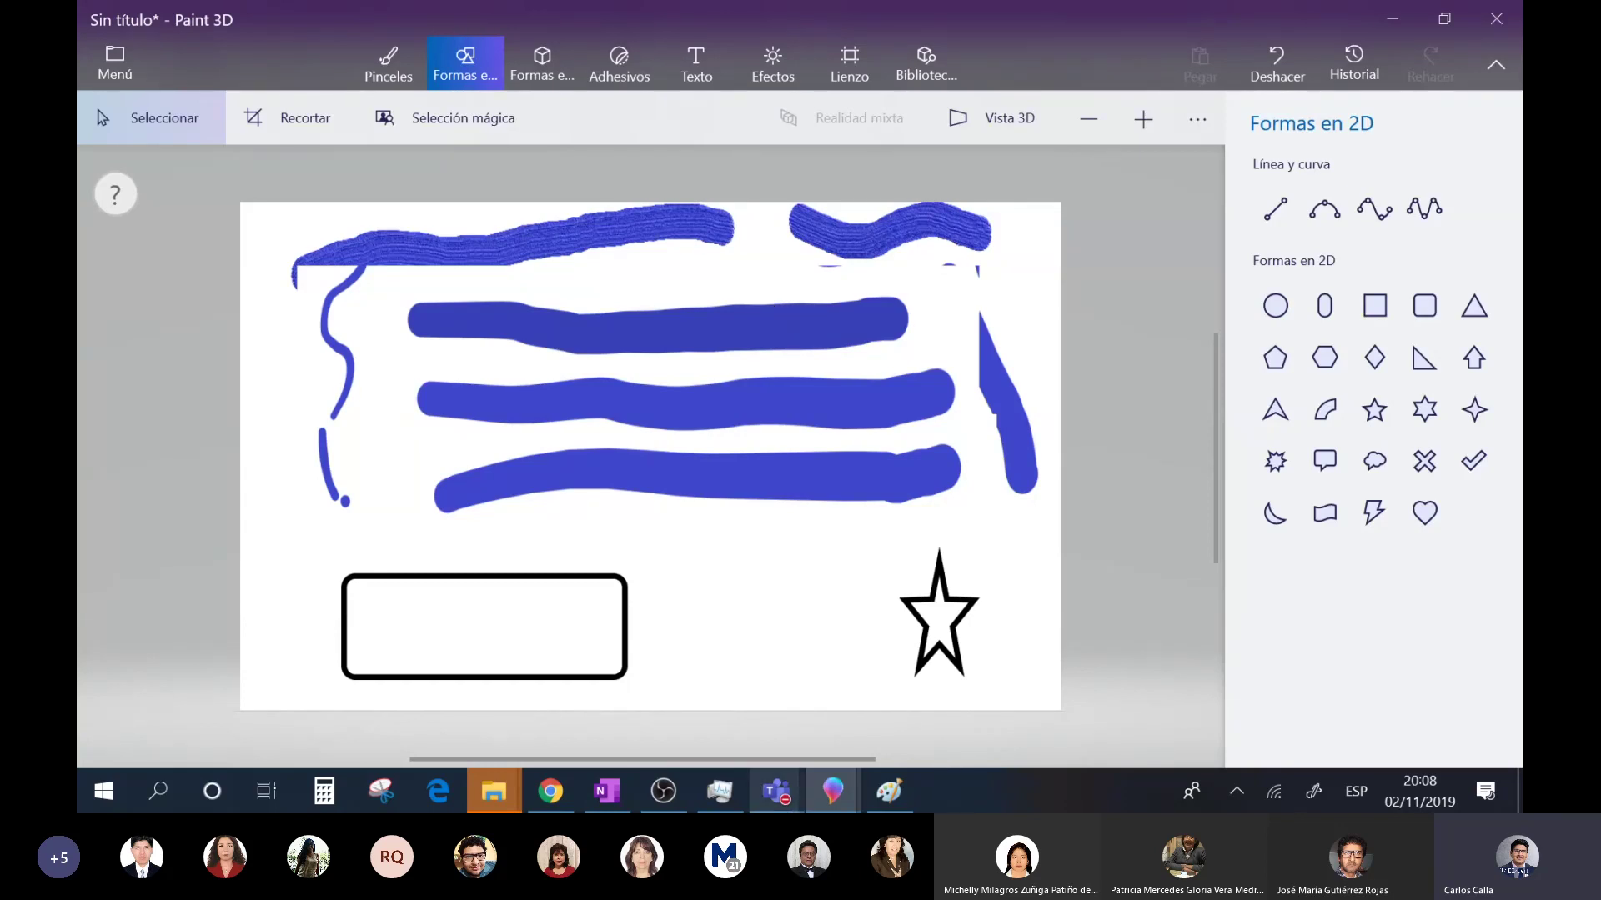
- Switch to Microsoft Teams to check the meeting chat, and return to Paint 3D
click(756, 806)
click(767, 677)
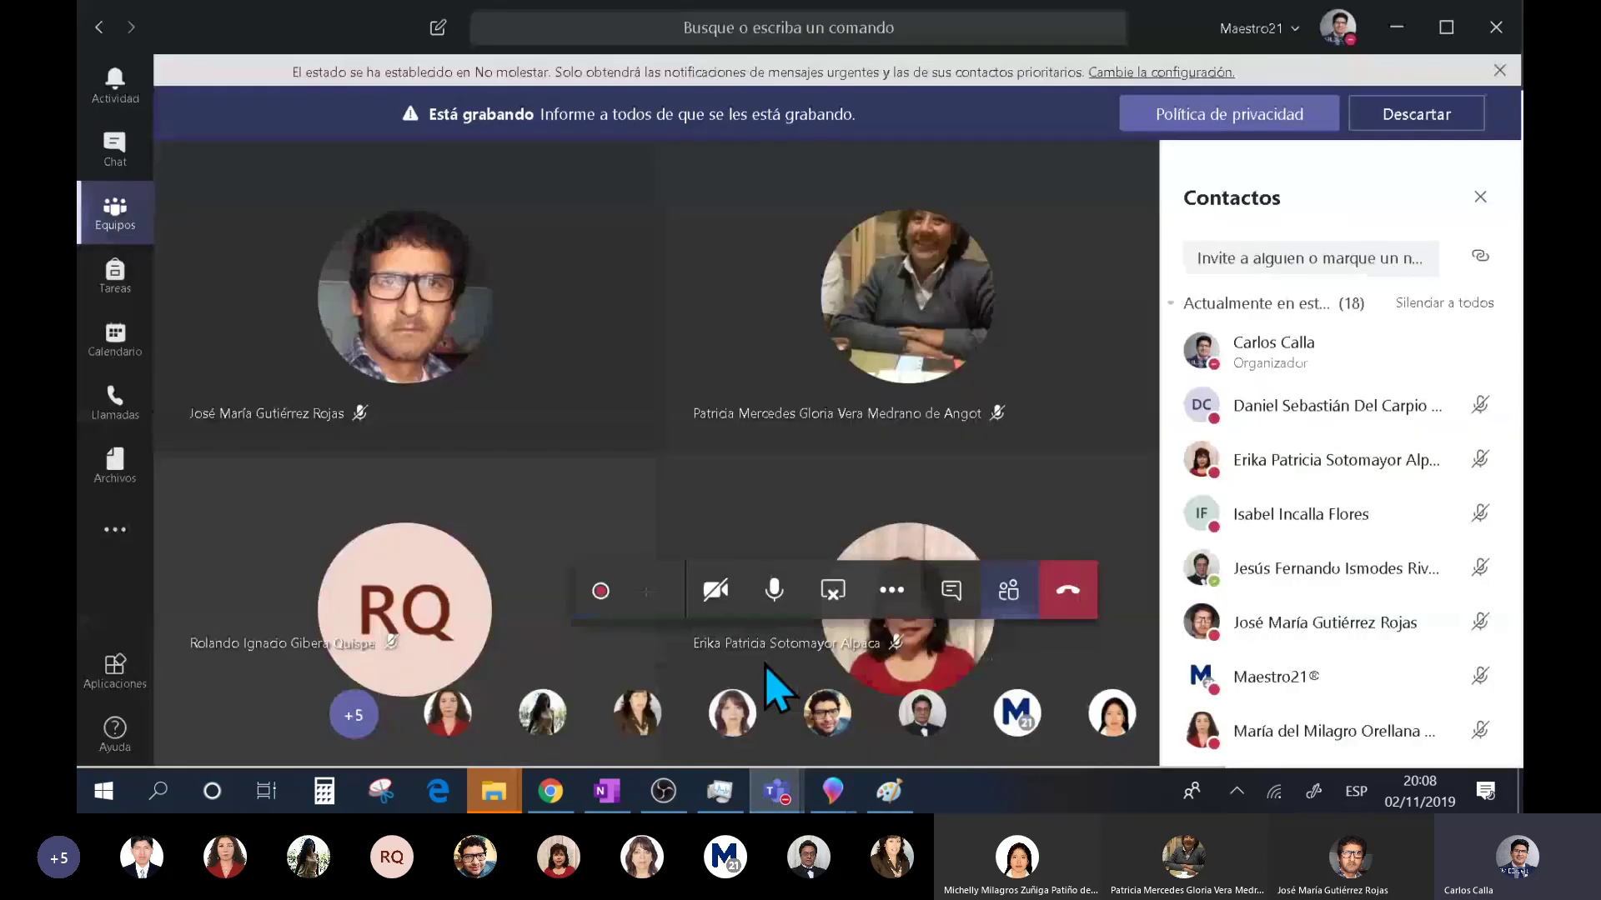
click(954, 594)
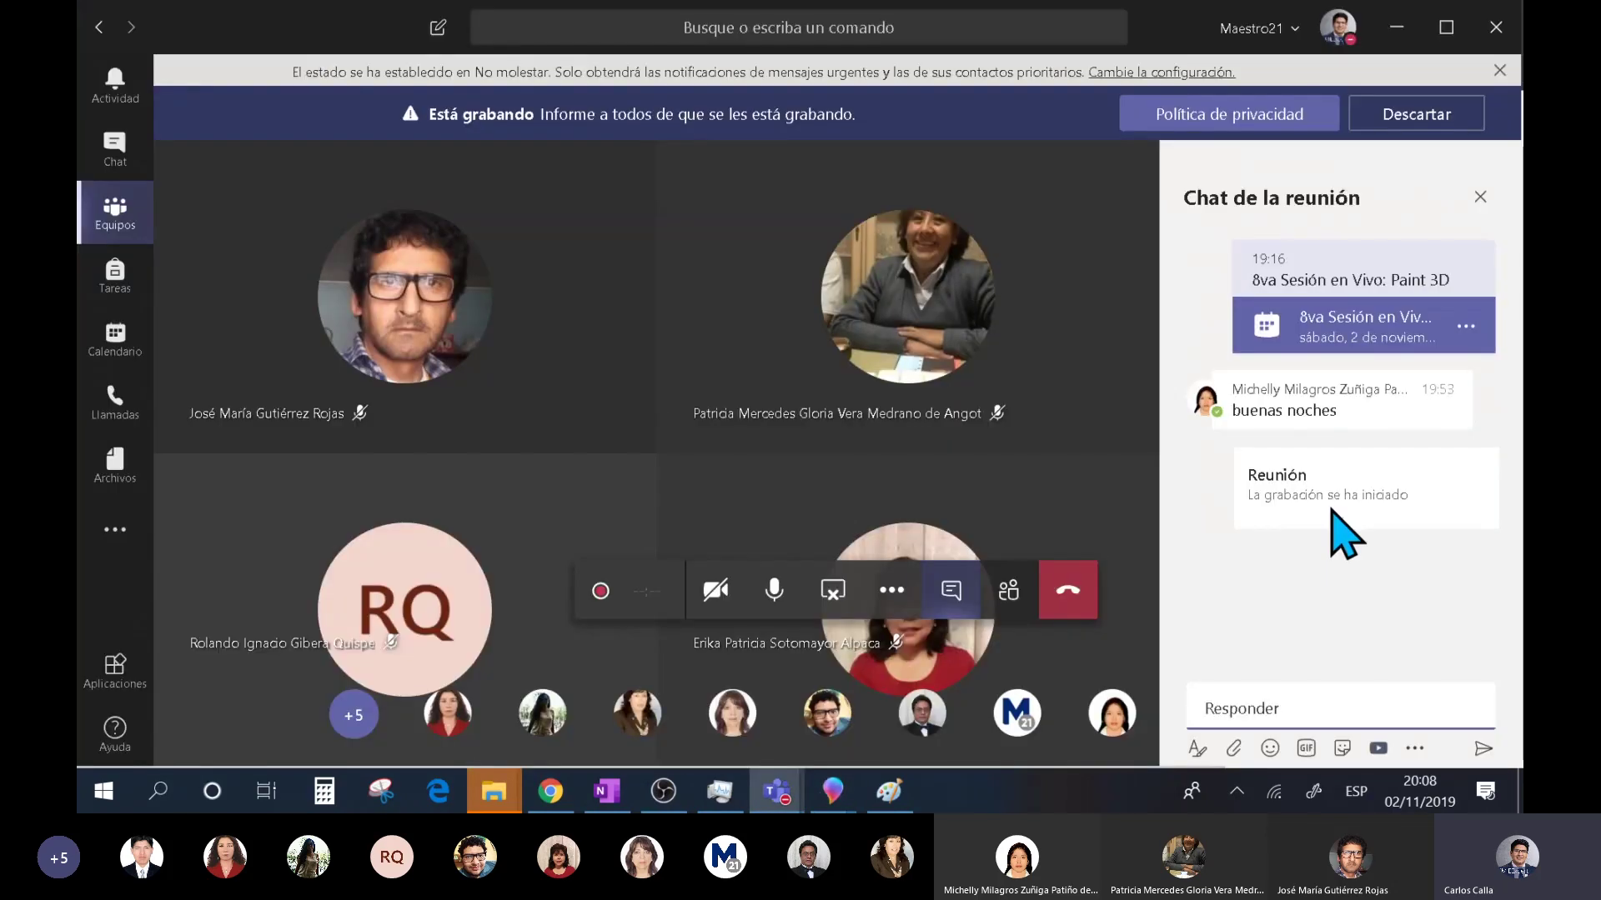
key(alt+Tab)
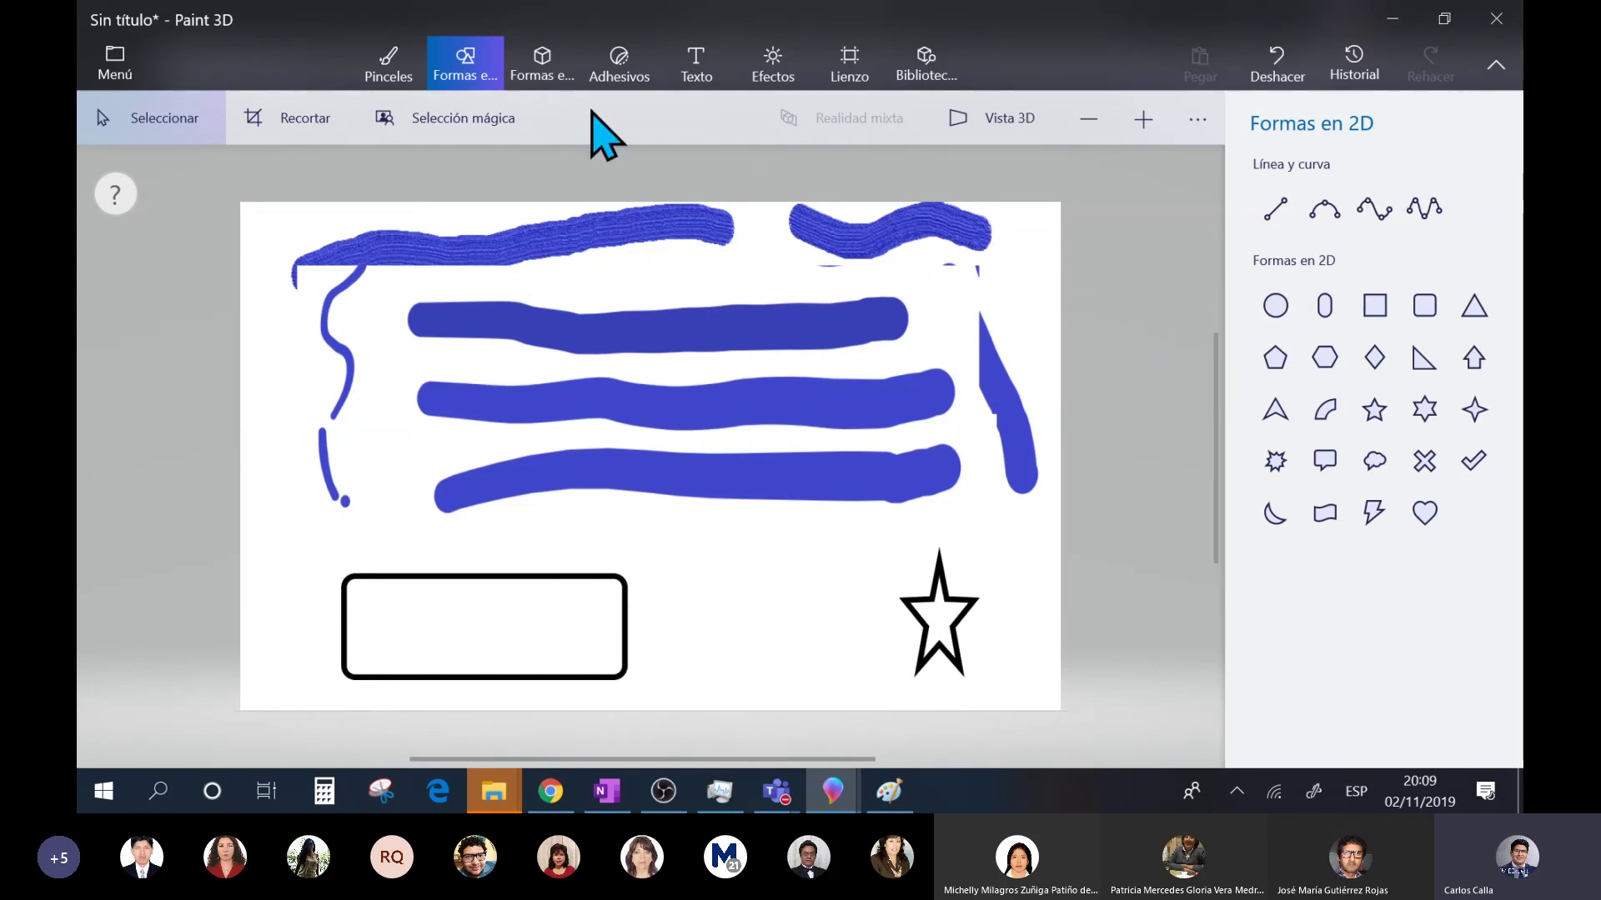
- Select the entire drawing on the canvas and delete all the brush strokes, the rounded rectangle and the star
click(552, 70)
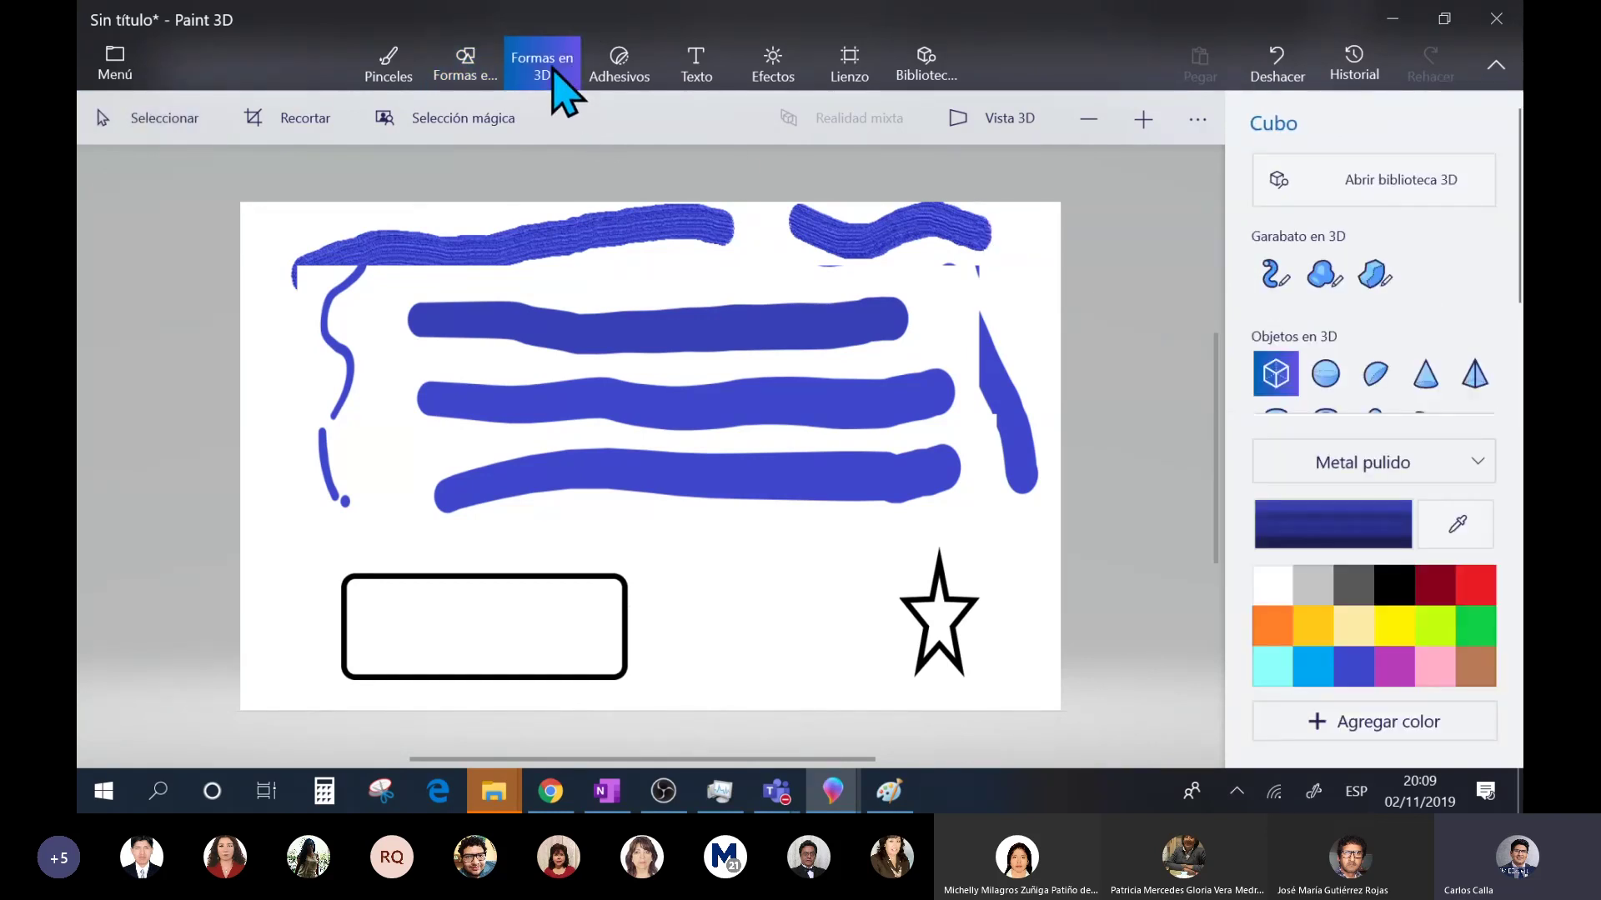
click(390, 67)
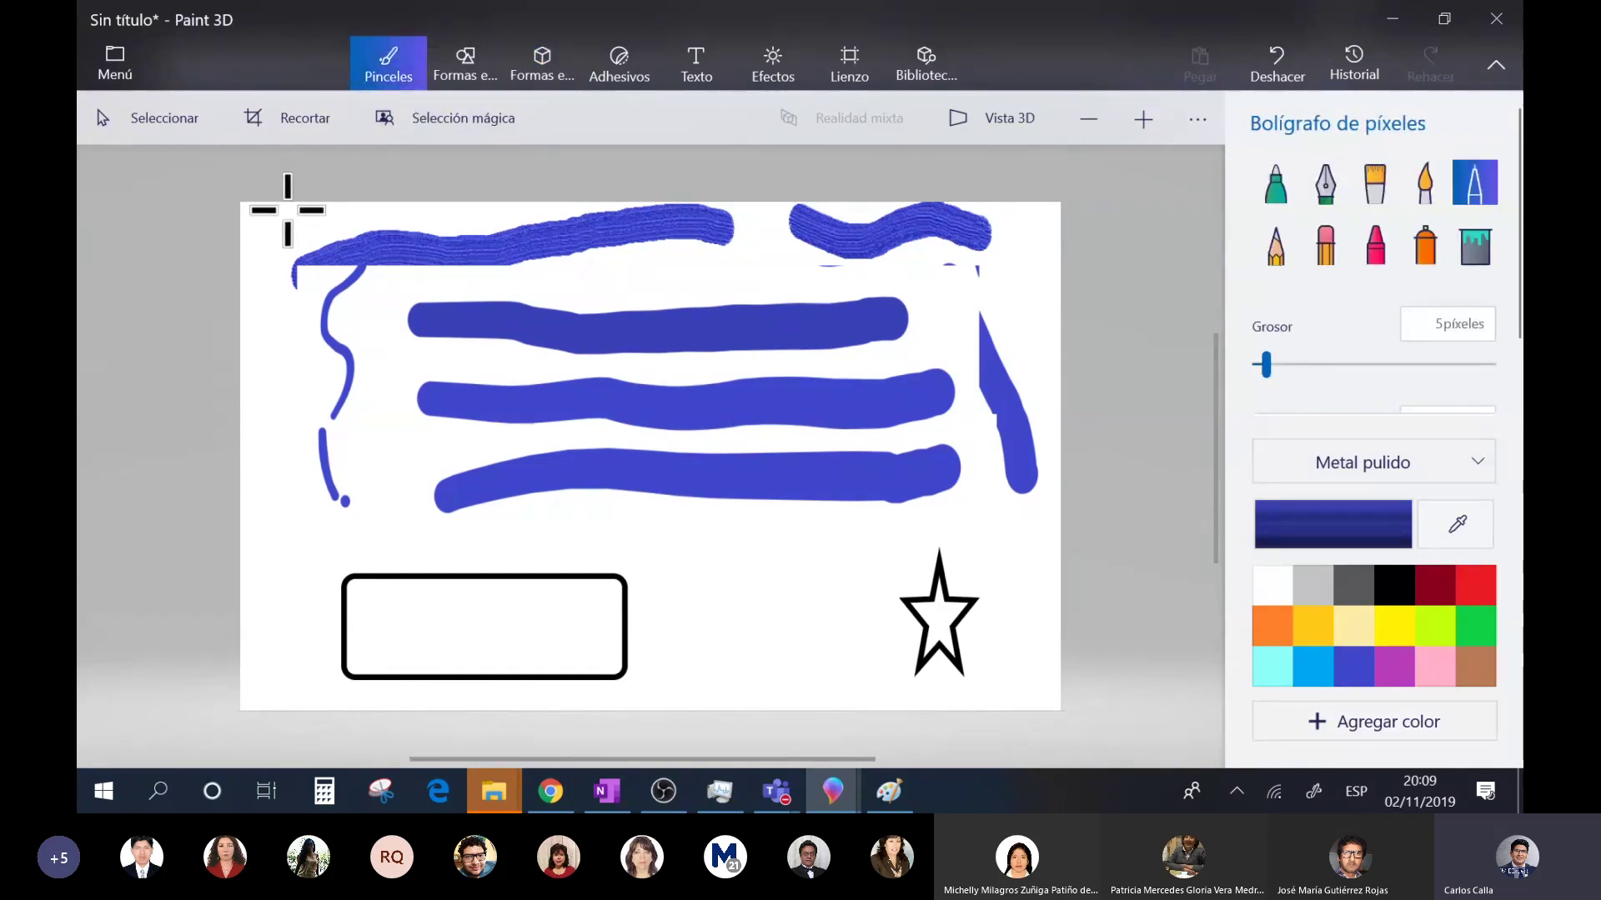
drag(261, 211, 425, 385)
click(255, 120)
key(Escape)
drag(250, 203, 1085, 704)
key(Delete)
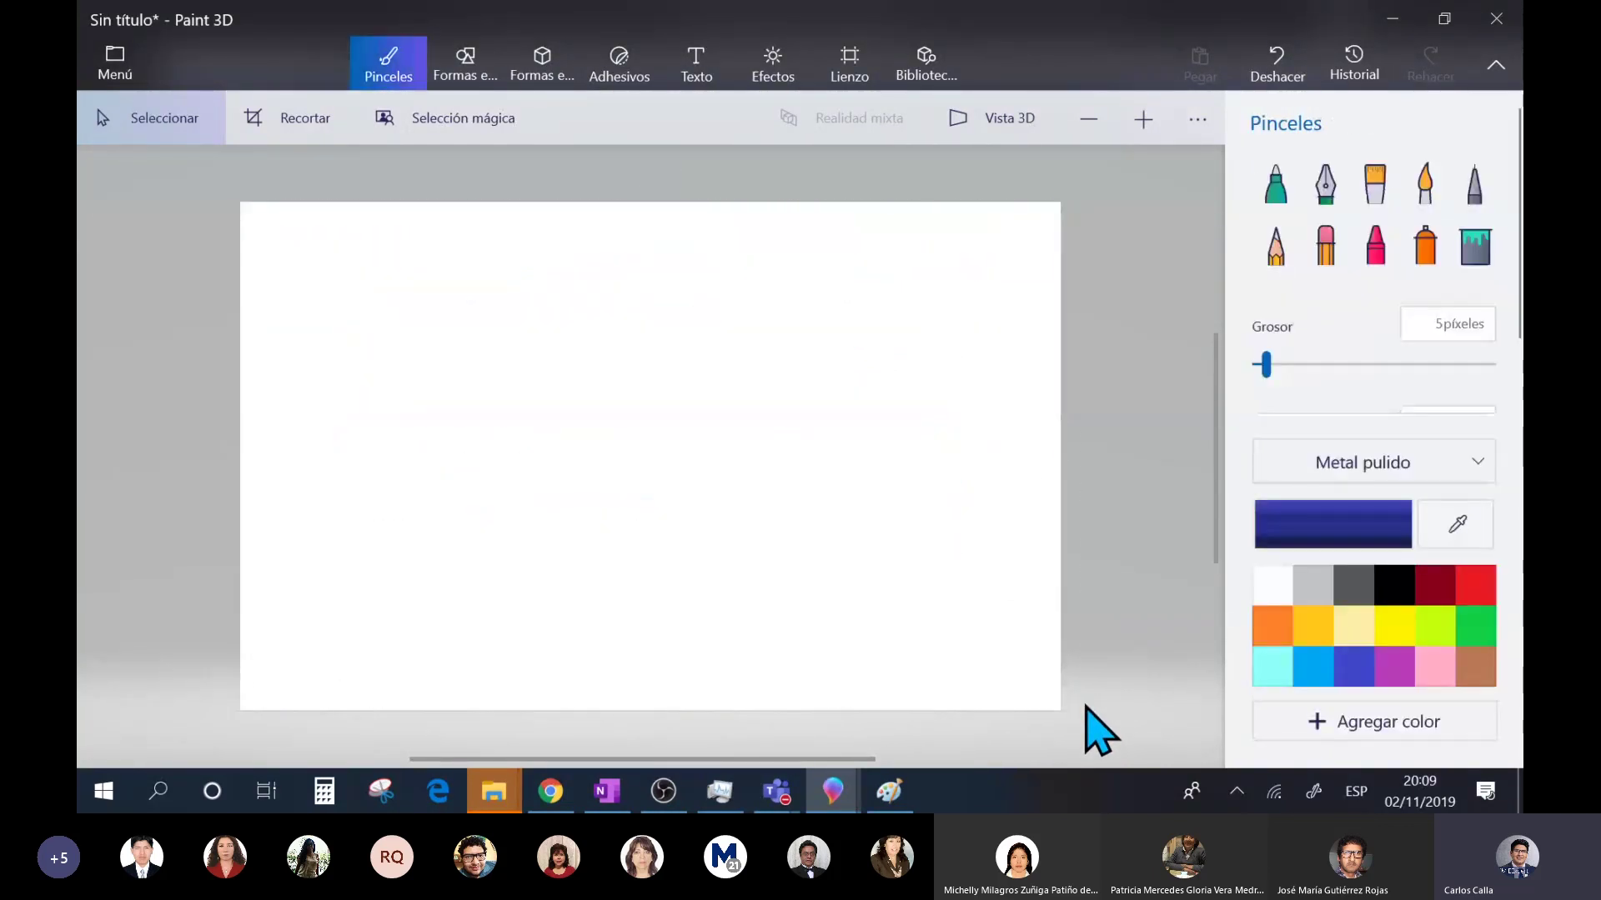
- Draw a wide blue 3D box across the upper part of the canvas with the Cubo object in Metal pulido
click(536, 115)
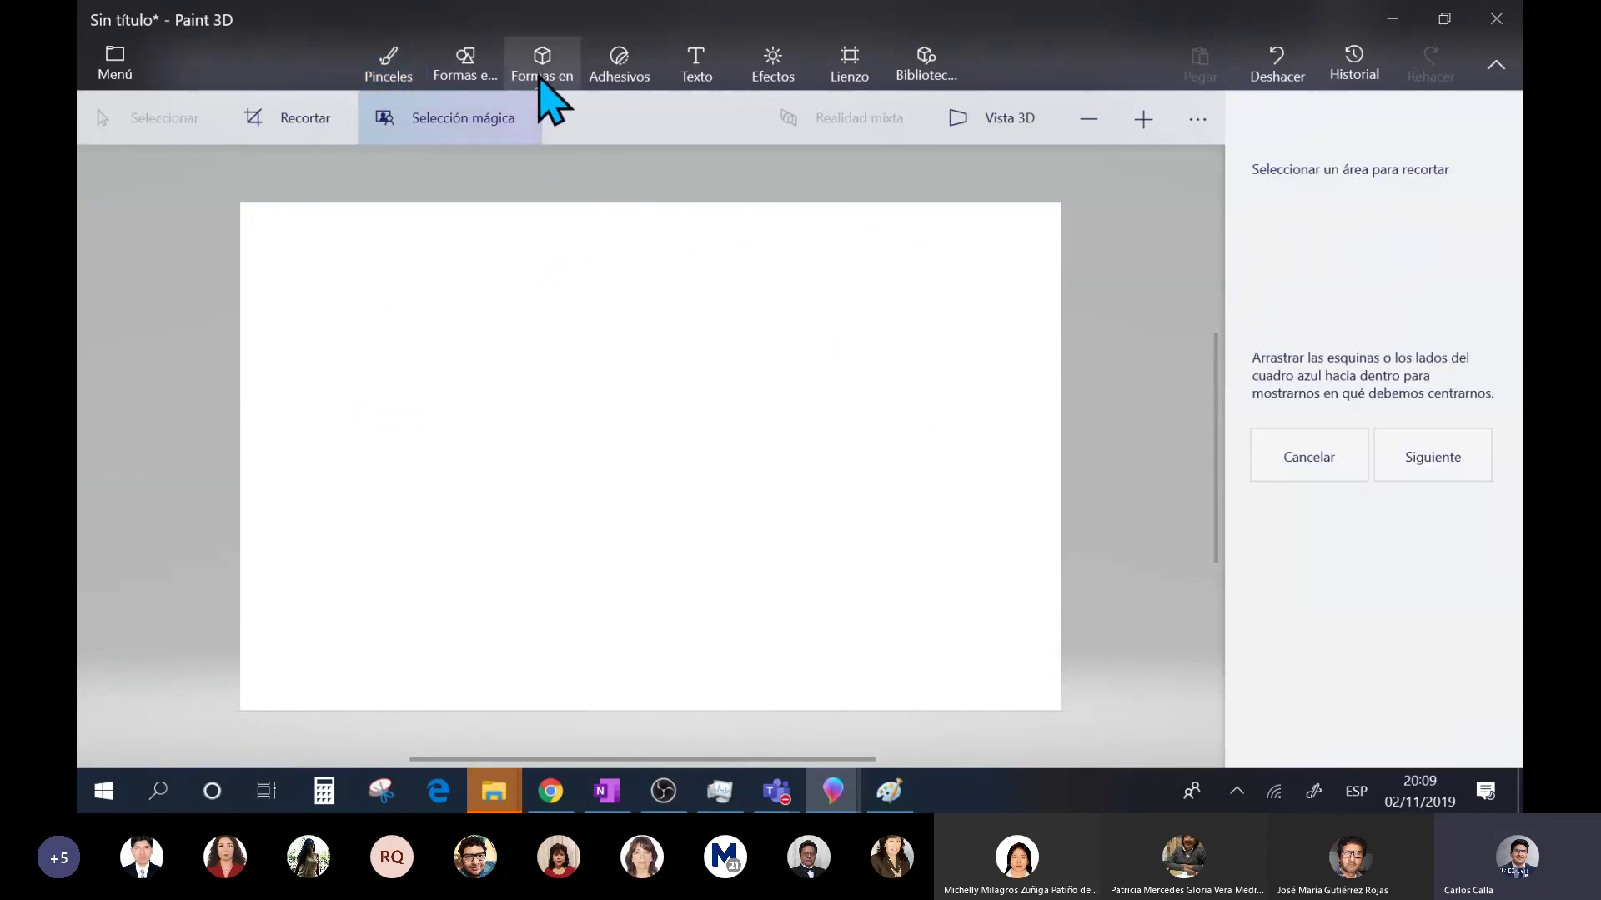
click(545, 90)
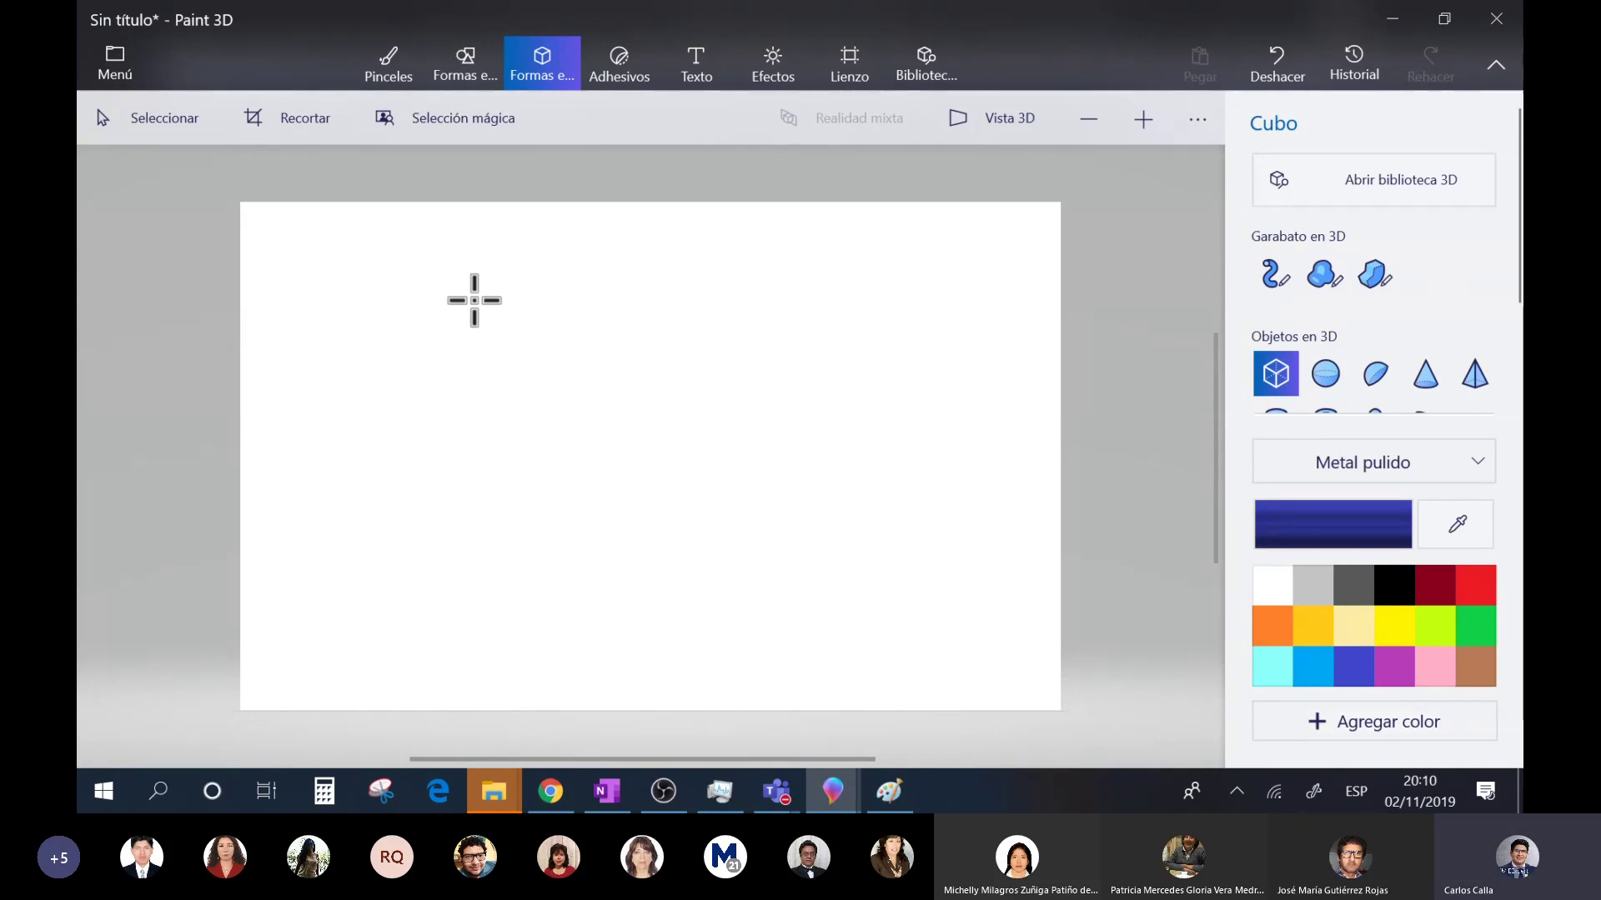
drag(418, 284, 910, 439)
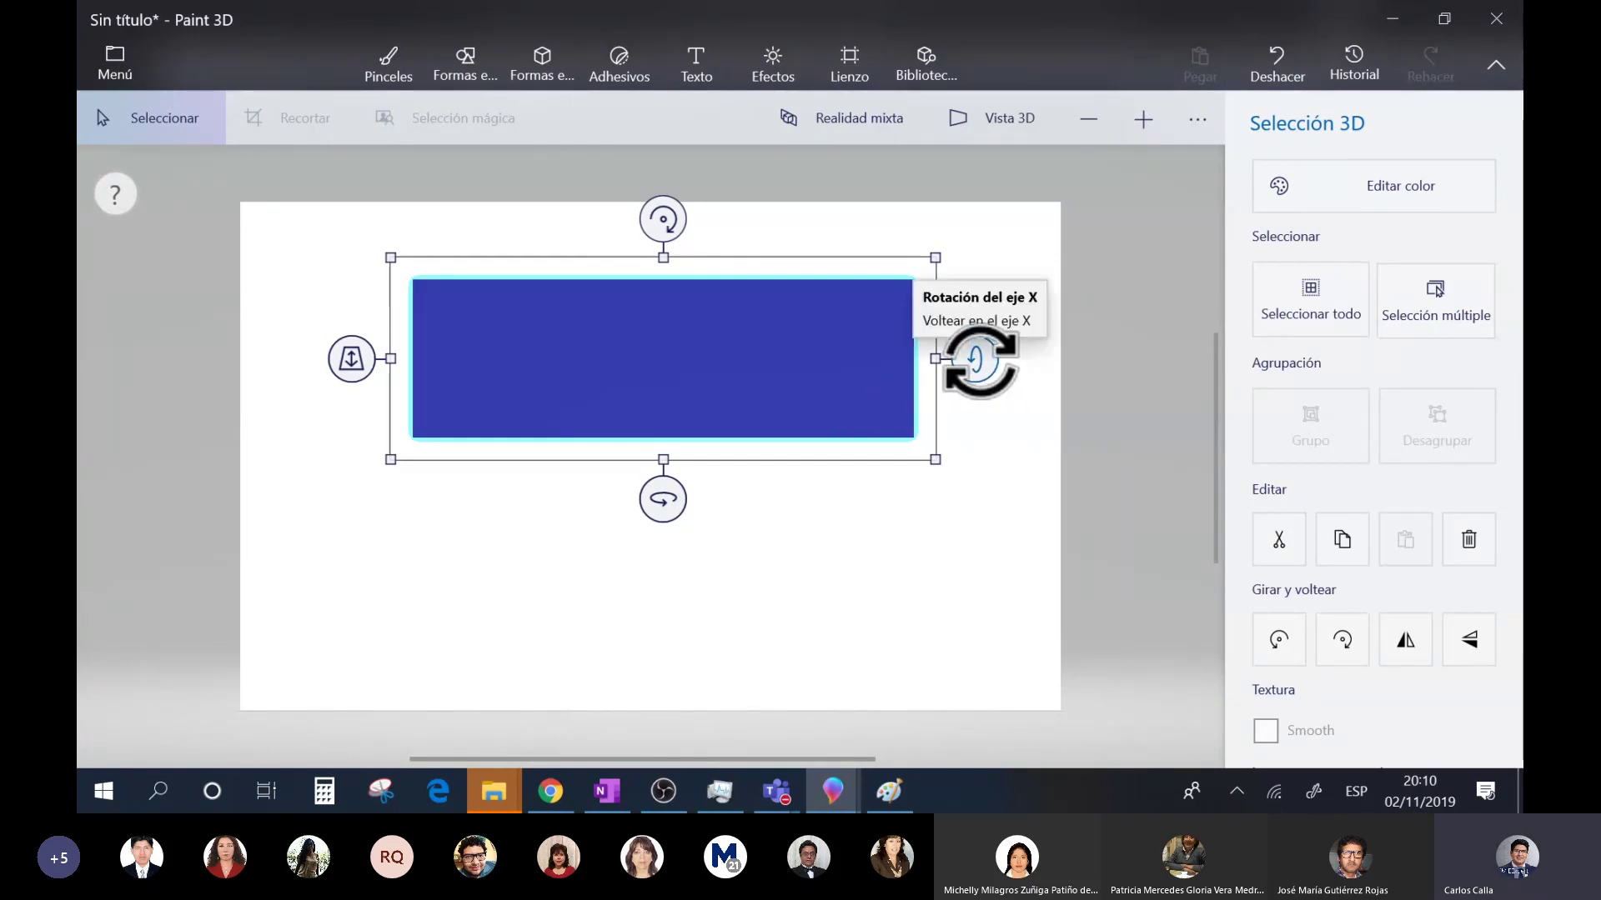
- Rotate the box around its X, Y and Z axes and adjust its depth relative to the canvas
mouse_move(978, 359)
mouse_down()
mouse_move(980, 380)
mouse_move(969, 344)
mouse_move(977, 367)
mouse_up()
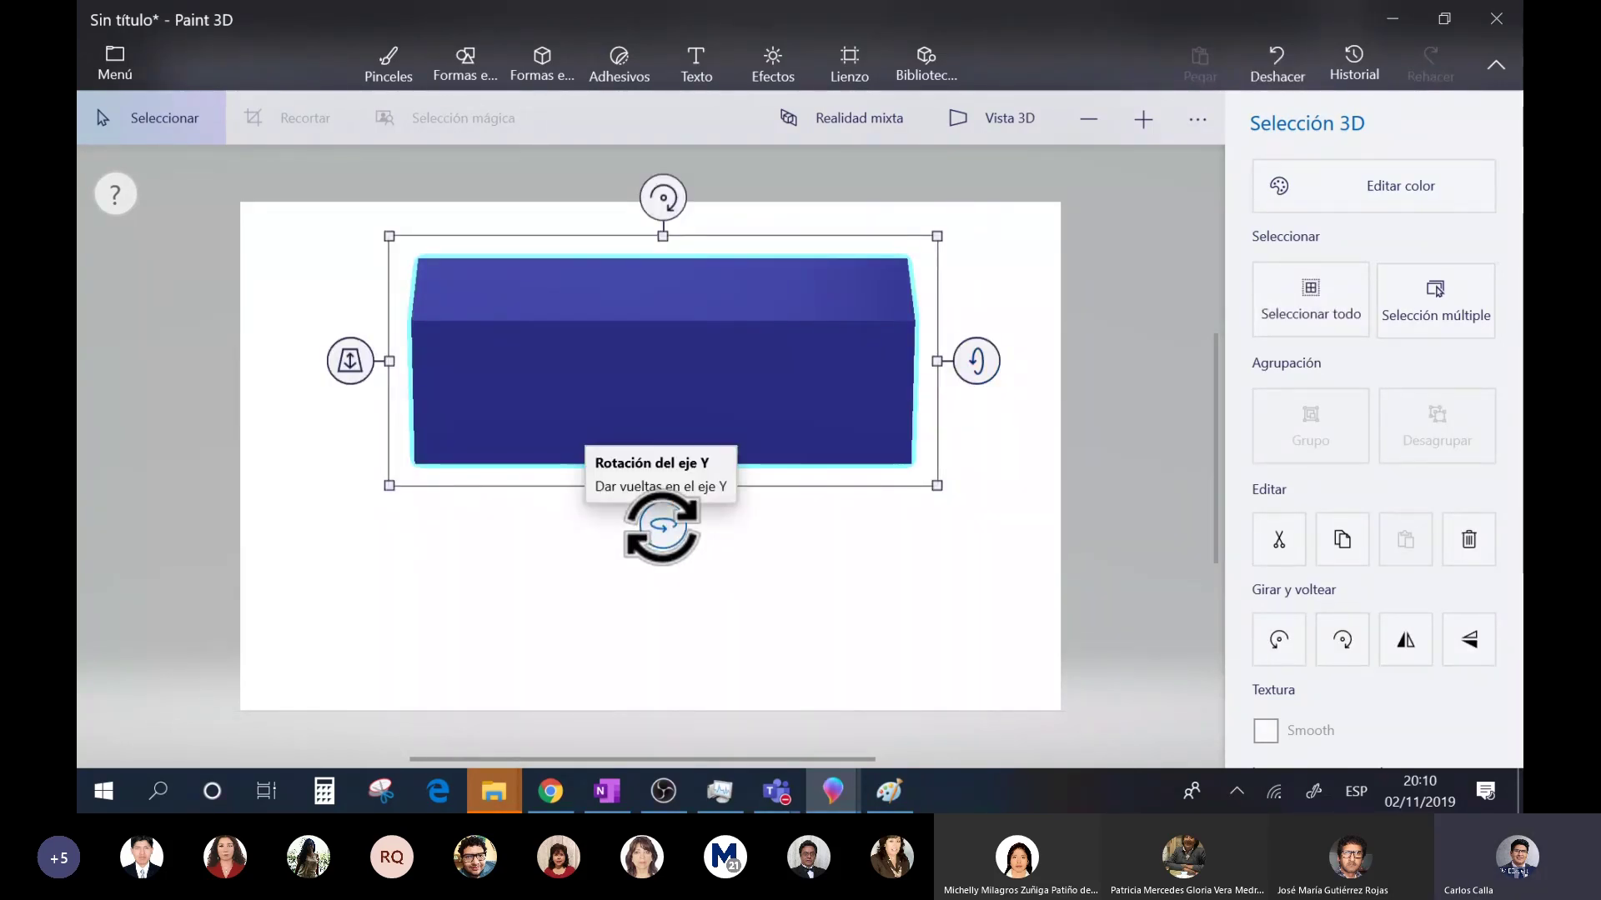
drag(662, 528, 724, 538)
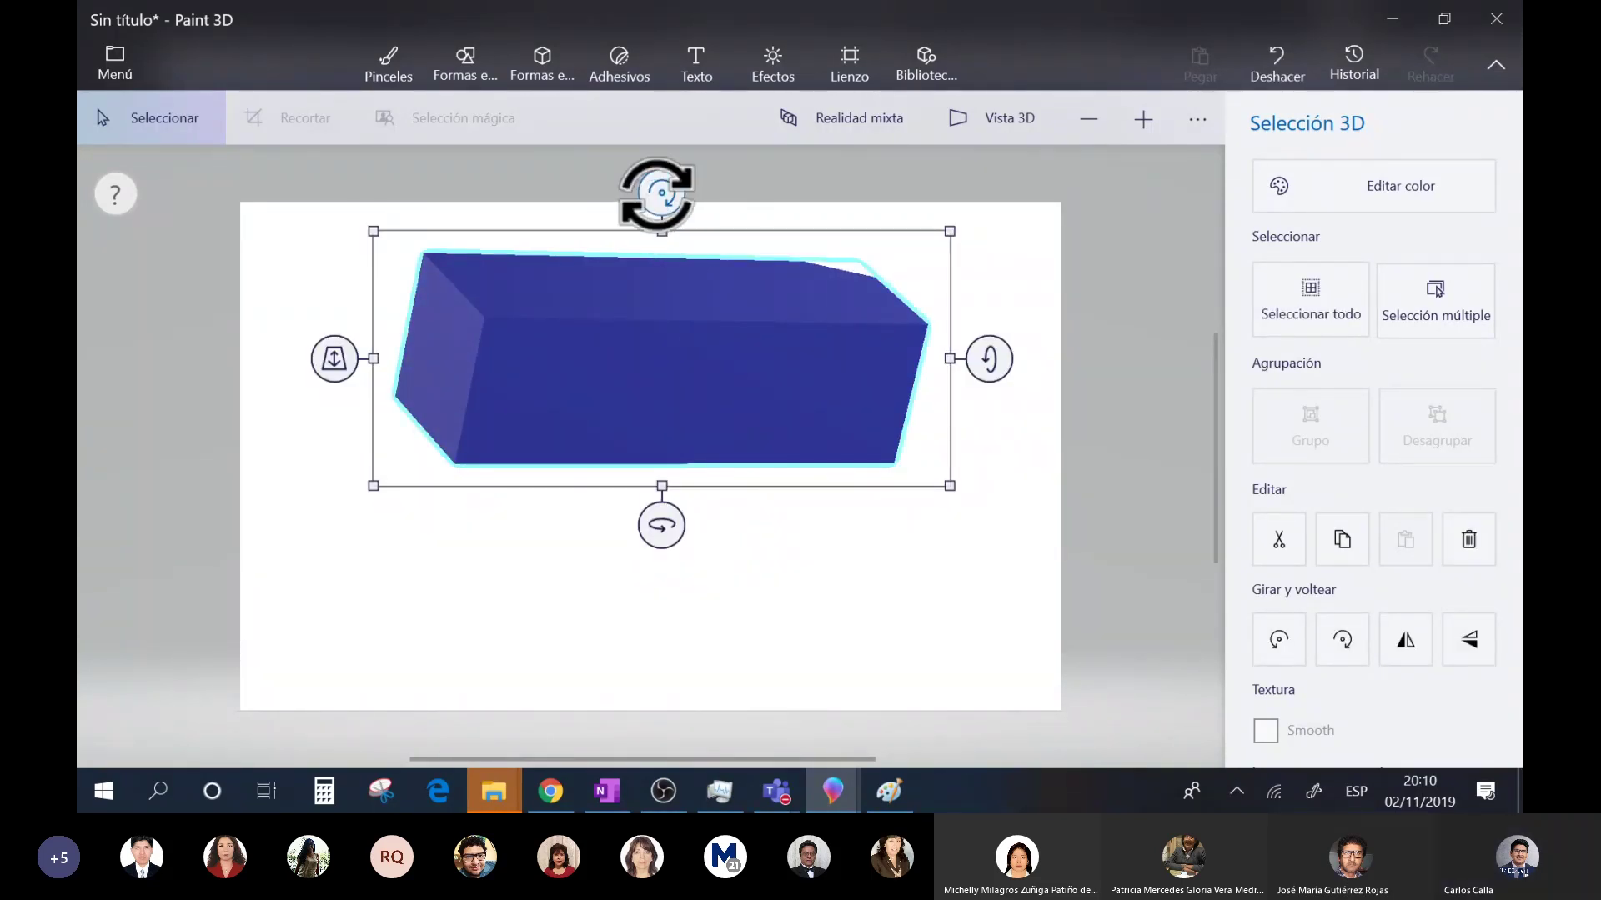
mouse_move(657, 193)
mouse_down()
mouse_move(725, 225)
mouse_move(663, 210)
mouse_up()
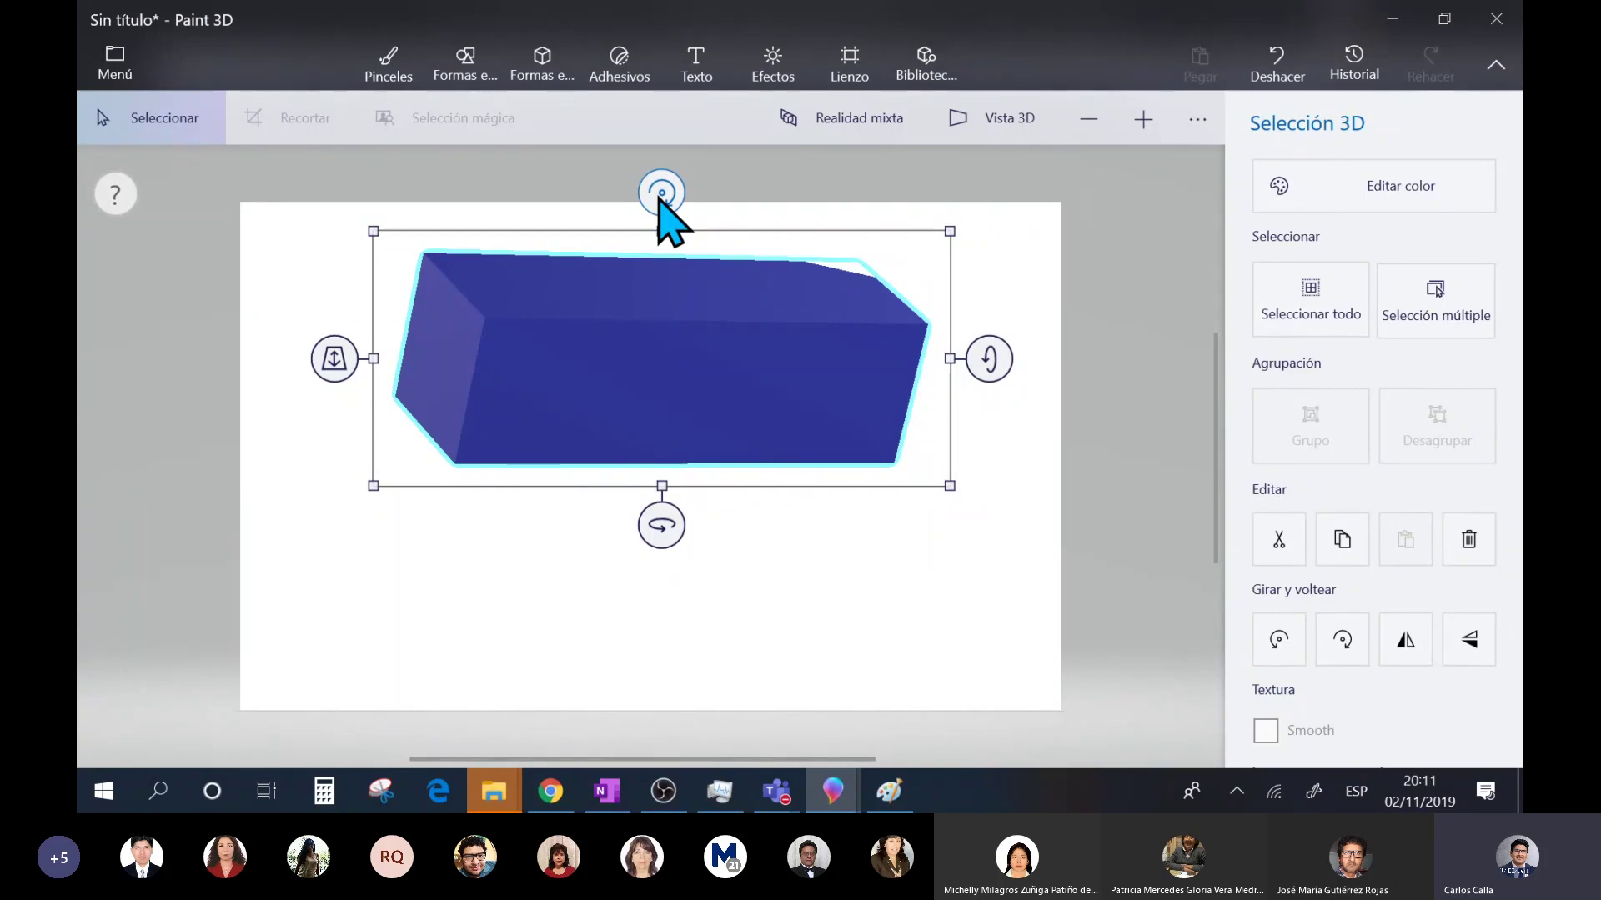
drag(661, 197, 565, 225)
drag(631, 321, 655, 344)
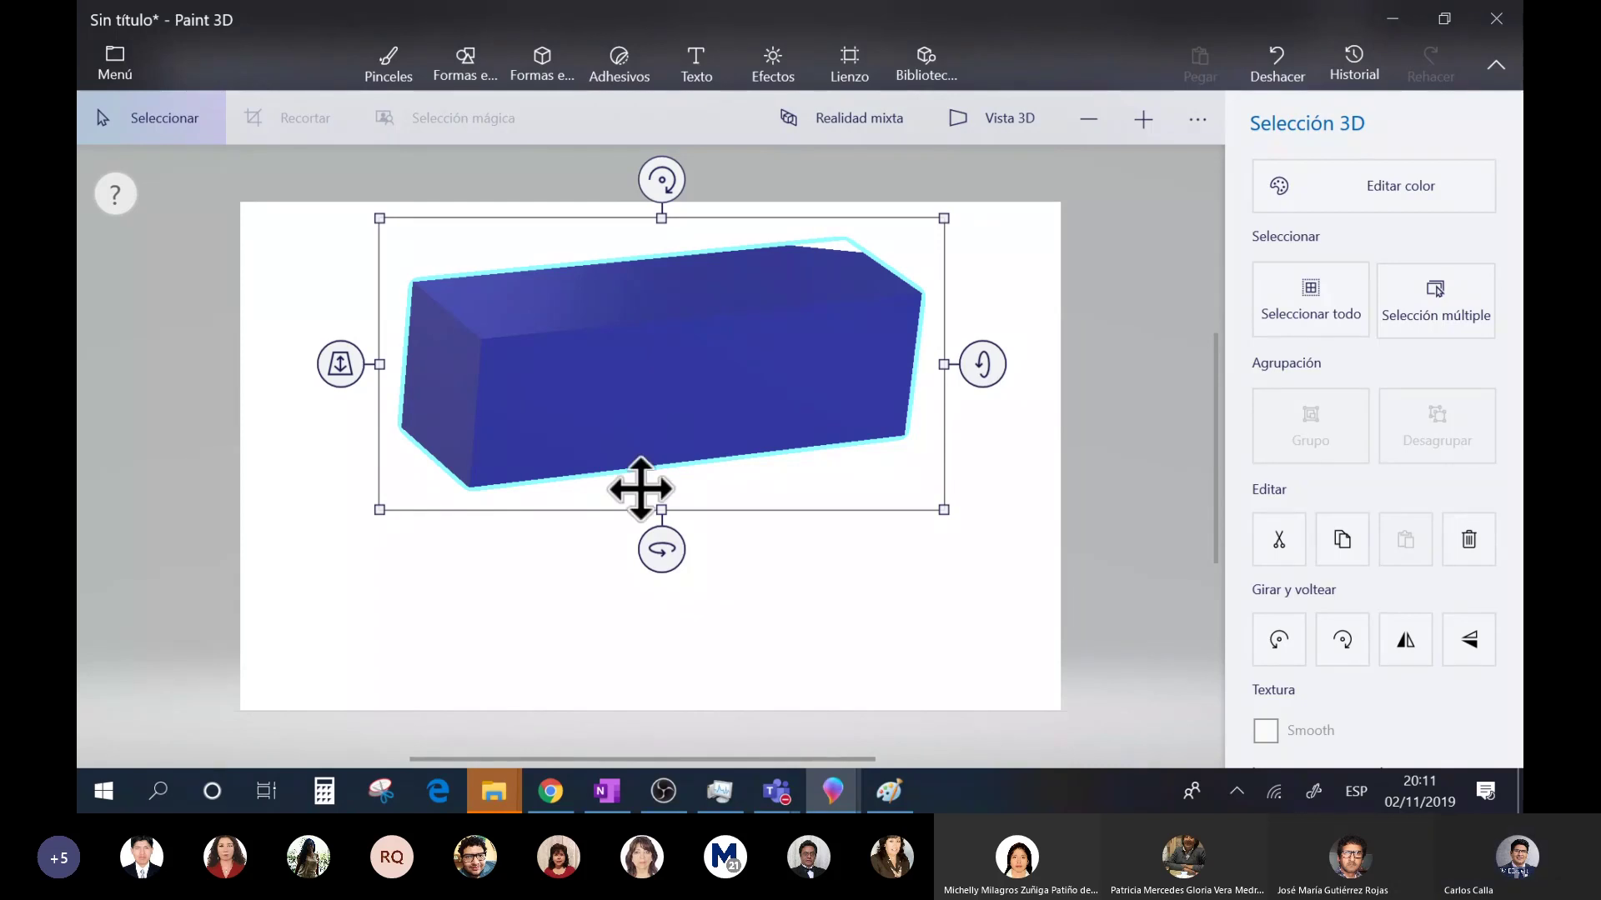
drag(343, 372, 417, 425)
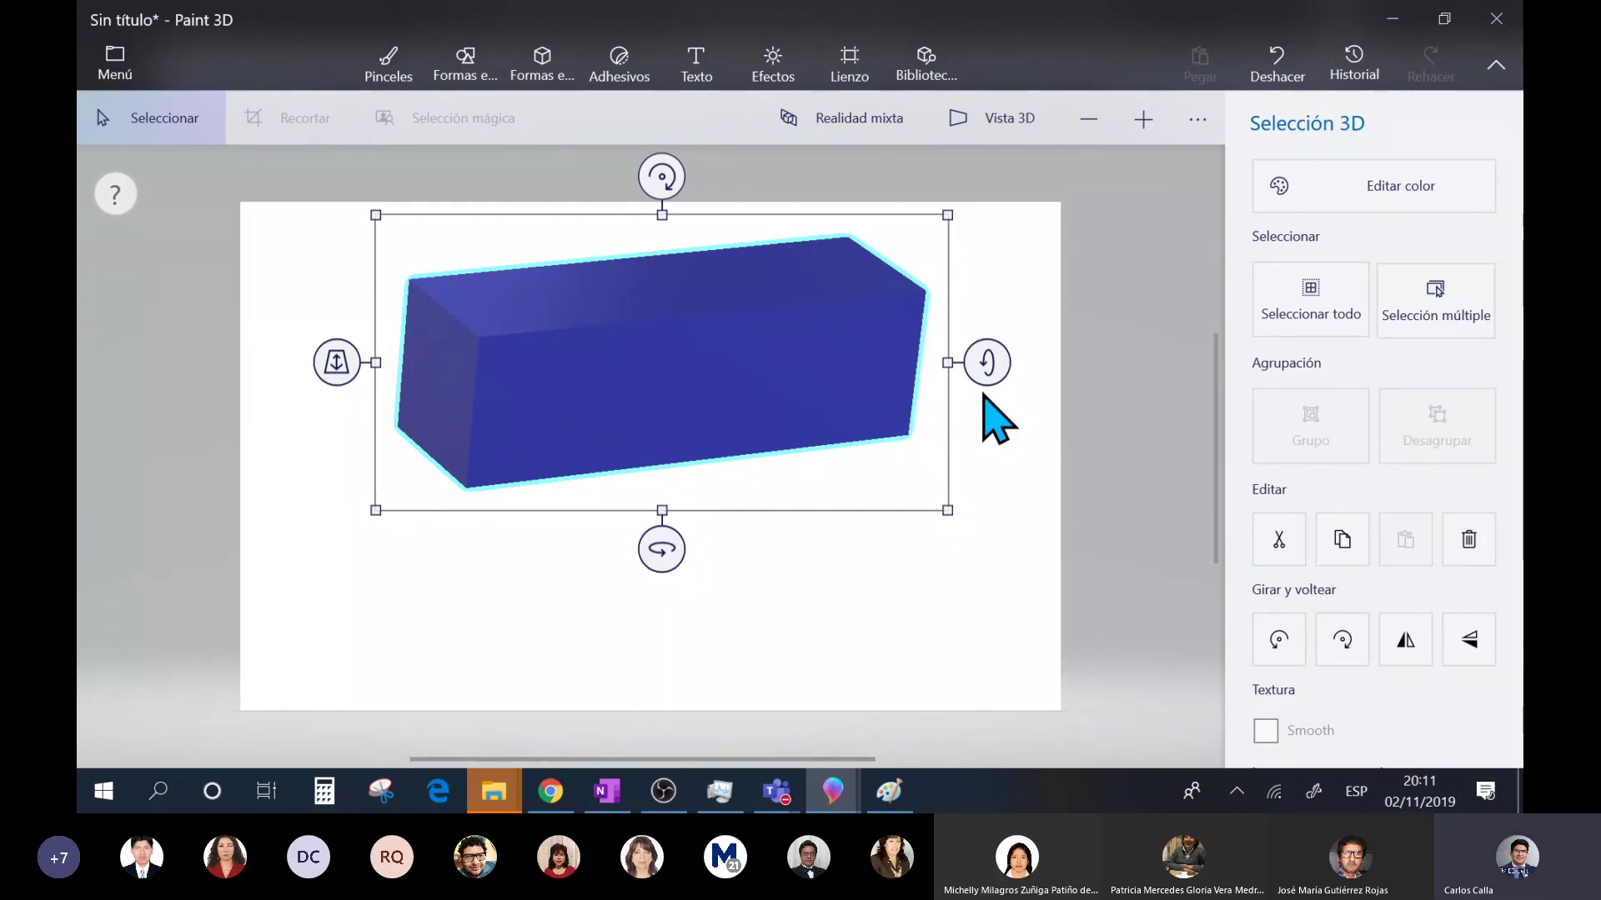
- Delete the rotated 3D box from the canvas
click(887, 381)
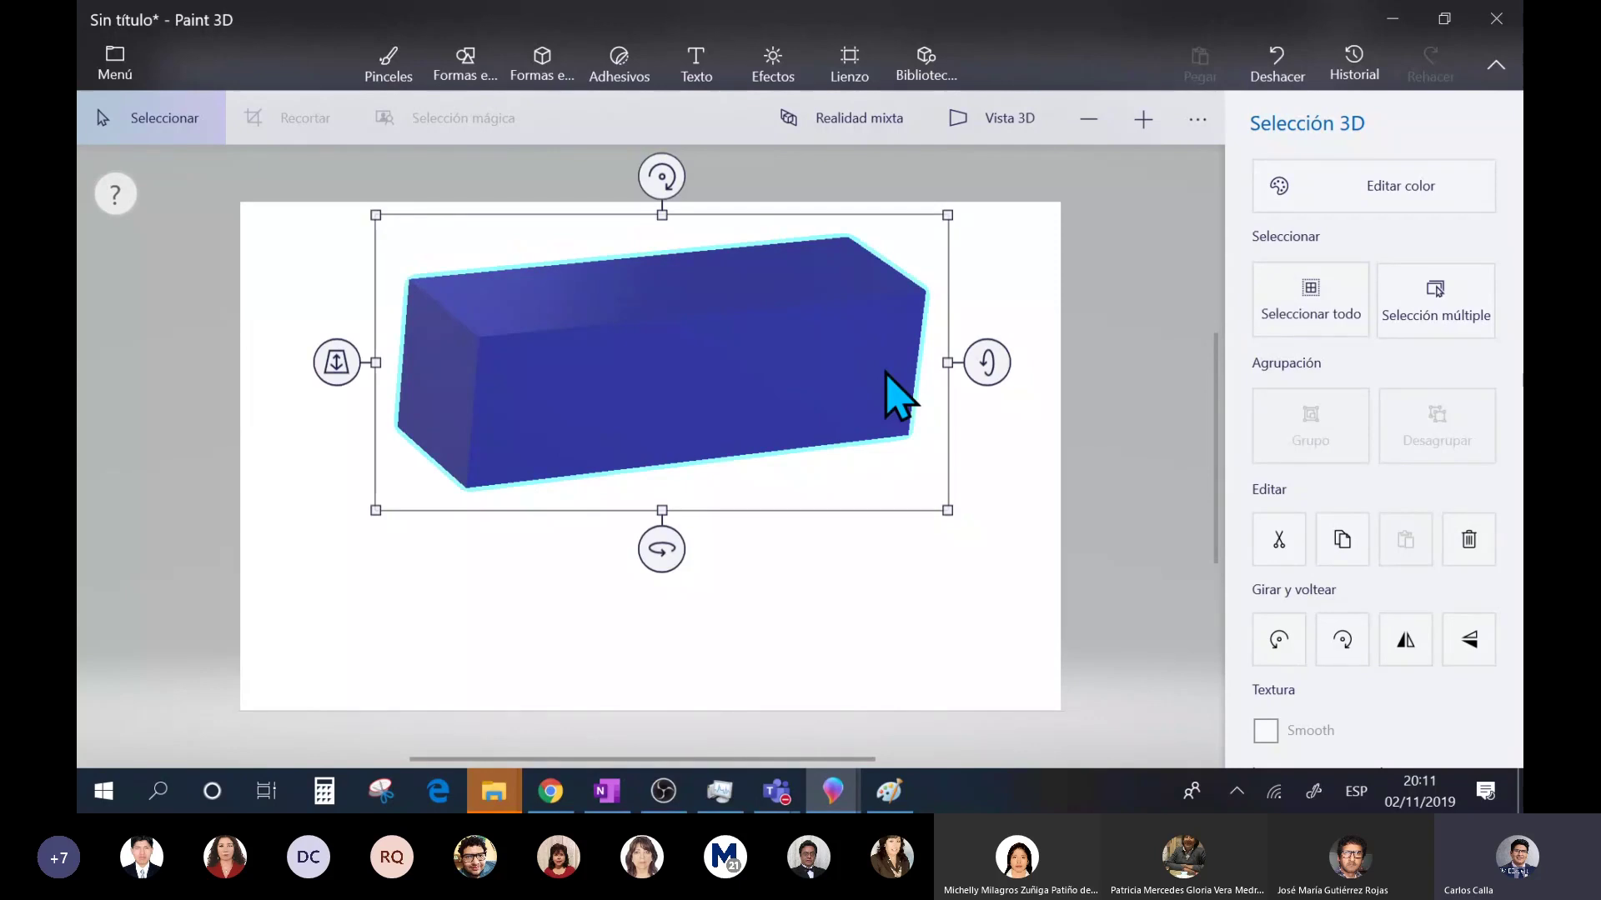
key(Delete)
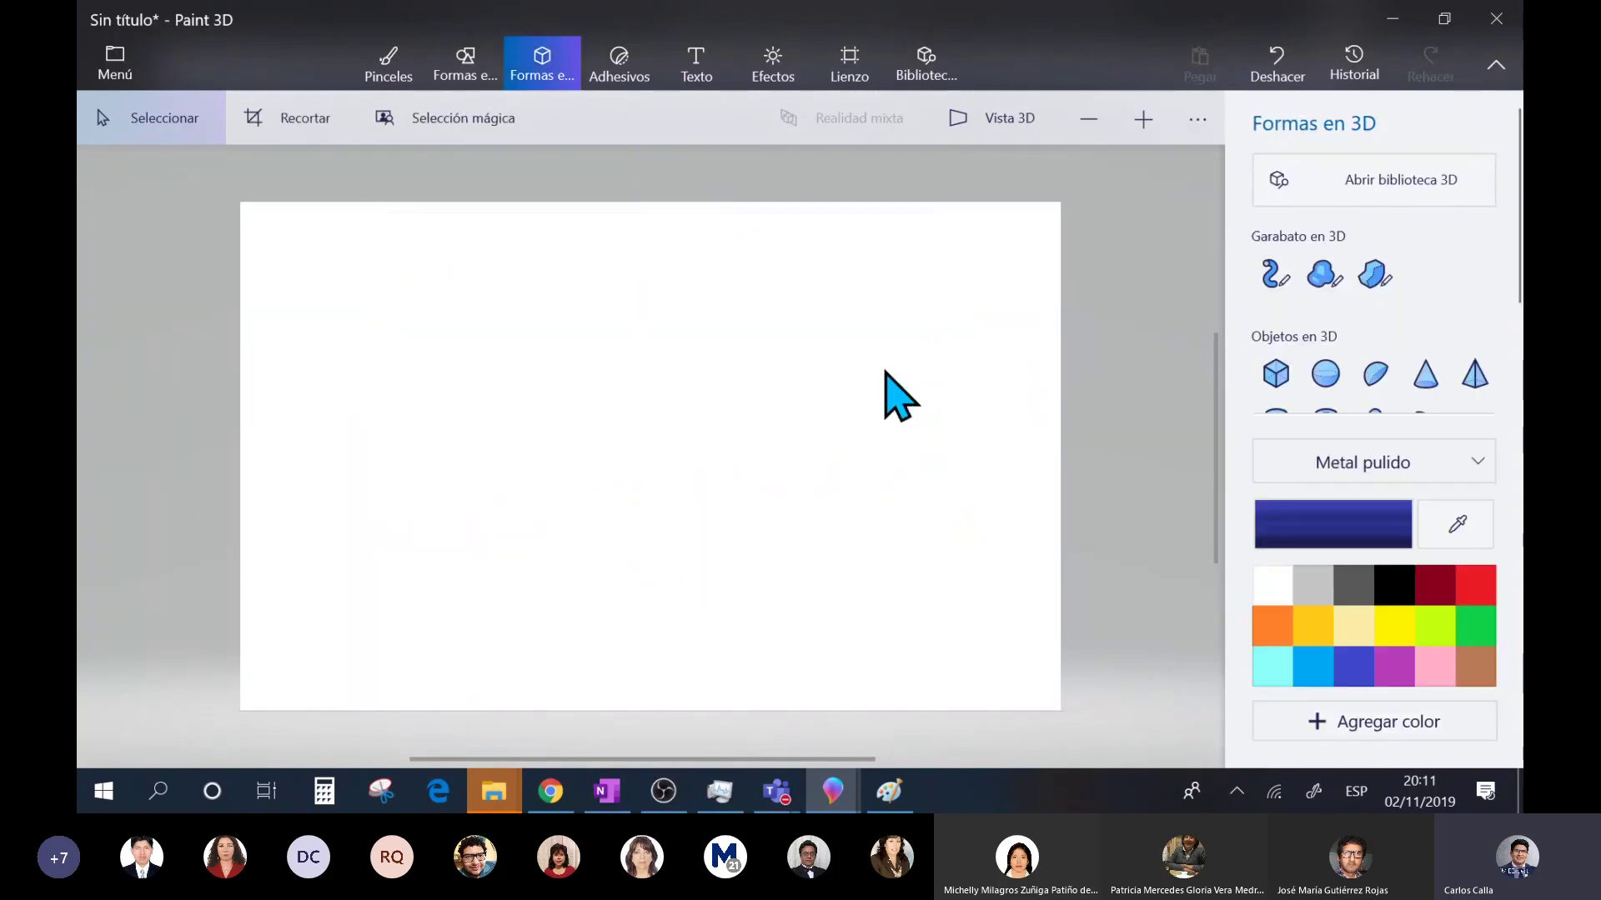
- Draw a closed freehand loop with the Pincel tubular and reshape its outline by moving several of its edit points
click(1259, 281)
mouse_move(519, 261)
mouse_down()
mouse_move(739, 366)
mouse_move(776, 411)
mouse_move(736, 436)
mouse_move(527, 481)
mouse_move(472, 516)
mouse_move(514, 278)
mouse_up()
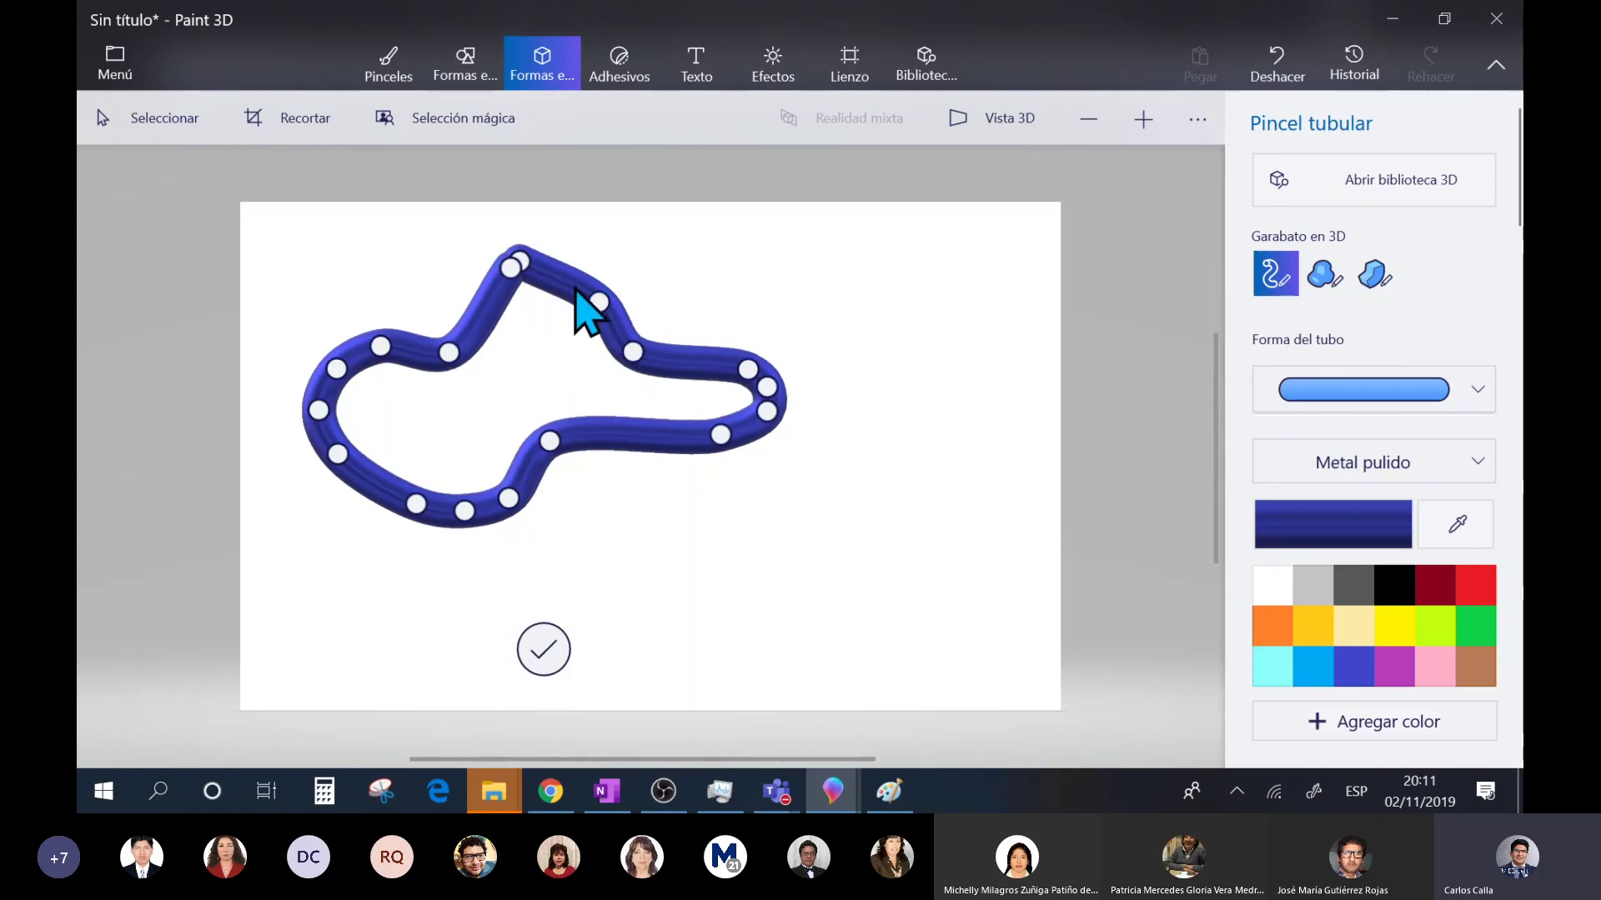
drag(551, 437, 513, 495)
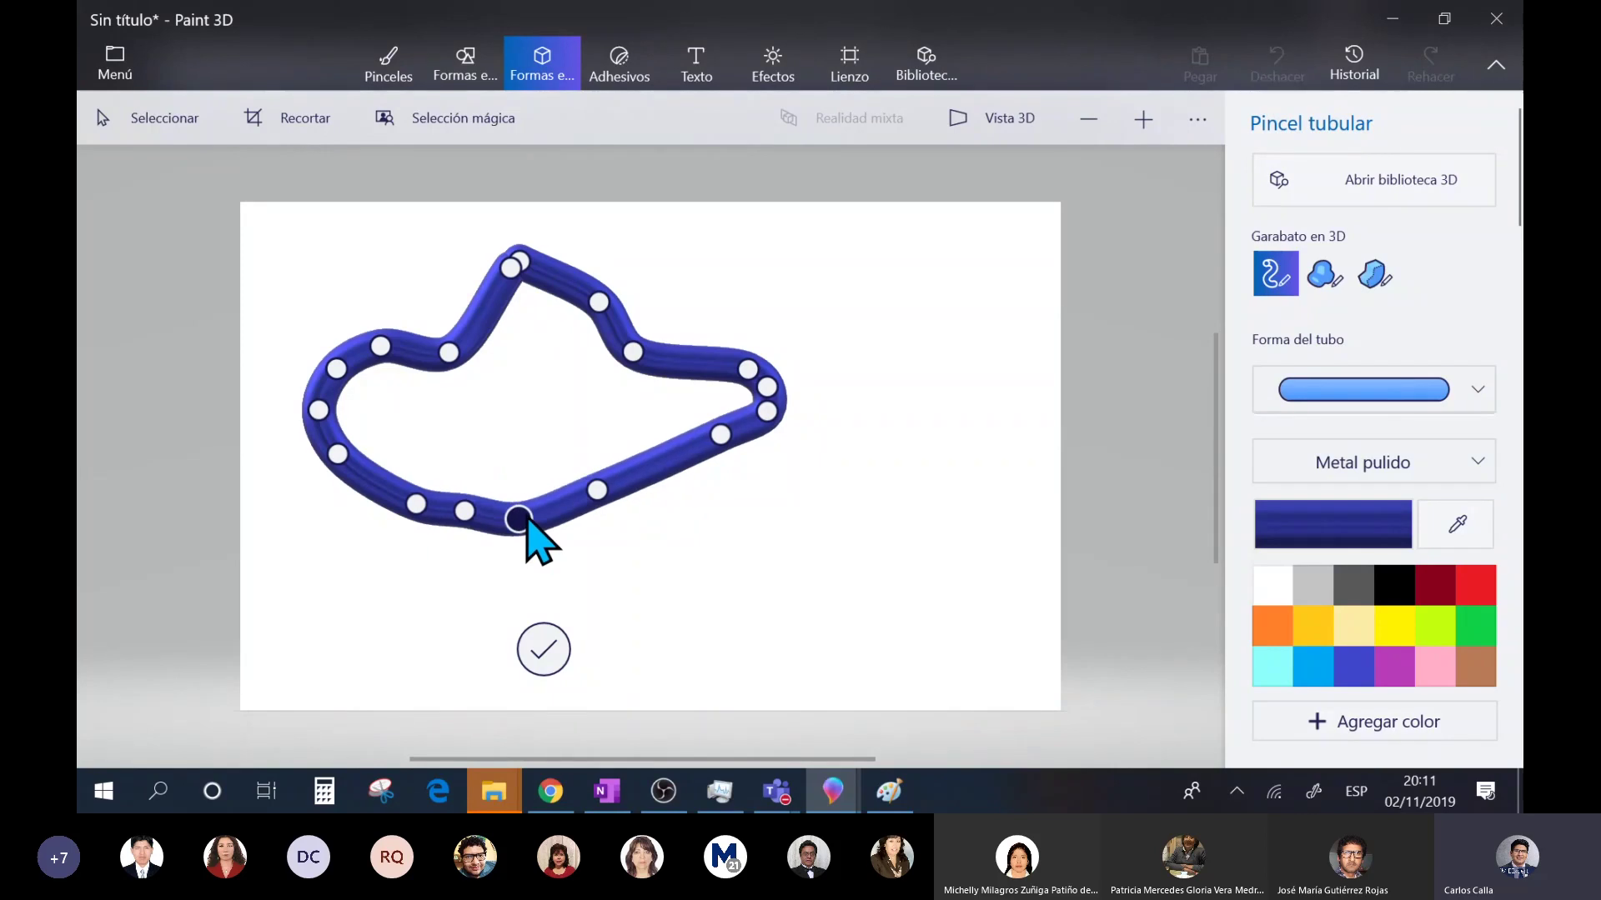
drag(455, 355, 419, 314)
drag(632, 353, 653, 320)
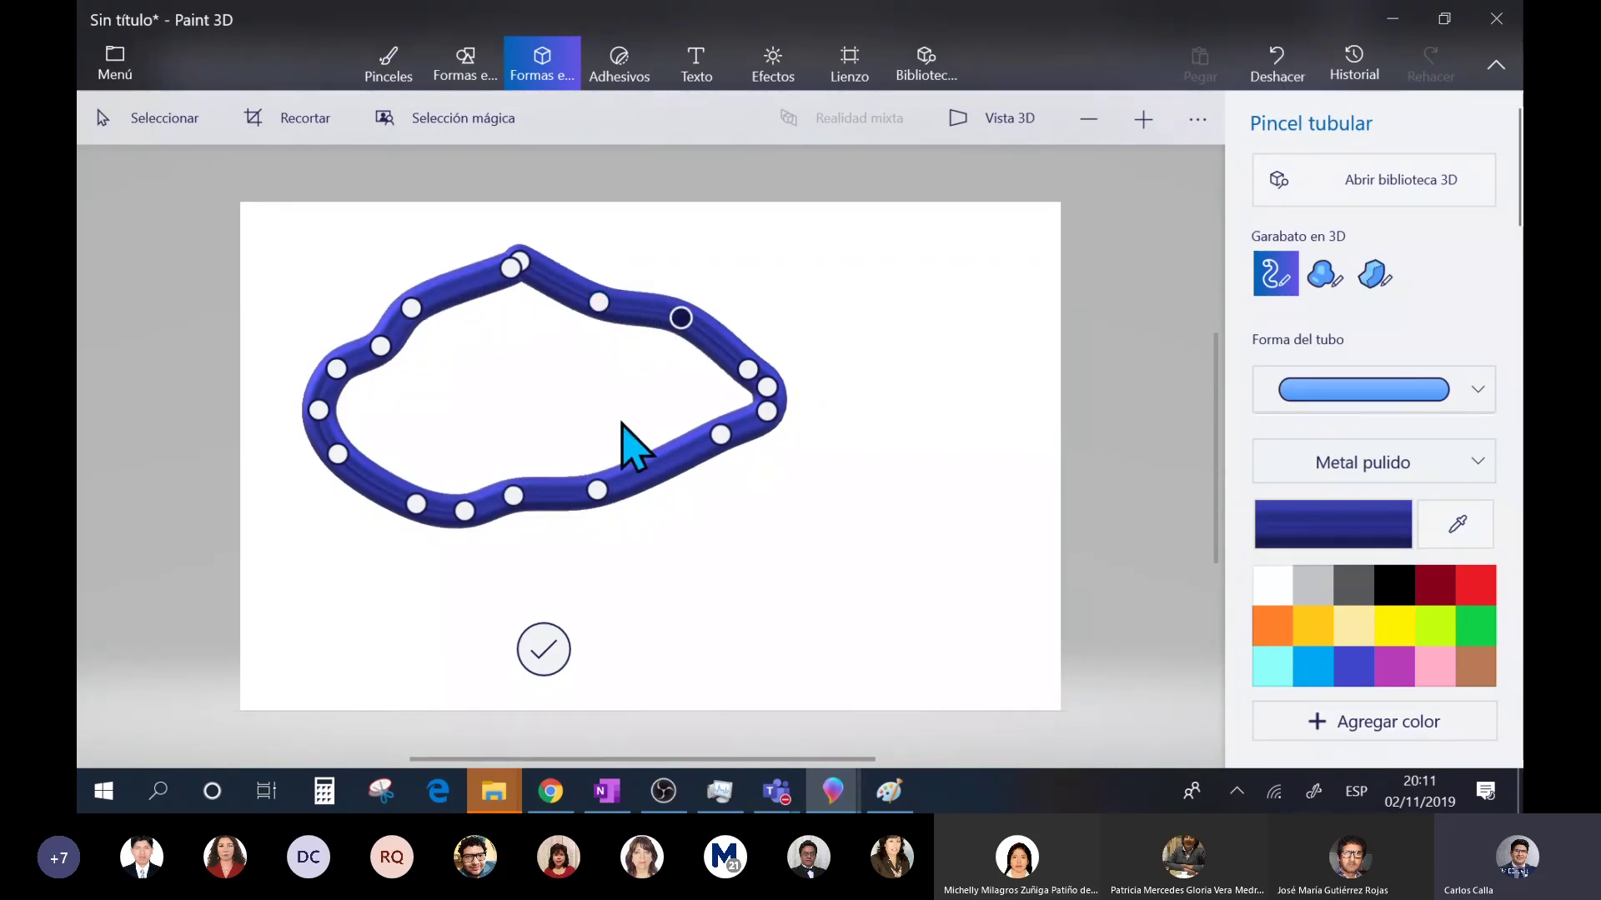
drag(599, 488, 689, 606)
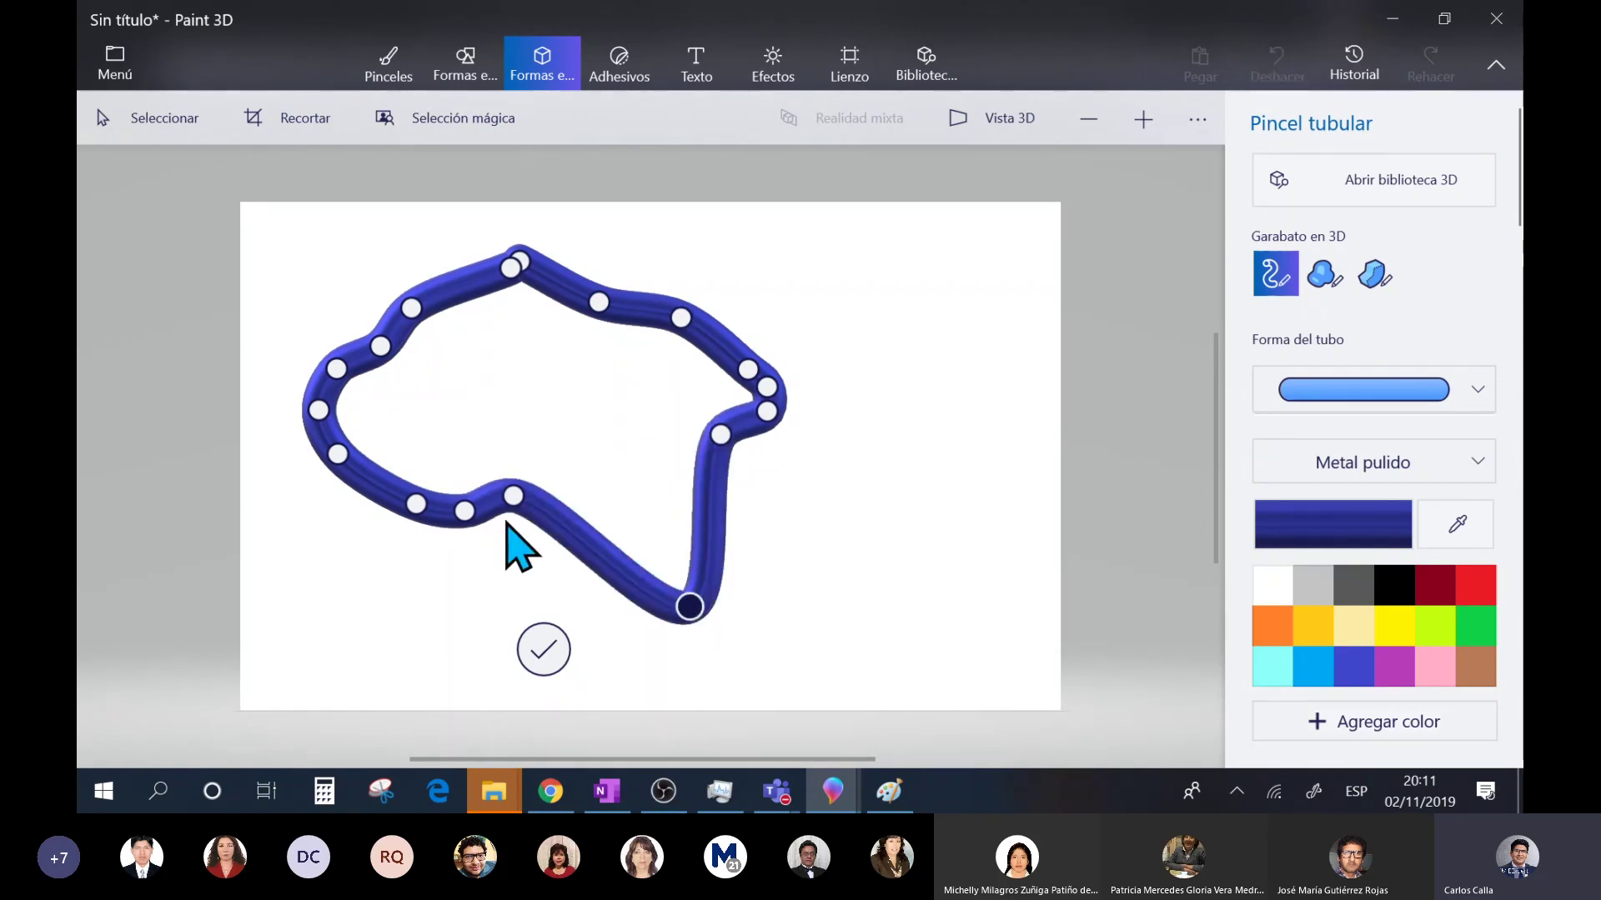
- Add a short diagonal tube below the loop, and try rotating the finished doodle around its Y and X axes
mouse_move(392, 579)
mouse_down()
mouse_move(443, 511)
mouse_move(390, 584)
mouse_up()
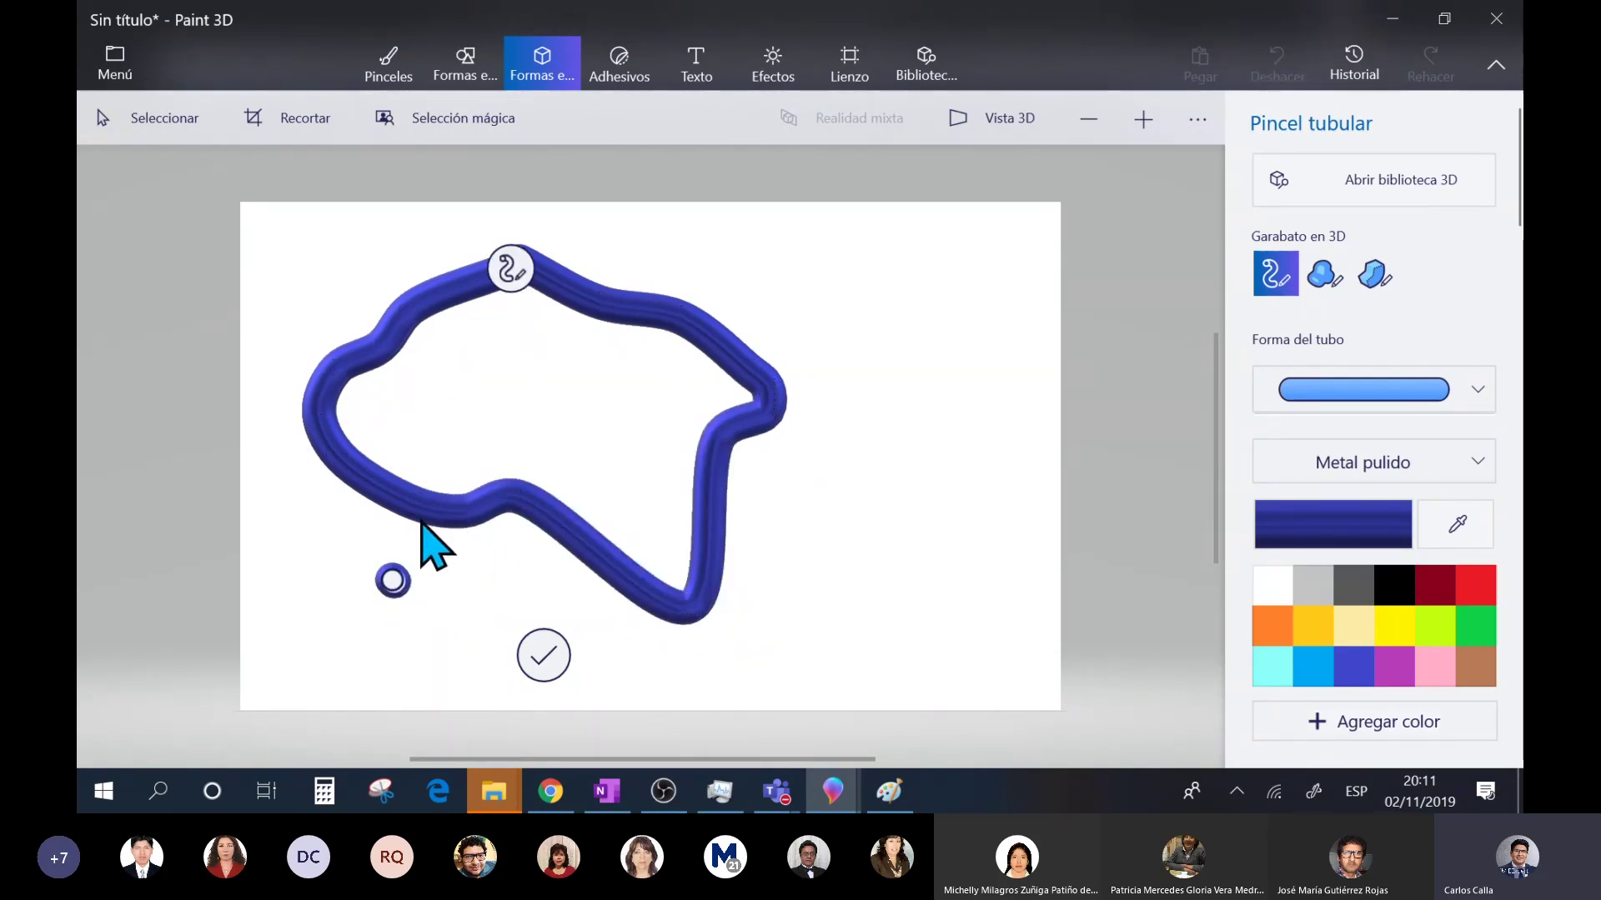
click(525, 267)
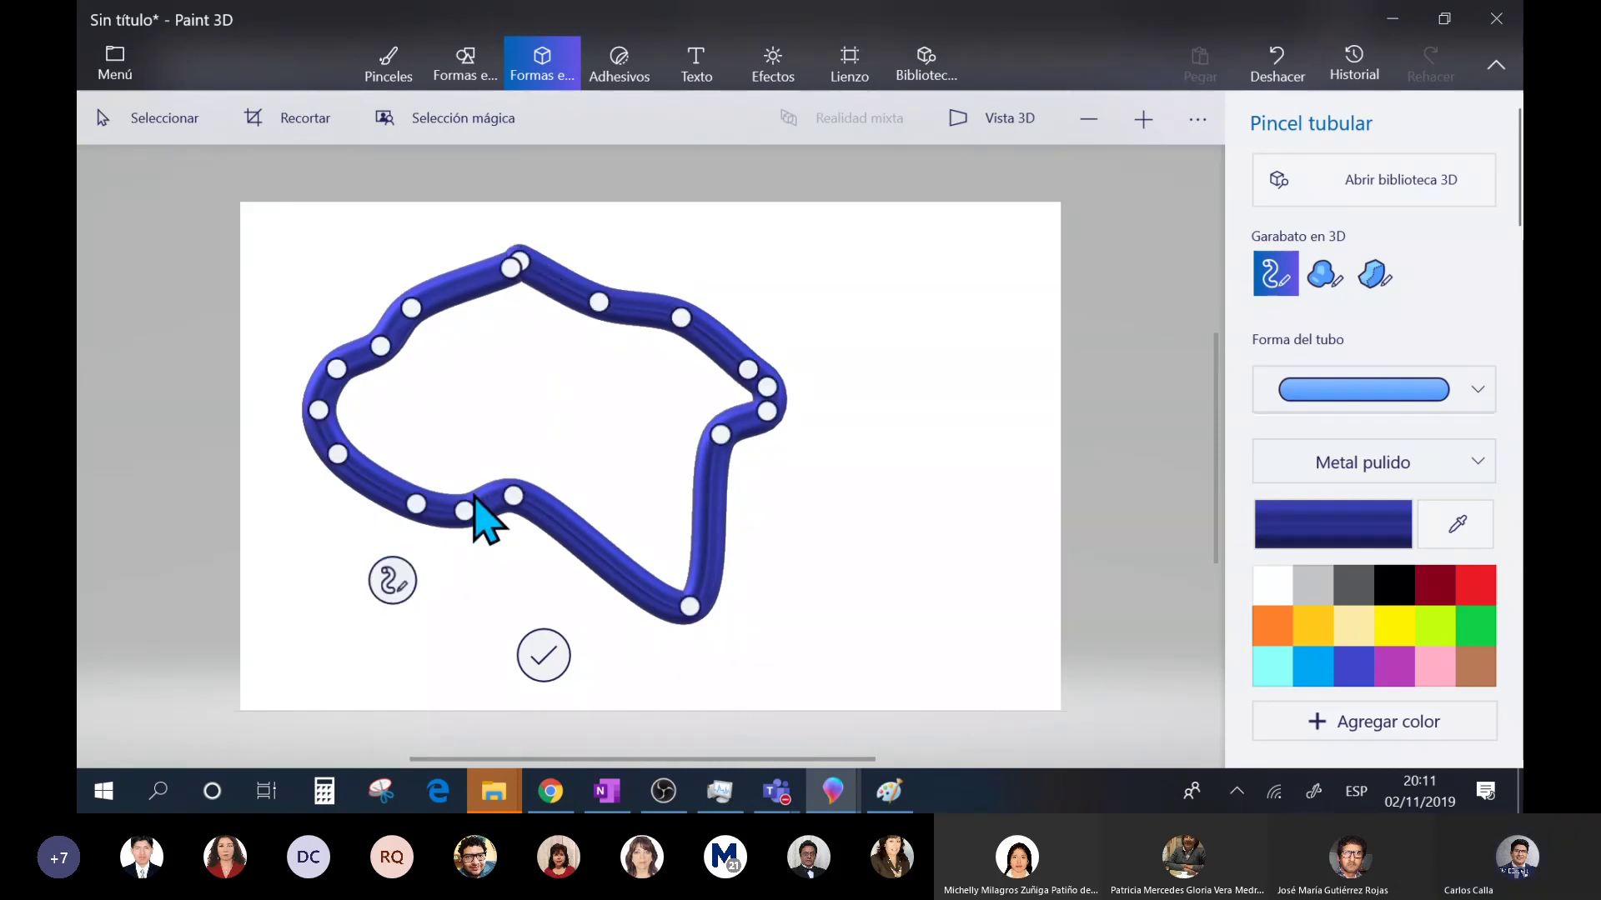
mouse_move(483, 511)
mouse_down()
mouse_move(454, 554)
mouse_move(439, 532)
mouse_move(394, 597)
mouse_up()
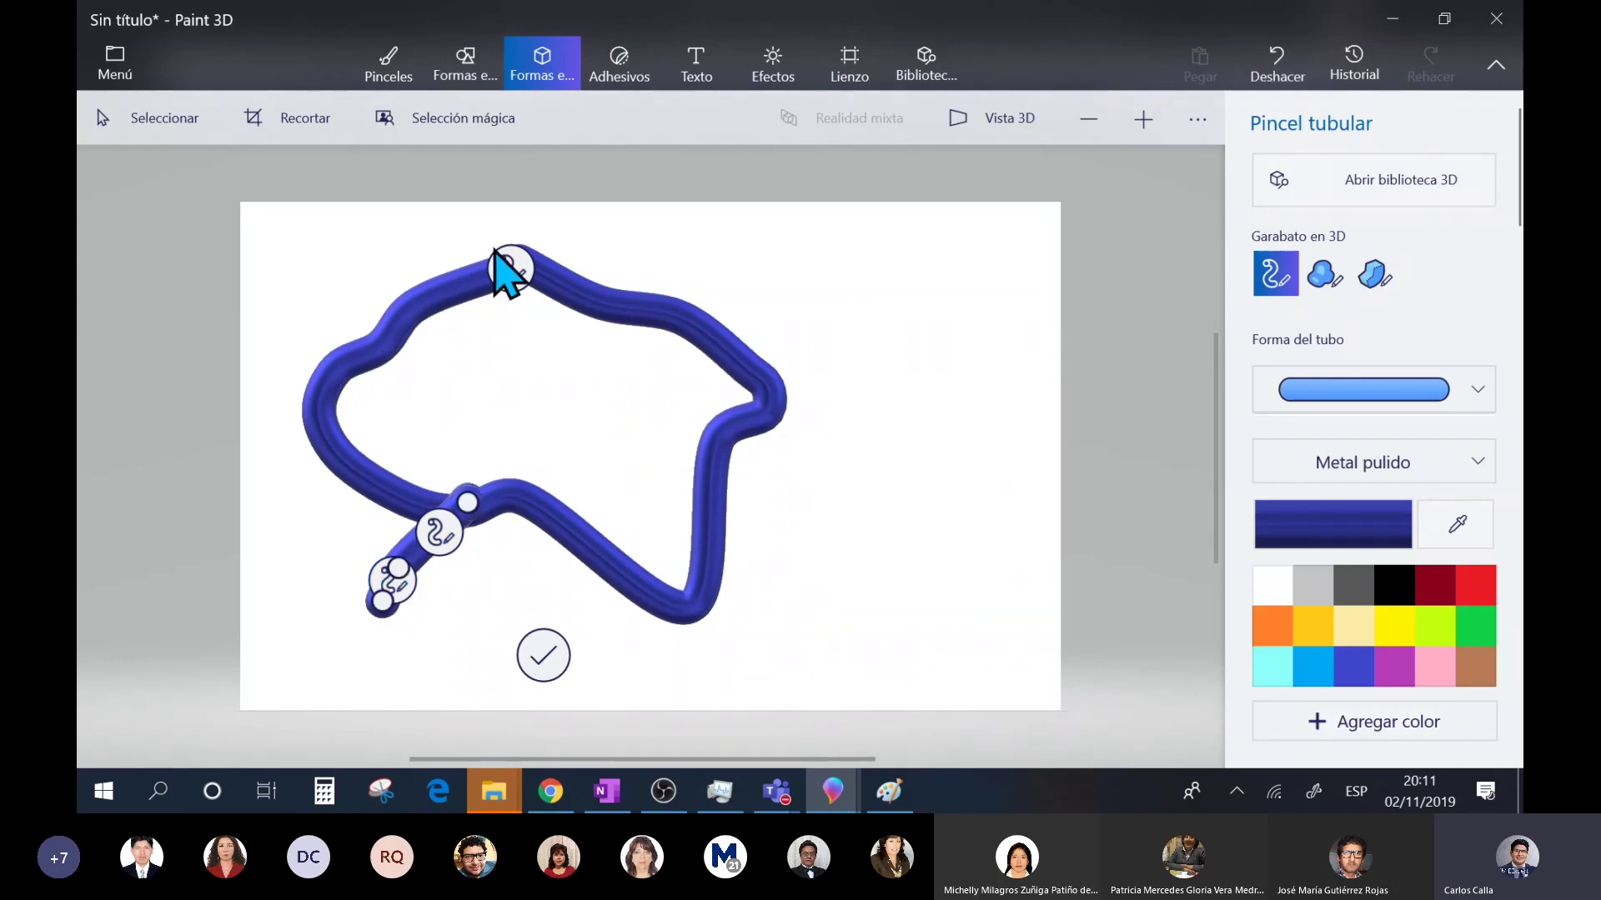
click(544, 657)
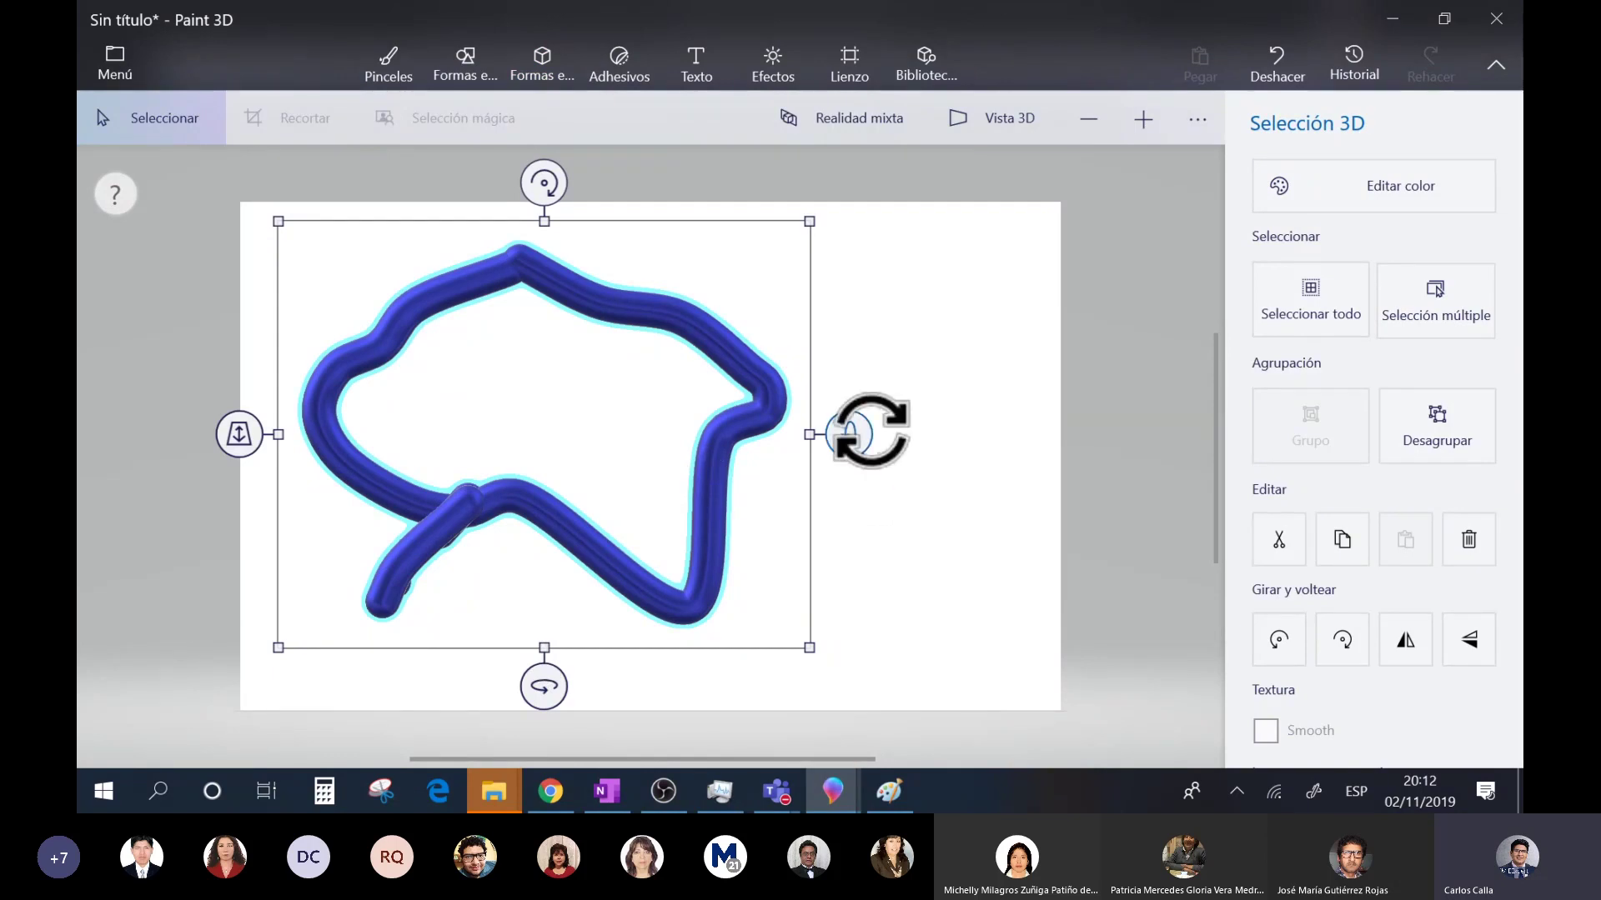
drag(570, 677, 572, 621)
drag(857, 437, 900, 435)
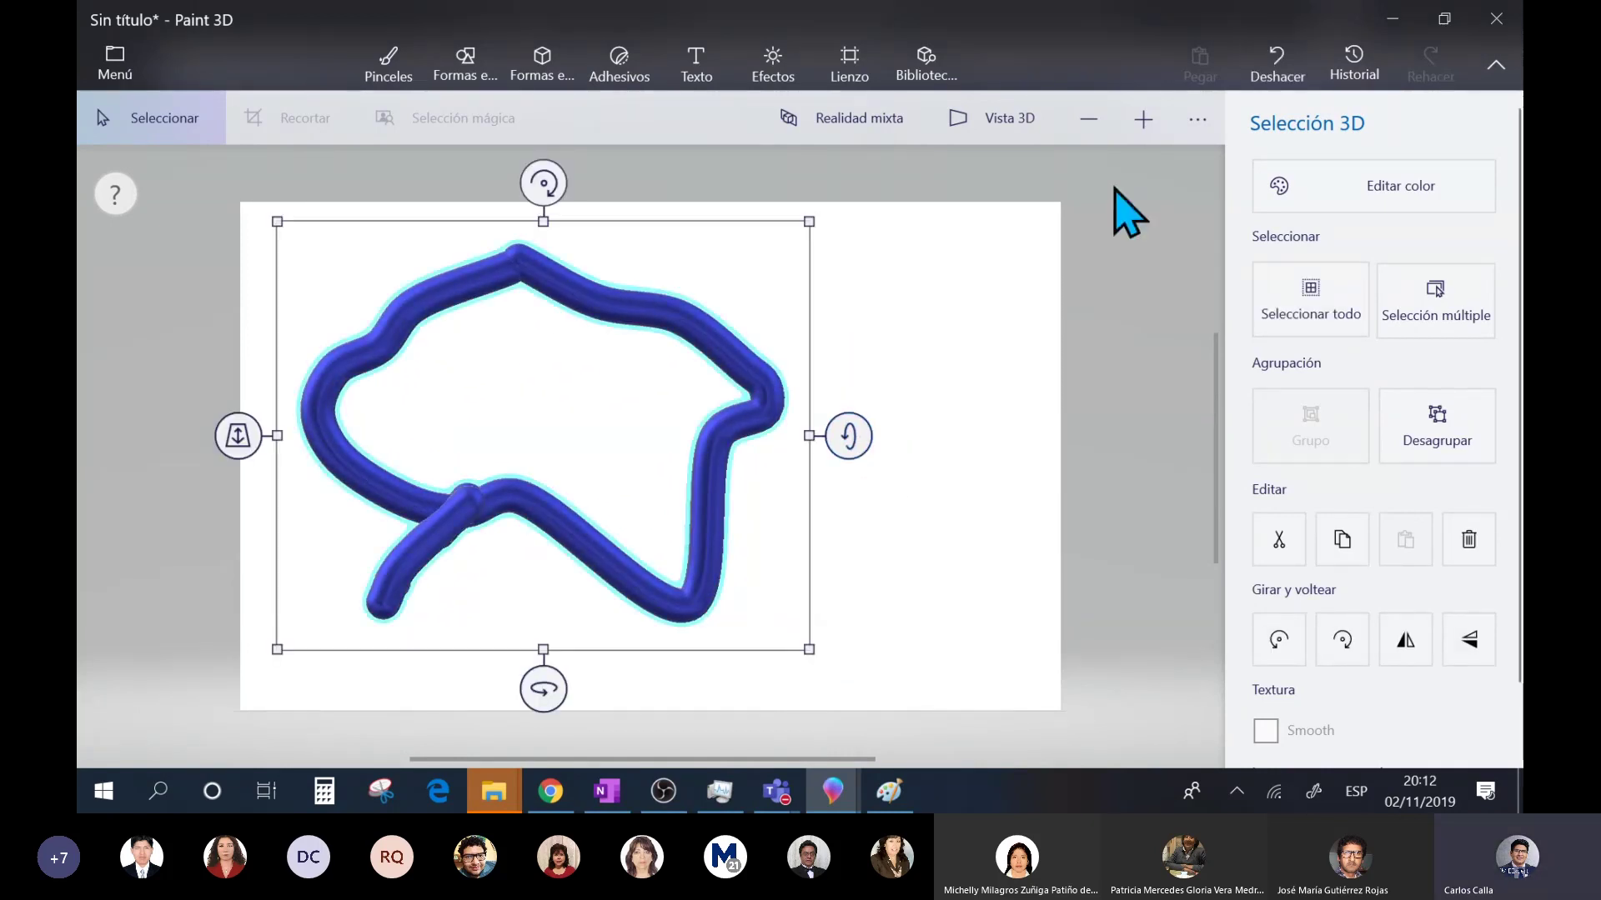
- Select the whole tube doodle and delete it from the canvas
click(546, 71)
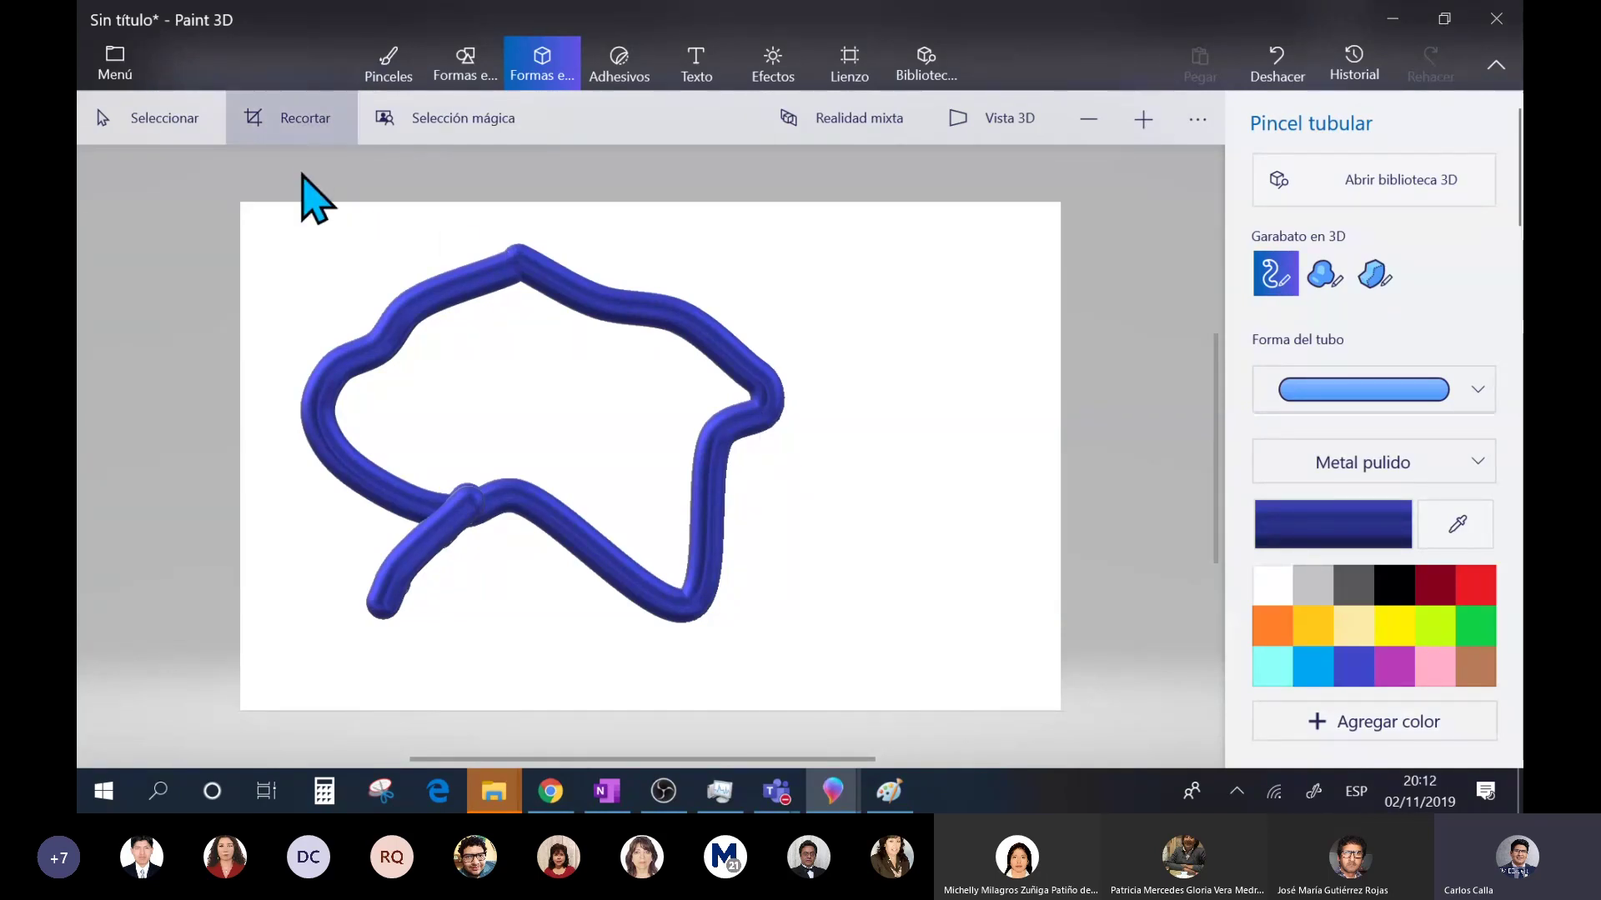
click(204, 134)
mouse_move(265, 184)
mouse_down()
mouse_move(547, 597)
mouse_move(820, 677)
mouse_up()
key(Delete)
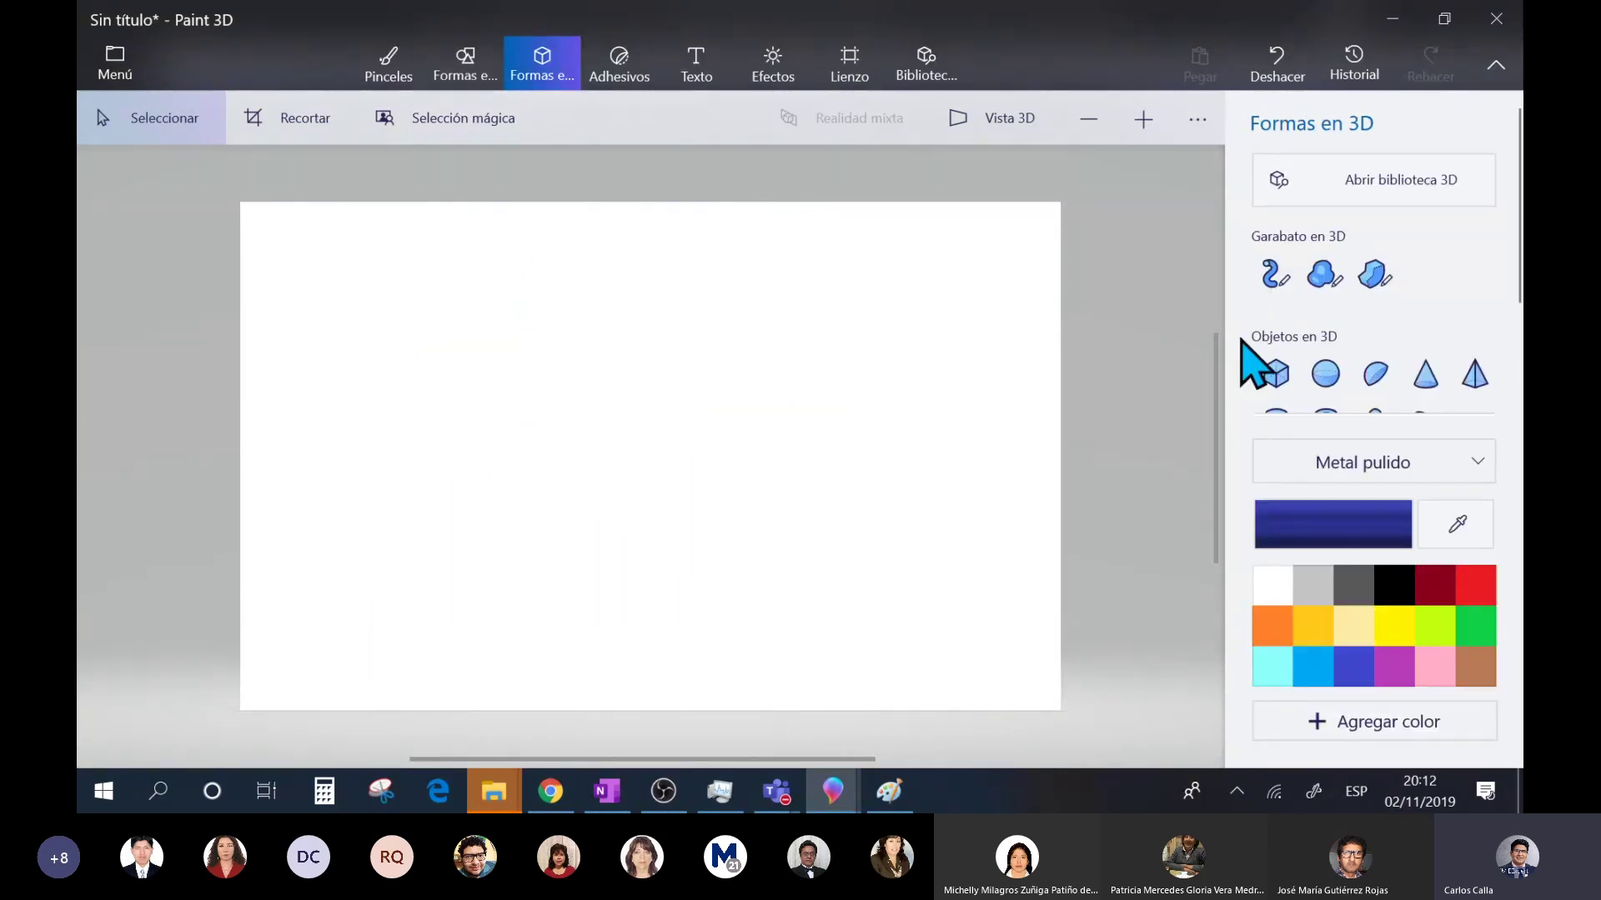
- Draw a large lowercase letter h with the Pincel tubular, using a vertical stem and a curved arm, and finish the object
click(1277, 276)
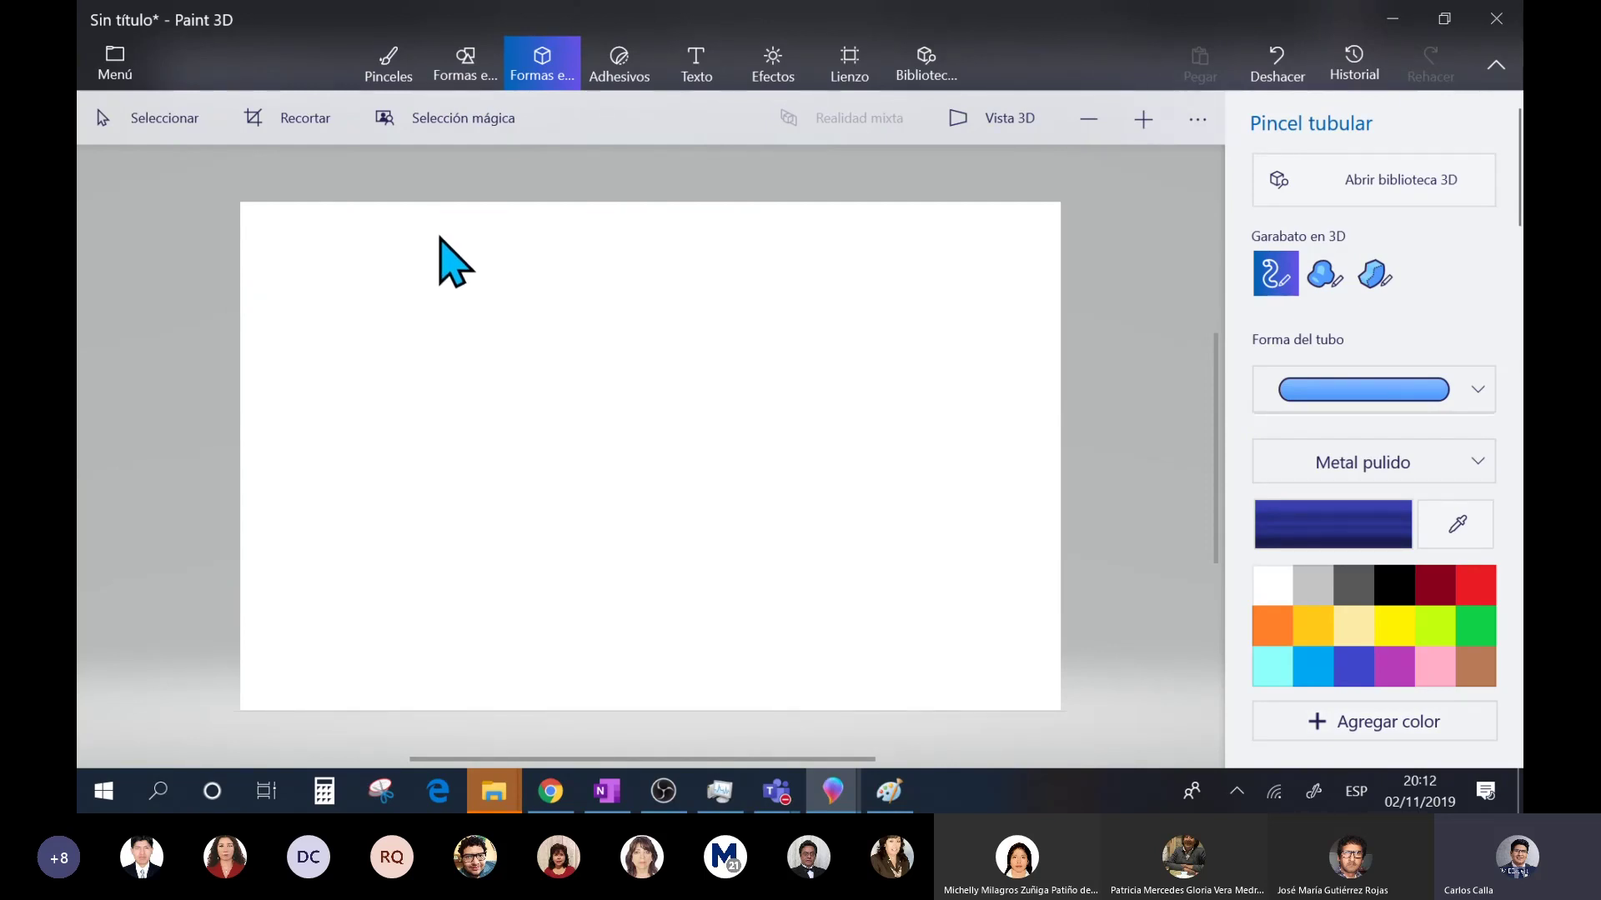
drag(438, 237, 425, 614)
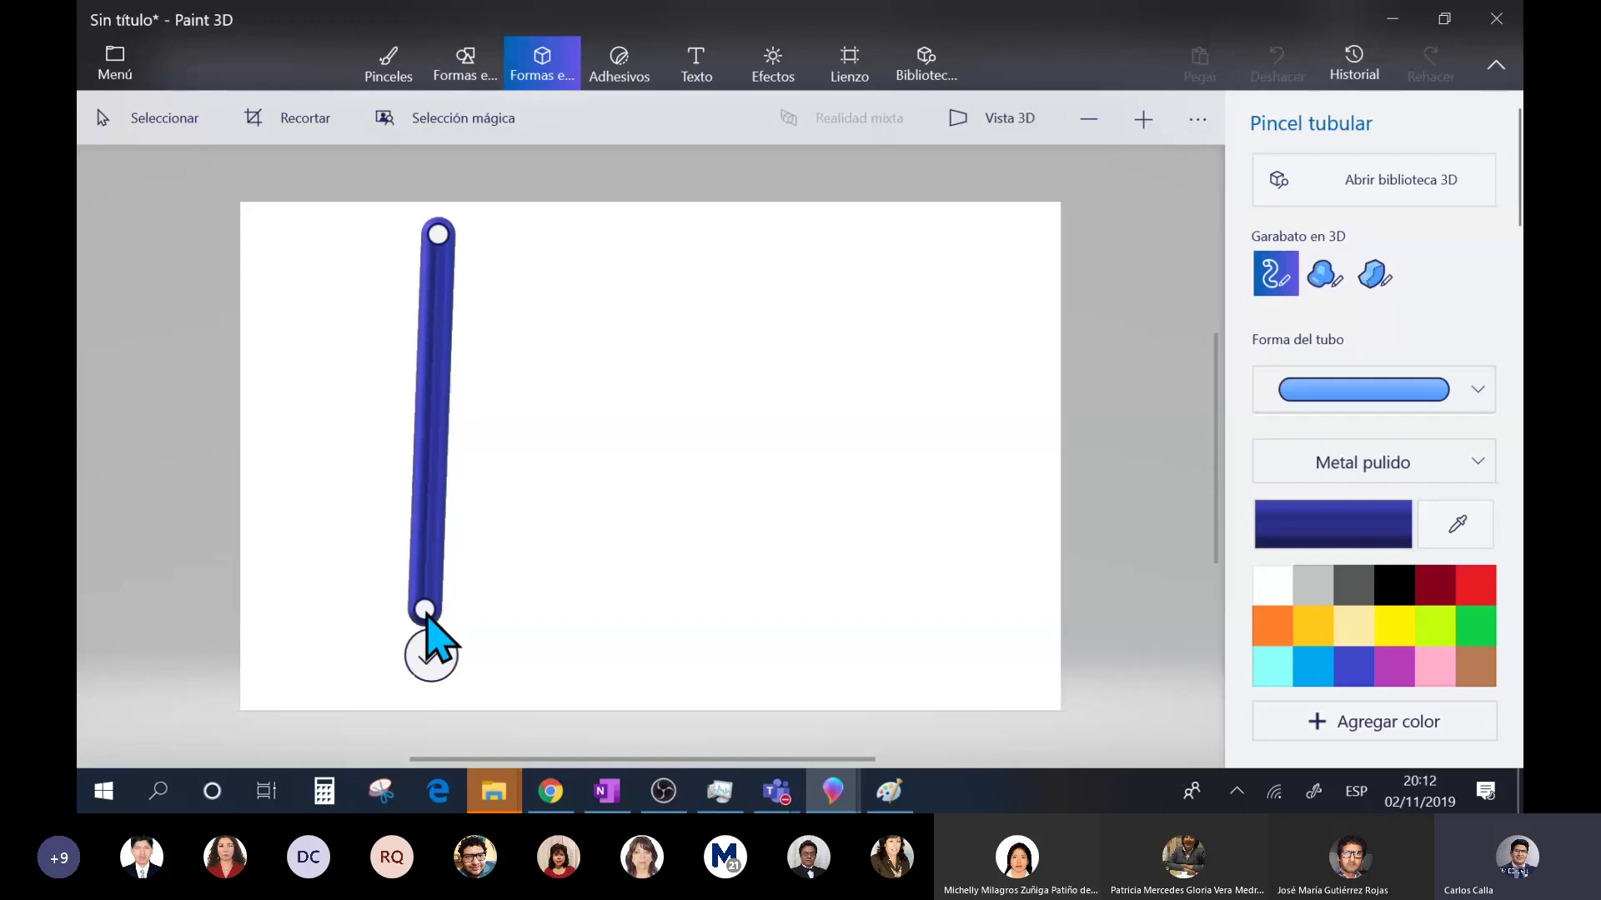
mouse_move(437, 425)
mouse_down()
mouse_move(600, 433)
mouse_move(653, 596)
mouse_up()
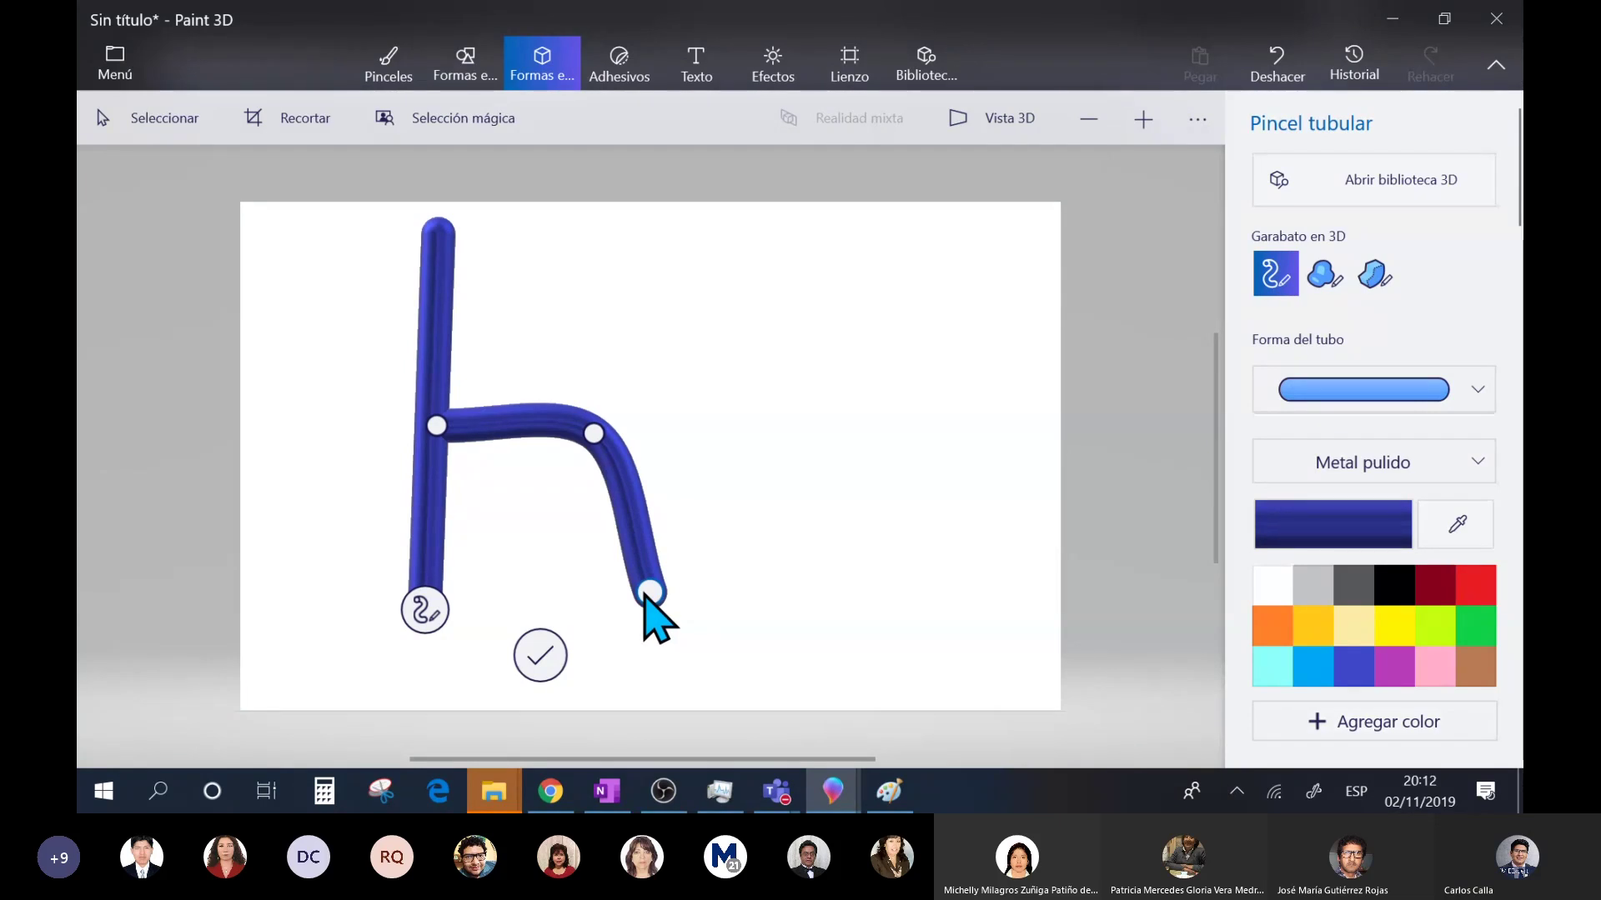
click(534, 659)
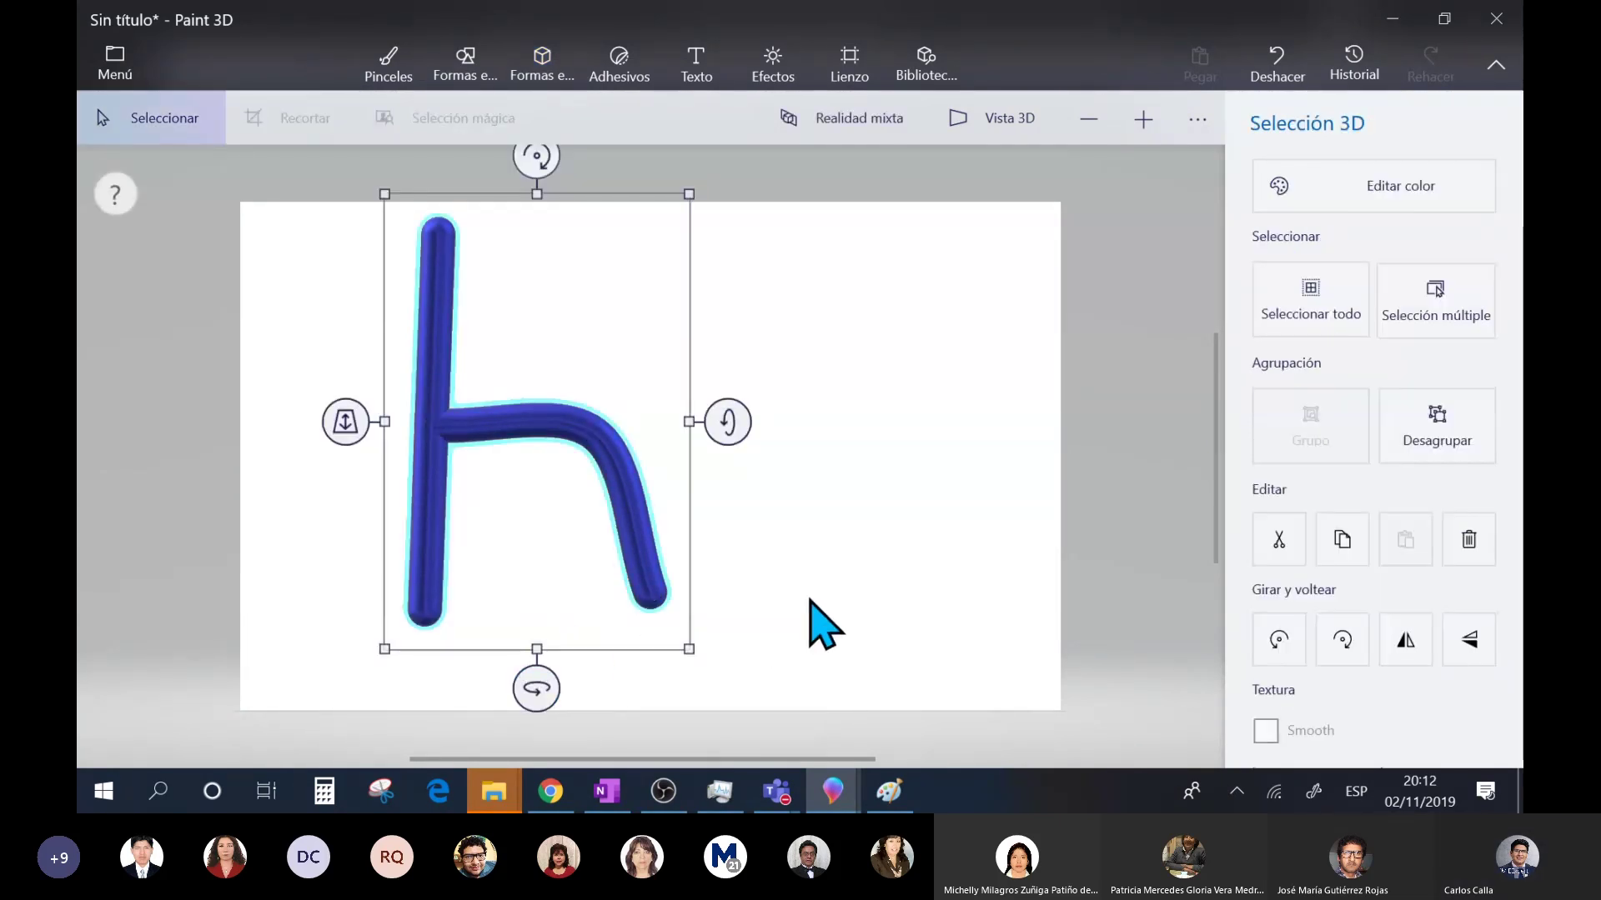
- Rotate the tubular h around its Y axis to view it edge-on, turn it back to face front, and move it toward the canvas's left edge
drag(536, 688, 408, 699)
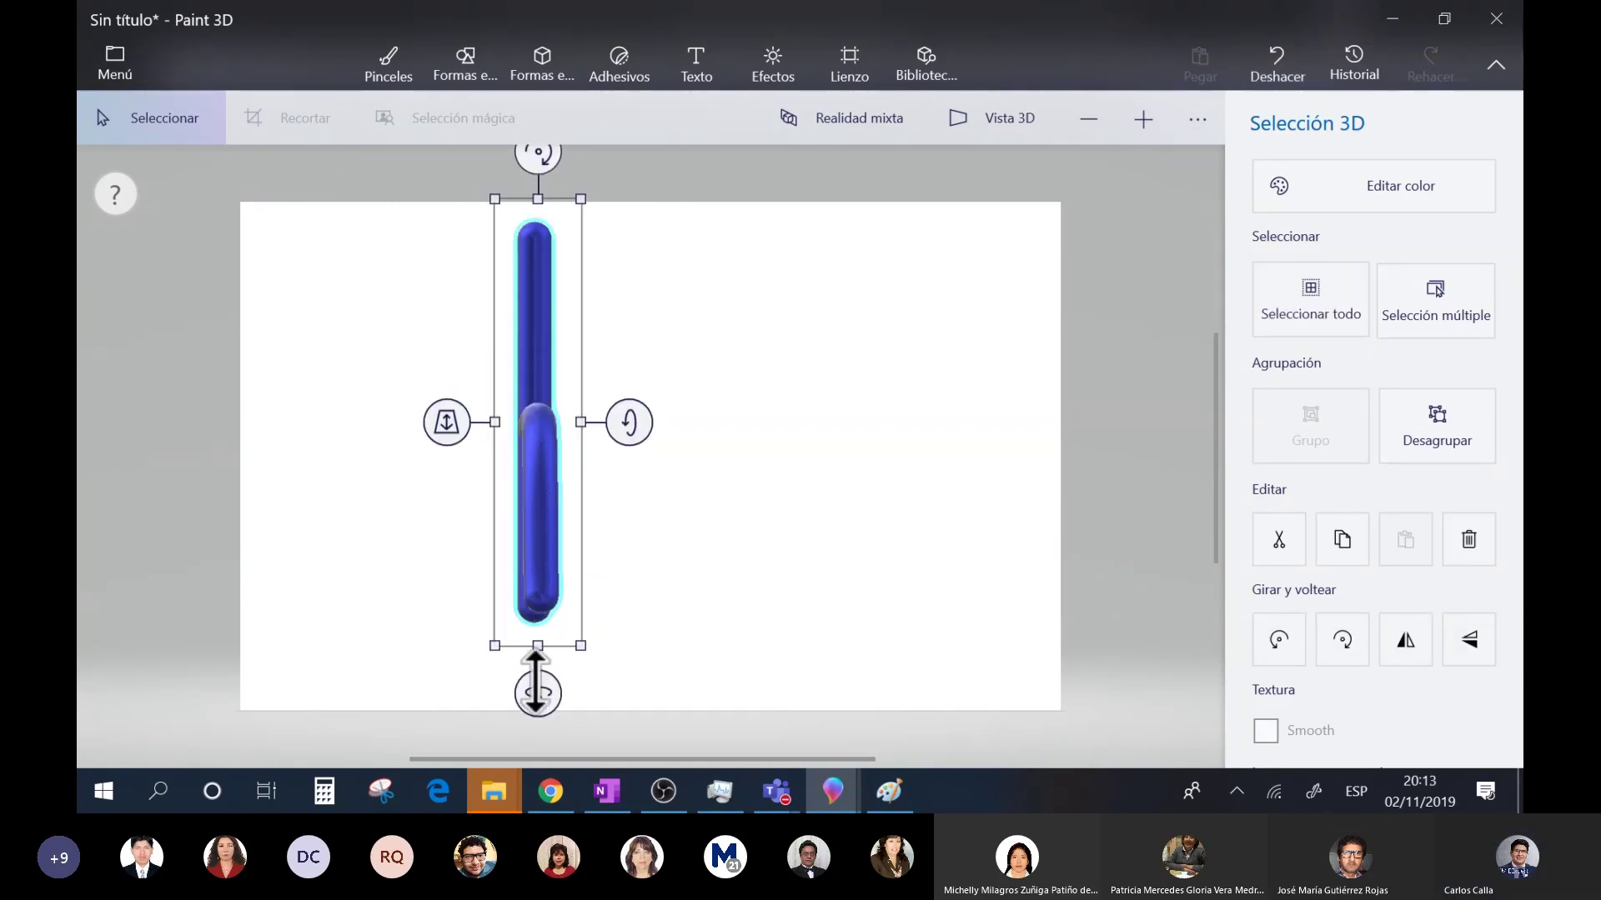
drag(546, 690, 644, 659)
drag(601, 450, 492, 456)
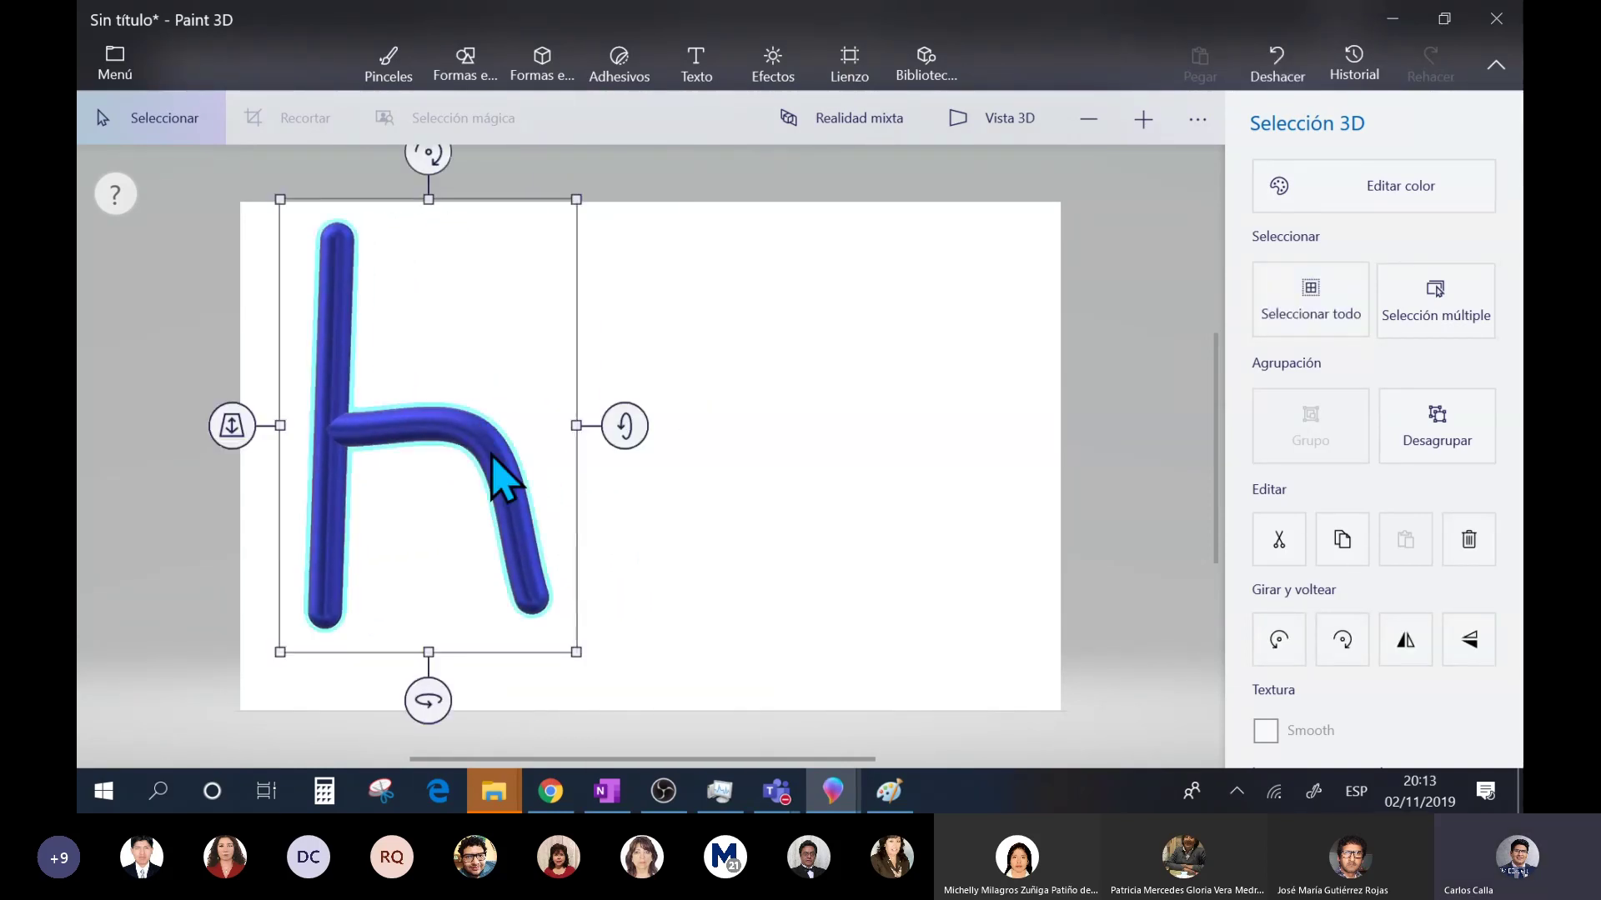
- Draw a green, polished-metal irregular closed shape with the Contorno redondeado 3D doodle in the empty area beside the blue h
click(545, 71)
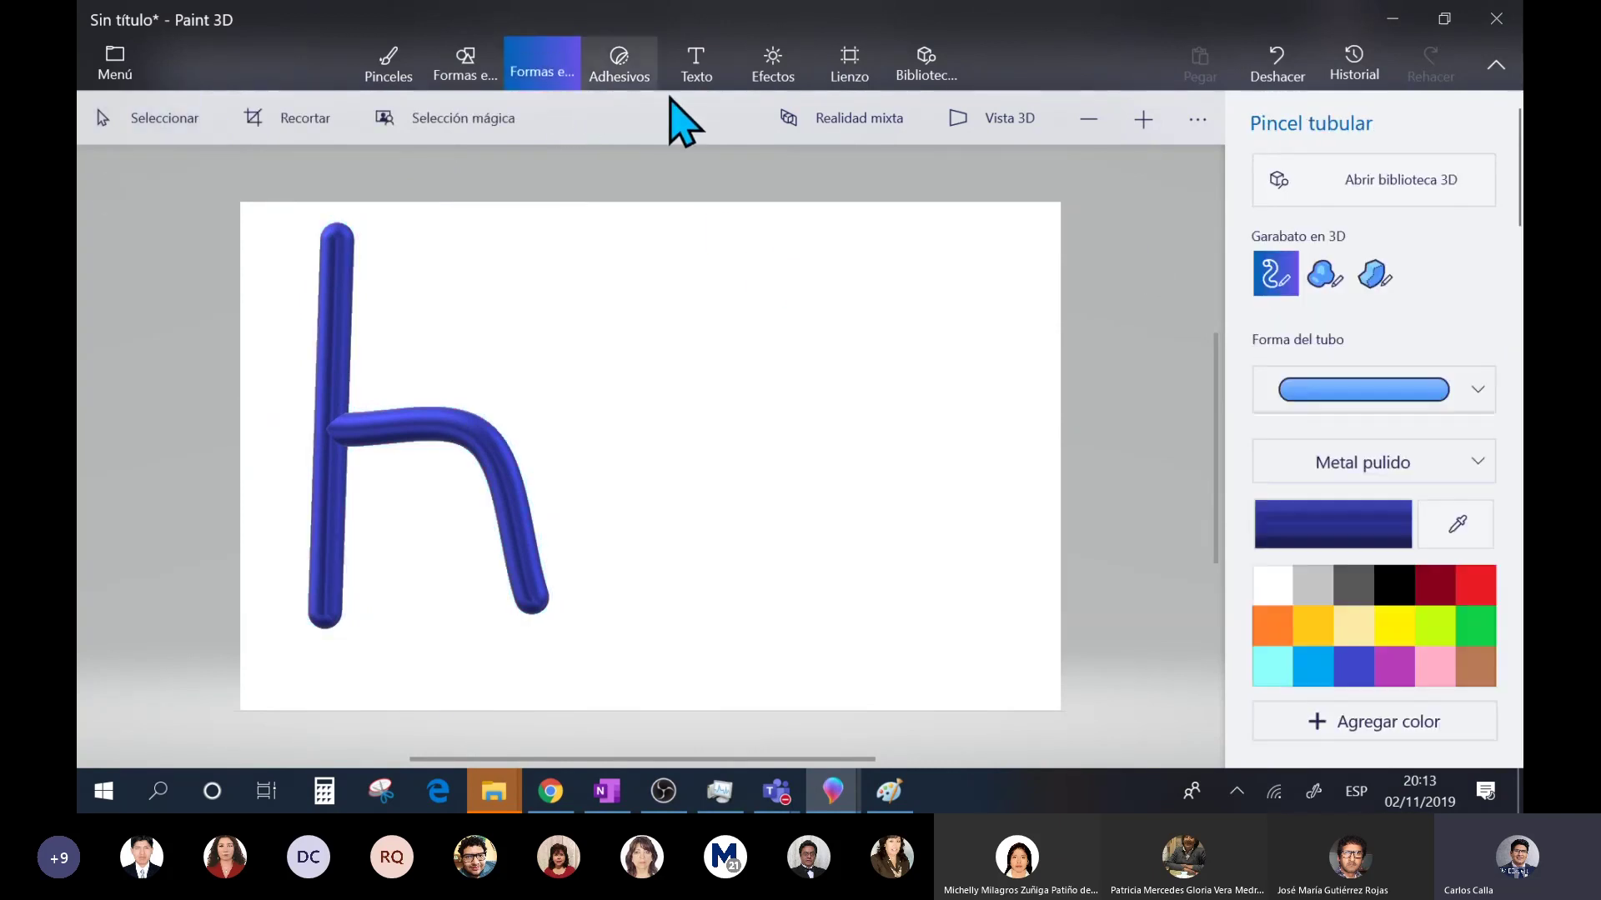
click(1325, 277)
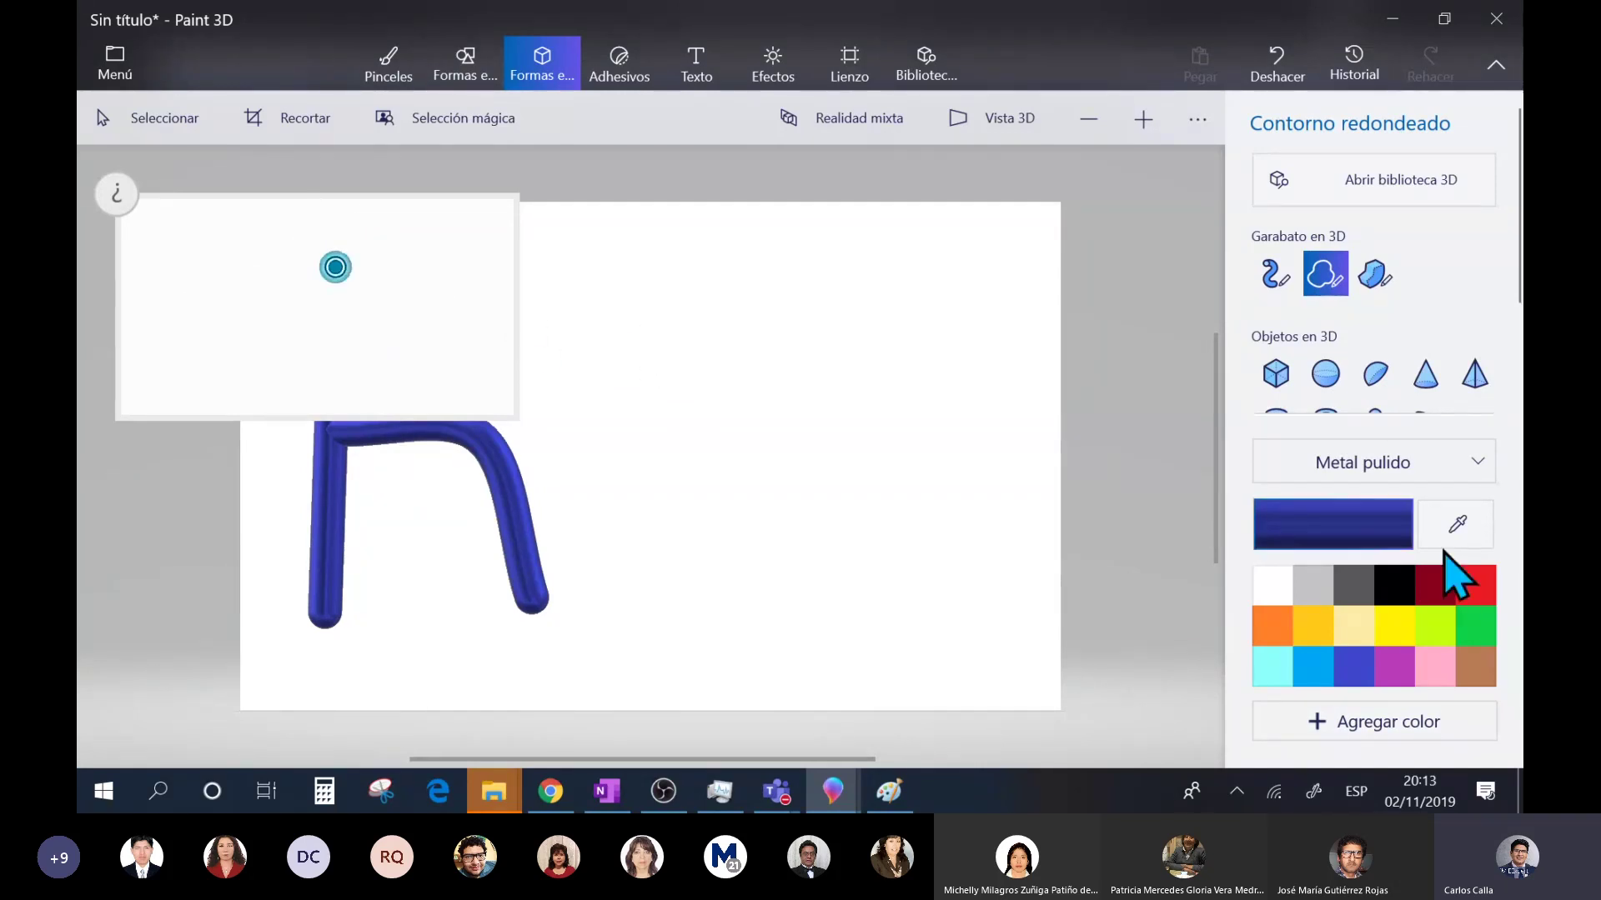
click(1397, 635)
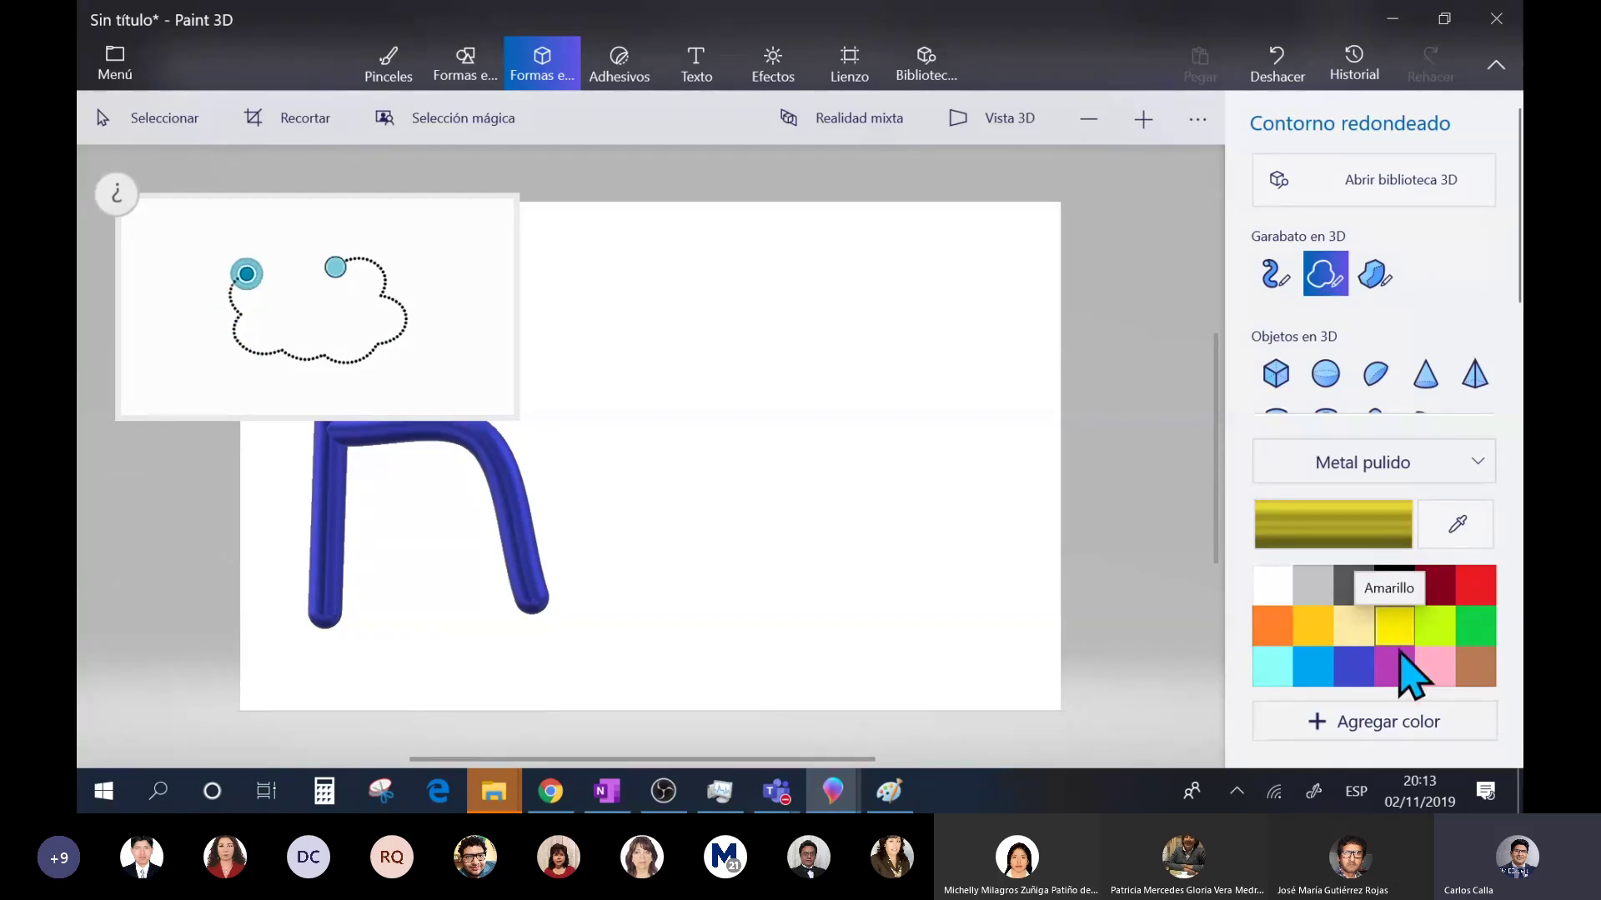
click(1474, 626)
click(1451, 461)
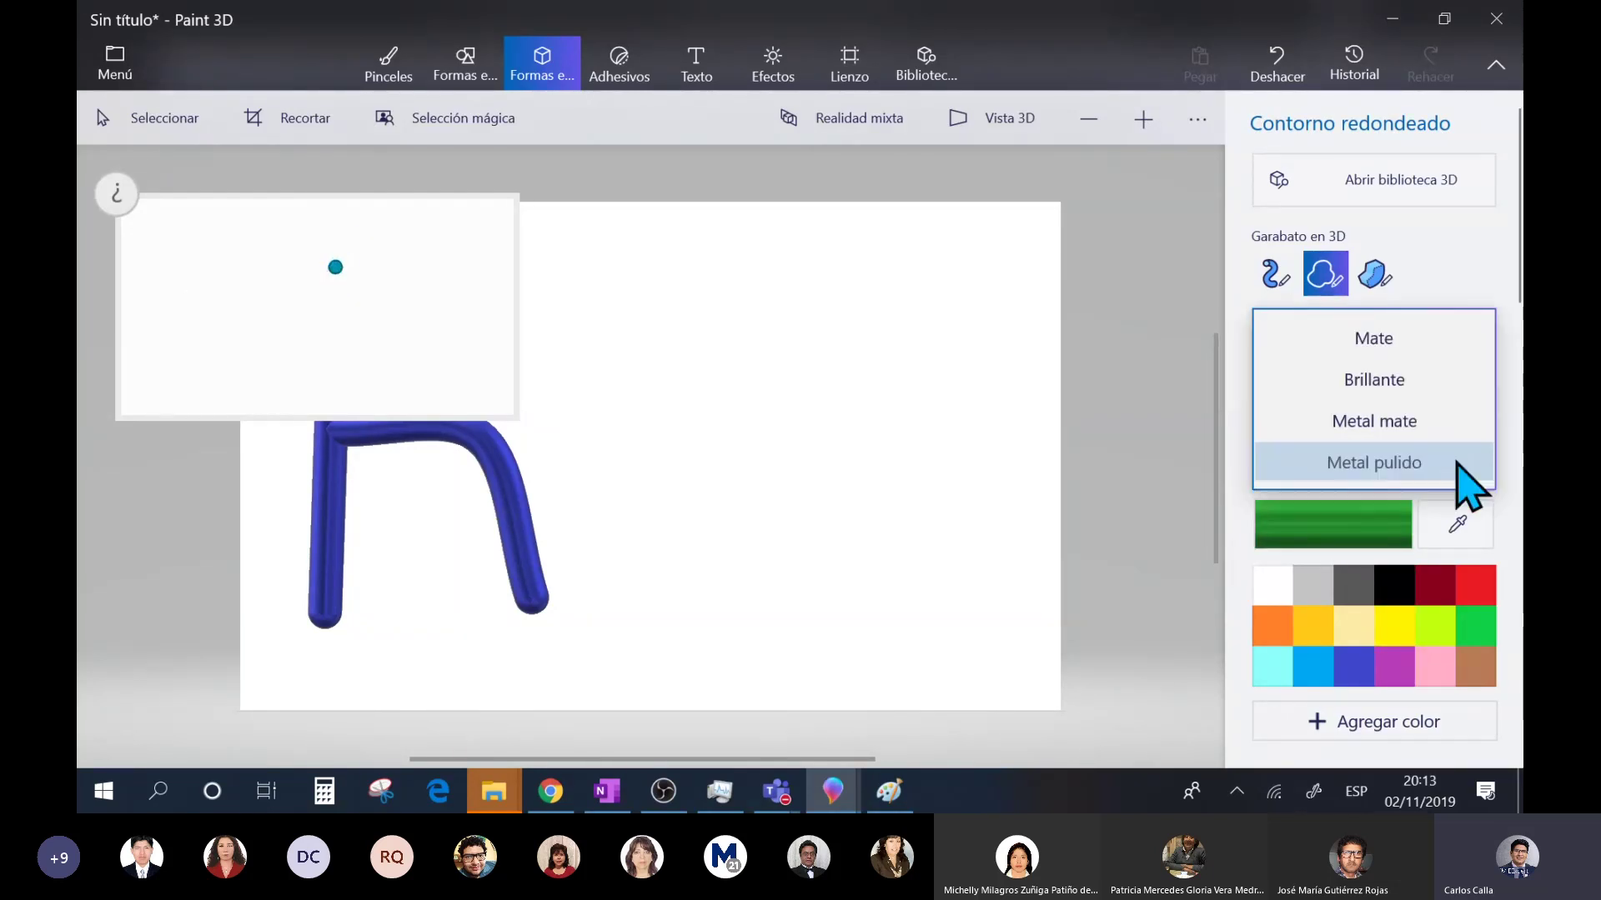
click(1451, 458)
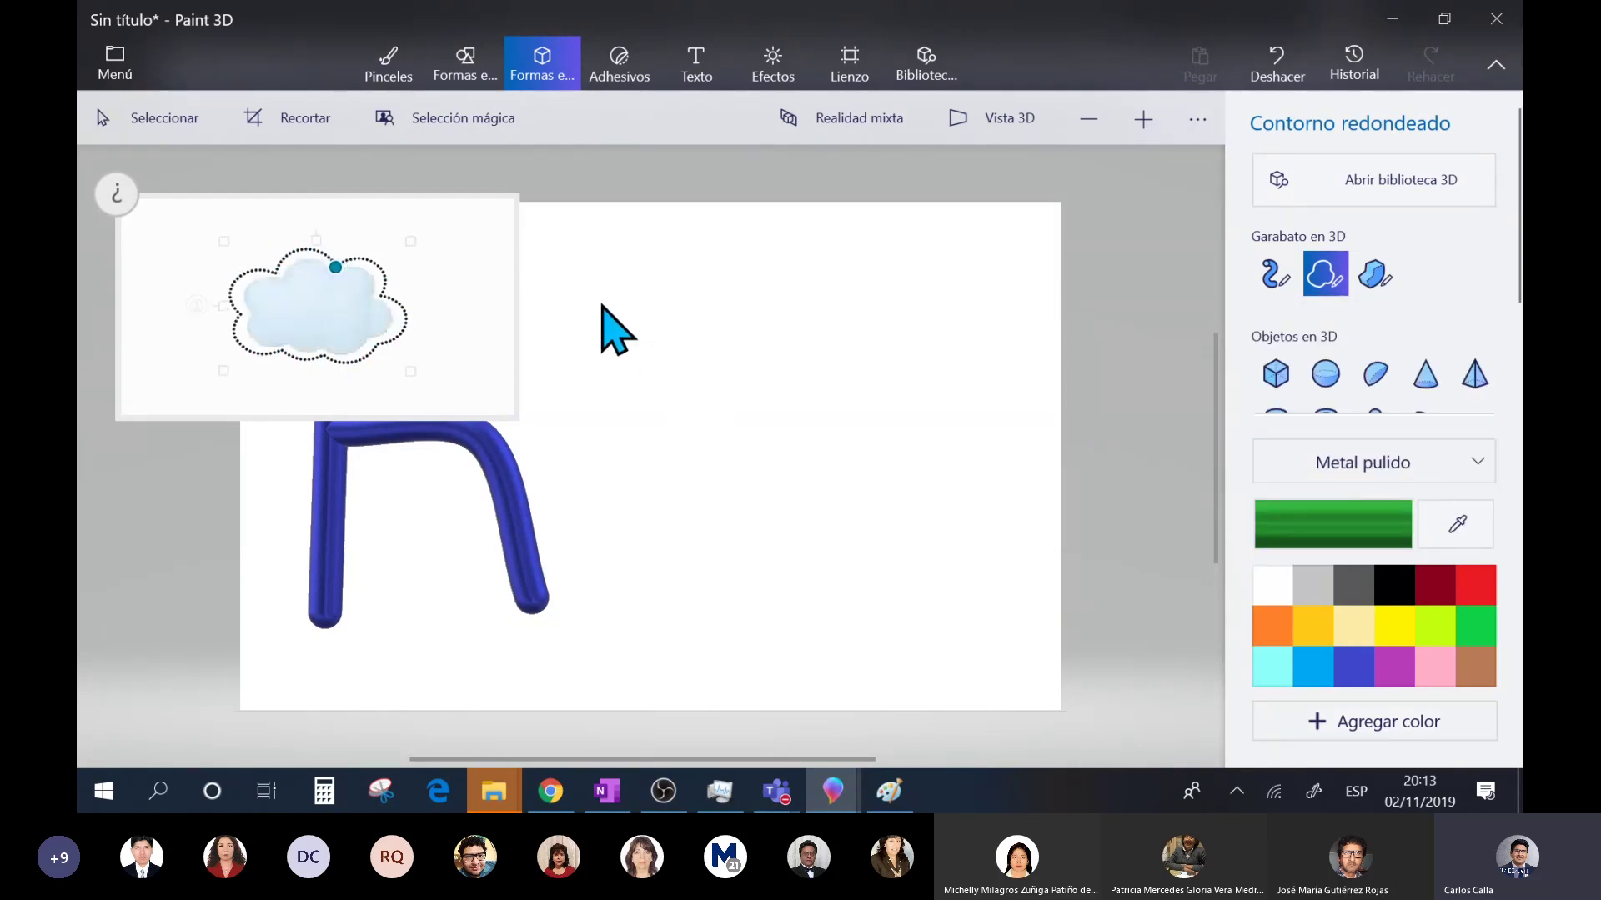
mouse_move(601, 308)
mouse_down()
mouse_move(689, 321)
mouse_move(716, 362)
mouse_move(852, 392)
mouse_move(875, 450)
mouse_move(853, 452)
mouse_move(866, 475)
mouse_move(827, 544)
mouse_move(766, 474)
mouse_move(680, 496)
mouse_move(597, 488)
mouse_move(538, 327)
mouse_move(562, 301)
mouse_move(608, 312)
mouse_up()
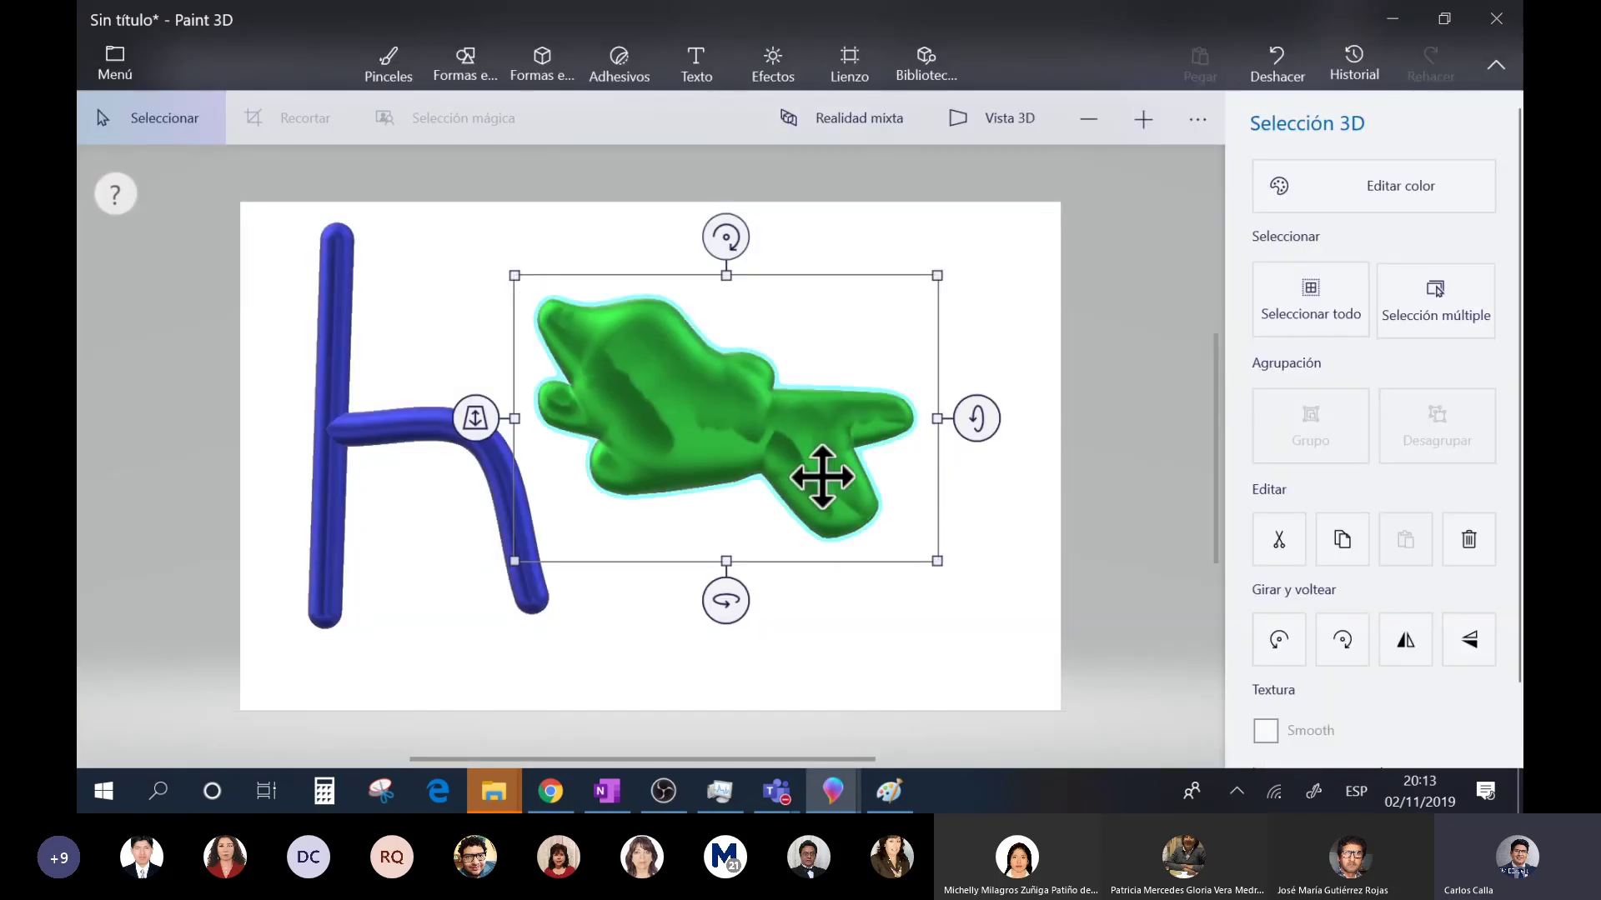
- Rotate the green rounded doodle slightly around its Y and X axes and move it toward the canvas's upper right
mouse_move(727, 602)
mouse_down()
mouse_move(1036, 583)
mouse_move(746, 595)
mouse_up()
drag(826, 468, 920, 385)
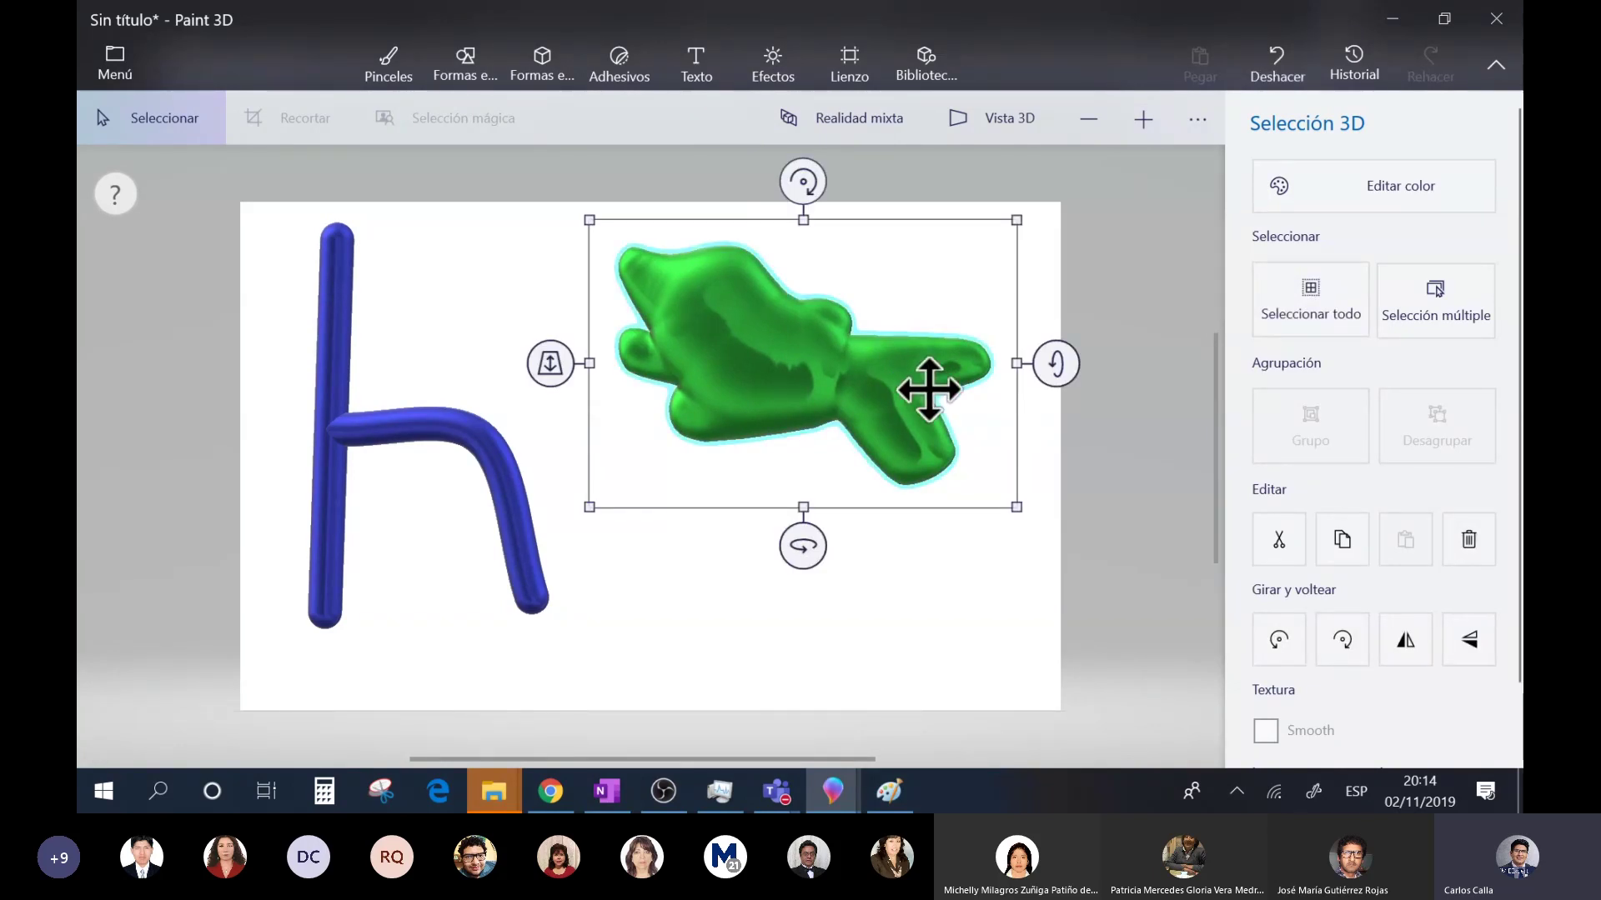
mouse_move(1057, 364)
mouse_down()
mouse_move(1064, 511)
mouse_move(1045, 296)
mouse_move(1054, 372)
mouse_up()
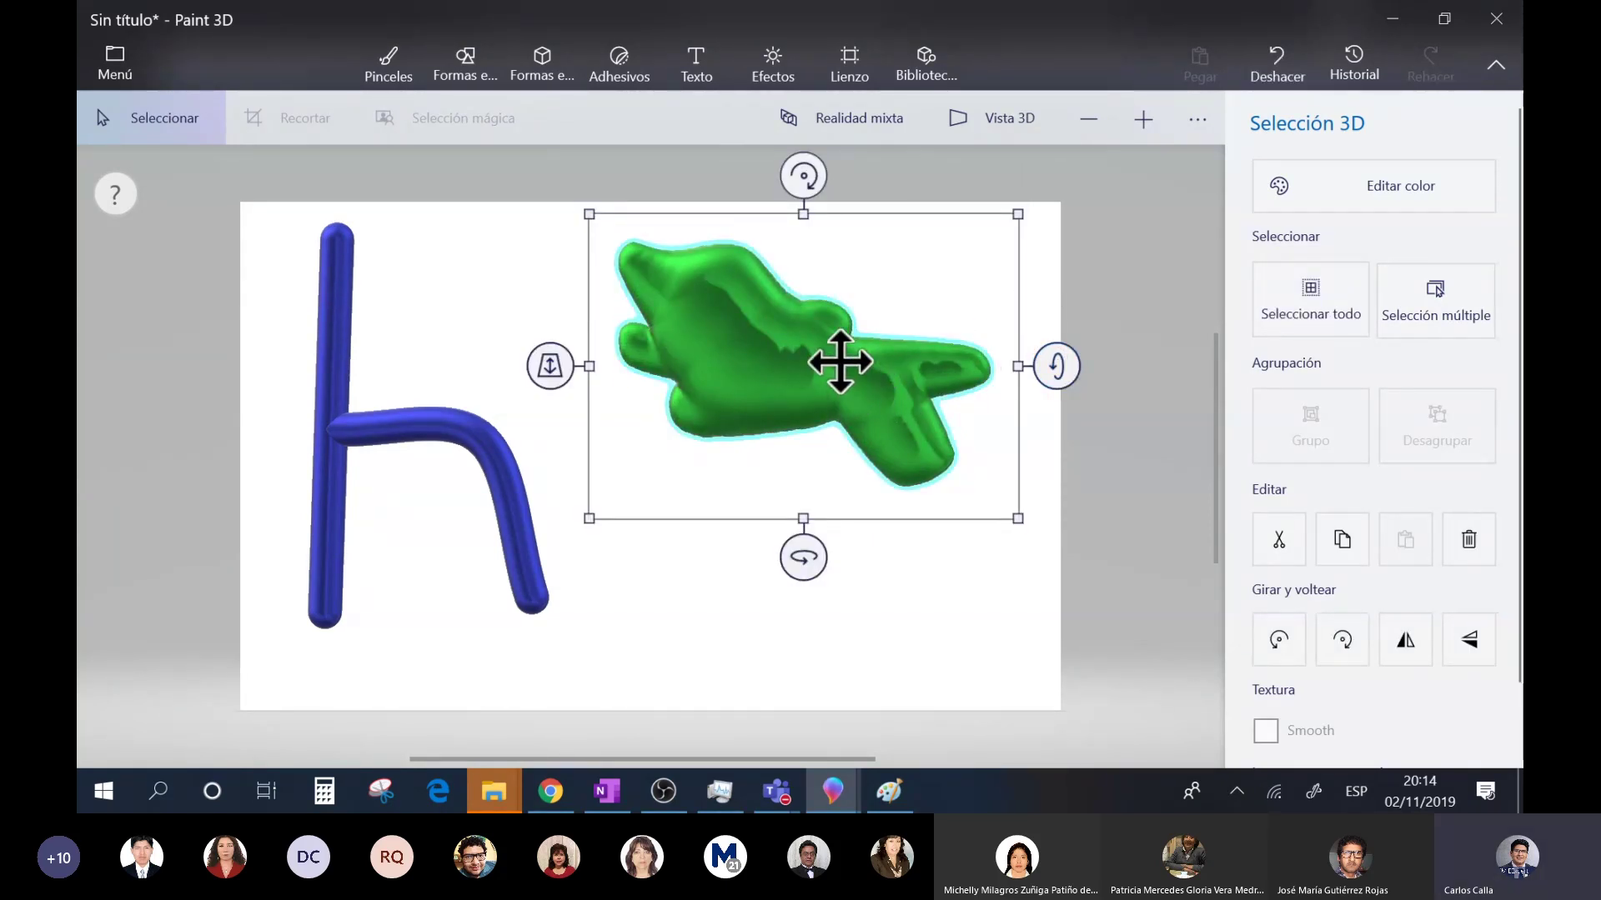
- Shrink the green rounded doodle to about half its size and place it above the arm of the blue h
drag(840, 362, 805, 389)
drag(911, 472, 717, 320)
drag(572, 258, 504, 280)
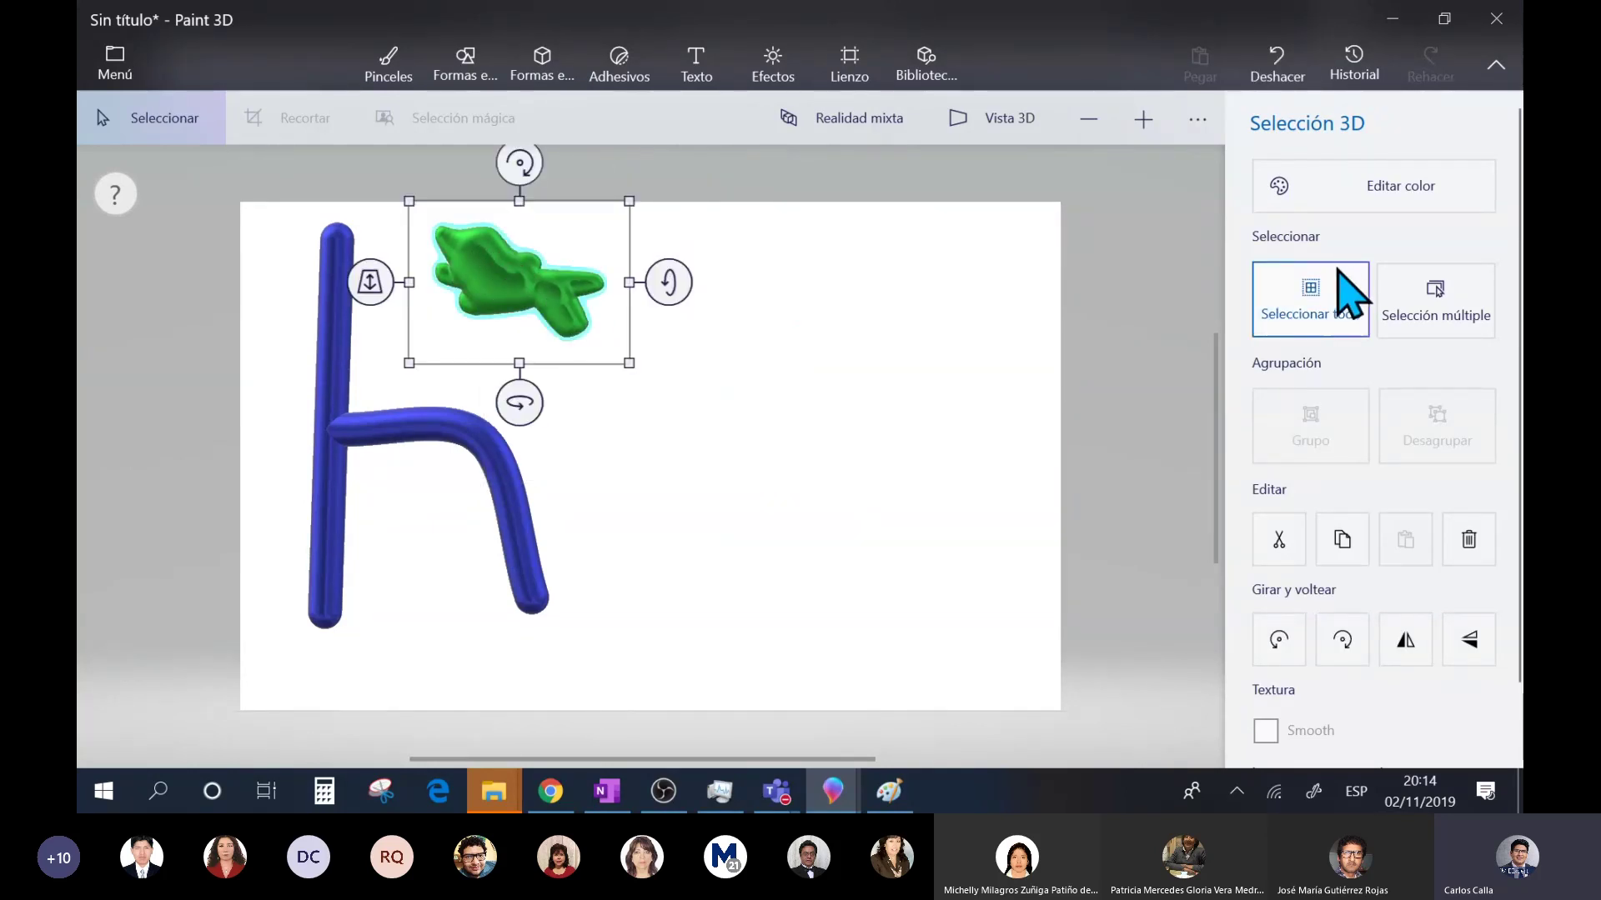
- Return to the 3D shapes tools and choose the Contorno afilado doodle
click(542, 63)
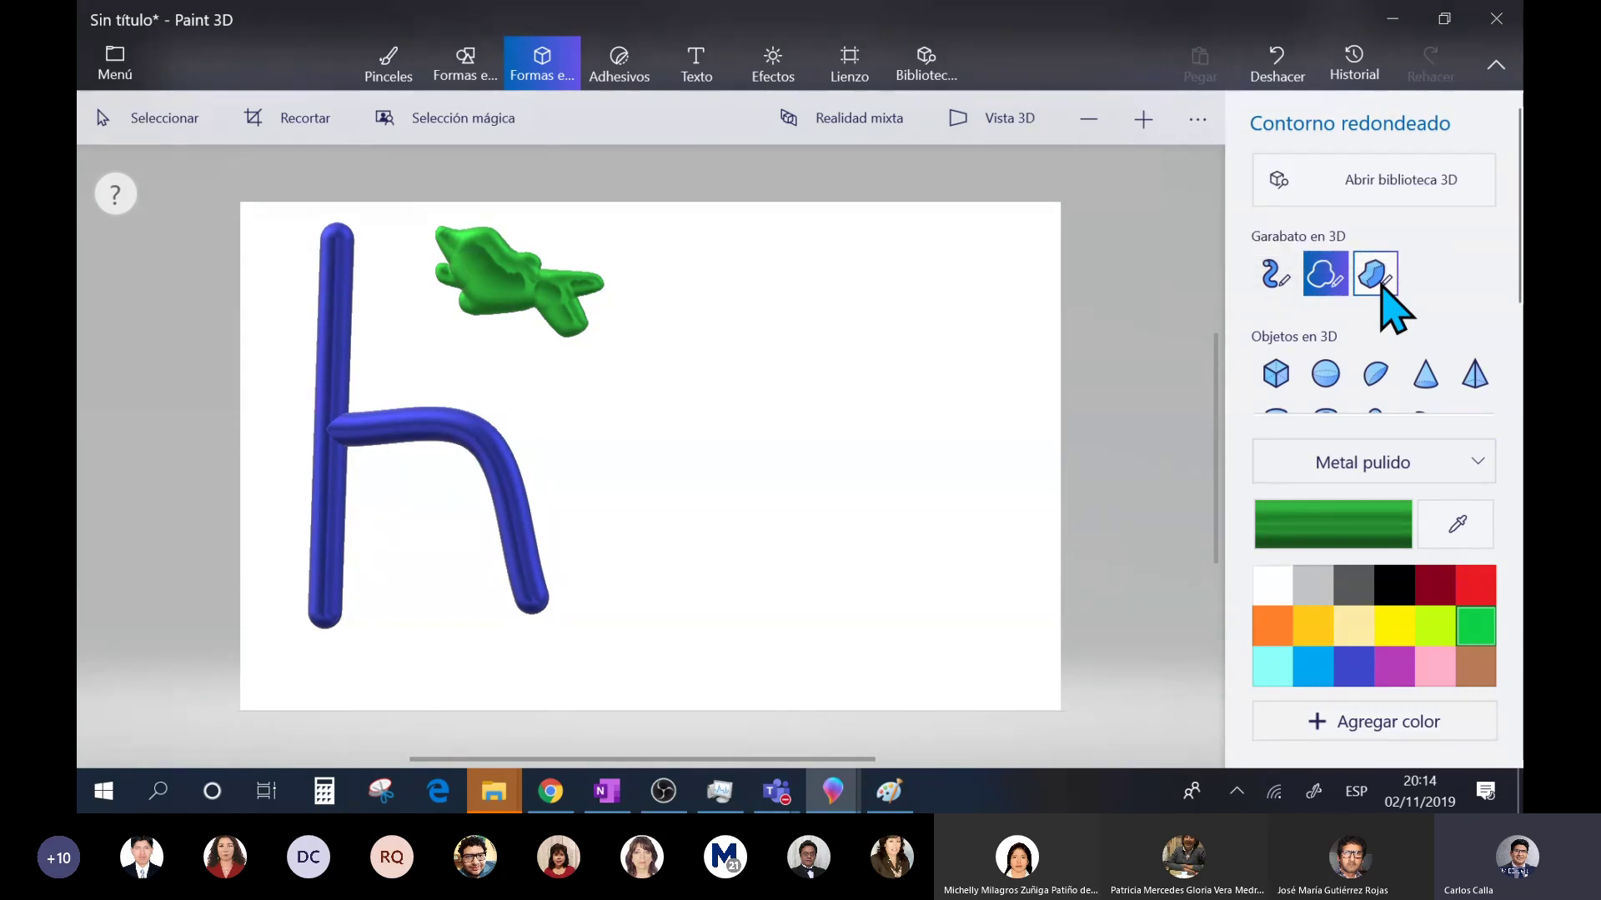
click(1376, 283)
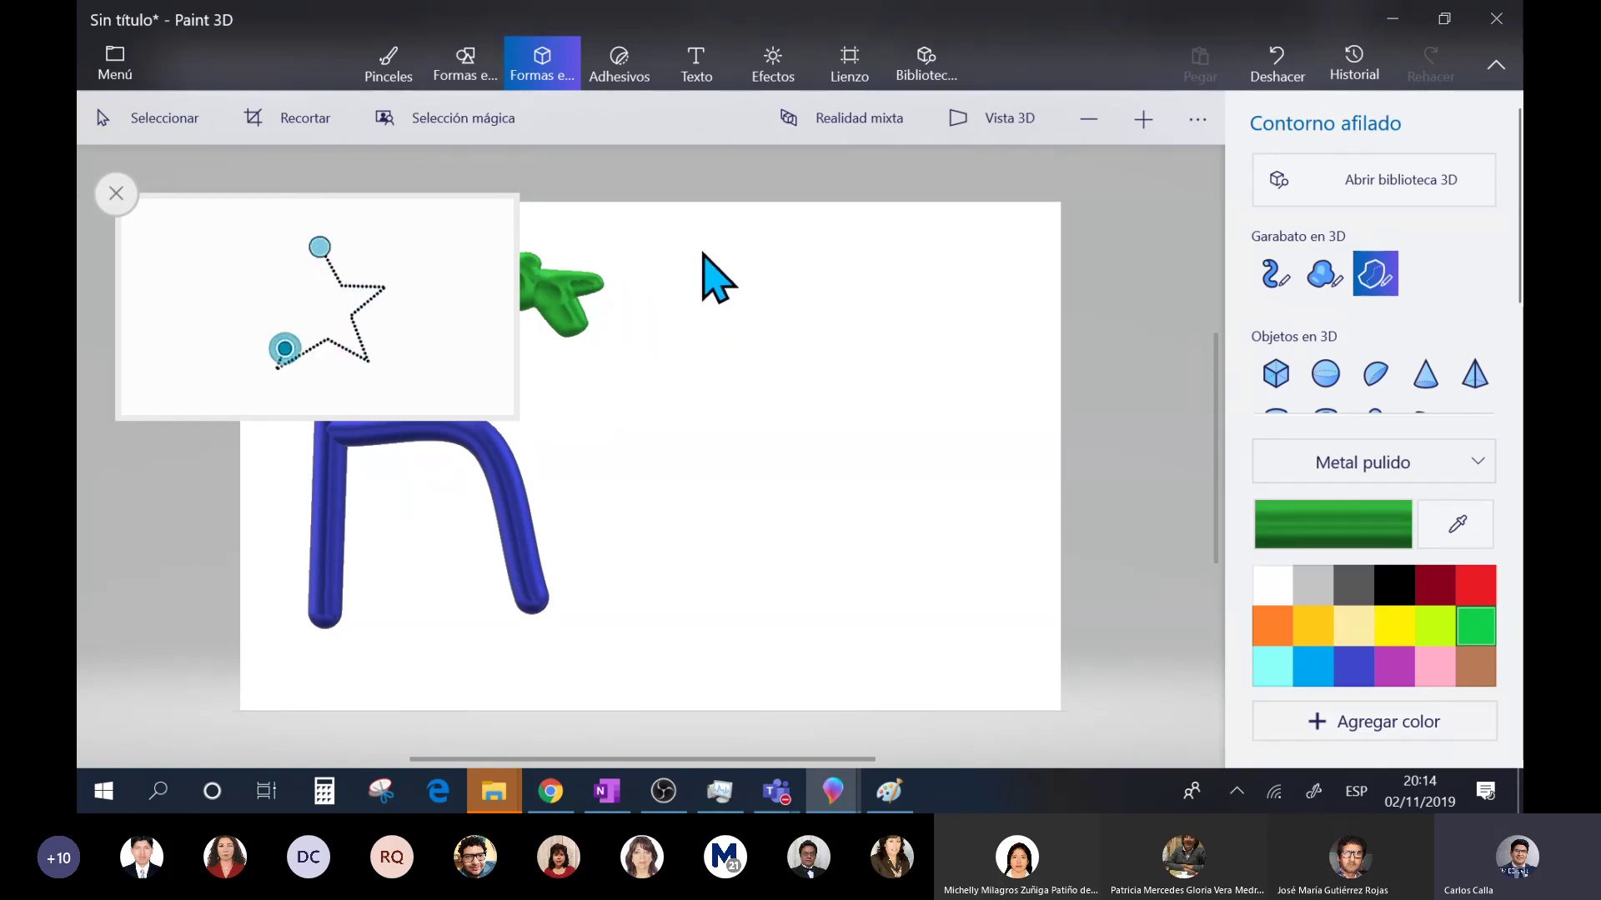
mouse_move(701, 252)
mouse_down()
mouse_move(660, 601)
mouse_move(687, 424)
mouse_up()
mouse_move(806, 426)
mouse_down()
mouse_move(869, 427)
mouse_move(866, 603)
mouse_up()
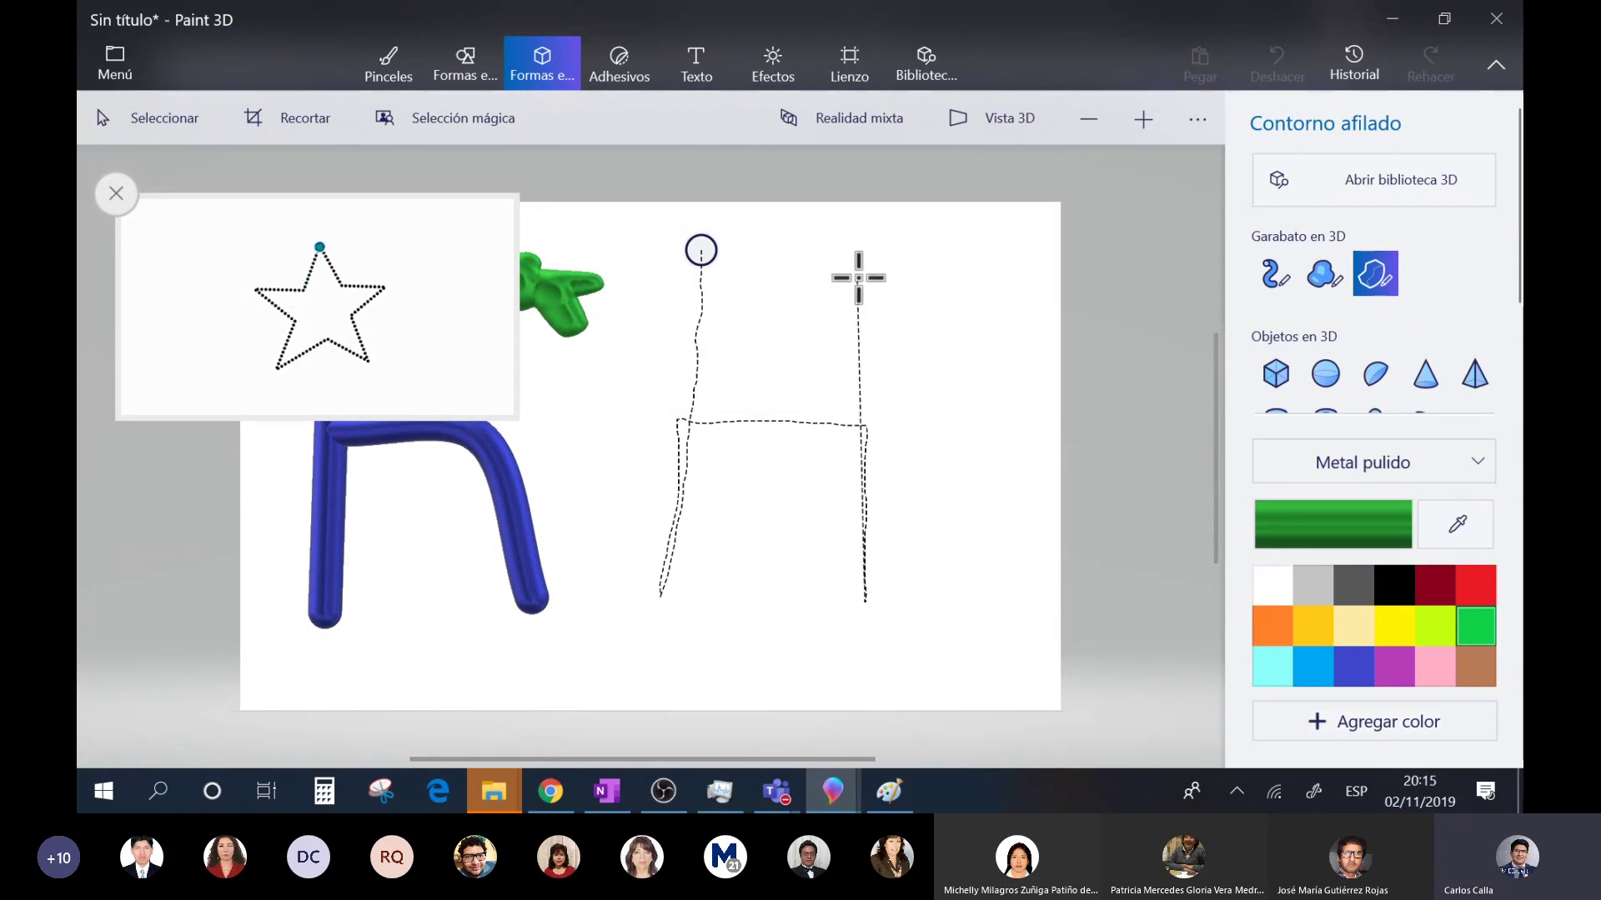
click(701, 251)
- Trace a thin closed outline of a lowercase h on the right half of the canvas to make a sharp-edged 3D shape
mouse_move(722, 277)
mouse_down()
mouse_move(711, 612)
mouse_move(736, 510)
mouse_move(727, 419)
mouse_move(845, 436)
mouse_move(897, 591)
mouse_move(883, 615)
mouse_move(896, 559)
mouse_move(870, 480)
mouse_move(744, 424)
mouse_up()
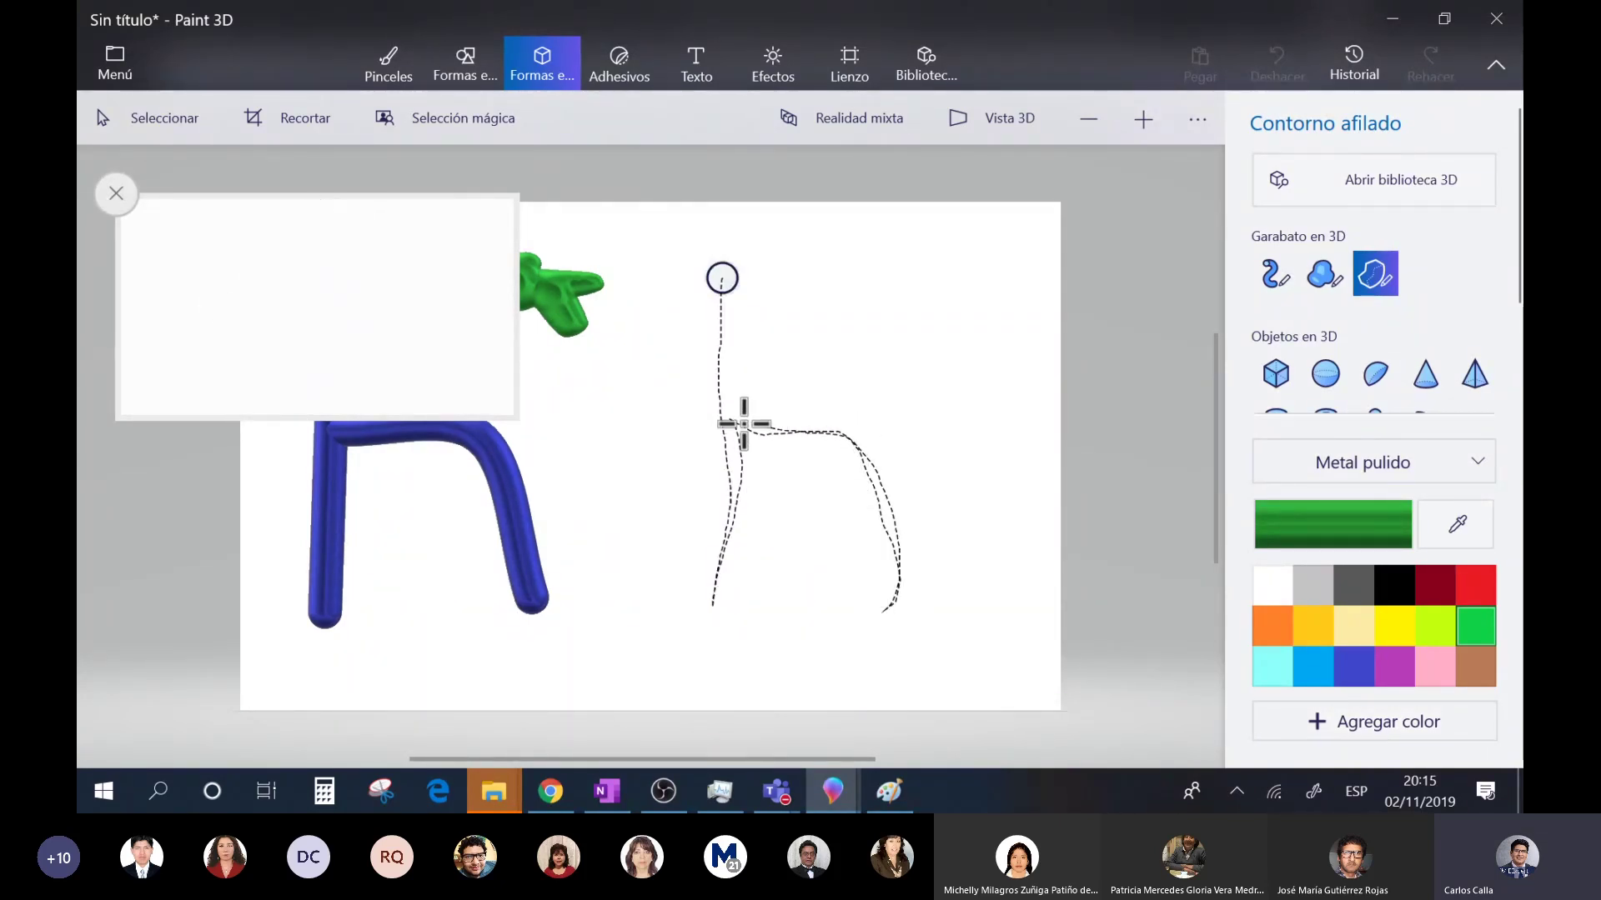
drag(707, 329, 722, 280)
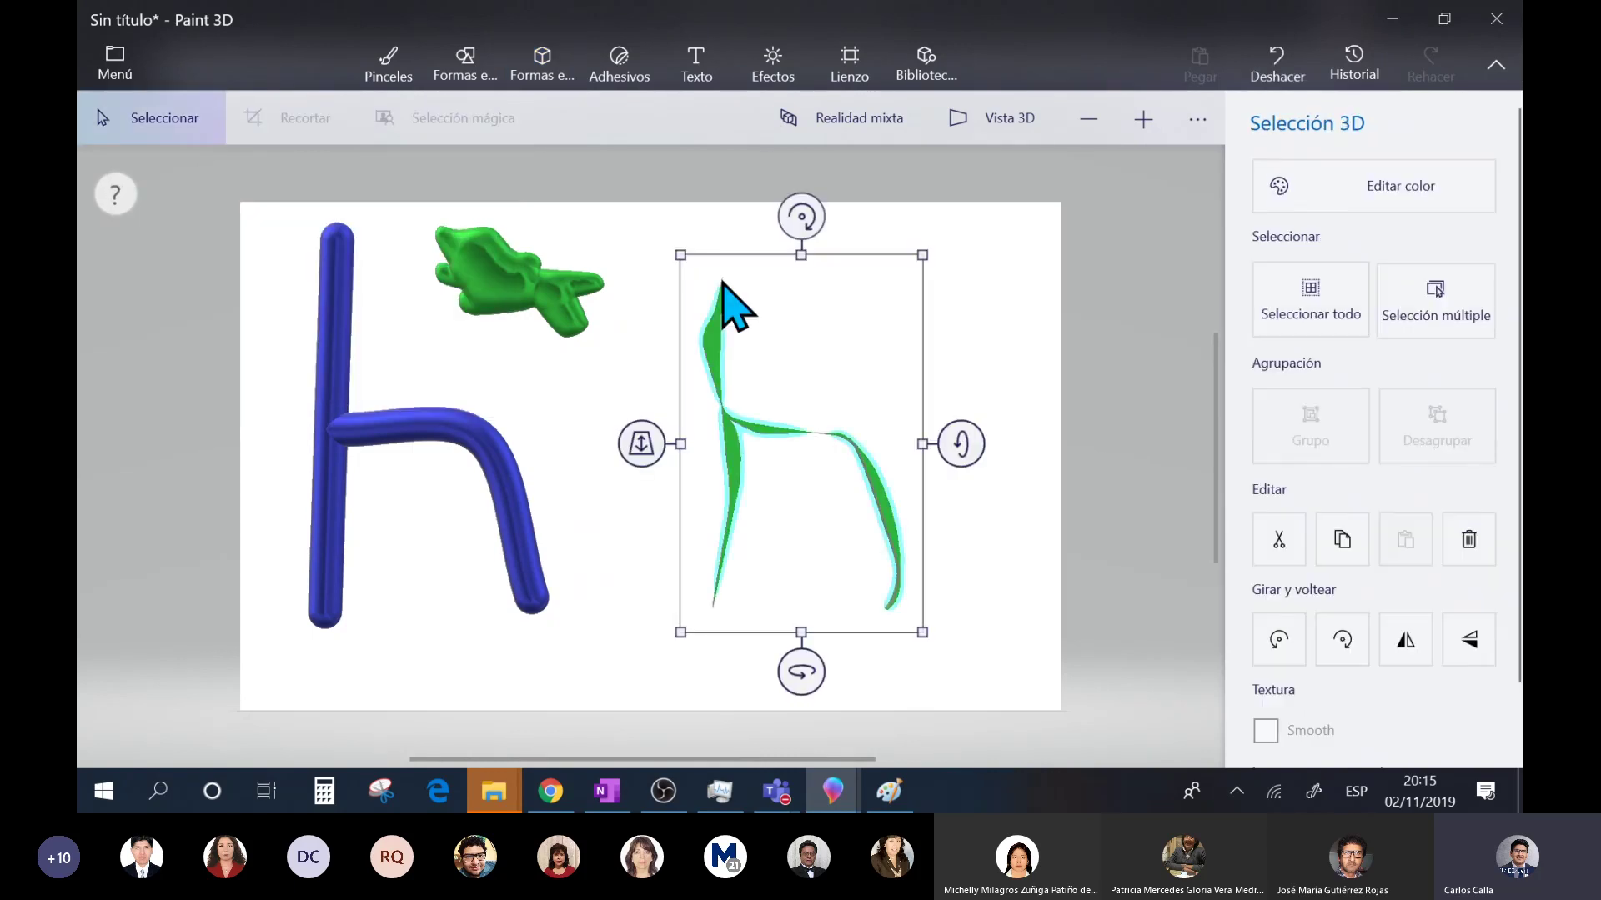
- Turn the sharp-edged green h around its Y axis, stretch its depth to more than double, and tilt it around its X and Y axes
drag(792, 686, 716, 671)
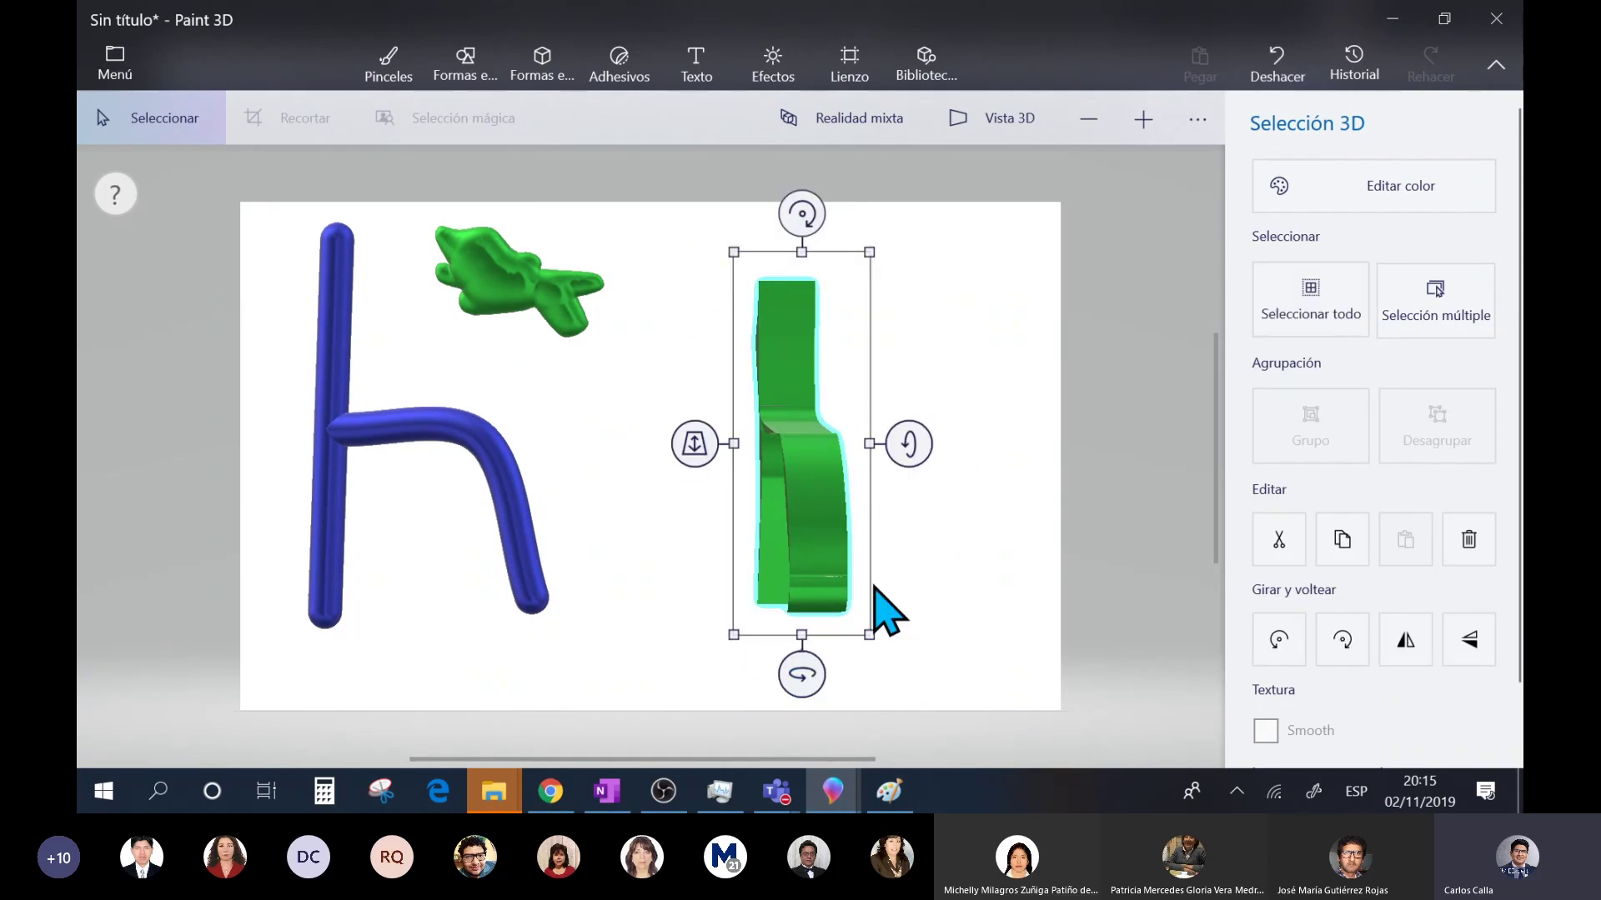
drag(870, 460, 1011, 485)
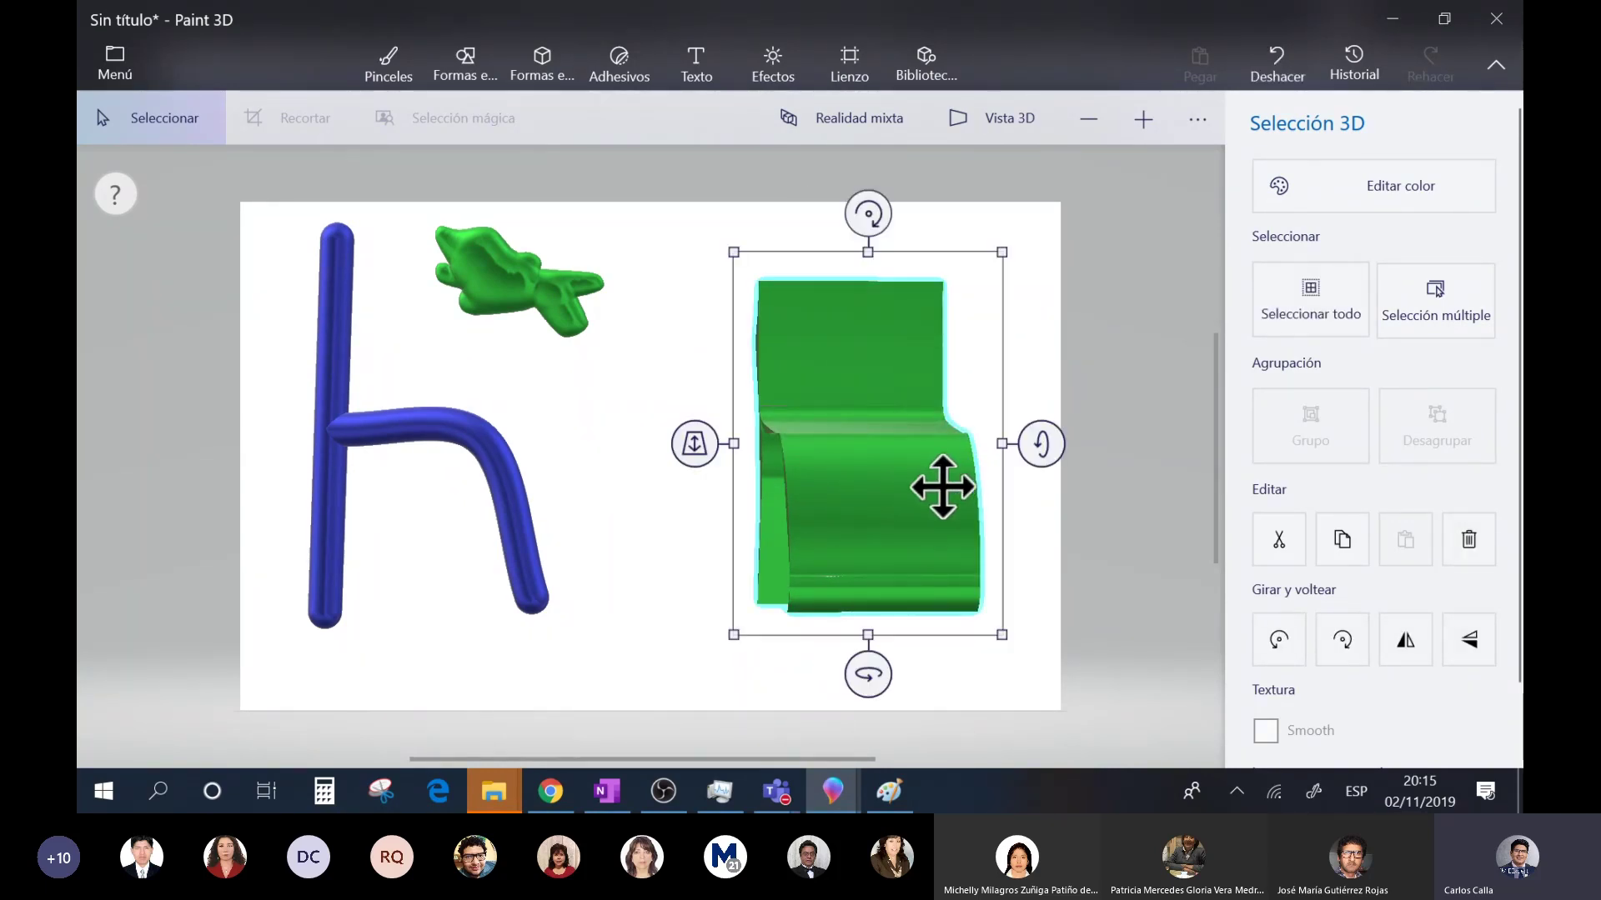
drag(807, 672, 813, 625)
mouse_move(854, 625)
mouse_down()
mouse_move(975, 613)
mouse_move(847, 649)
mouse_up()
drag(1000, 451, 1018, 493)
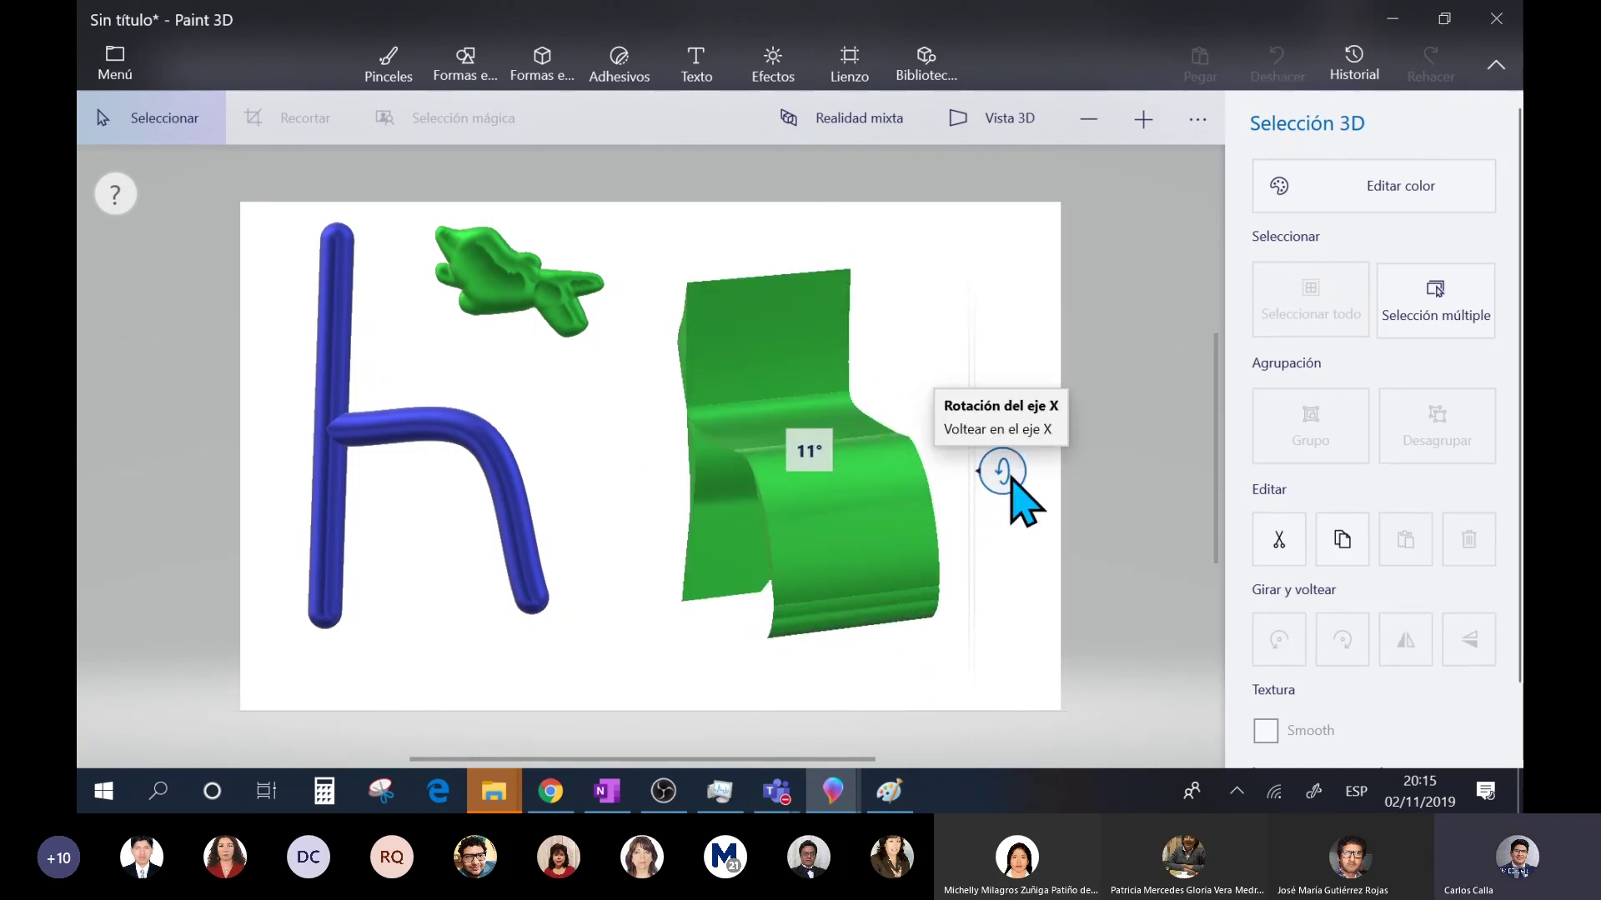
drag(807, 702, 792, 715)
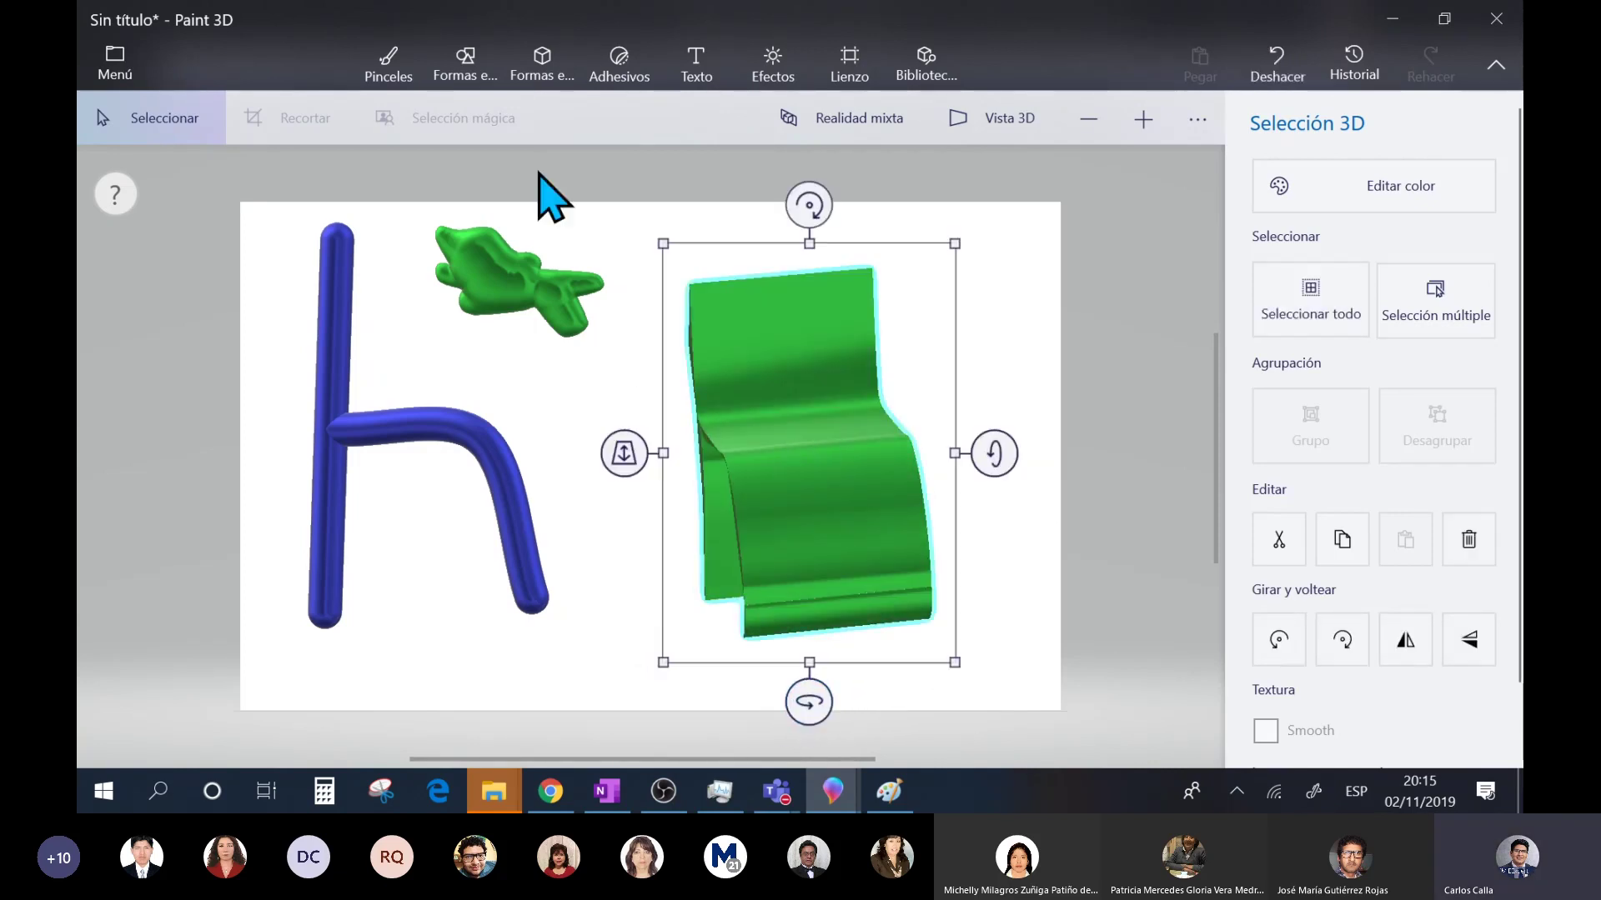
- Reopen the 3D shapes tools and close the insufficient disk space warning
click(465, 62)
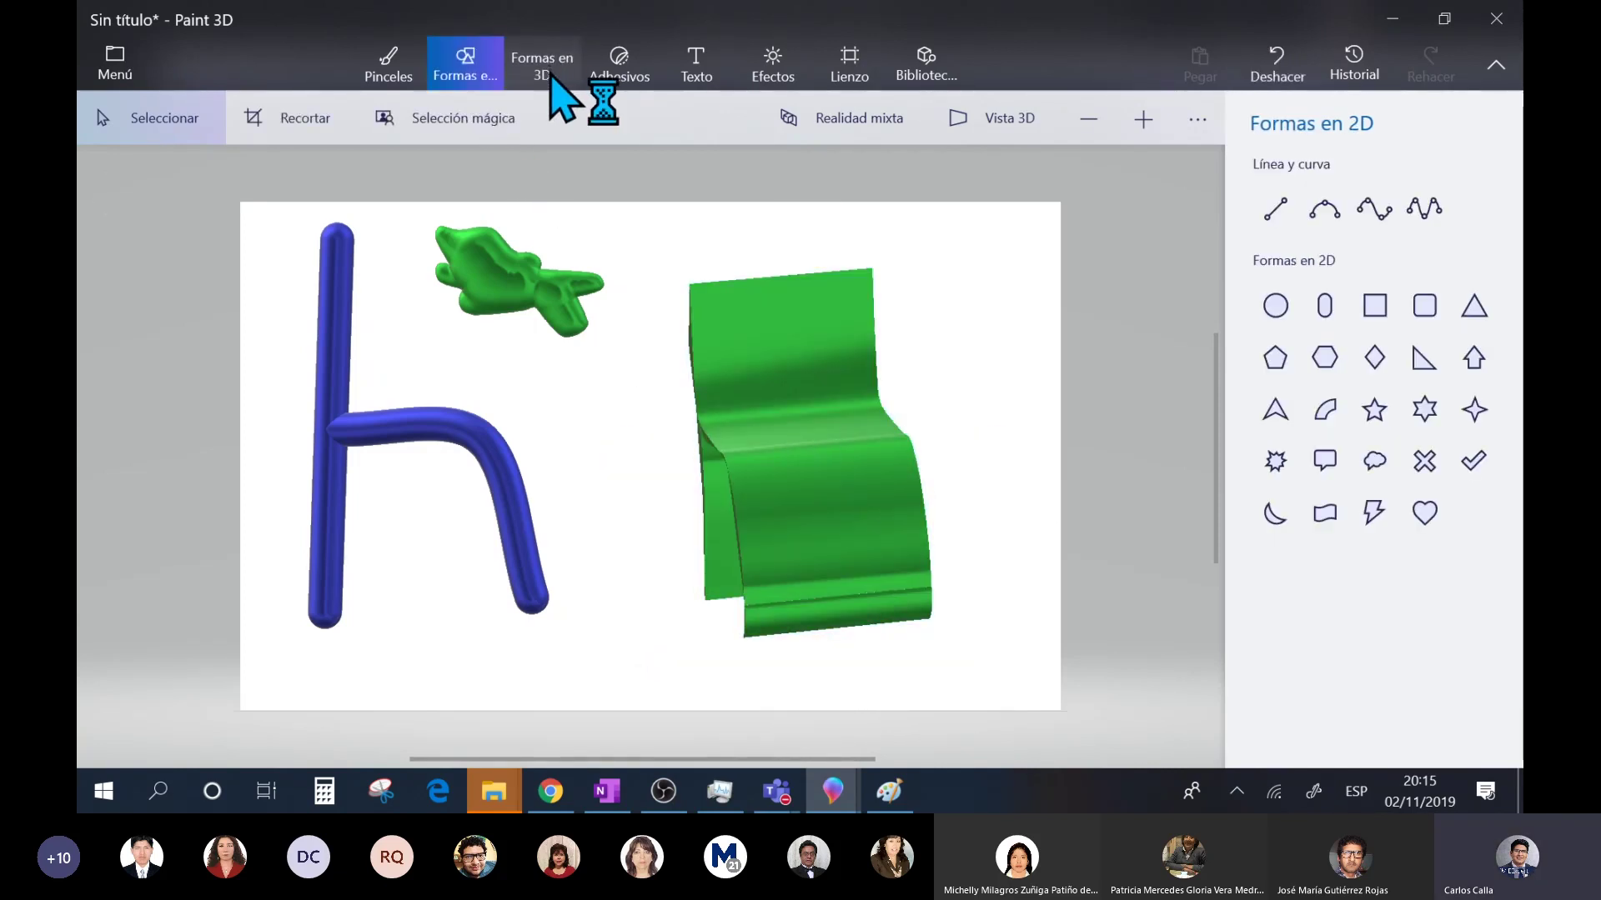
click(542, 62)
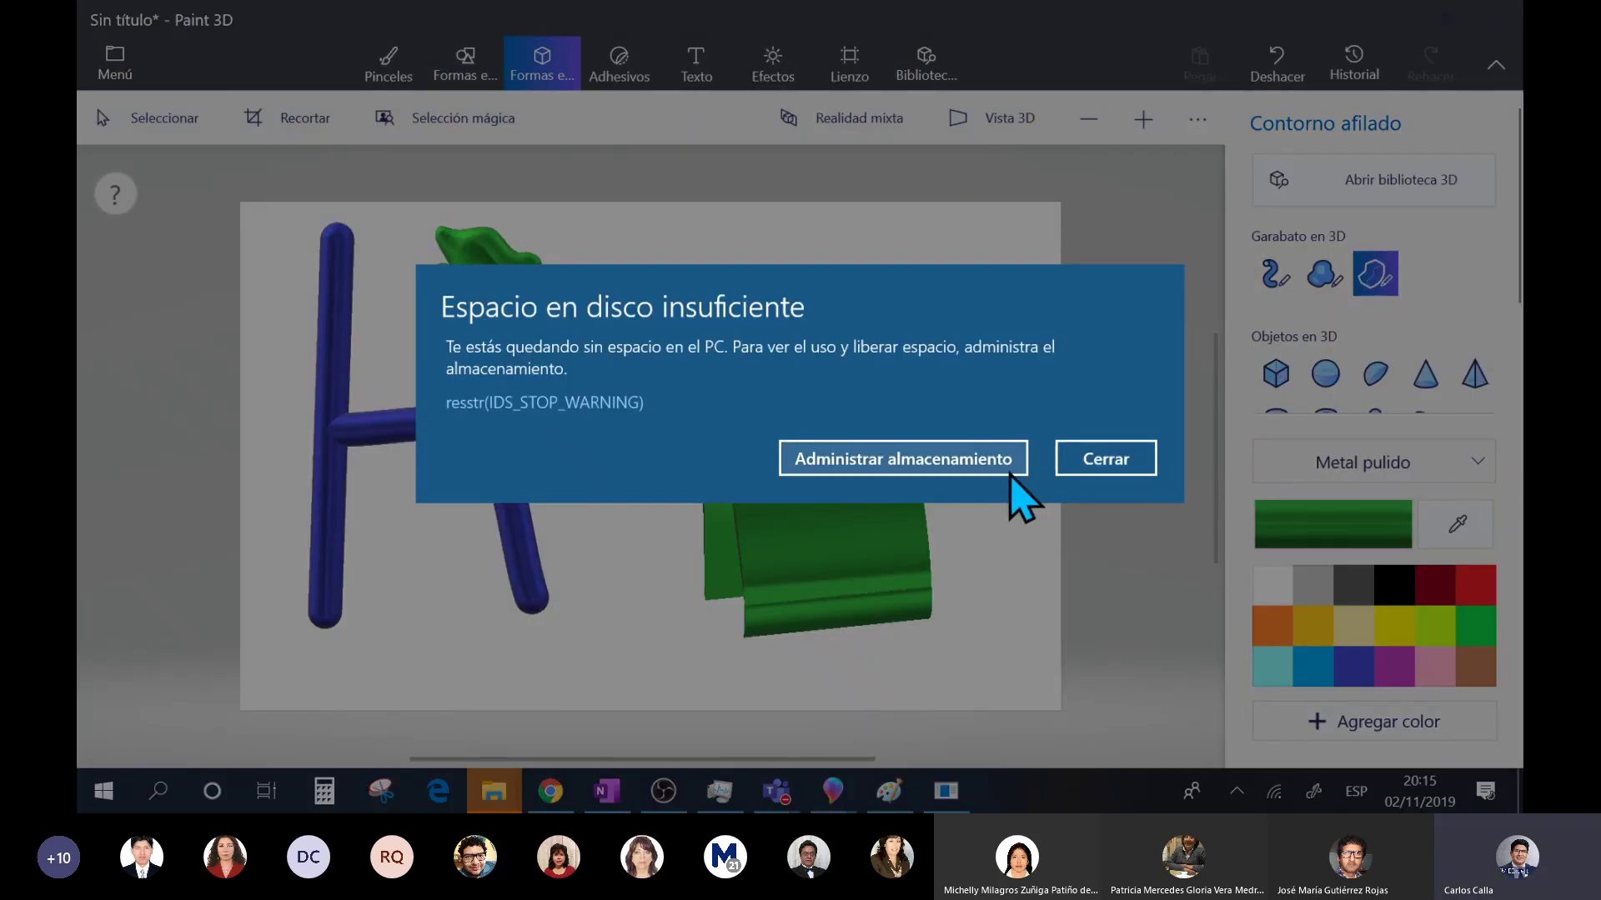
click(1089, 463)
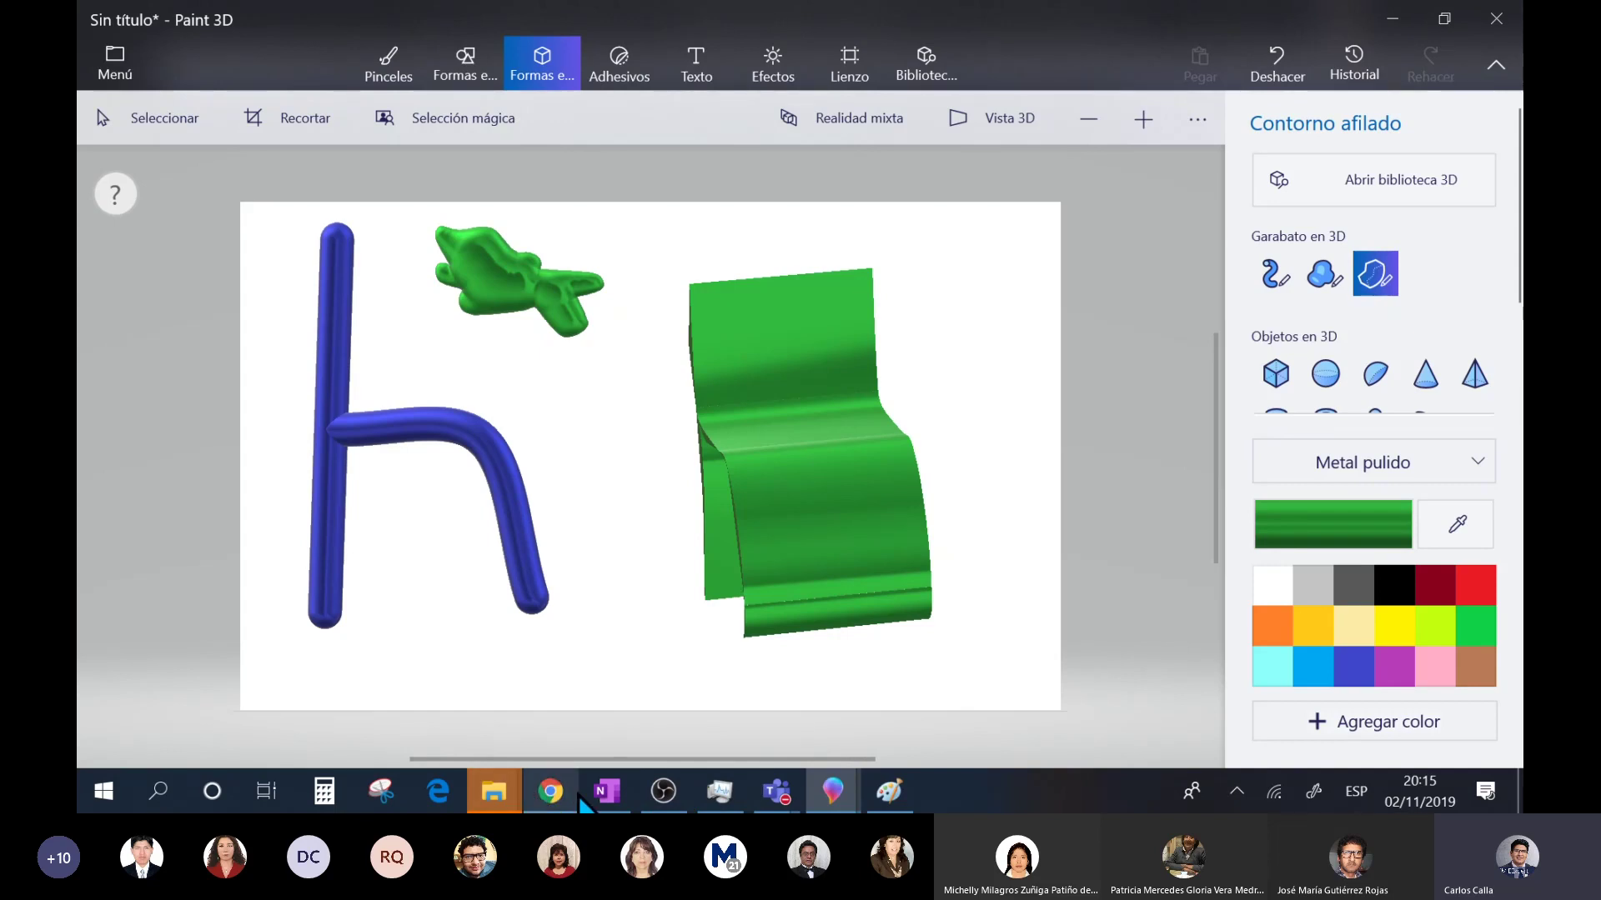
- Close both My Shared Folder windows of File Explorer and bring up the Escritorio folder window
mouse_move(505, 796)
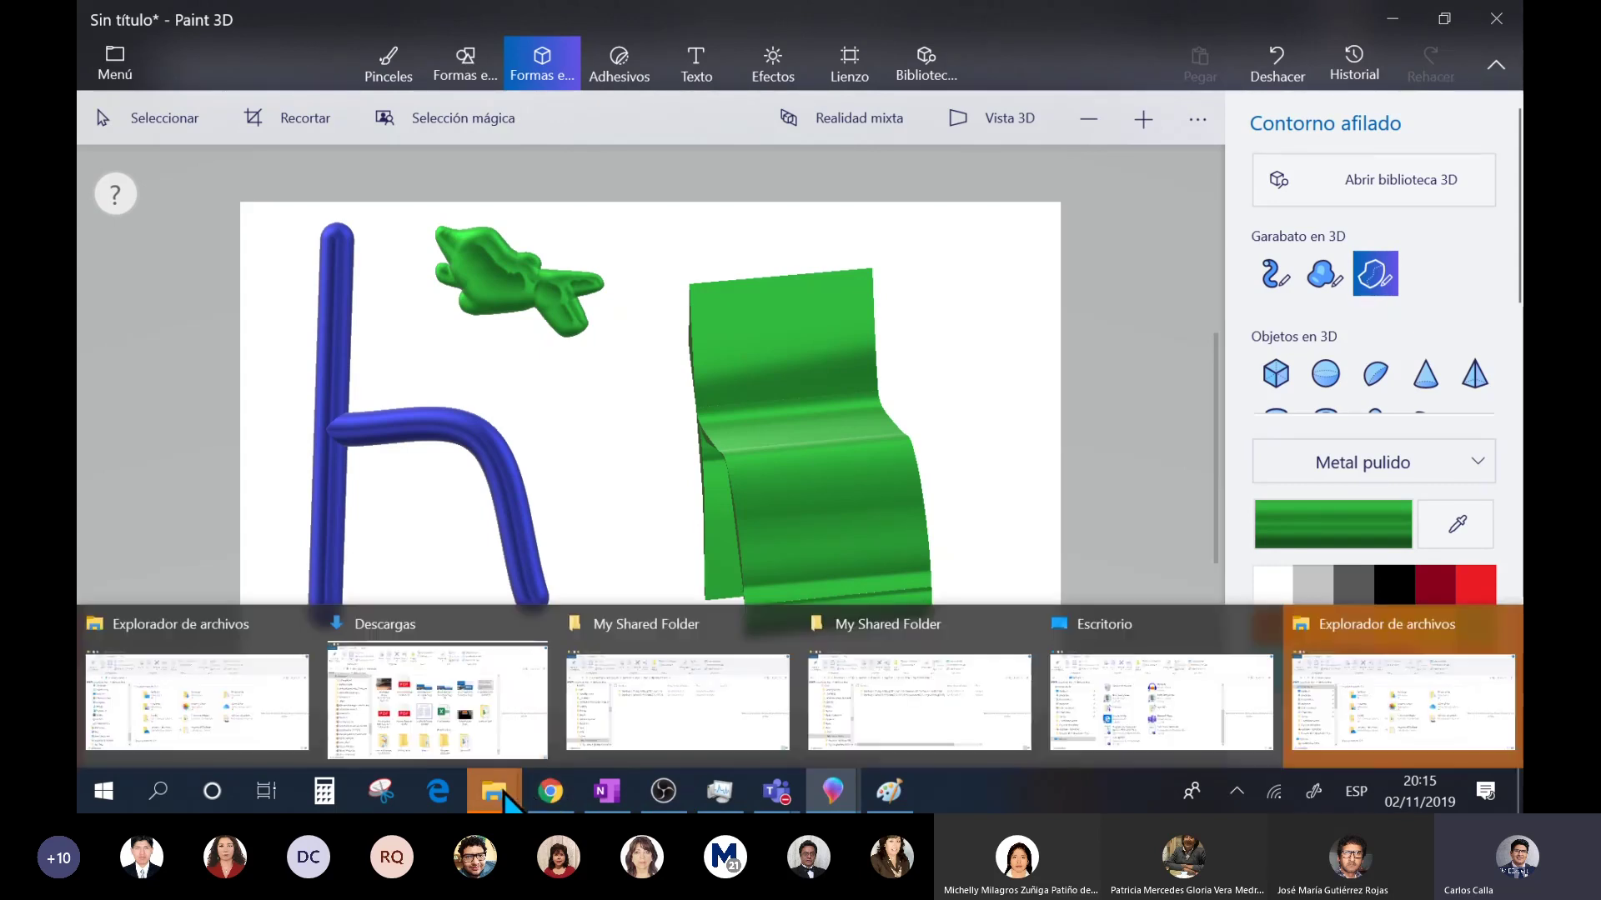
click(778, 624)
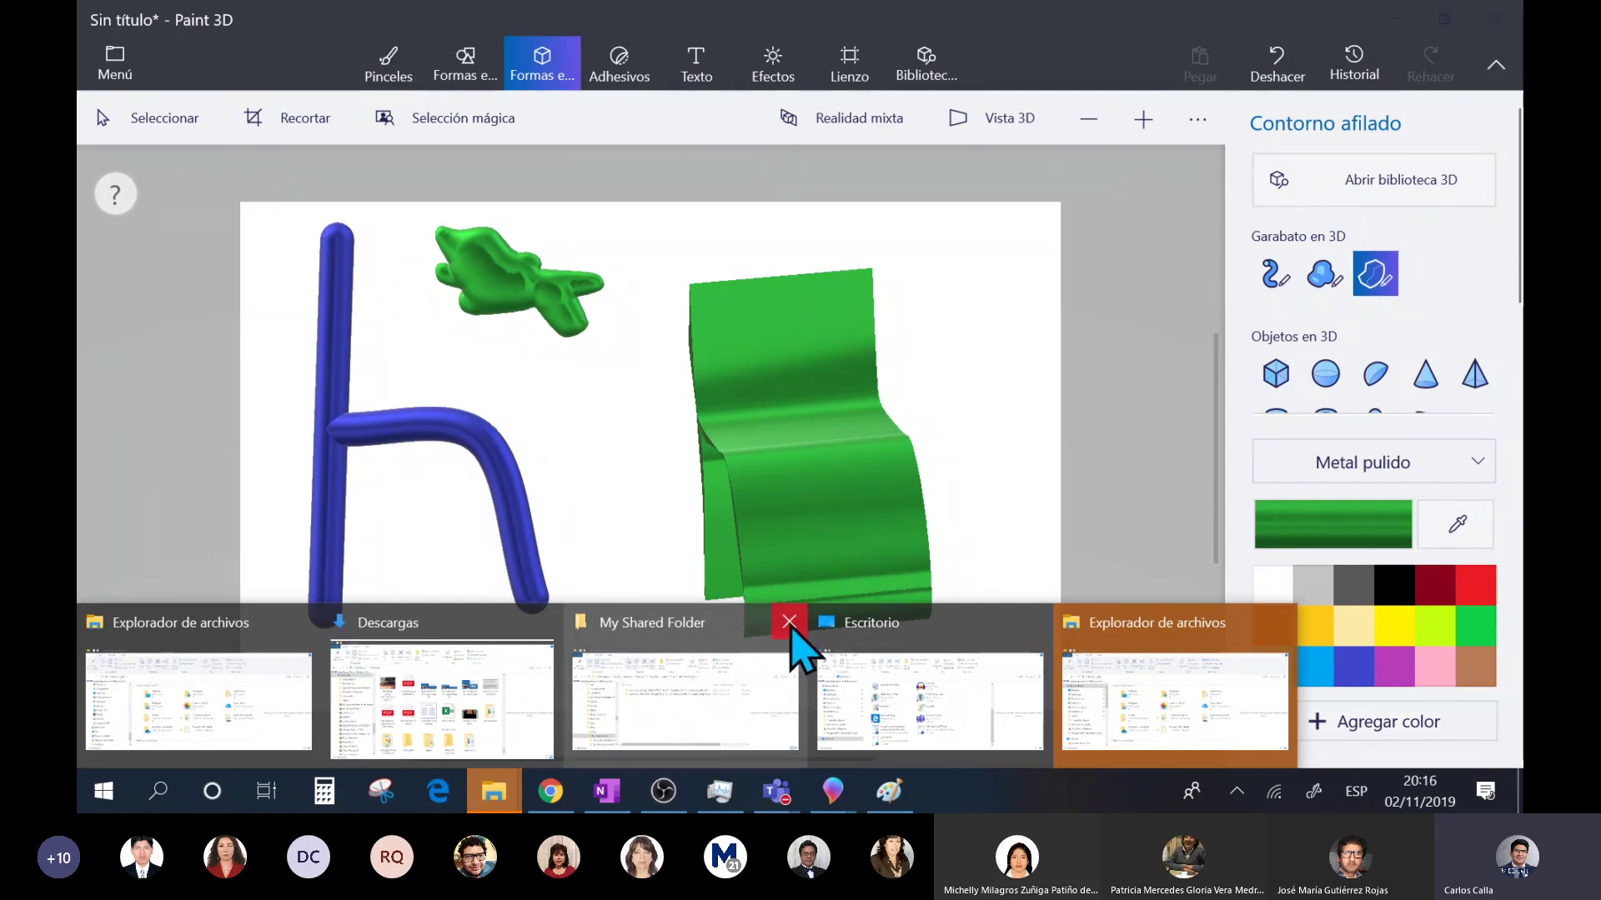
click(789, 623)
click(704, 671)
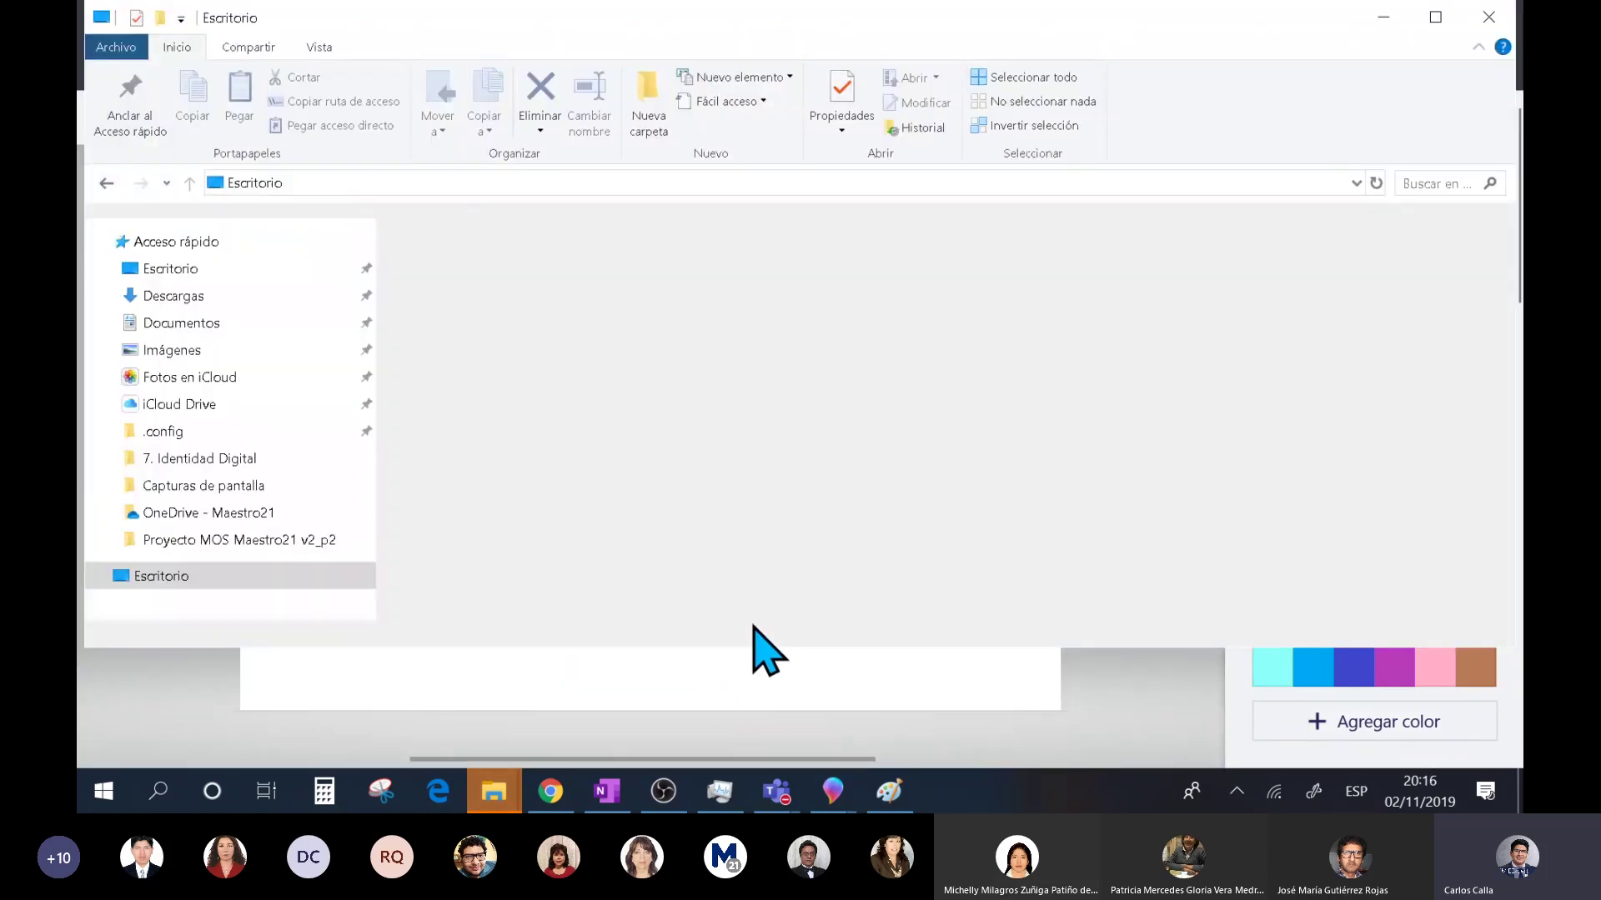
- Open the Descargas folder in a maximized window, show its files in detail, and sort them by size with the largest first
click(275, 297)
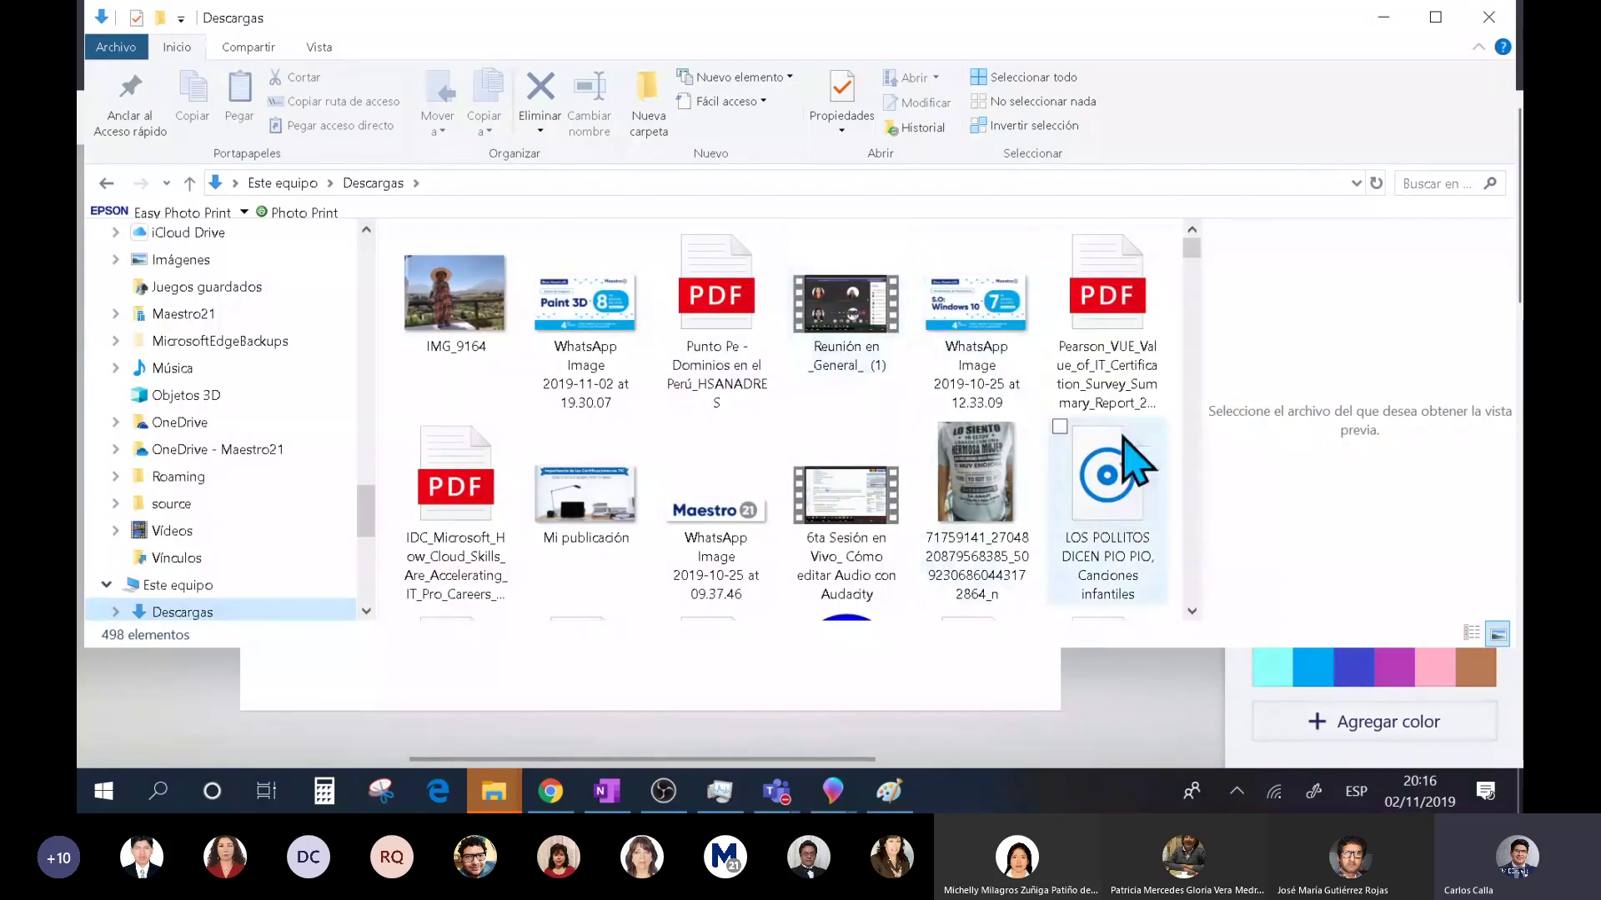
key(super+Up)
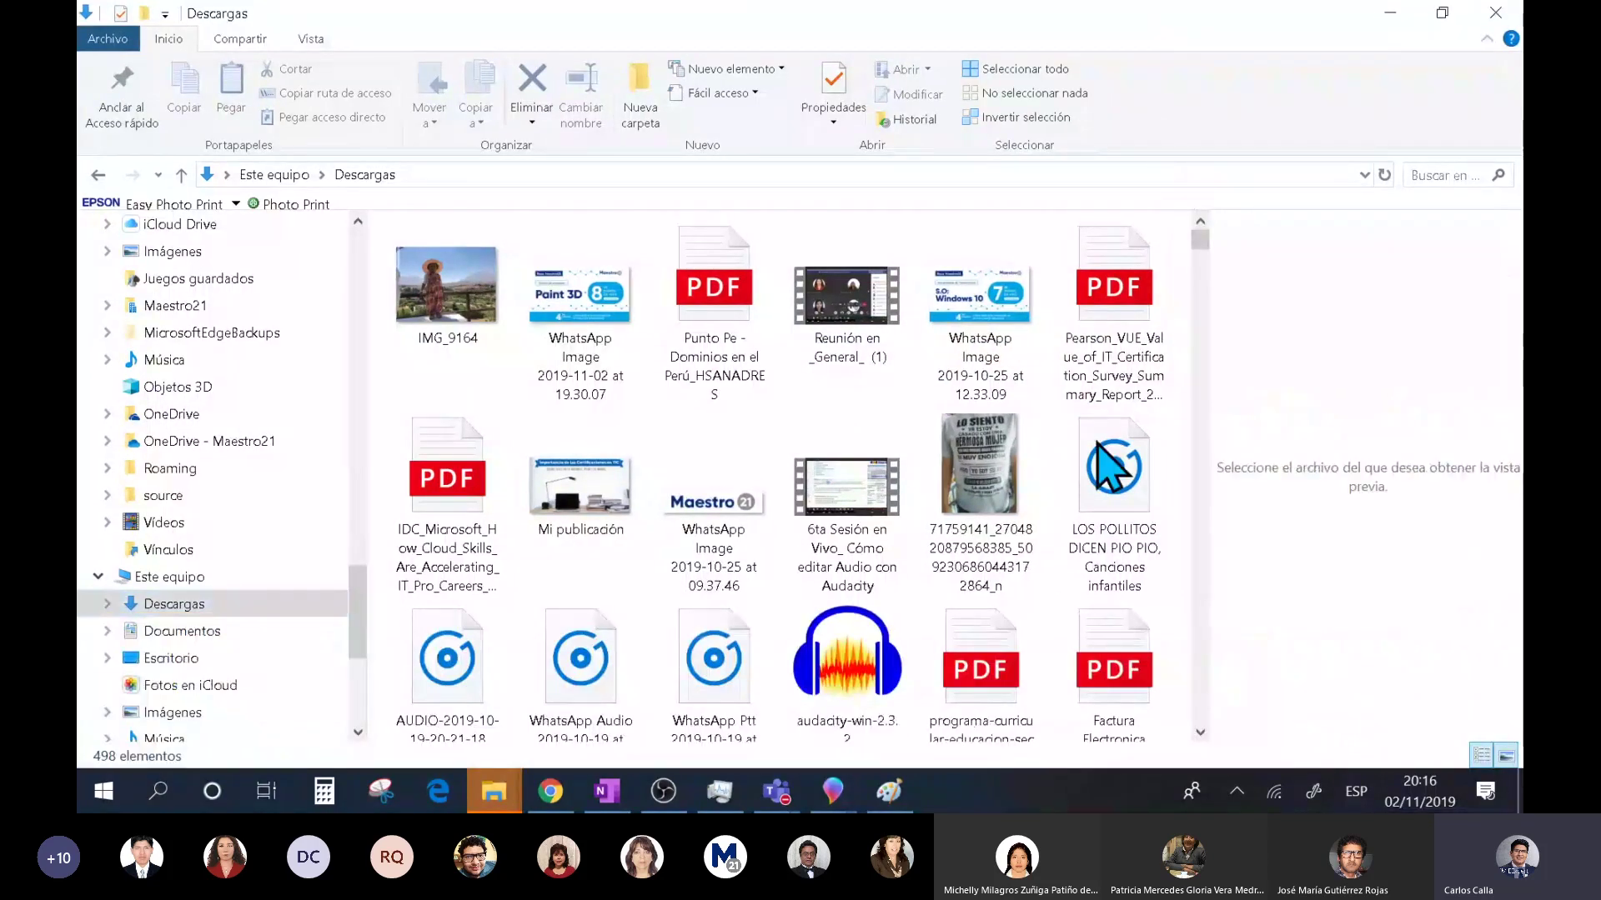
key(ctrl+shift+6)
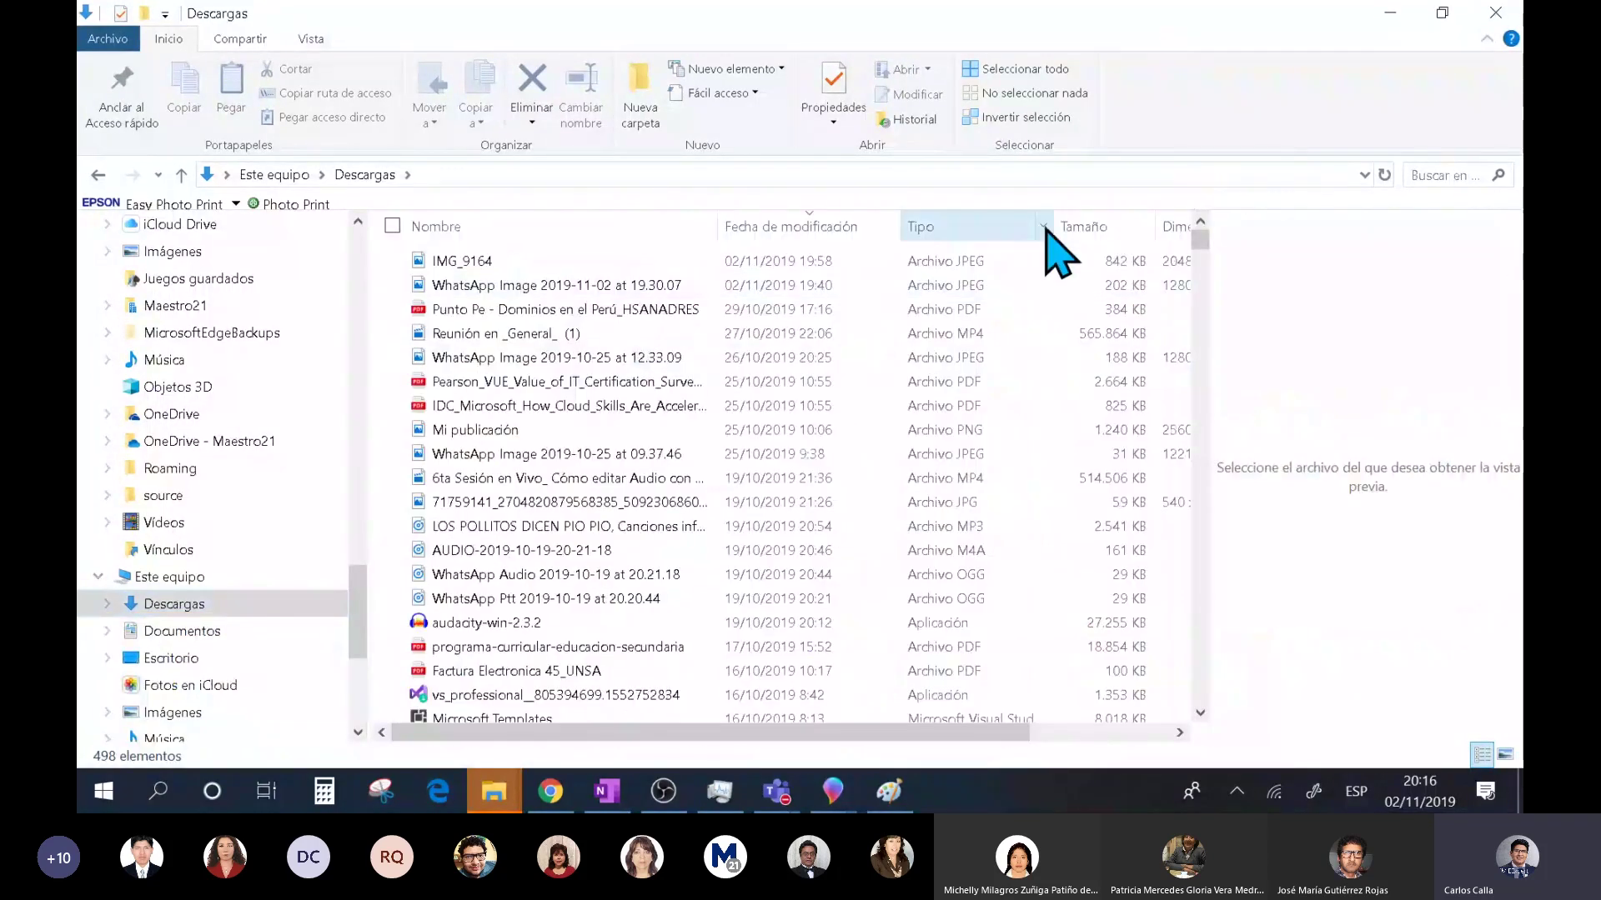
click(1088, 227)
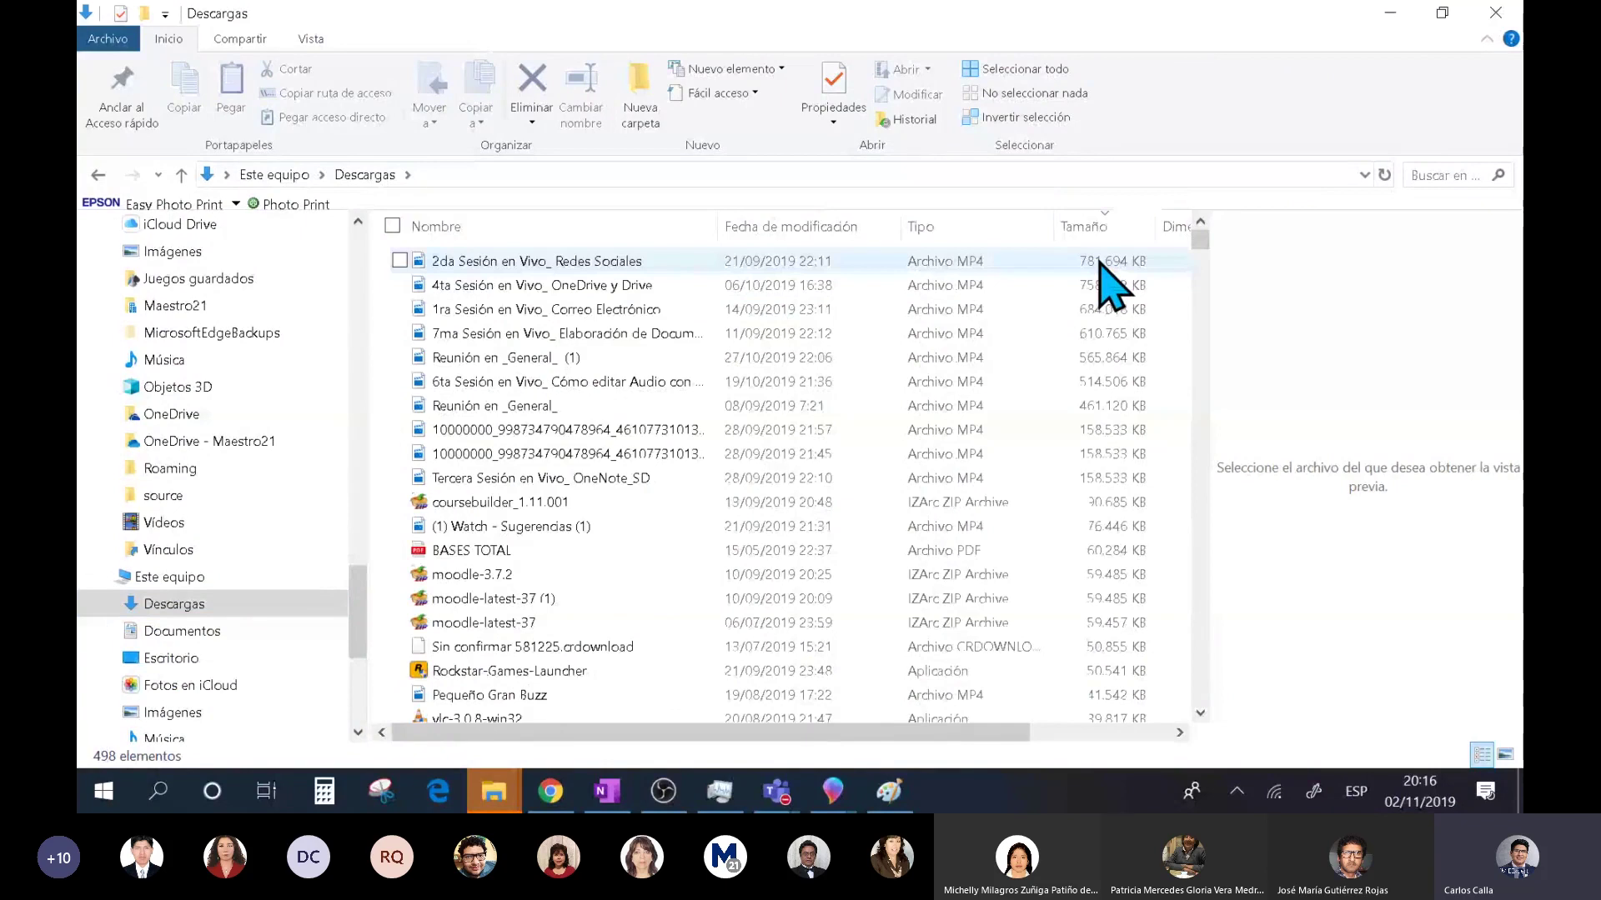
- Permanently delete the videos "2da Sesión en Vivo_ Redes Sociales" and "4ta Sesión en Vivo_ OneDrive y Drive"
click(1099, 261)
ctrl+click(734, 285)
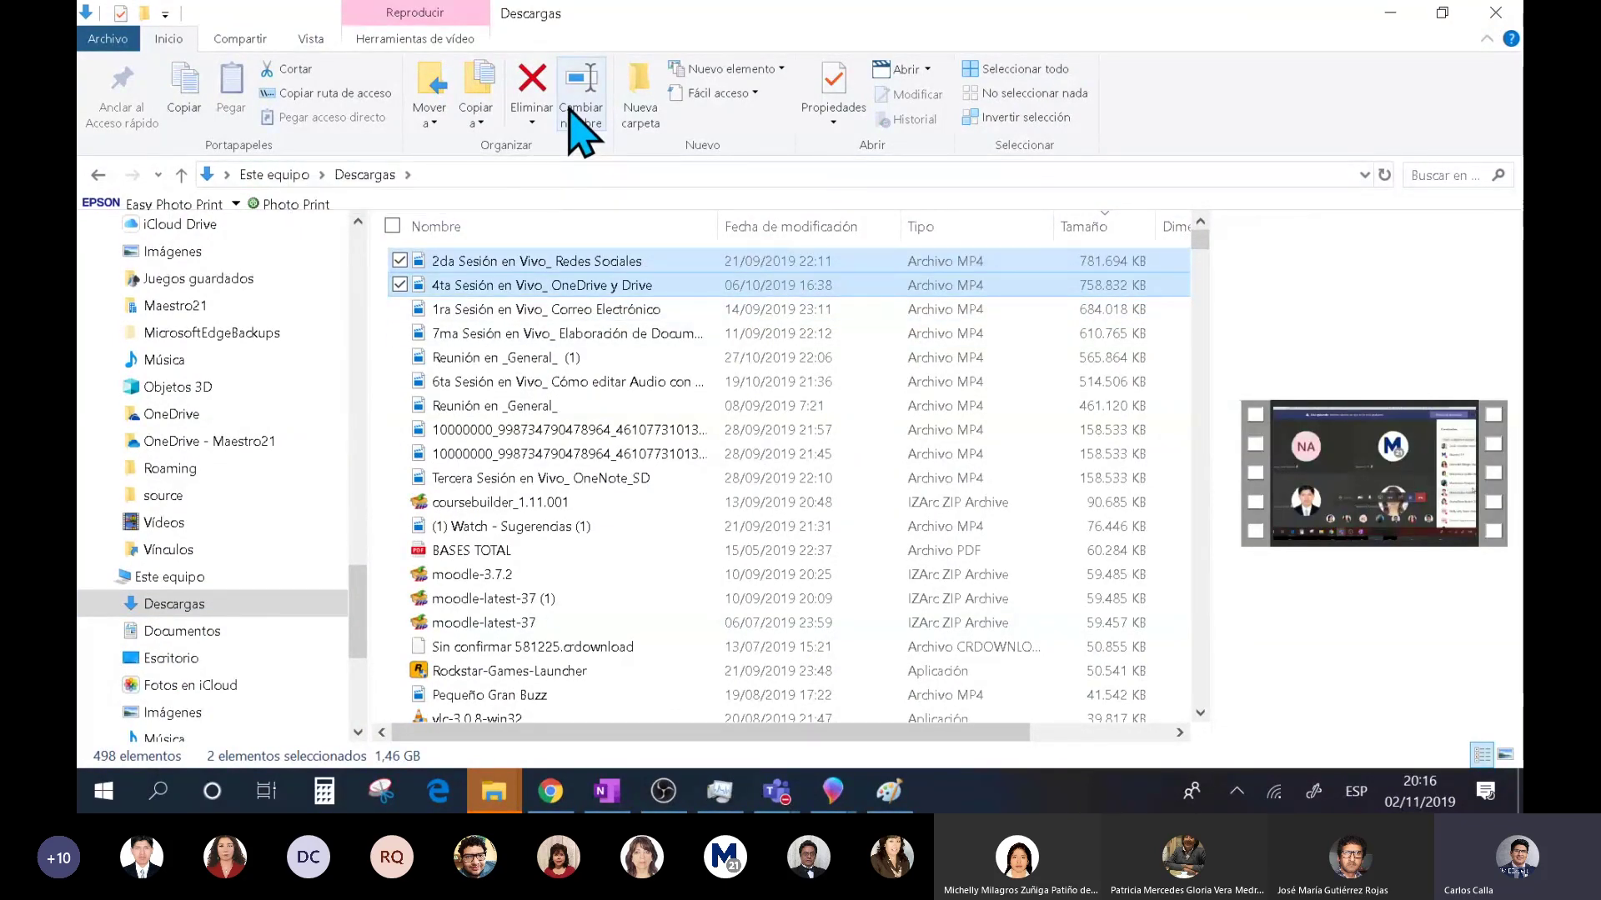
key(shift+Delete)
click(886, 427)
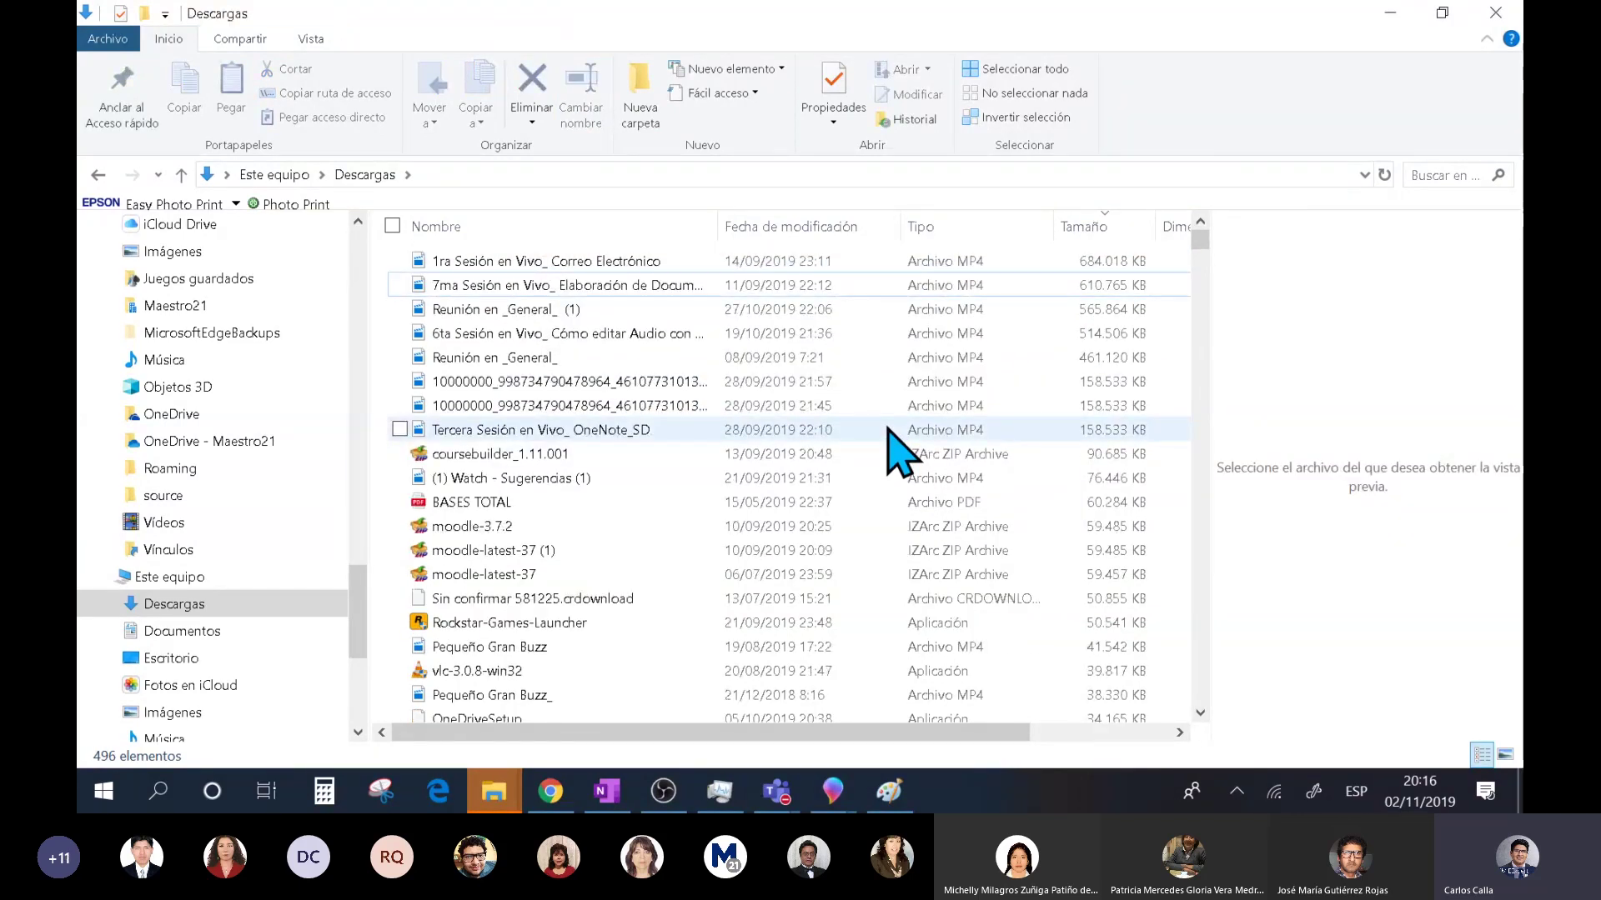
- Check the free space on the drives under Este equipo, and switch back to Paint 3D
key(alt+Up)
click(1007, 628)
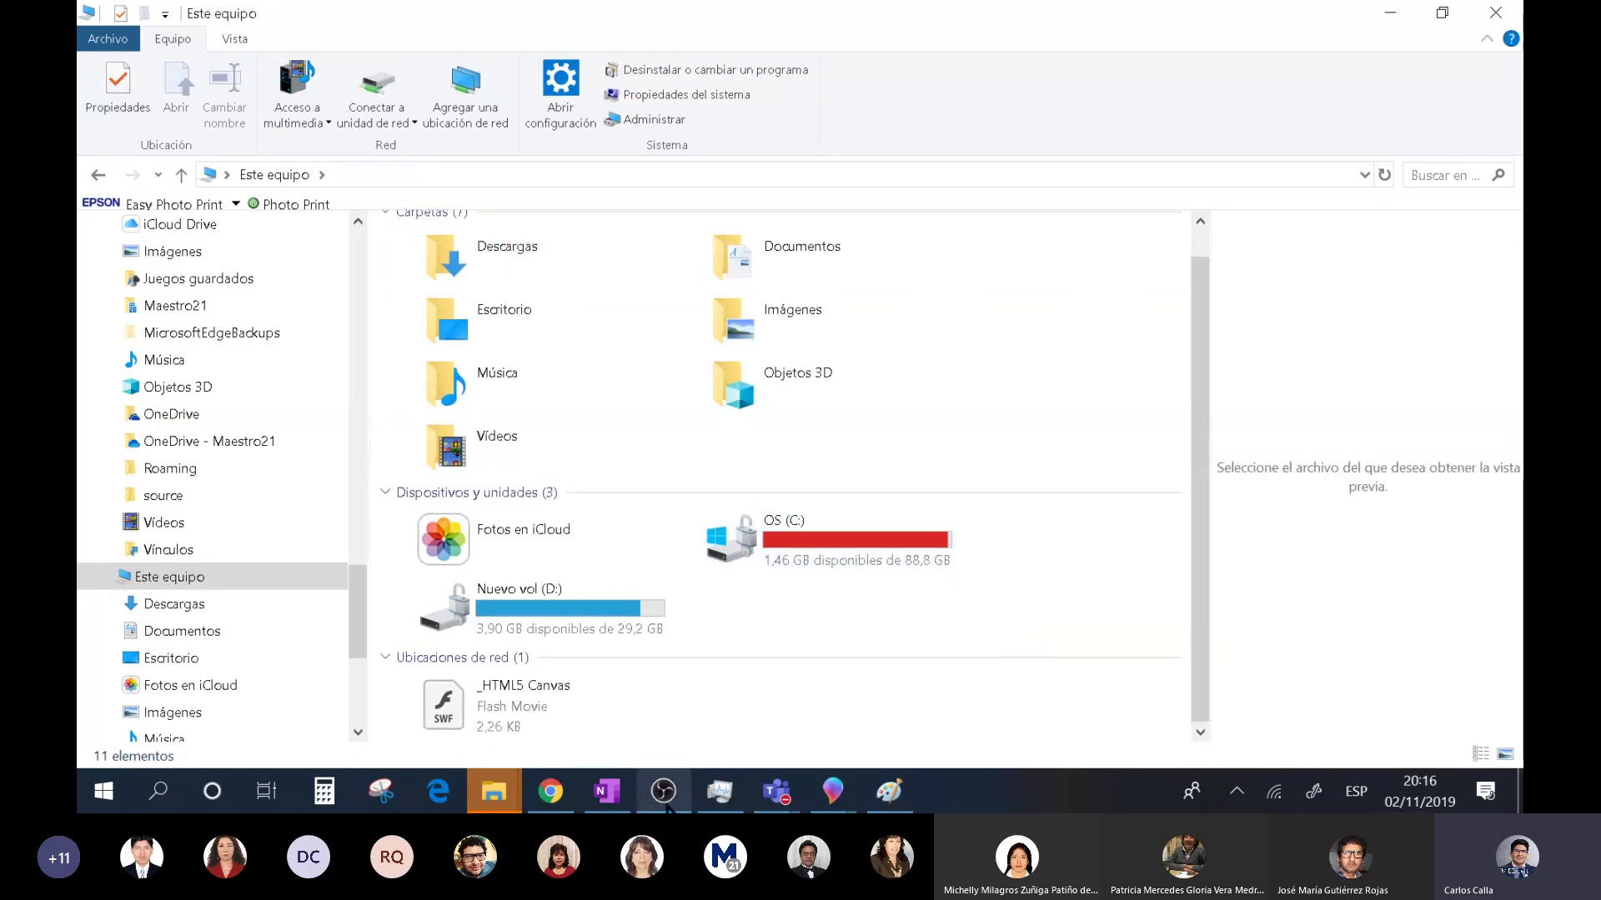
key(alt+Tab)
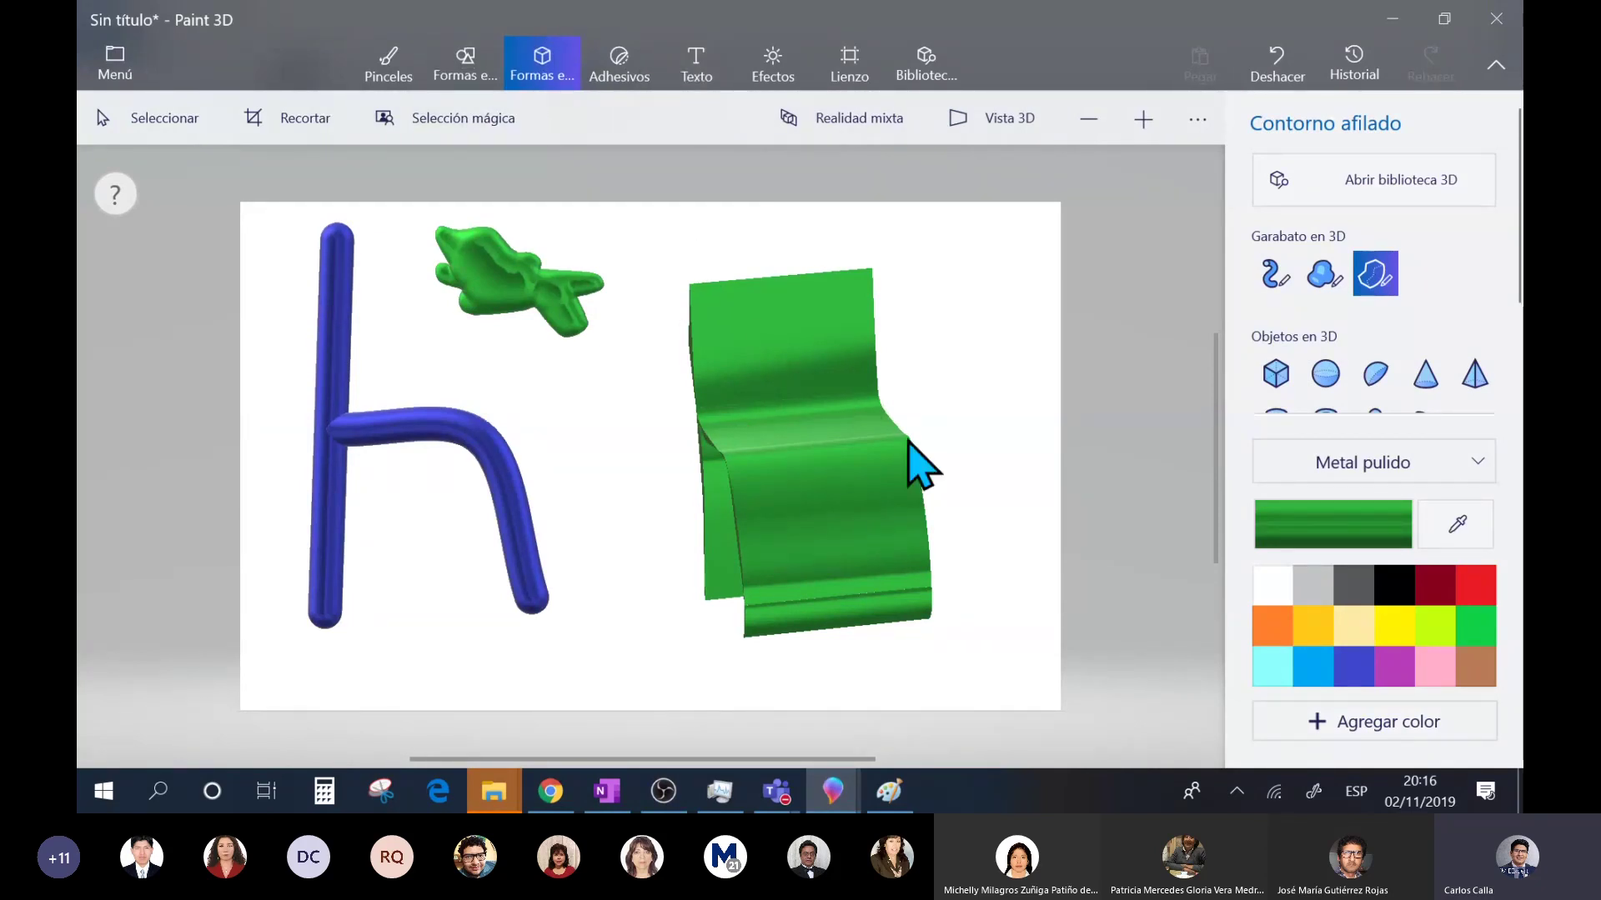
- Place the Estrella sticker on the upper part of the folded green 3D shape, and turn the shape slightly about its vertical axis
click(622, 61)
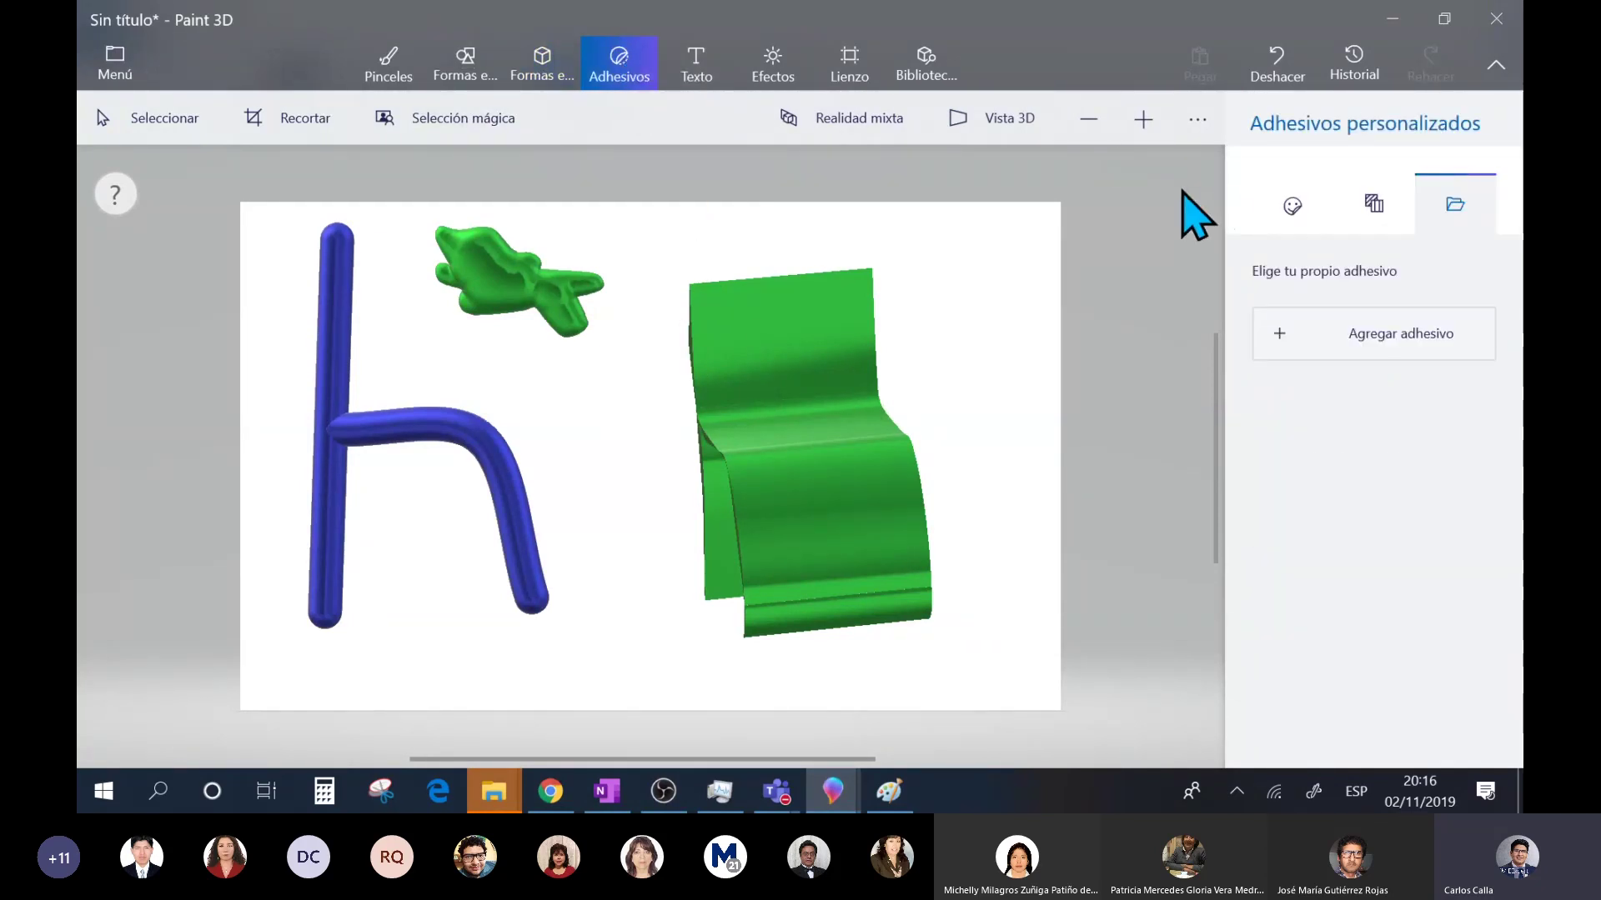
click(1293, 206)
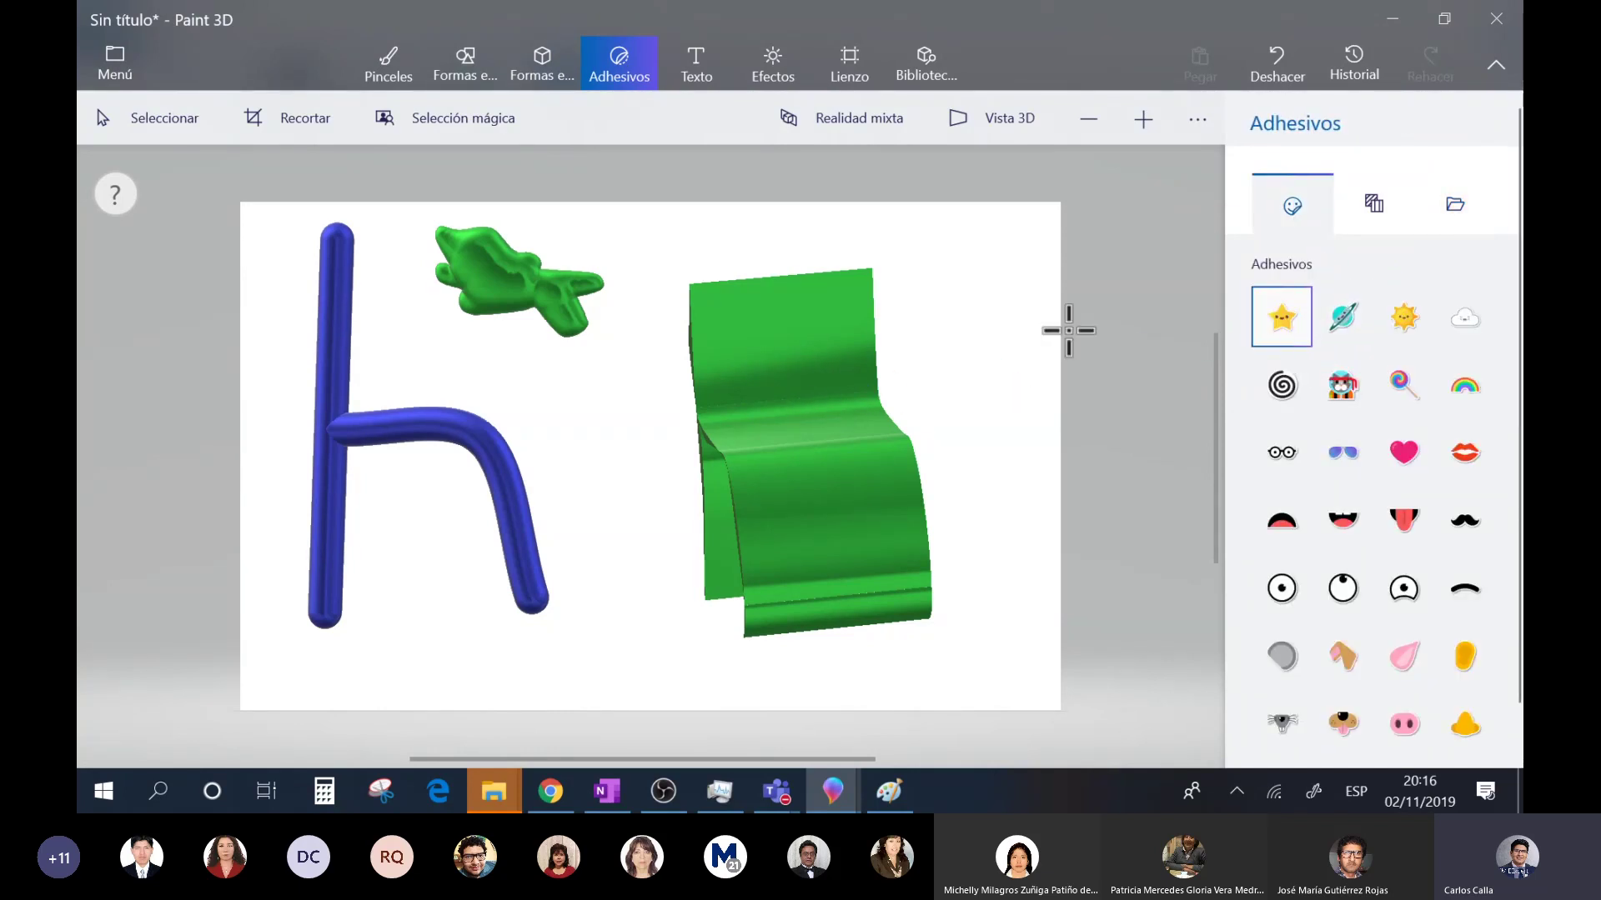
drag(727, 326, 816, 414)
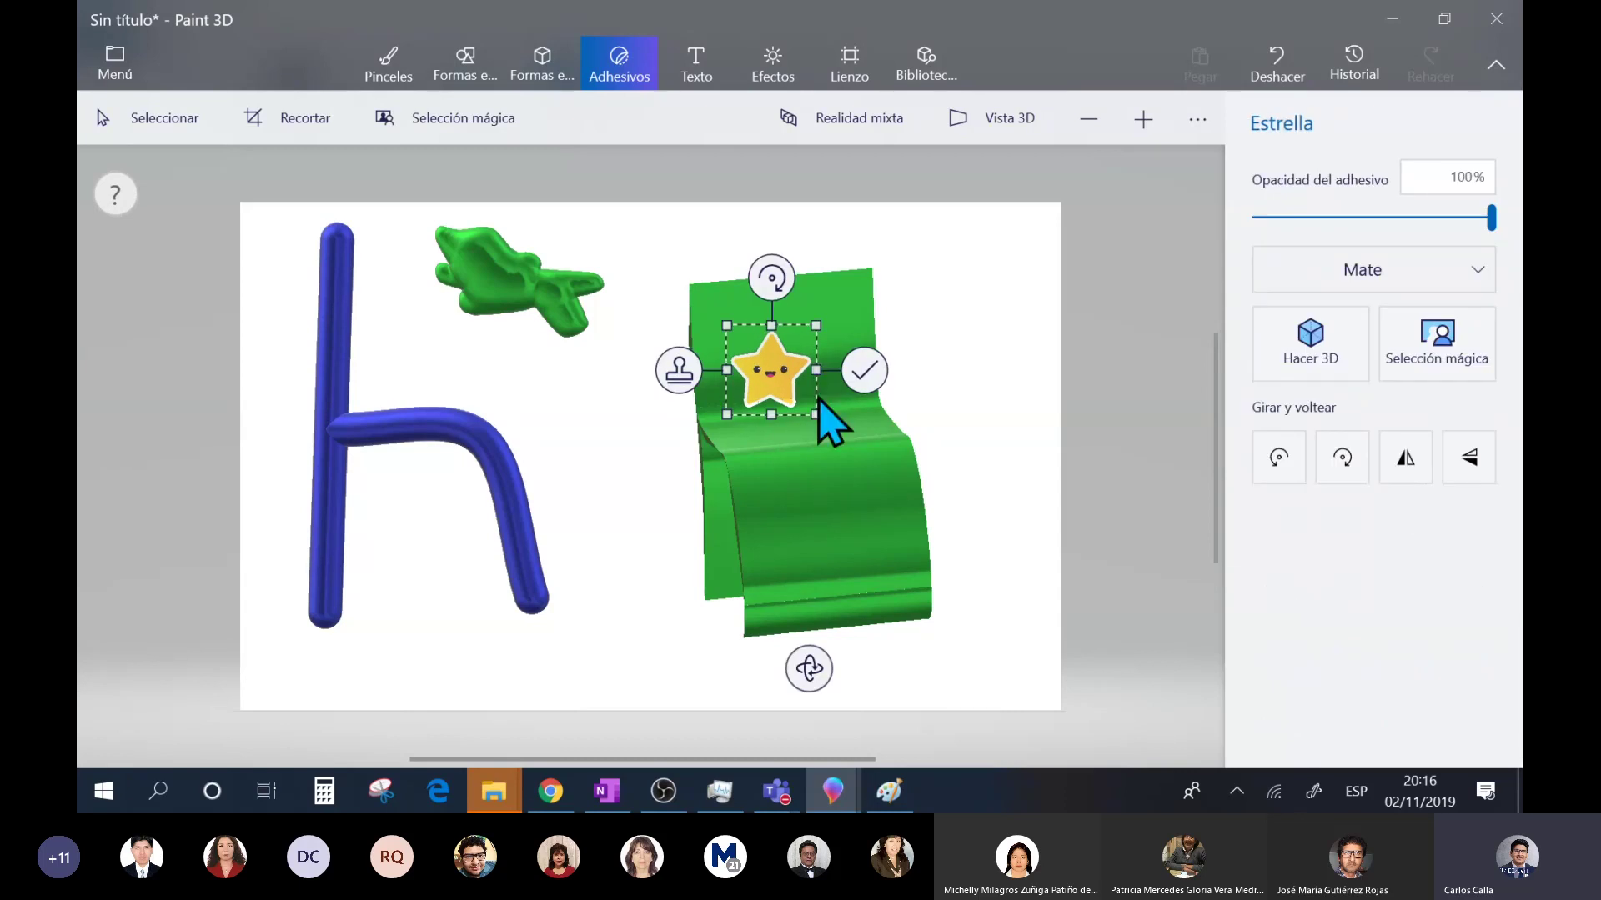
drag(779, 361, 796, 322)
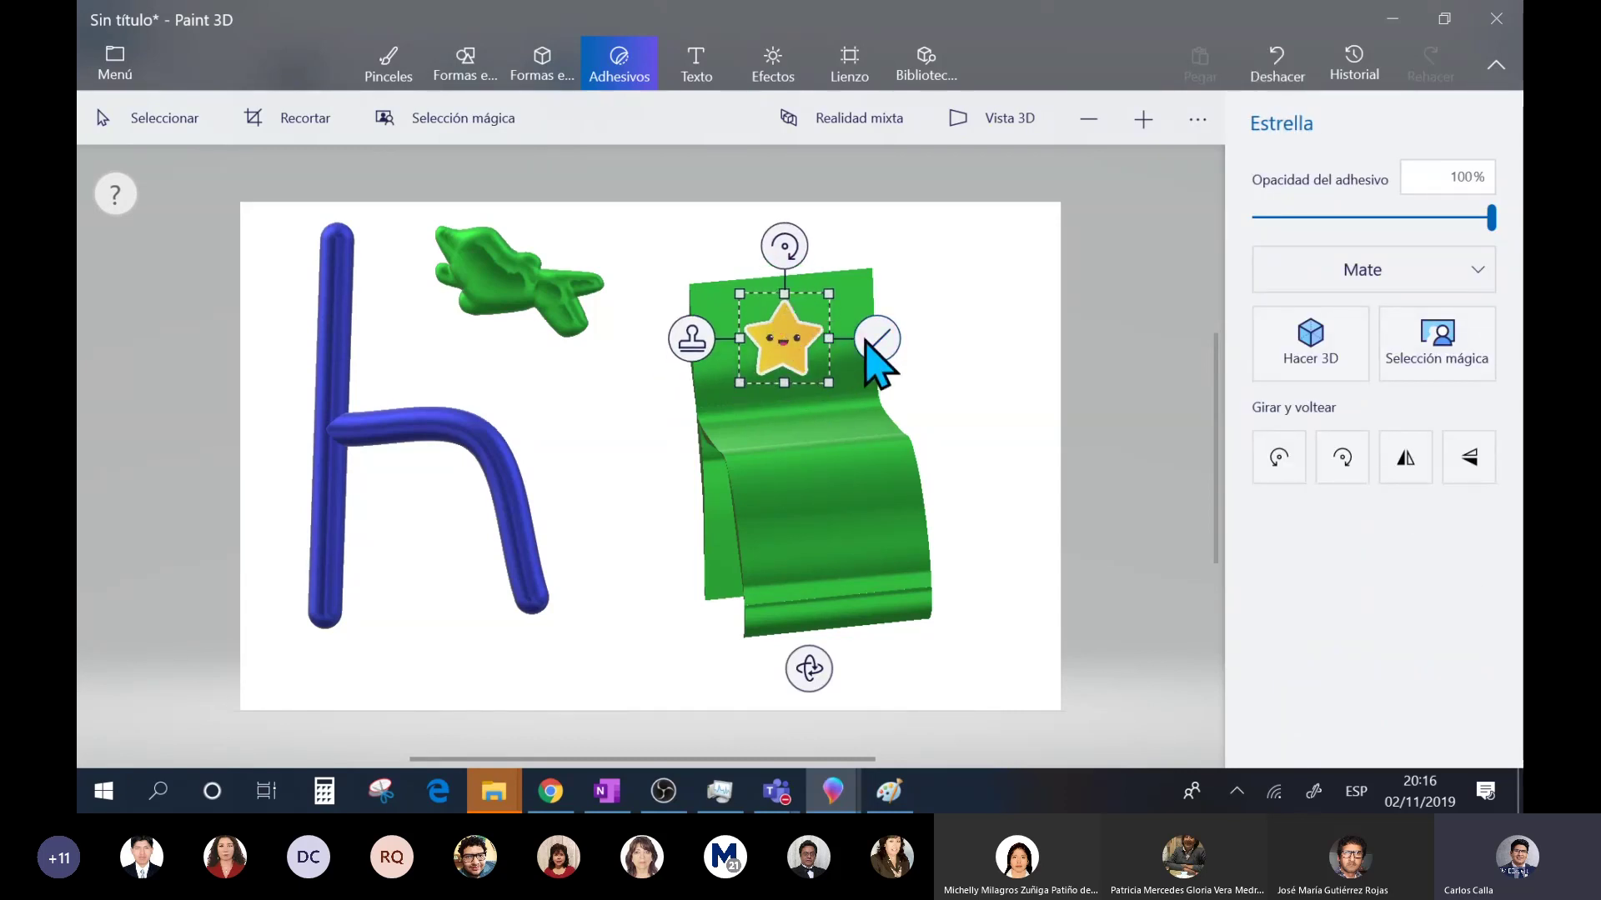
click(871, 340)
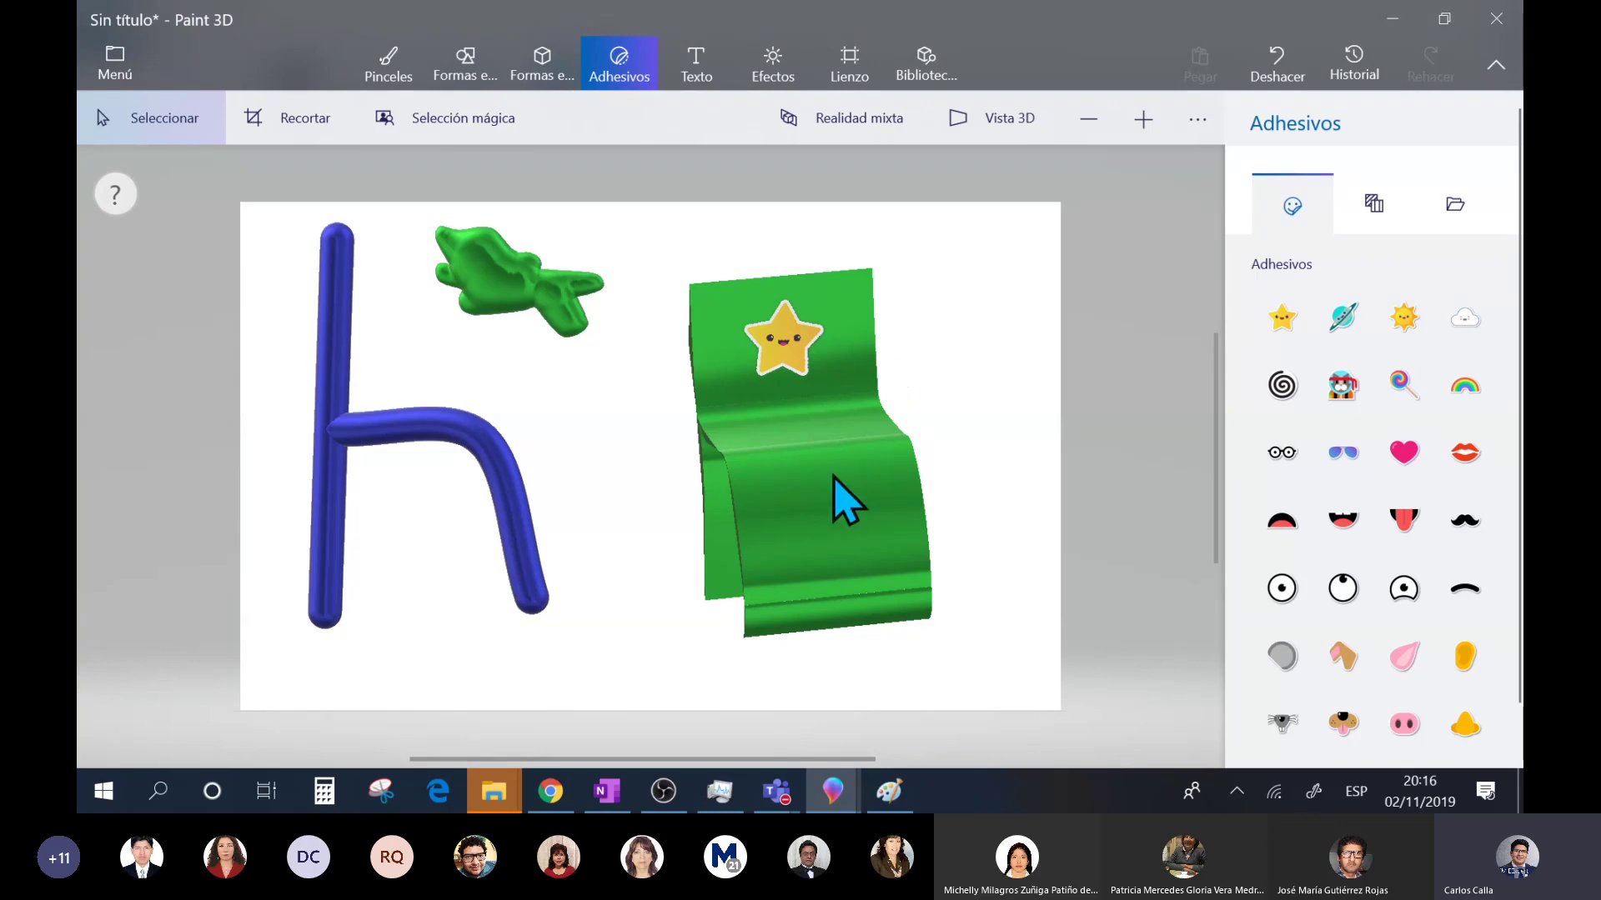
click(858, 596)
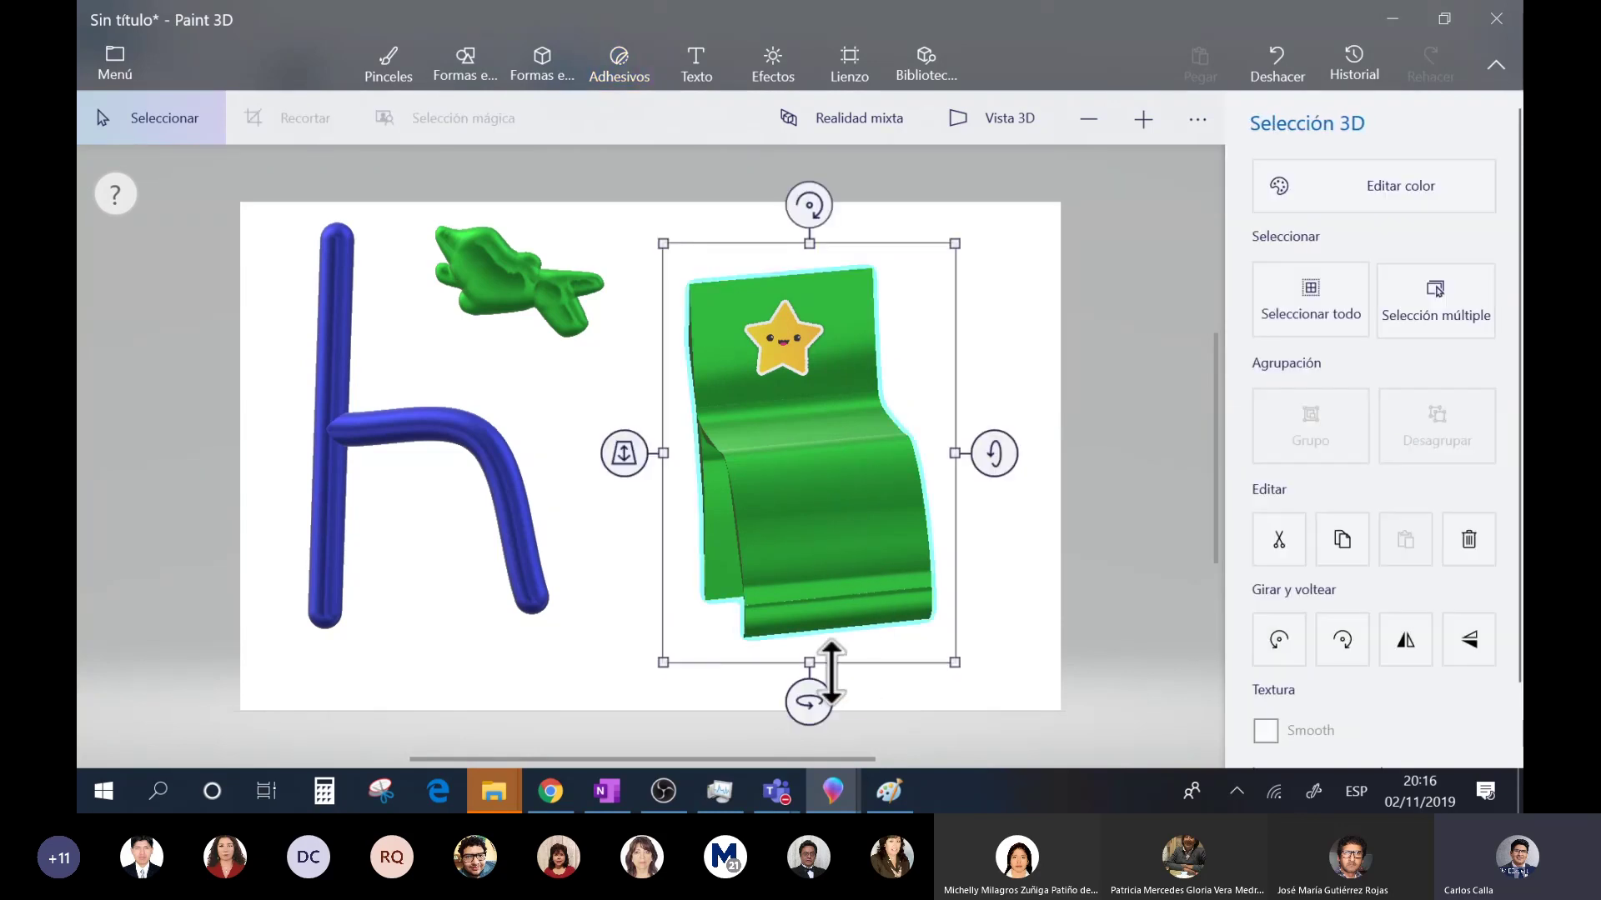
mouse_move(816, 699)
mouse_down()
mouse_move(917, 696)
mouse_move(740, 697)
mouse_move(811, 702)
mouse_up()
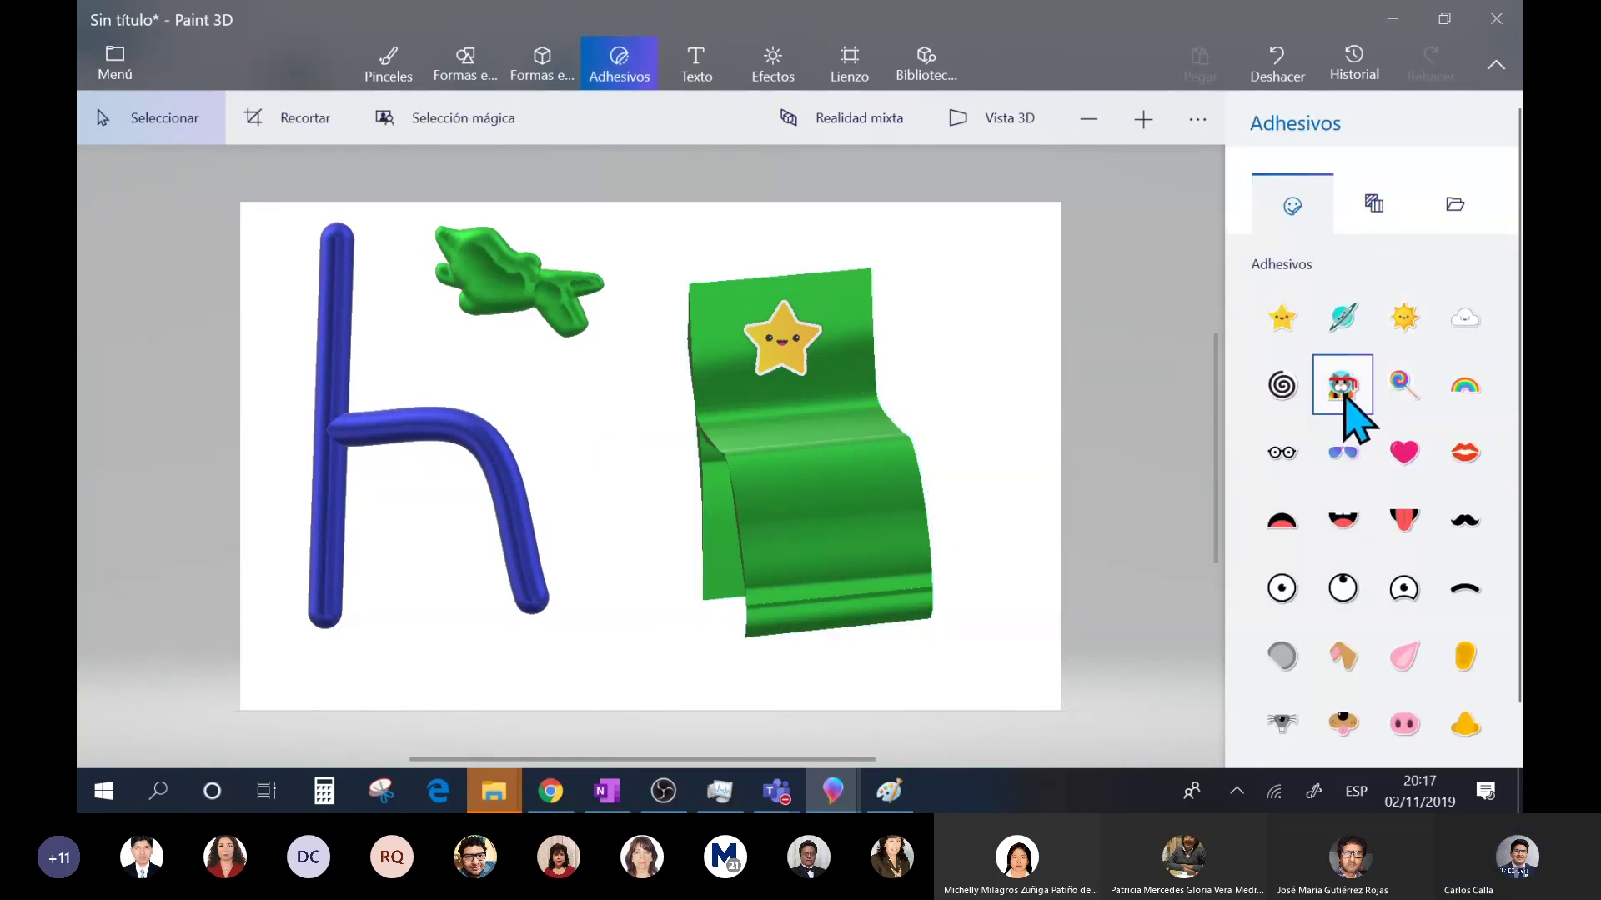
- Place the Lengua sticker, tilted slightly, on the front of the green shape's lower part, and rotate the shape to face the other way
click(1404, 532)
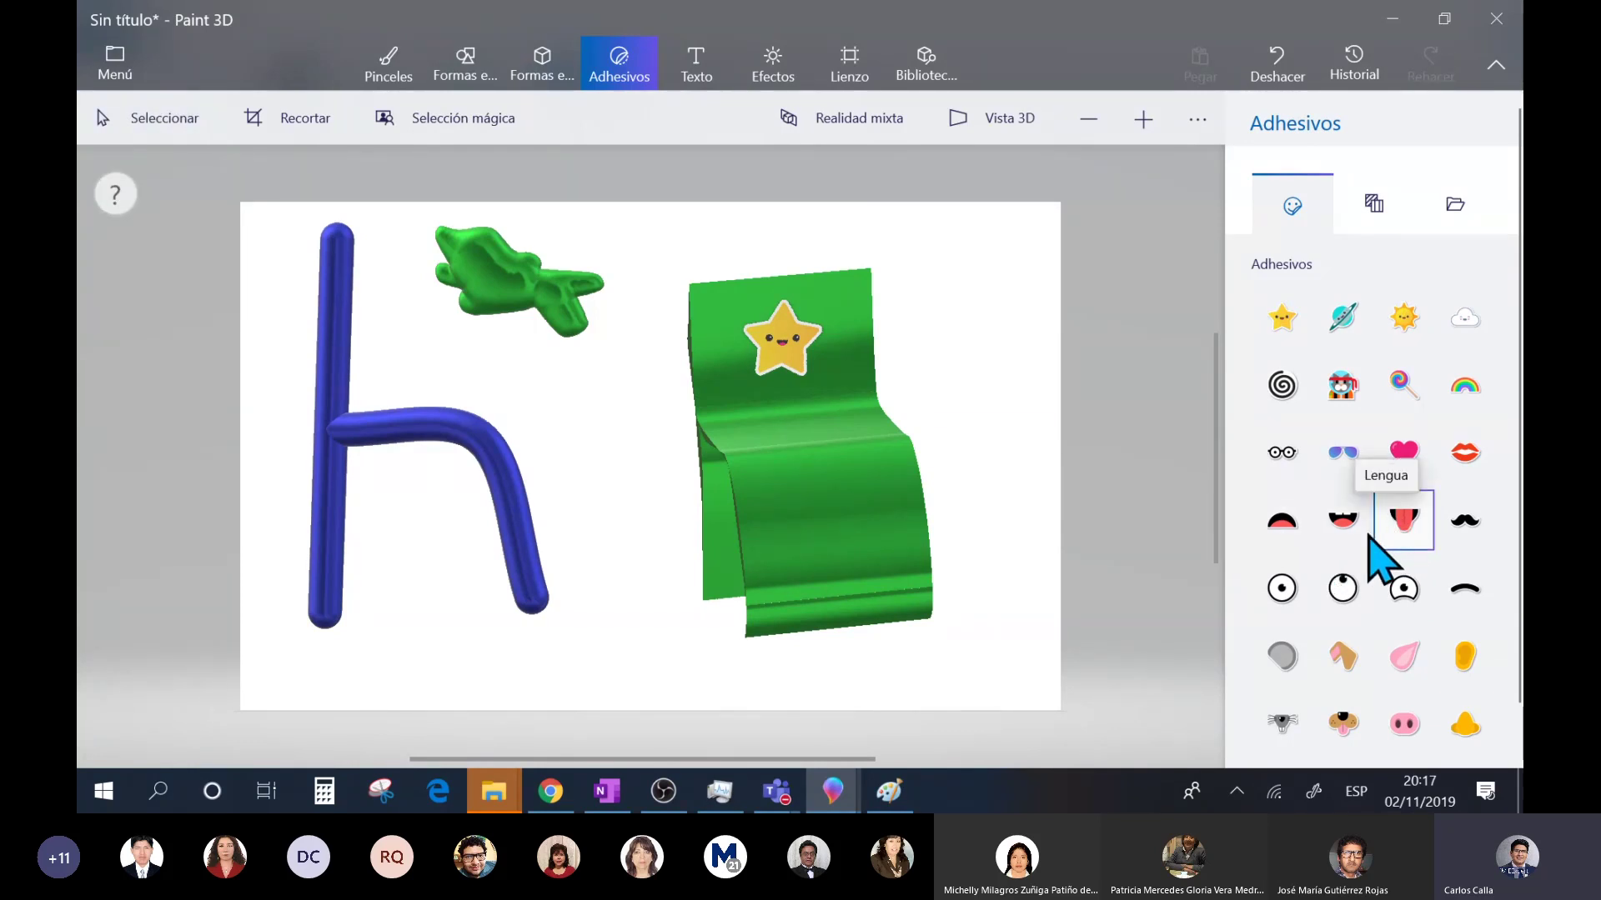
drag(786, 493, 901, 588)
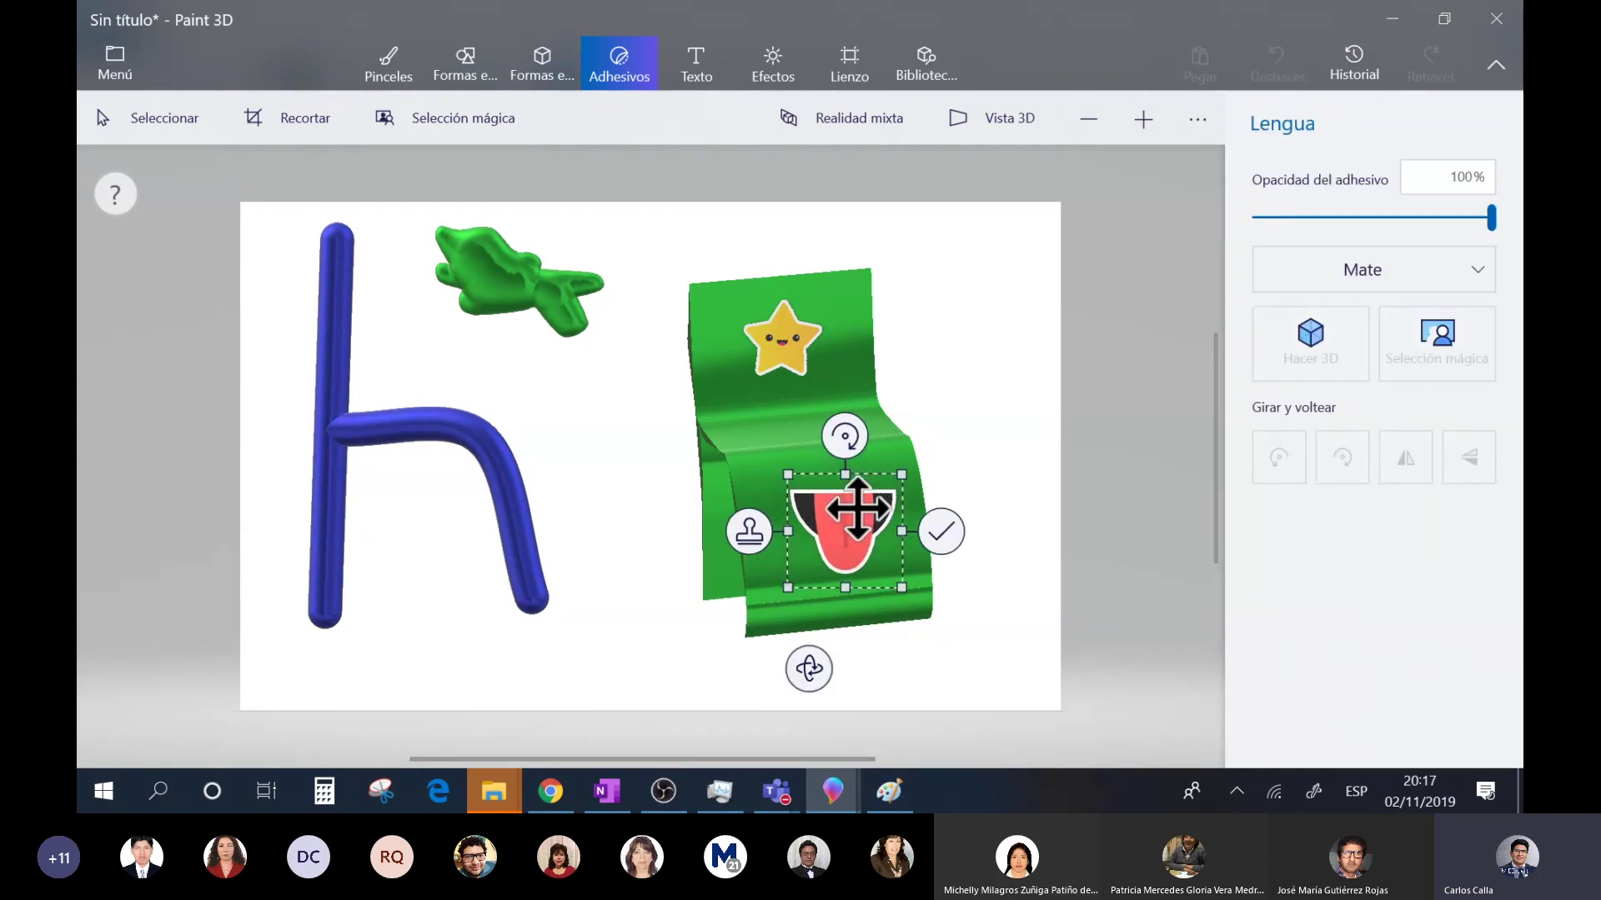
drag(845, 435, 831, 436)
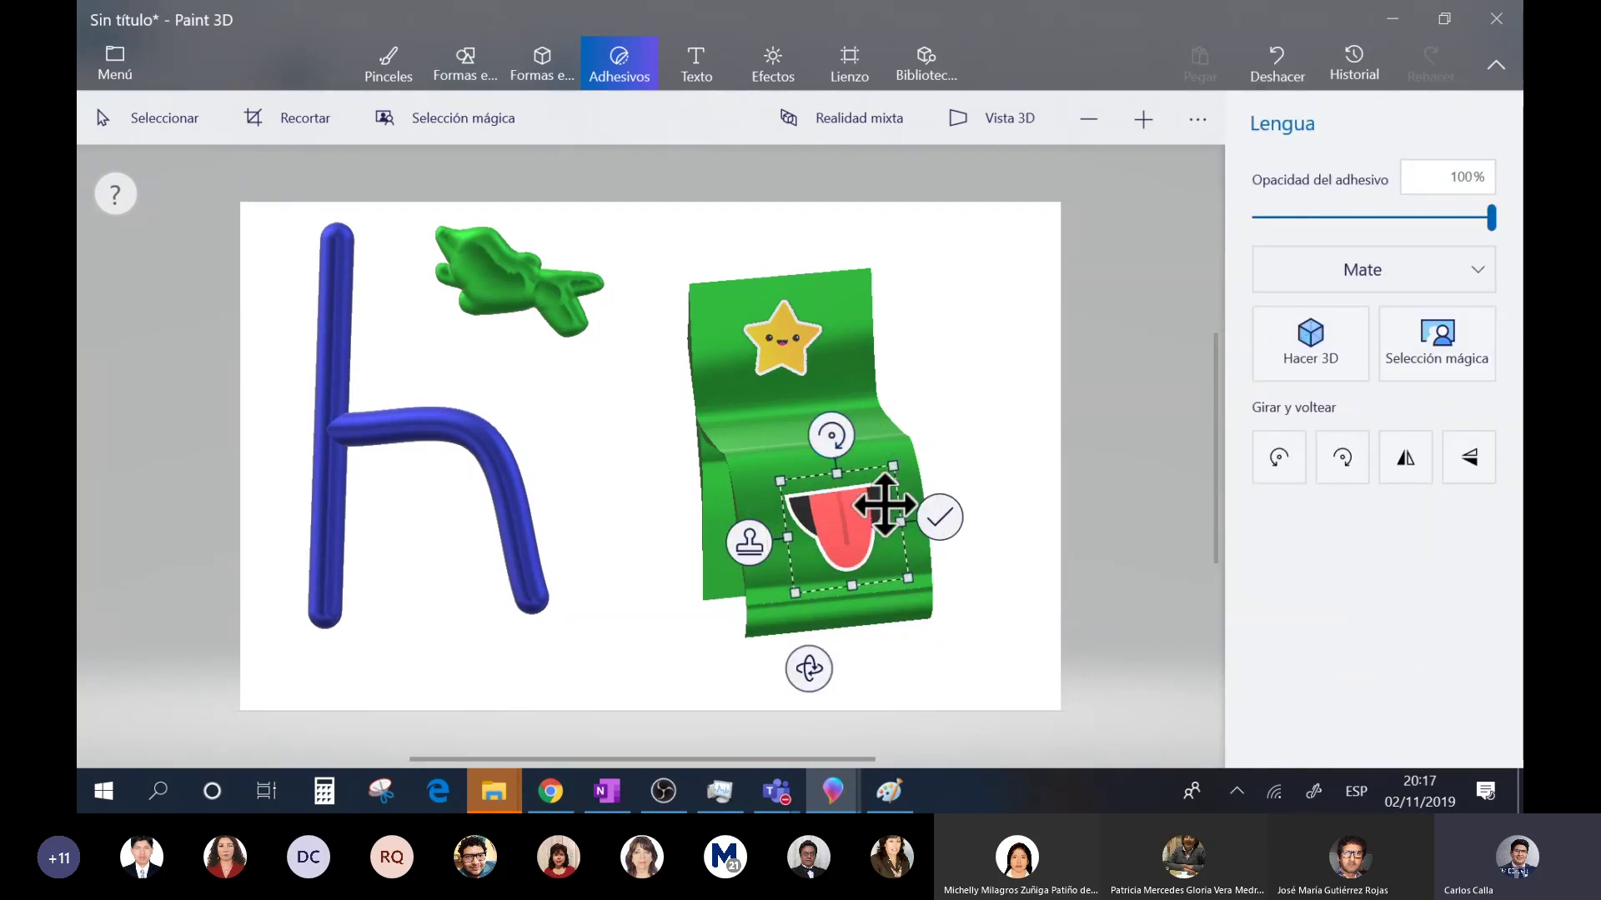
click(949, 526)
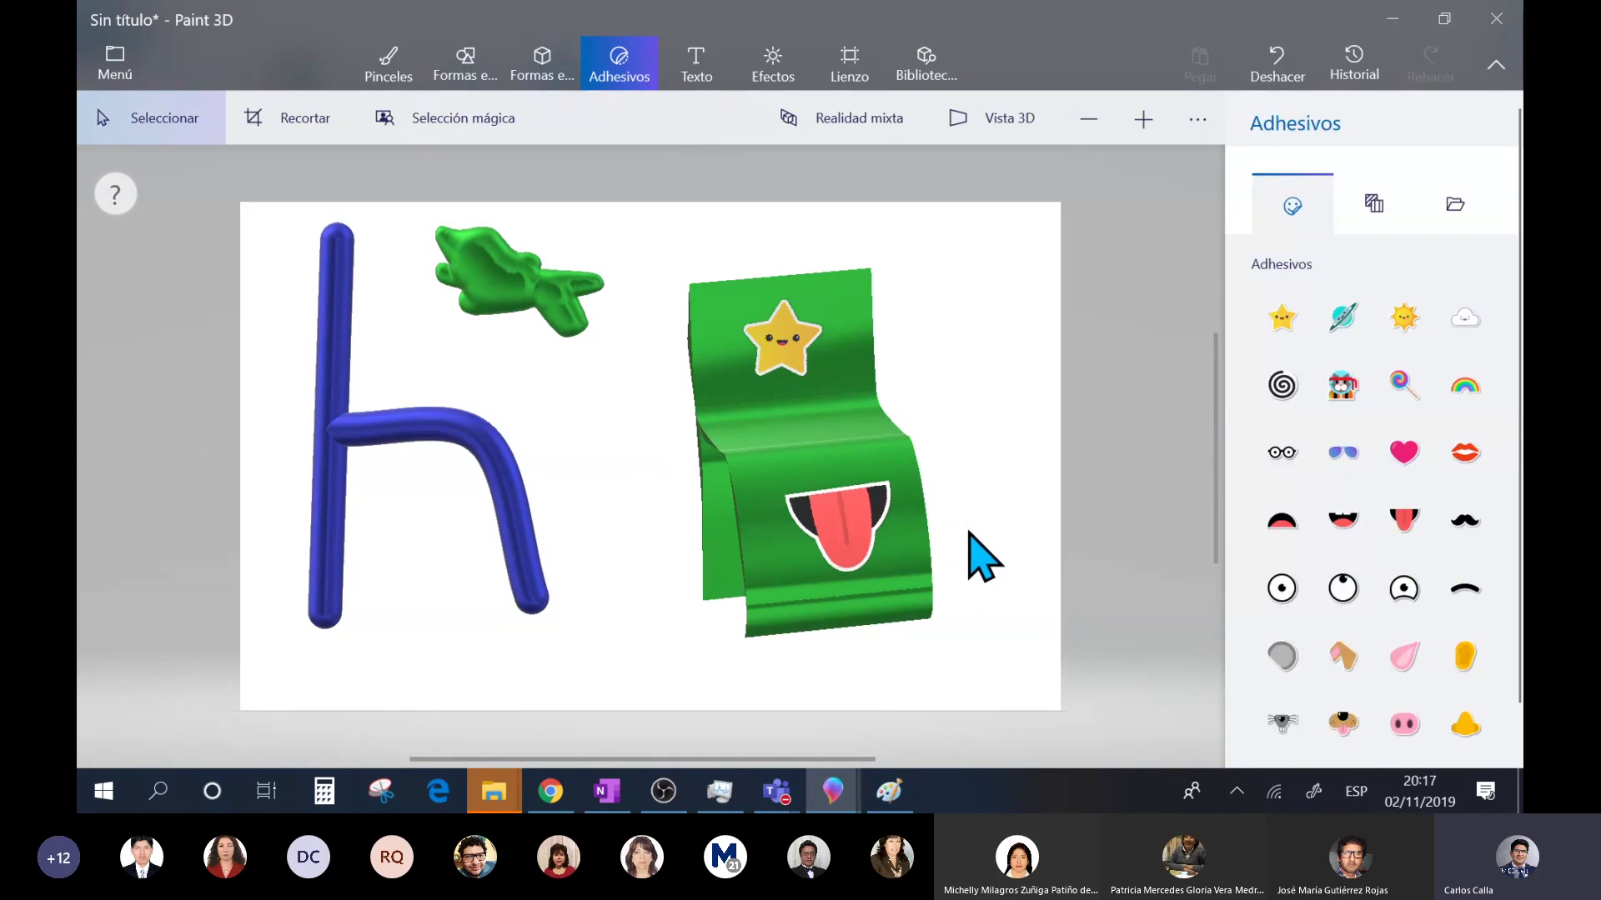
click(900, 583)
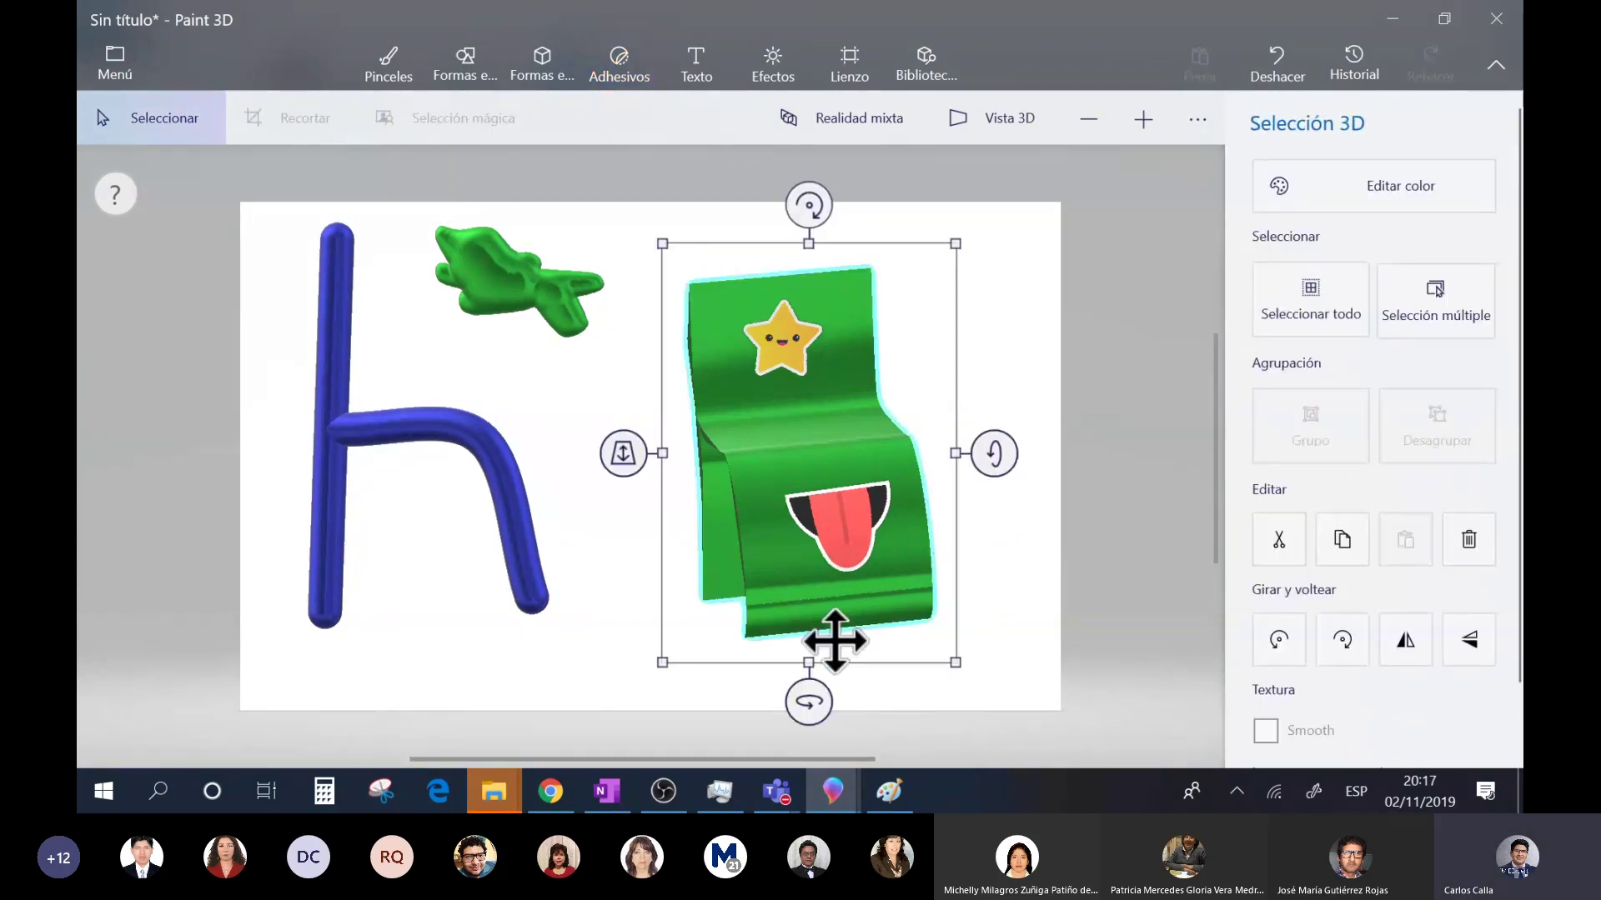
drag(812, 691, 749, 632)
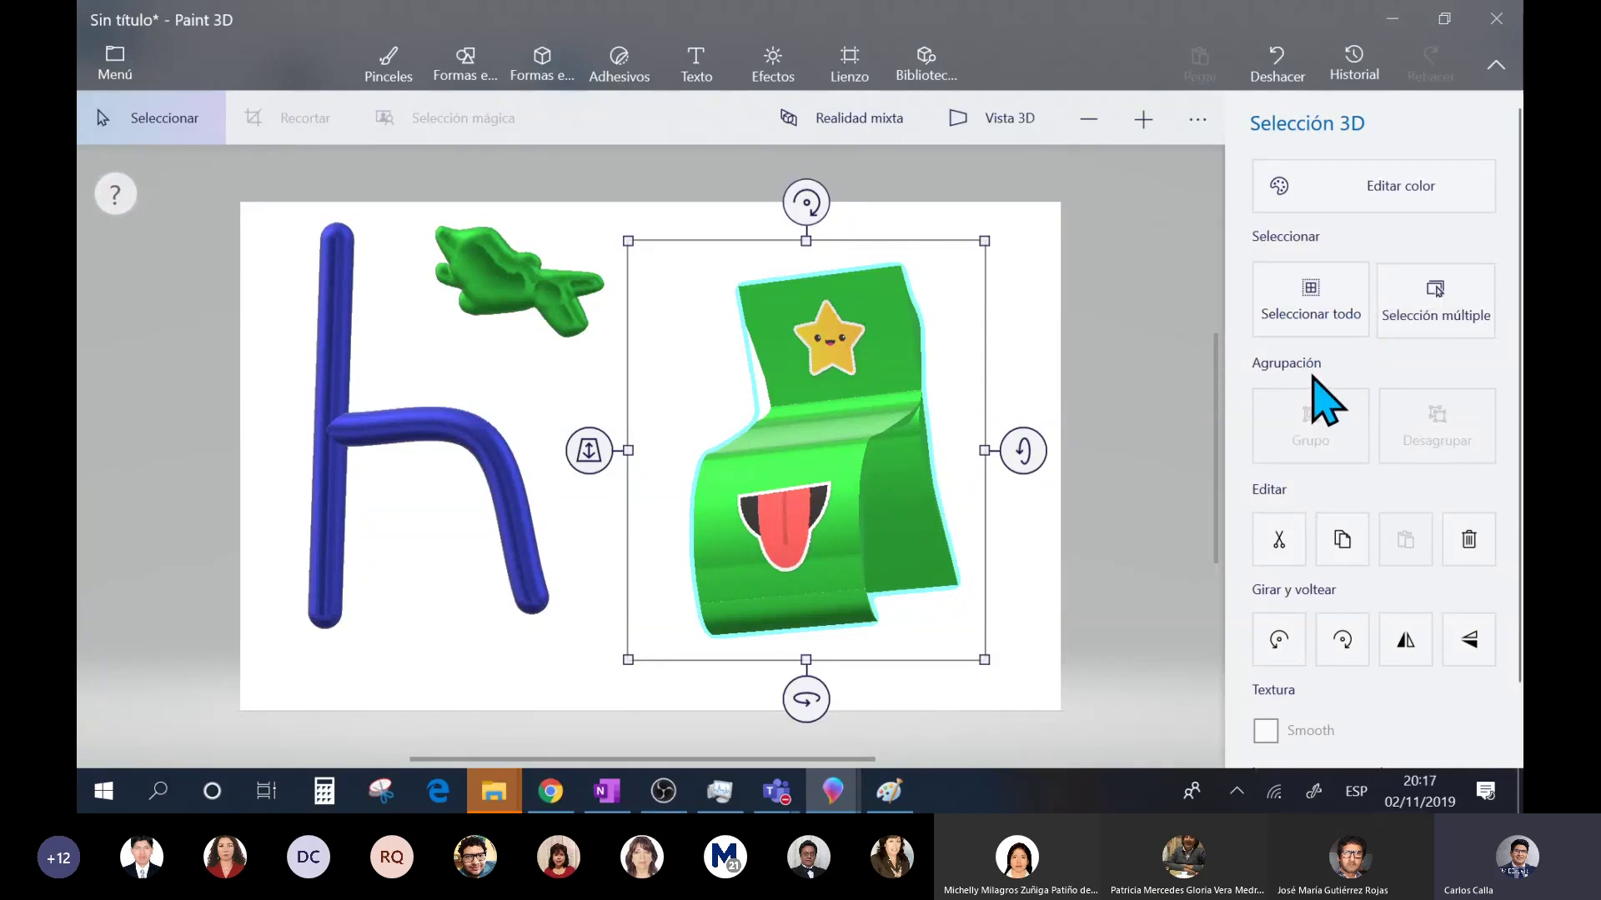
click(384, 434)
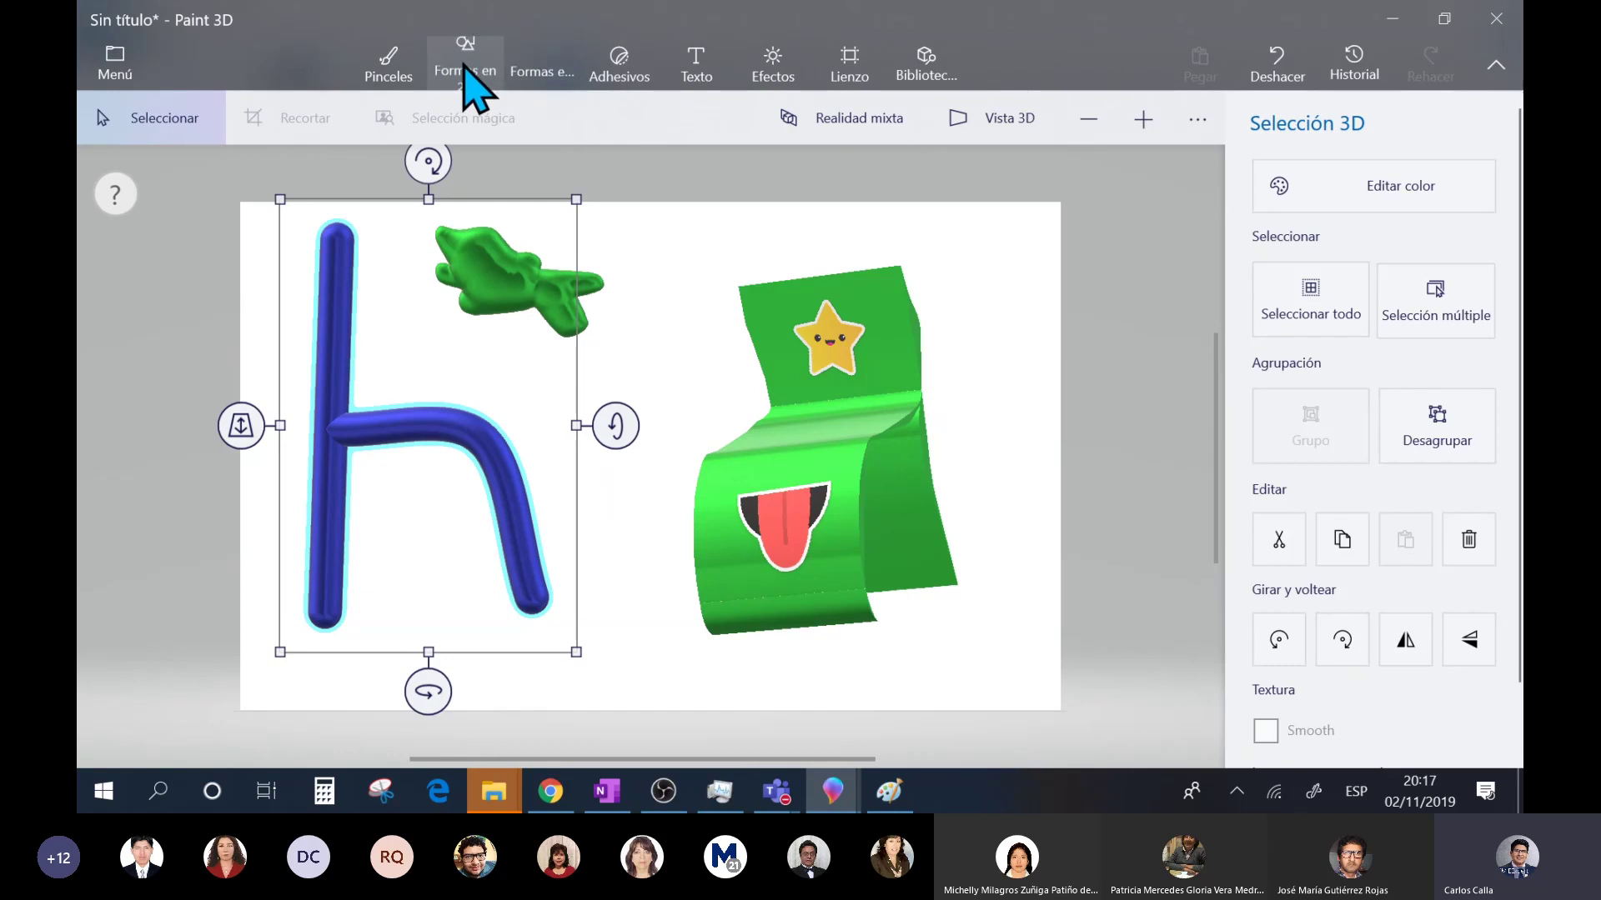
click(546, 67)
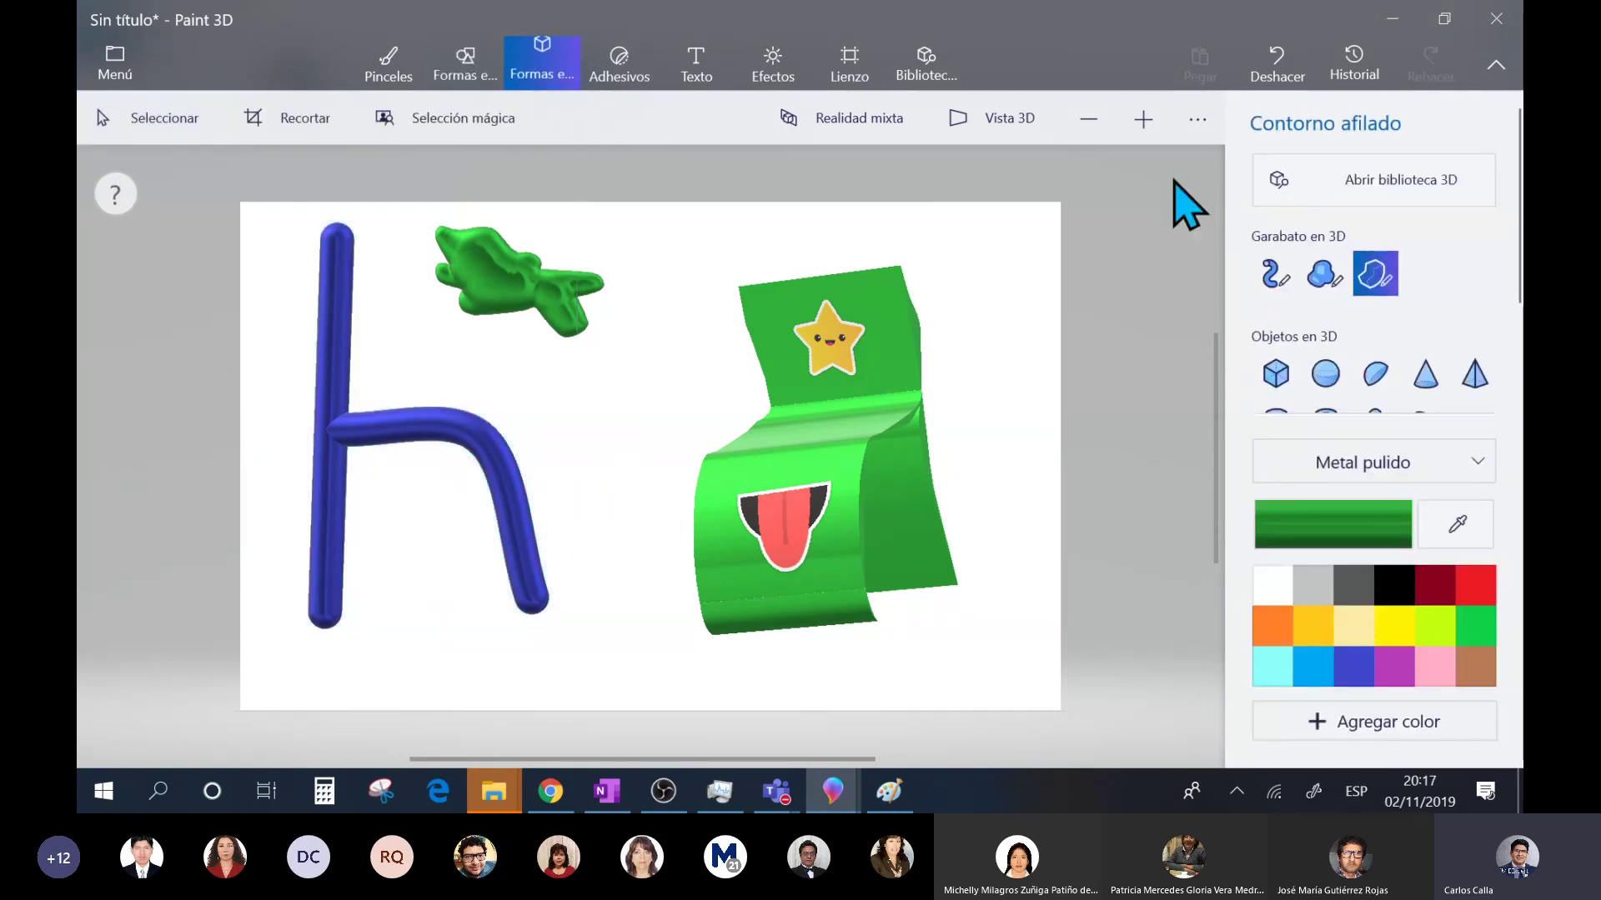
scroll(1446, 396, down, 1)
scroll(1452, 399, down, 1)
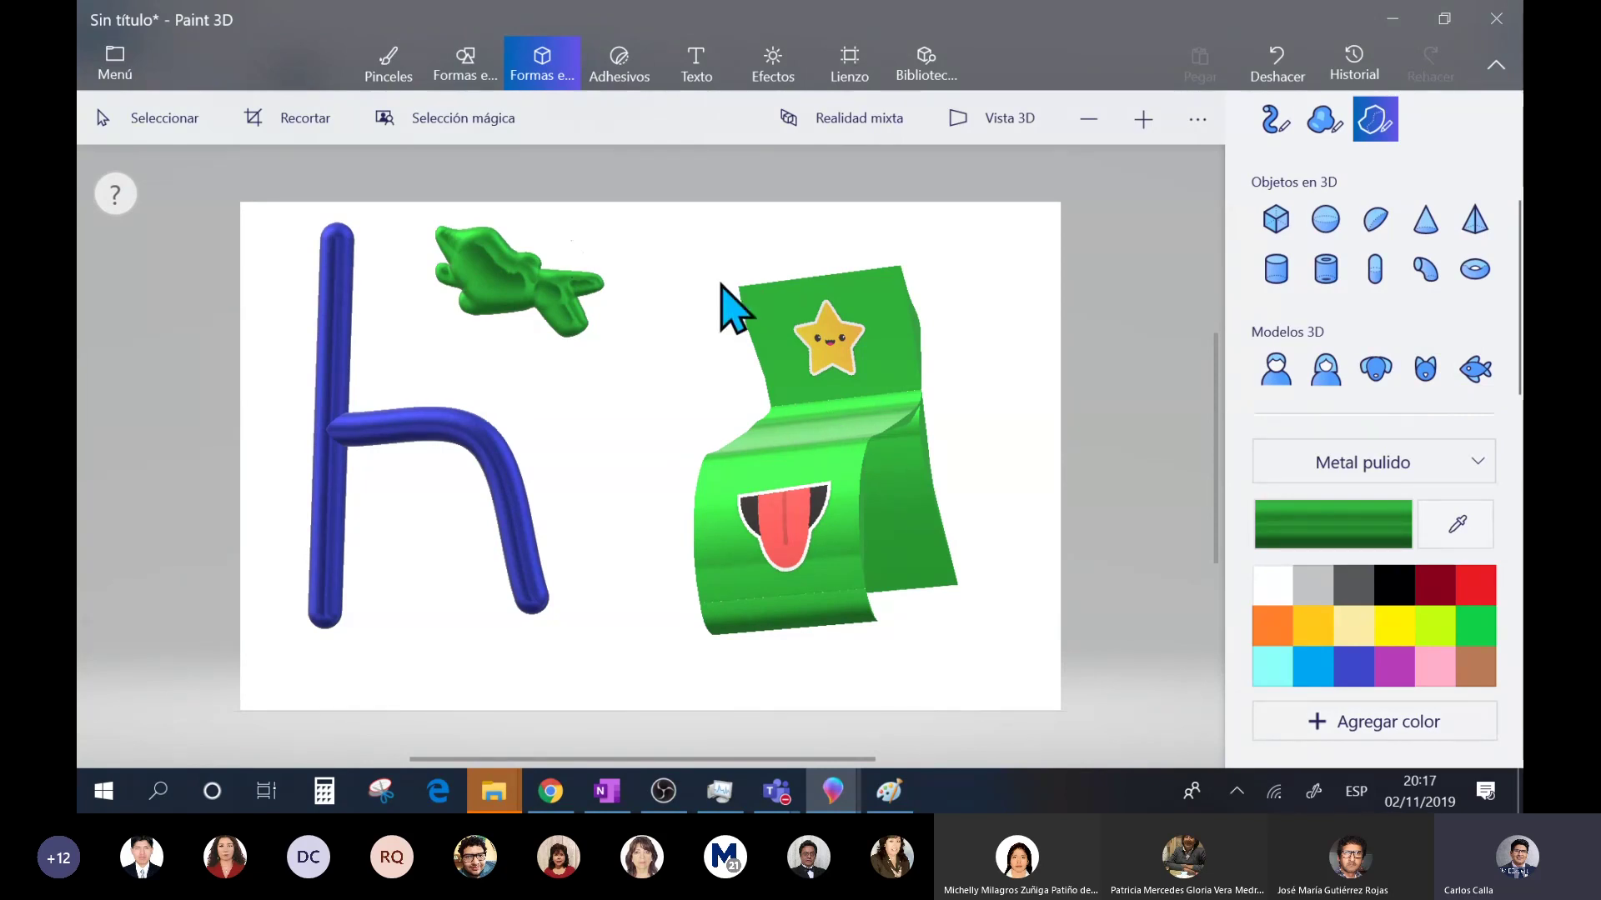
- Move the folded green shape with its stickers onto the blue 3D letter h
click(187, 123)
drag(857, 460, 718, 480)
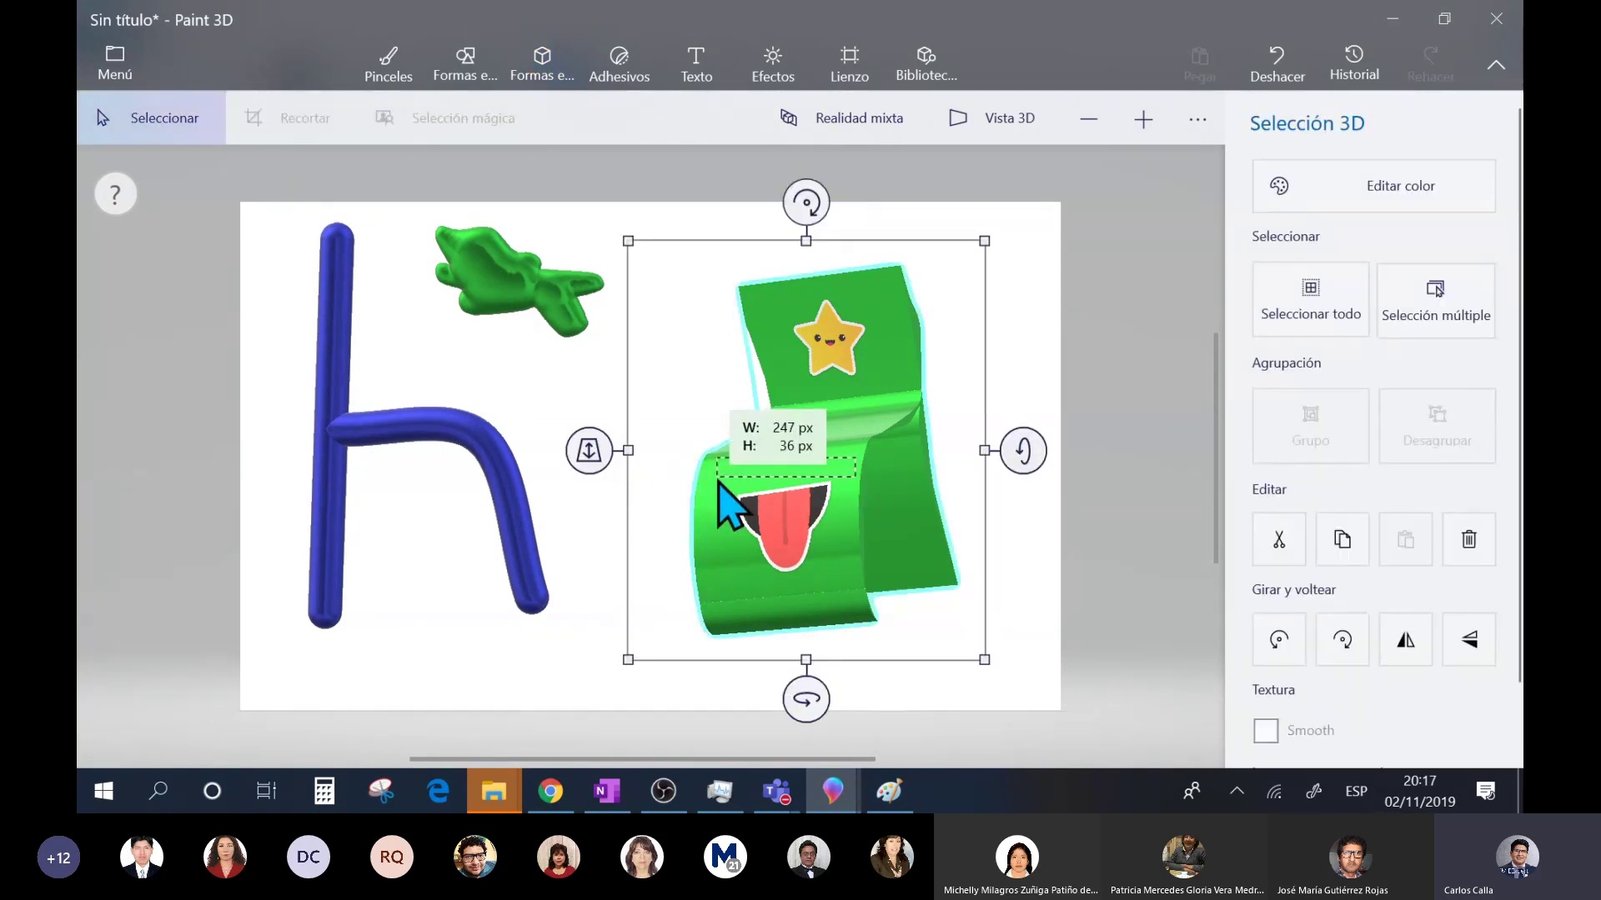
drag(868, 476, 443, 404)
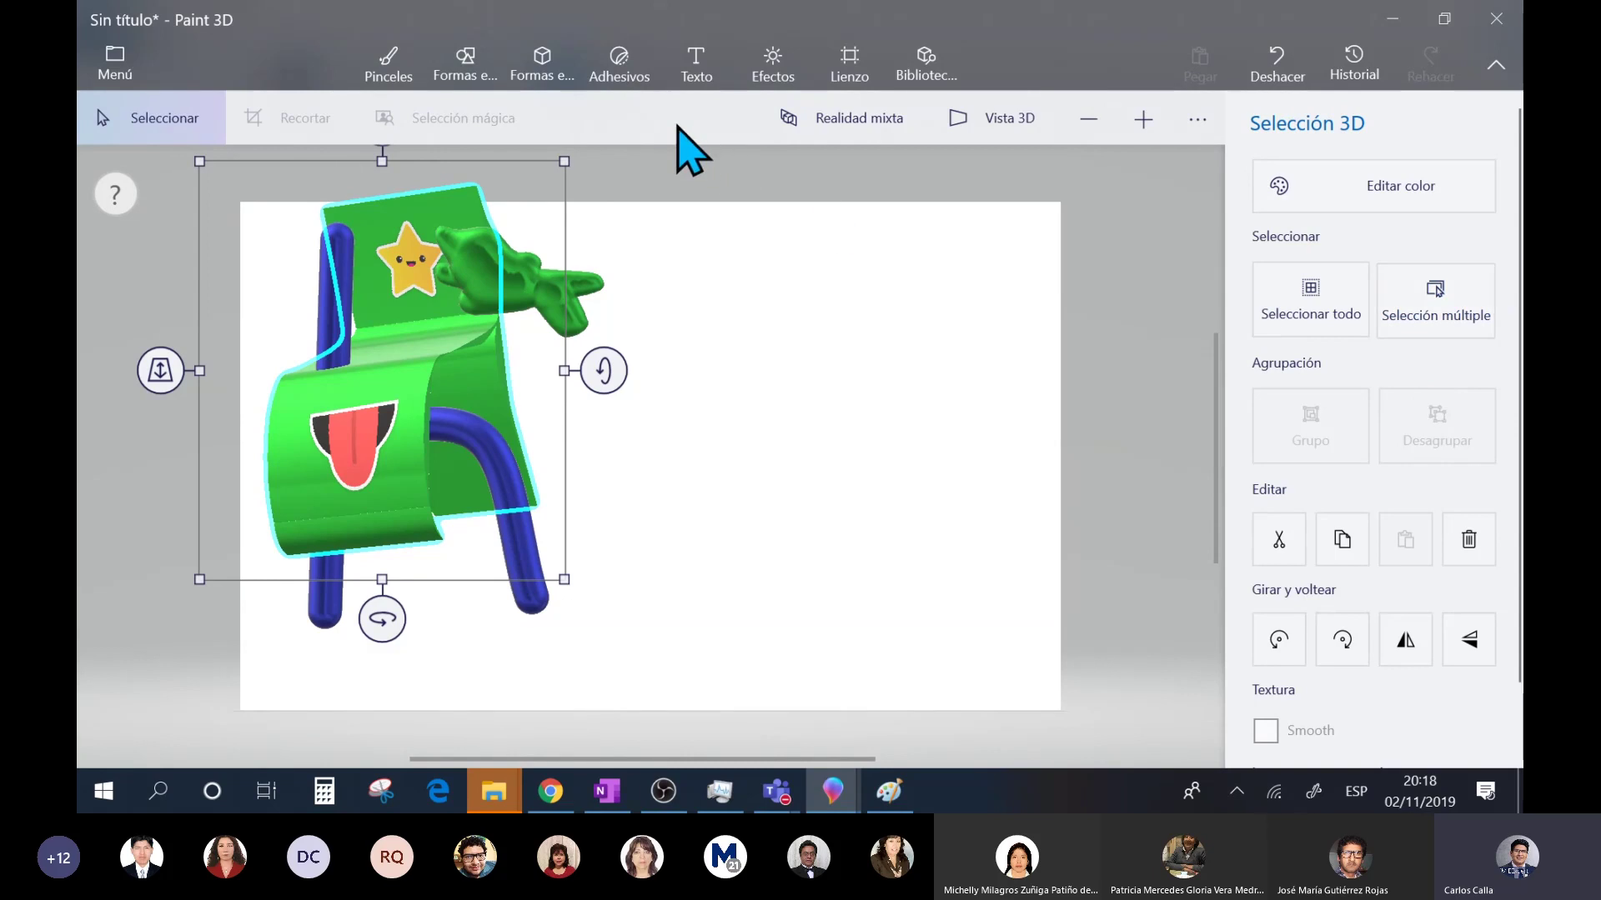
- Add a standing man 3D model in green polished metal to the empty right half of the canvas, and bring up the stickers
click(542, 62)
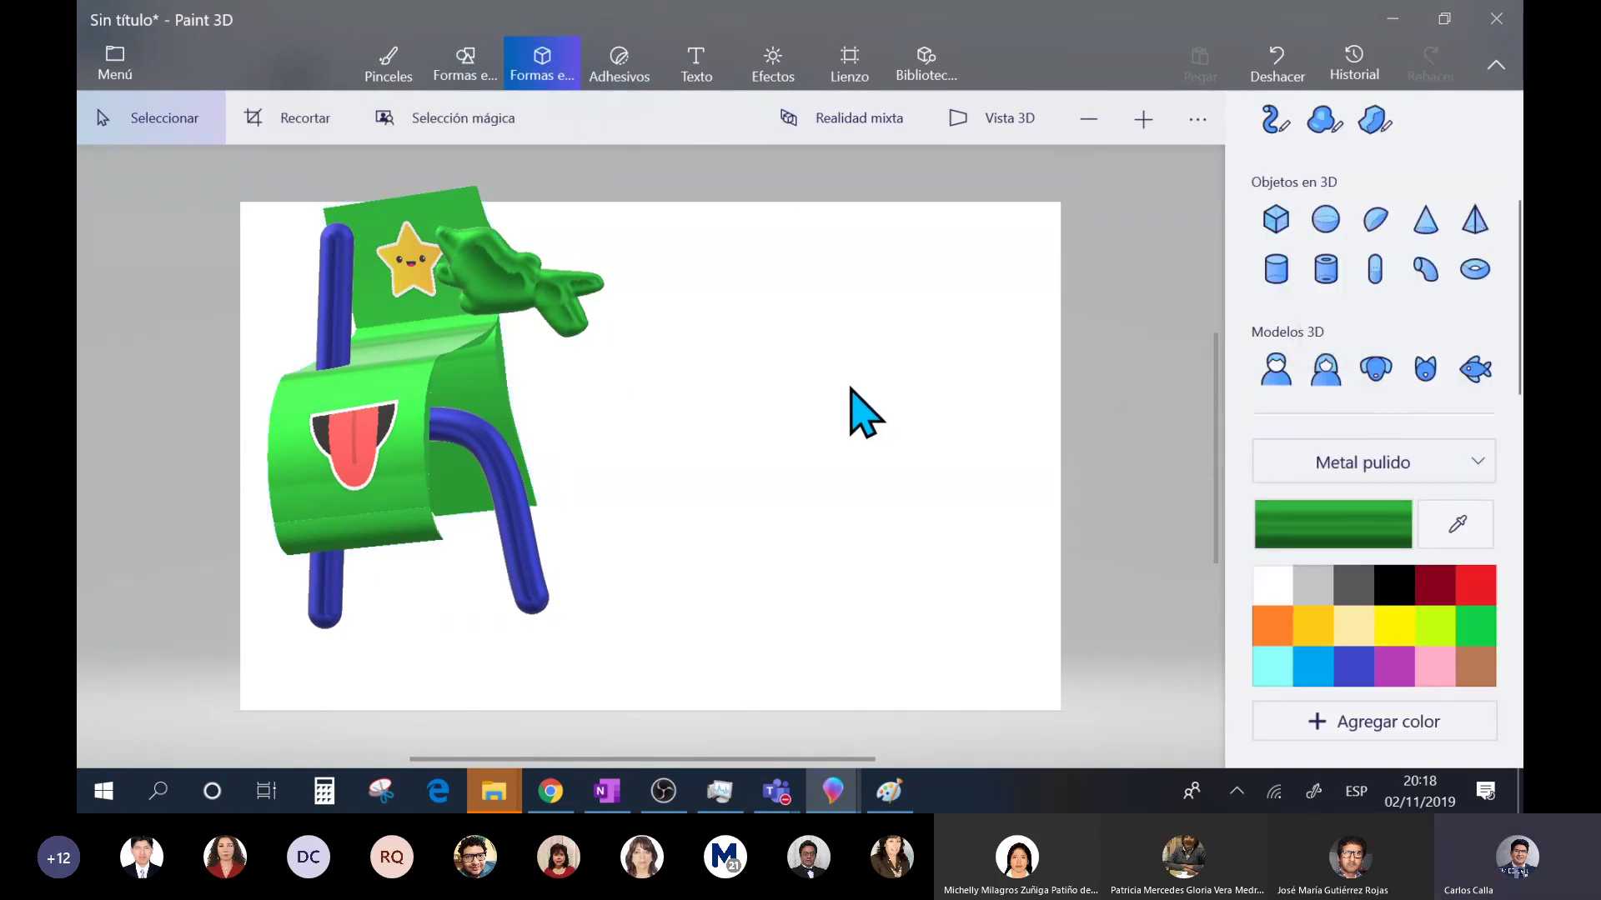
click(1280, 382)
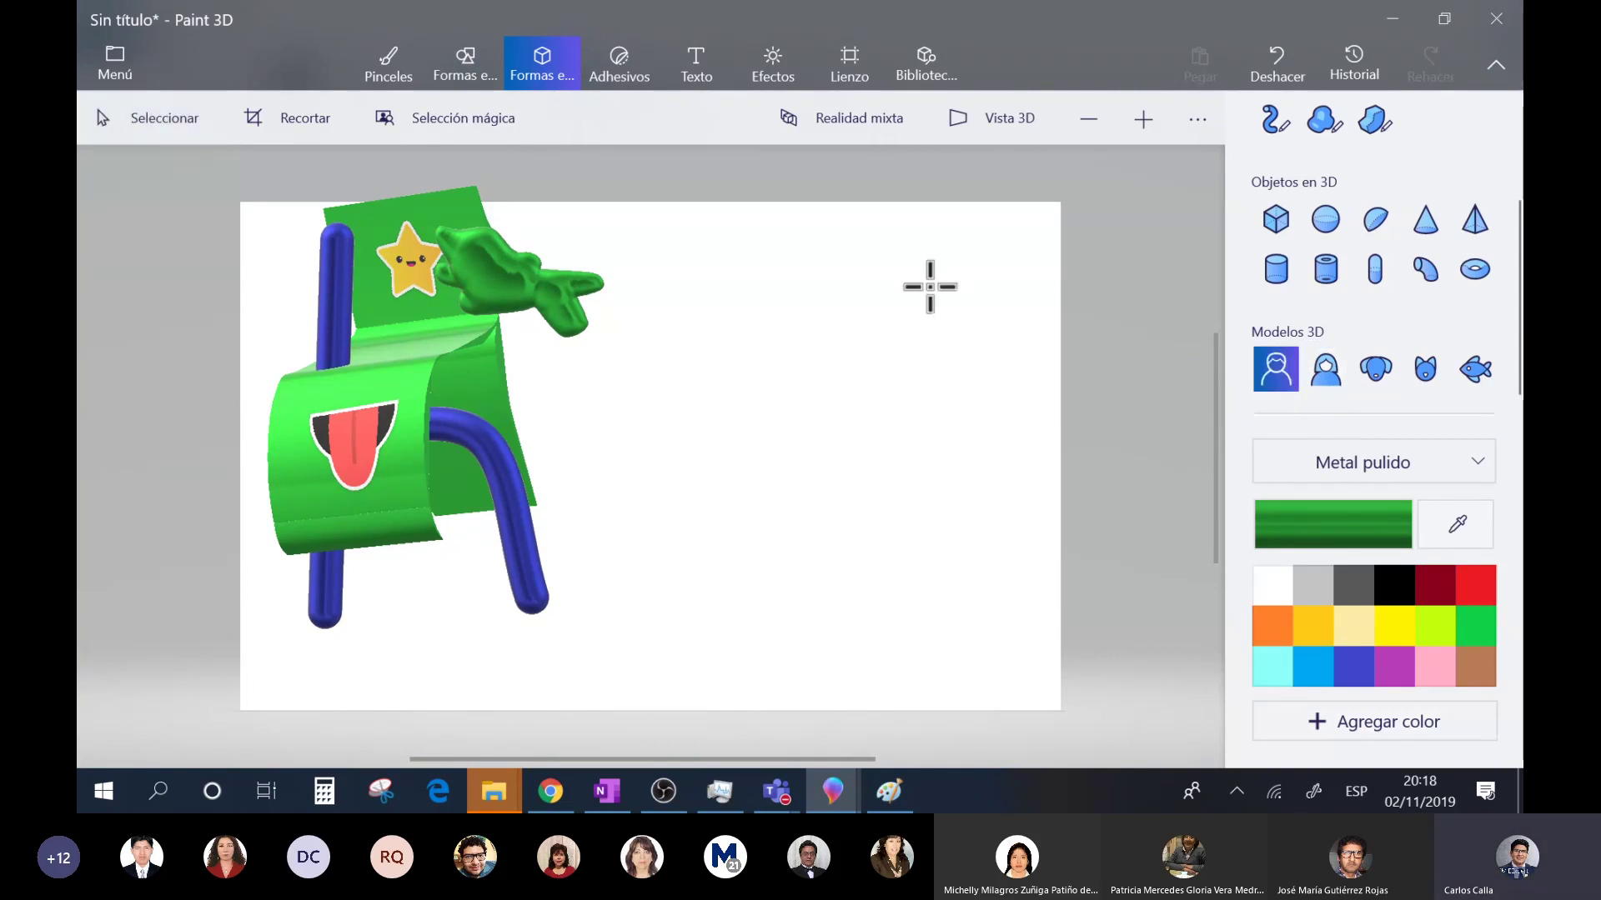
drag(778, 288, 1008, 664)
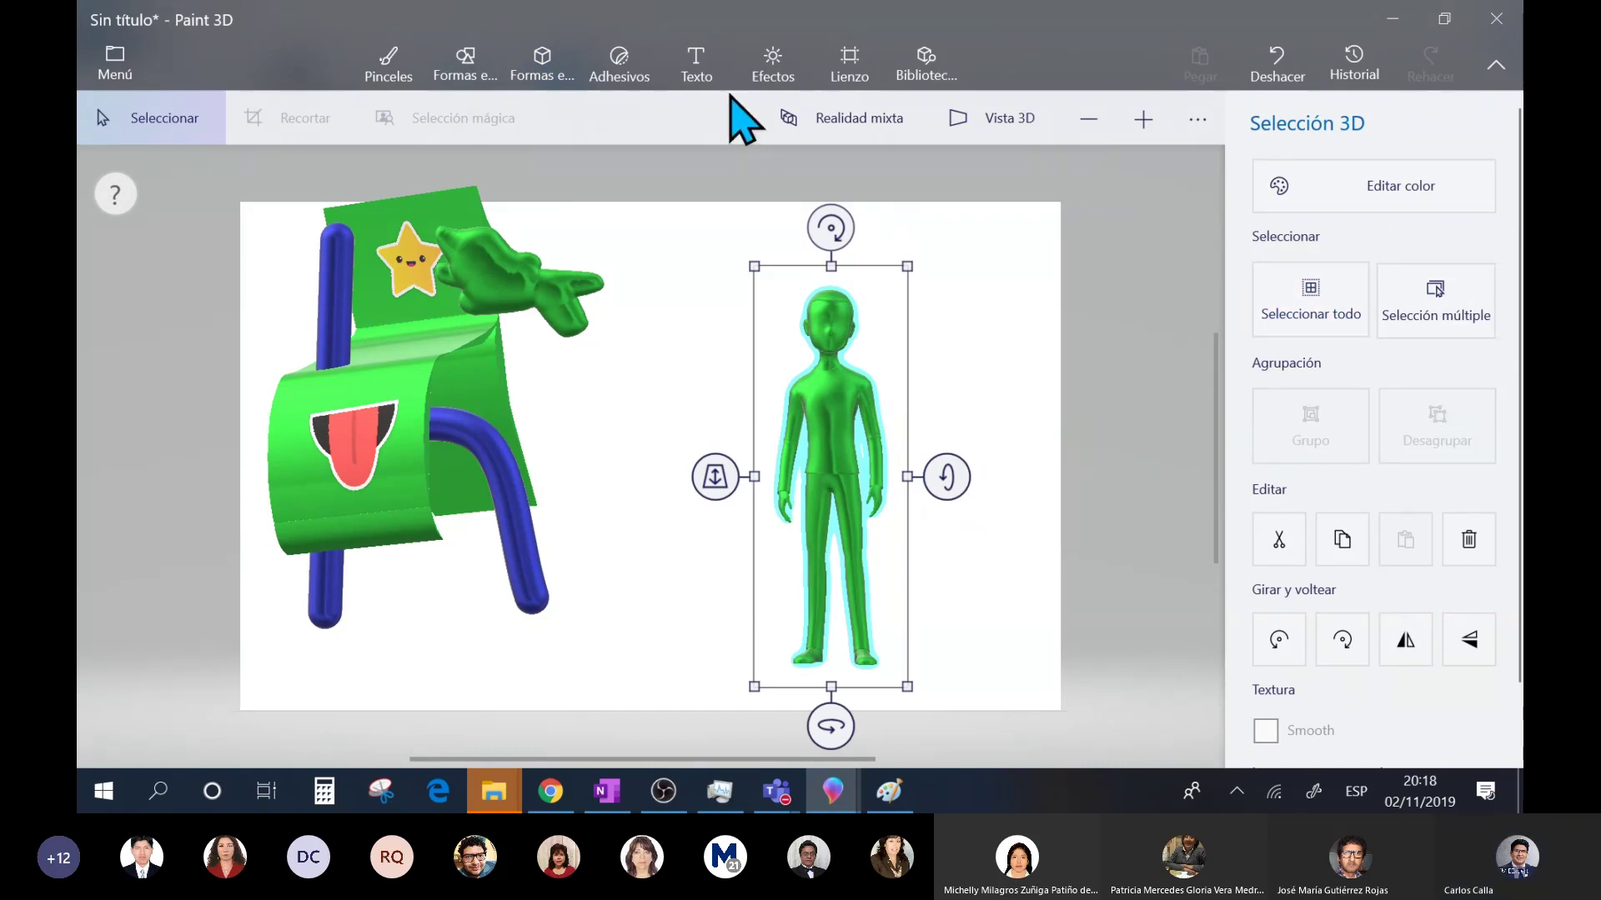
click(631, 55)
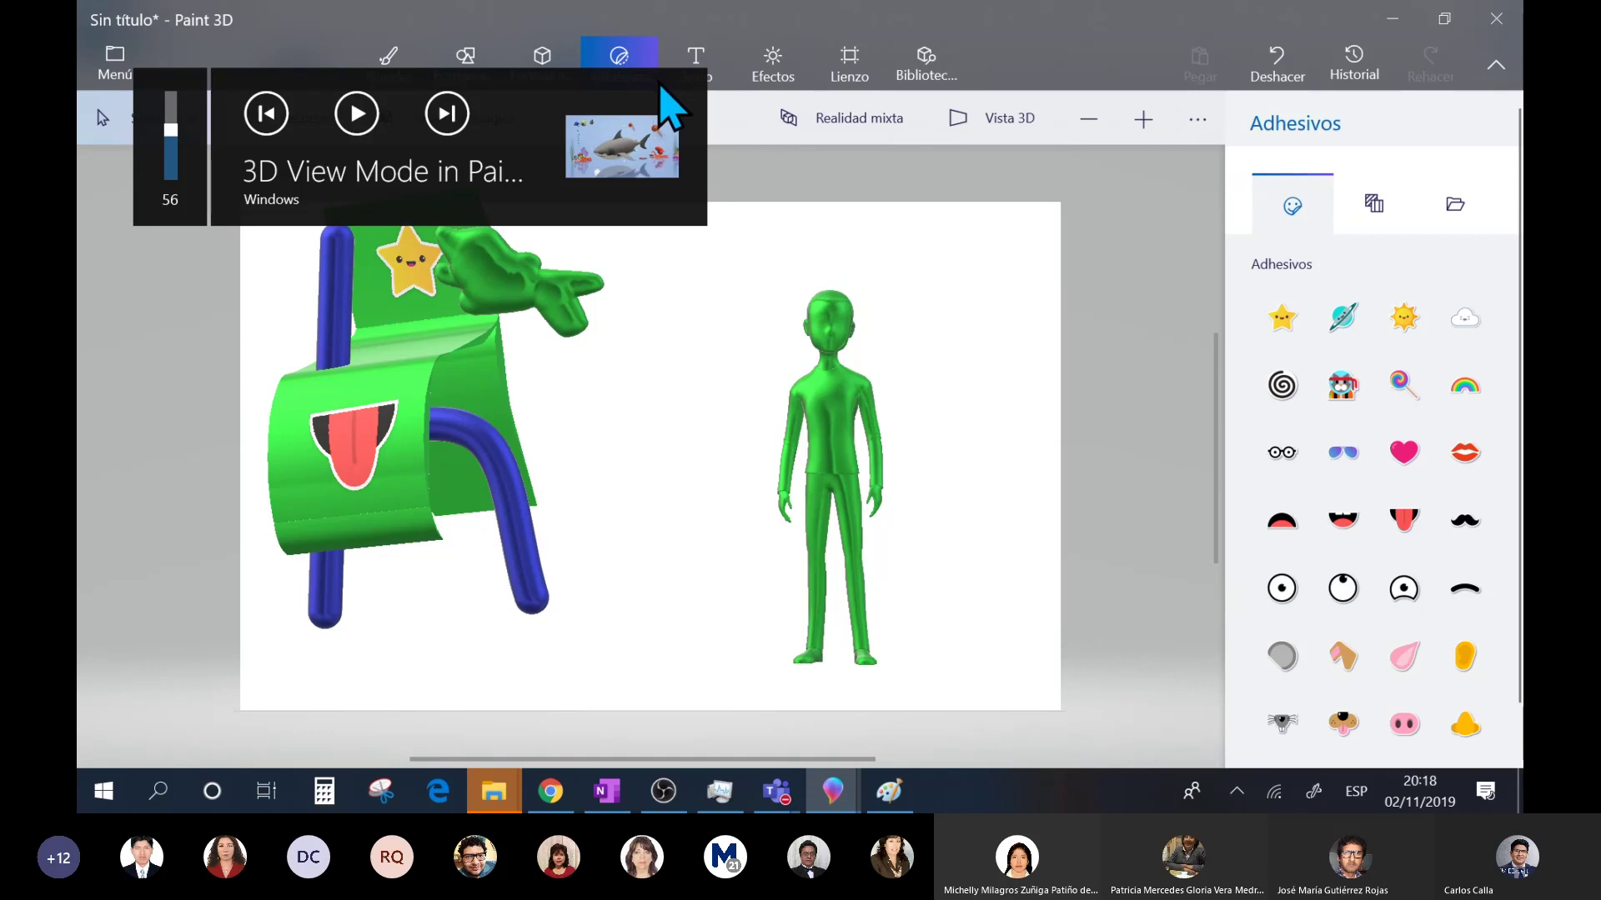
- Raise the system volume to 62
key(XF86AudioRaiseVolume)
key(XF86AudioRaiseVolume)
key(XF86AudioRaiseVolume)
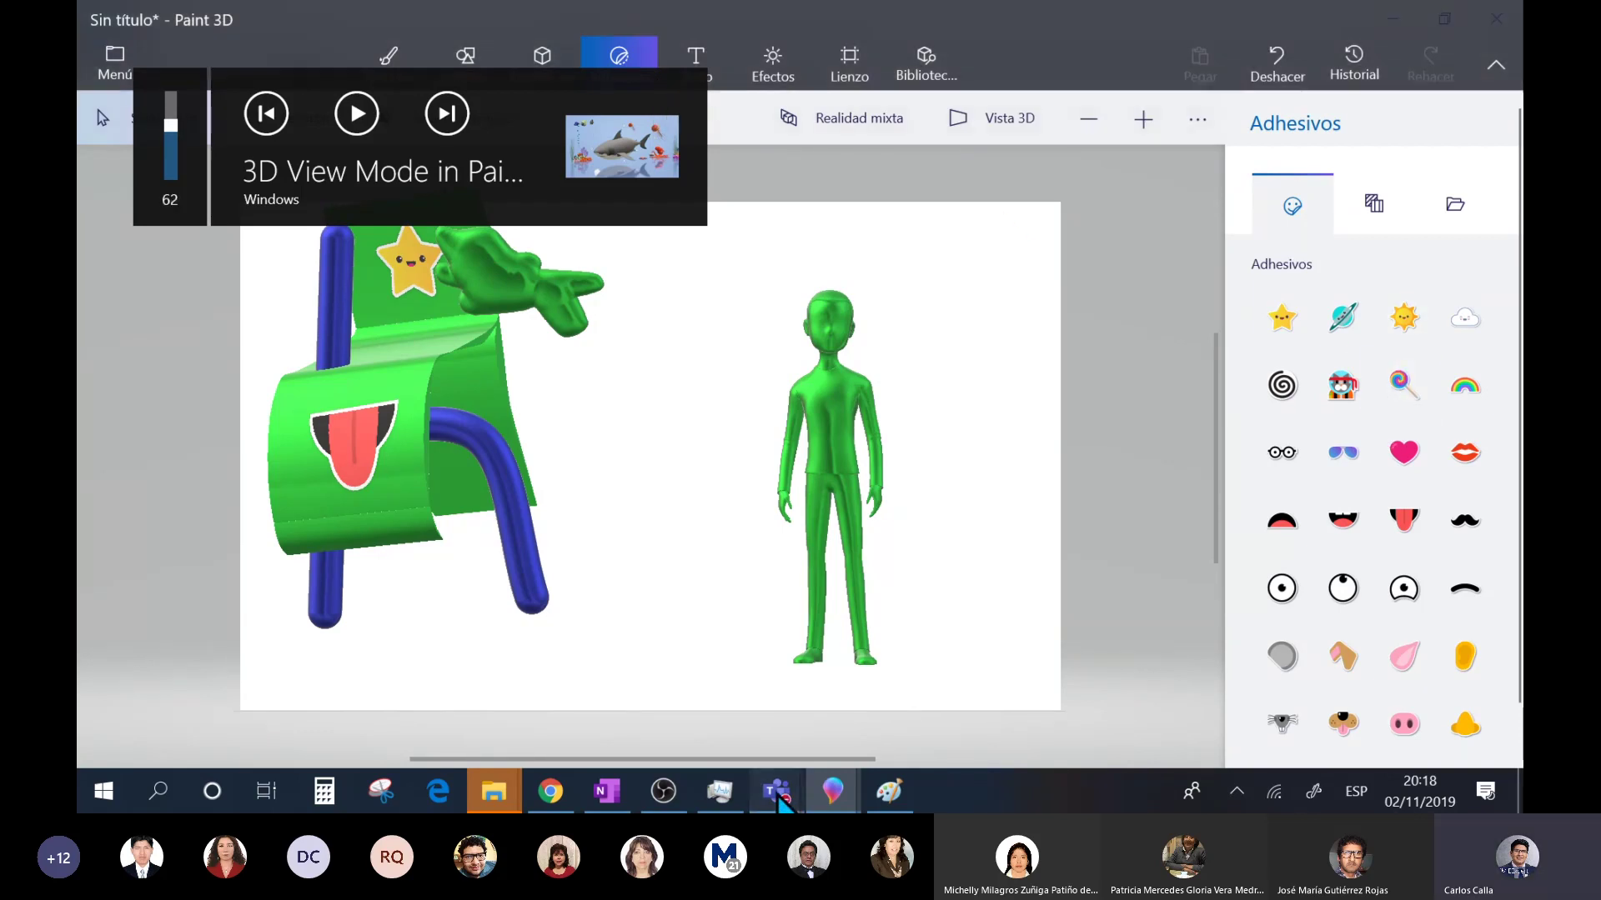
- Switch to Microsoft Teams, look through the meeting's participant list, and return to Paint 3D
mouse_move(776, 792)
click(763, 700)
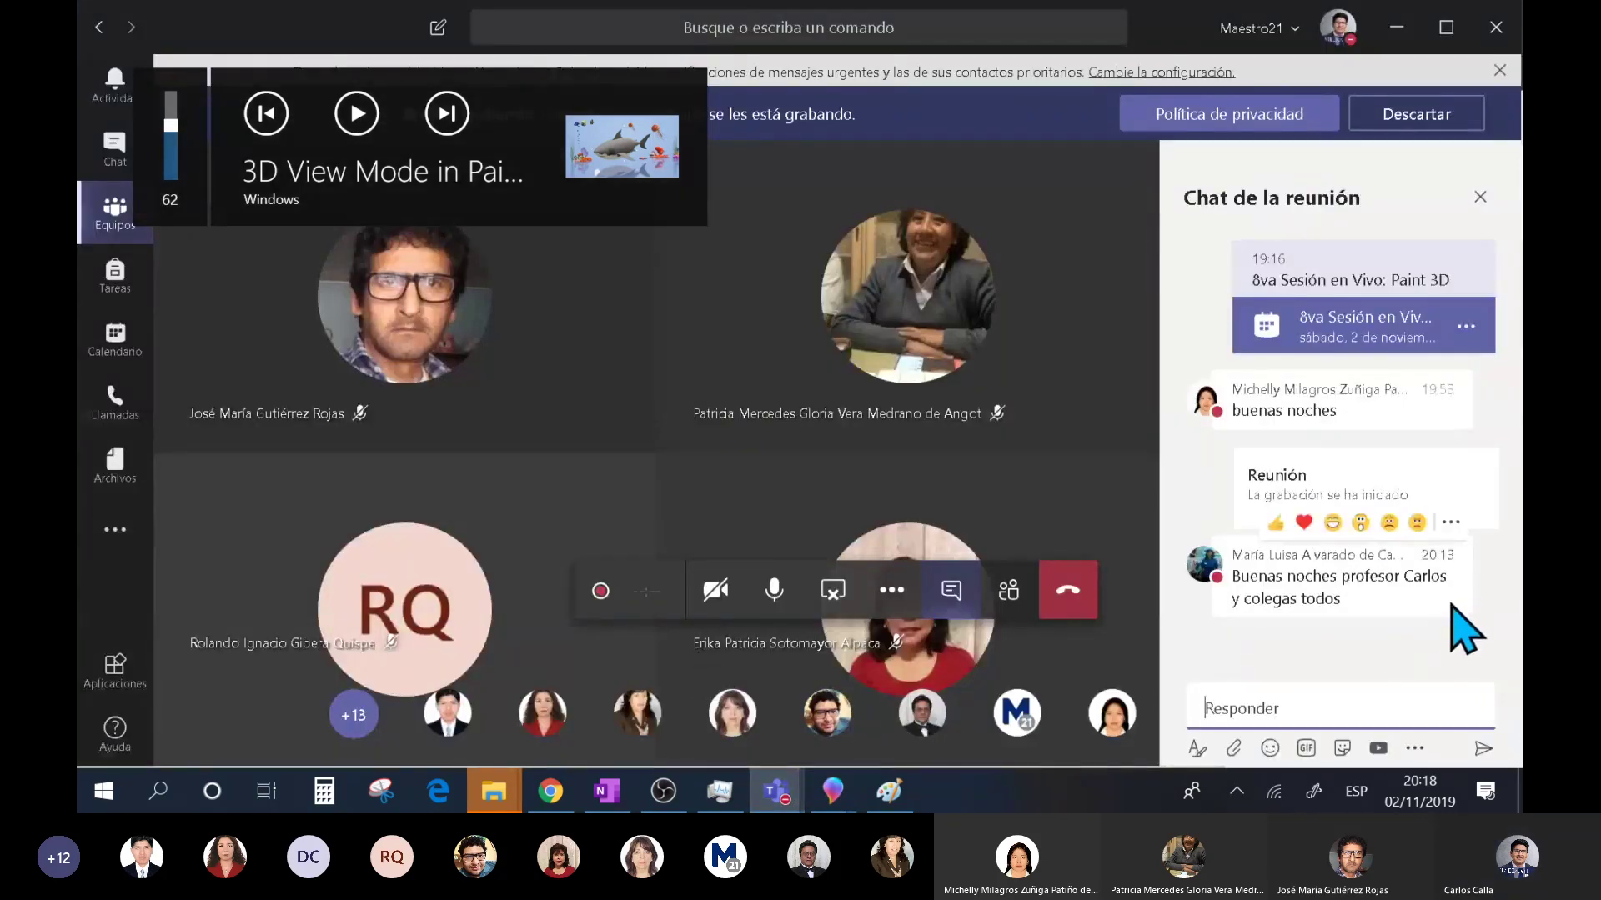
click(1008, 590)
scroll(1251, 482, down, 15)
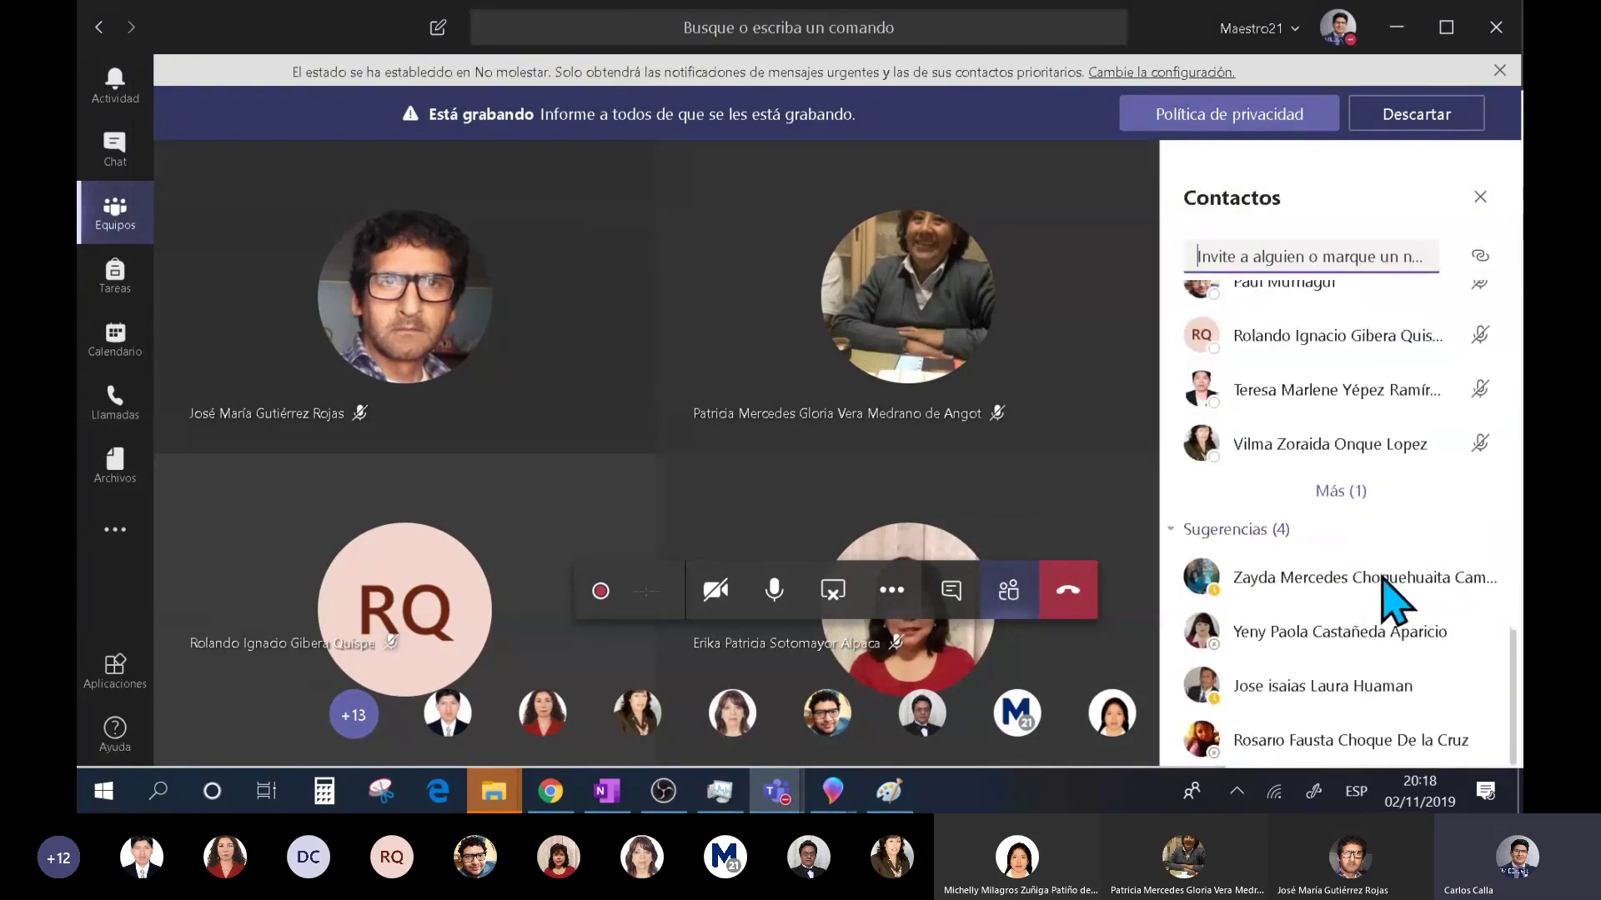
scroll(1388, 600, up, 4)
scroll(1385, 583, up, 4)
key(alt+Tab)
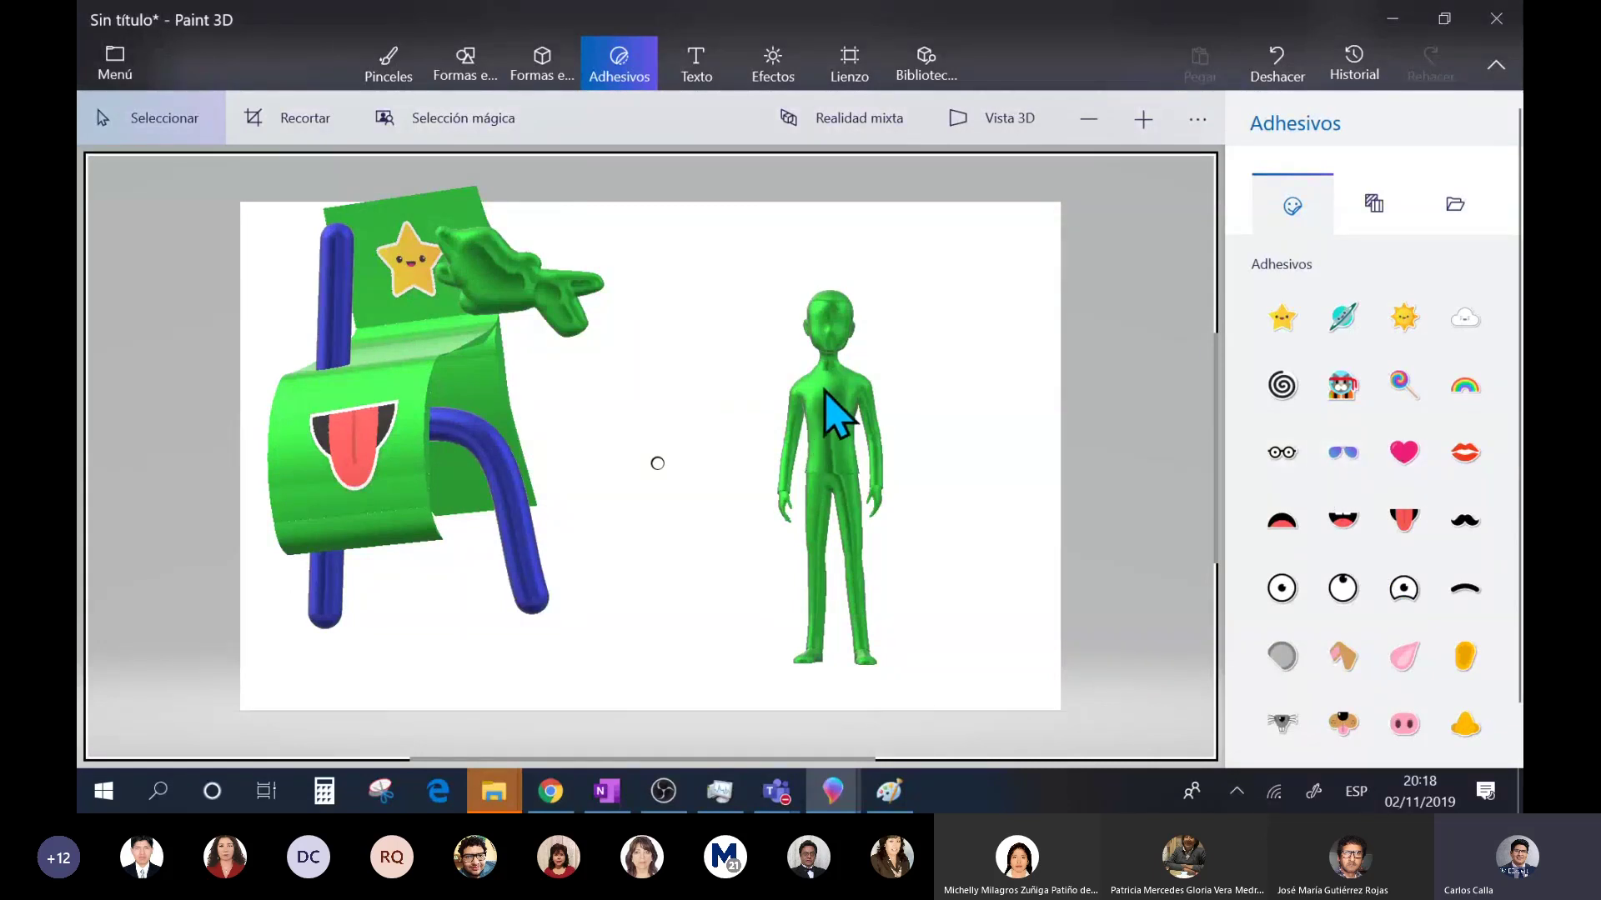
- Place the Gafas de sol sticker on the face of the man model
scroll(834, 401, up, 5)
drag(868, 342, 867, 377)
scroll(972, 372, up, 2)
click(958, 361)
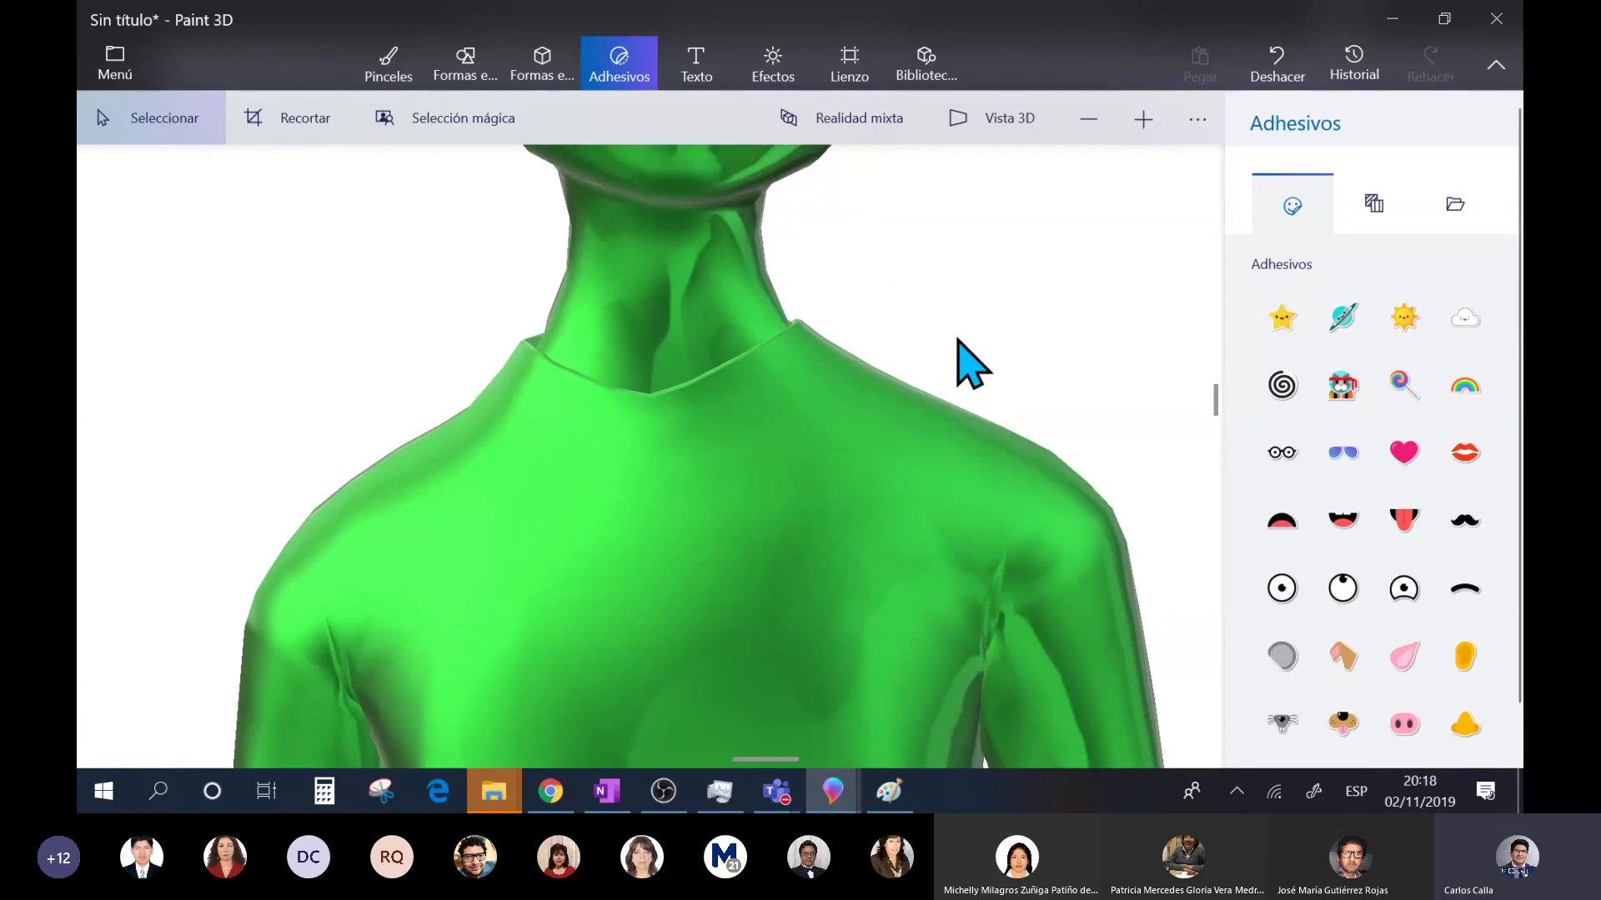
scroll(959, 360, up, 2)
scroll(959, 360, down, 5)
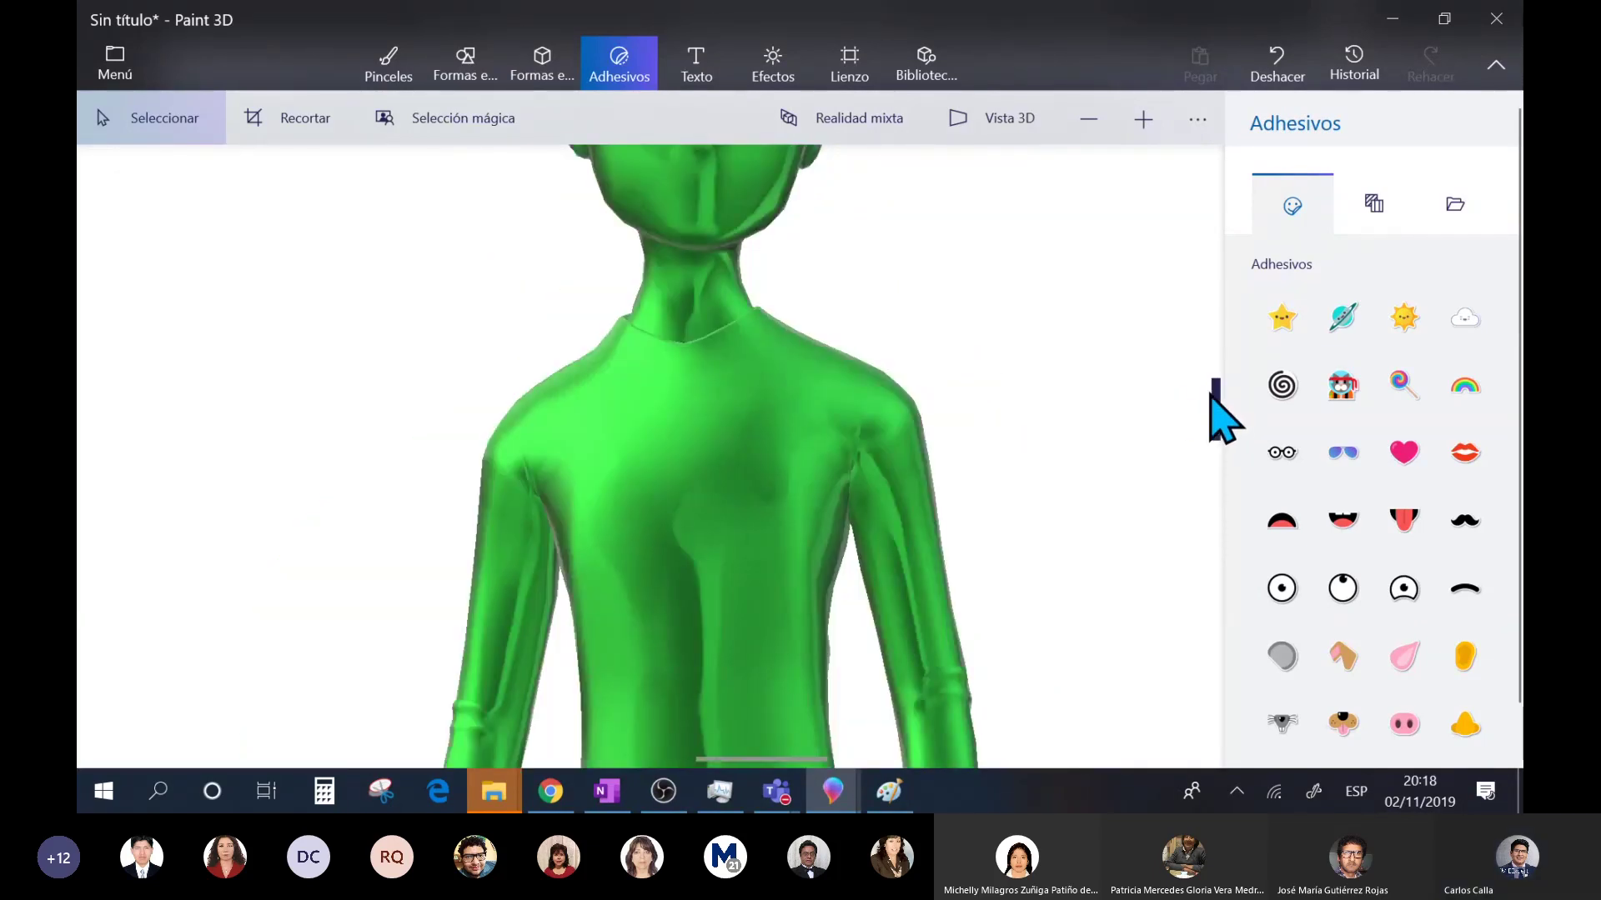
scroll(1213, 399, up, 5)
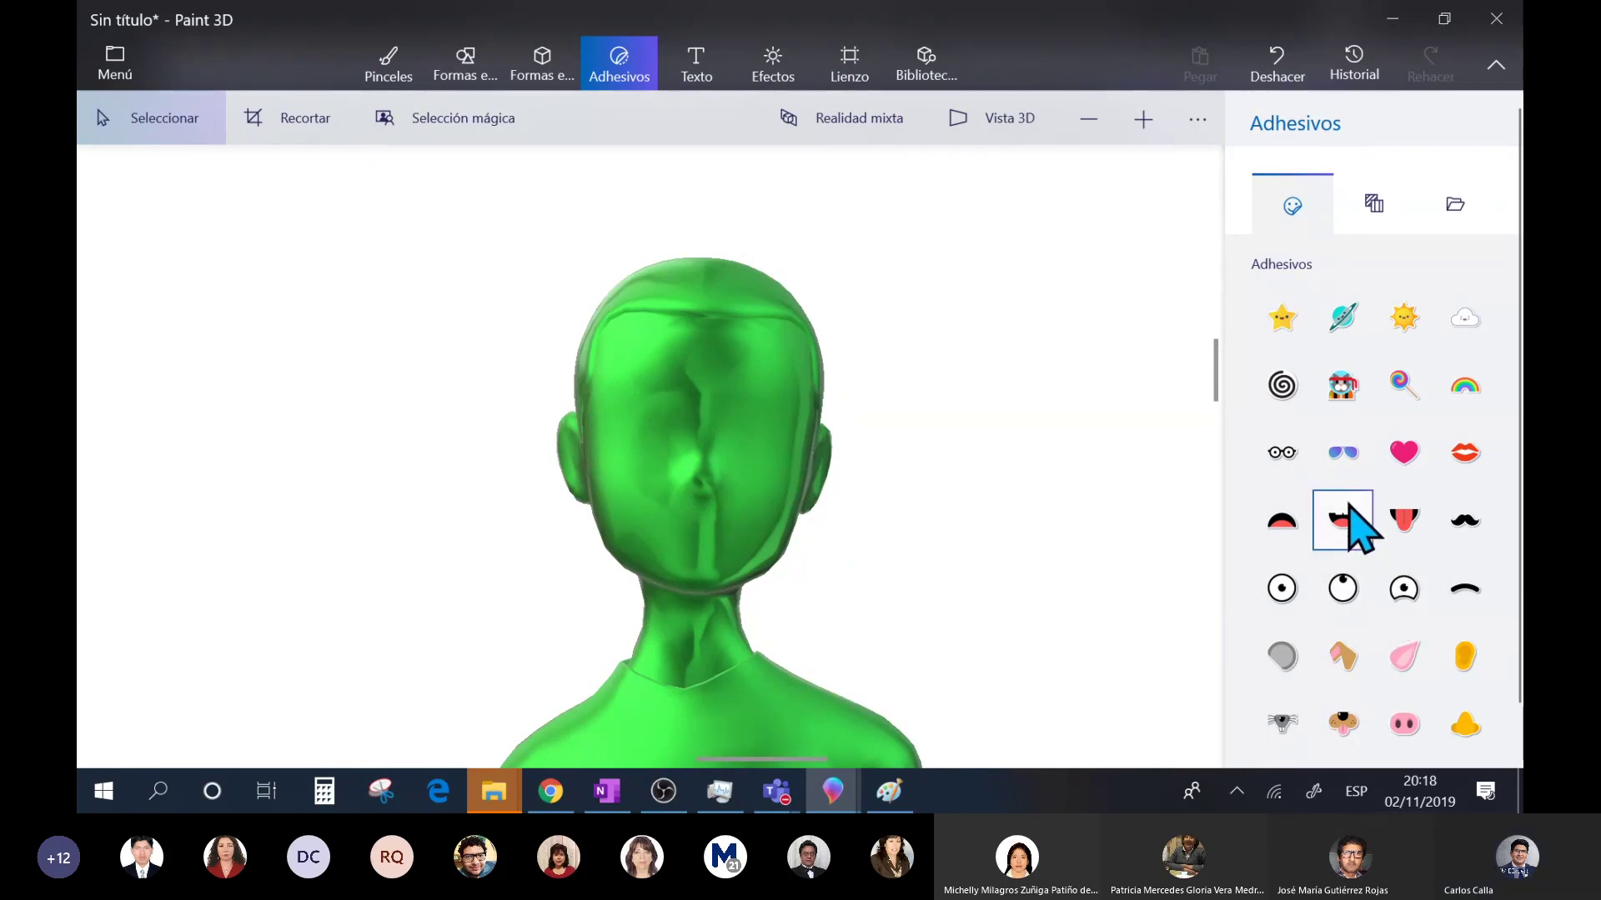
click(1341, 467)
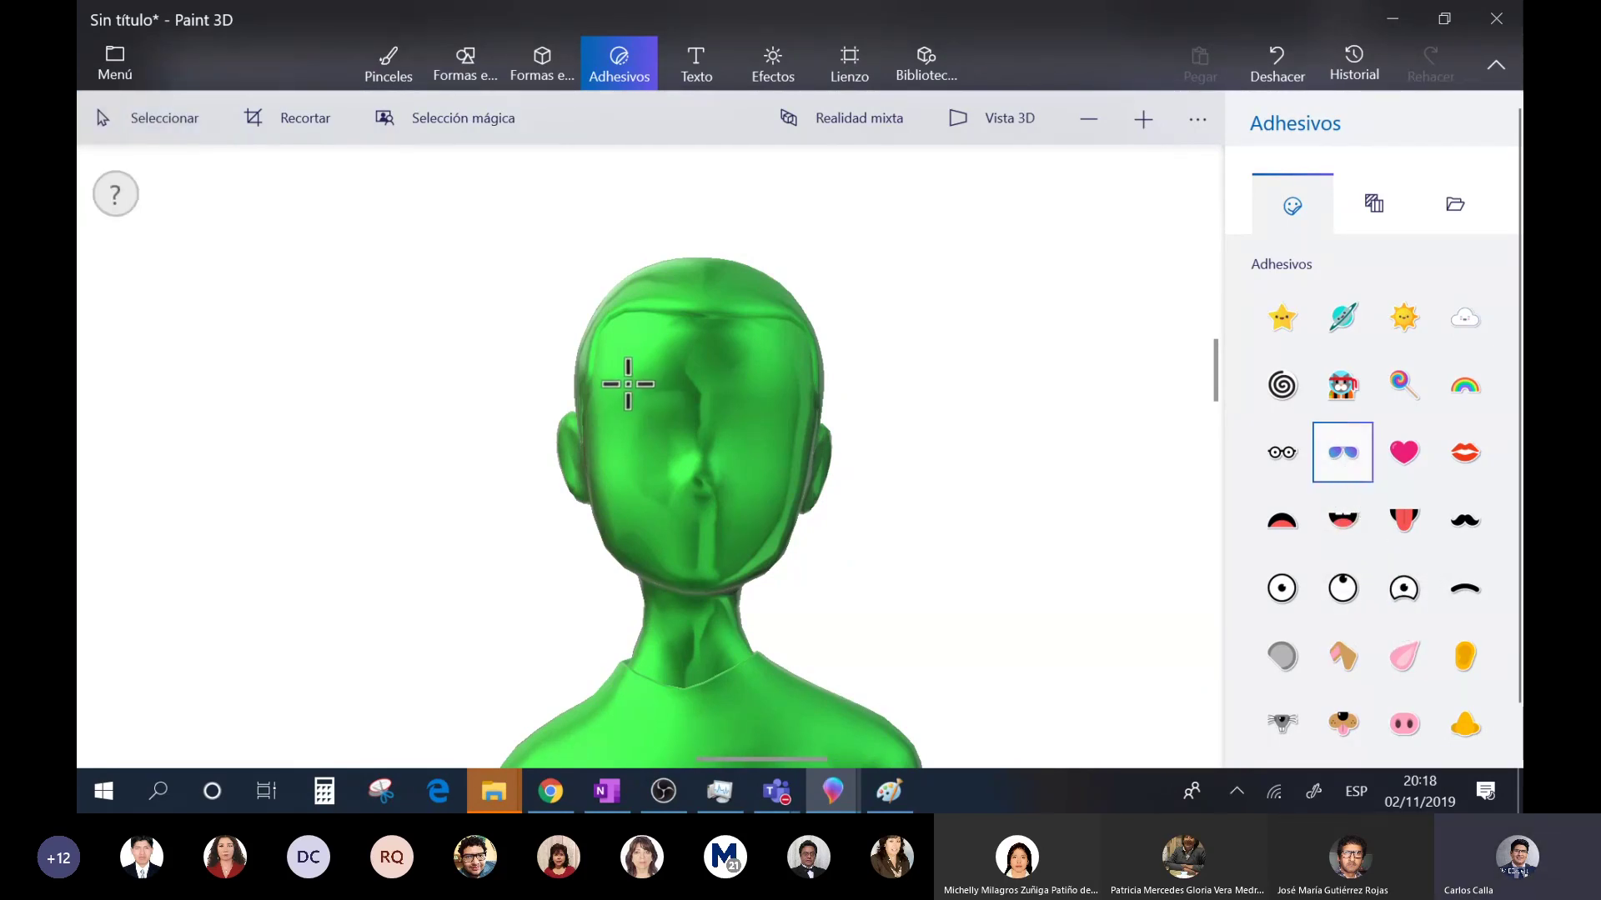
drag(617, 354, 803, 539)
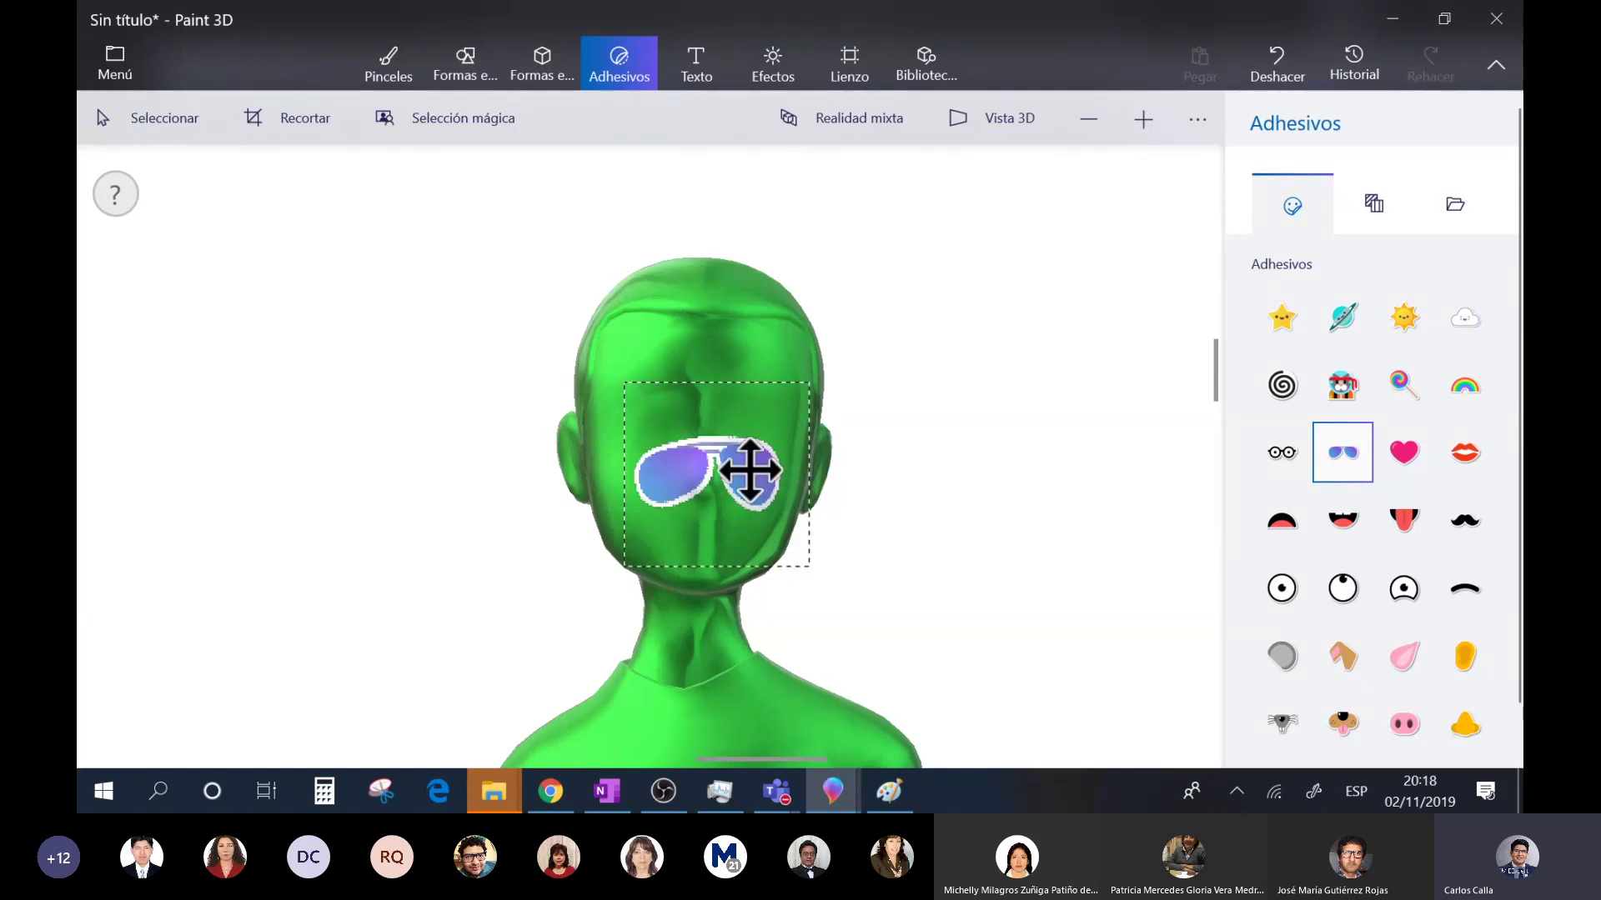
- Move the sunglasses sticker up over the man's eyes, enlarge it to span the face, and apply it
drag(741, 428, 710, 393)
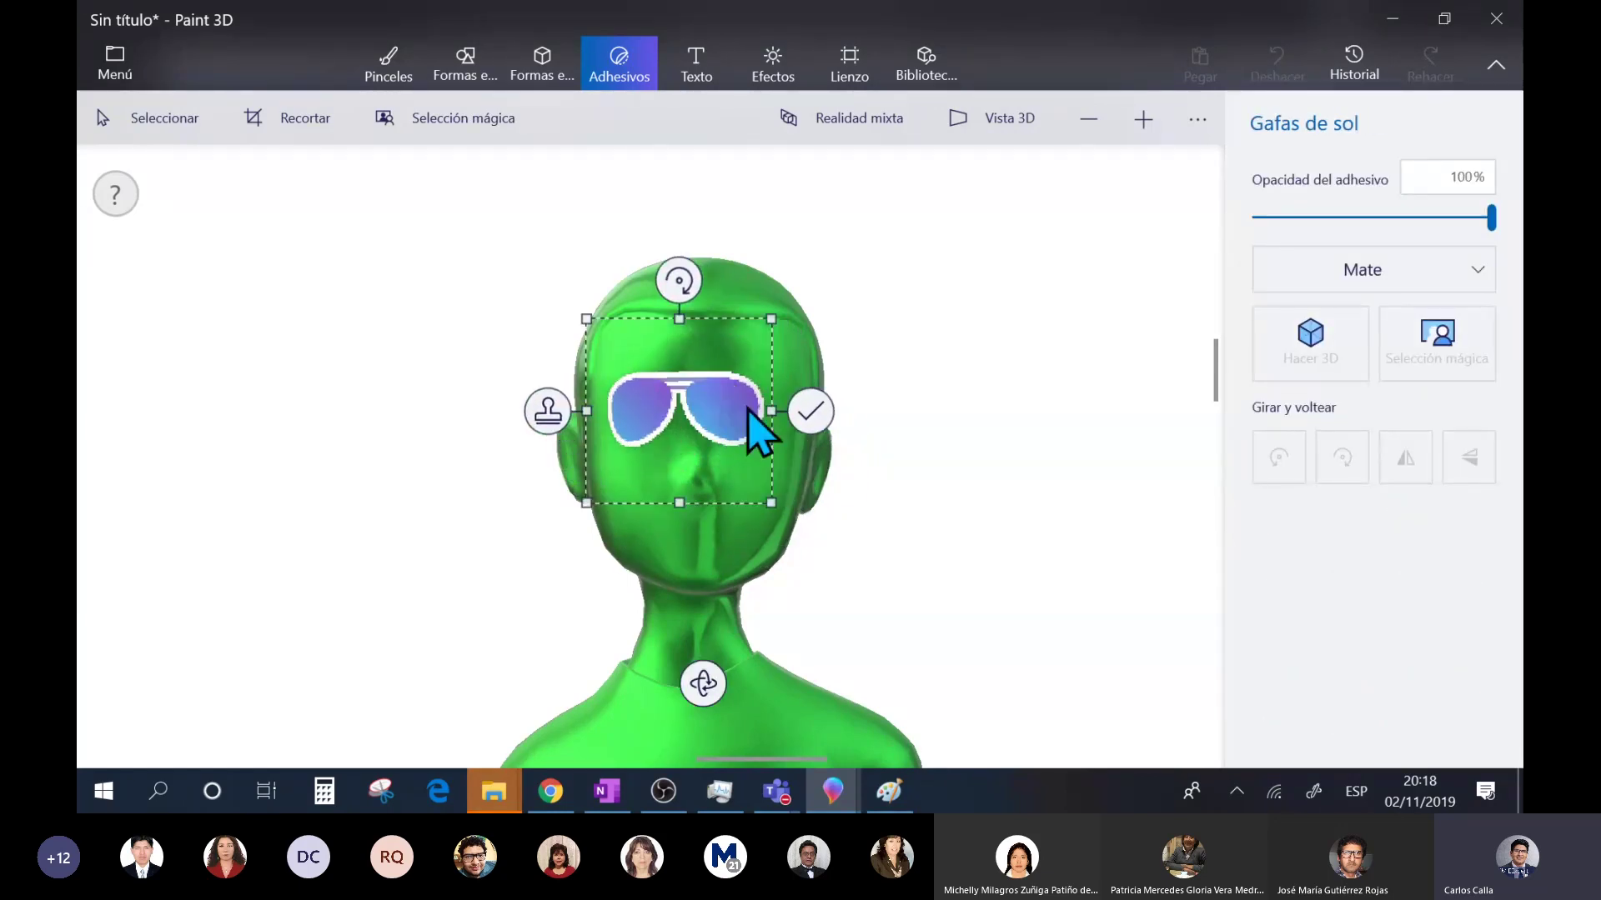
drag(774, 503, 809, 540)
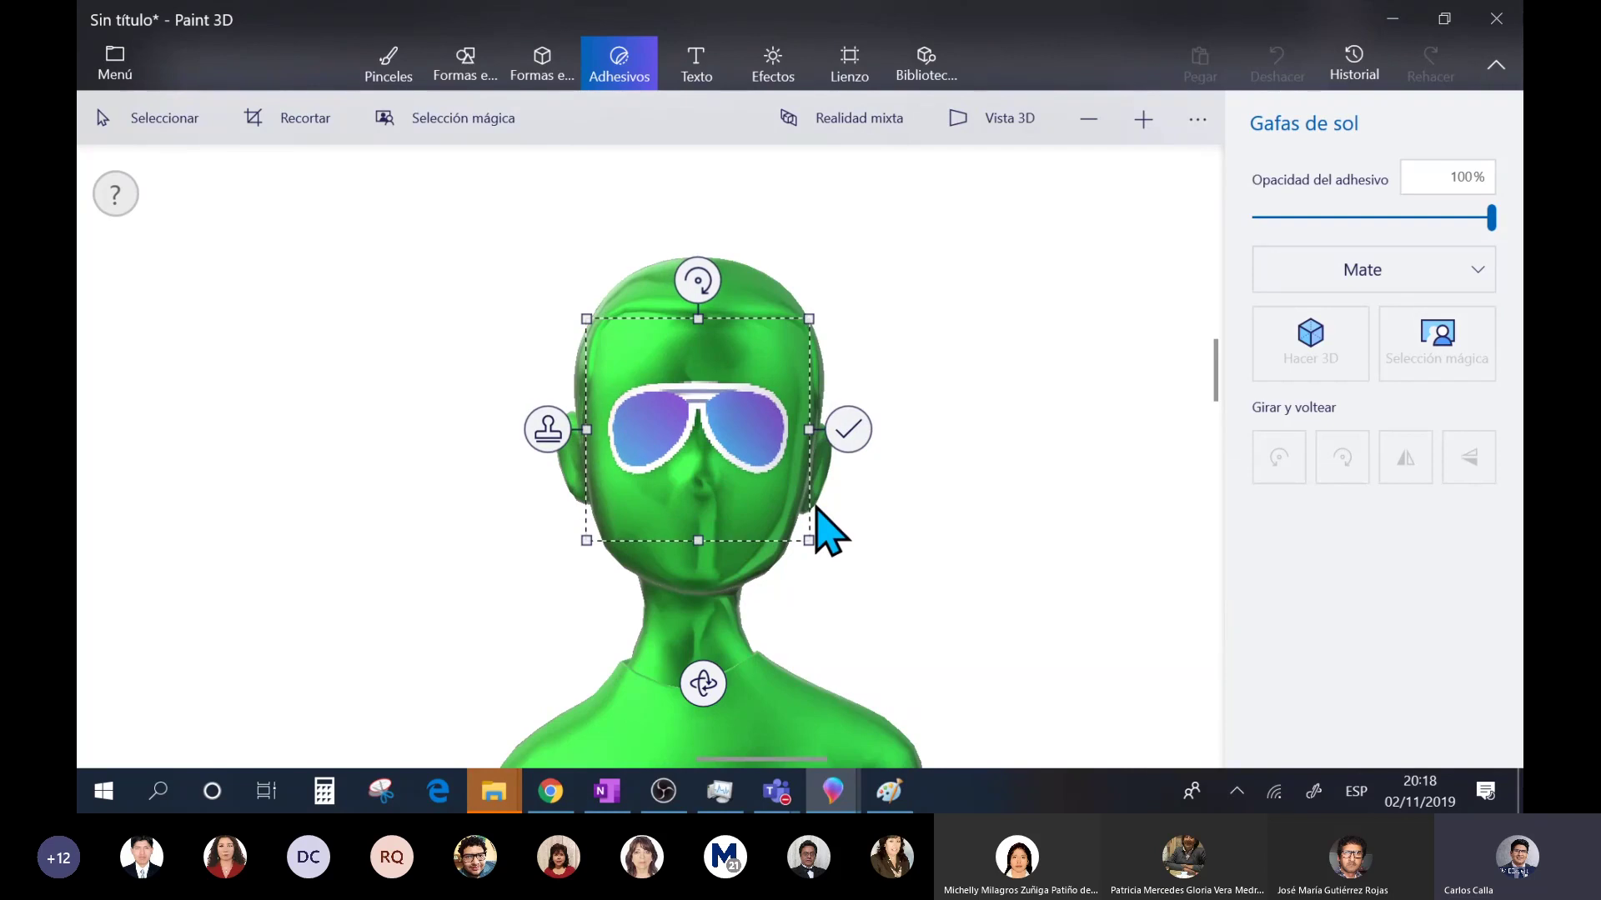
drag(762, 440, 755, 433)
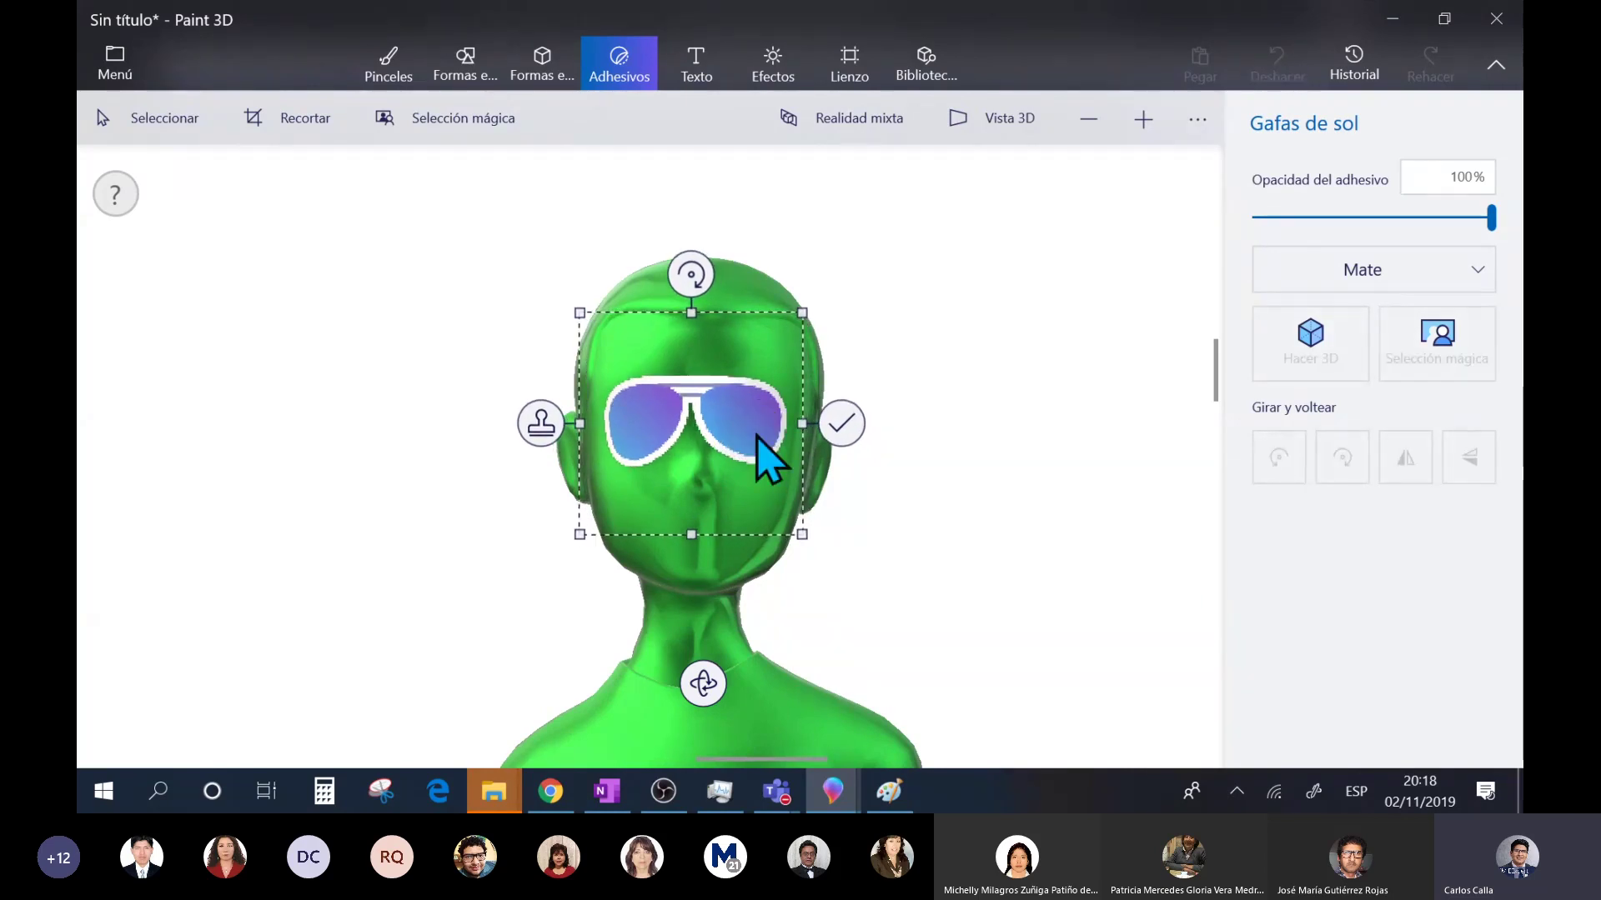
click(847, 501)
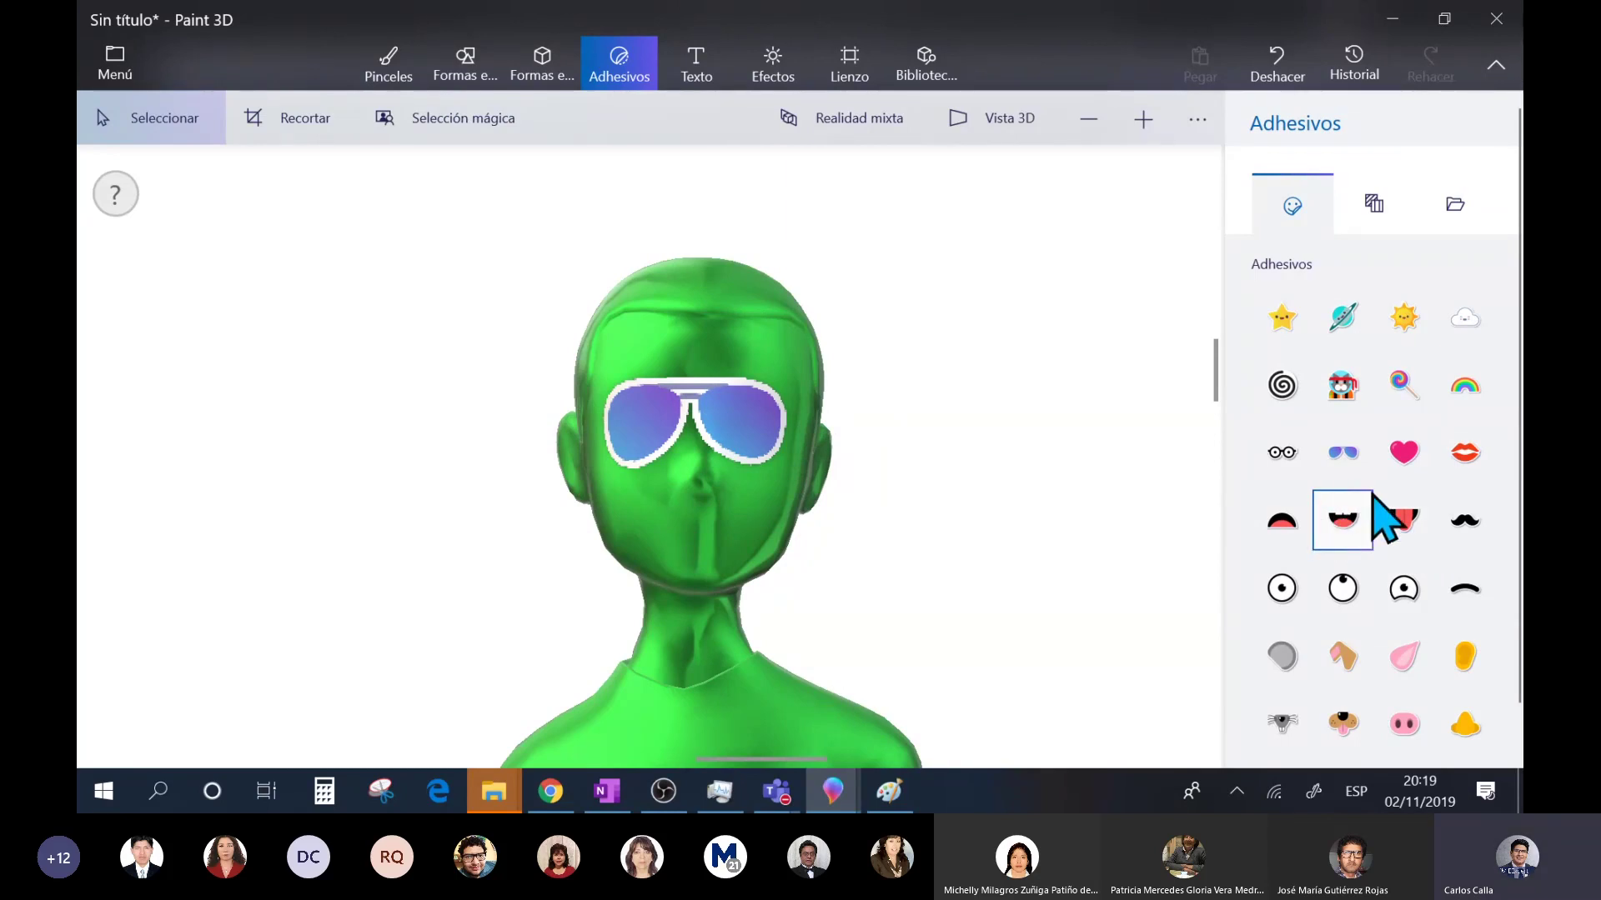
- Place the Beso lips sticker over the man's mouth below the sunglasses and apply it
click(1465, 452)
mouse_move(647, 523)
mouse_down()
mouse_move(747, 564)
mouse_move(705, 534)
mouse_up()
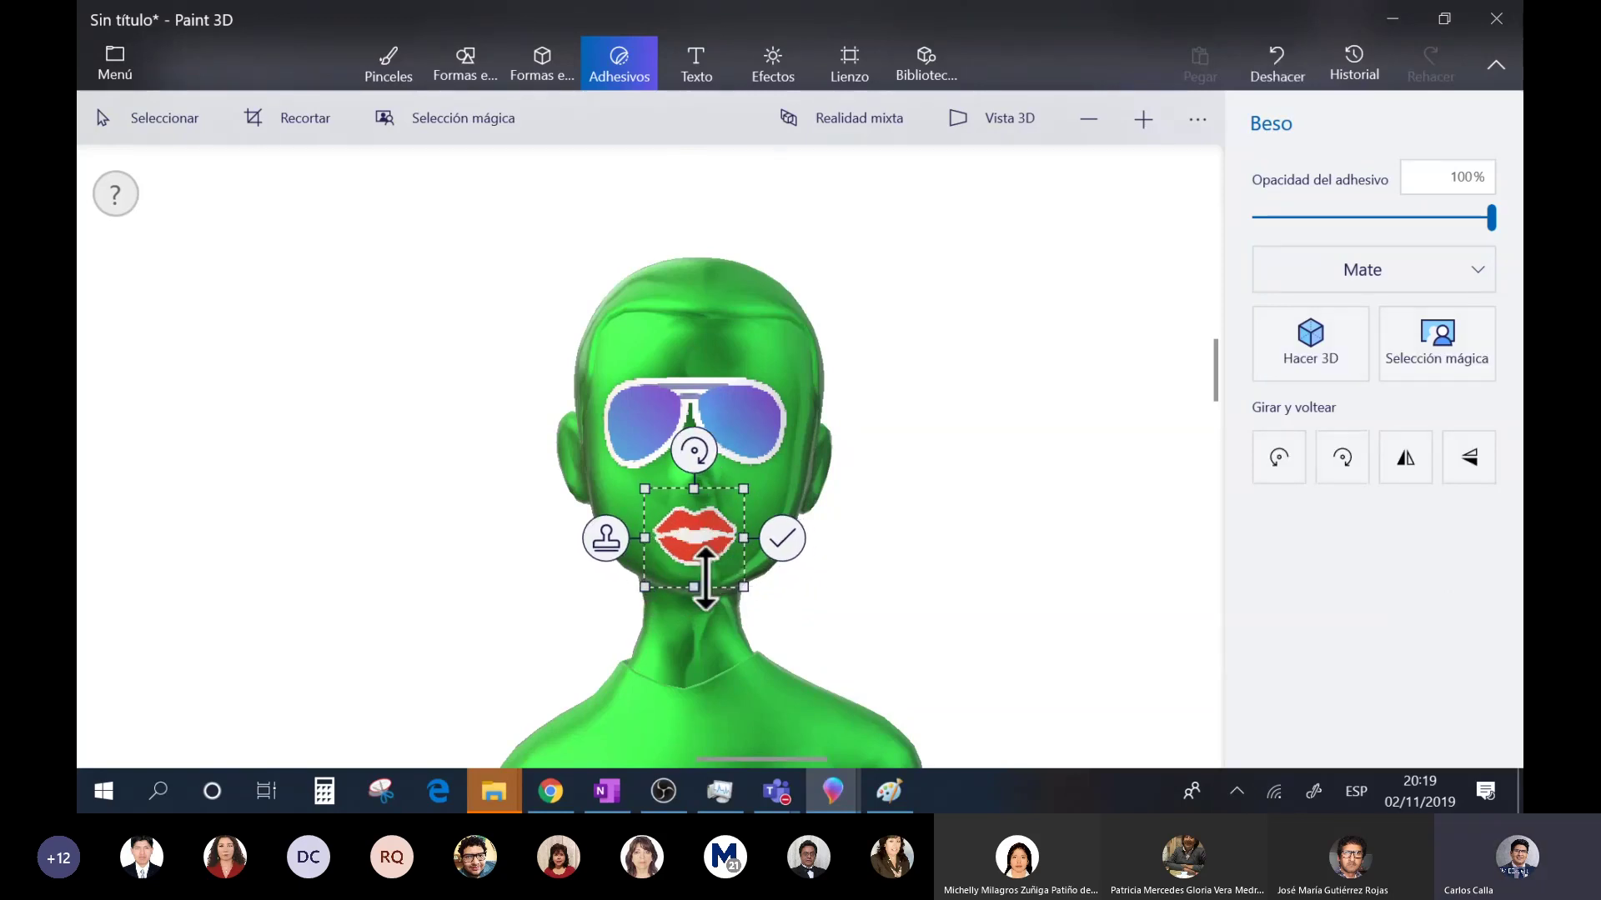
click(784, 542)
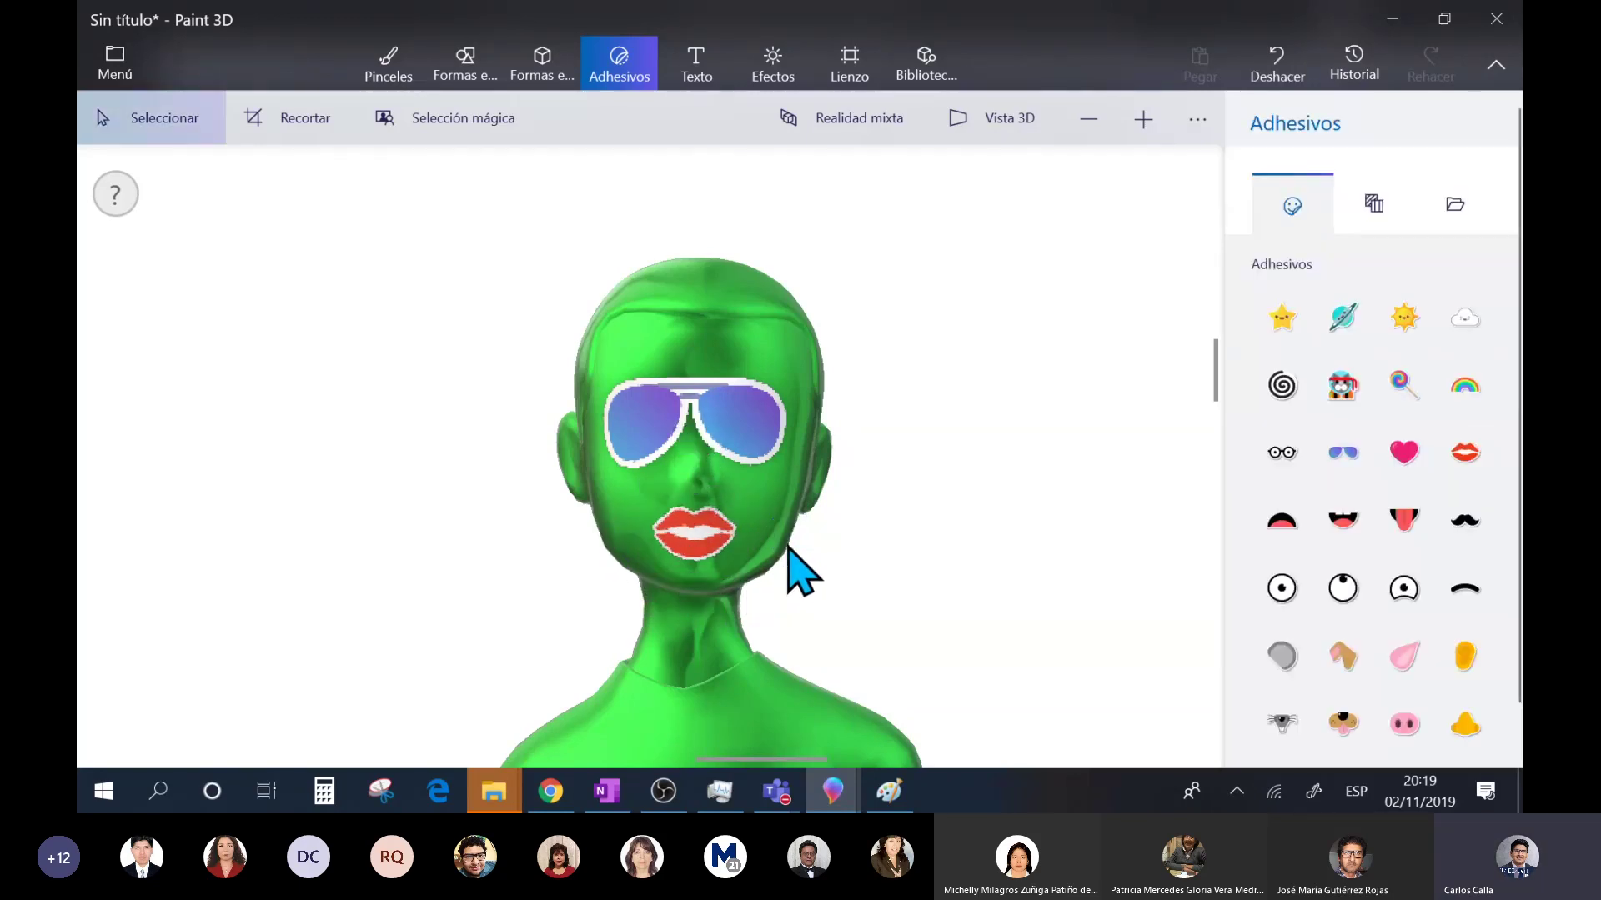
- Move the man model up on the canvas and turn its body partly sideways
click(946, 555)
scroll(955, 555, down, 5)
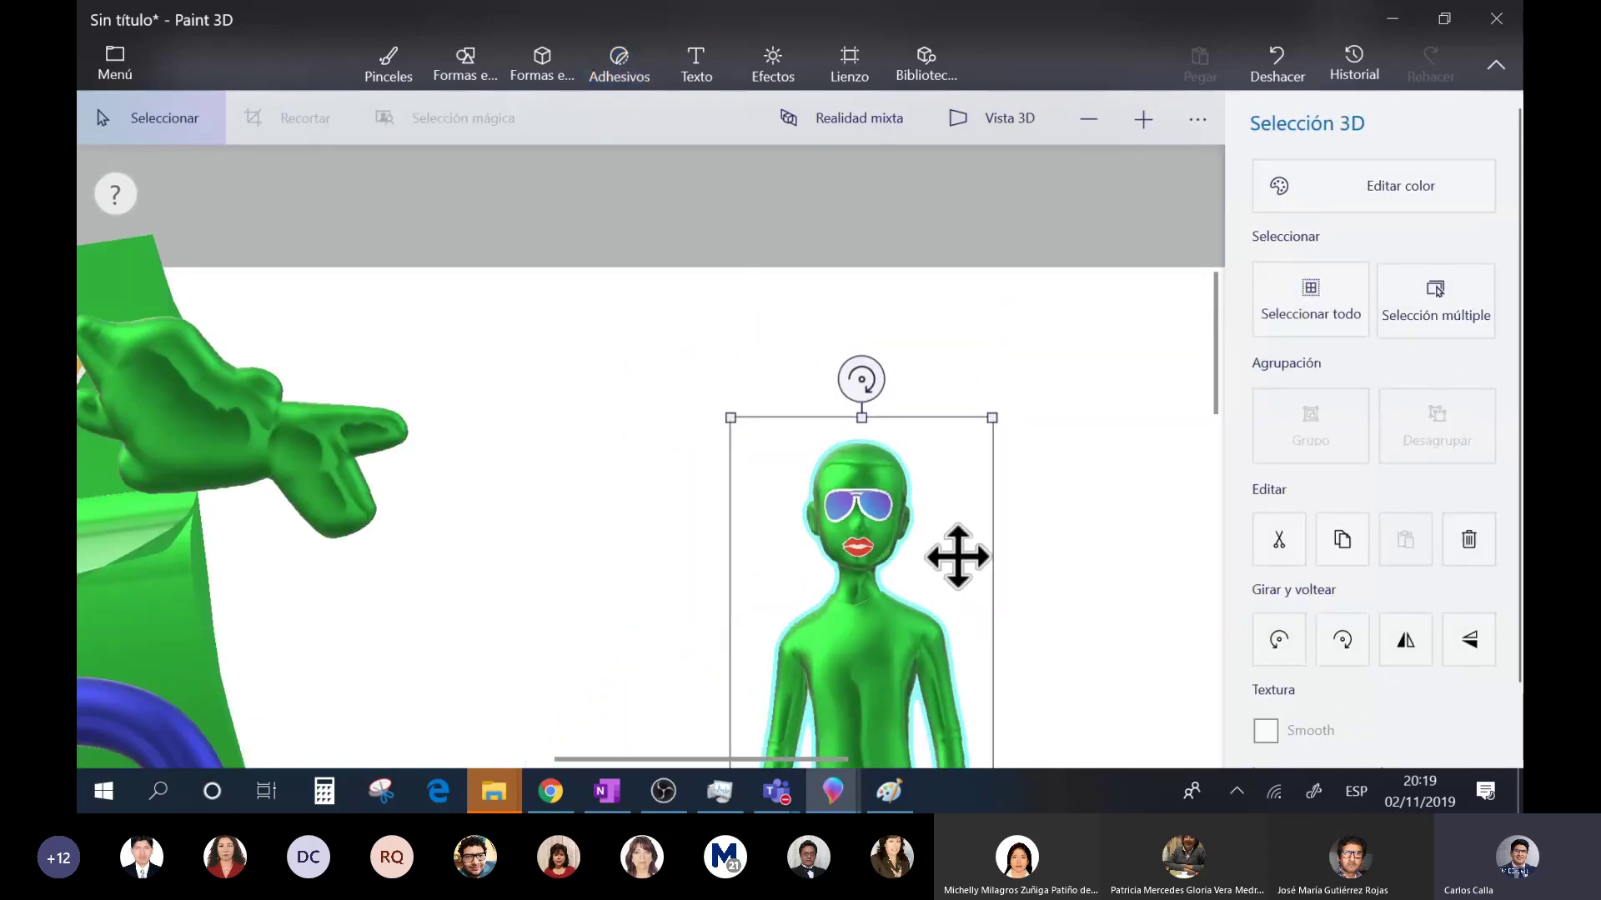
drag(958, 556, 902, 448)
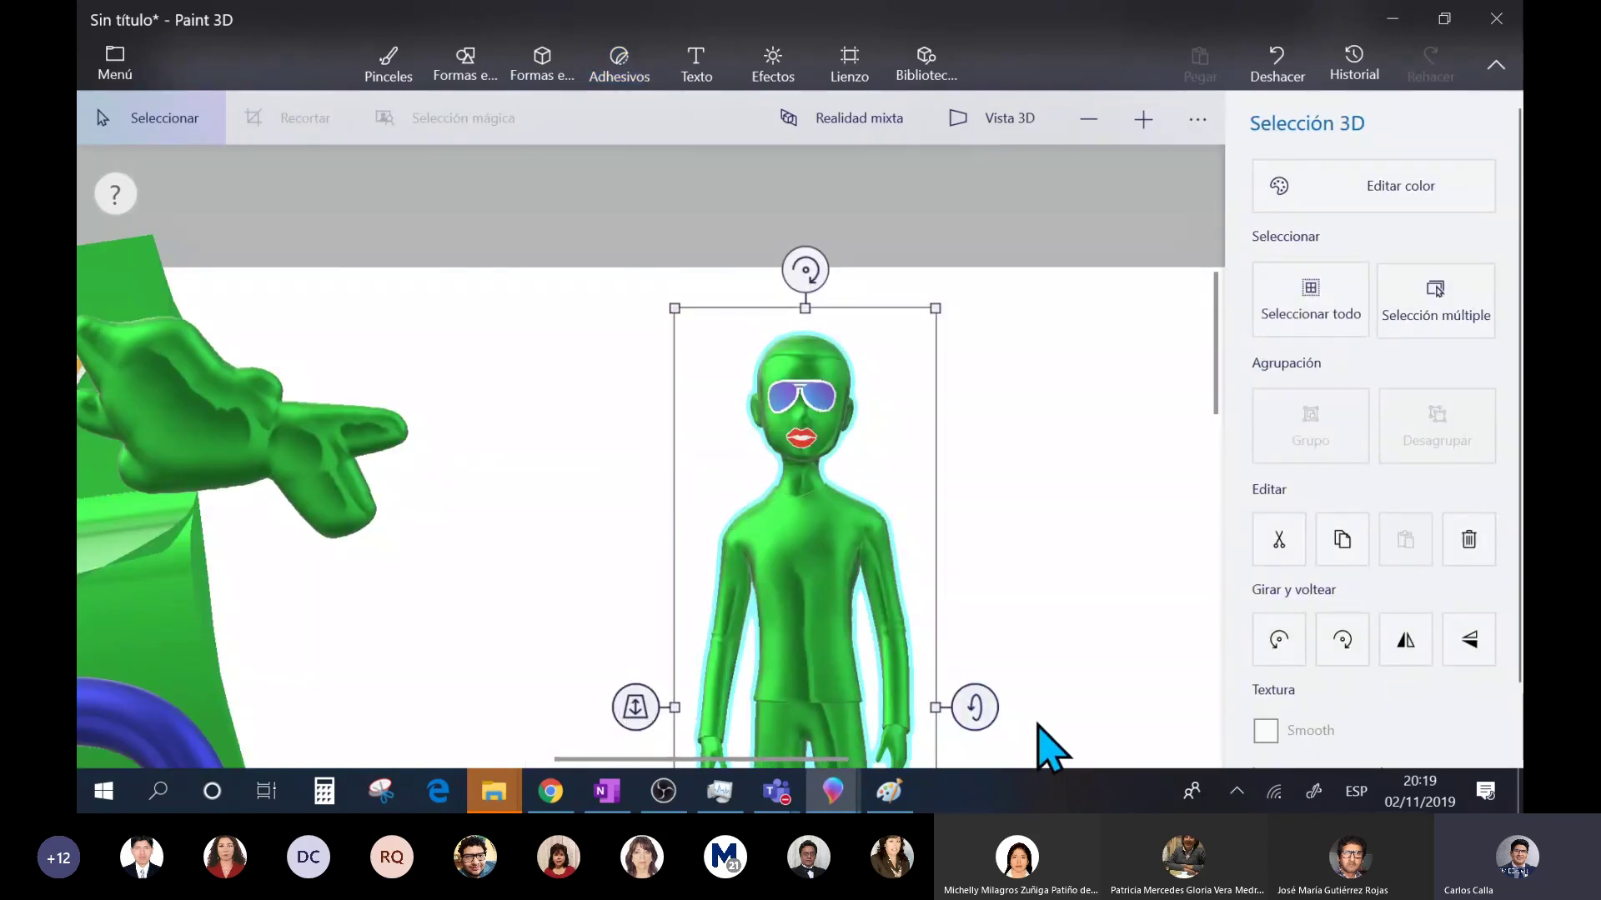
scroll(1022, 734, down, 5)
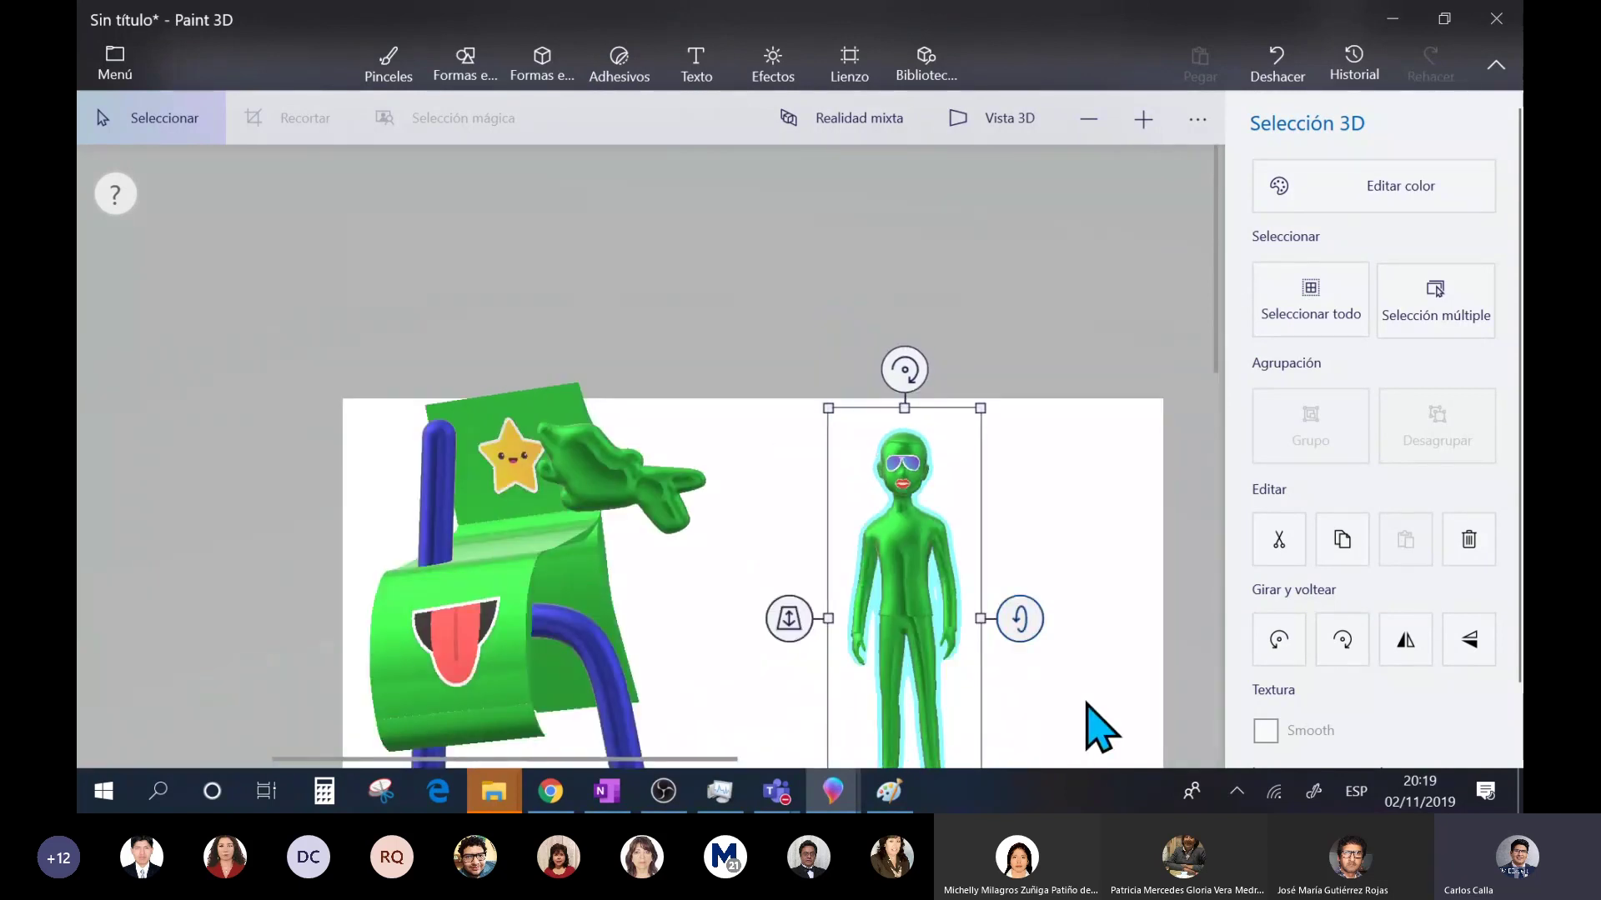
drag(735, 652, 751, 518)
scroll(750, 518, up, 5)
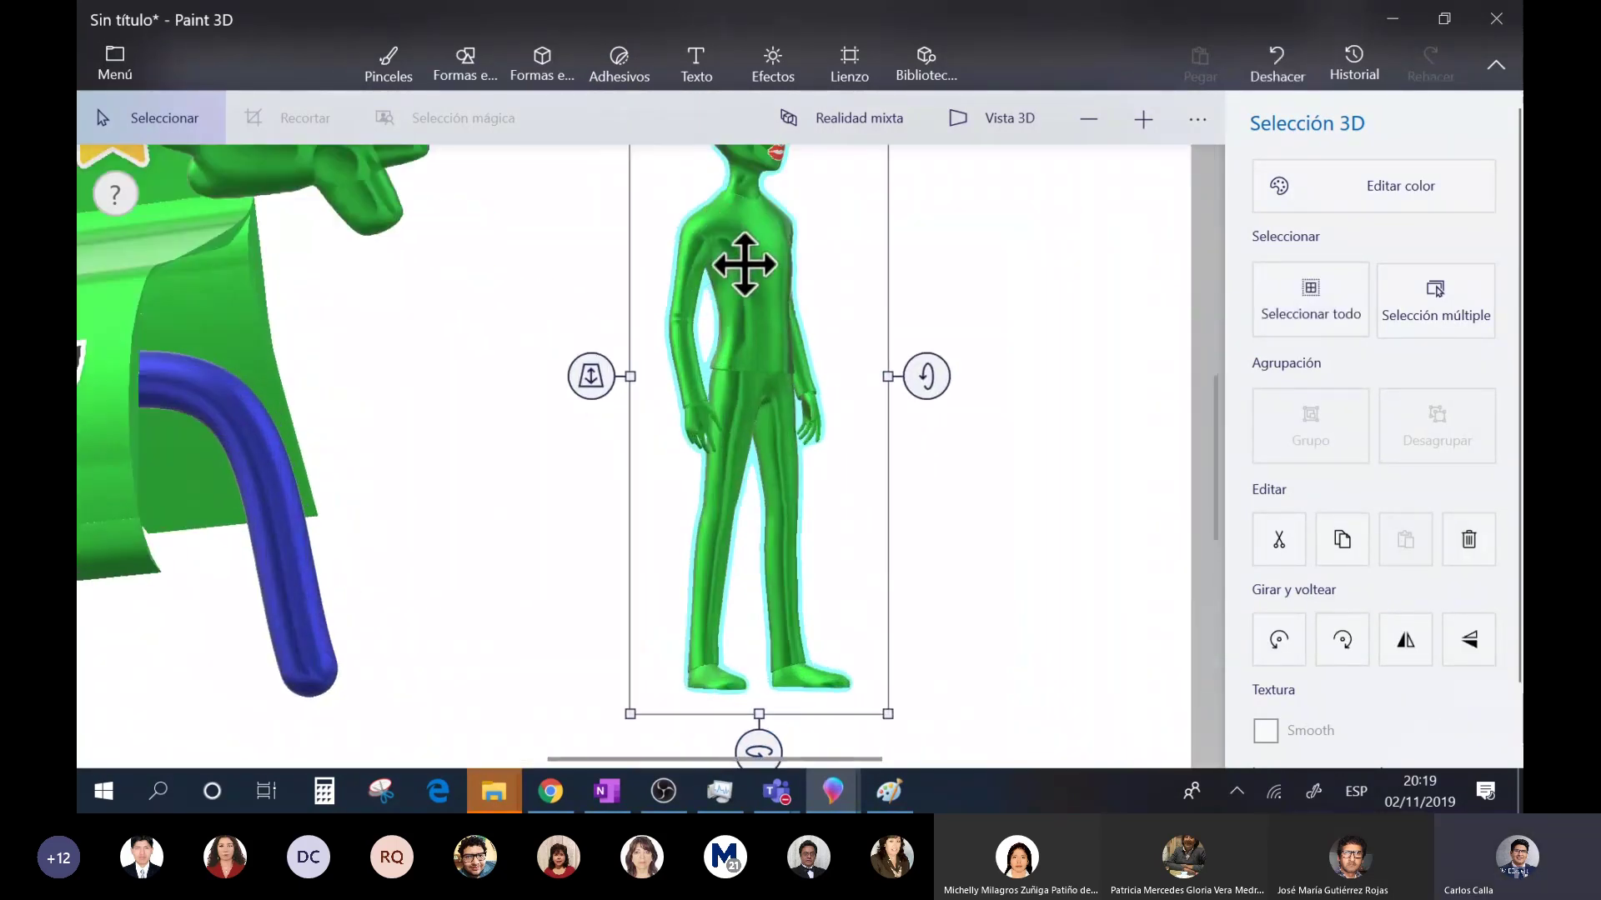
scroll(752, 282, down, 2)
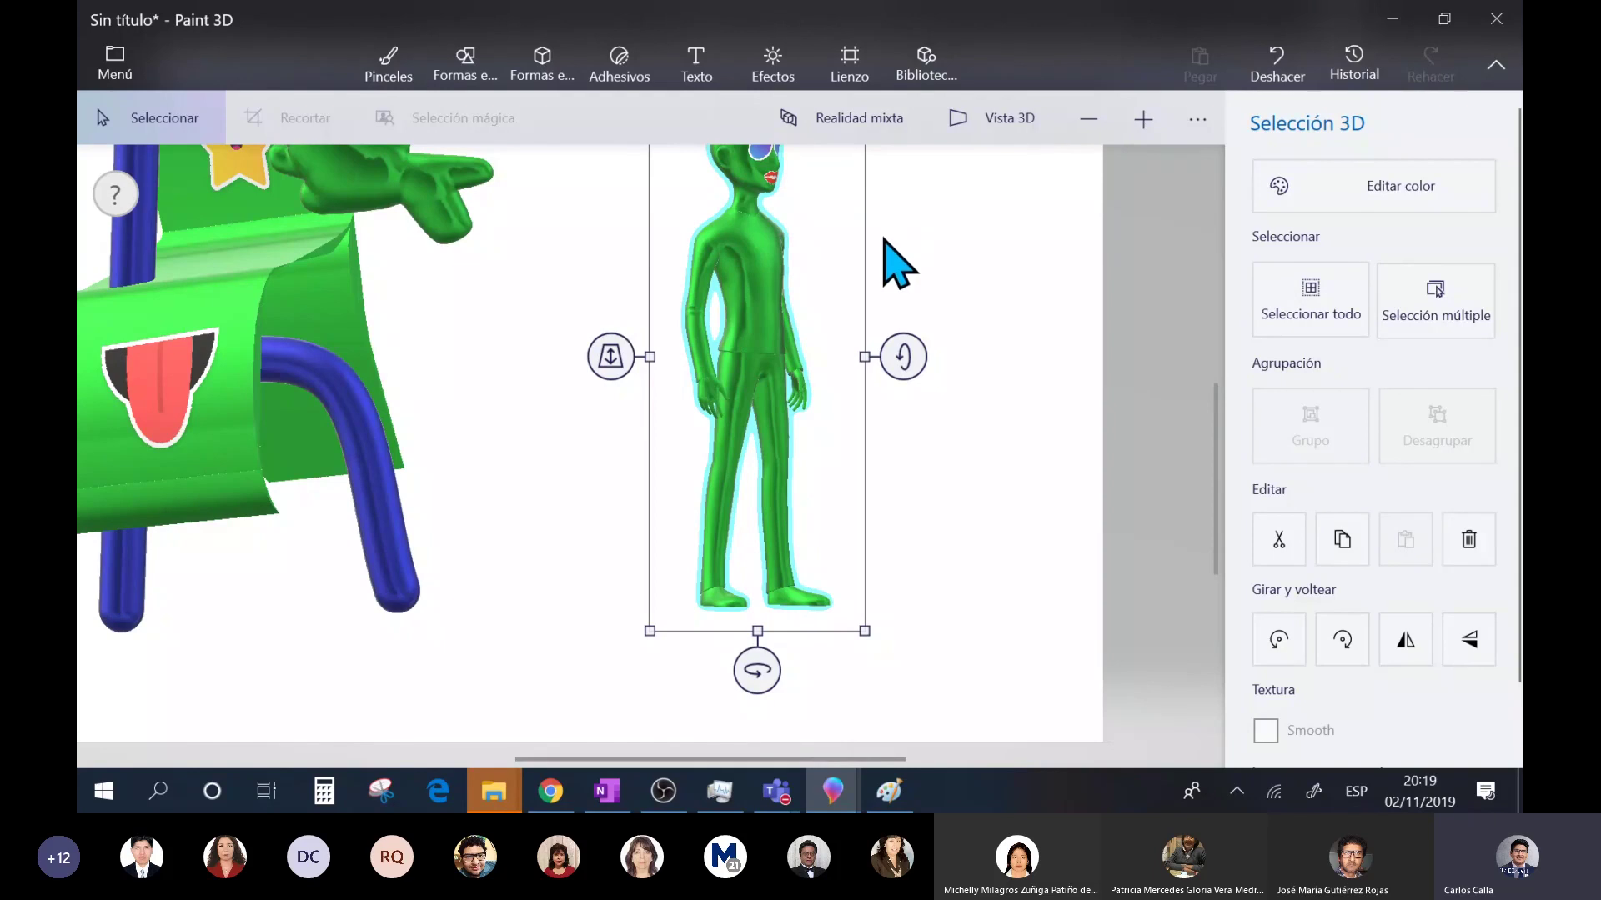
click(570, 68)
scroll(1396, 396, down, 2)
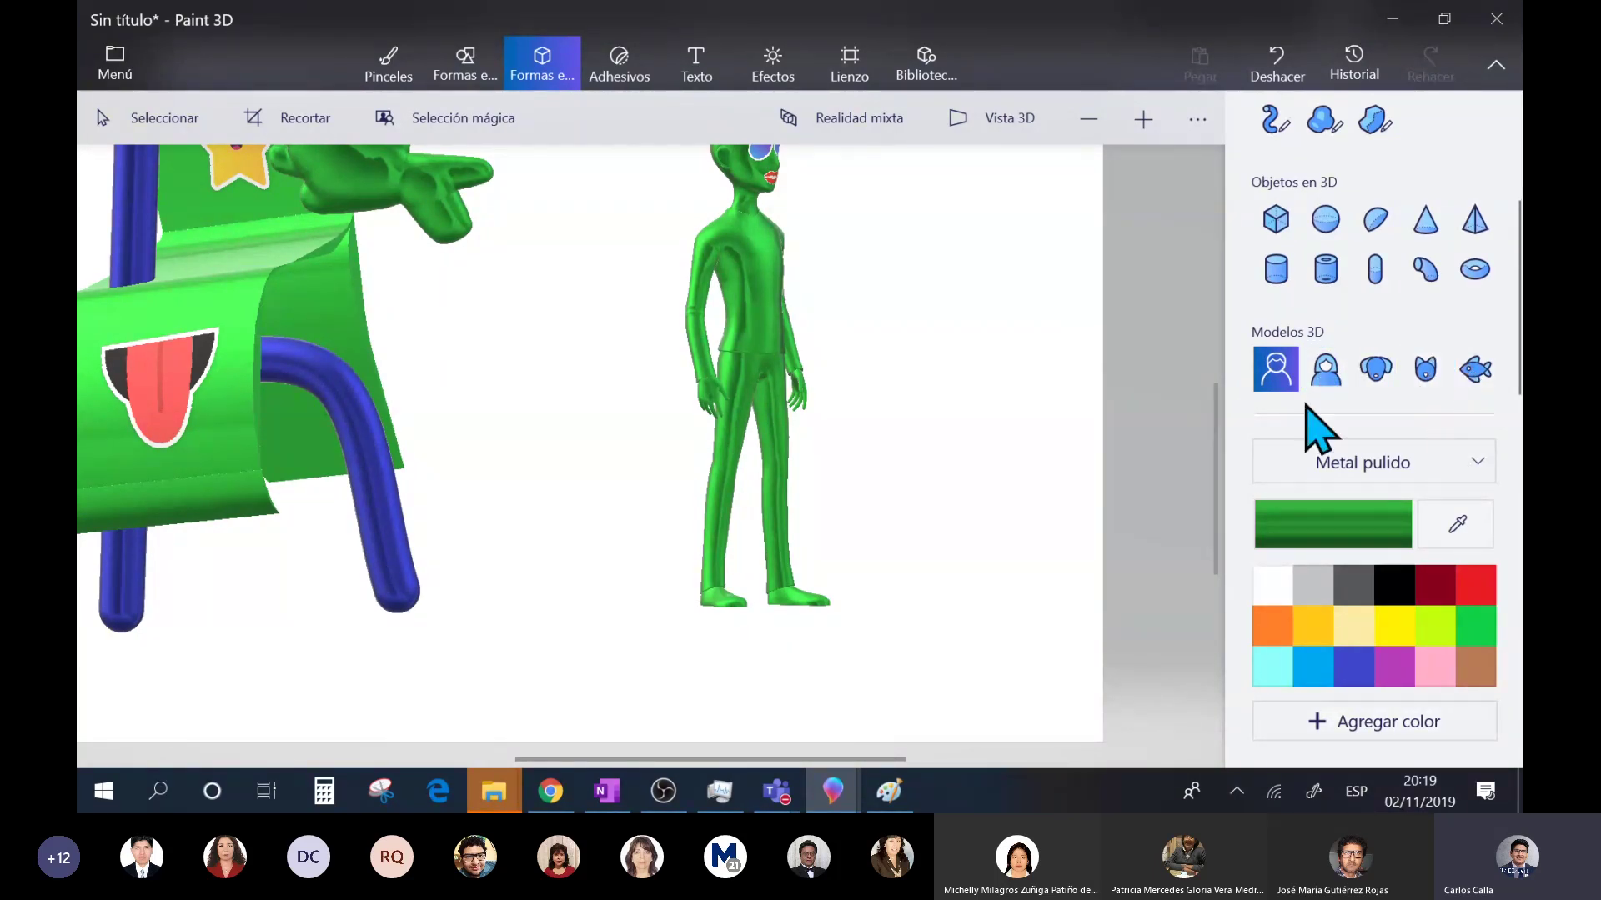
- Cover the man's torso and upper arms with the Mármol texture, turn him to the front, and apply it
click(636, 83)
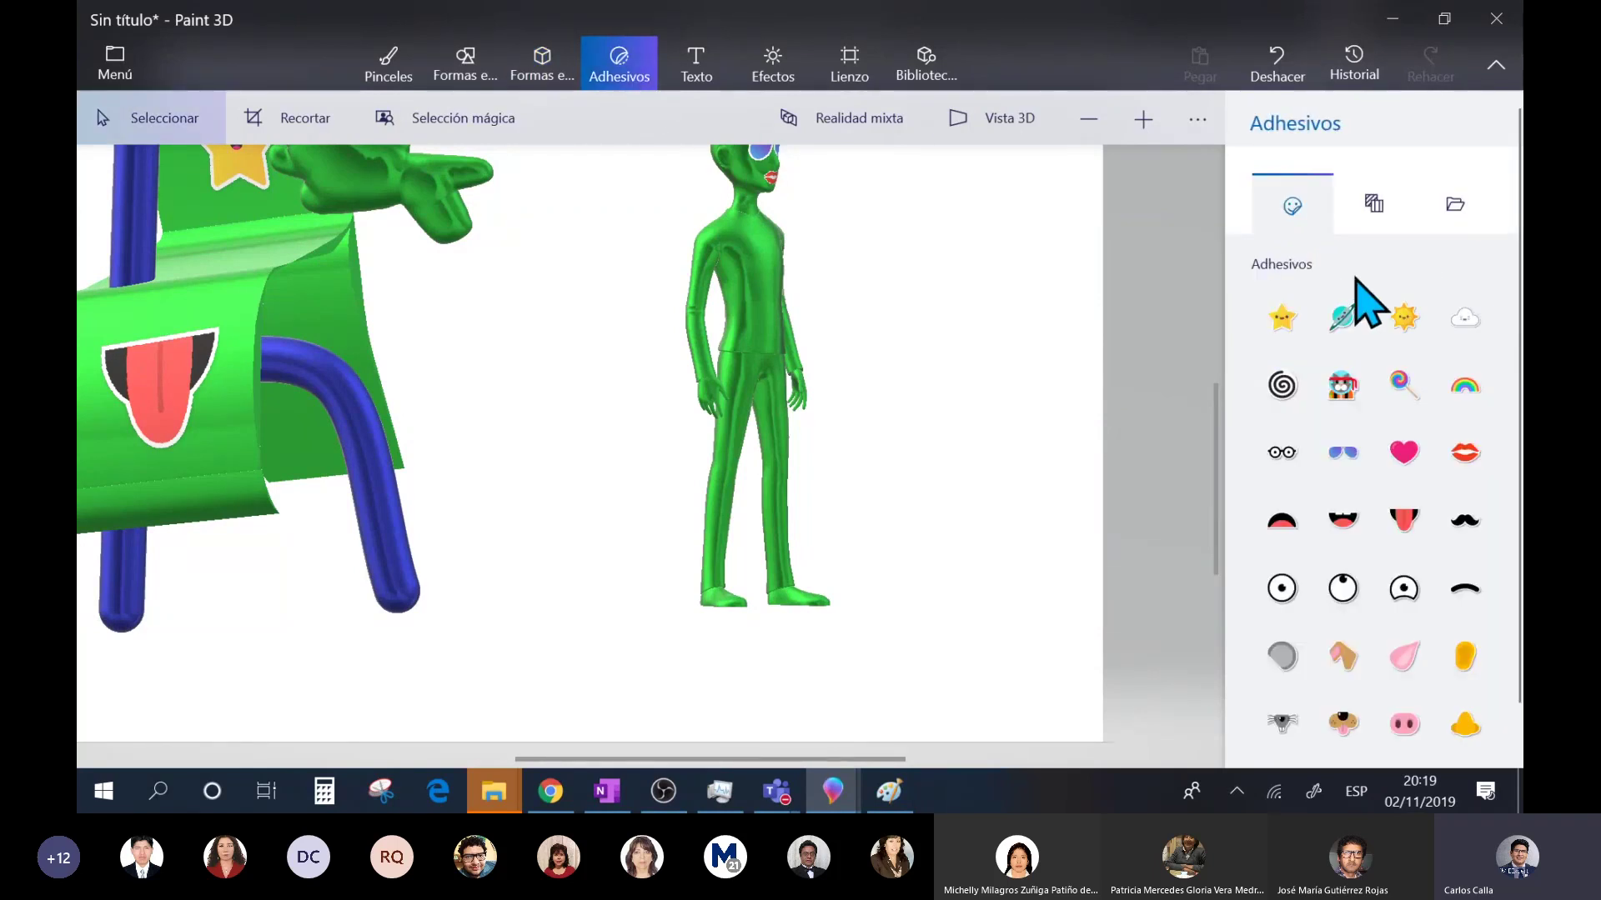
click(1384, 213)
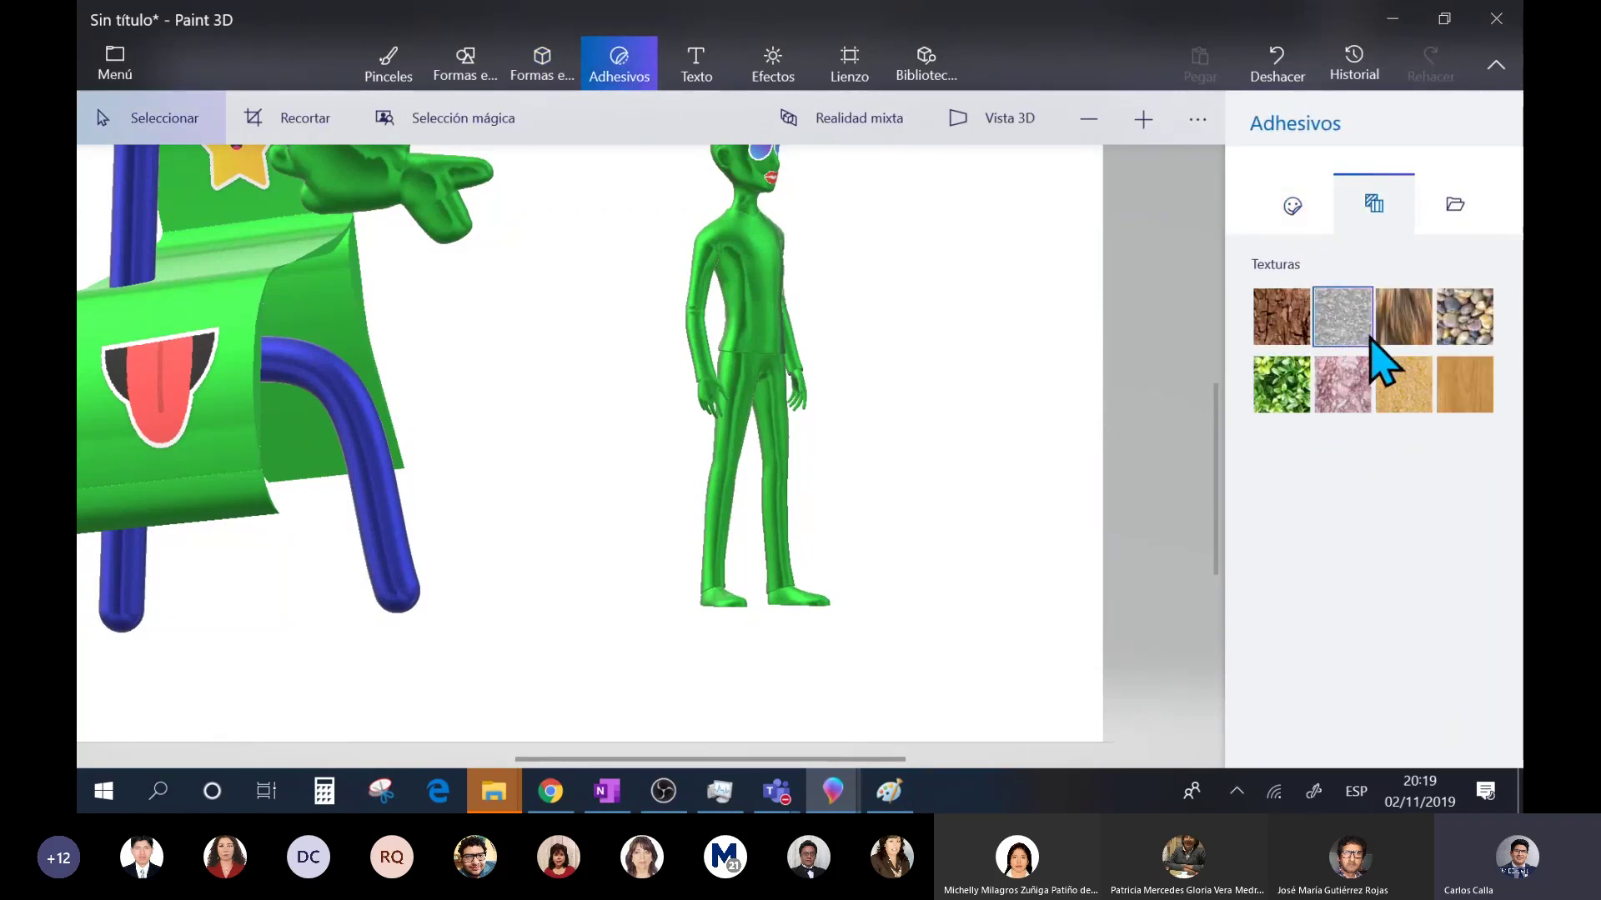
click(1280, 388)
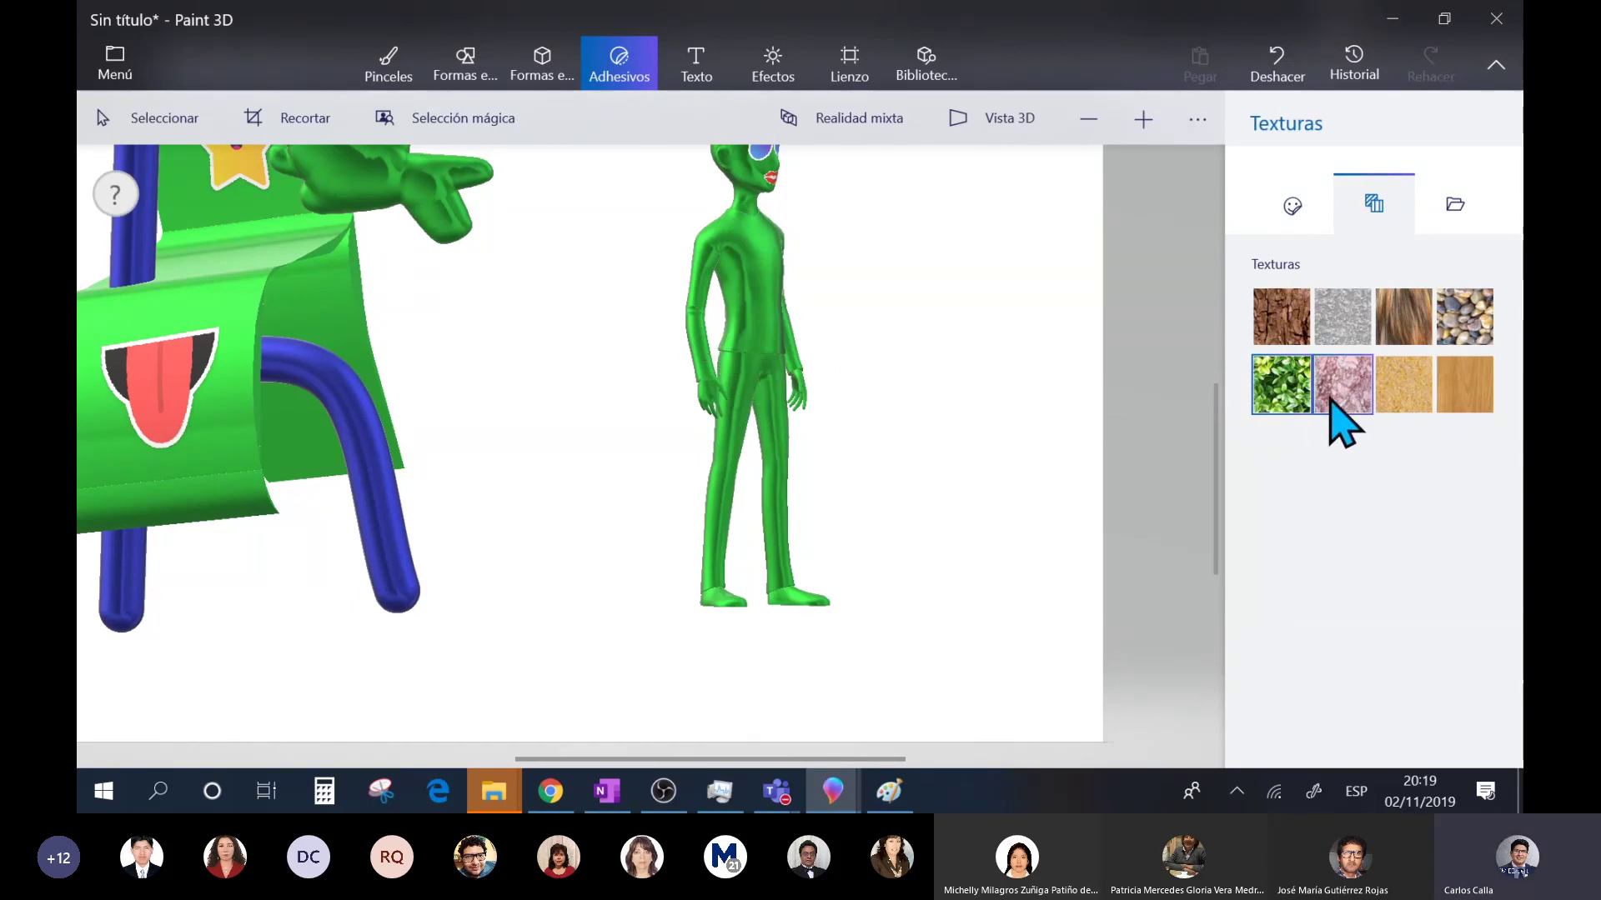
drag(766, 268, 842, 364)
drag(677, 213, 659, 248)
drag(758, 271, 760, 266)
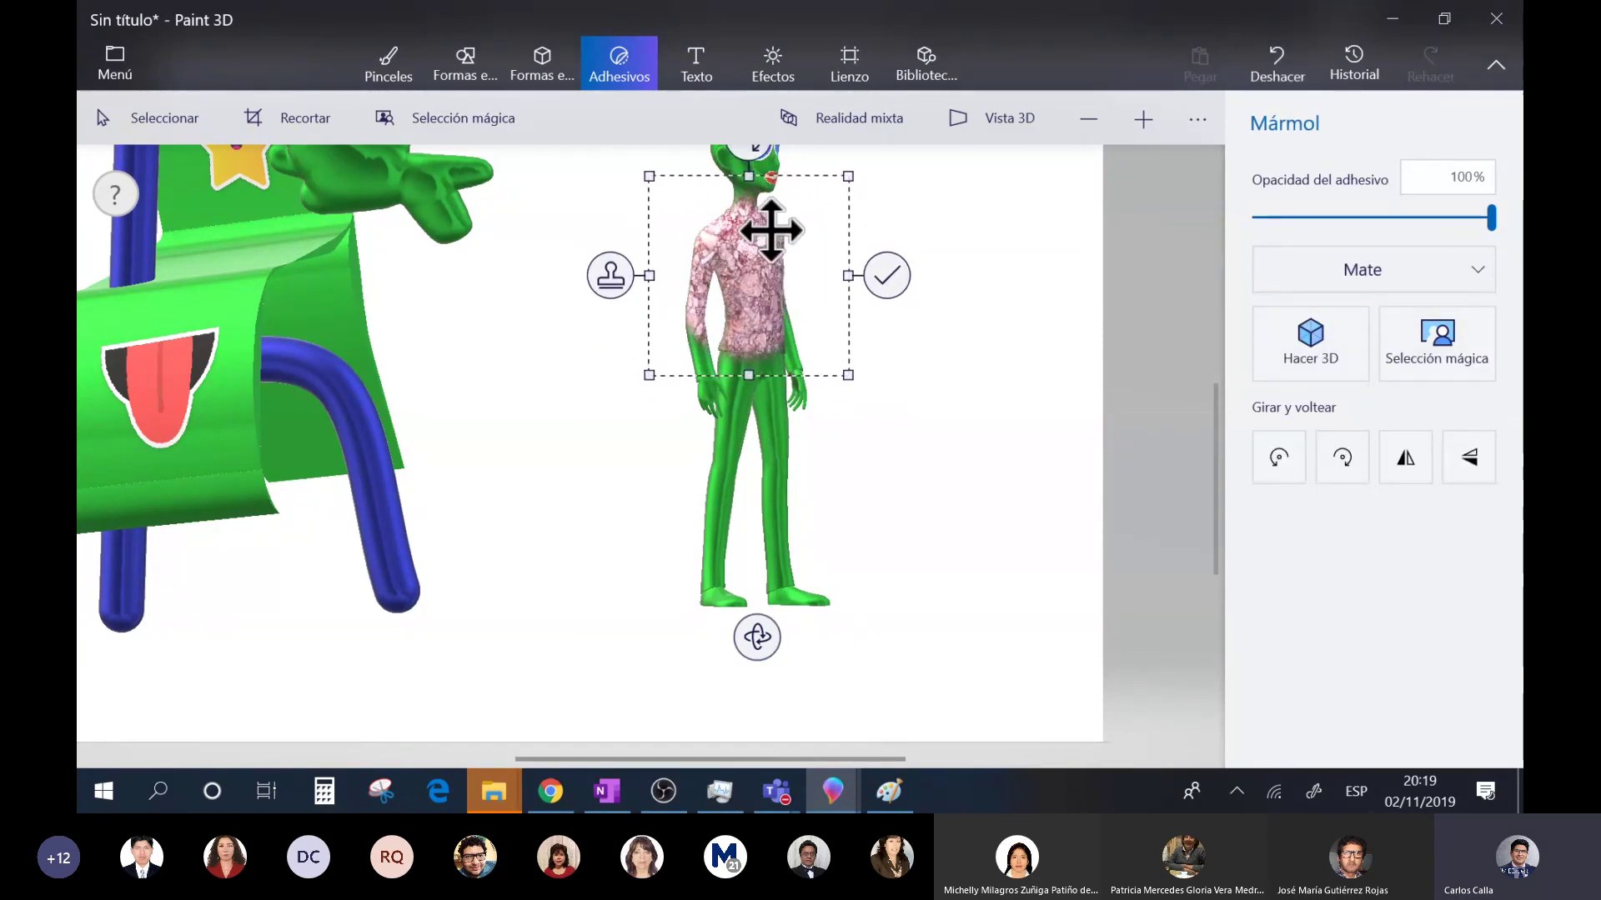
drag(755, 635, 664, 621)
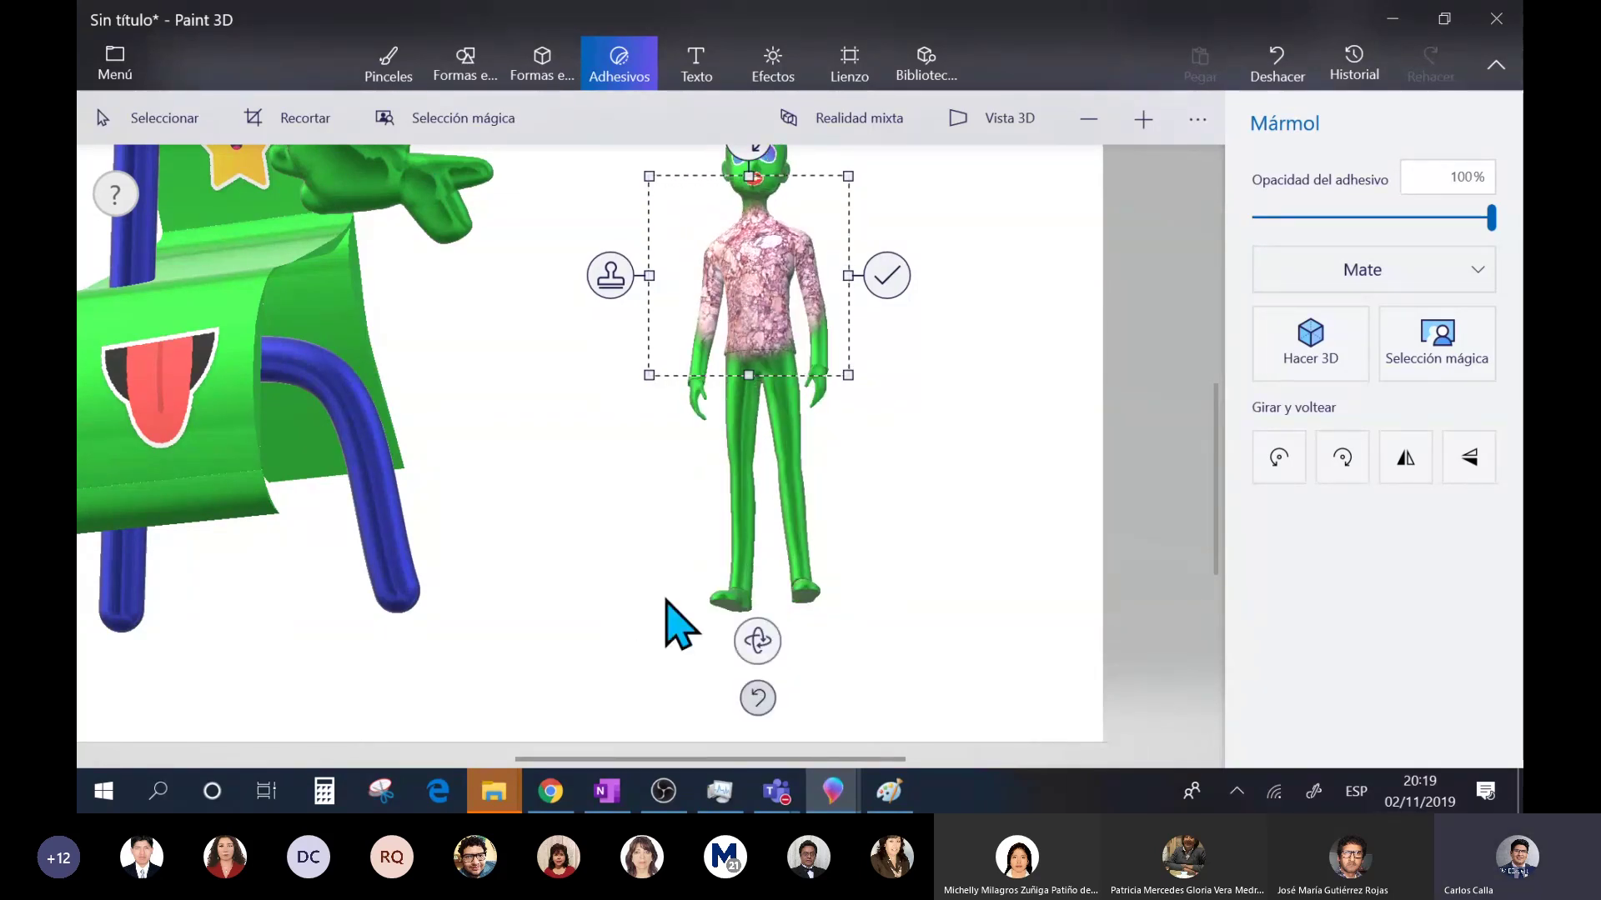
click(882, 284)
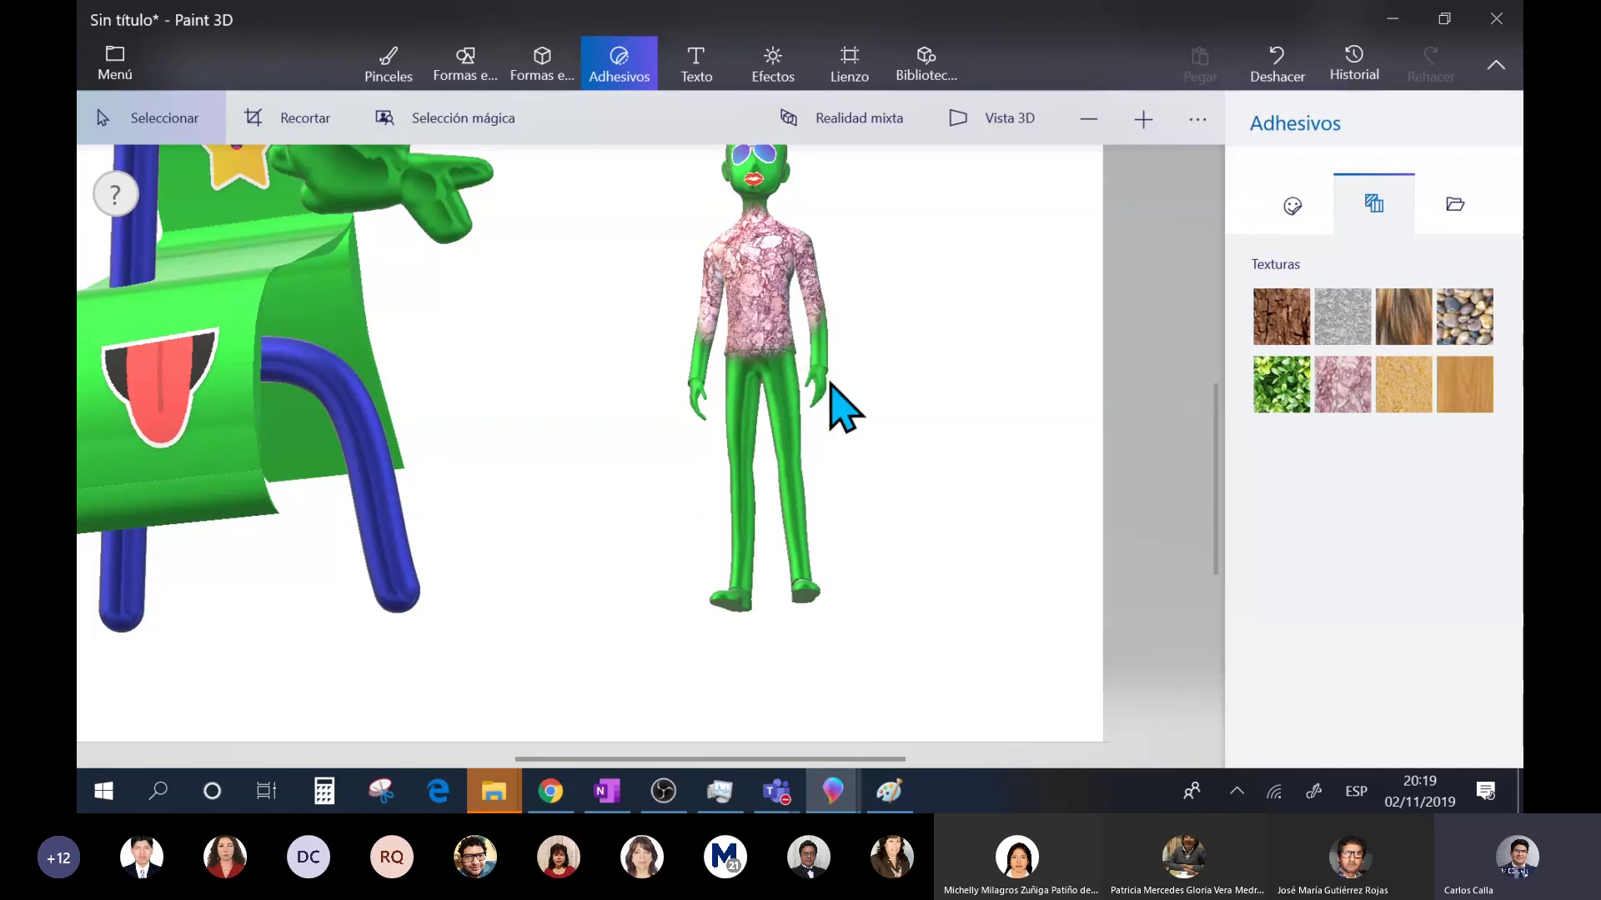
- Select the marble-textured man and turn him slightly sideways about his vertical axis
click(831, 385)
click(768, 690)
click(790, 265)
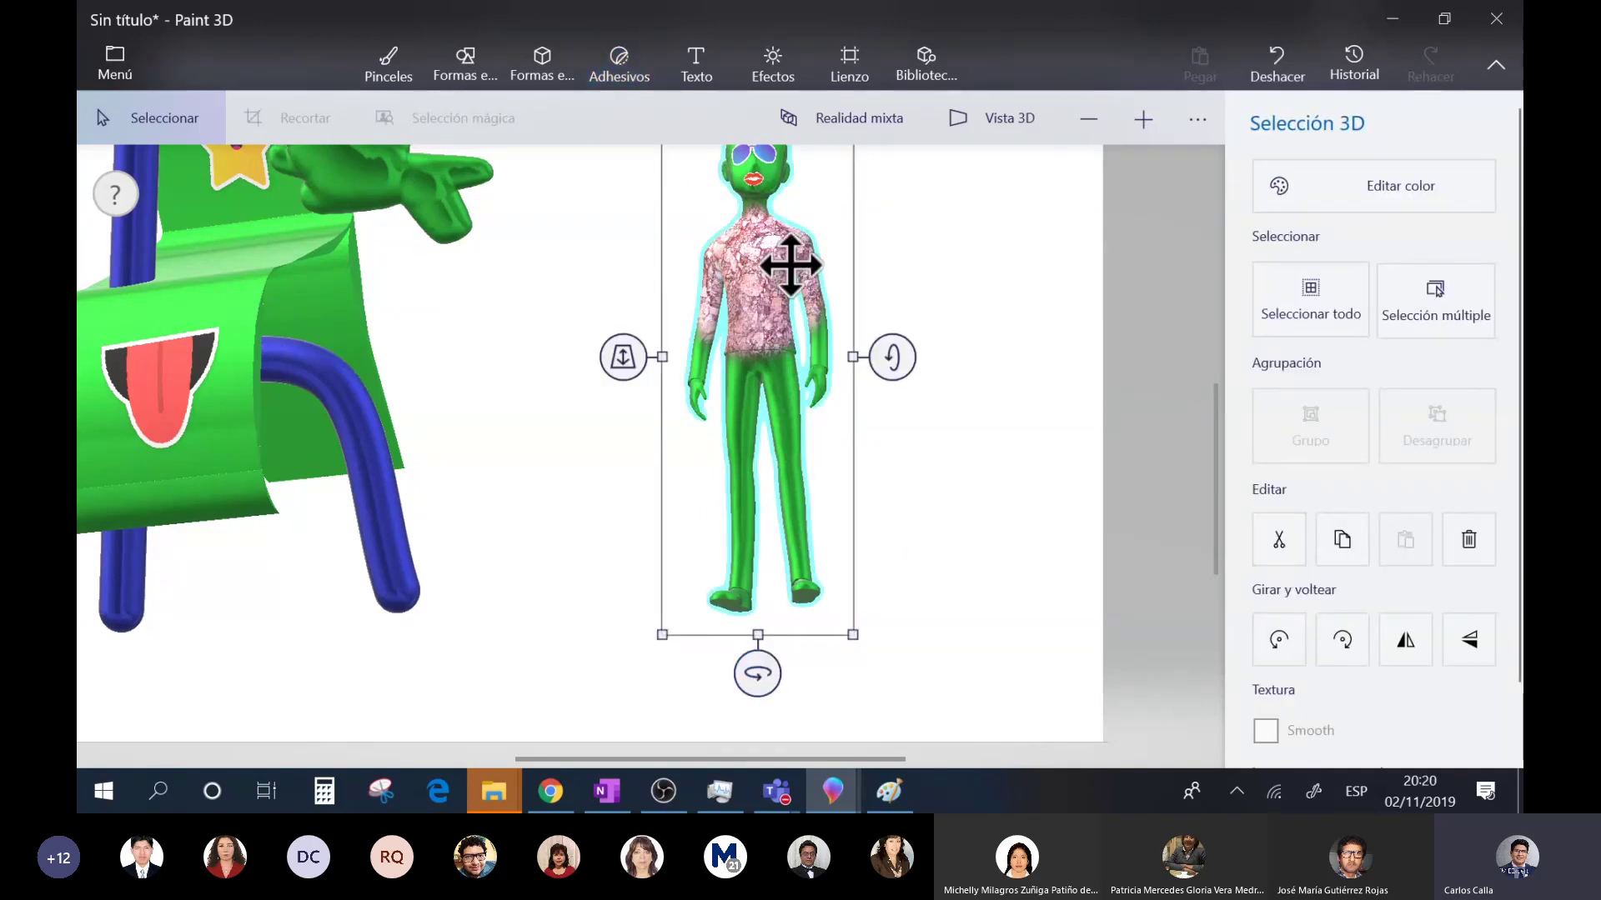
drag(759, 671, 786, 608)
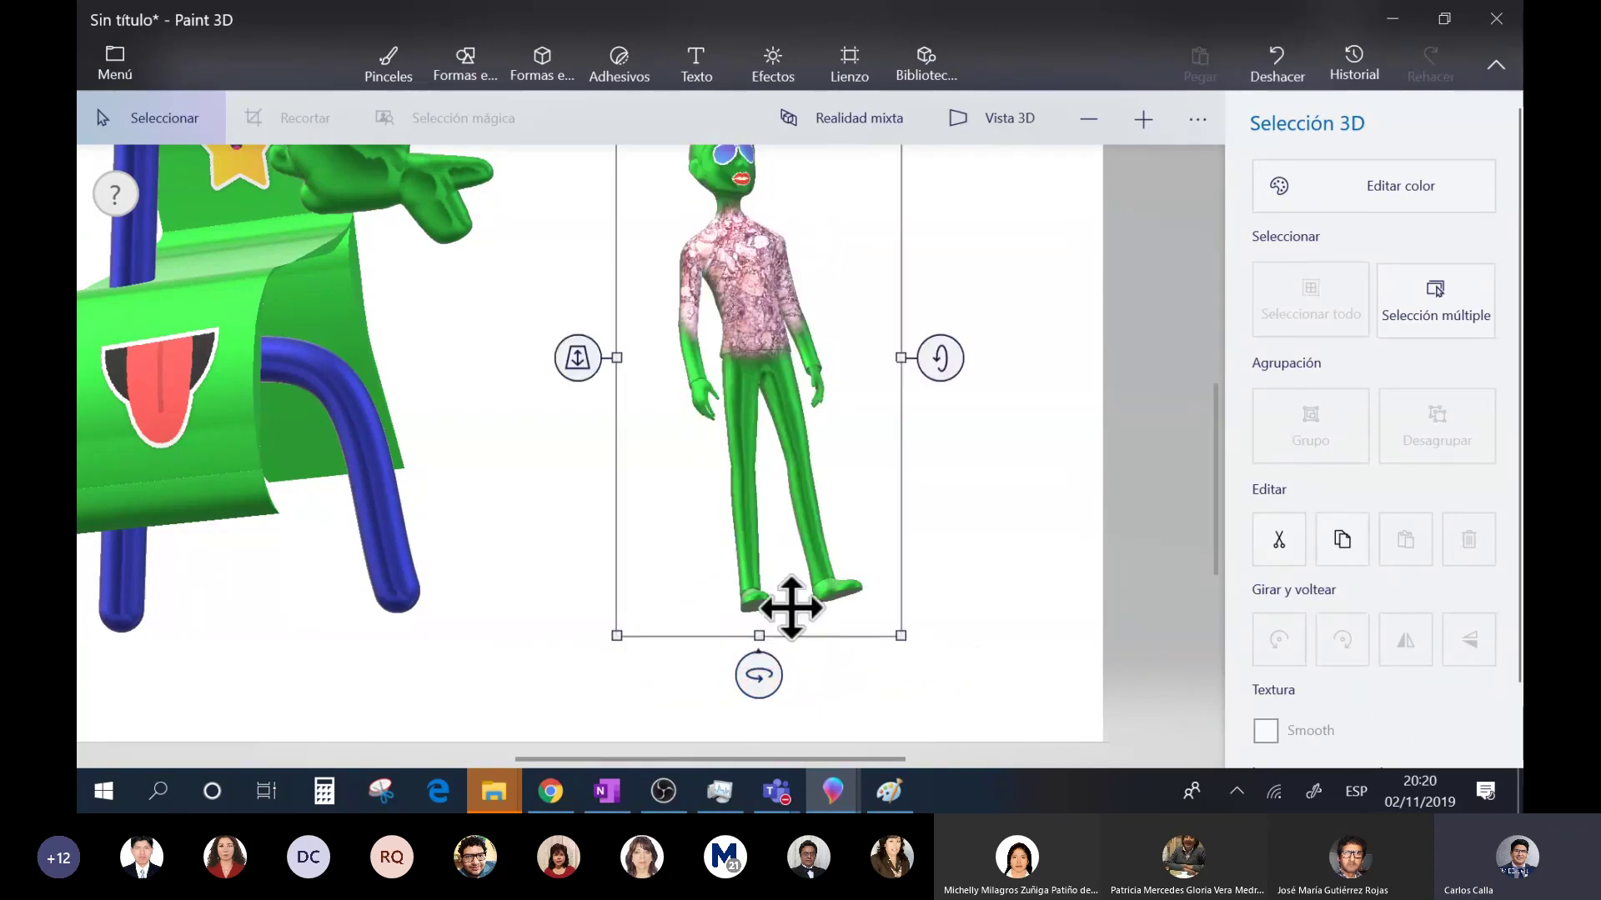
- Look through the sticker categories and show the option for adding a custom sticker
click(621, 84)
click(1307, 215)
click(1364, 227)
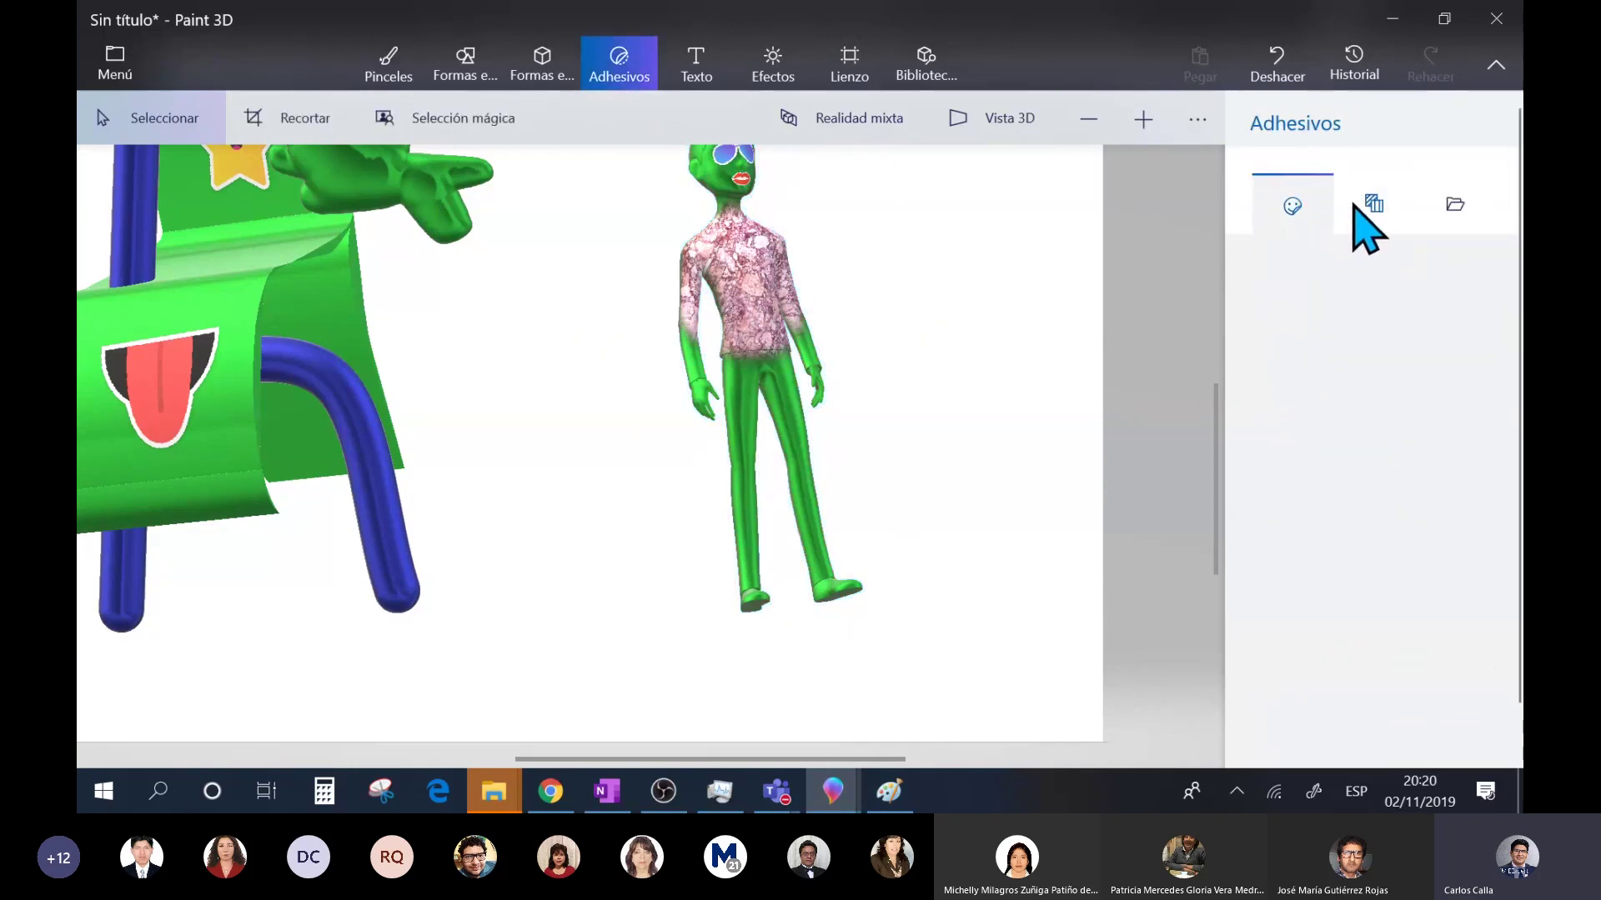
click(1457, 207)
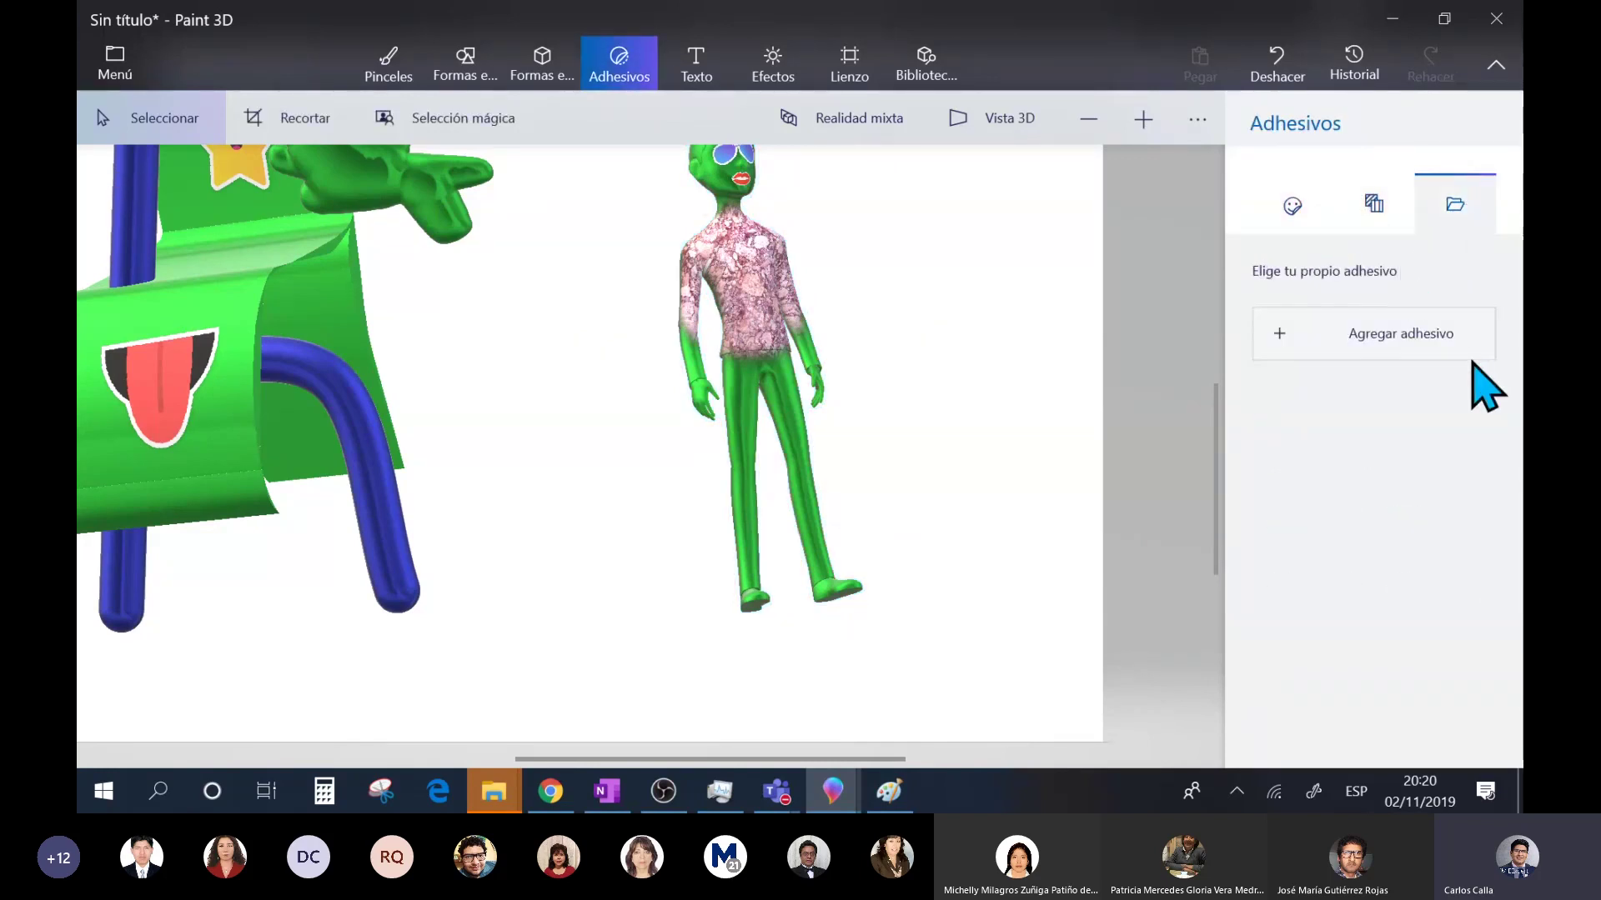
- Add the 3D text "02 Nov" on the canvas below the man's feet in Segoe UI, size 48
click(701, 83)
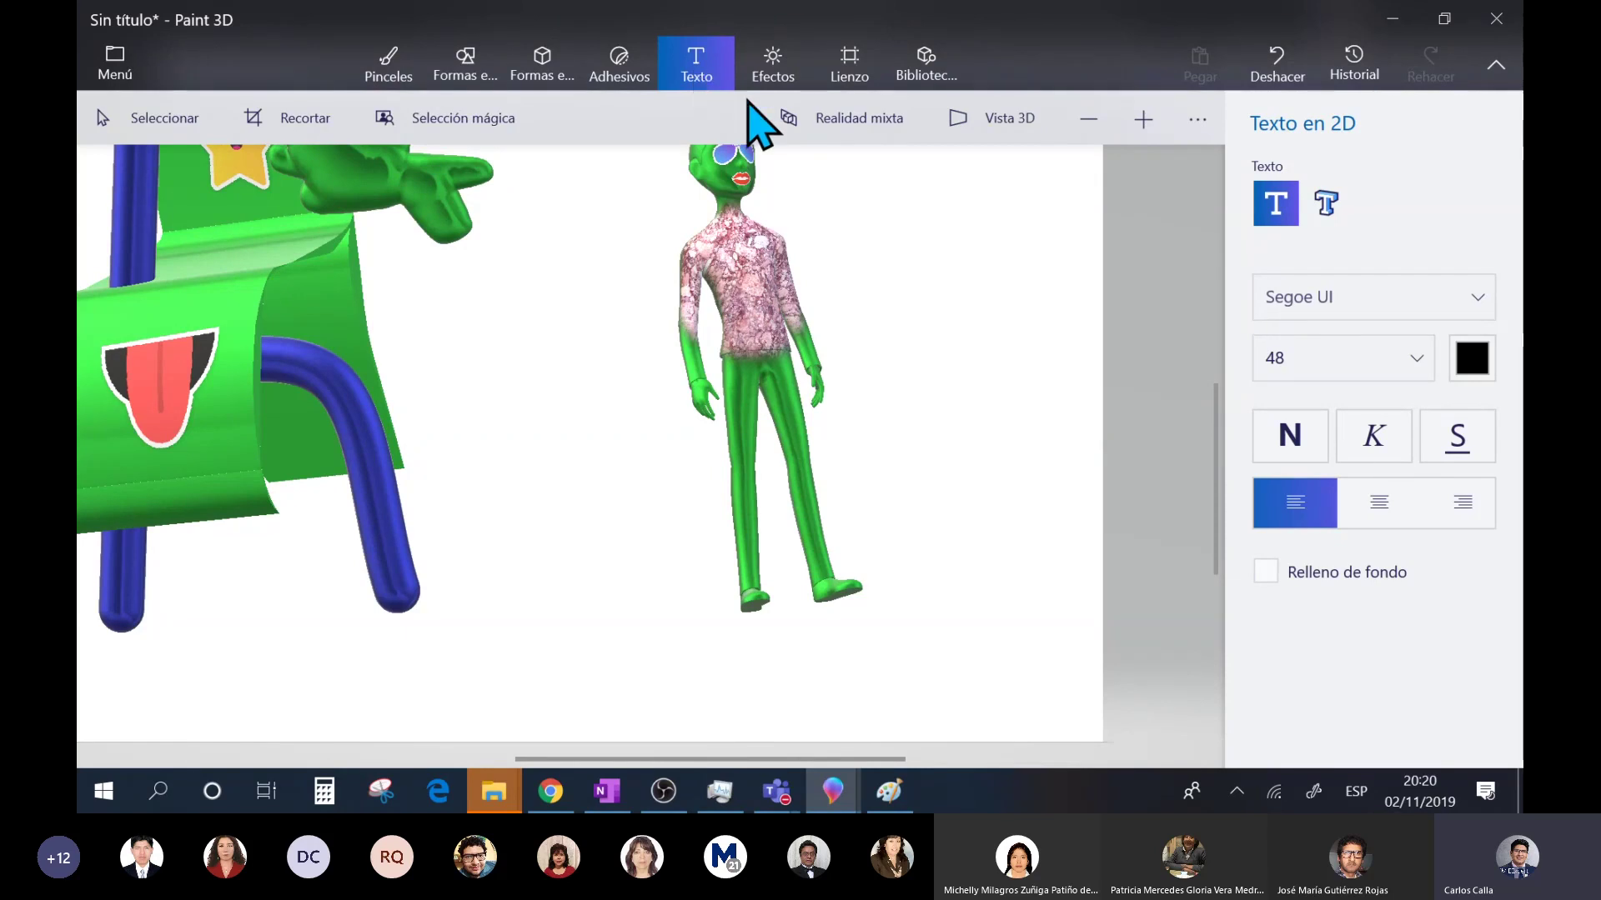
click(1328, 207)
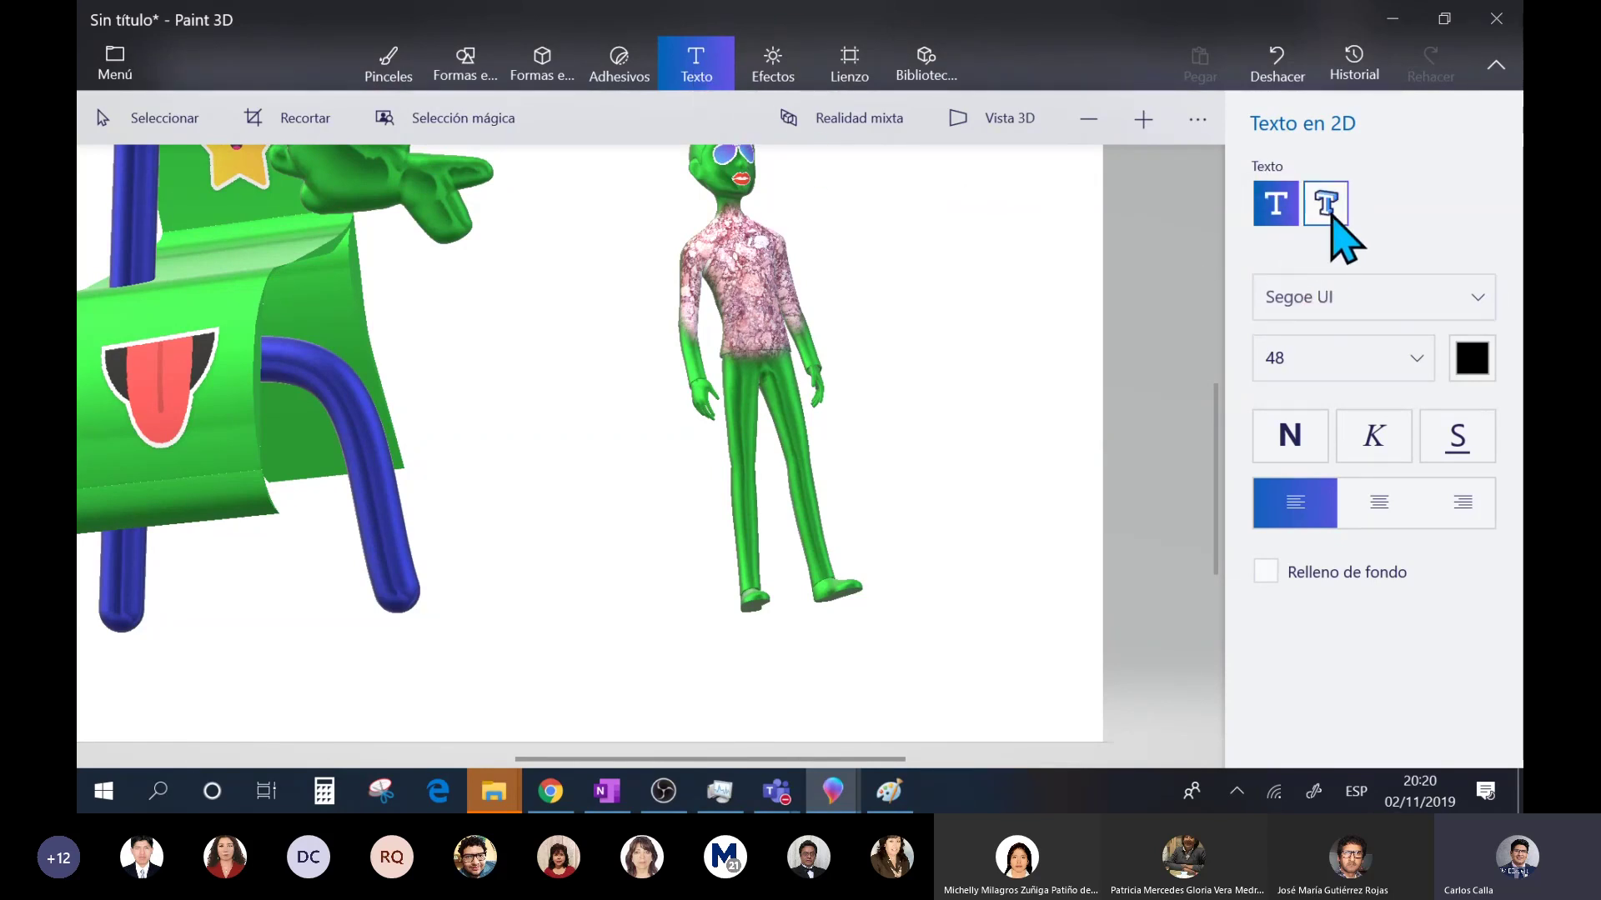
click(544, 674)
text(1)
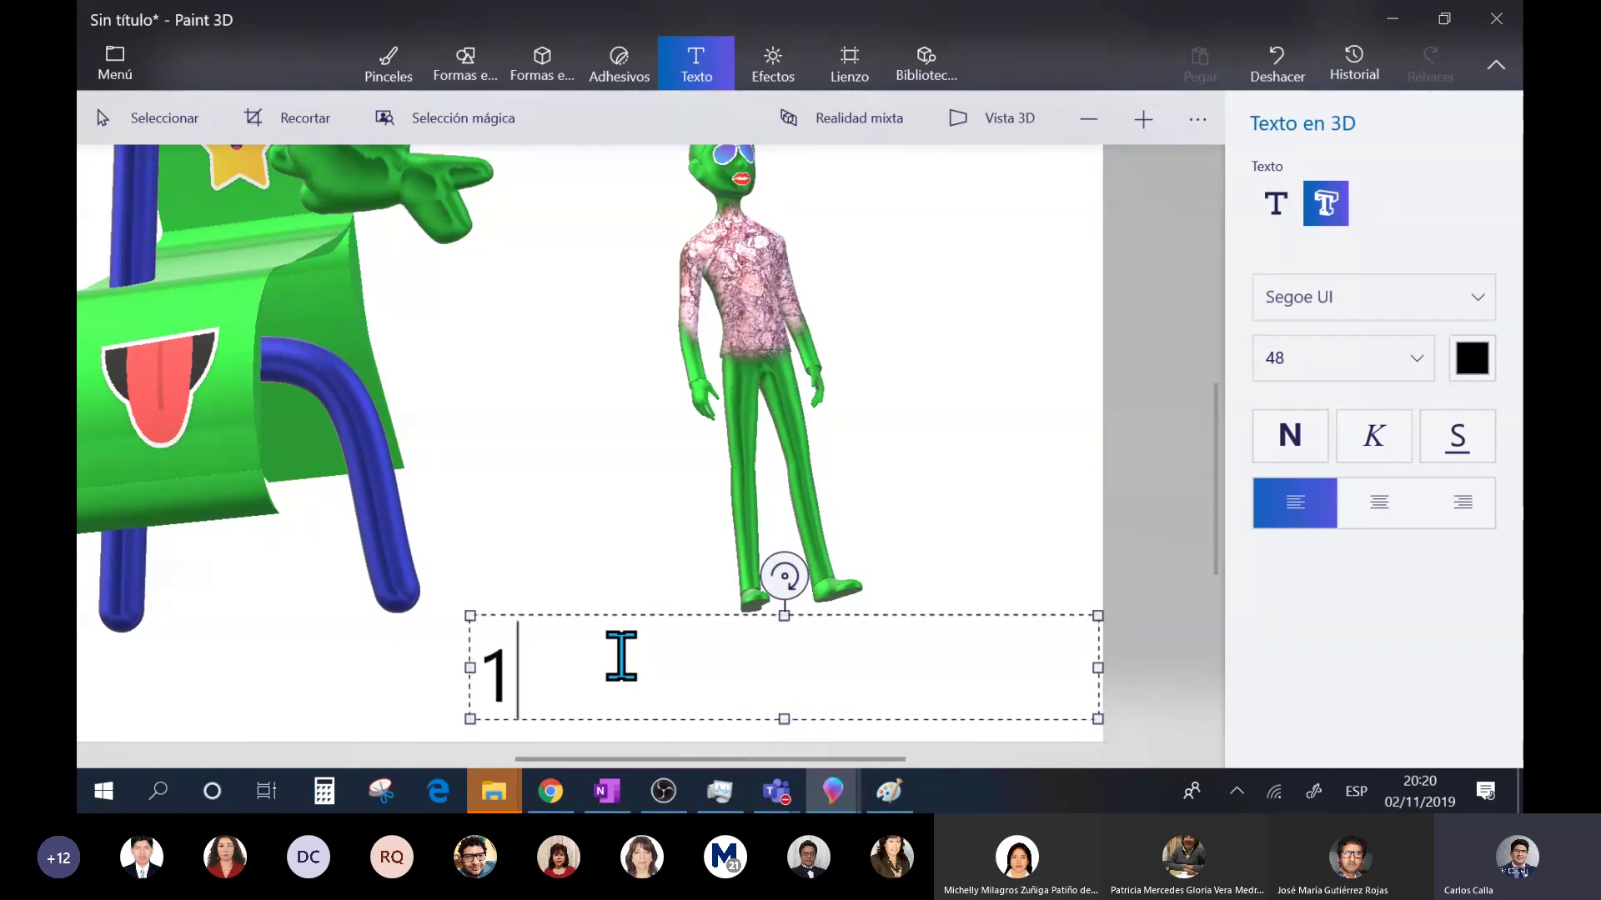
text( N)
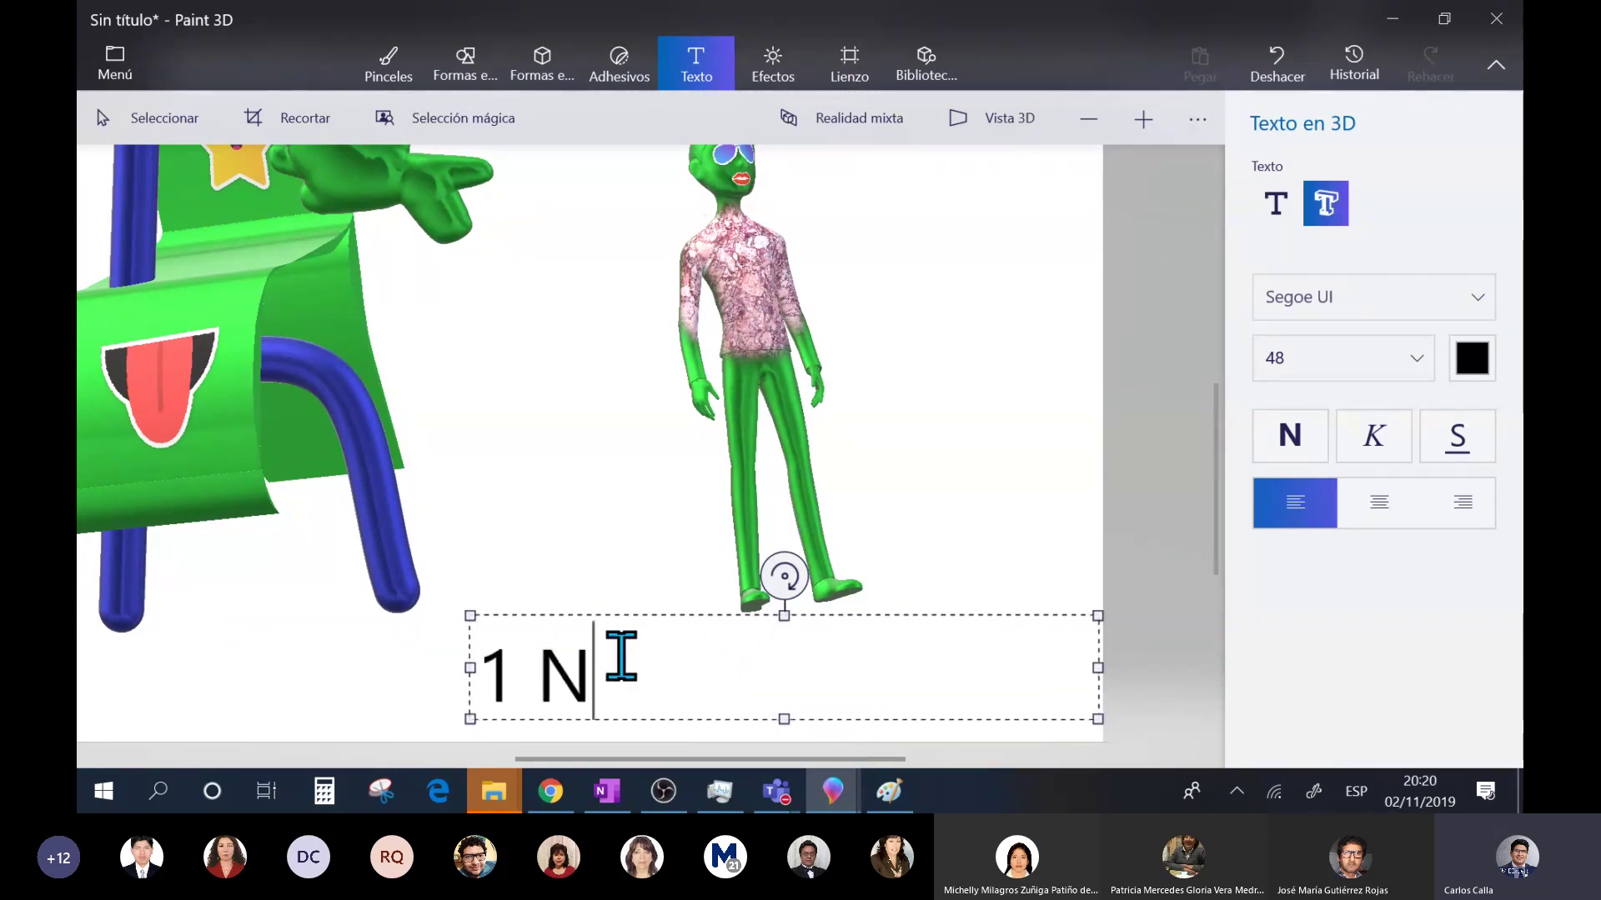
key(BackSpace)
key(BackSpace)
key(BackSpace)
text(02)
key(BackSpace)
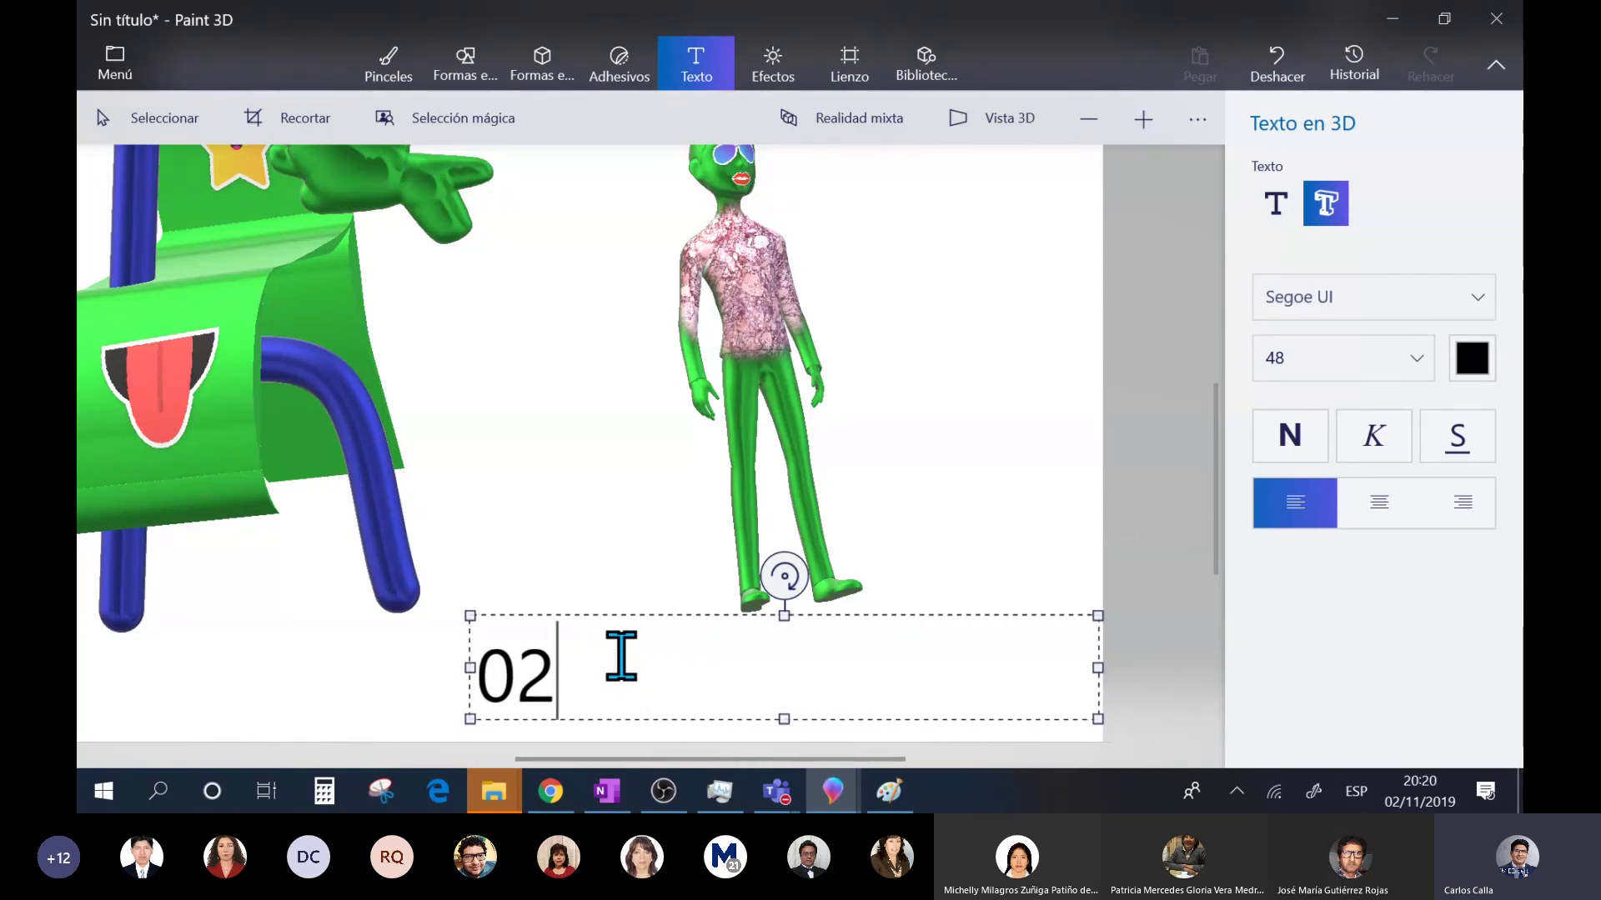
text(Nov)
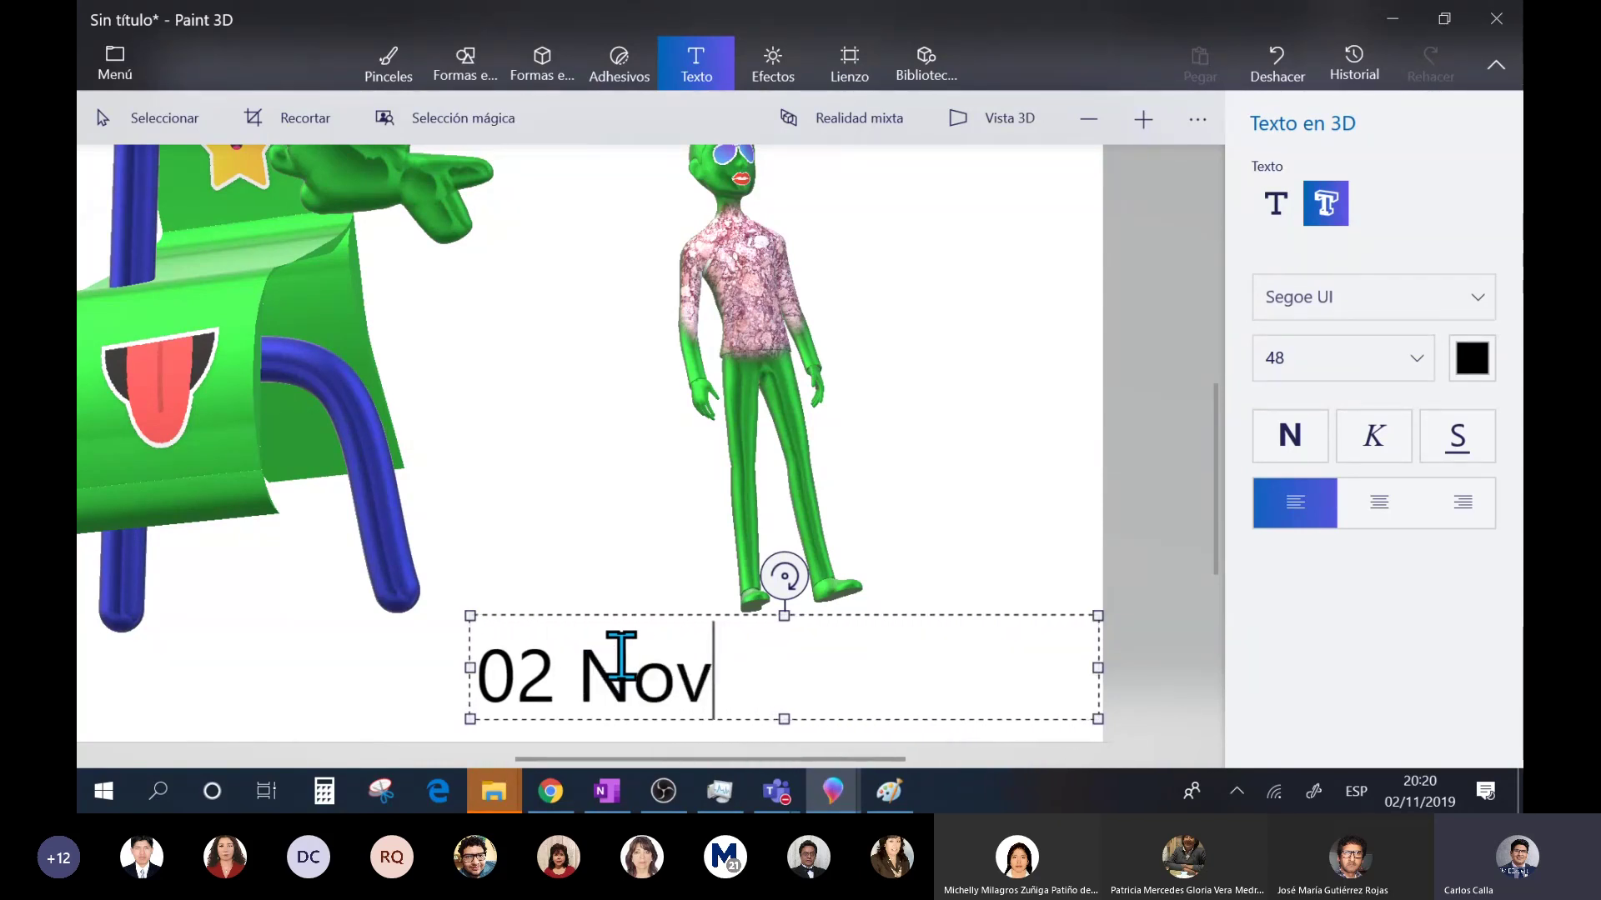
click(745, 652)
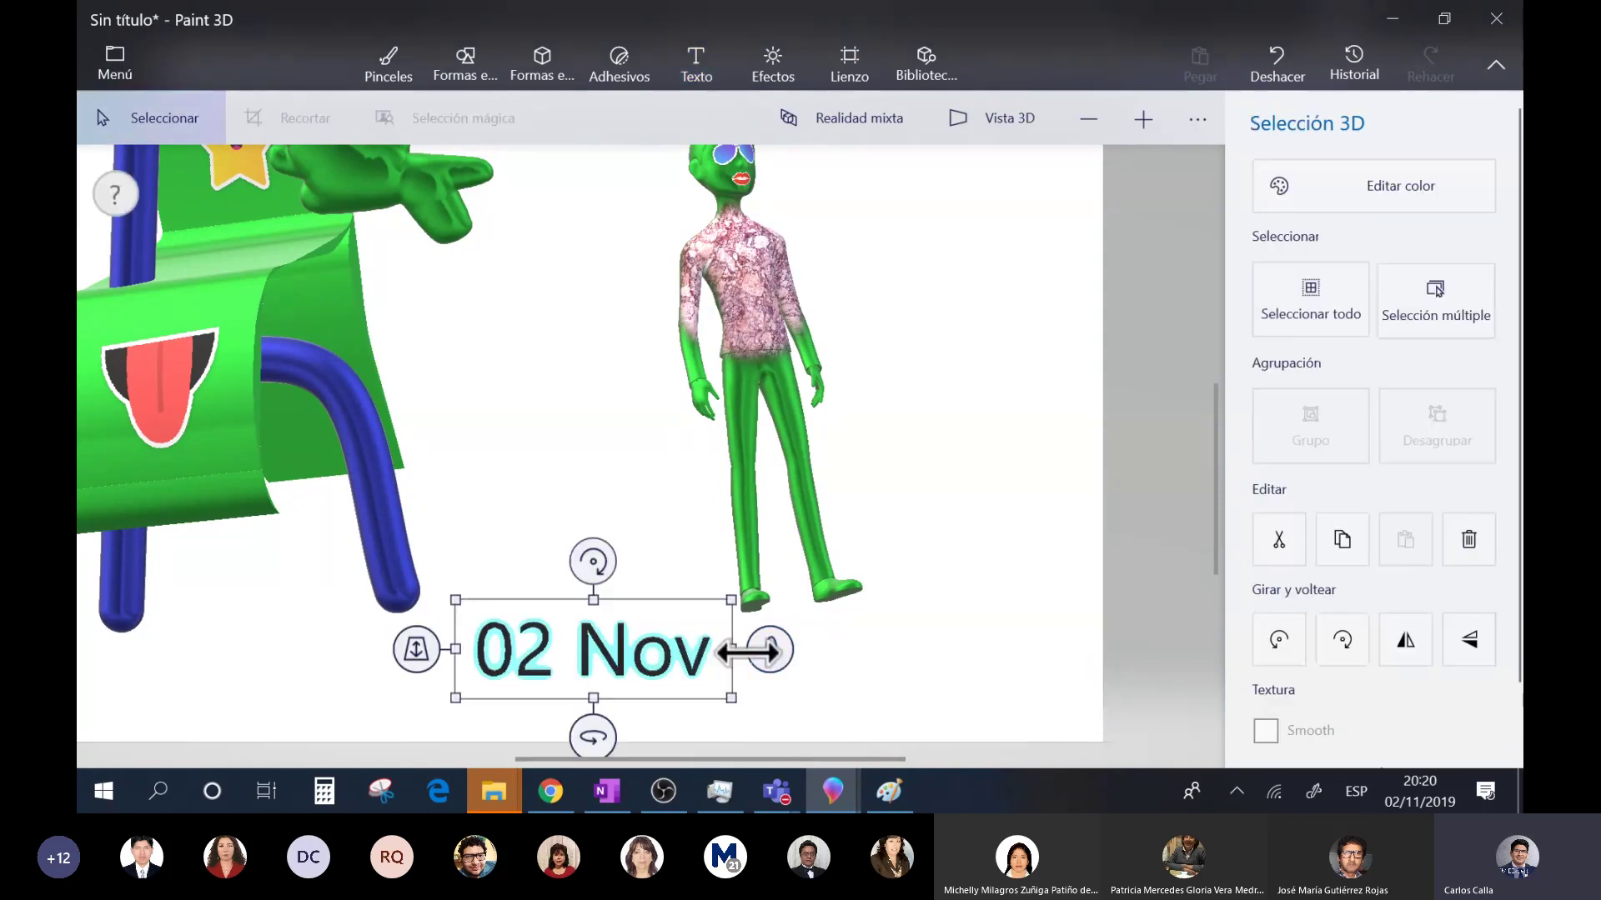
- Rotate the "02 Nov" 3D text slightly about its vertical axis to reveal its depth
drag(587, 731, 616, 731)
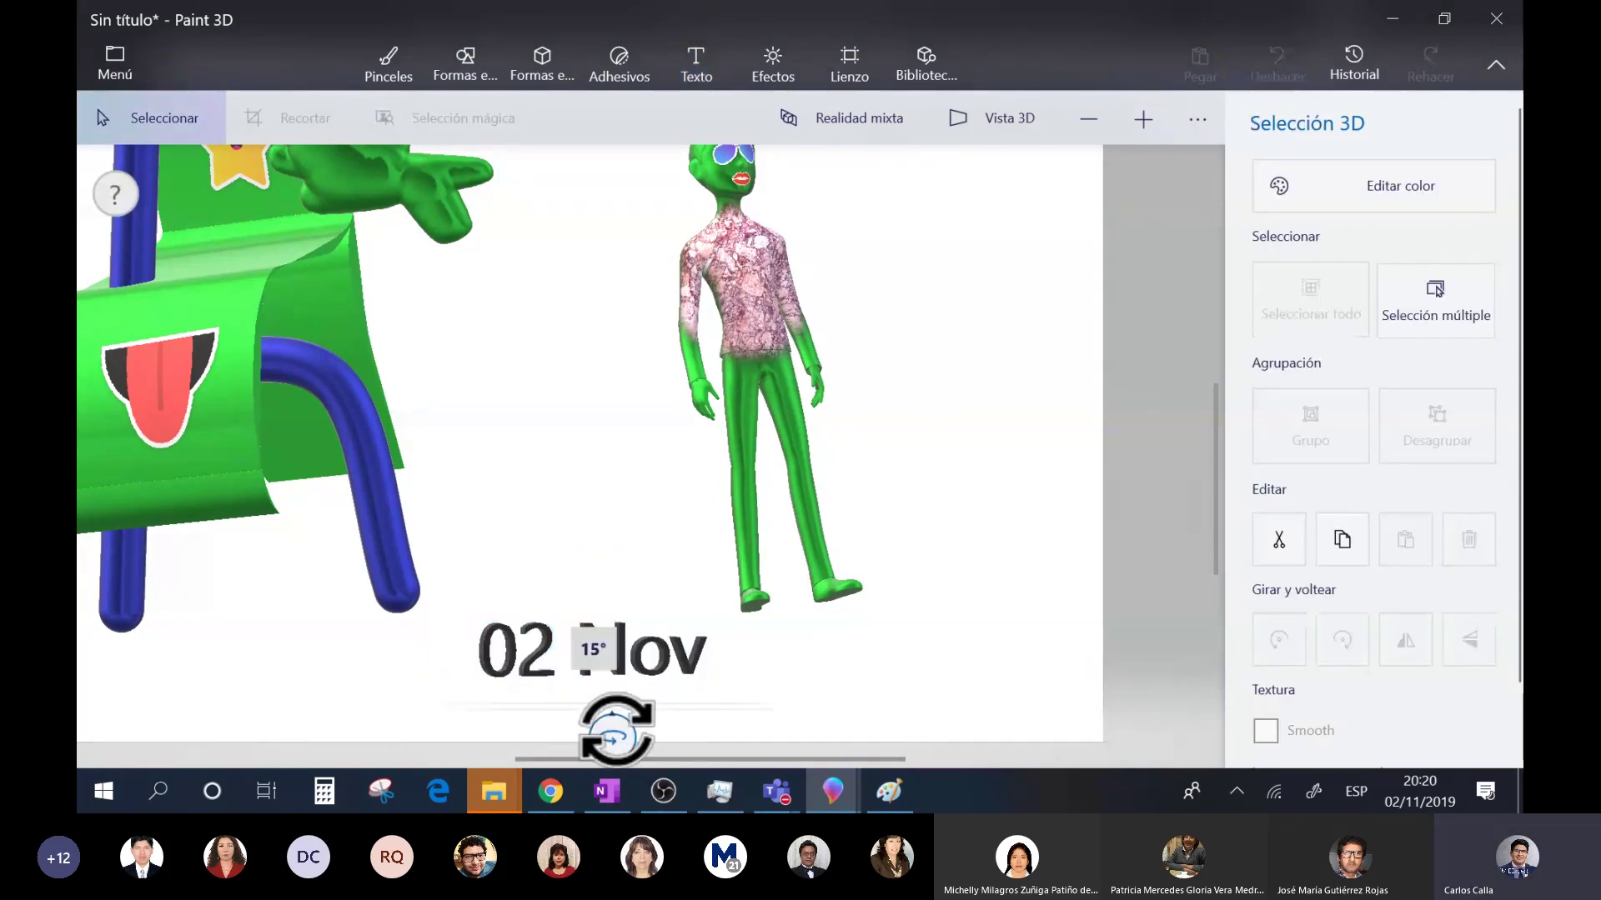
drag(484, 700, 717, 660)
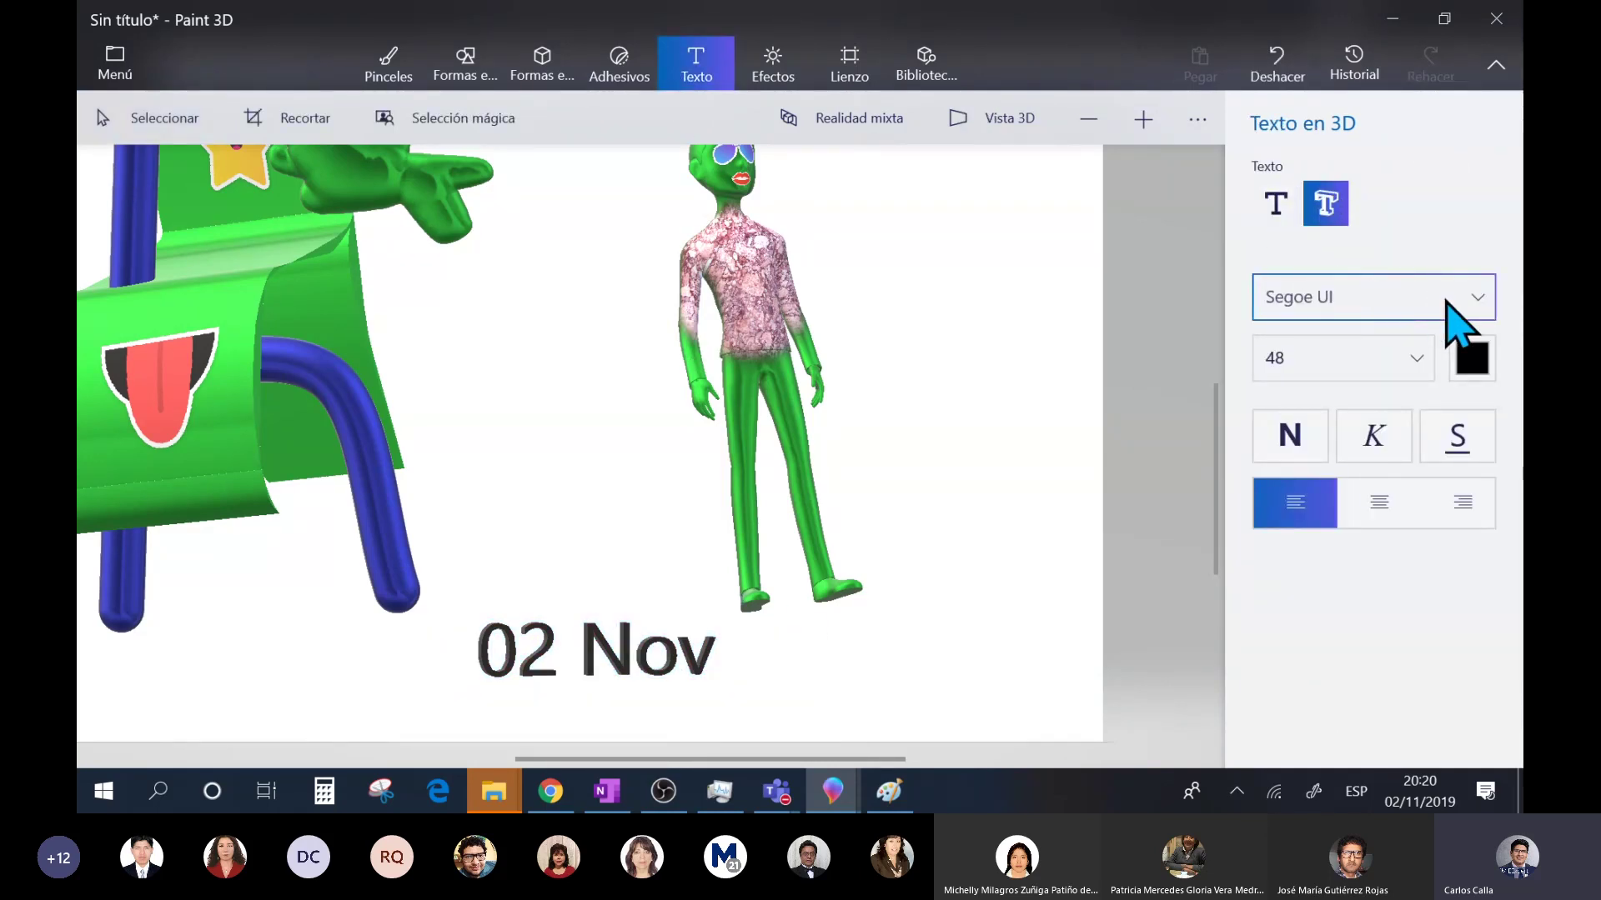
- Set the font for new 3D text to Showcard Gothic
click(1447, 303)
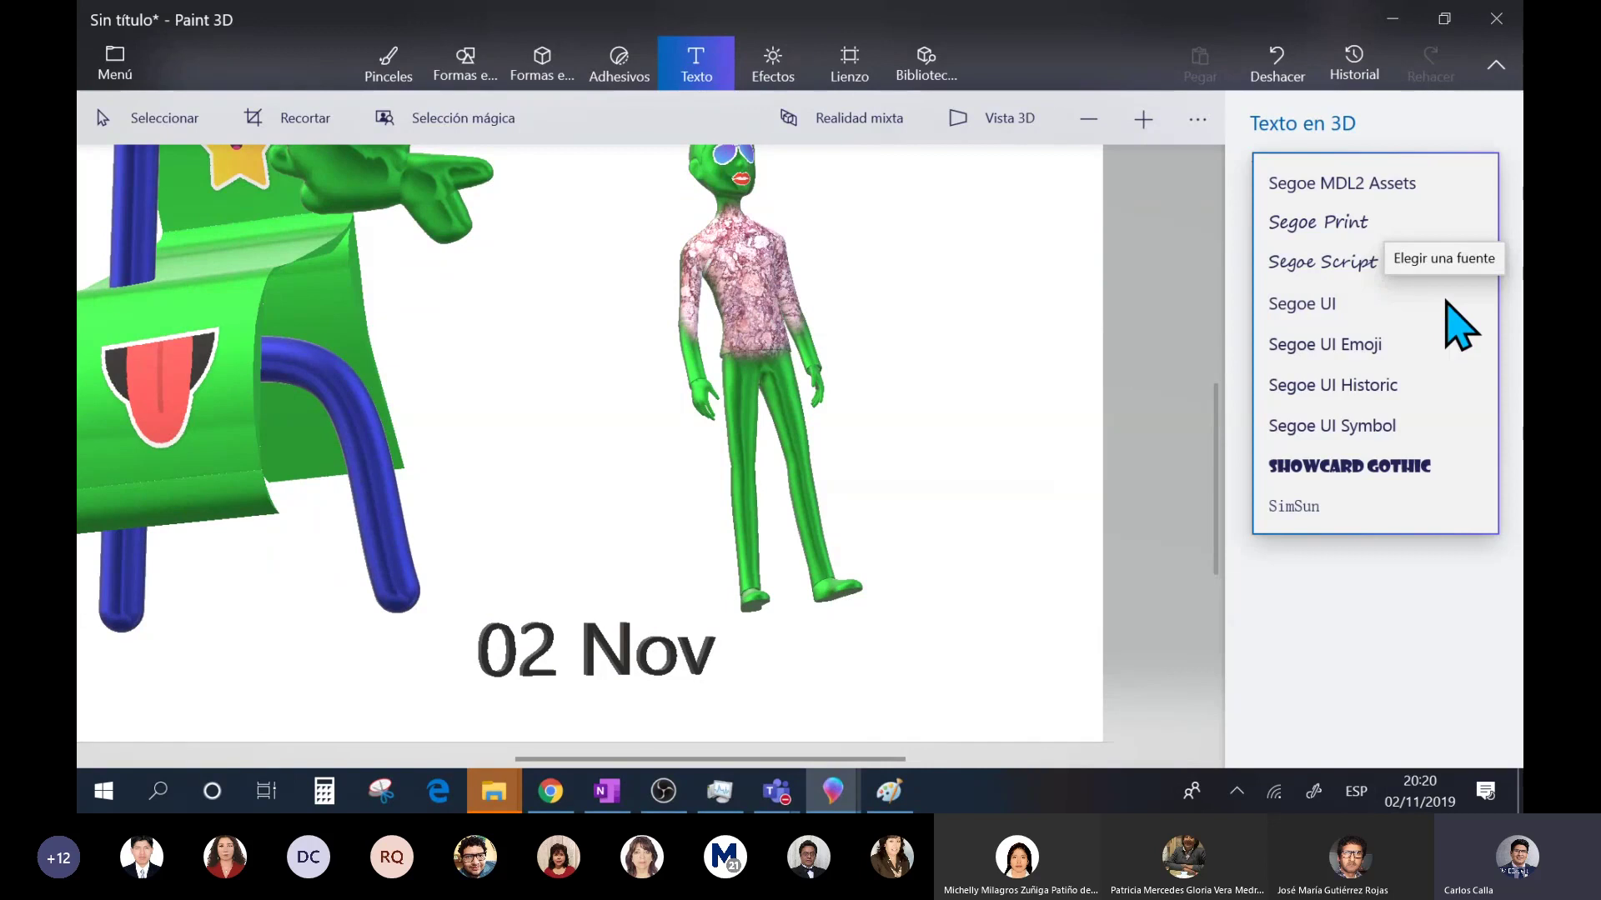
click(1445, 467)
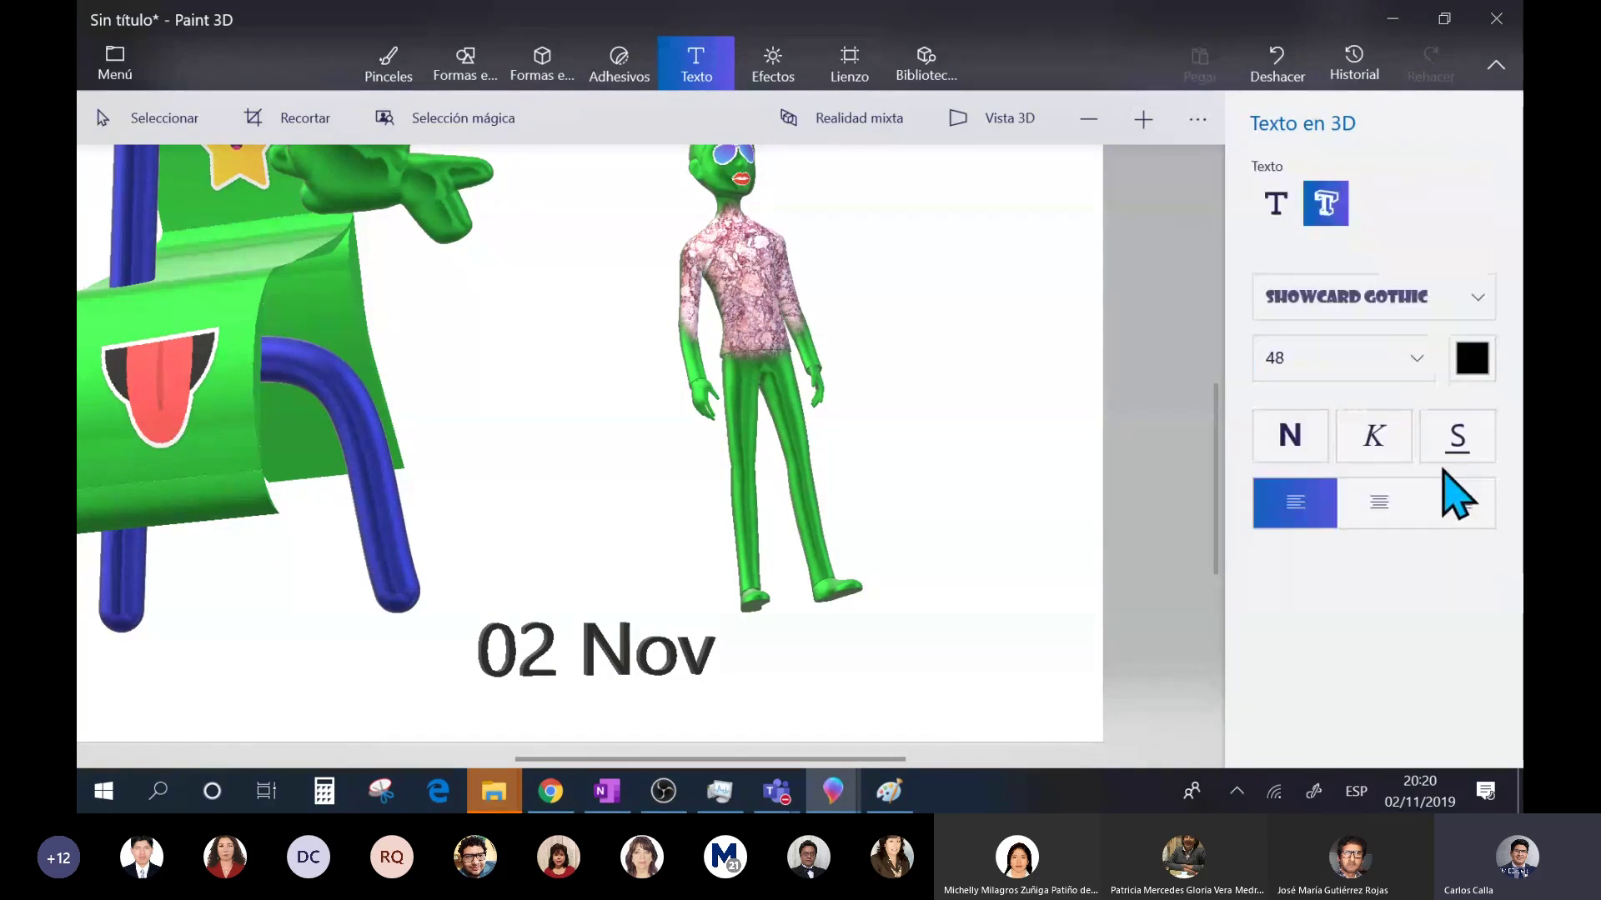
click(524, 634)
drag(865, 629, 810, 451)
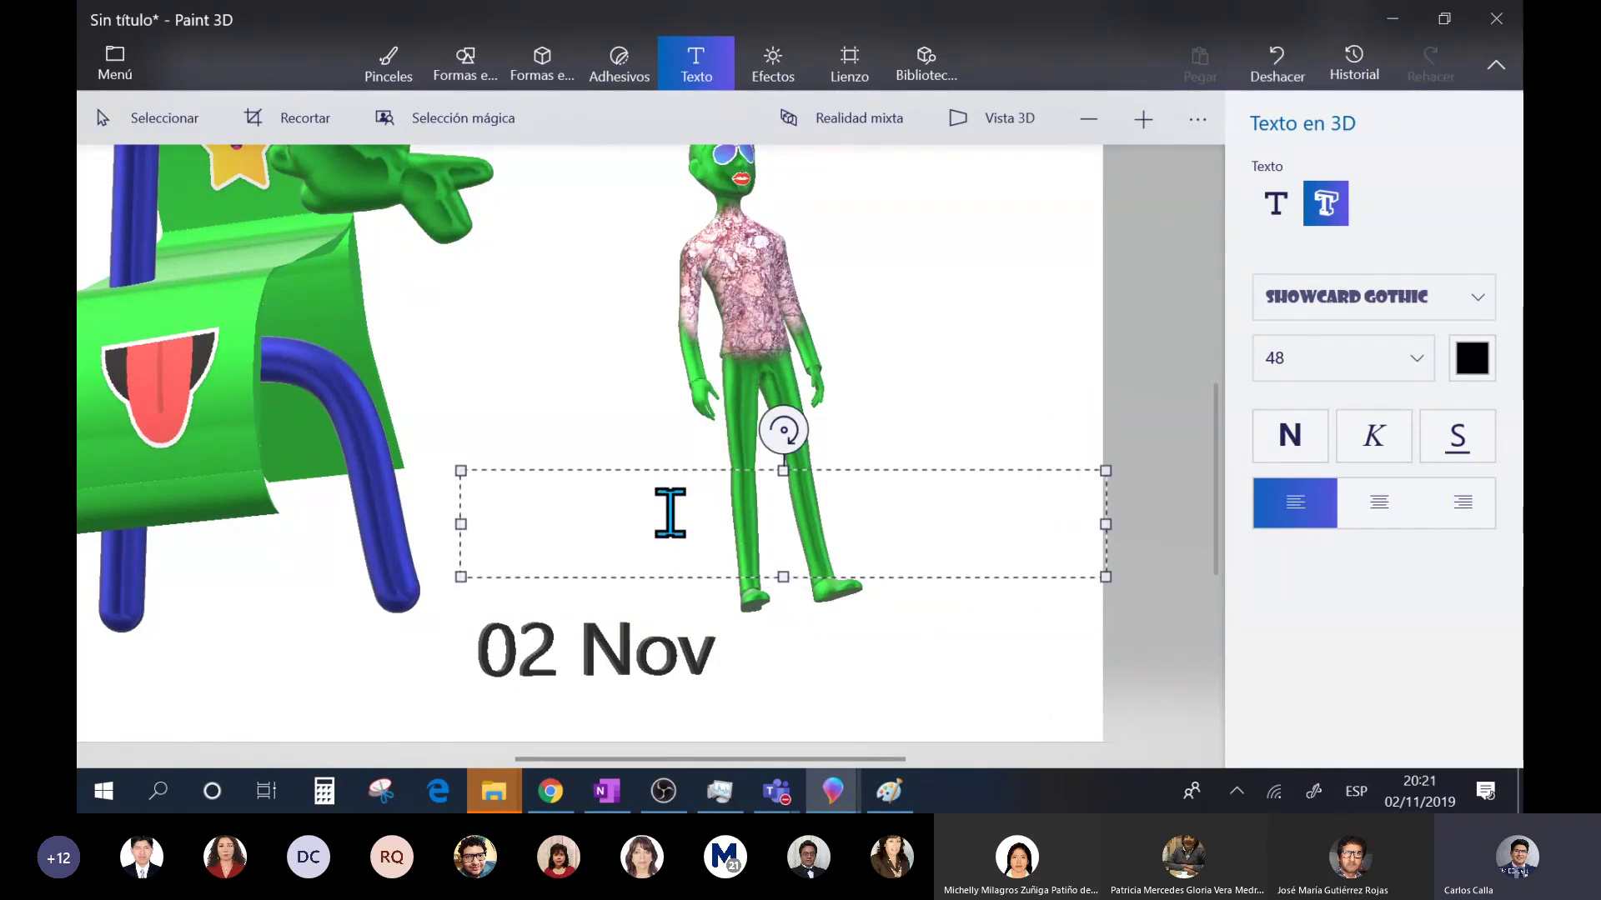
key(s)
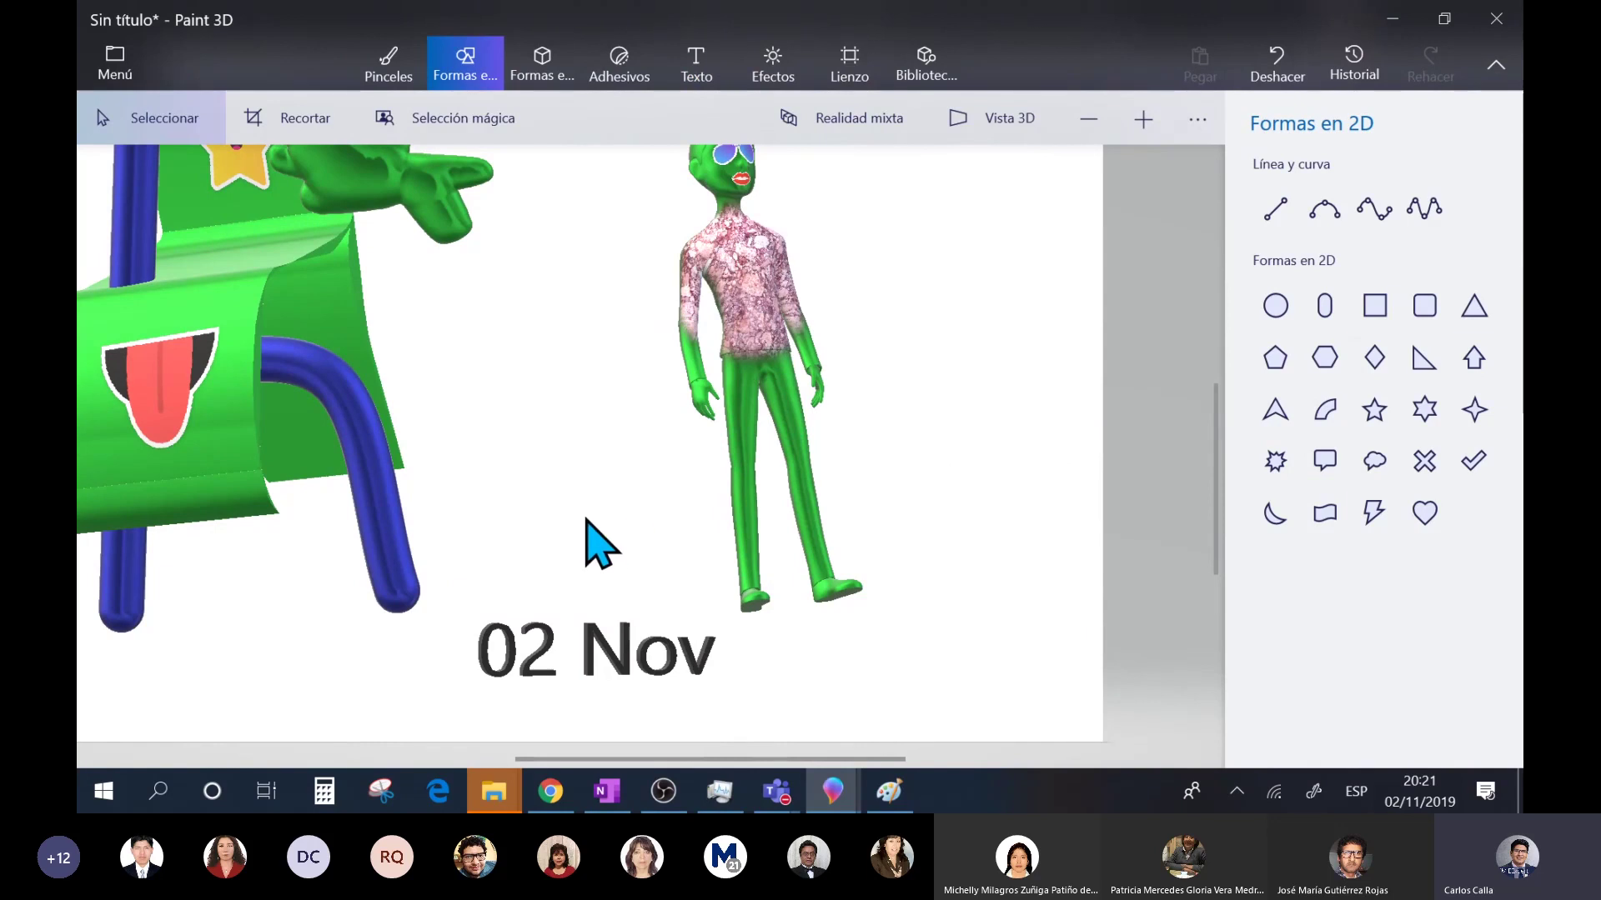
- Add the 3D text "02 NOV" in Showcard Gothic, size 48, above the existing "02 Nov" text
click(696, 63)
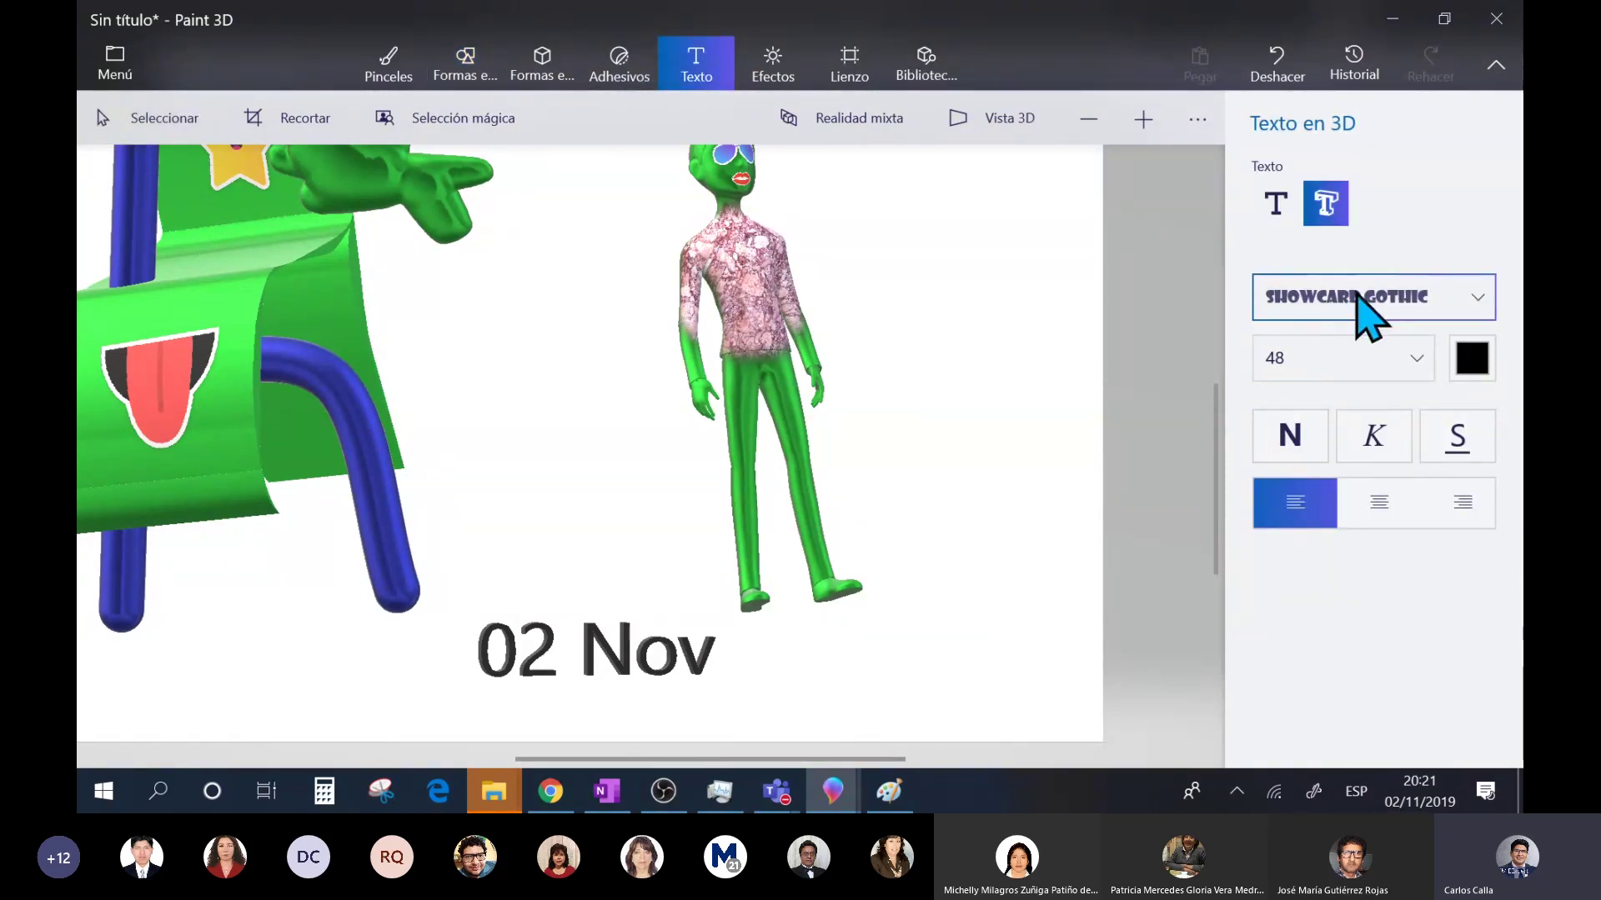
click(482, 422)
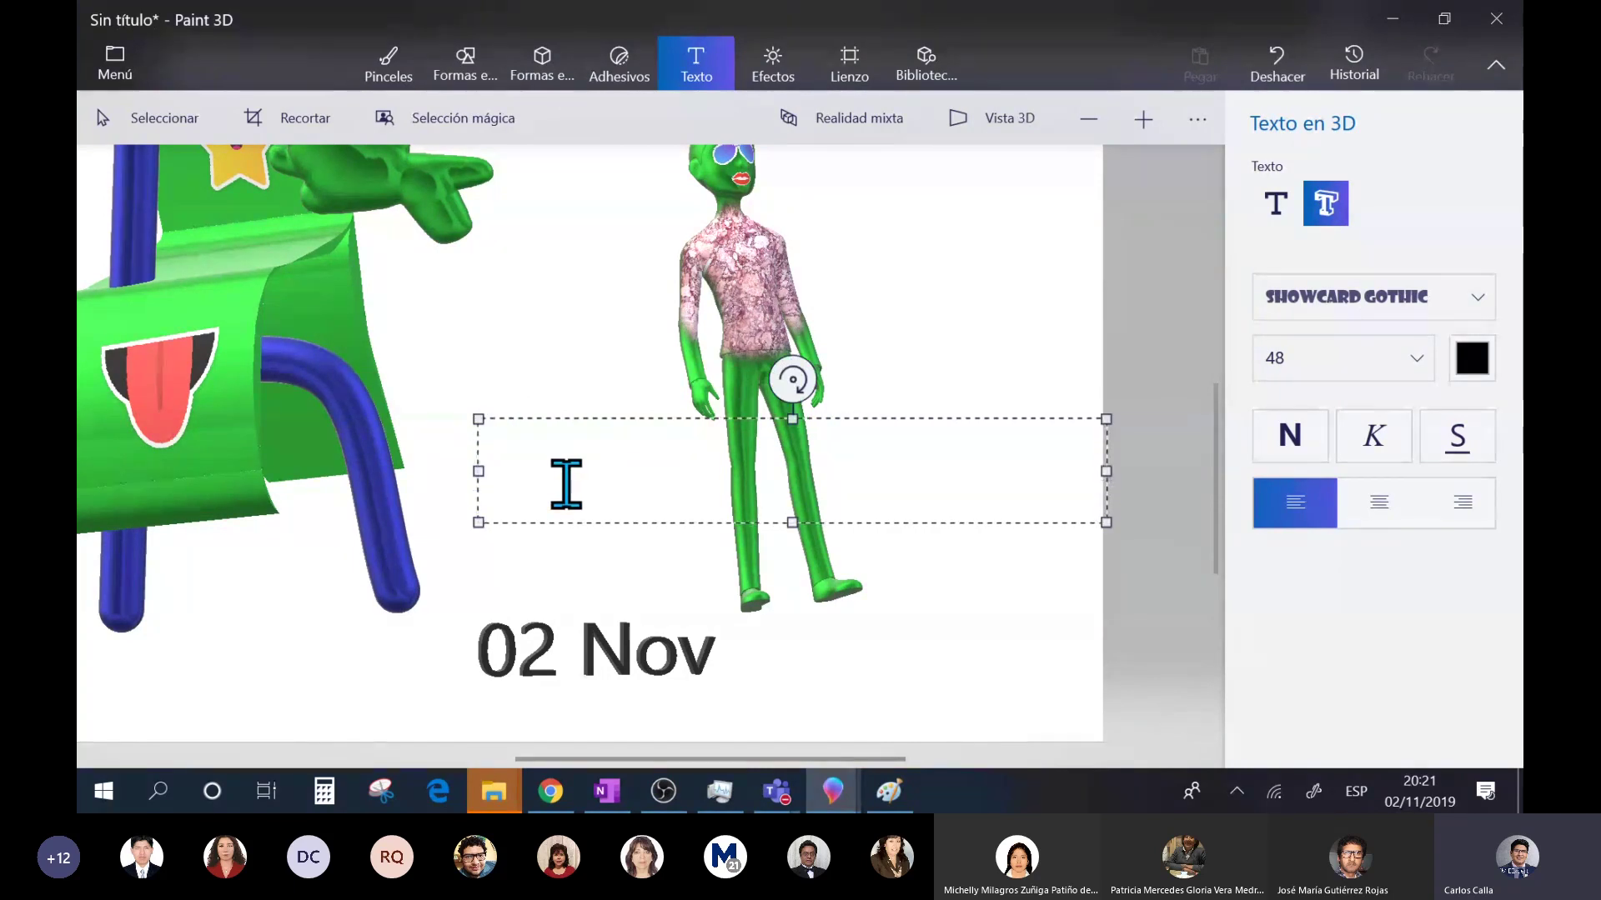
text(0)
key(BackSpace)
text(02 )
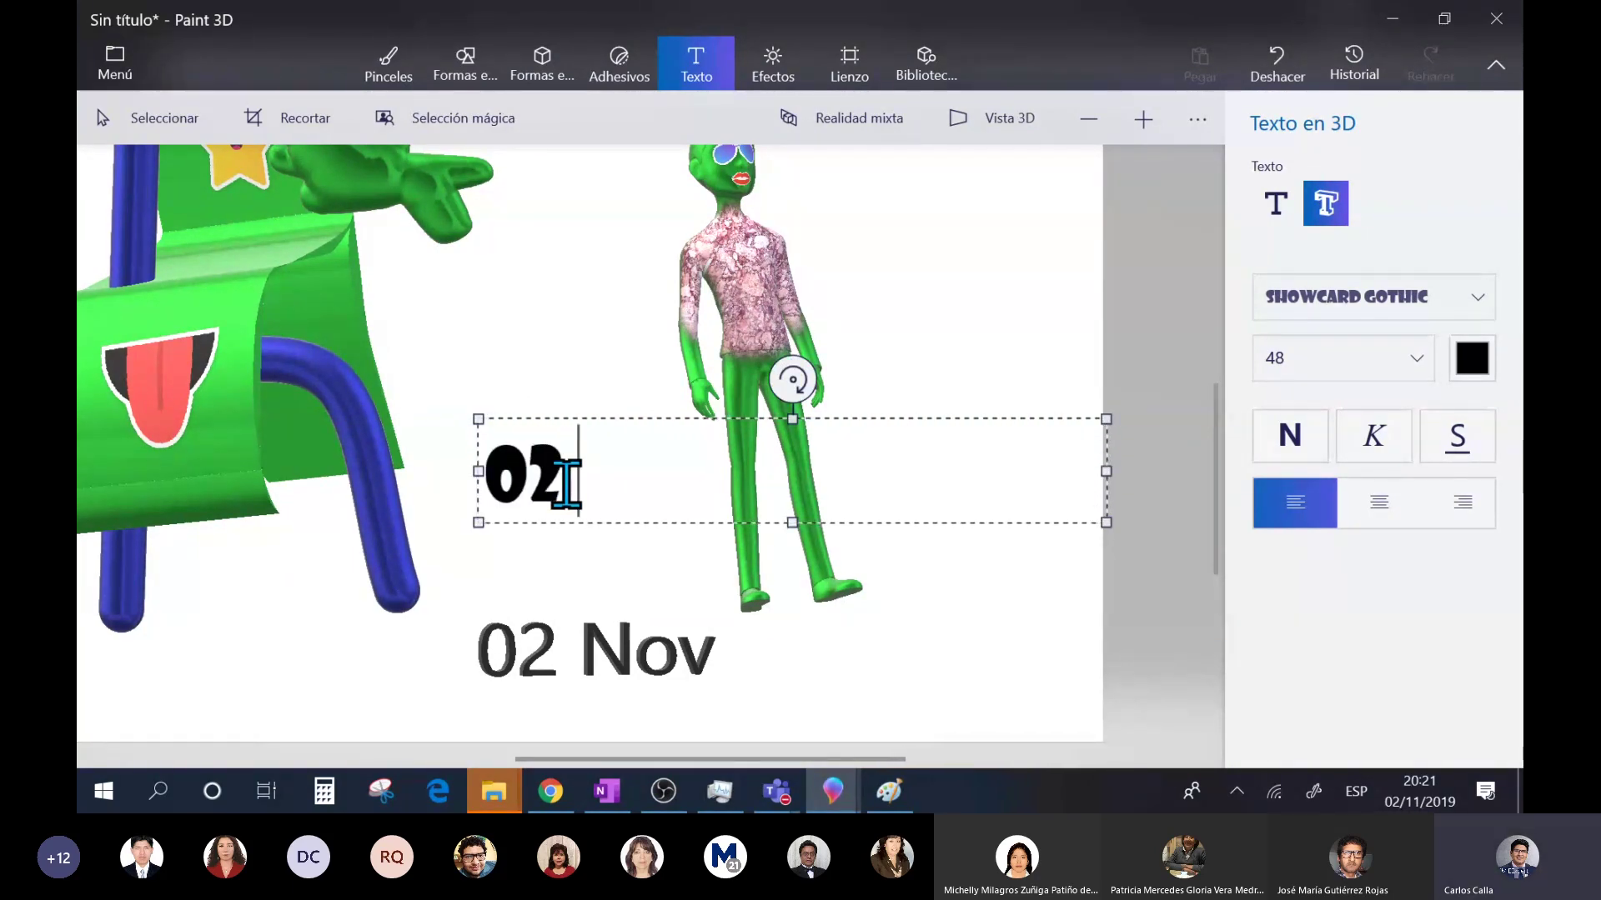
text(NOV)
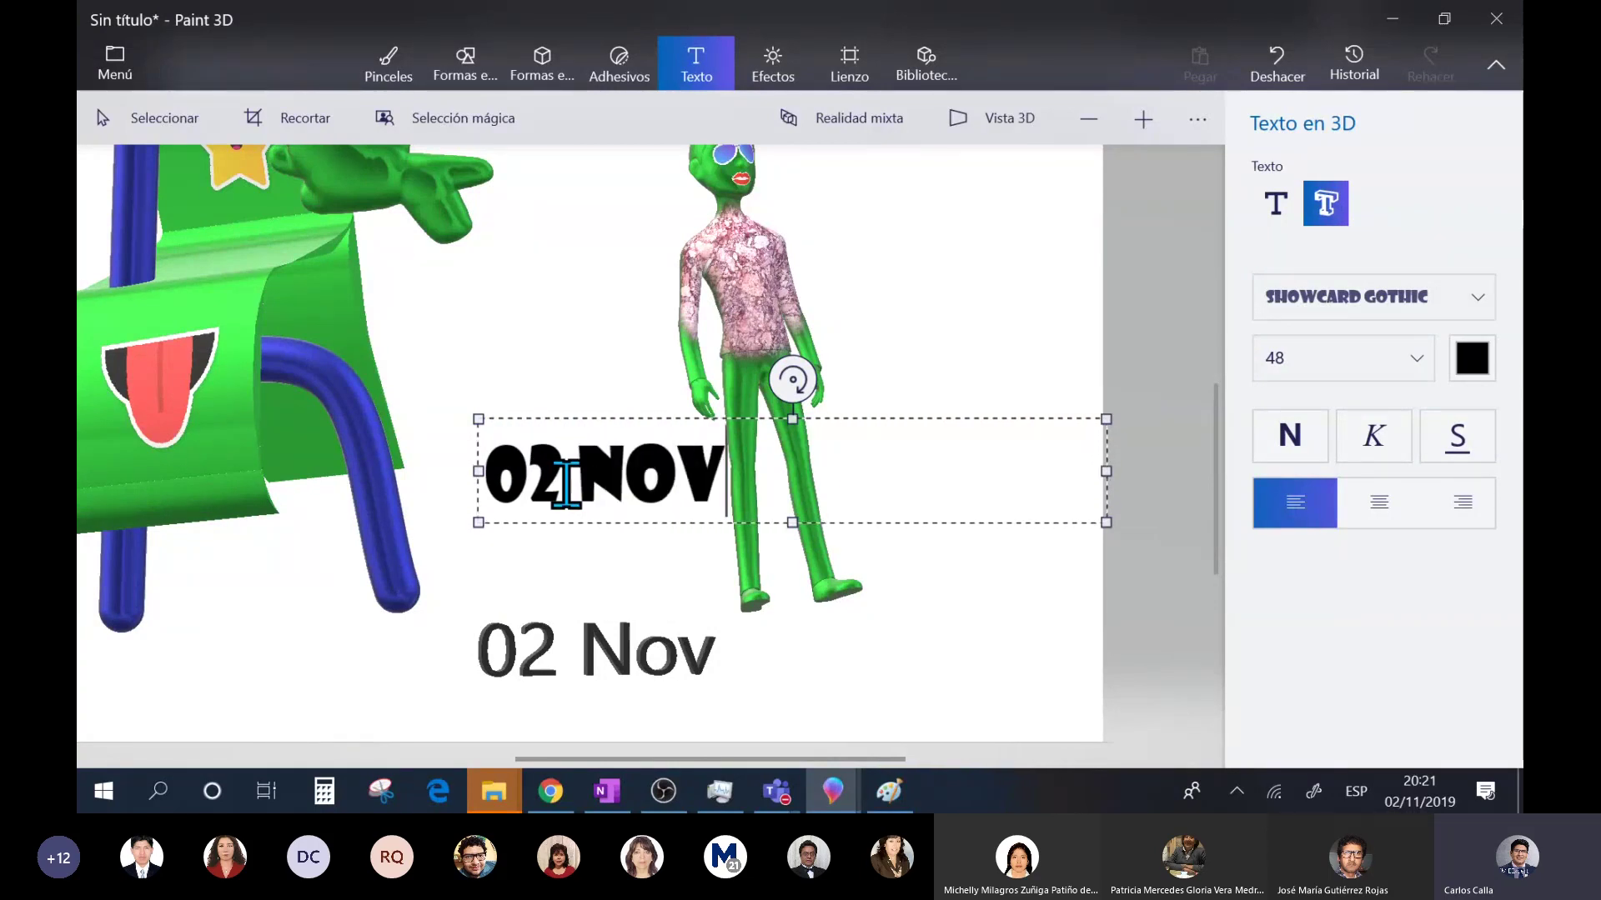
click(983, 404)
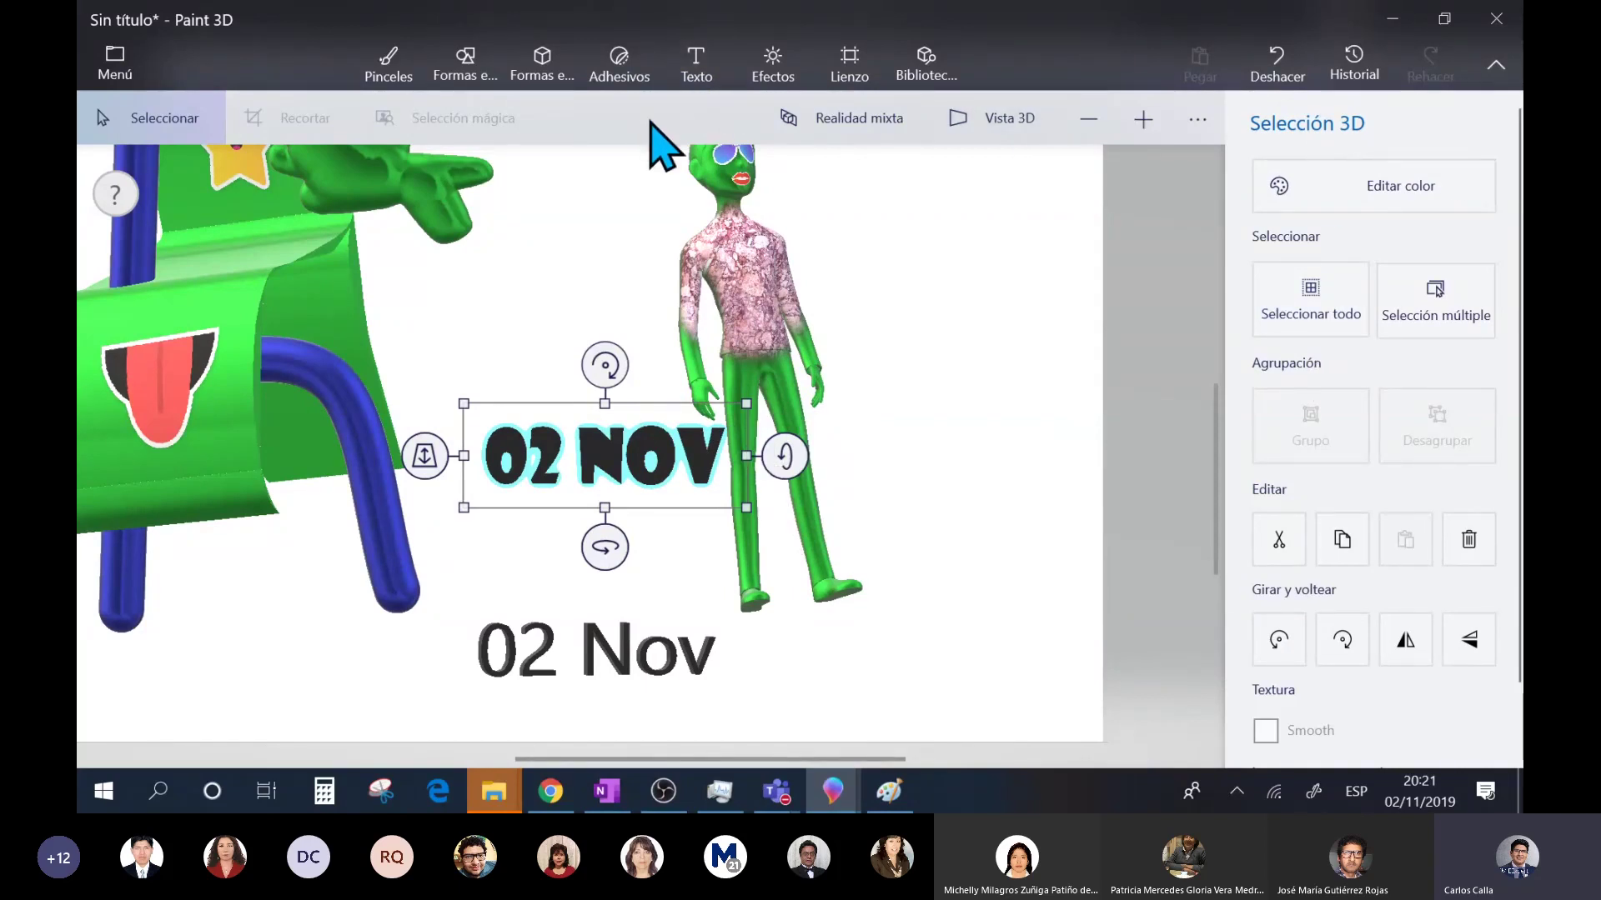
- Recolor the Showcard Gothic "02 NOV" text dark red
click(1384, 203)
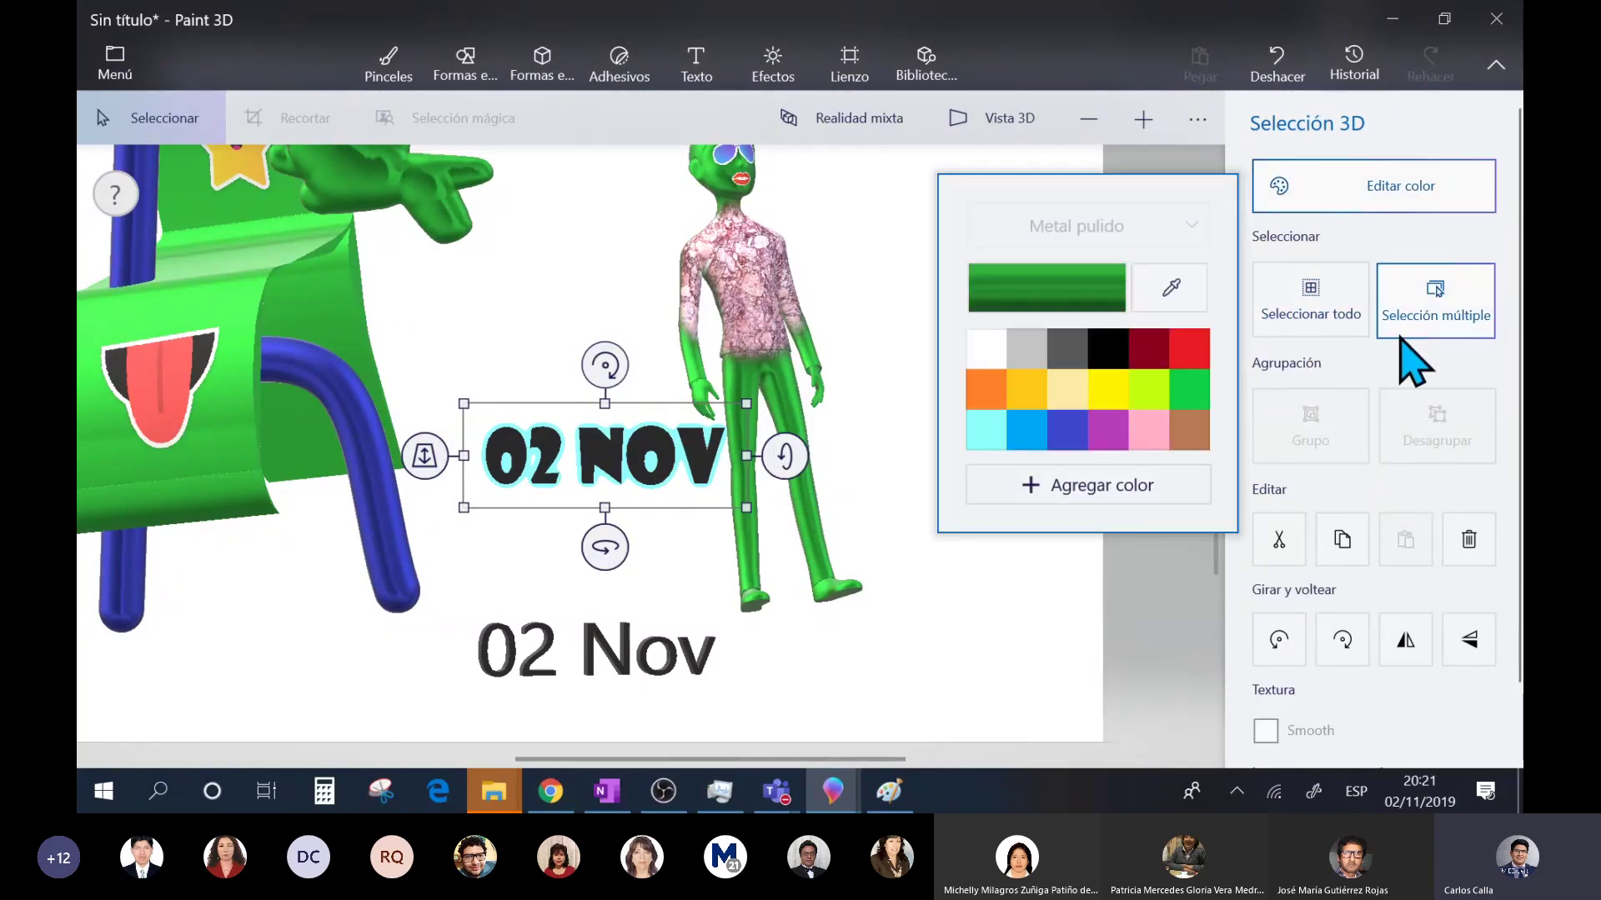
click(1159, 350)
click(1036, 661)
click(571, 460)
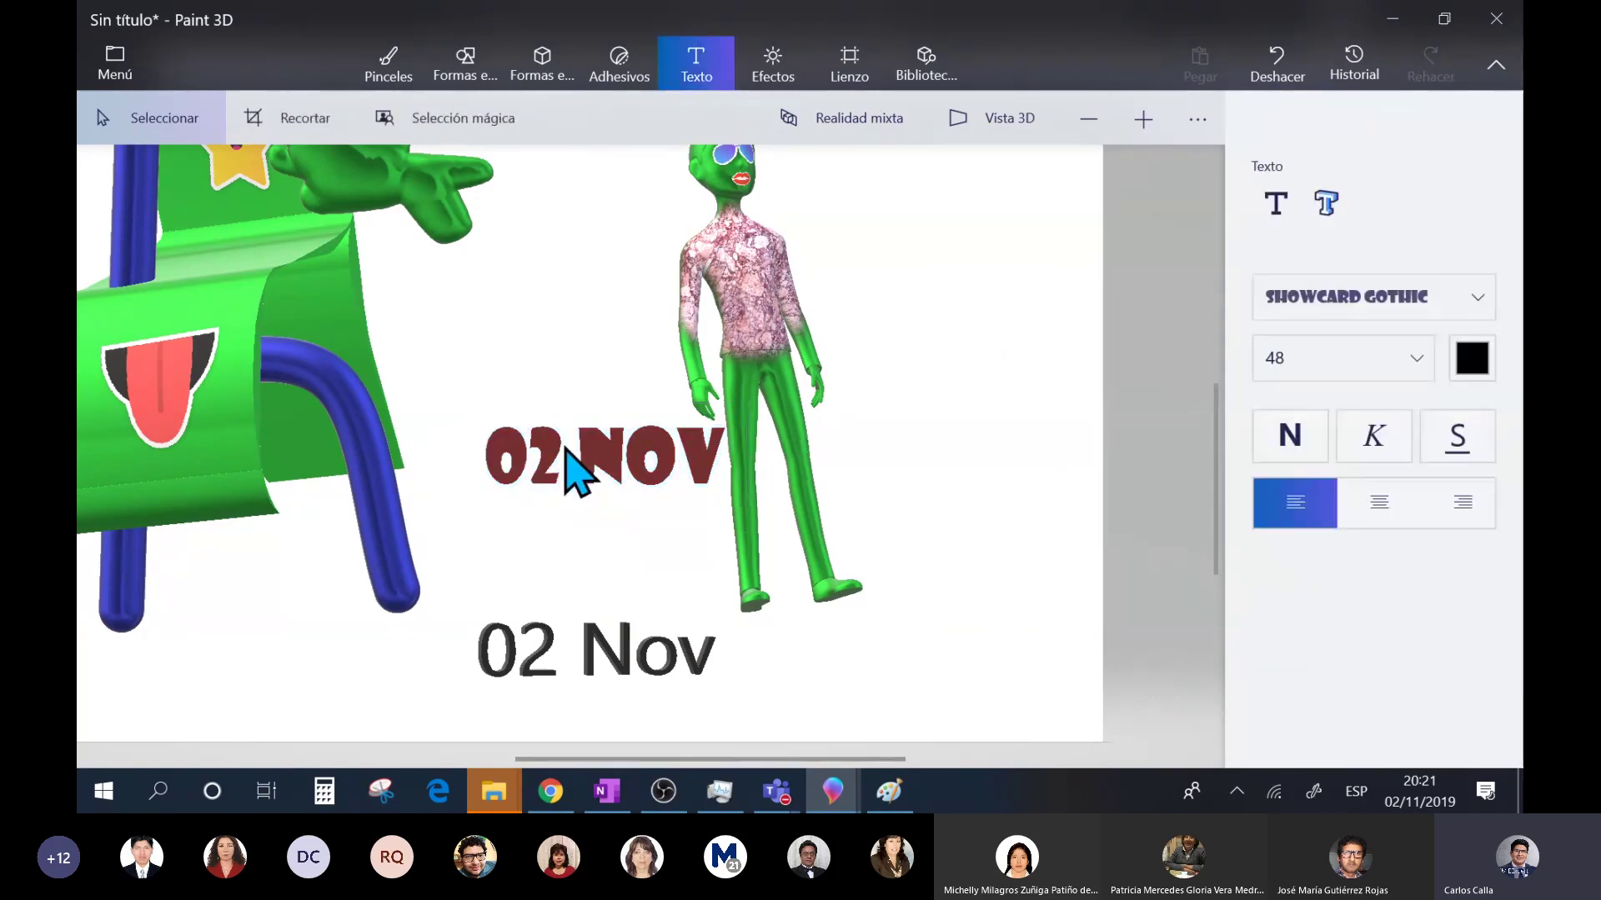
- Rotate the dark red "02 NOV" text about its vertical axis and move it below the man's feet, beside the other date text
click(652, 461)
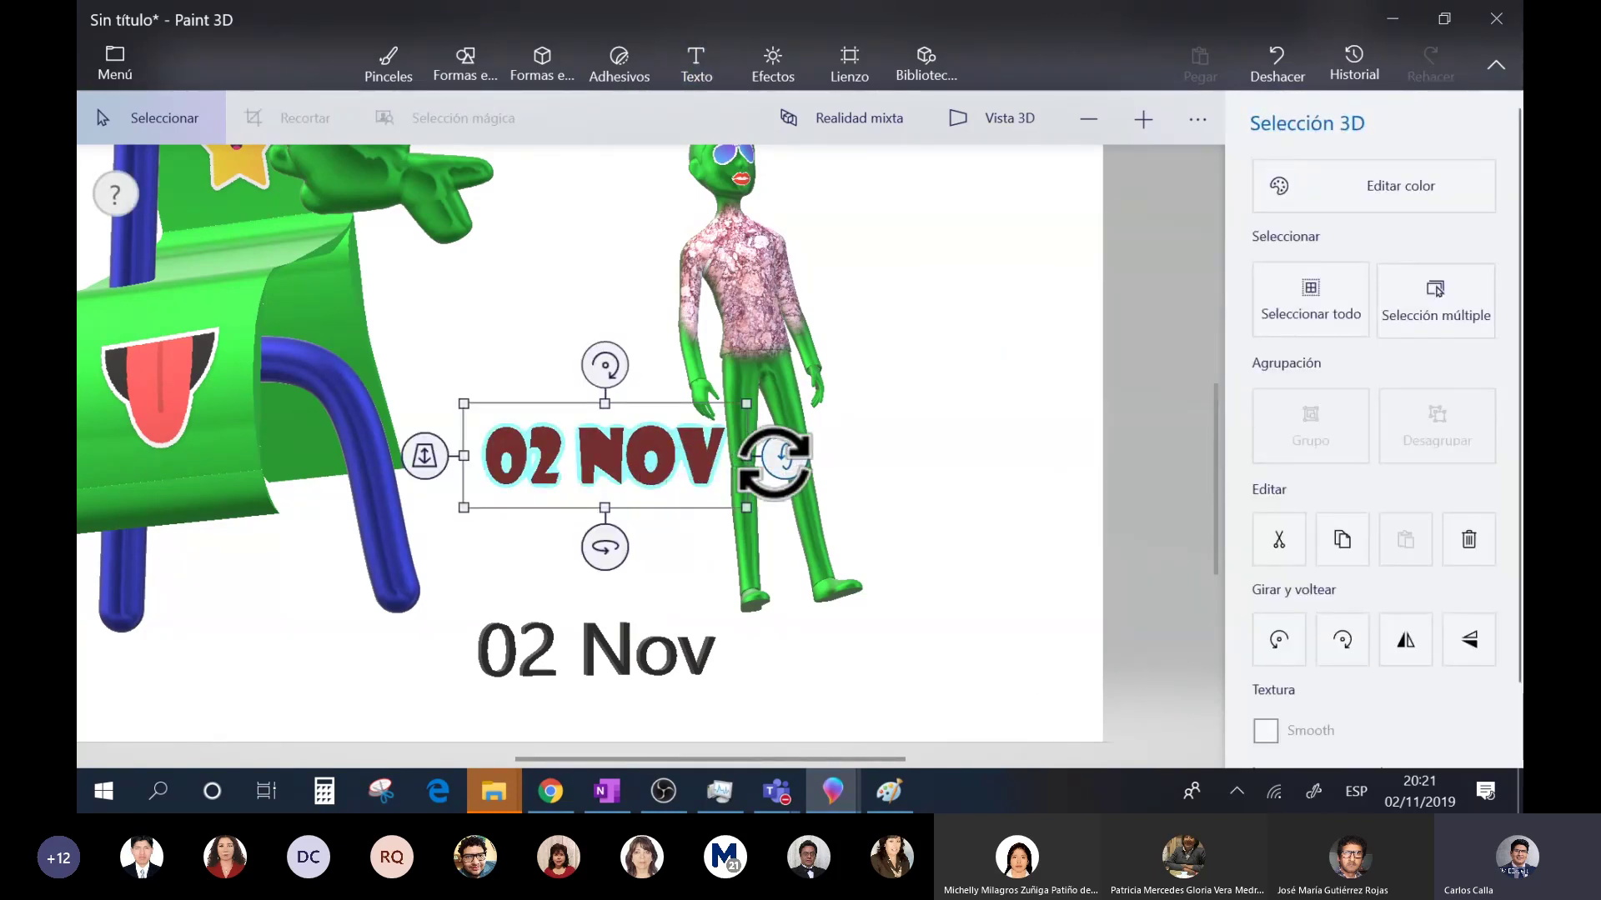
mouse_move(775, 463)
mouse_down()
mouse_move(768, 475)
mouse_move(778, 436)
mouse_move(782, 457)
mouse_up()
drag(605, 548, 780, 575)
click(625, 465)
drag(626, 459, 879, 658)
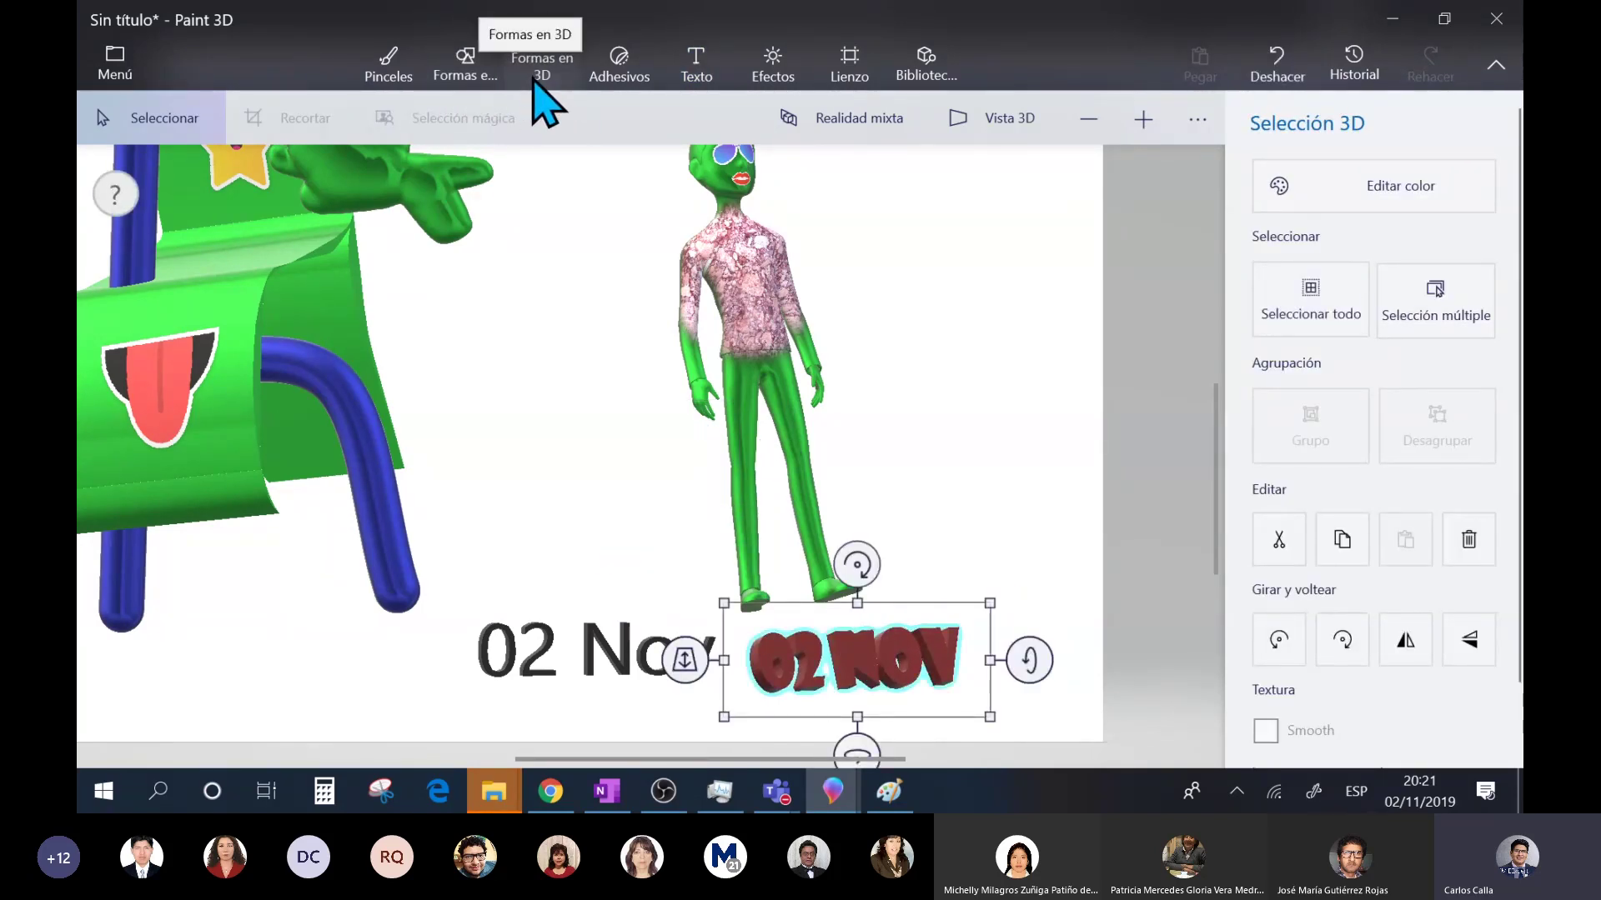
- Try several light directions on the lighting wheel under the default filter, examining their effect on the whole scene and the man's torso
click(632, 80)
click(699, 77)
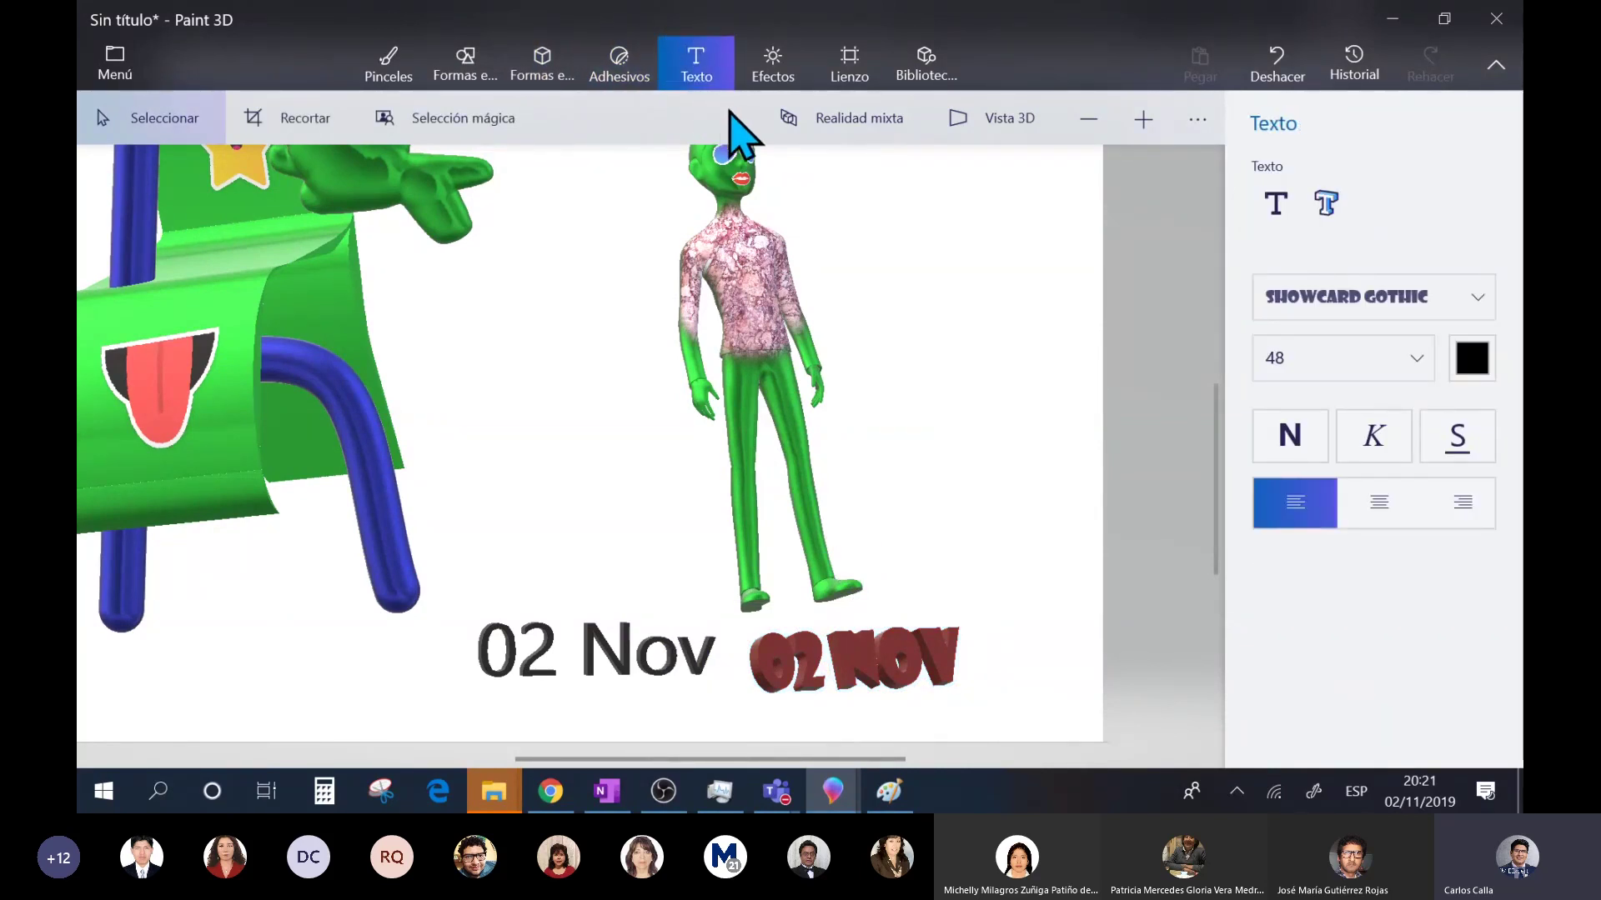
click(765, 70)
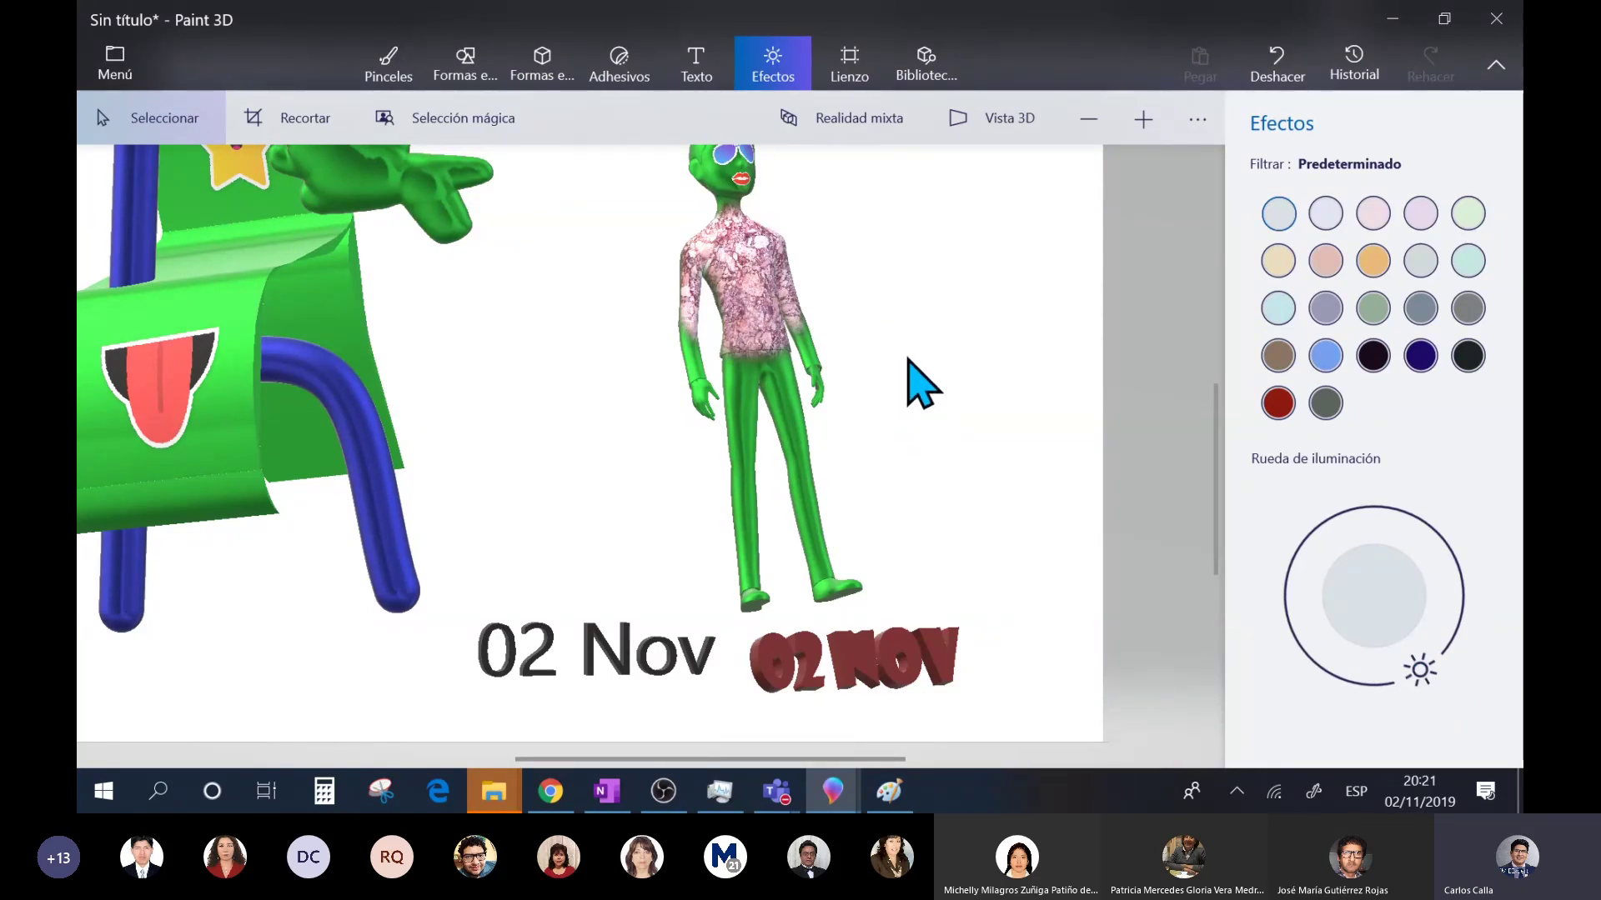
scroll(921, 383, down, 3)
drag(1434, 672, 1381, 529)
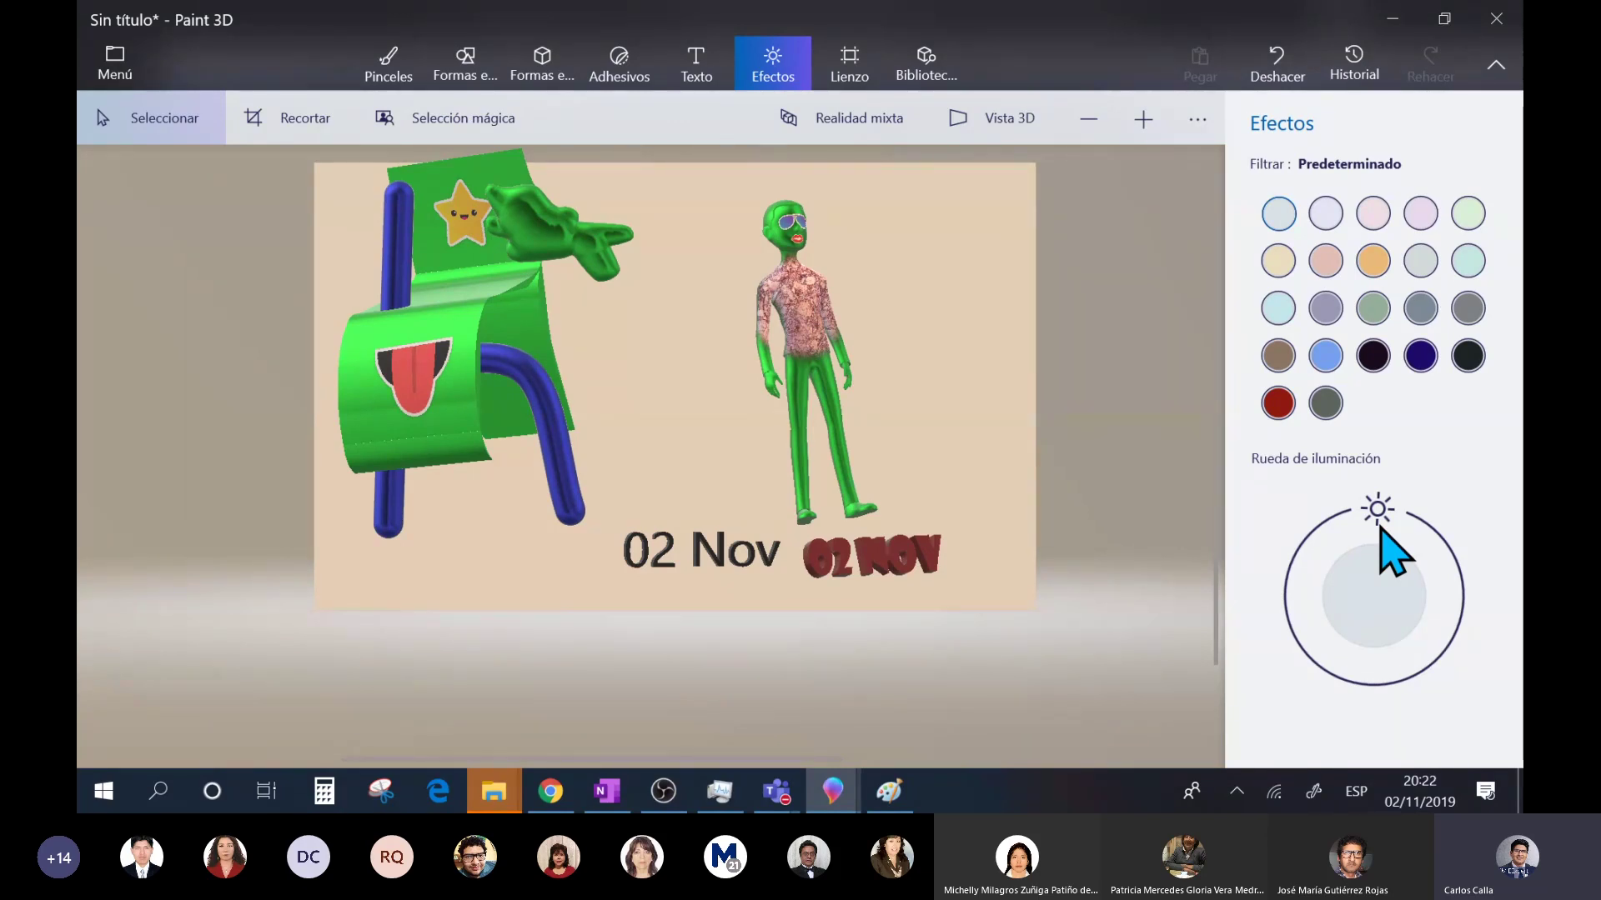
drag(1380, 526, 1429, 598)
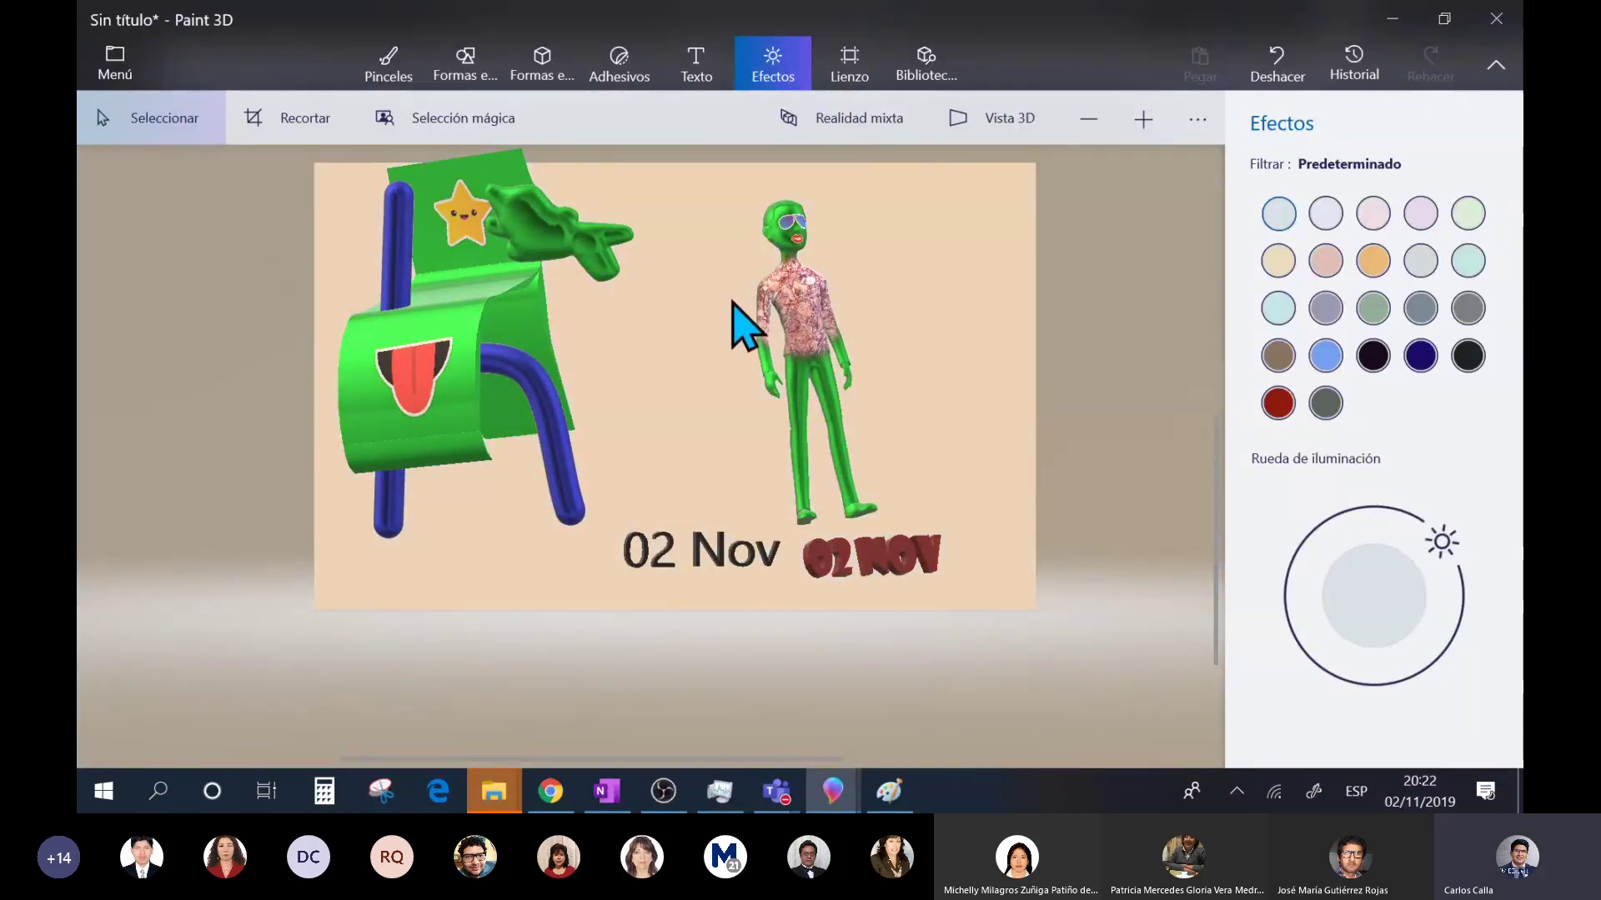
scroll(793, 328, up, 5)
scroll(1038, 394, up, 2)
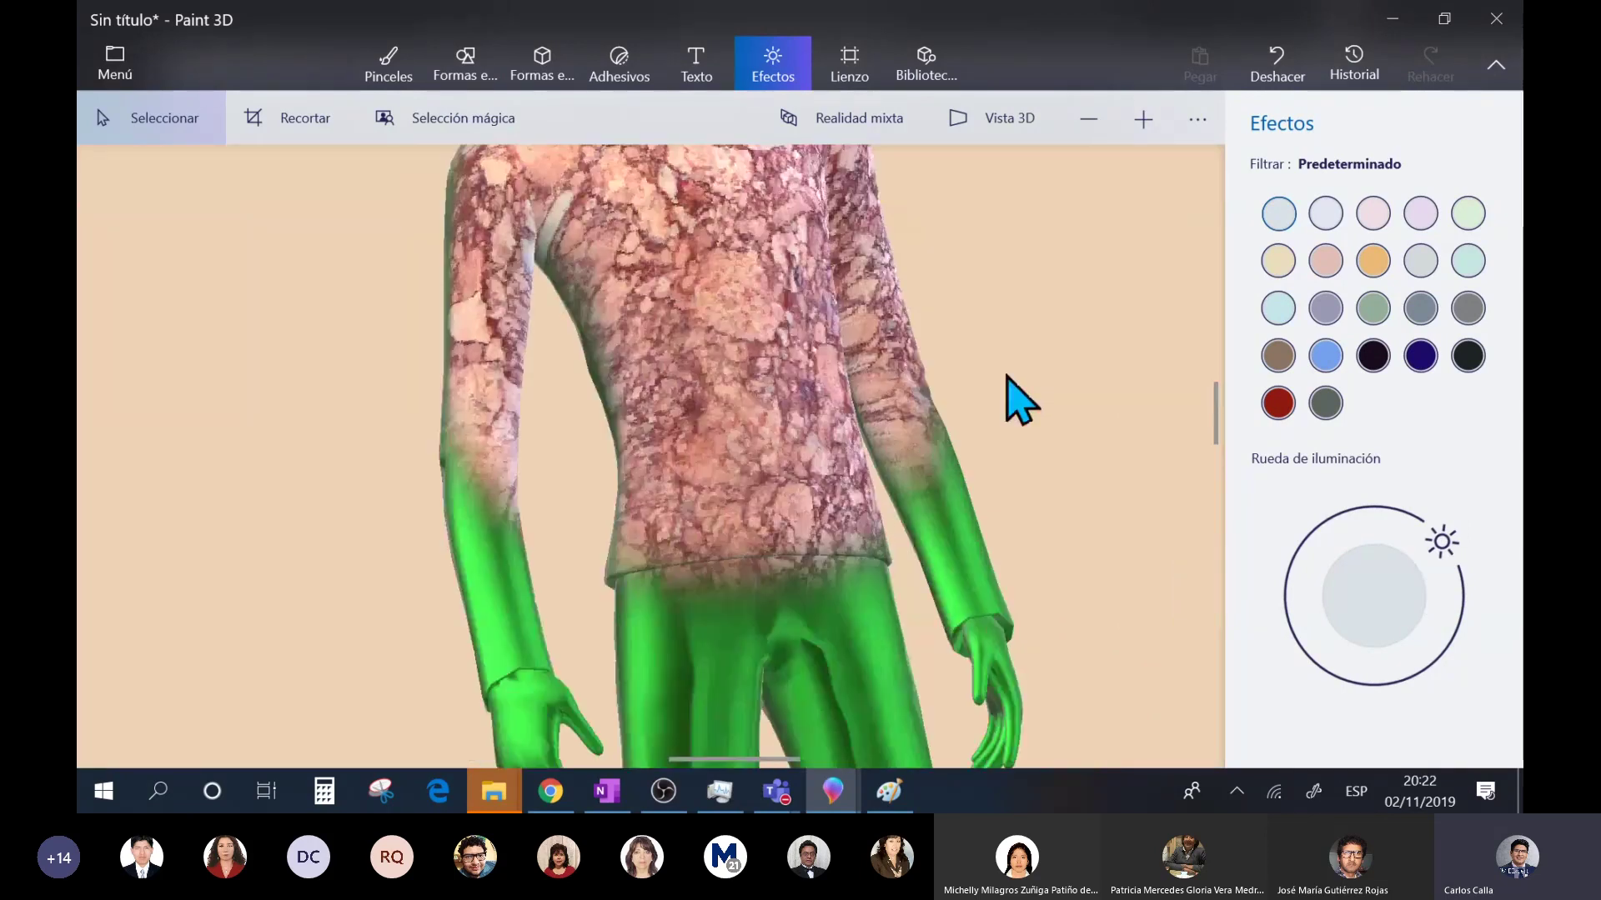
mouse_move(1425, 529)
mouse_down()
mouse_move(1340, 522)
mouse_move(1331, 505)
mouse_move(1268, 594)
mouse_move(1355, 682)
mouse_move(1325, 619)
mouse_move(1348, 654)
mouse_move(1337, 600)
mouse_move(1370, 632)
mouse_move(1333, 614)
mouse_move(1336, 597)
mouse_move(1379, 658)
mouse_move(1340, 572)
mouse_move(1350, 553)
mouse_move(1388, 546)
mouse_move(1434, 584)
mouse_move(1421, 637)
mouse_move(1308, 589)
mouse_move(1409, 534)
mouse_up()
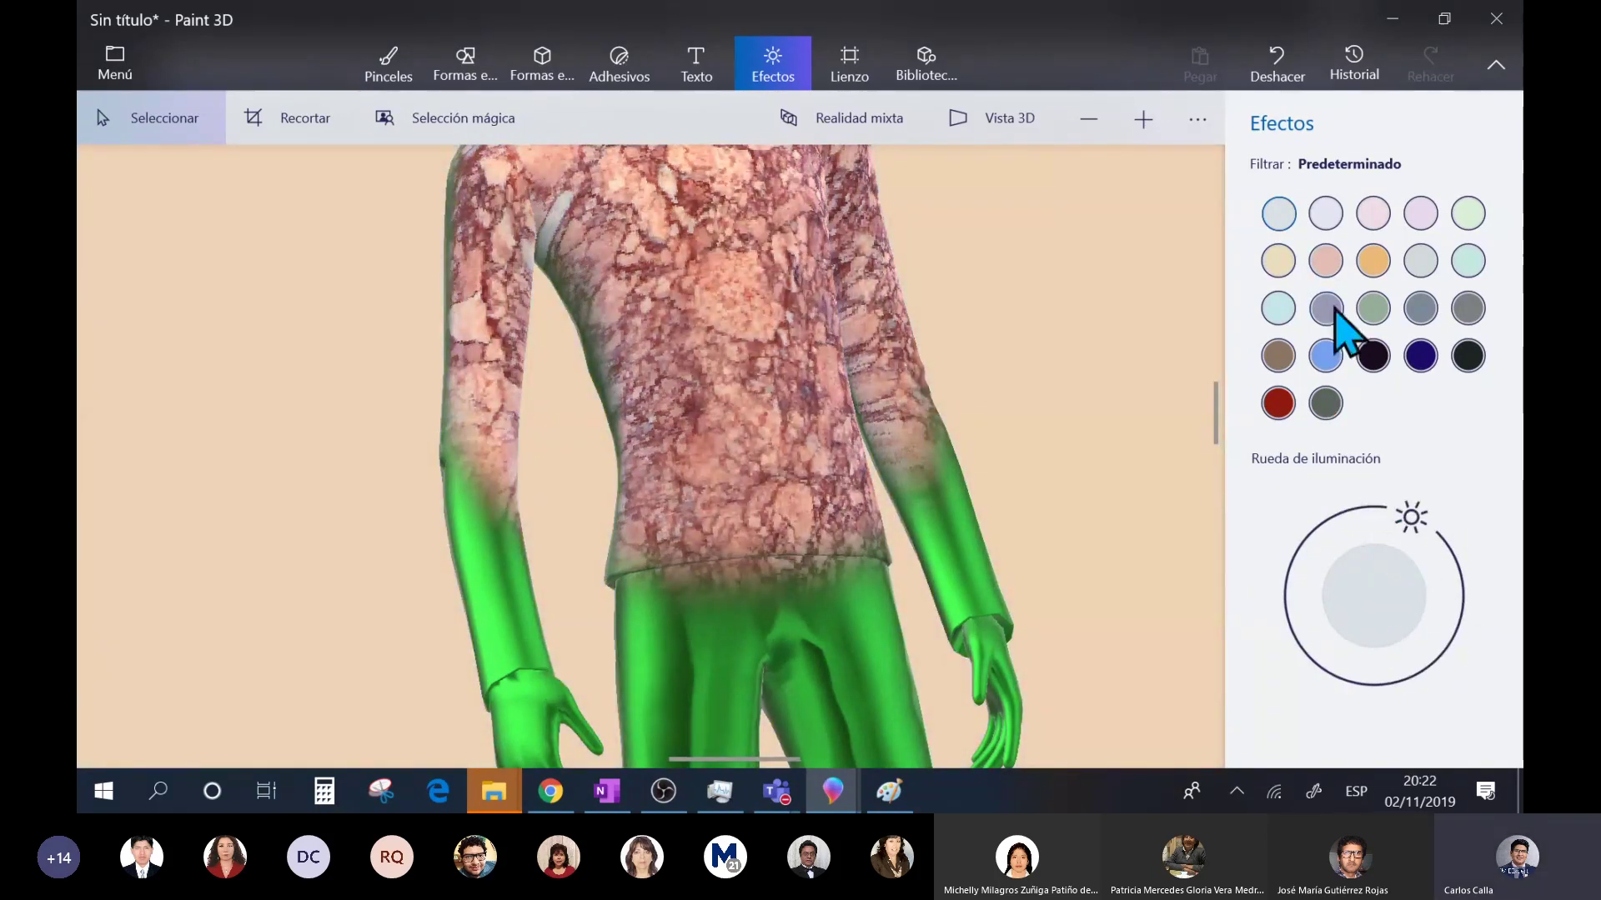
- Apply the Pastel filter to the scene and shift the light source to the lower-right part of the lighting wheel
click(1421, 214)
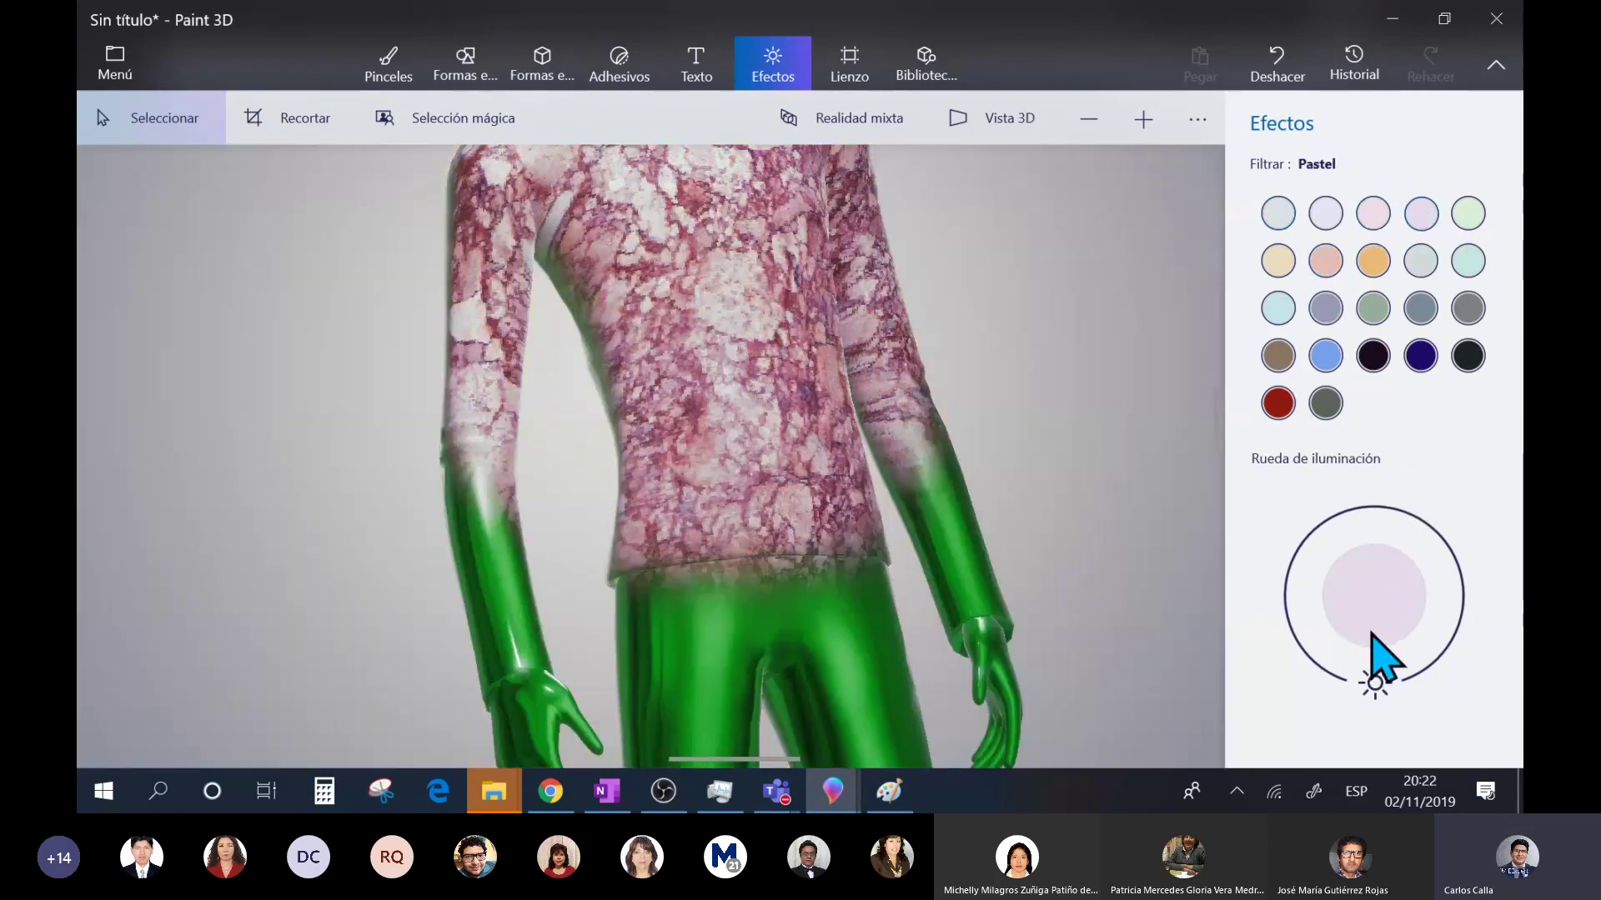
drag(1371, 678, 1417, 630)
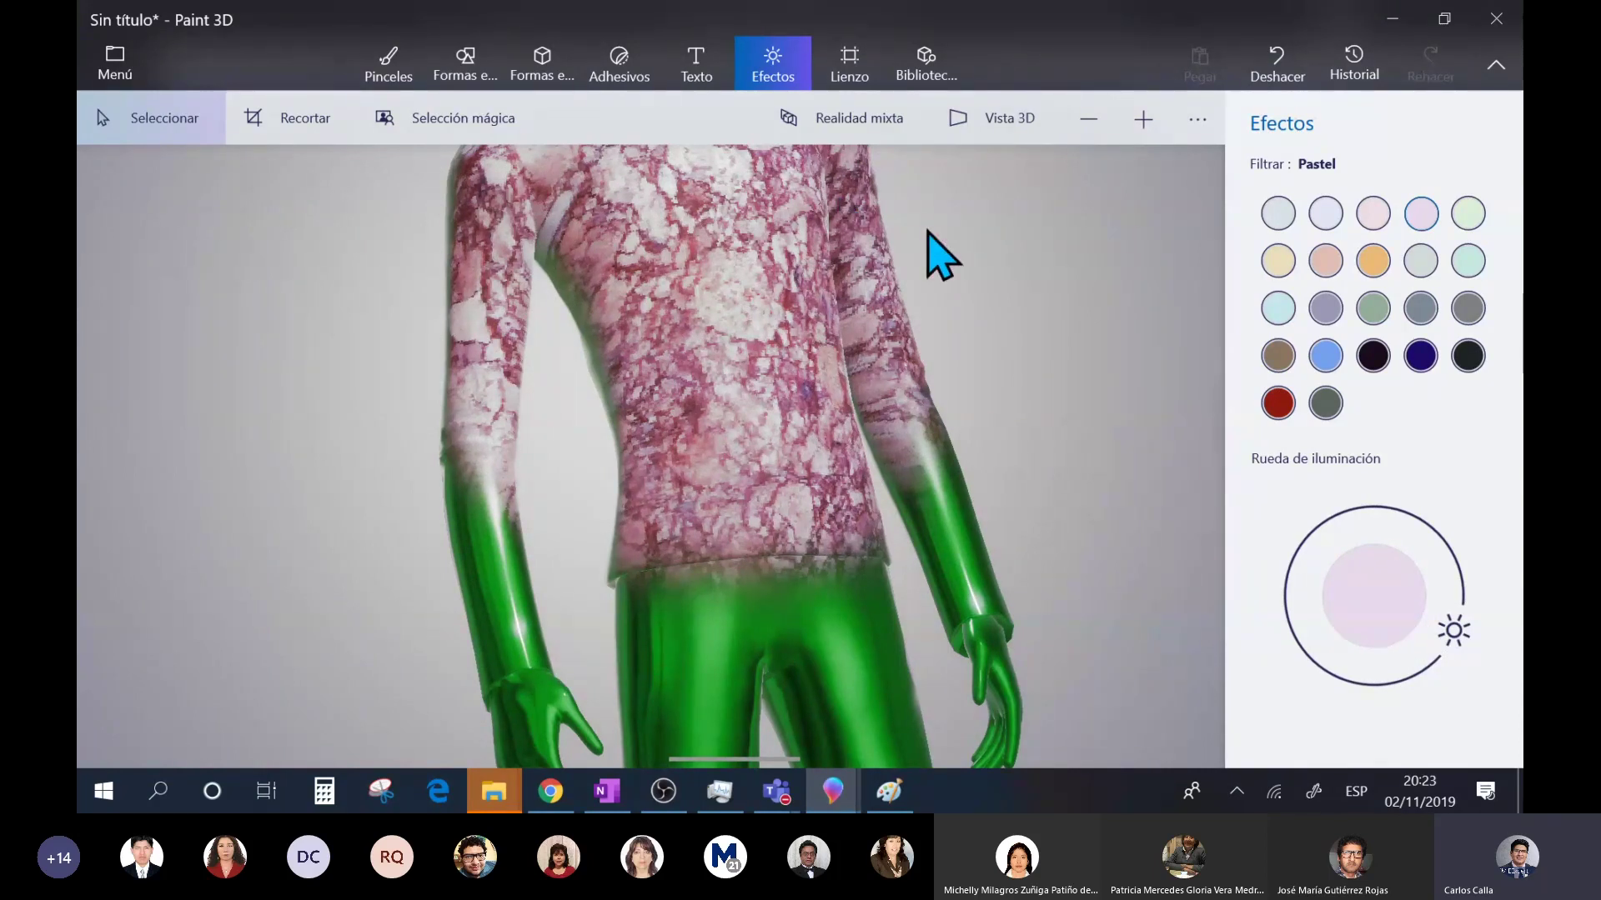
scroll(925, 227, down, 5)
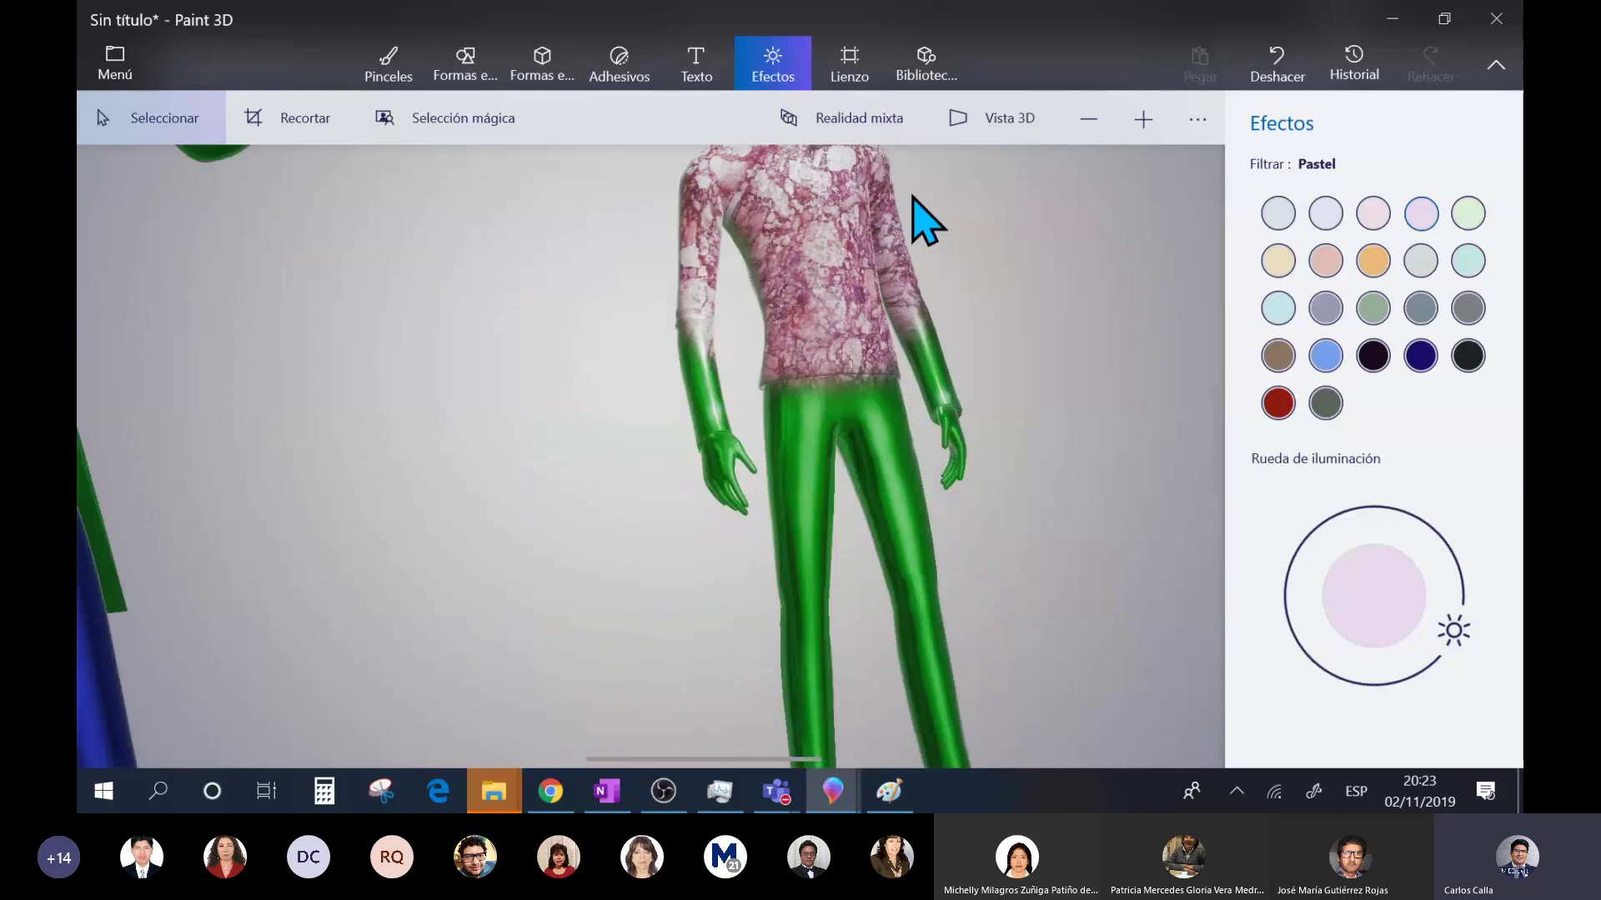
click(551, 77)
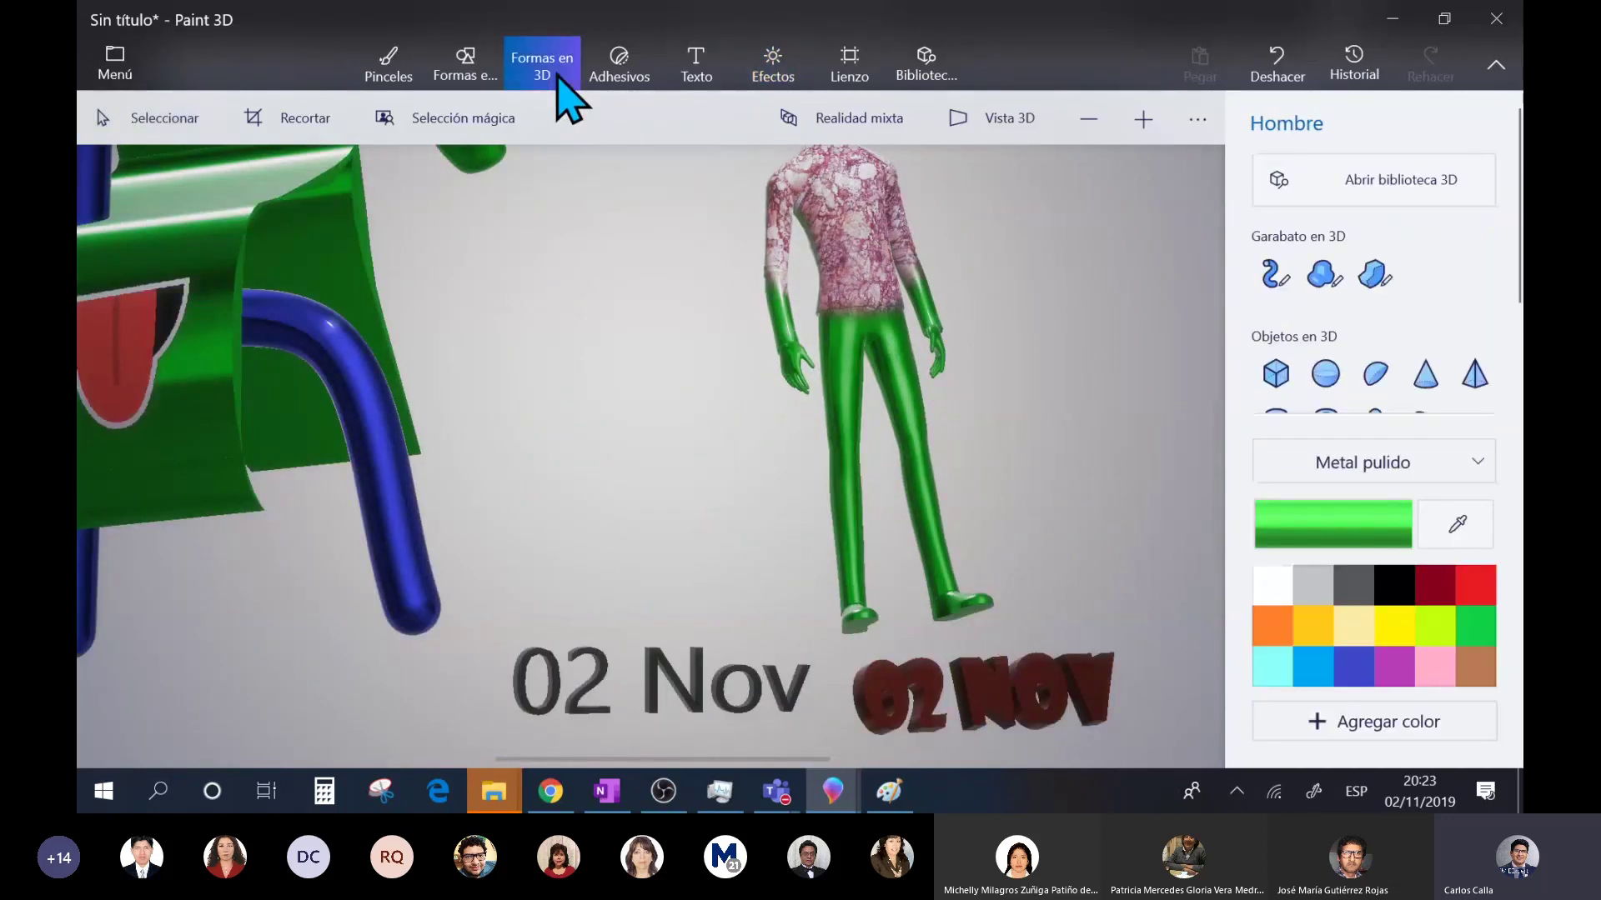
scroll(1401, 358, down, 2)
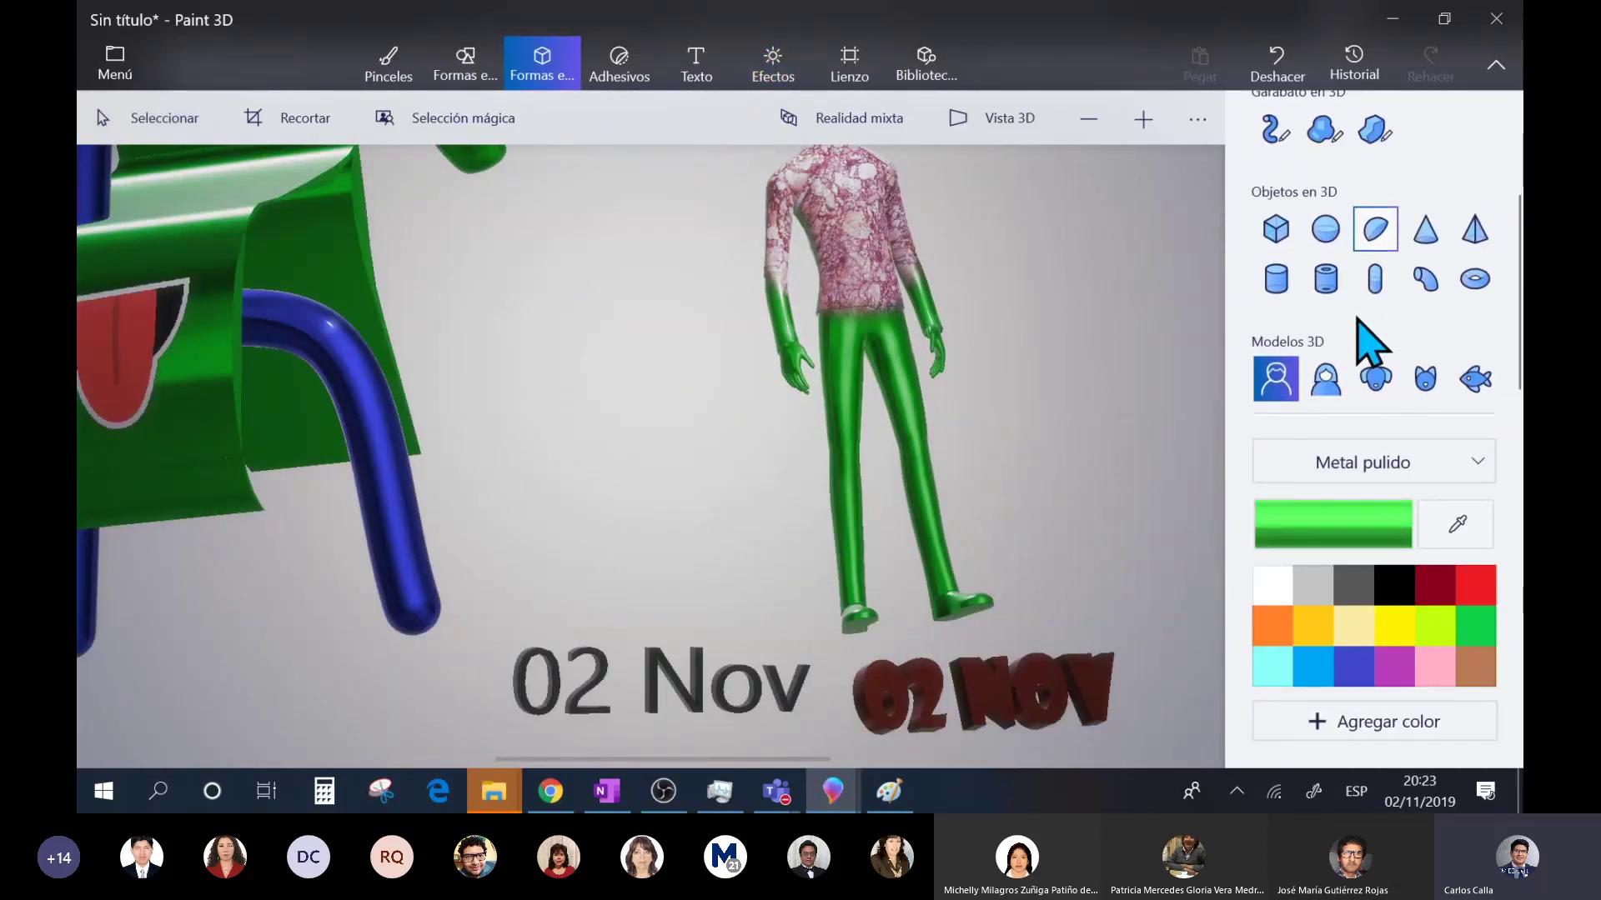
scroll(1469, 407, down, 1)
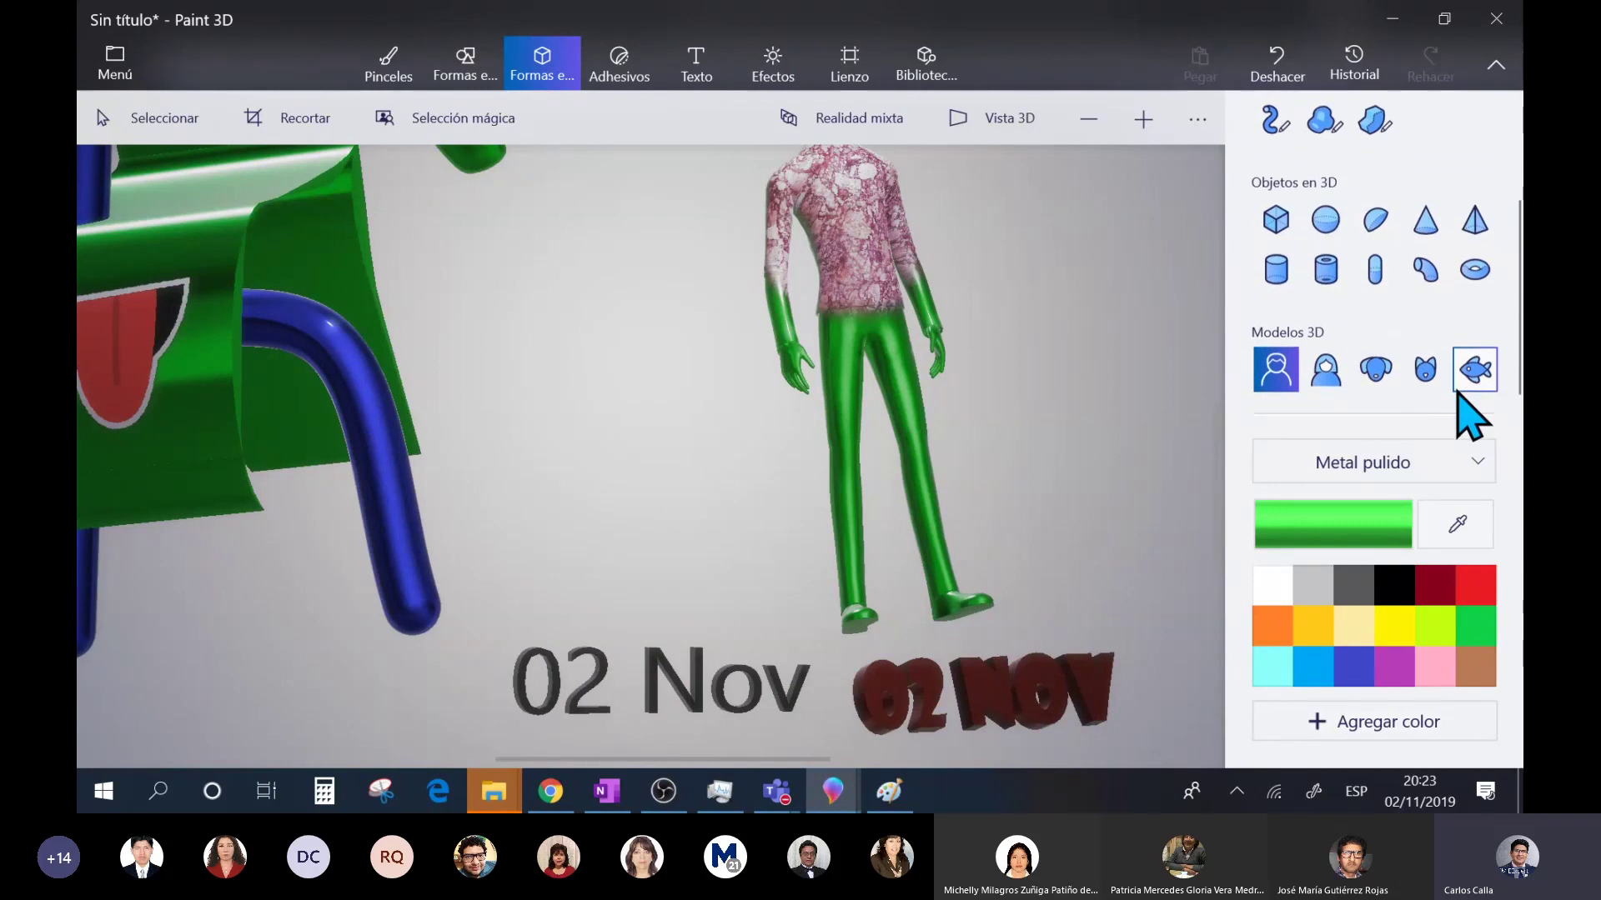
- Search the 3D library for "corazón"
click(927, 67)
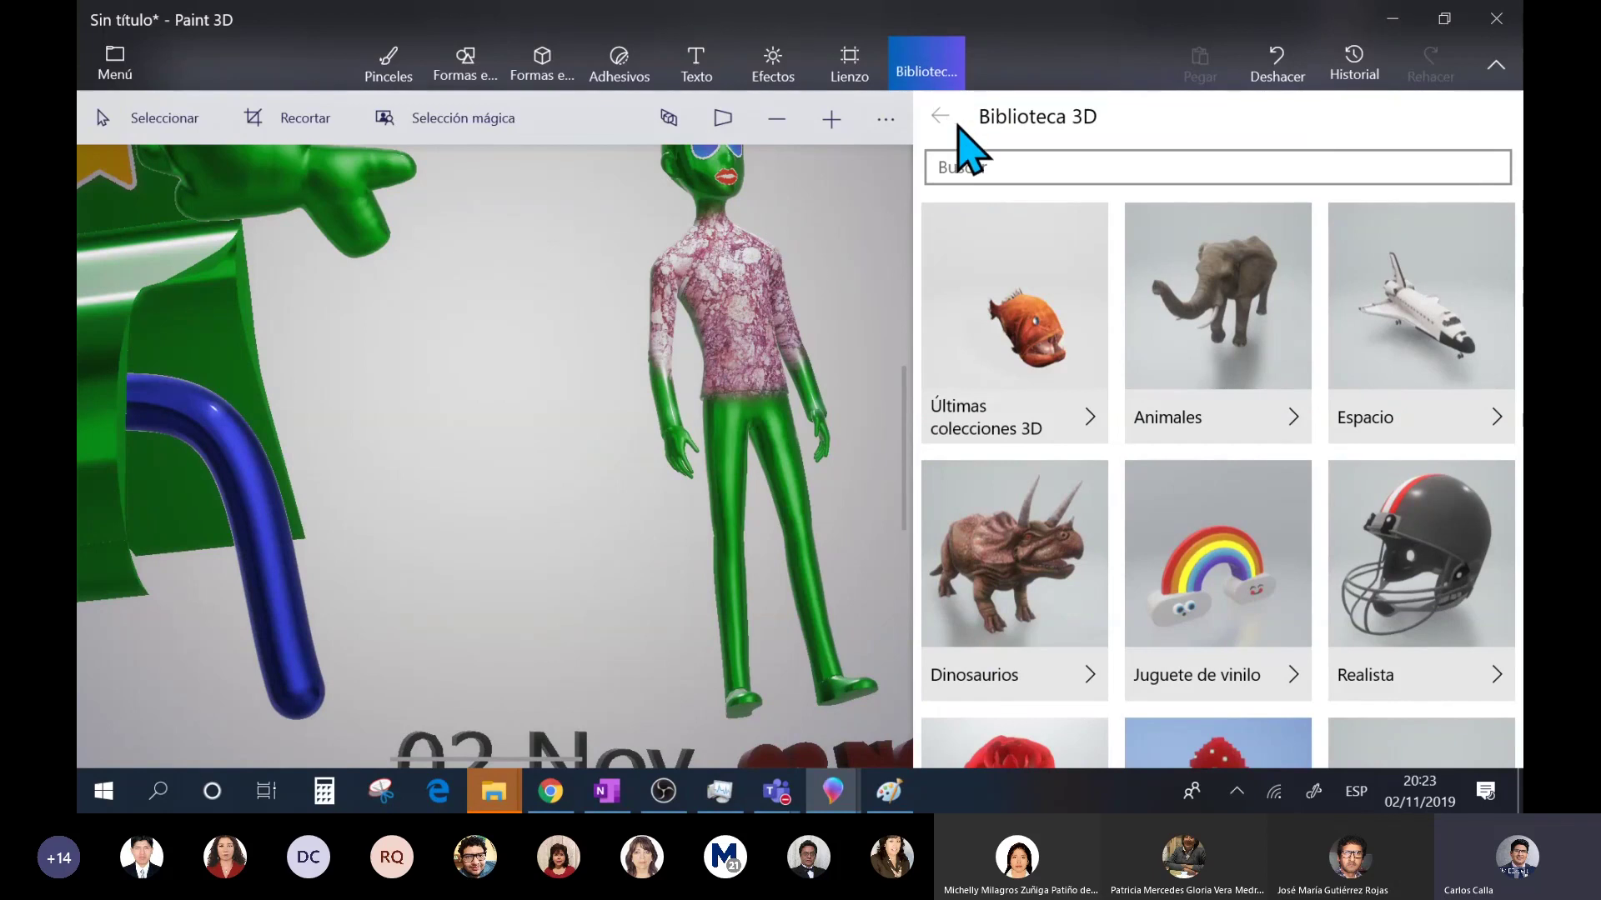
click(979, 167)
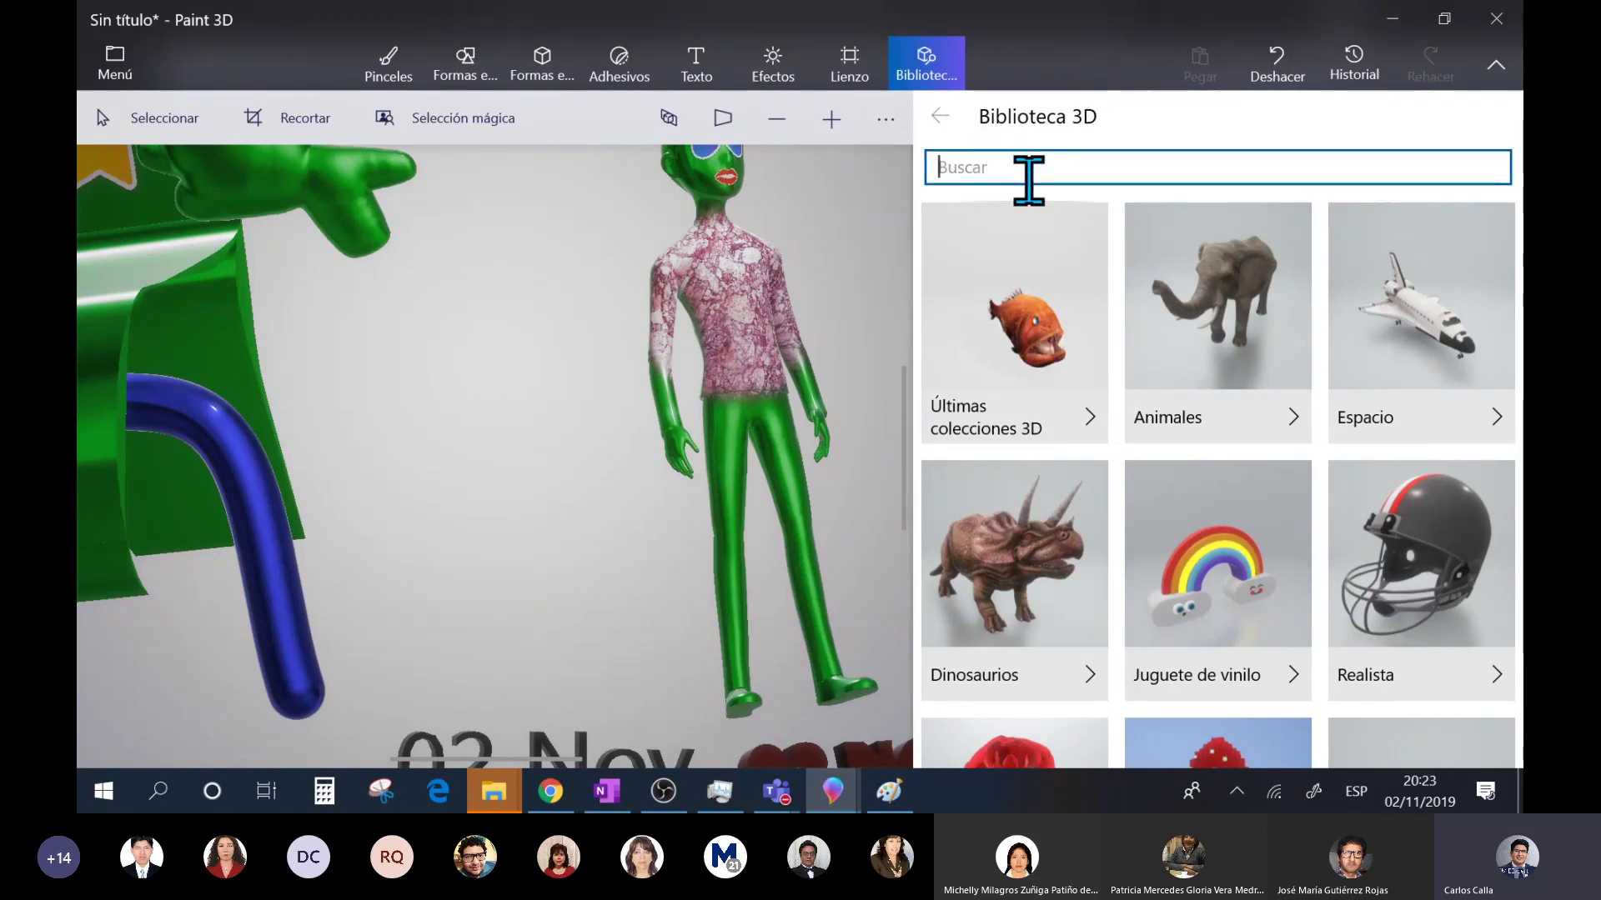
text(cor)
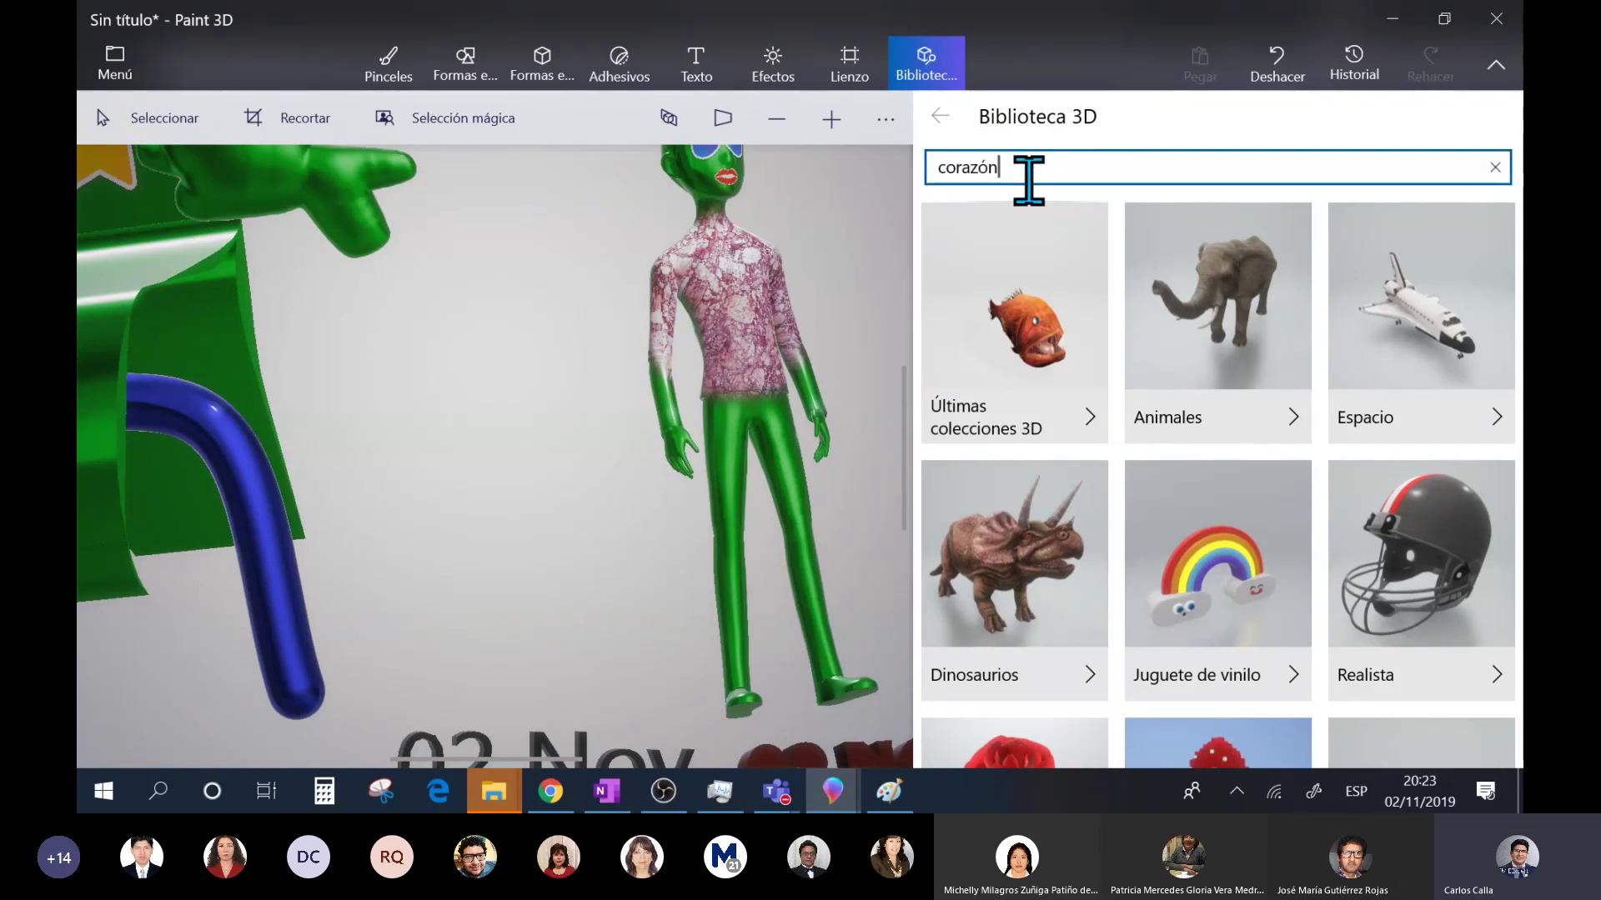
text(azón)
key(Return)
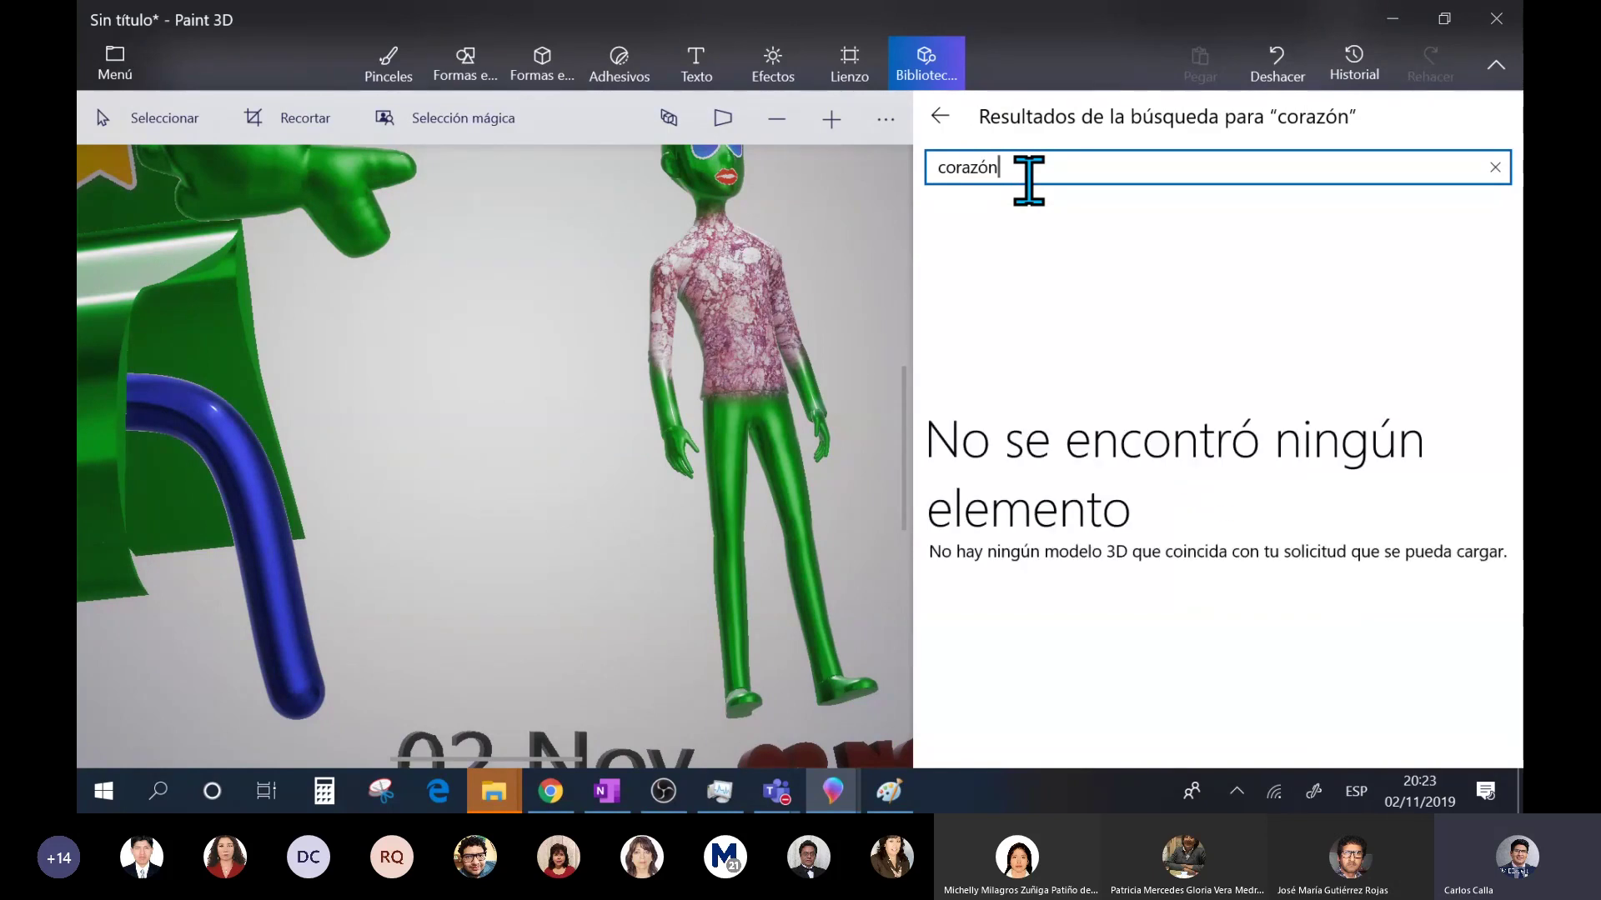
- Search the 3D library for "heart", and return to the library's category overview
double_click(1028, 179)
text(heart)
key(Return)
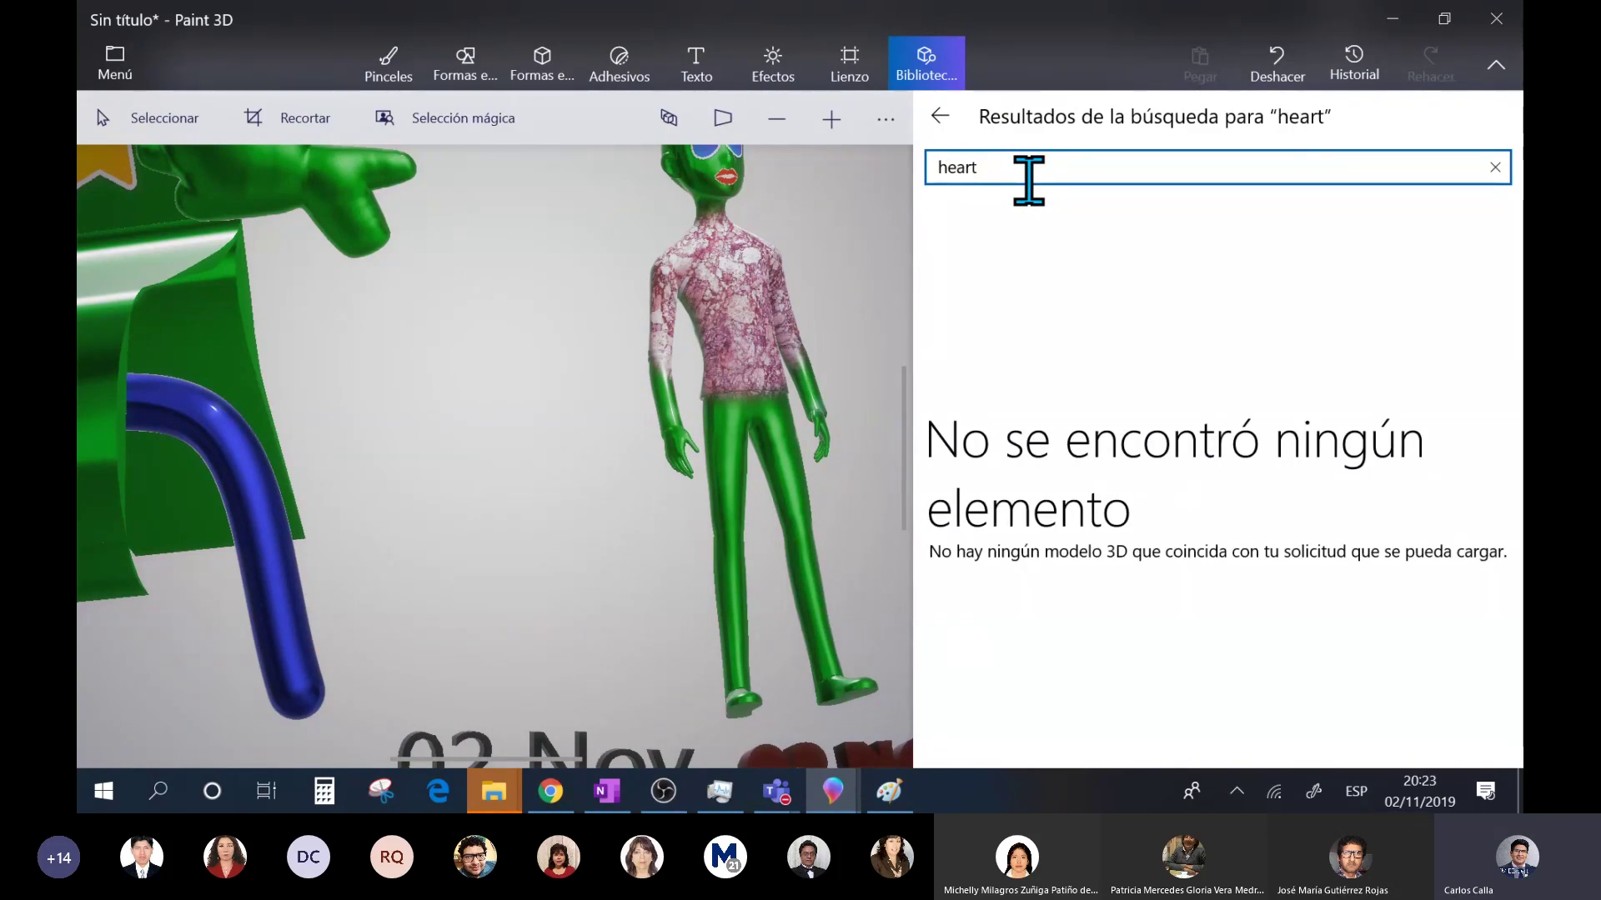
click(1501, 169)
click(942, 125)
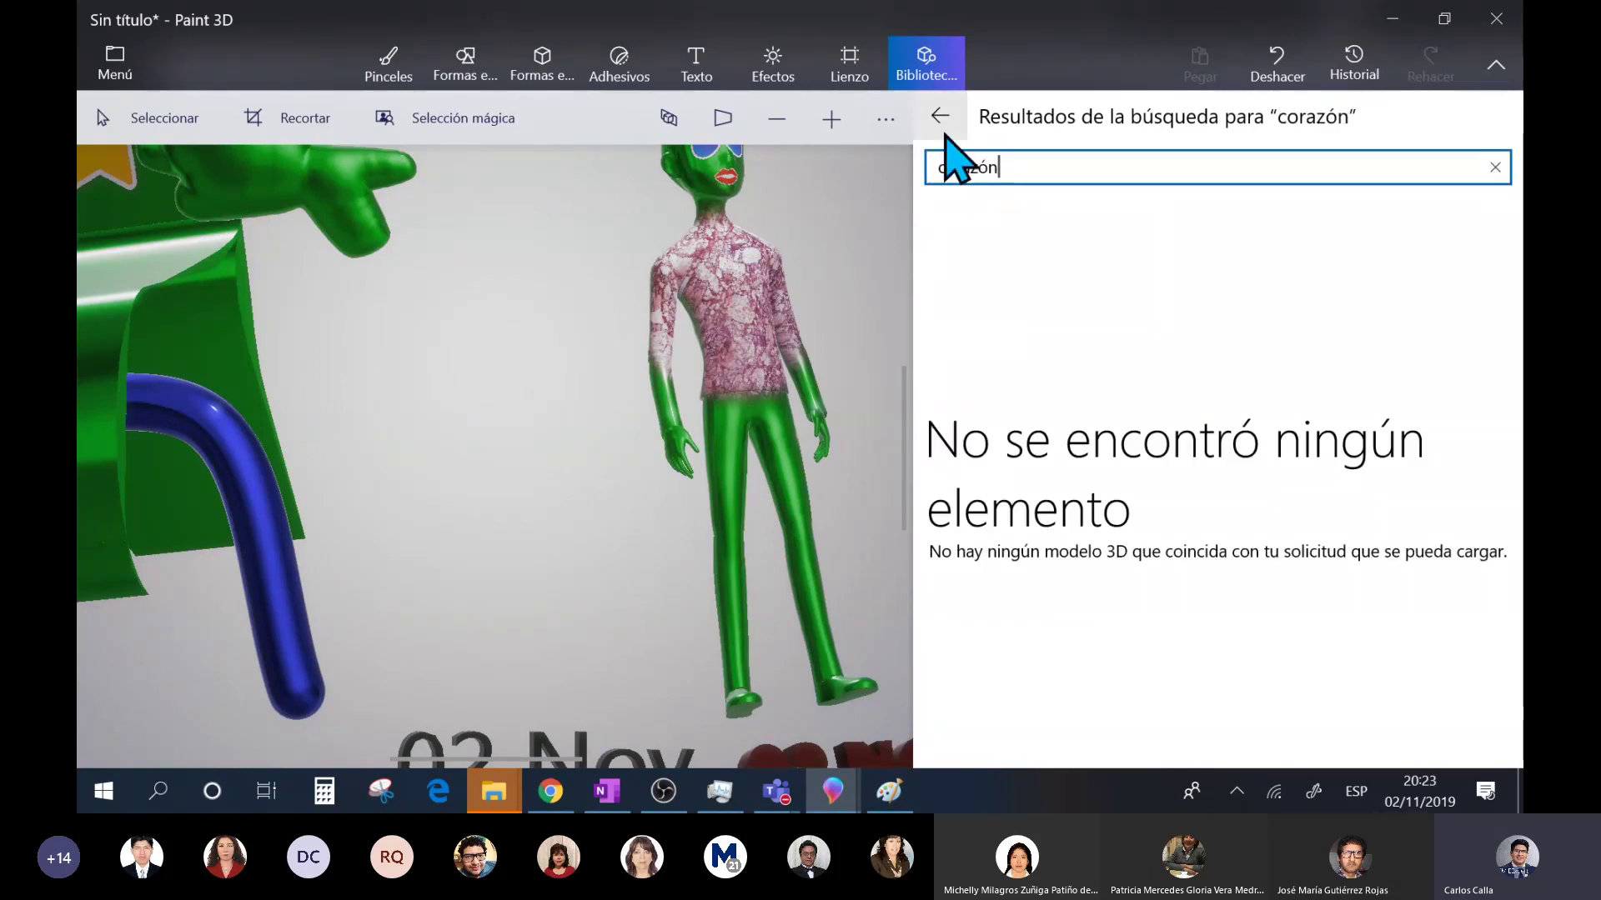
click(945, 134)
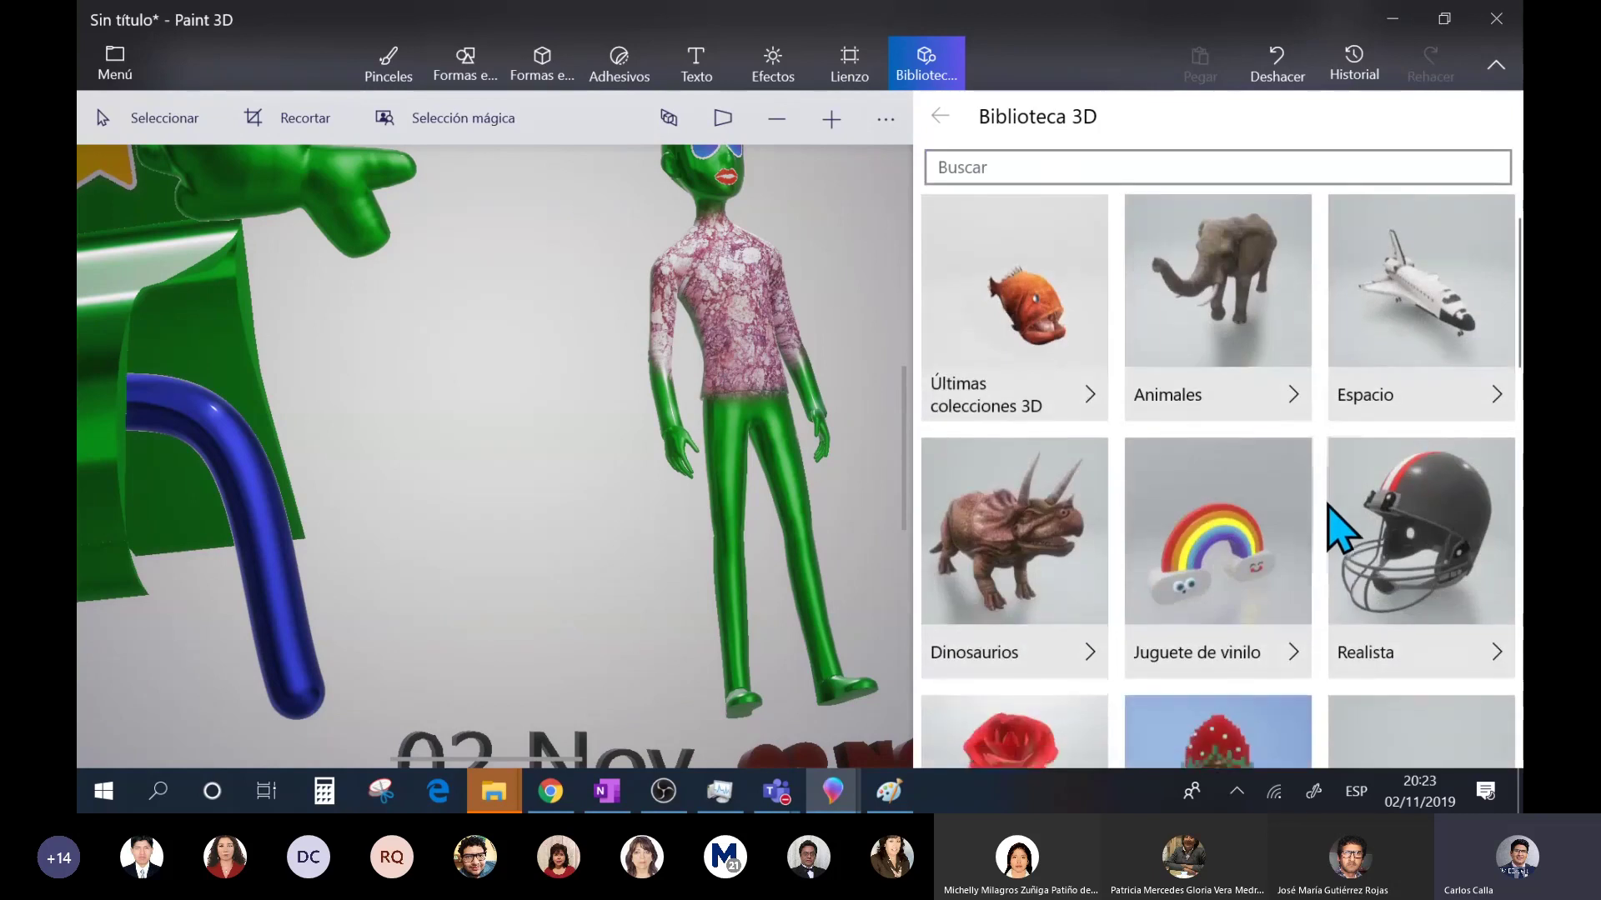
- Examine the 3D library's full range of model categories, from the latest collections and animals through to classroom items
scroll(1328, 506, down, 5)
scroll(1332, 521, down, 5)
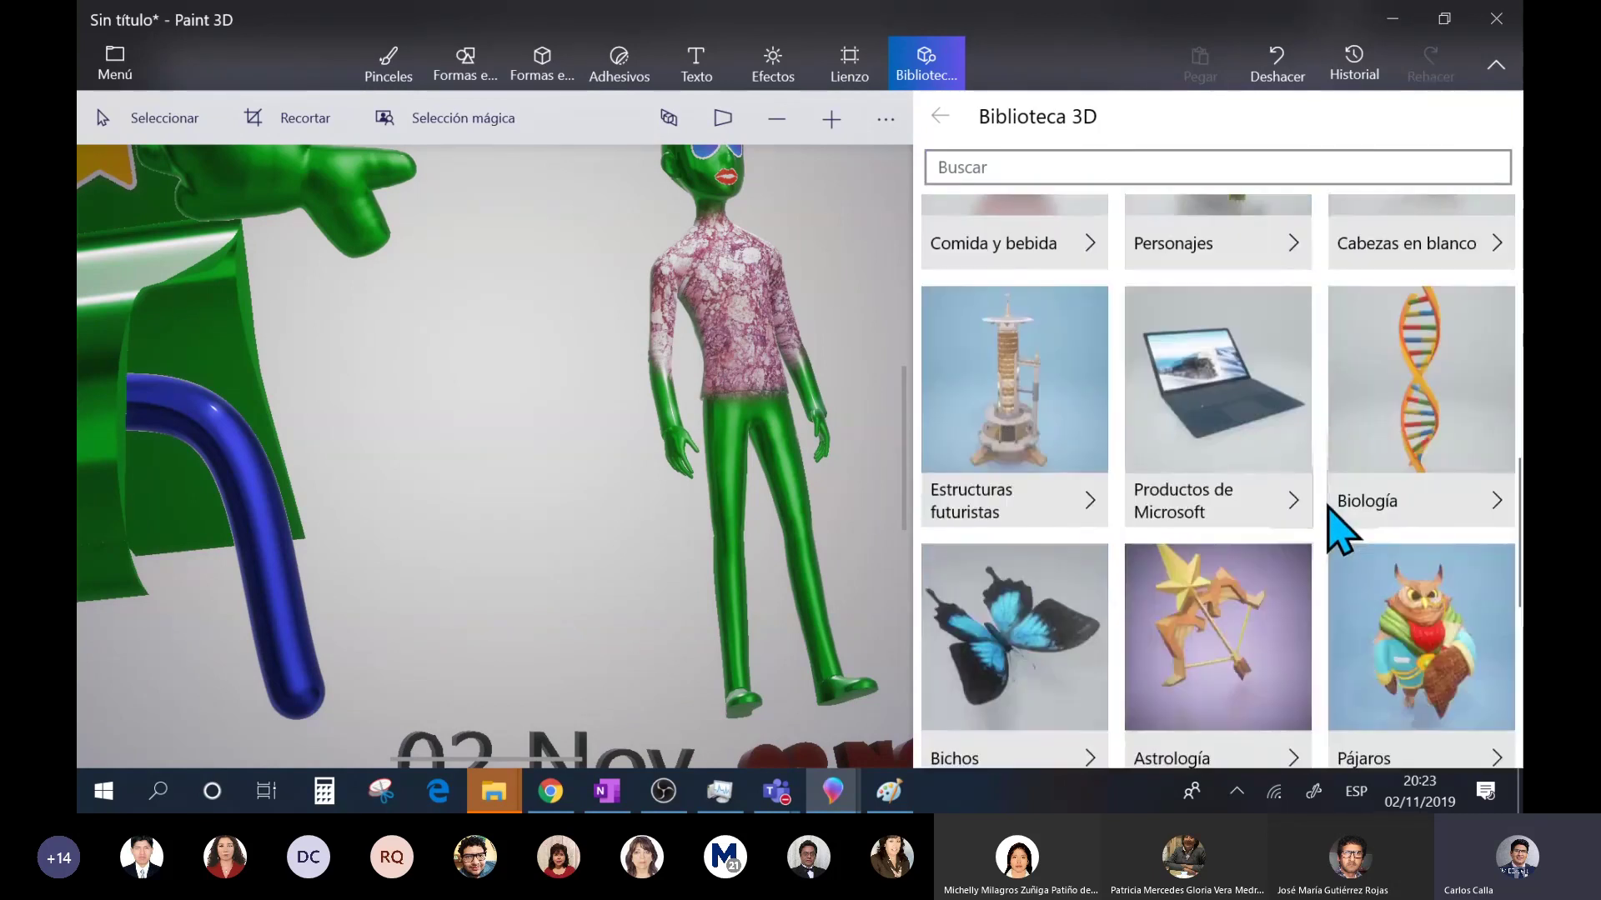
scroll(1342, 528, down, 2)
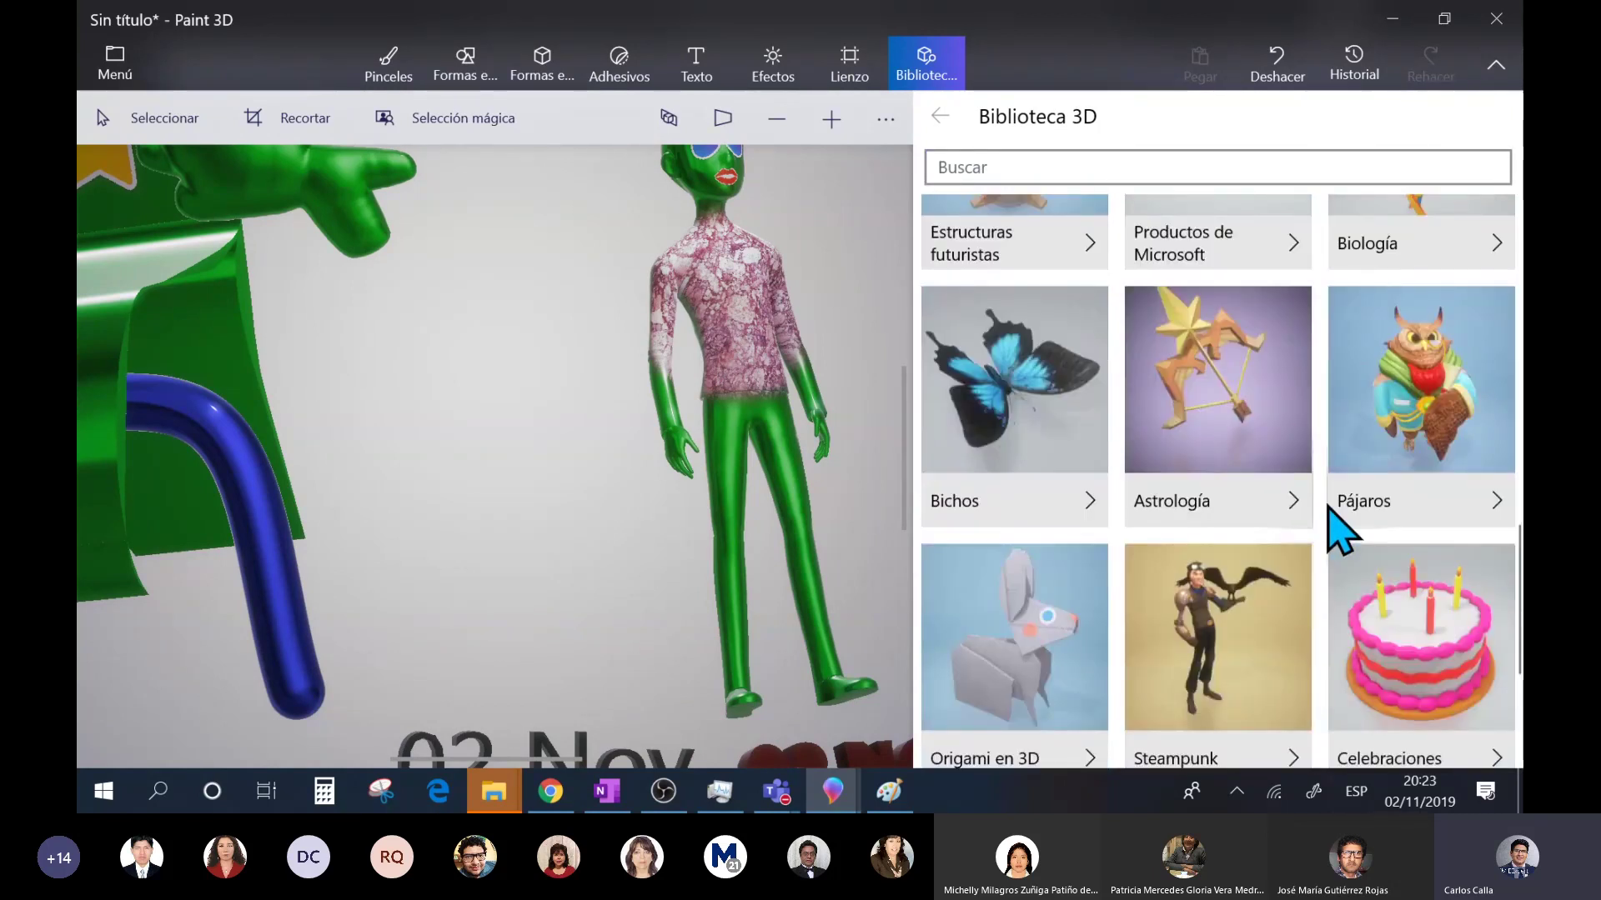
scroll(1343, 529, down, 3)
scroll(1342, 530, up, 12)
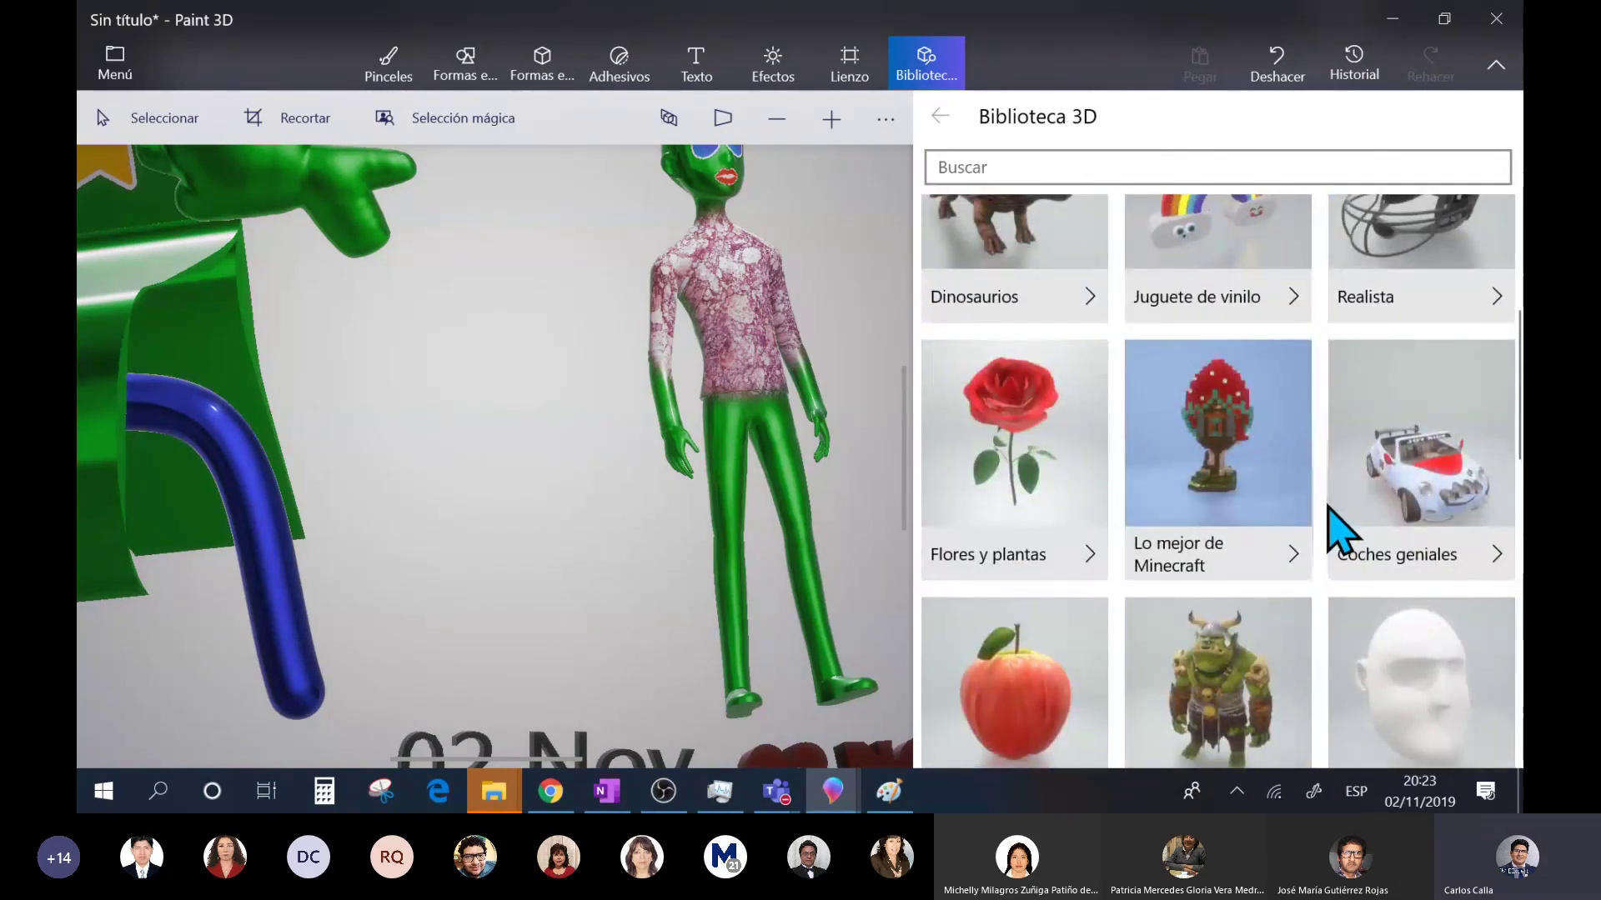
scroll(1332, 521, up, 4)
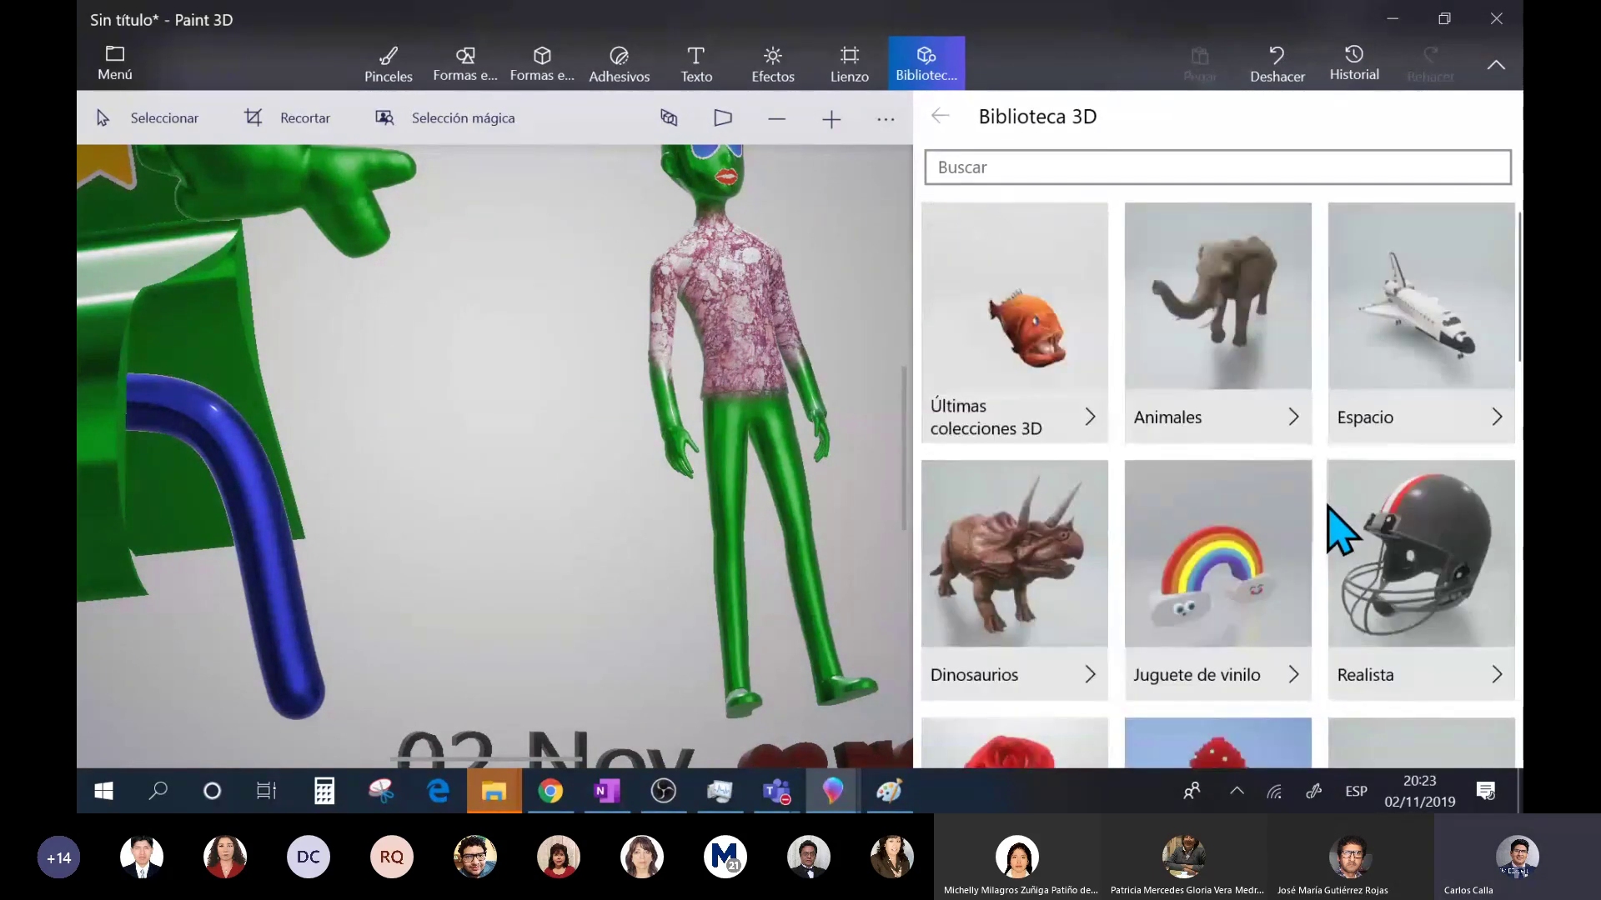
scroll(1332, 521, down, 3)
scroll(1327, 504, down, 4)
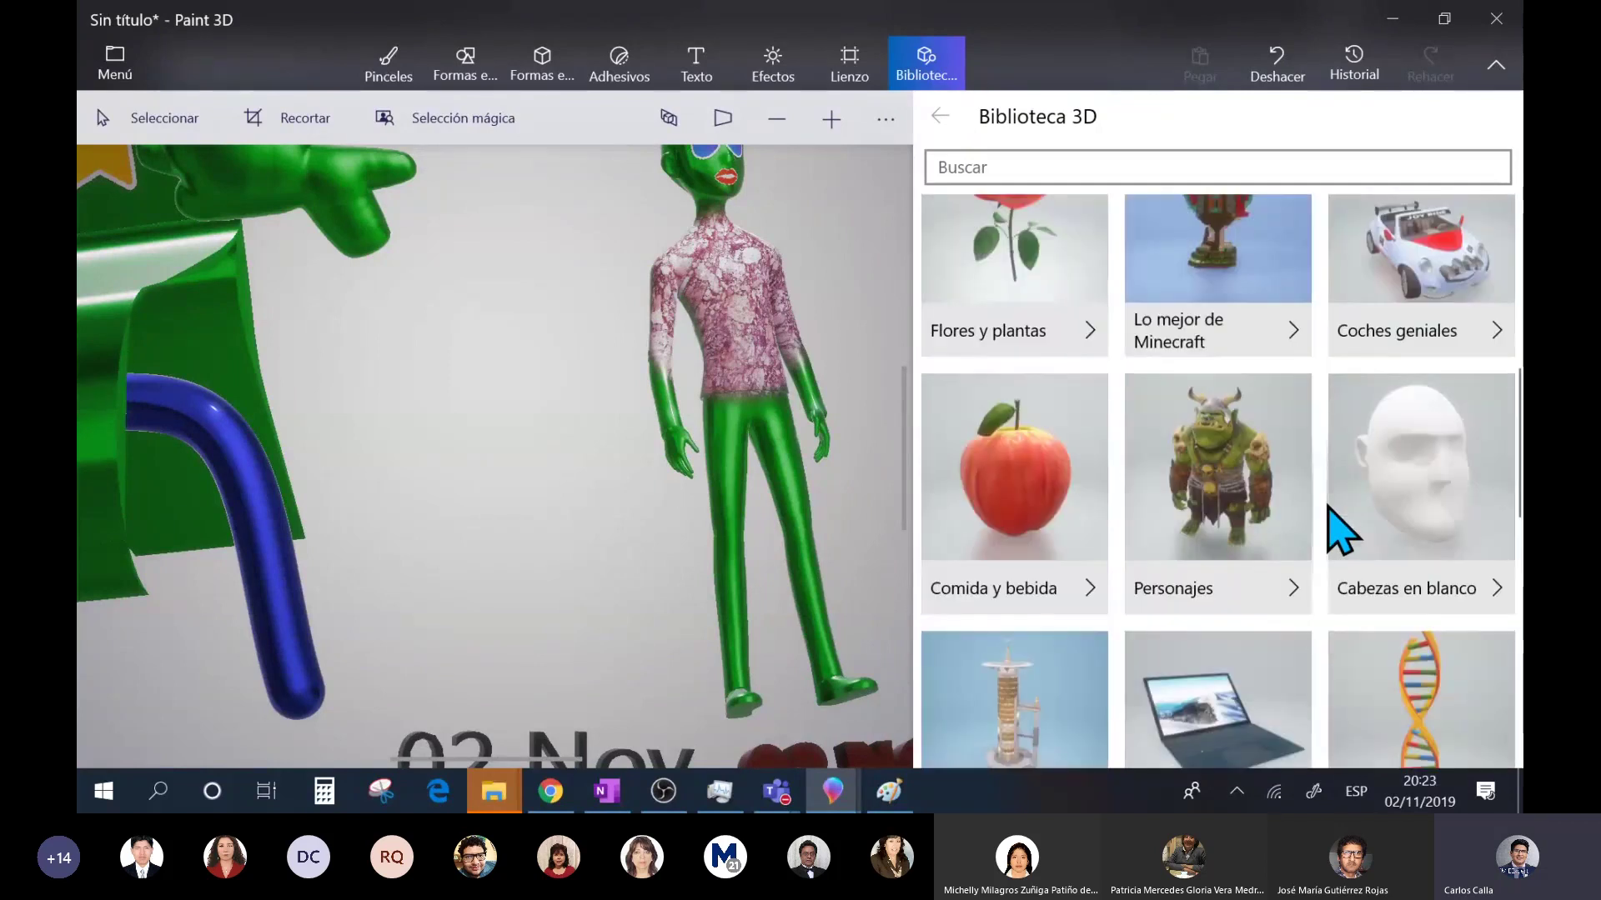
scroll(1370, 571, down, 6)
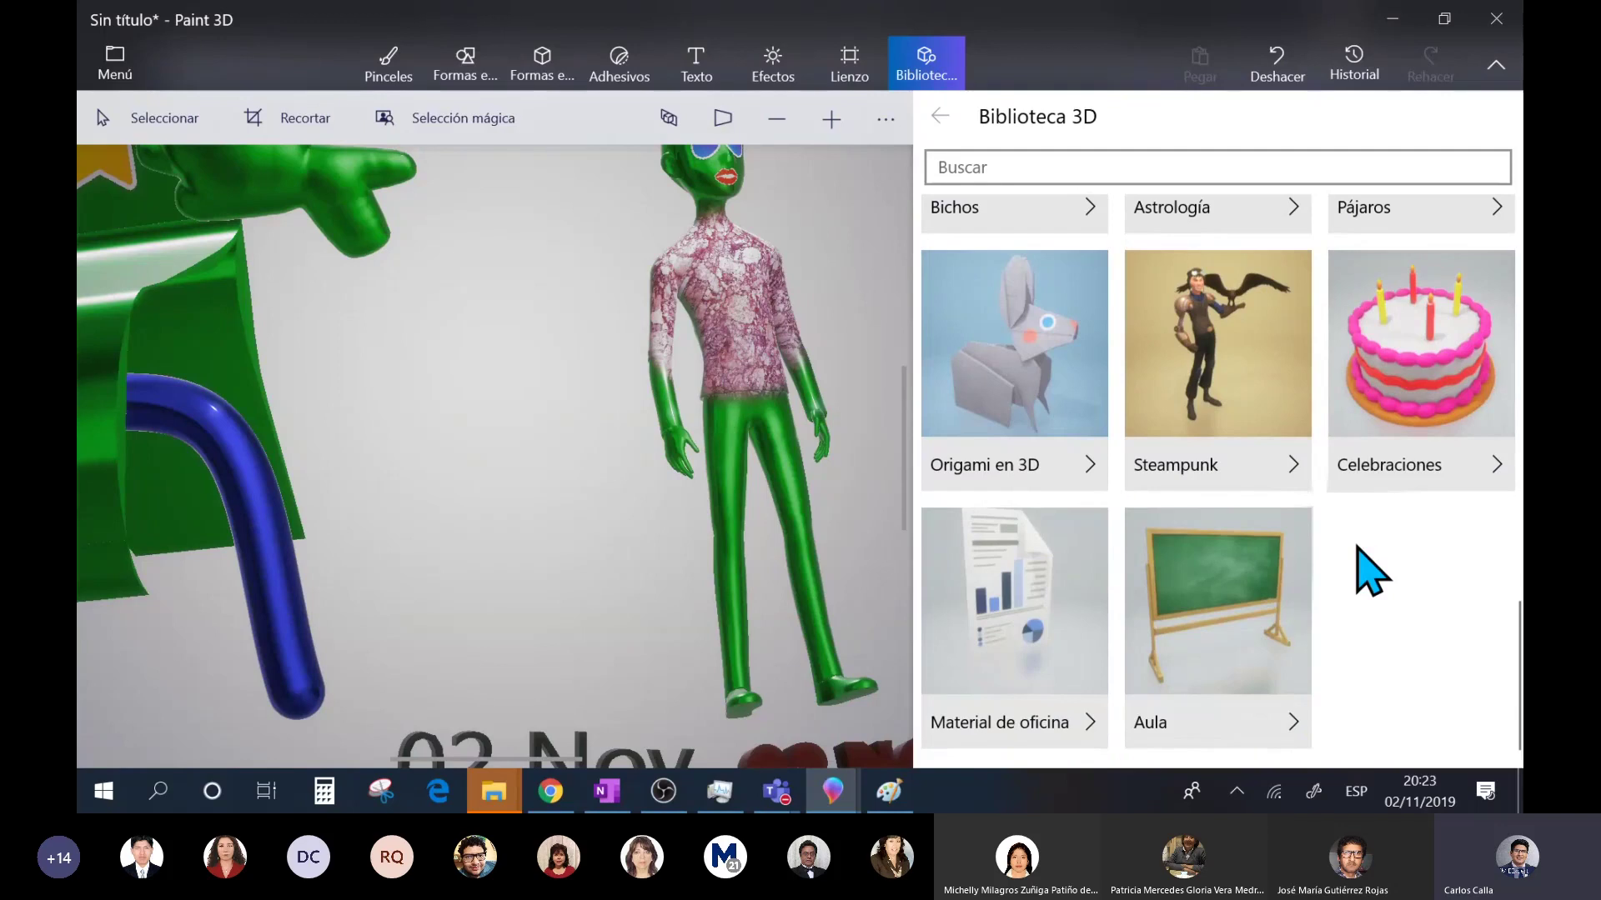
scroll(1347, 600, up, 4)
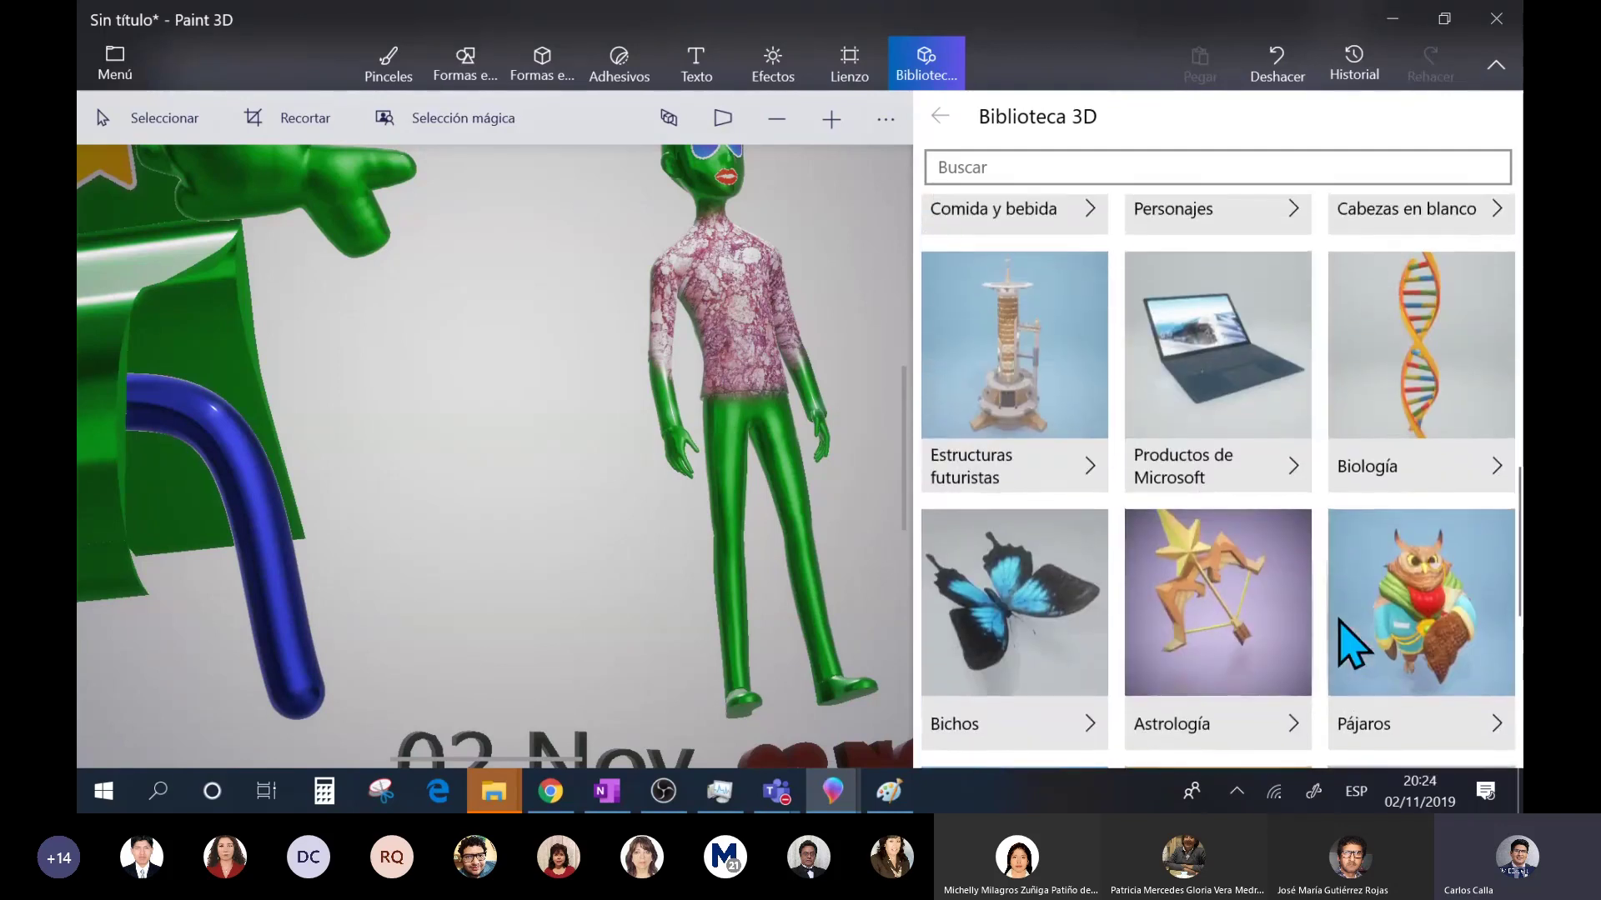
scroll(1351, 642, up, 1)
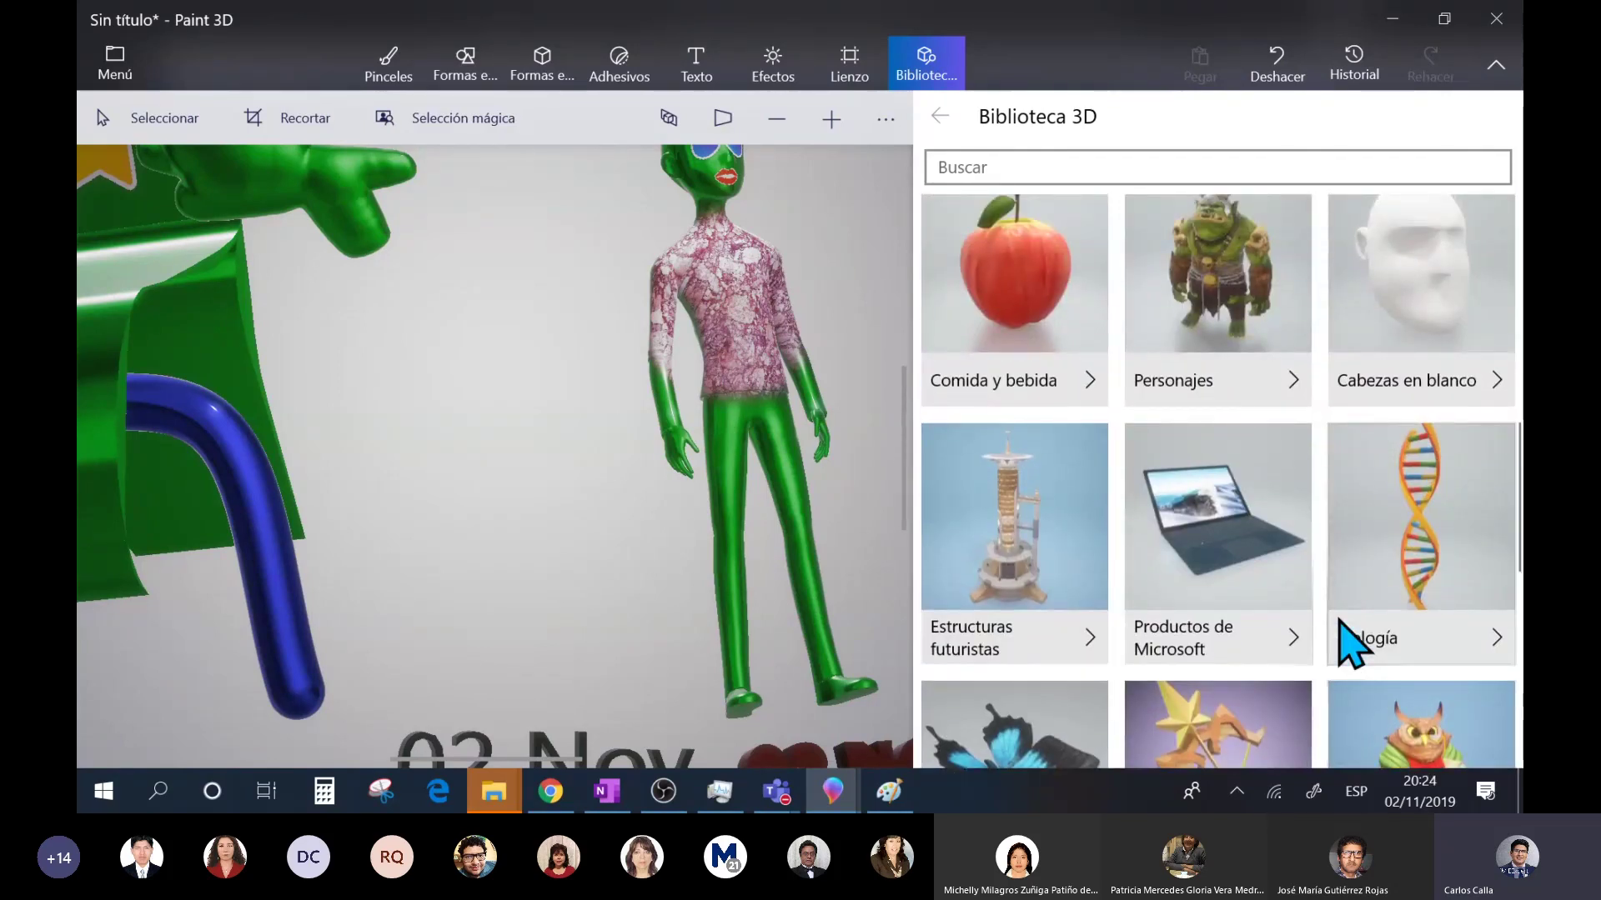
- Insert the "Rascacielos altos 3" model from the library's "Estructuras futuristas" category into the scene
click(1006, 517)
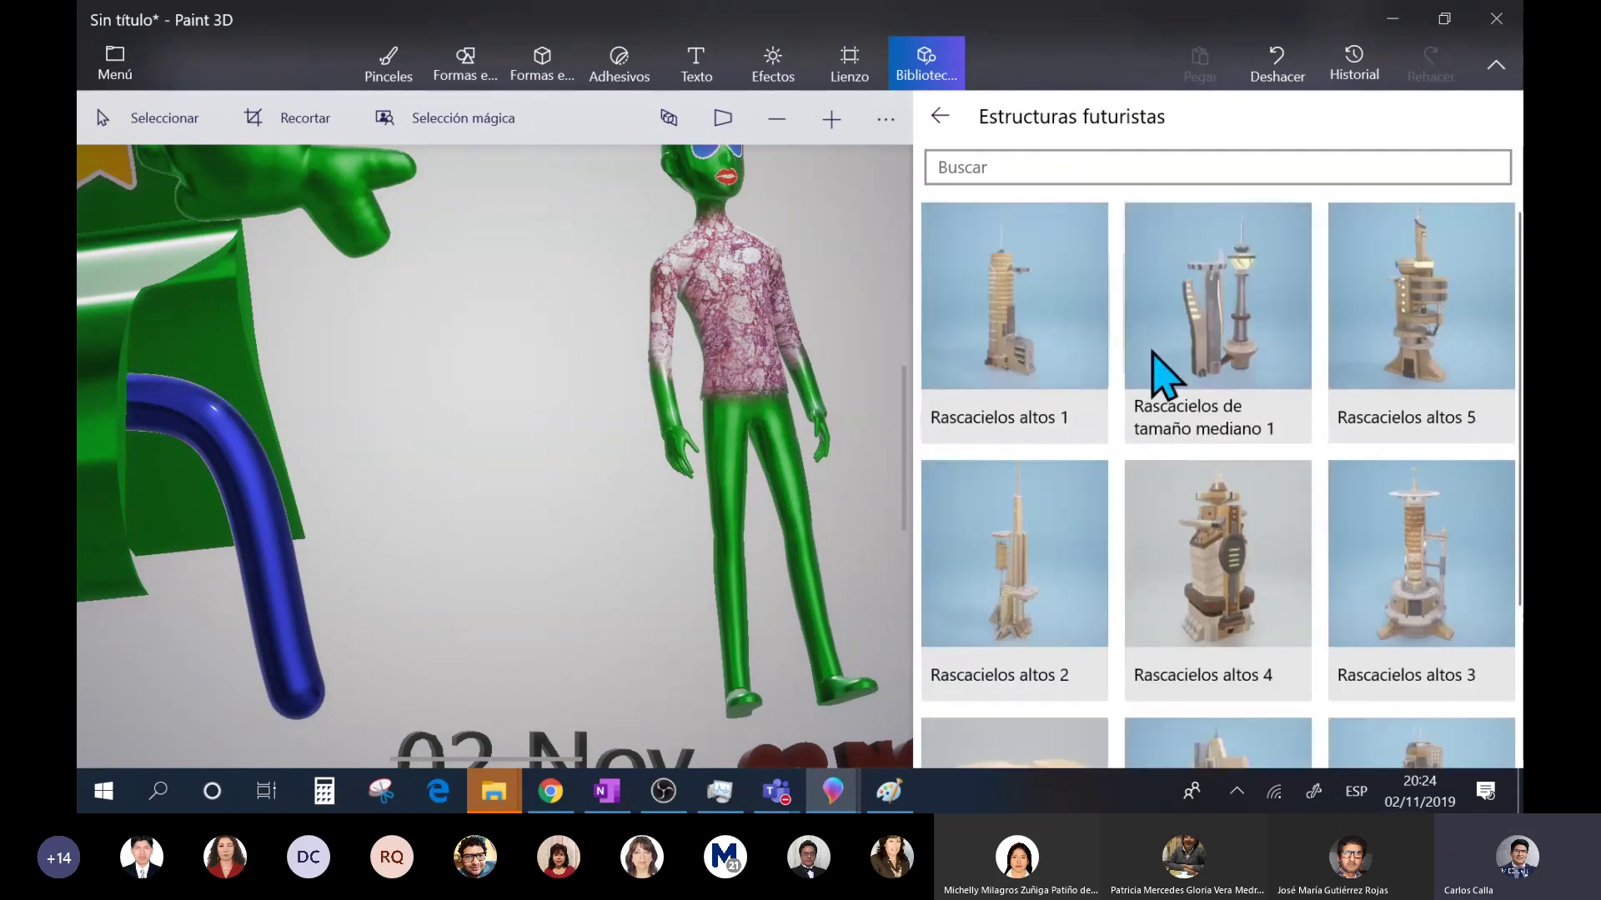
scroll(1350, 422, down, 2)
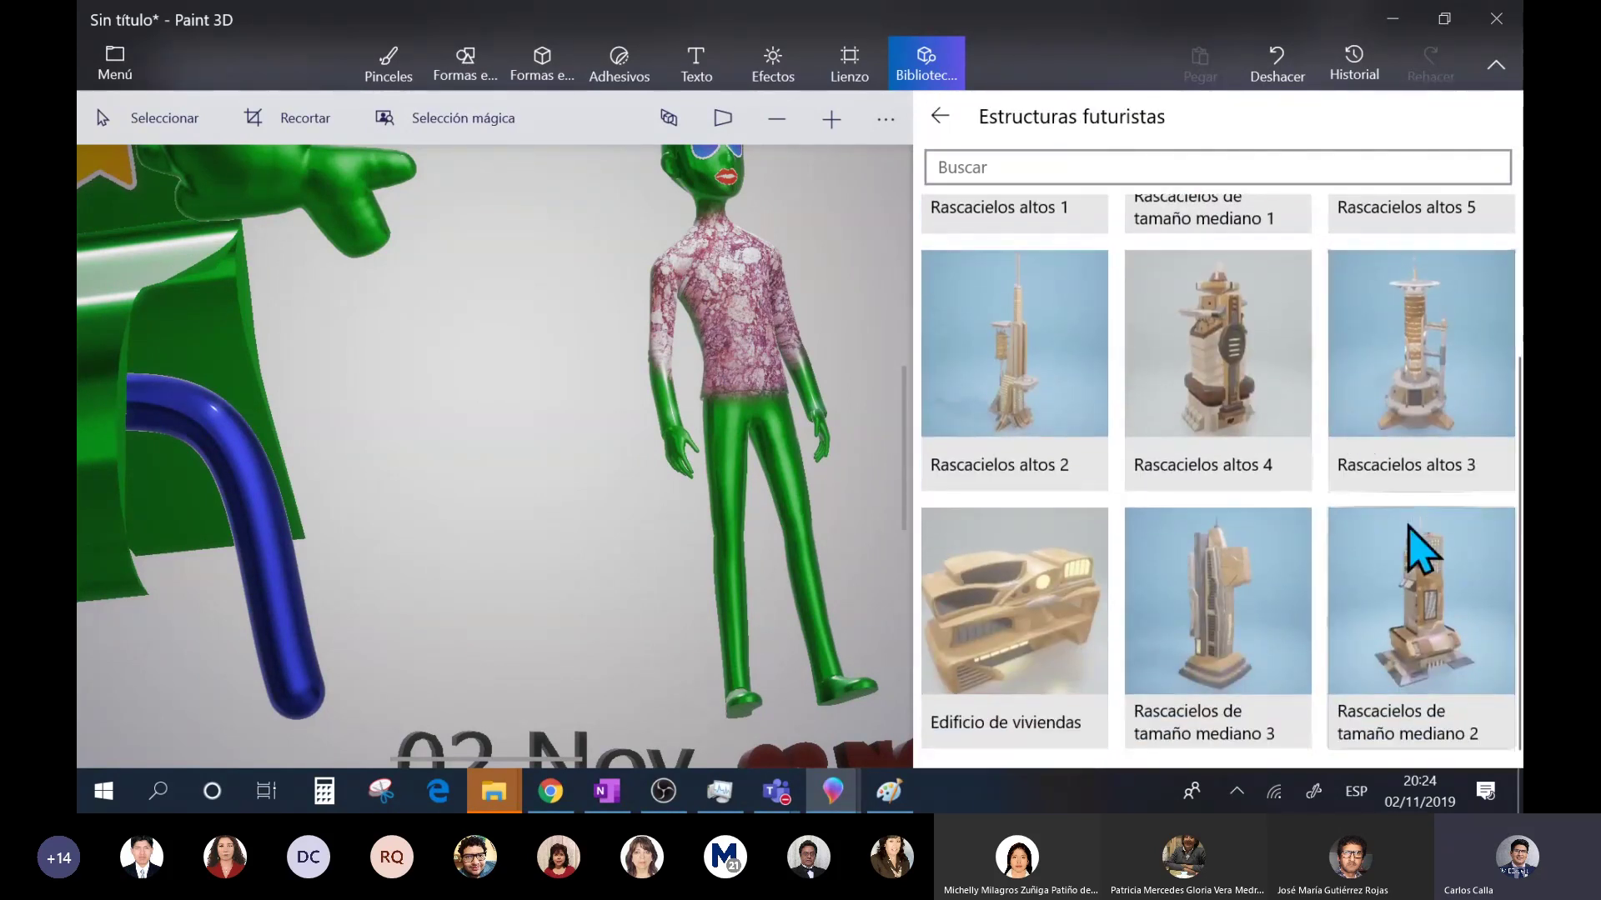
scroll(1413, 596, up, 2)
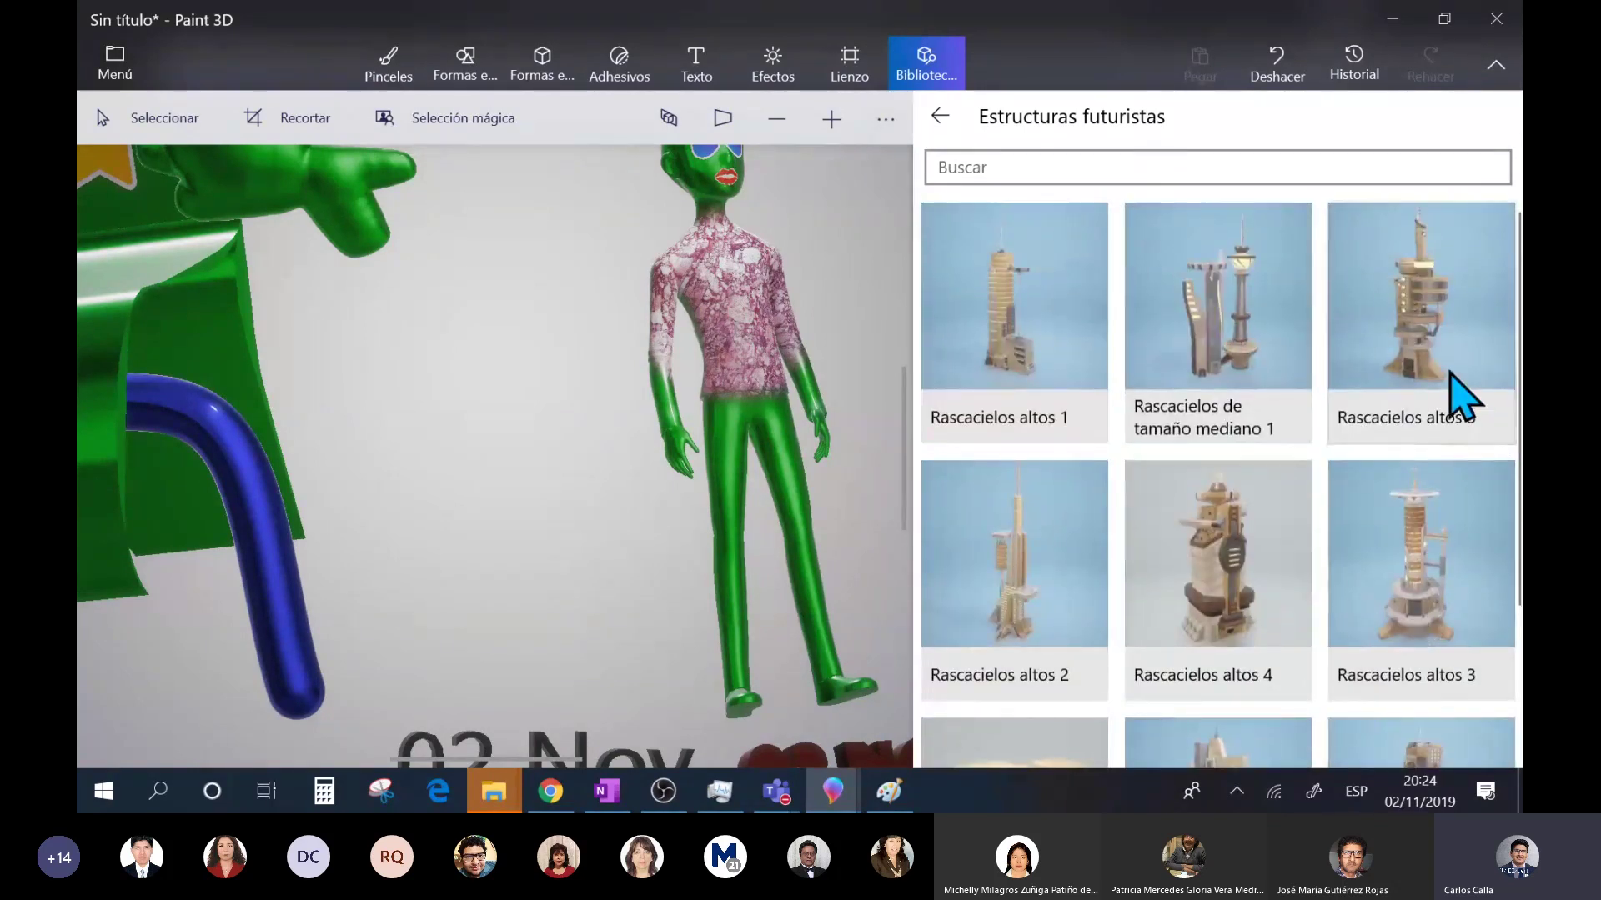
scroll(1250, 553, down, 2)
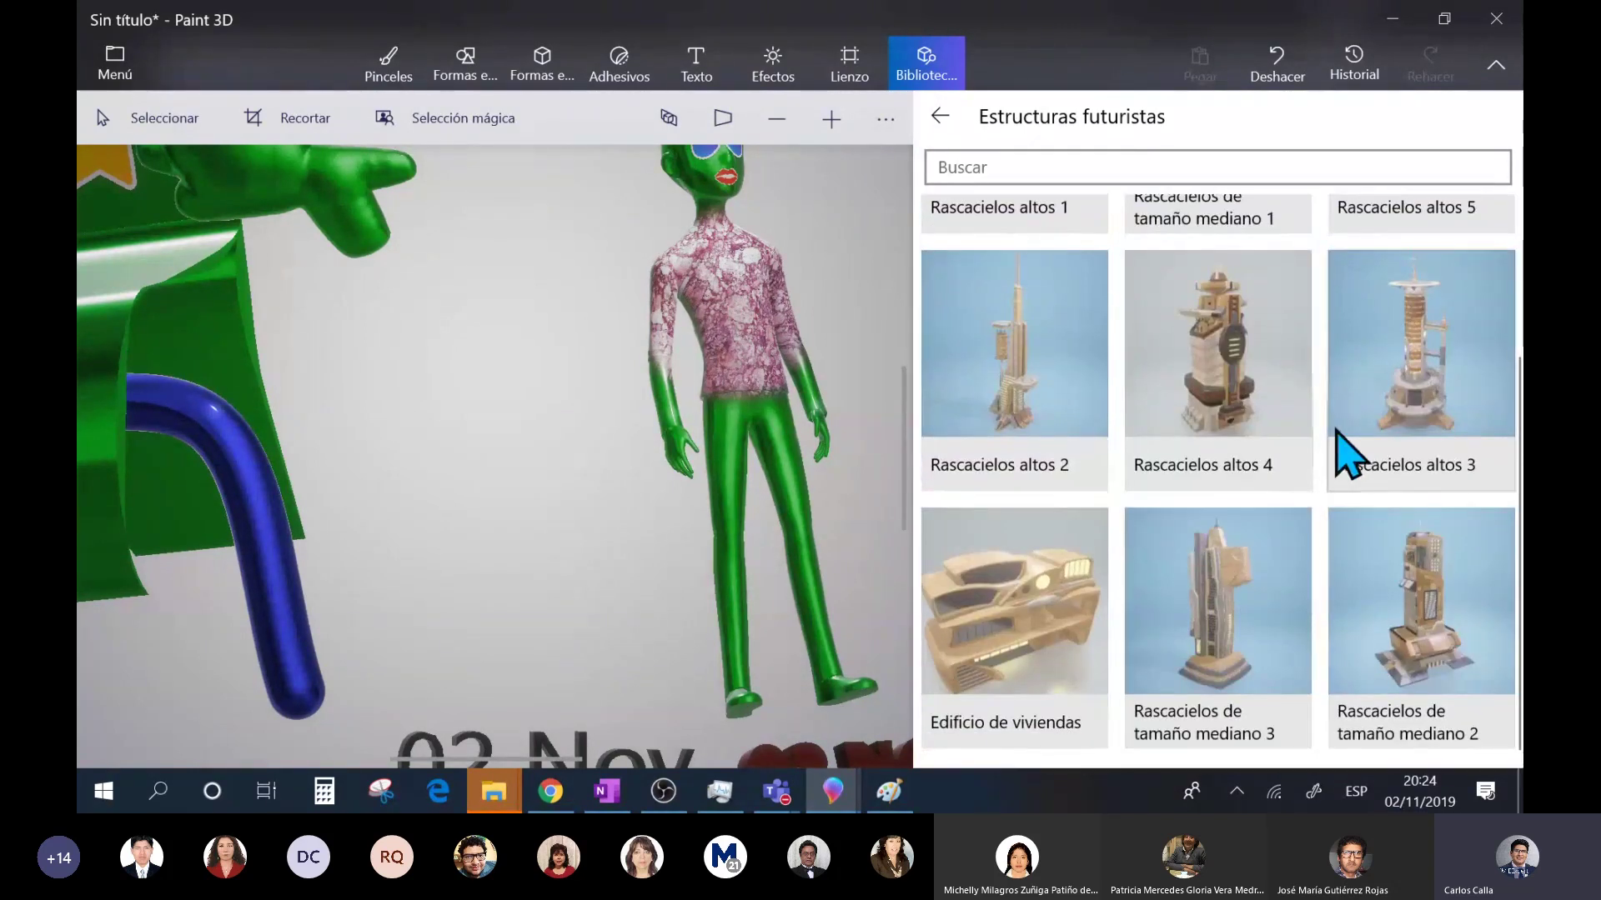
click(1444, 362)
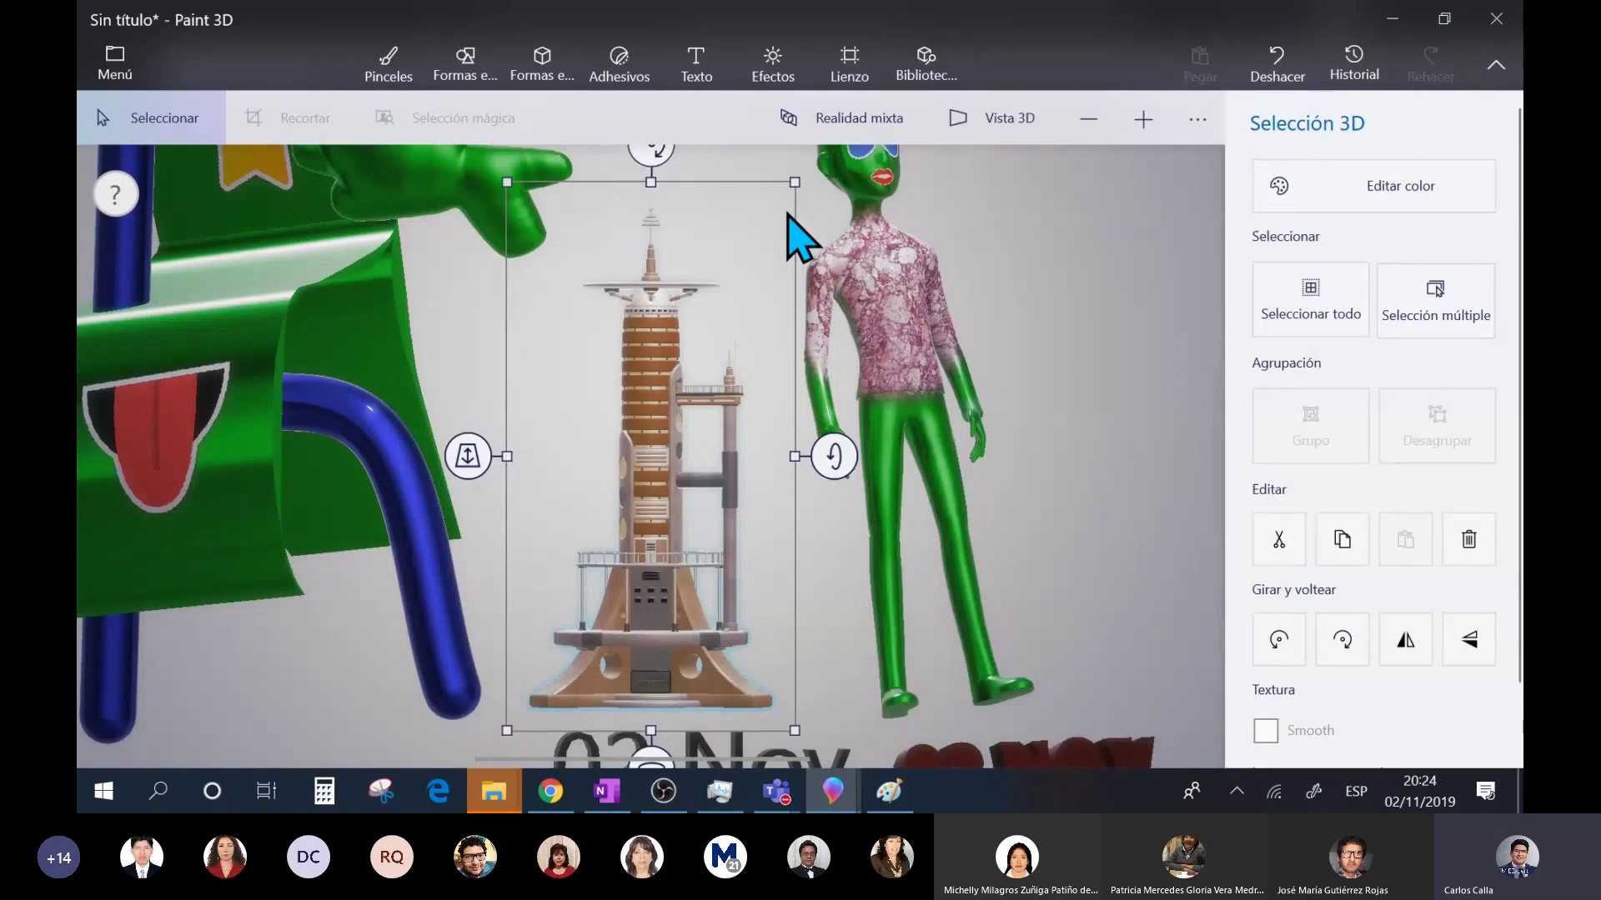
- Move the skyscraper slightly up and turn it about its vertical axis so its side tower faces the folded shape
drag(695, 490, 679, 431)
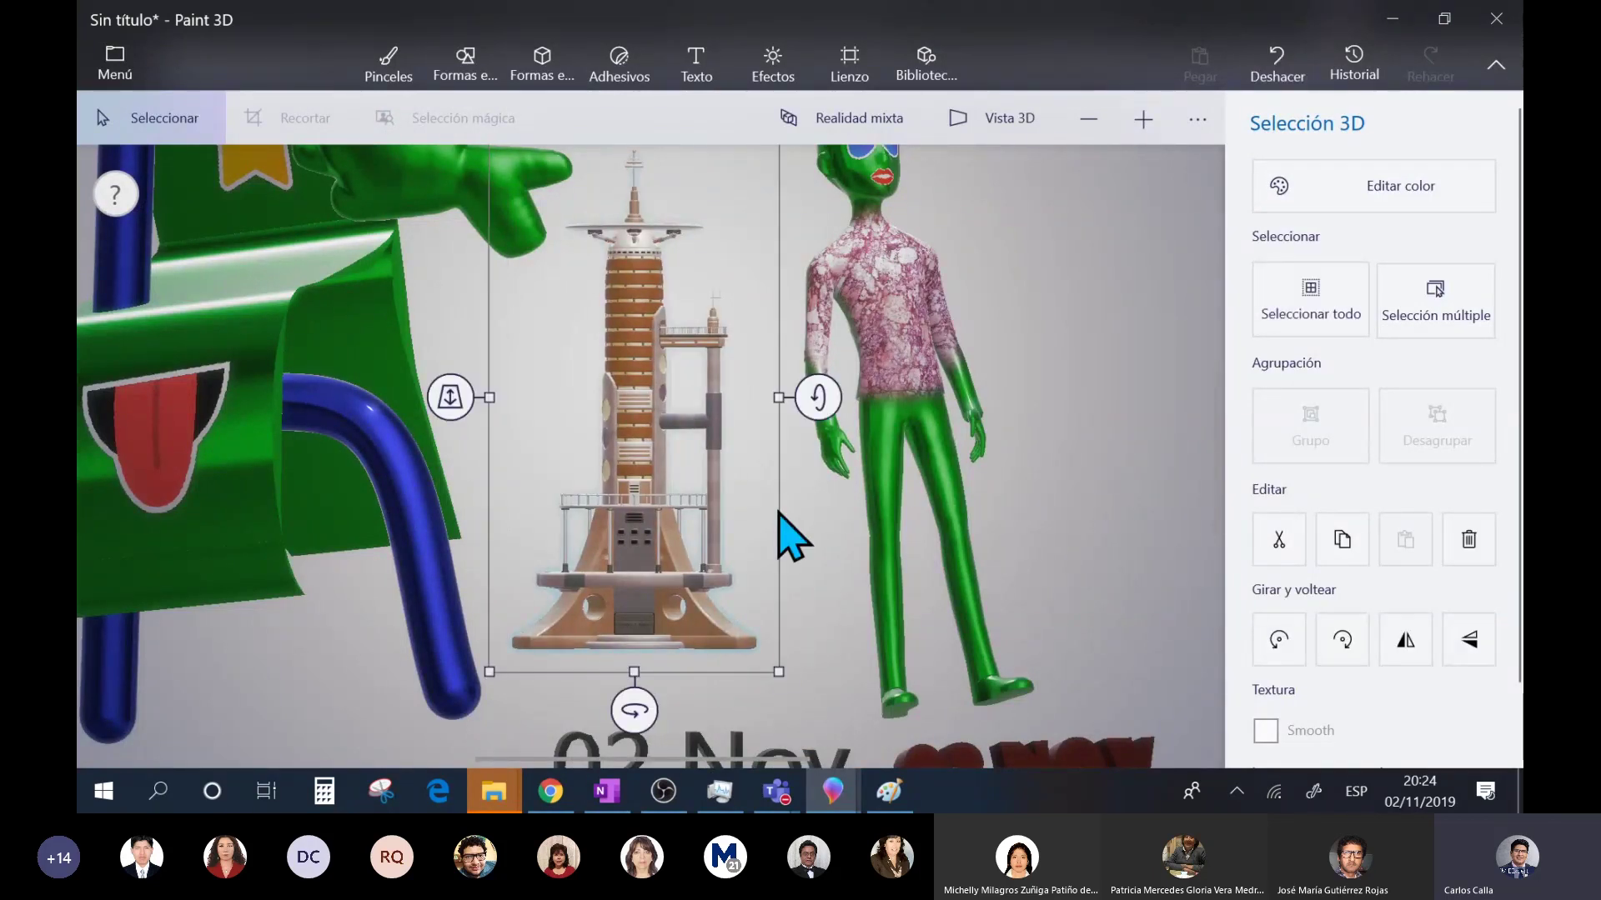
drag(634, 711, 838, 659)
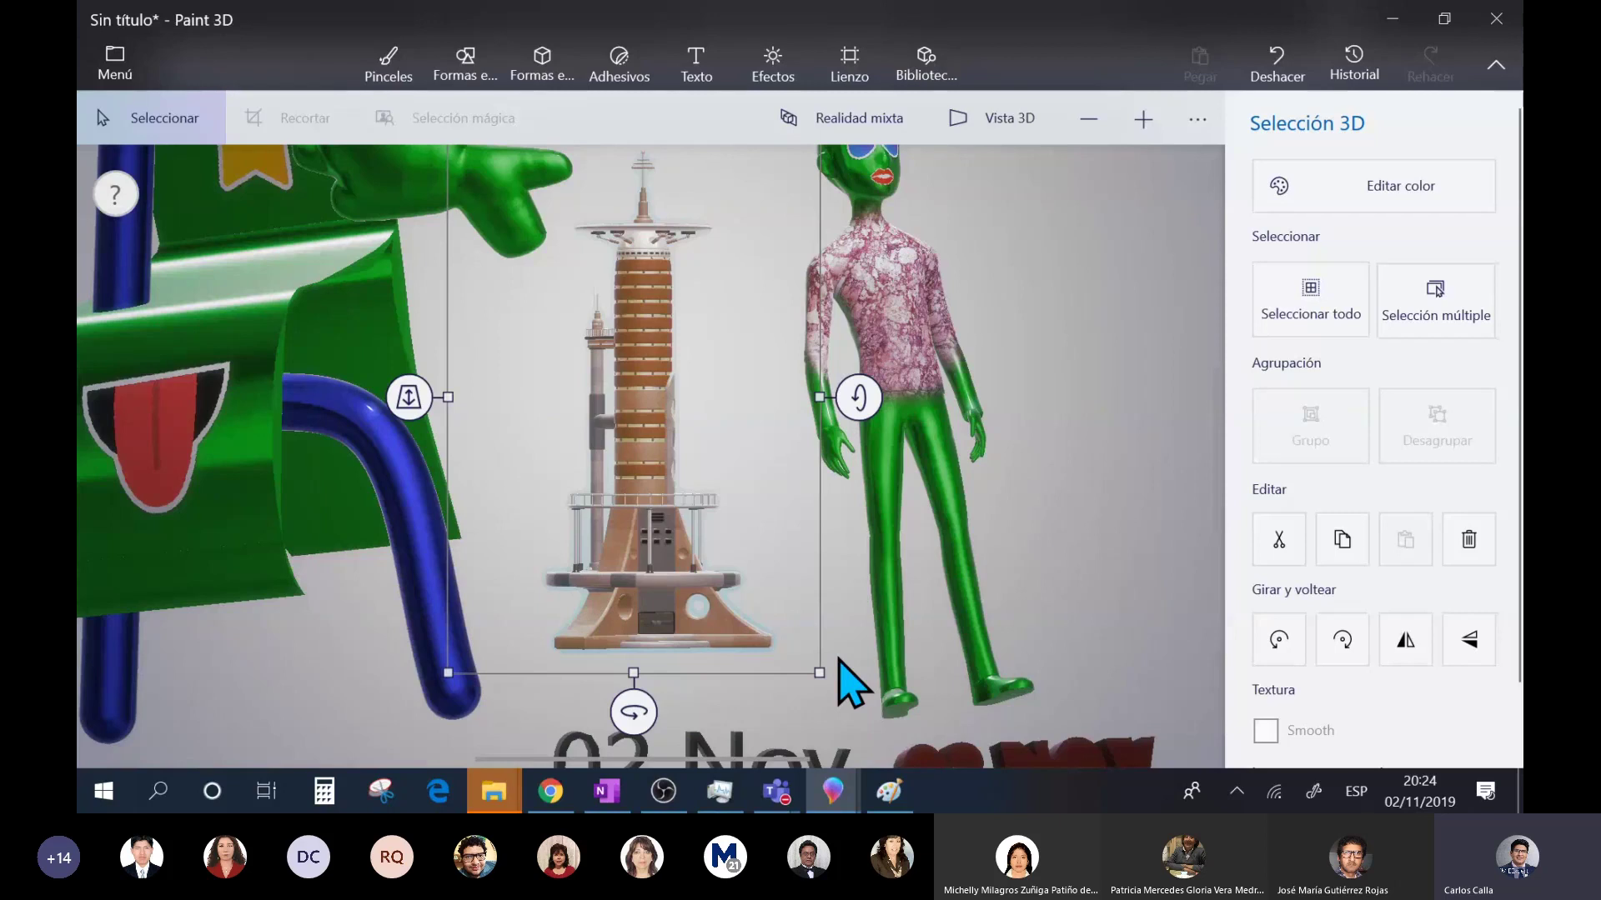
scroll(850, 679, down, 2)
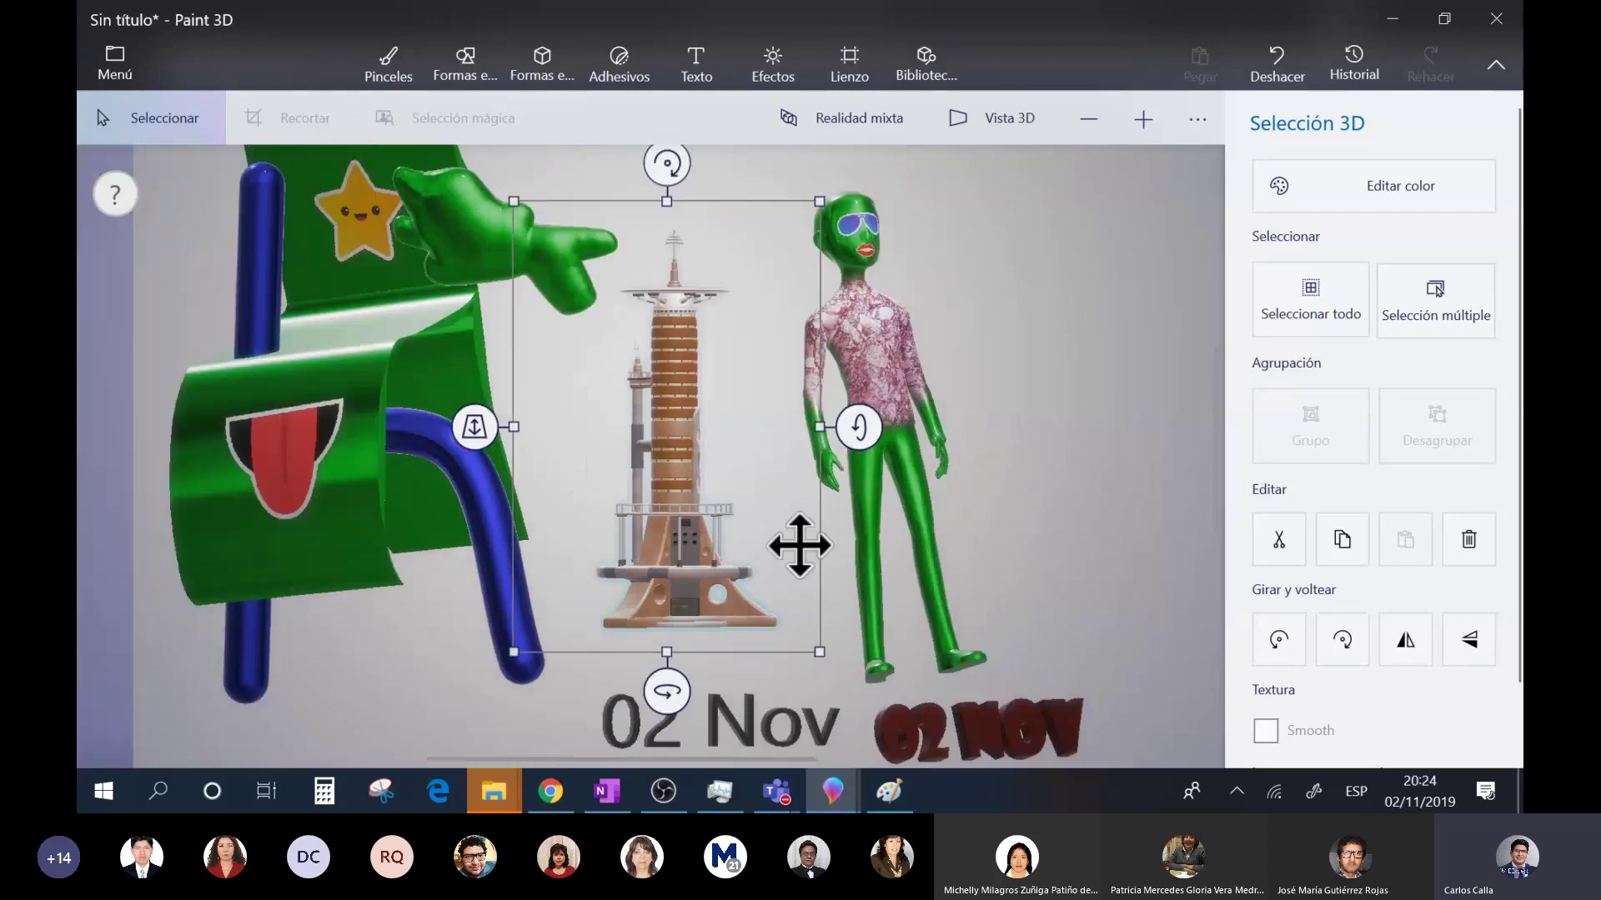
click(414, 380)
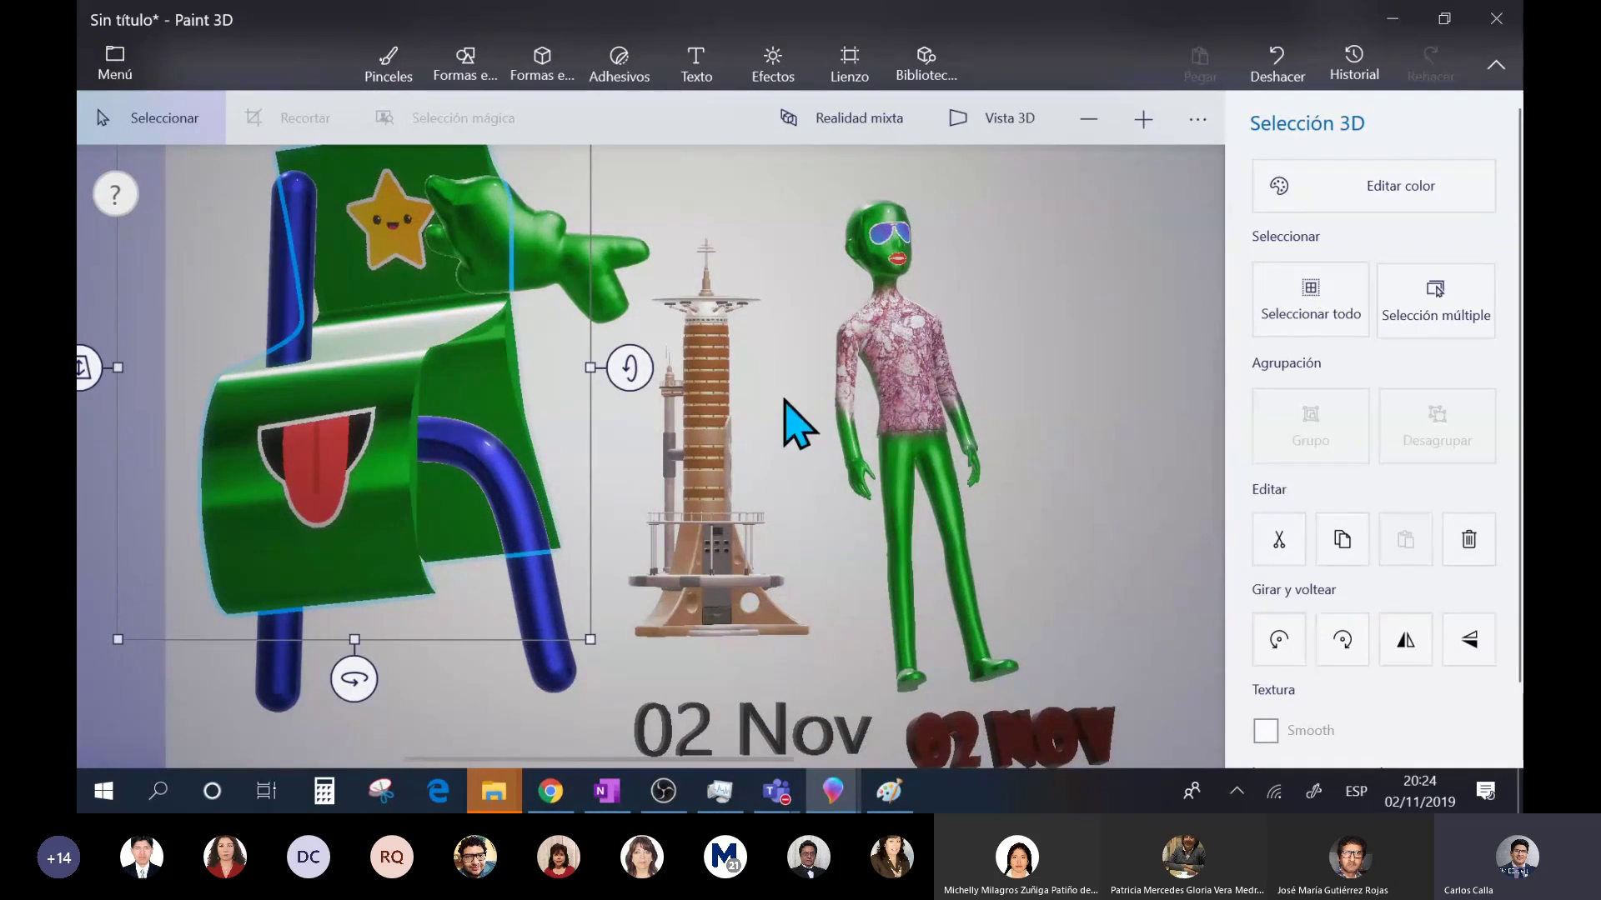
click(743, 565)
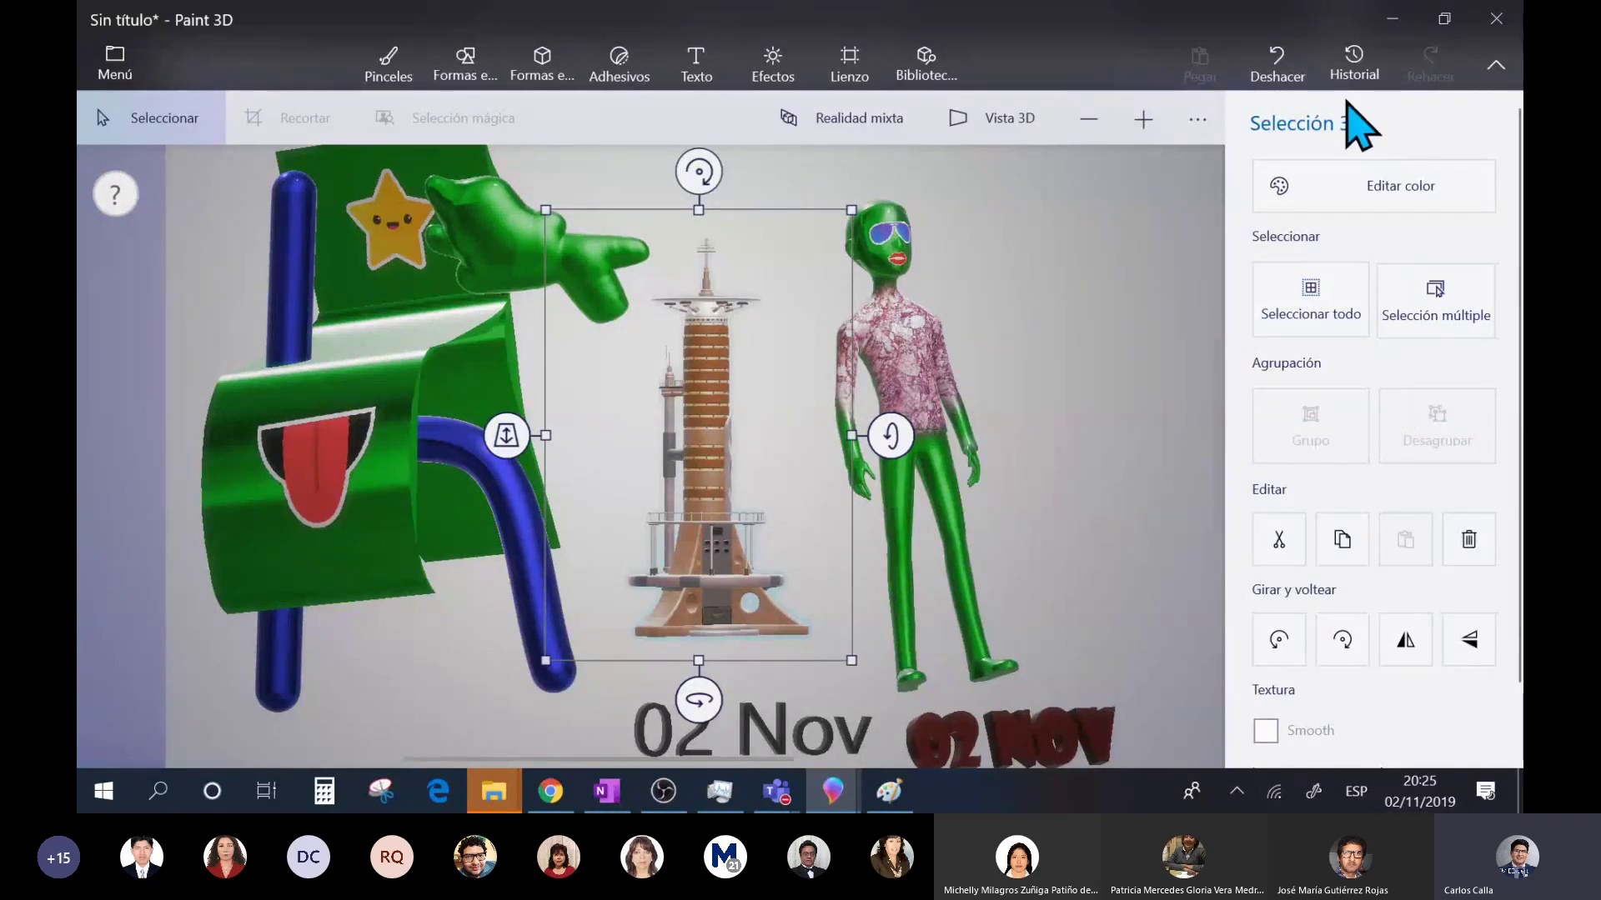
- Search the 3D library for "animal" and insert the "Célula animal" model into the scene
click(911, 79)
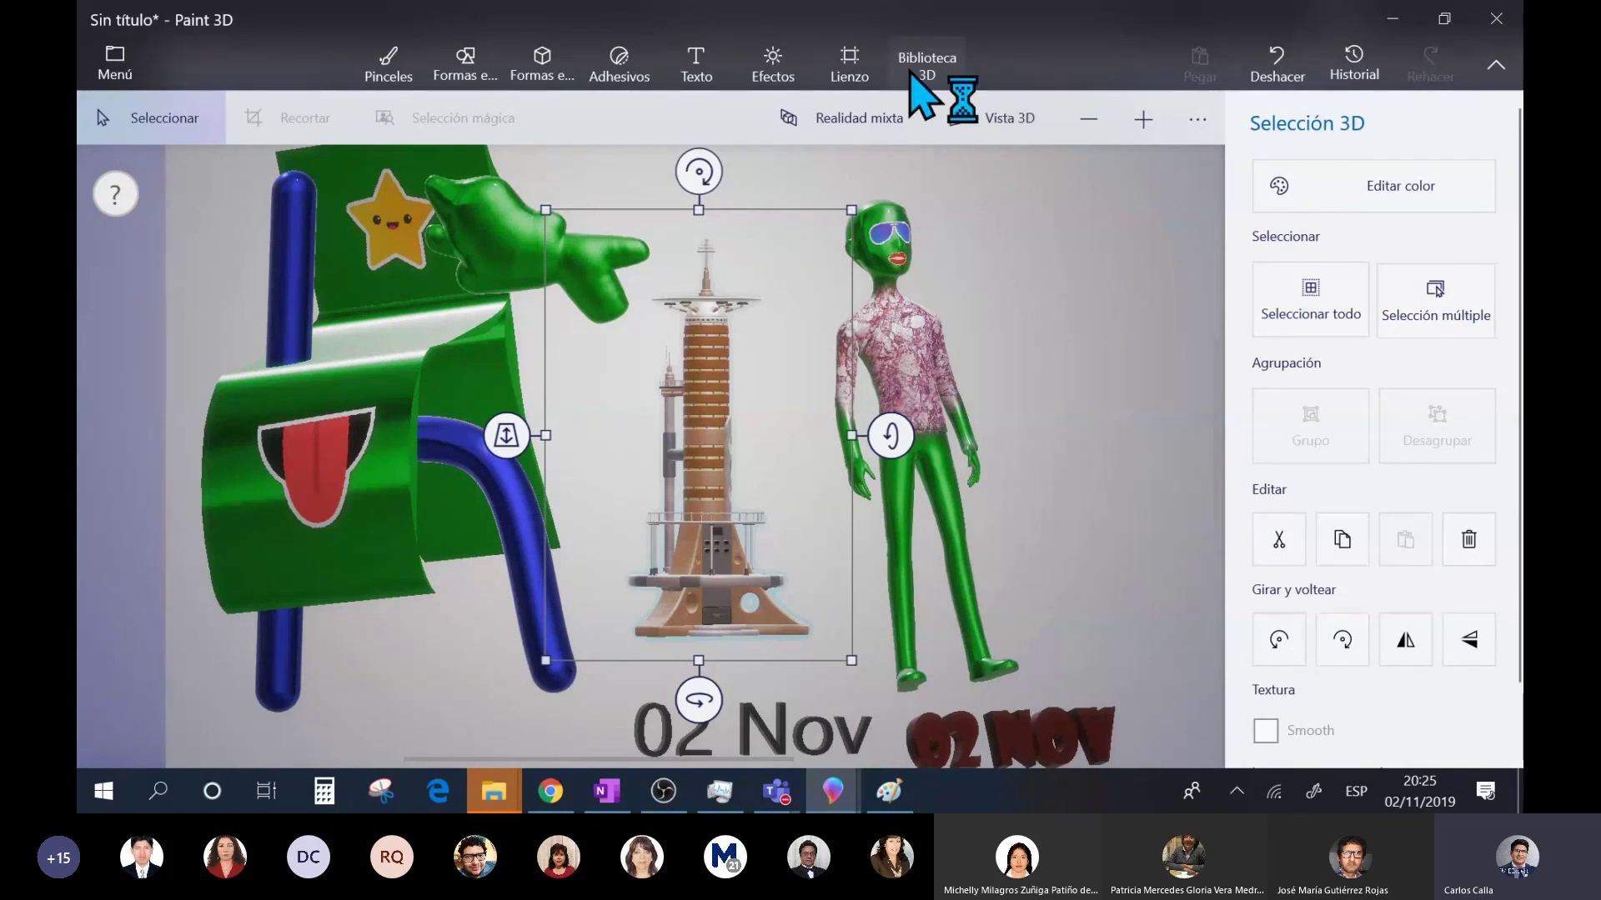
scroll(1248, 417, up, 3)
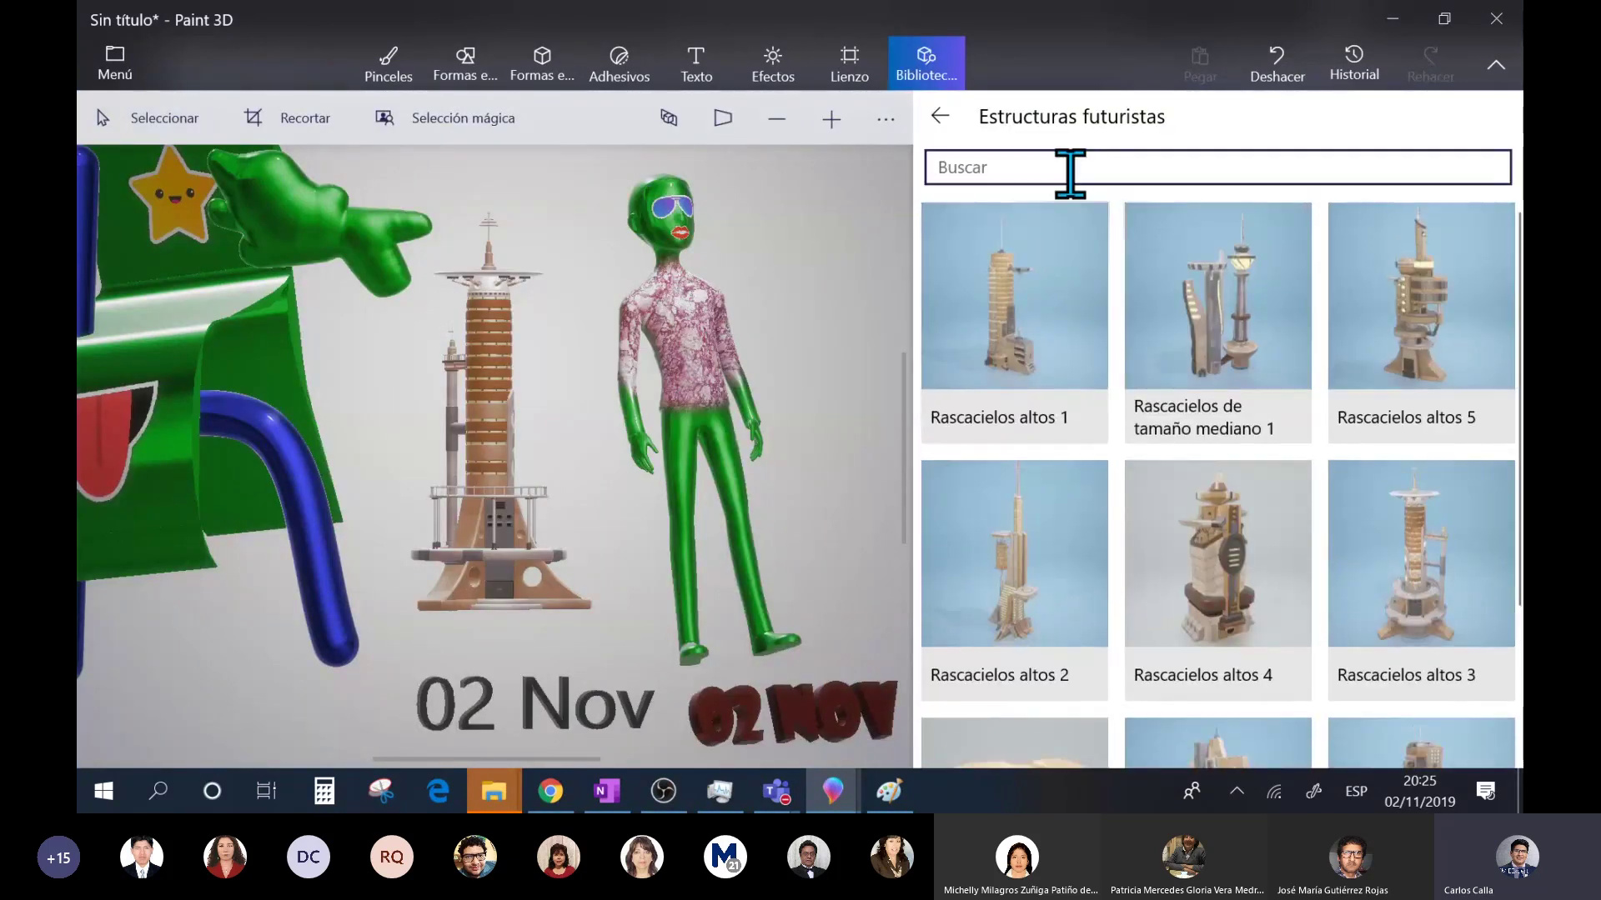
click(1065, 160)
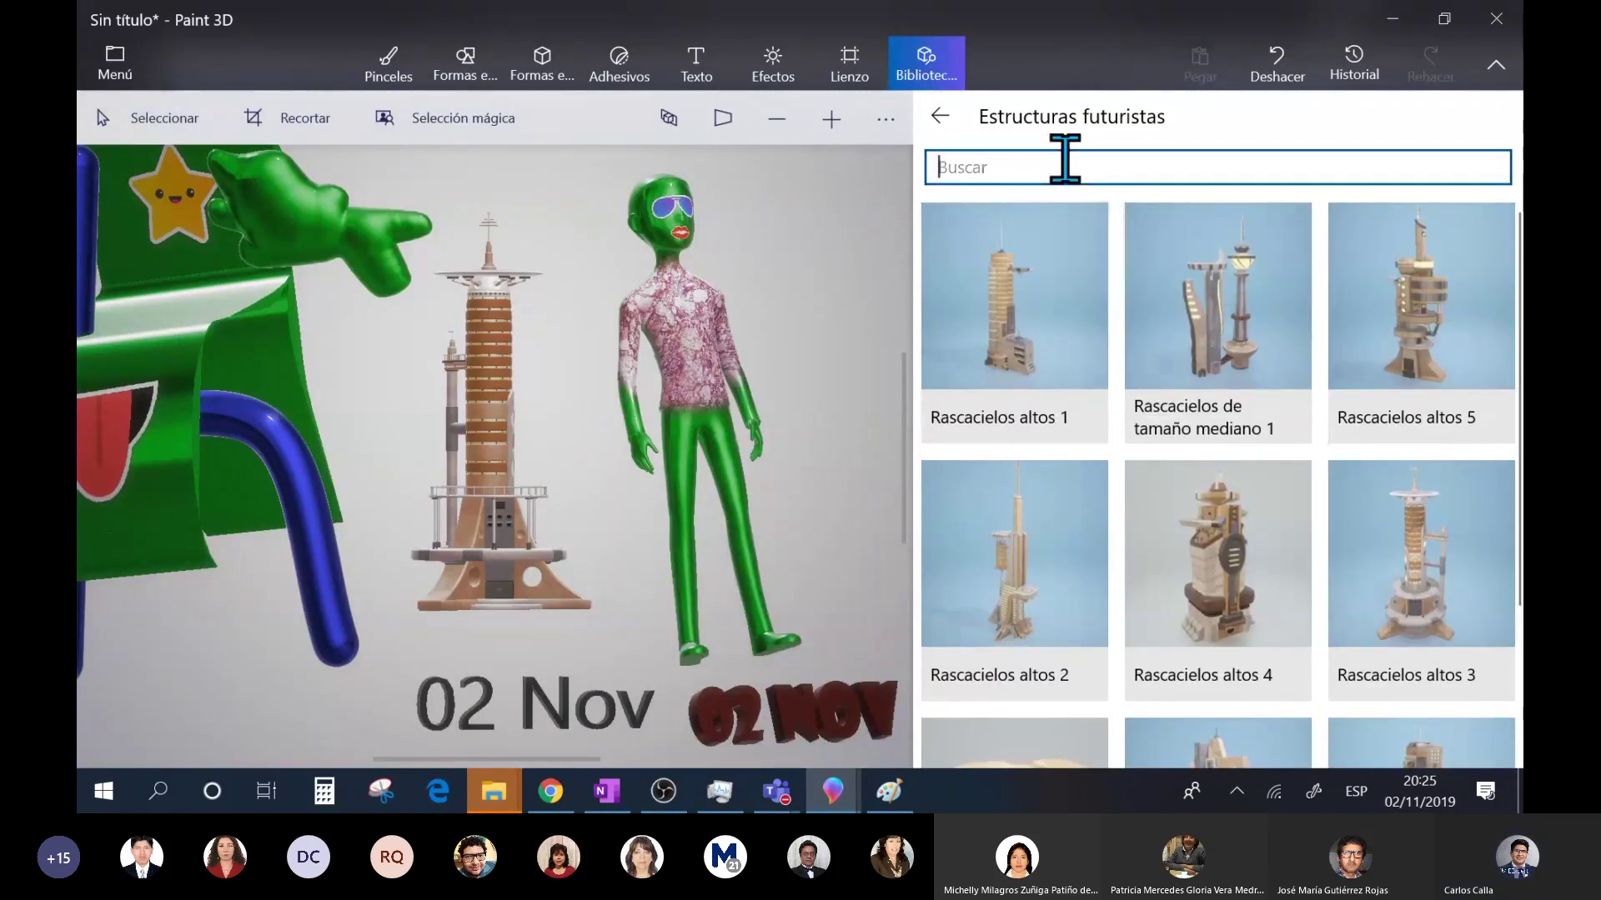
text(animal)
key(Return)
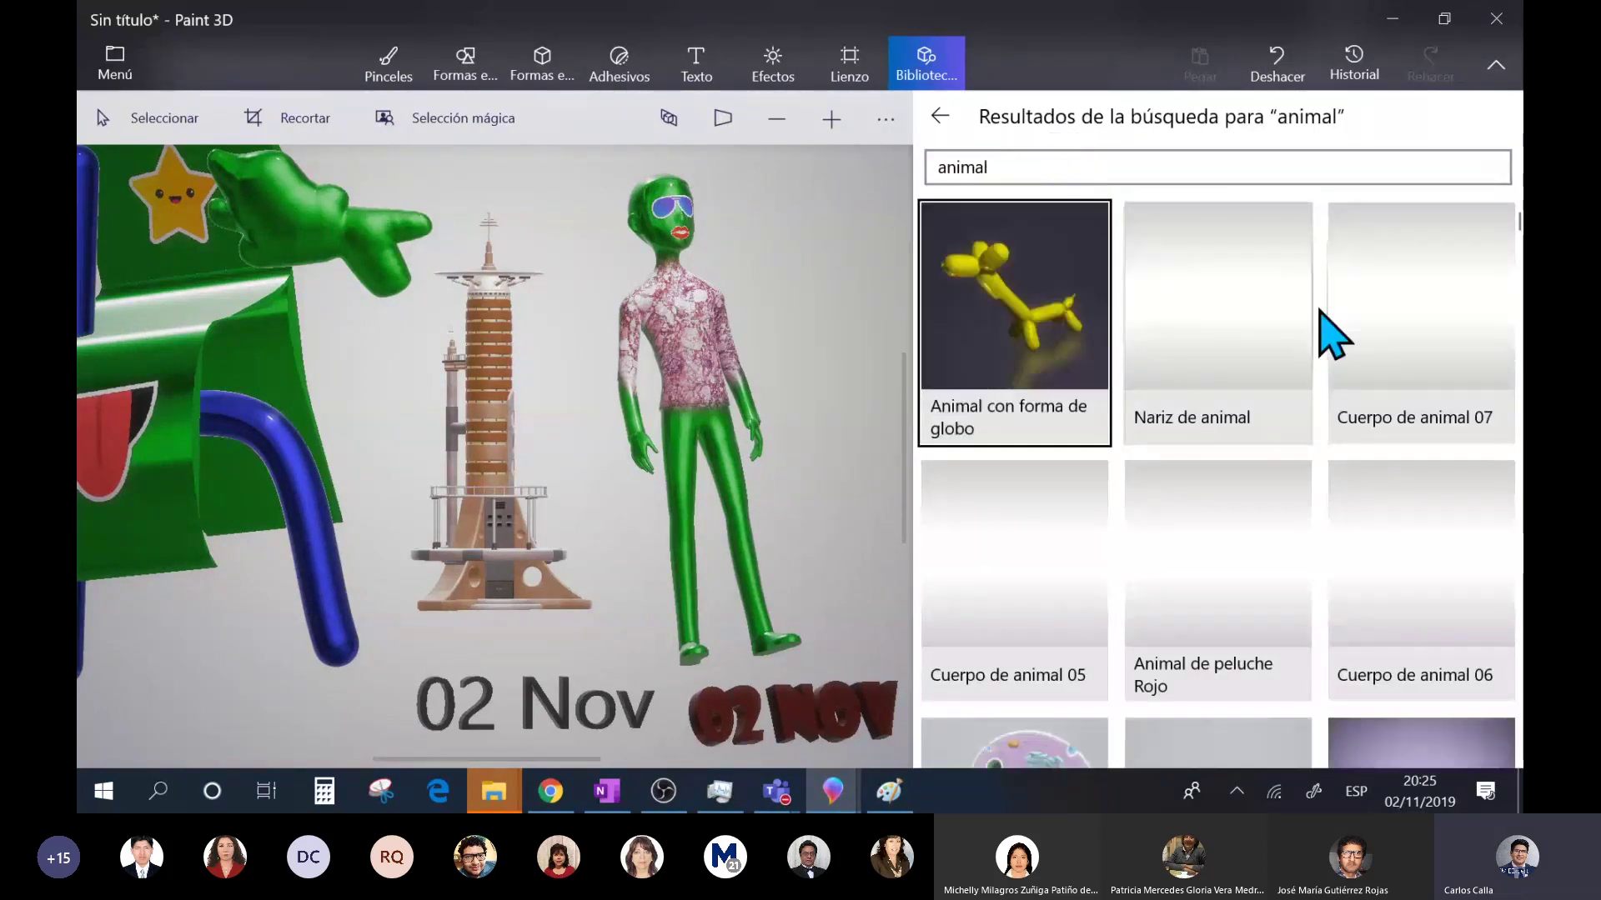
scroll(1313, 388, down, 3)
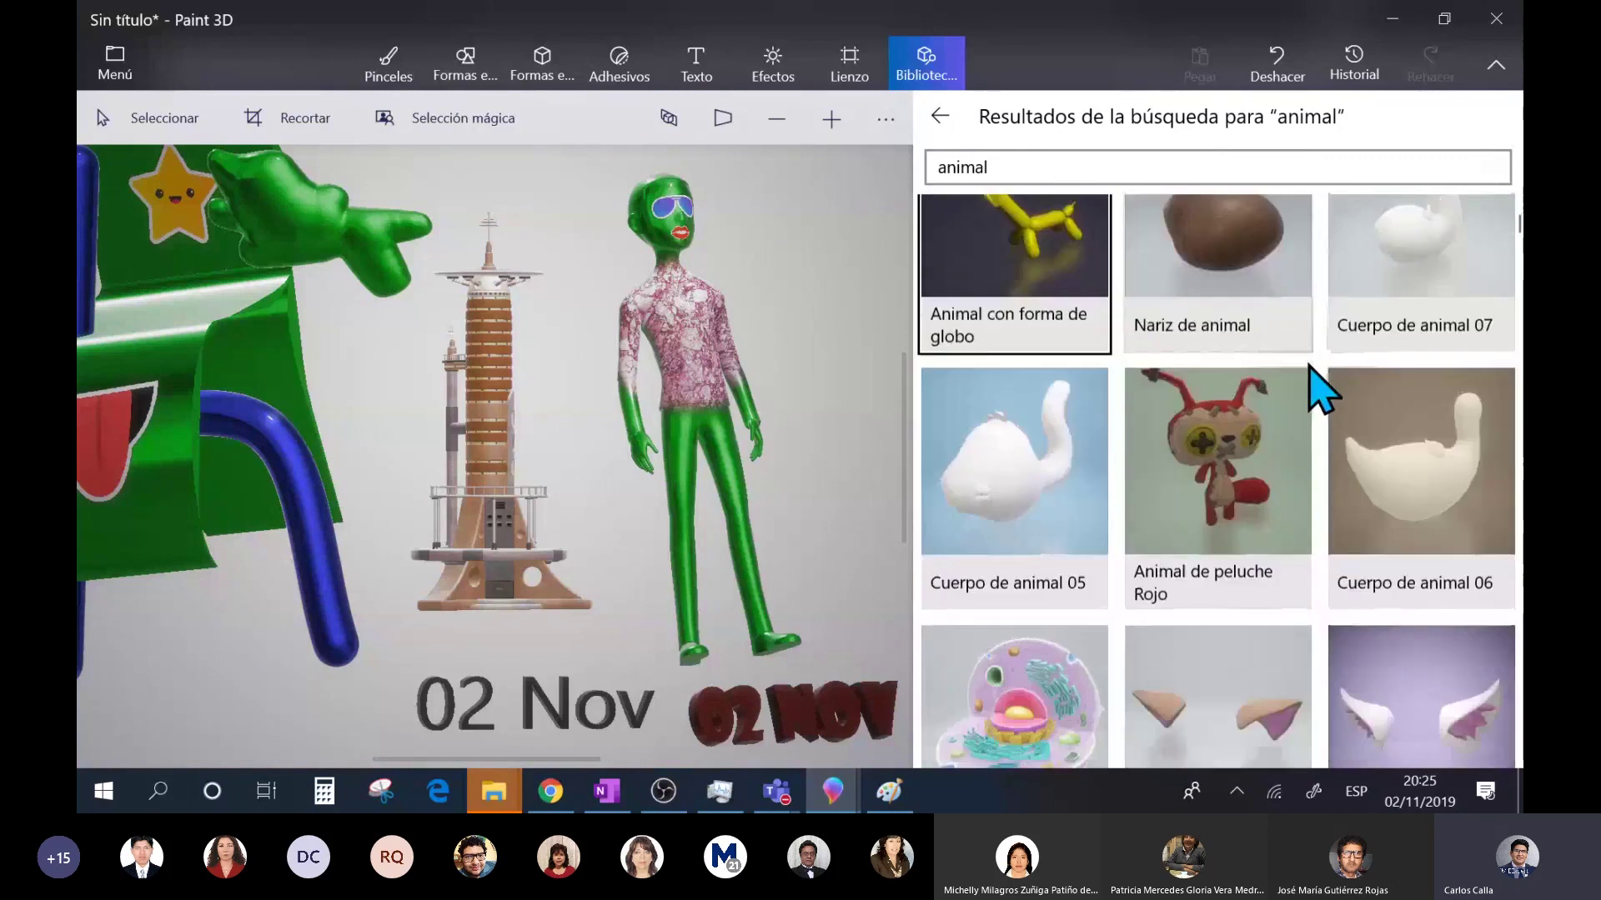
scroll(1313, 388, down, 2)
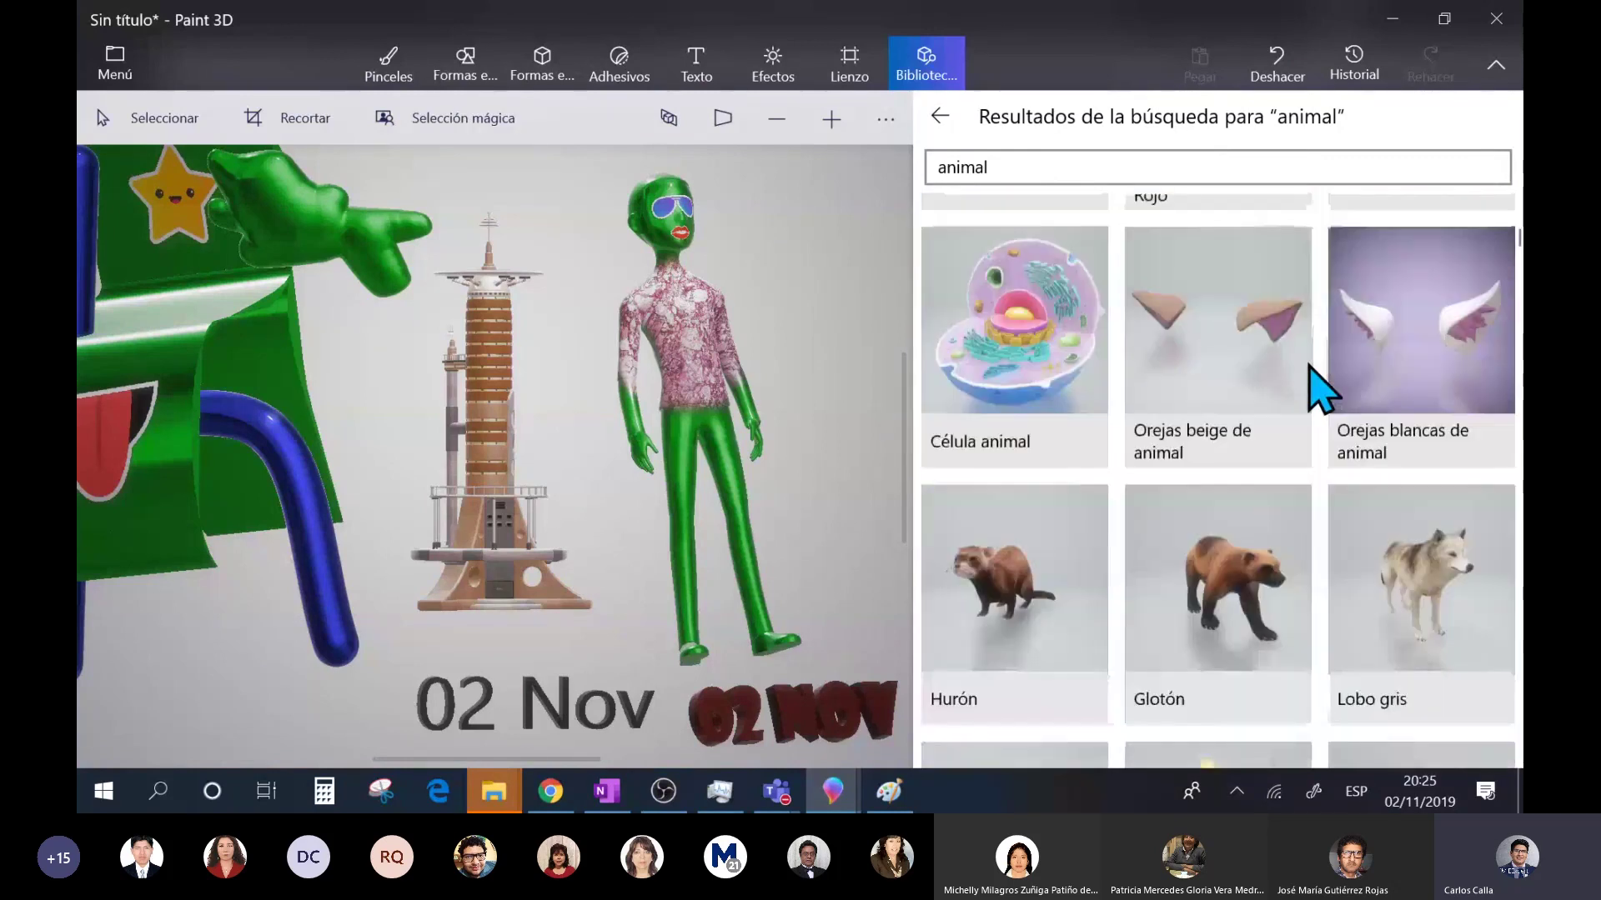
scroll(1308, 362, down, 1)
scroll(1173, 364, up, 1)
click(1043, 317)
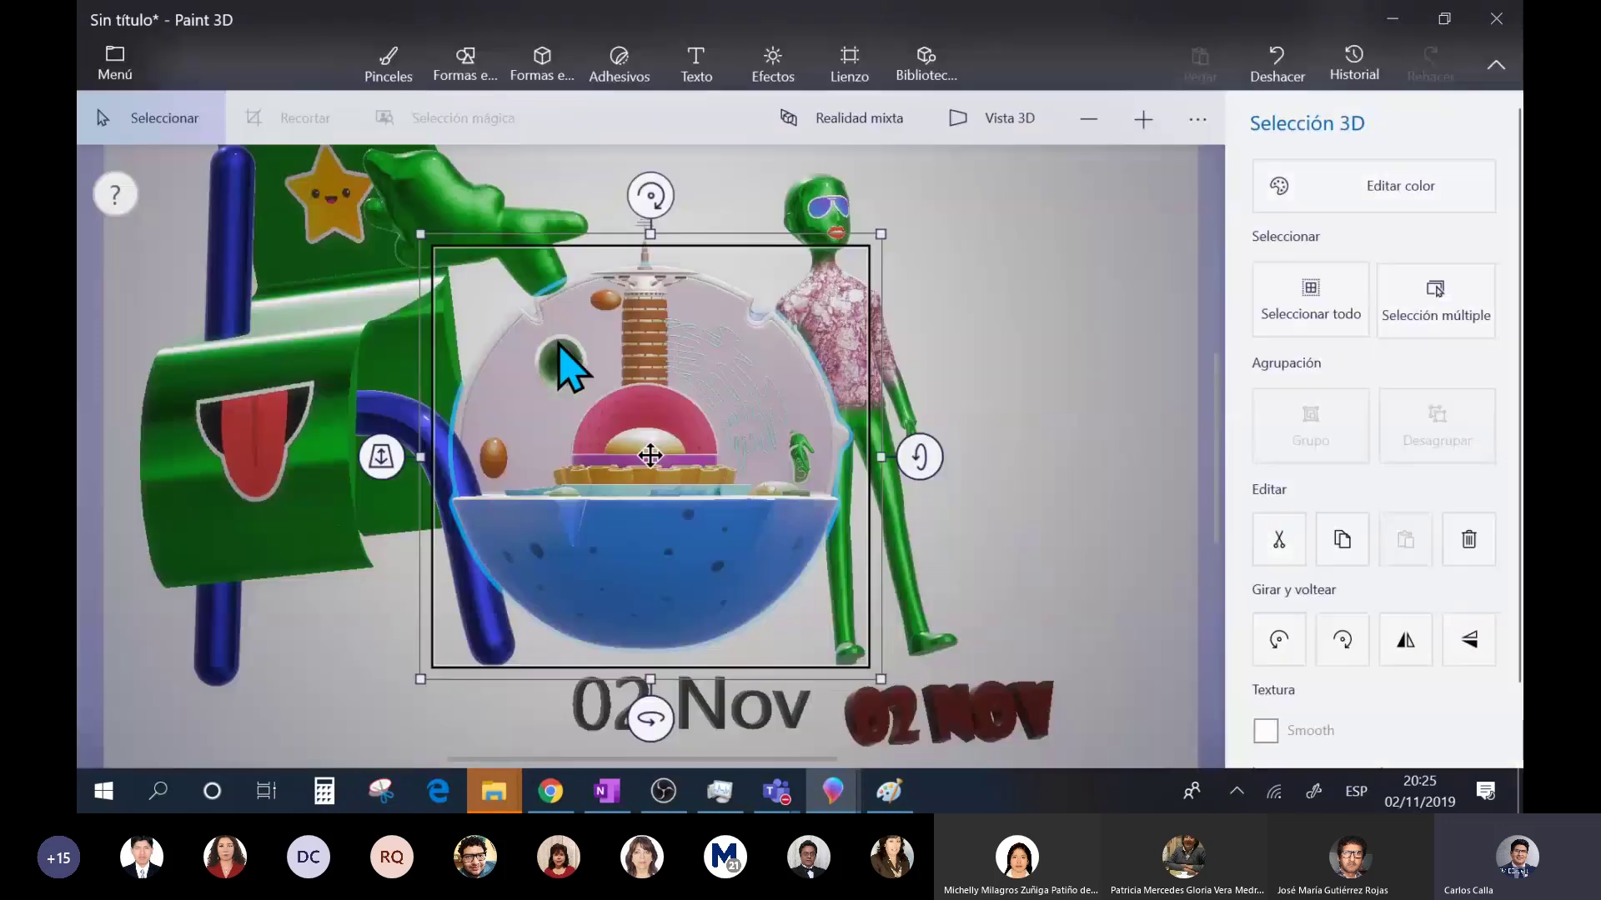
- Move the animal cell over the man and rotate it -35° about its vertical axis
drag(558, 350, 915, 533)
scroll(800, 437, down, 3)
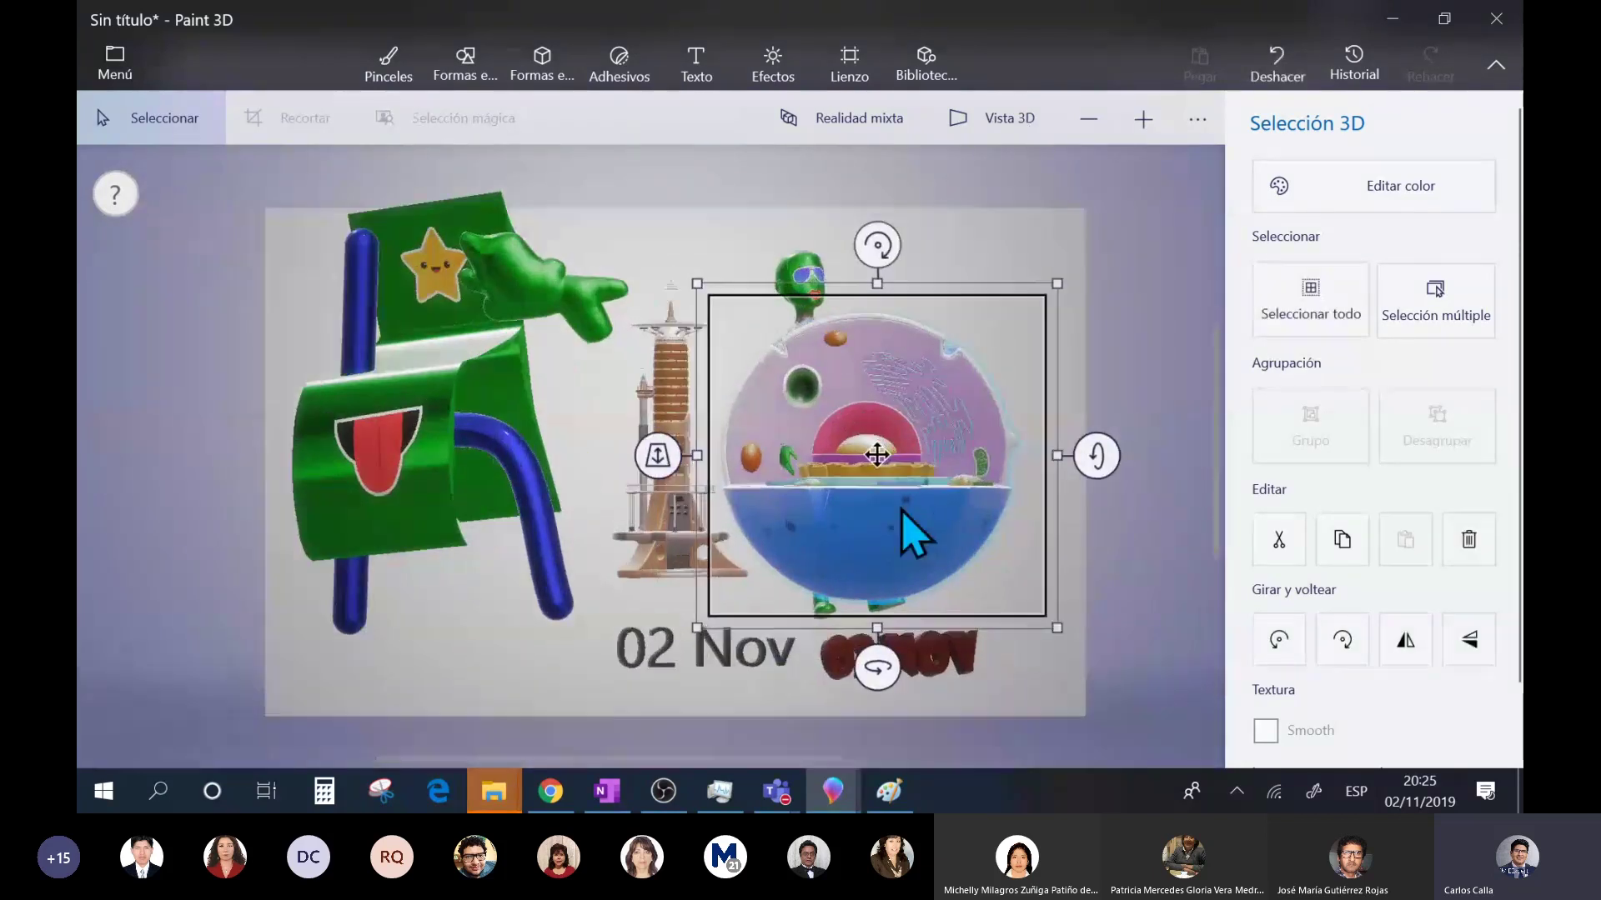
scroll(913, 533, up, 3)
drag(867, 705, 788, 702)
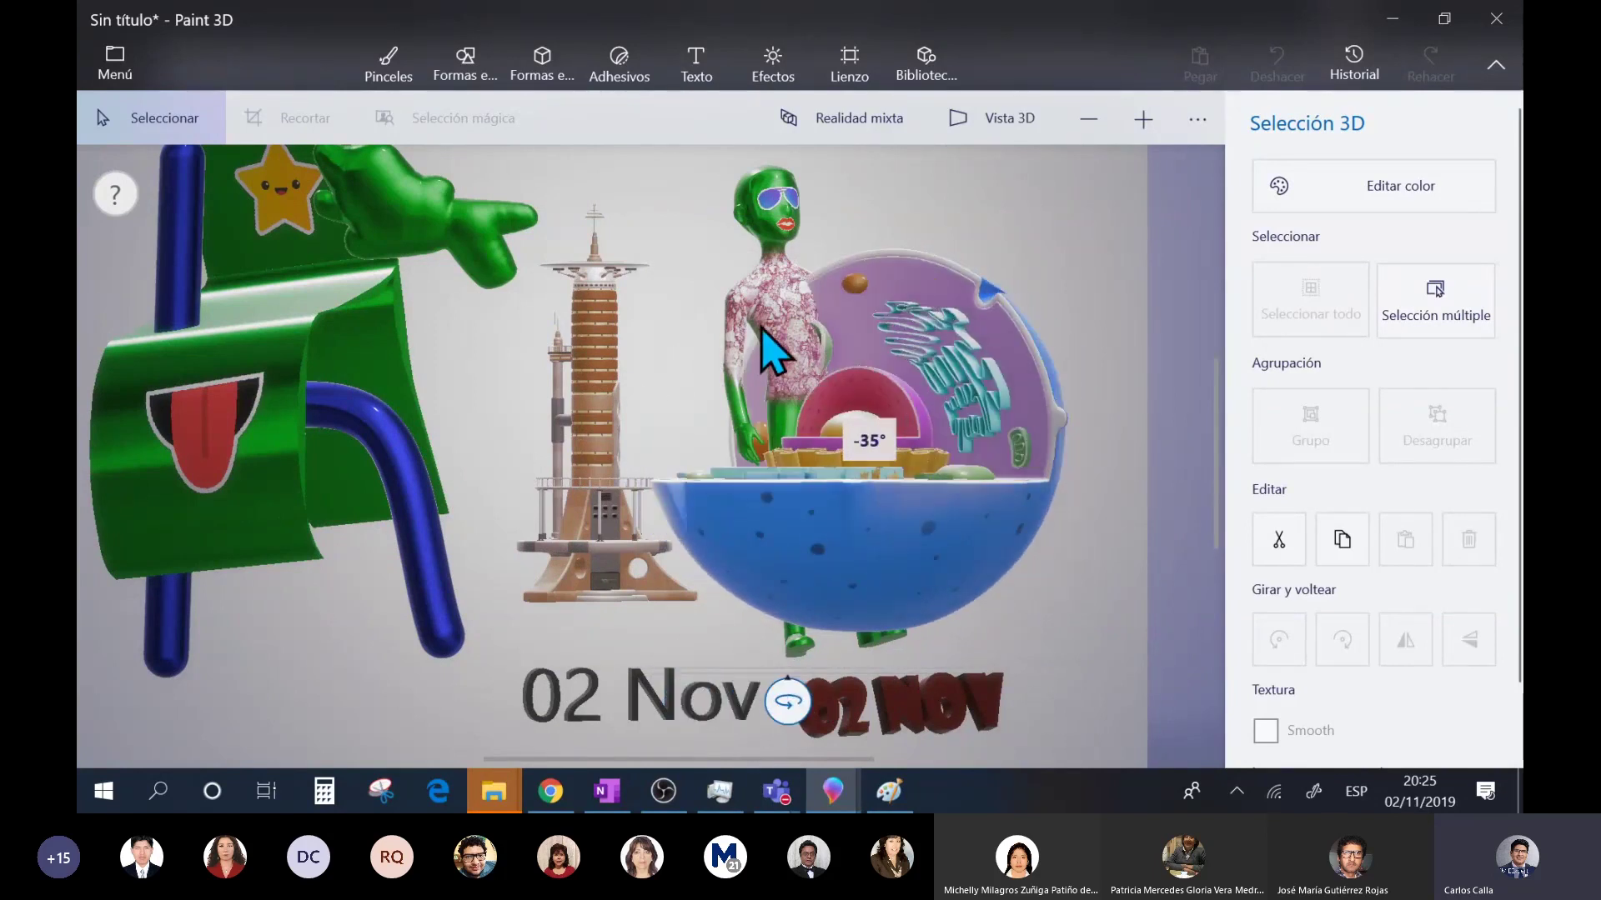
- Shrink the man to a small fraction of his size, clear of the animal cell
click(779, 275)
drag(956, 682, 765, 170)
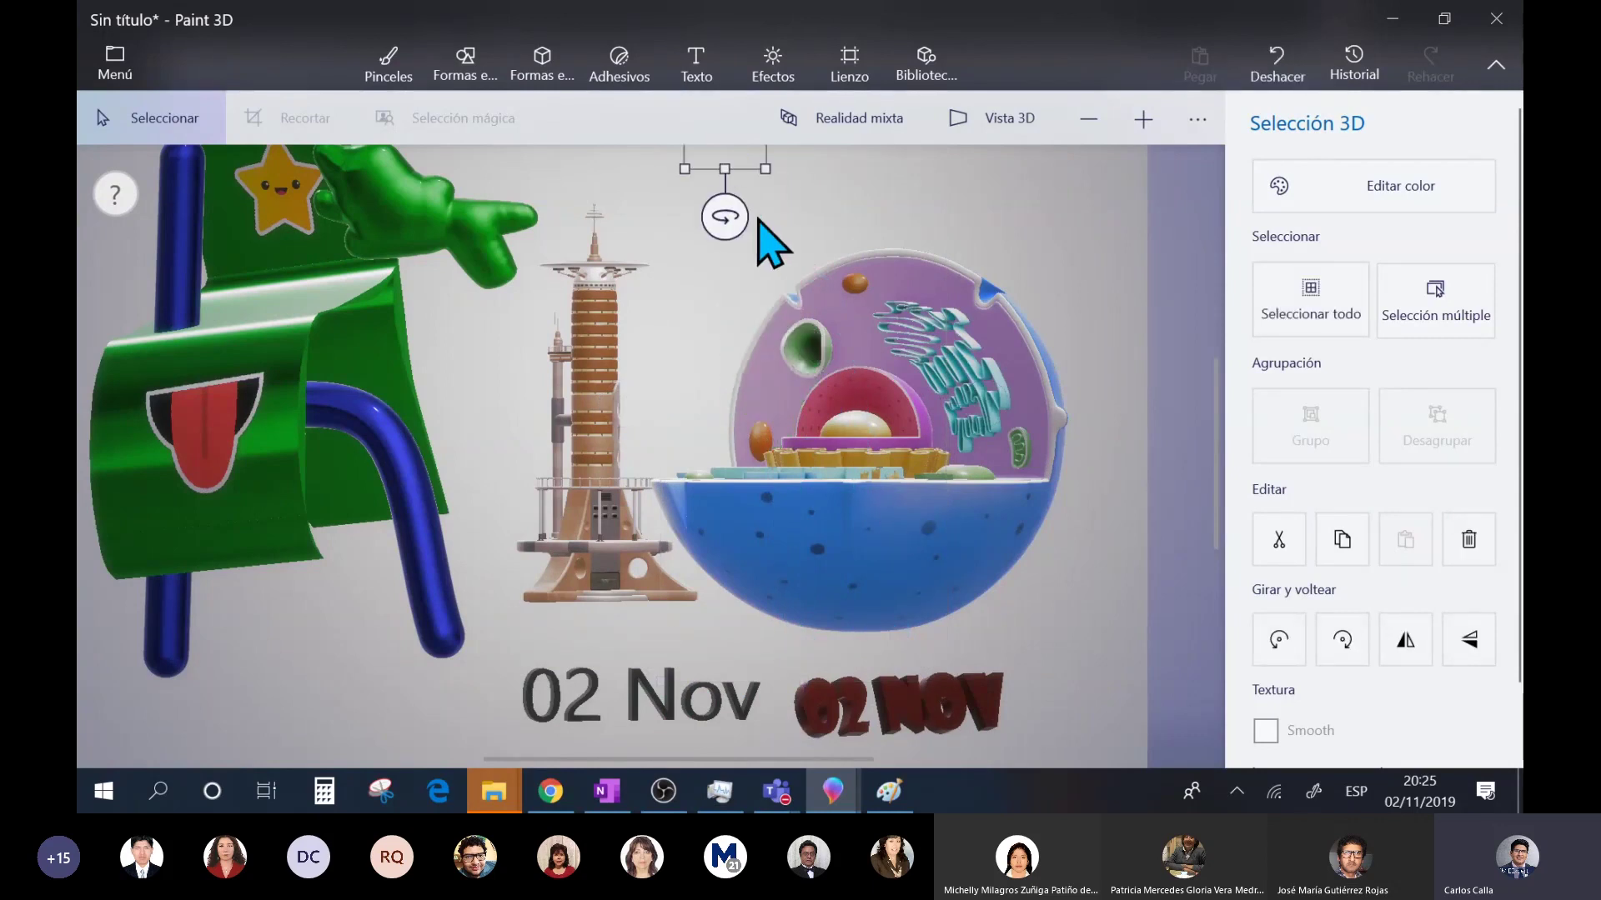
scroll(791, 251, up, 2)
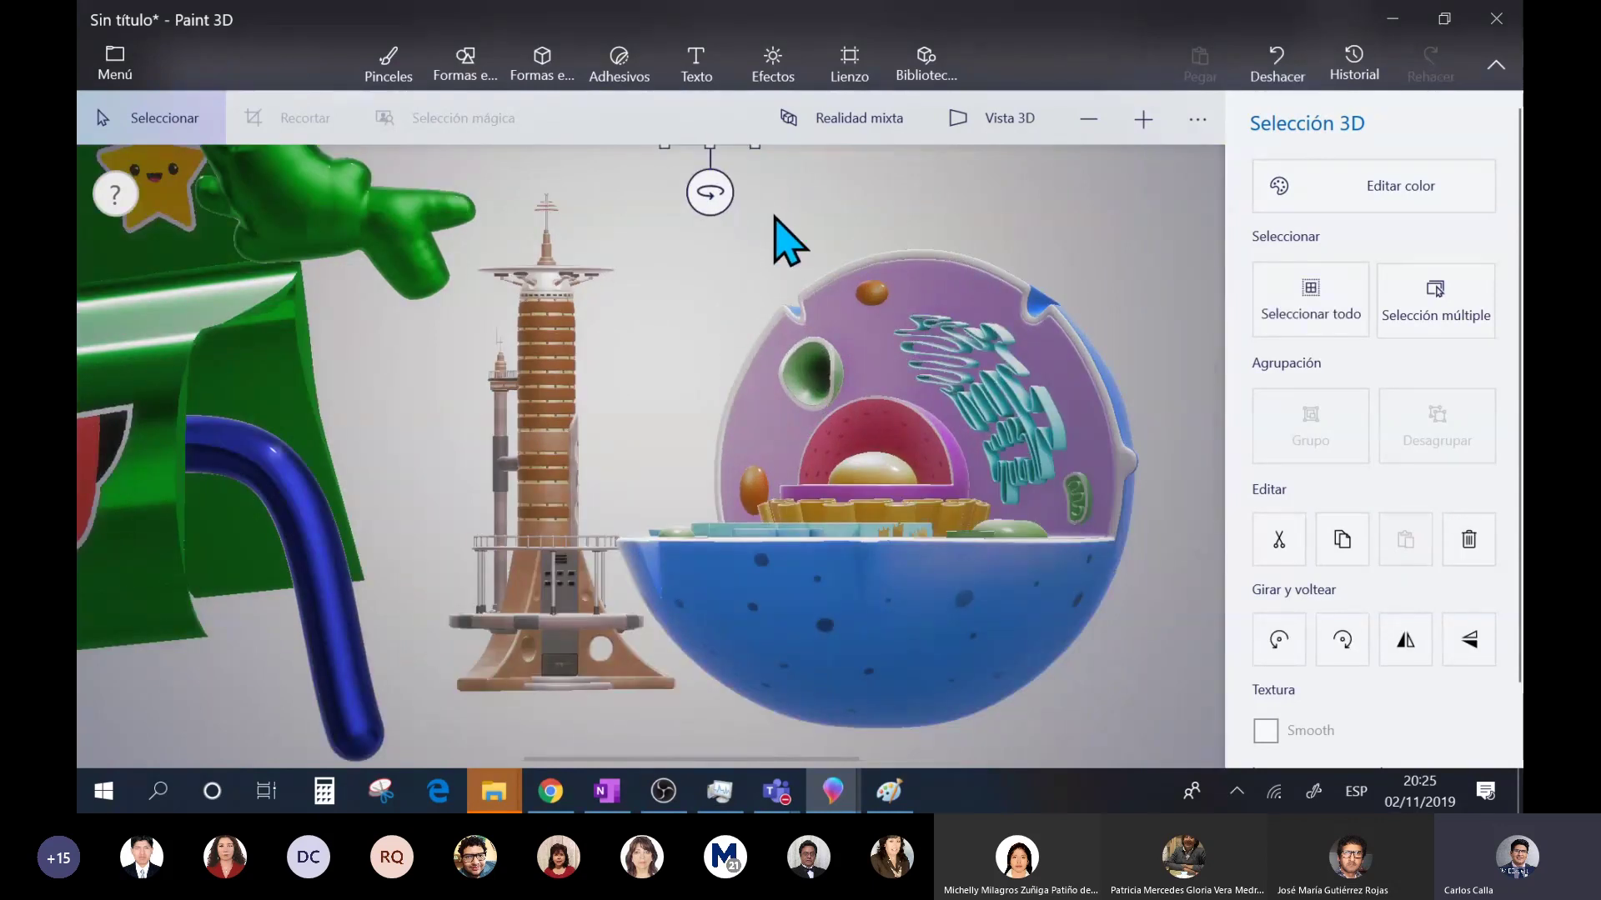
scroll(775, 218, down, 3)
- Tilt the shrunken man and place him inside the open animal cell, beside its nucleus
drag(745, 167, 988, 332)
drag(881, 298, 921, 381)
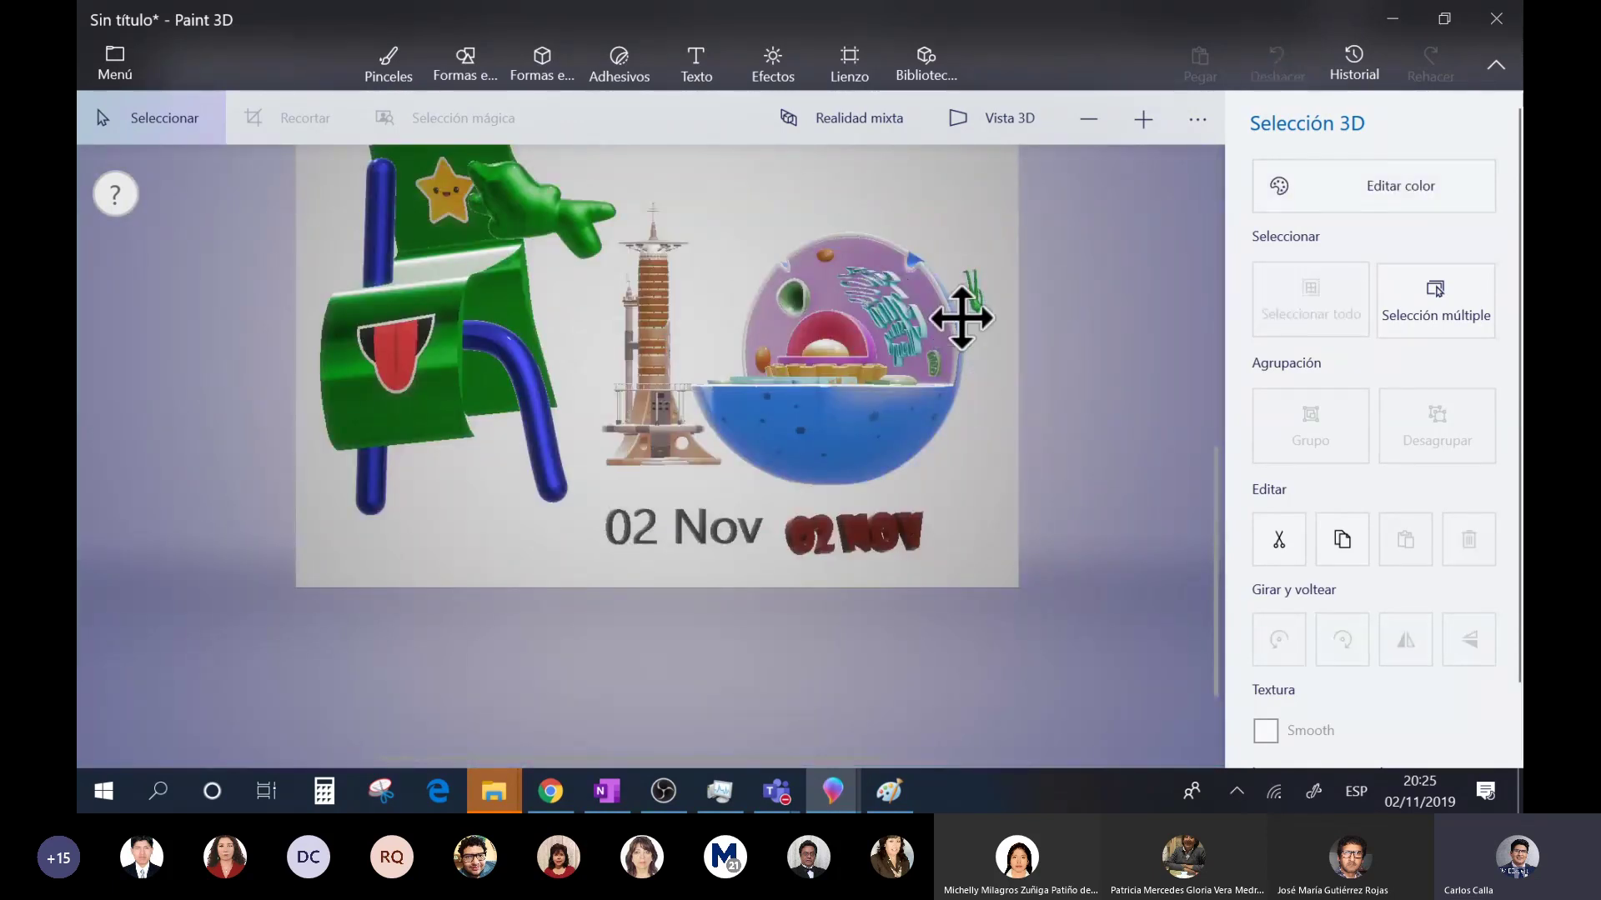
drag(905, 246, 871, 416)
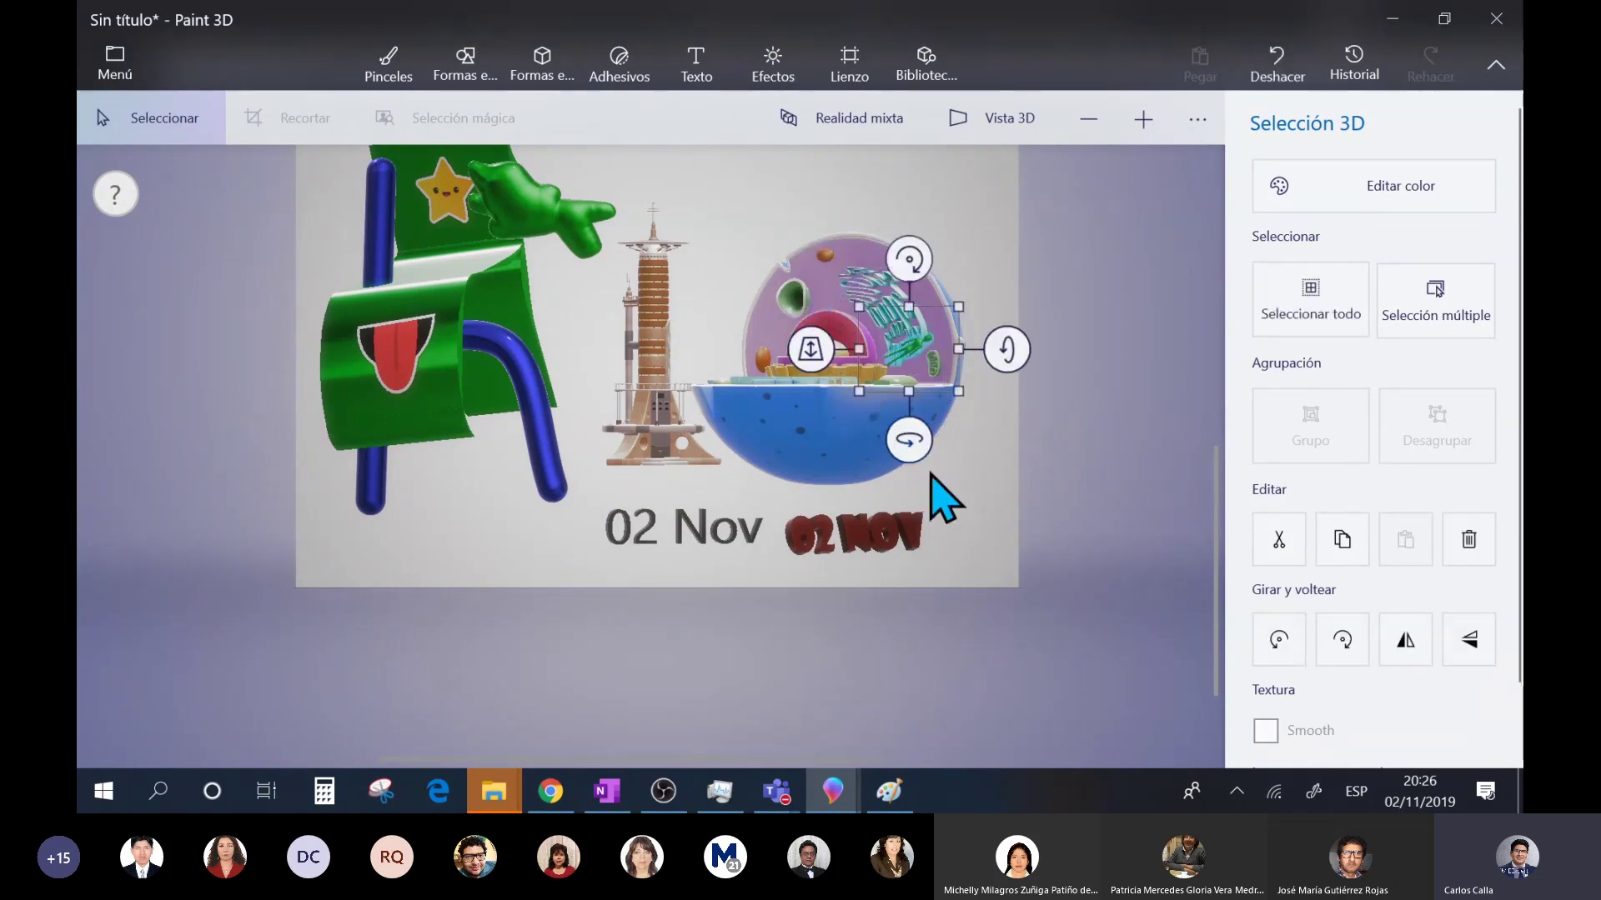
- Rotate the animal cell 46° about its vertical axis and turn it further into a side view to check the man's placement
scroll(931, 435, up, 5)
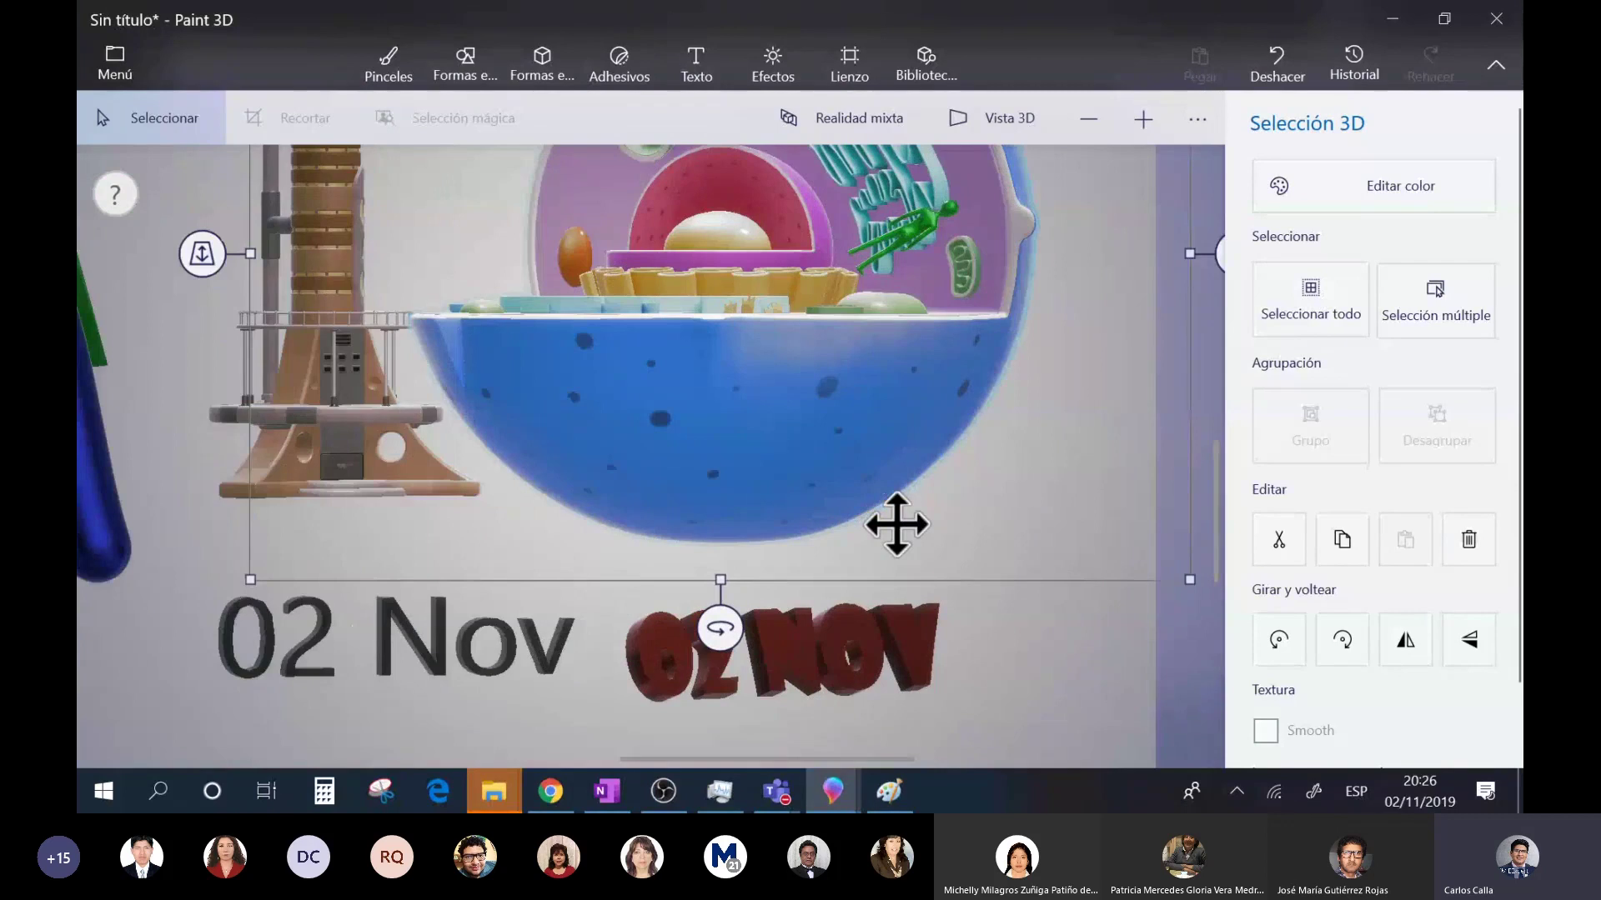
scroll(896, 524, down, 5)
drag(804, 627, 926, 626)
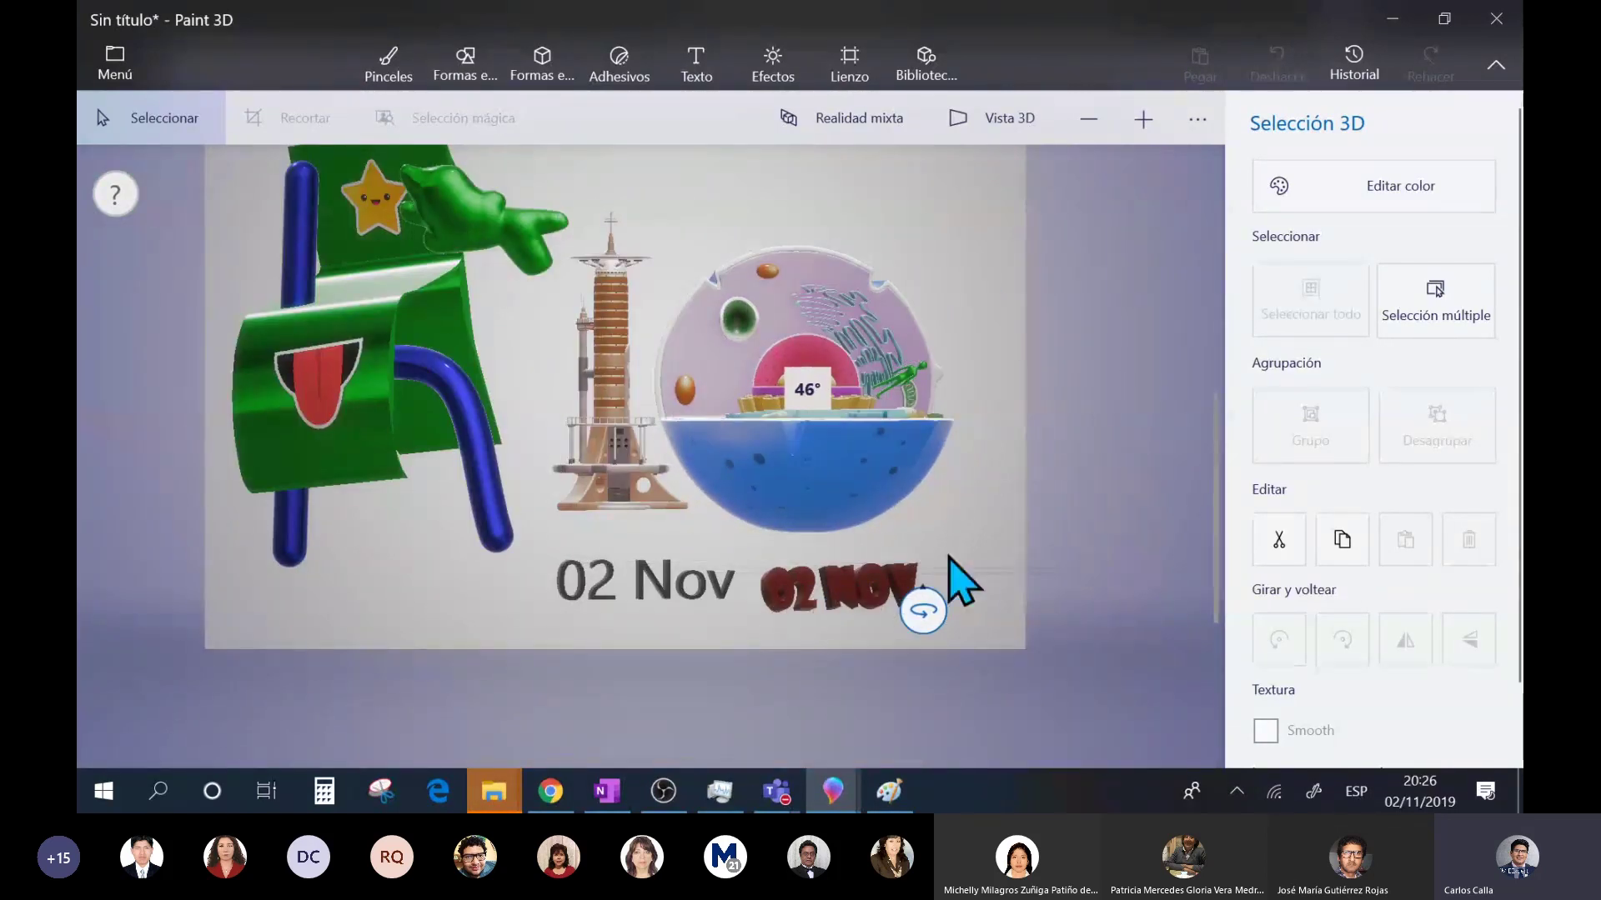
scroll(847, 325, up, 2)
scroll(848, 325, up, 3)
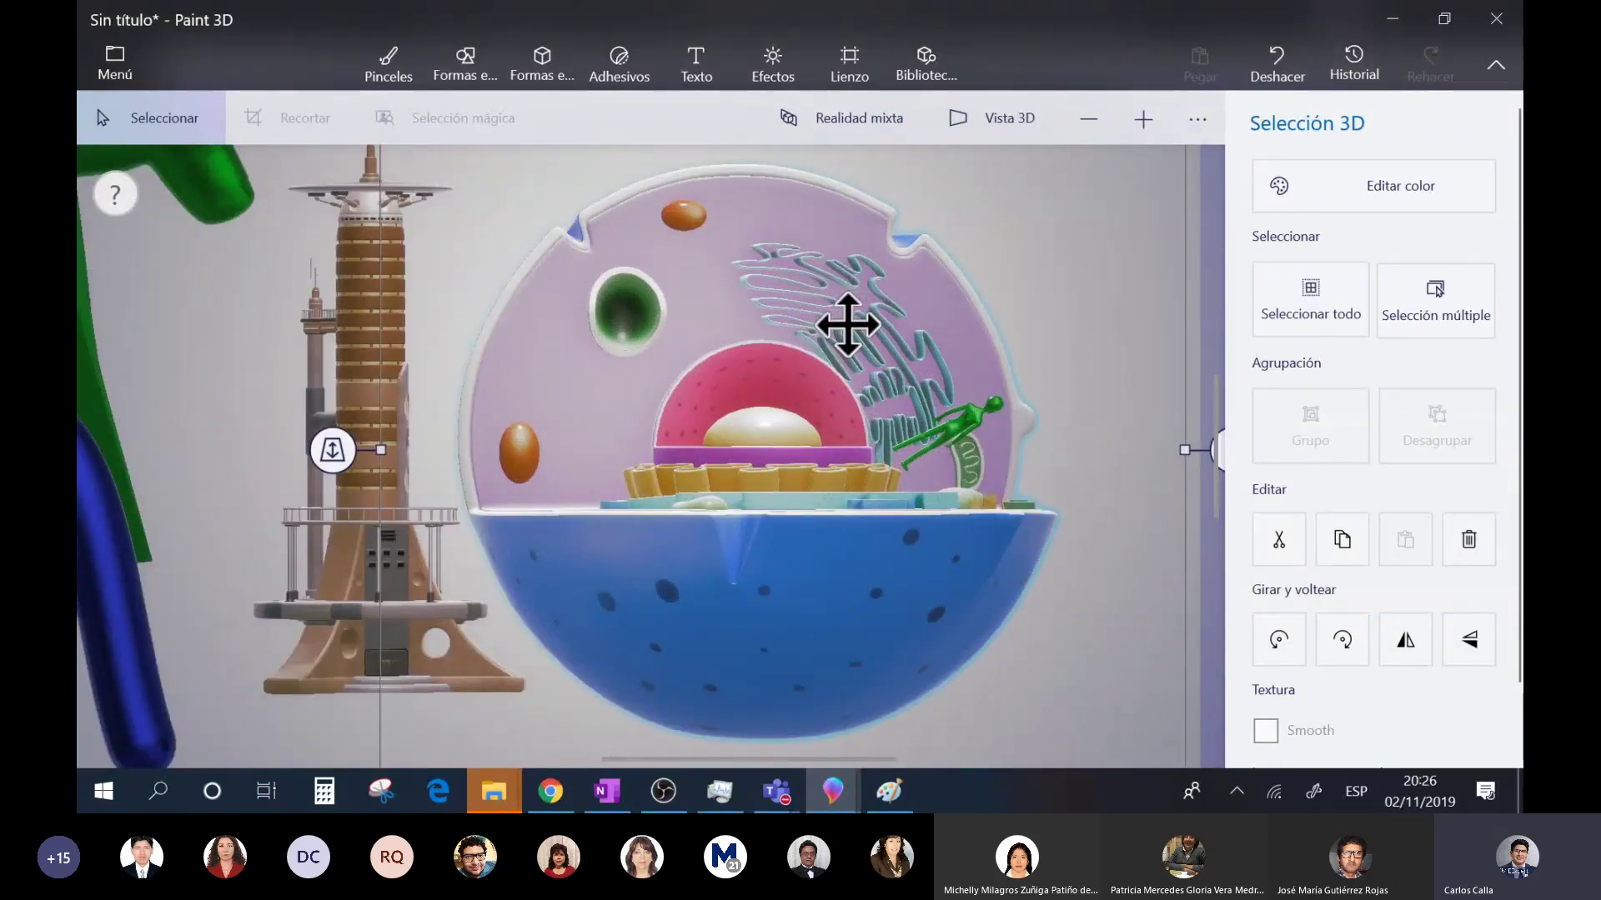
scroll(847, 325, down, 5)
drag(800, 672, 1021, 670)
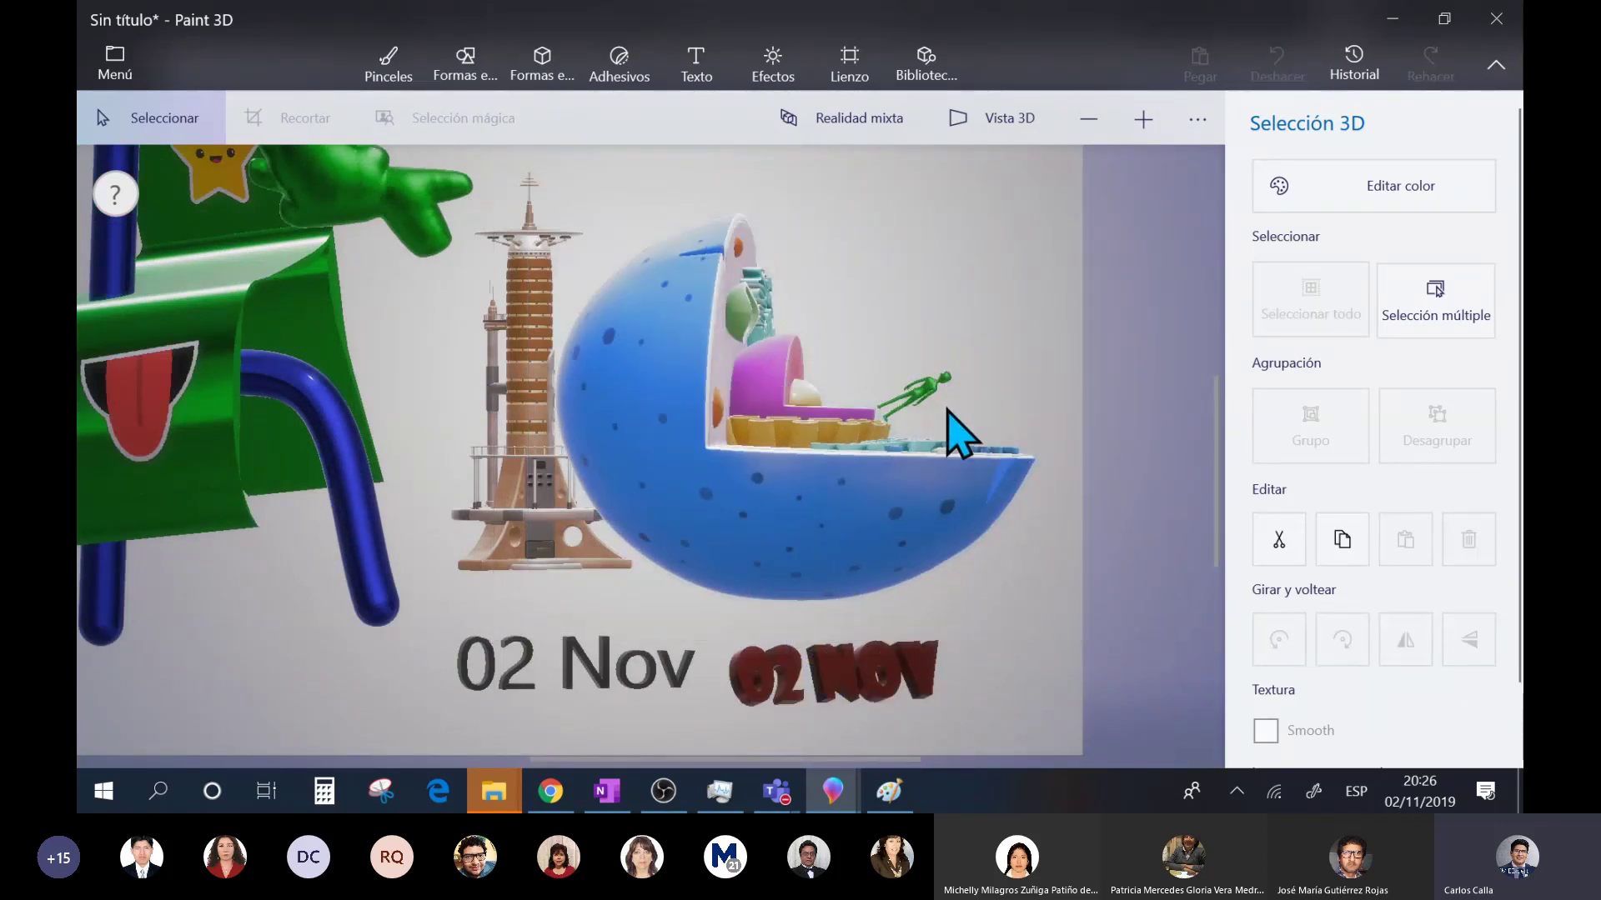
- Move the shrunken man up above the animal cell's nucleus and turn the cell back to a front view
click(930, 390)
drag(930, 390, 867, 310)
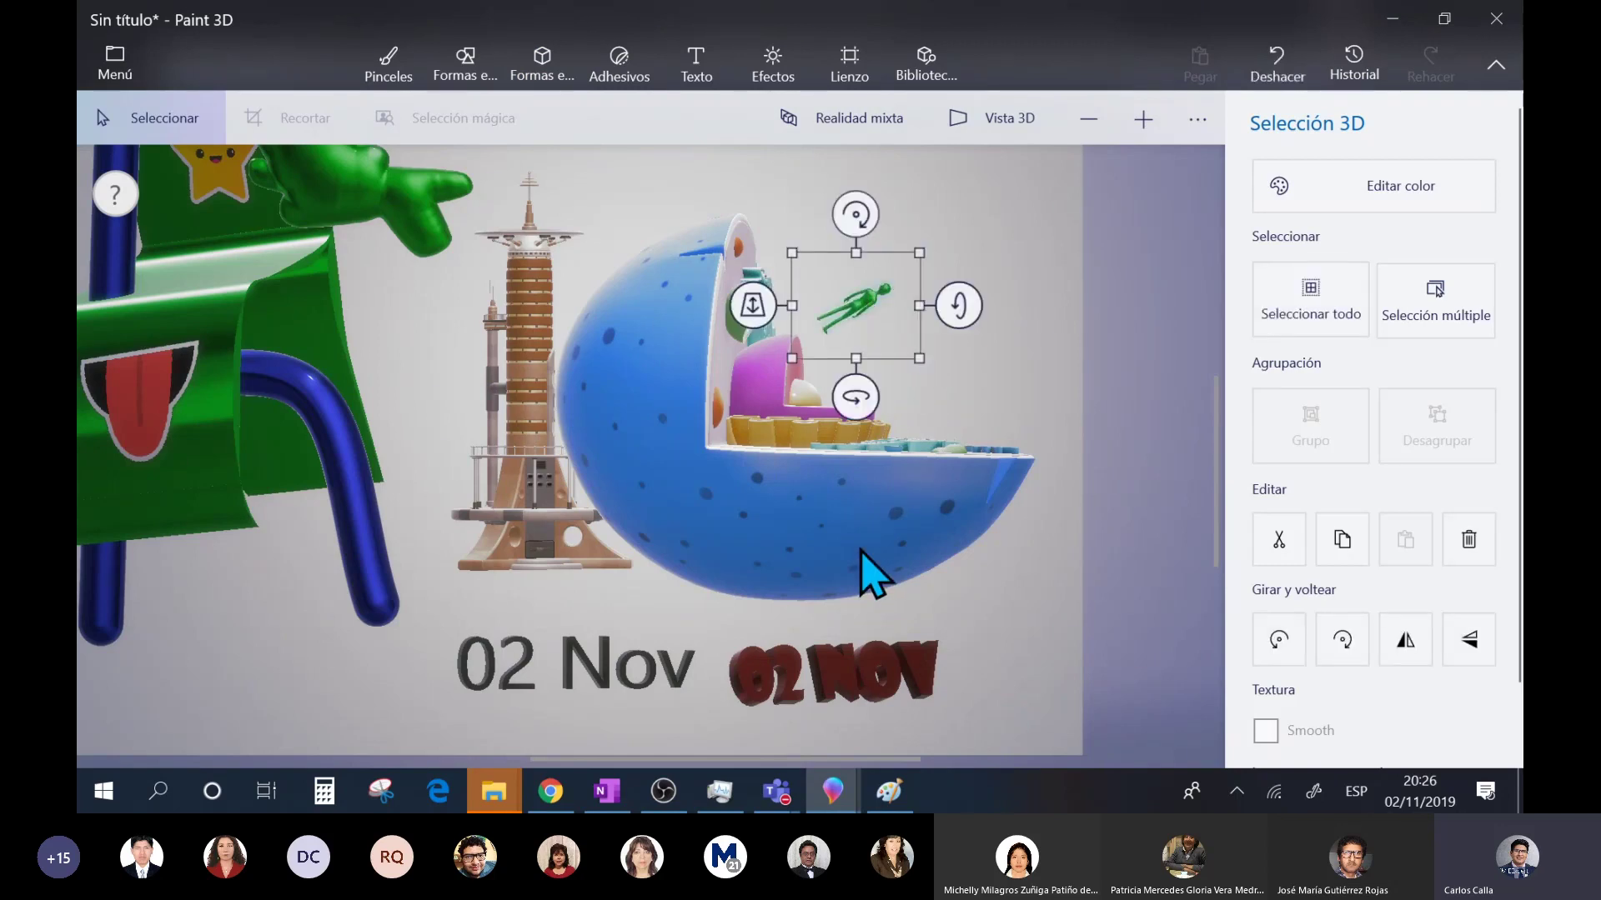
click(800, 450)
scroll(801, 450, up, 5)
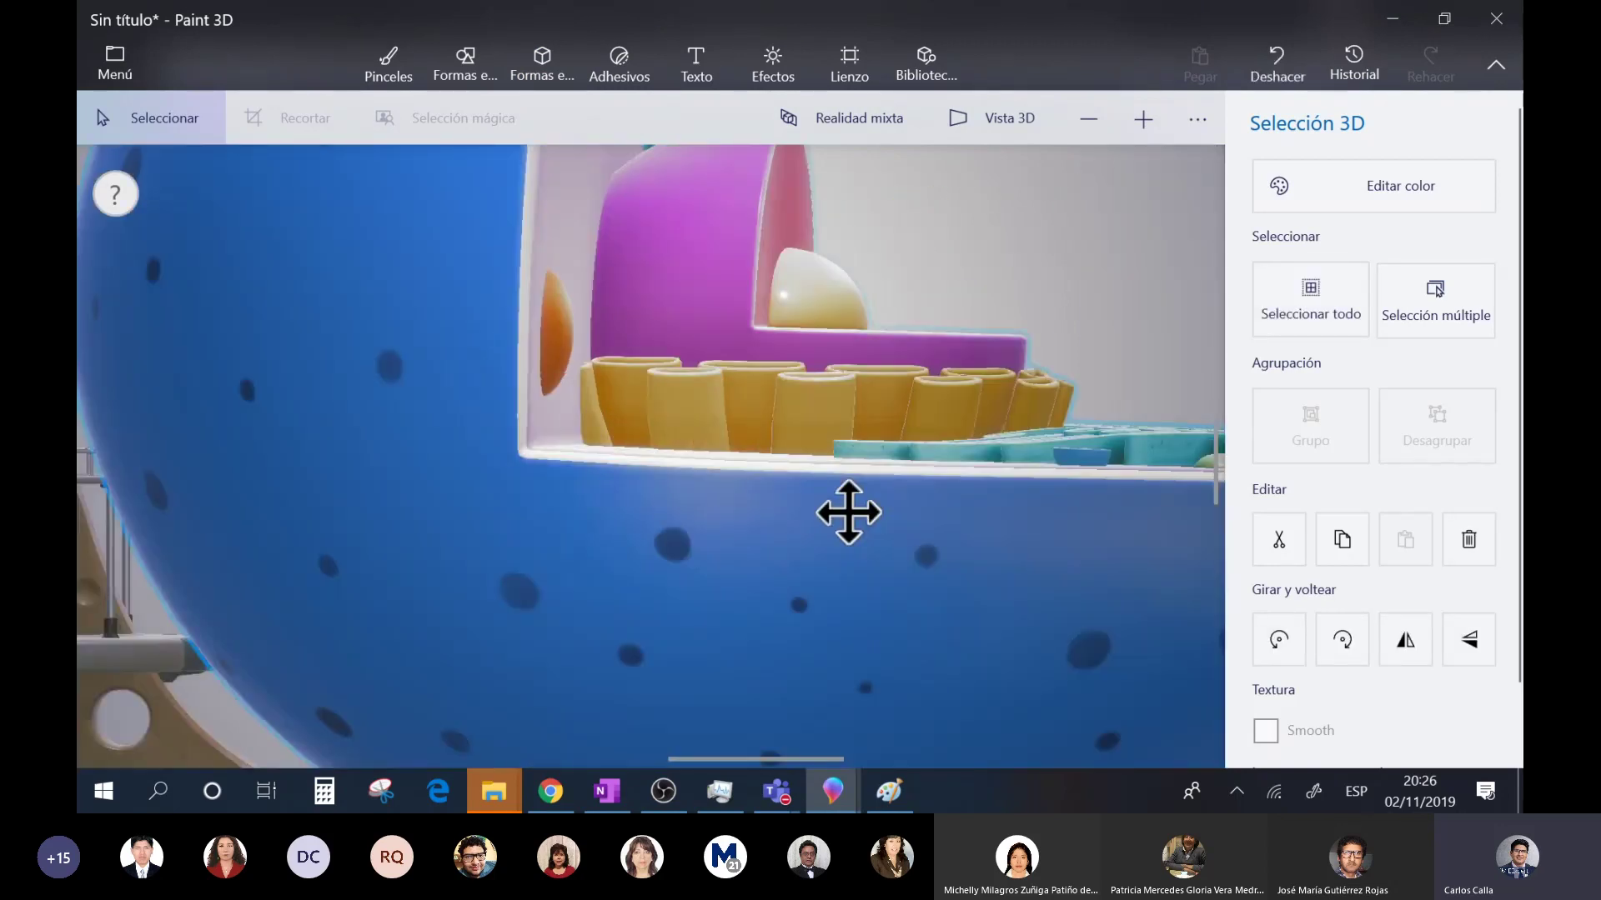
scroll(848, 513, down, 8)
drag(825, 729, 668, 703)
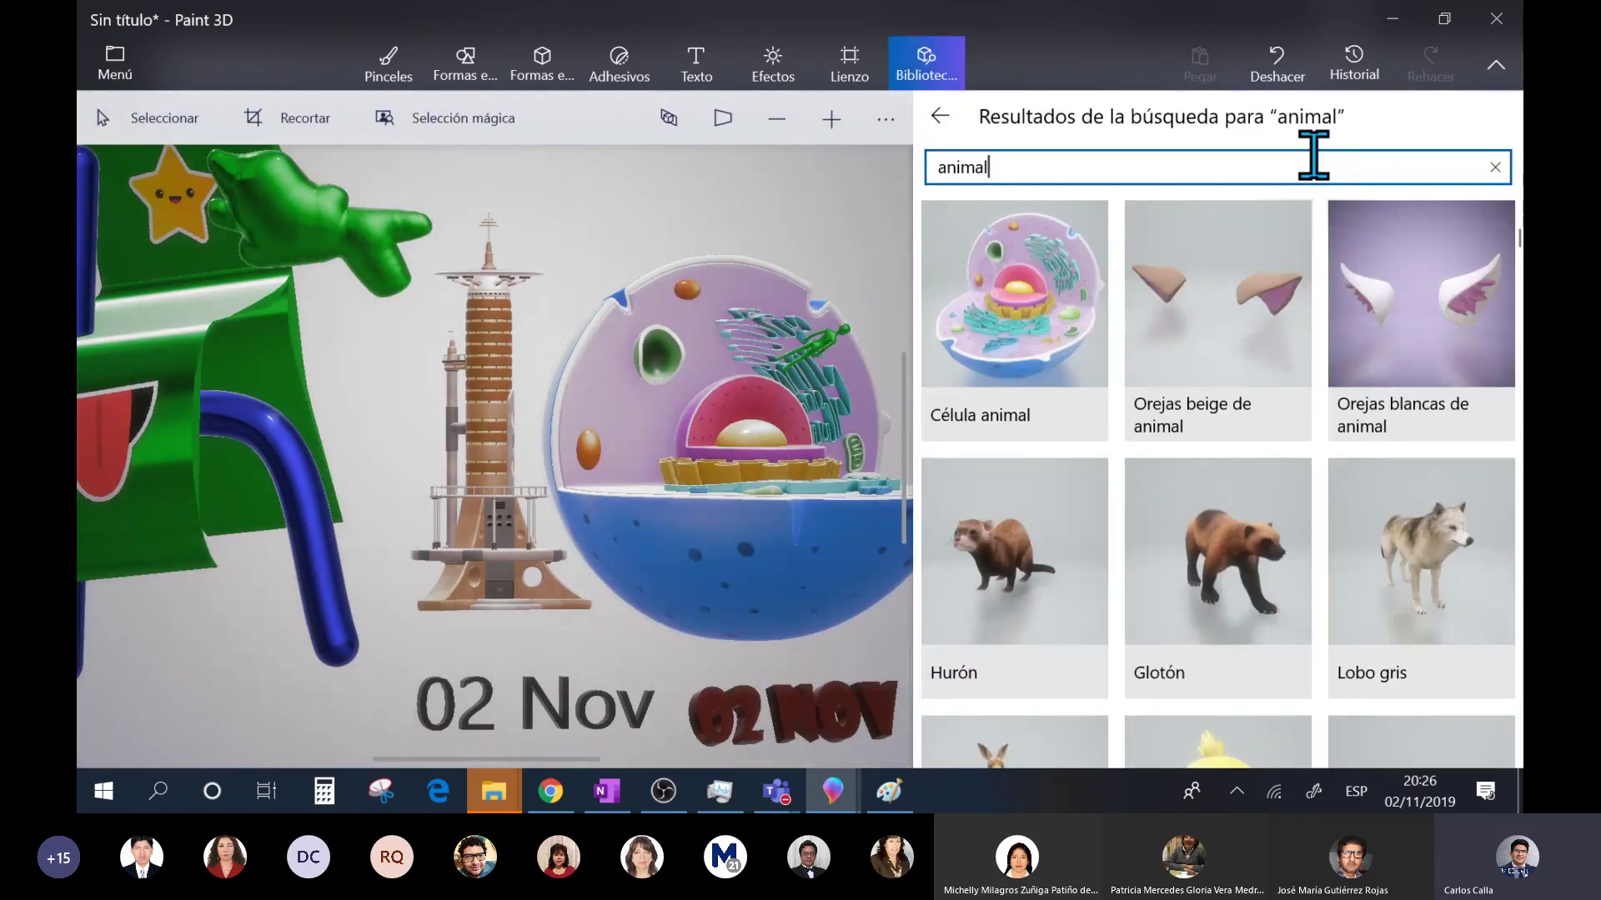
- Search the 3D library for "body" and "human" models
key(Return)
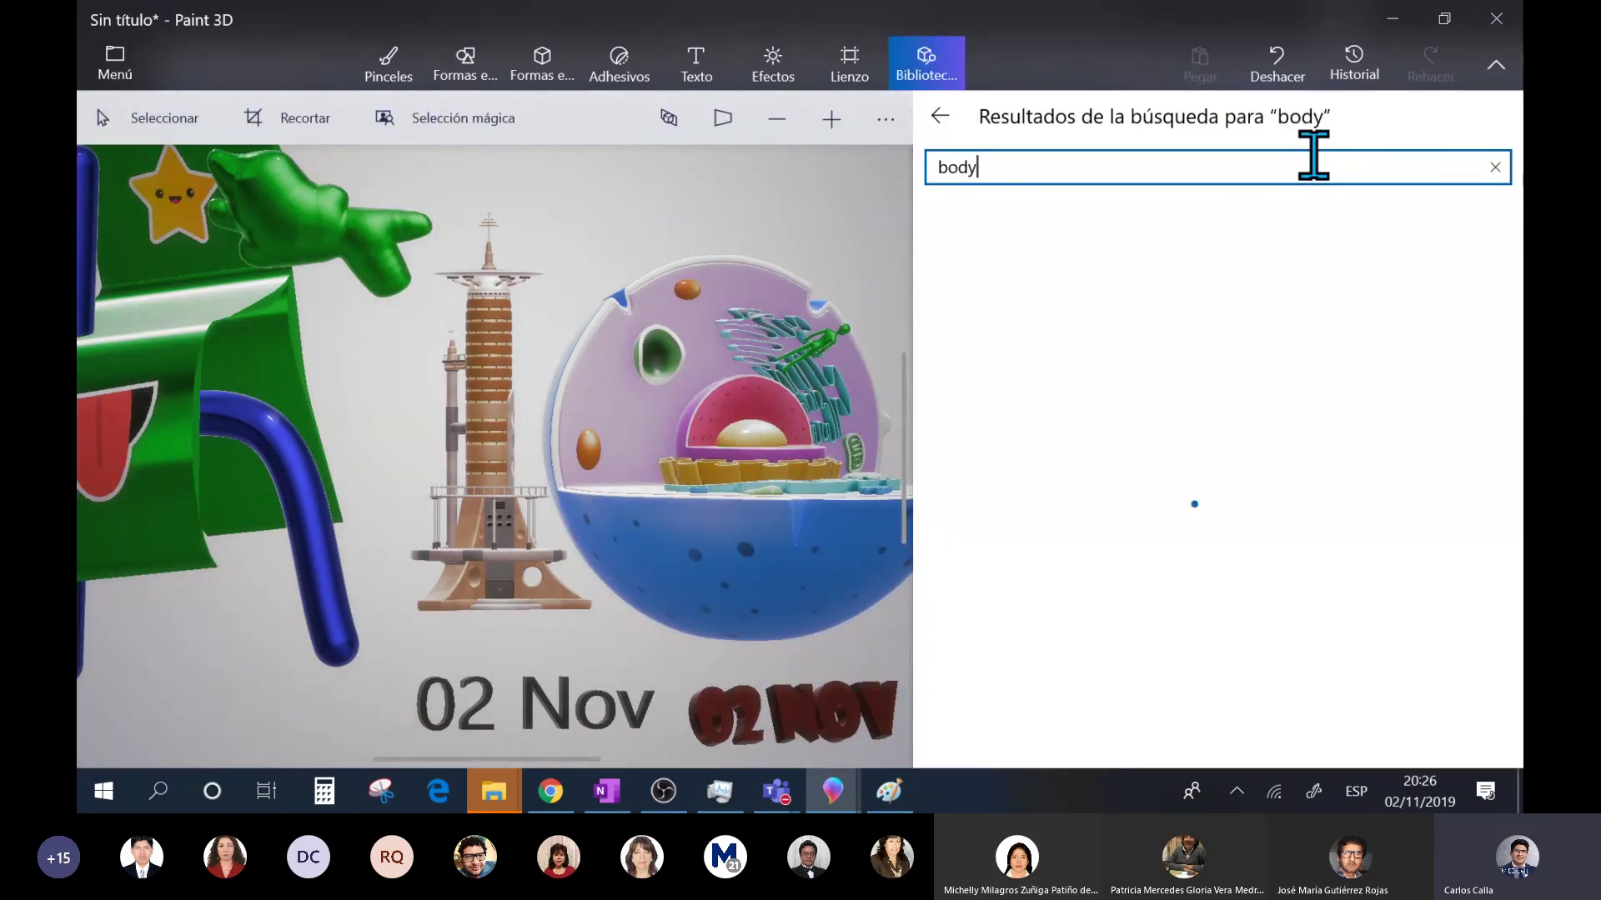
double_click(1313, 155)
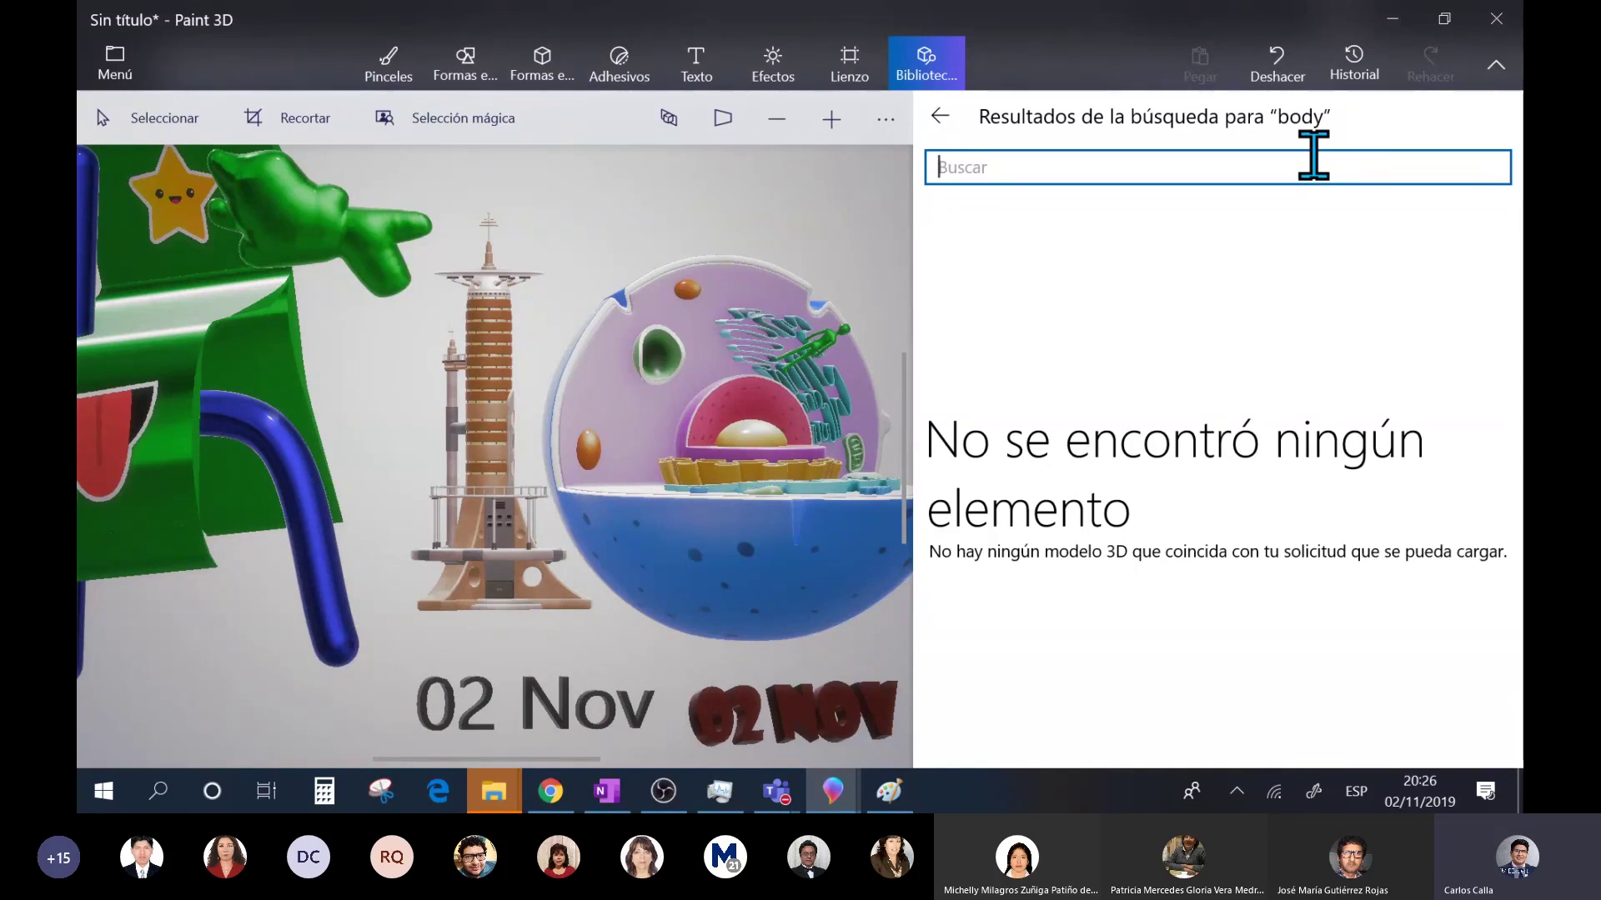
text(human)
key(Return)
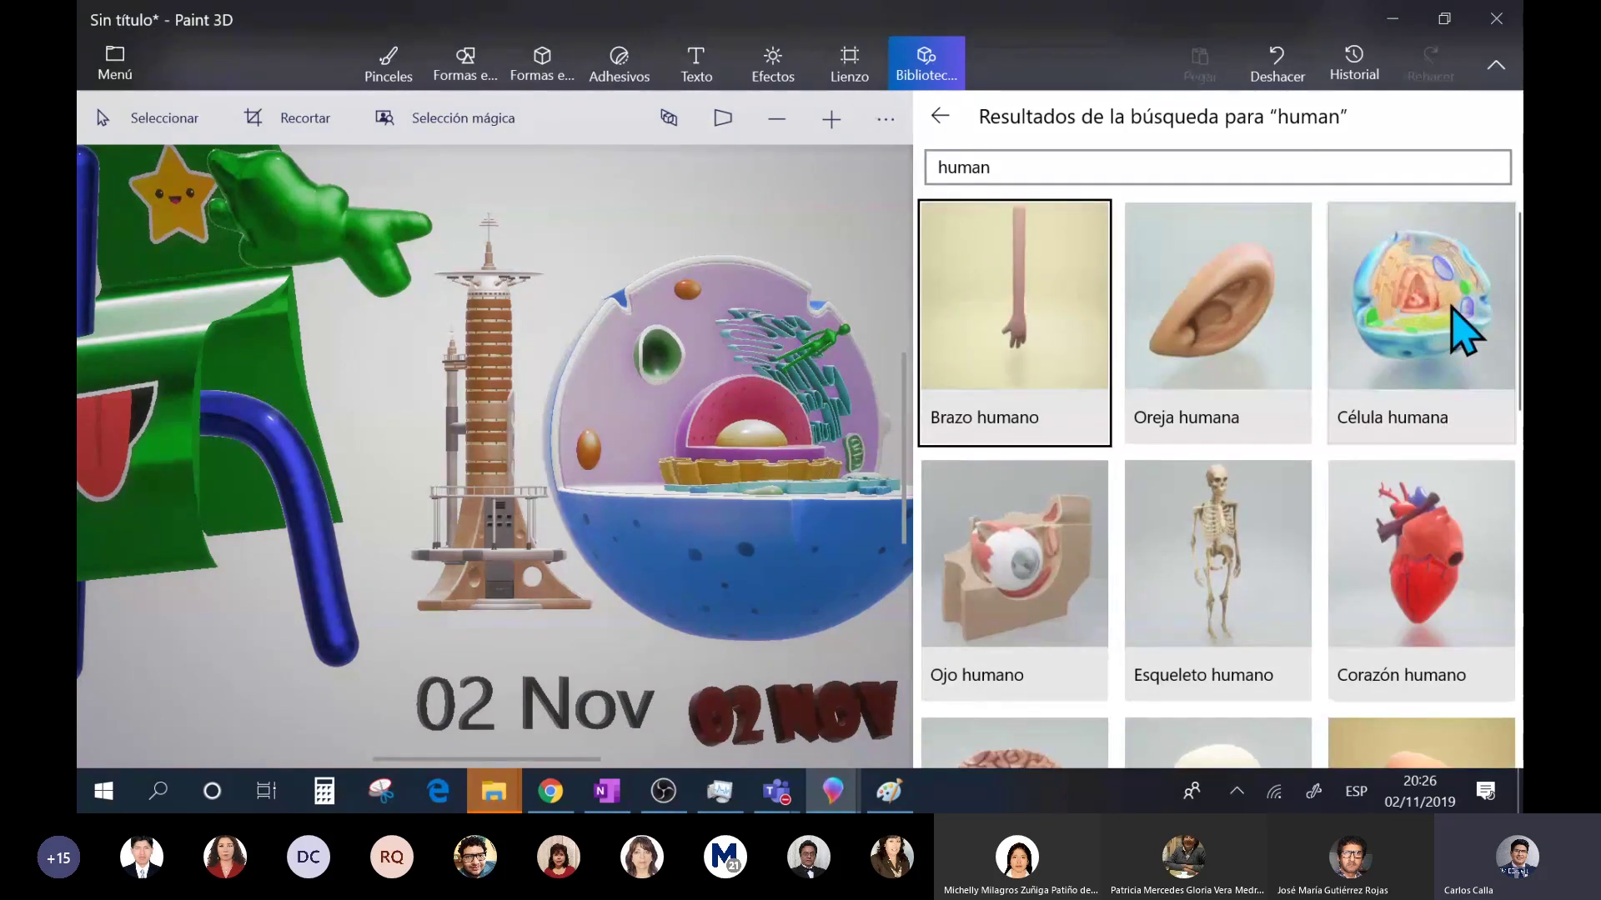
- Browse the human model results and insert the Diagrama de piel model into the scene
scroll(1359, 337, down, 2)
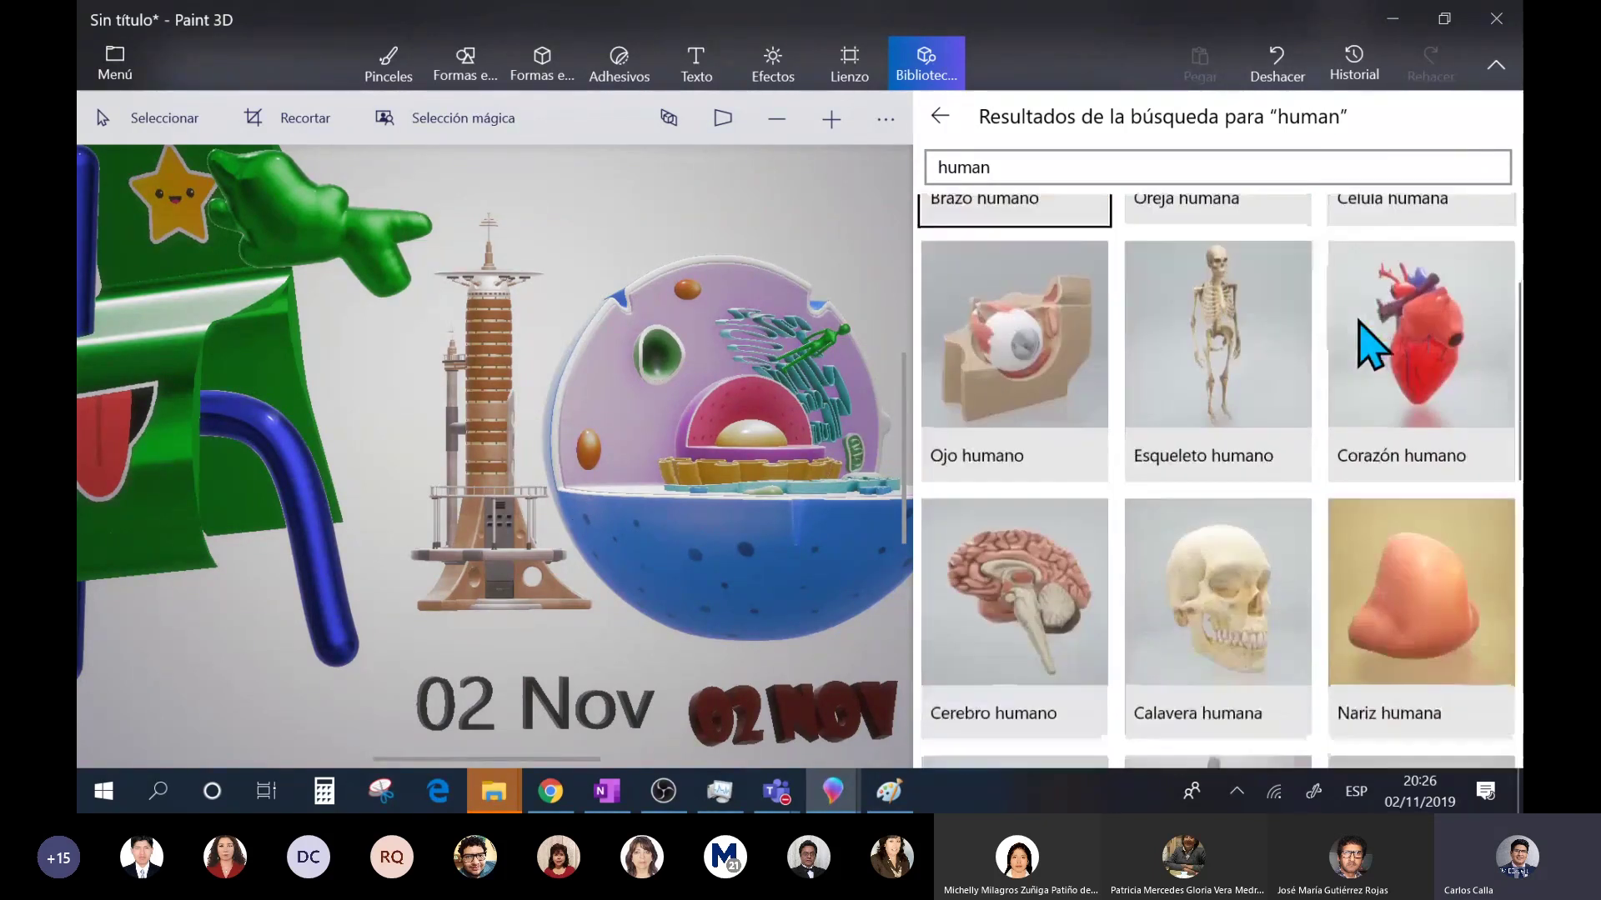
scroll(1401, 338, down, 1)
scroll(1427, 315, down, 3)
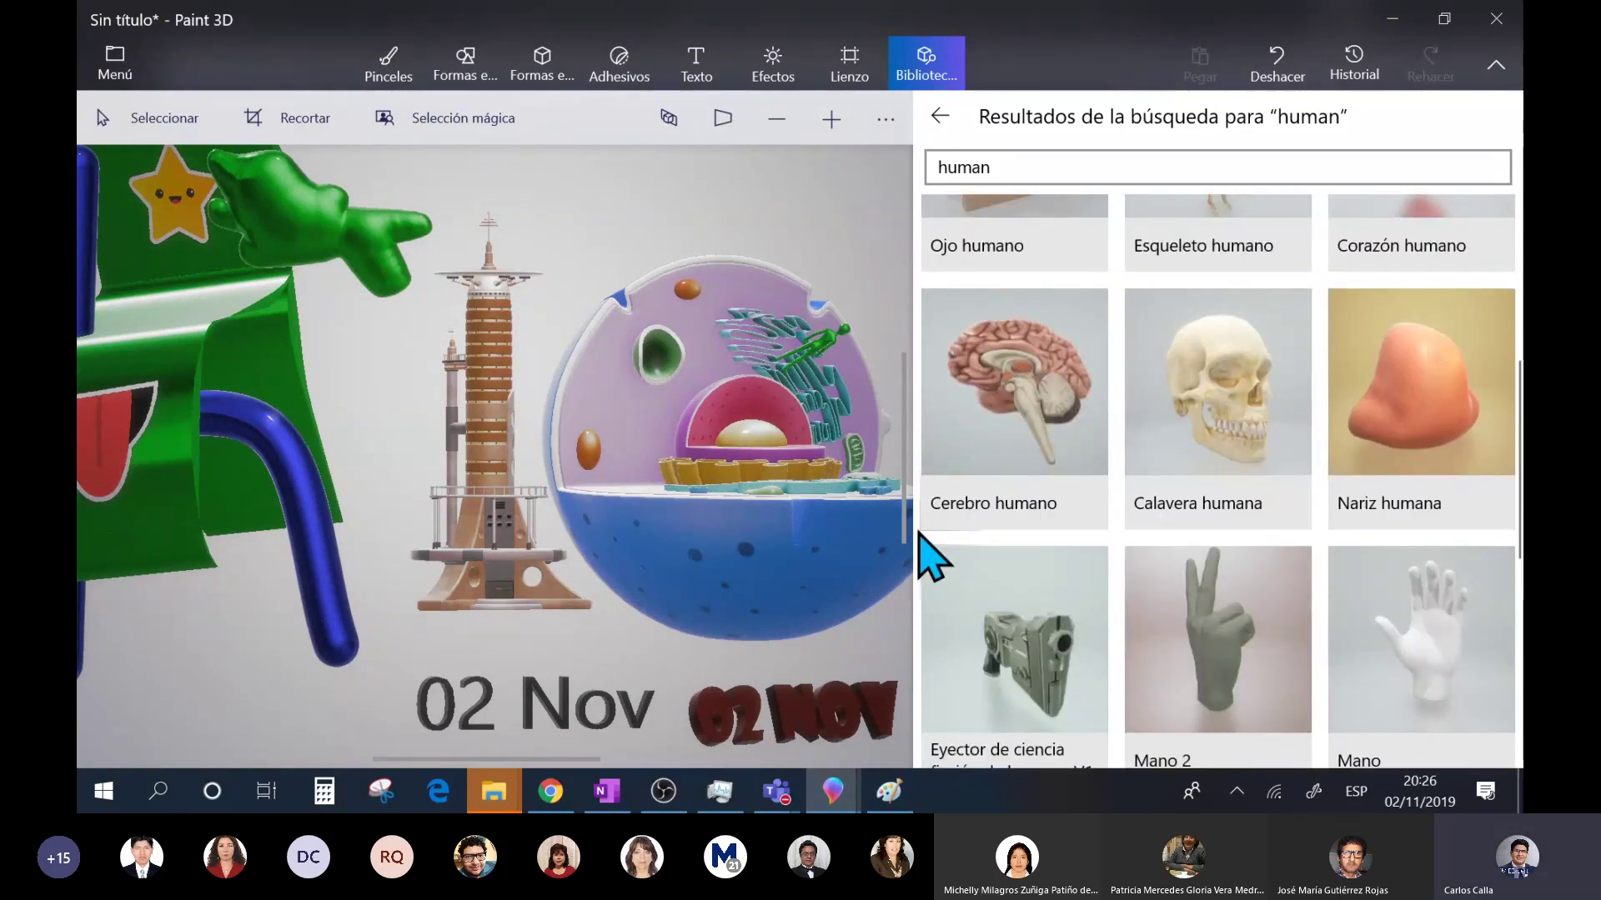
scroll(1458, 458, down, 8)
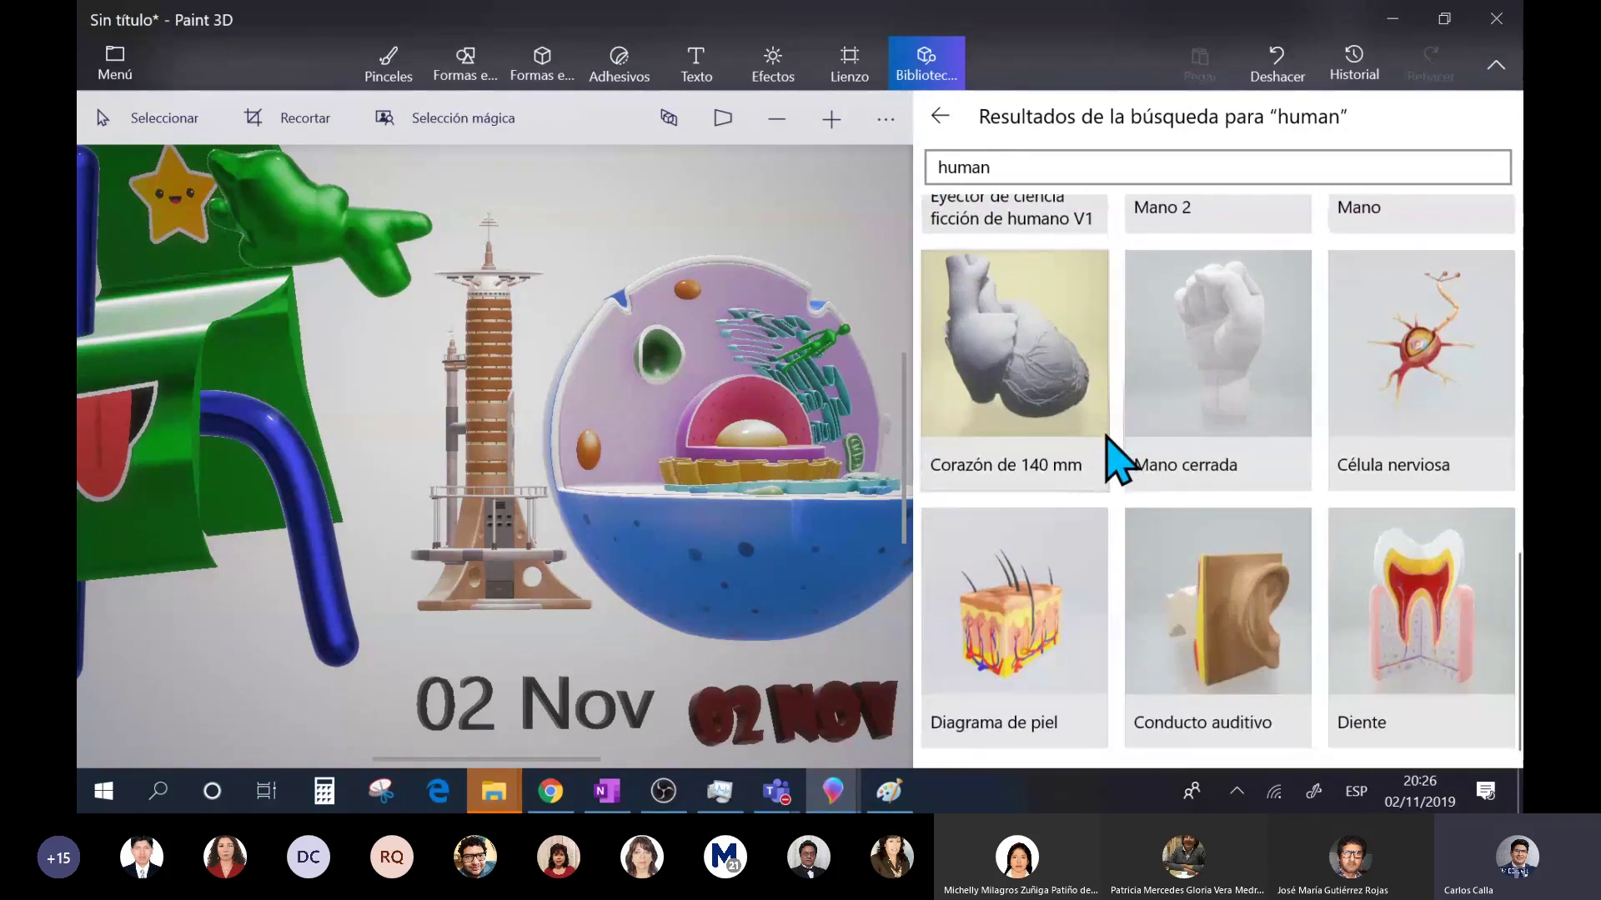
click(1054, 654)
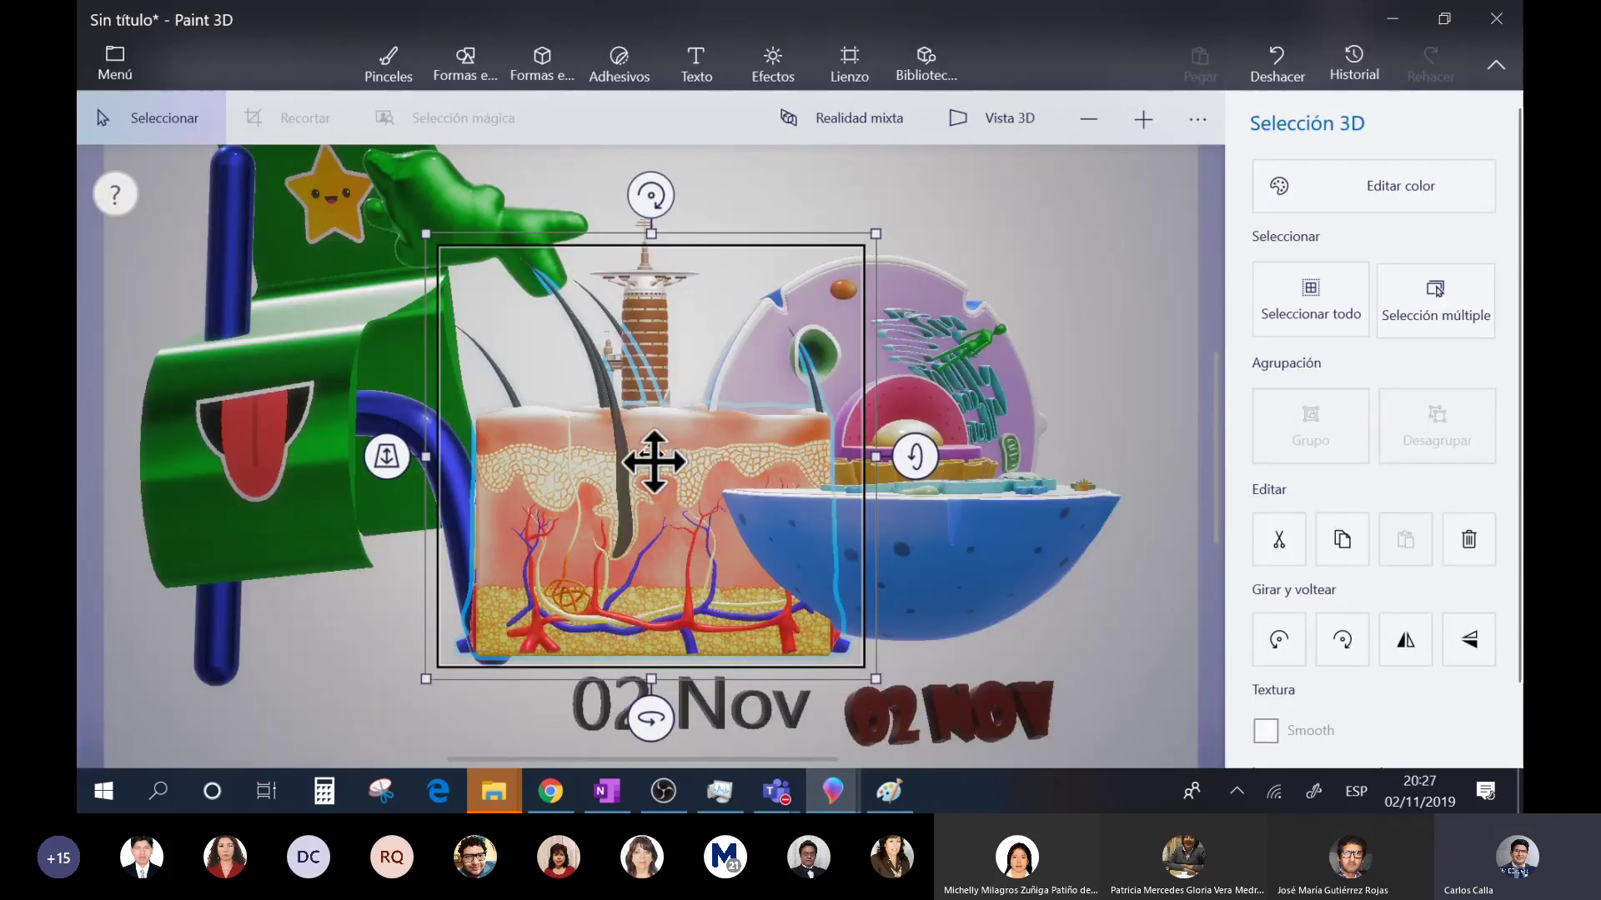
- Tilt the skin diagram forward to show its upper surface and move it behind the animal cell
drag(654, 461, 471, 461)
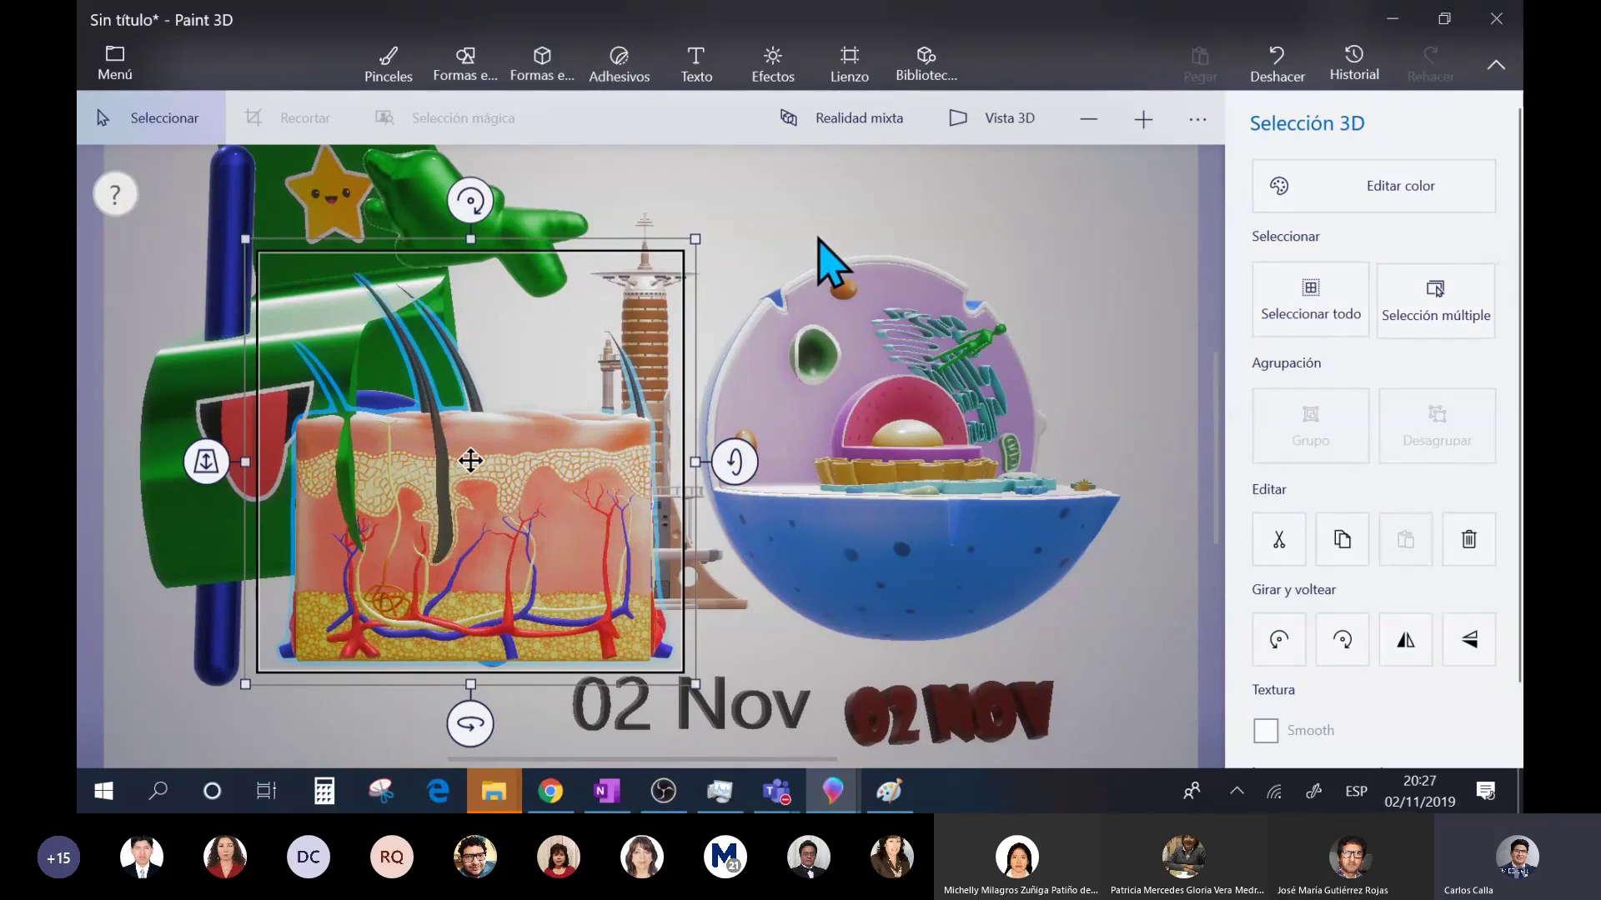
drag(583, 475, 575, 625)
drag(760, 448, 750, 536)
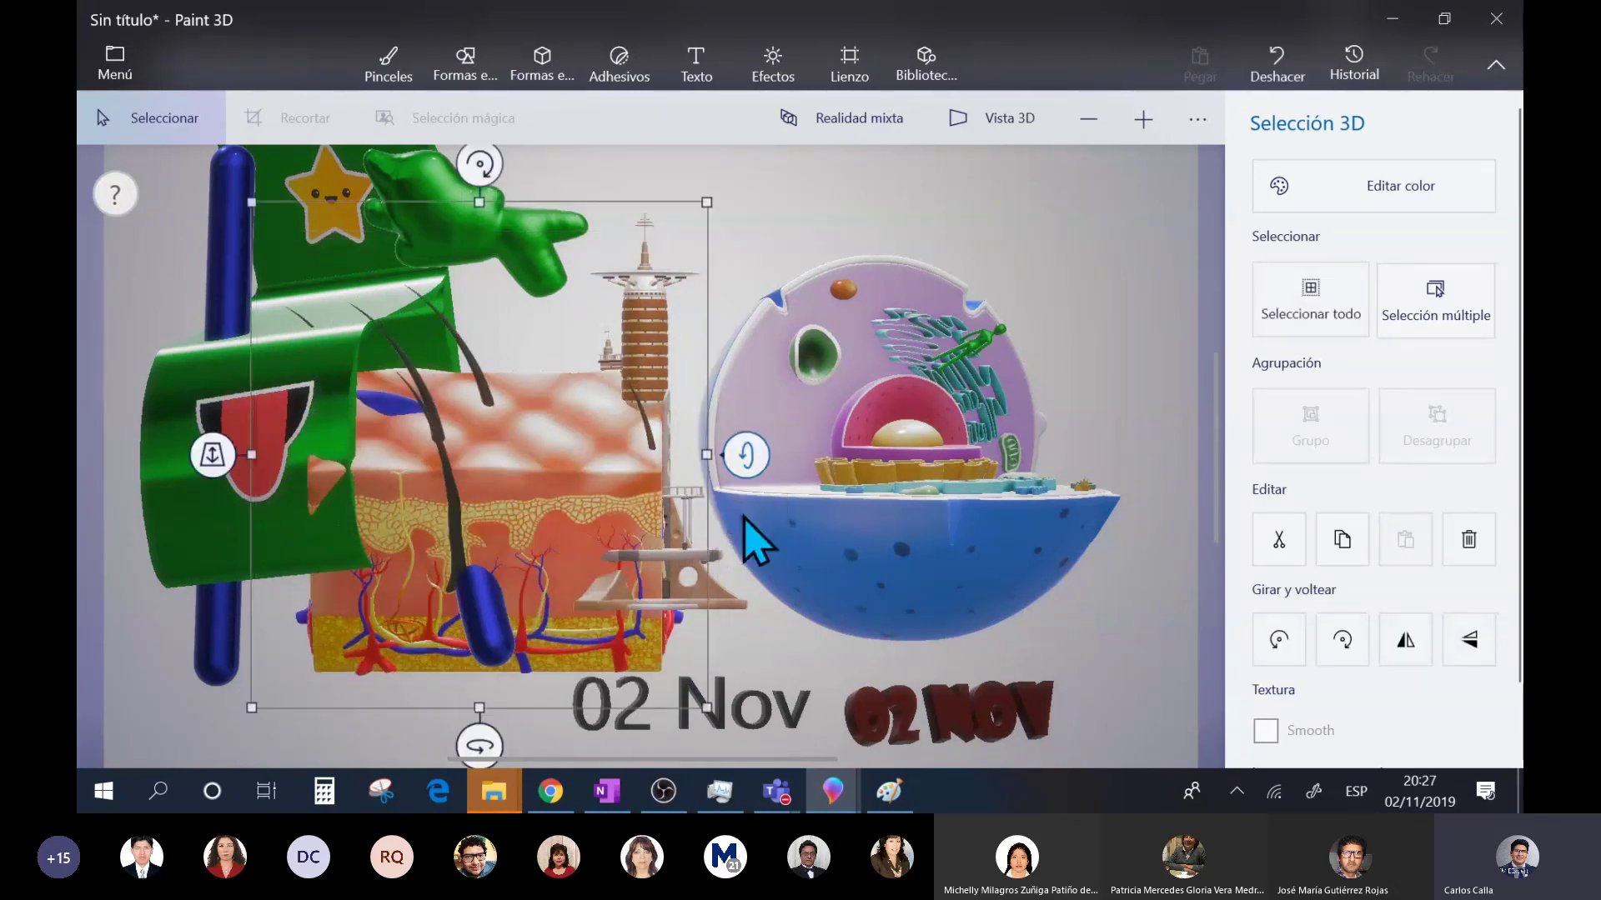
drag(556, 506, 972, 518)
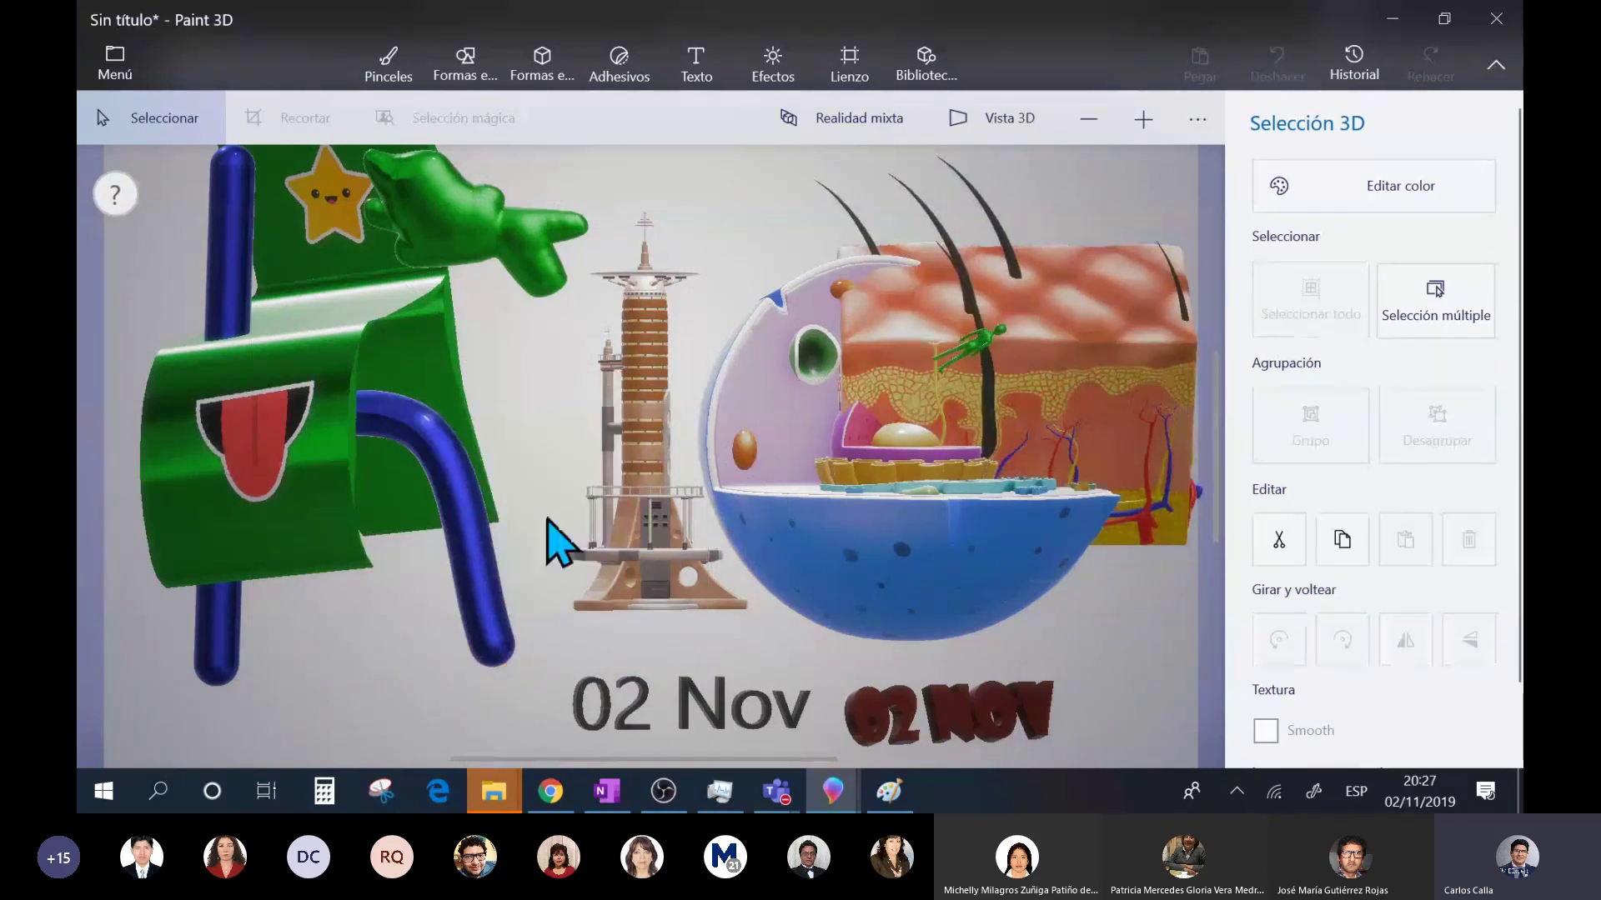
- Enlarge the canvas on all sides to leave more room around the models
click(453, 475)
scroll(553, 536, down, 3)
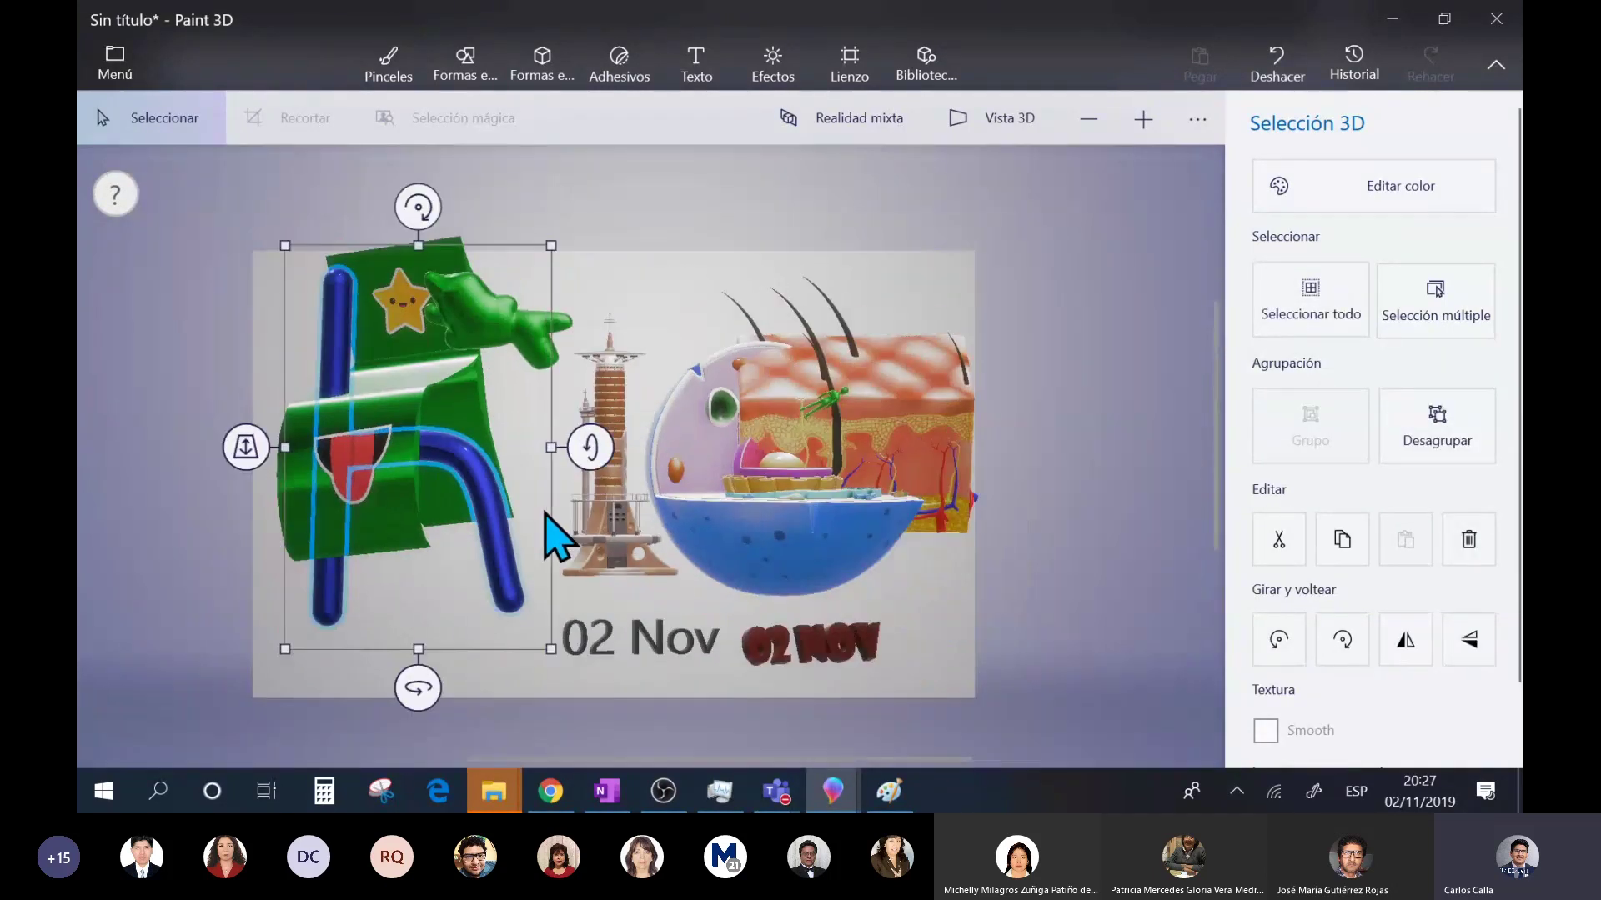
click(827, 73)
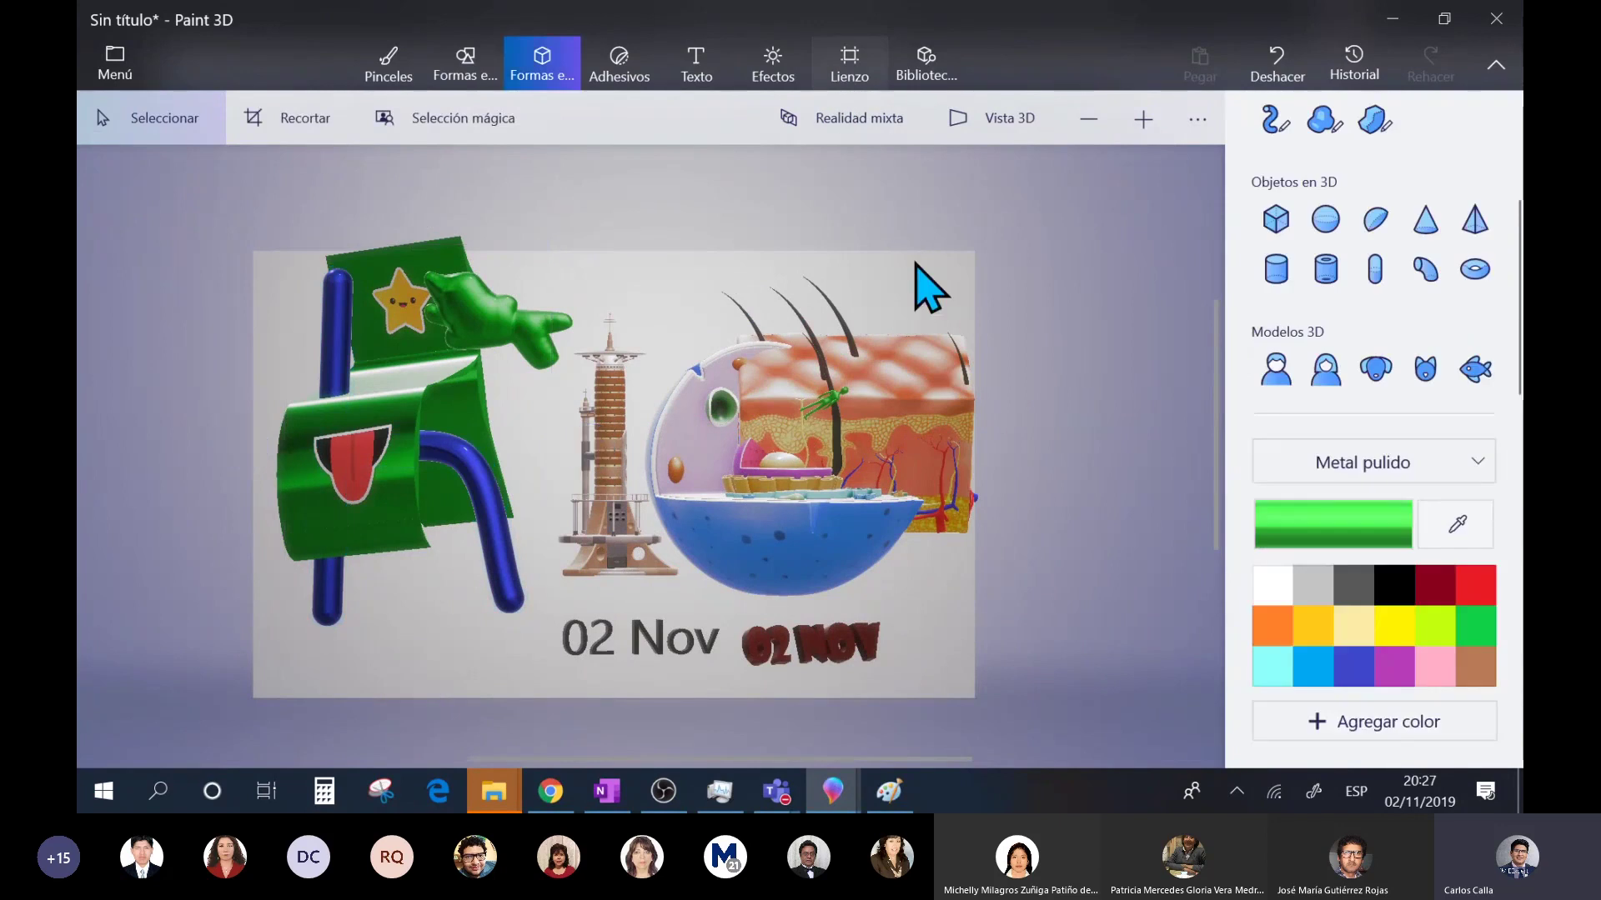
drag(996, 465, 1167, 492)
drag(614, 702, 627, 804)
drag(239, 185, 528, 654)
- Spread the blue h-shaped tube, the green stickered sheet and the green hand apart on the canvas
click(457, 440)
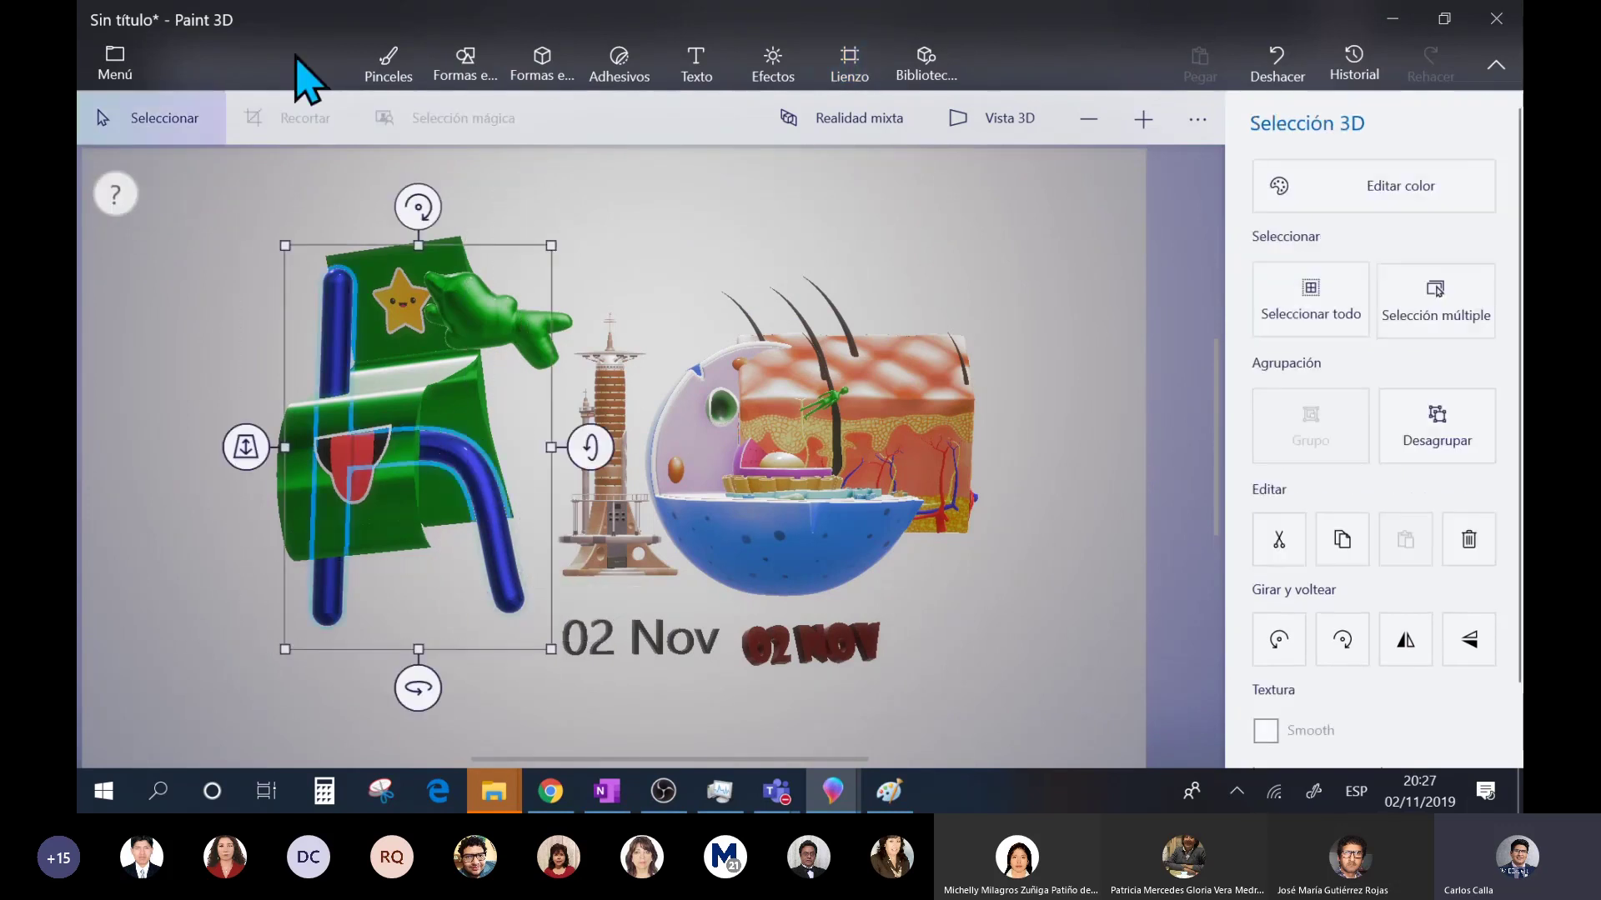
drag(418, 443, 206, 349)
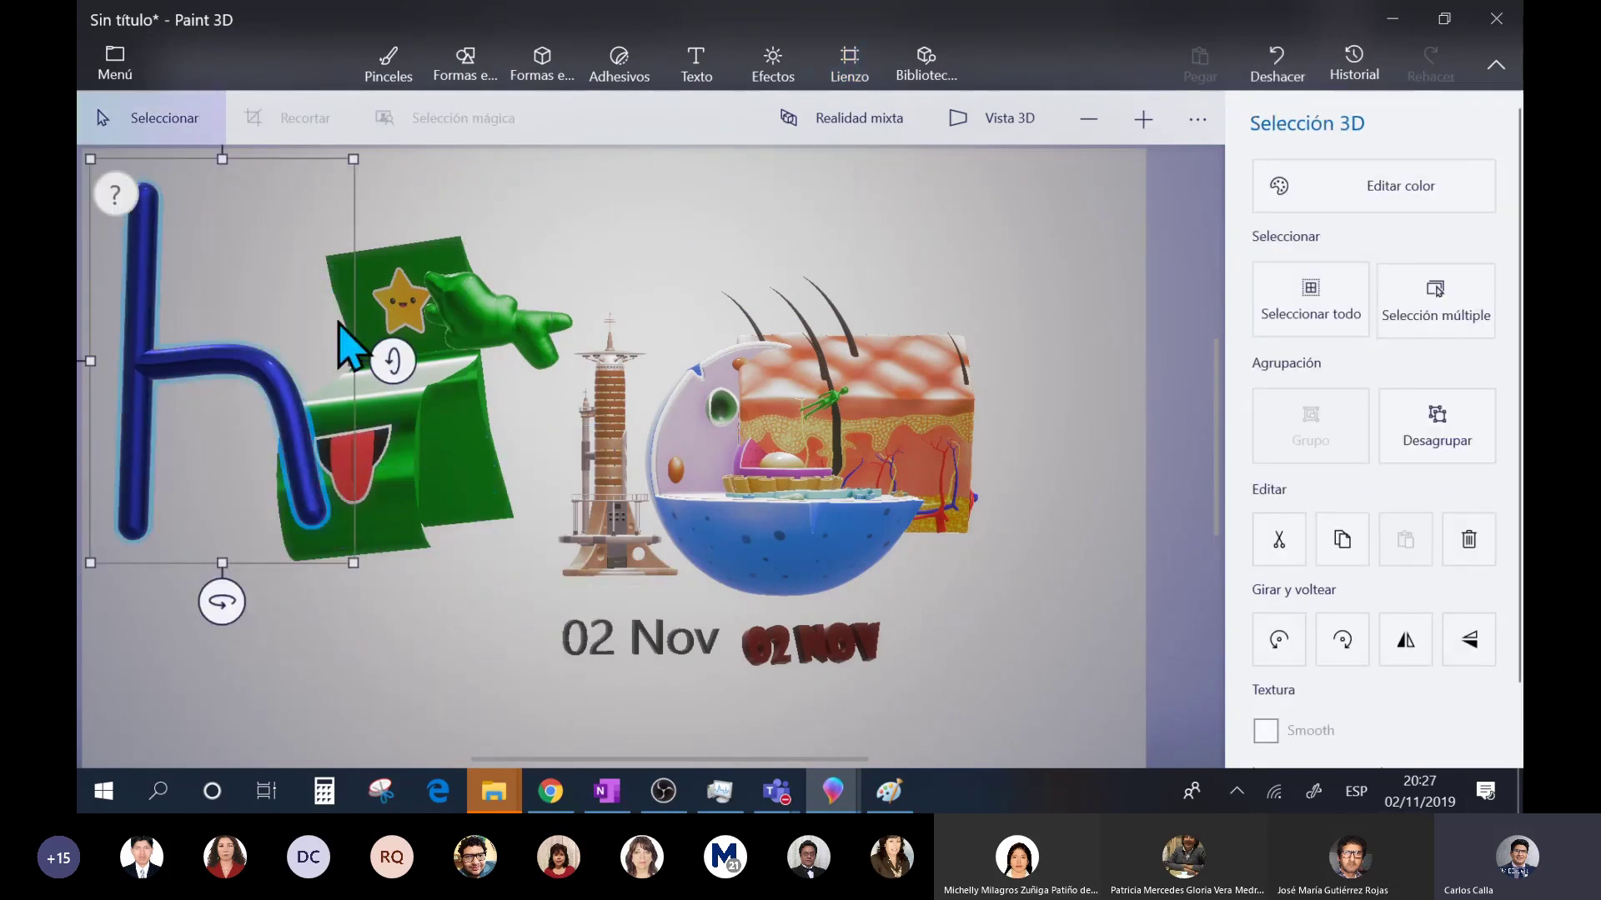
drag(475, 413, 409, 477)
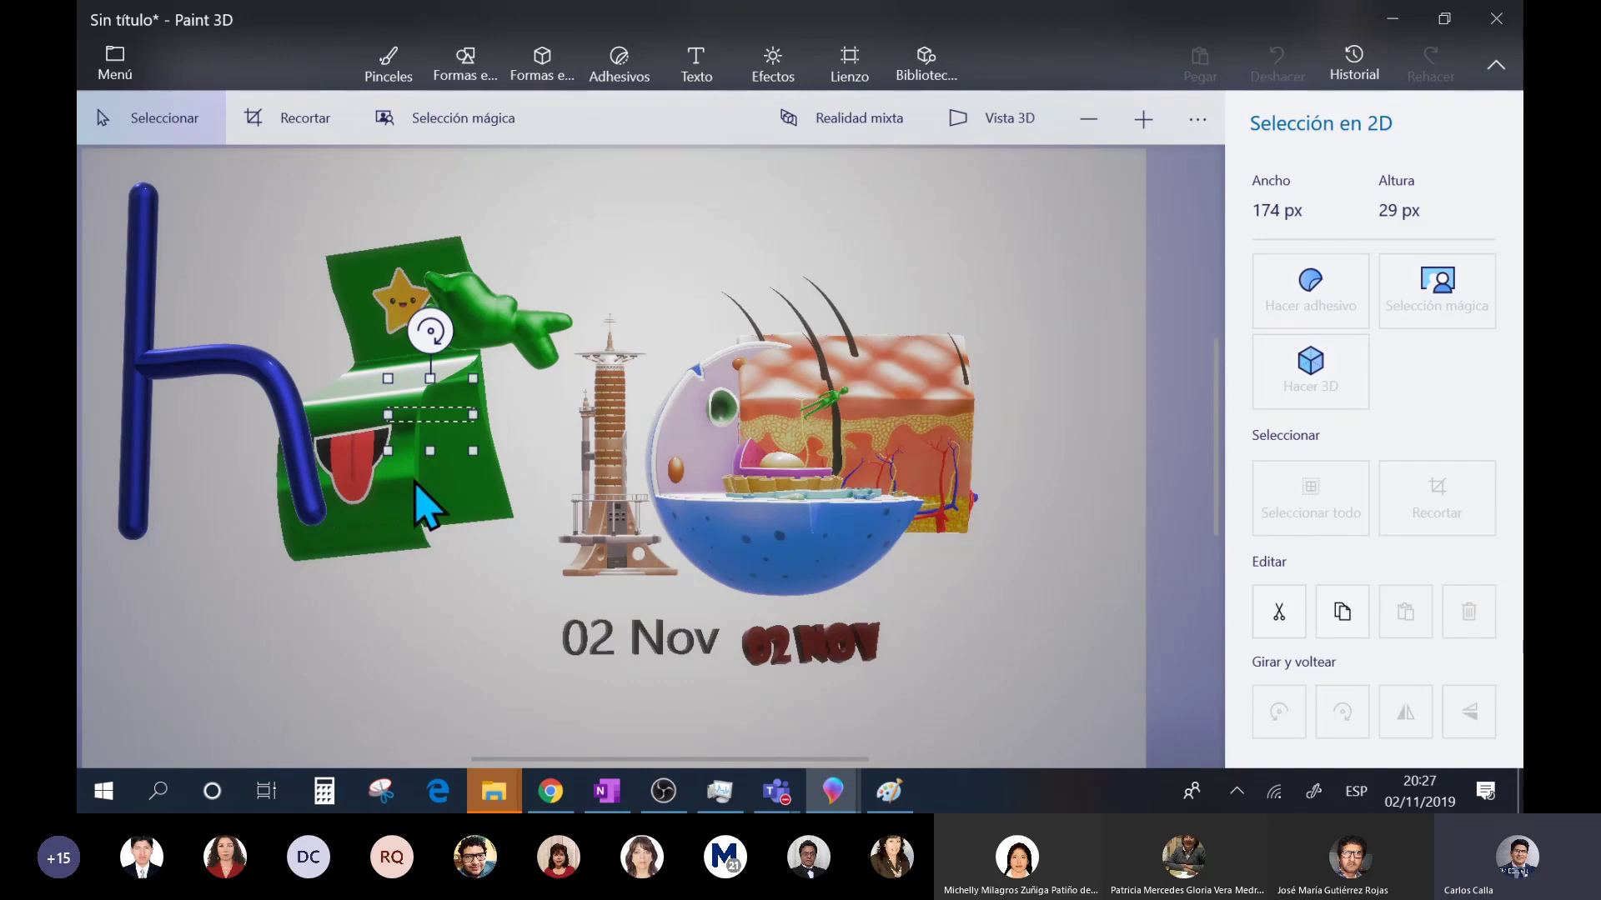
click(385, 265)
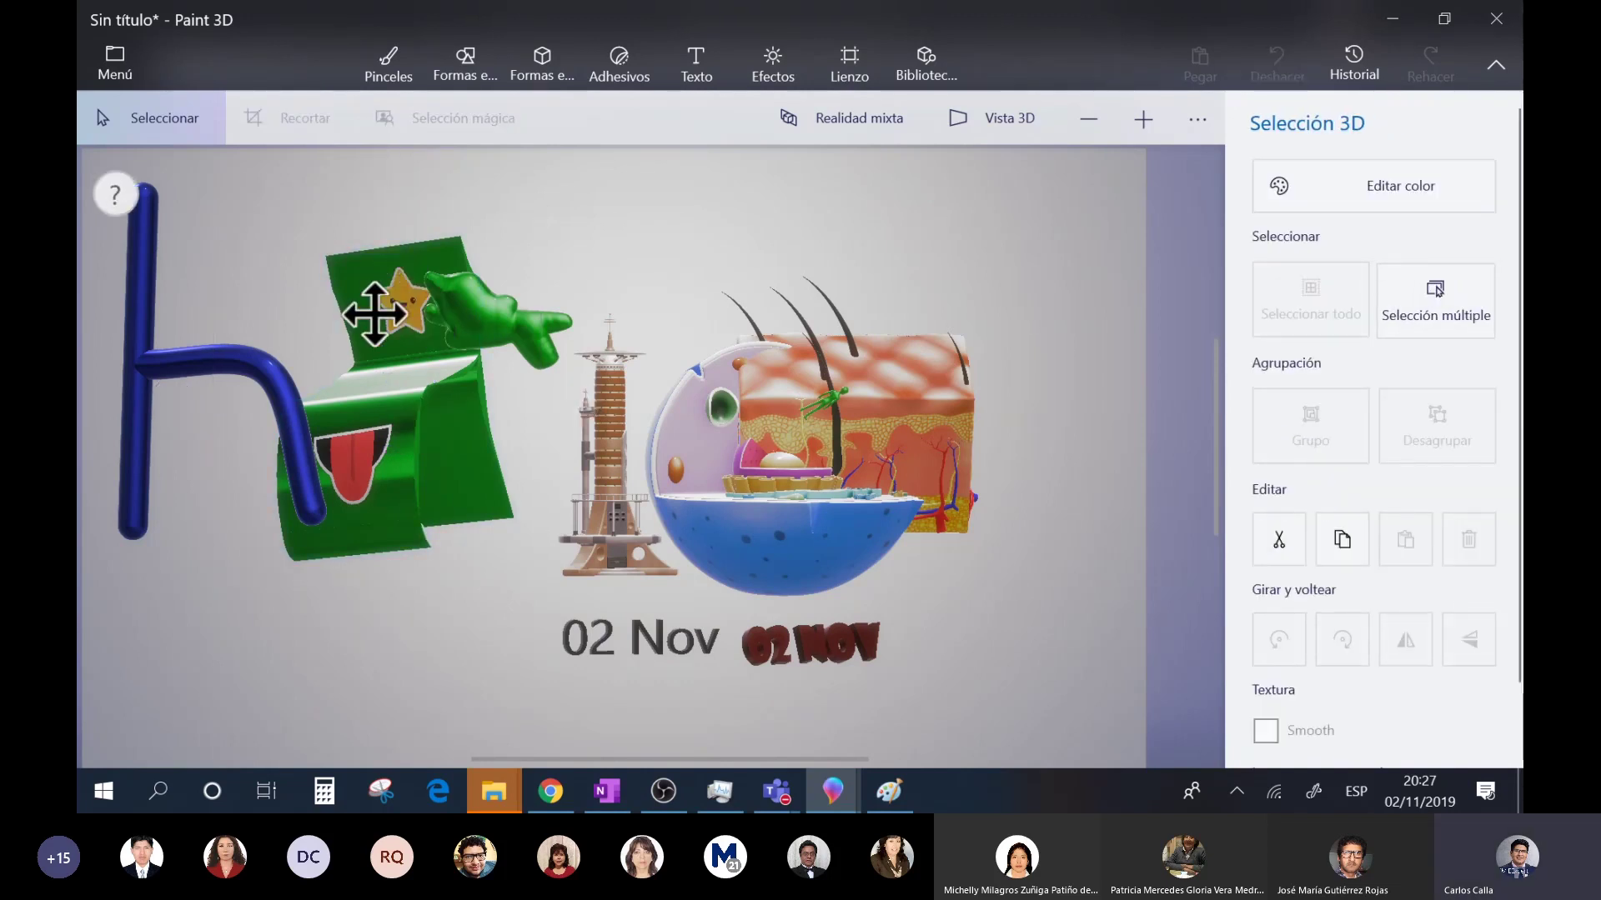
drag(364, 311, 322, 436)
click(487, 332)
drag(487, 332, 274, 230)
- Separate the skin diagram, skyscraper, animal cell and small man so that none of them overlap
click(885, 426)
drag(884, 426, 1024, 302)
click(765, 509)
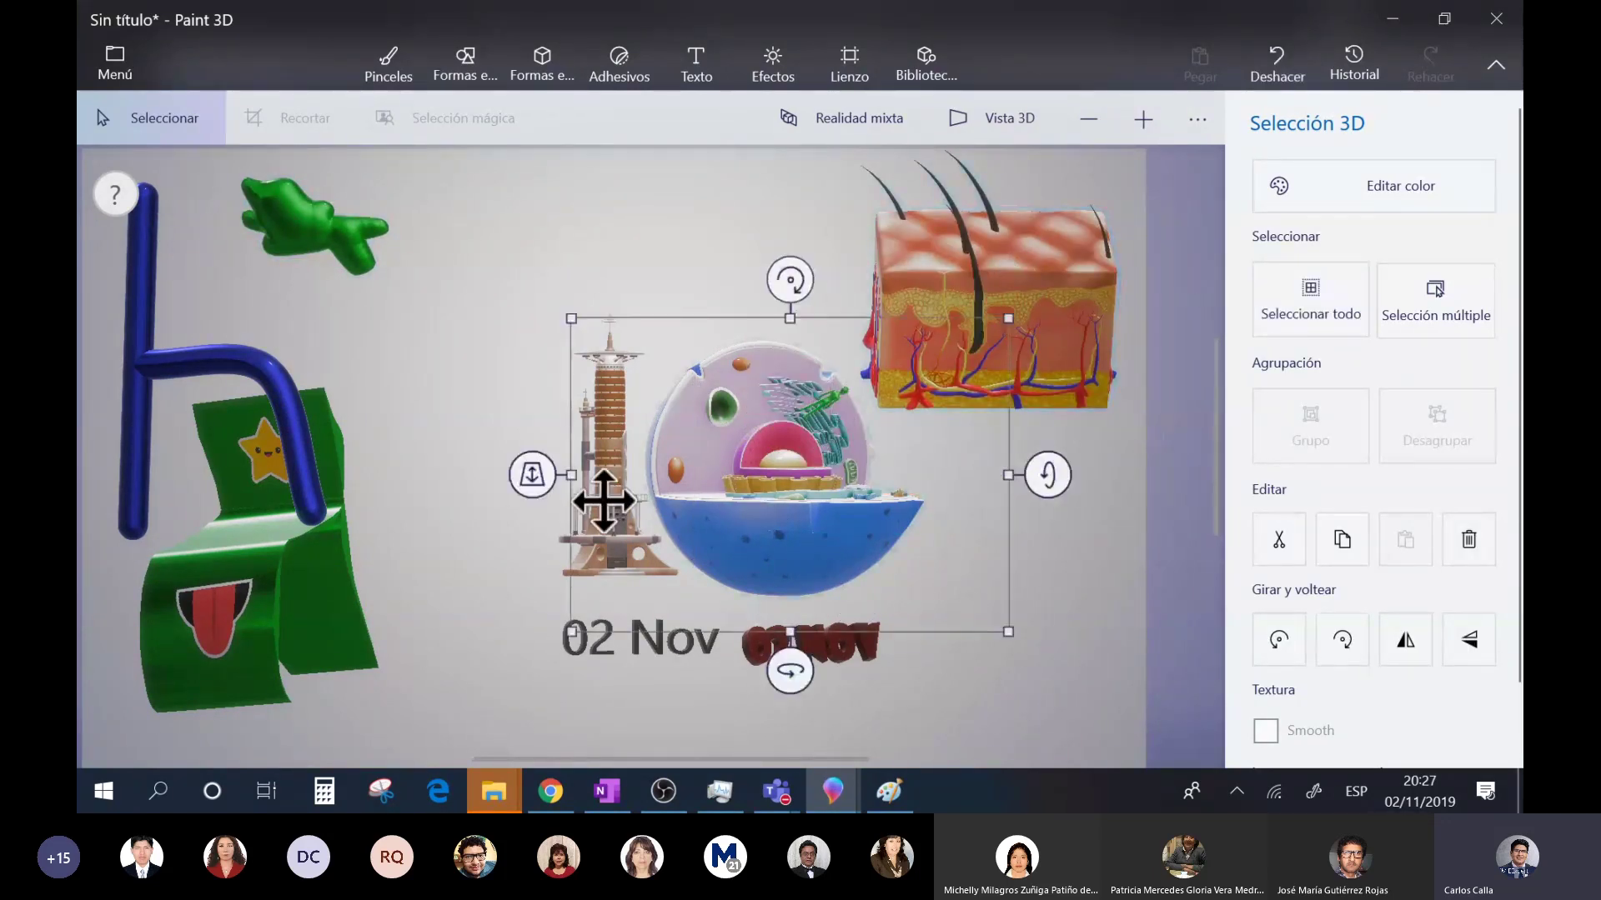
drag(687, 509, 644, 320)
drag(608, 529, 417, 567)
click(767, 330)
drag(767, 329, 721, 471)
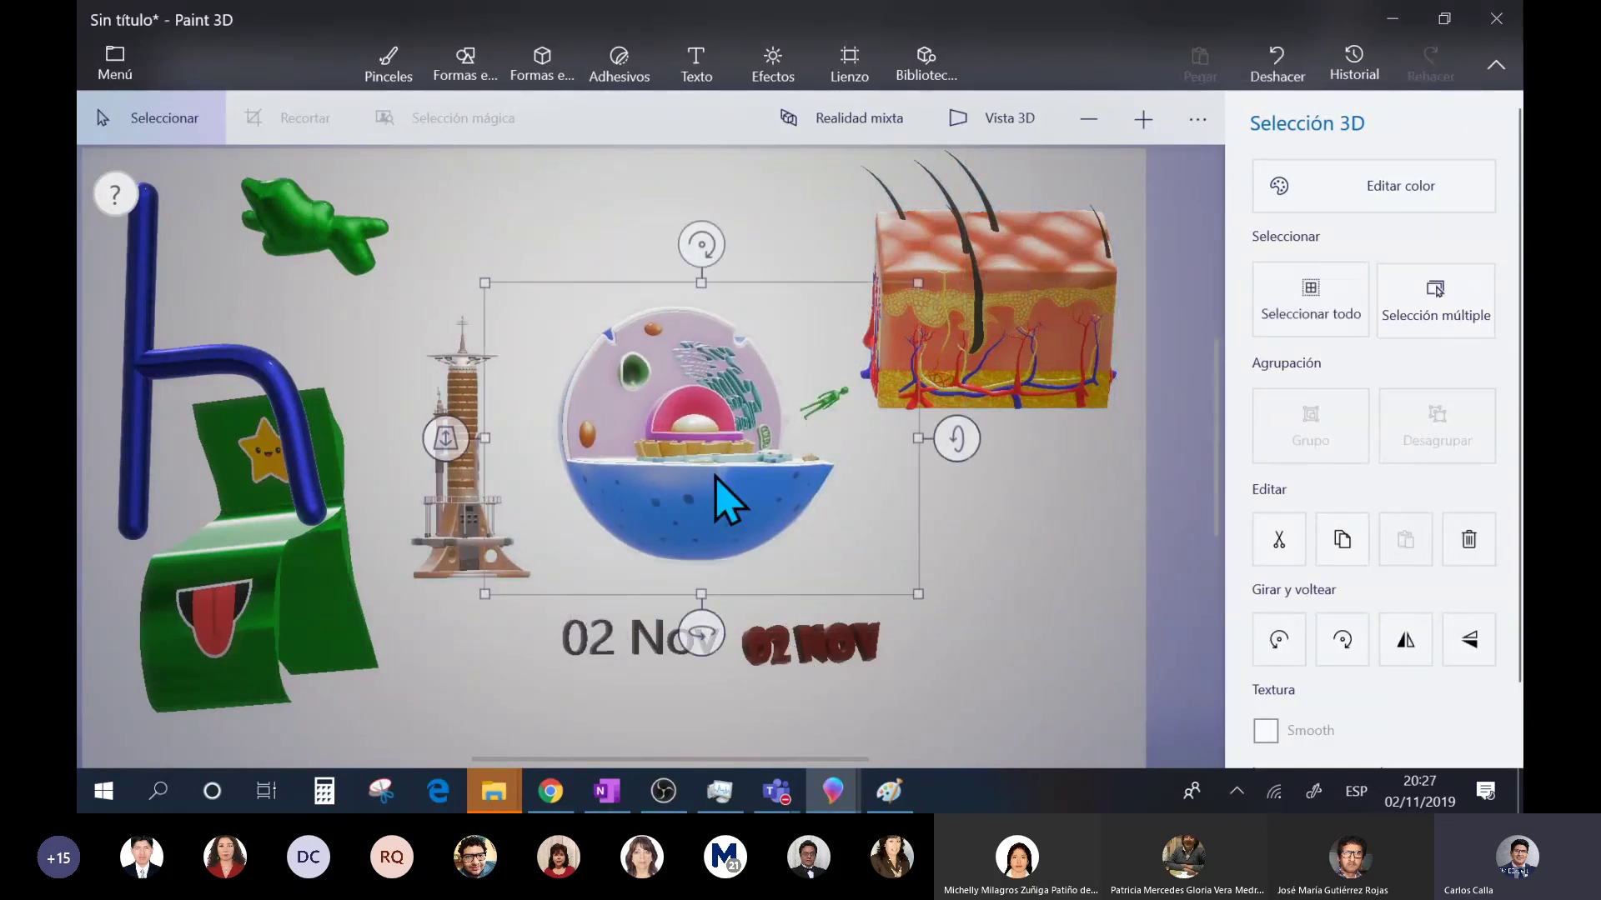
click(857, 654)
click(976, 350)
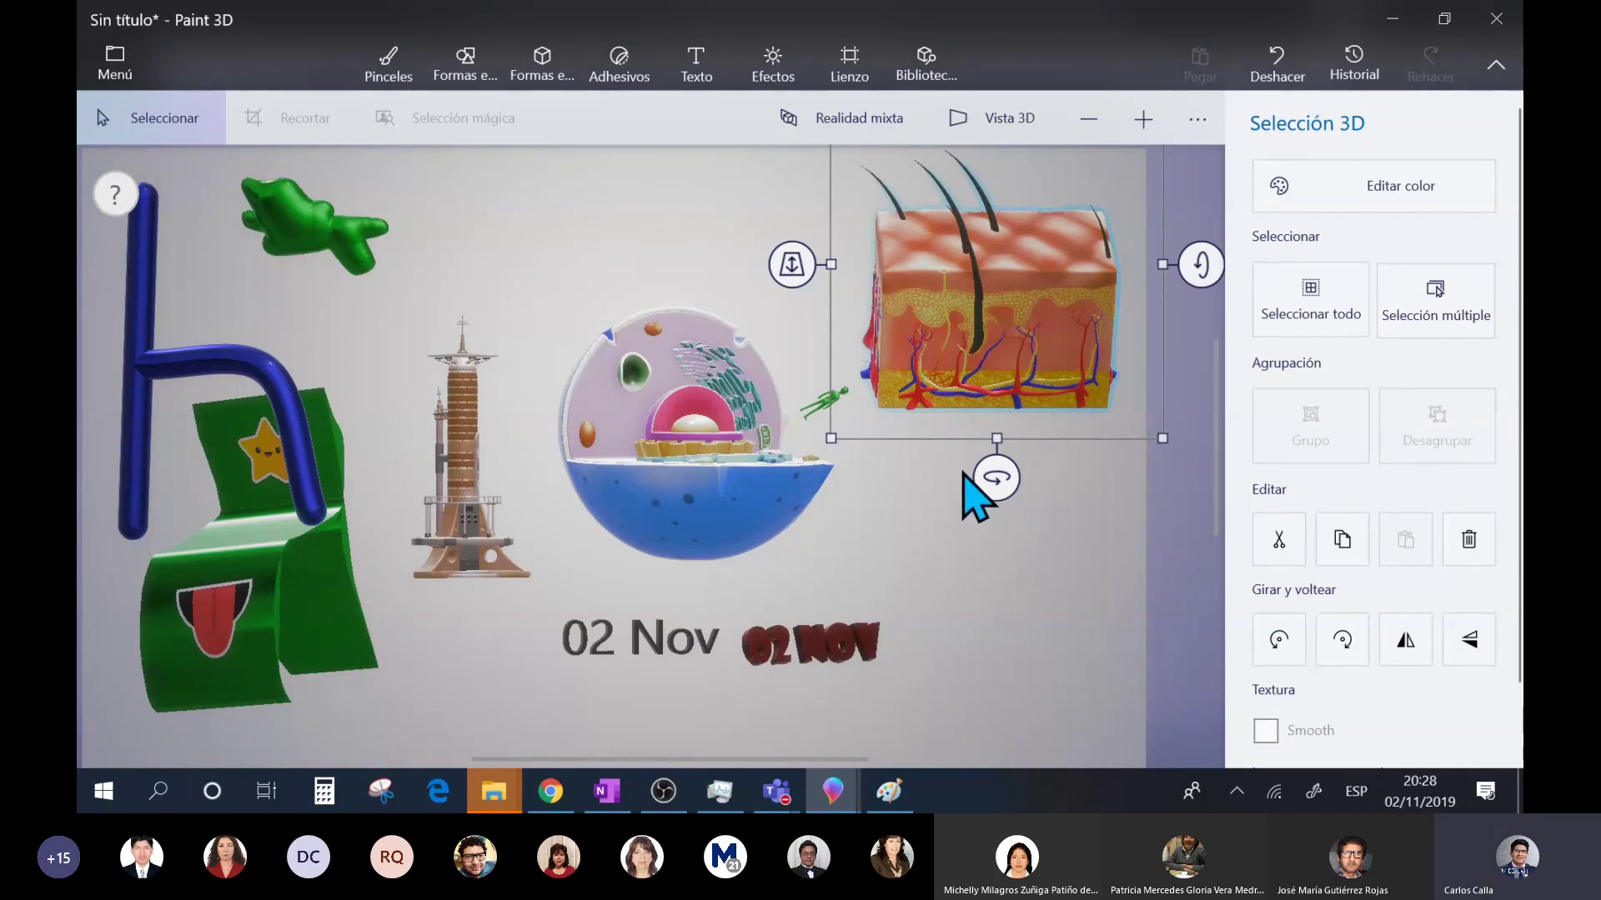
- Close classic Paint and the other untitled Paint 3D window, answering its save prompt
click(877, 807)
click(829, 794)
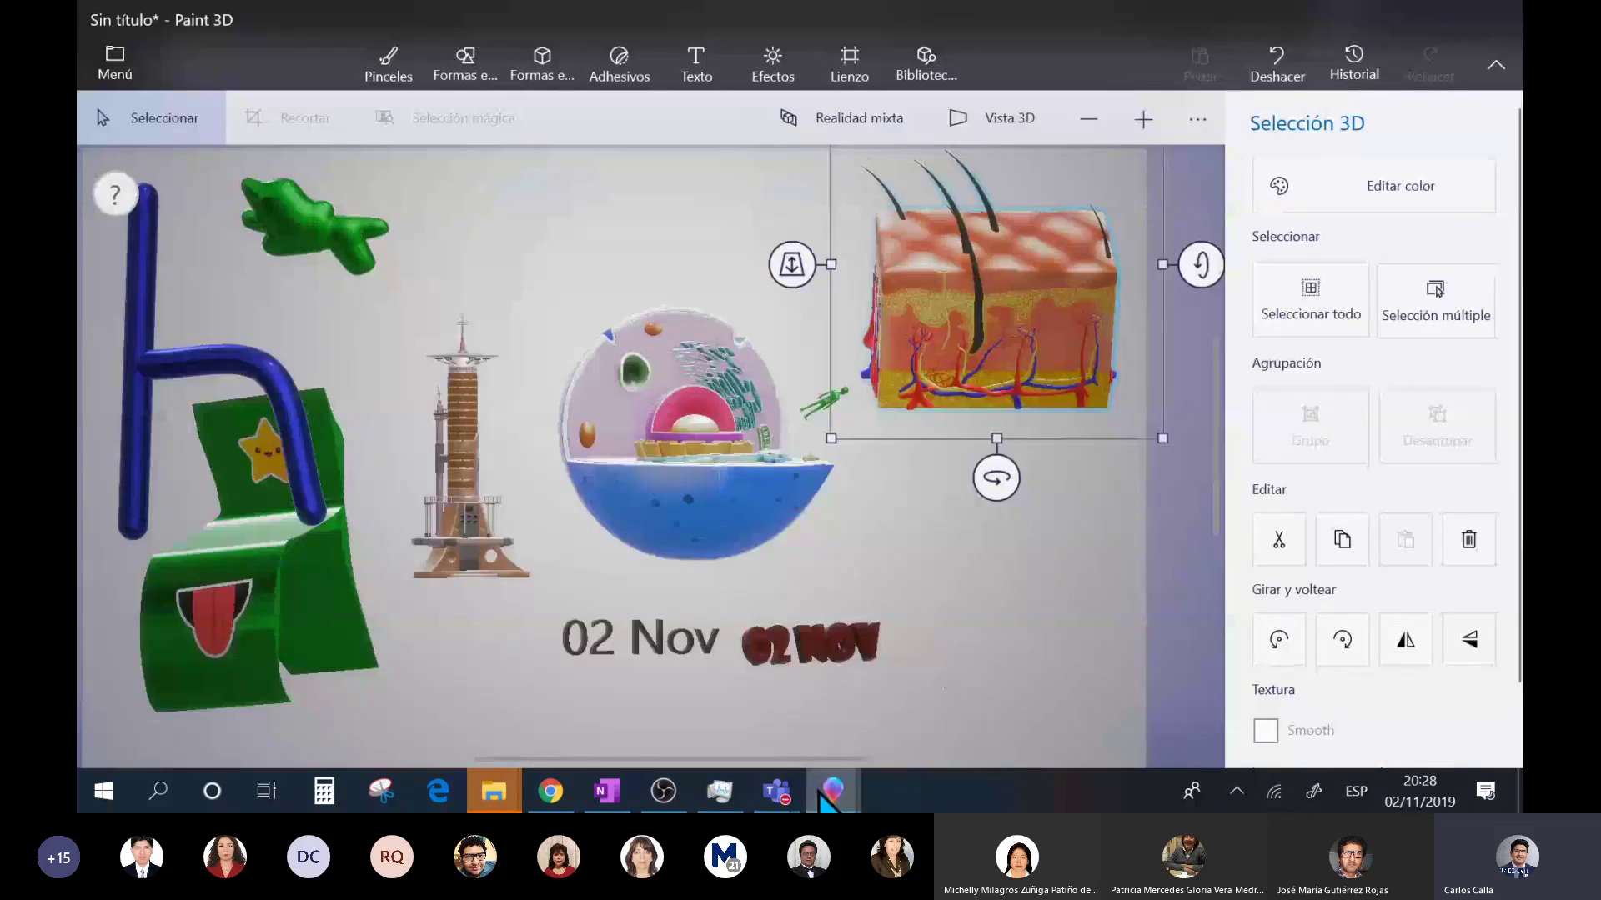
mouse_move(830, 796)
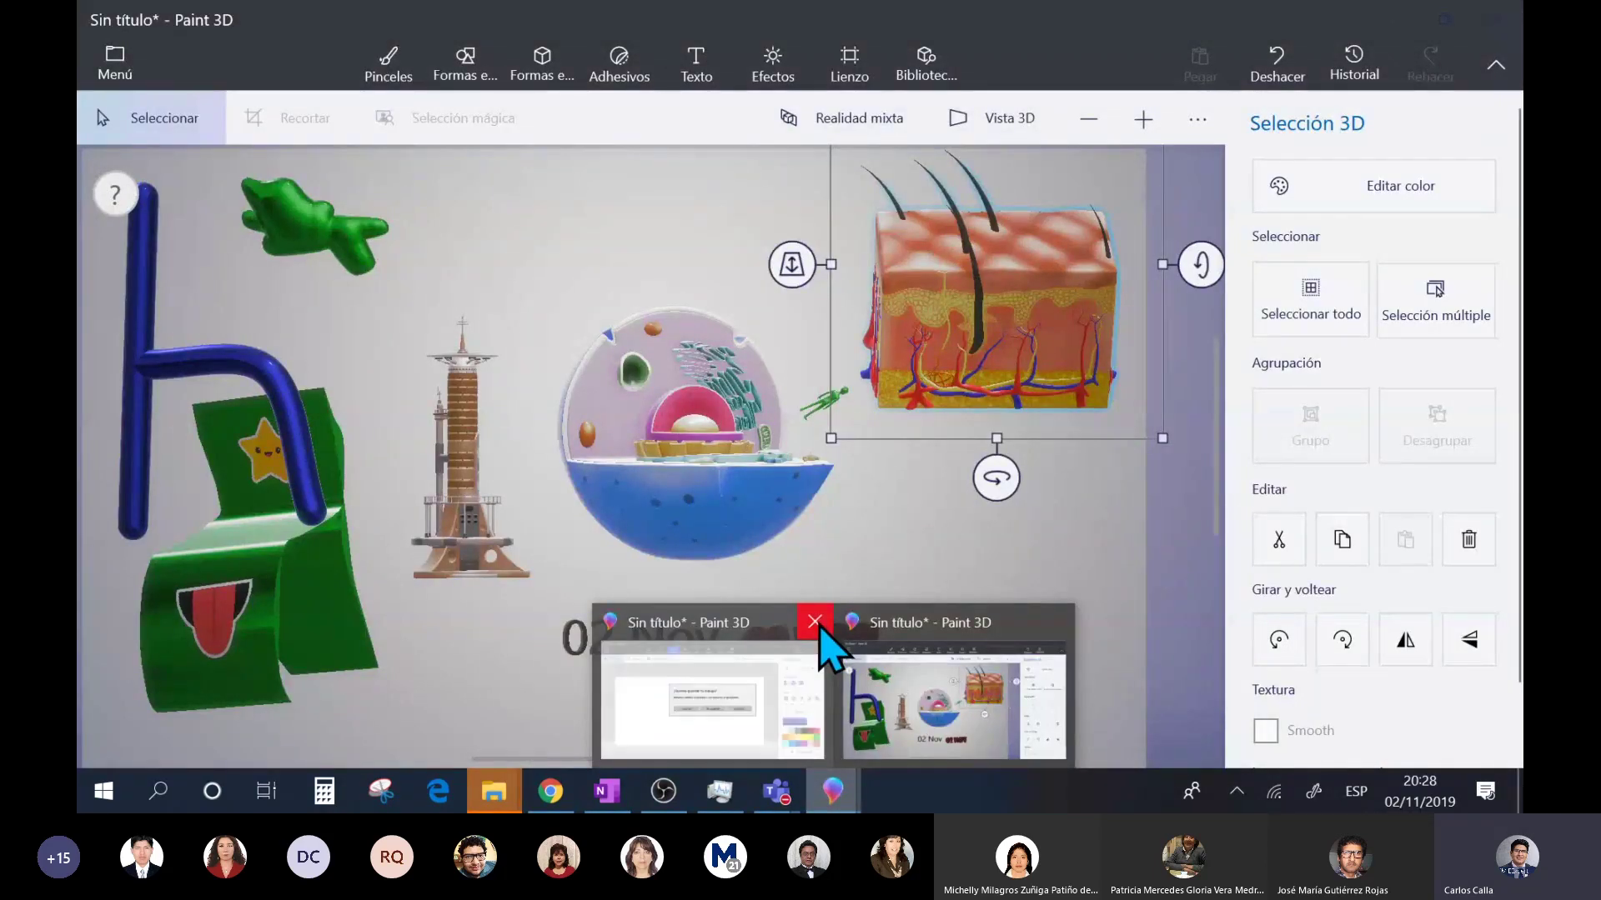
click(738, 717)
click(800, 444)
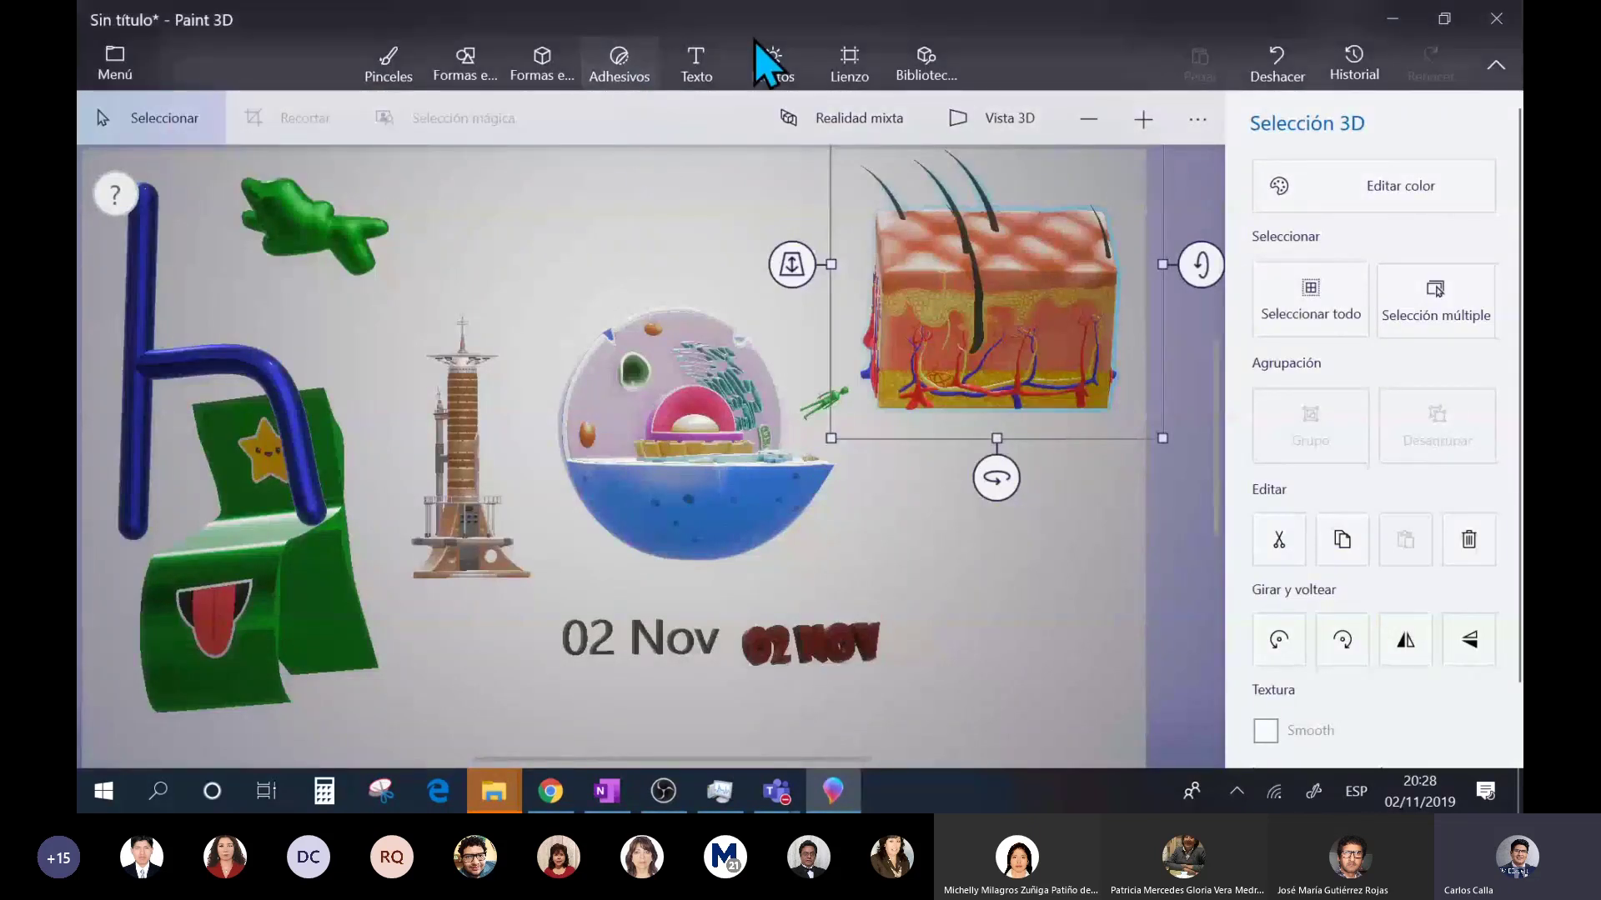
- Open the Effects options and bring the whole canvas into view
click(761, 71)
click(767, 75)
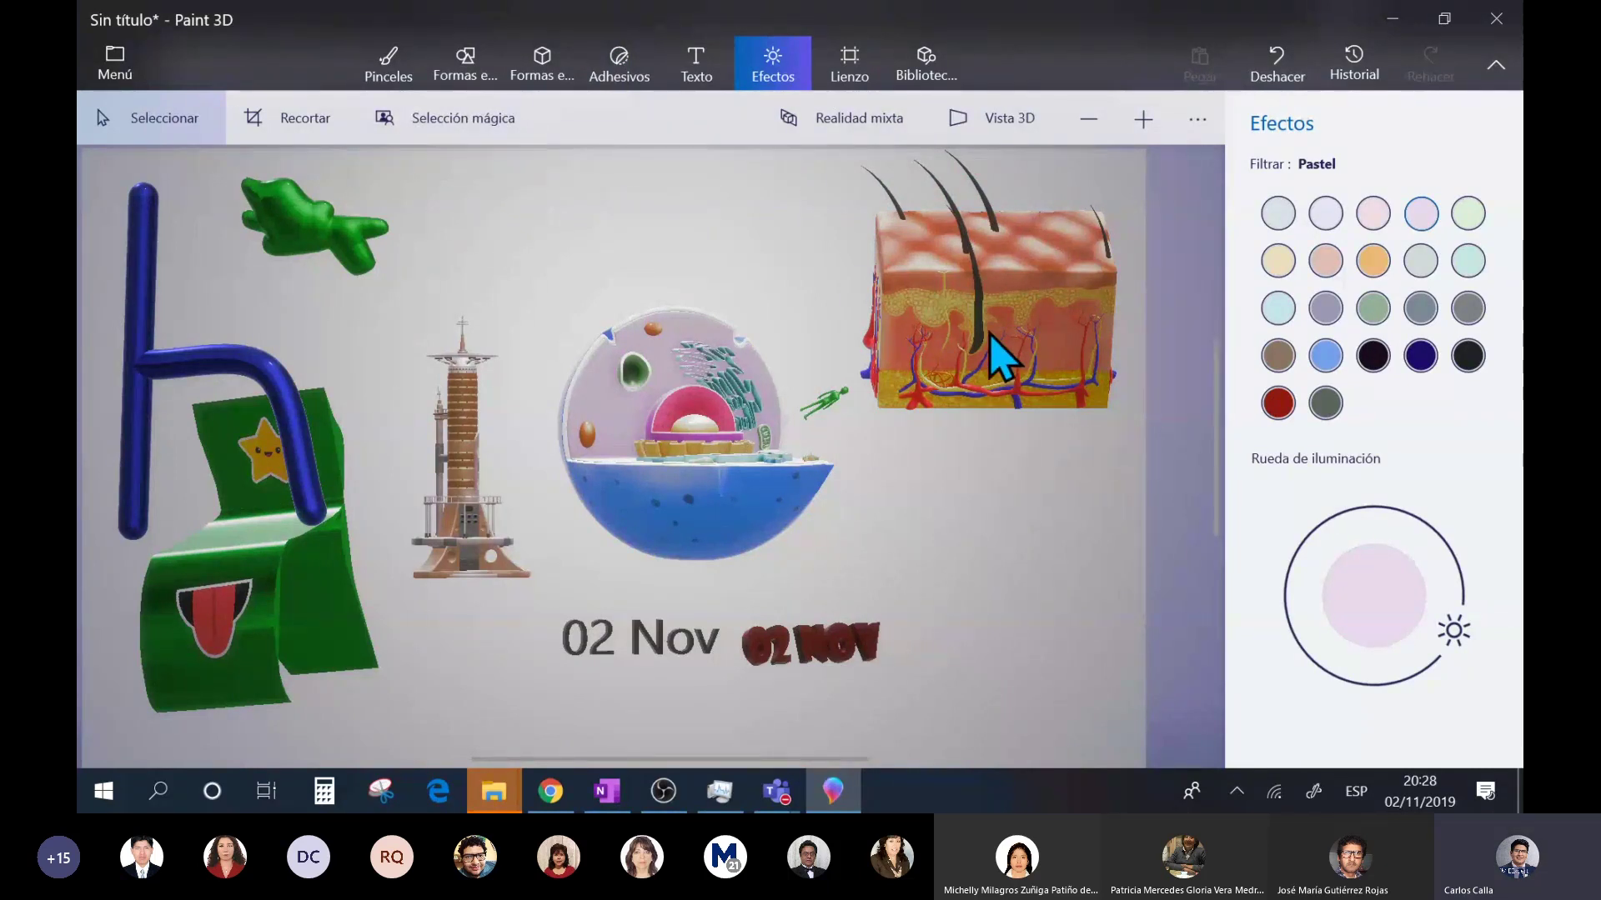
scroll(1000, 350, down, 2)
click(806, 136)
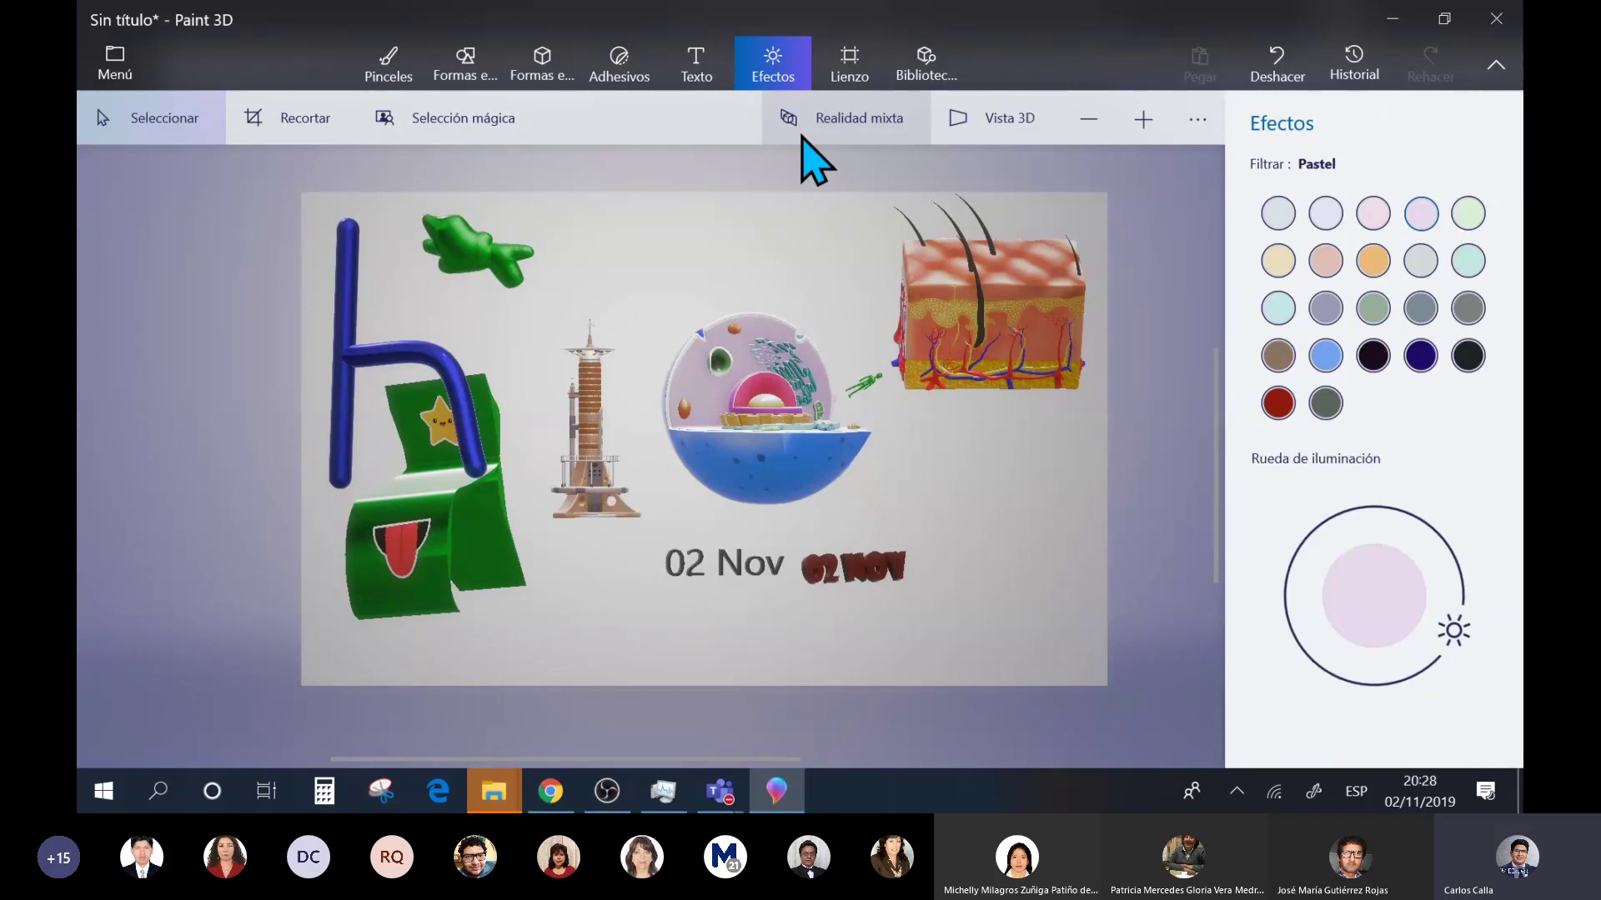
key(XF86MonBrightnessDown)
key(XF86MonBrightnessUp)
key(XF86MonBrightnessUp)
key(XF86MonBrightnessUp)
key(XF86MonBrightnessUp)
key(XF86MonBrightnessUp)
key(XF86MonBrightnessUp)
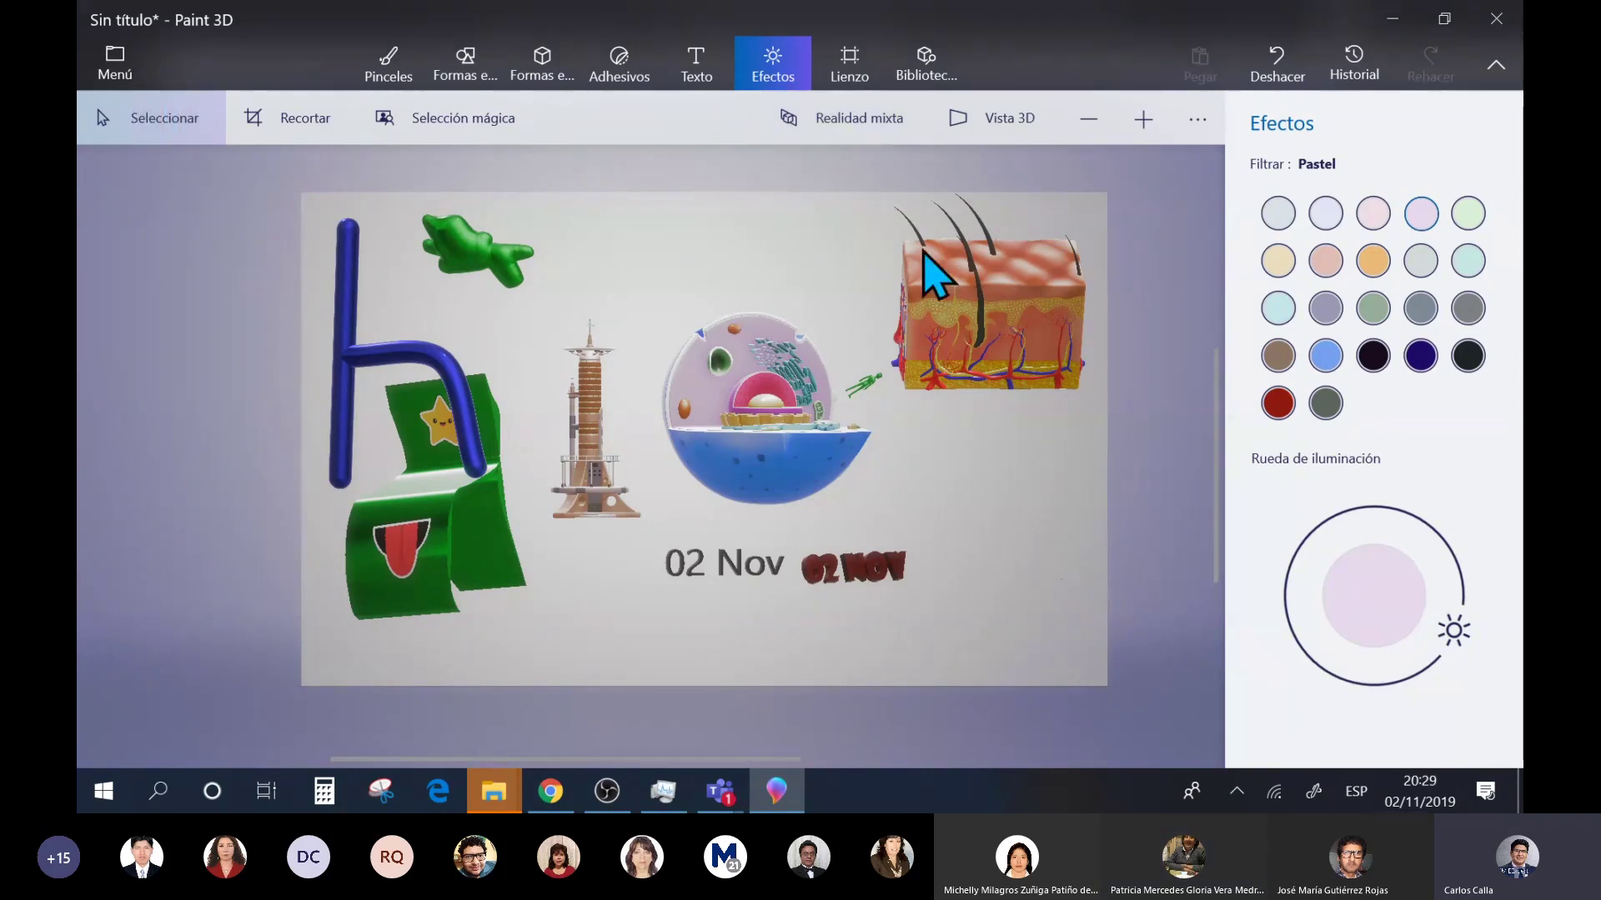
- Try to view the scene in mixed reality and dismiss the prompt about adding a 3D object
click(816, 107)
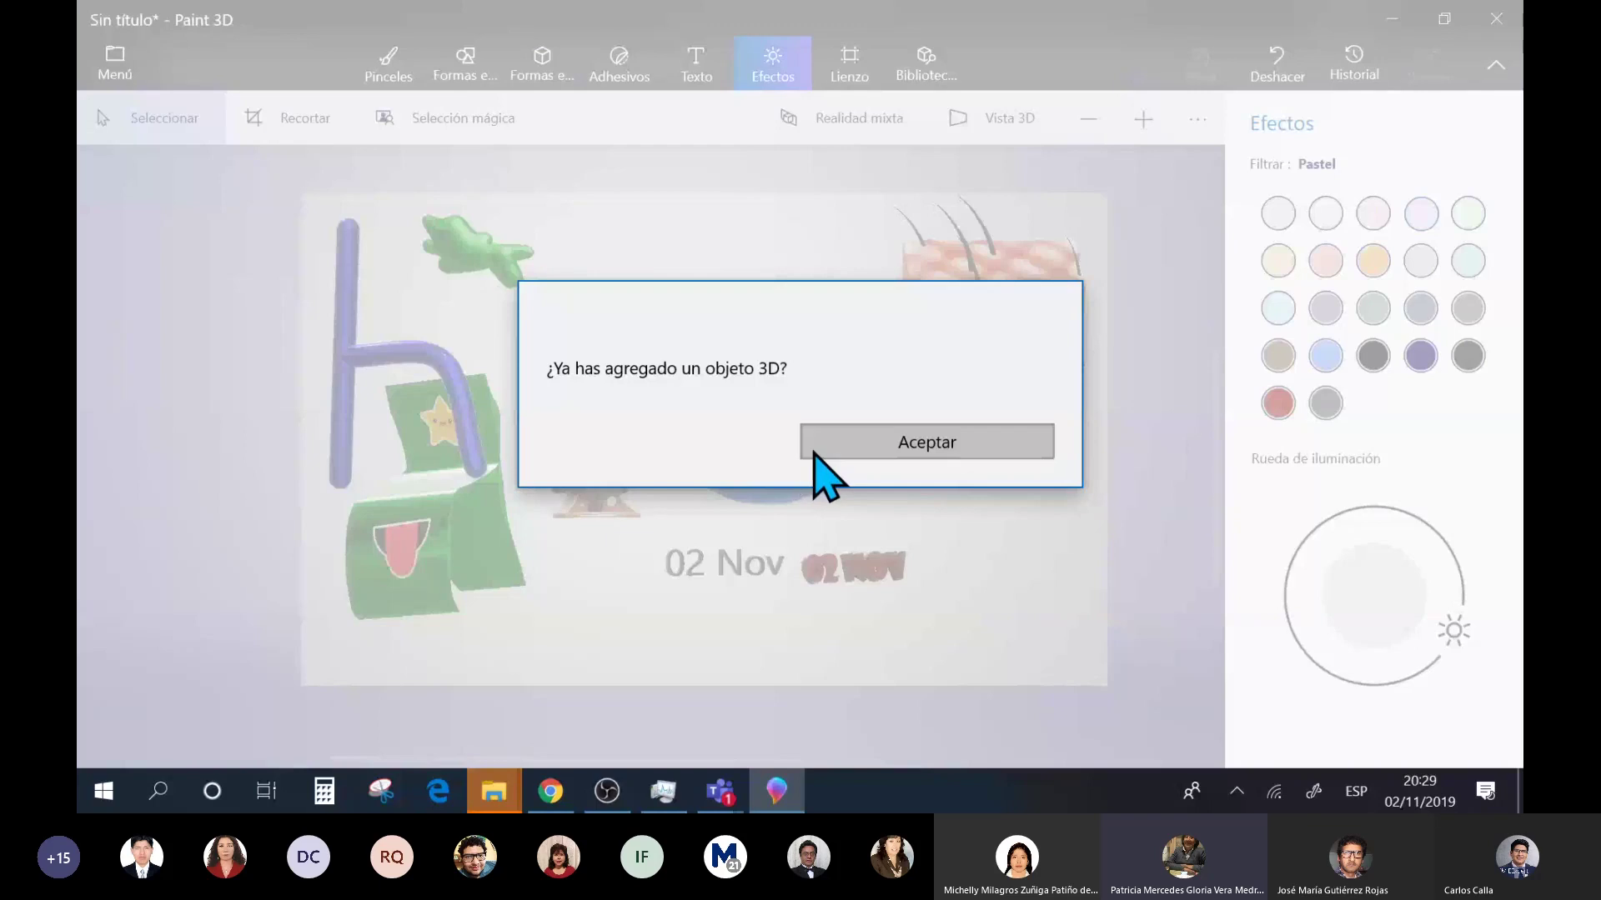
click(847, 446)
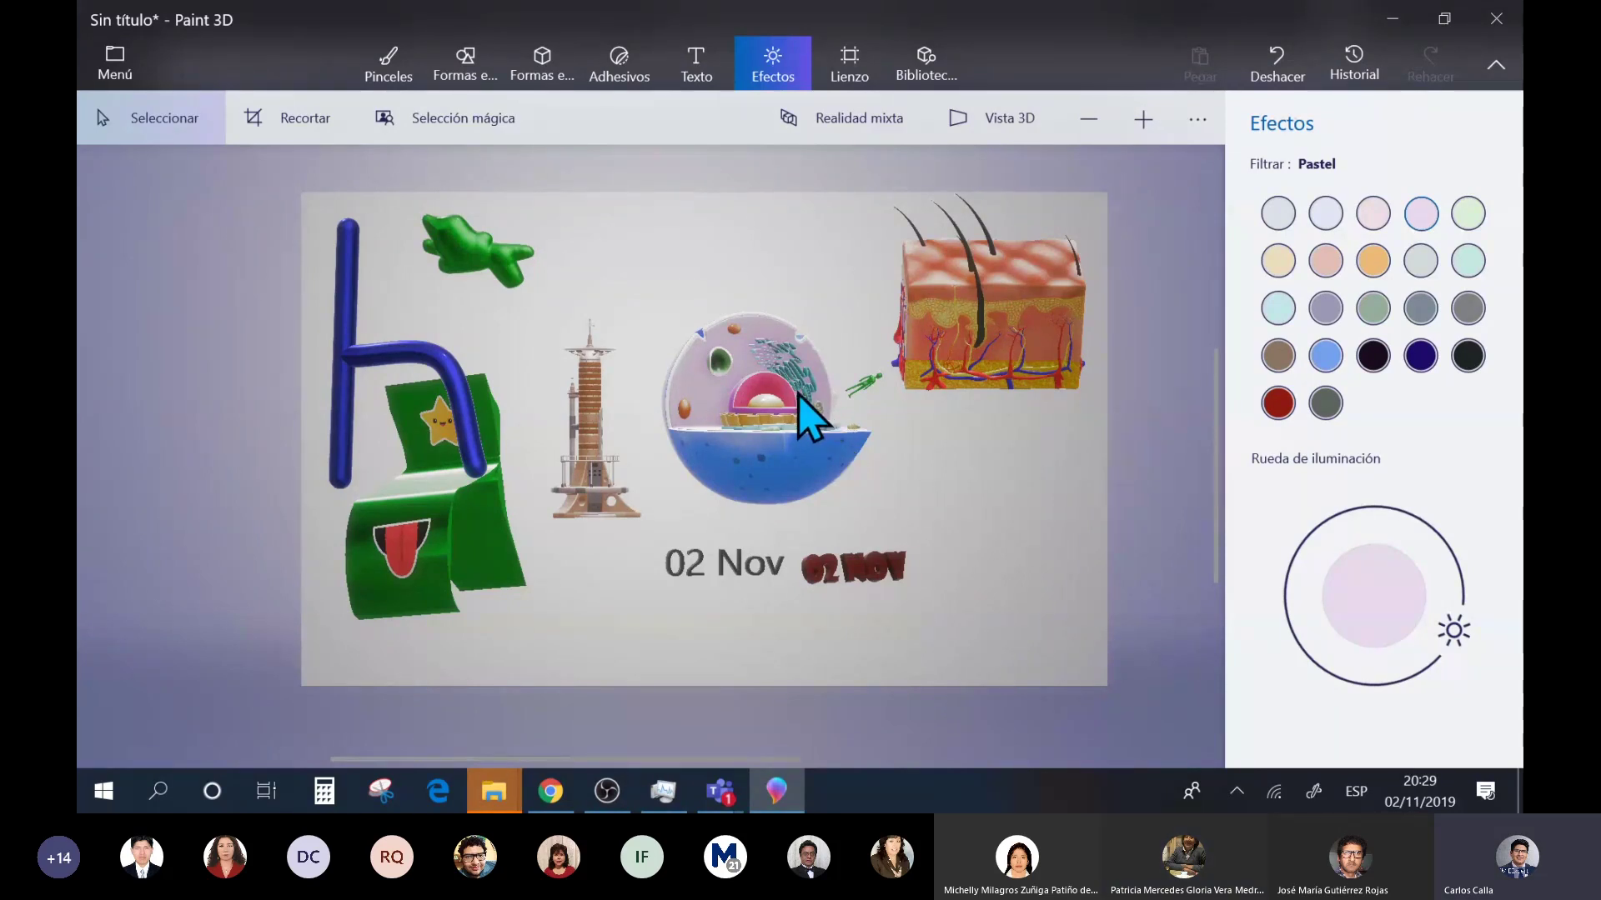
- Switch to Chrome, open the Remix 3D FAQ on Microsoft support and review its retirement and access sections
click(720, 792)
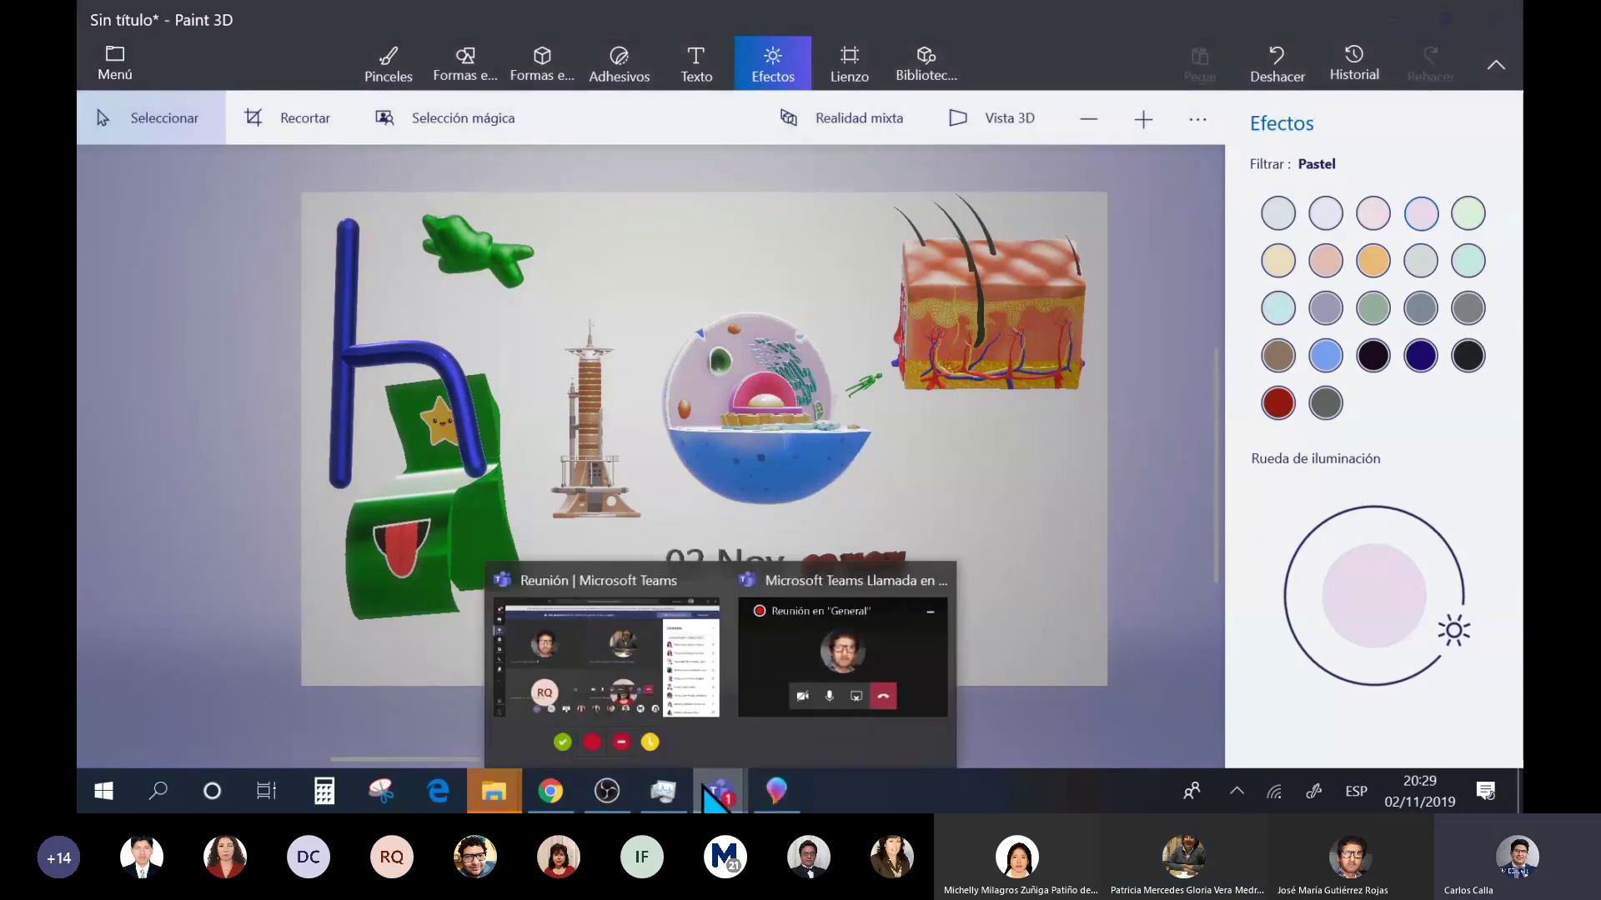
click(552, 792)
click(813, 25)
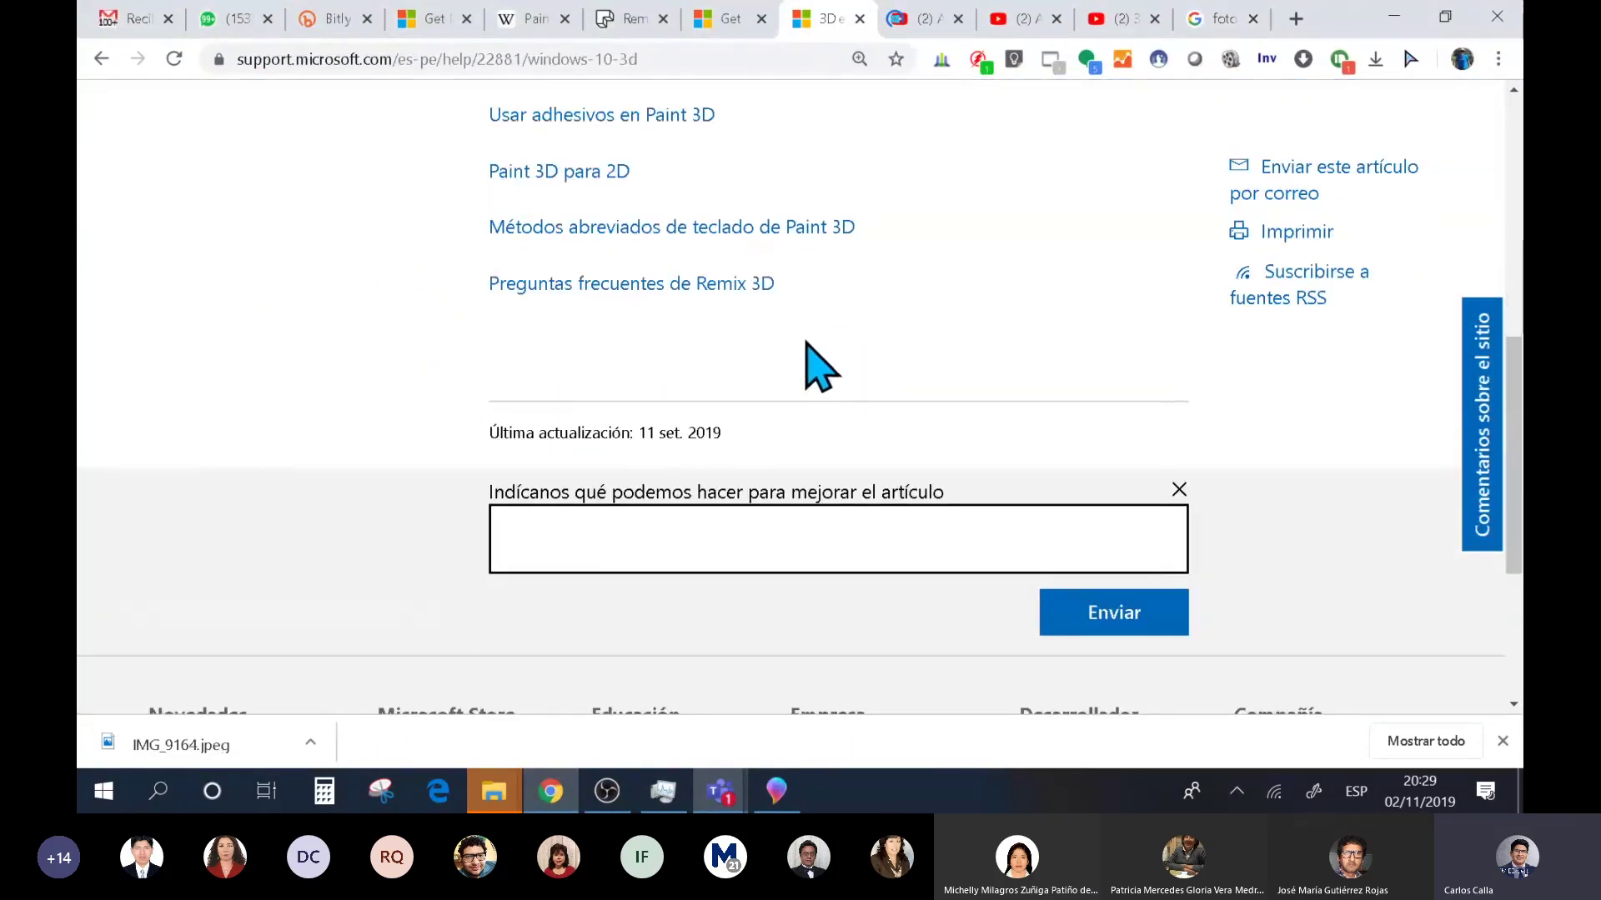
click(735, 290)
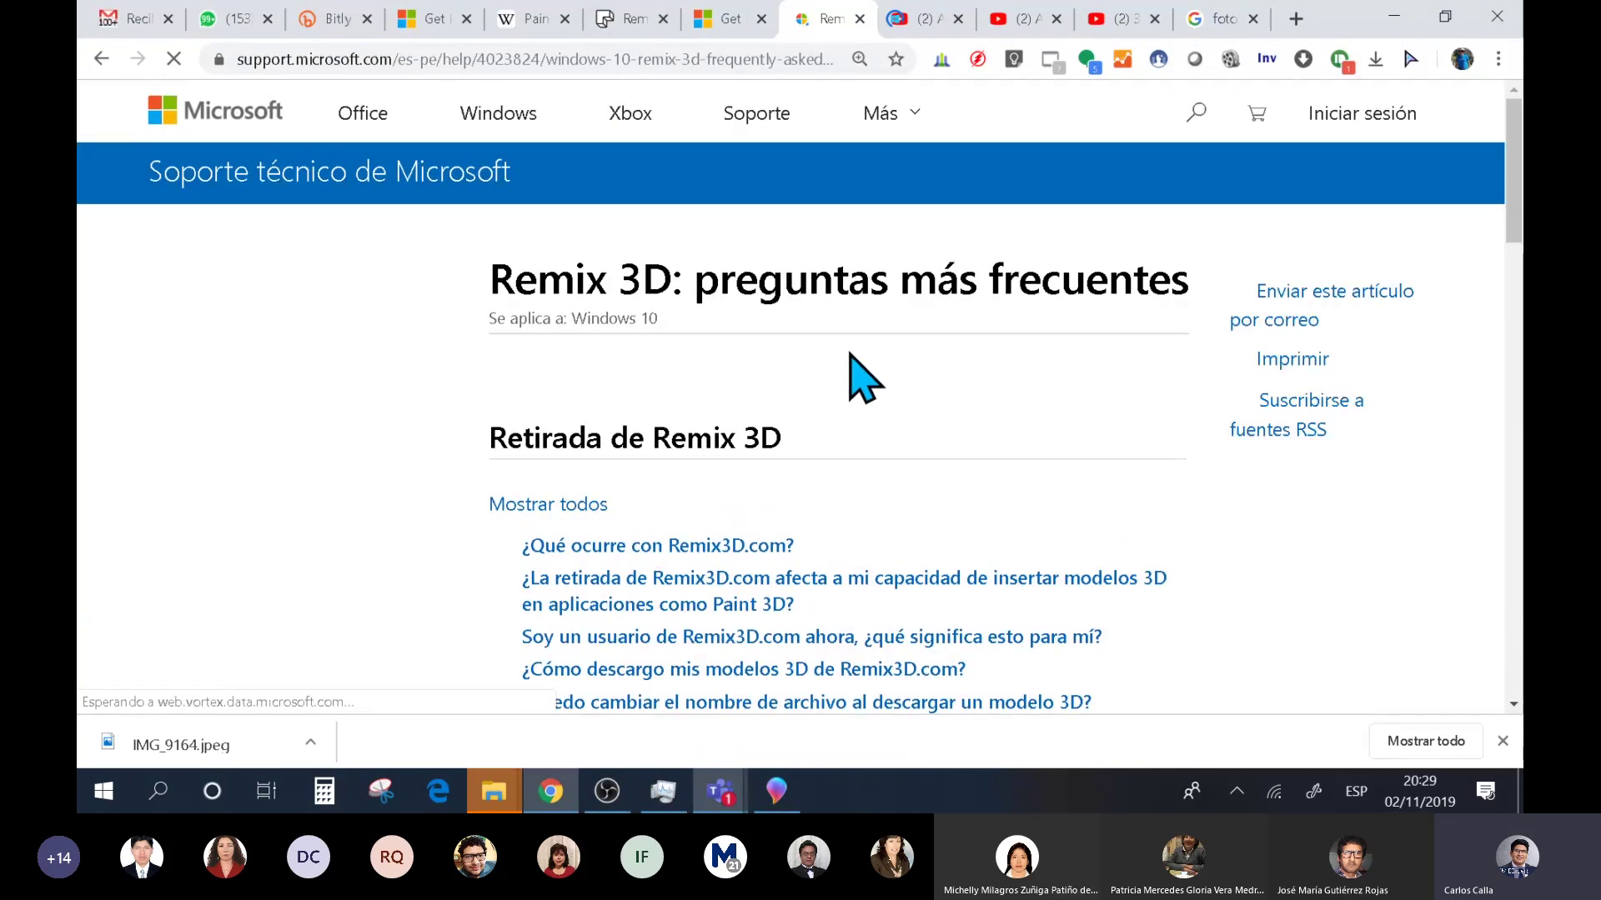
drag(486, 433, 808, 432)
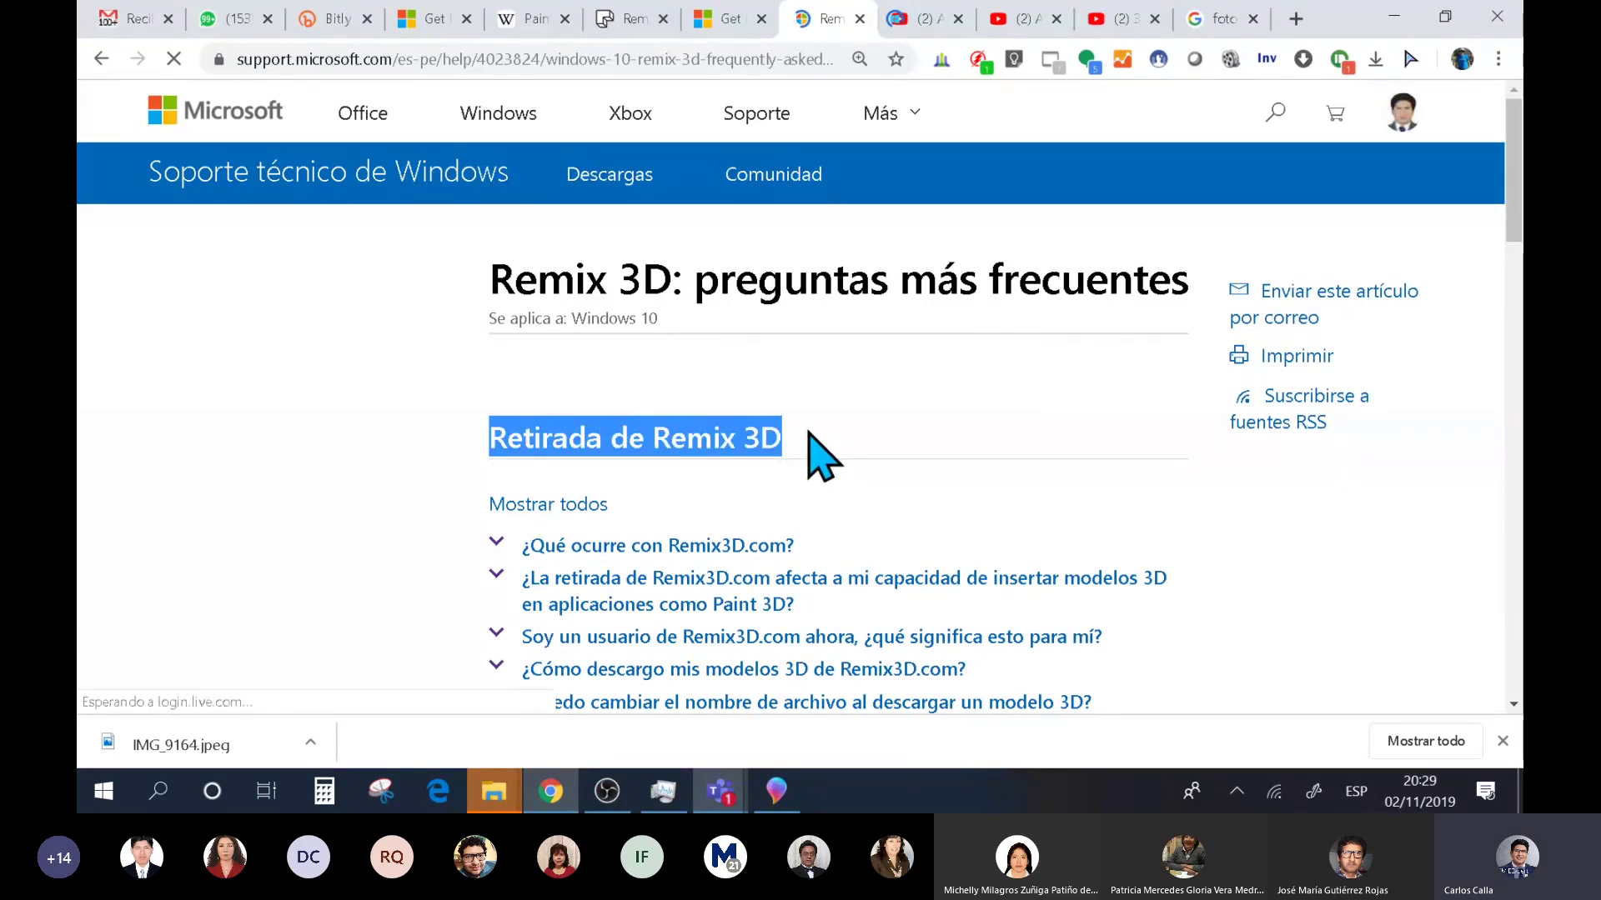
scroll(809, 450, down, 7)
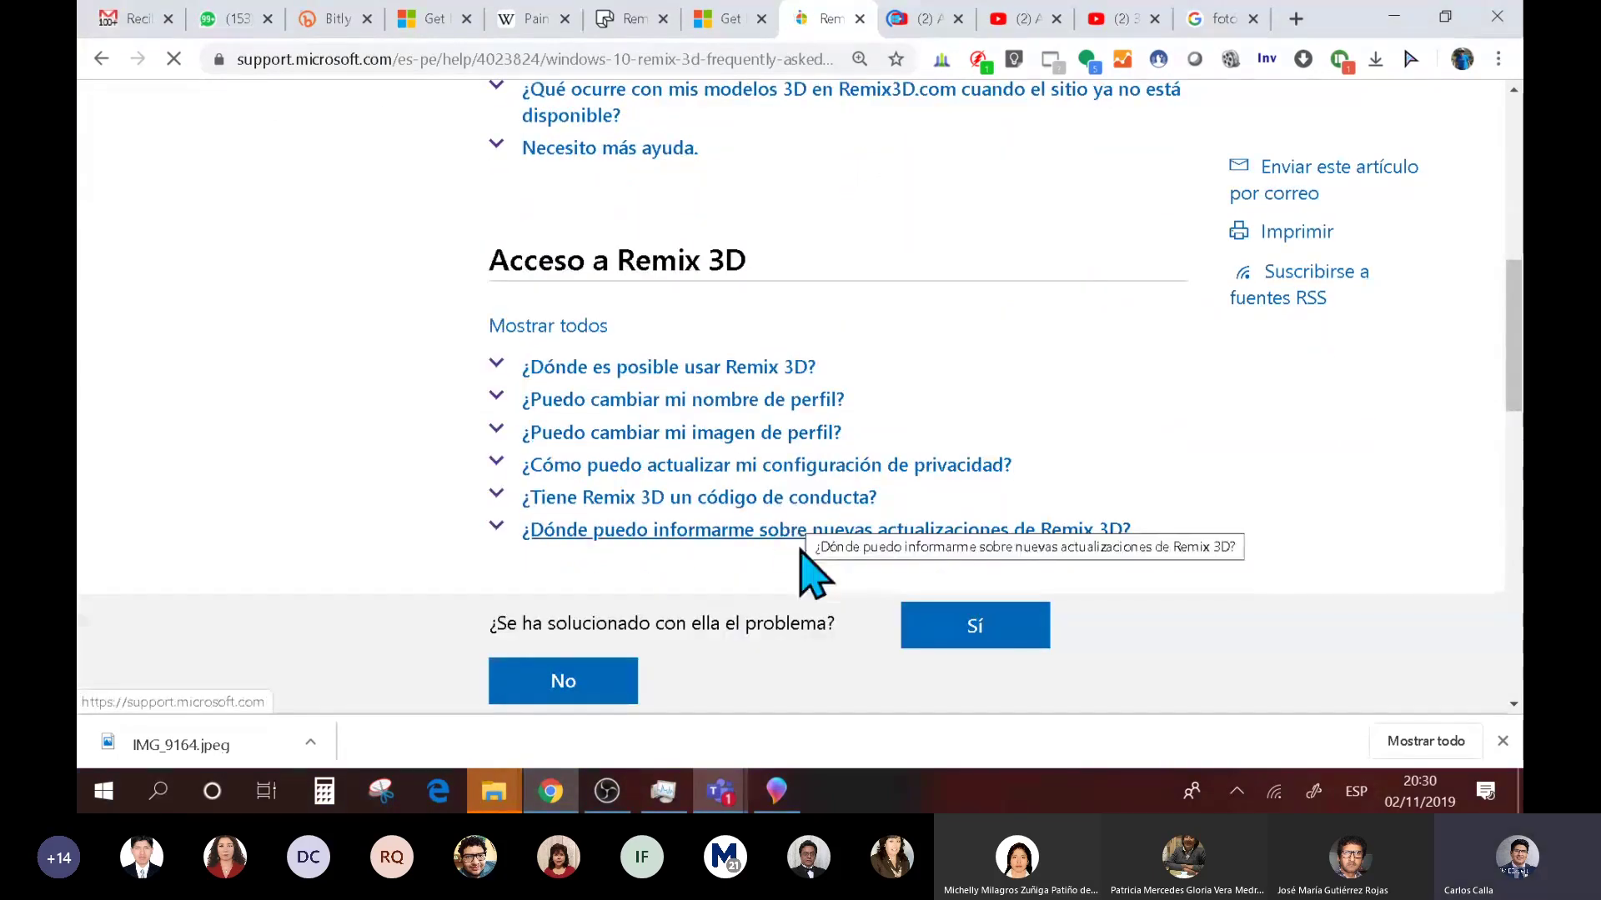
- Switch to Paint 3D and check the additional canvas and view options
click(776, 791)
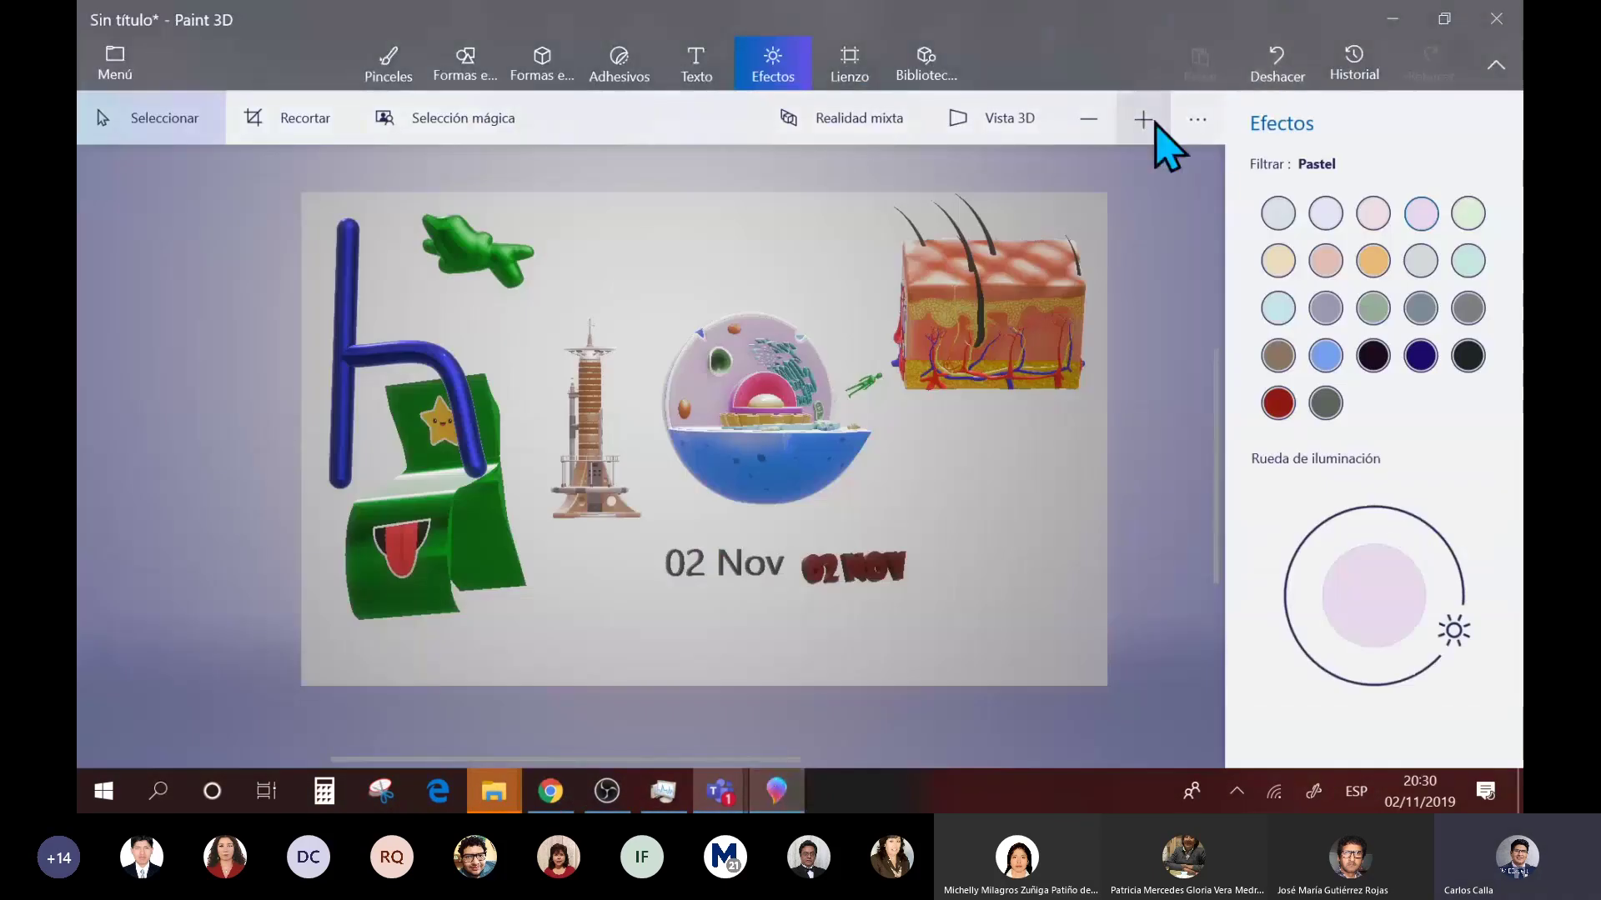
click(1211, 130)
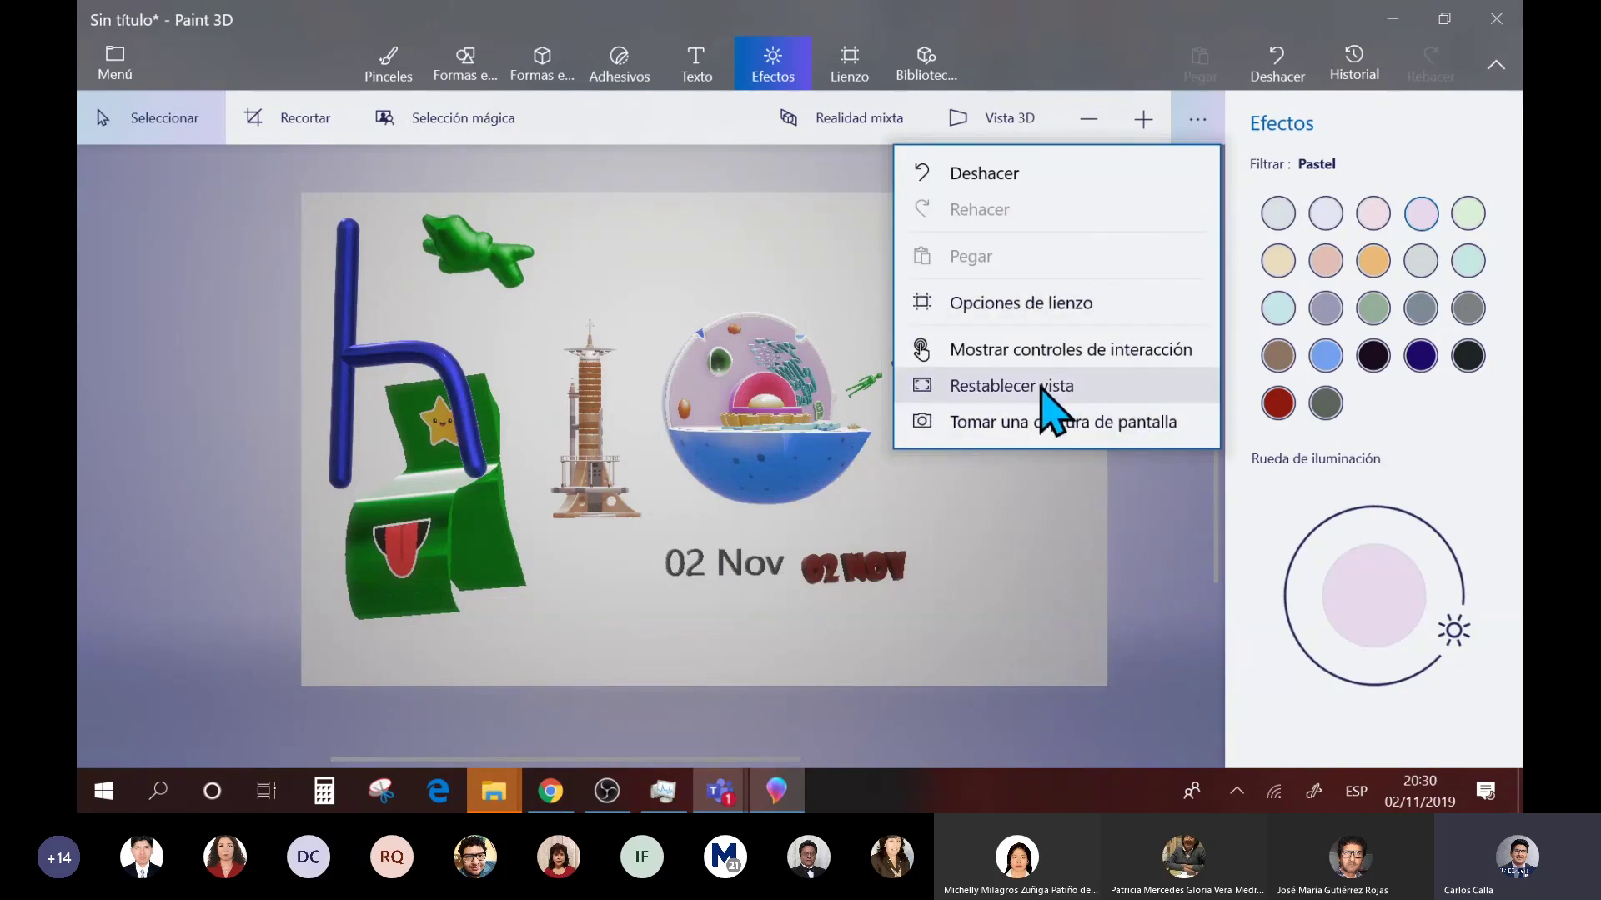
click(657, 250)
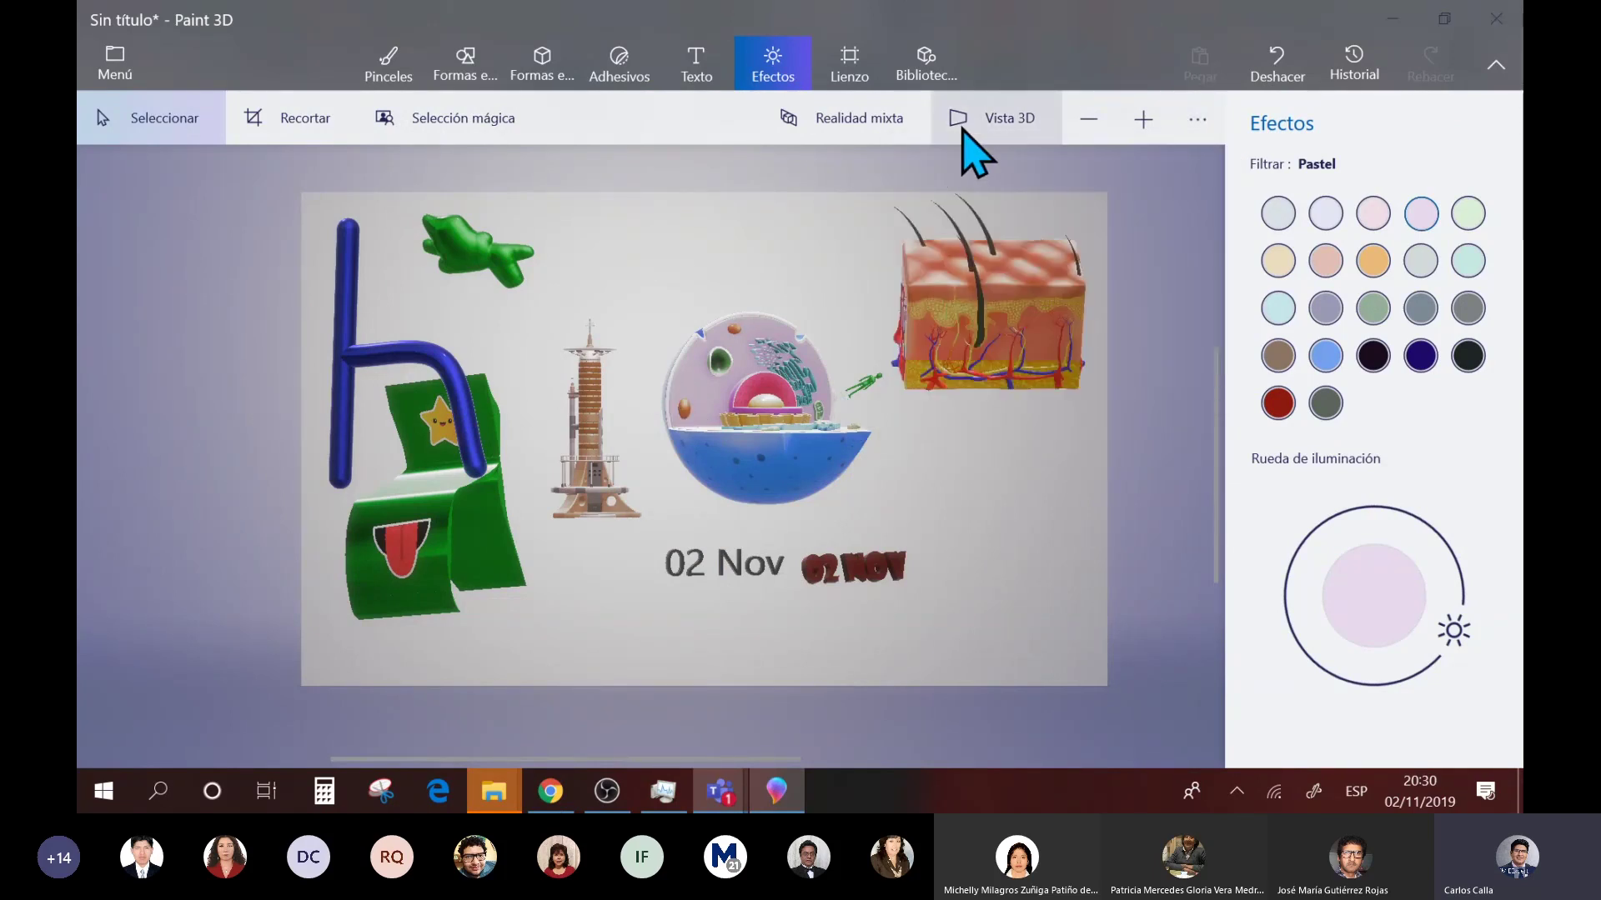
- Switch to Chrome, expand the FAQ answer on what happens to Remix3D.com, and highlight its retirement date and site name
key(alt+Tab)
triple_click(697, 419)
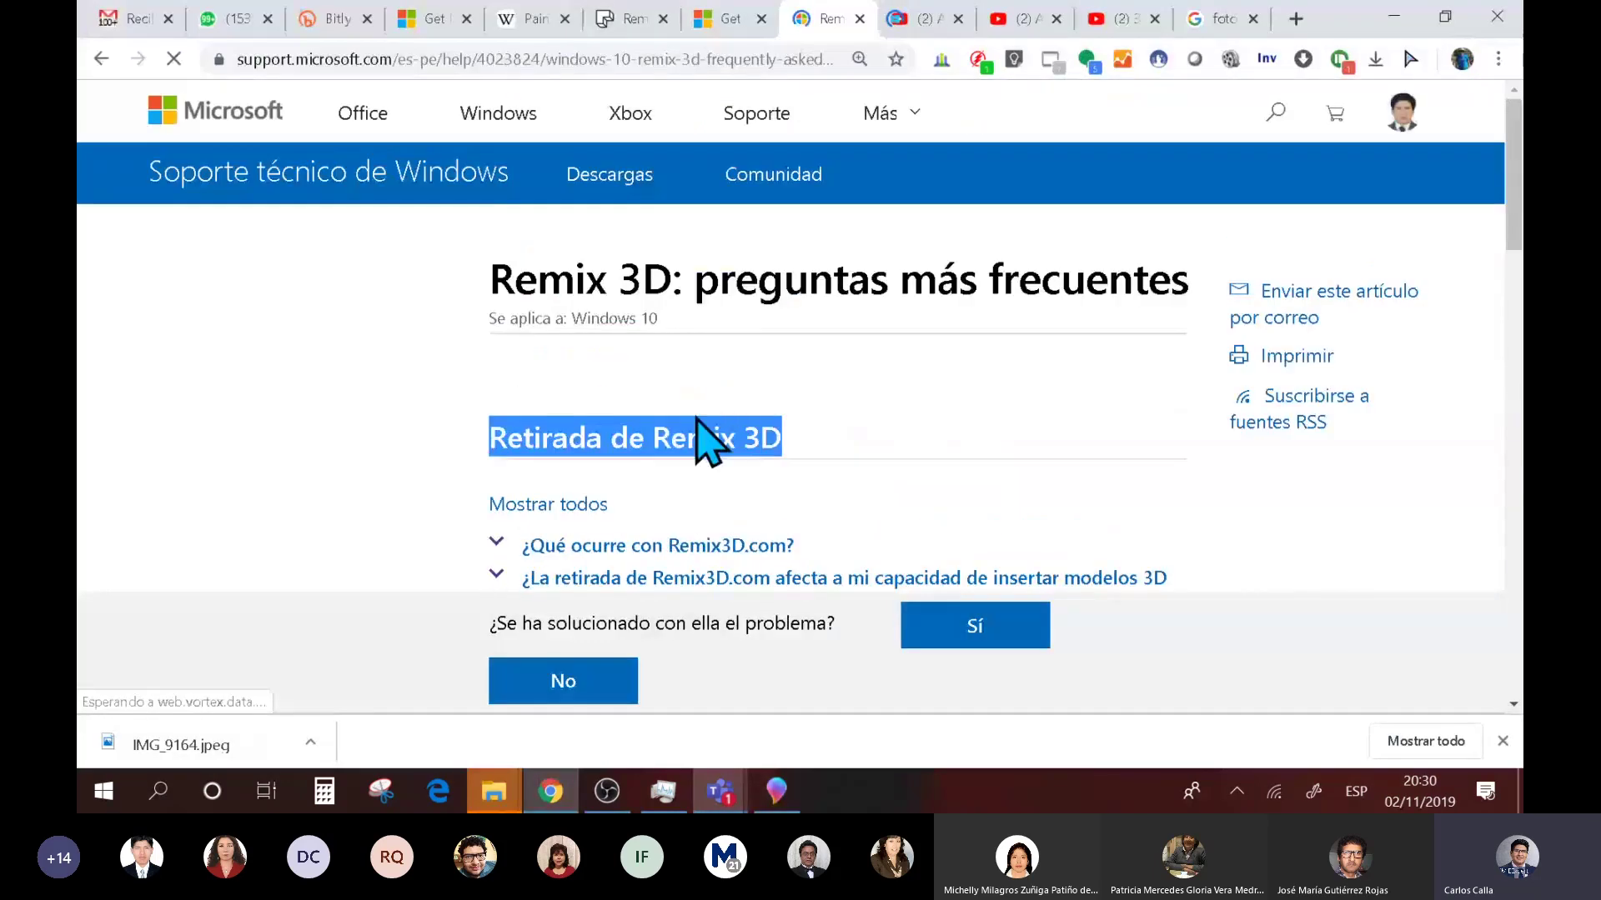
scroll(697, 419, down, 4)
click(718, 208)
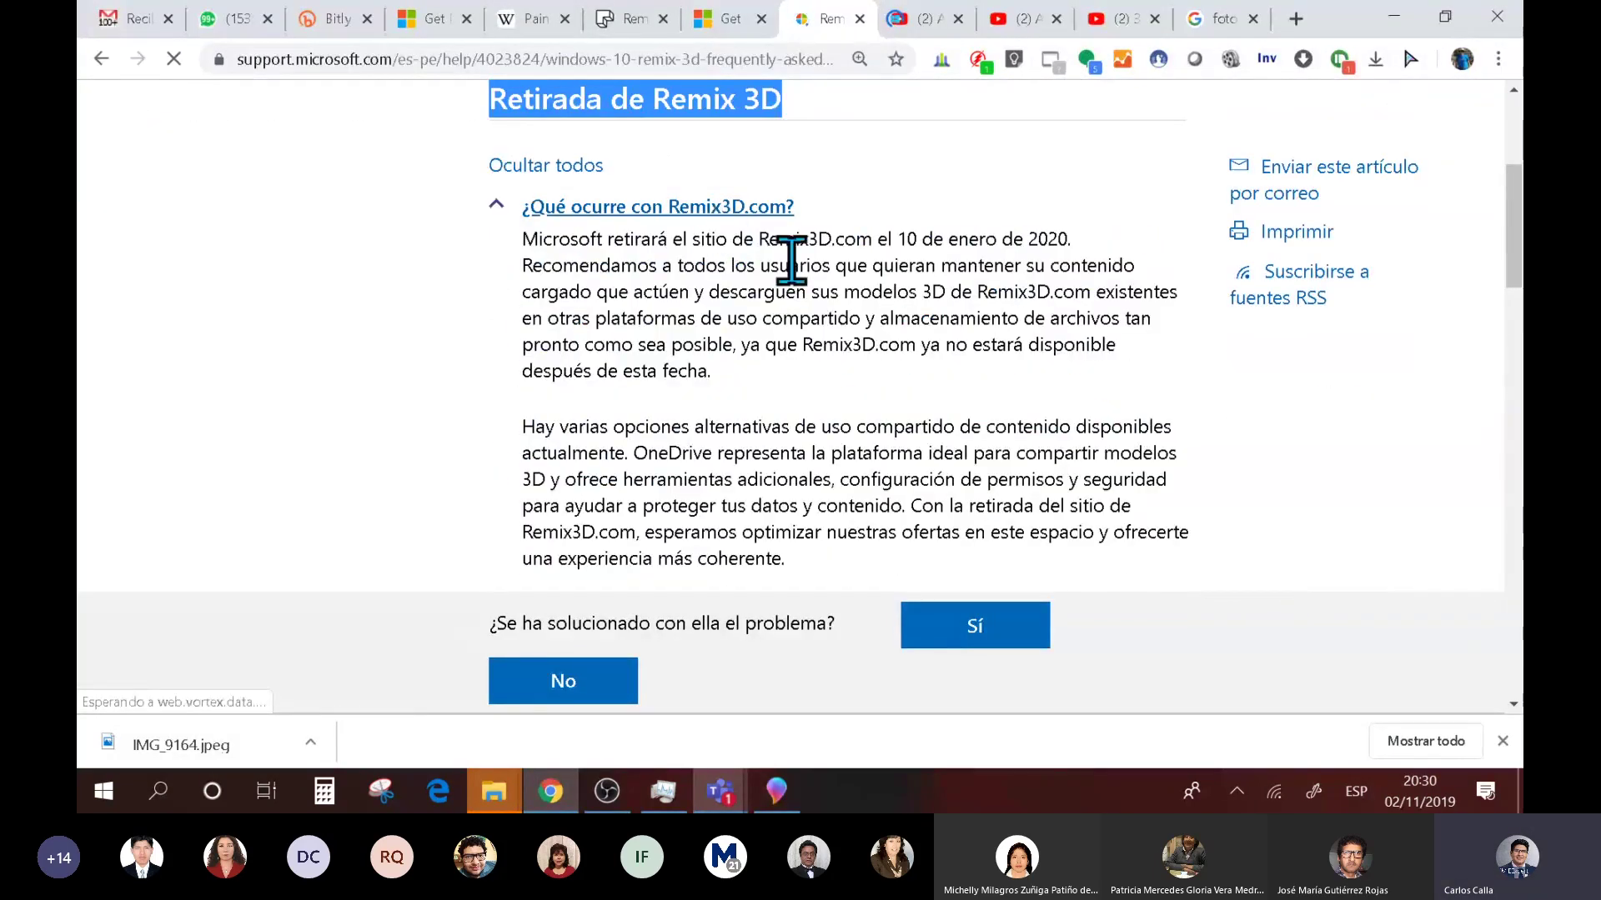
click(911, 232)
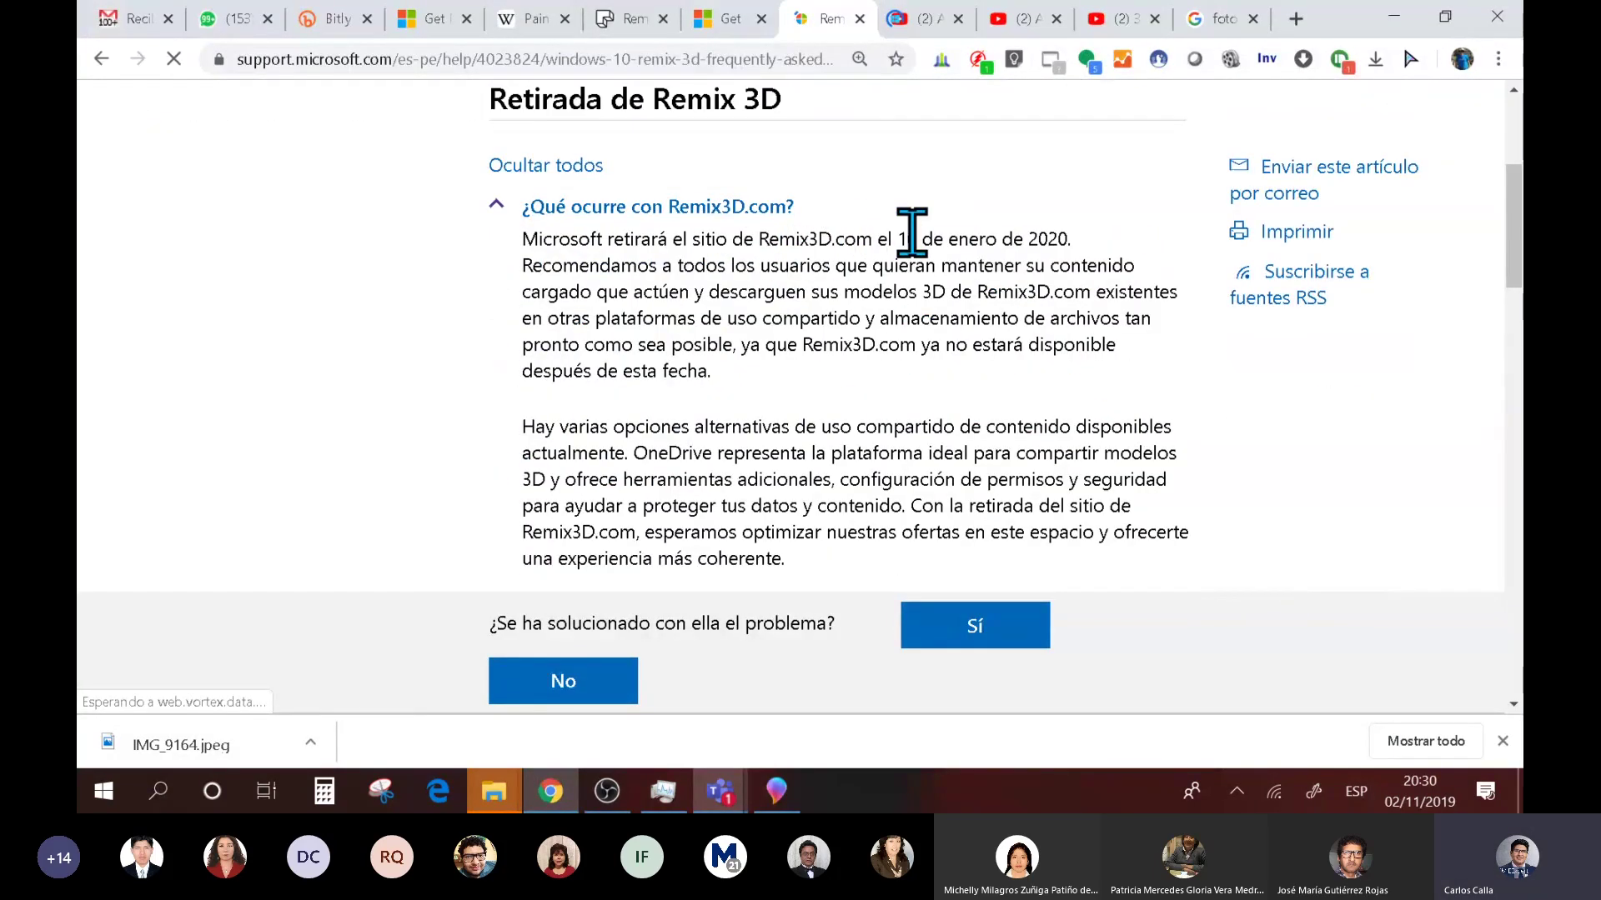
drag(889, 239, 1085, 240)
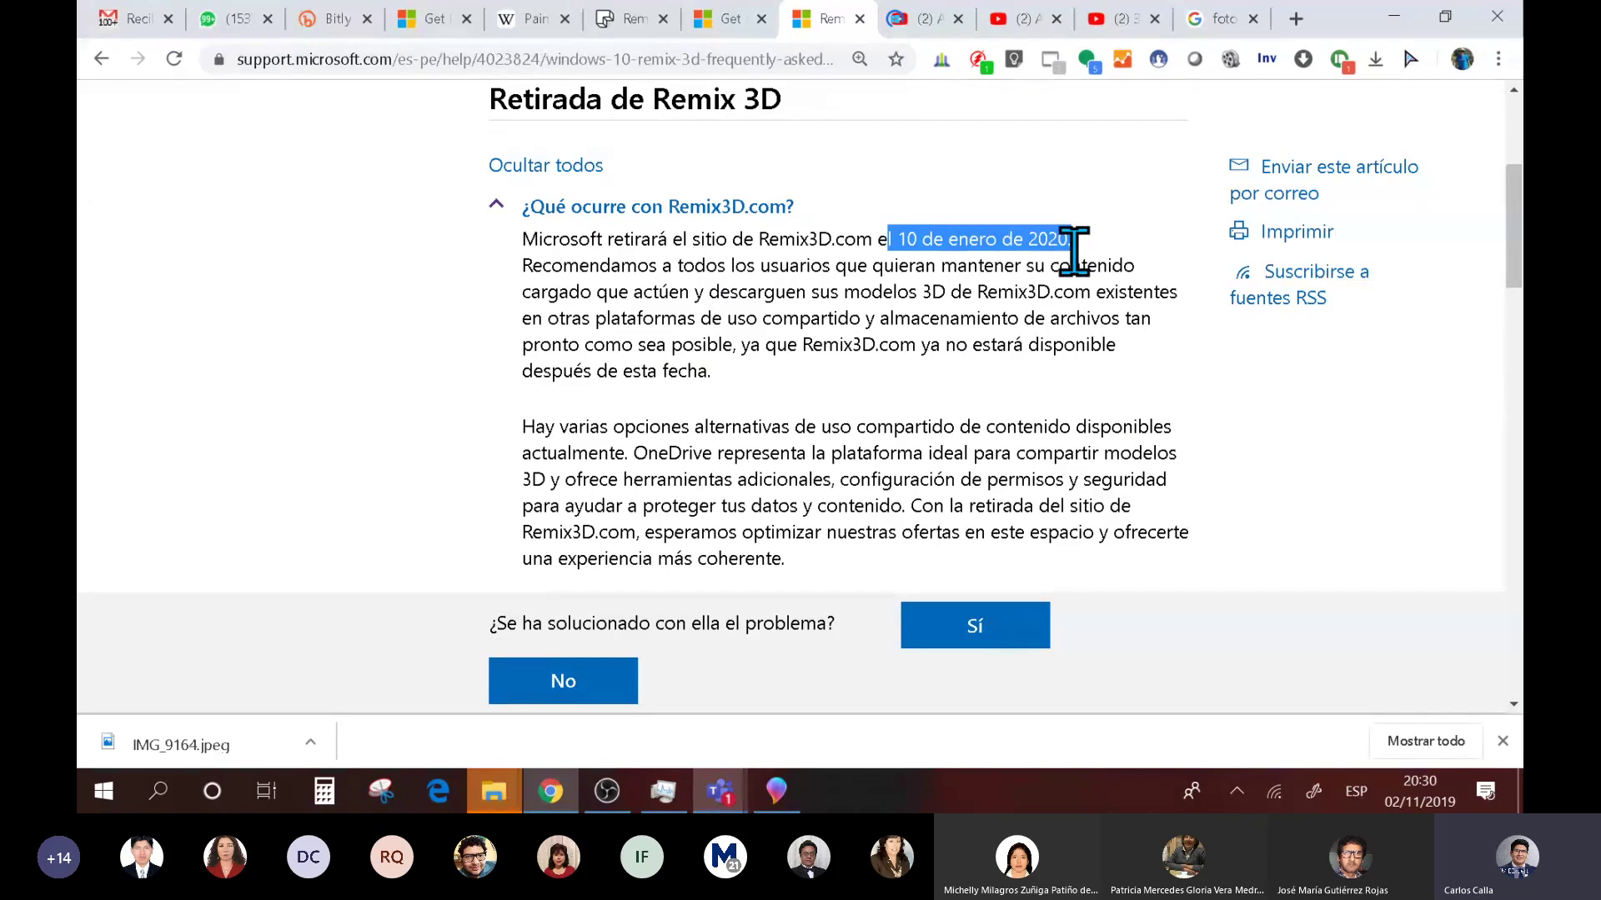
drag(759, 240, 836, 234)
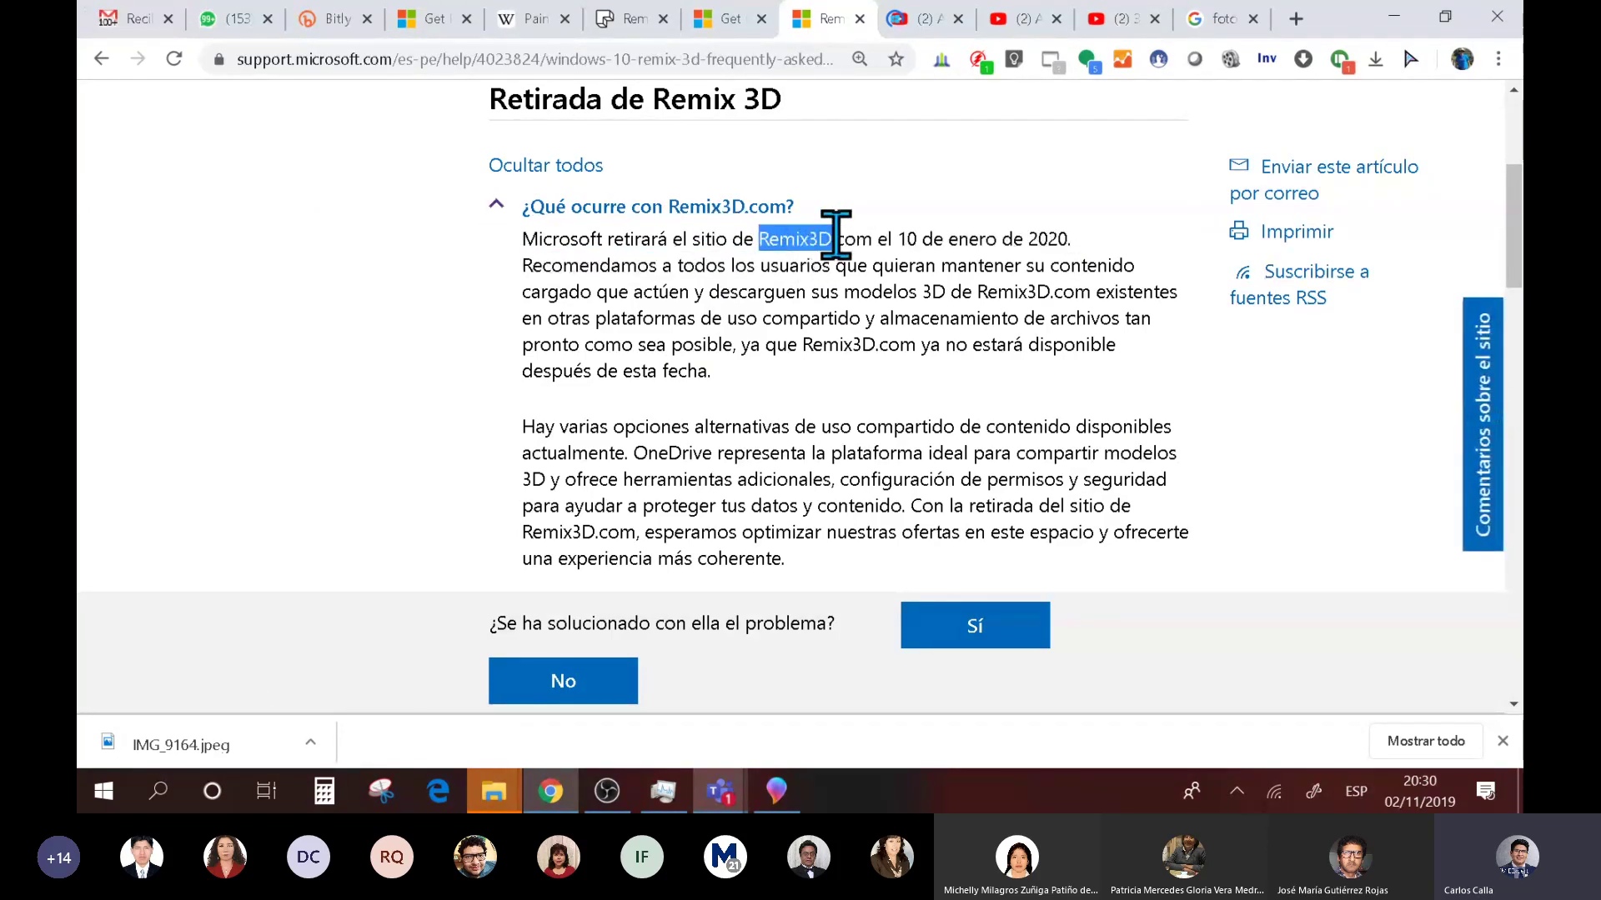
- Switch to Paint 3D, look over the file commands, and return to the canvas
click(776, 790)
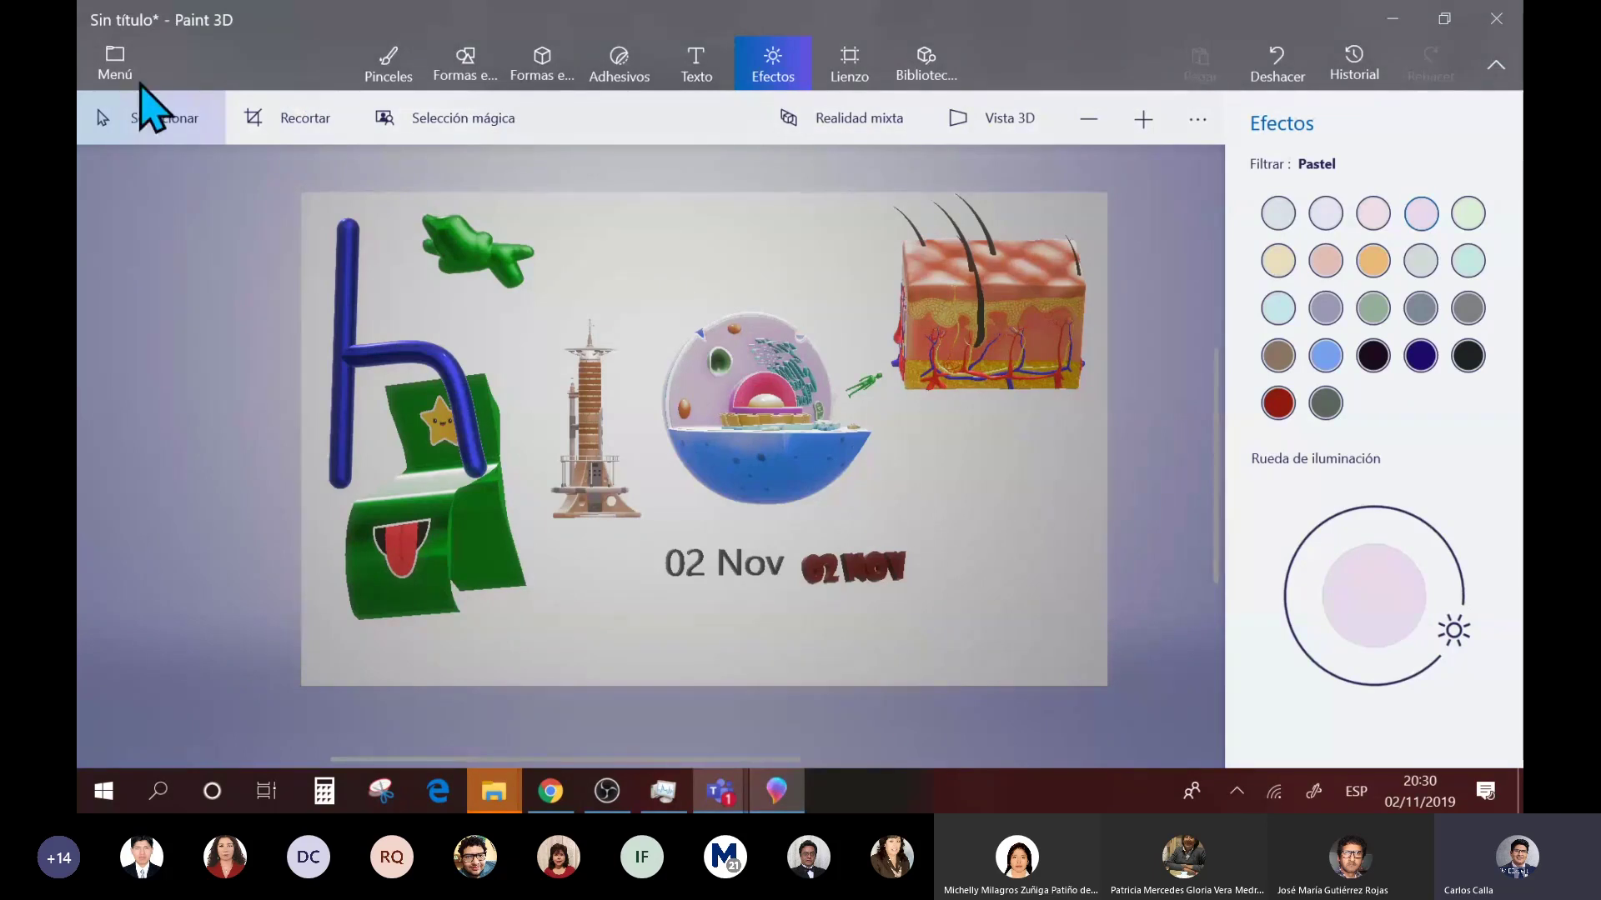
click(116, 65)
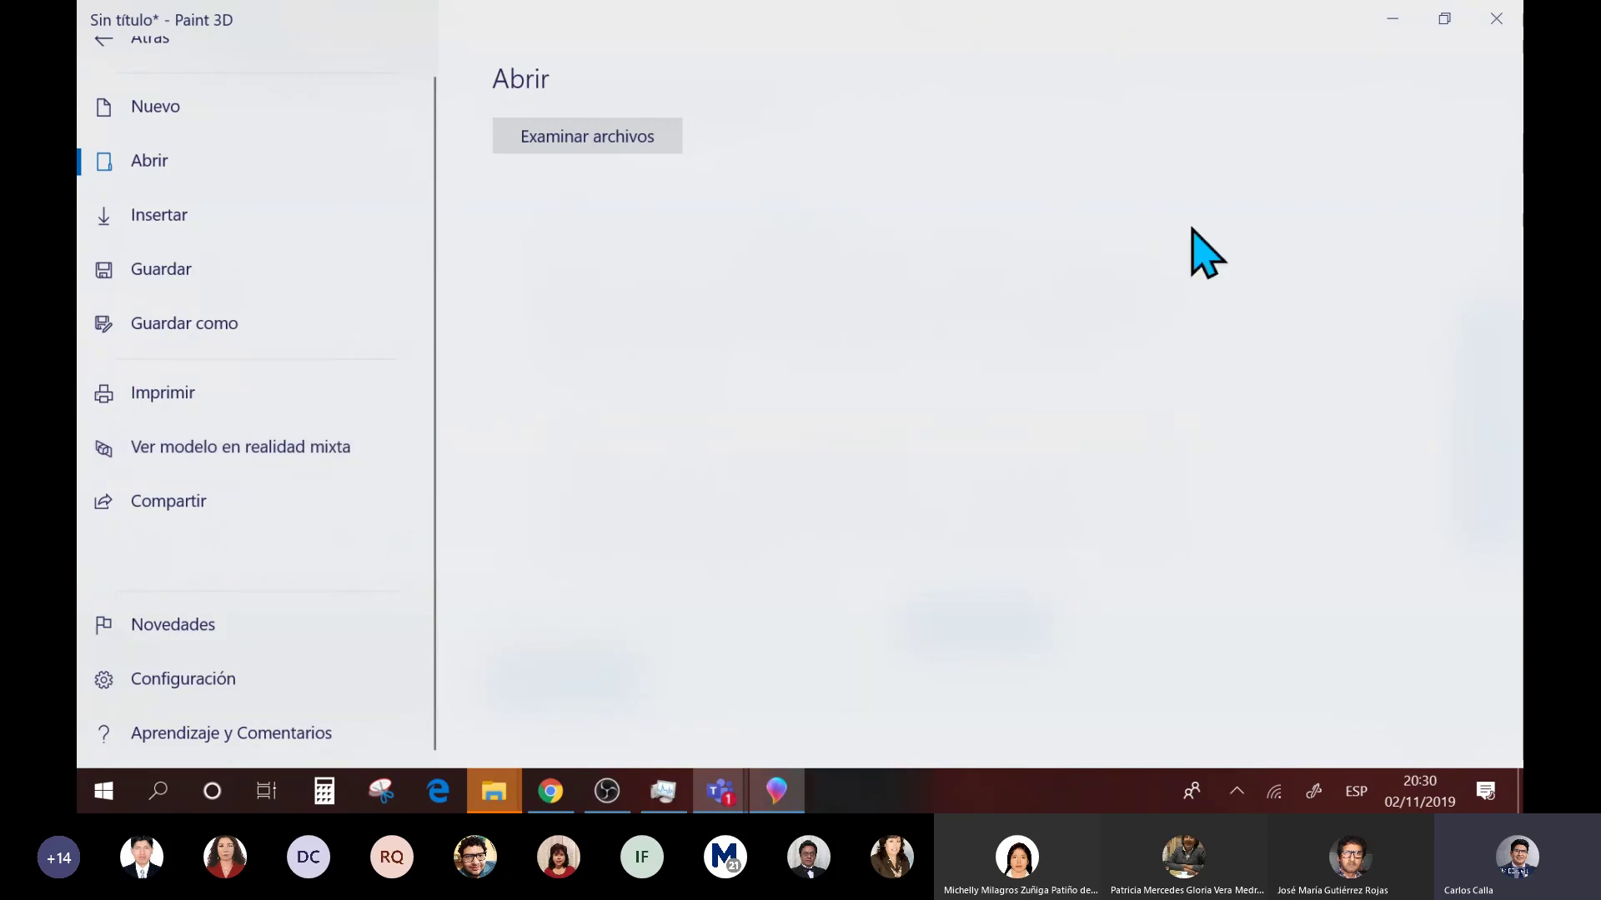
key(Escape)
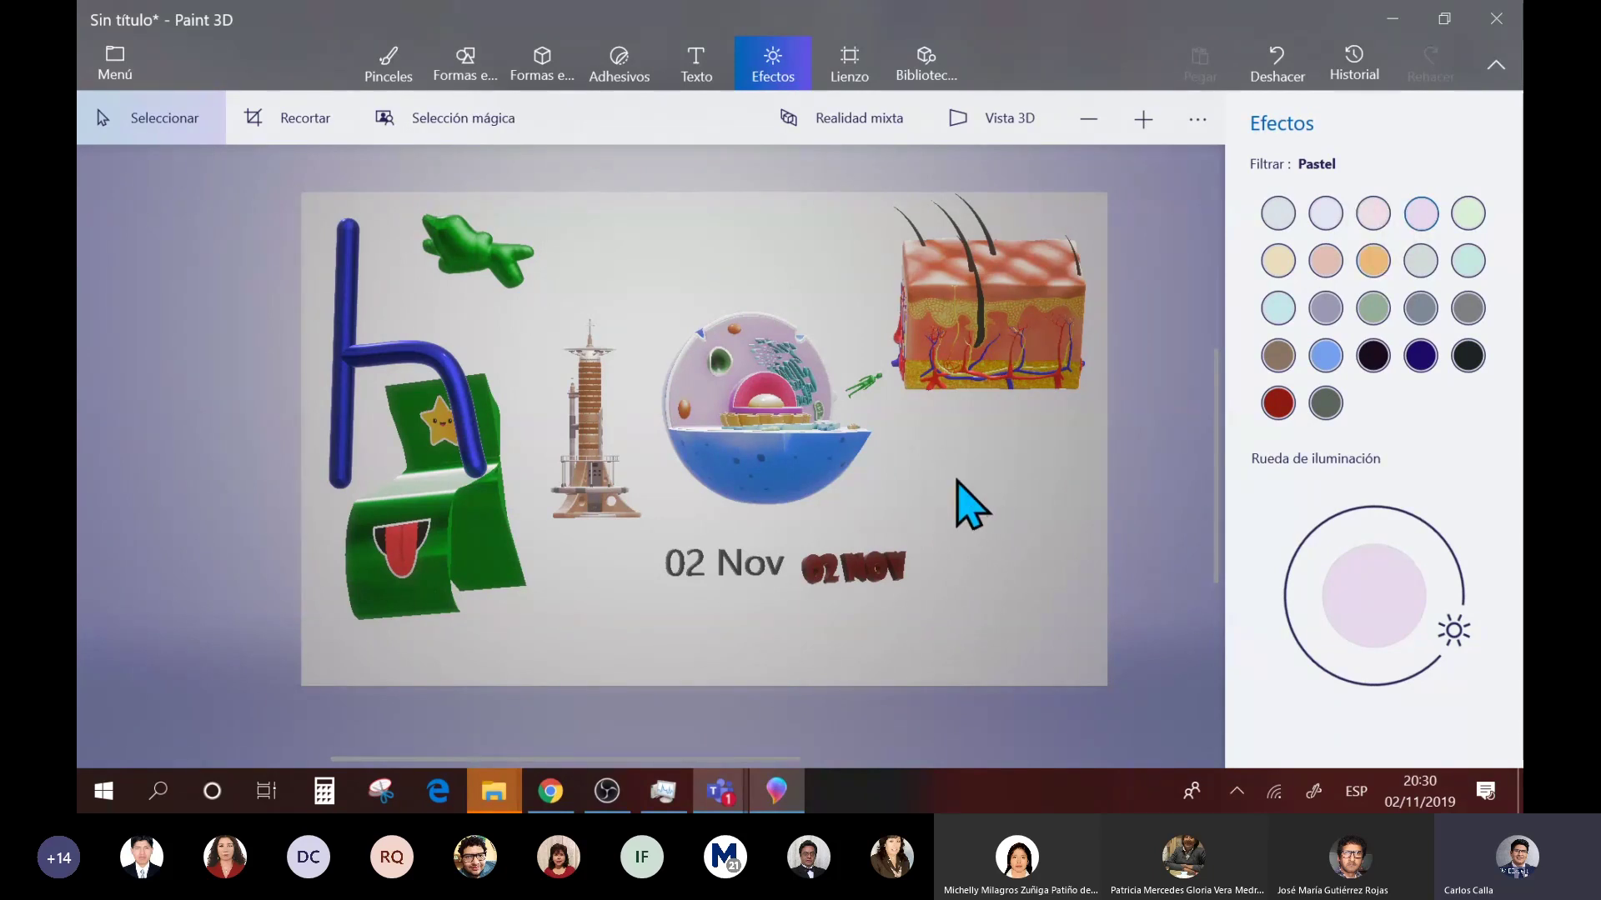
- Move the blue h shape slightly down the canvas and select the skin model
click(419, 357)
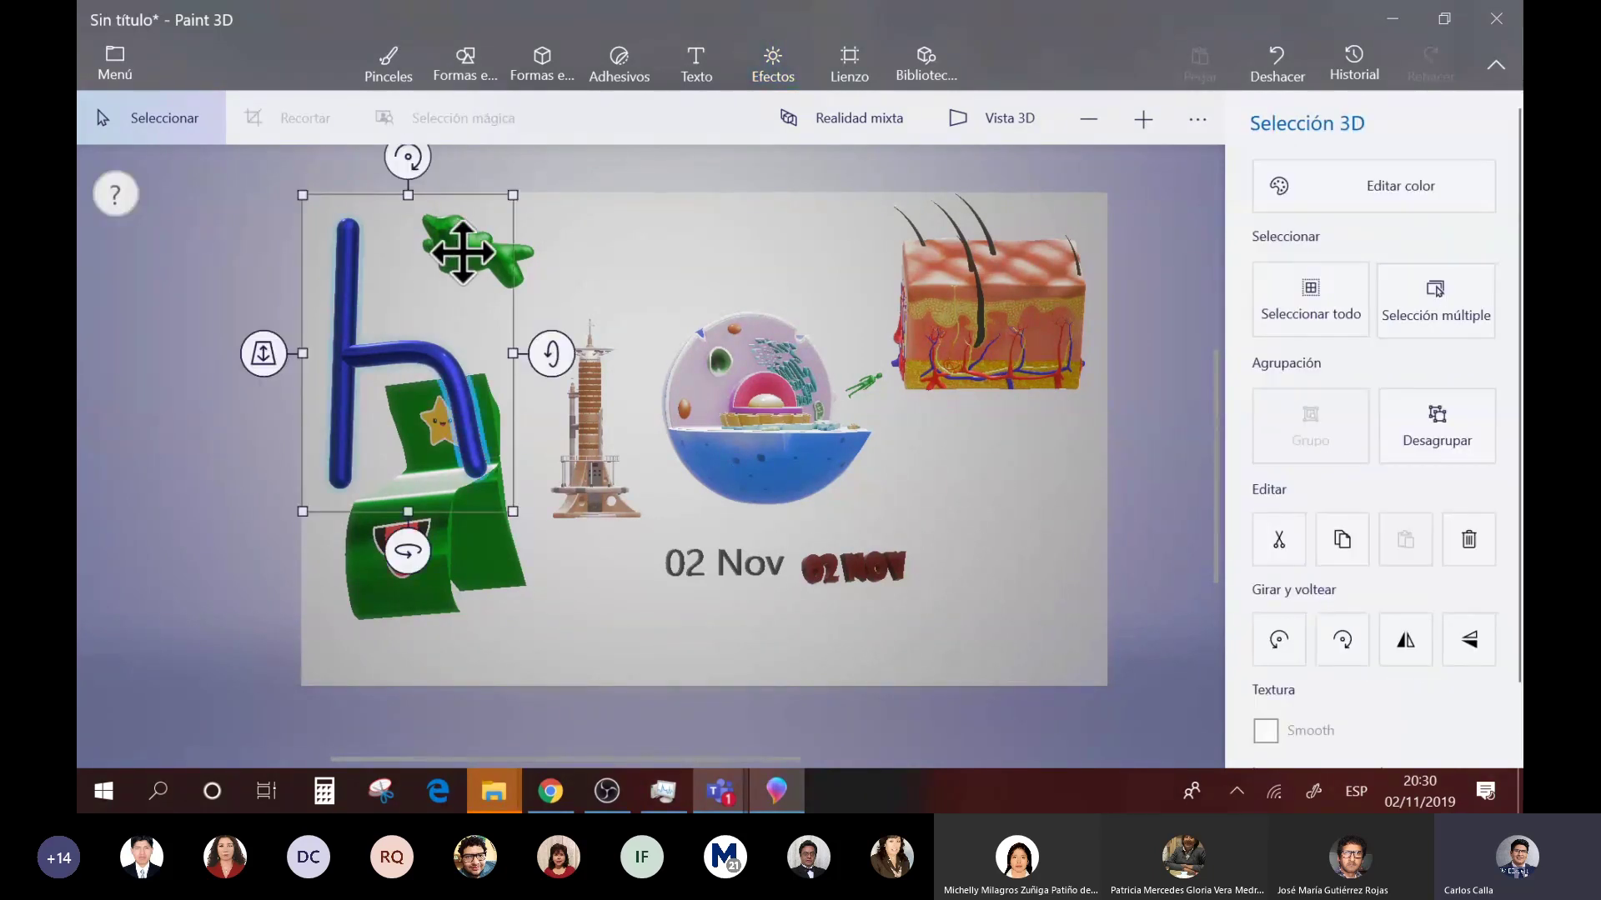
drag(469, 252, 451, 329)
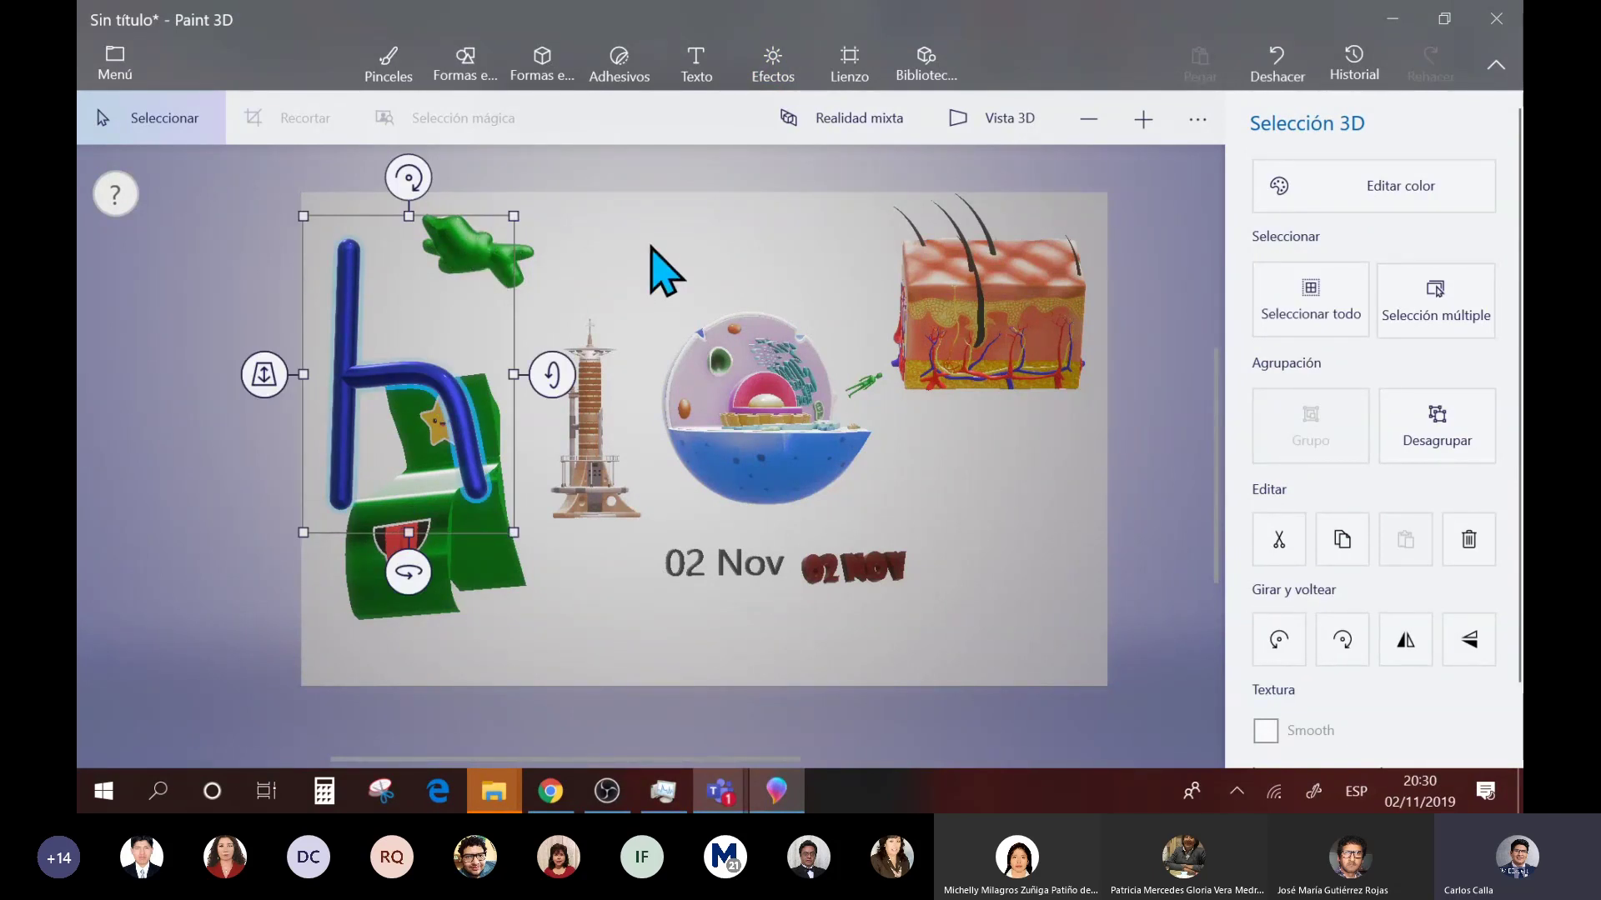
click(997, 314)
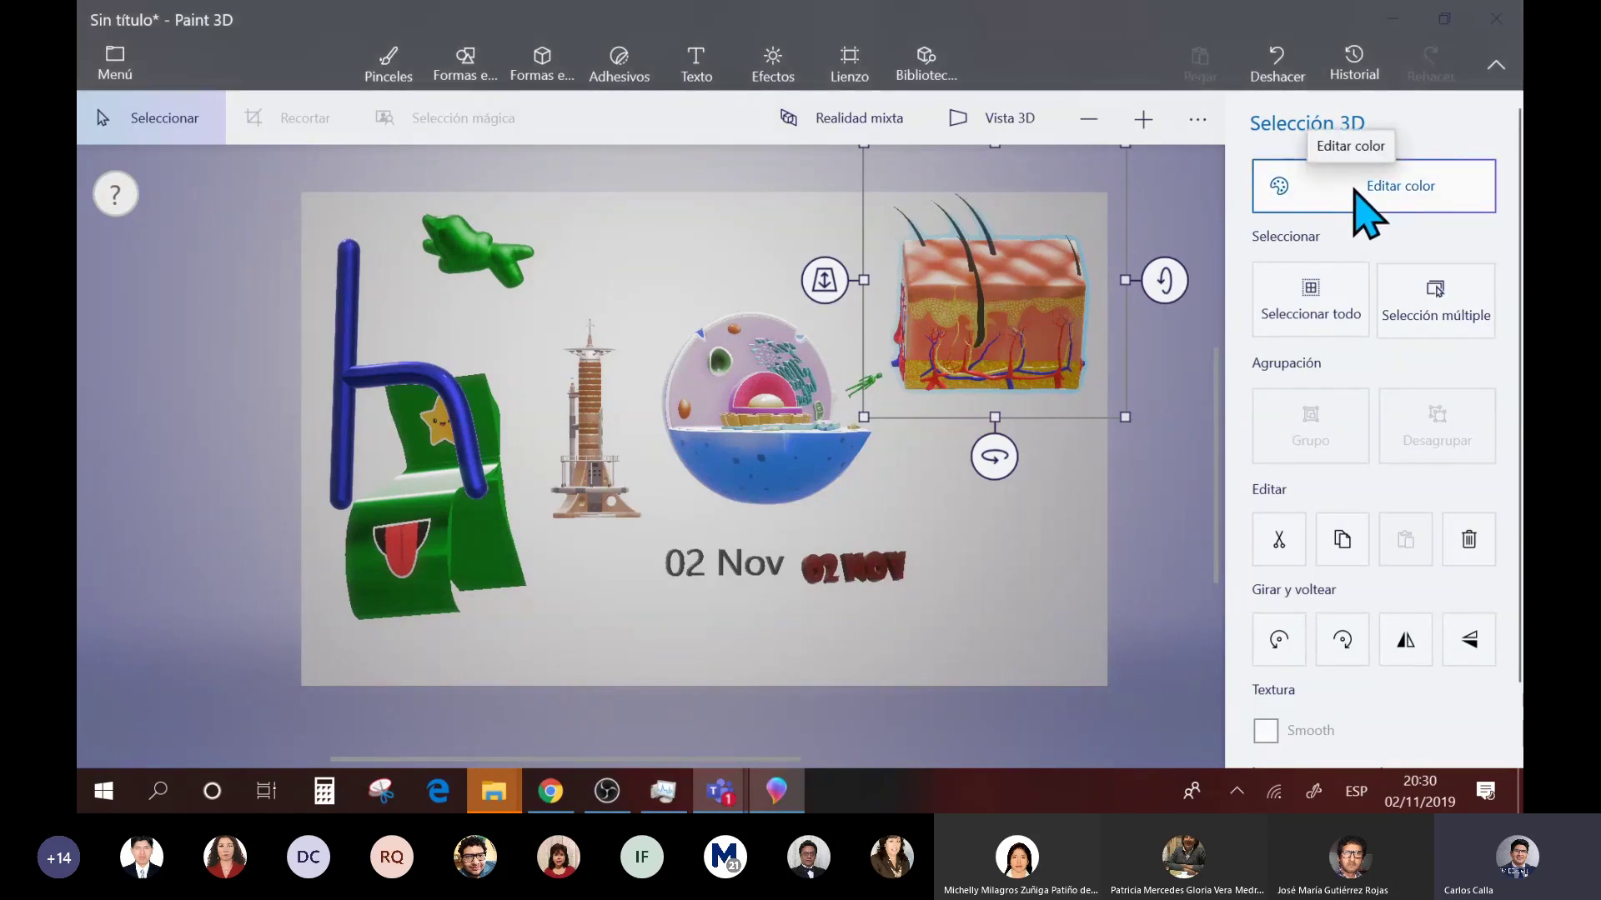
- Highlight the retirement date in the Chrome FAQ, and shift the skin and cell models slightly in Paint 3D
key(alt+Tab)
drag(899, 239, 1076, 240)
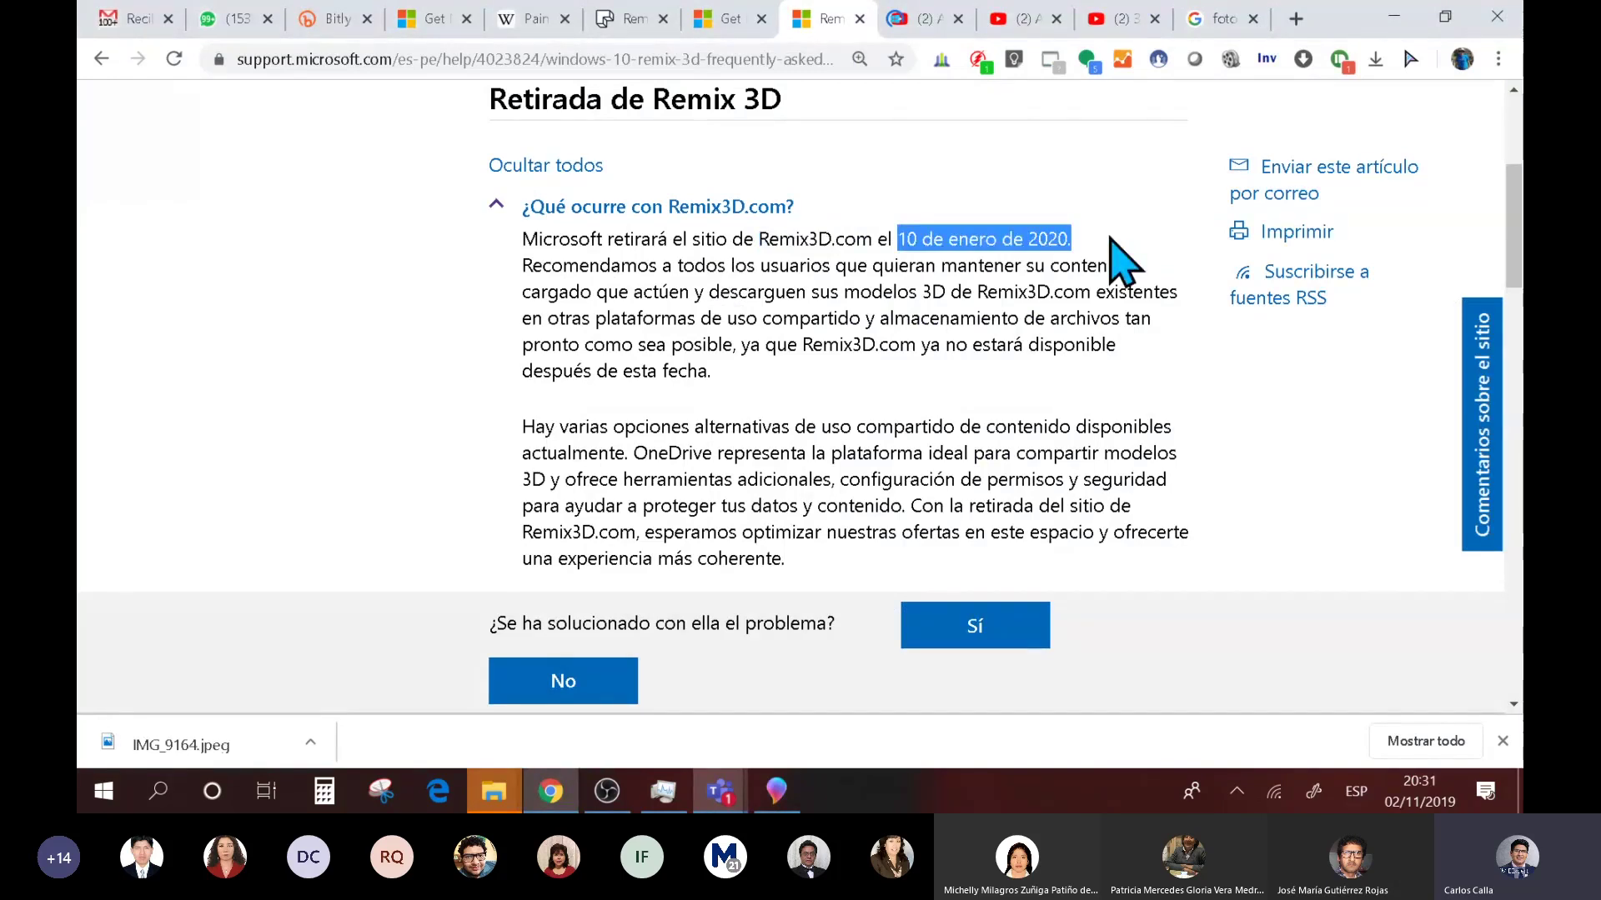
key(alt+Tab)
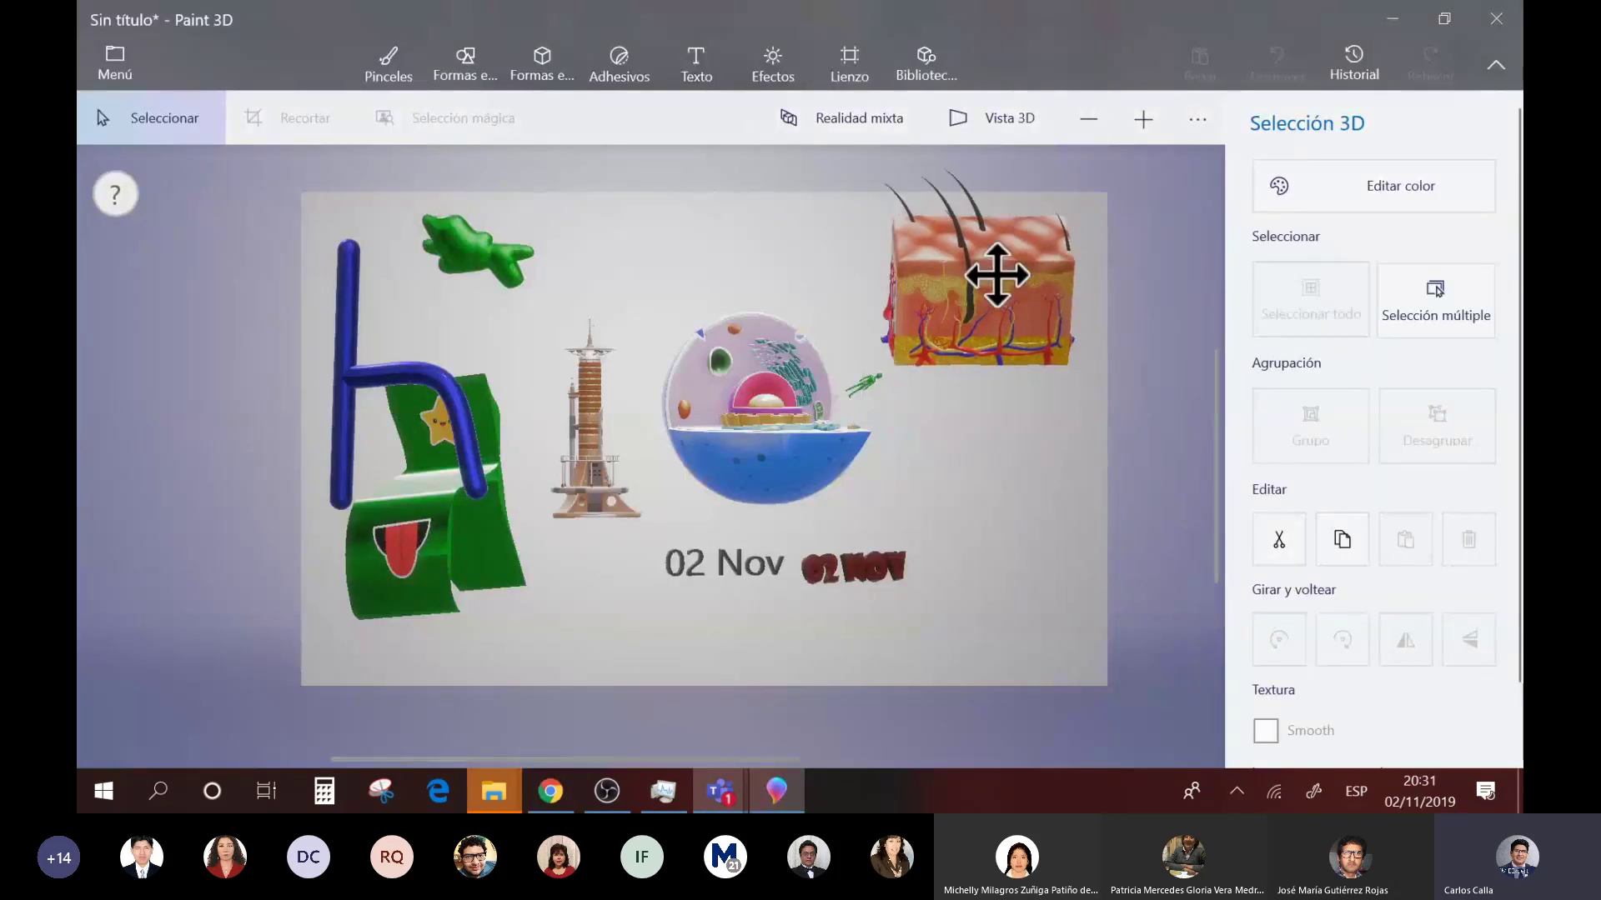
click(802, 438)
- Switch to Chrome and read the rest of the Remix3D.com retirement answer, down to the remaining FAQ questions
key(alt+Tab)
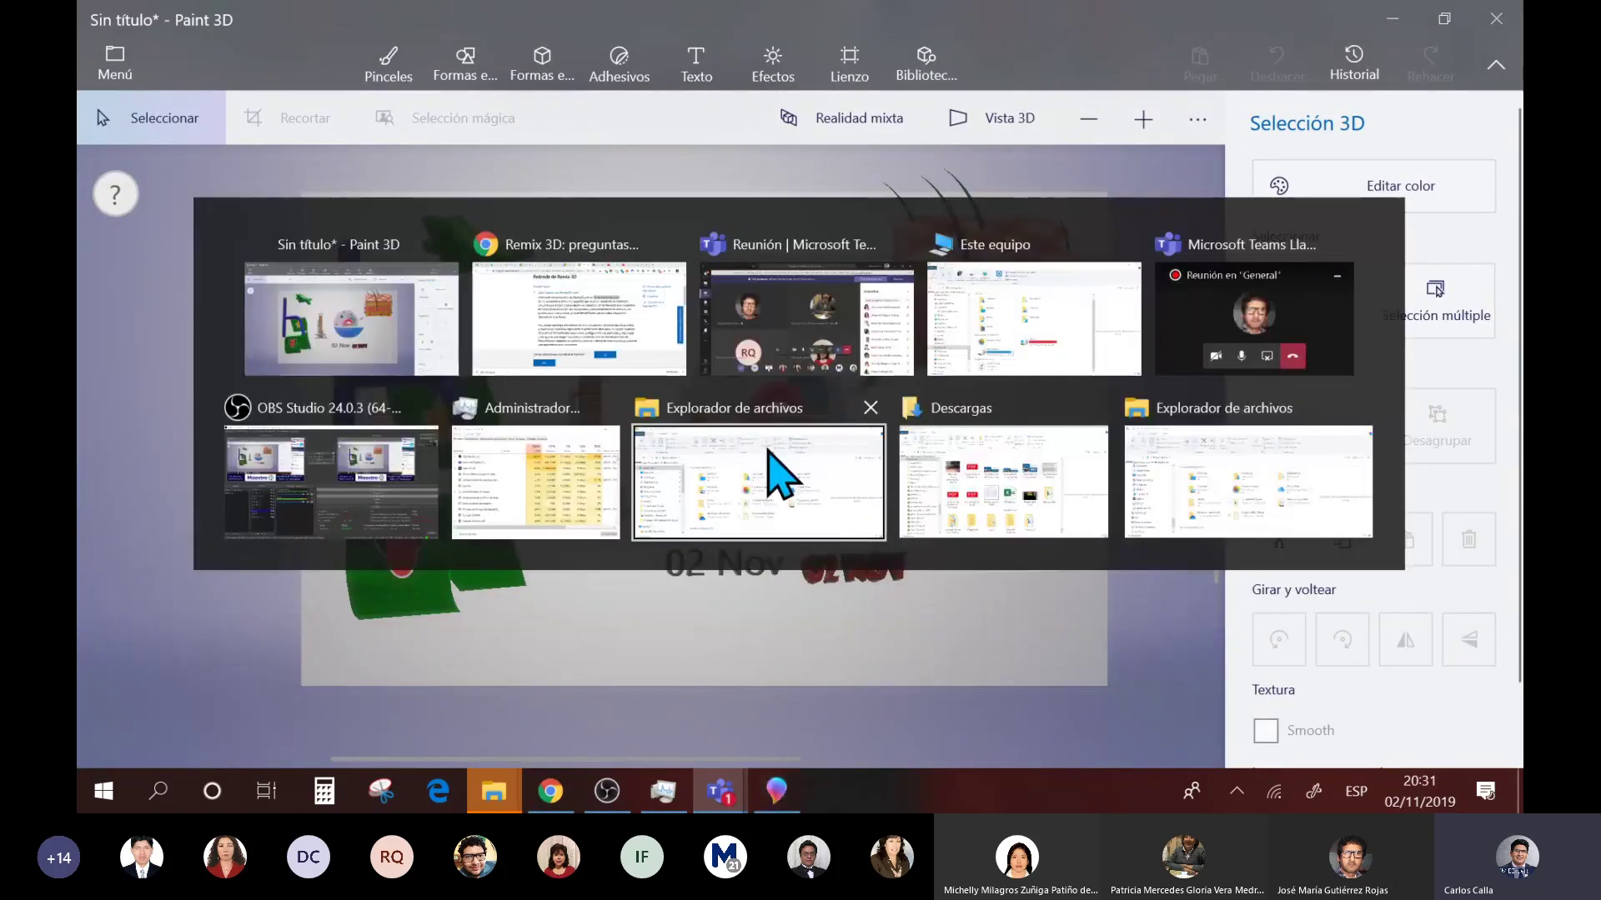
click(636, 275)
scroll(636, 382, up, 3)
scroll(661, 392, down, 3)
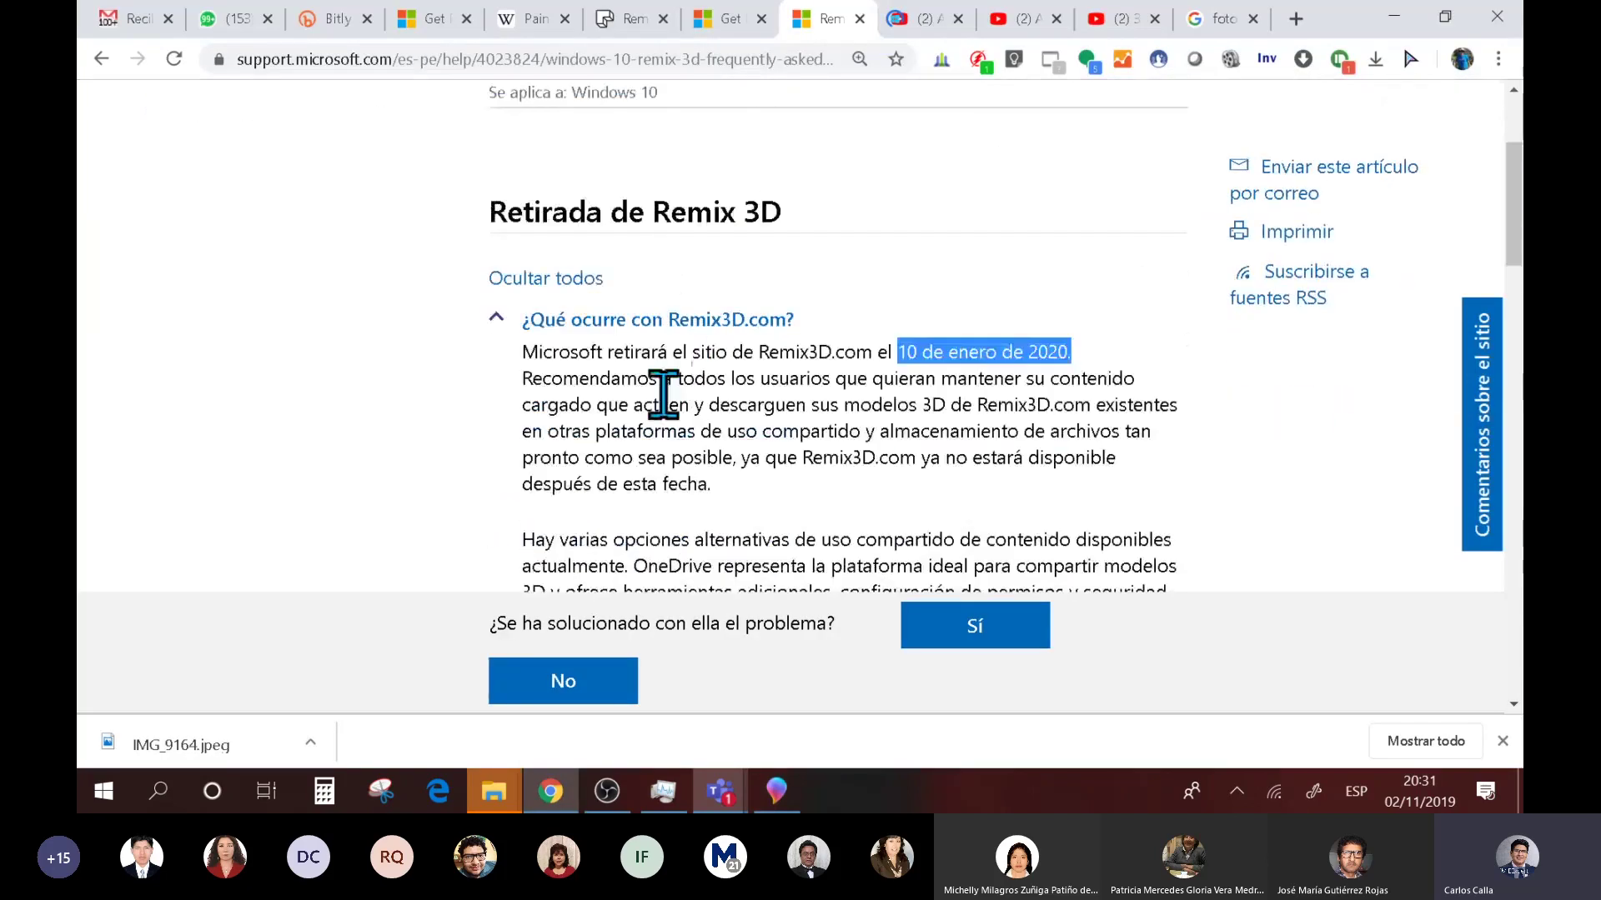
scroll(663, 391, down, 3)
drag(636, 258, 882, 275)
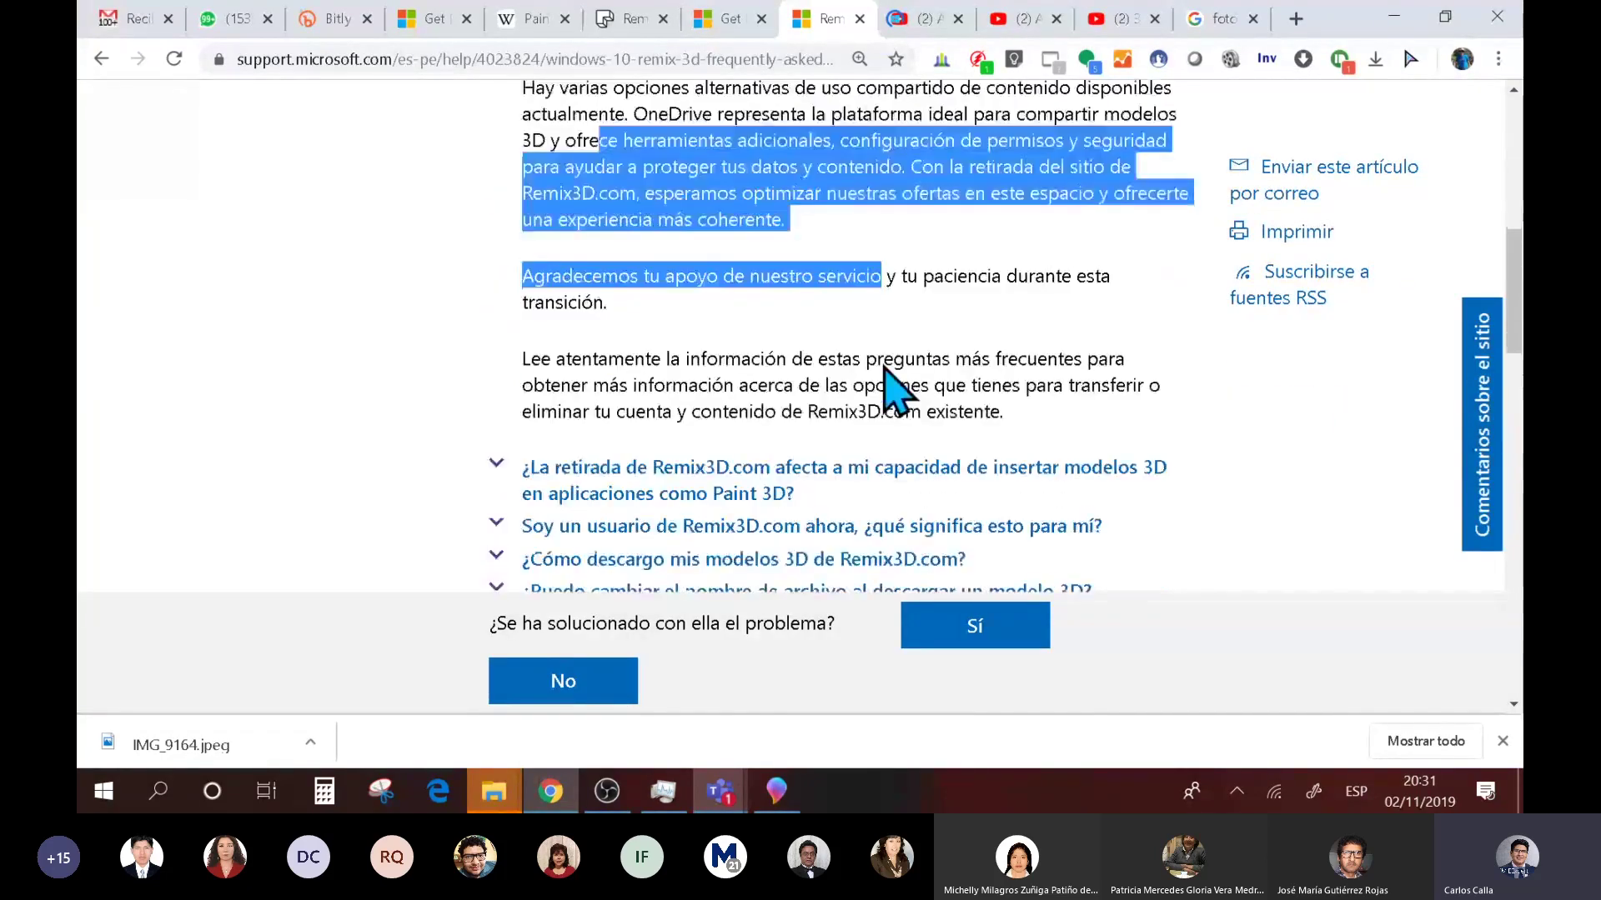
scroll(881, 275, down, 2)
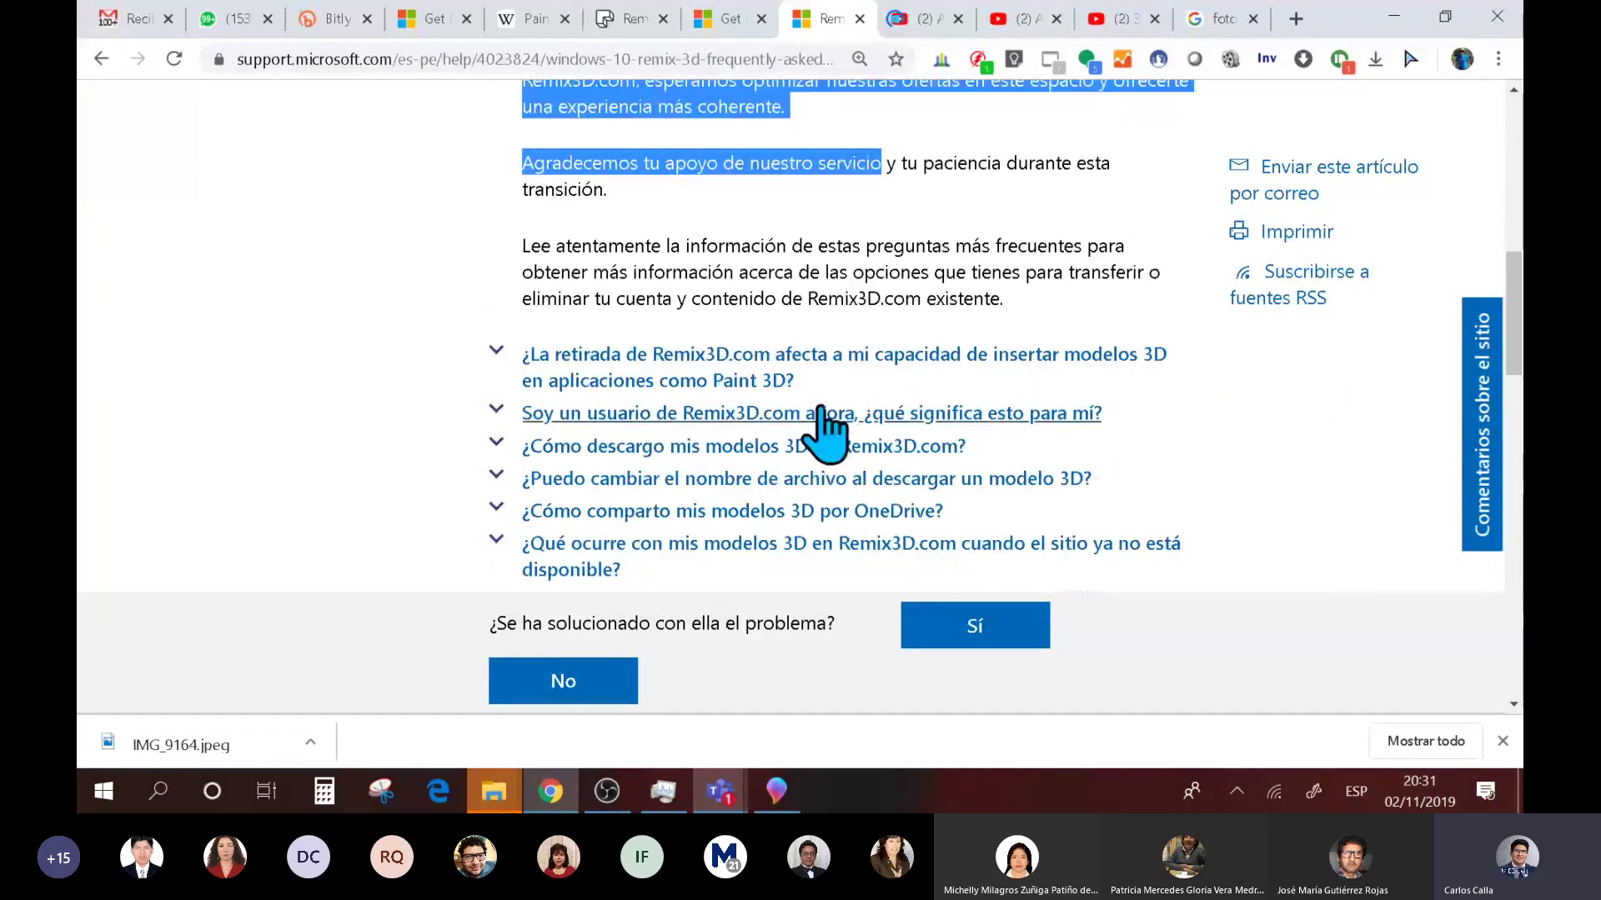
- Expand the answer about inserting 3D models in applications like Paint 3D and highlight the named apps through Outlook
click(760, 360)
scroll(1073, 332, down, 1)
drag(612, 303, 1028, 327)
double_click(732, 353)
click(930, 346)
double_click(929, 350)
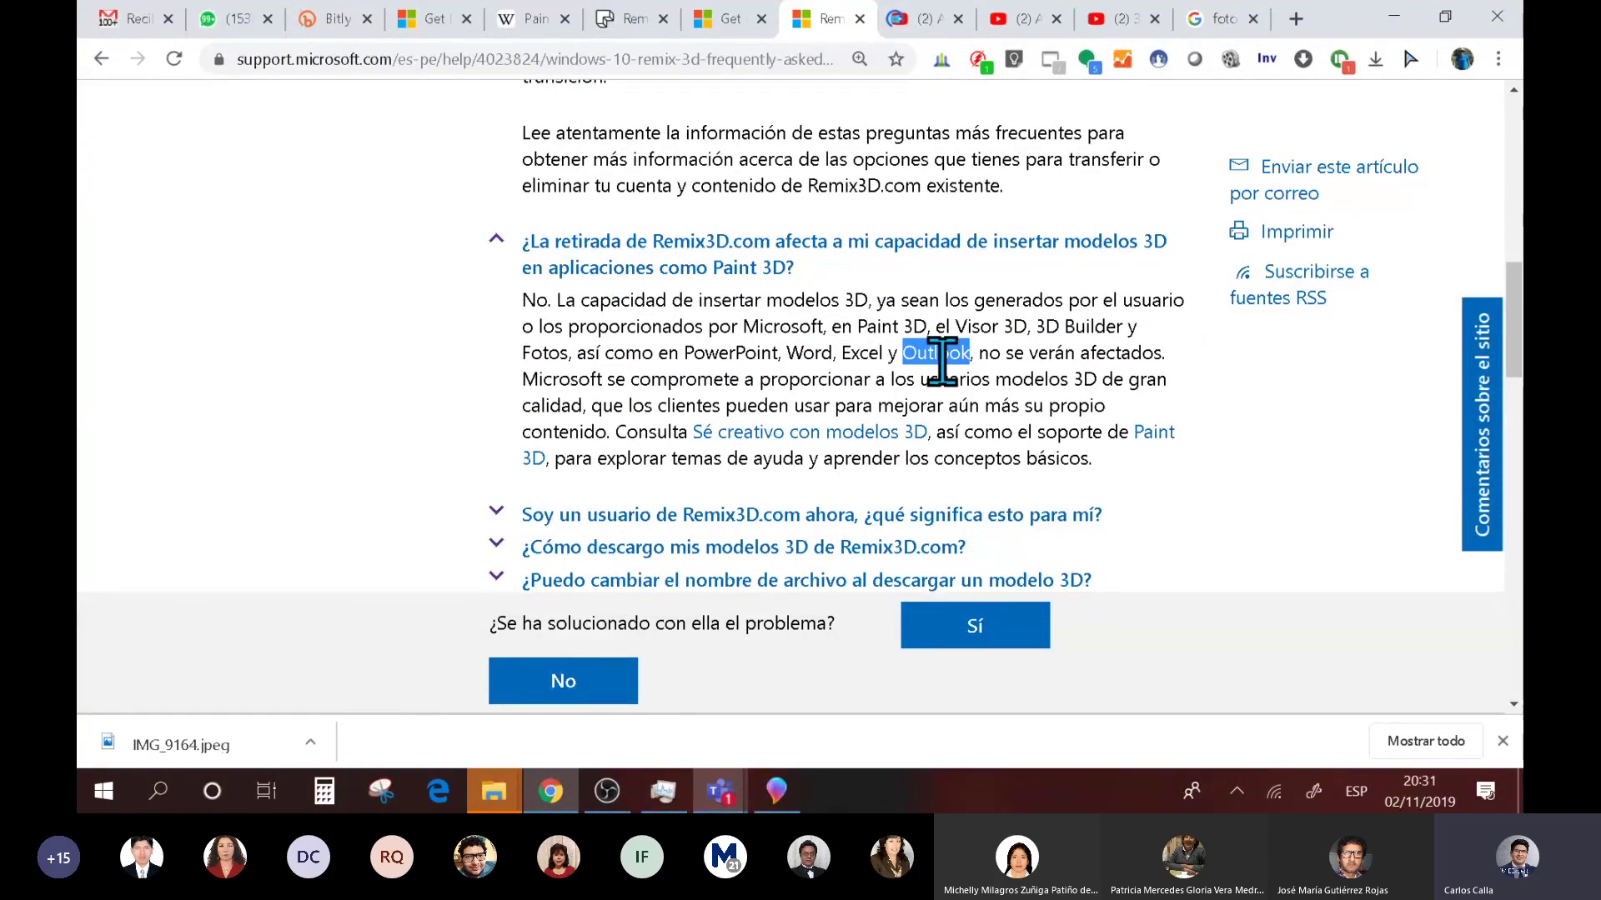
- Switch to Paint 3D, select the skin model, and review the editing commands available for it
key(alt+Tab)
click(1013, 299)
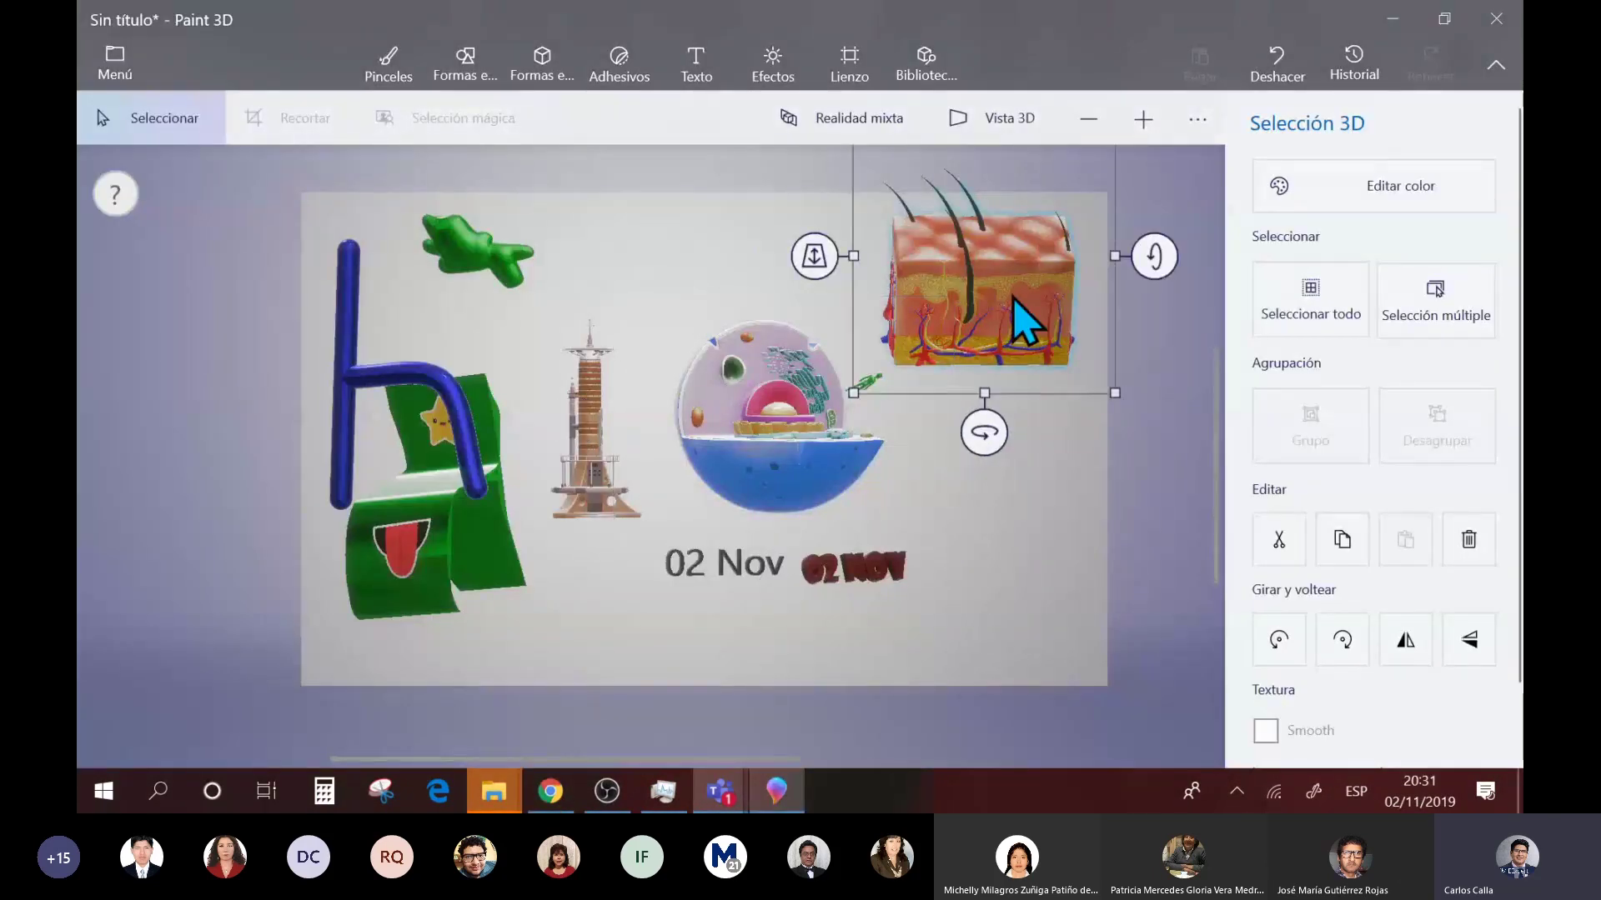
click(1001, 286)
scroll(1003, 283, up, 2)
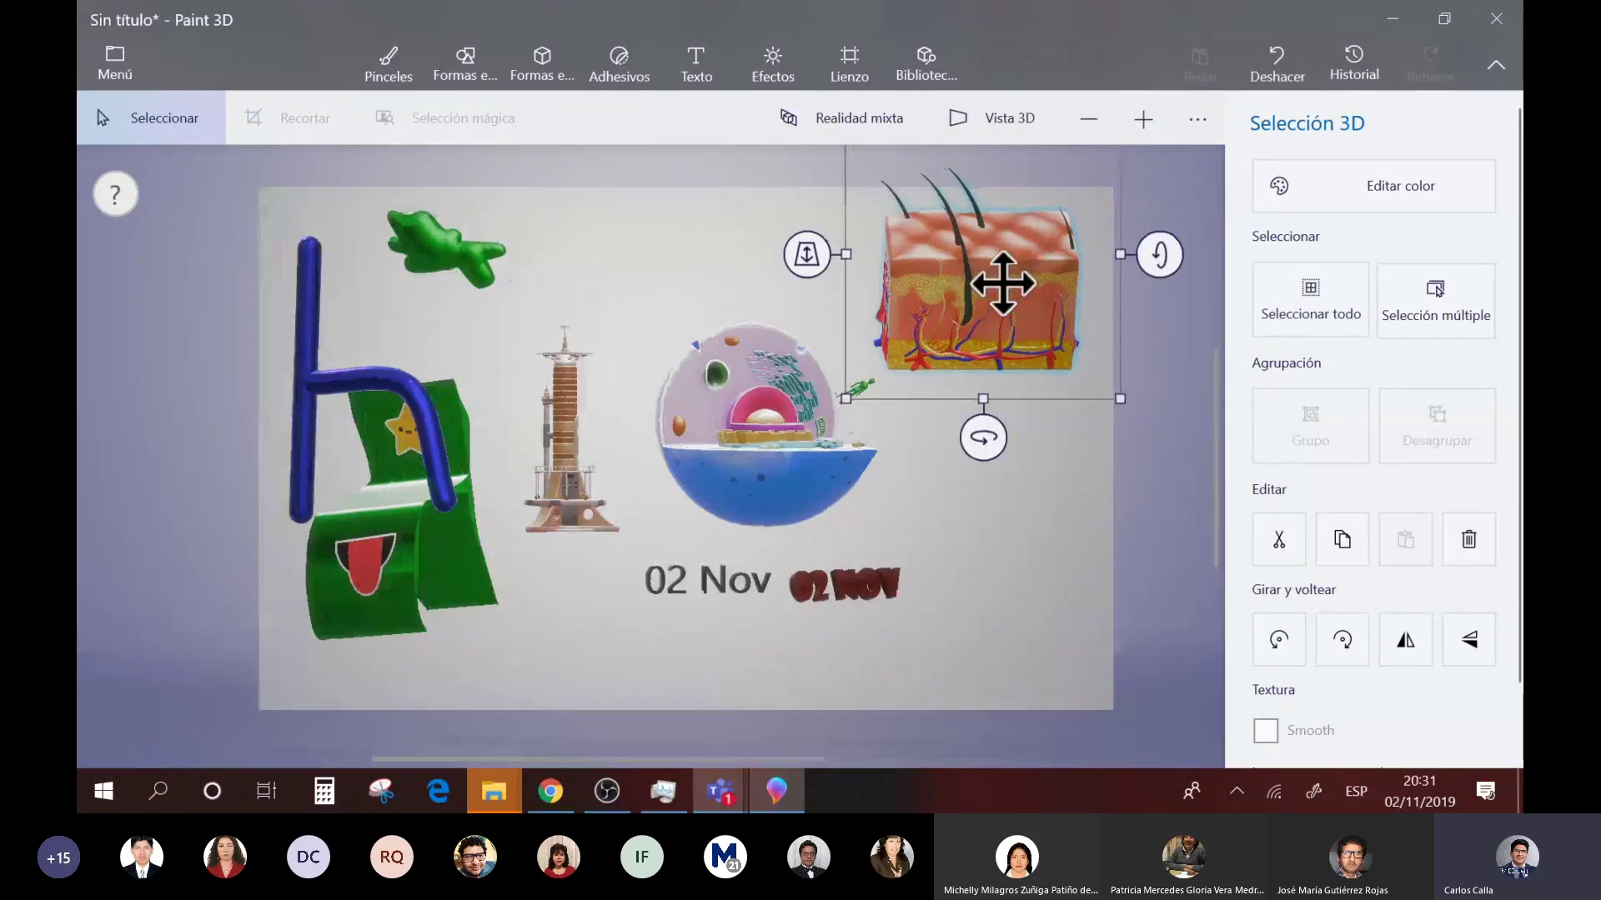
right_click(1003, 285)
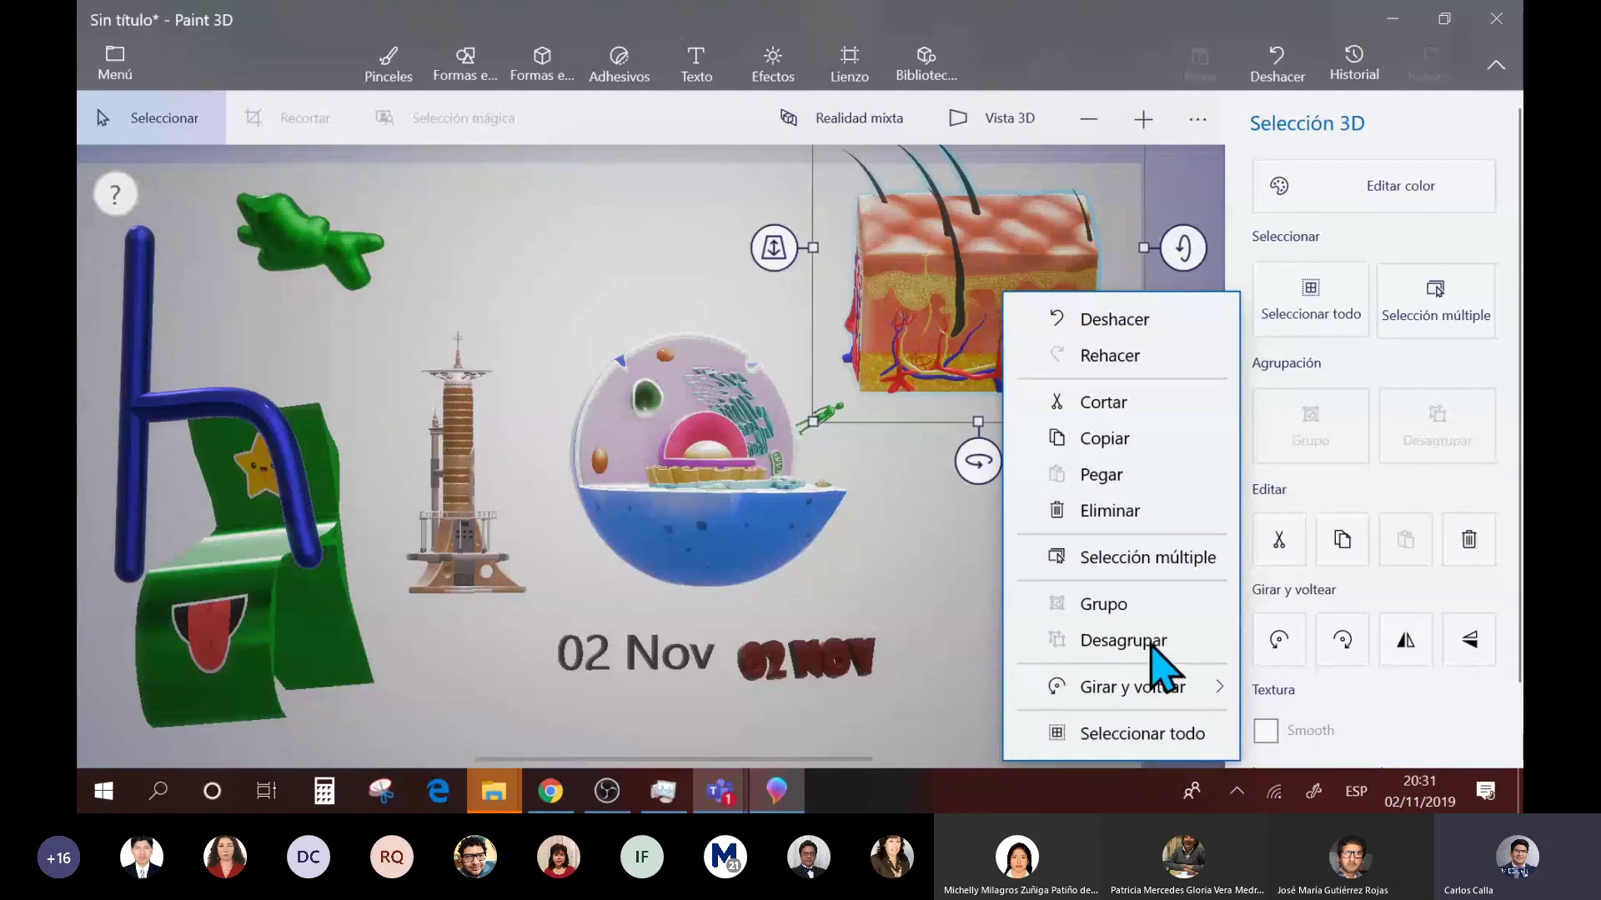
click(917, 321)
- Move the skin model closer to the cell, recheck its commands, and return it to the canvas's upper-right area
drag(973, 280, 928, 355)
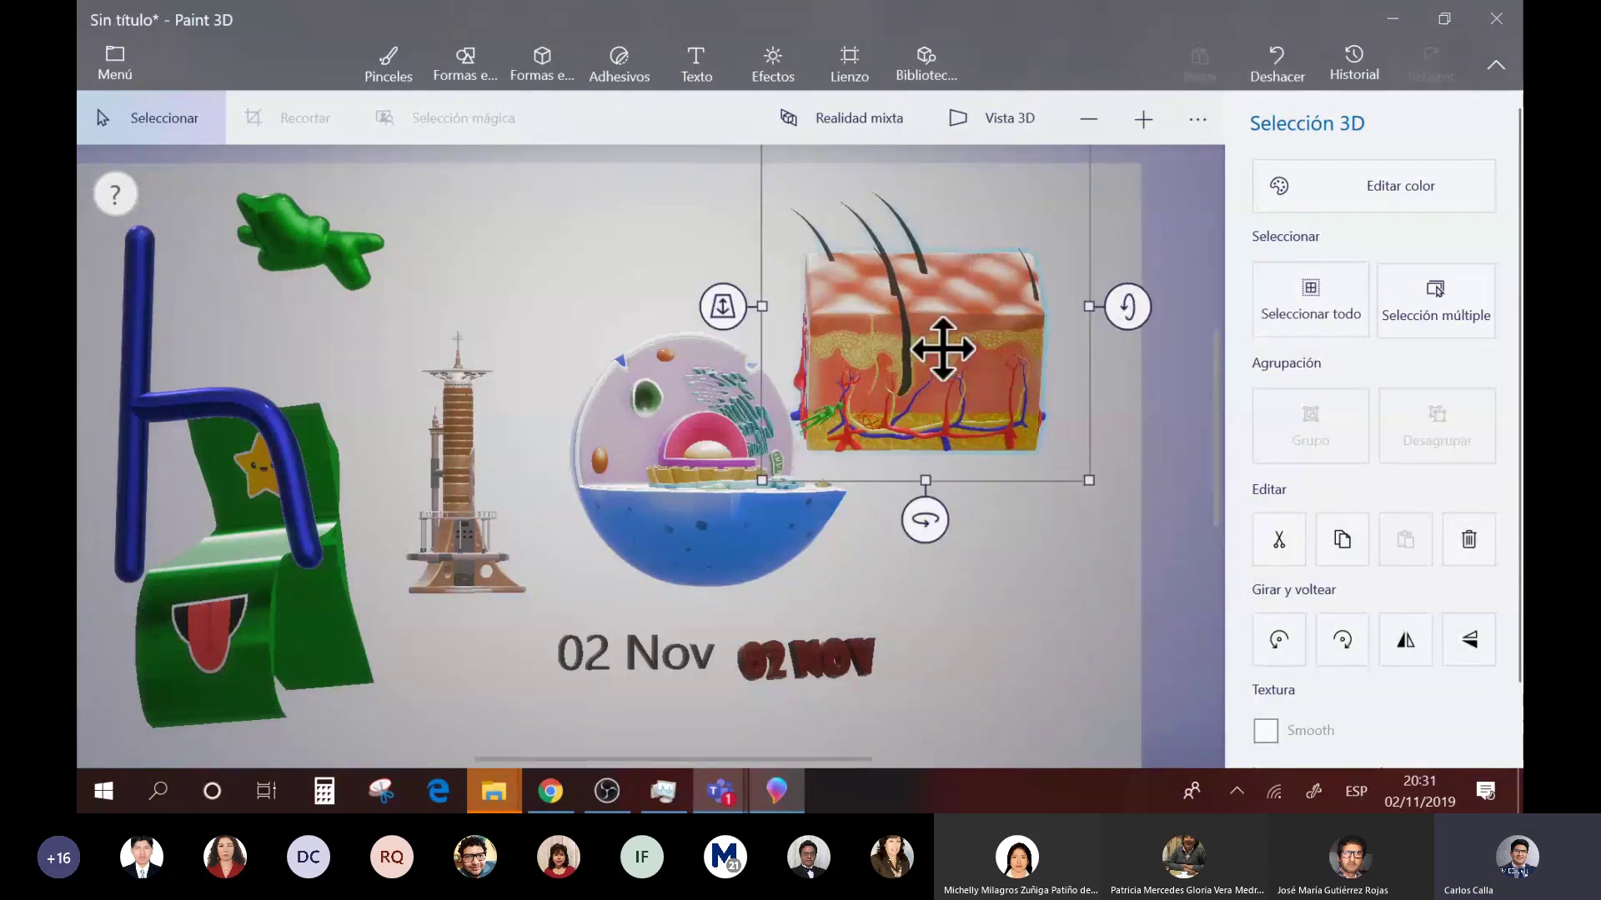
right_click(942, 349)
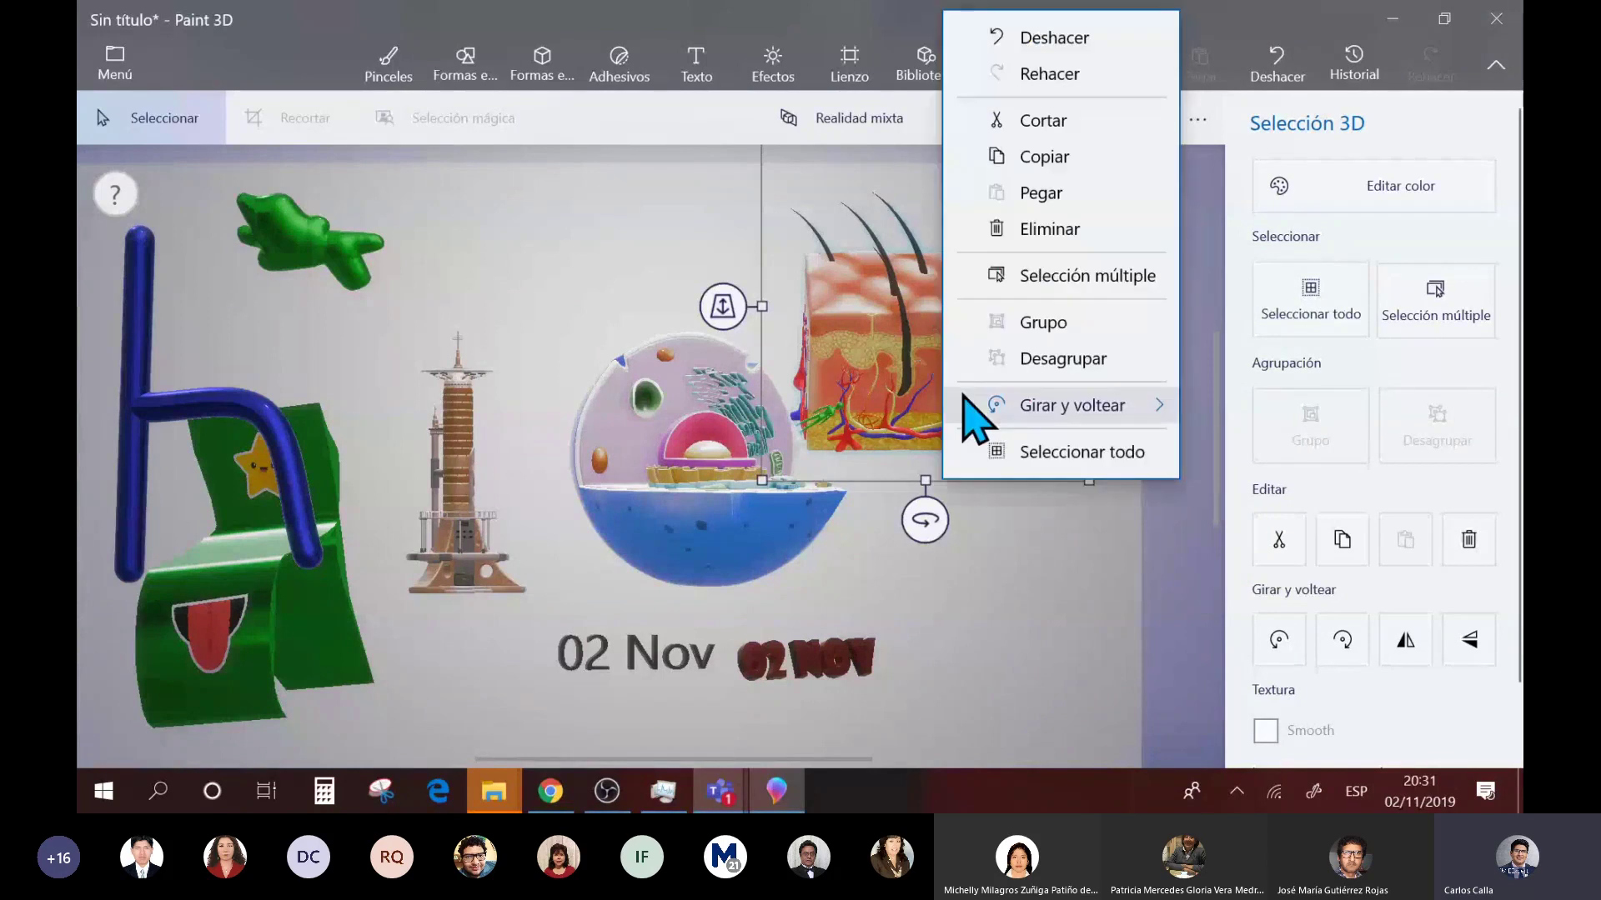
click(887, 352)
drag(903, 358, 961, 343)
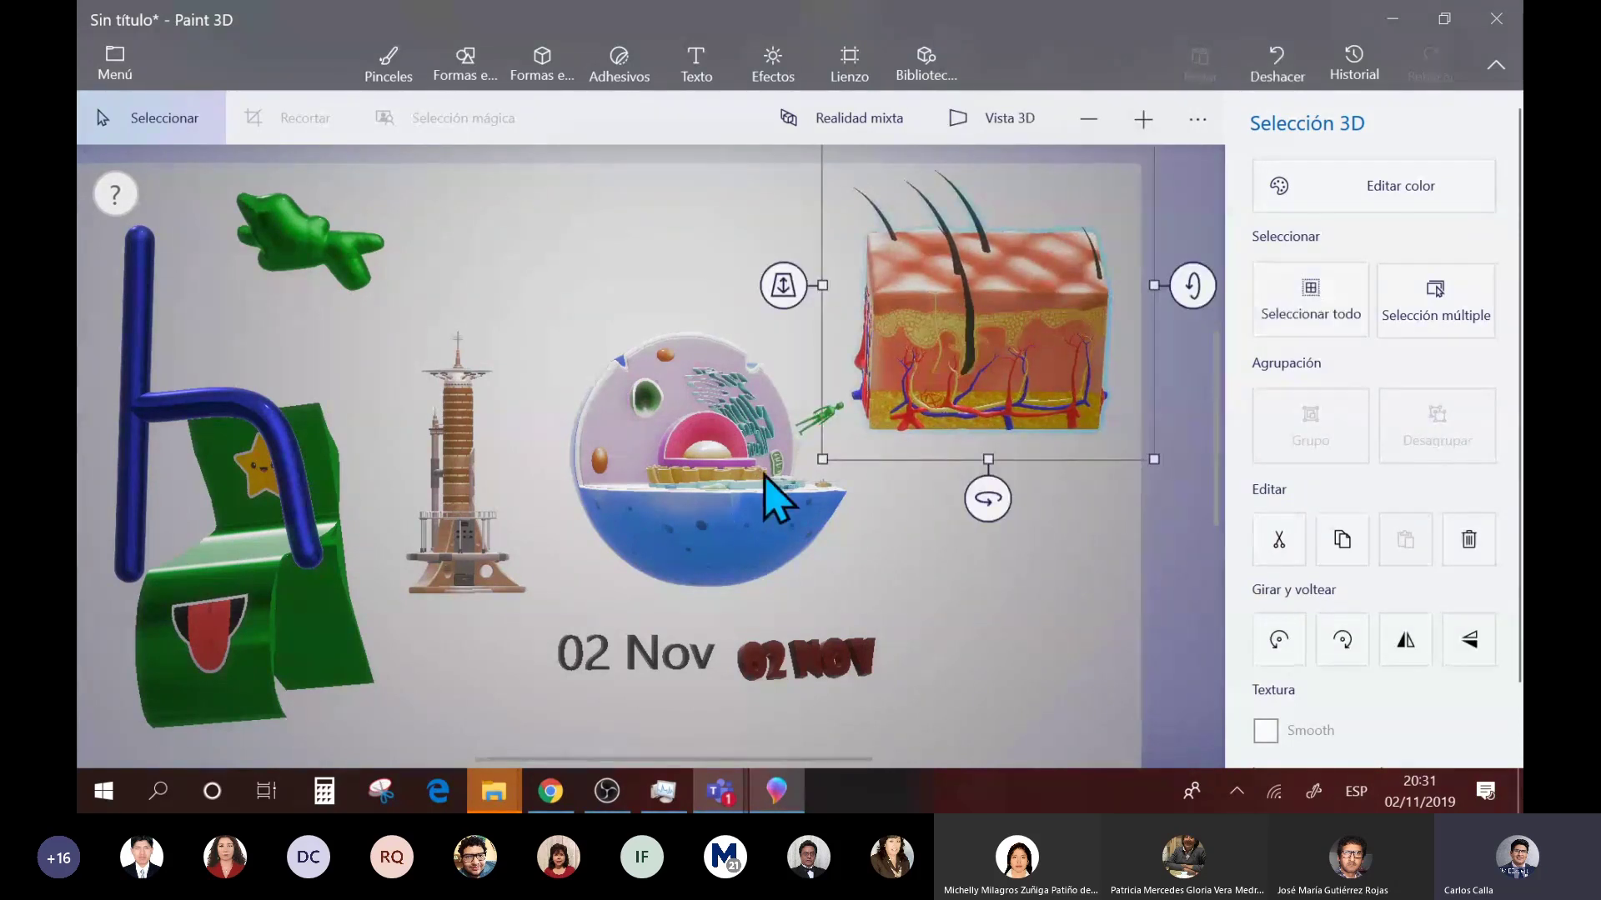
- Select an 85 × 241 px 2D area over the cell, consult the Chrome FAQ, and reselect the skin model in Paint 3D
drag(698, 471, 659, 353)
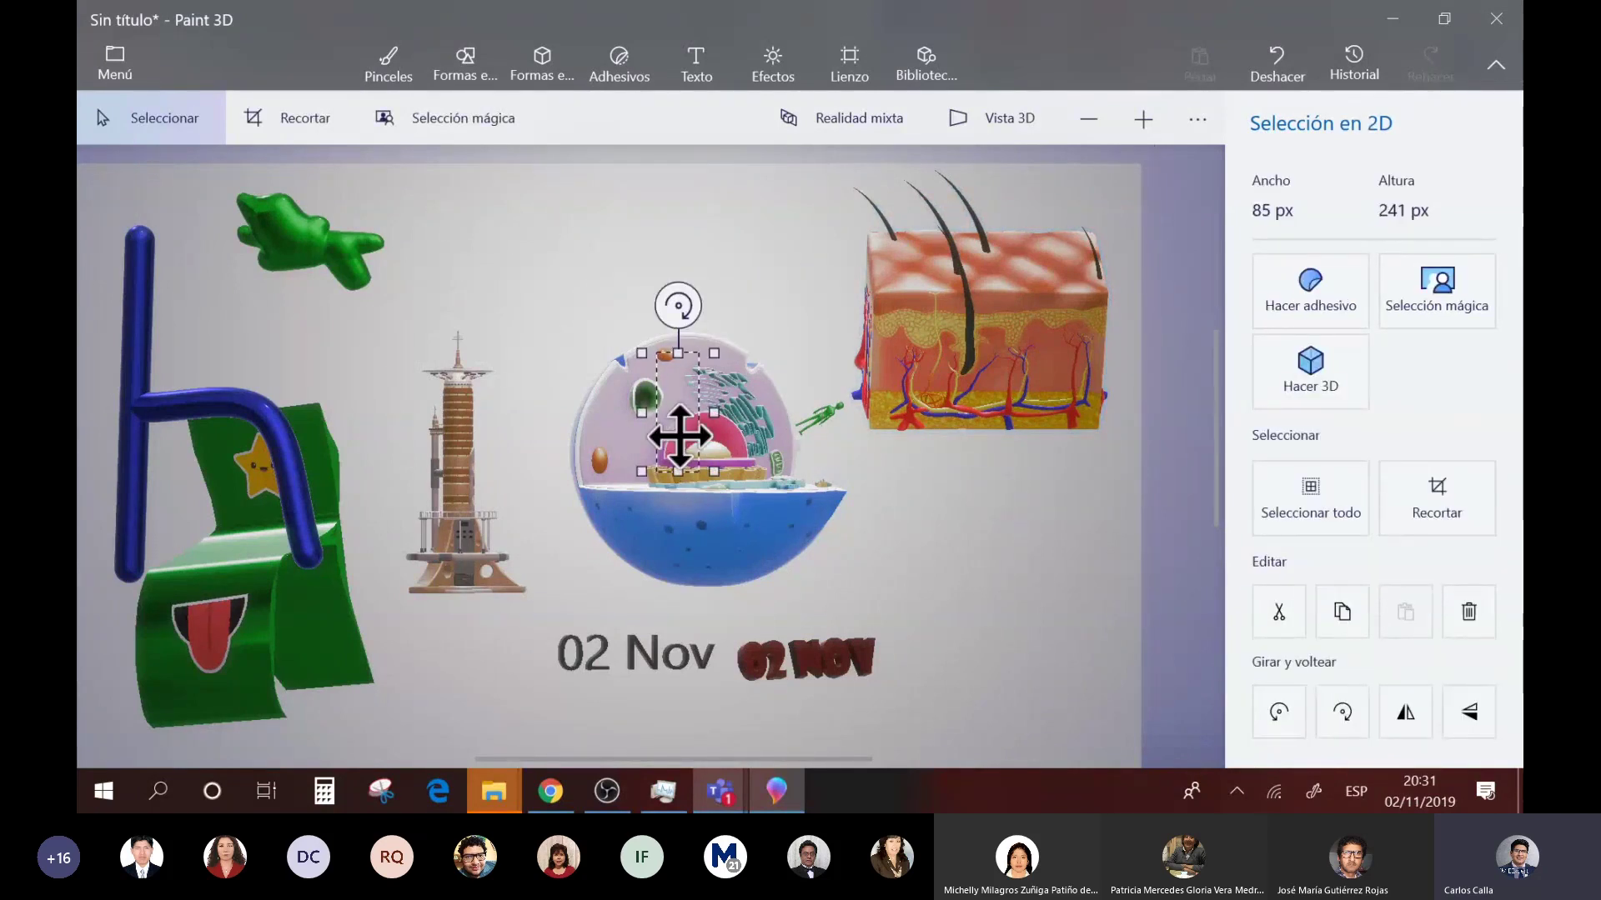
key(alt+Tab)
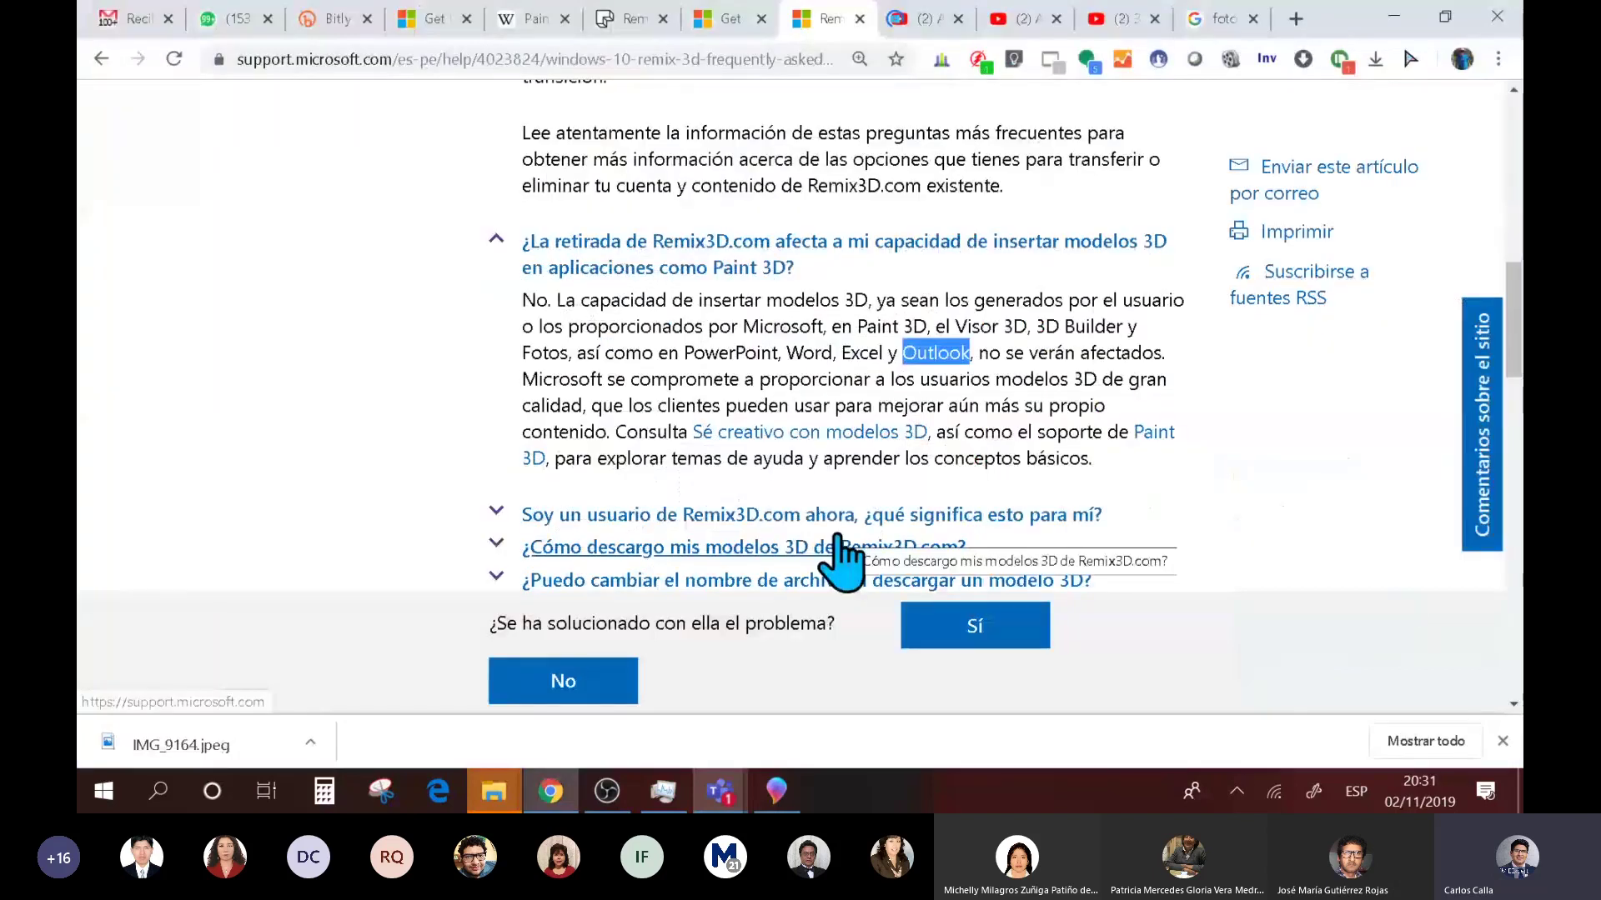
key(alt+Tab)
click(992, 335)
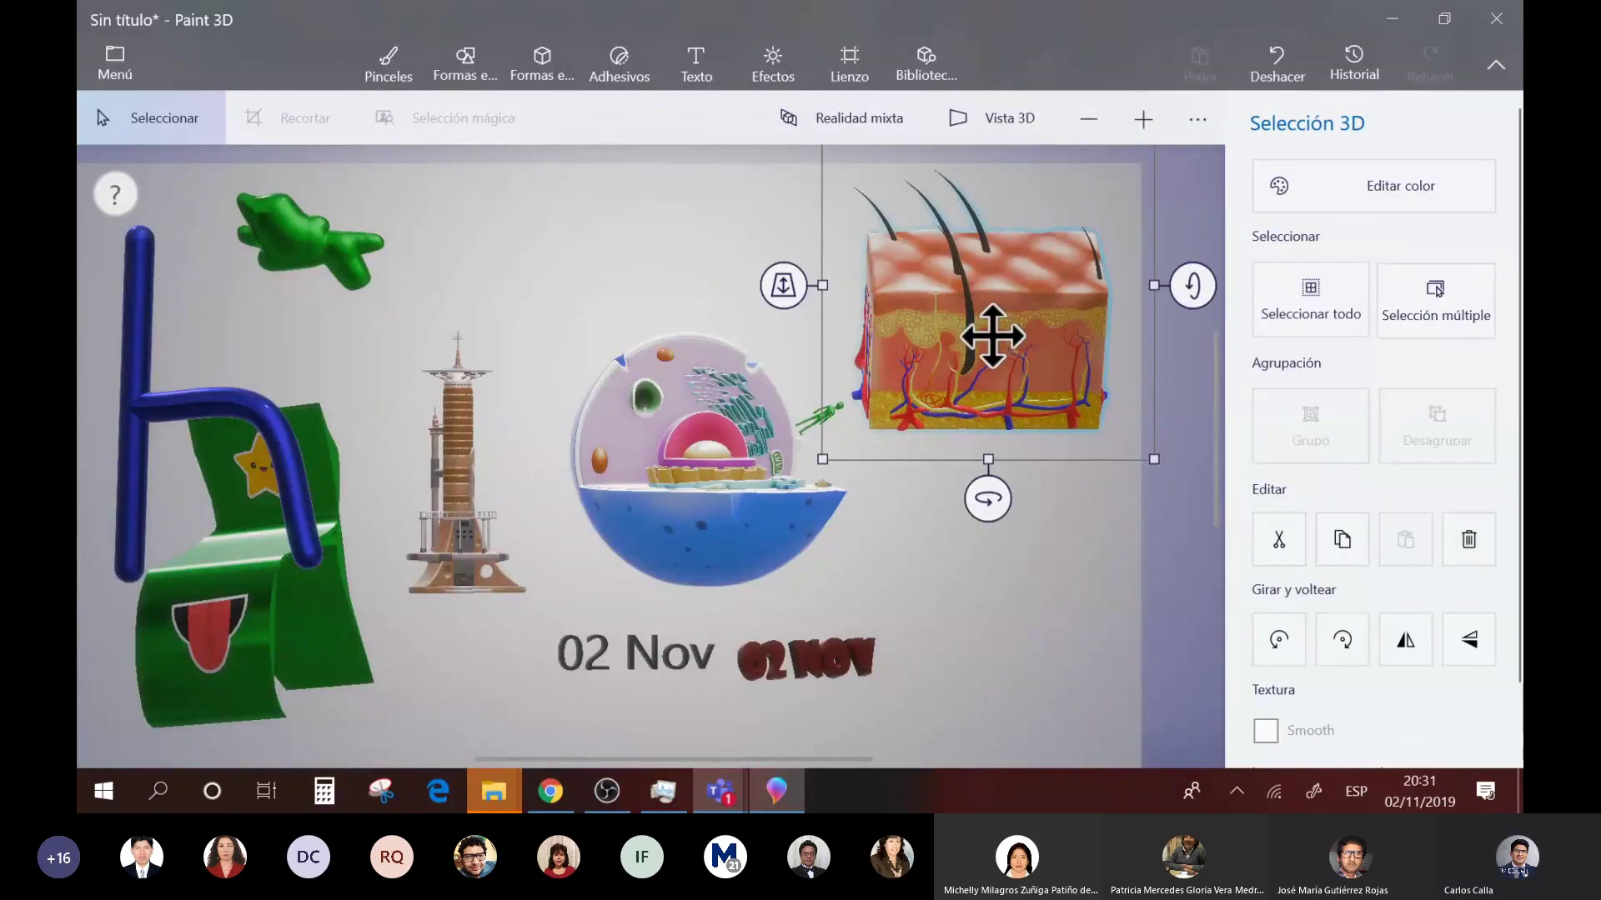
key(alt+Tab)
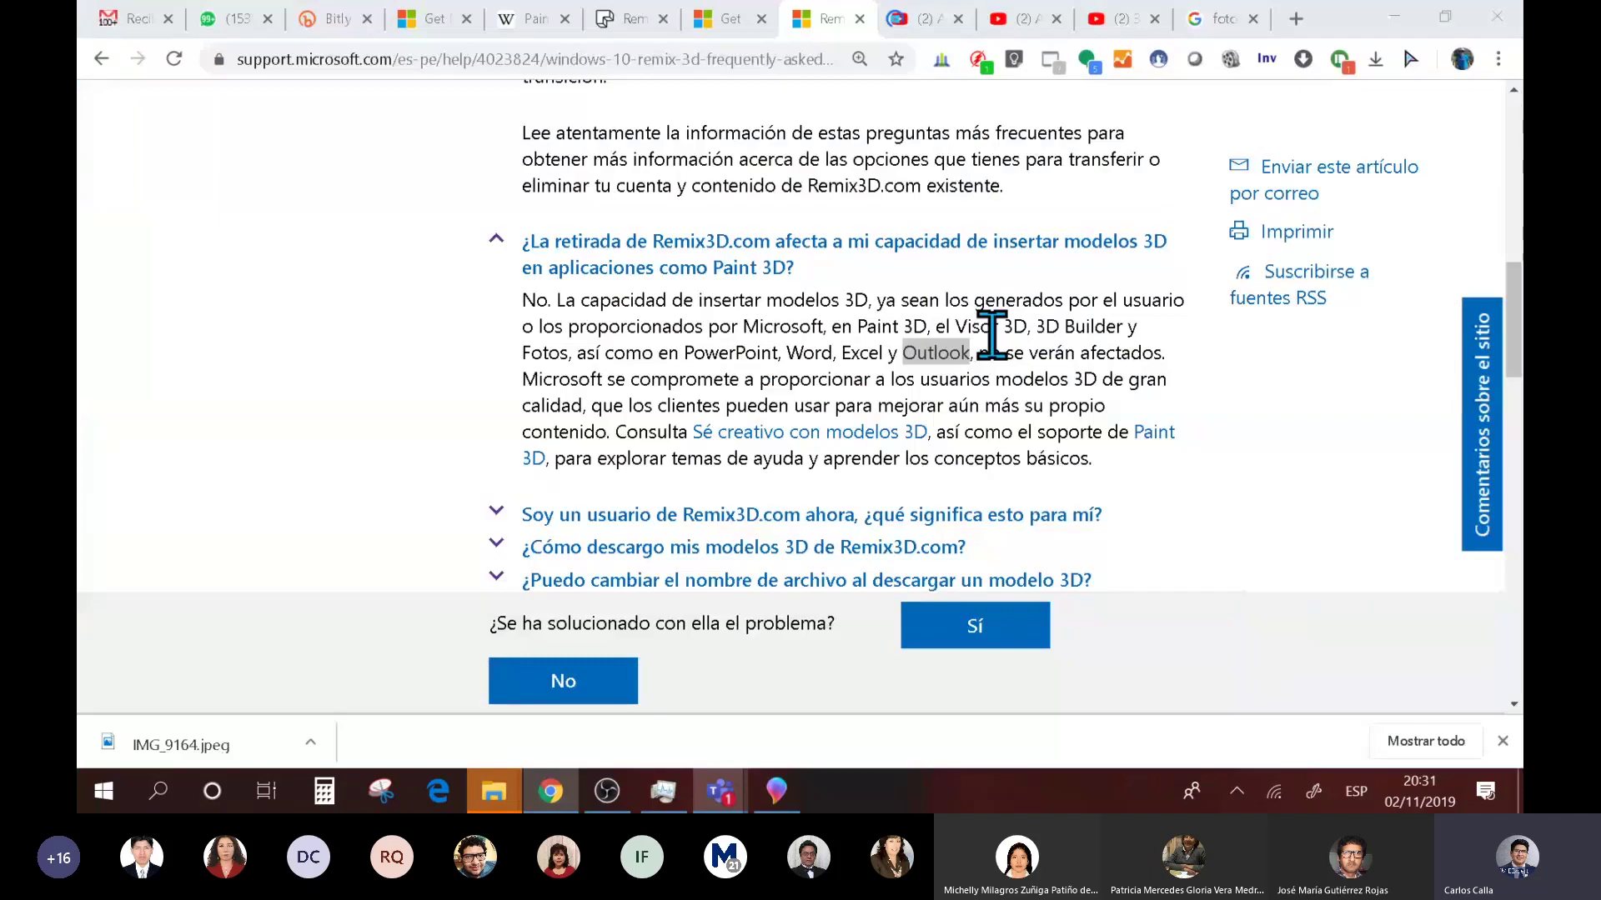
key(alt+Tab)
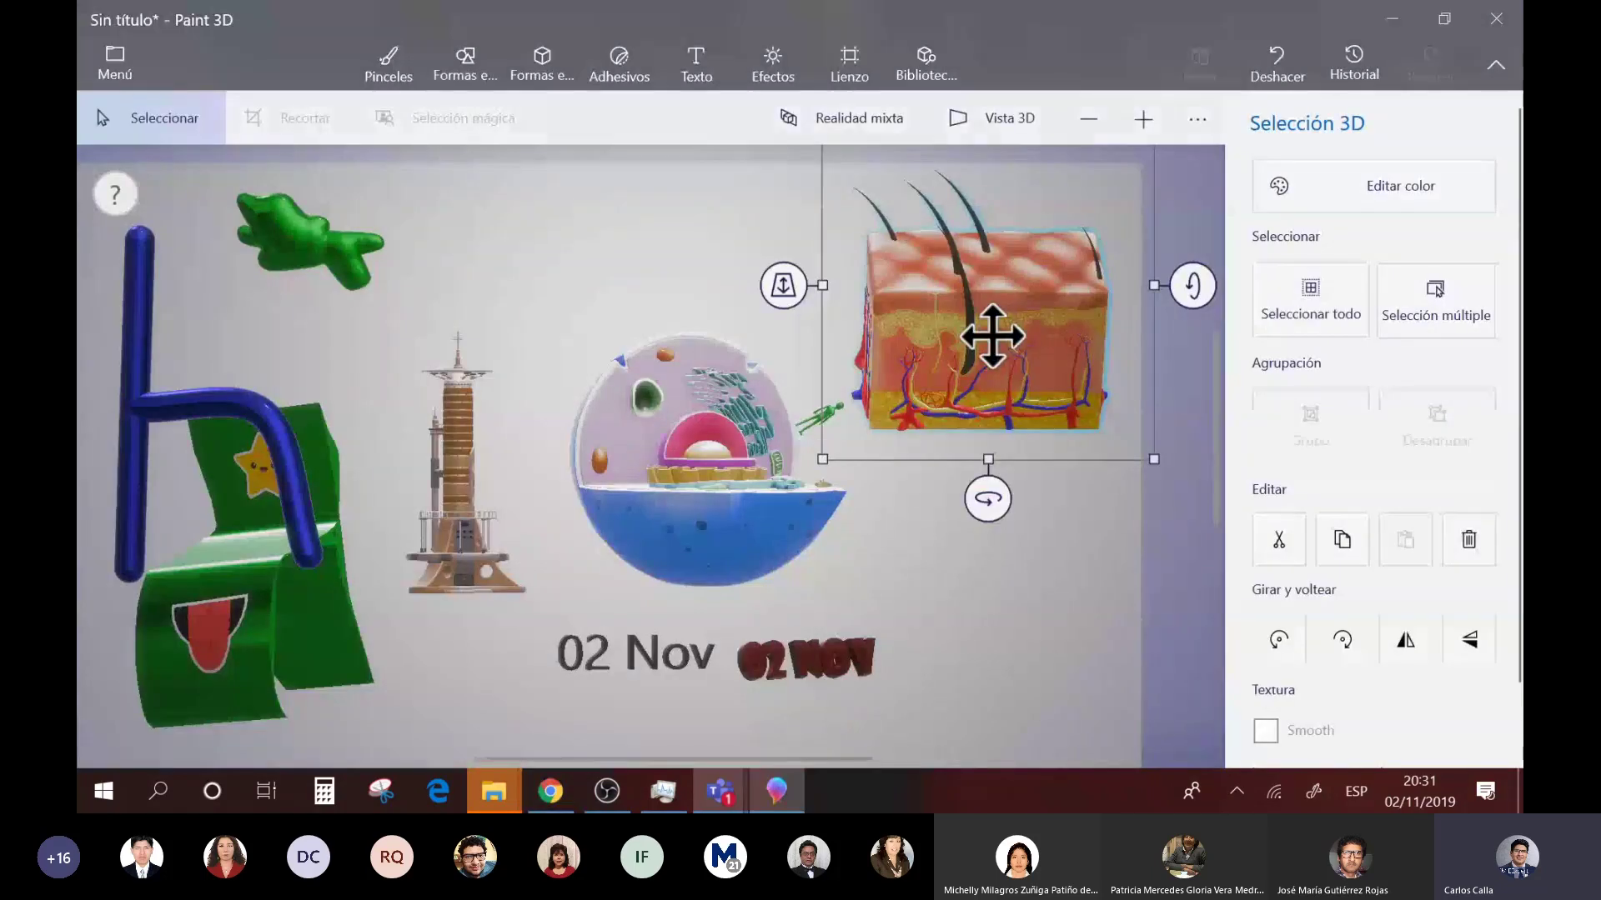
- Reposition the skin model slightly farther right near the canvas's upper-right corner
key(alt)
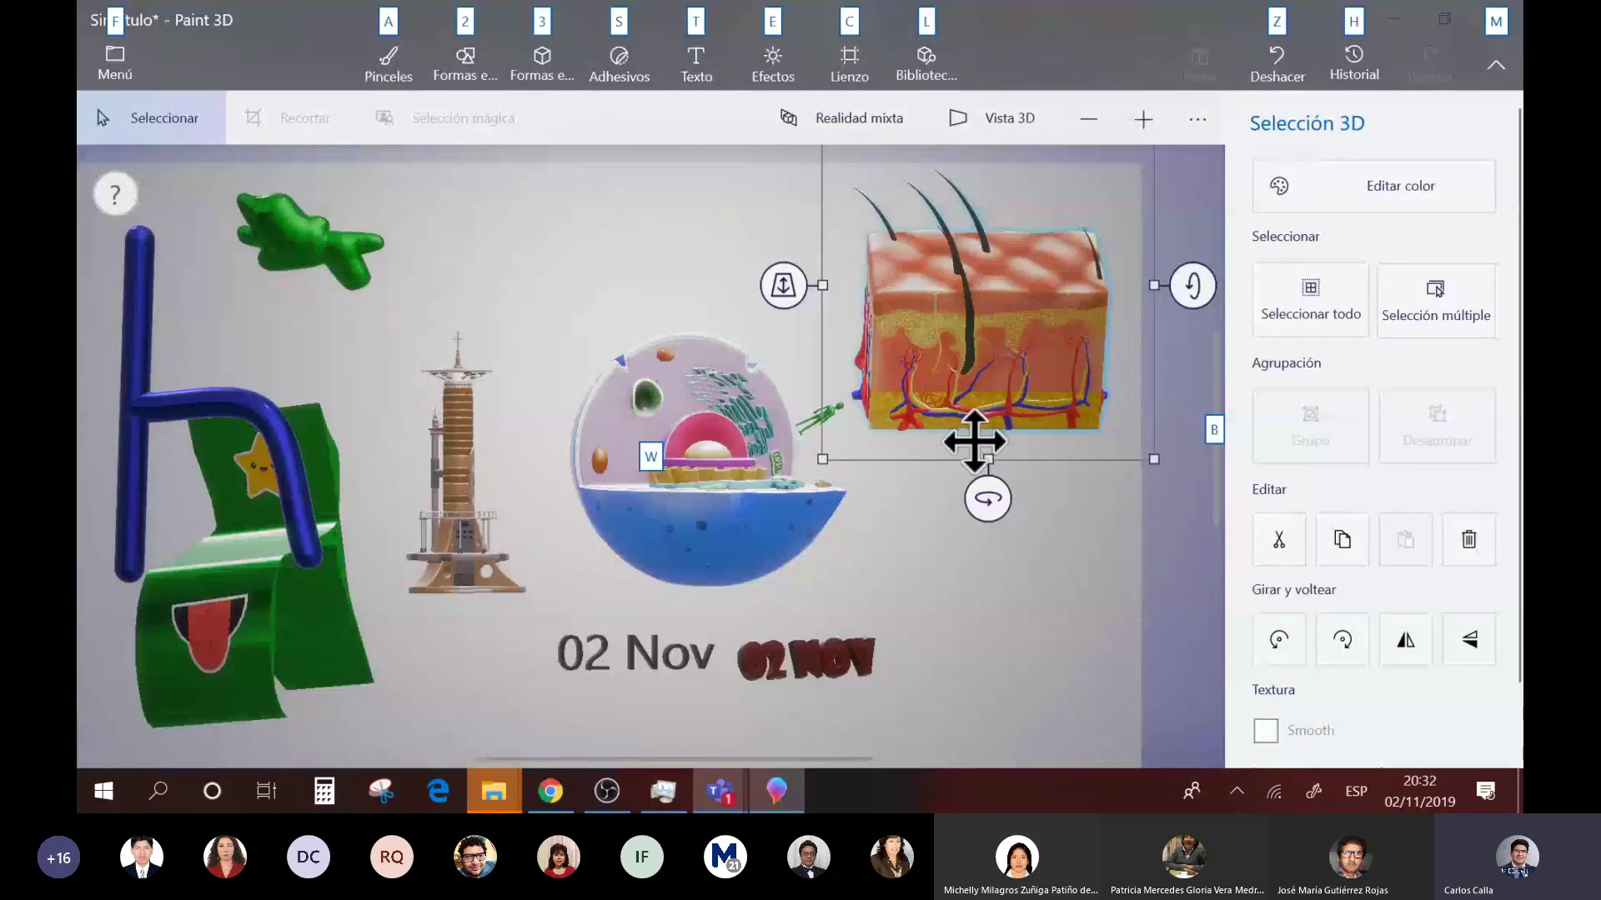
key(alt+Tab)
key(alt+Tab)
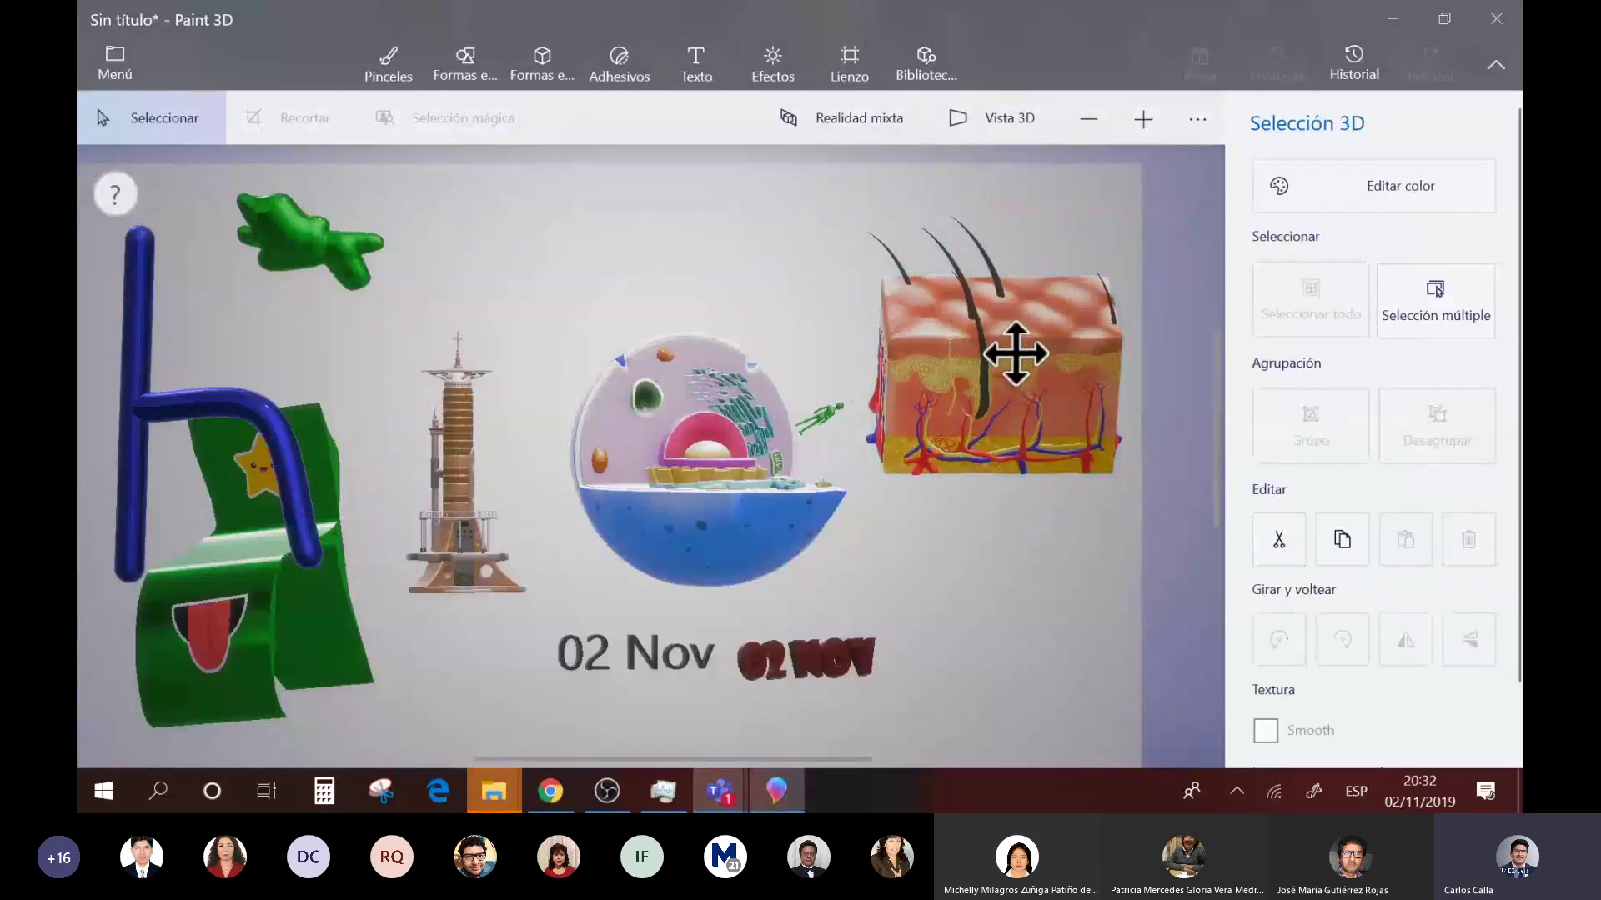
drag(1016, 354, 1016, 308)
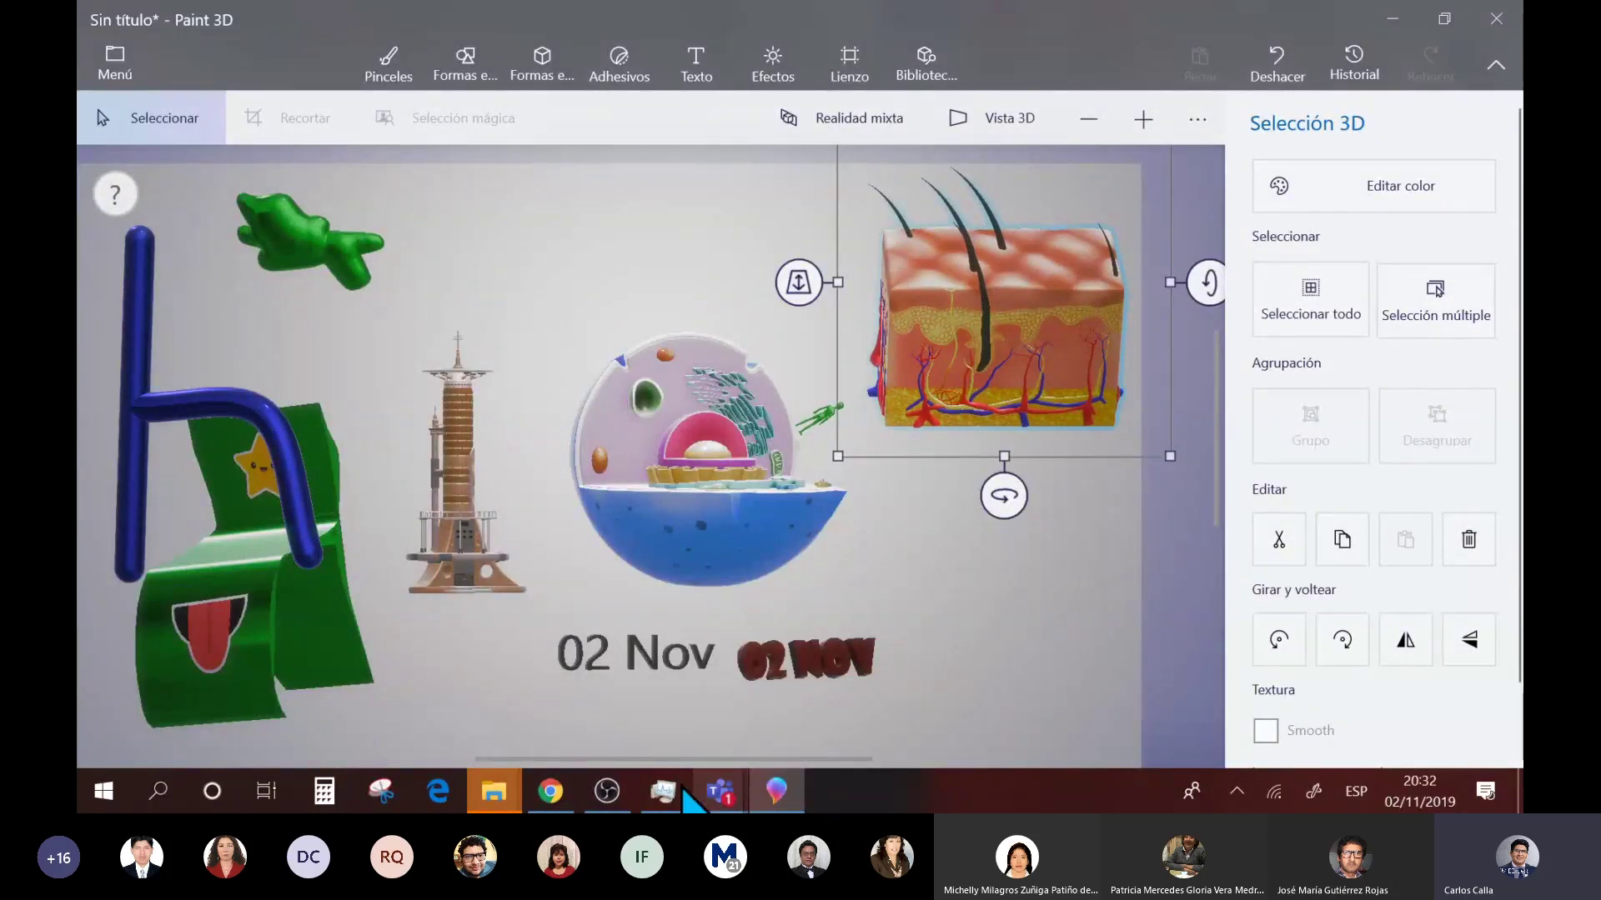
- Switch to Chrome, recheck the Remix 3D retirement FAQ, and look through the open YouTube pages on Paint 3D
click(546, 783)
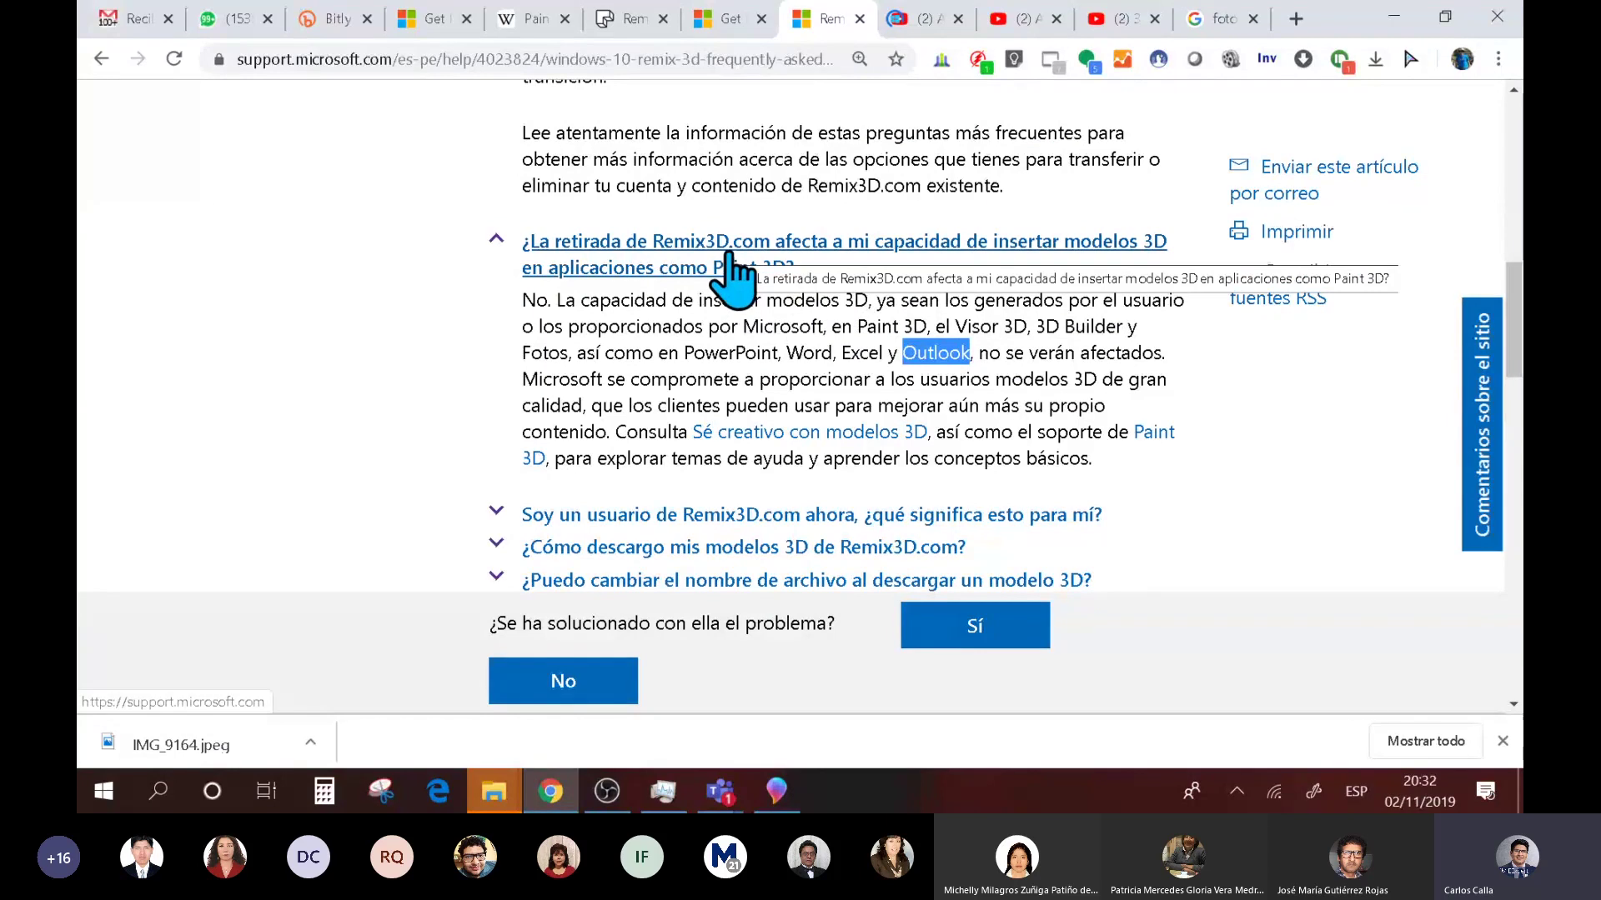
scroll(779, 286, up, 2)
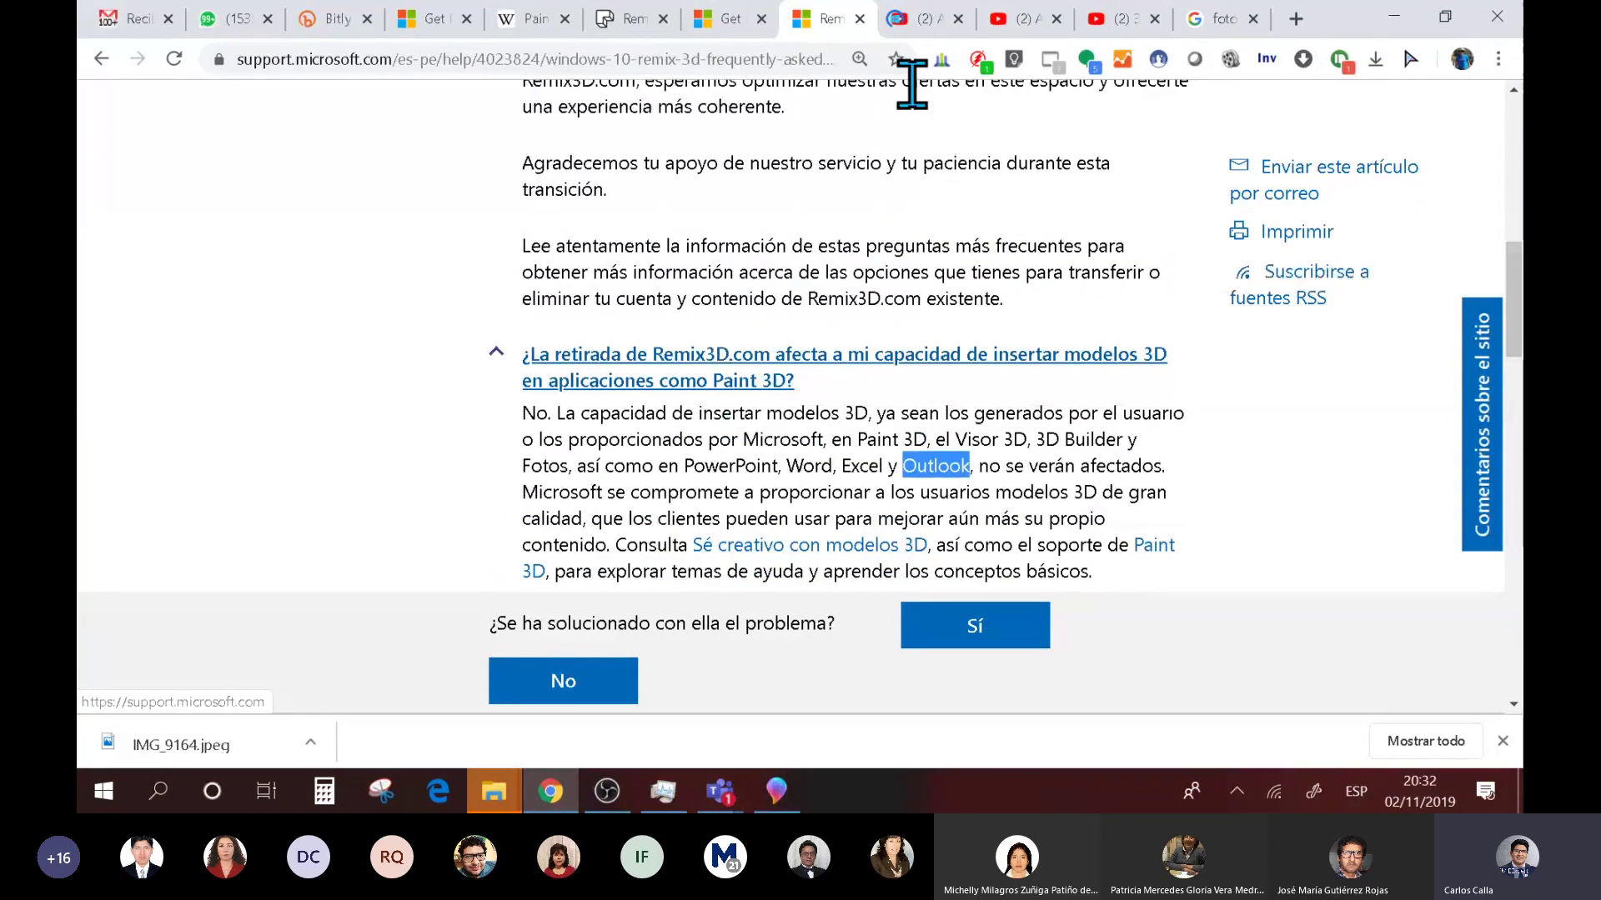
click(917, 25)
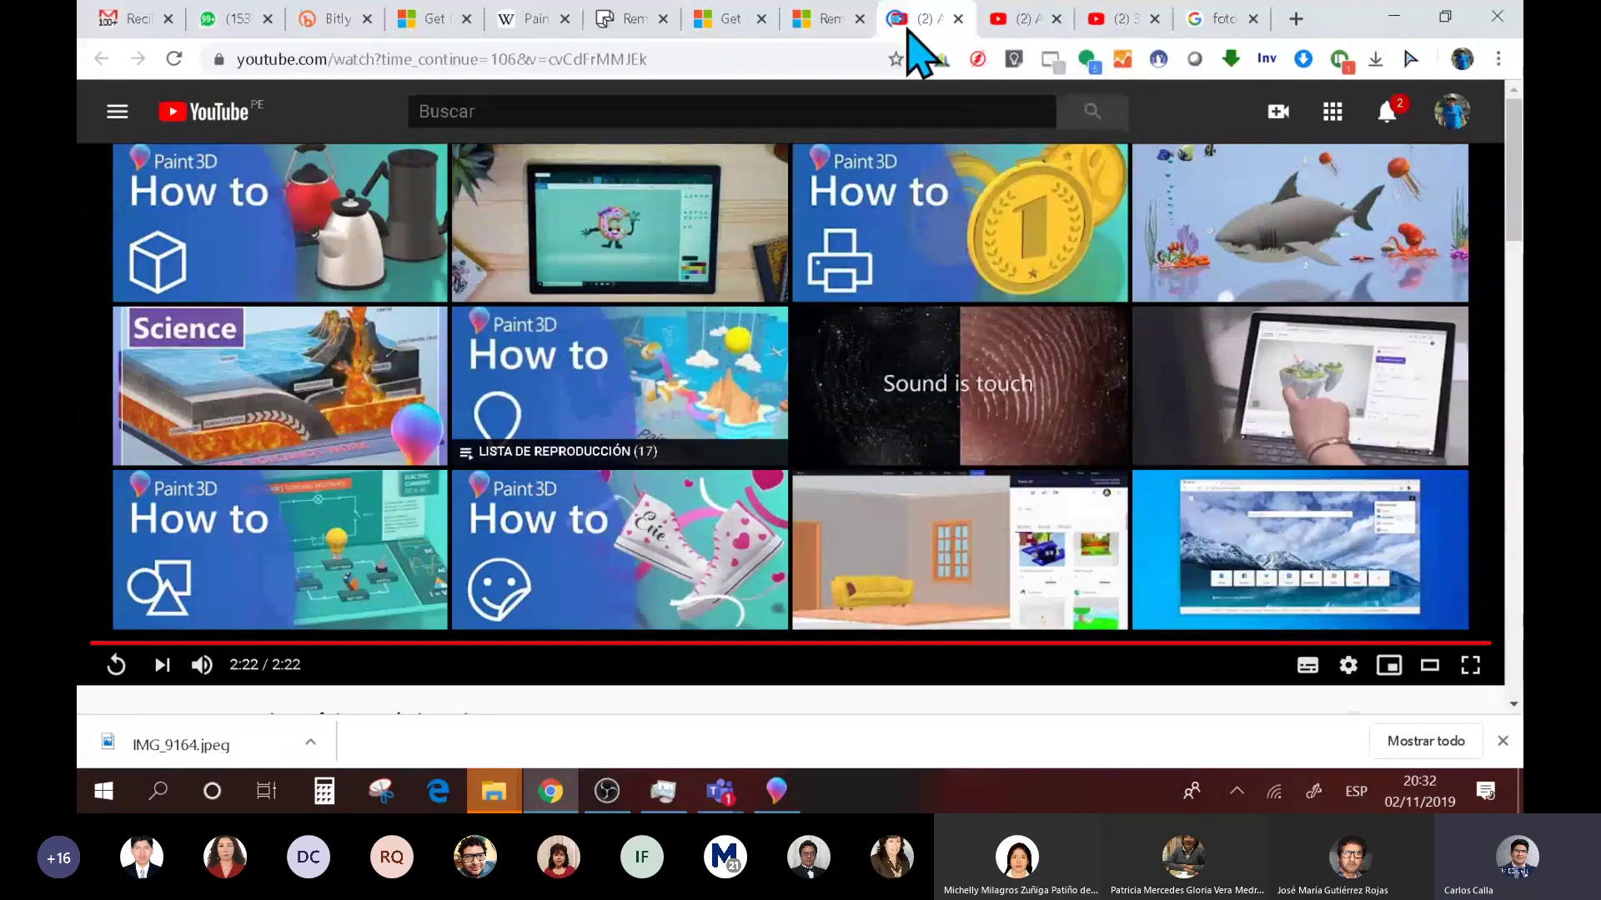
click(1010, 22)
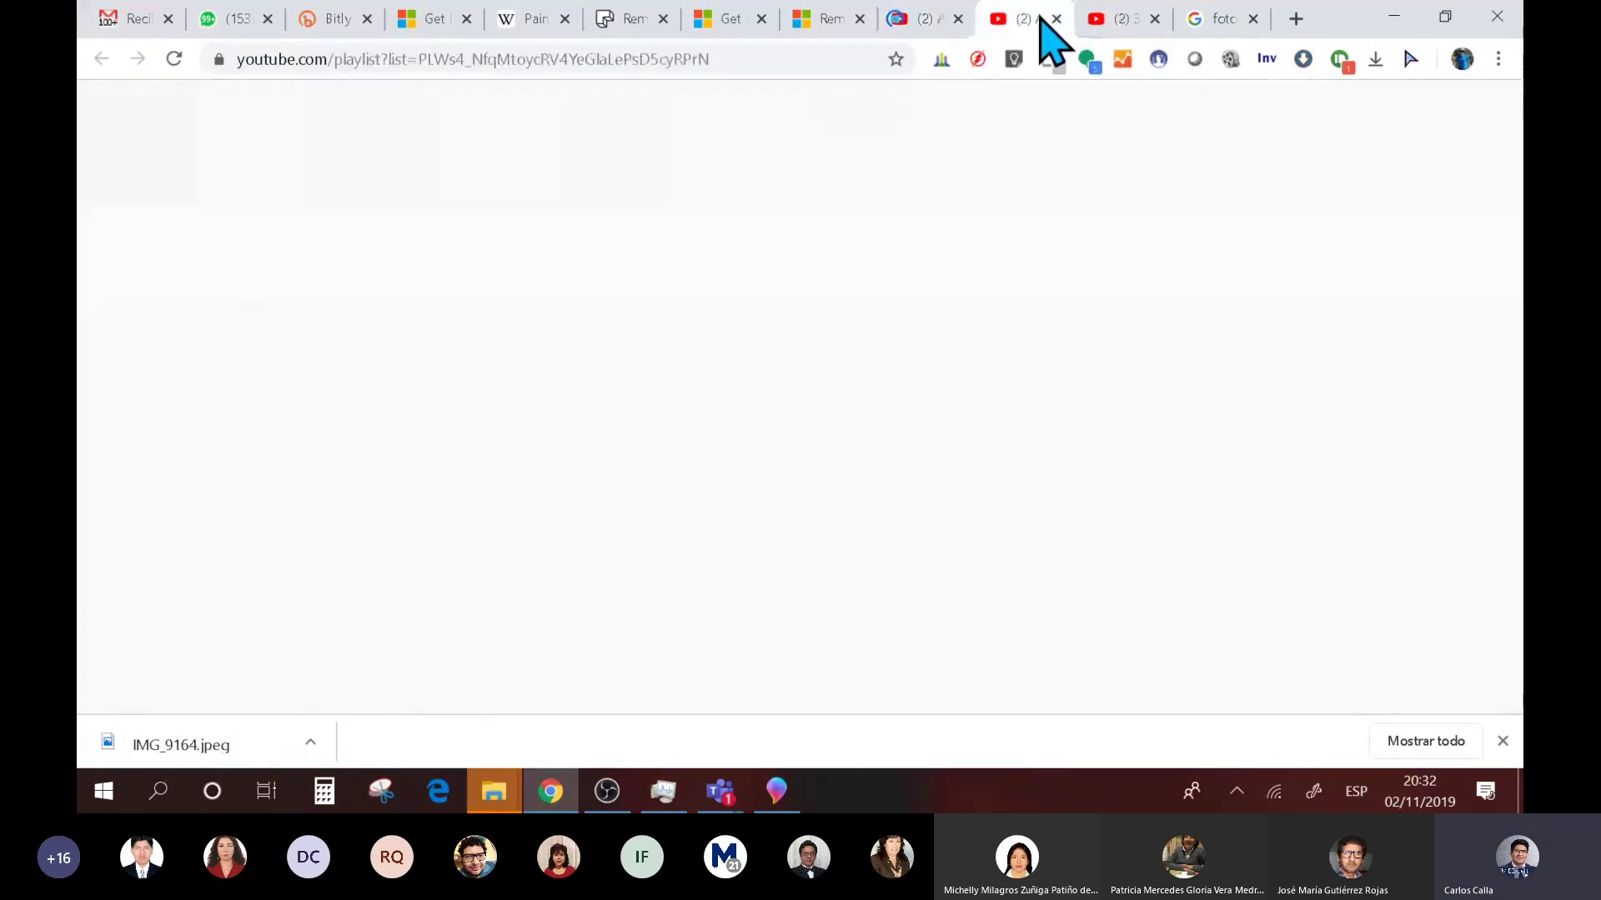
- Open the Remix 3D site, highlight "contenido del usuario" in the retirement notice, and browse the model collections
click(626, 20)
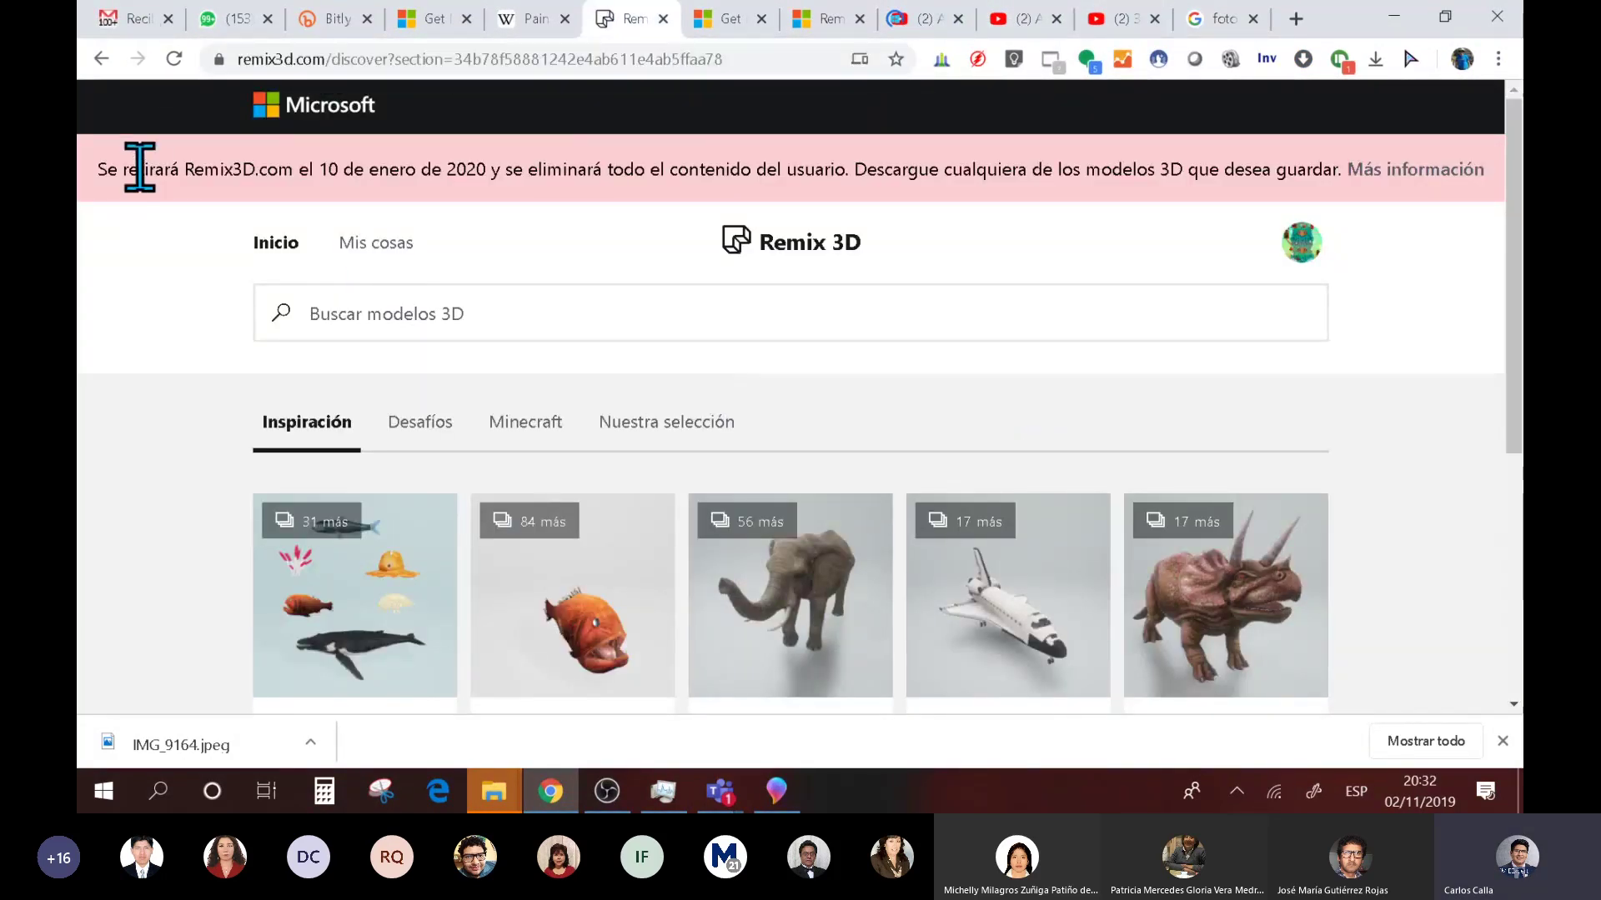
drag(665, 169, 852, 175)
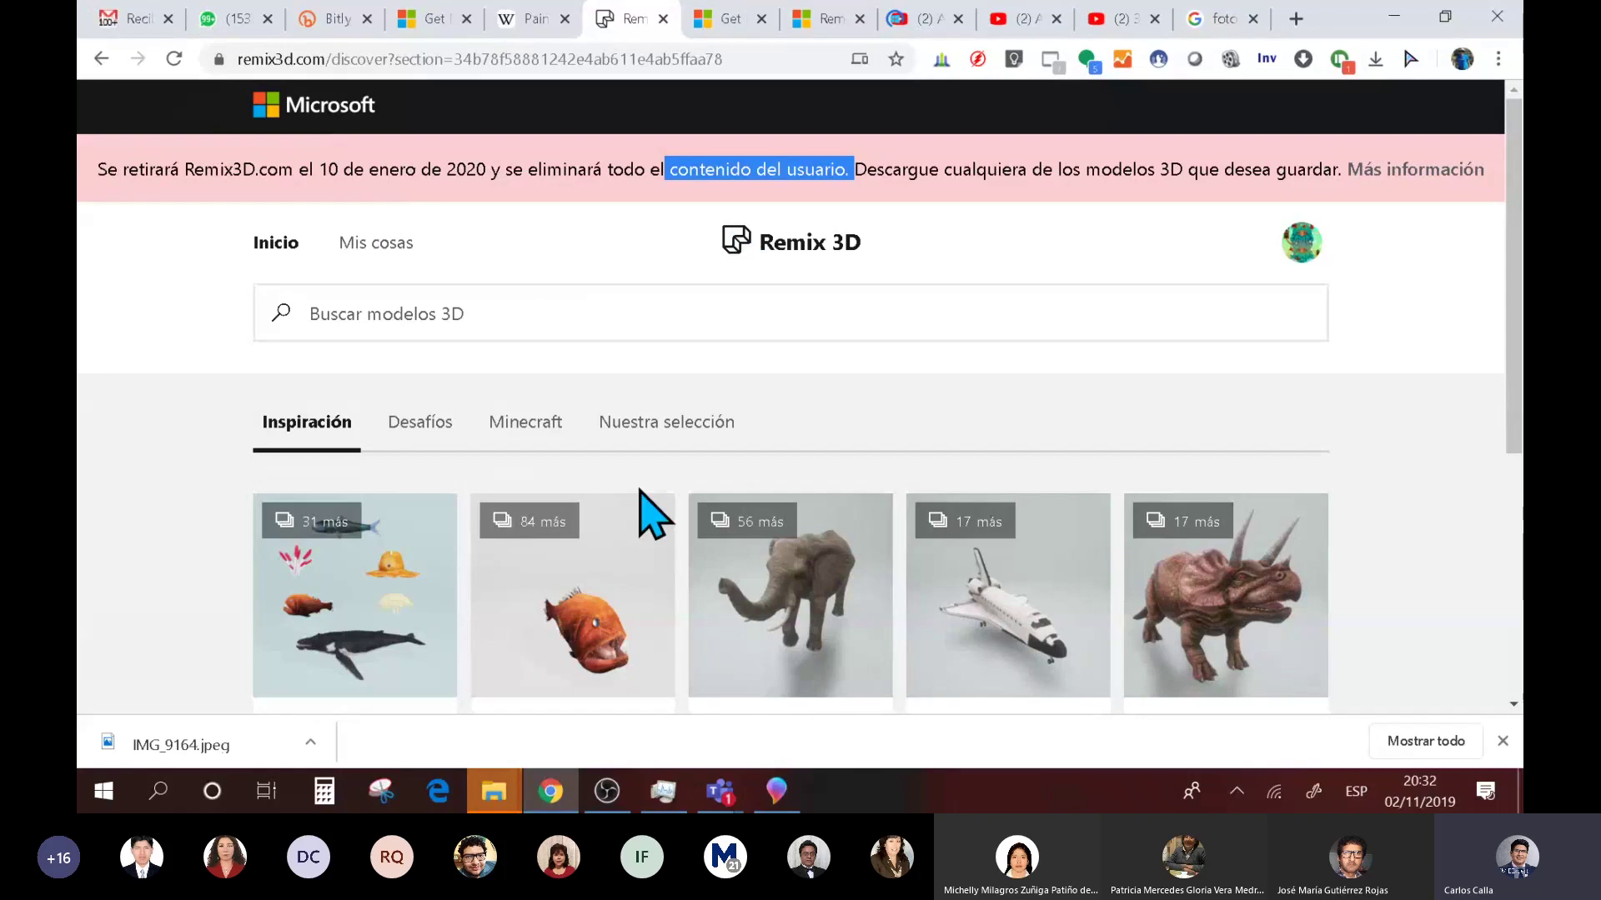
scroll(807, 499, down, 4)
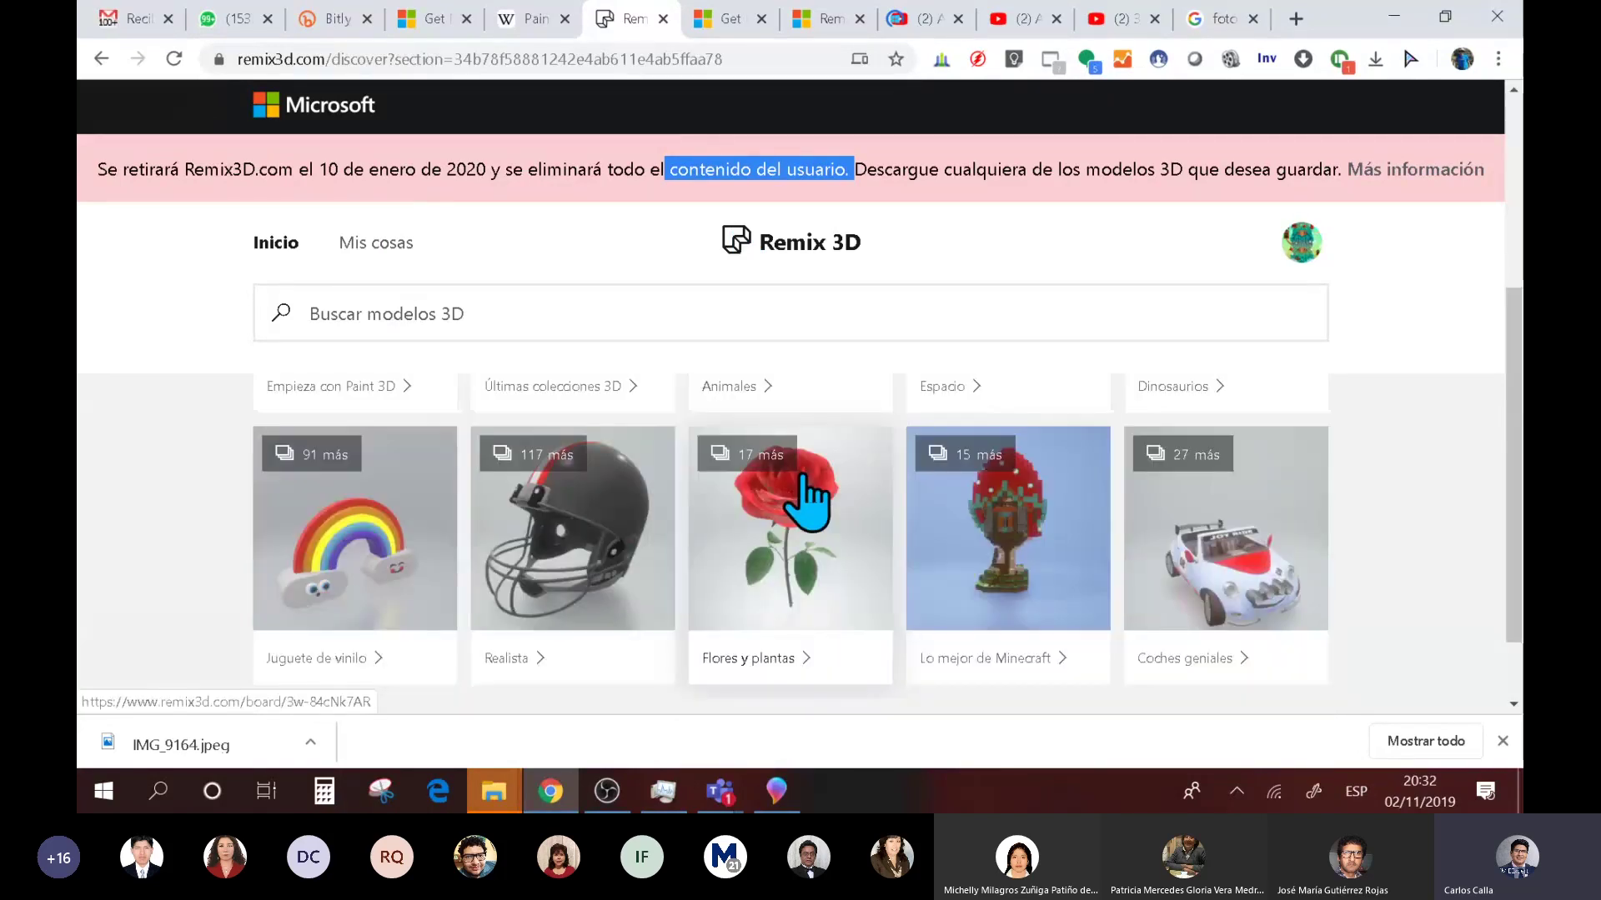
scroll(792, 500, down, 2)
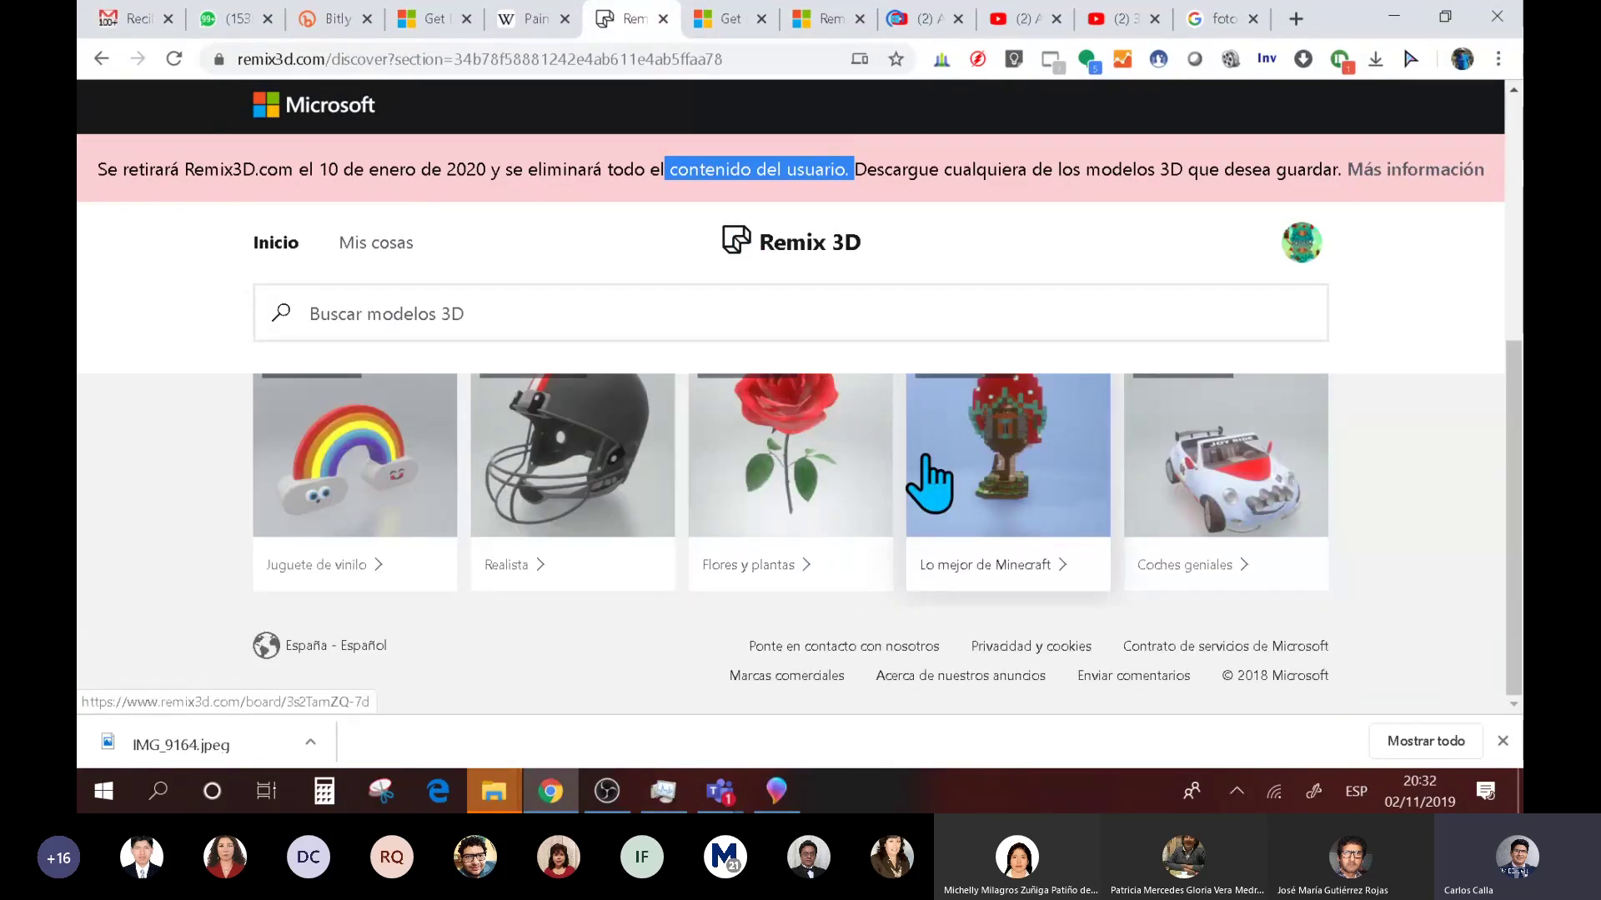
scroll(929, 482, up, 1)
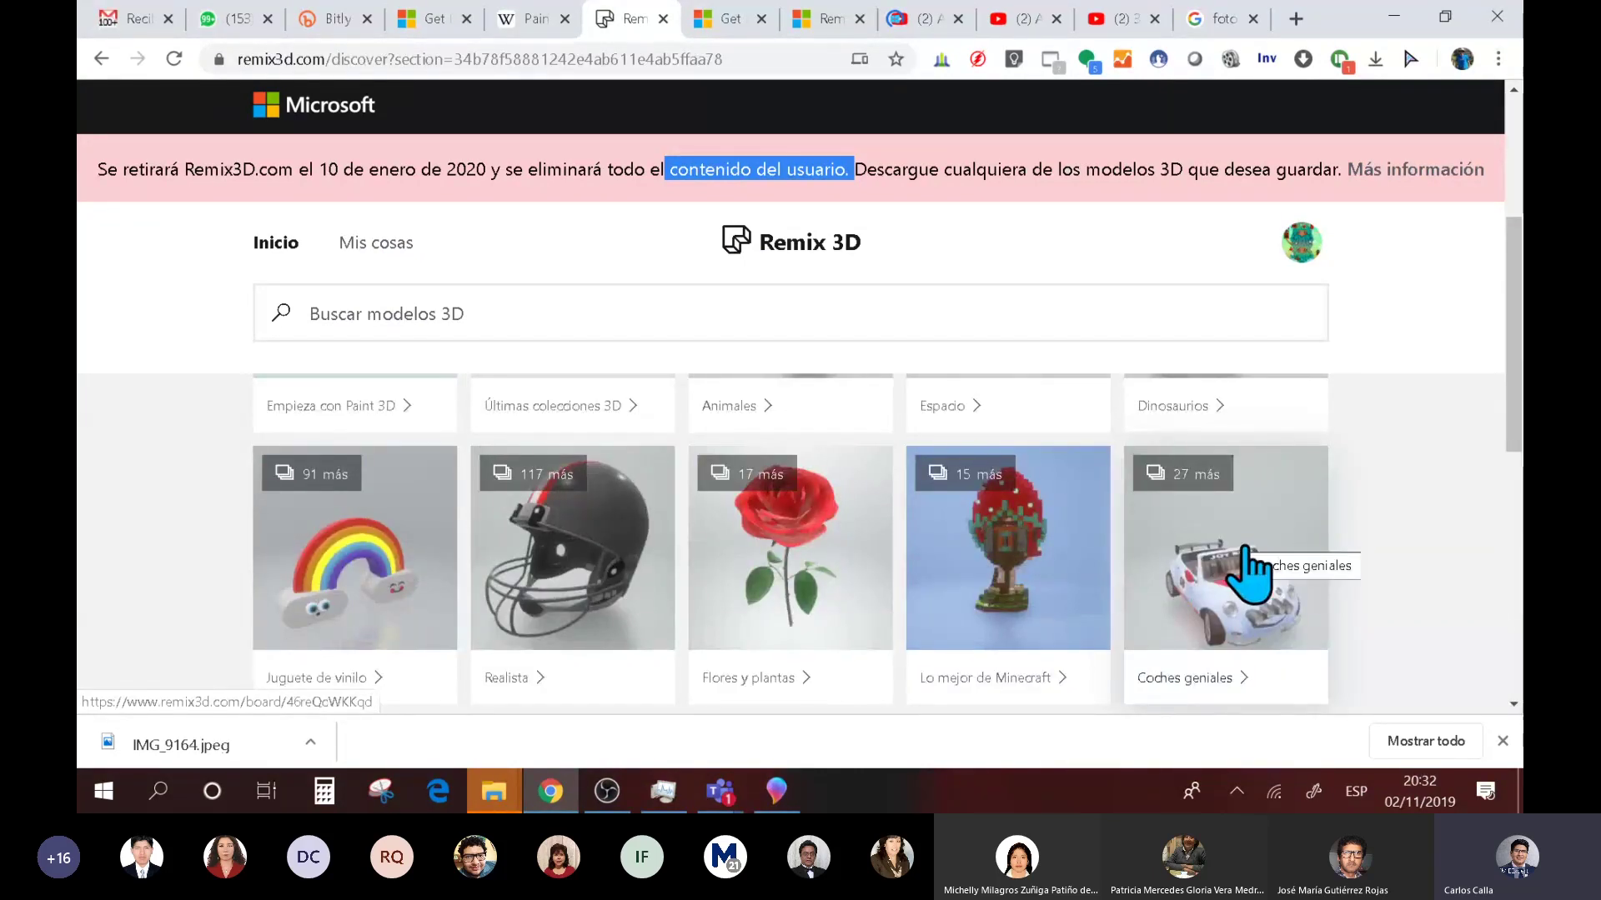
- Return to Paint 3D and try to open the scene in mixed reality, dismissing the dialog
click(776, 790)
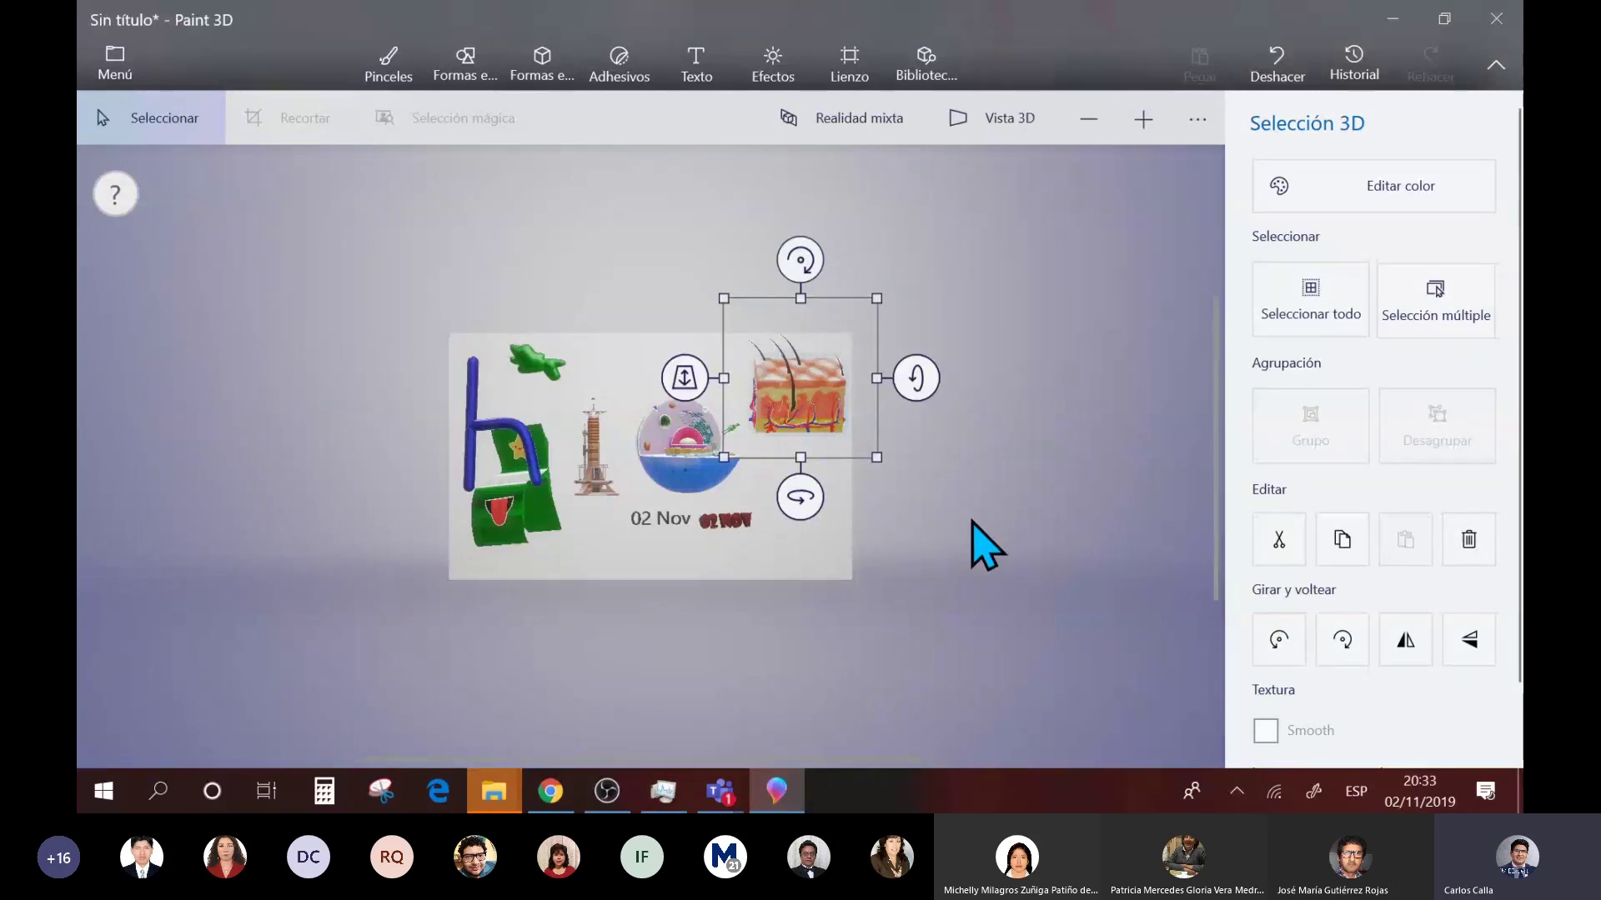
scroll(986, 546, up, 1)
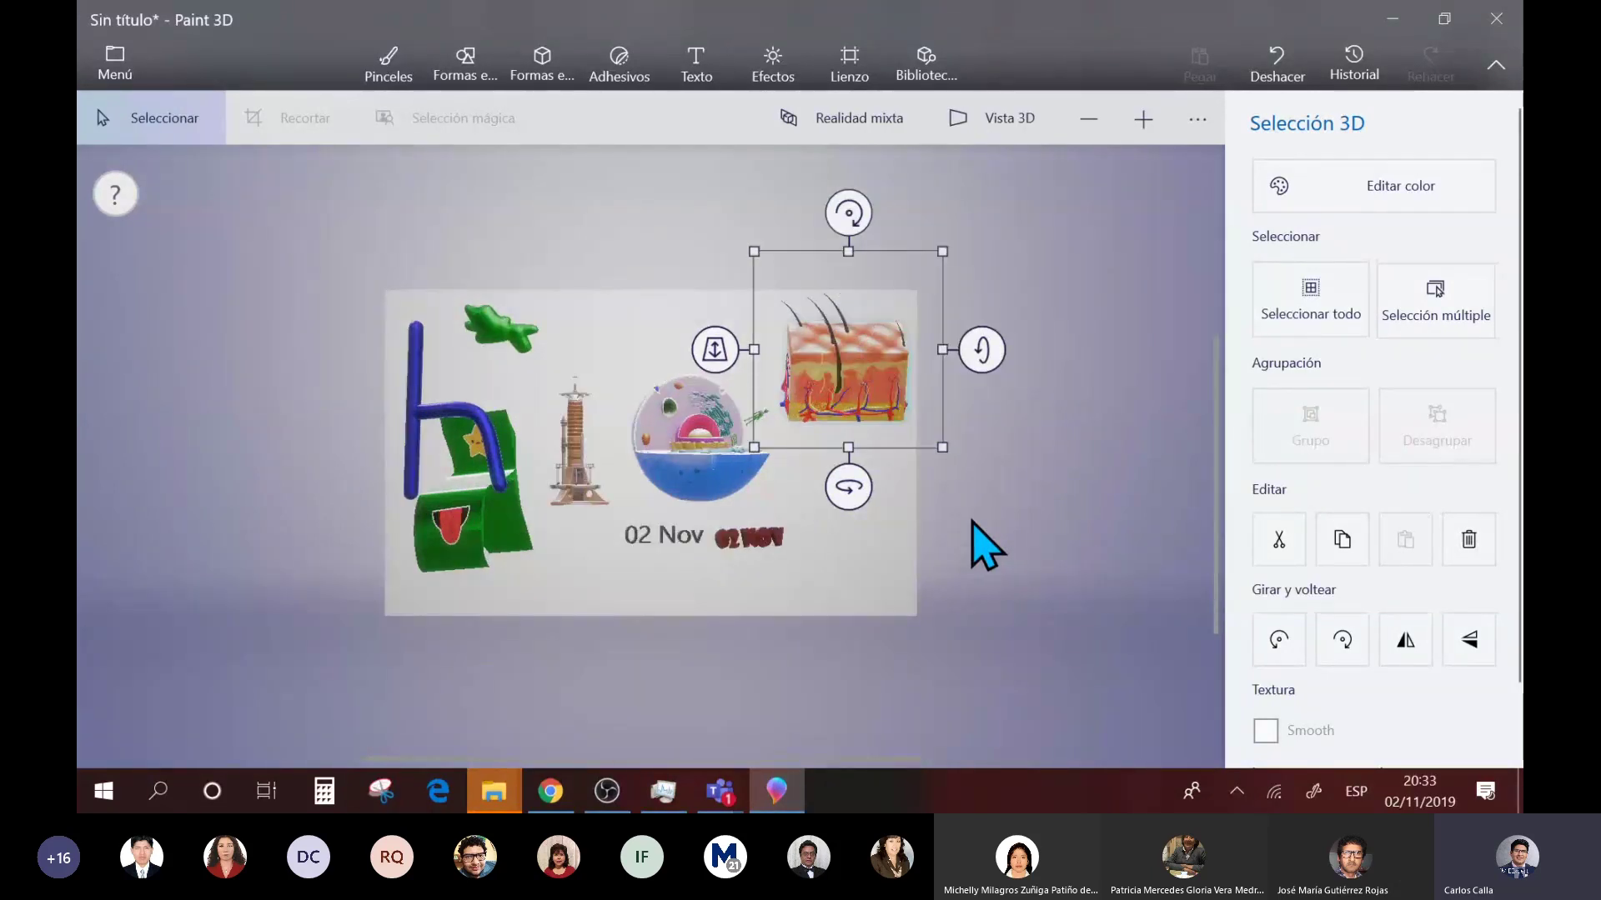
scroll(986, 546, up, 1)
scroll(986, 546, down, 2)
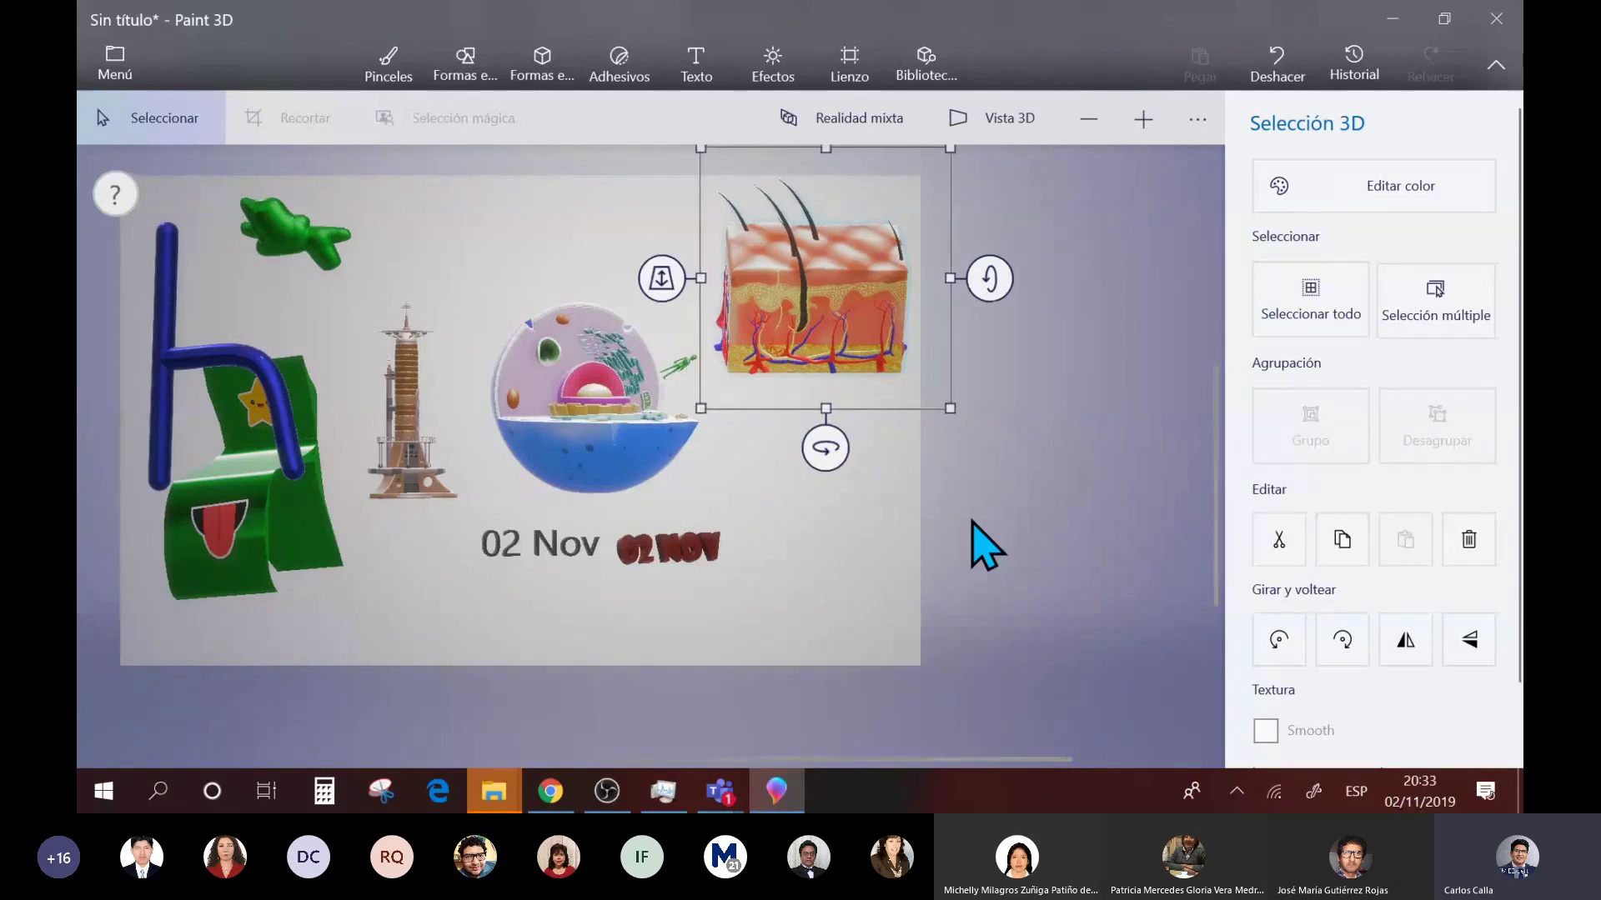
click(808, 799)
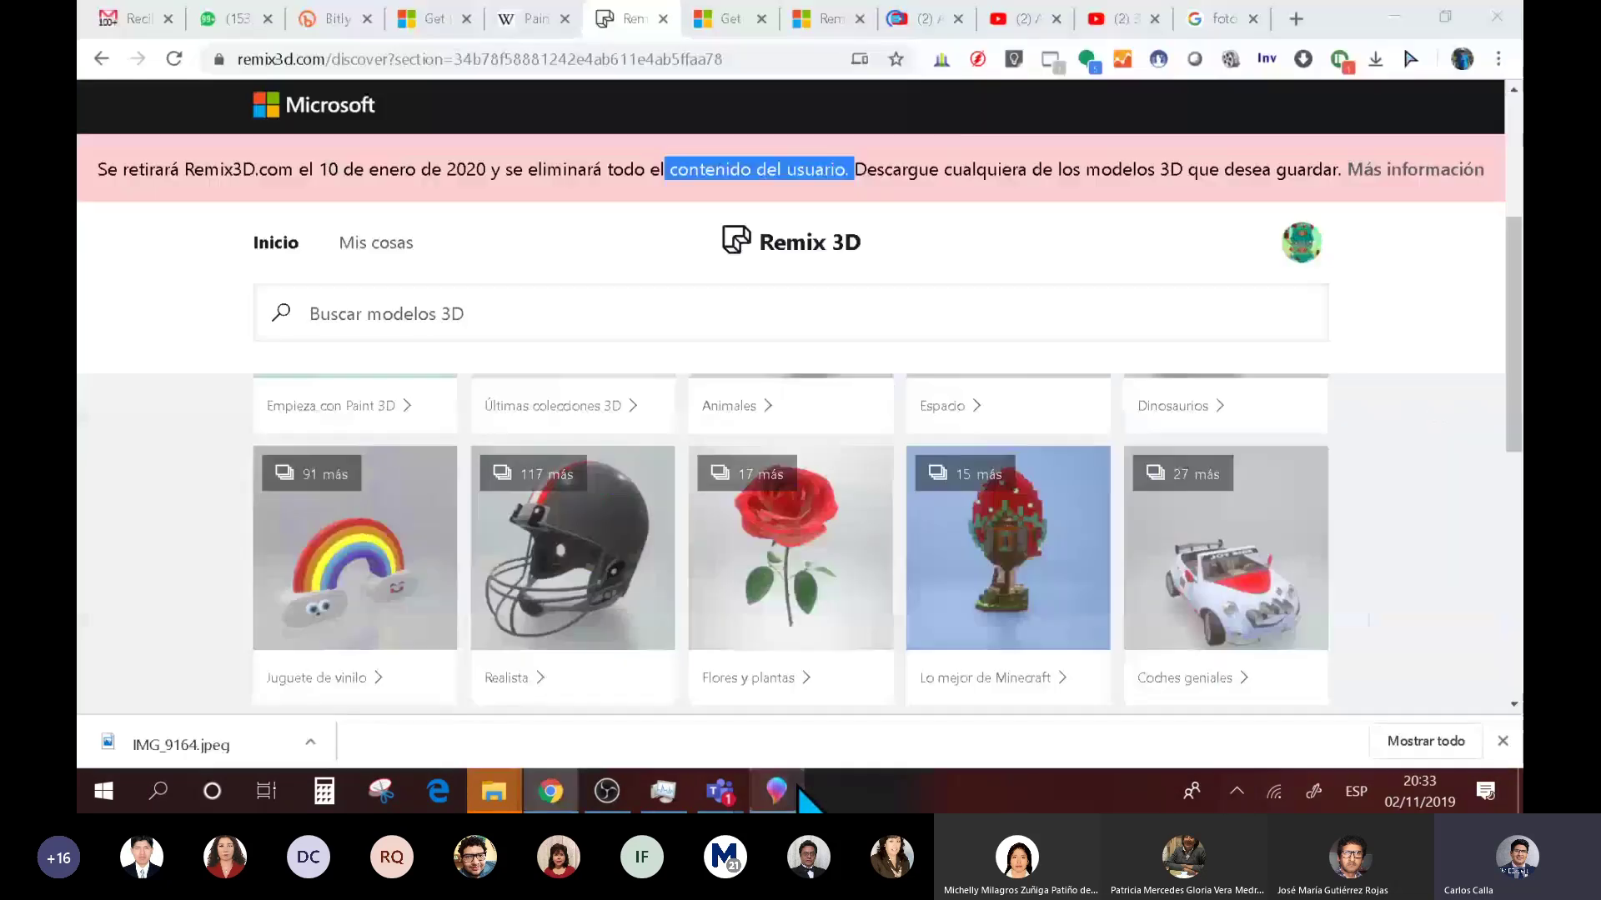
click(796, 791)
click(867, 119)
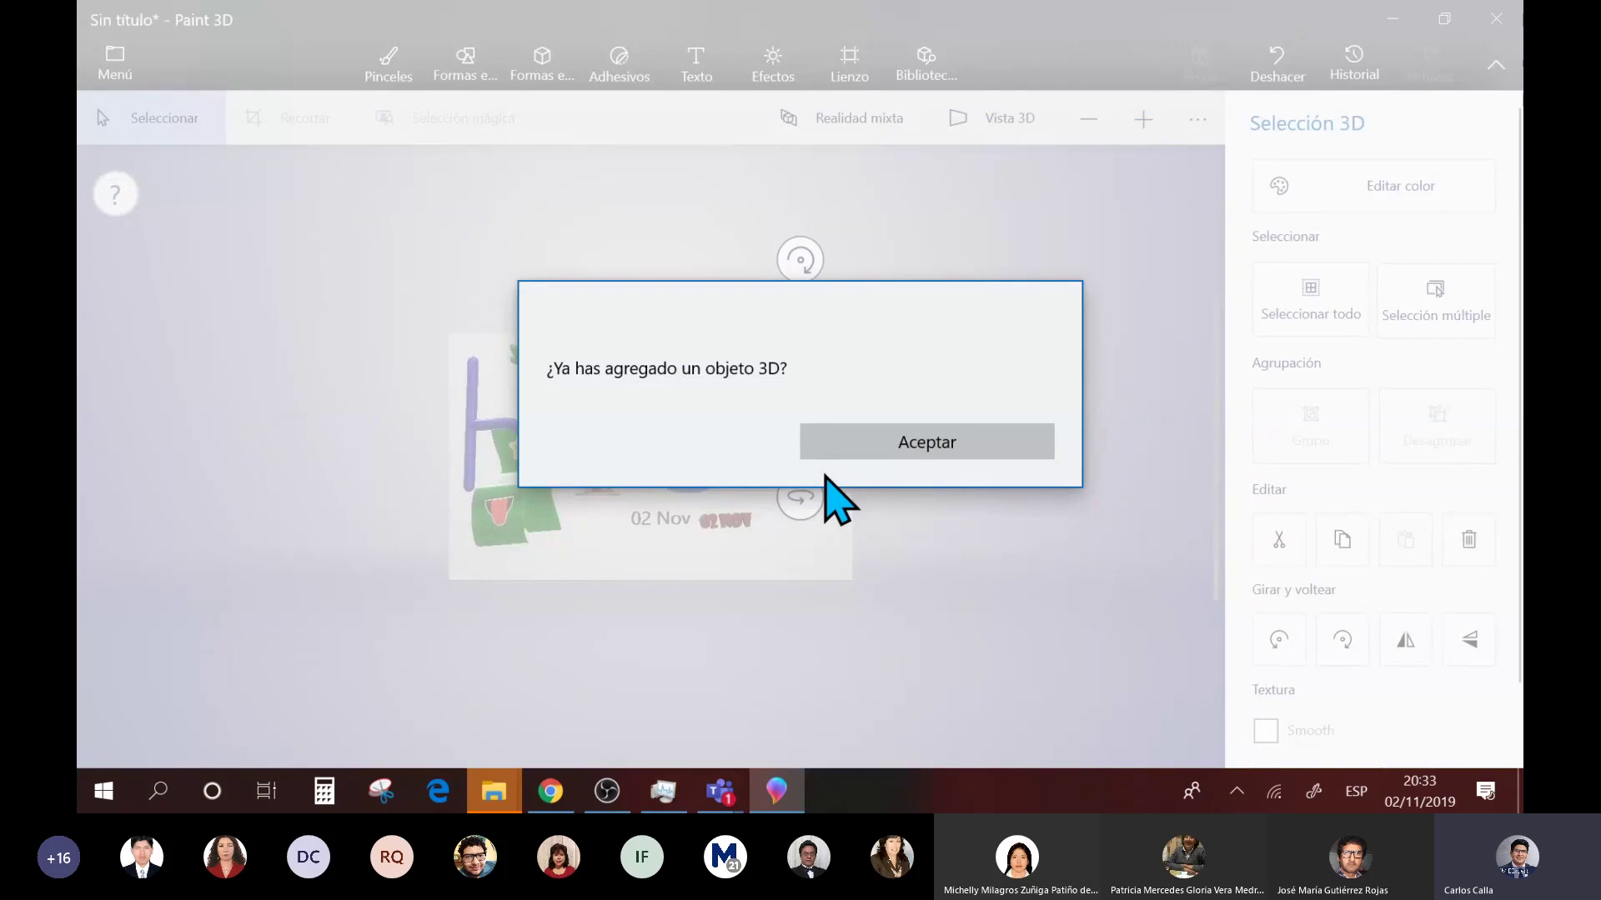
click(872, 439)
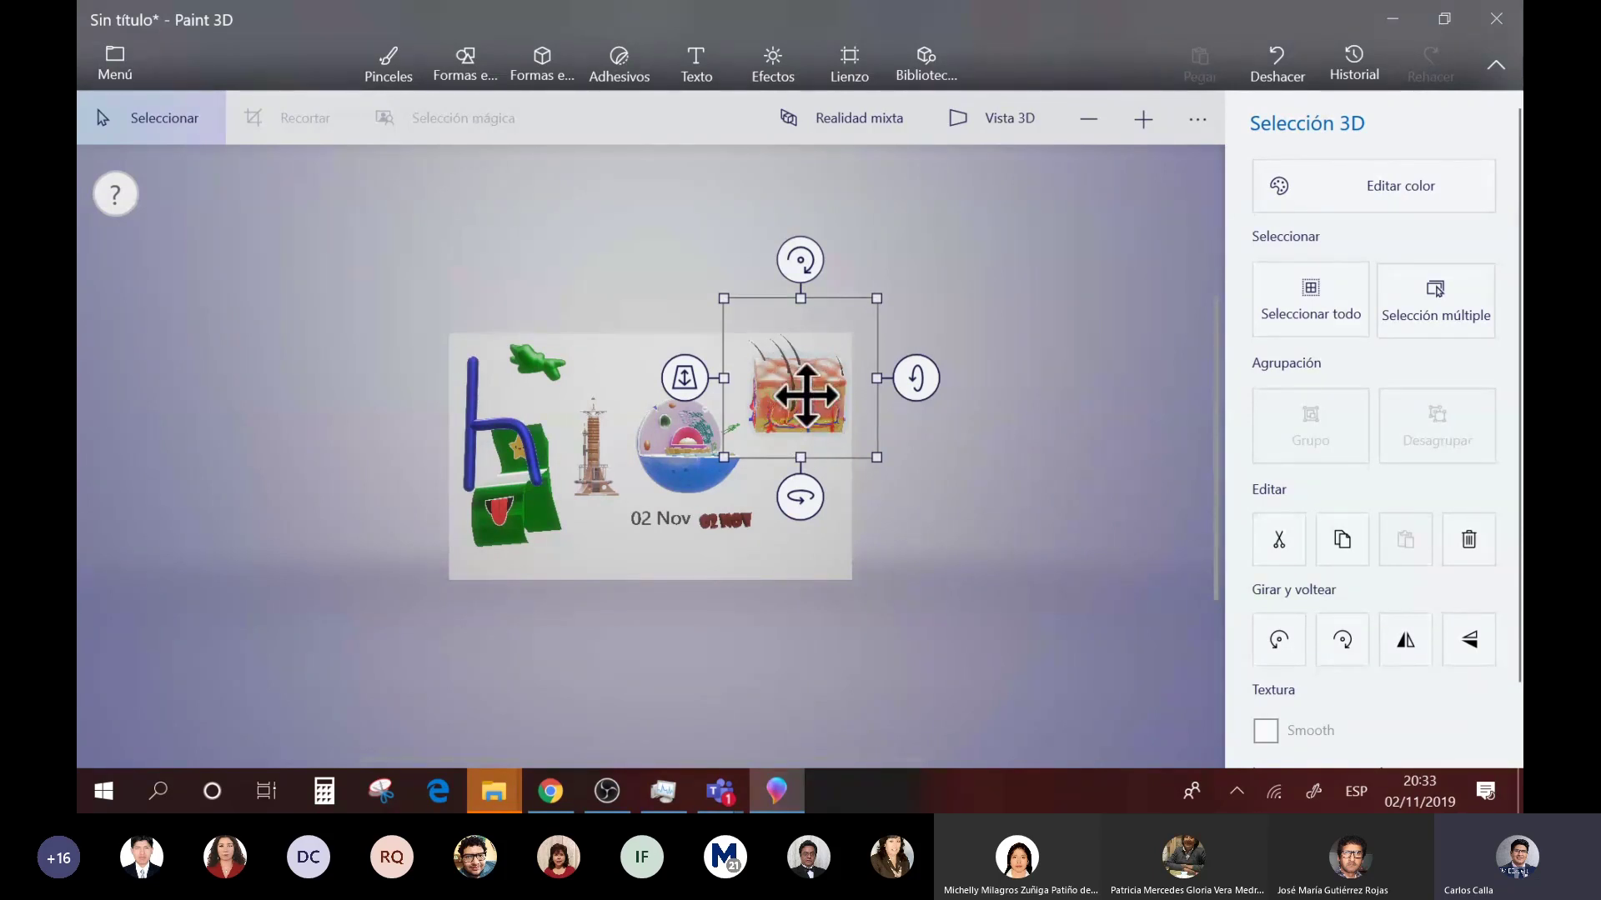
- Move the skin model slightly left within the canvas, and select the cell followed by the green folded shape
mouse_move(806, 396)
mouse_down()
mouse_move(827, 409)
mouse_move(783, 388)
mouse_up()
click(686, 472)
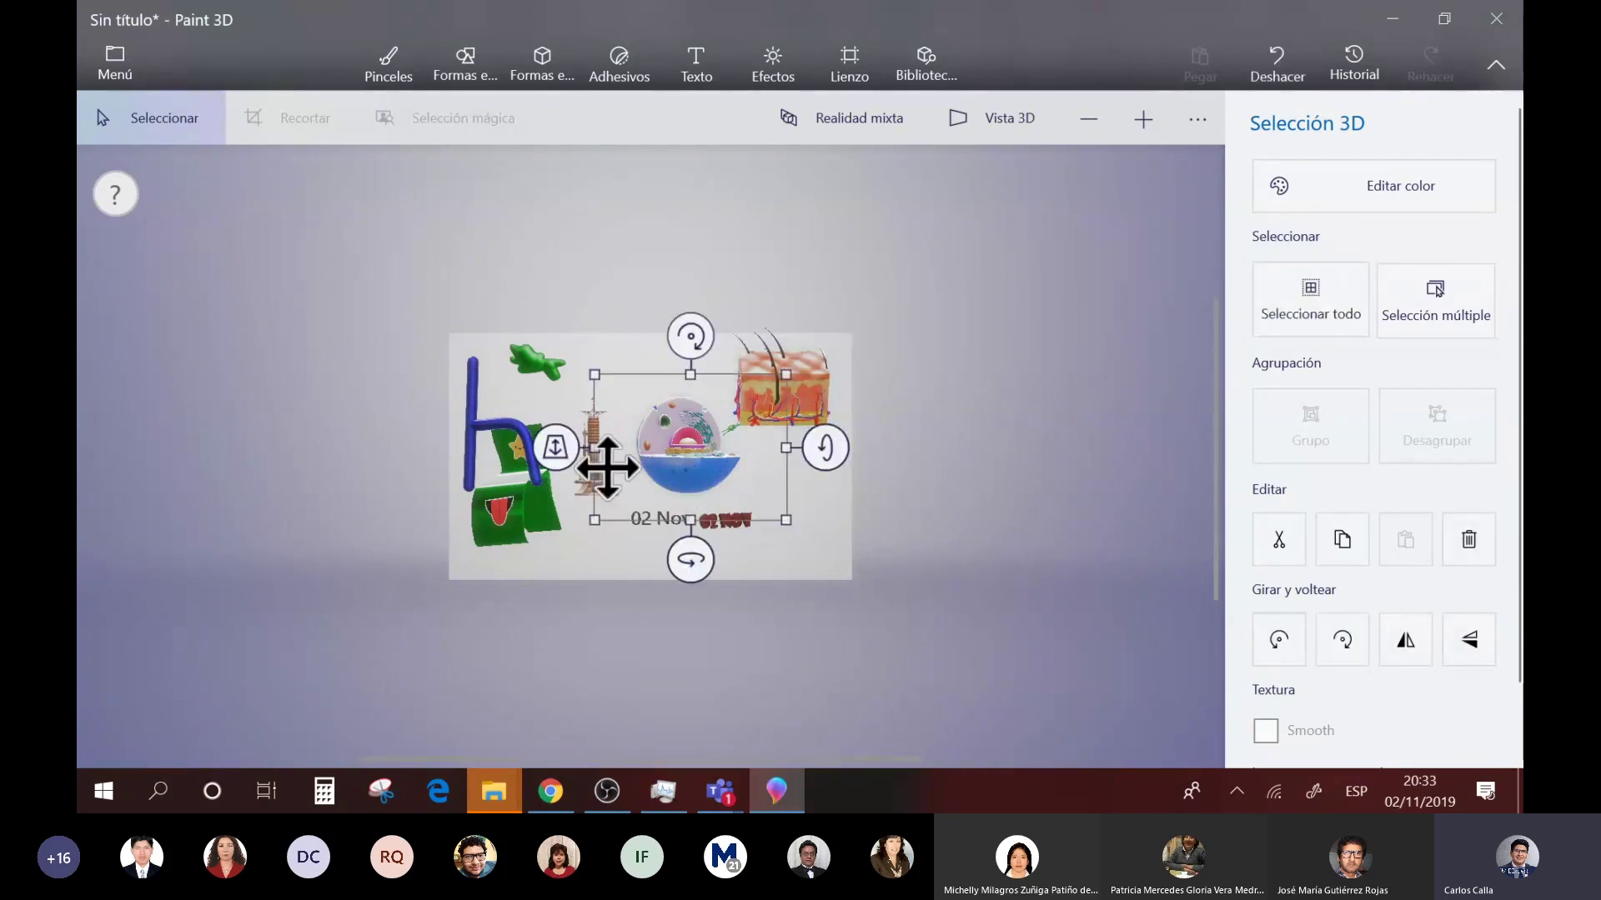
click(536, 453)
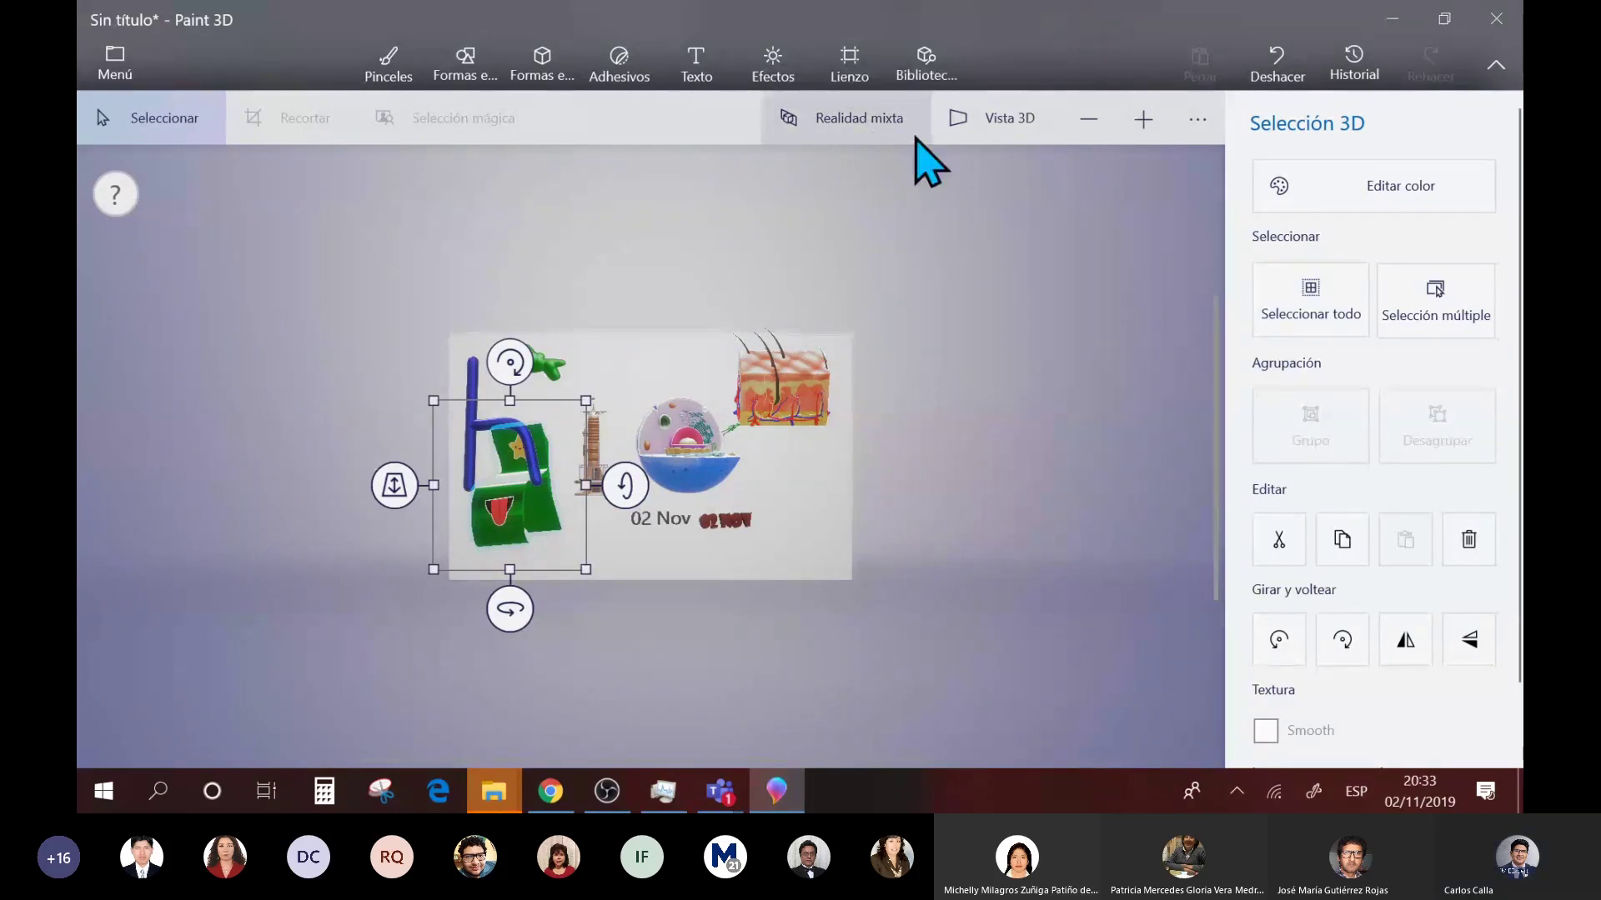
- Turn on 3D view for the scene and try again to launch mixed reality, accepting the dialog
click(994, 123)
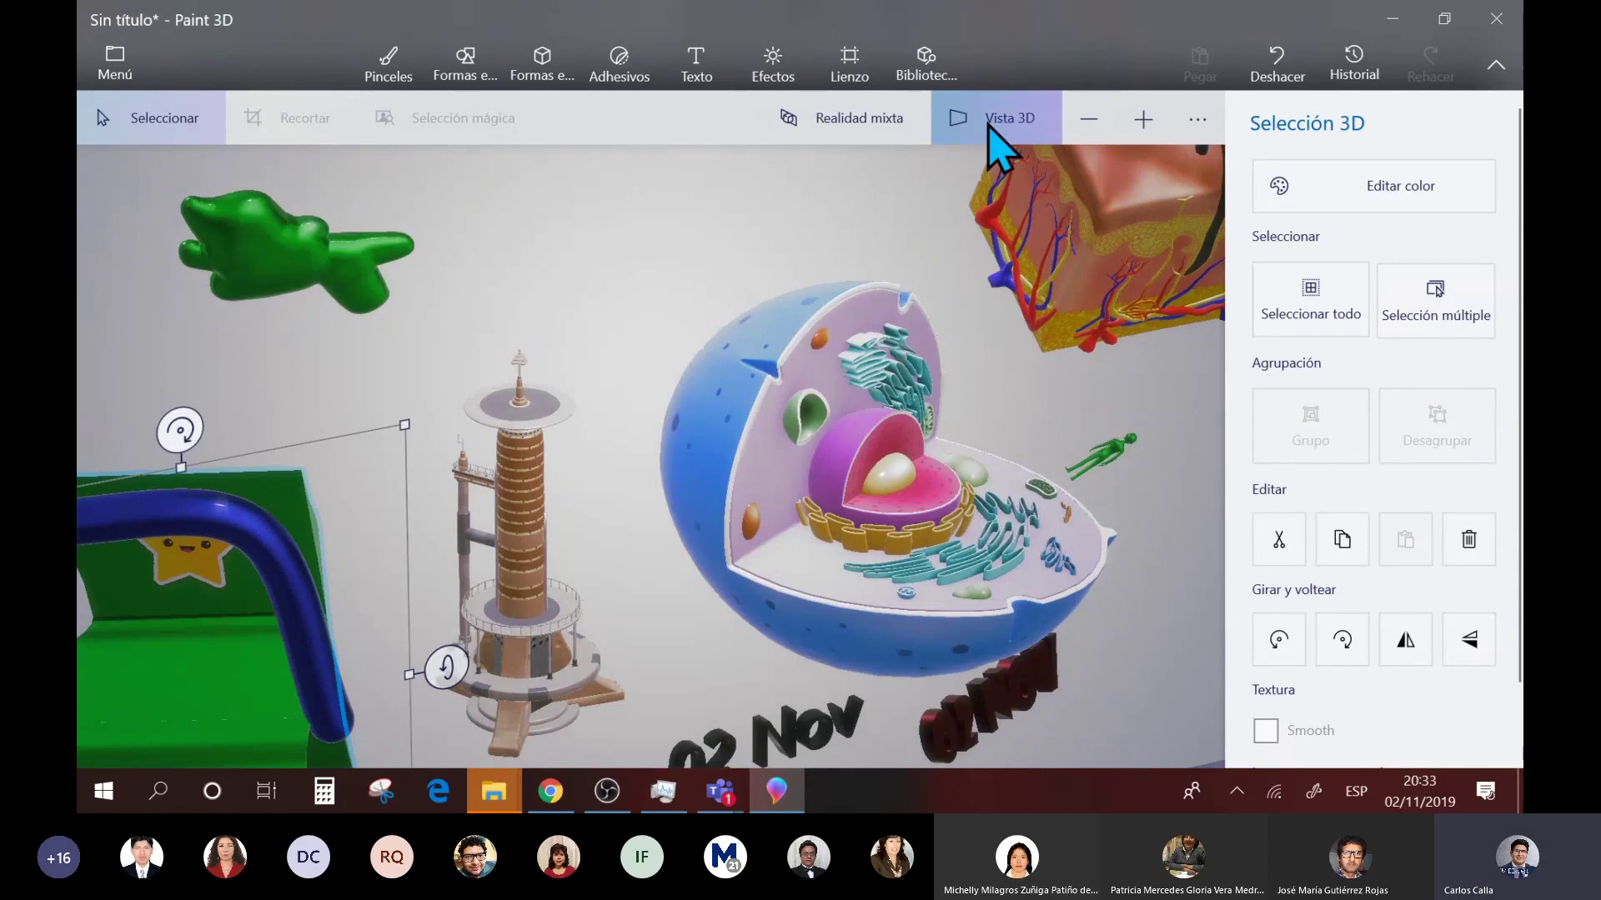
drag(1054, 653, 1008, 529)
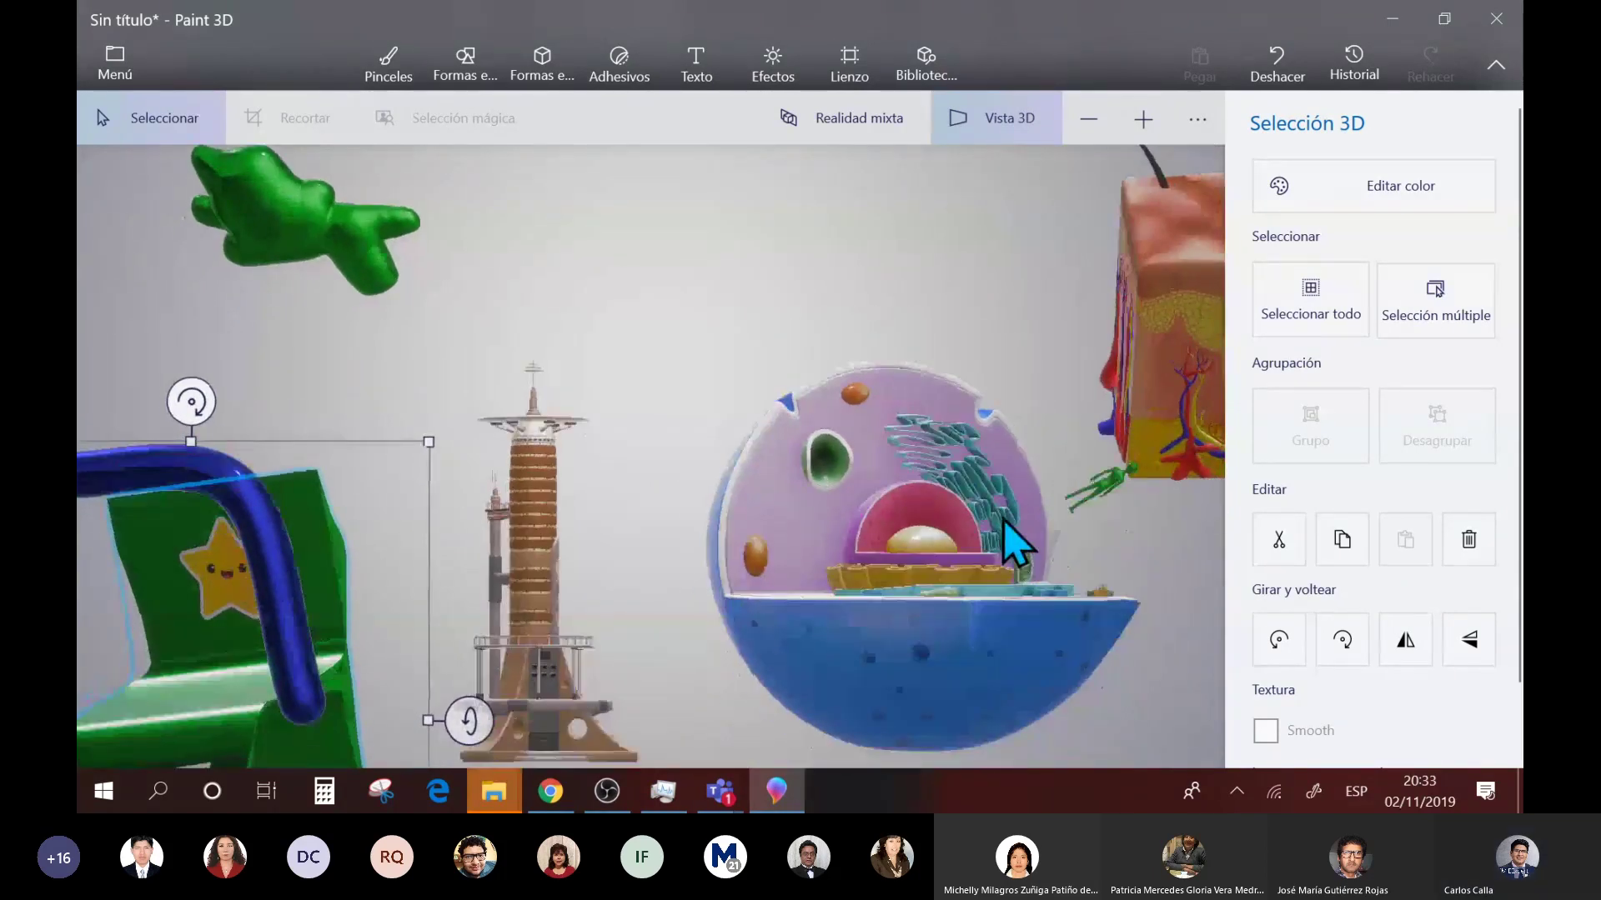
click(871, 121)
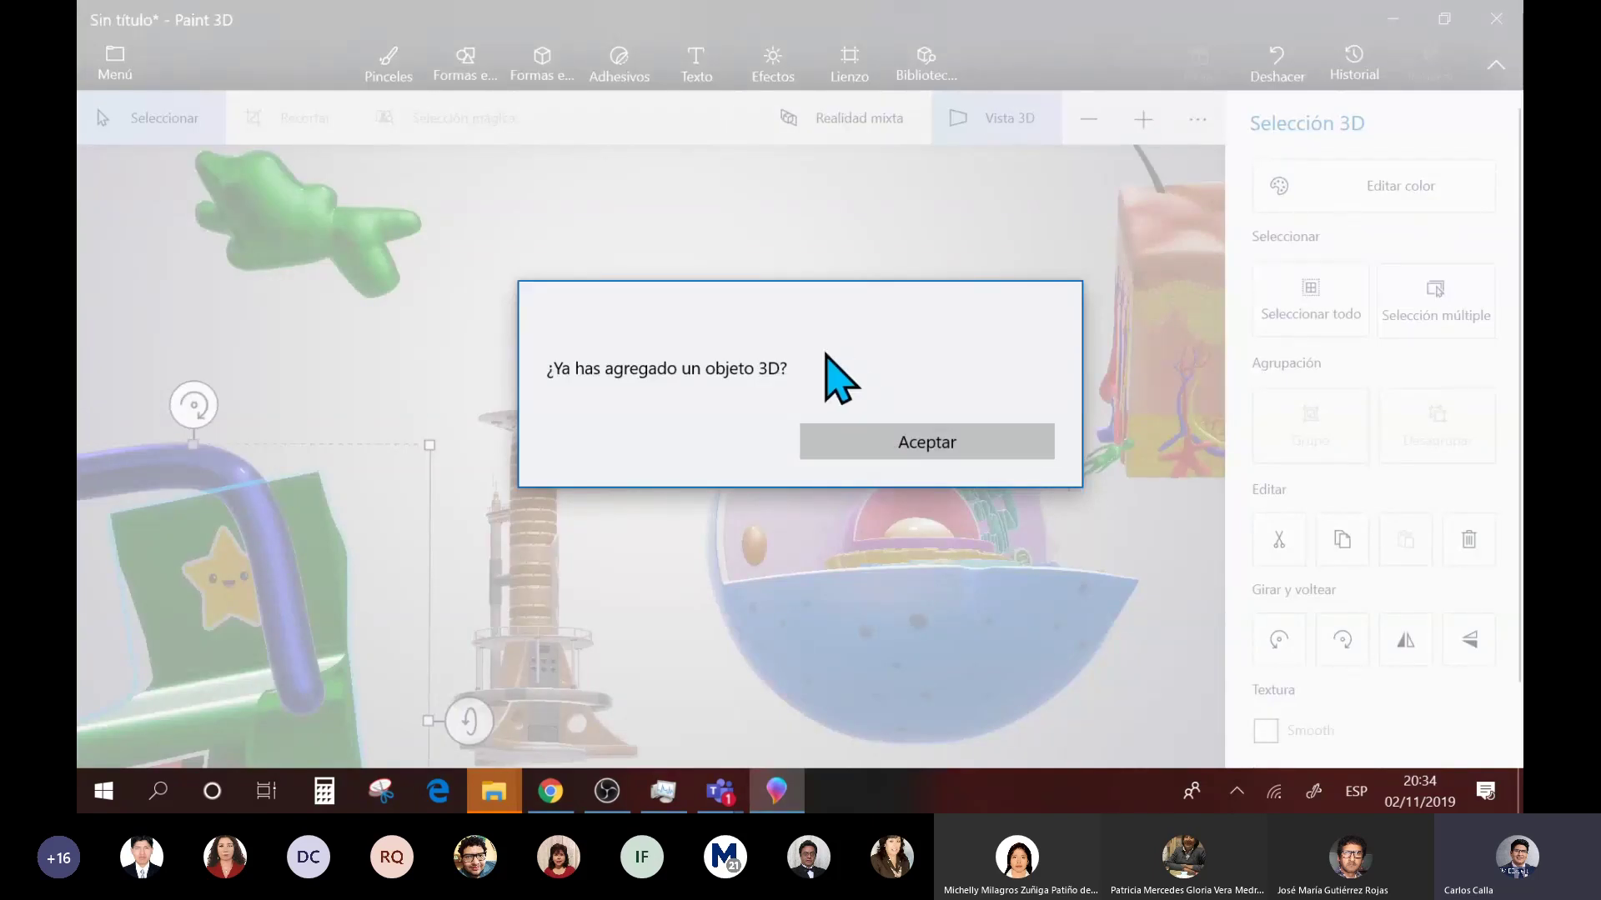
click(858, 447)
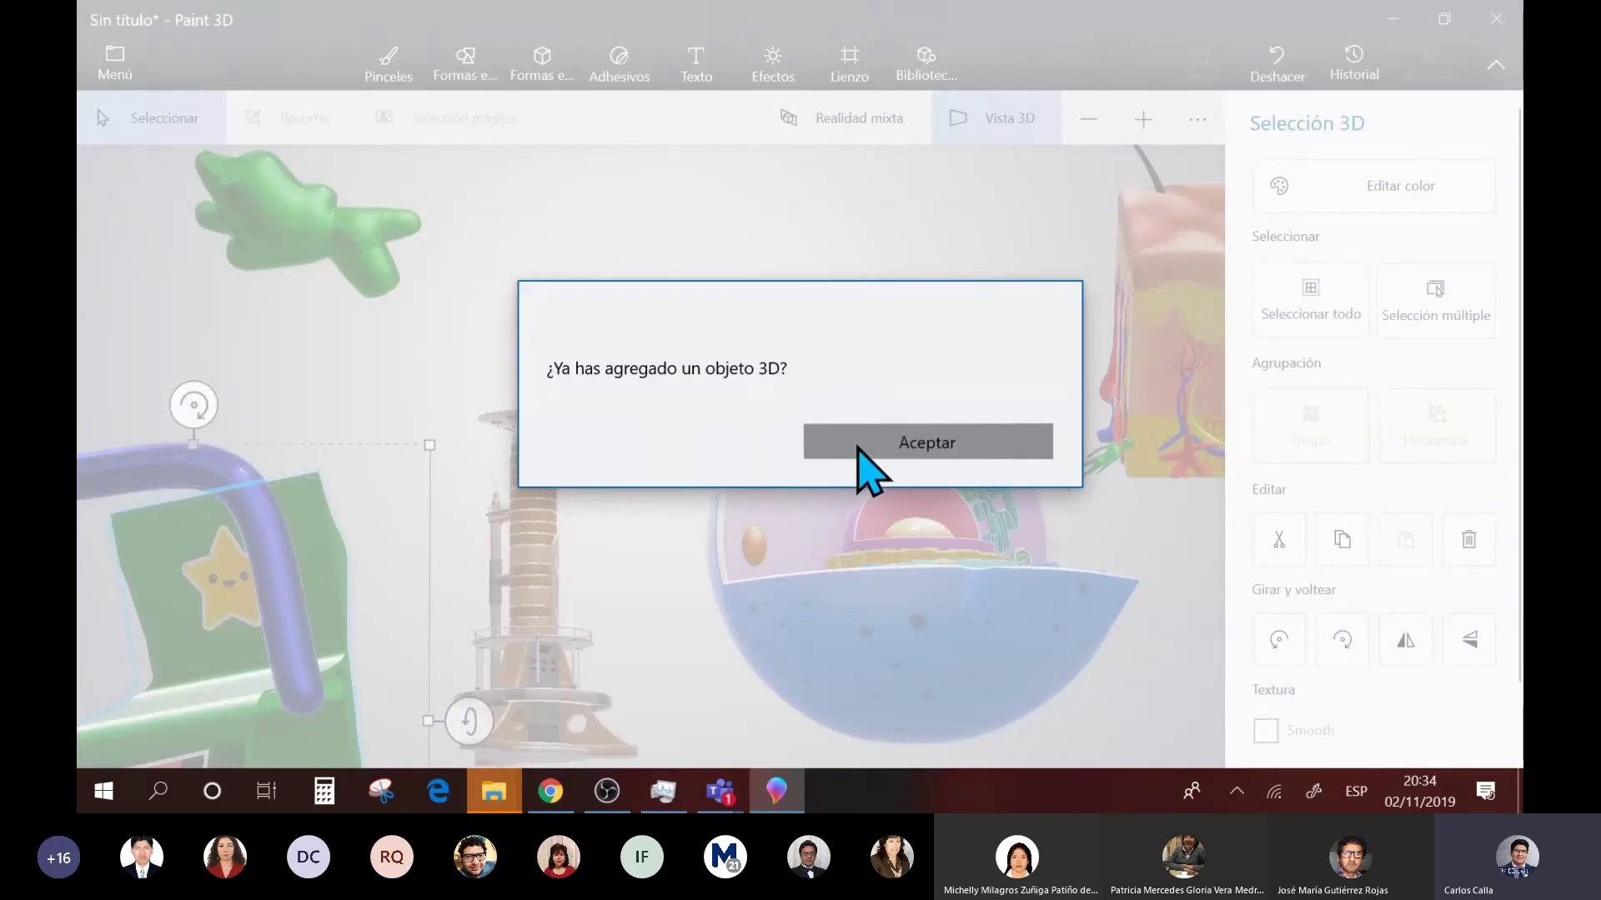
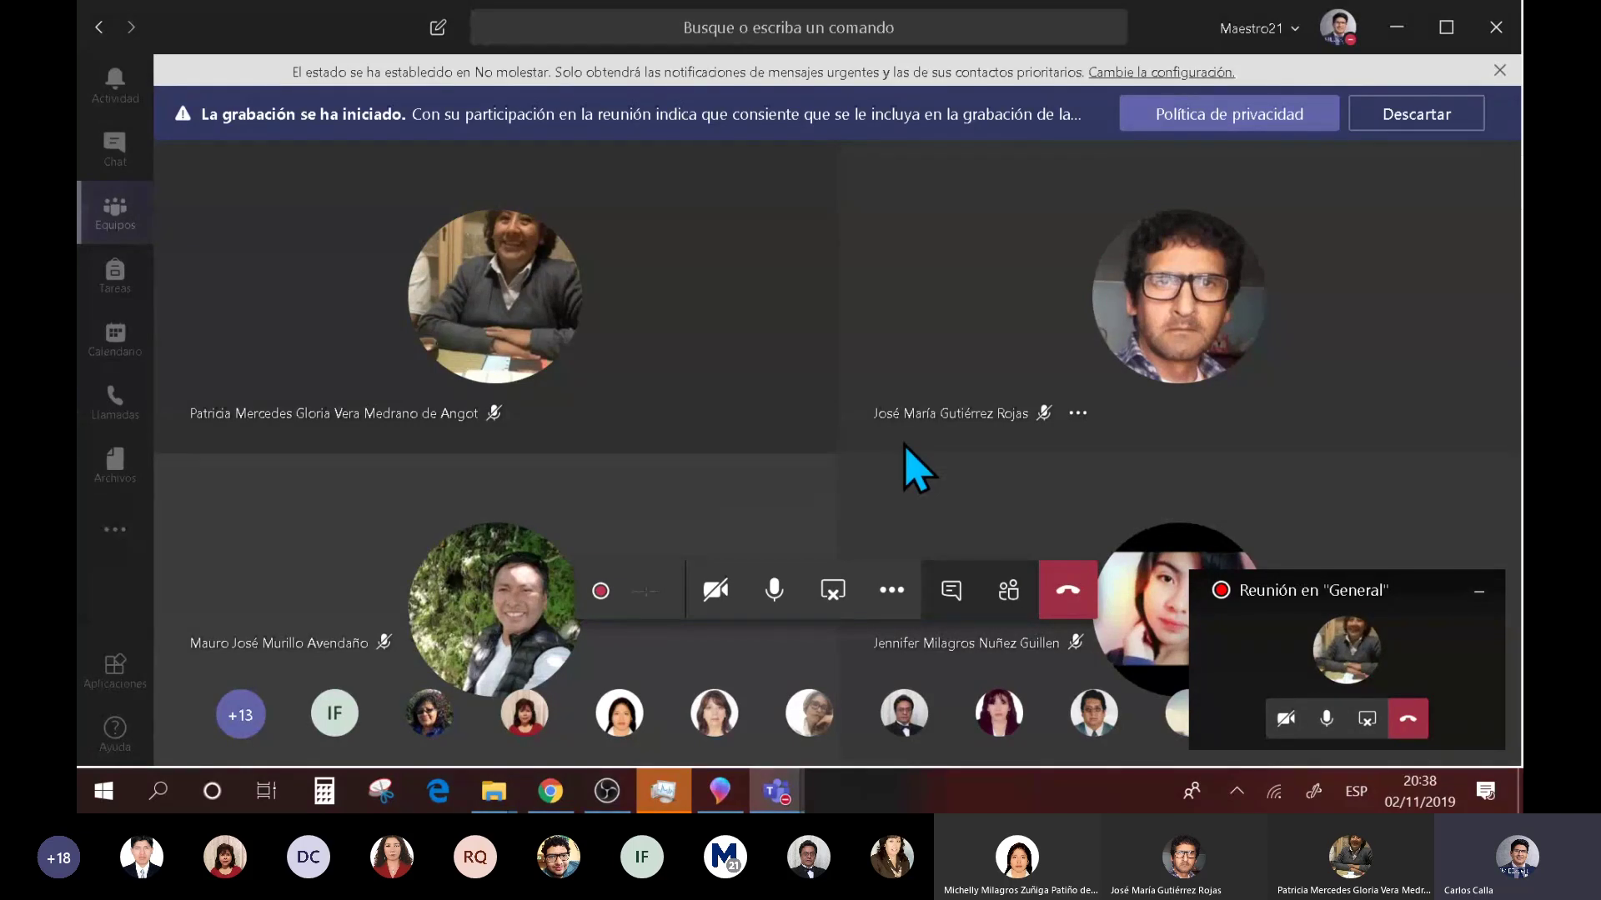
- Check the Teams meeting windows and review the additional meeting actions without choosing any
mouse_move(722, 790)
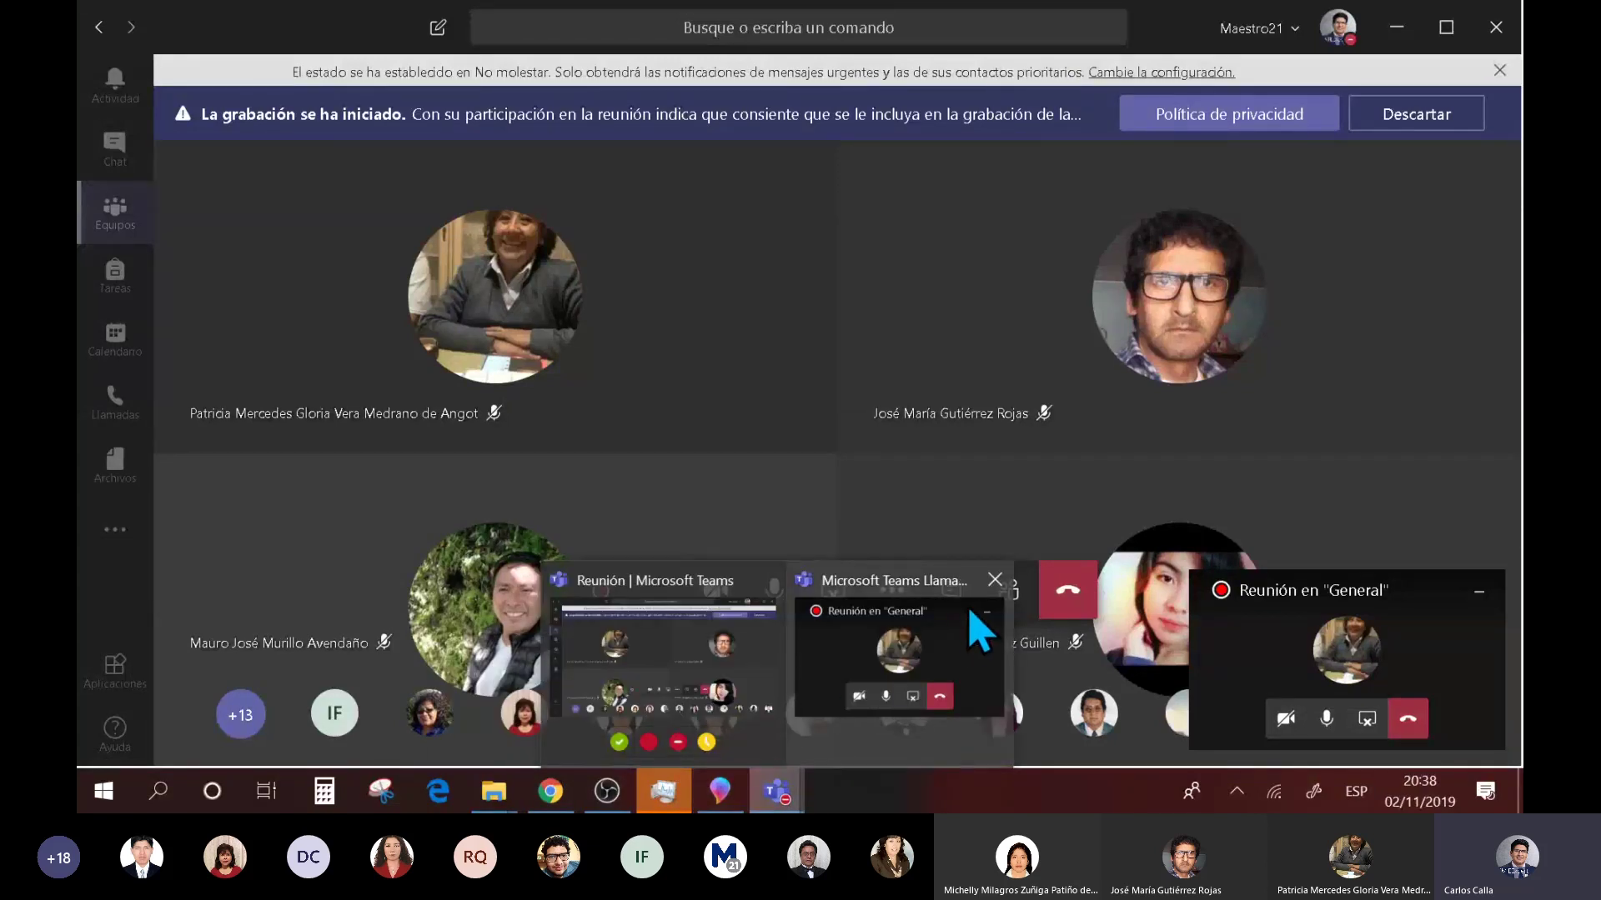
mouse_move(1007, 570)
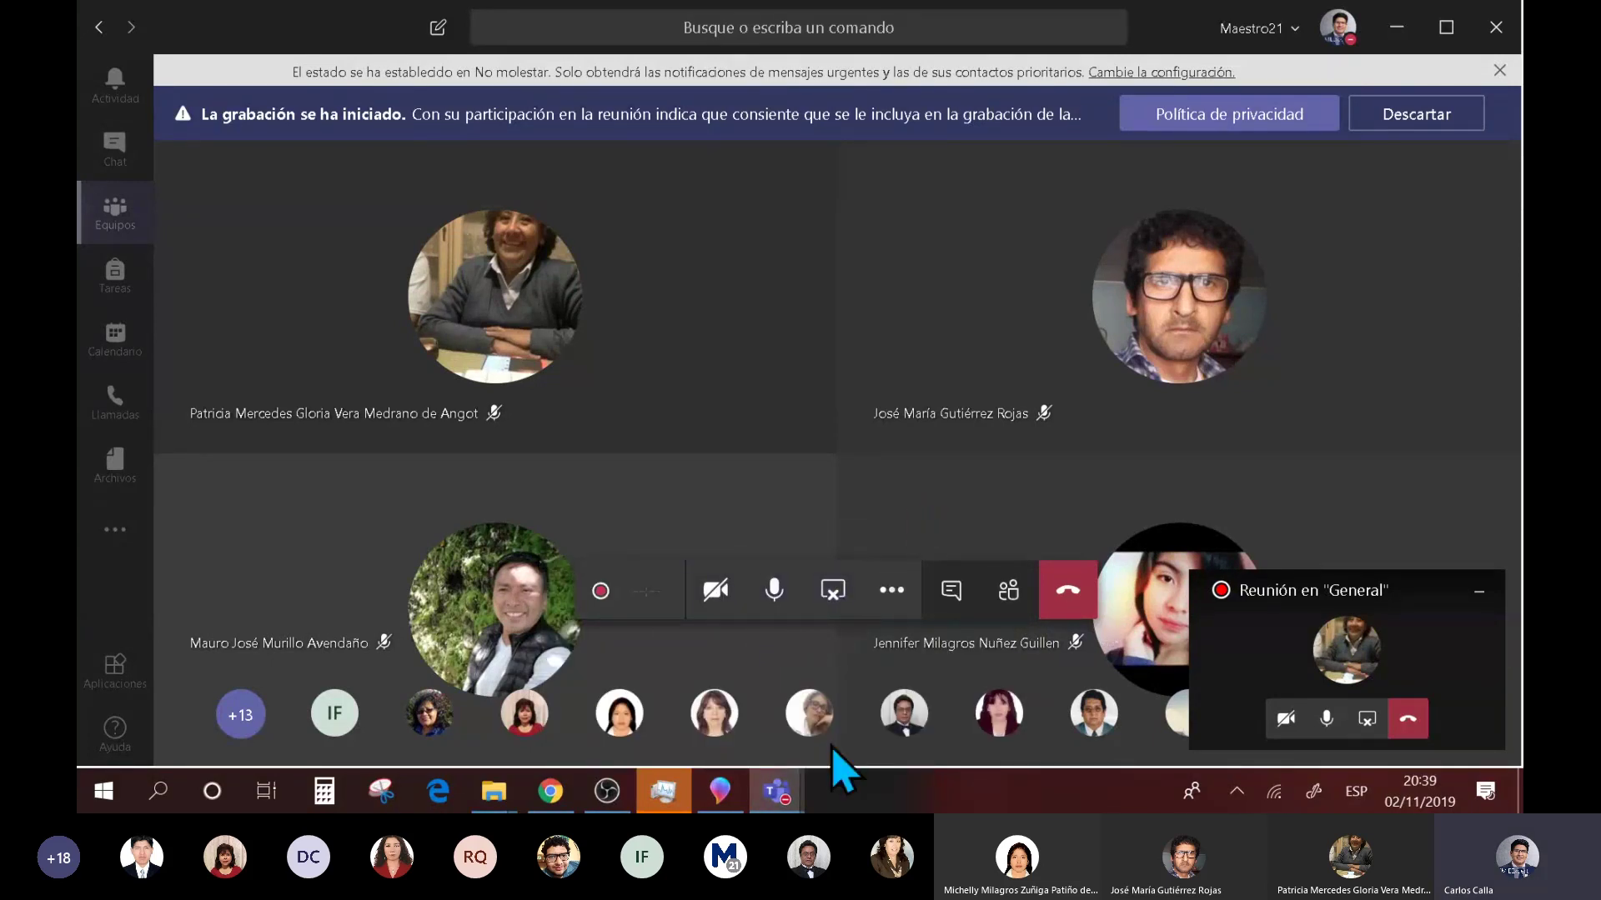
click(895, 591)
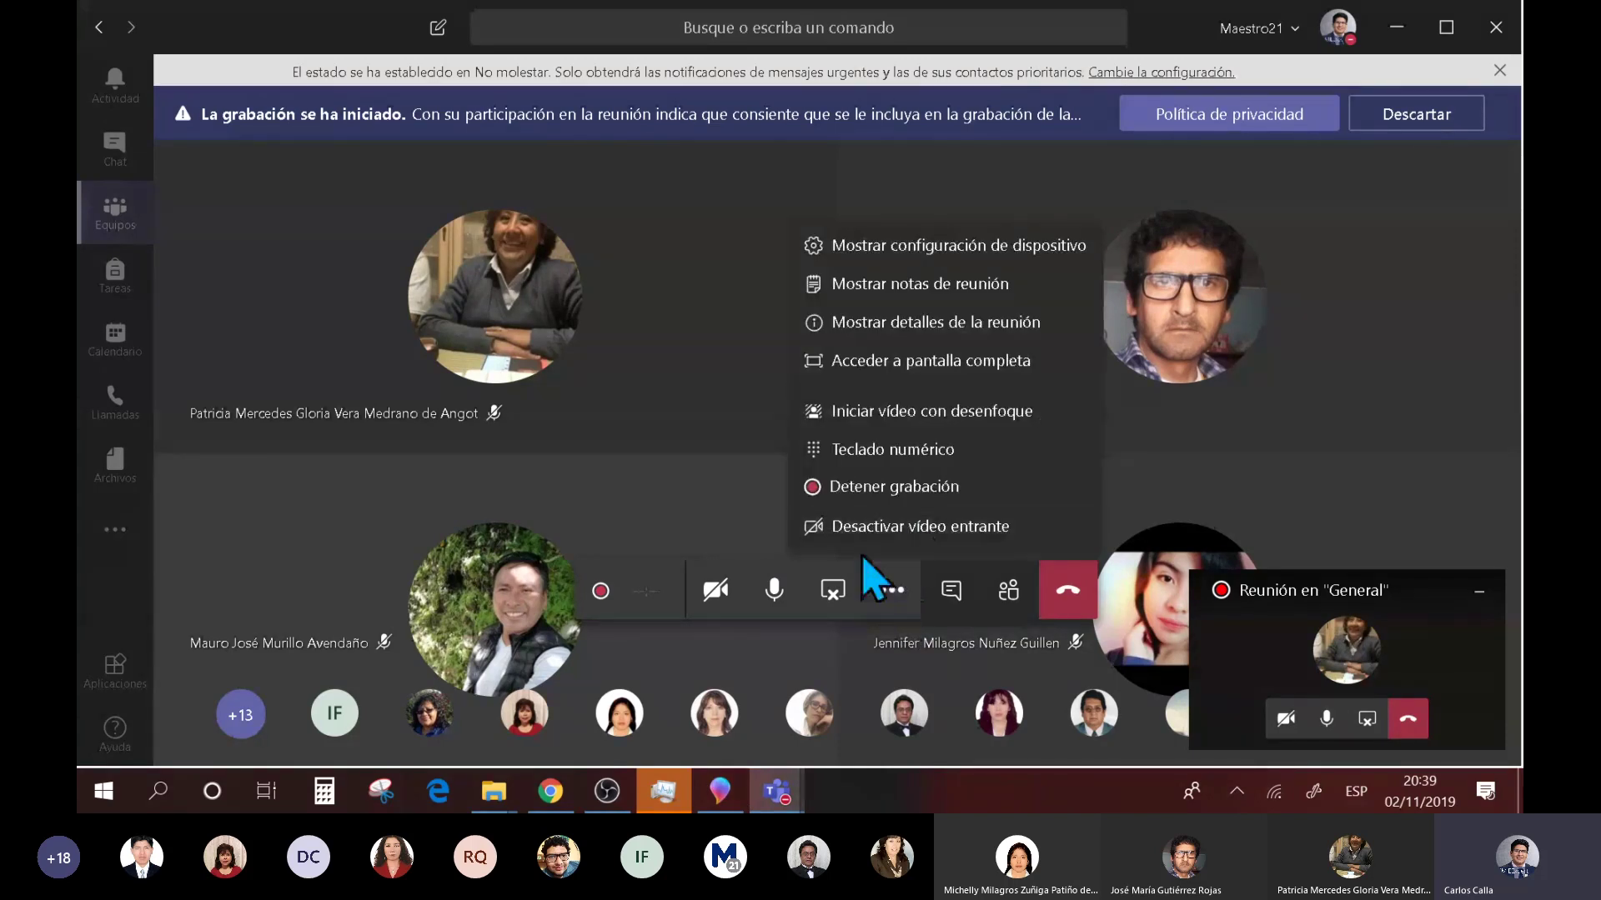
click(738, 504)
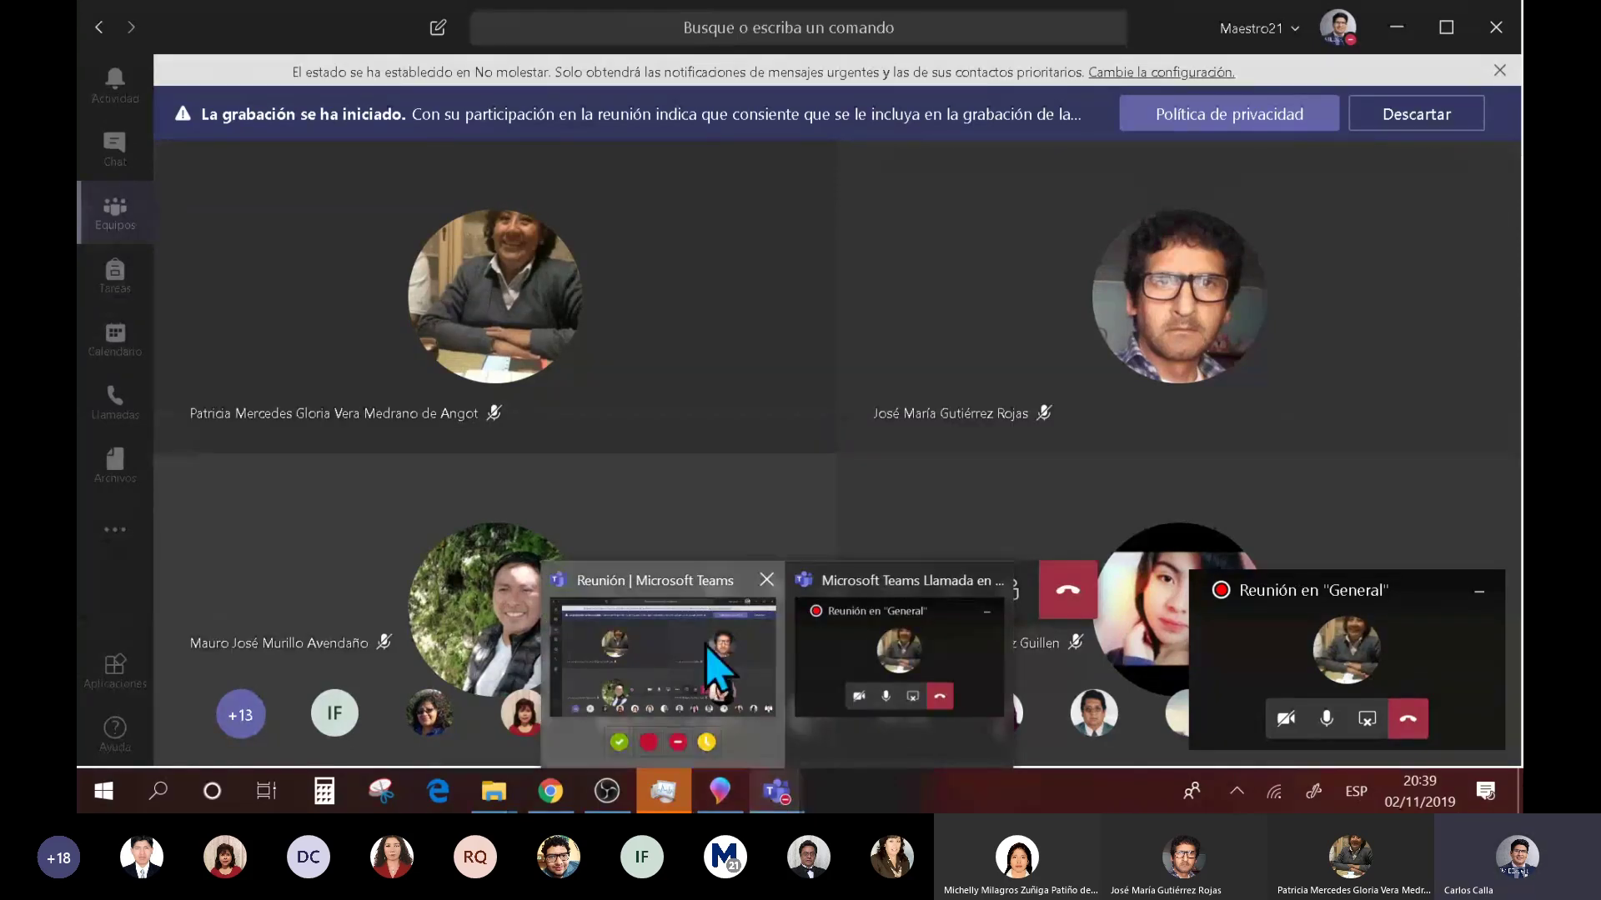
- Switch to Paint 3D, display the interaction controls guide for mouse navigation, and close it
click(719, 792)
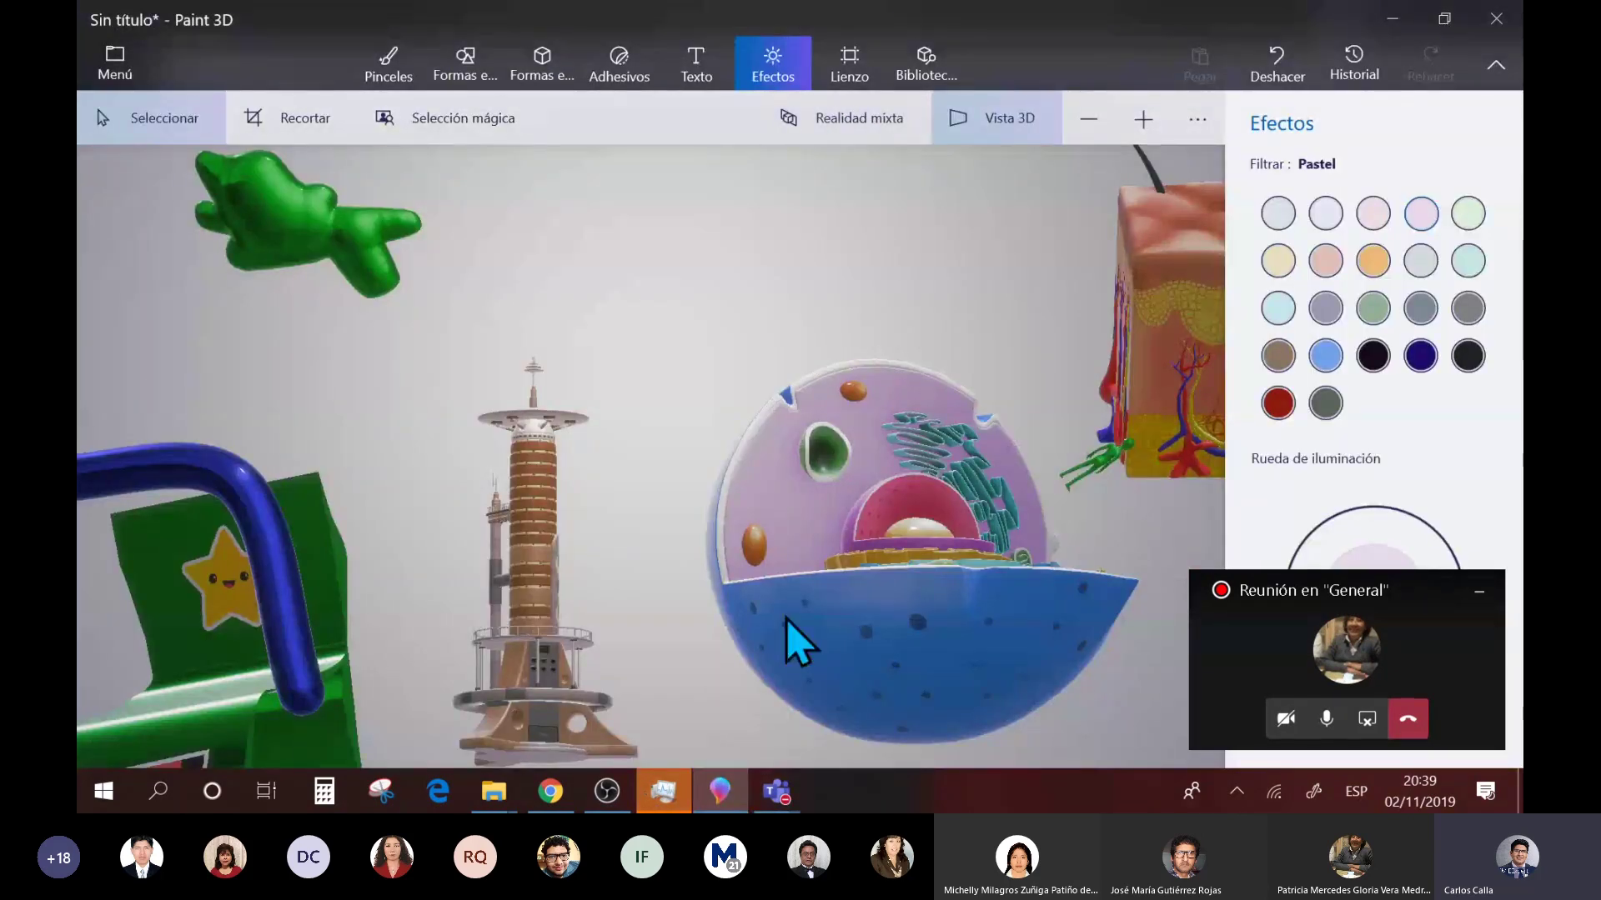
scroll(792, 636, down, 3)
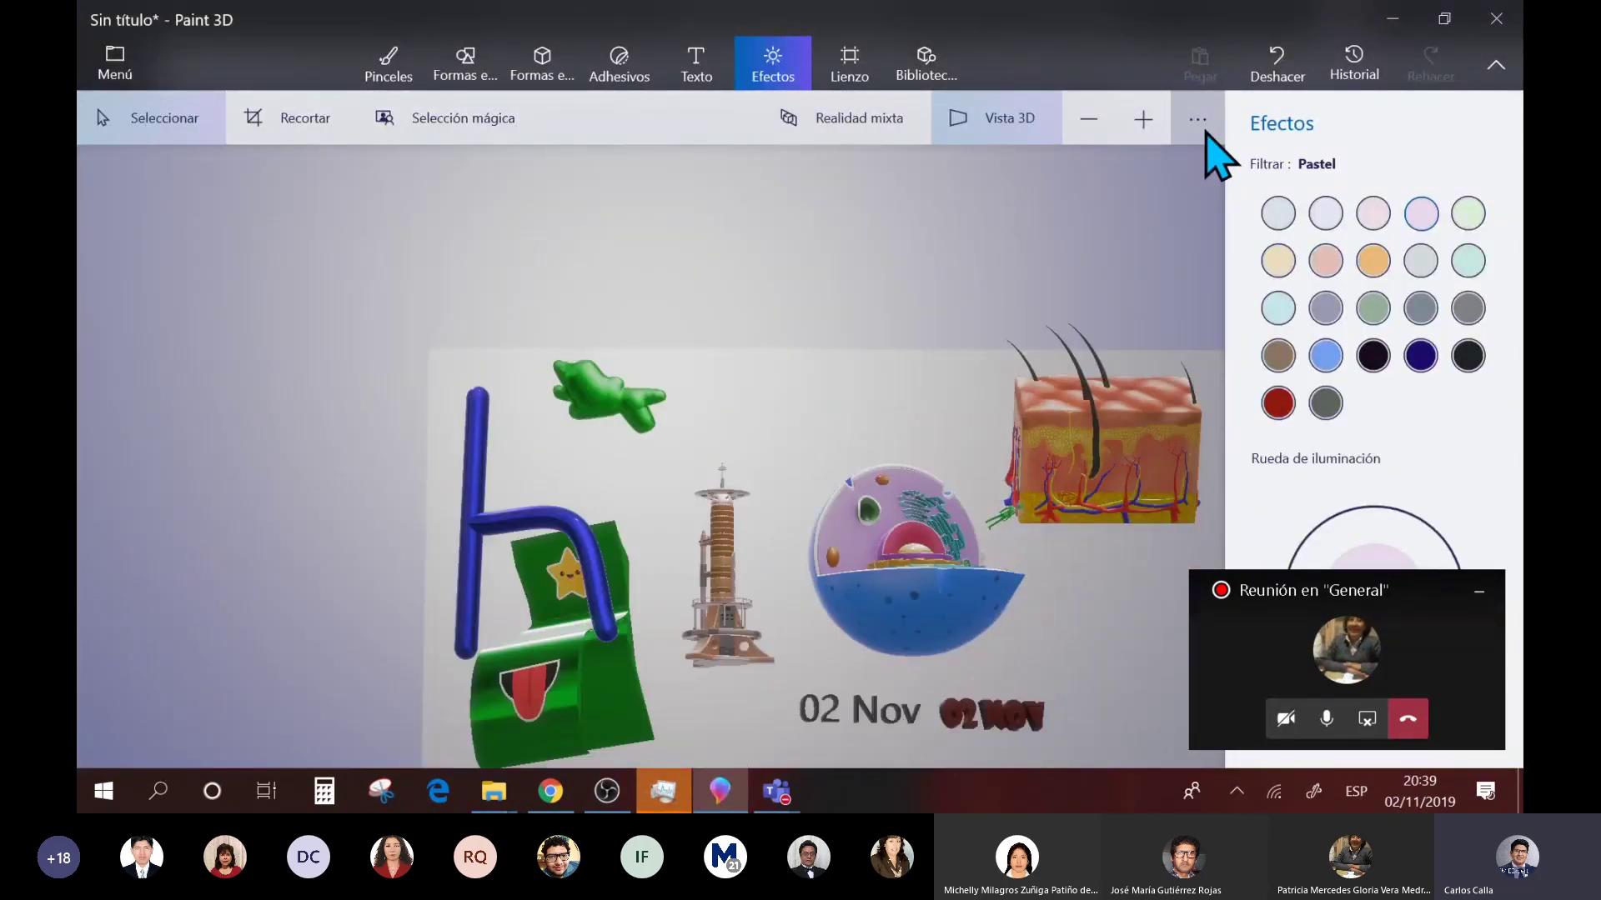
click(1205, 133)
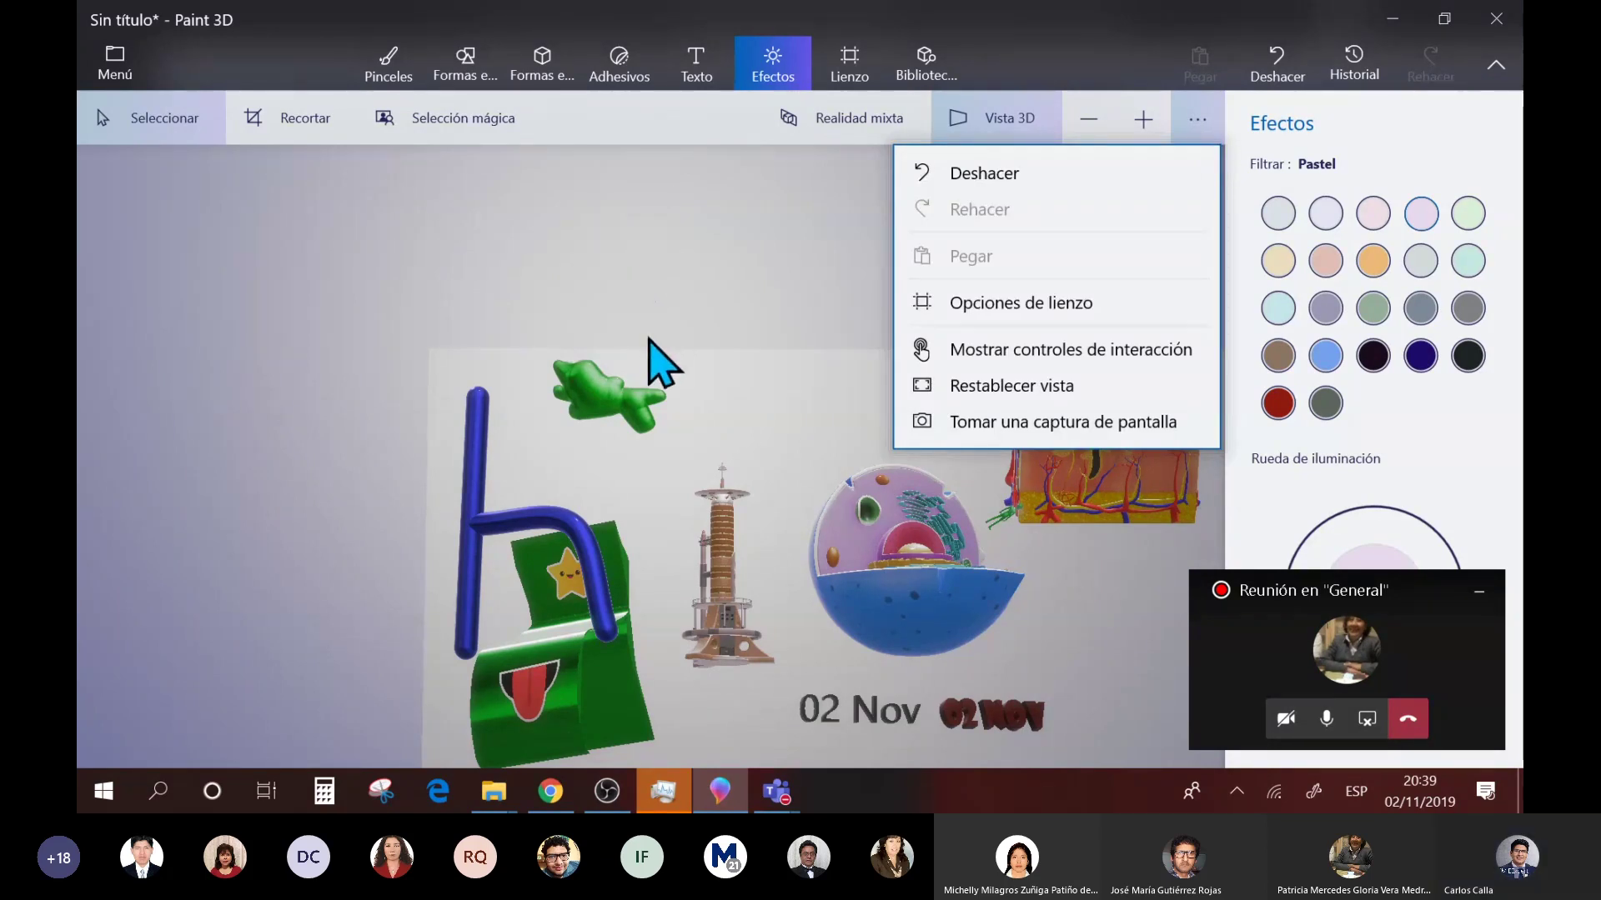
click(942, 352)
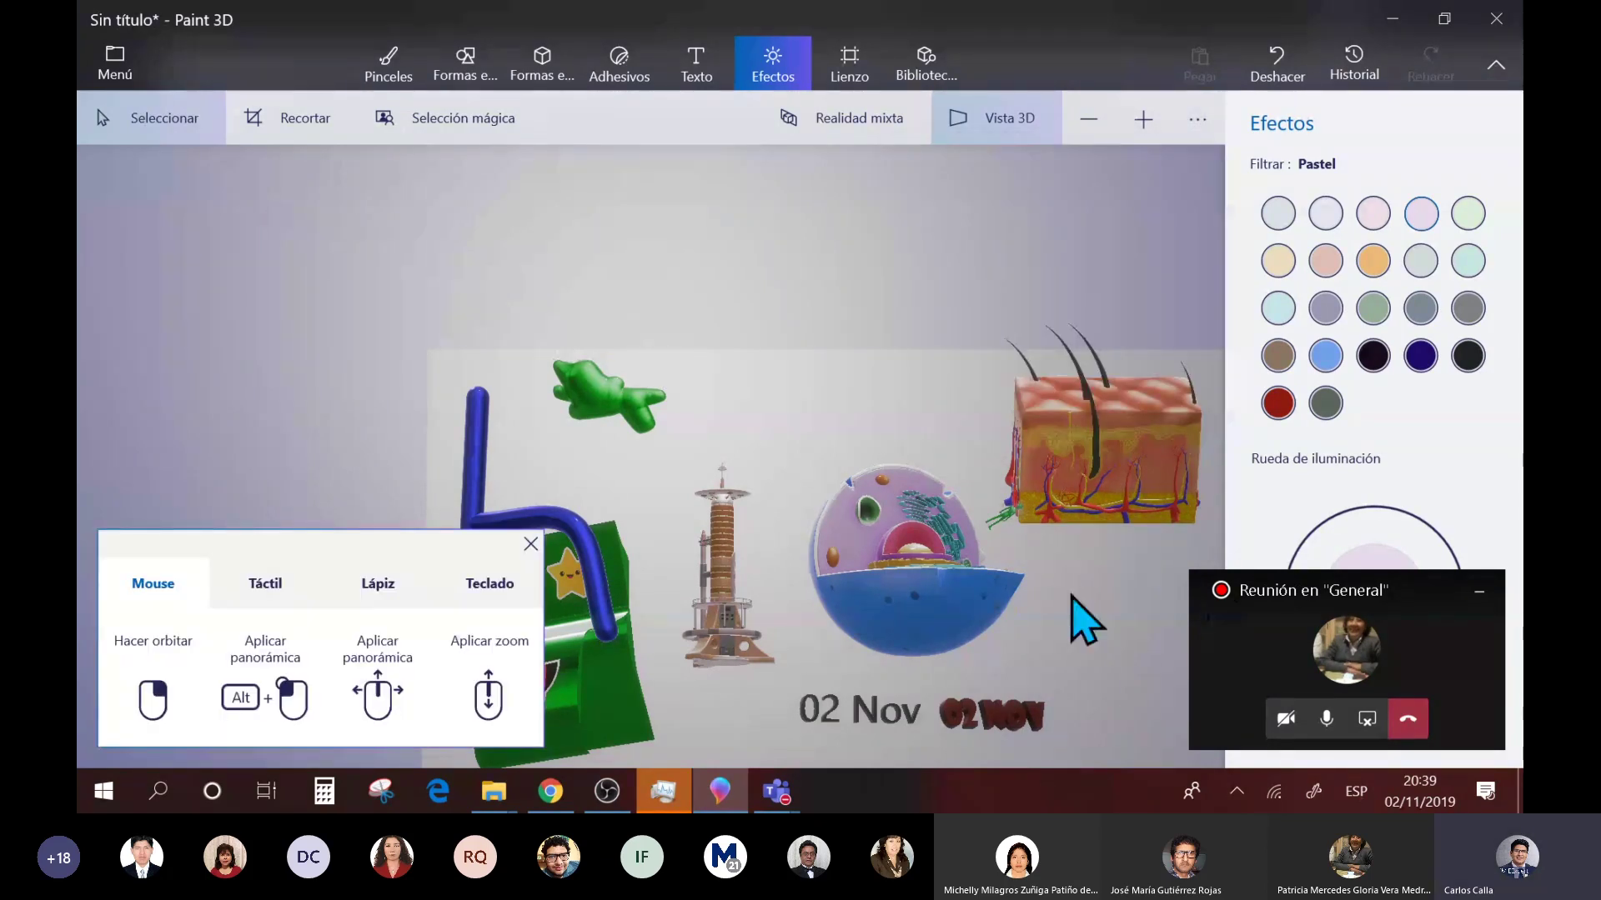
click(531, 546)
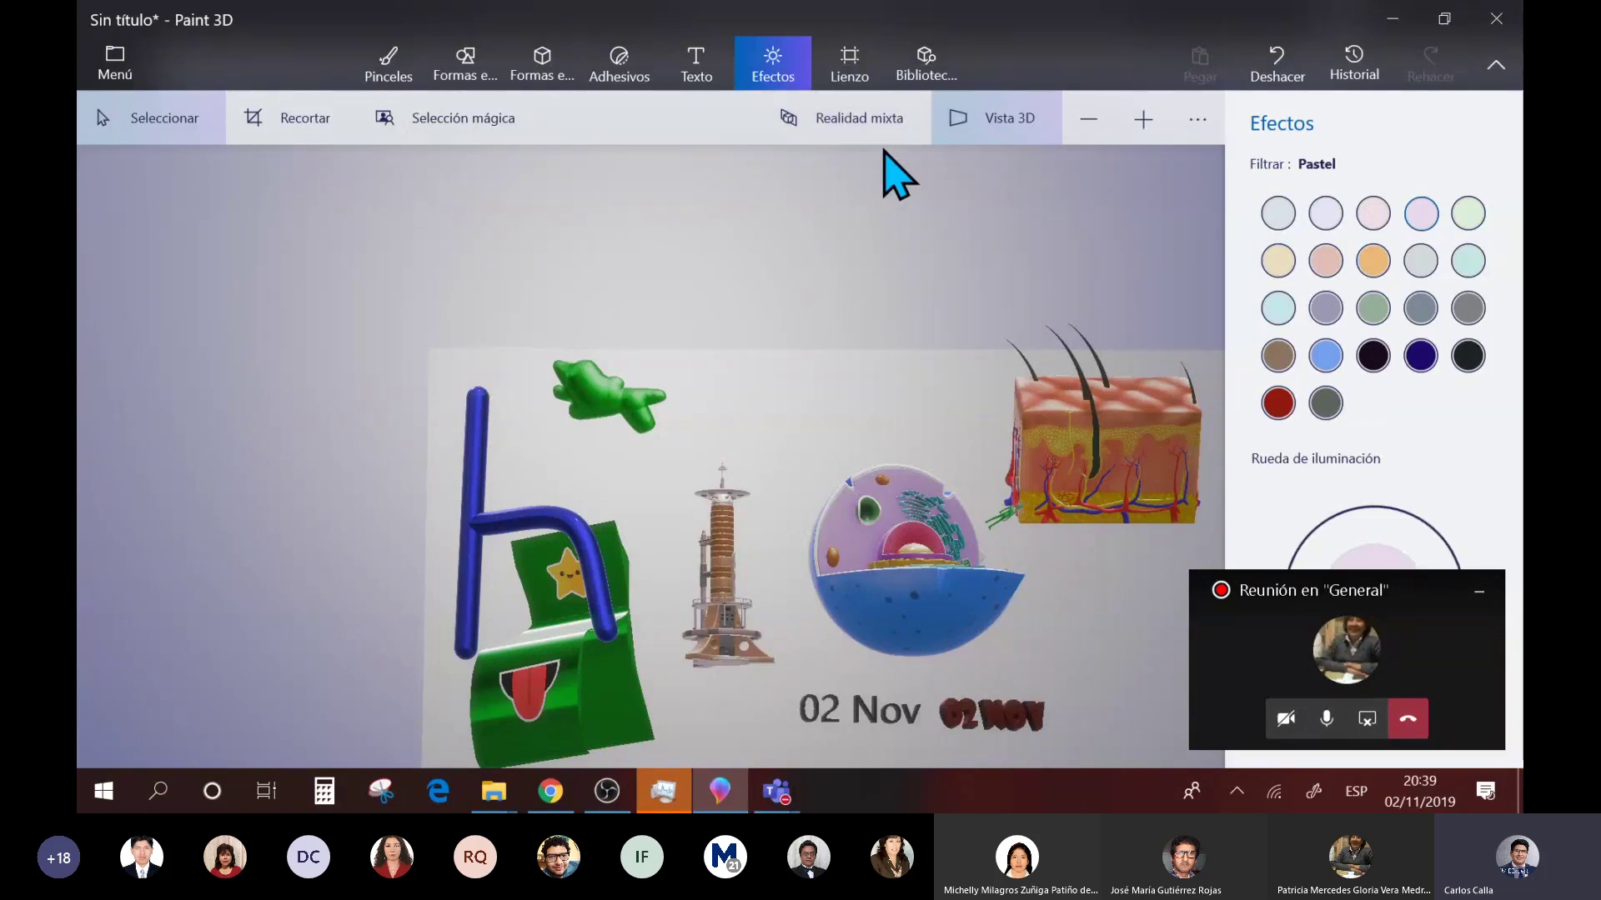
- Display the Save As options for the scene to review the available copy formats and project format
scroll(922, 346, down, 2)
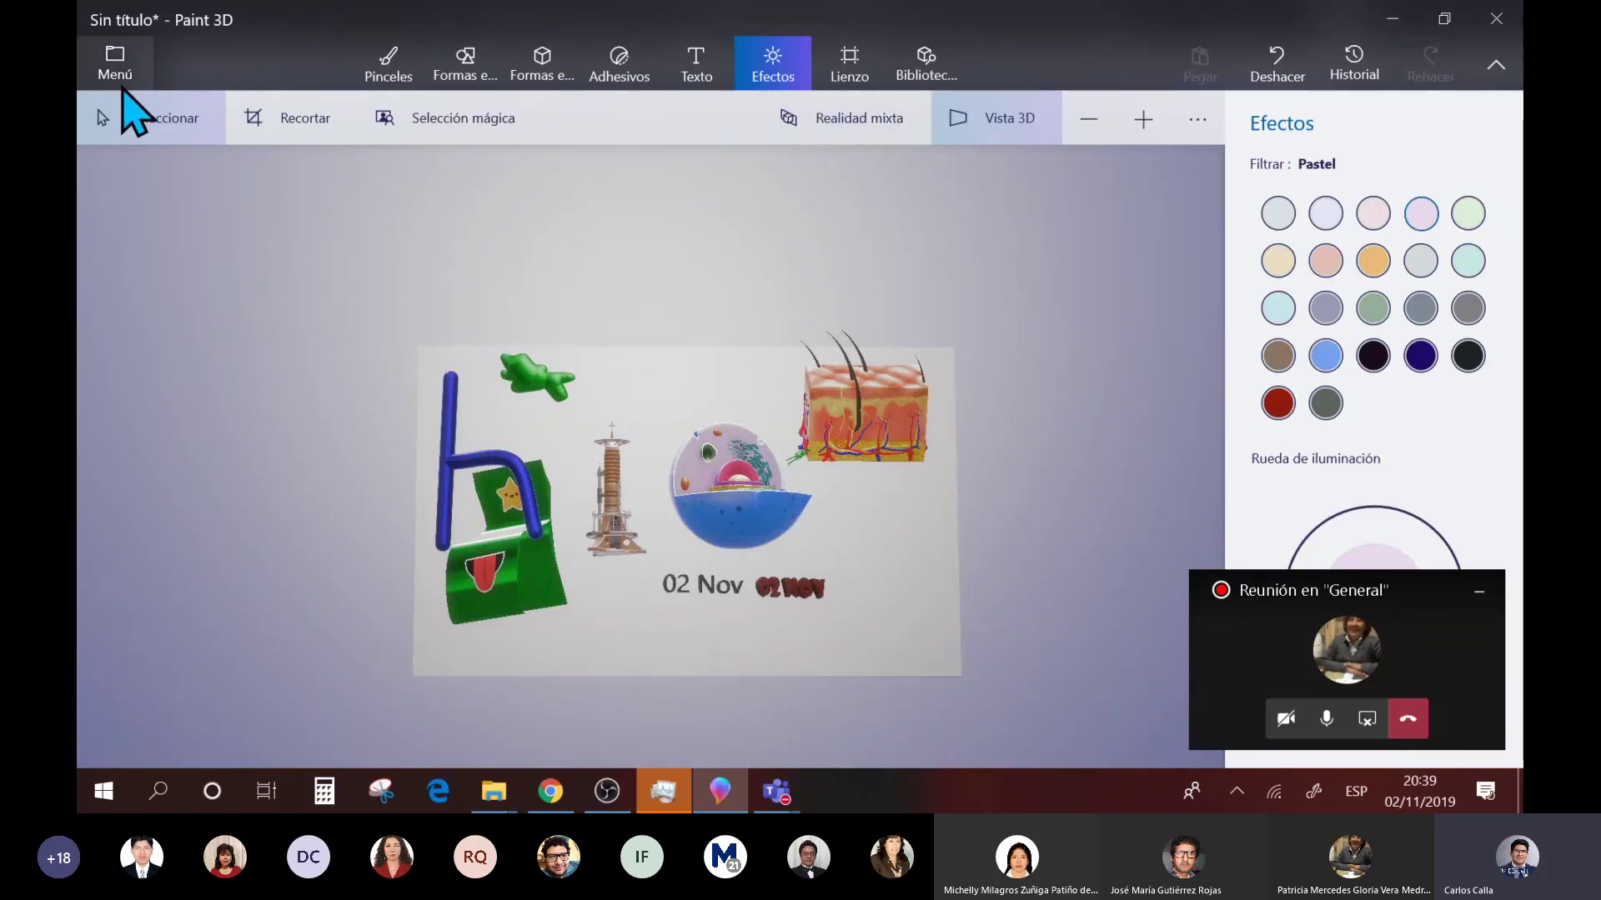
click(122, 88)
click(231, 268)
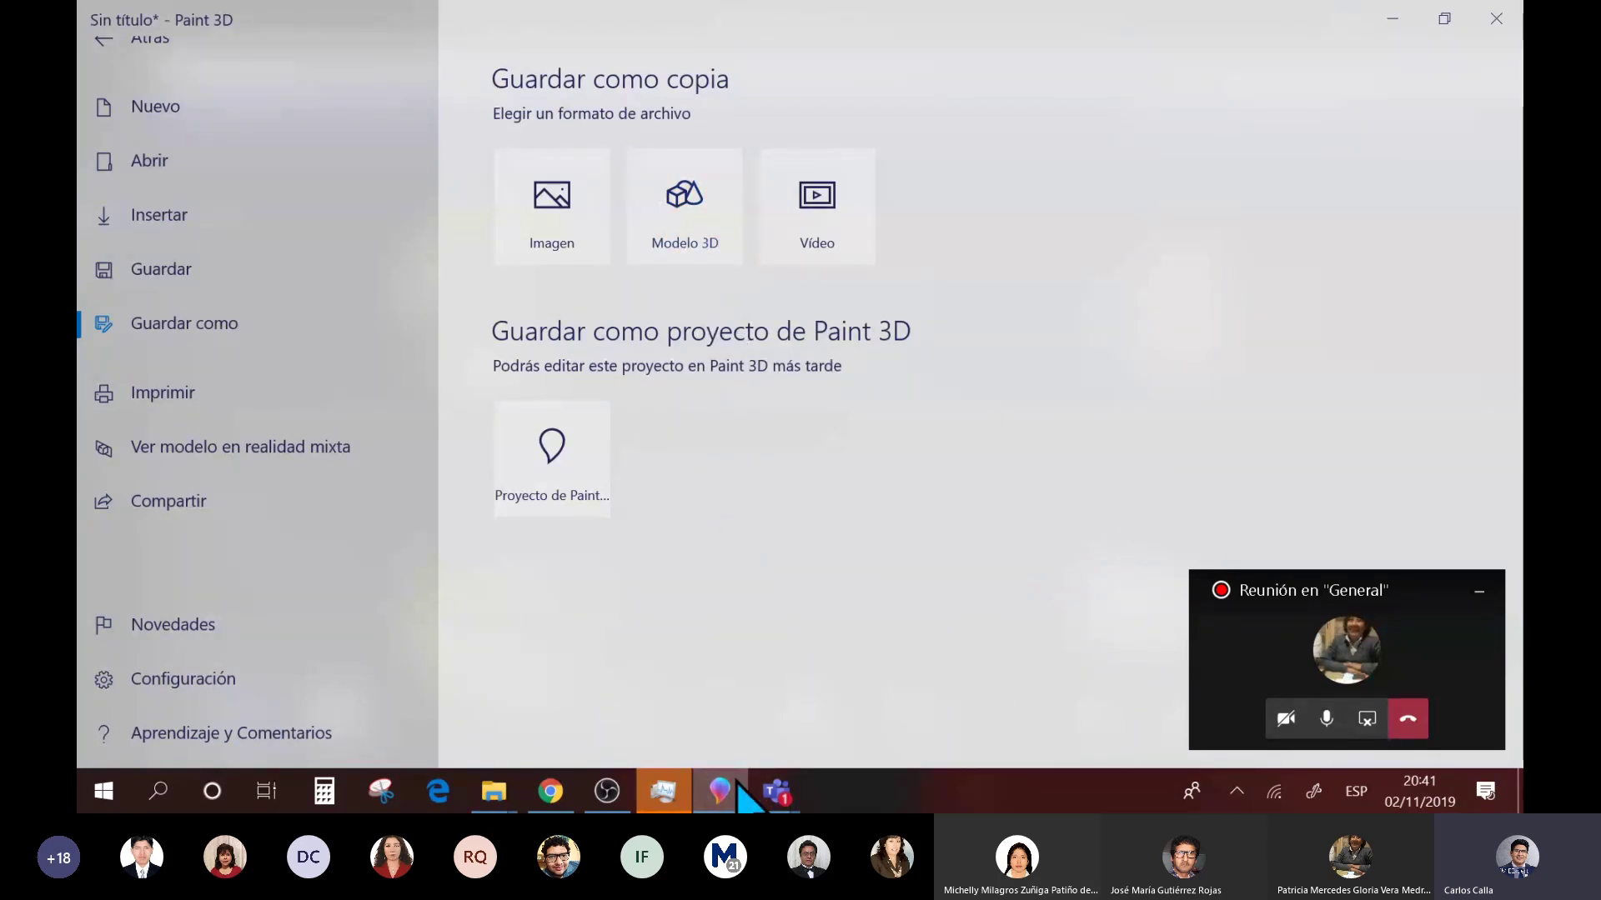
- Switch to Teams and open the meeting chat to read the participants' messages
click(776, 791)
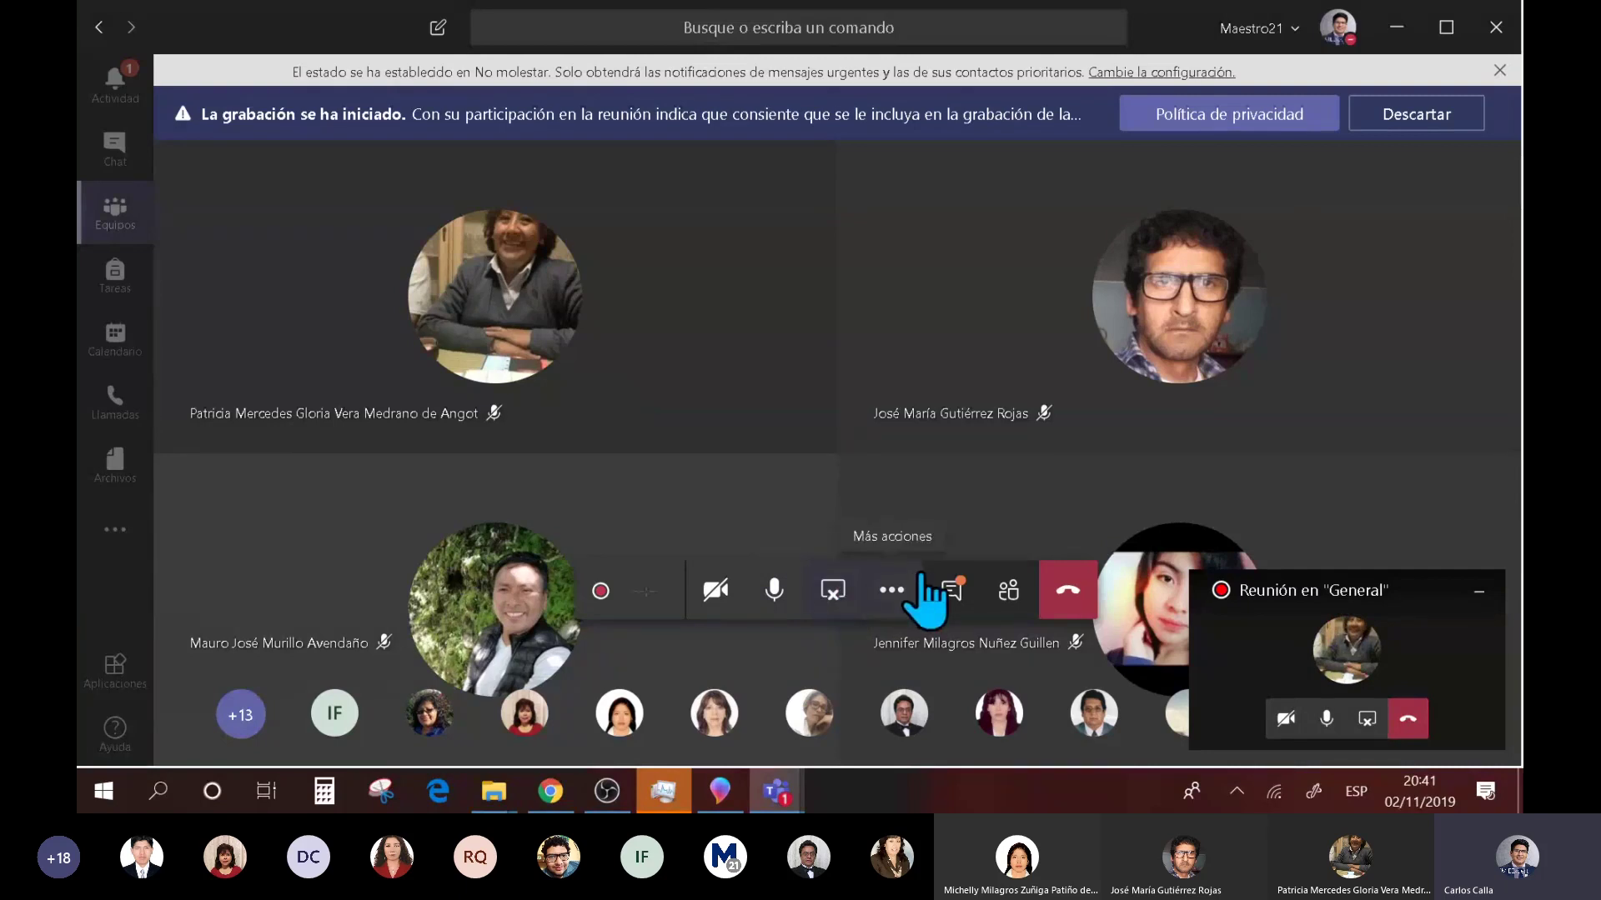
click(951, 591)
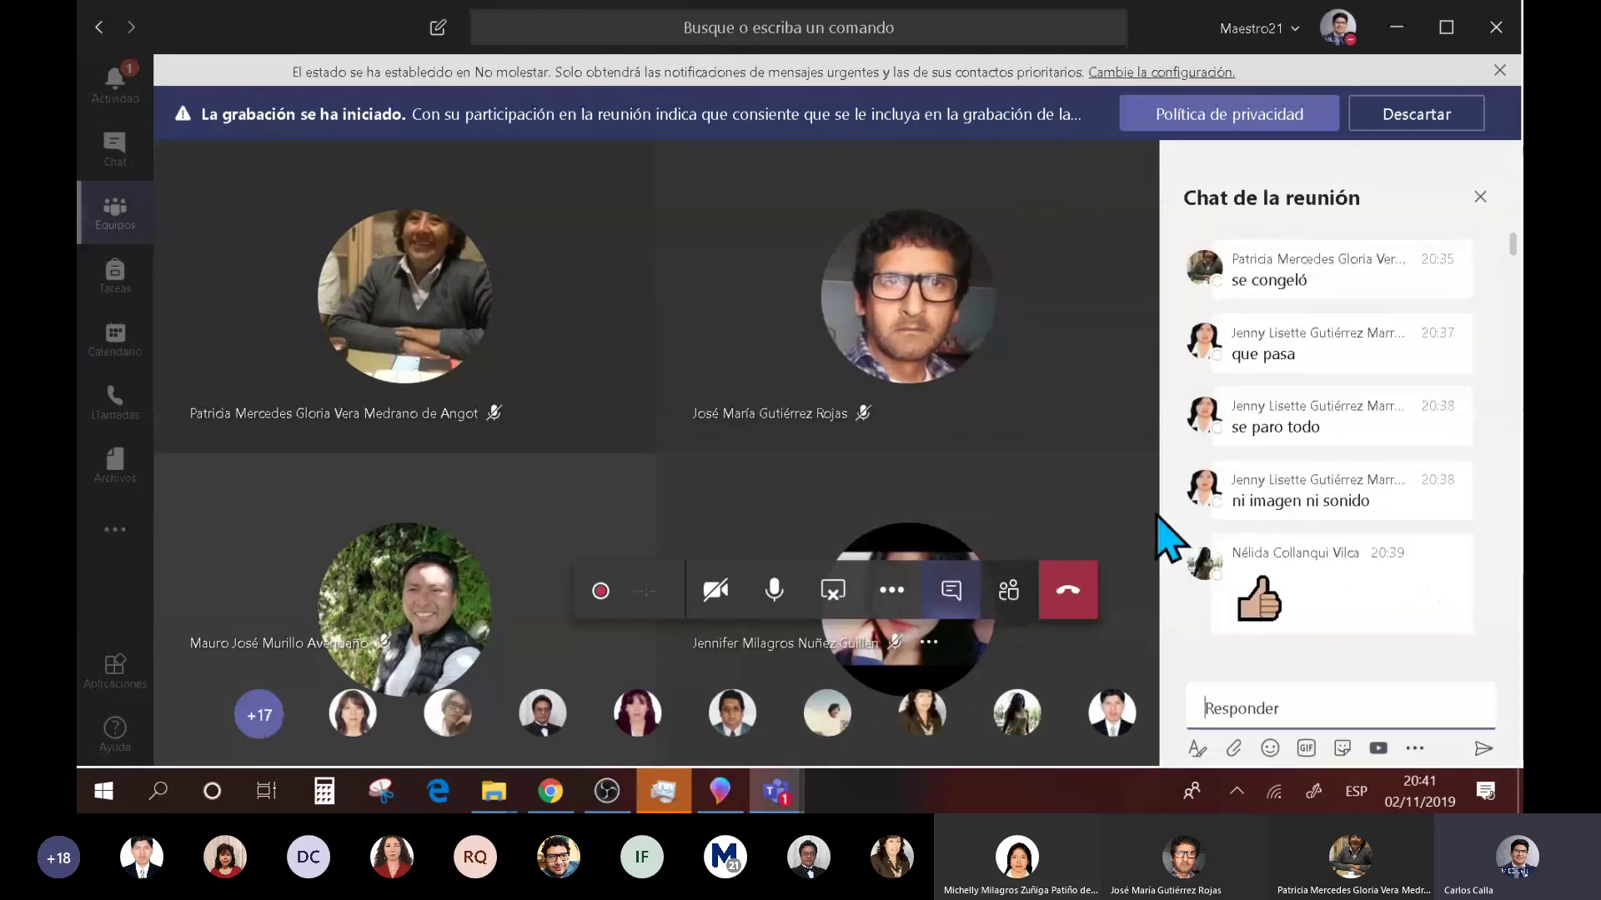
- Switch to Paint 3D and save the scene as a Paint 3D project named Clase8_p3d
scroll(1351, 572, up, 1)
key(alt+Tab)
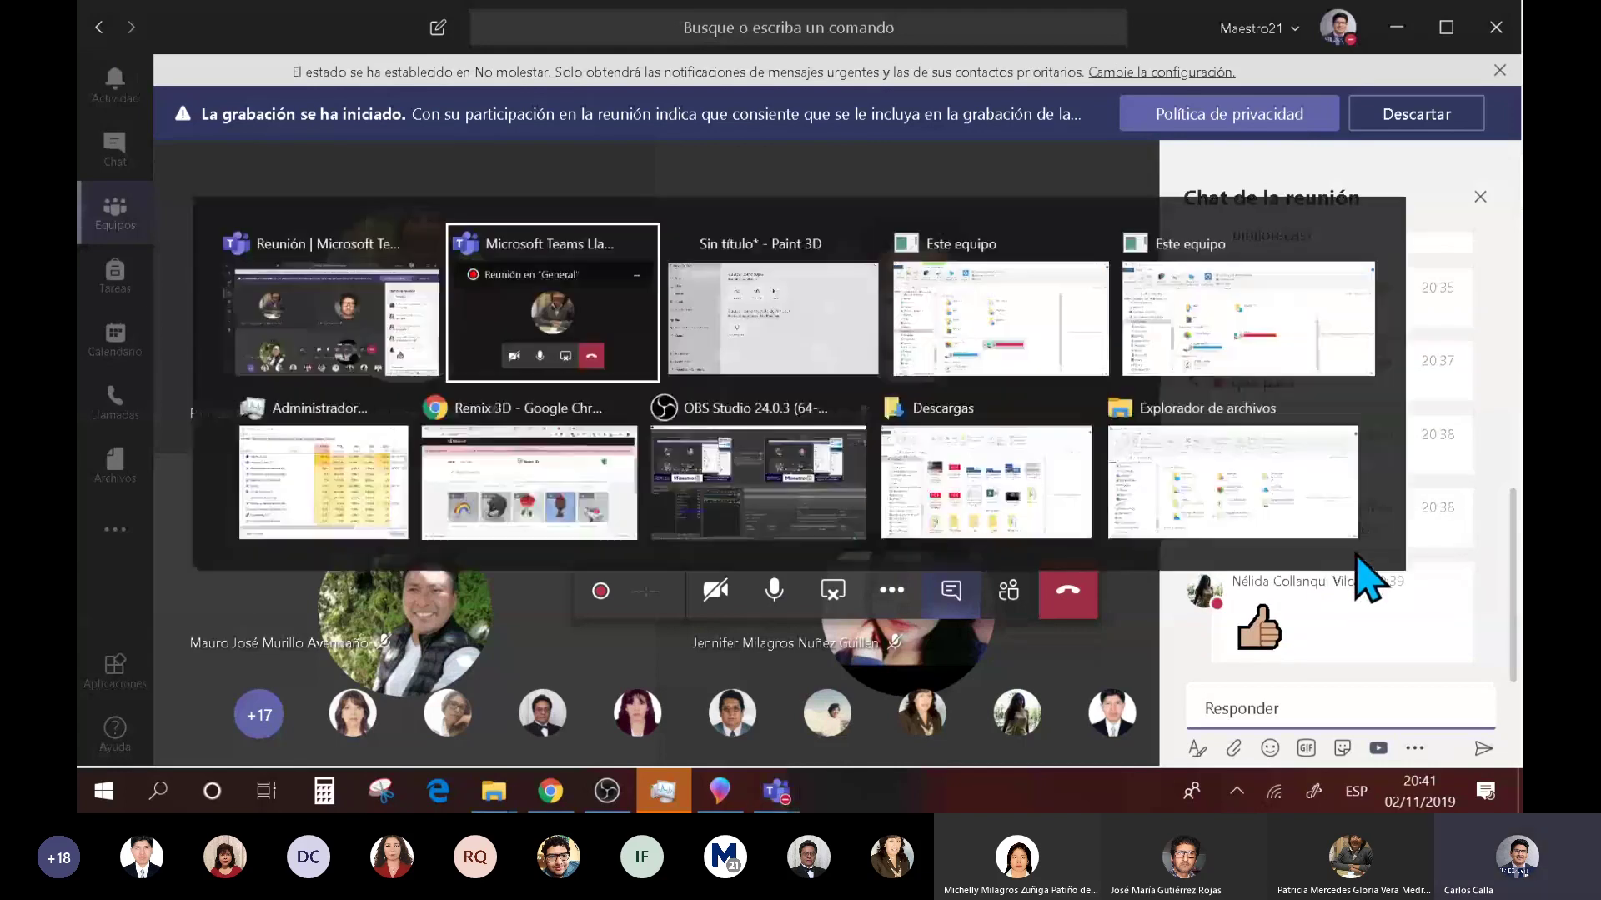
click(719, 799)
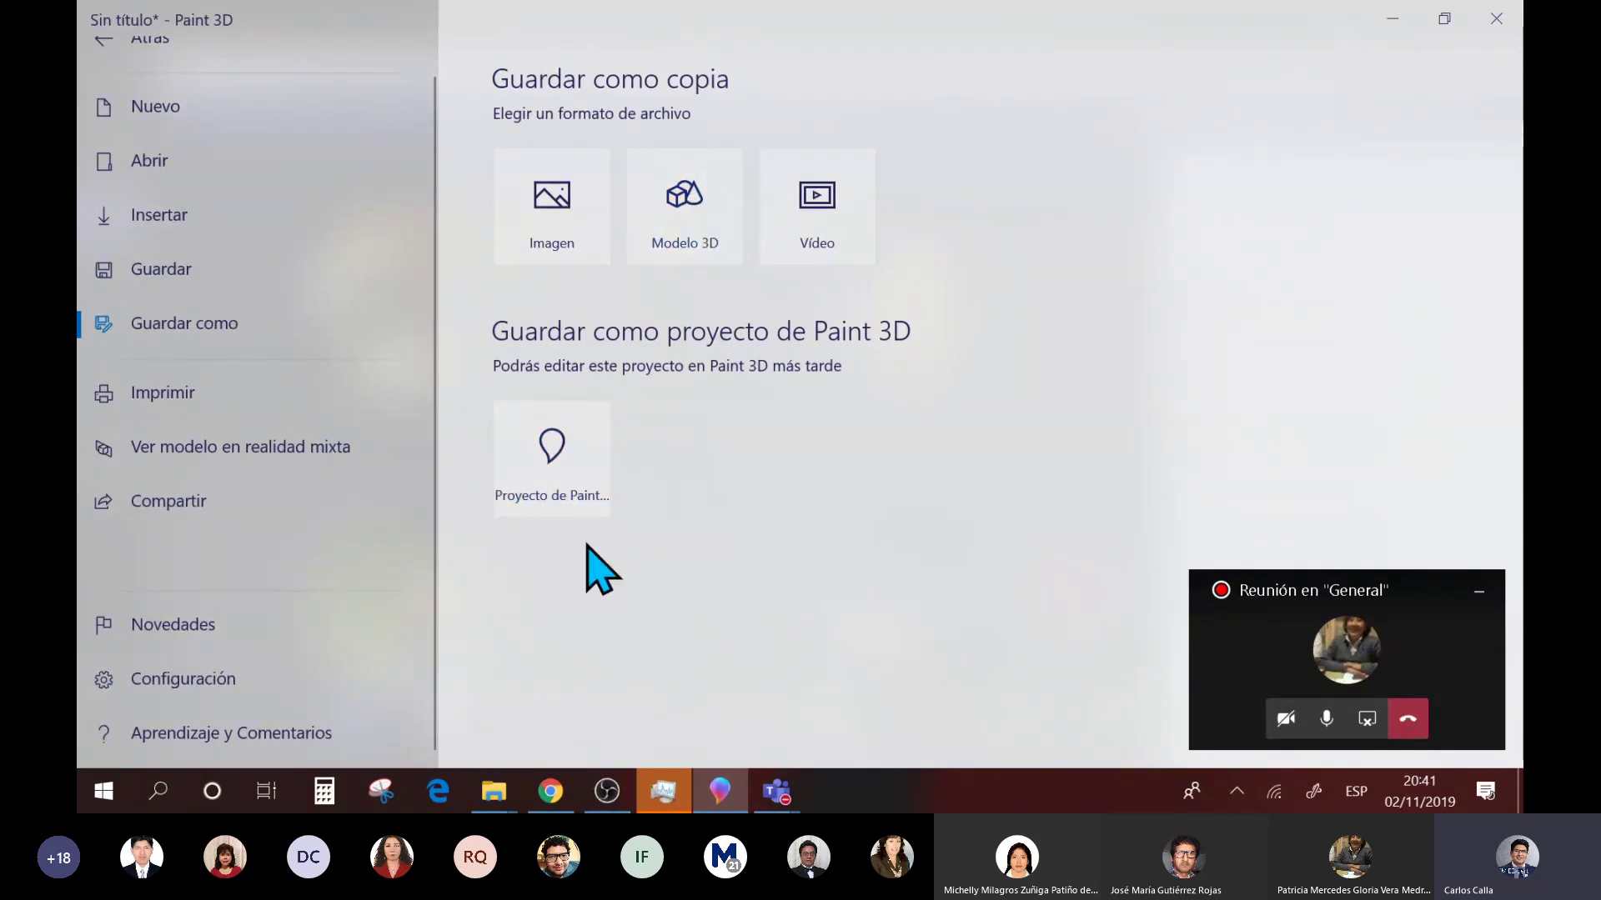
click(538, 458)
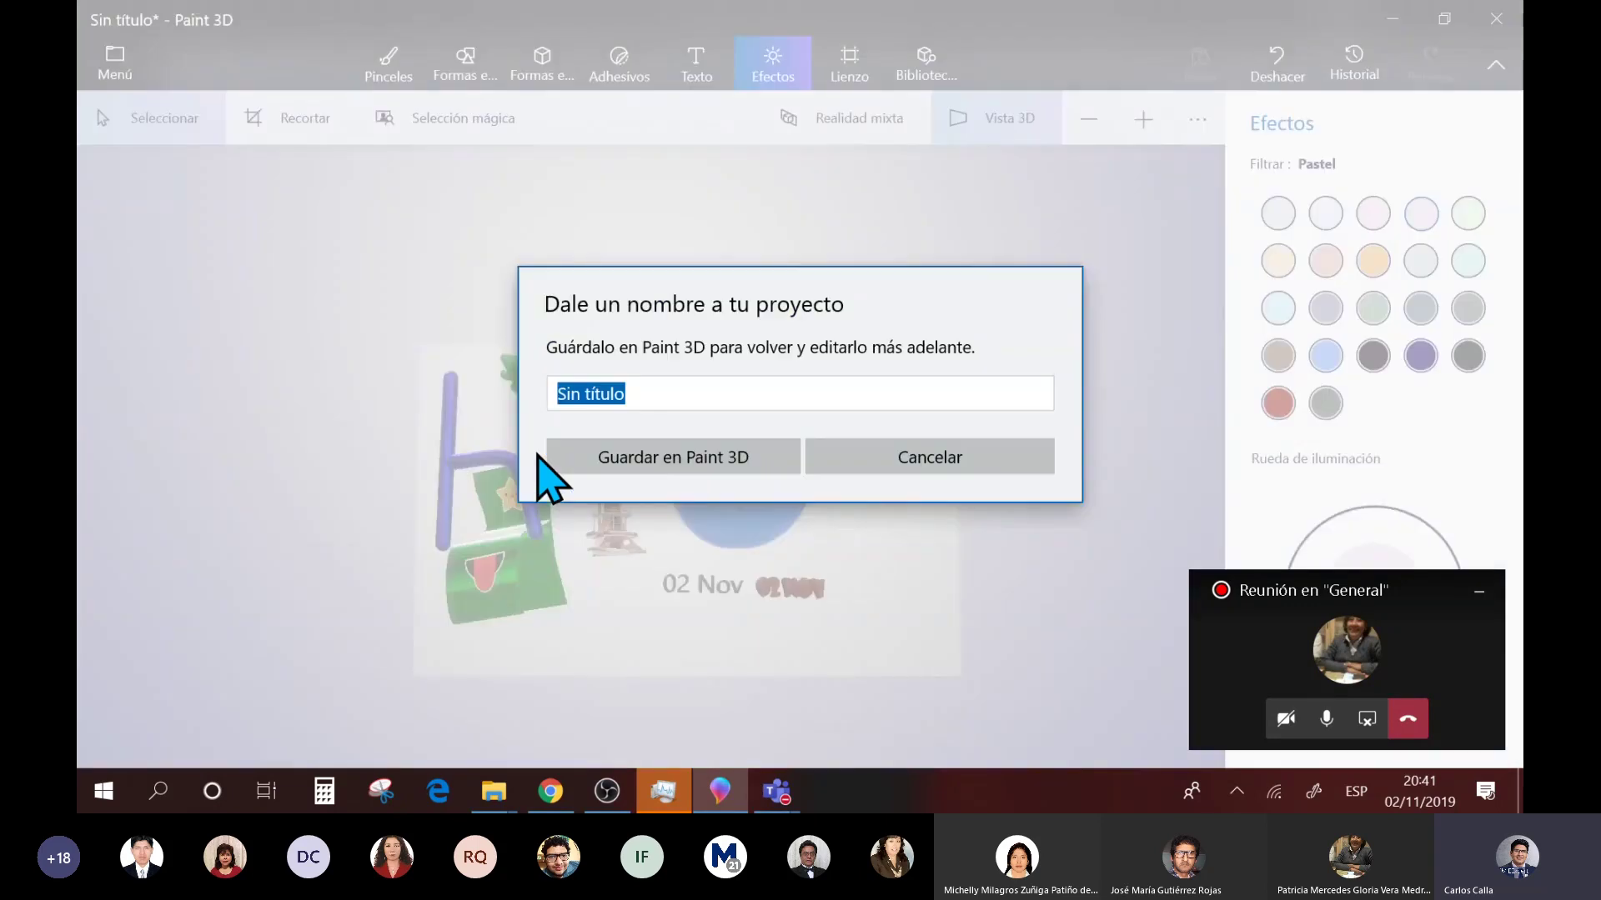
text(Clase8_)
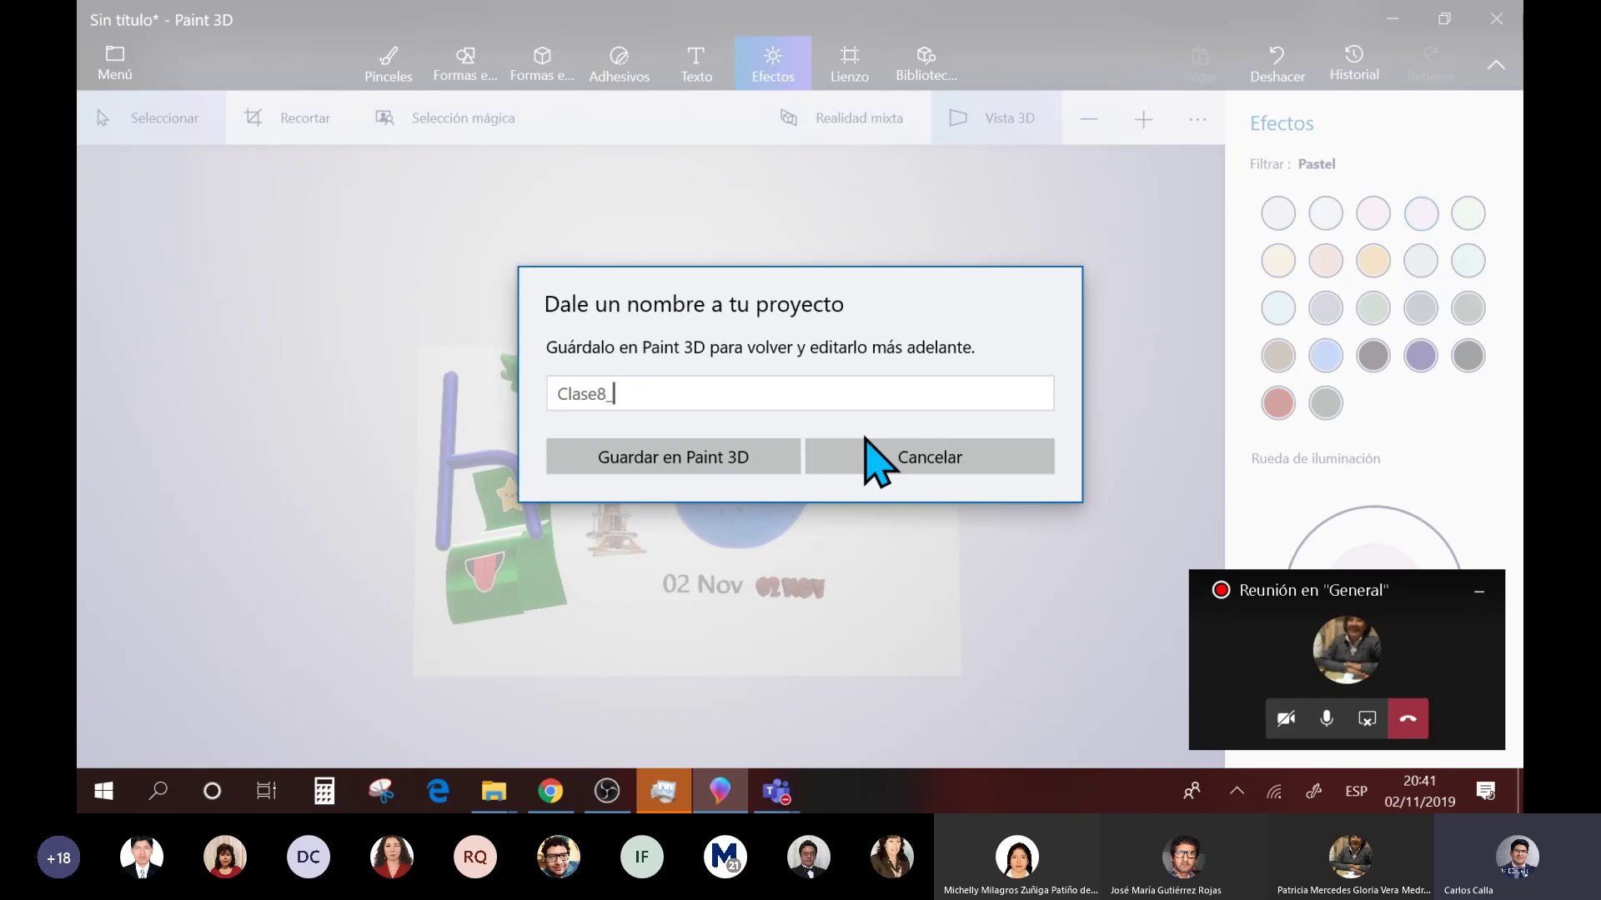
text(p3d)
click(747, 461)
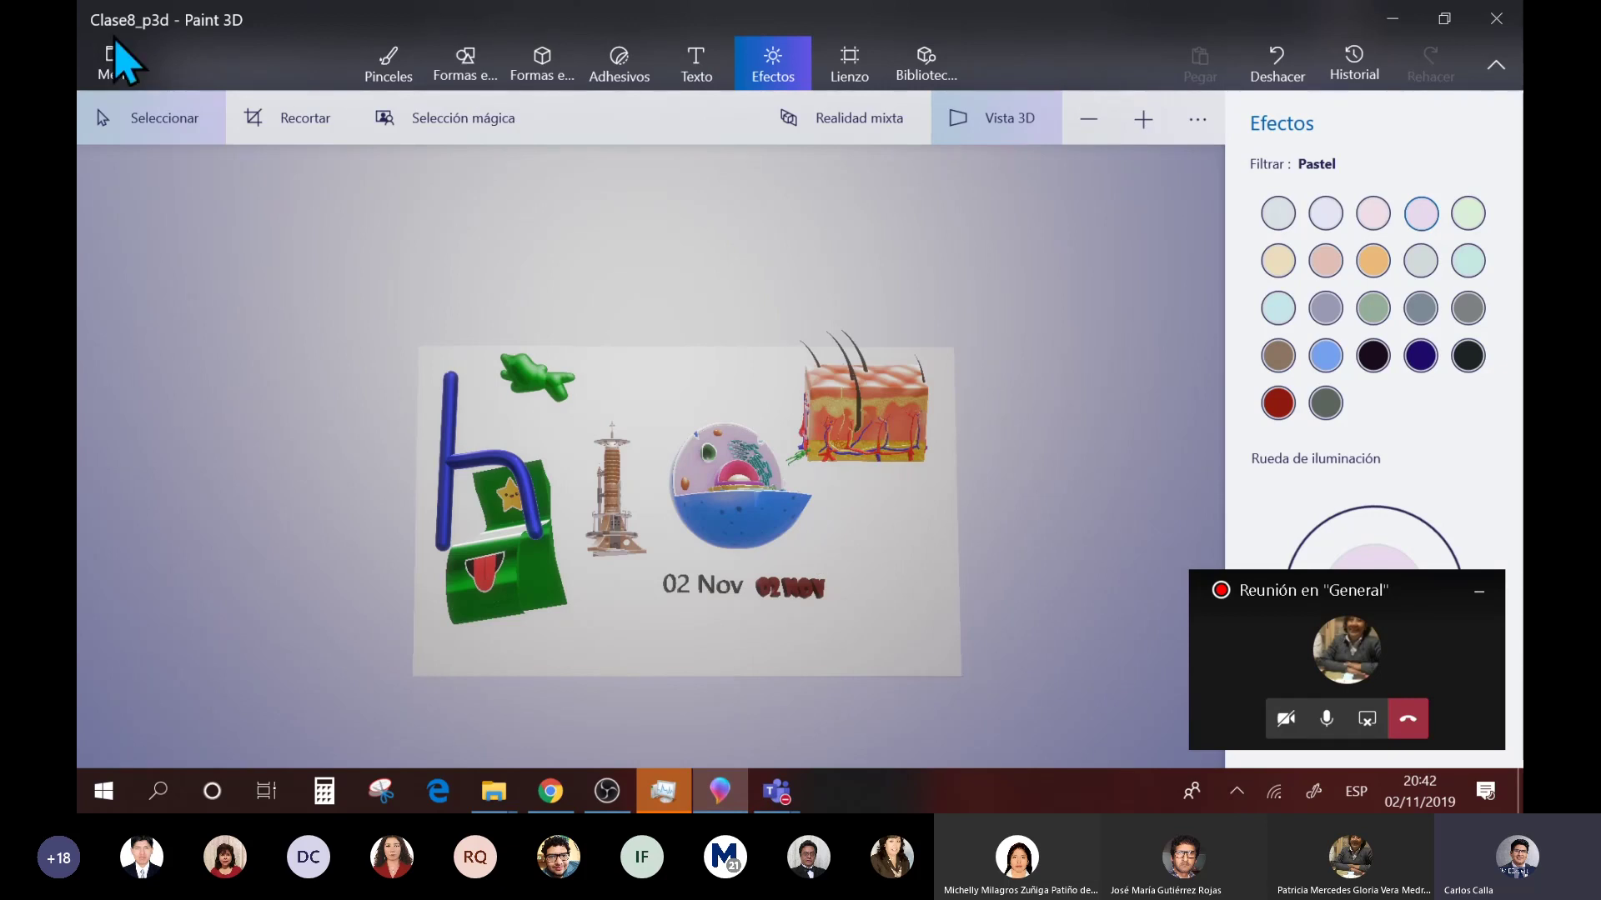
- Check the saved project among the stored projects and start saving a copy of the scene as a video
click(130, 68)
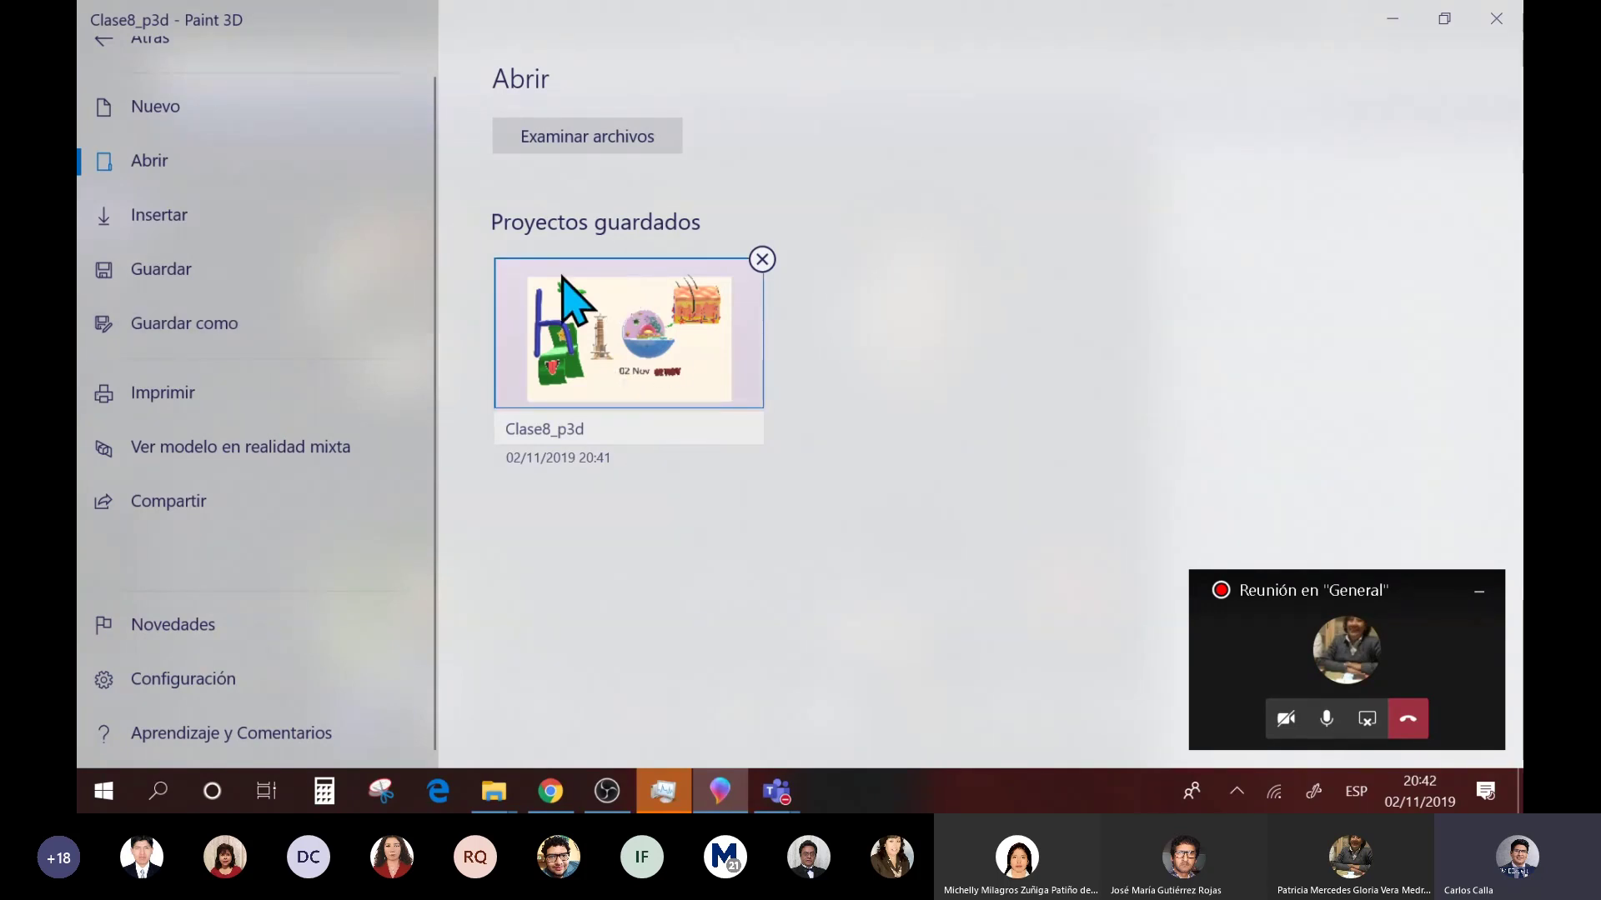
click(213, 328)
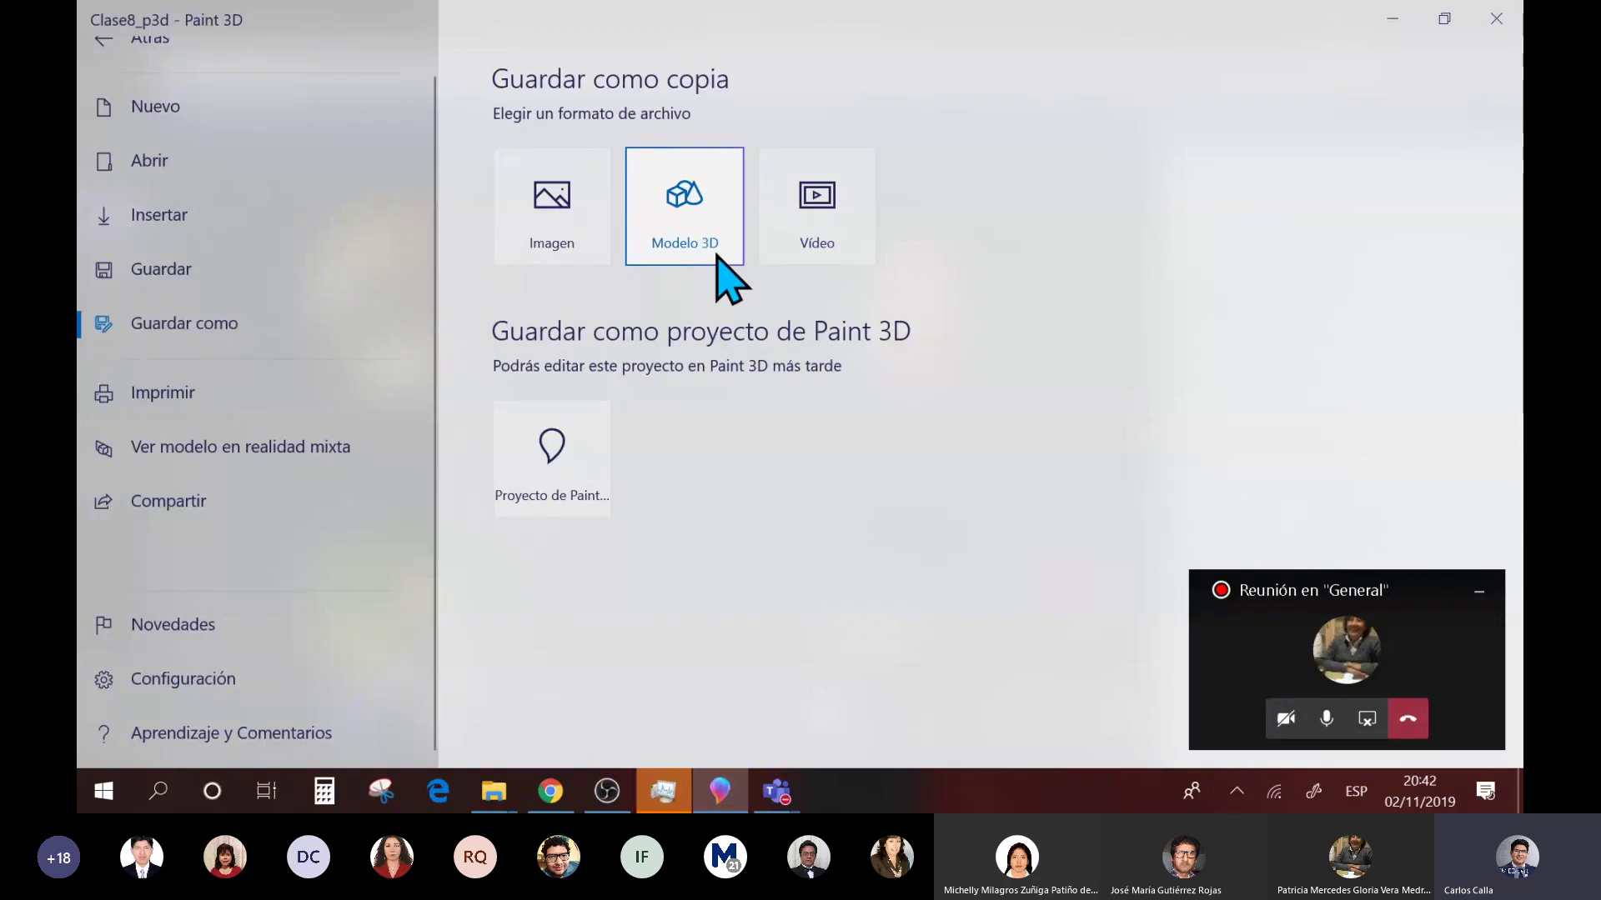
click(822, 236)
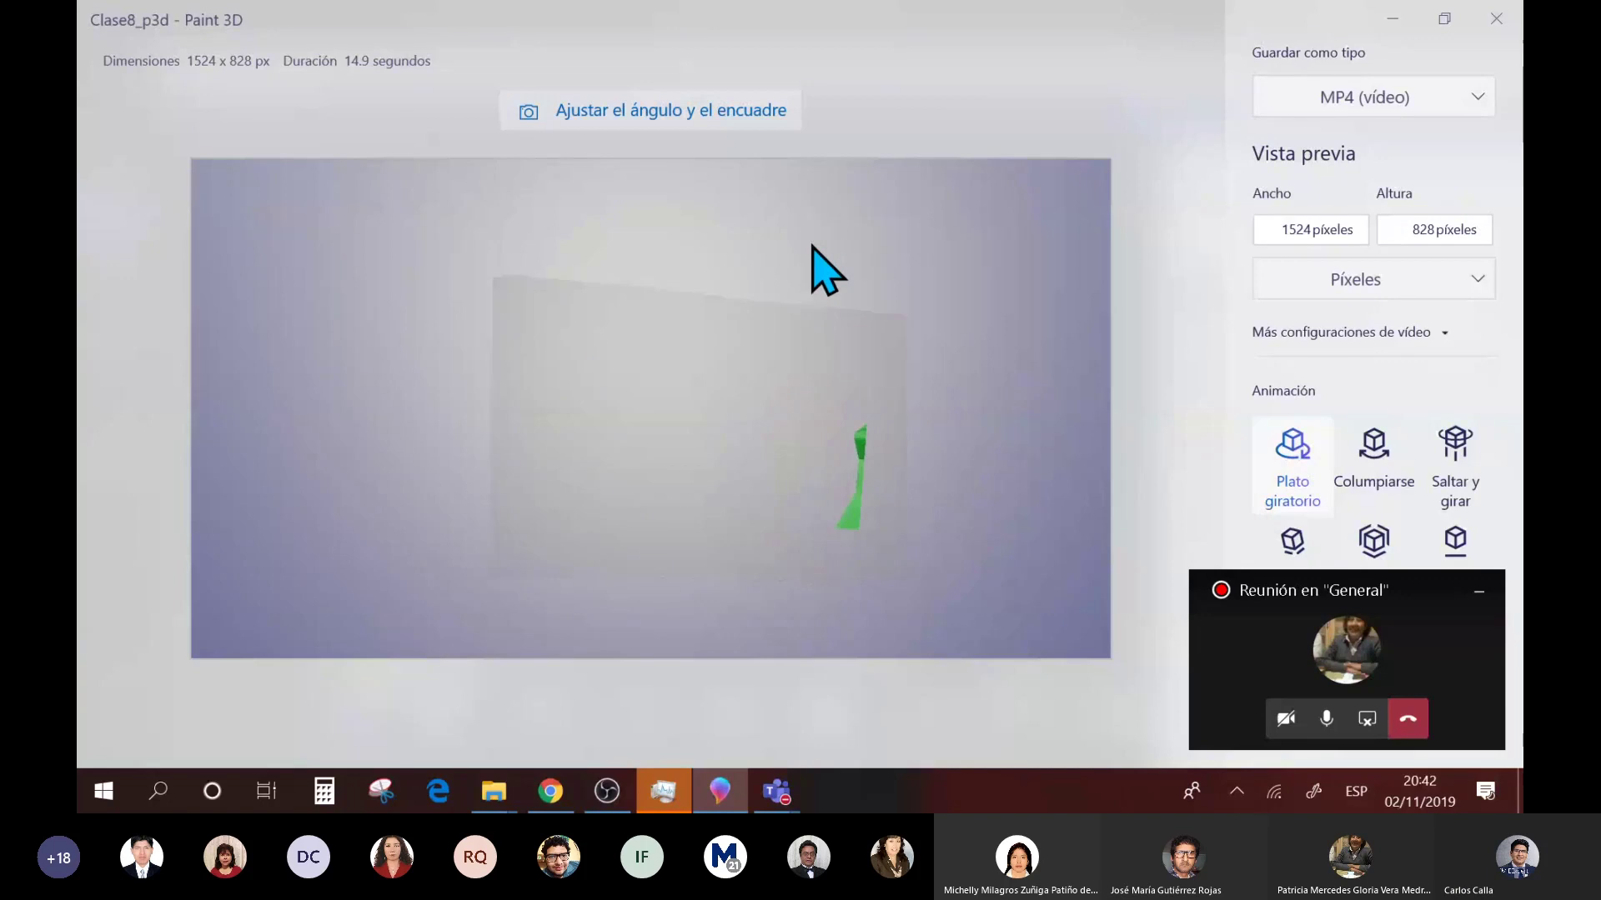
- Change the copy's file type to GIF (imagen) and enable transparency to preview the scene without its background
click(1470, 96)
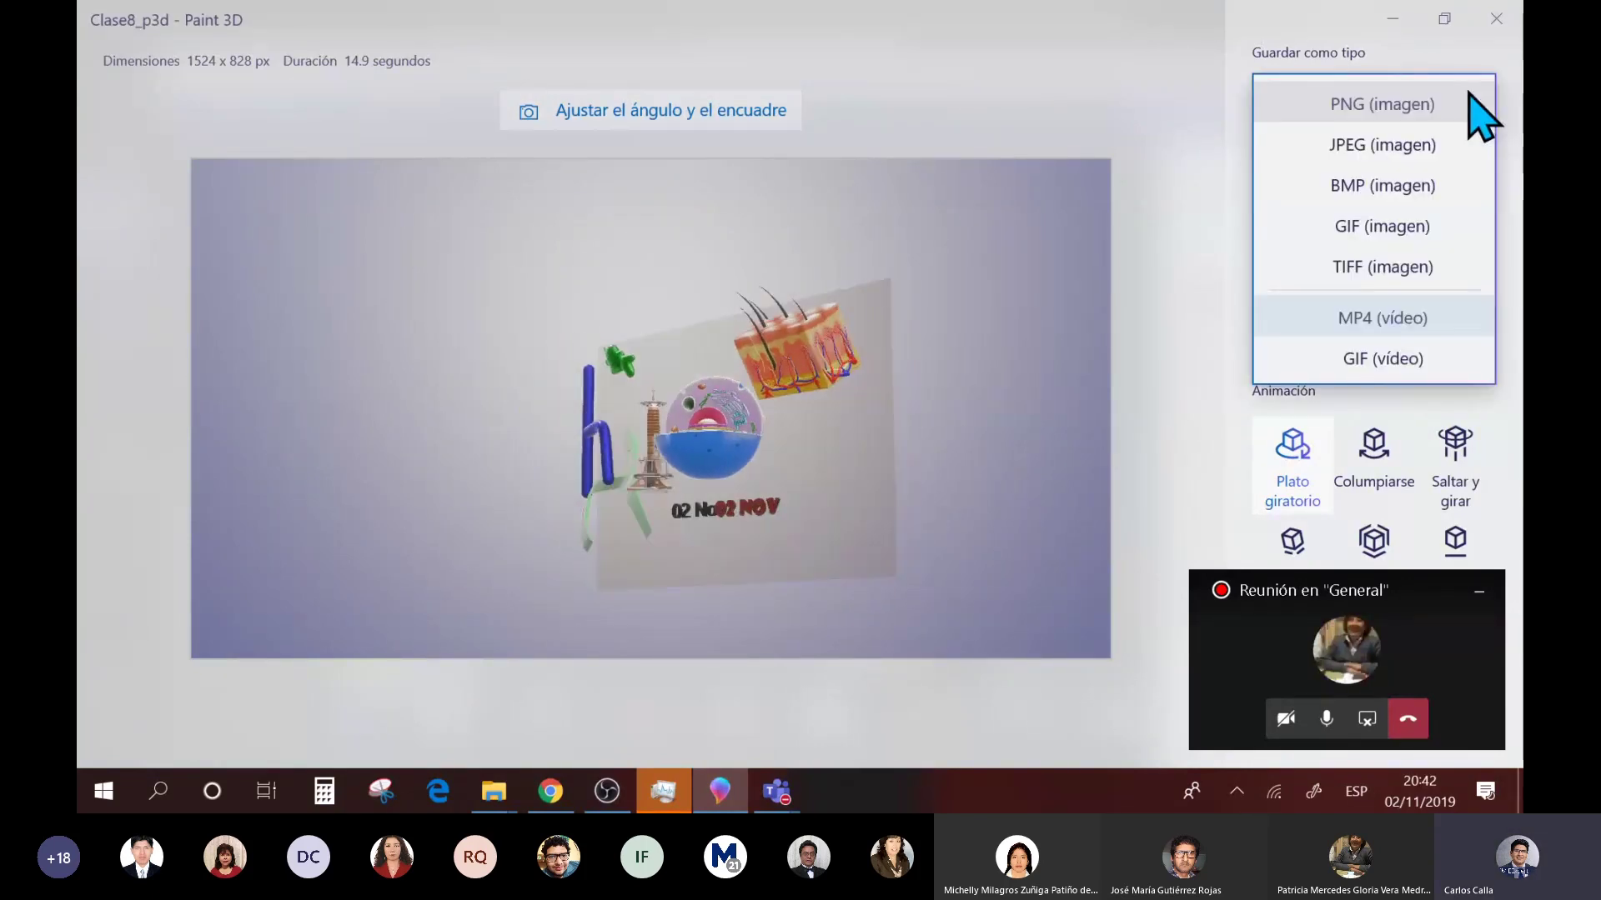
click(1474, 237)
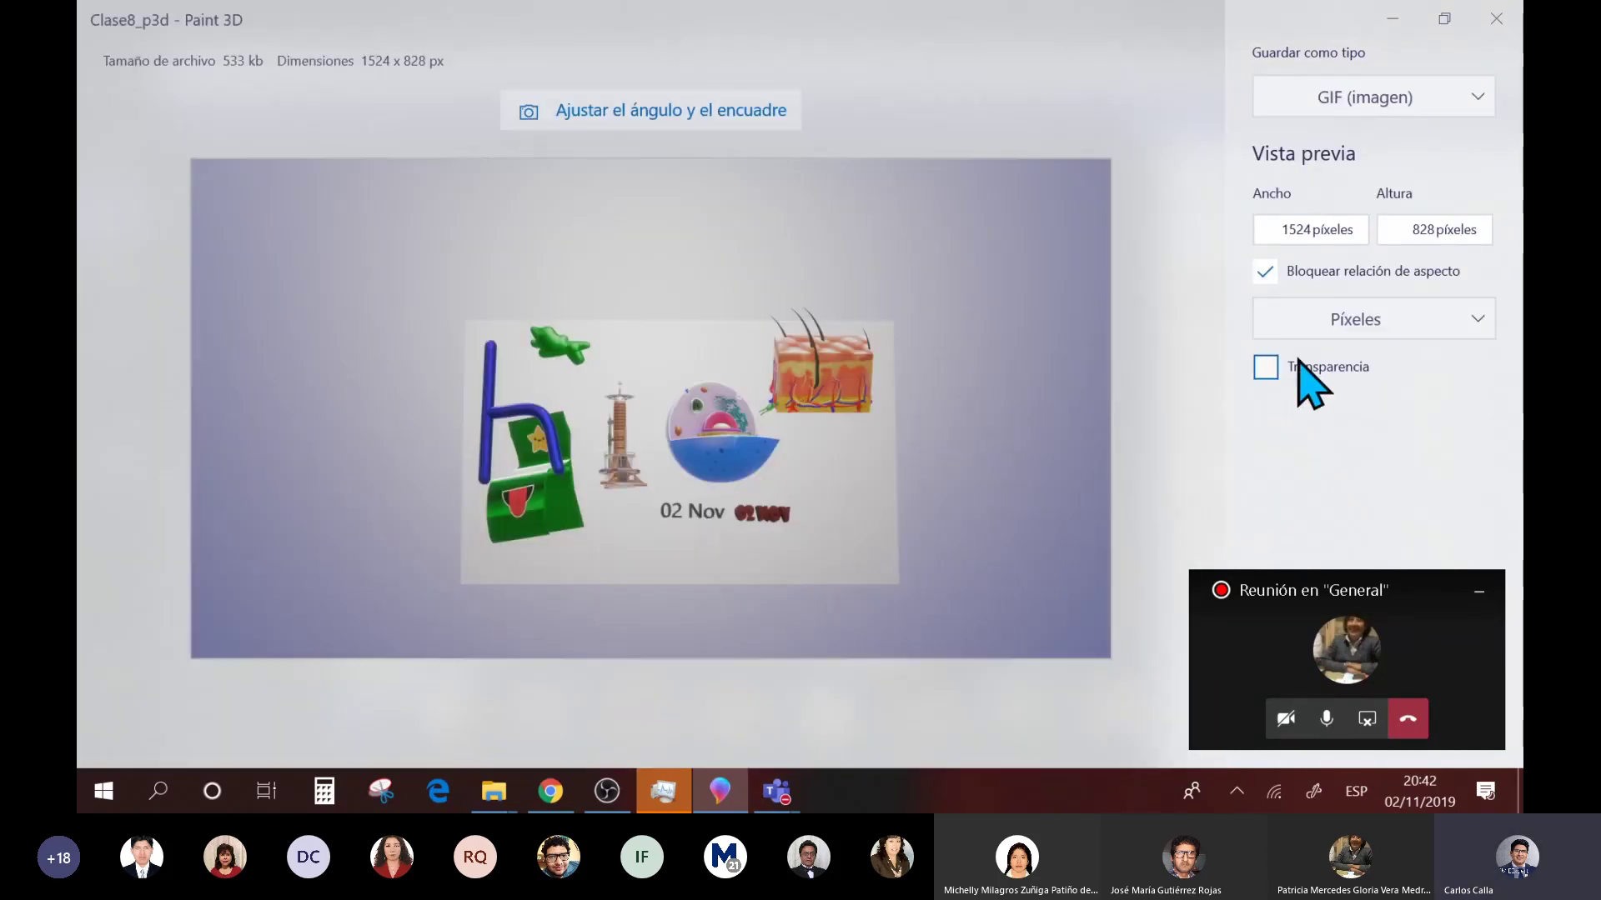
click(1265, 367)
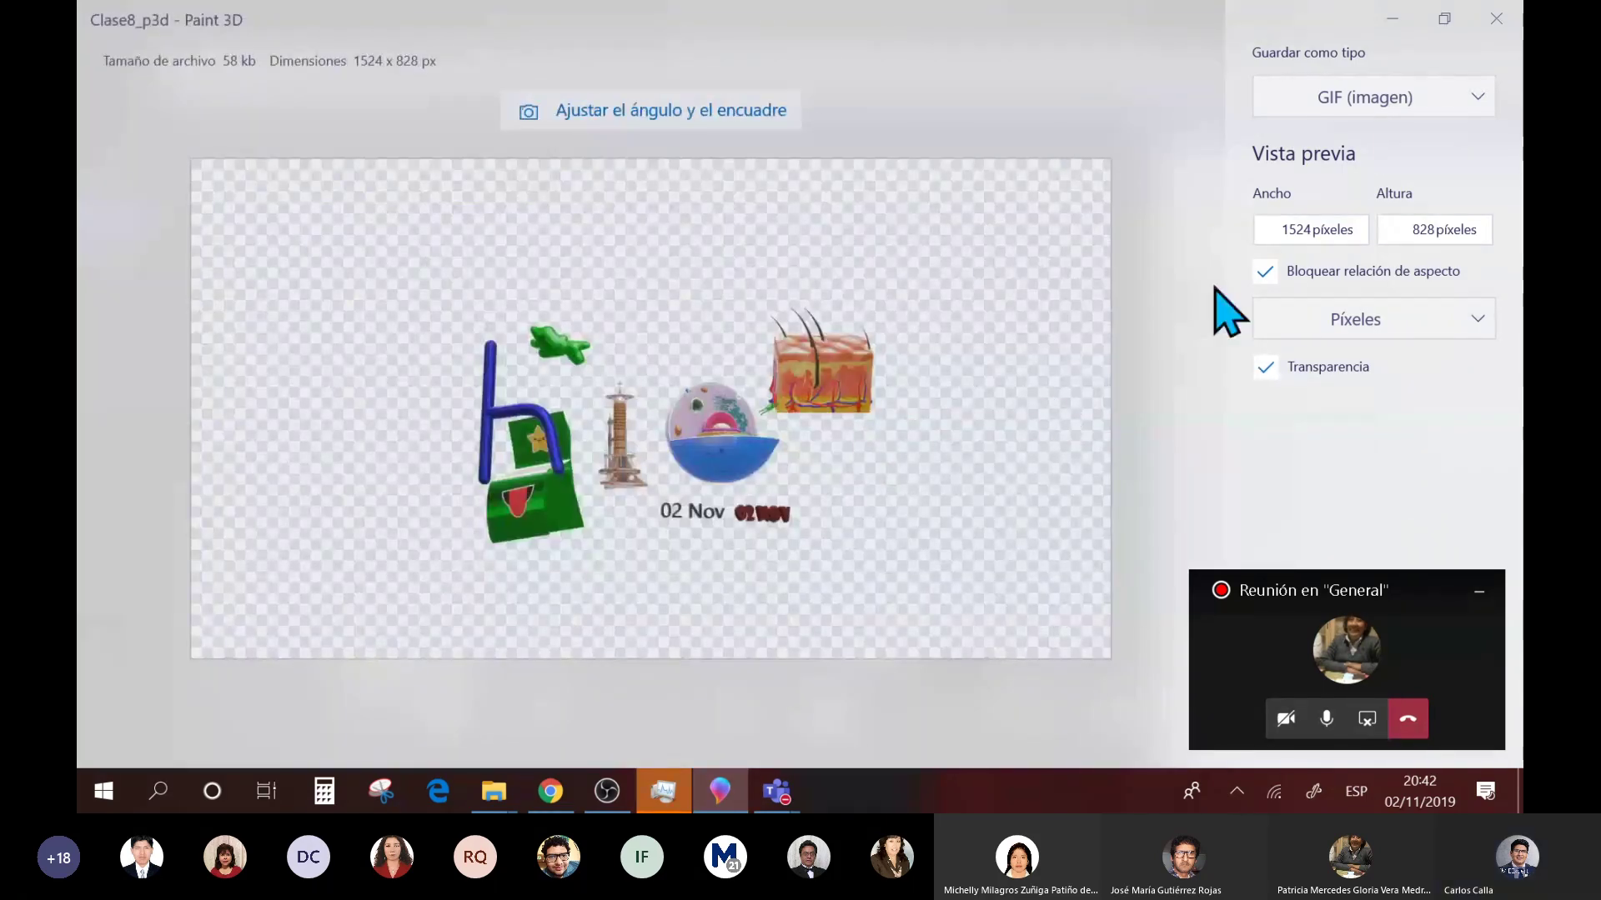
- Set the file type to MP4 (vídeo) and preview the side-to-side Columpiarse, Emerger and second Columpiarse animations
click(1478, 102)
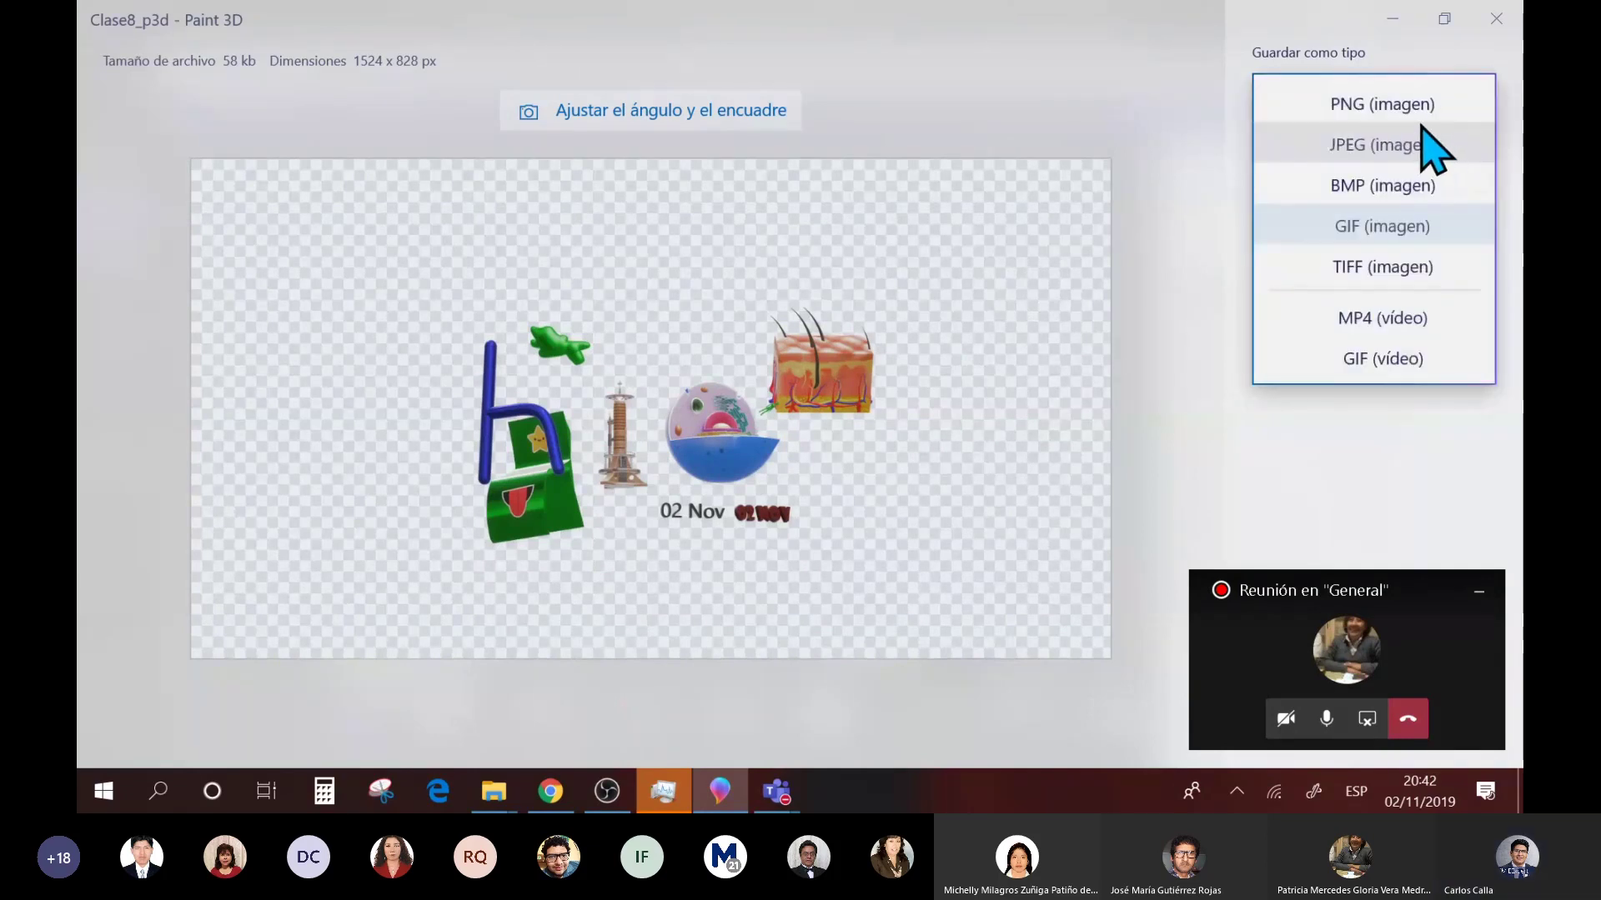
click(1403, 323)
scroll(1417, 310, down, 1)
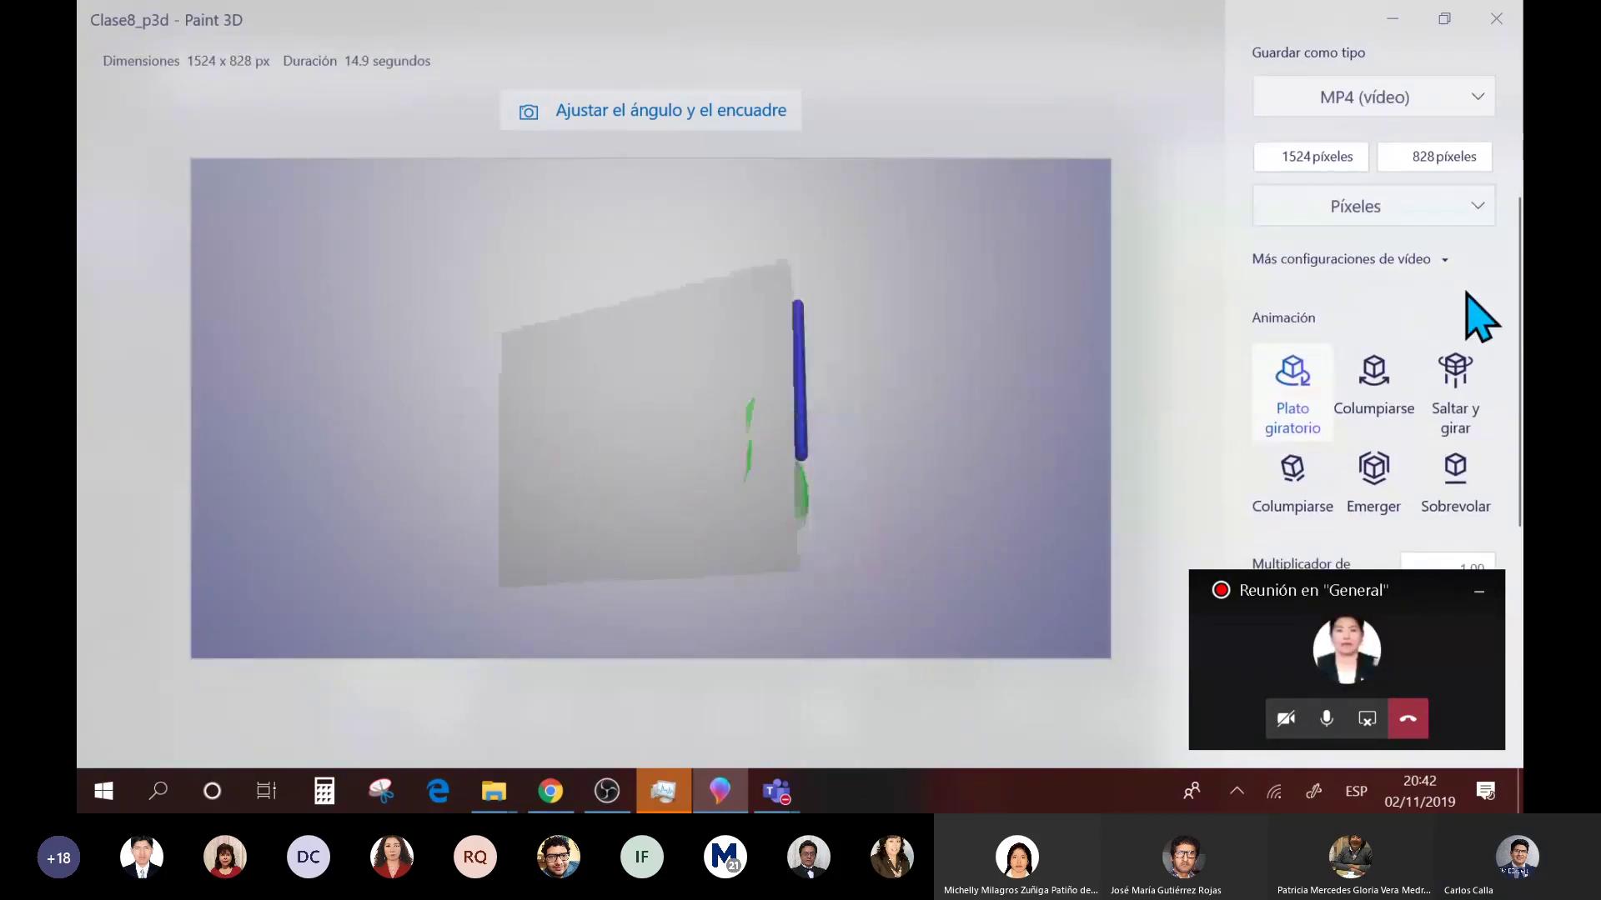
click(1393, 403)
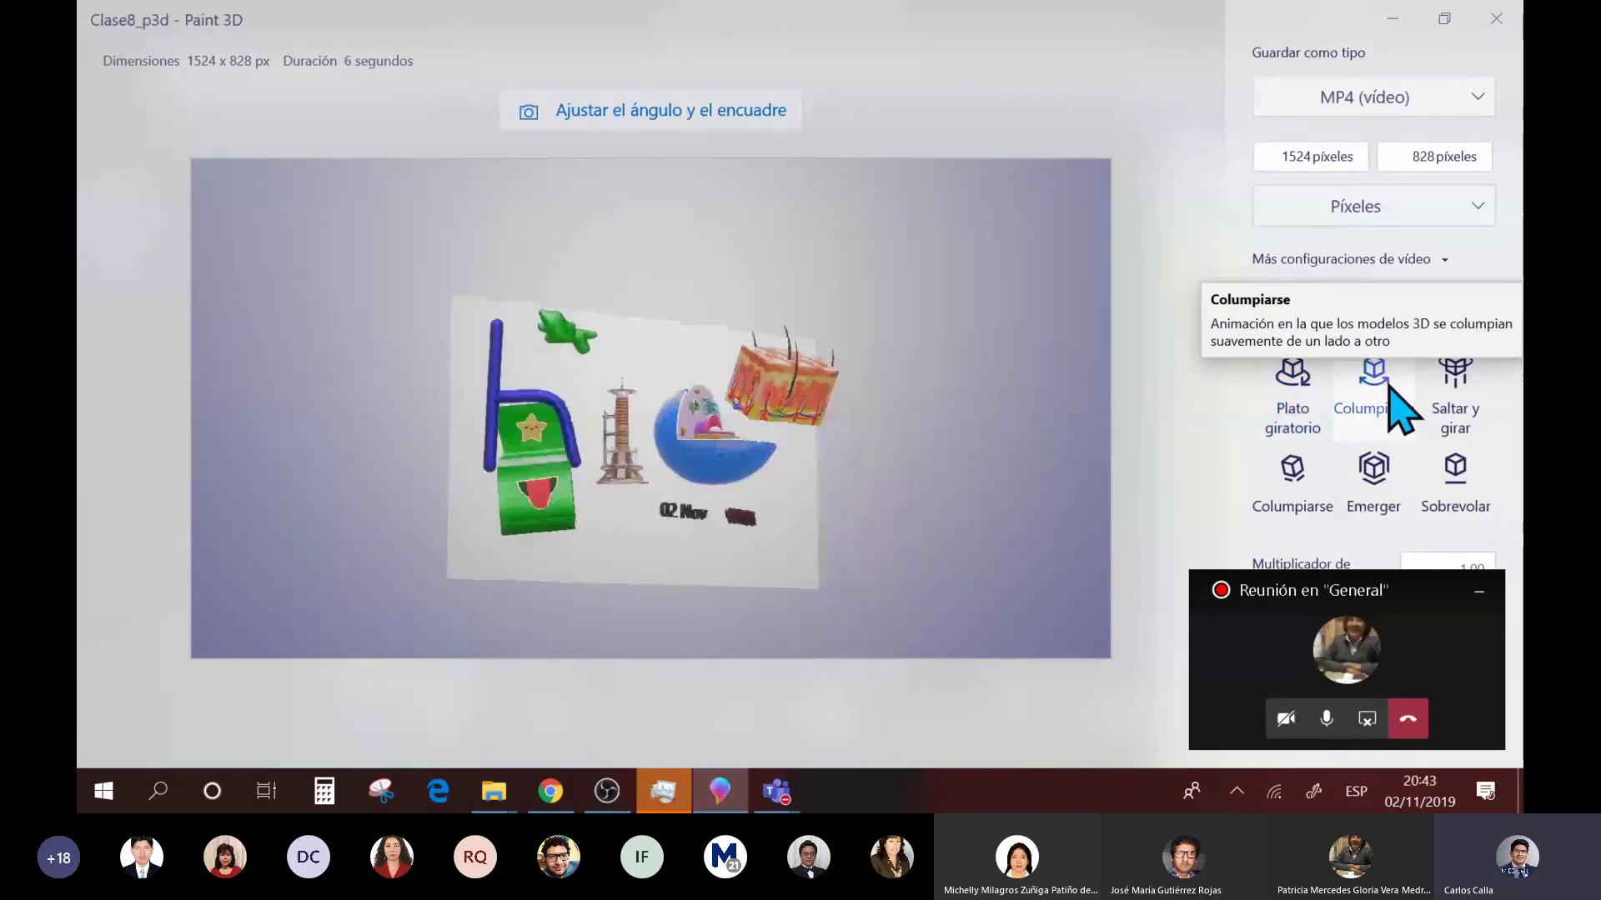
scroll(1390, 396, down, 1)
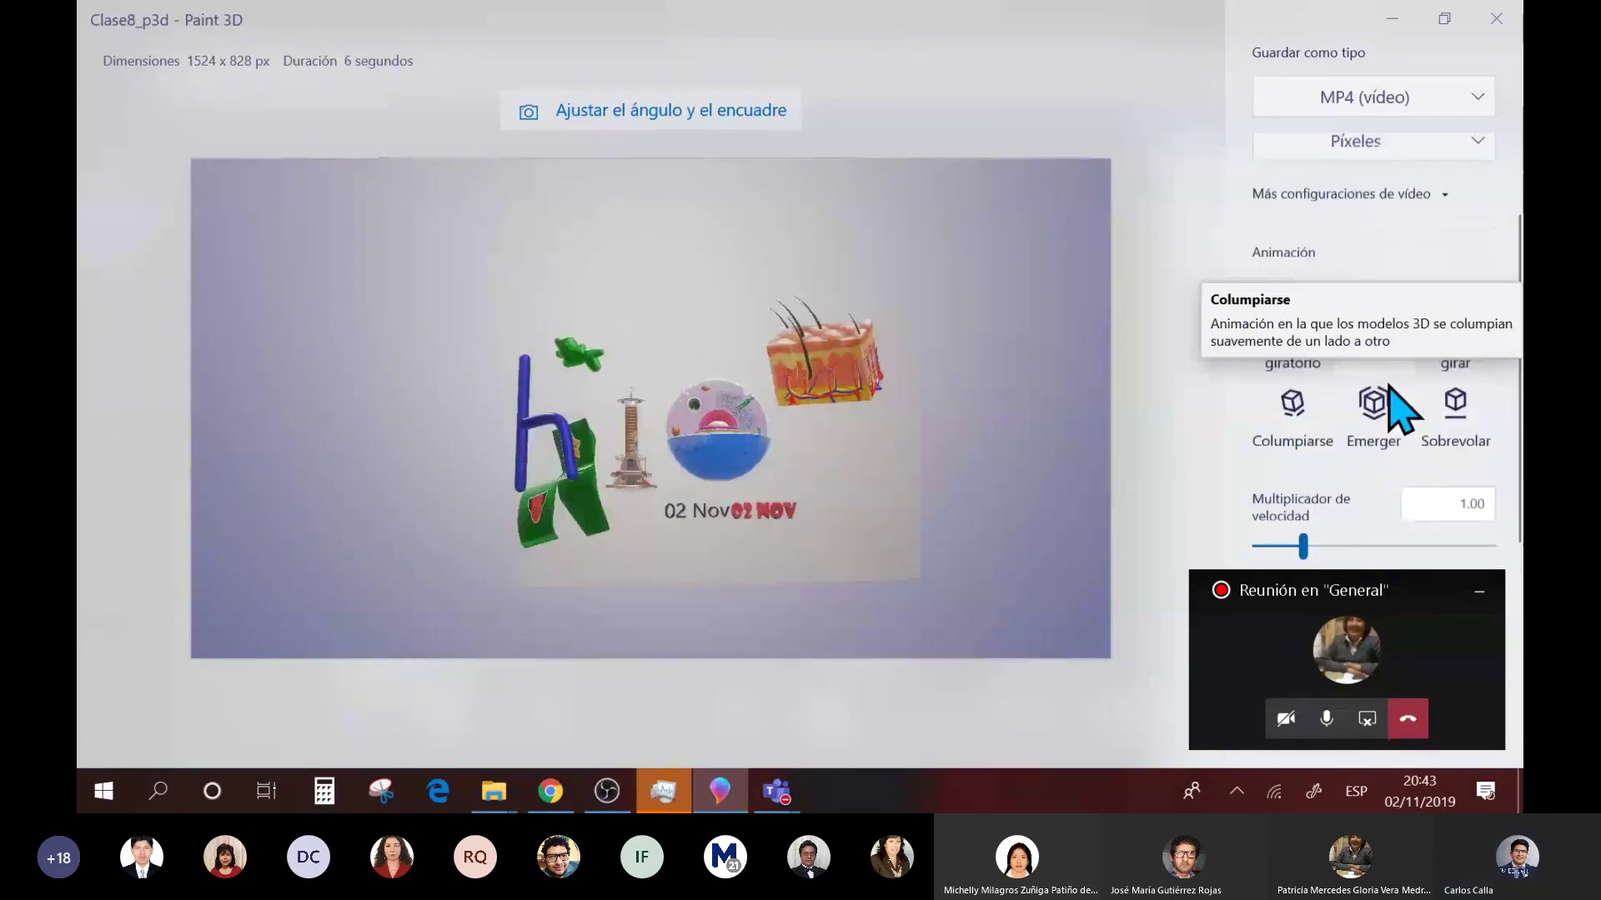
click(1388, 415)
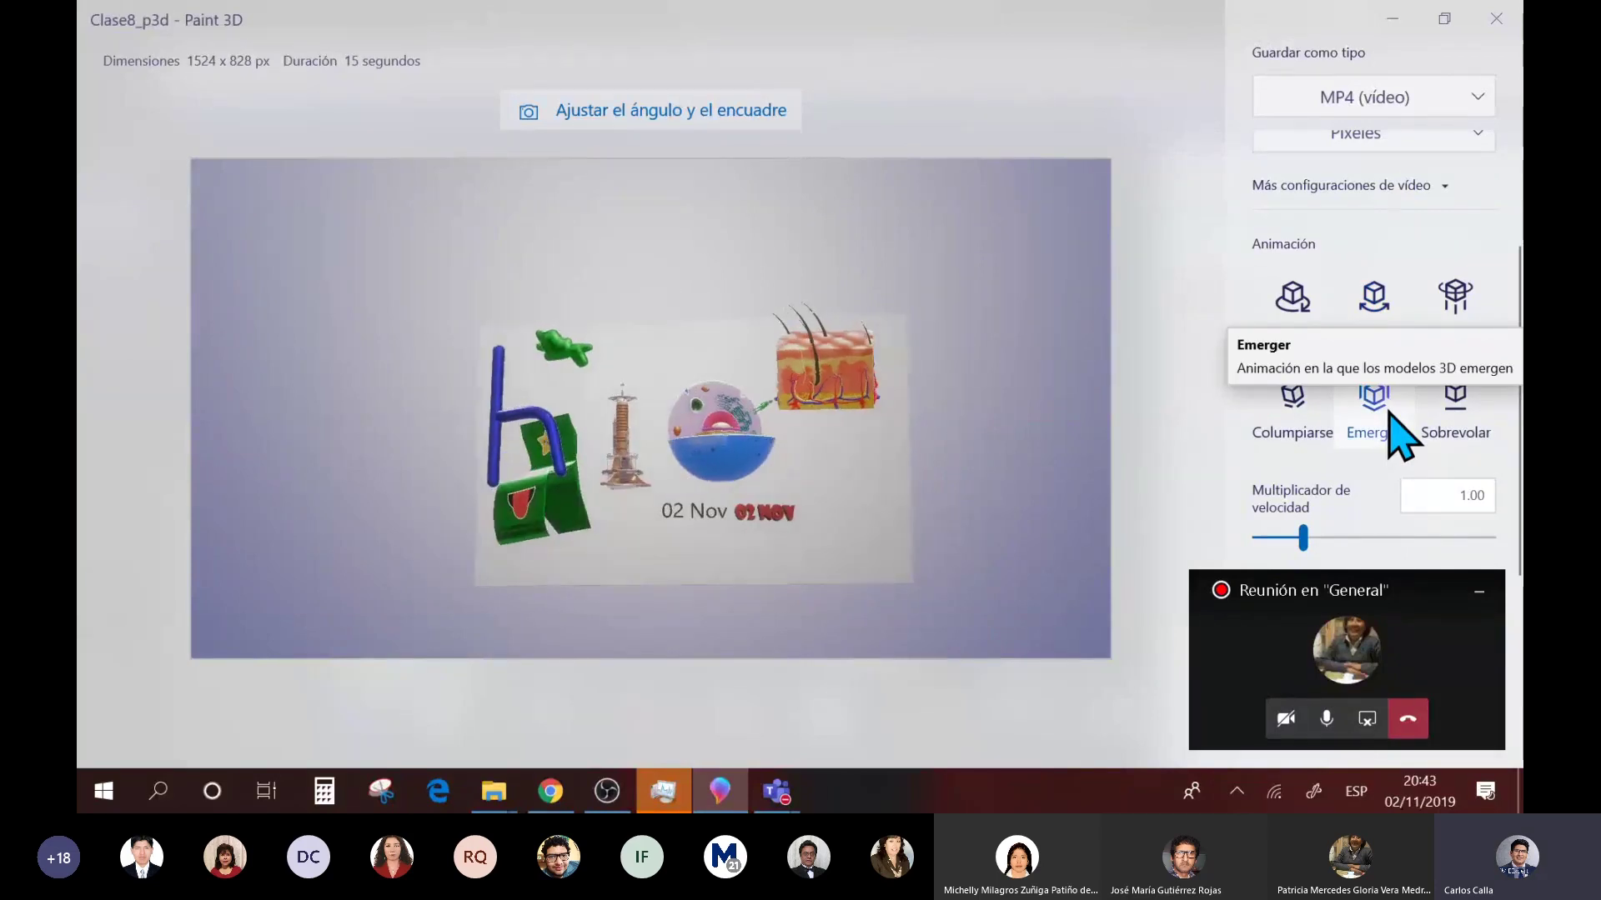
click(1304, 427)
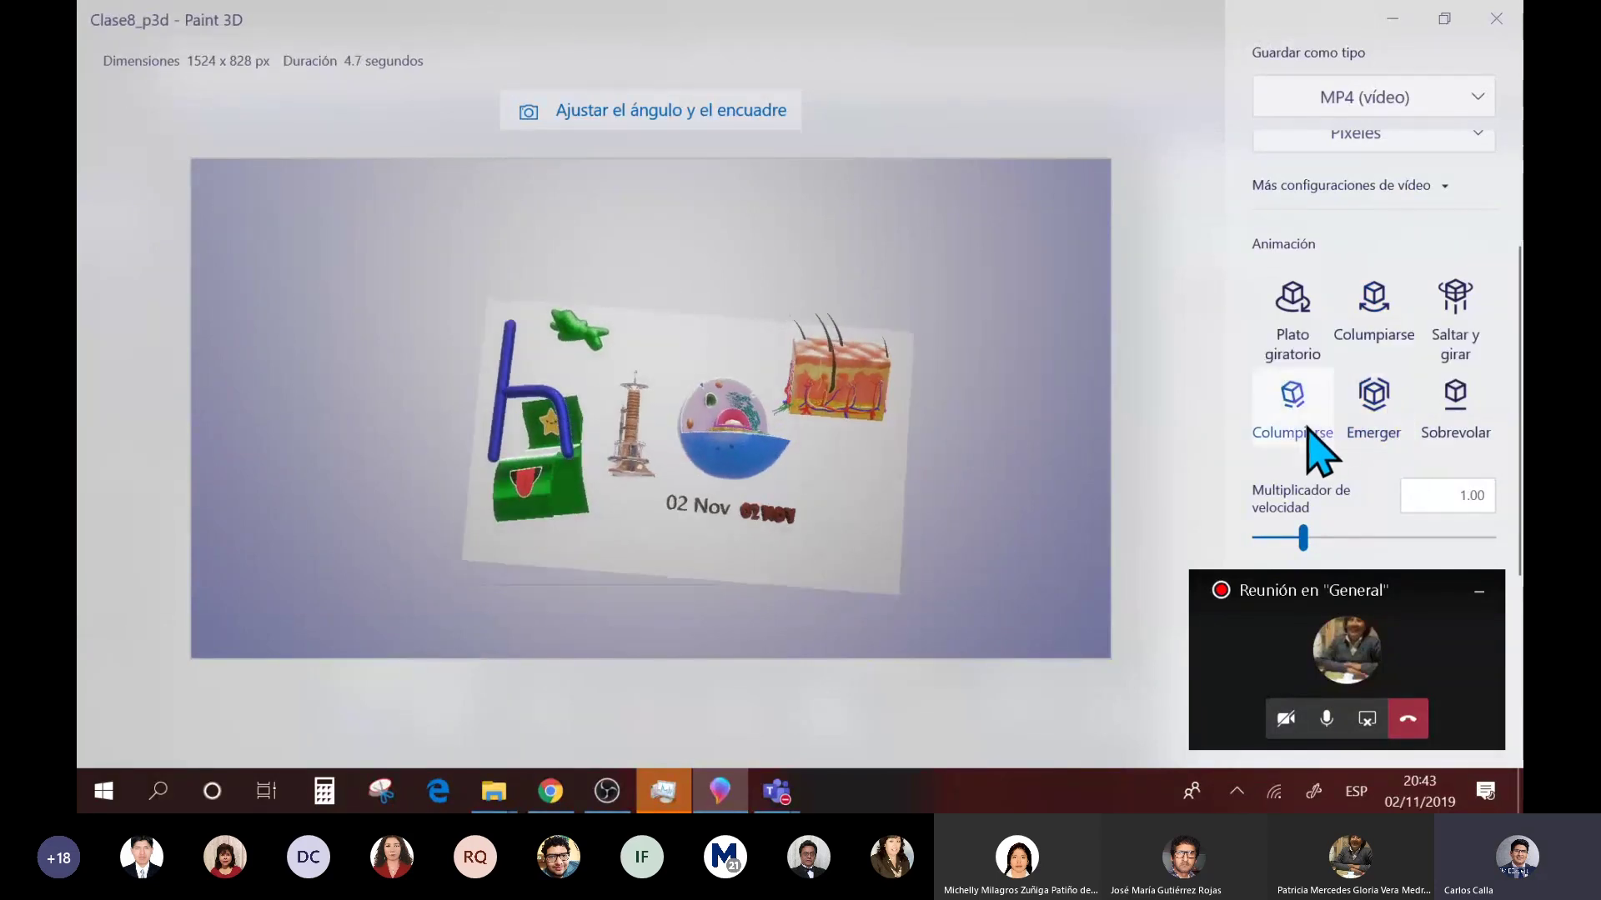
- Set the export to GIF (vídeo) with the Plato giratorio animation and open its angle and framing settings
click(1294, 316)
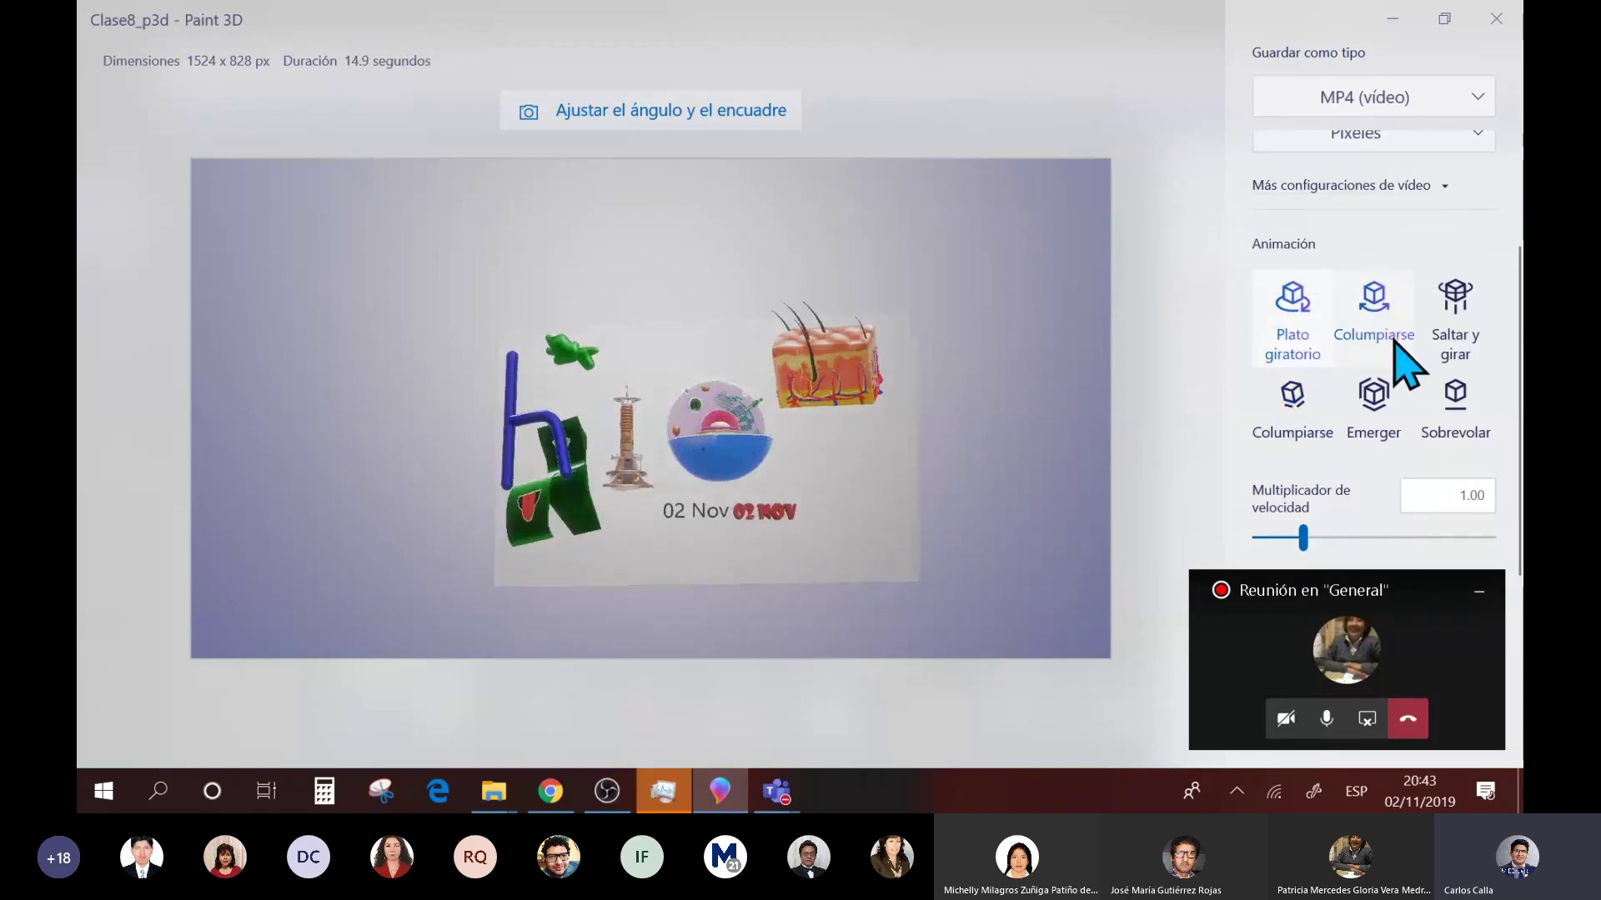
scroll(1409, 179, up, 2)
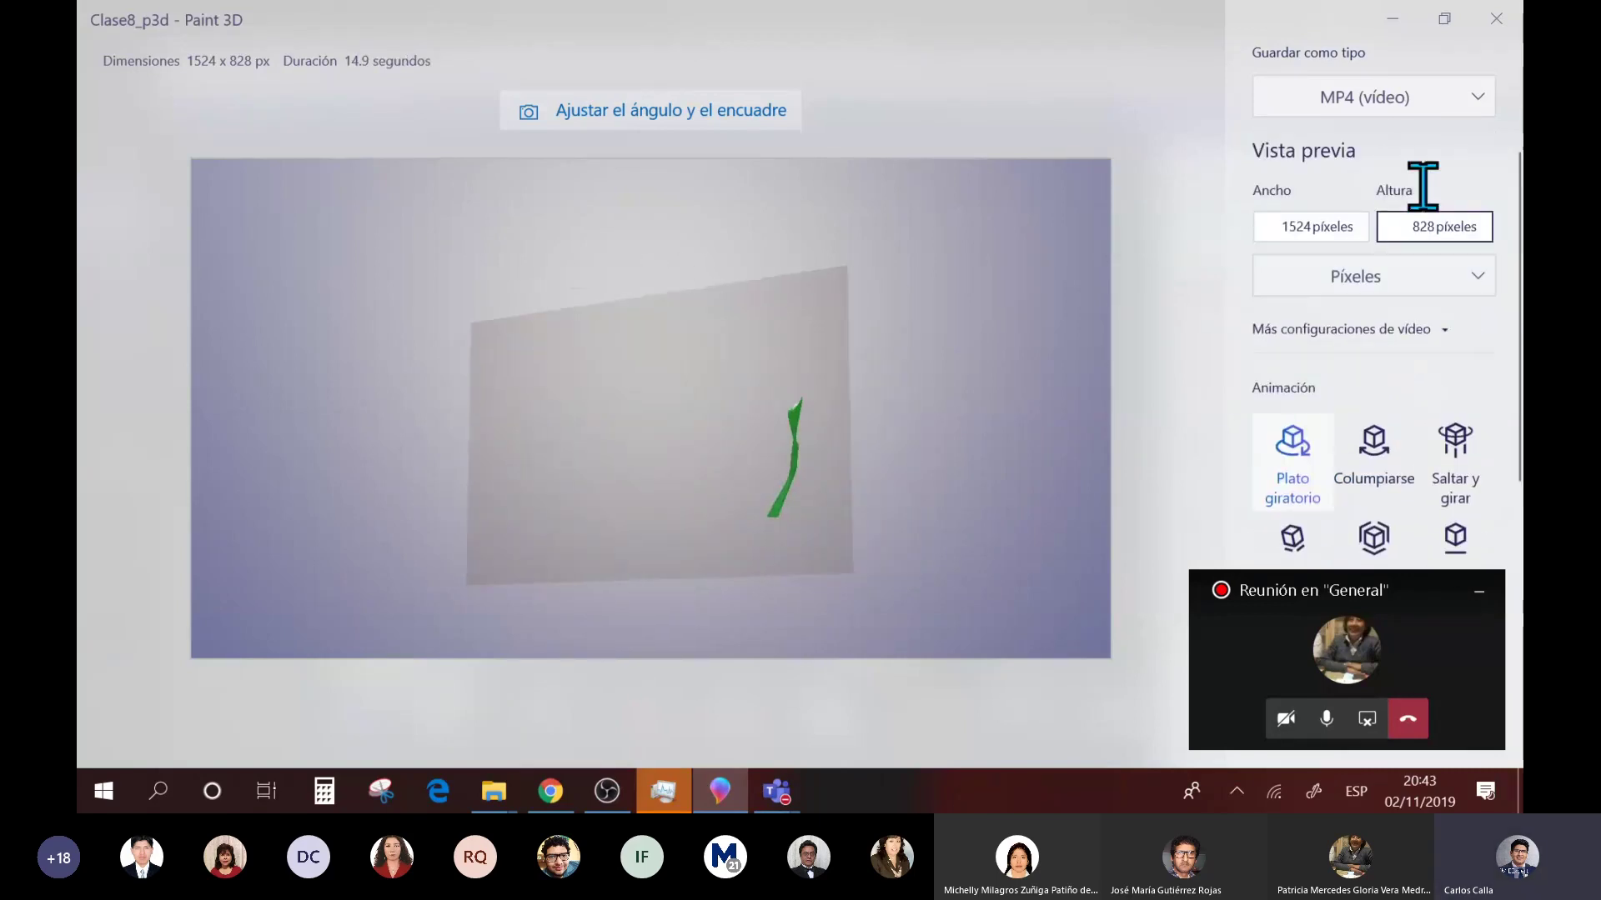
click(1450, 94)
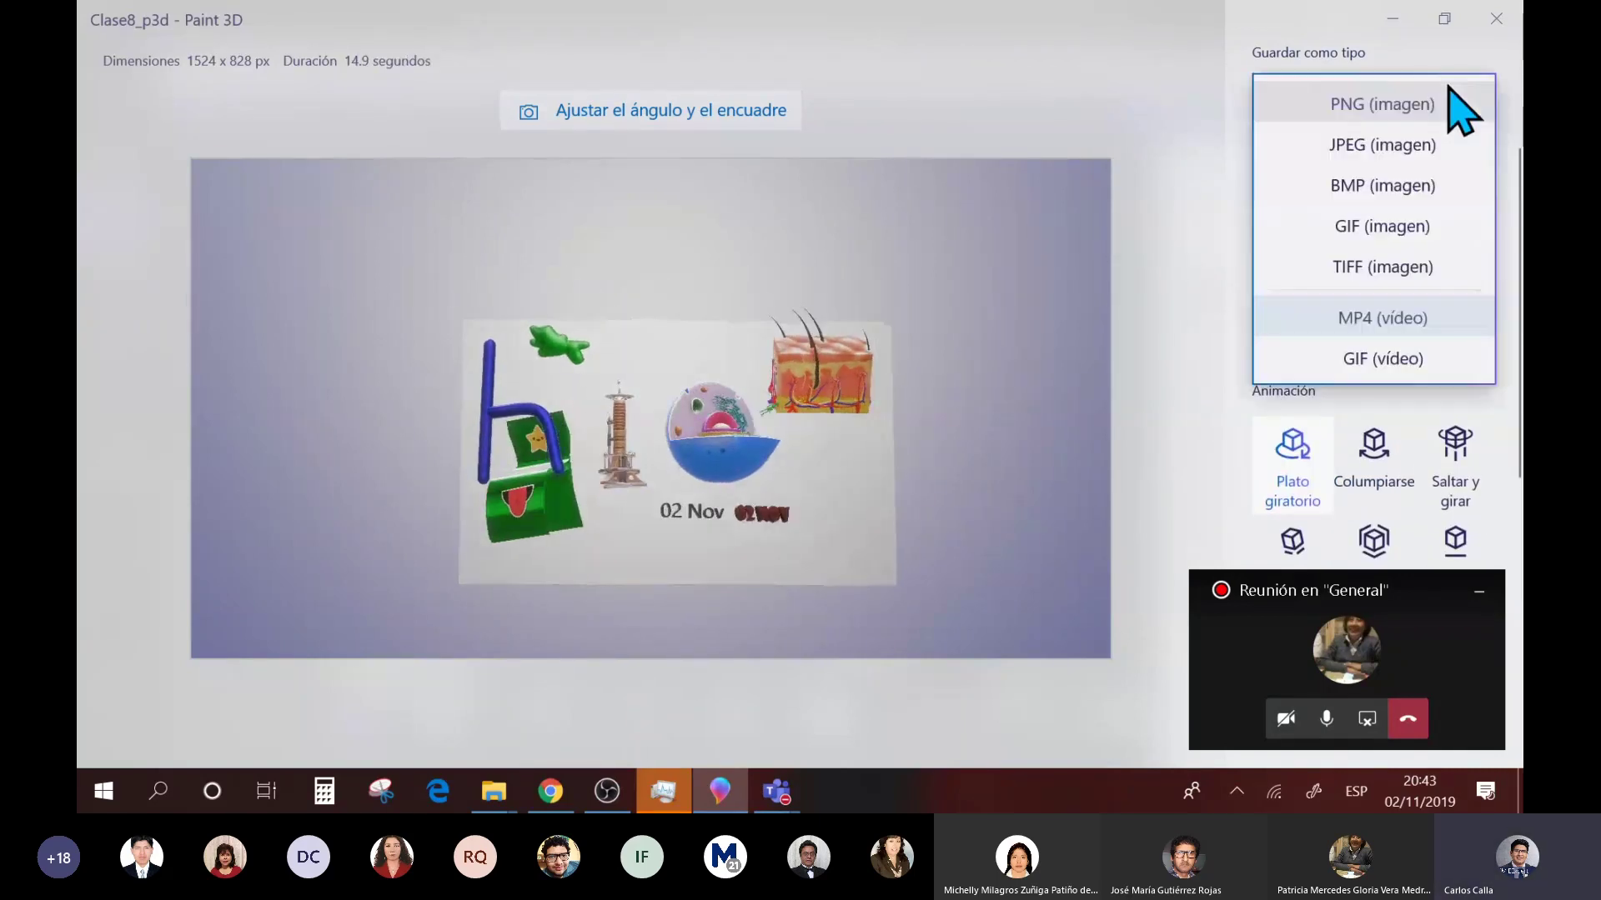
click(1449, 360)
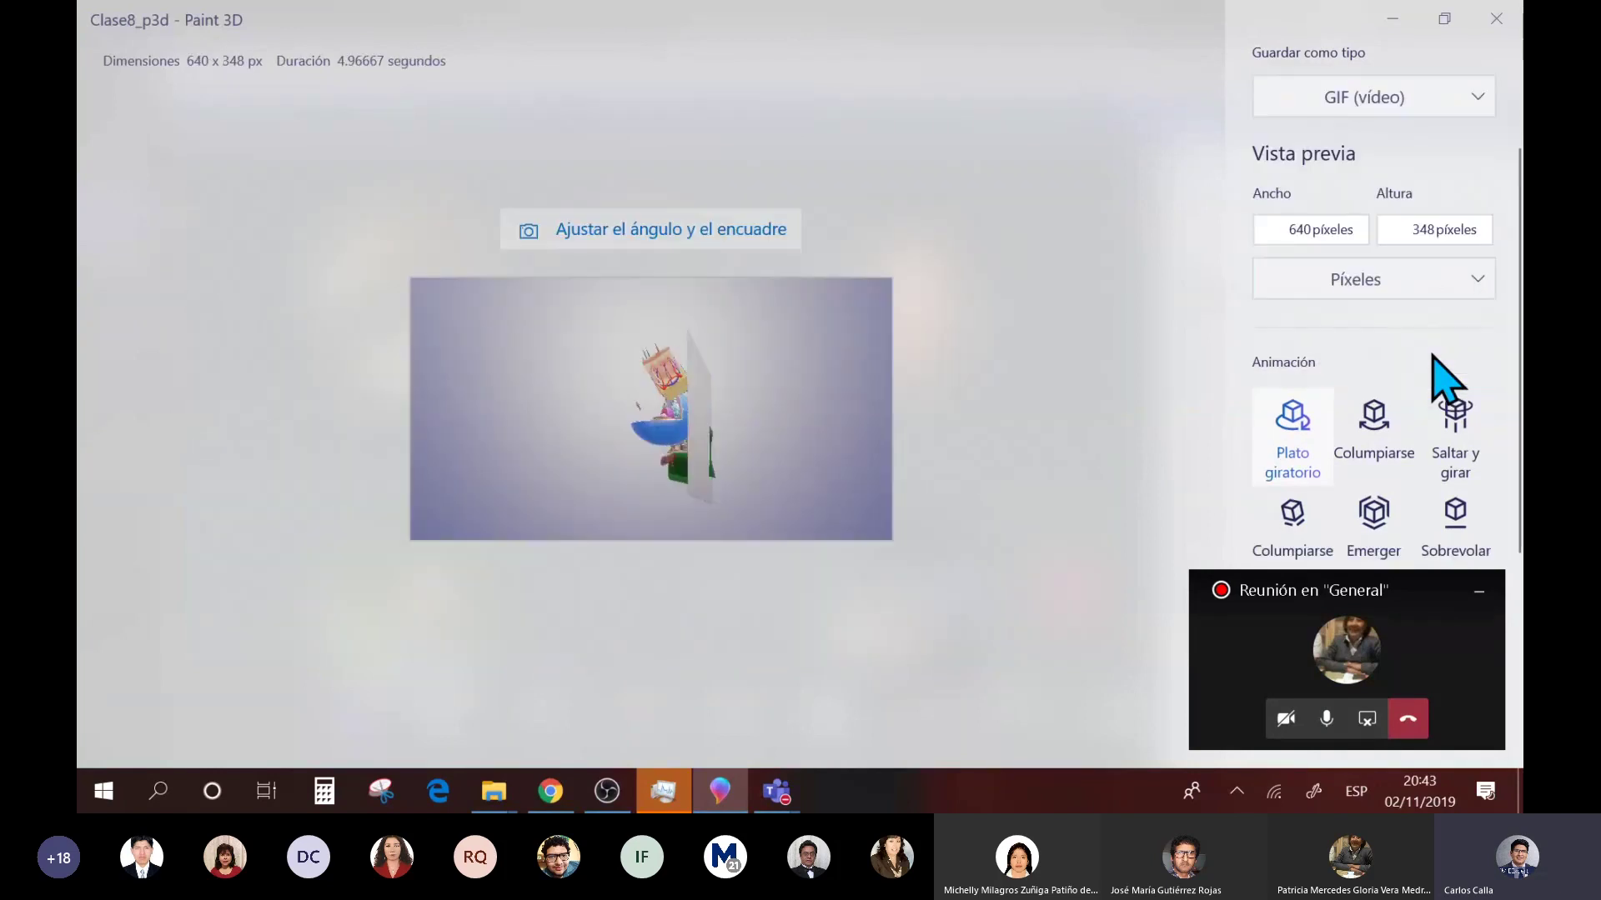
scroll(1438, 379, down, 1)
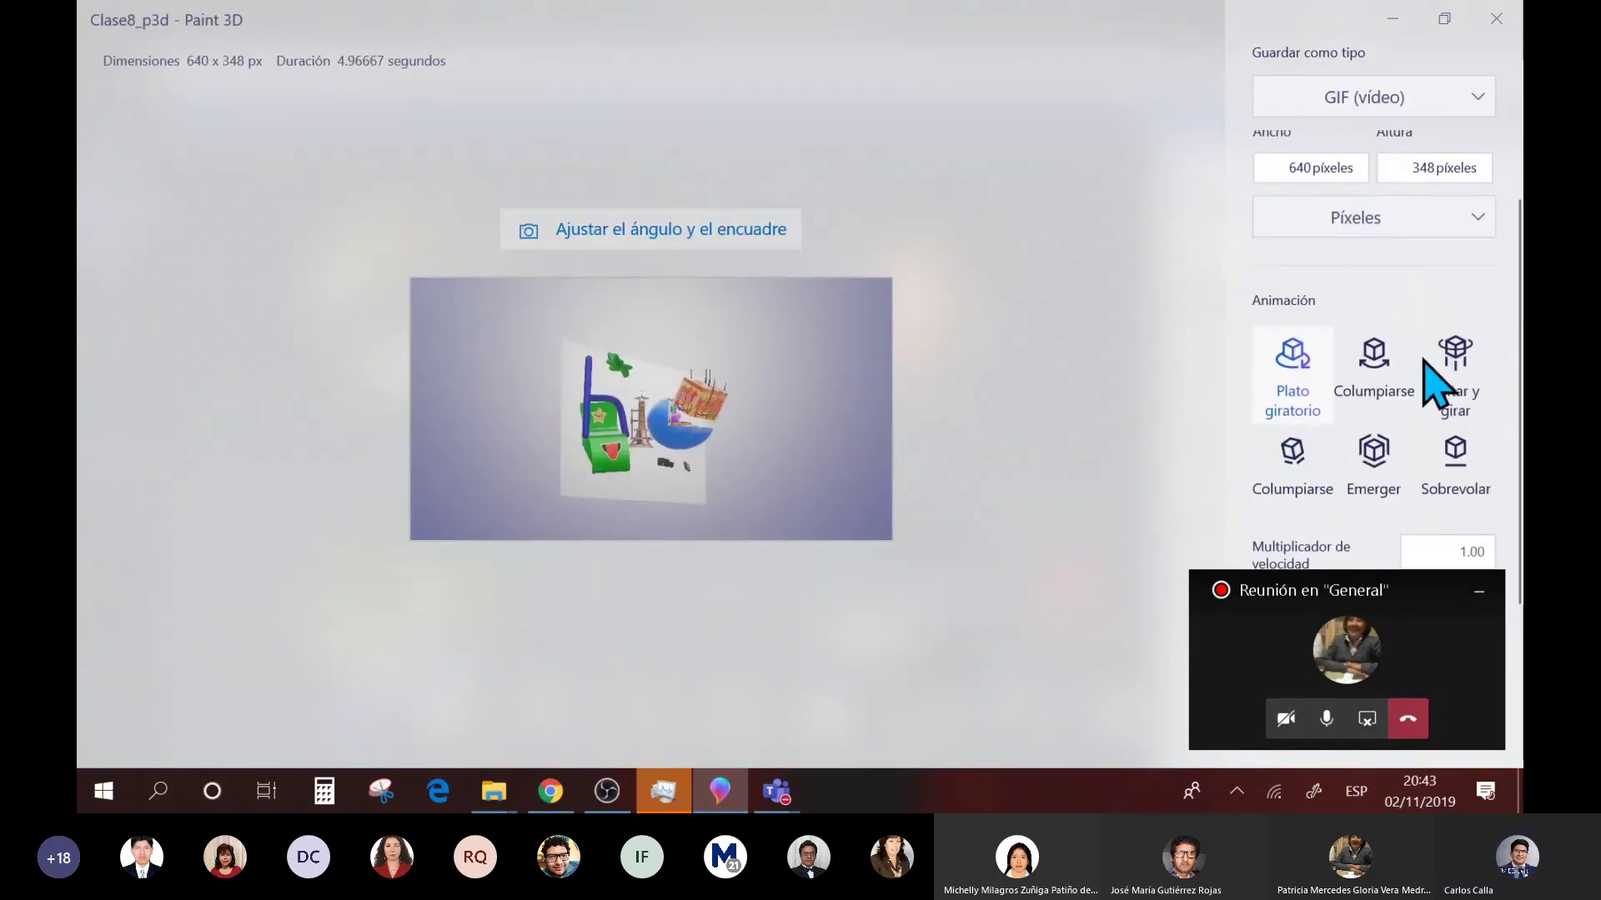
click(1479, 593)
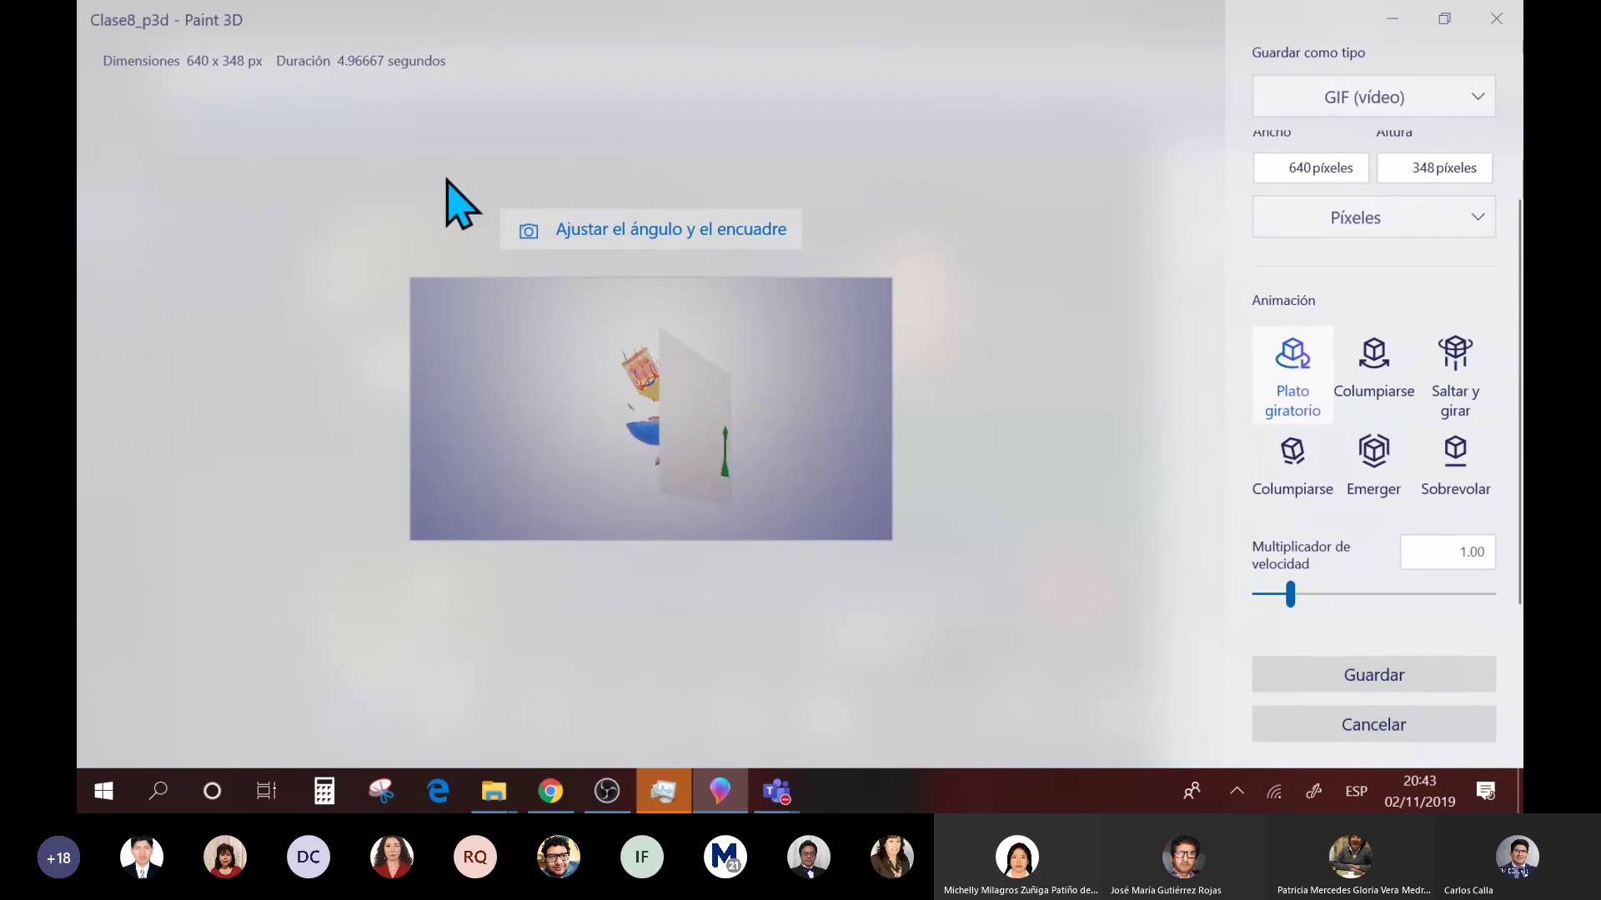
click(534, 230)
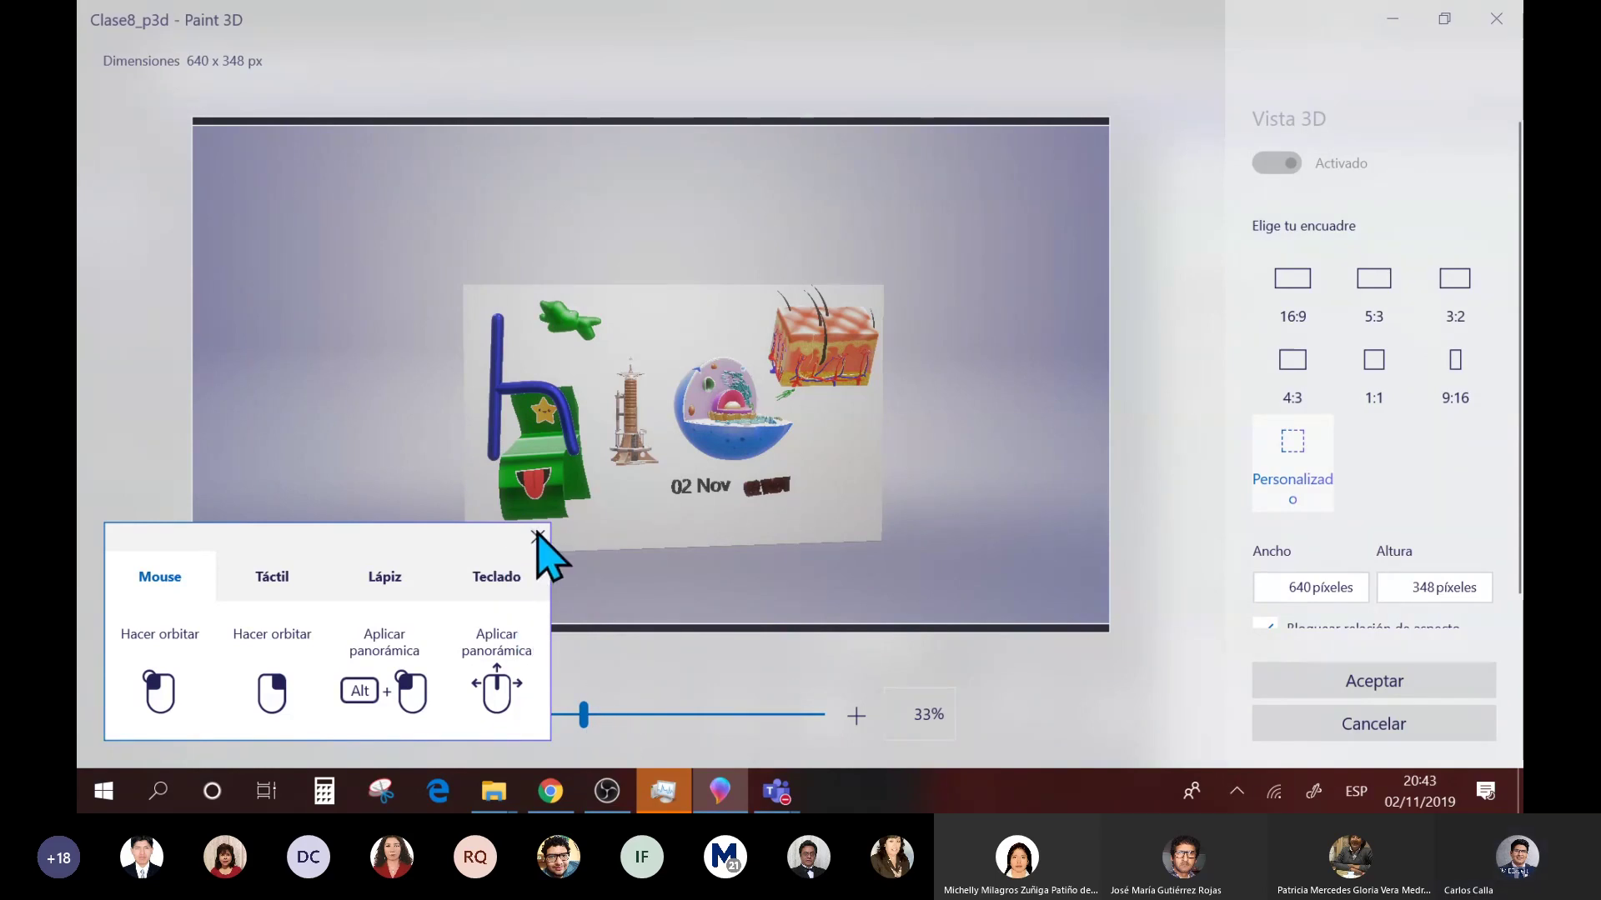
- Close the Clase8_p3d project in Paint 3D and close the Task Manager
key(alt+F4)
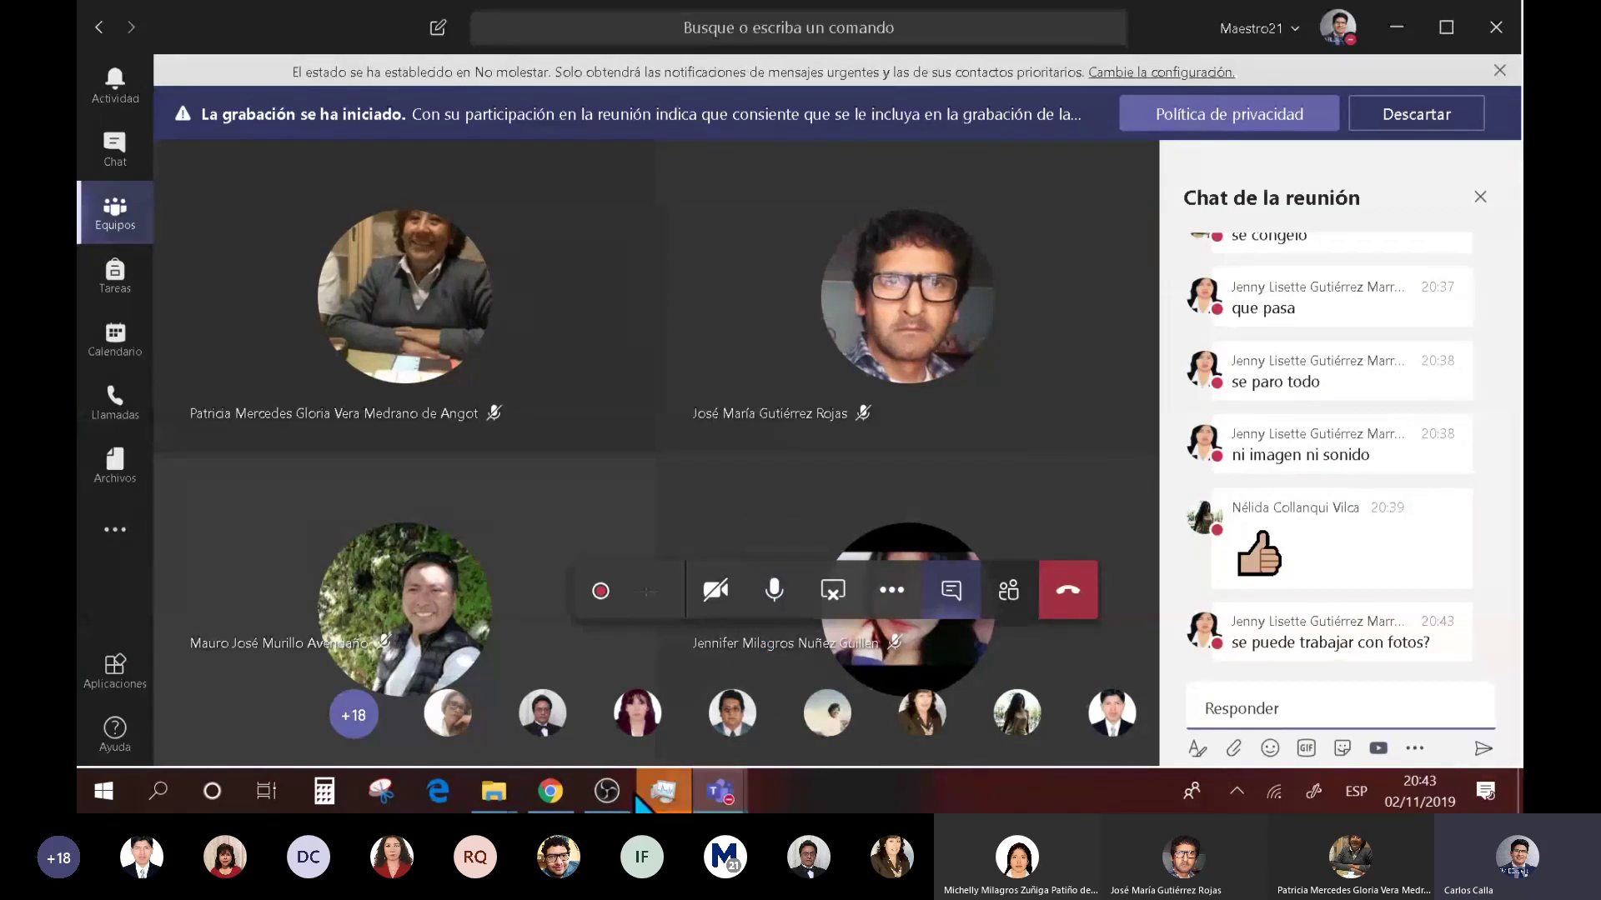
mouse_move(708, 807)
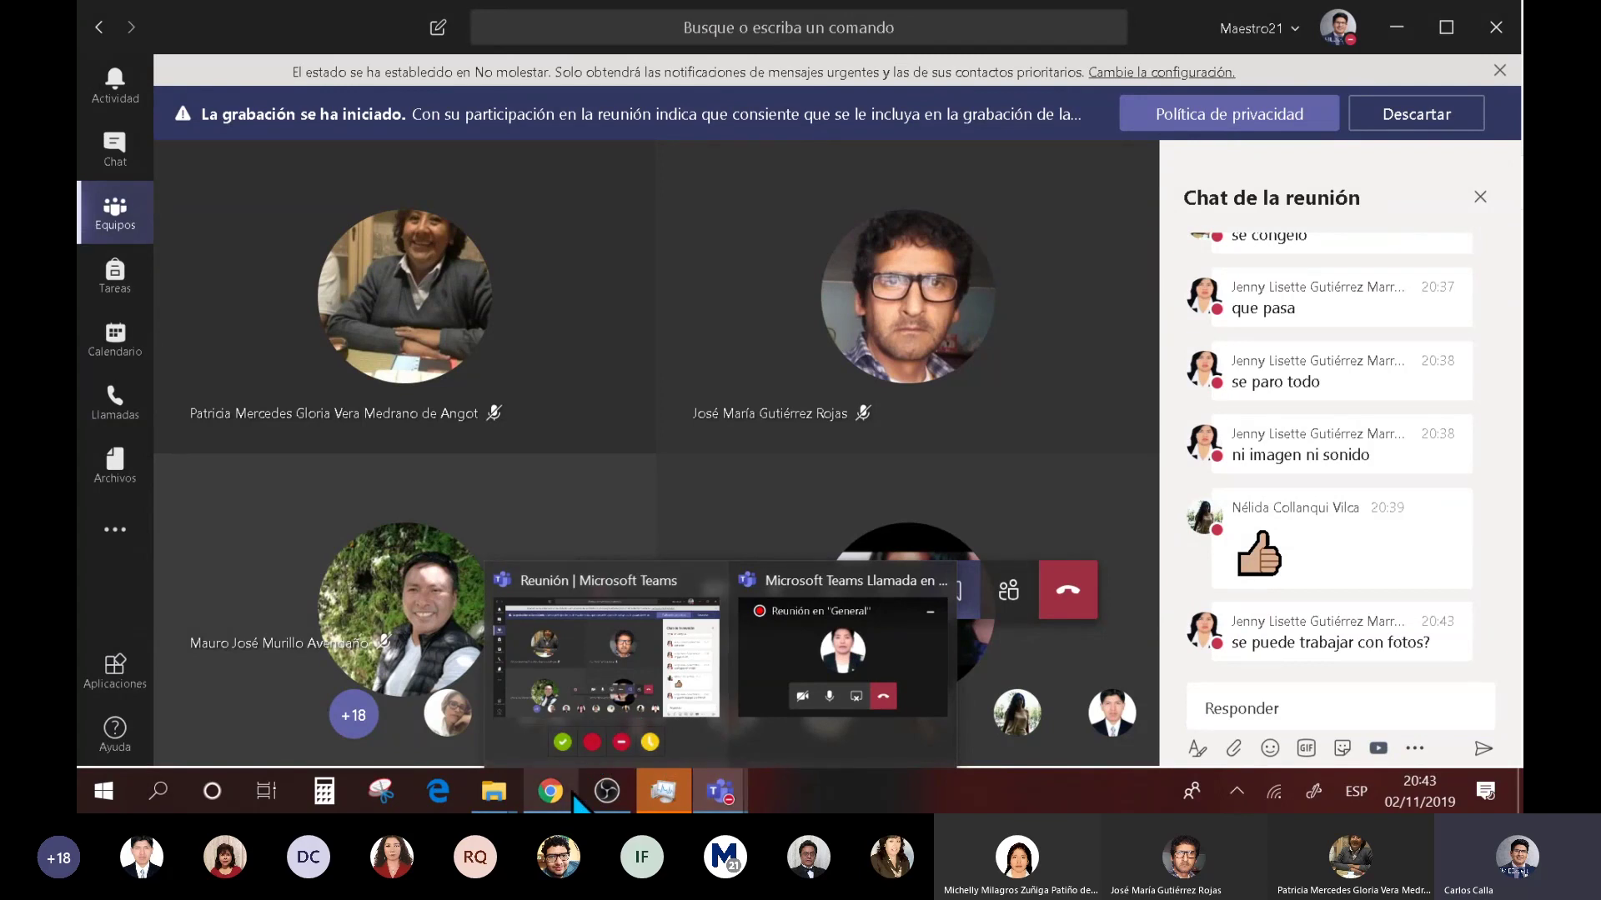
click(662, 791)
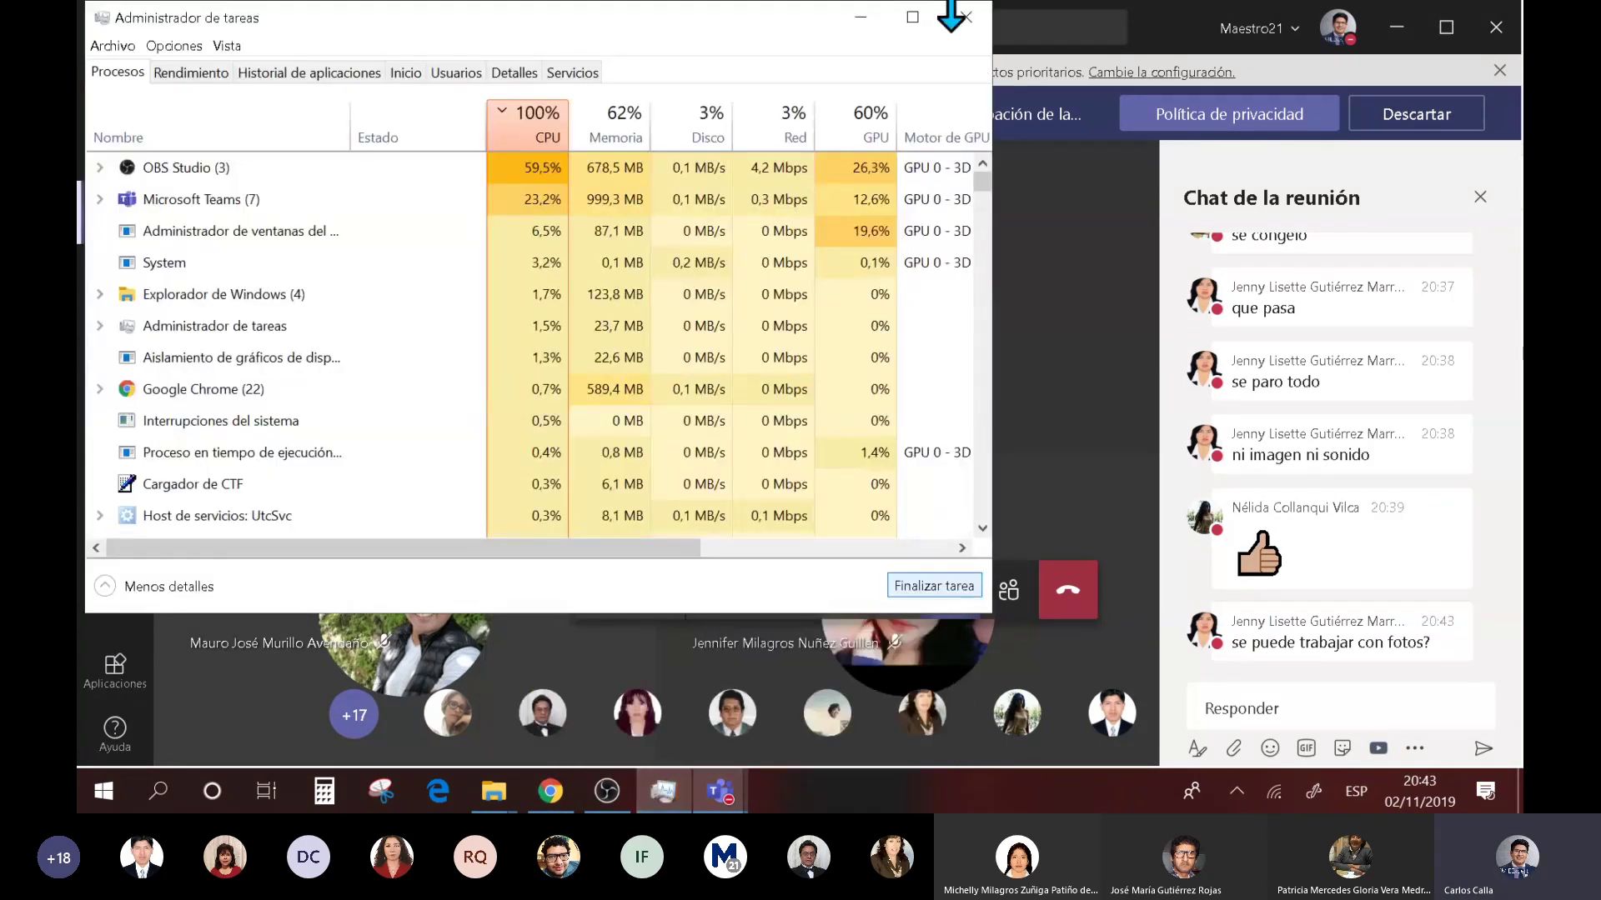
click(965, 18)
mouse_move(730, 738)
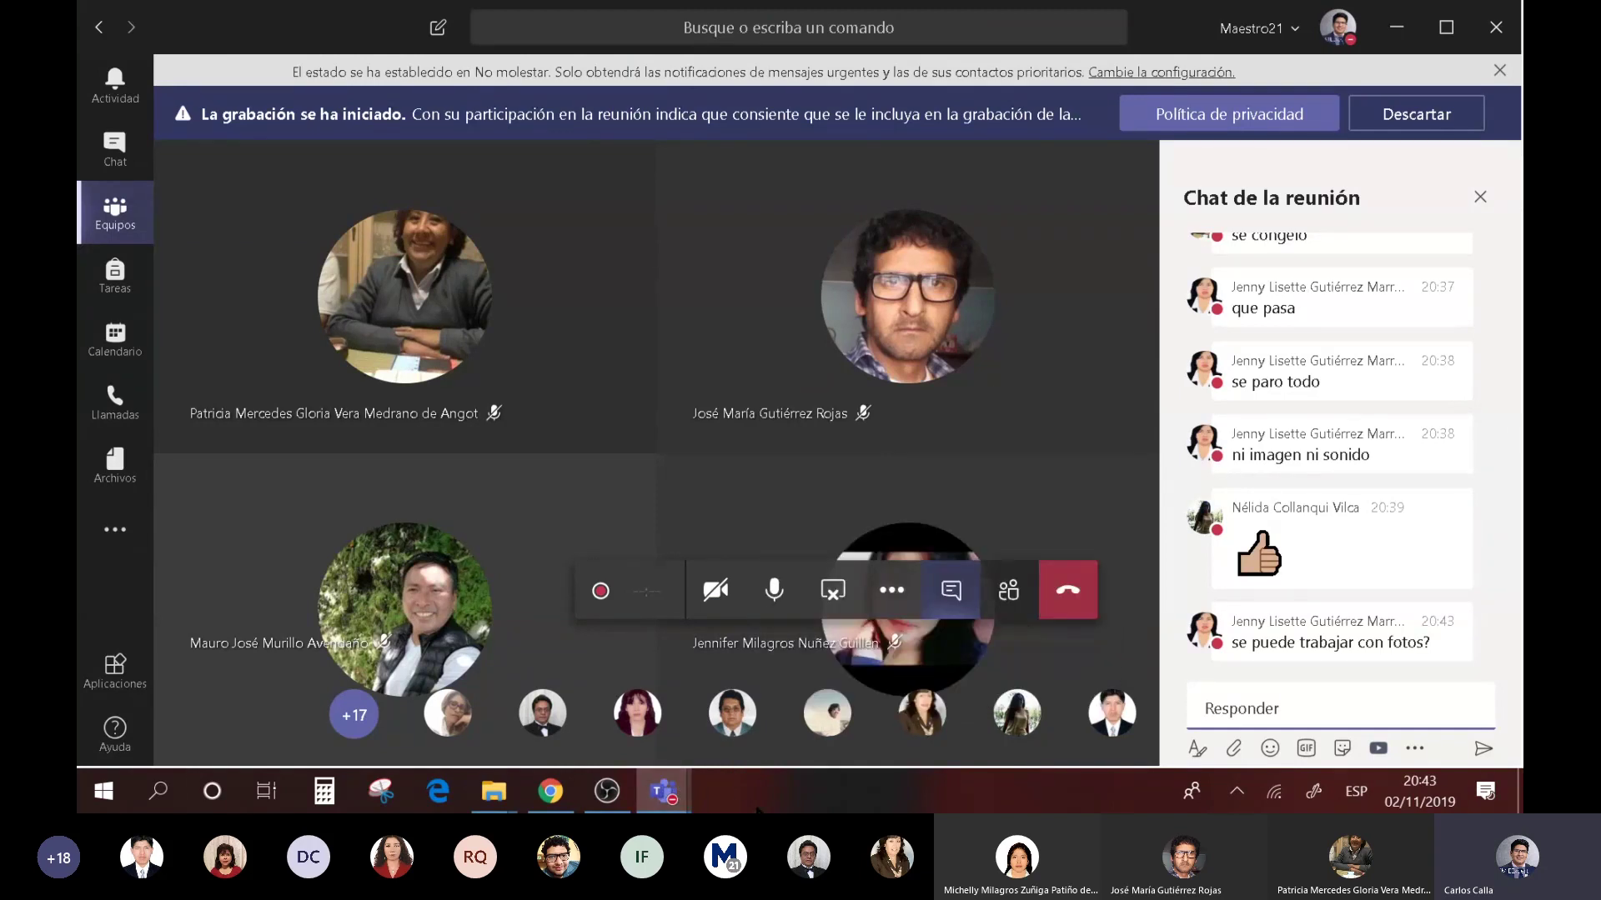
- Launch Paint 3D again and start a new blank project
key(super)
text(painç)
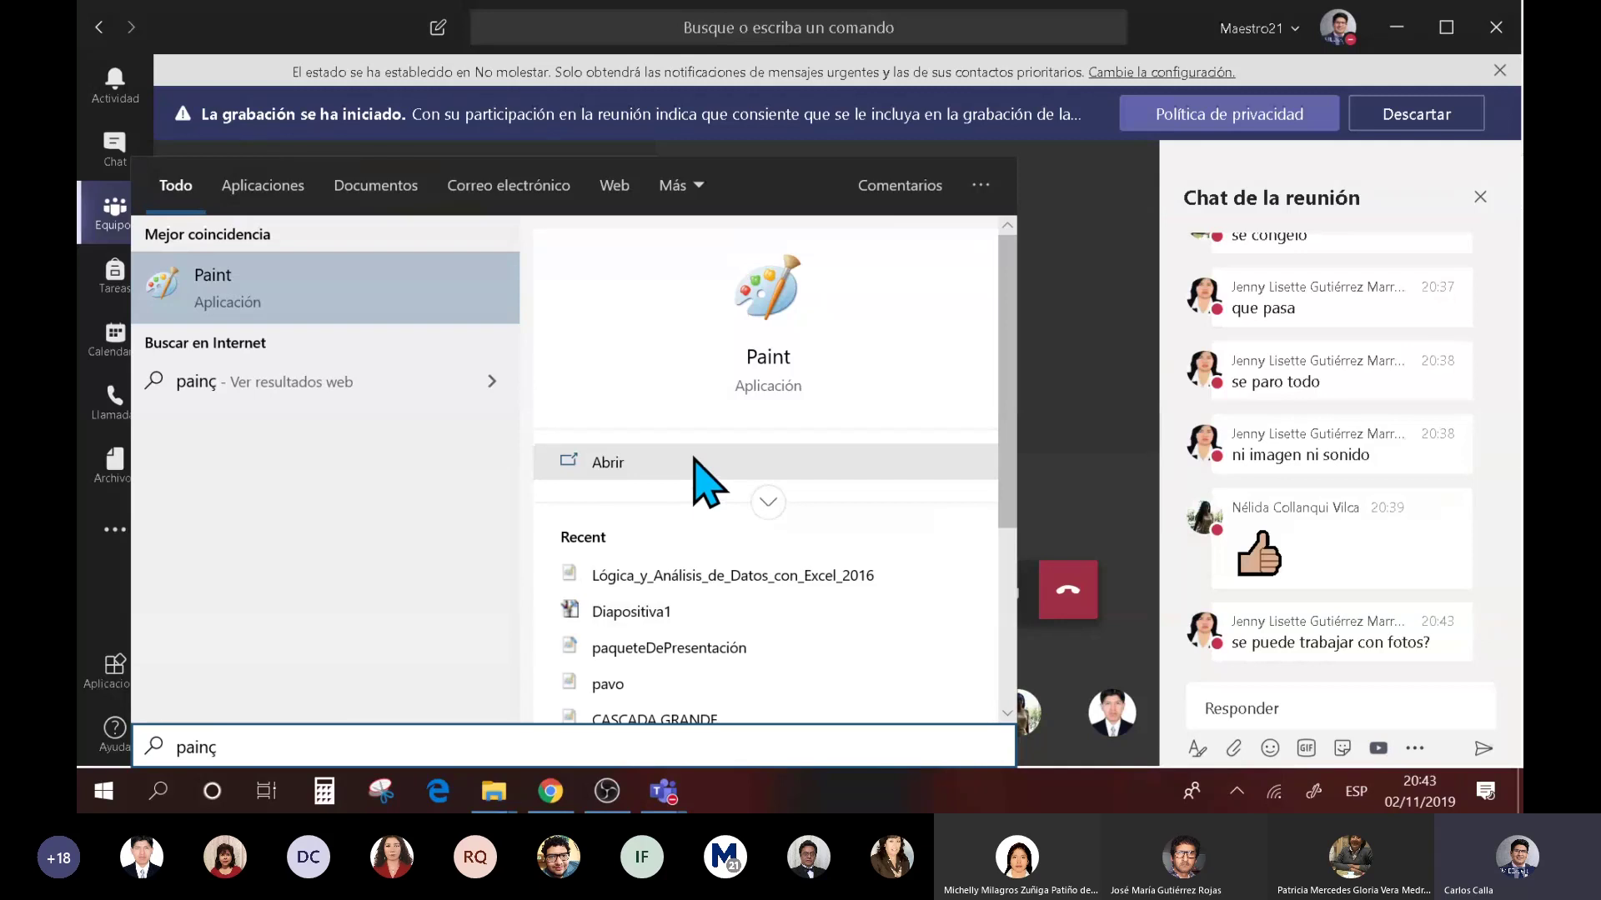
key(super)
text(pain)
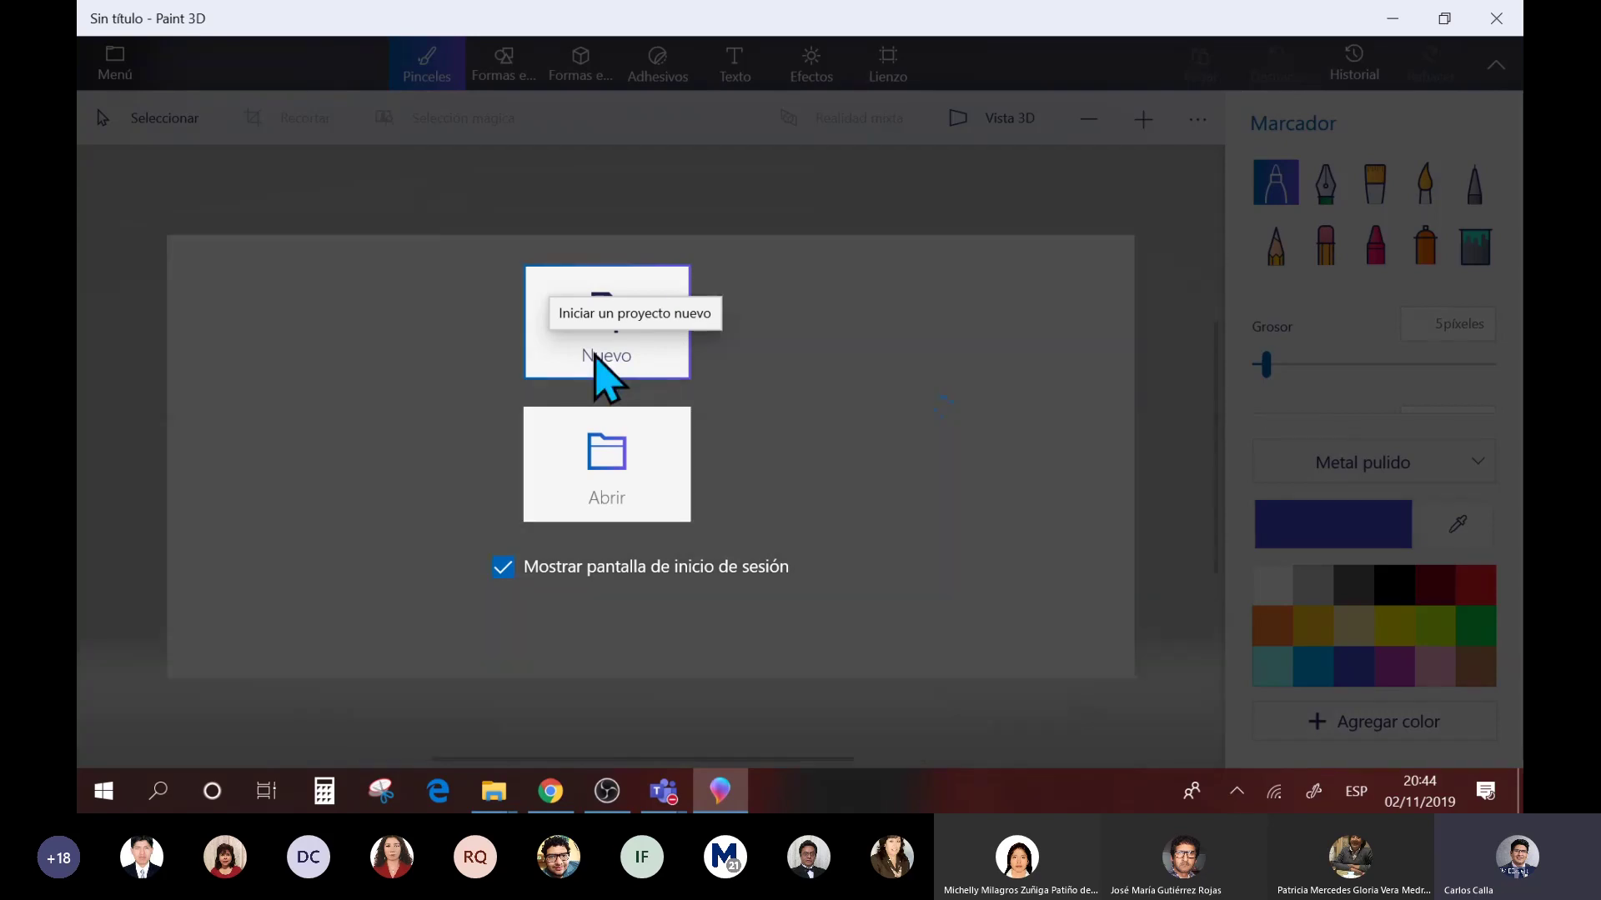
click(596, 358)
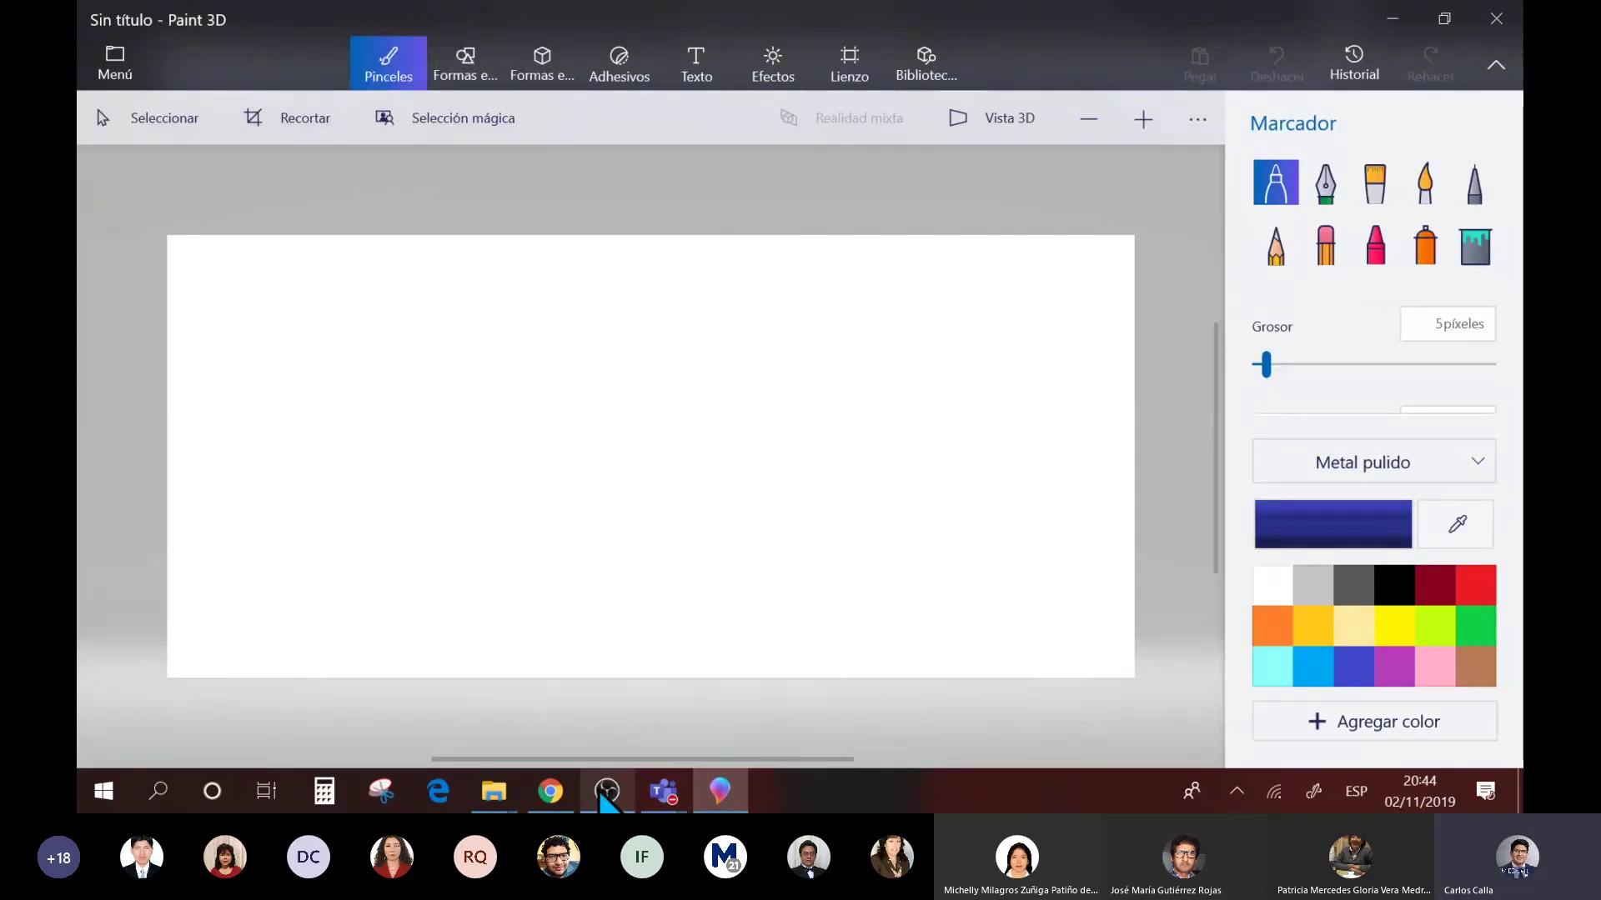
- Switch to Chrome and show the image results of the existing "foto playa" search
click(552, 792)
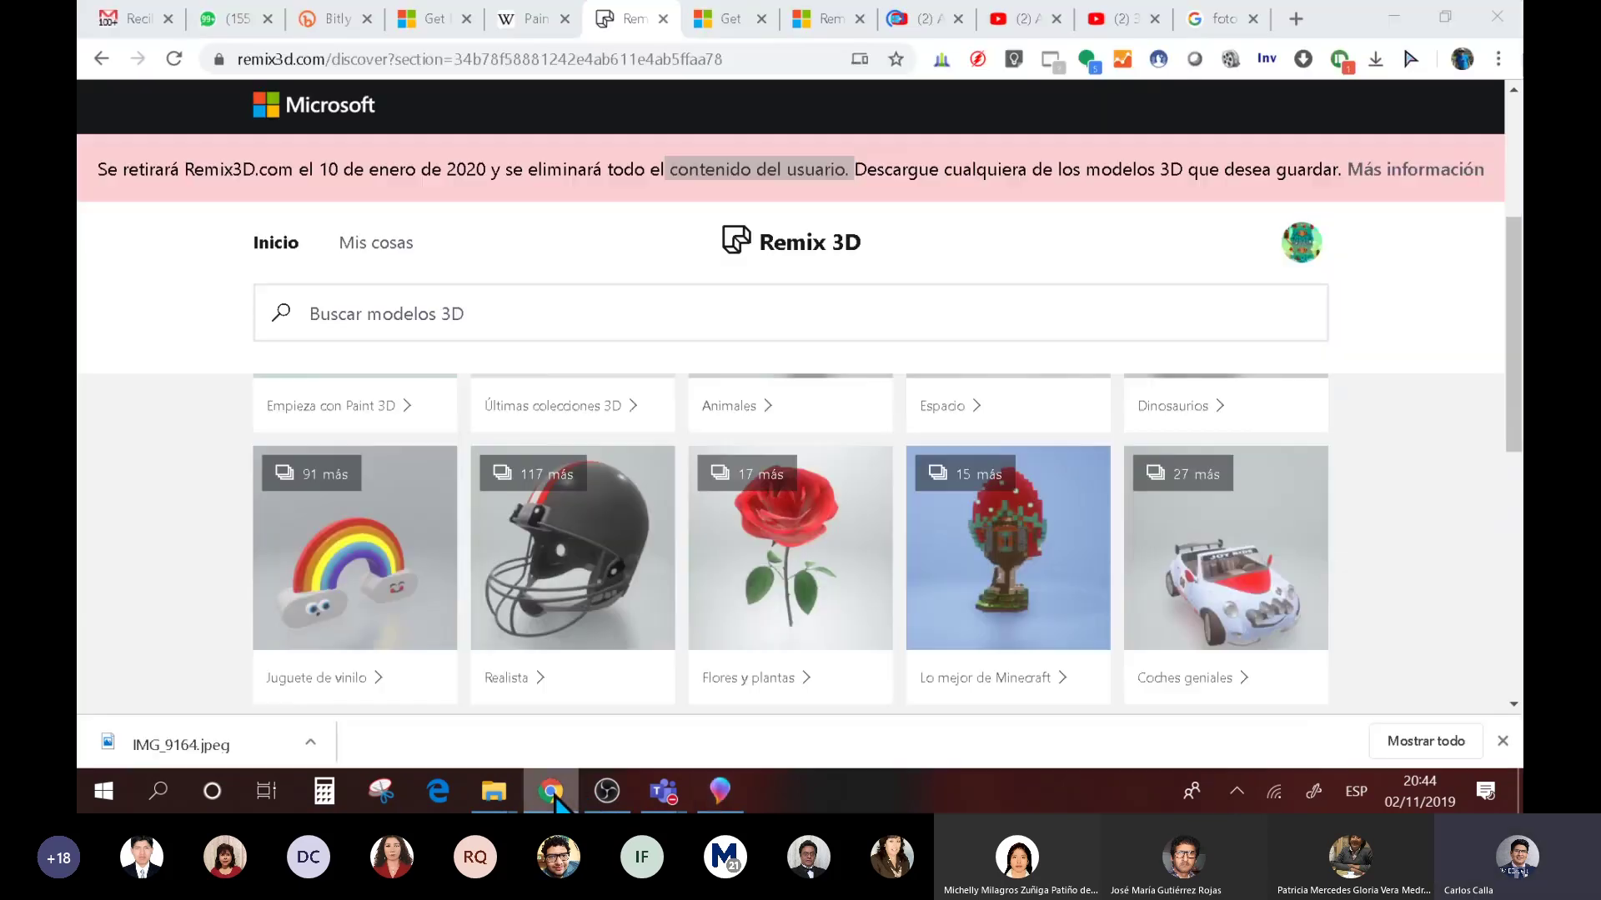
click(1230, 18)
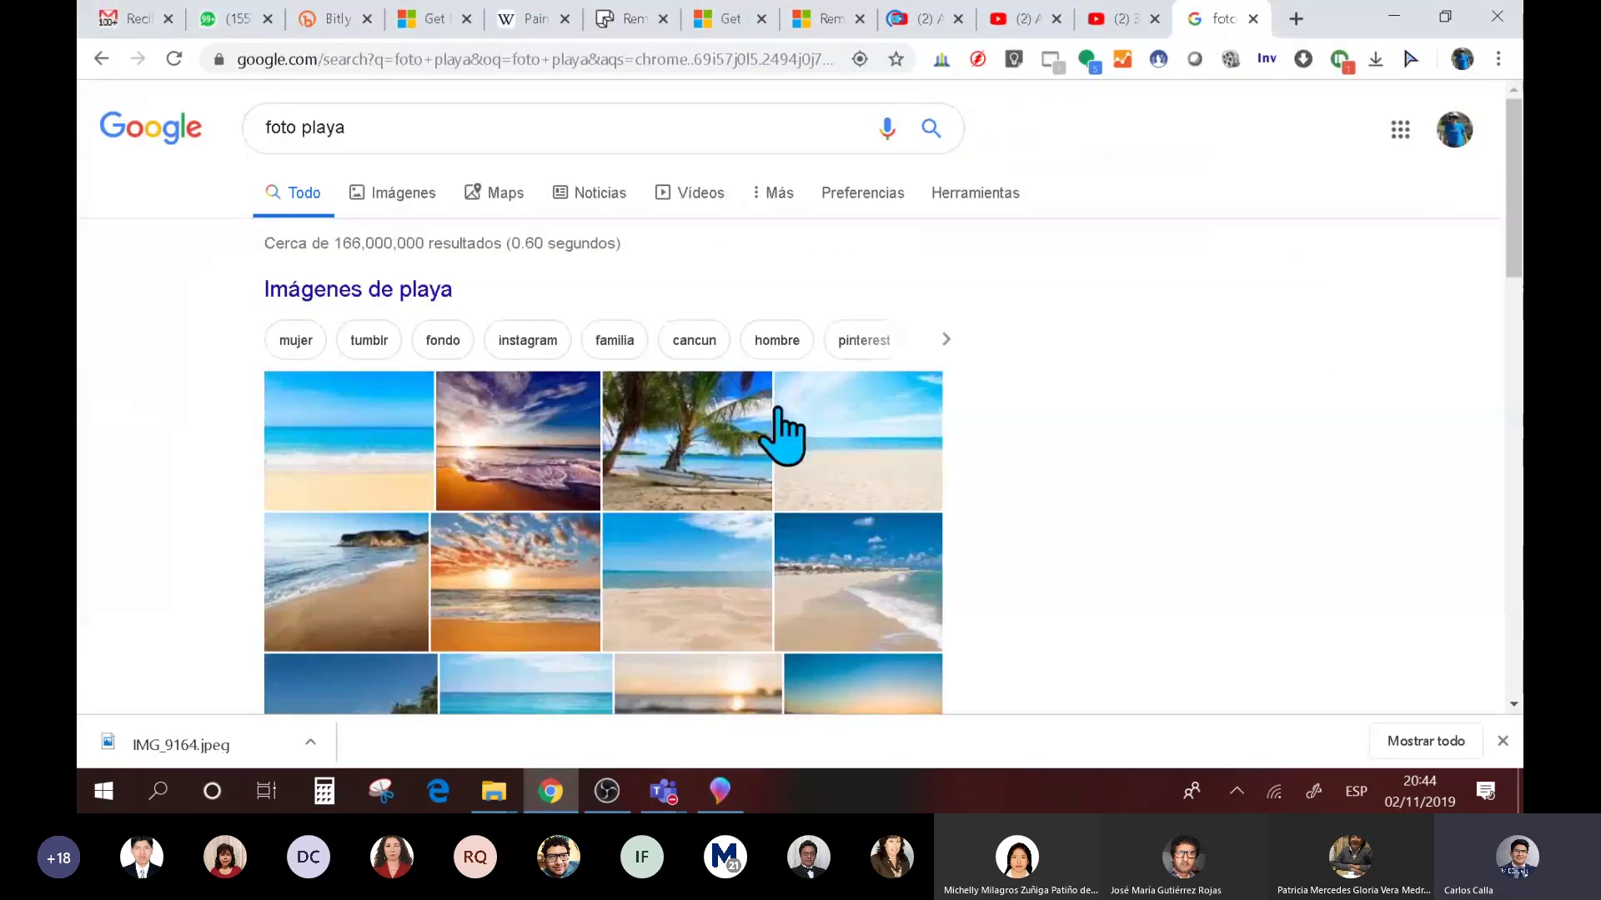
scroll(786, 458, down, 3)
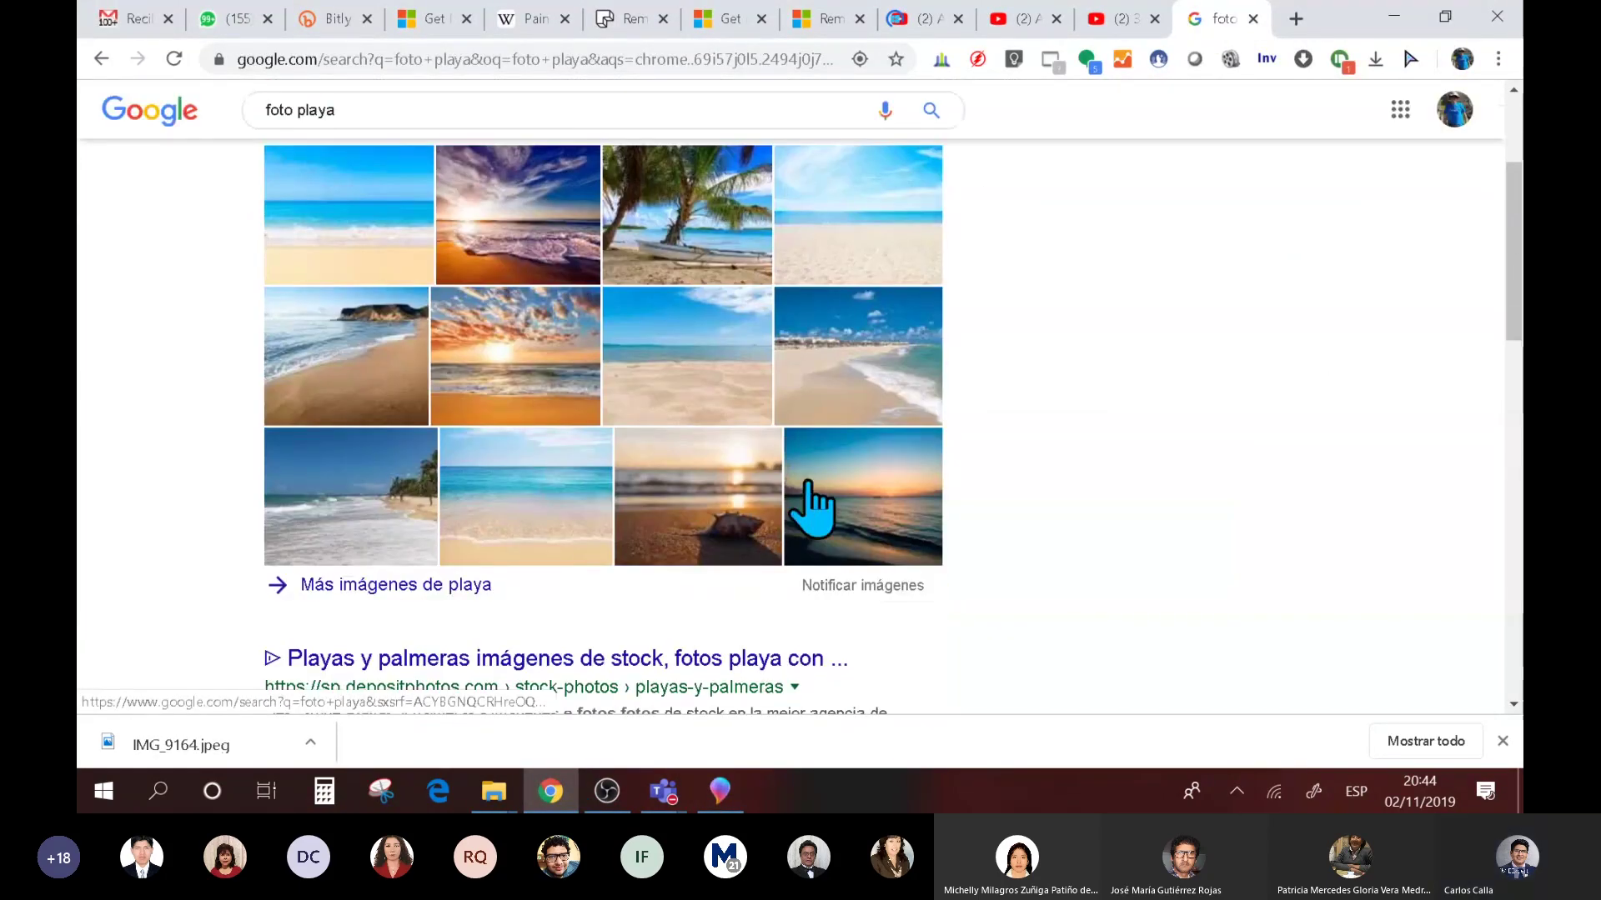
scroll(813, 501, down, 2)
scroll(834, 525, up, 1)
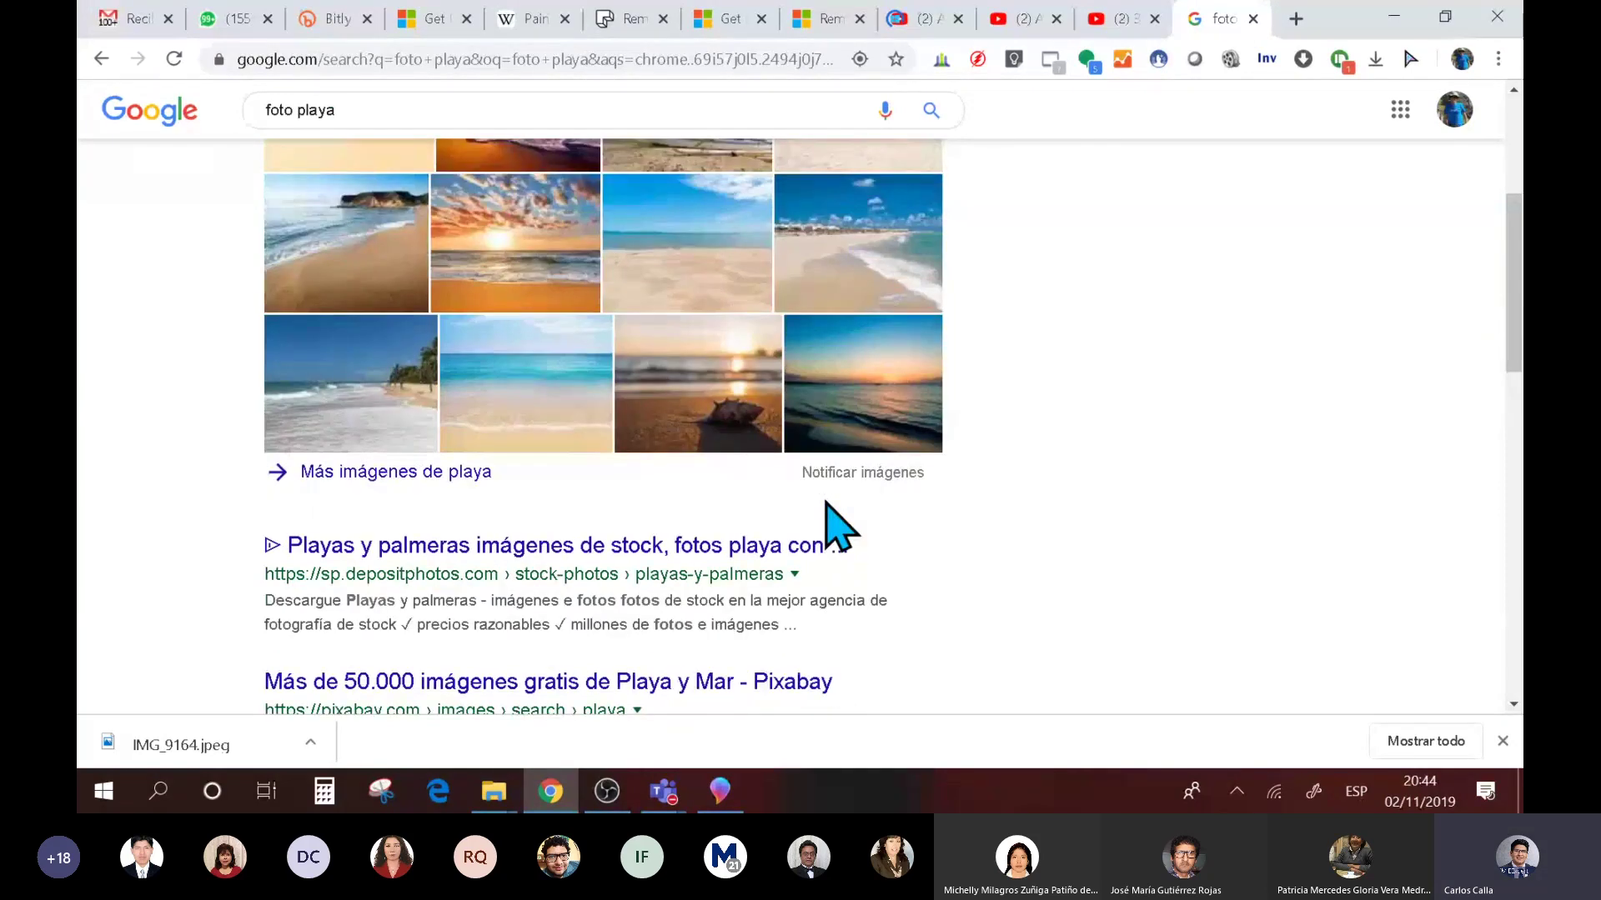
scroll(834, 525, up, 4)
click(410, 209)
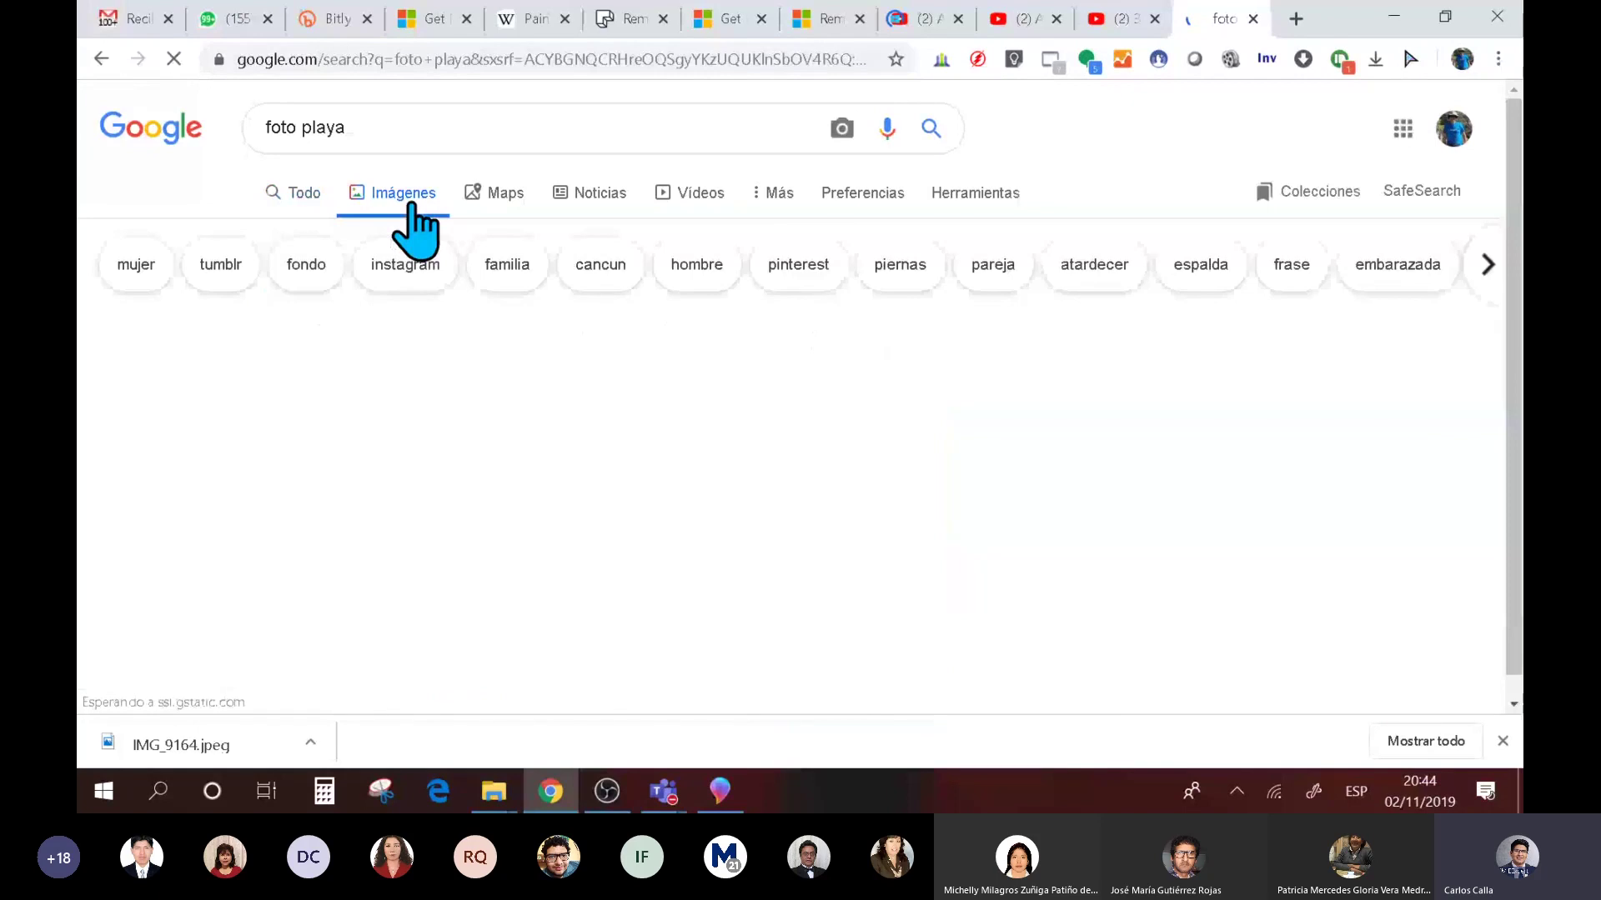
- Find the La Romana beach photo with palm trees and a boat among the image results and open its source page
scroll(413, 227, down, 5)
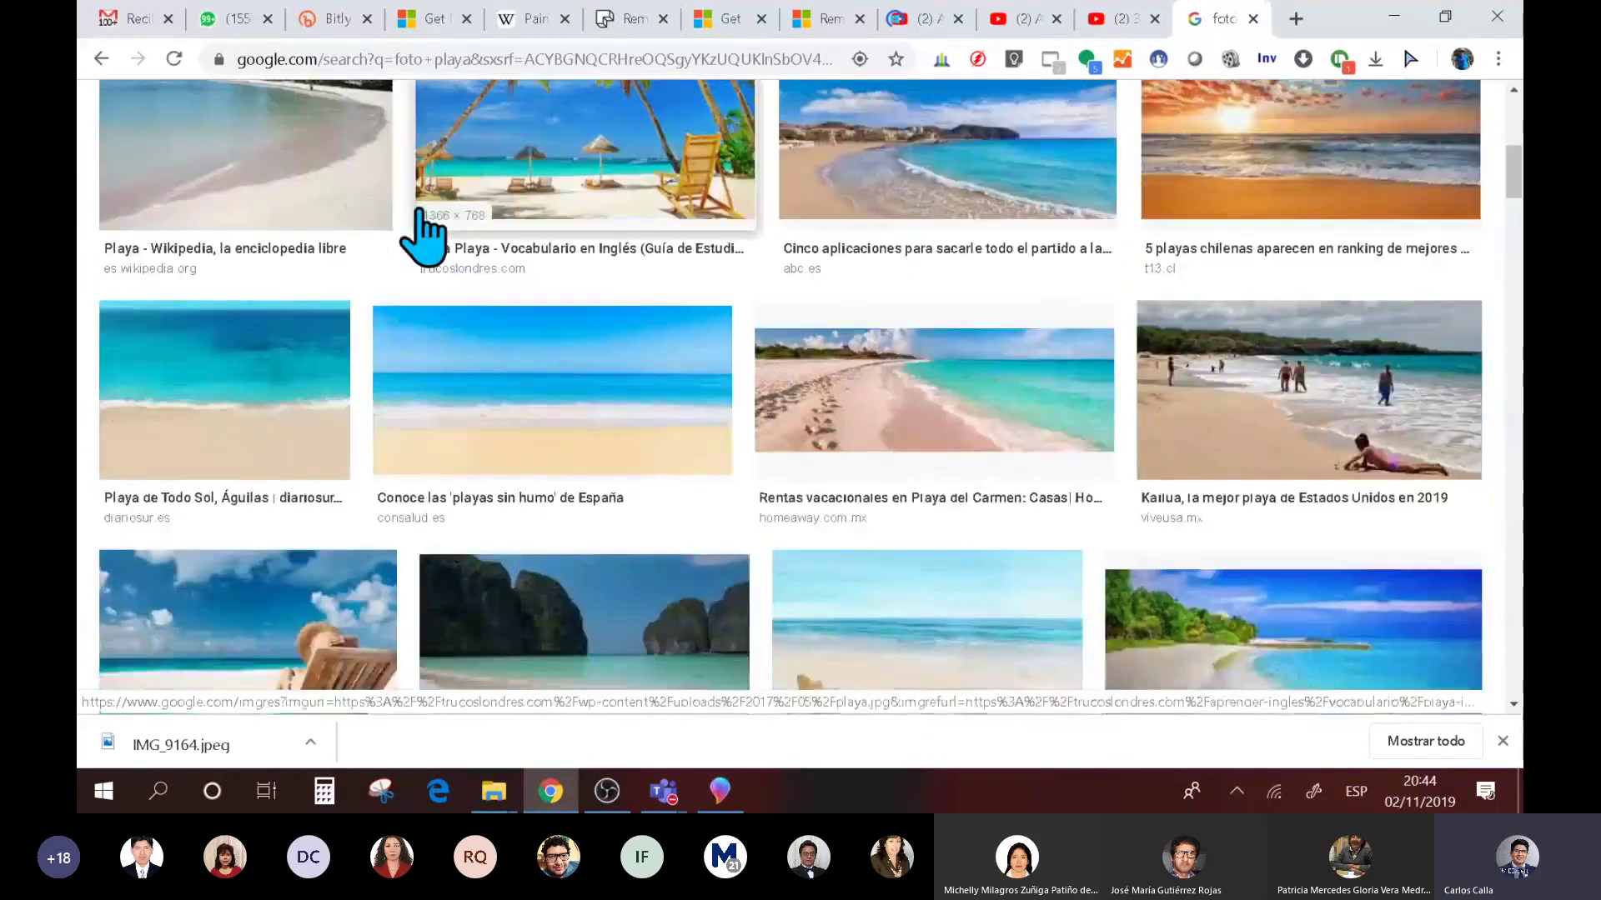
scroll(421, 233, down, 1)
scroll(421, 211, down, 2)
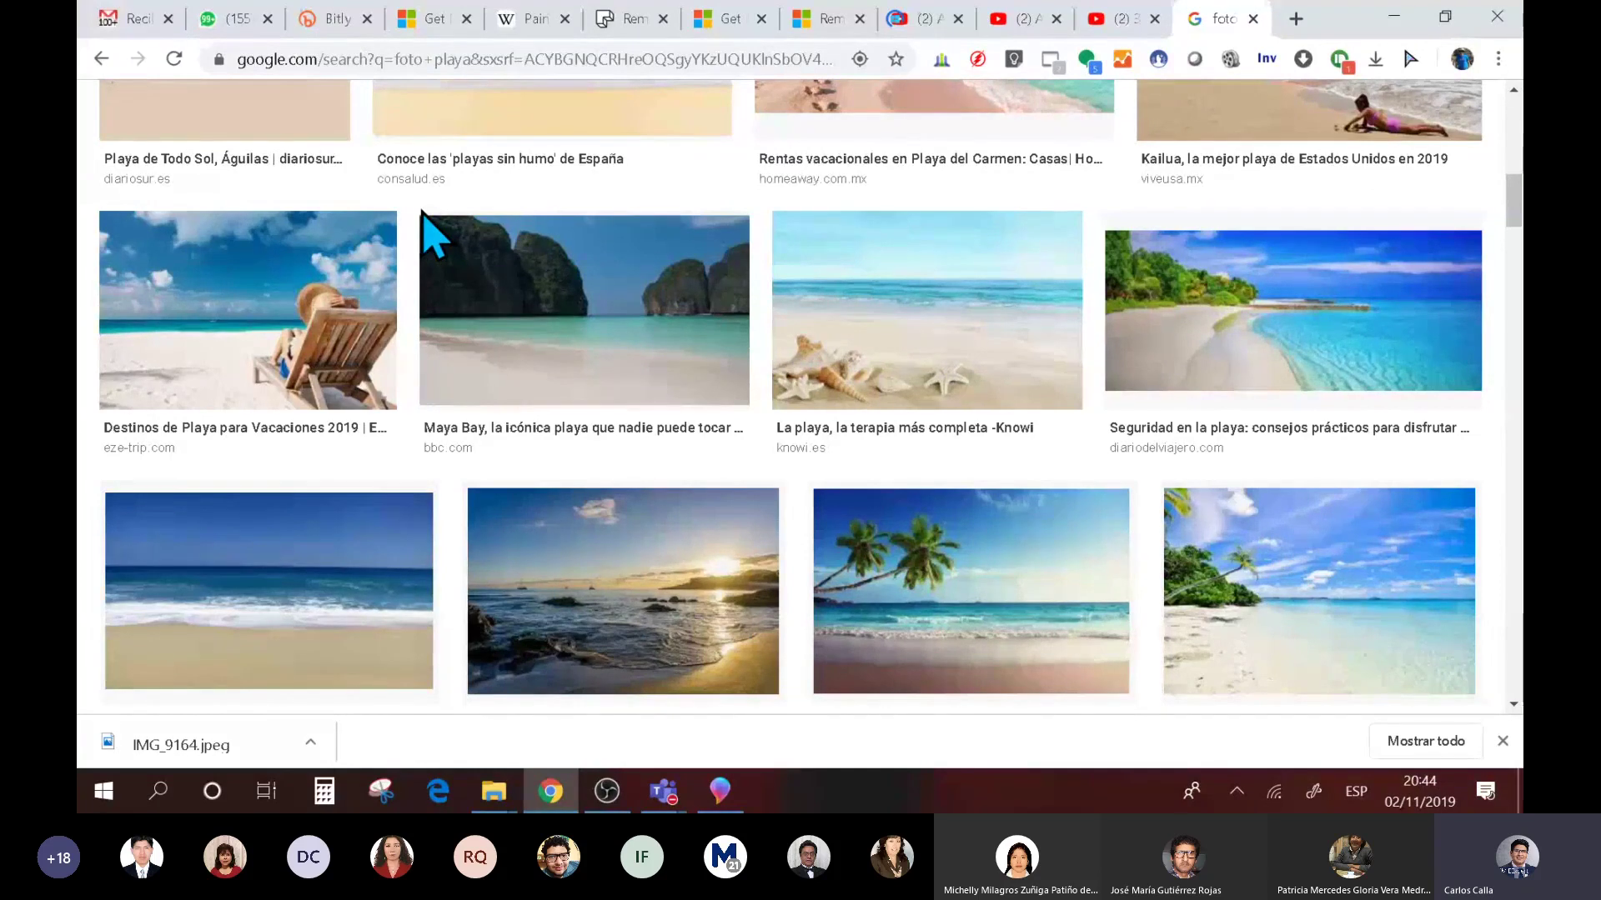
scroll(1161, 386, down, 2)
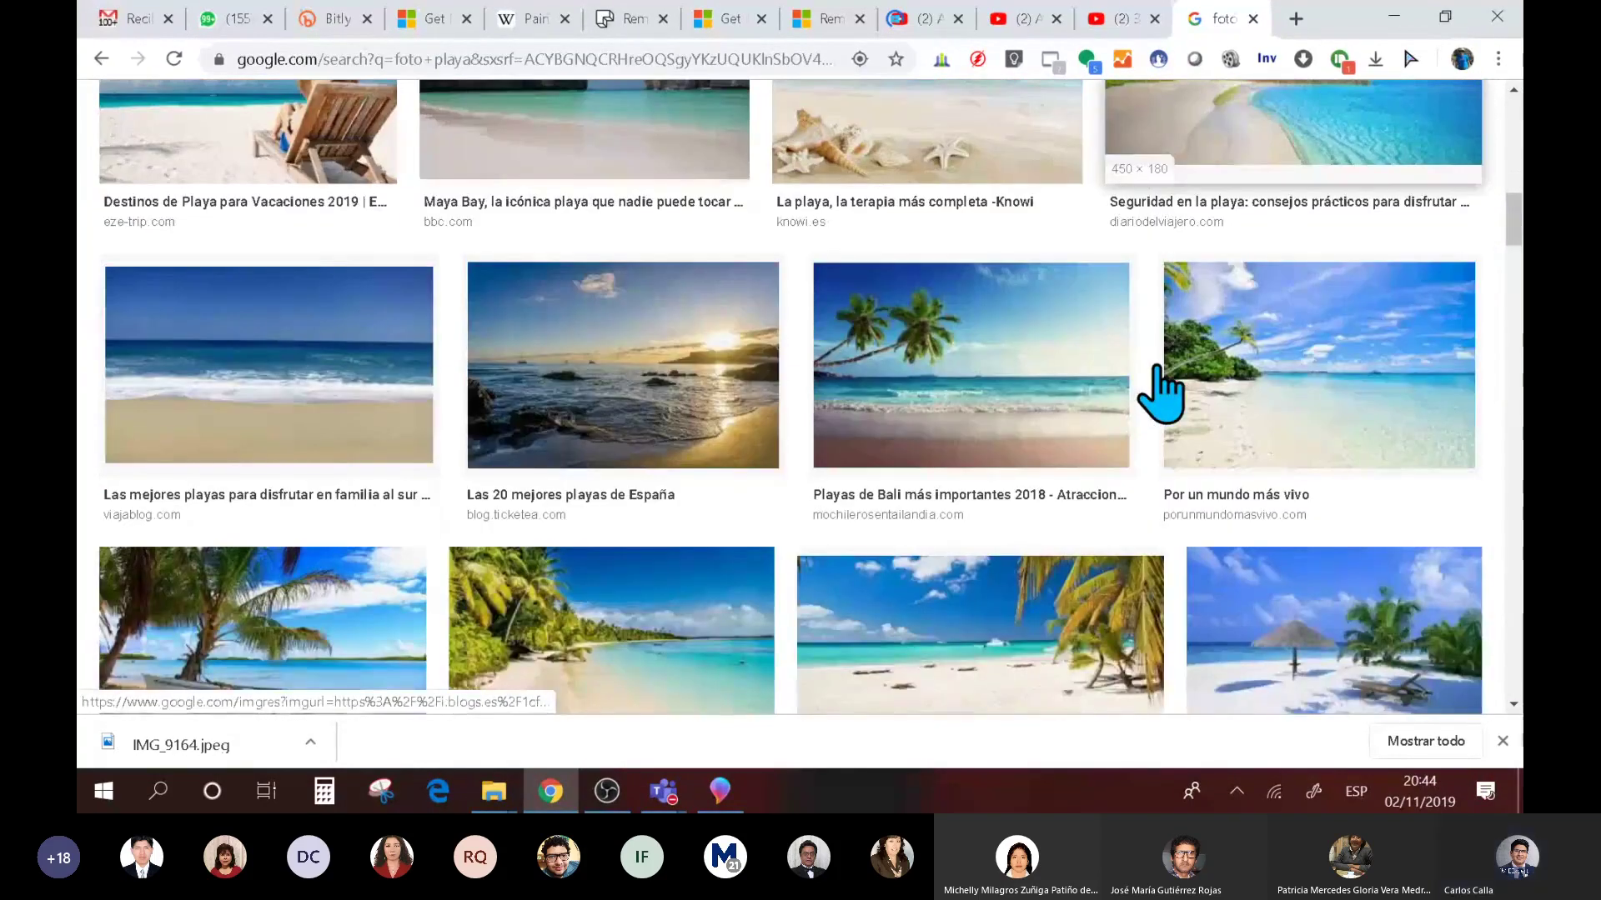
scroll(1163, 389, down, 3)
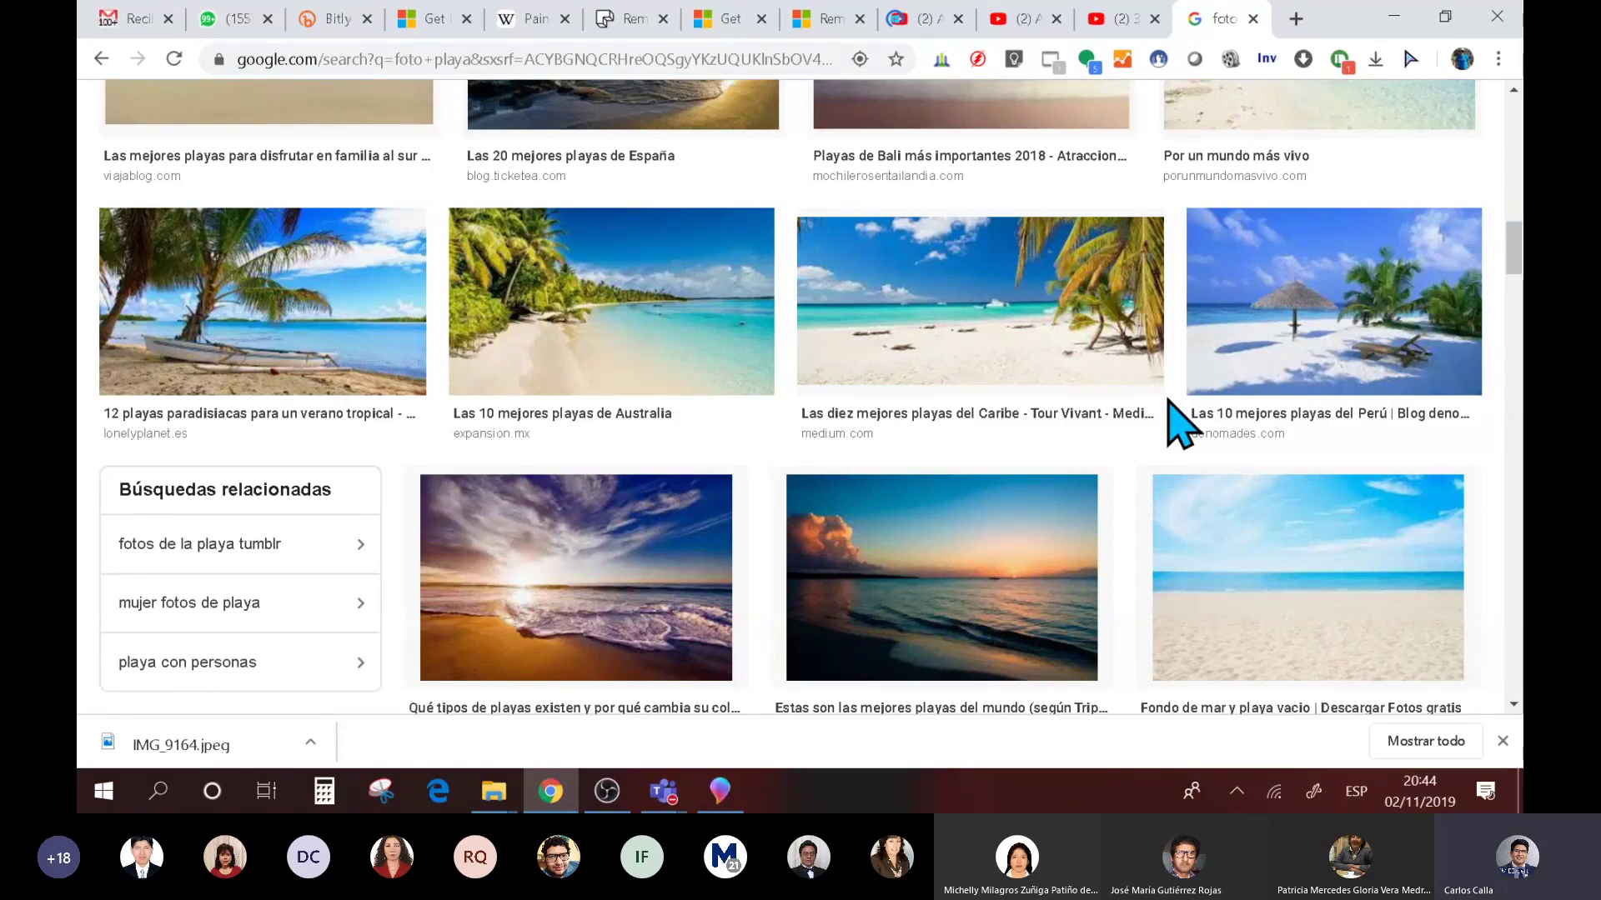
scroll(1168, 401, down, 5)
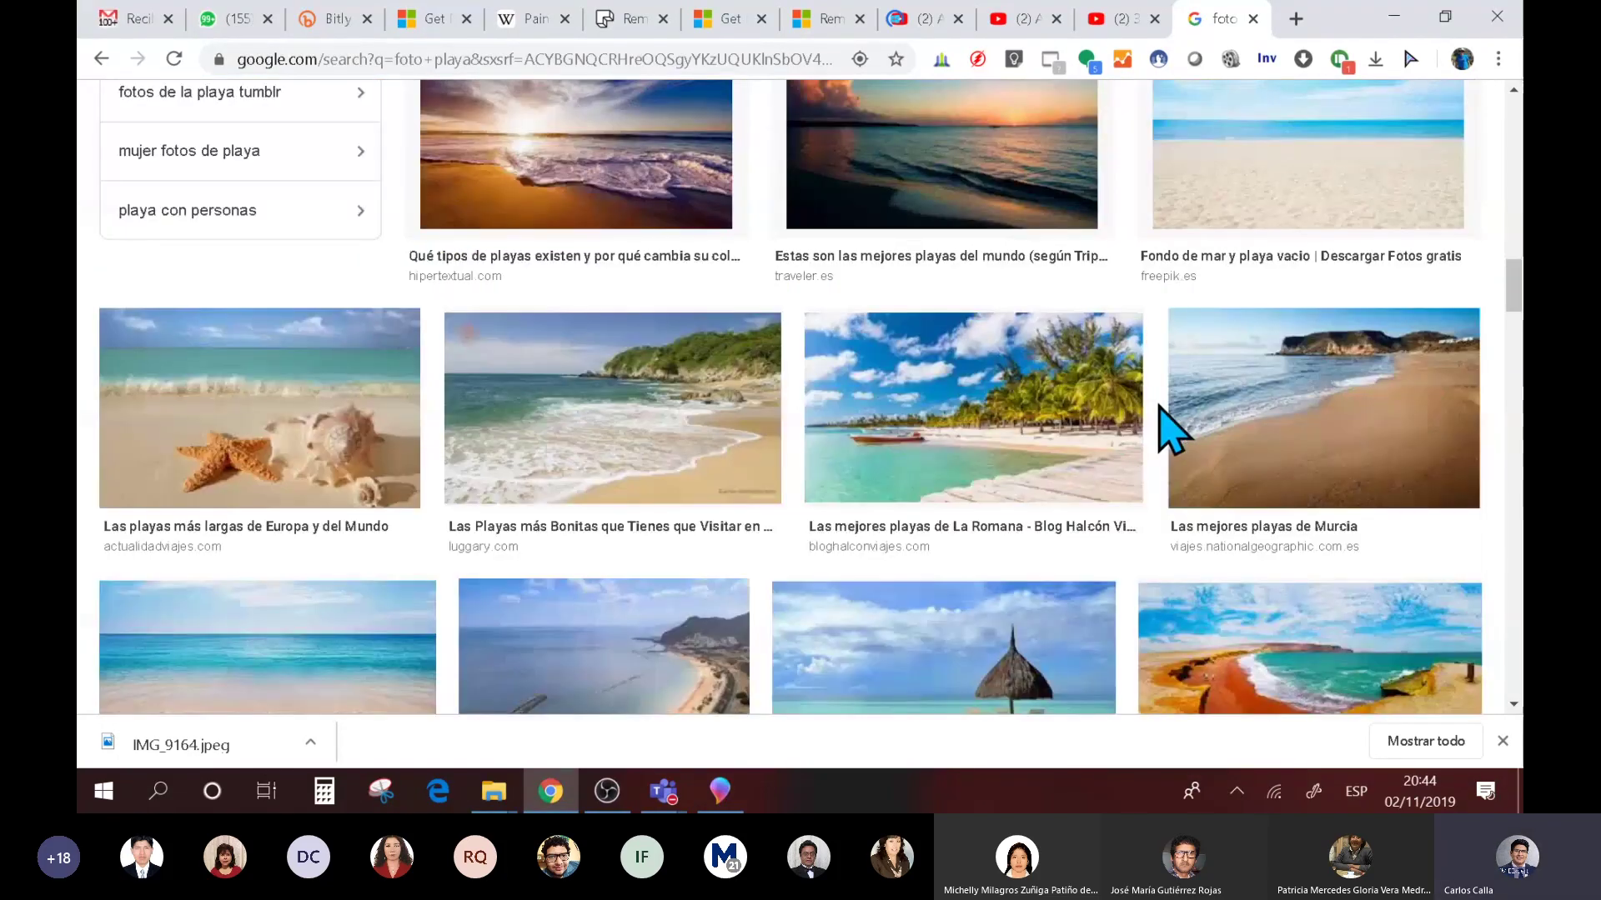
click(984, 467)
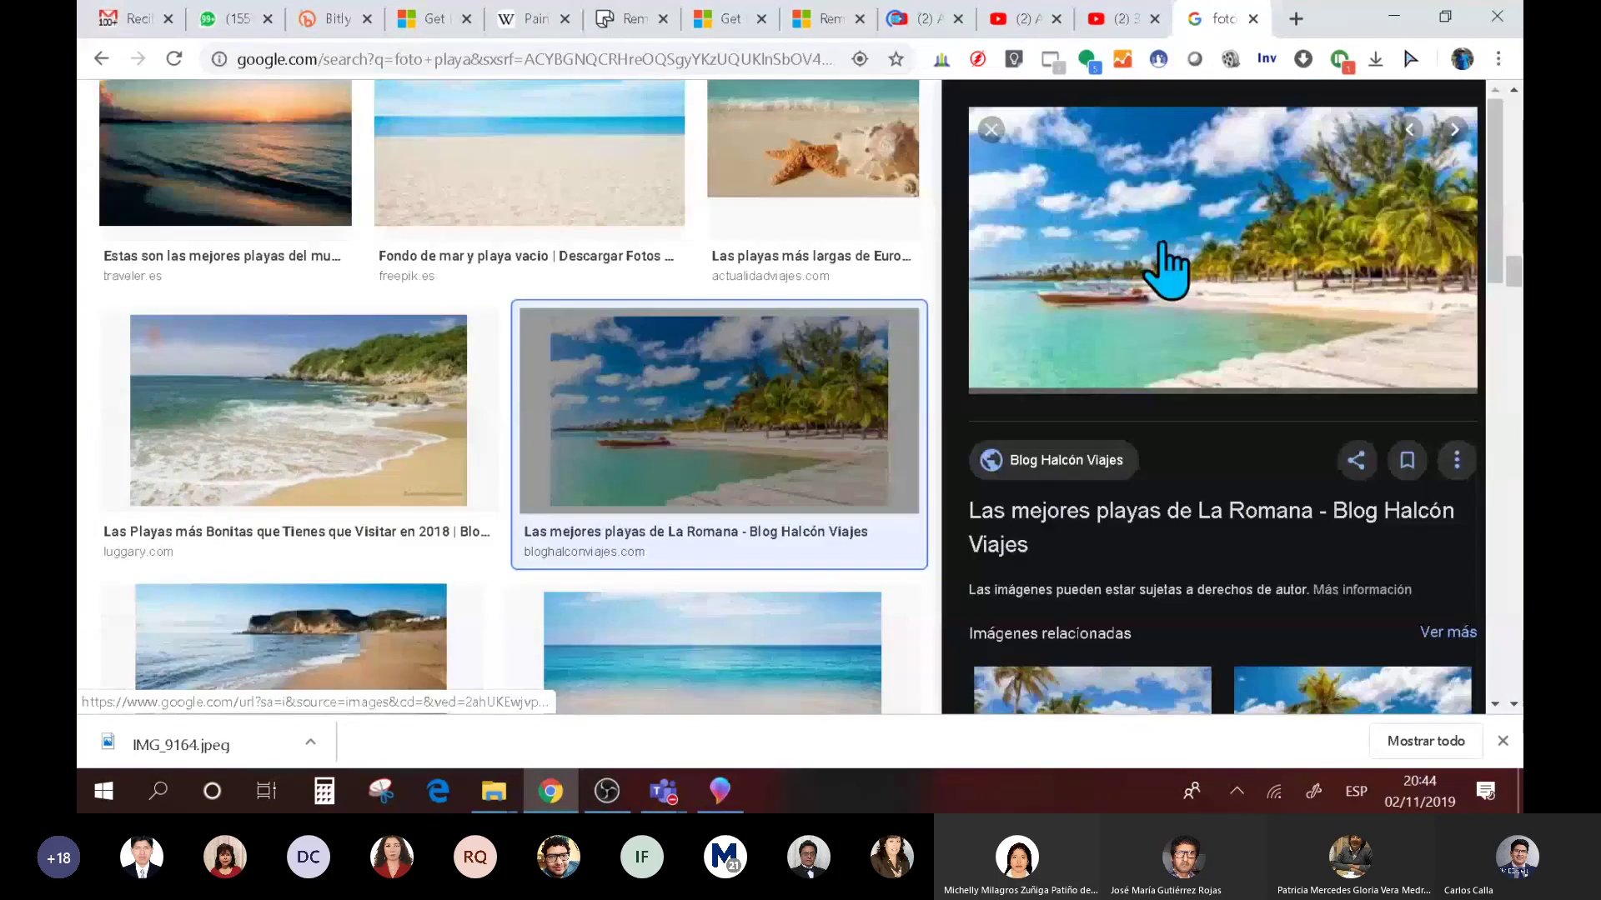
click(1199, 287)
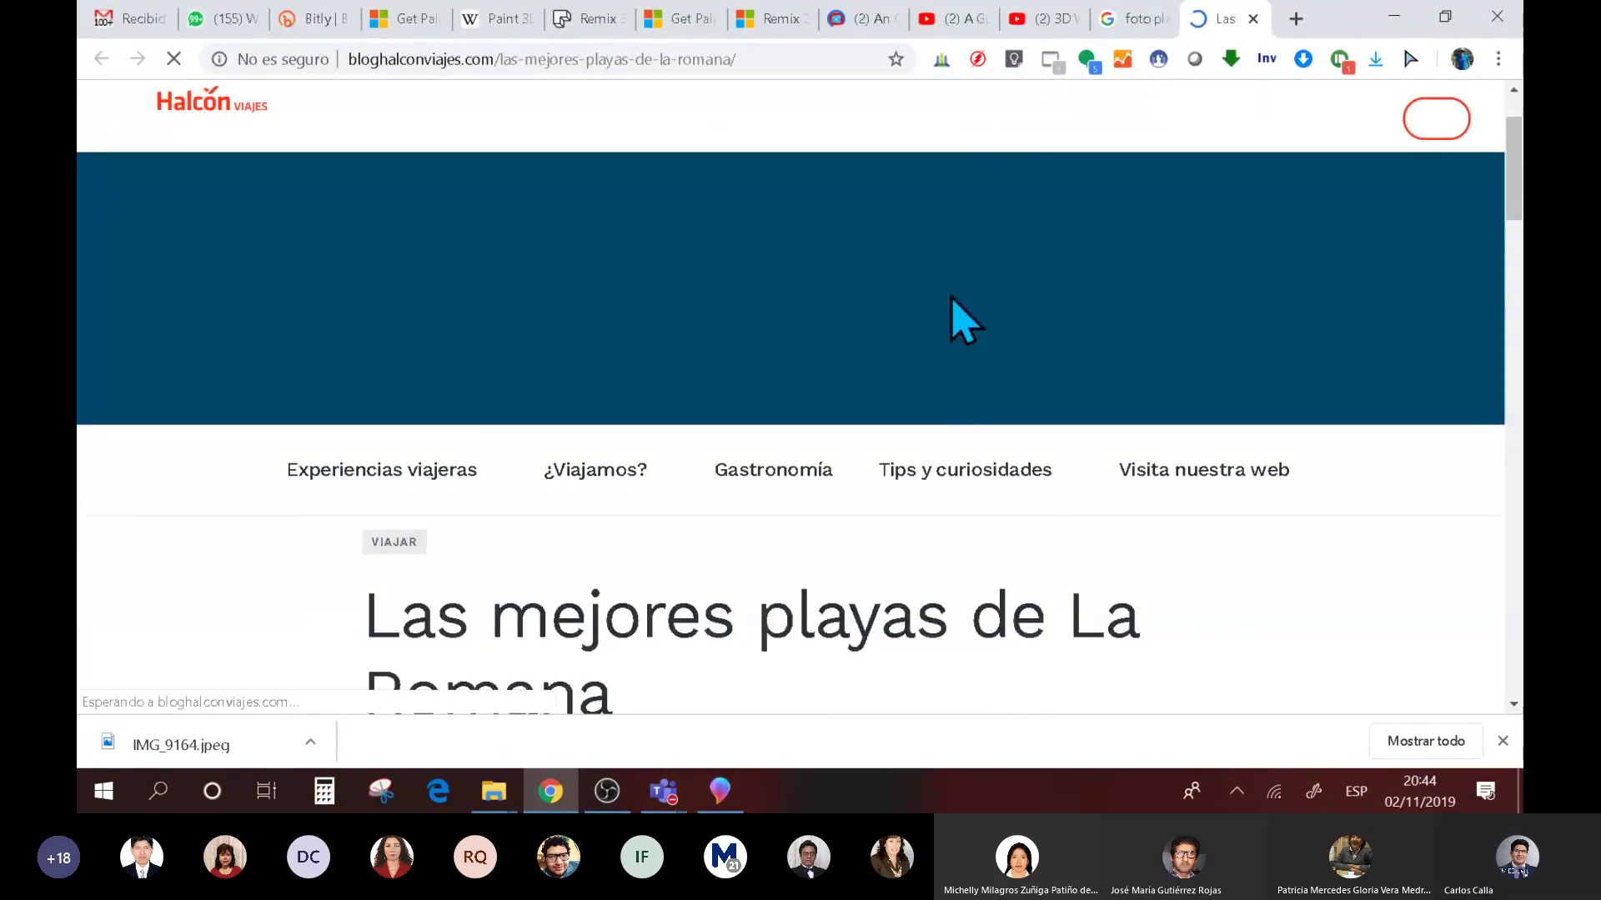
- Copy the large beach photo from the article "Las mejores playas de La Romana"
scroll(923, 429, down, 7)
scroll(921, 434, down, 4)
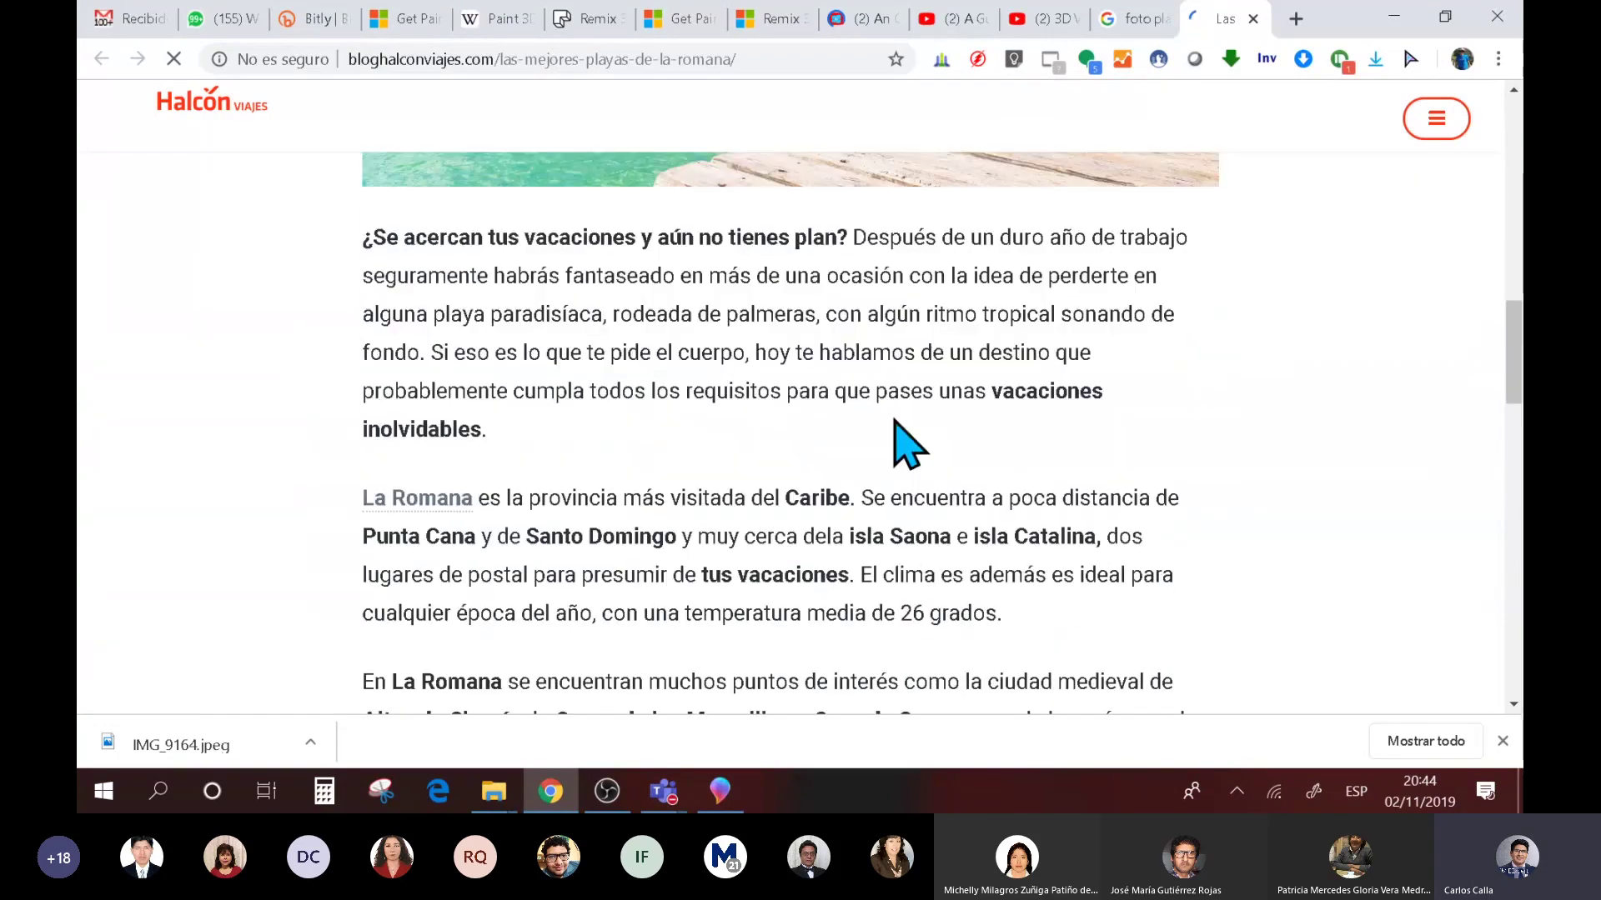
scroll(867, 455, up, 5)
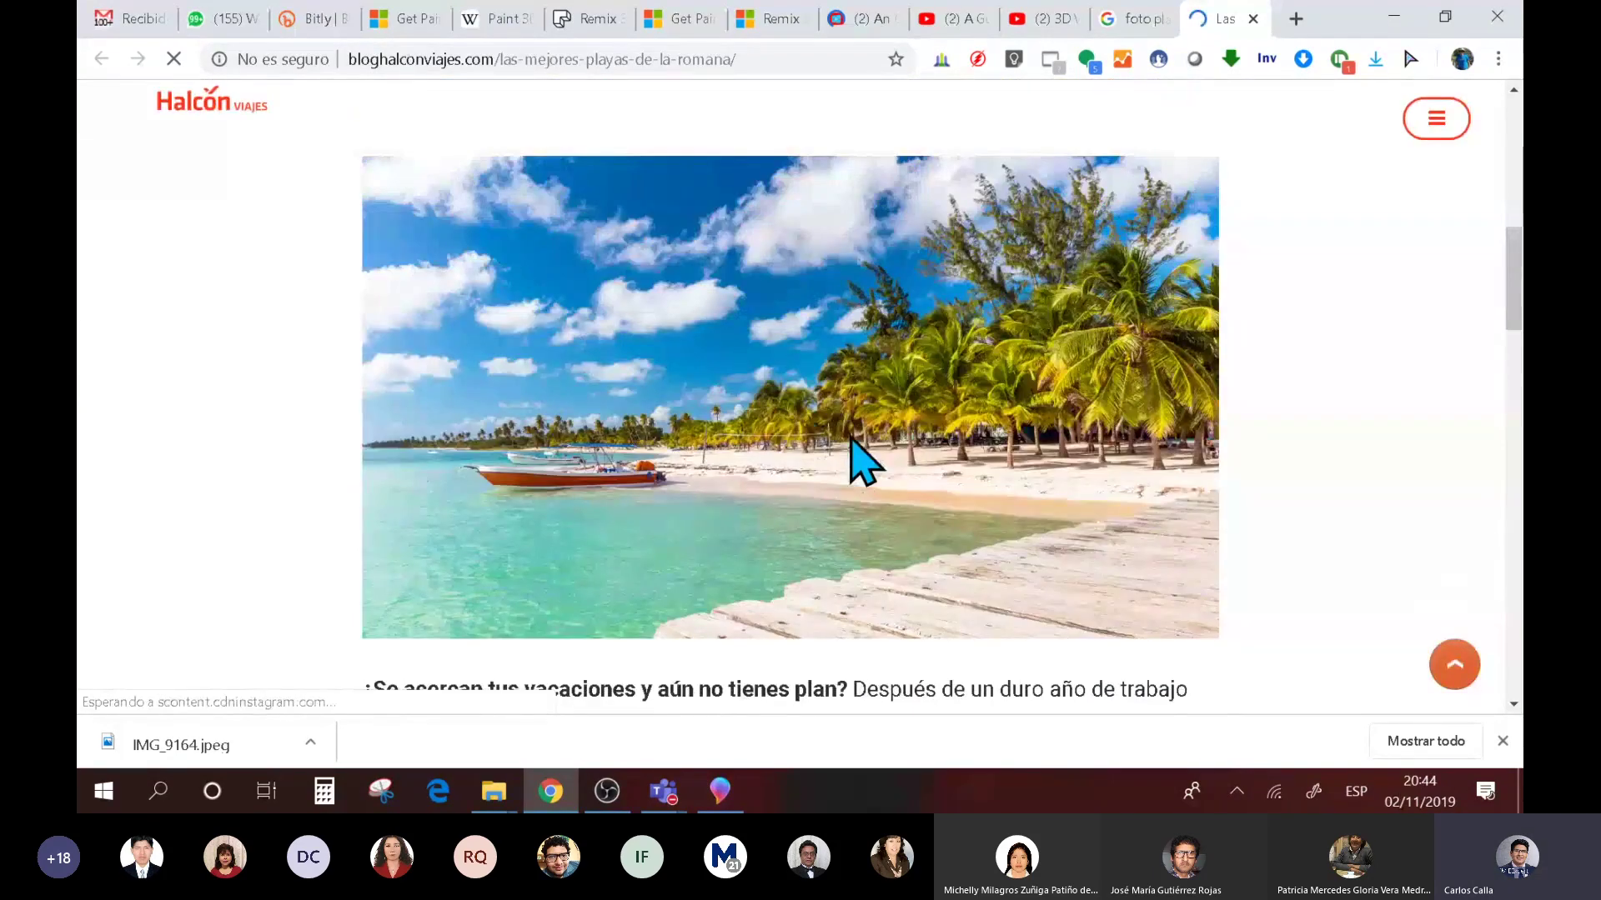
right_click(798, 404)
click(882, 473)
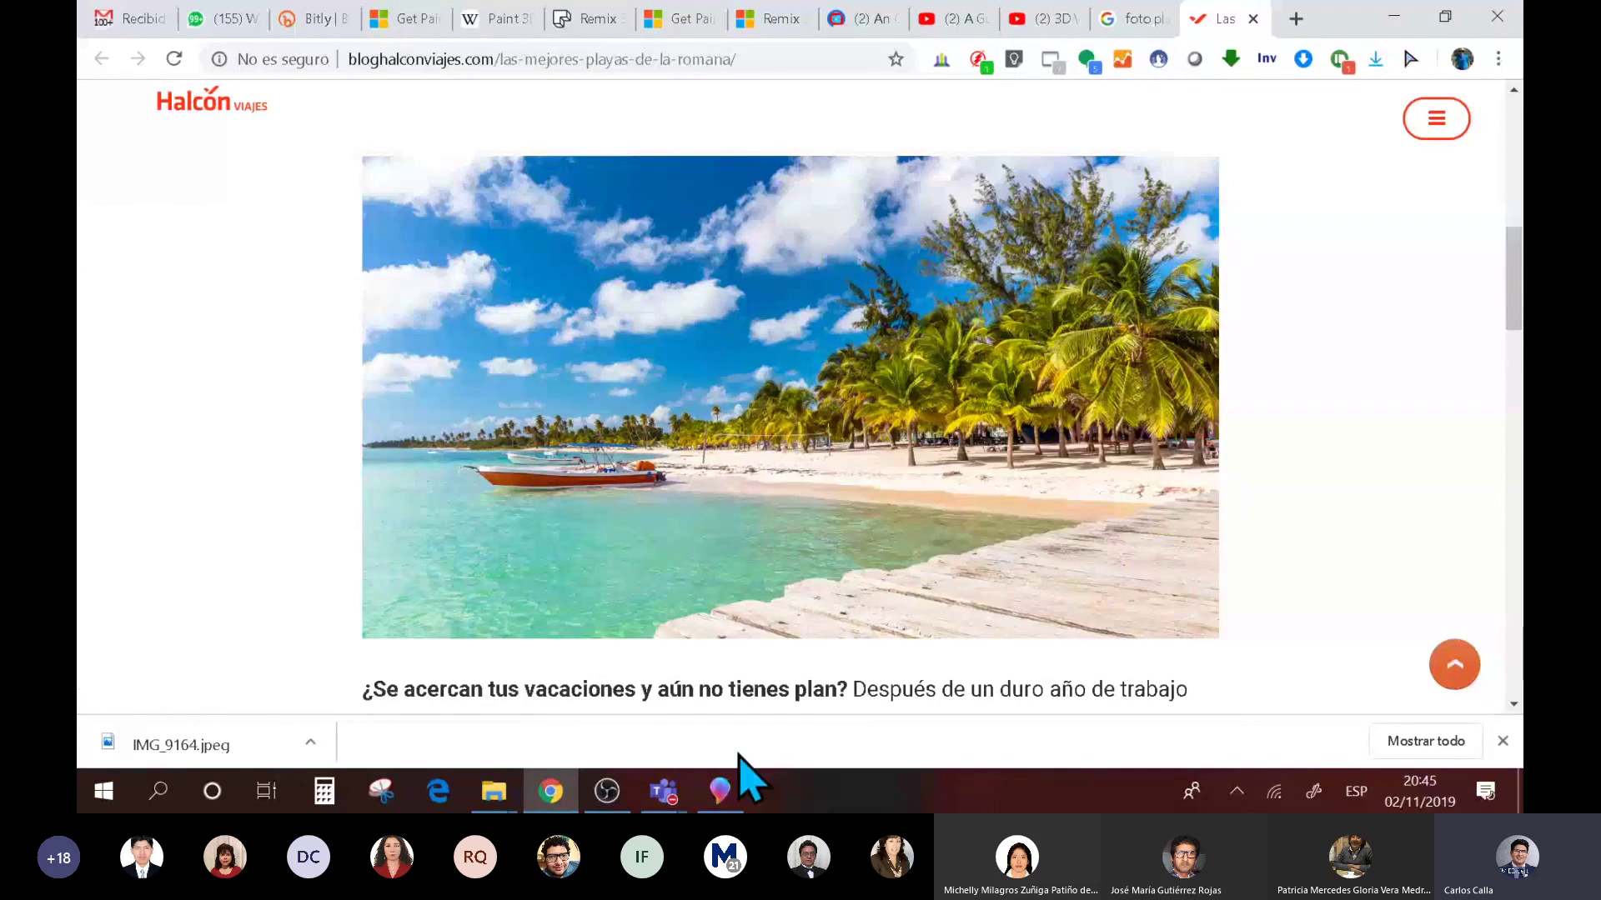
- Switch to Paint 3D, paste the copied beach photo into the blank project and deselect it
click(719, 789)
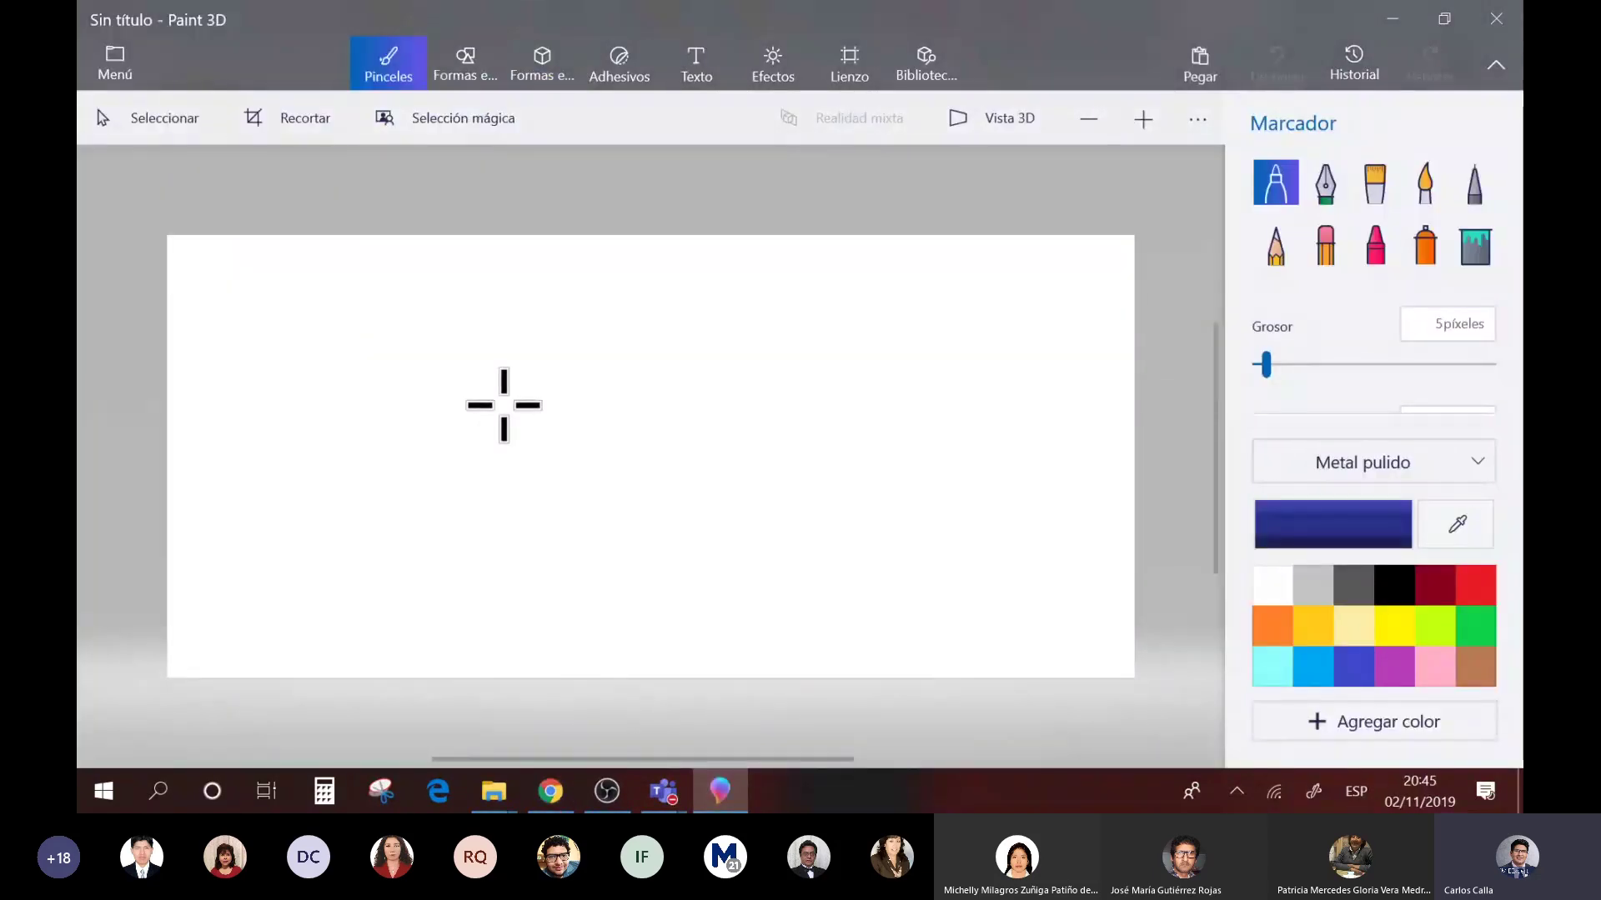
key(ctrl+v)
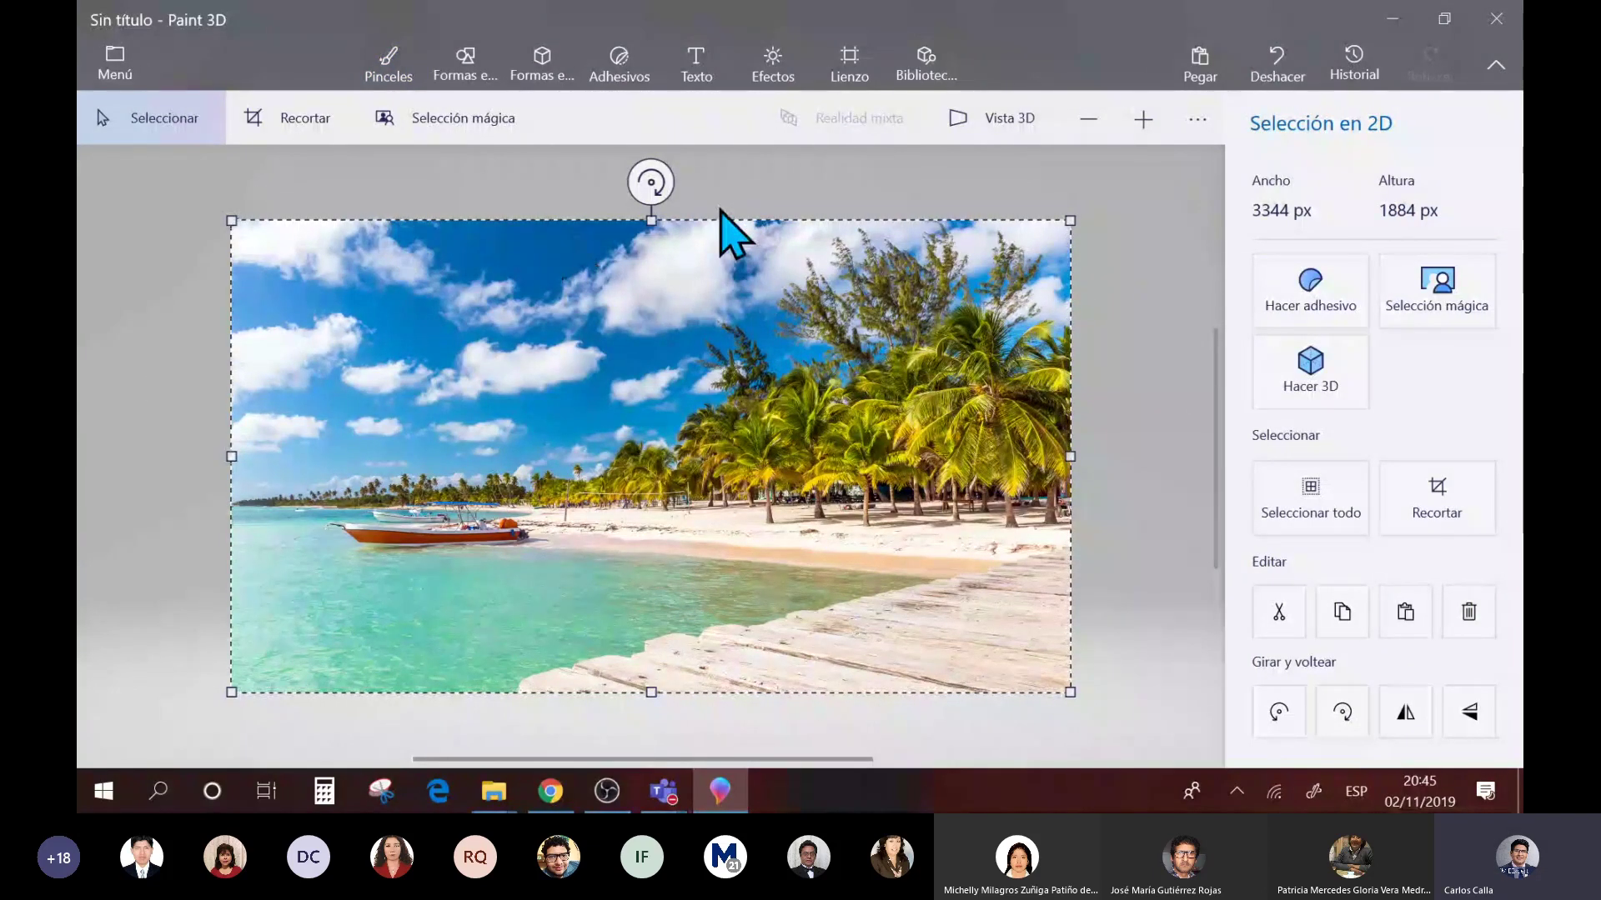
click(750, 167)
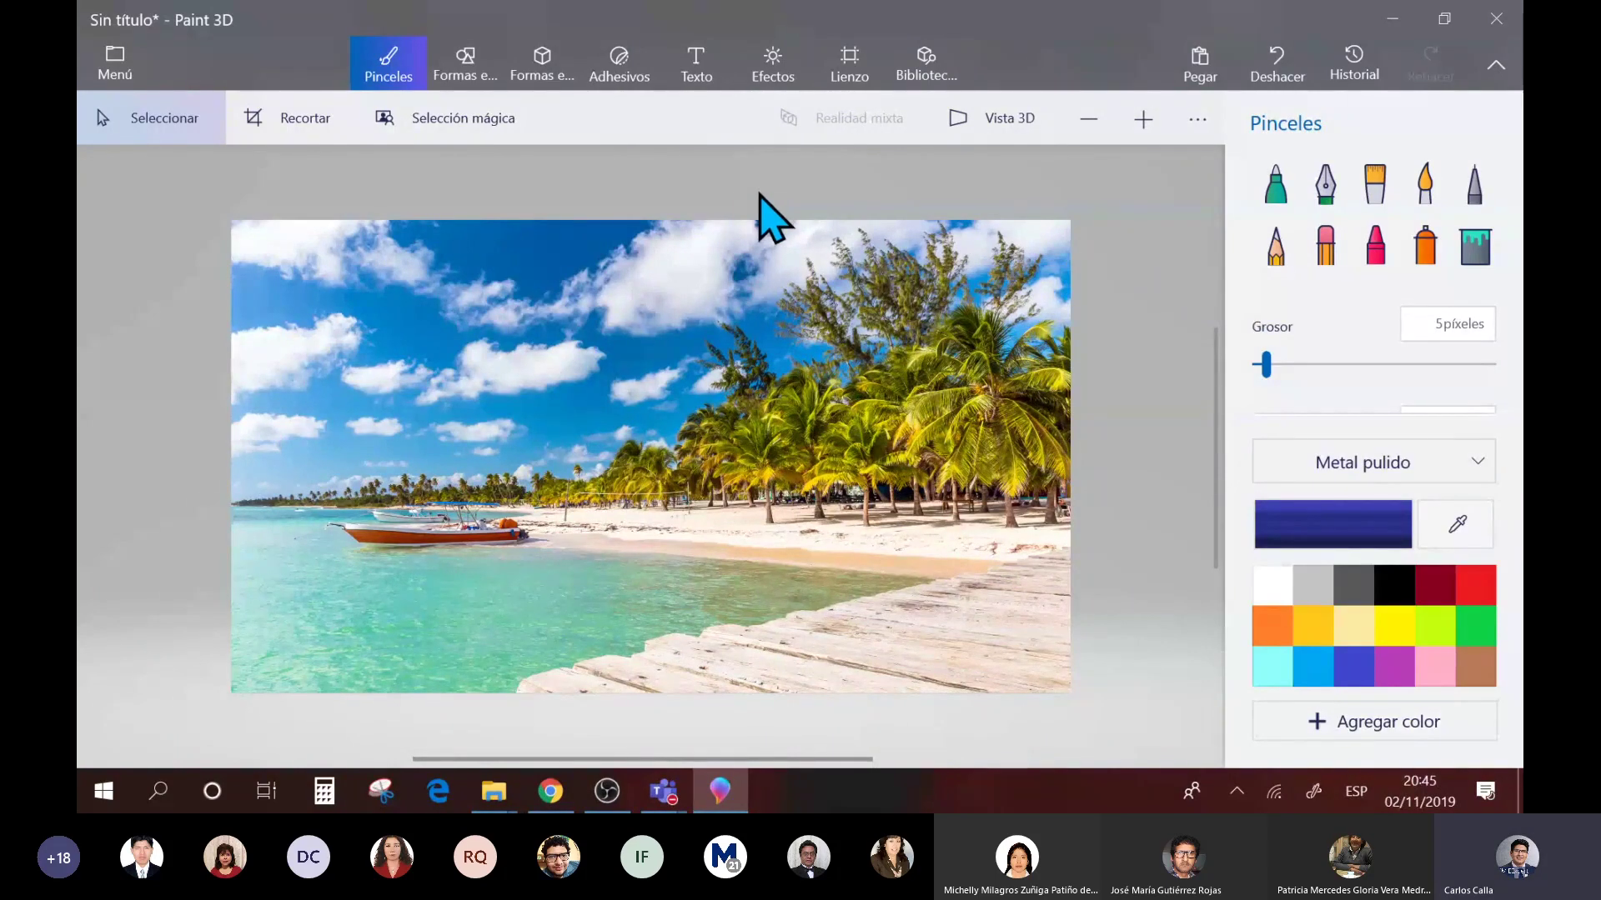
- Cut out the automatically detected part of the whole beach photo with magic selection, keeping automatic background fill on
click(469, 133)
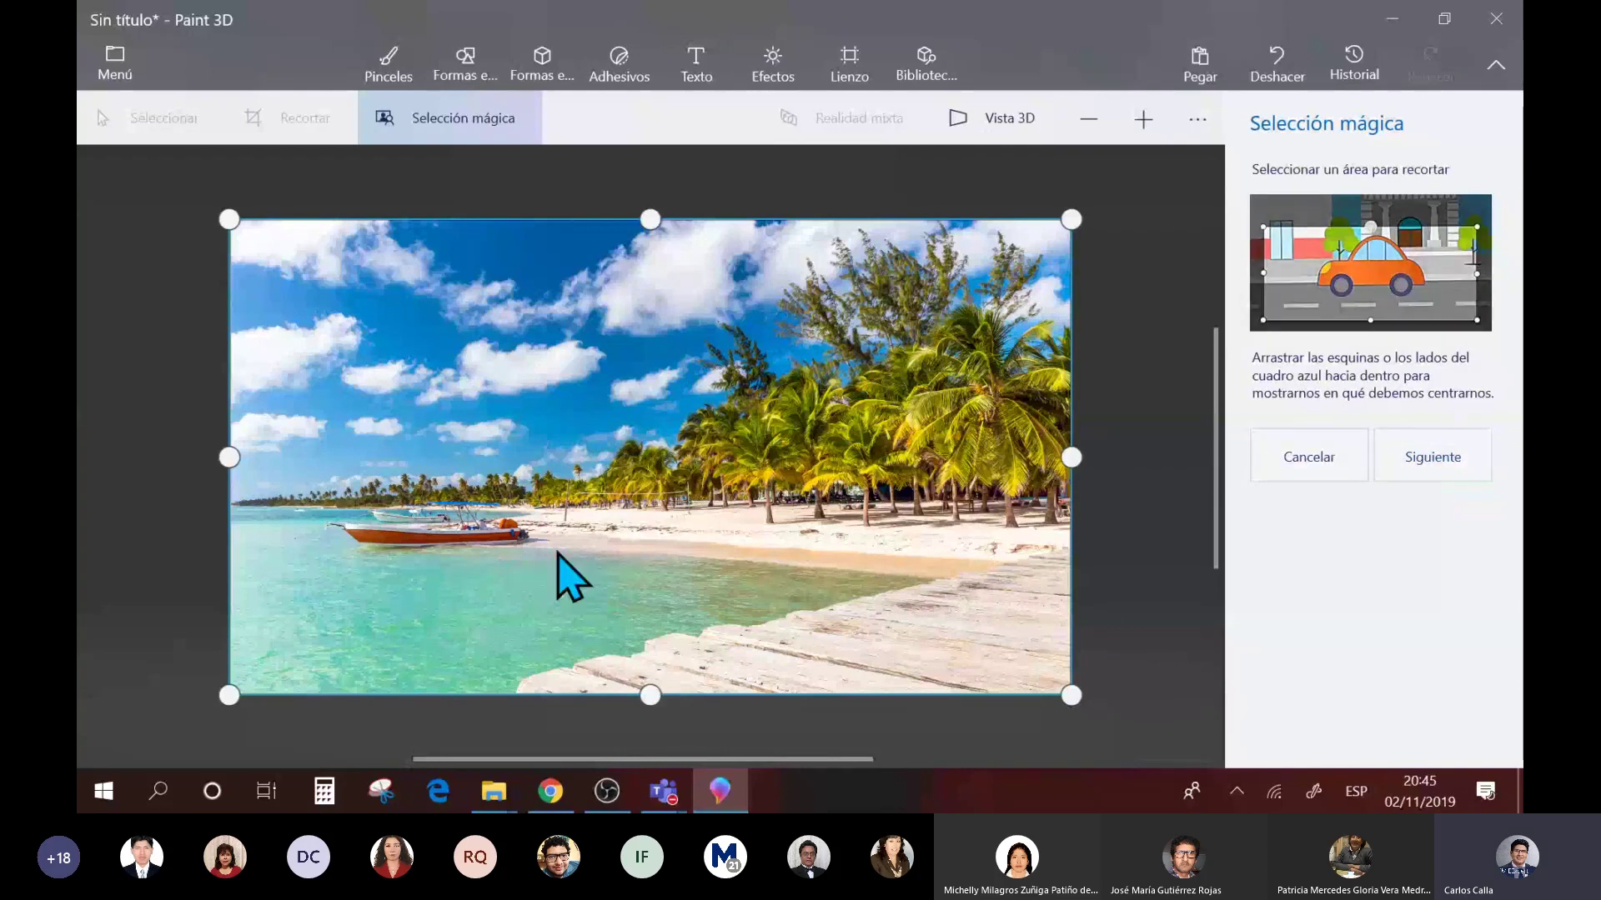
scroll(557, 554, up, 3)
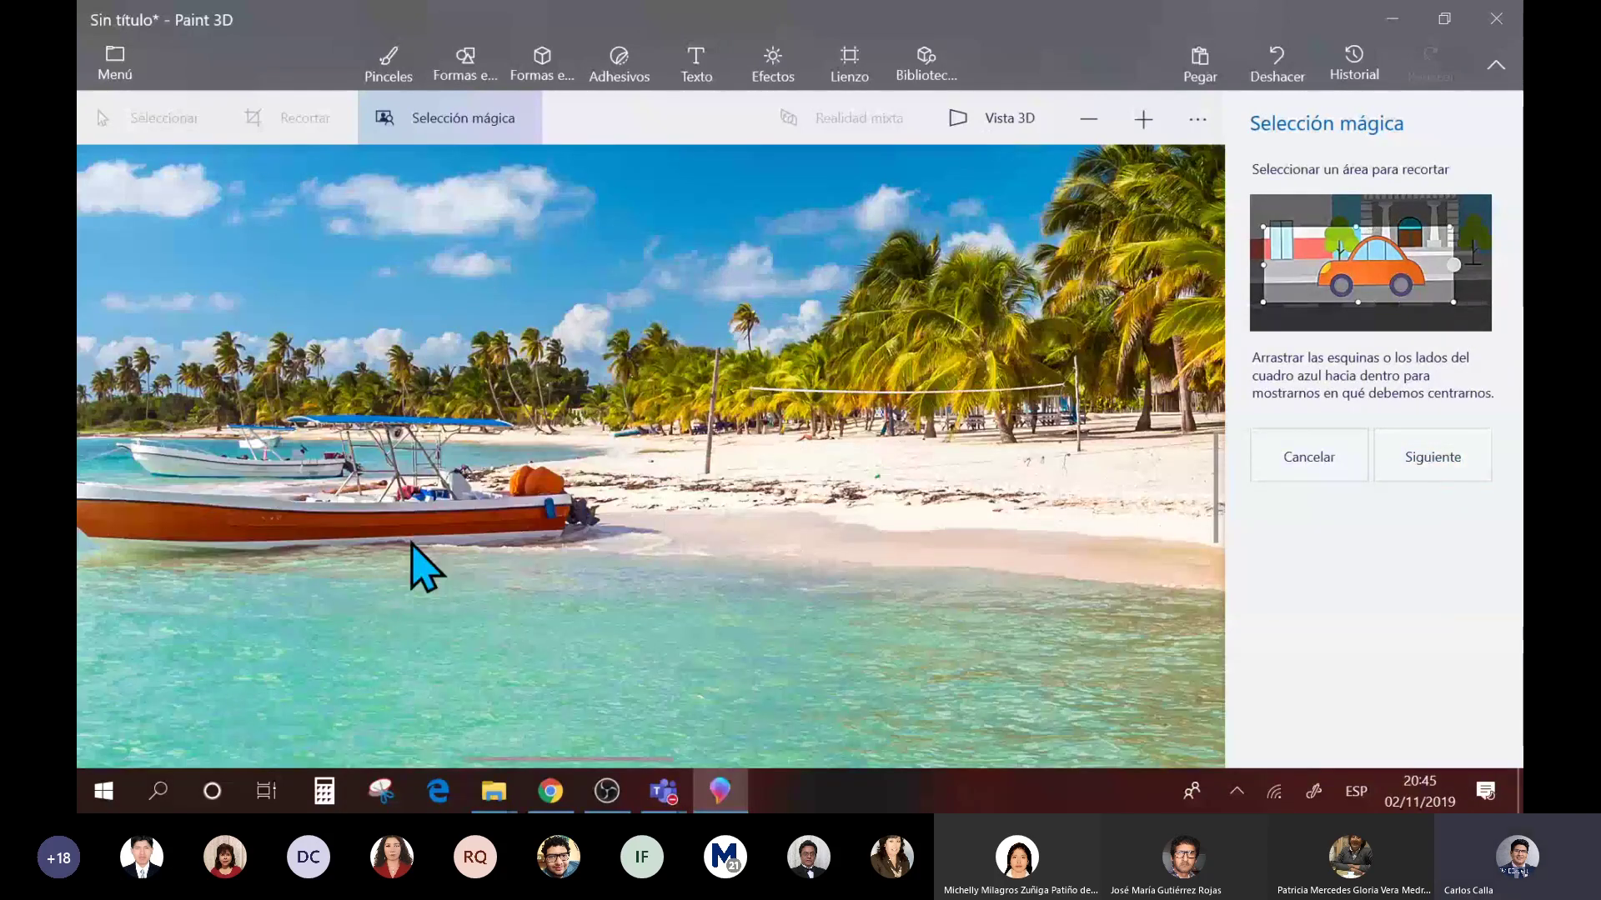
scroll(413, 546, down, 2)
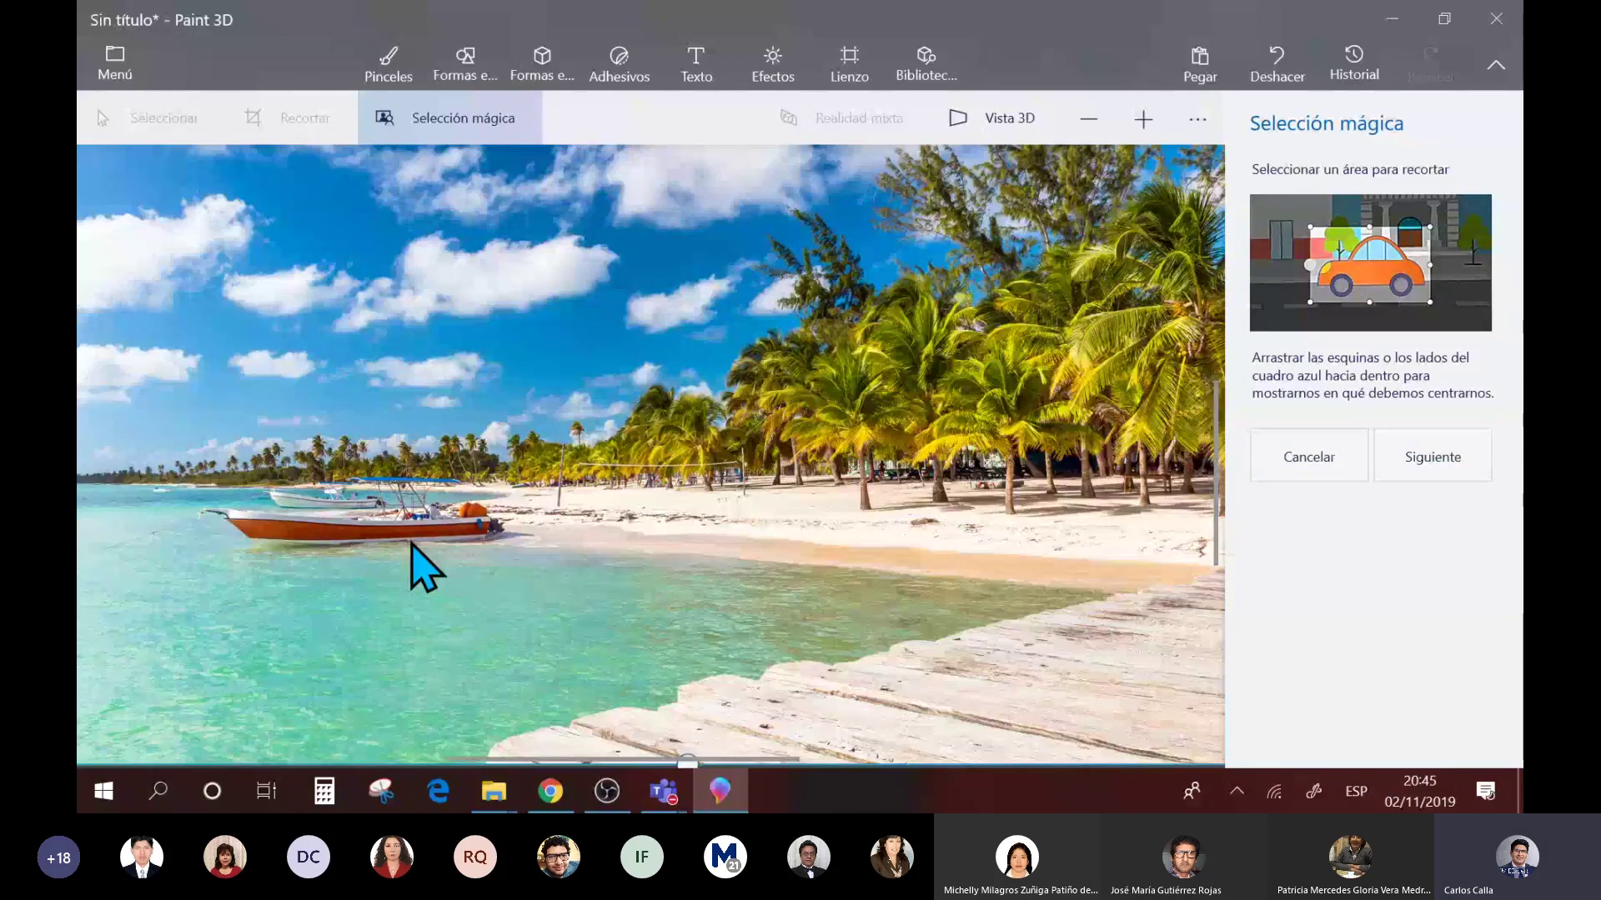
scroll(412, 546, up, 2)
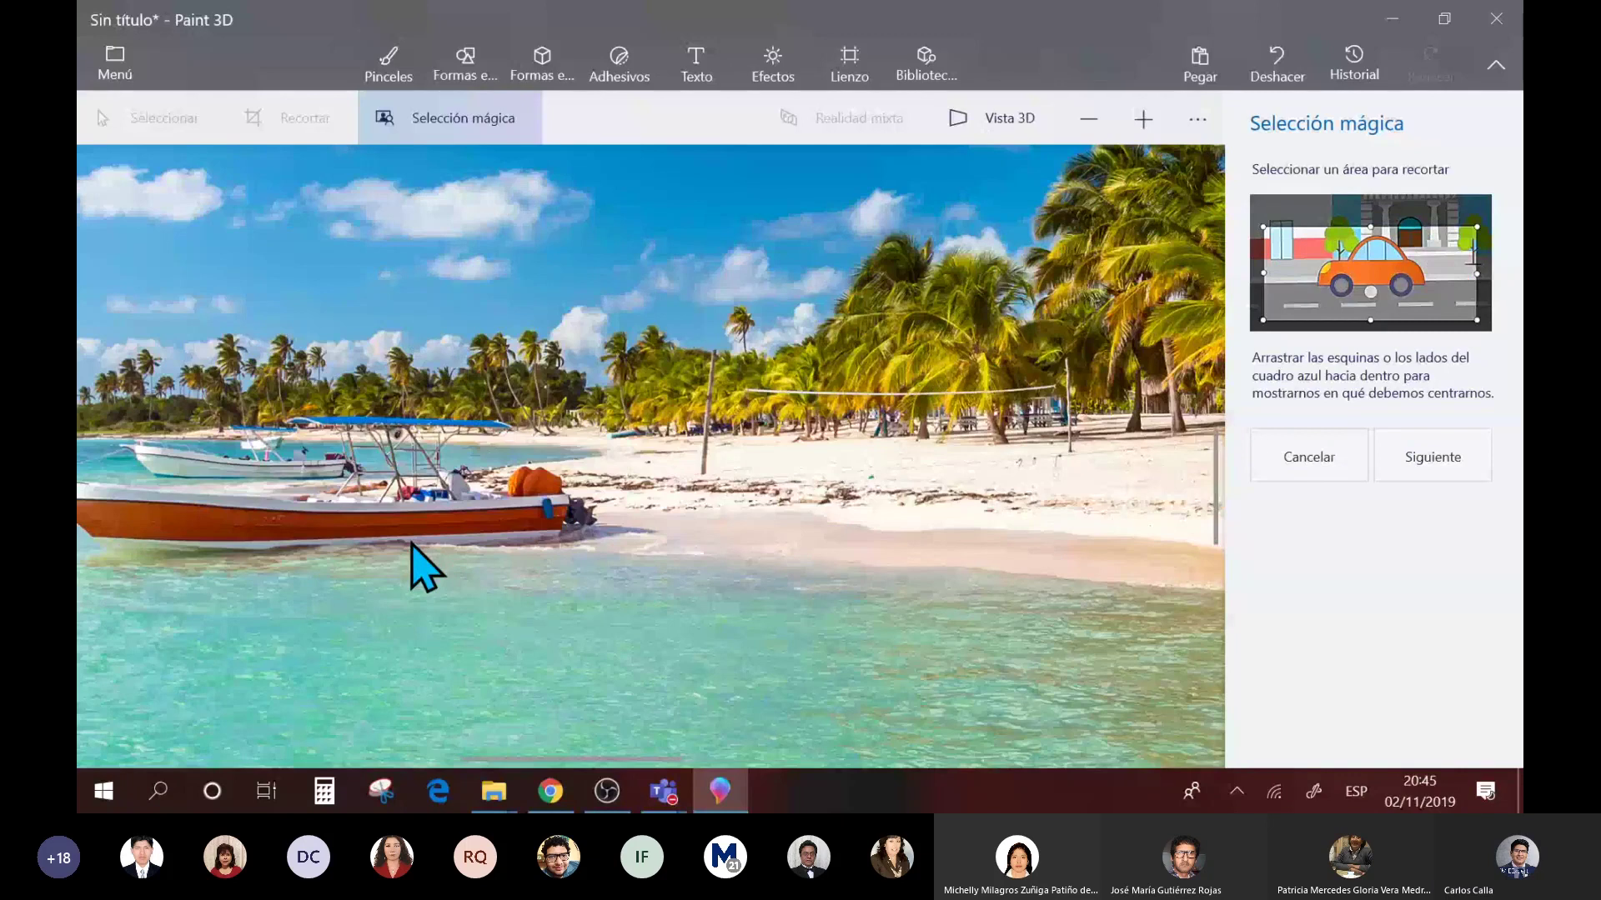
click(1432, 451)
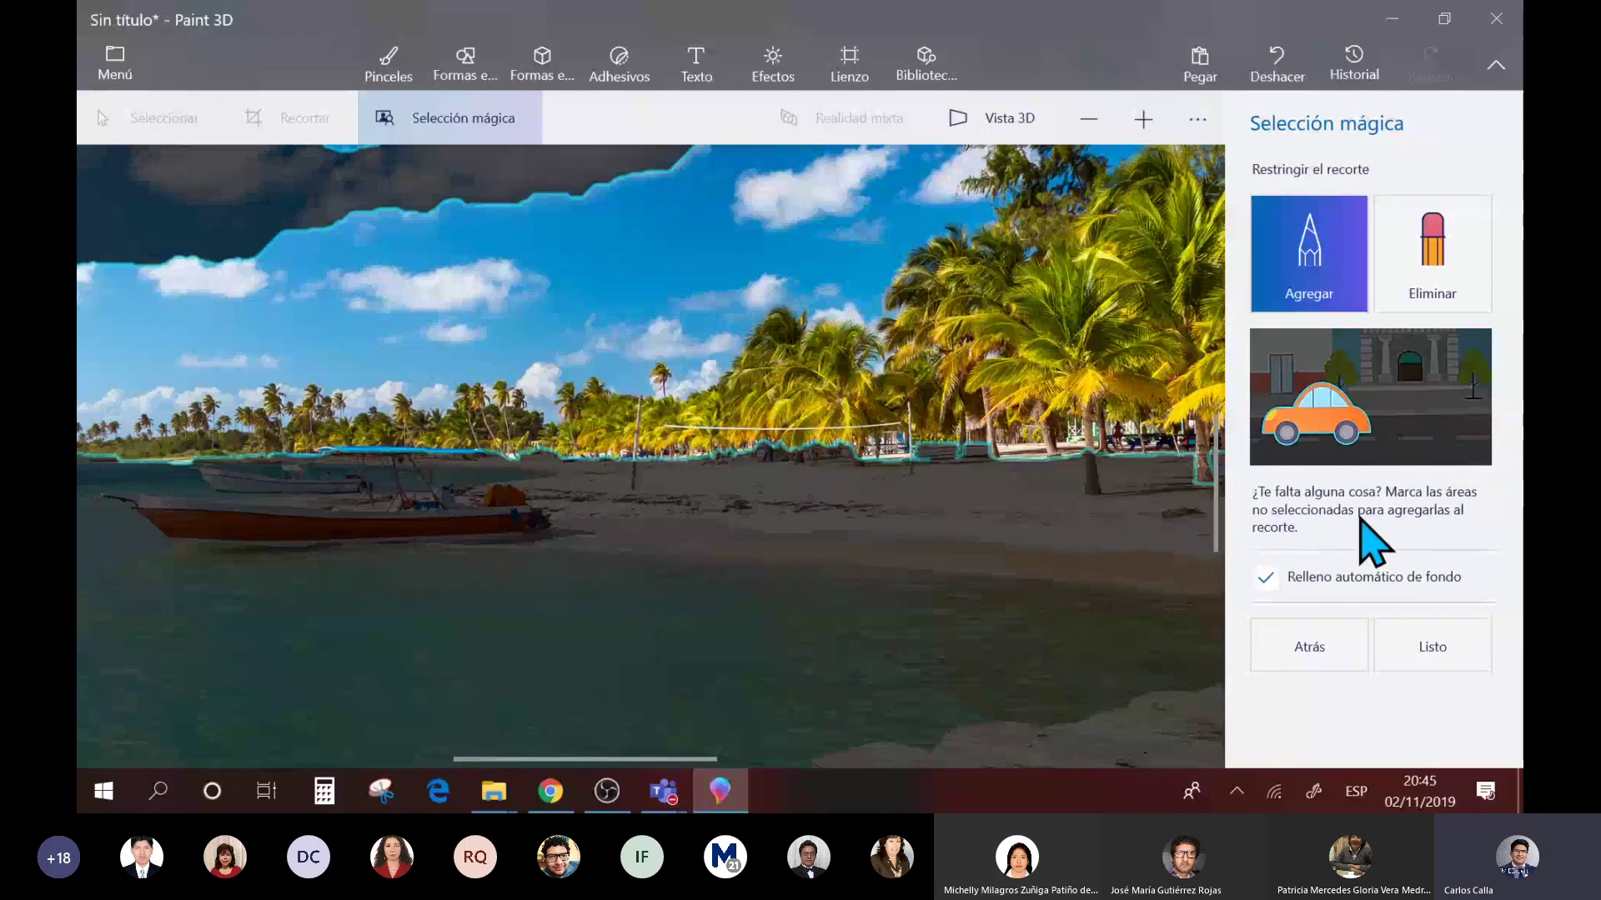
click(1438, 293)
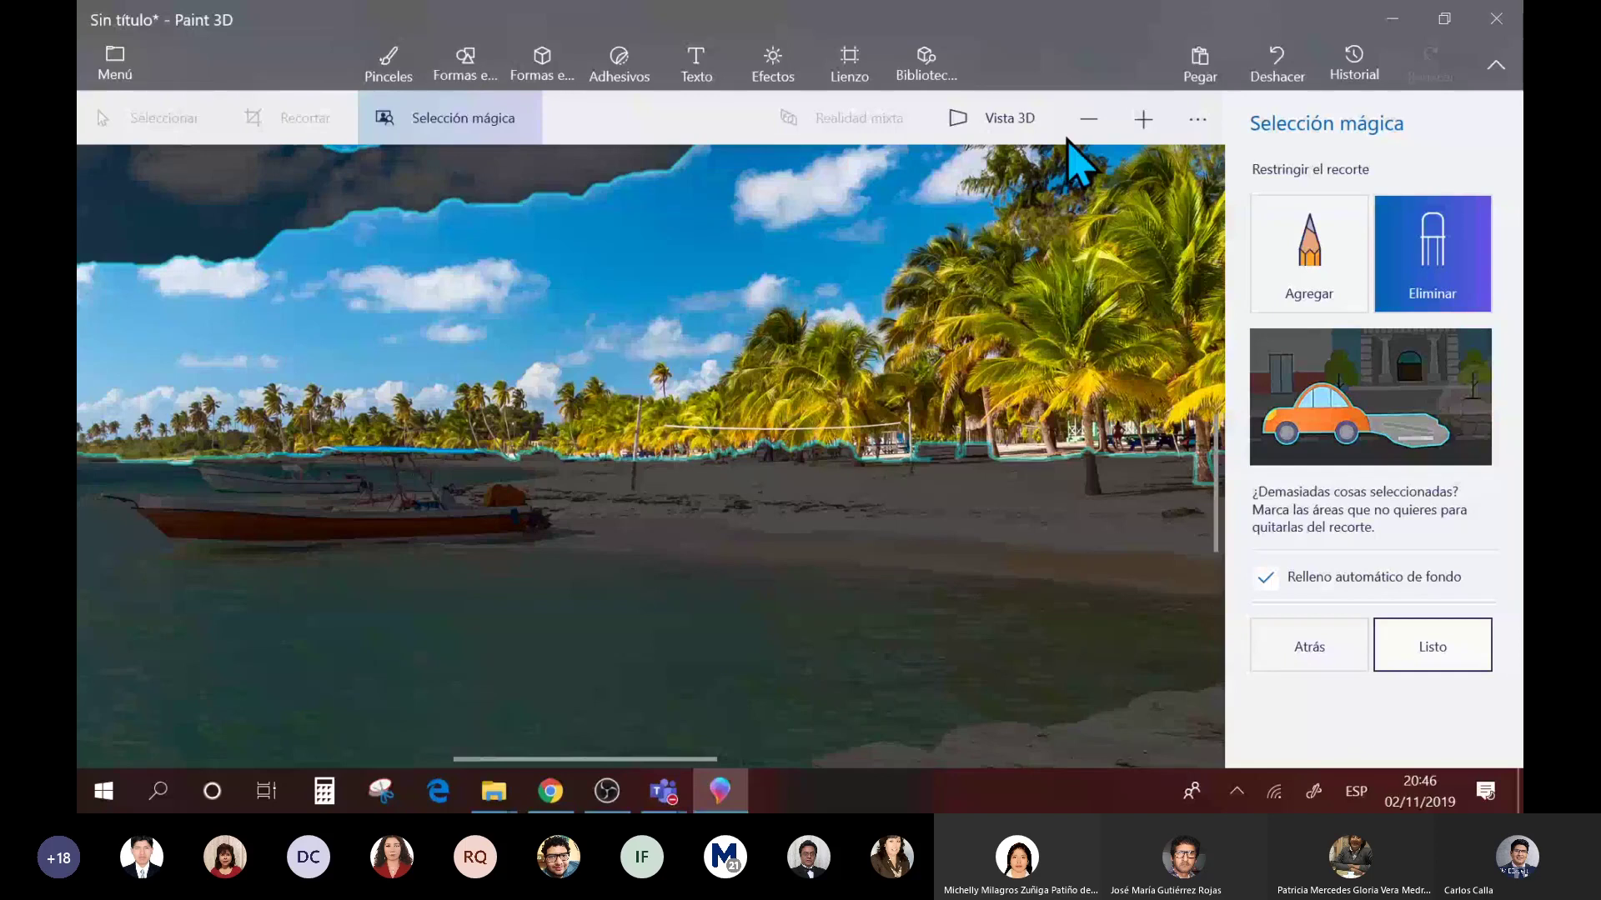
key(Return)
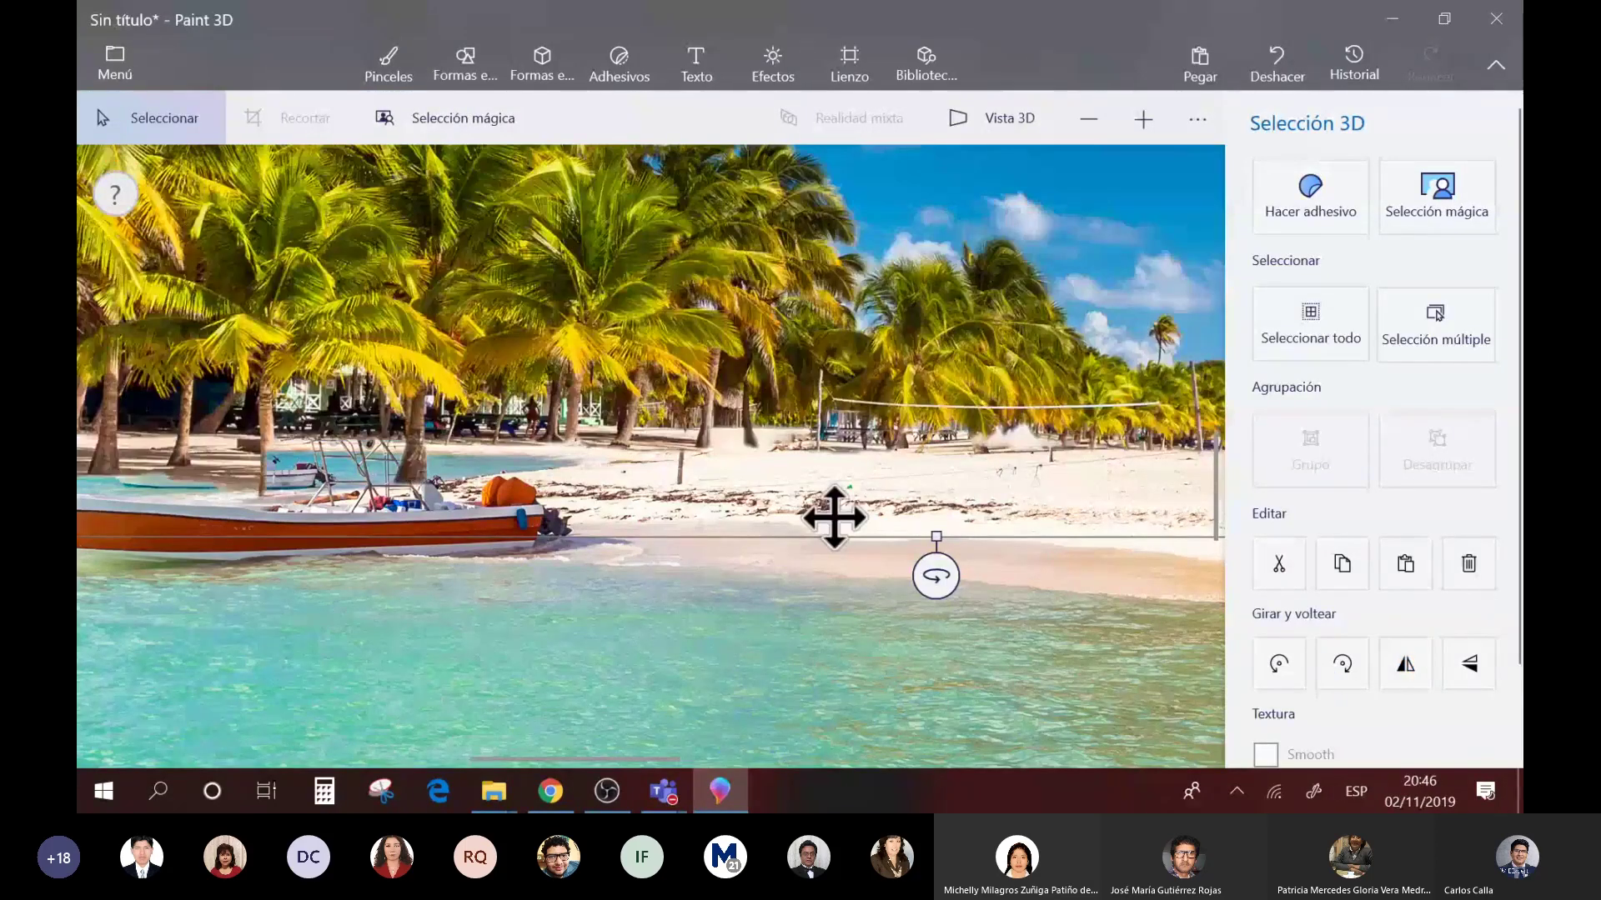
- Undo the magic selection cutout of the sky and palm trees
scroll(834, 517, down, 3)
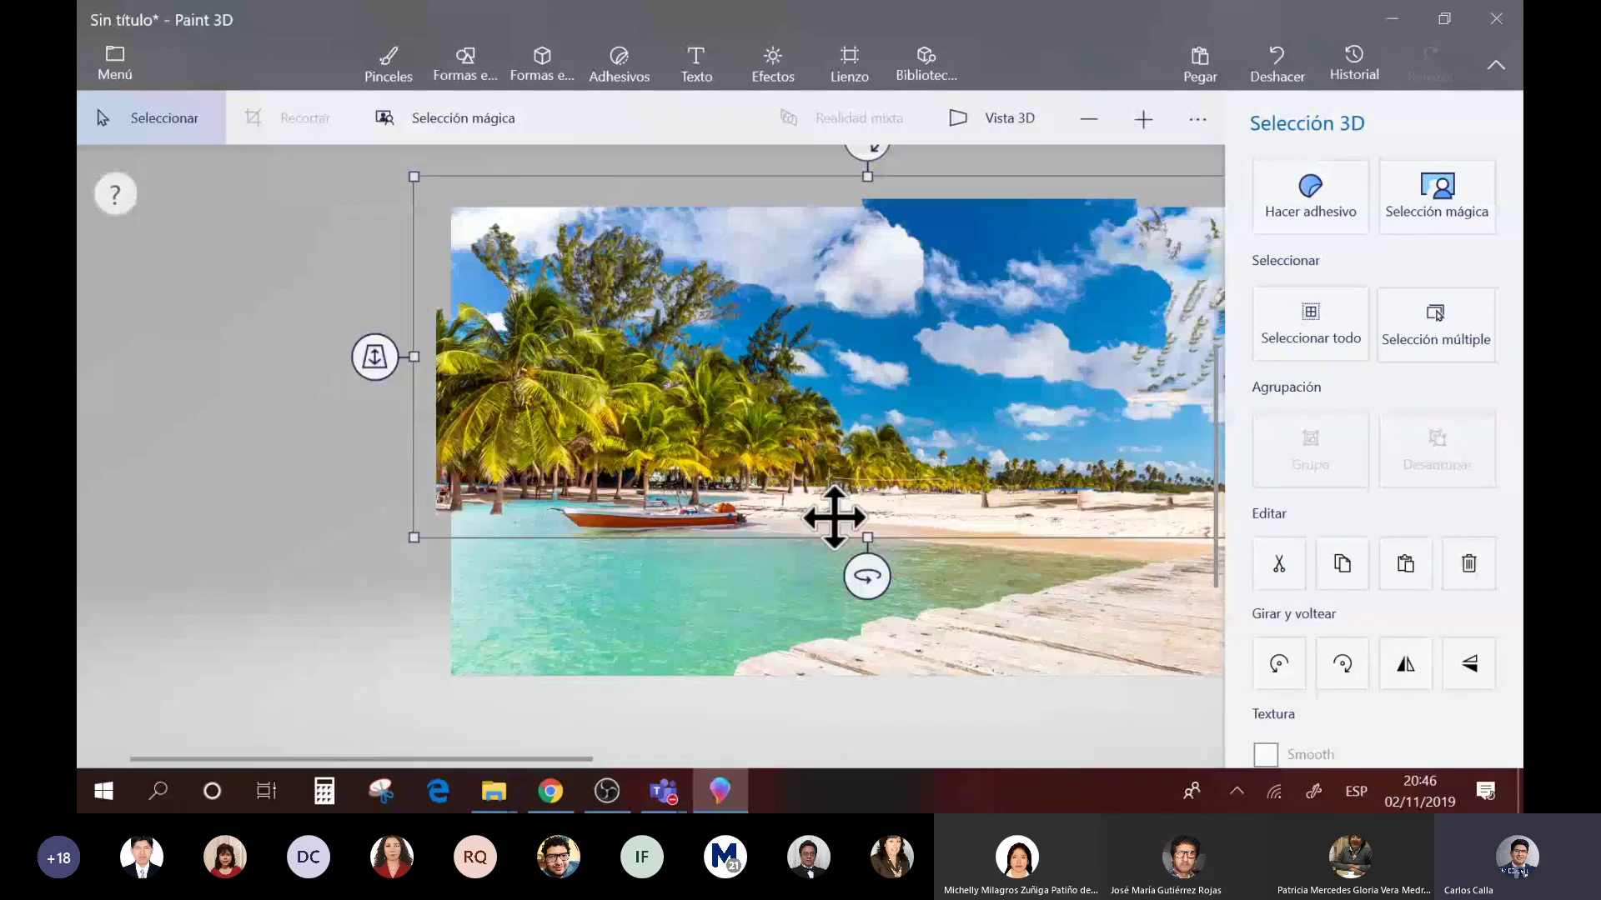
key(ctrl)
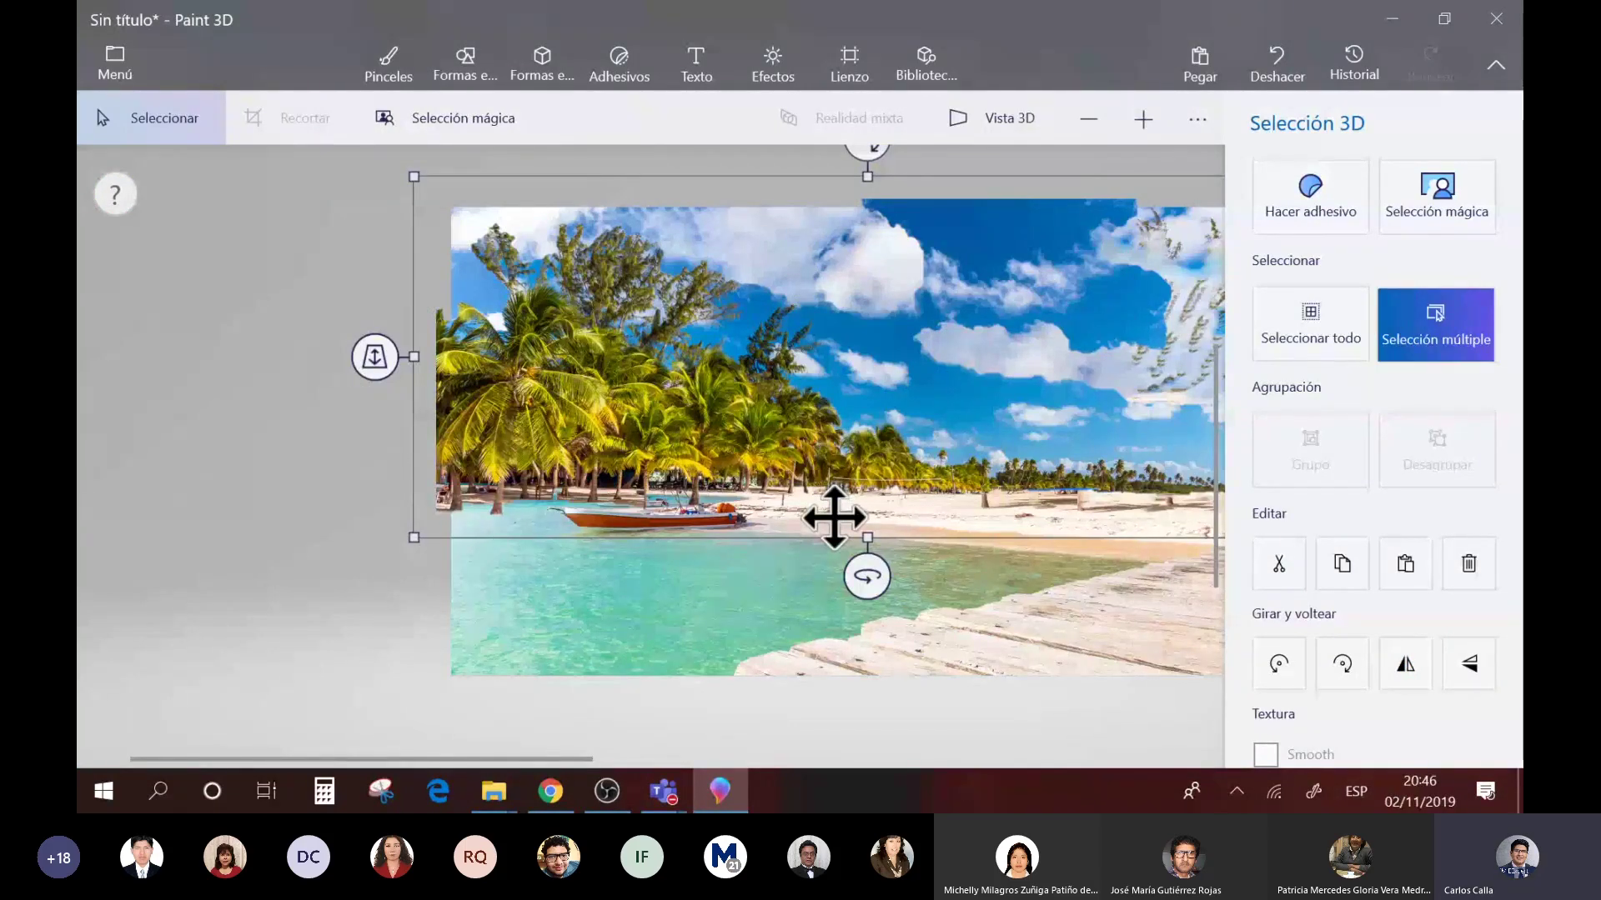
key(ctrl+z)
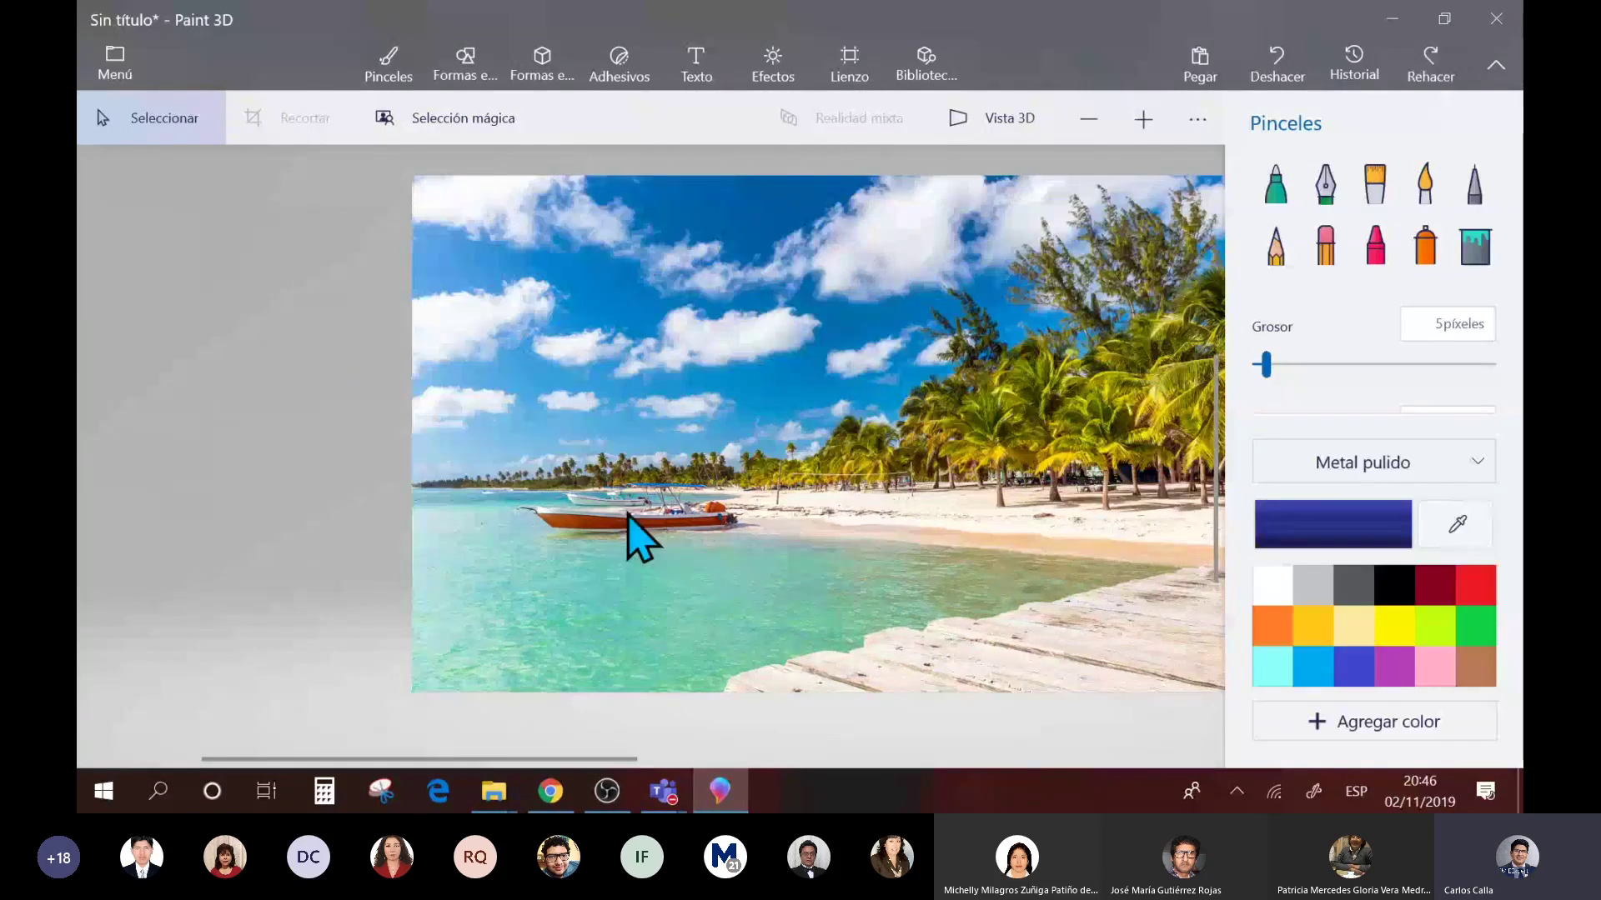
- Start another magic selection on the full photo and add the area around the small white boat to the cutout
ctrl+scroll(628, 513, up, 2)
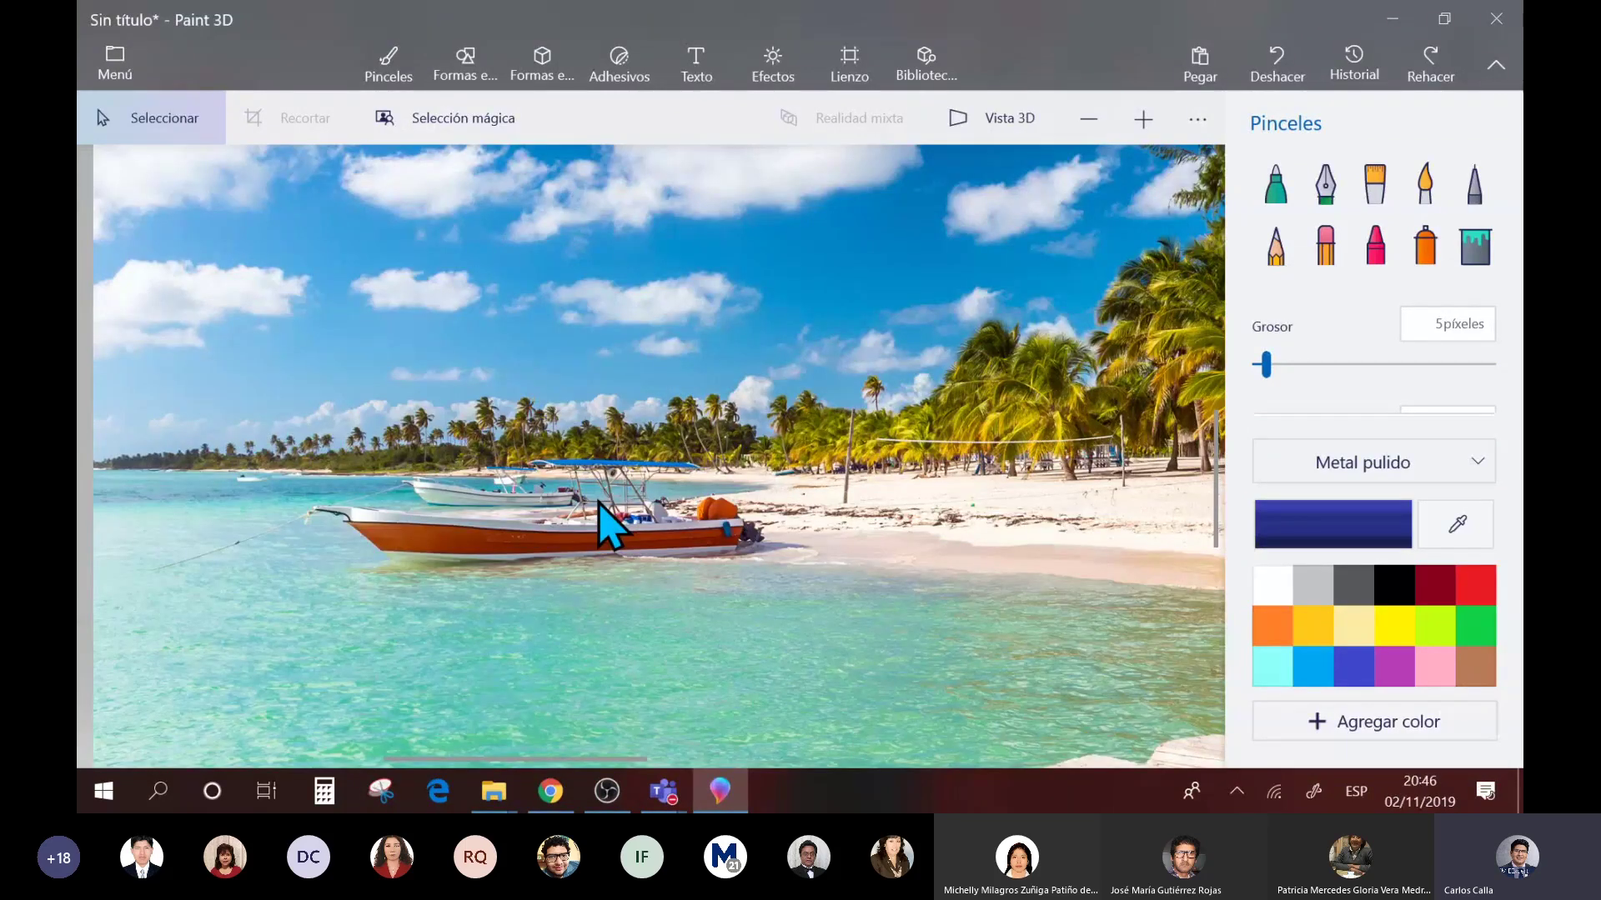
ctrl+scroll(599, 504, up, 2)
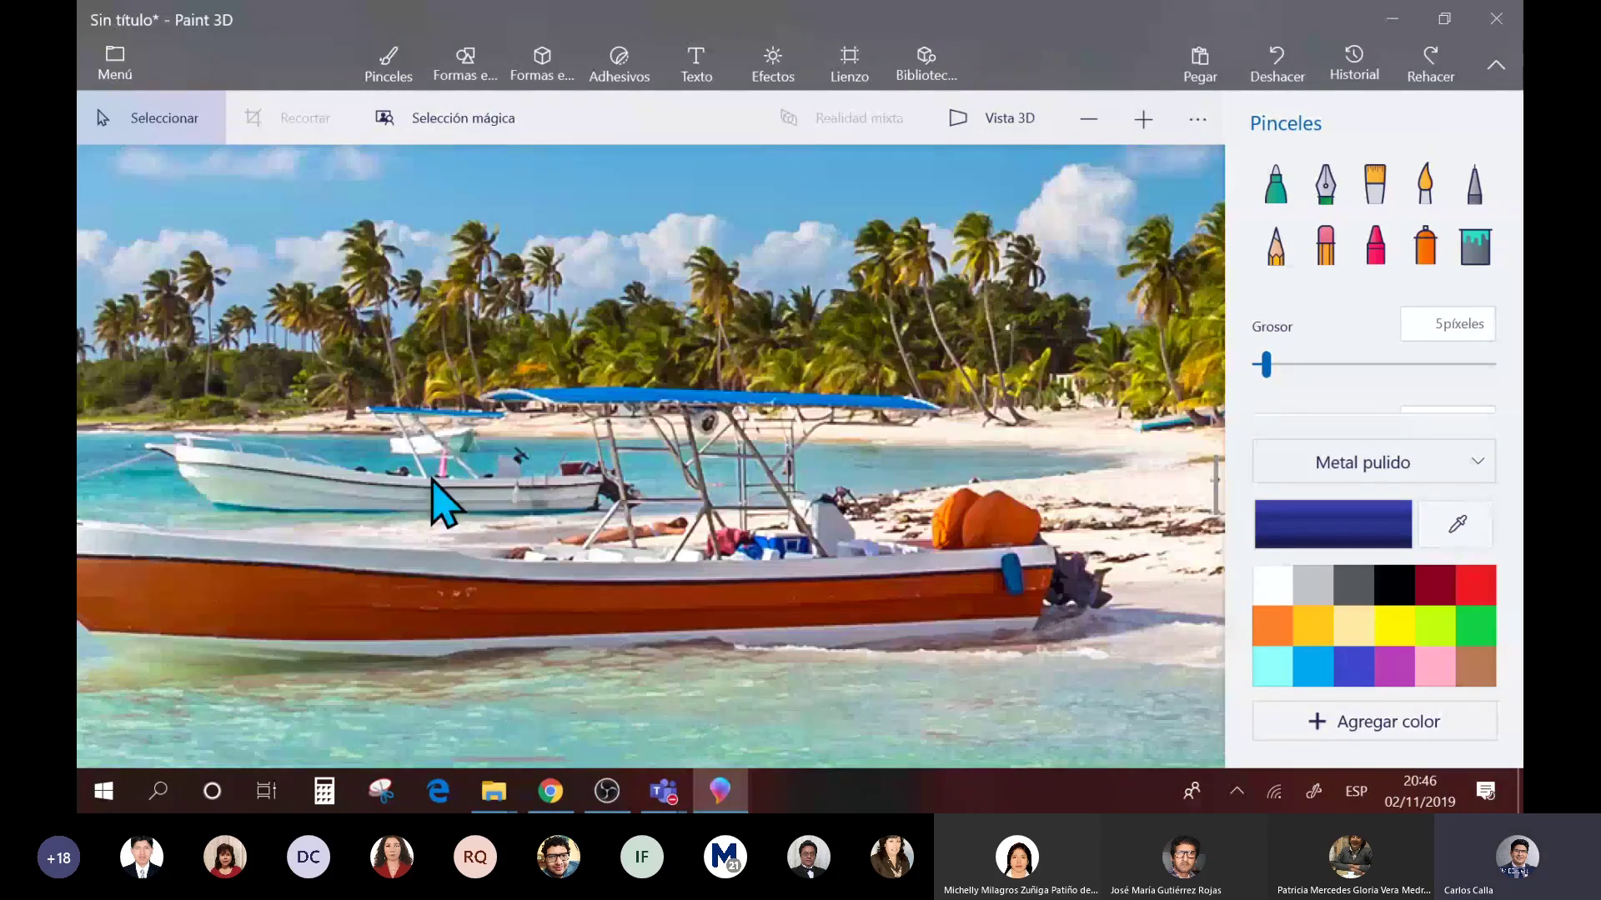
key(ctrl+m)
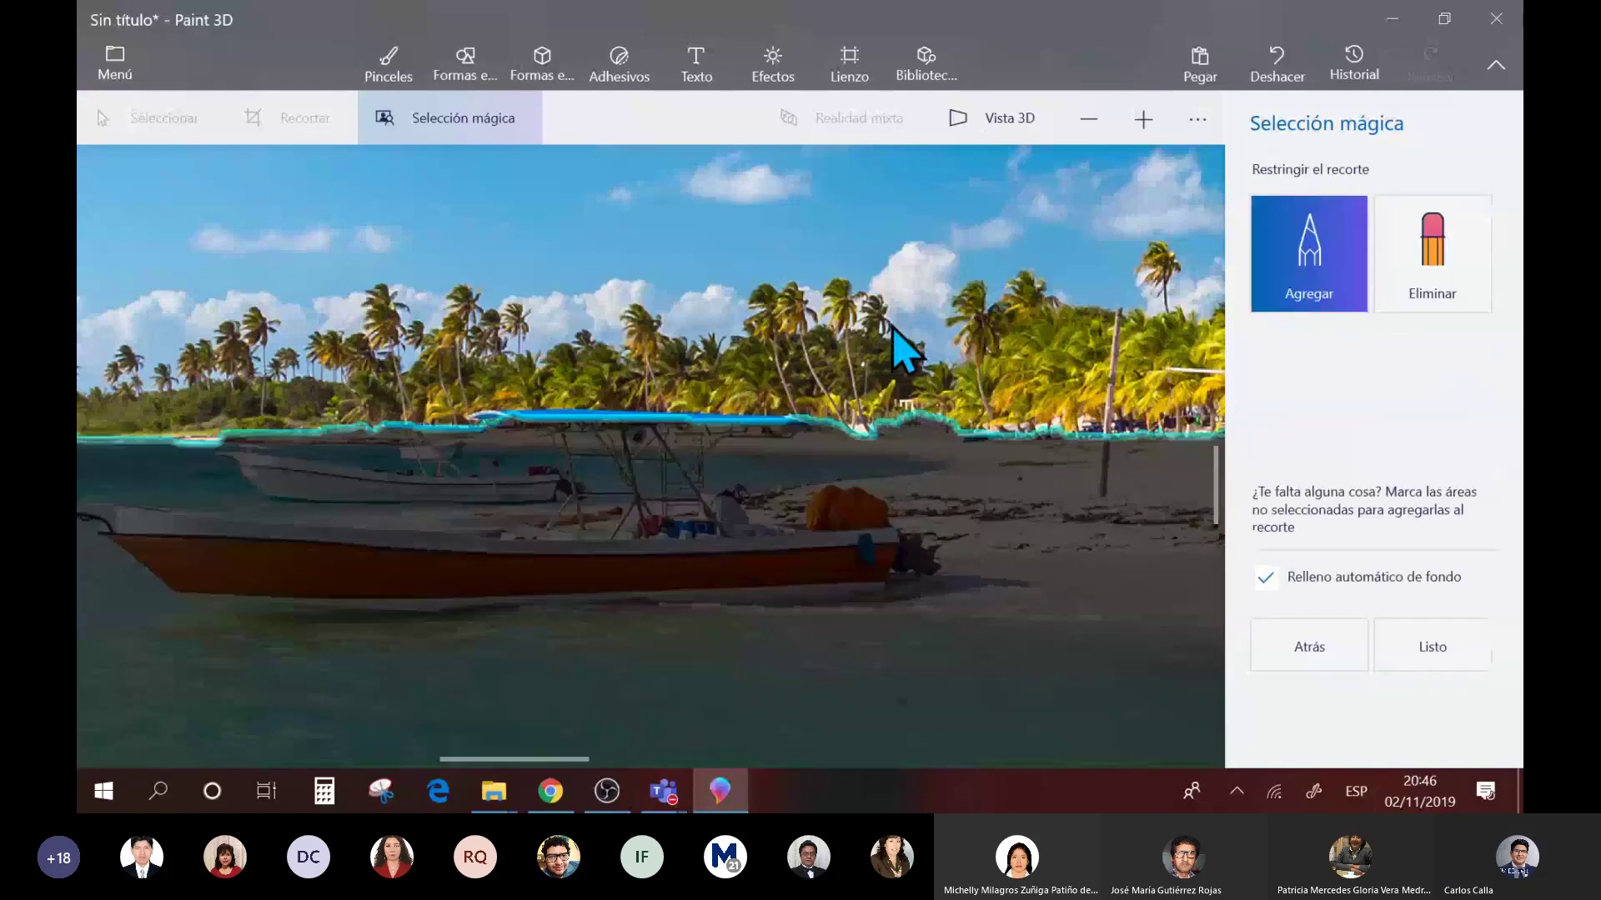
mouse_move(339, 464)
mouse_down()
mouse_move(548, 488)
mouse_move(538, 510)
mouse_move(488, 521)
mouse_move(288, 500)
mouse_move(231, 468)
mouse_move(337, 467)
mouse_up()
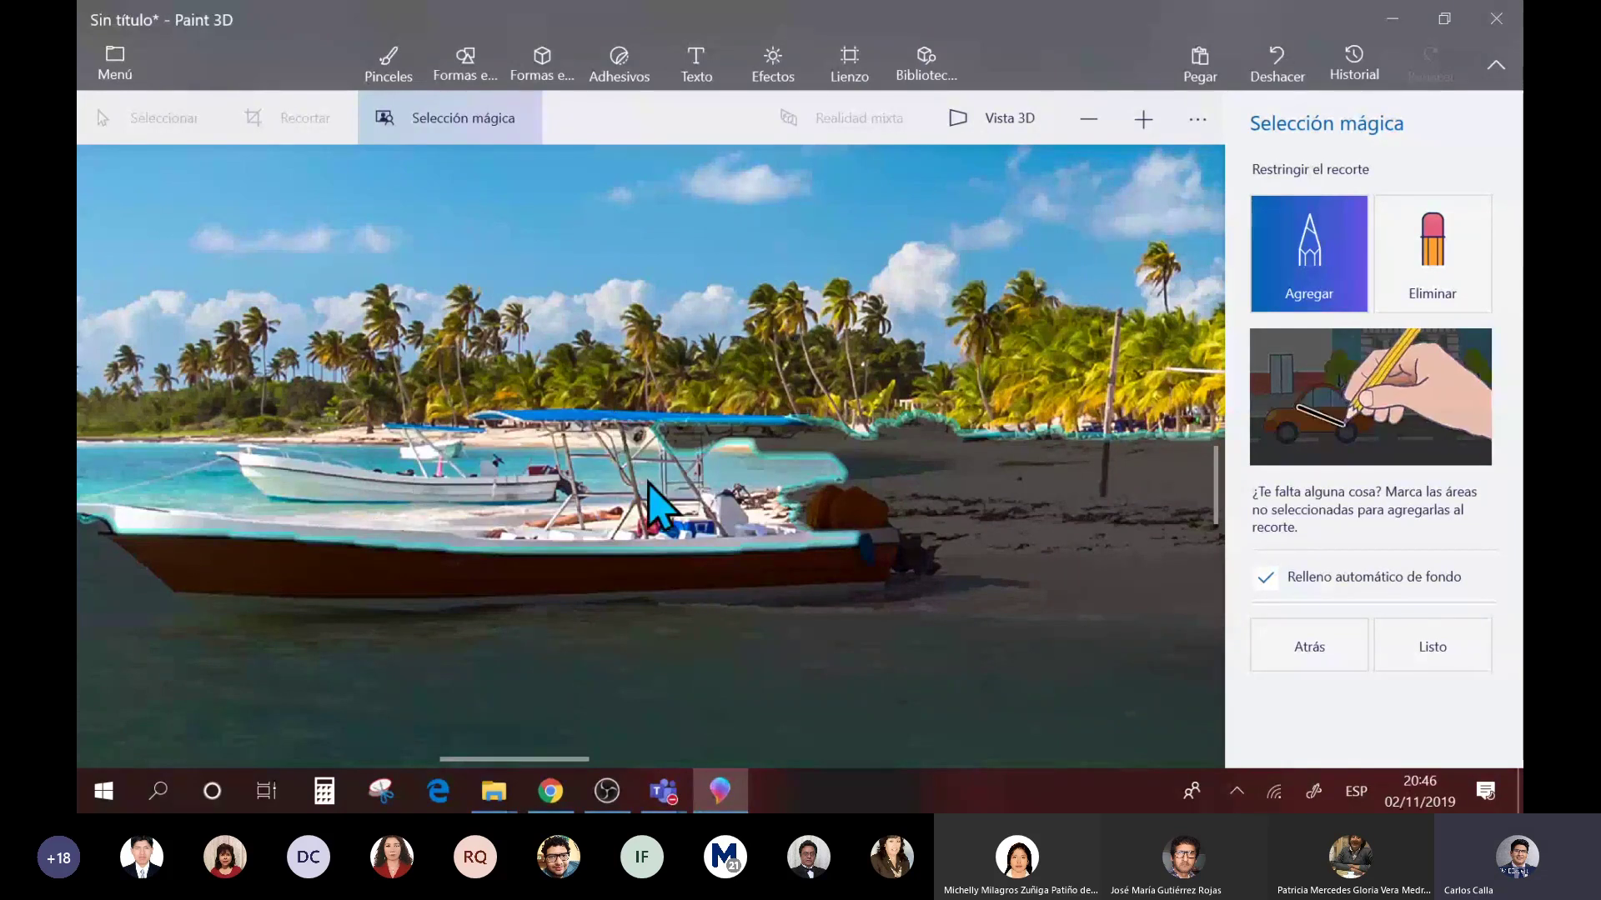
- Remove the sky, the palm trees and the orange boat from the magic selection
click(1432, 254)
drag(1123, 269, 511, 300)
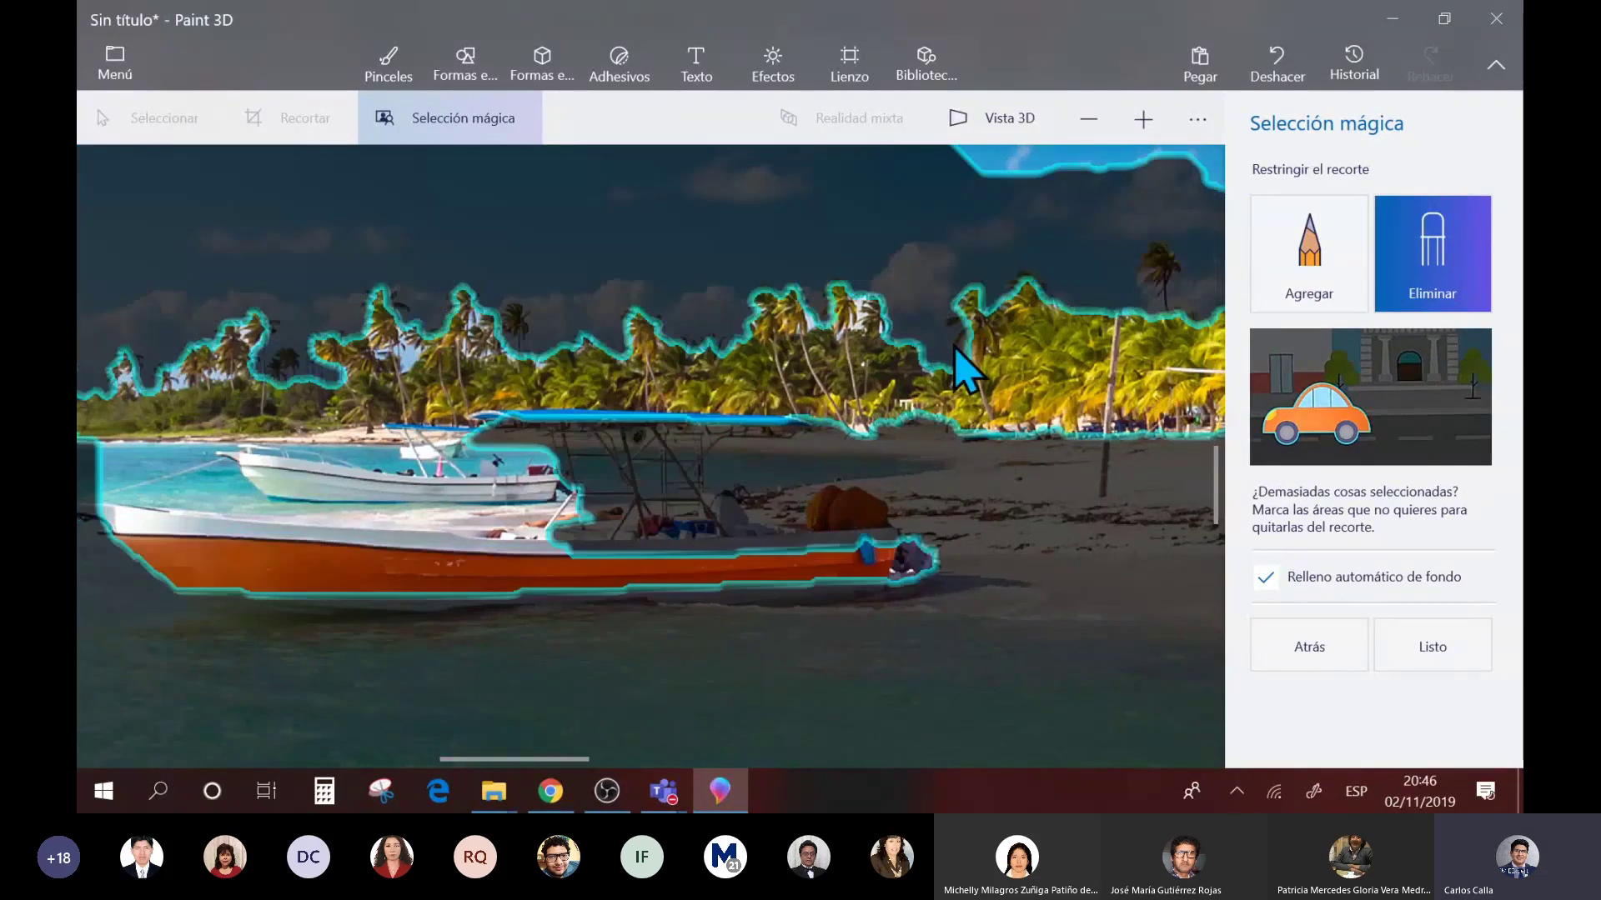
drag(1090, 370, 215, 335)
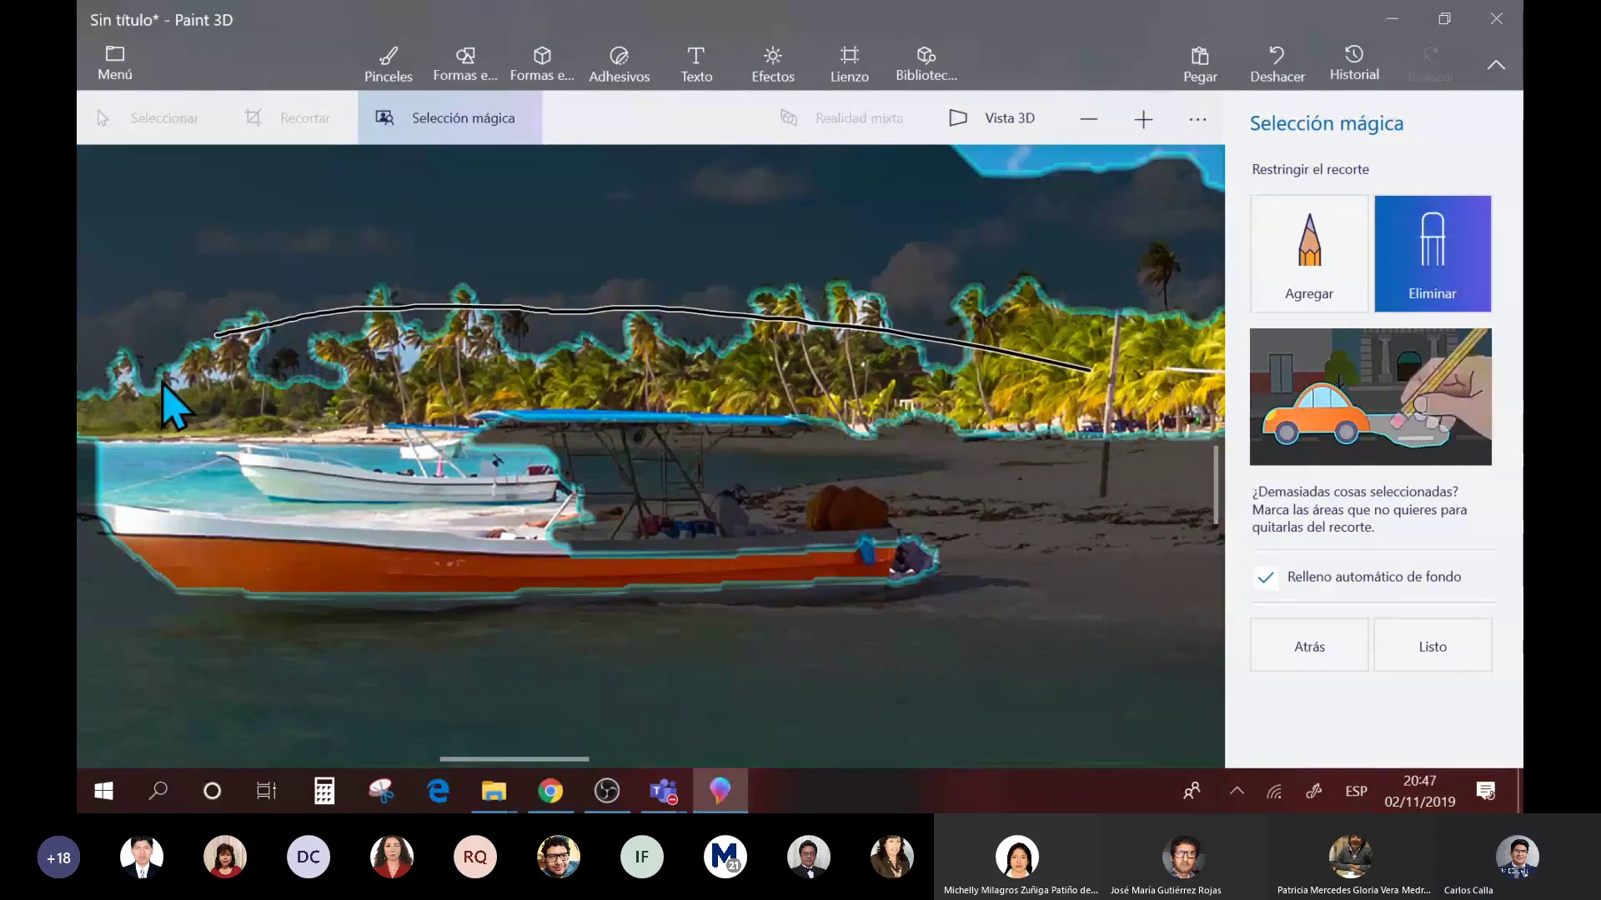
drag(161, 405, 299, 596)
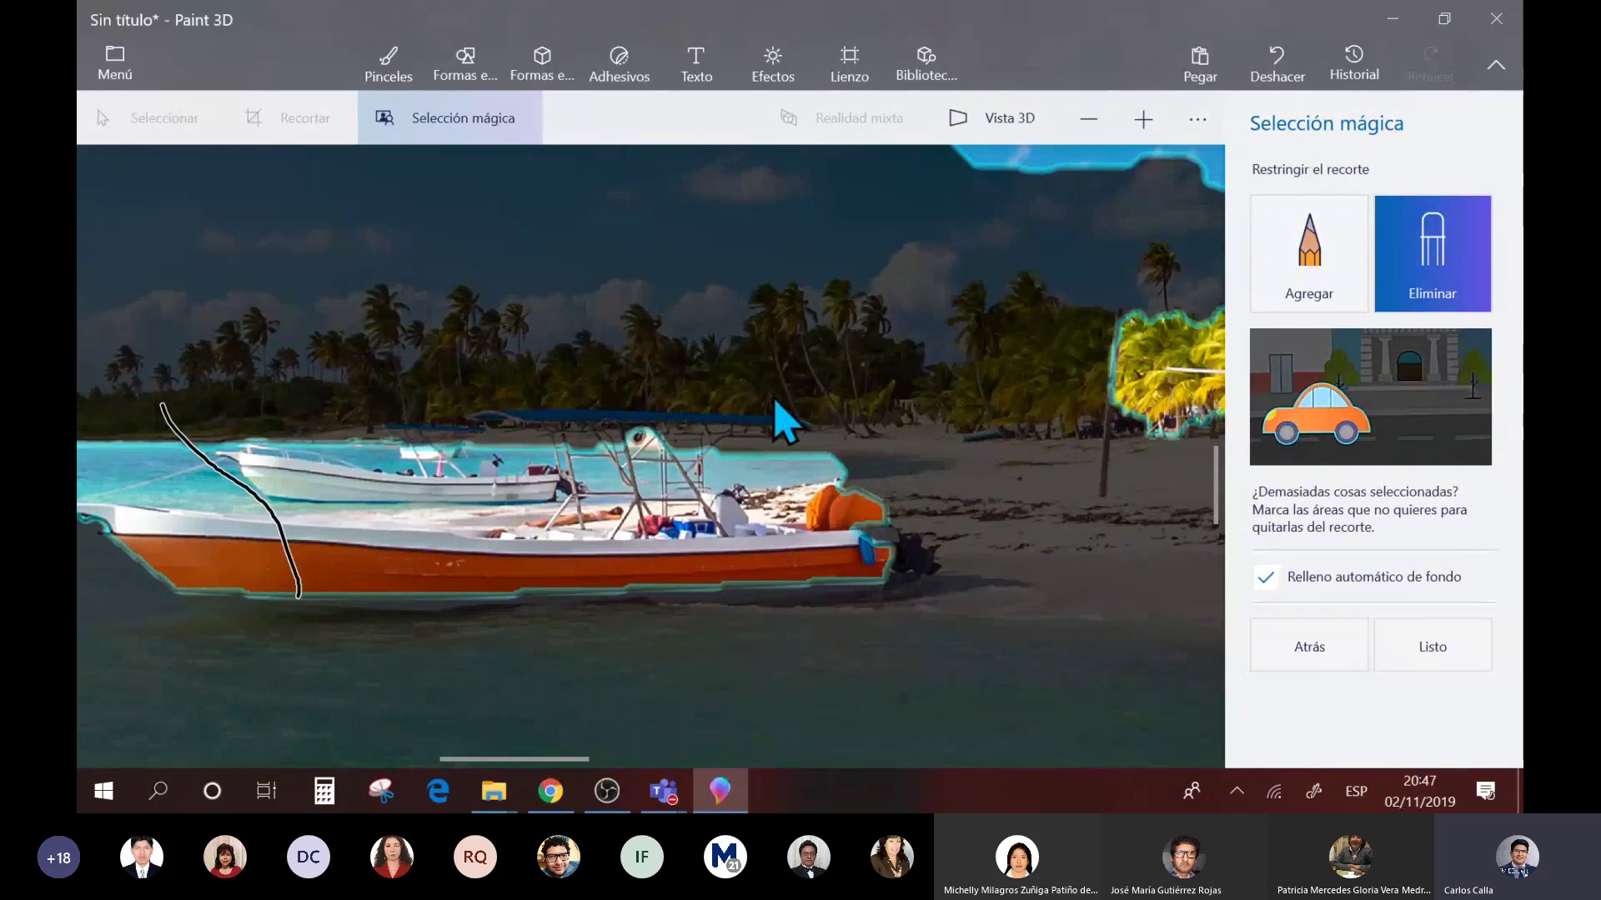
drag(1182, 437, 1171, 279)
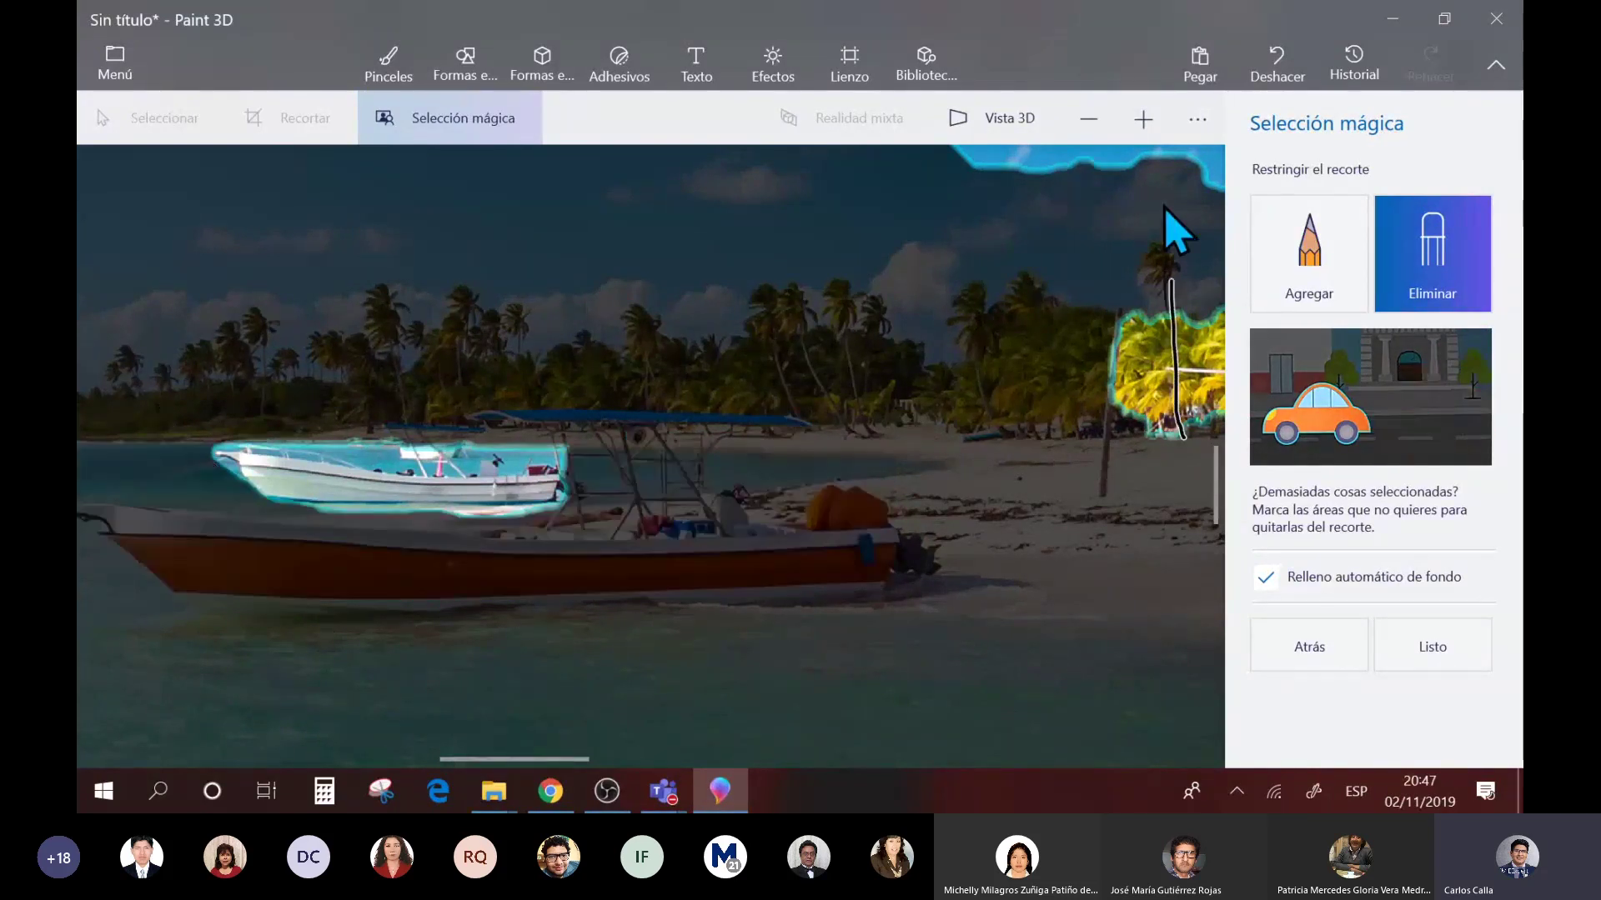
drag(1019, 154, 1212, 157)
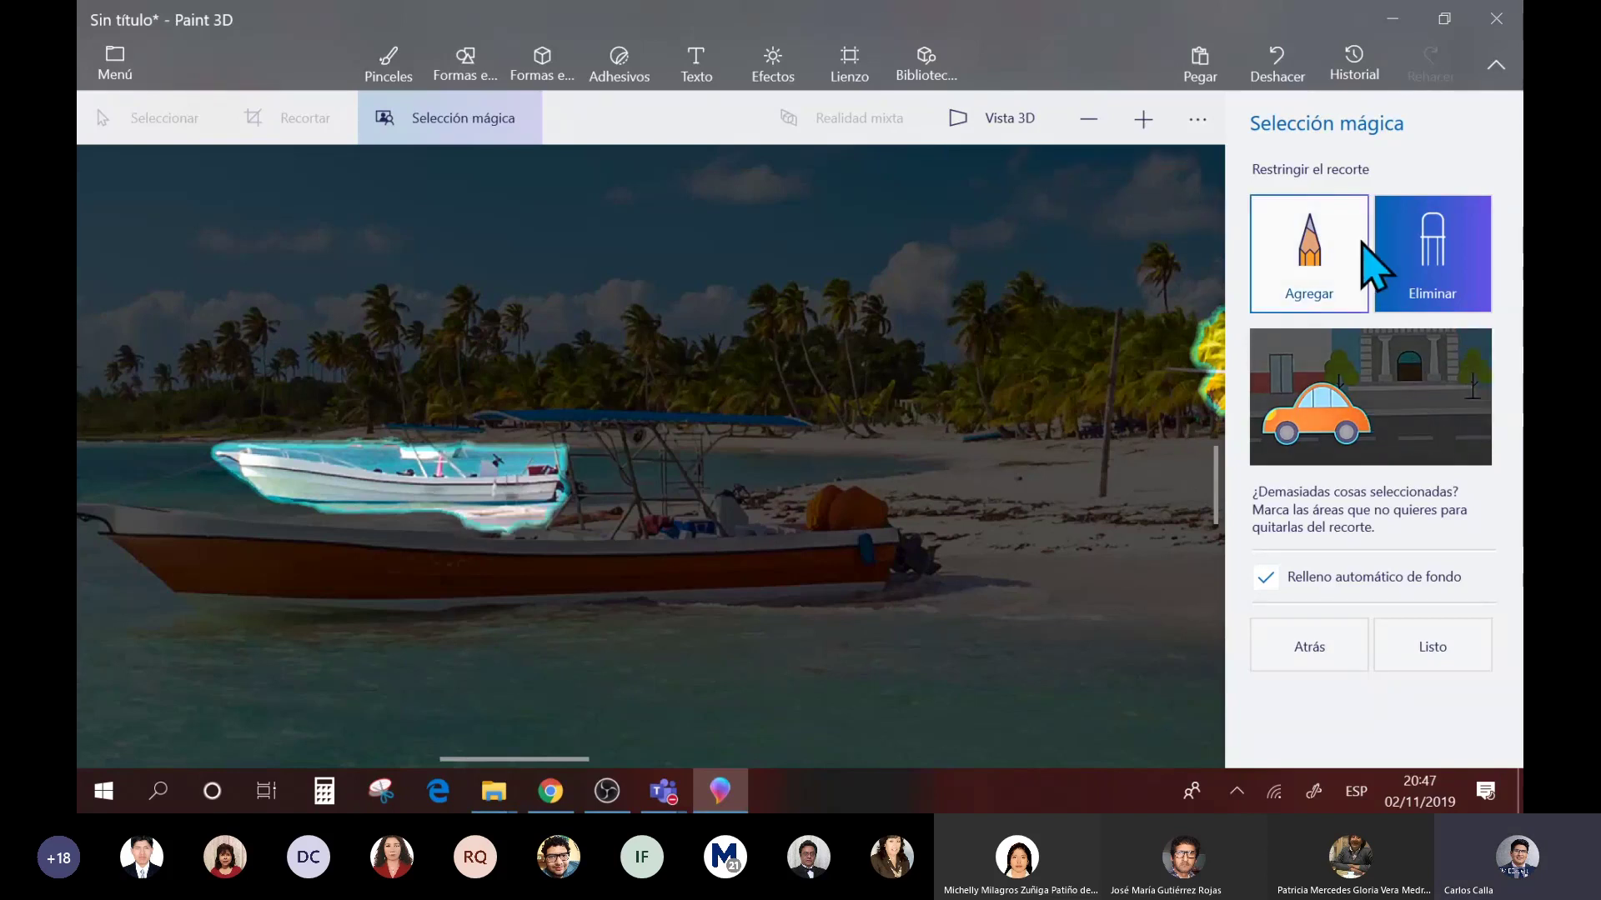
- Refine the cutout around the white boat by removing the water and sand along its upper and lower edges
click(1344, 310)
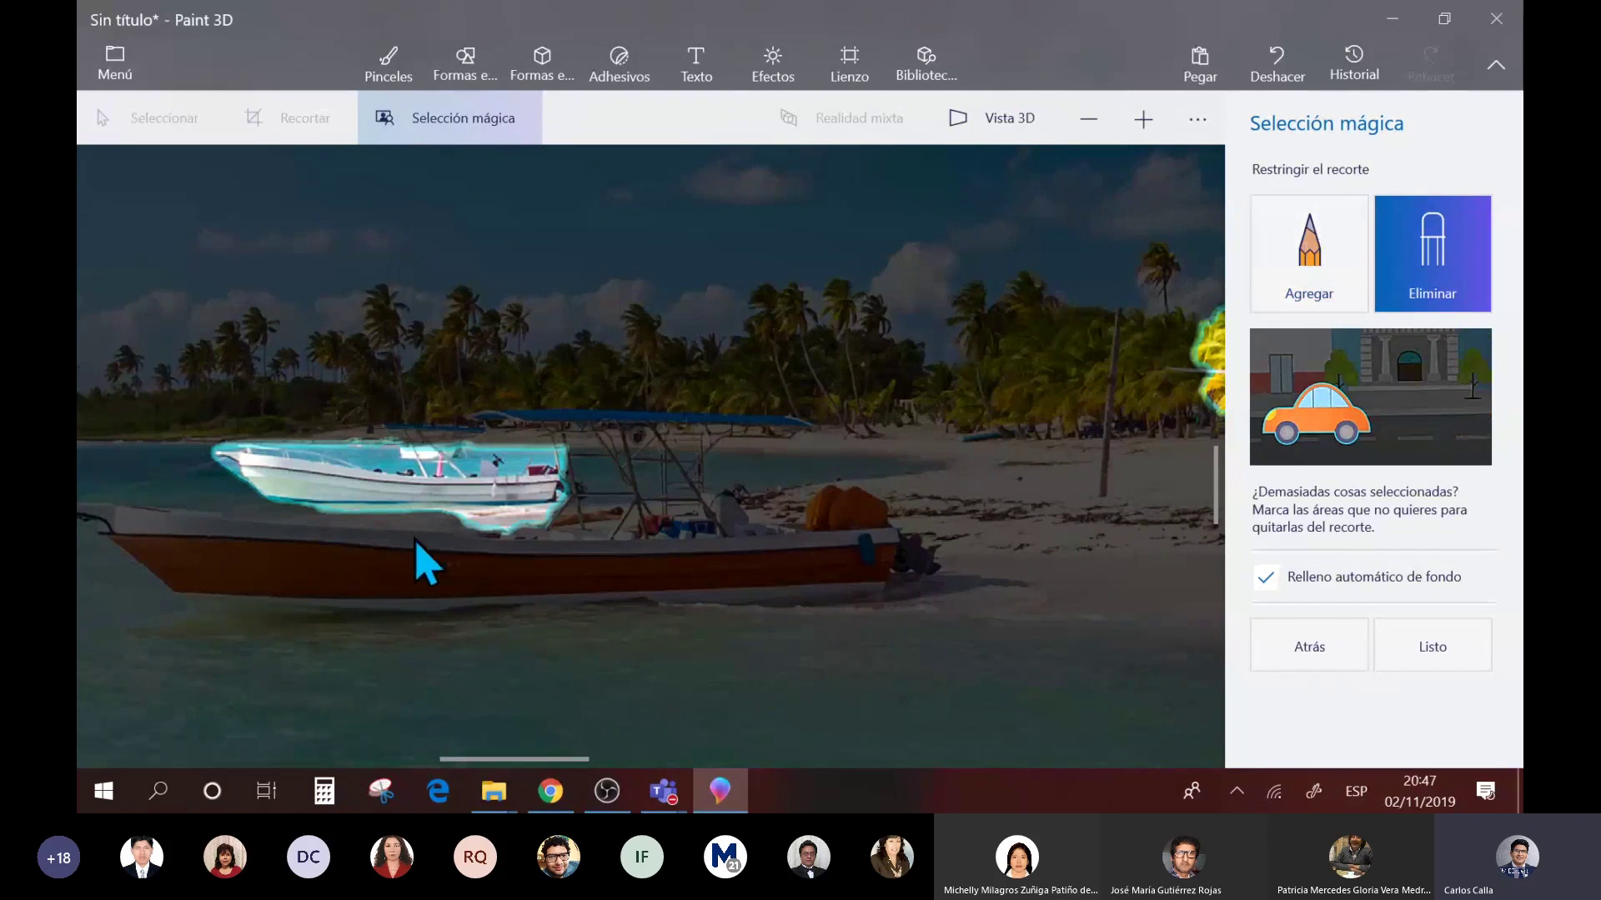
drag(448, 512, 534, 515)
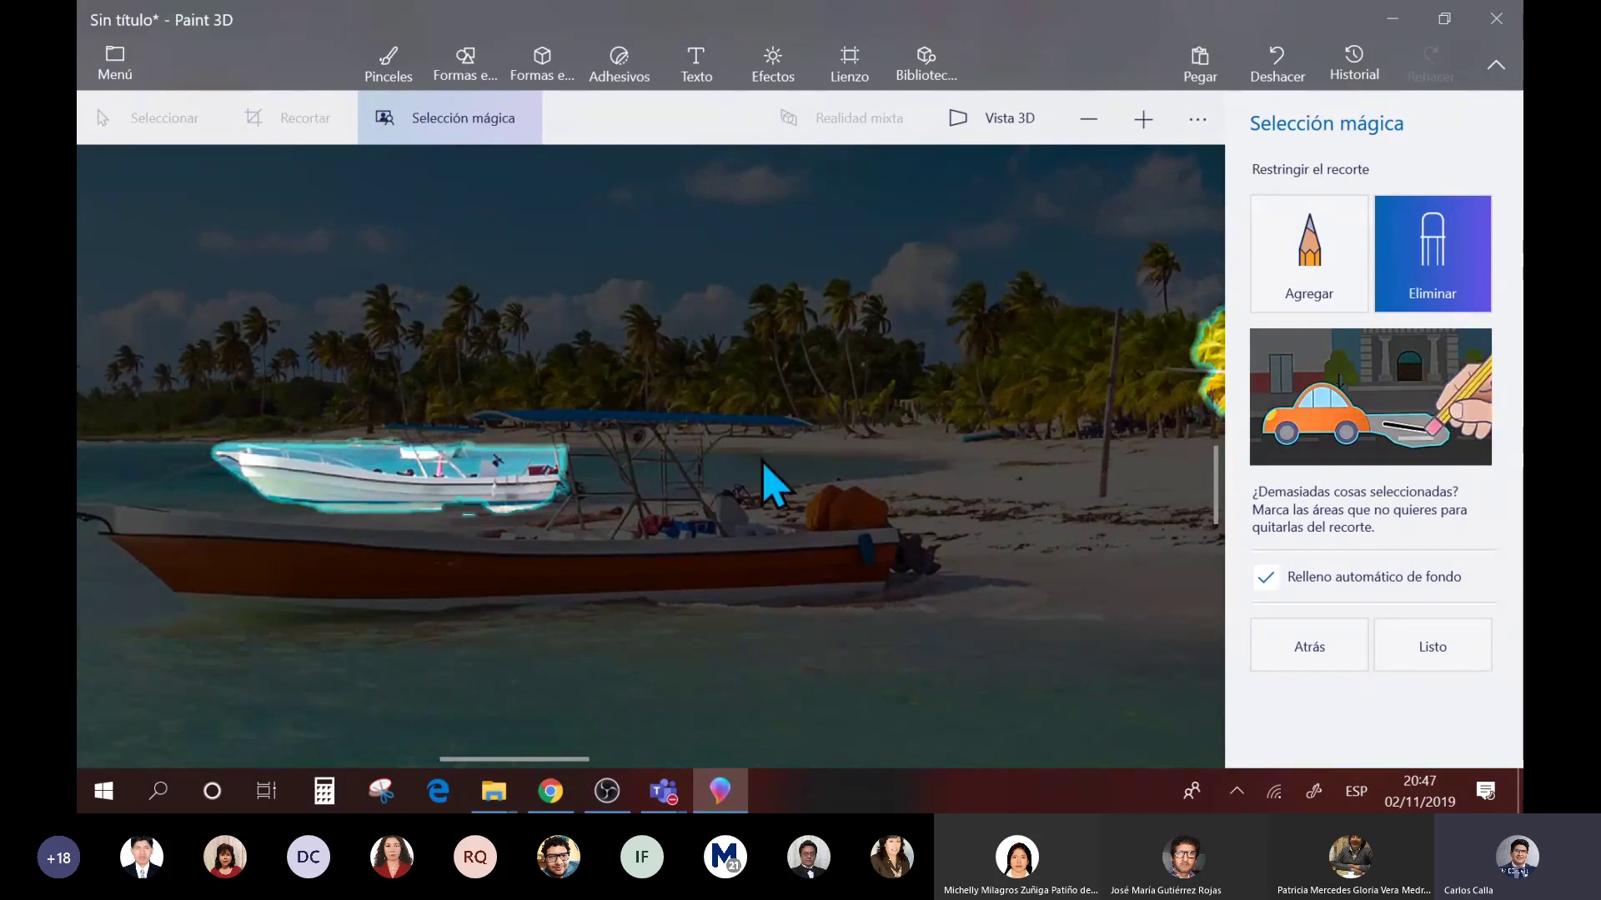
drag(379, 450, 351, 444)
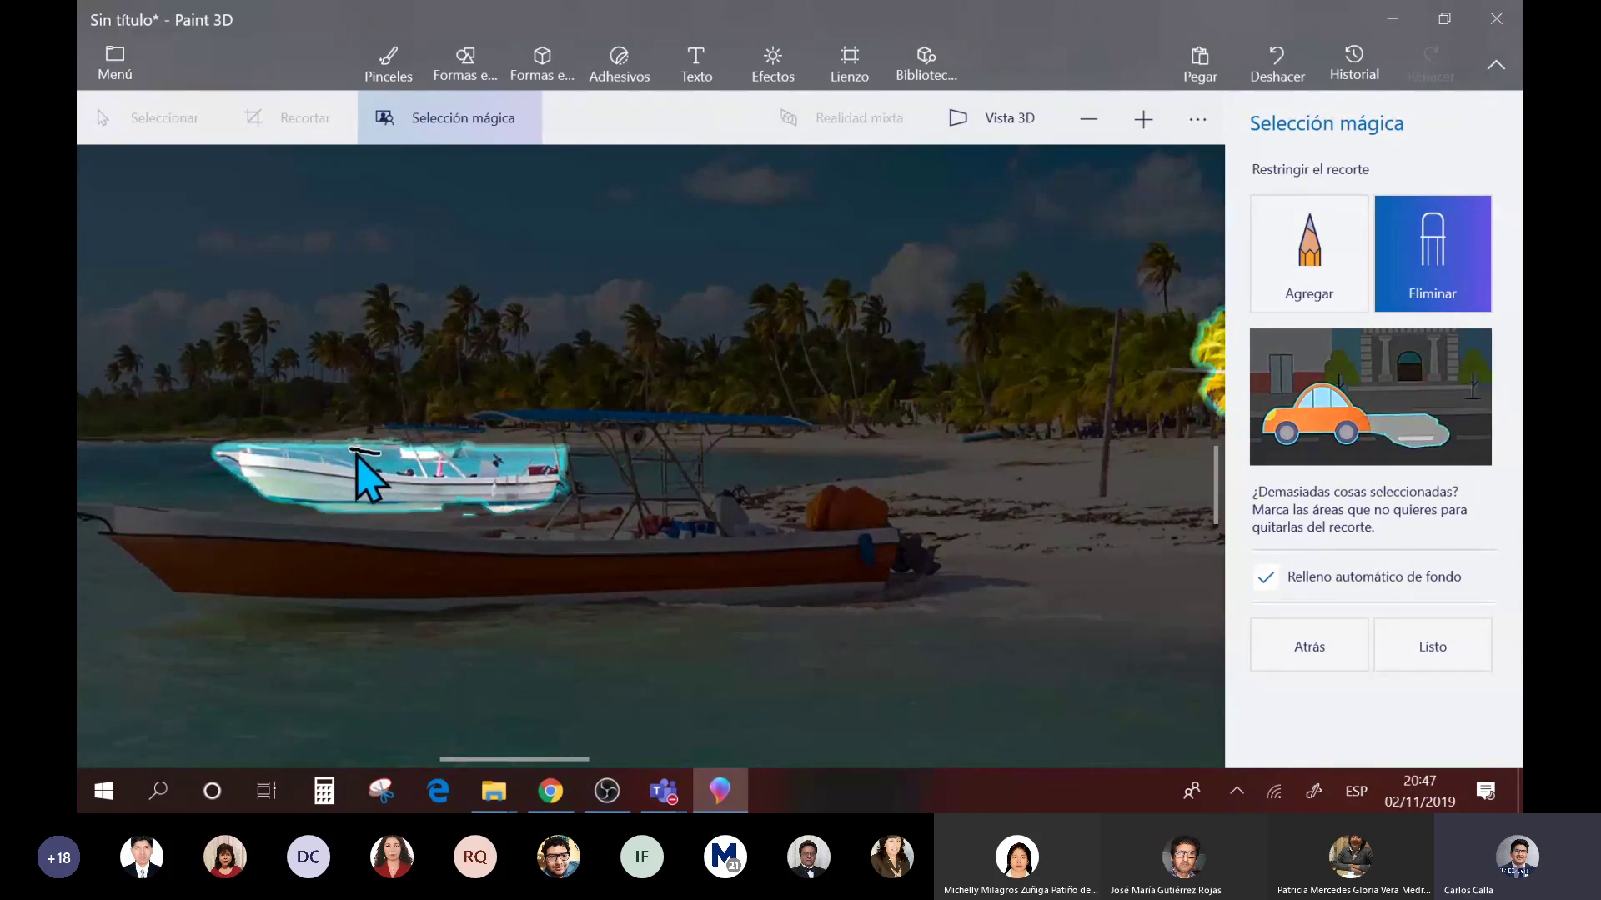
drag(509, 460, 511, 450)
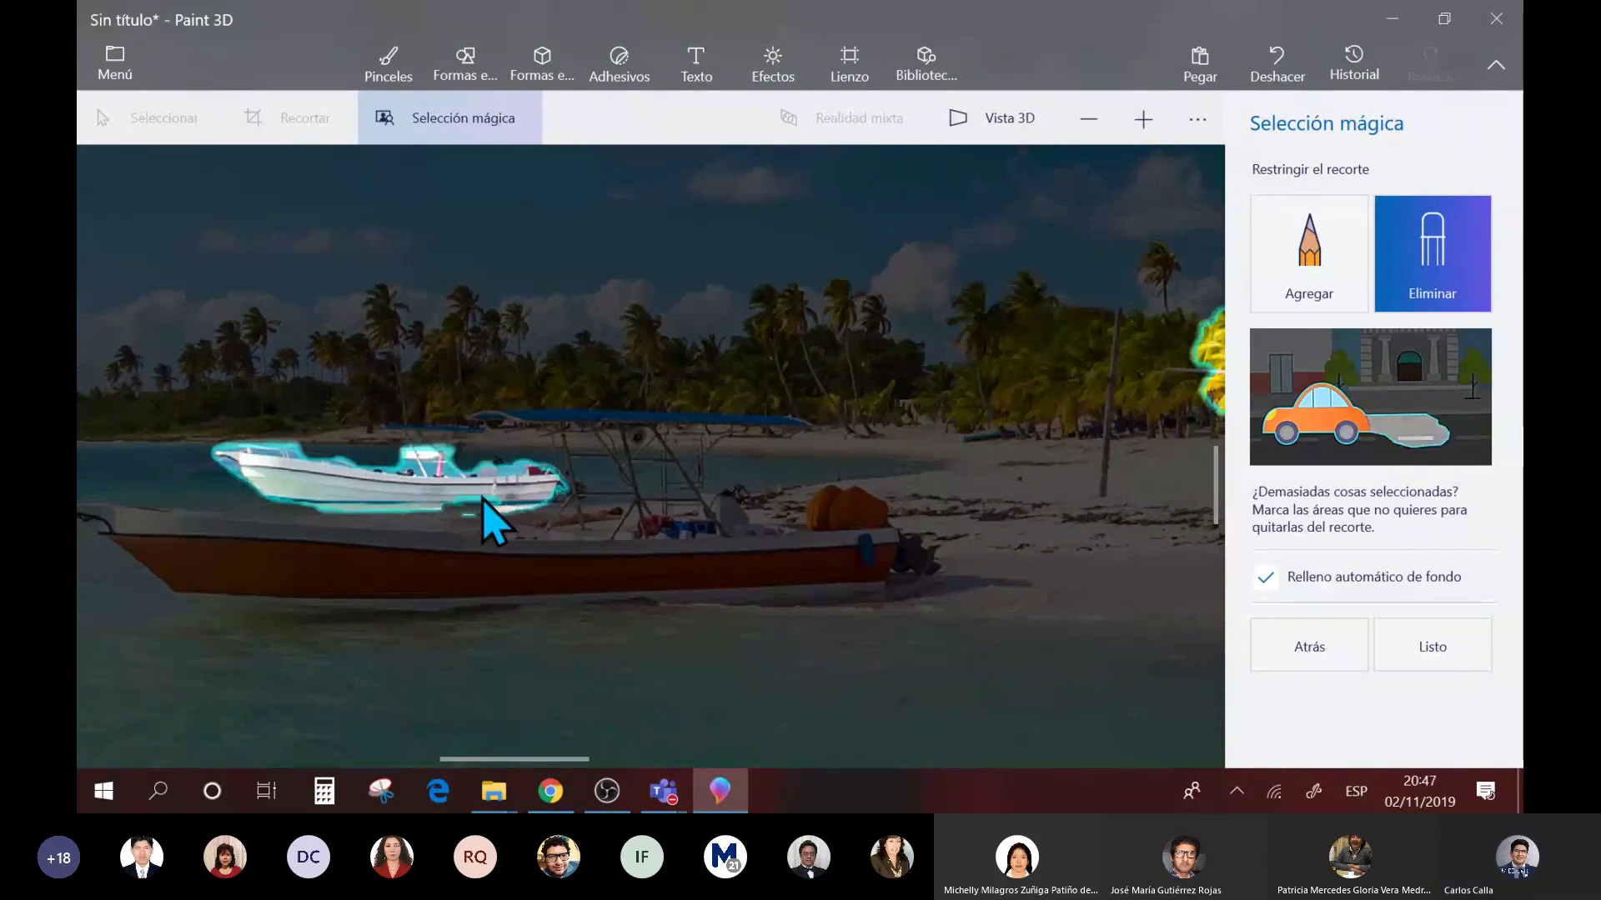
drag(363, 511, 424, 507)
drag(538, 510, 501, 510)
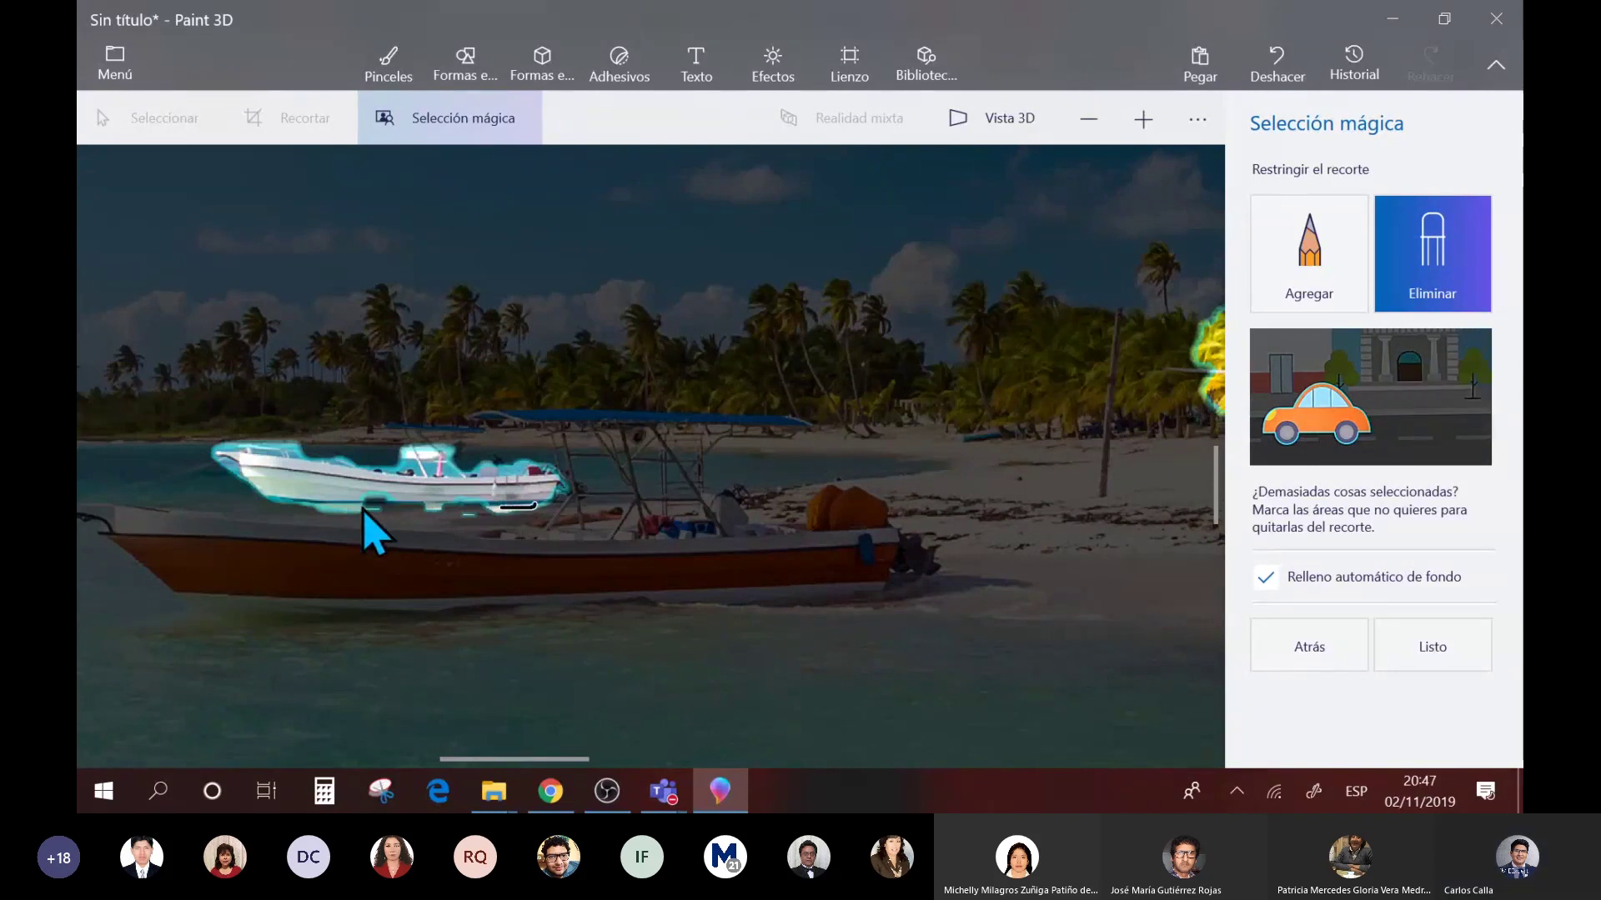
drag(364, 510, 361, 512)
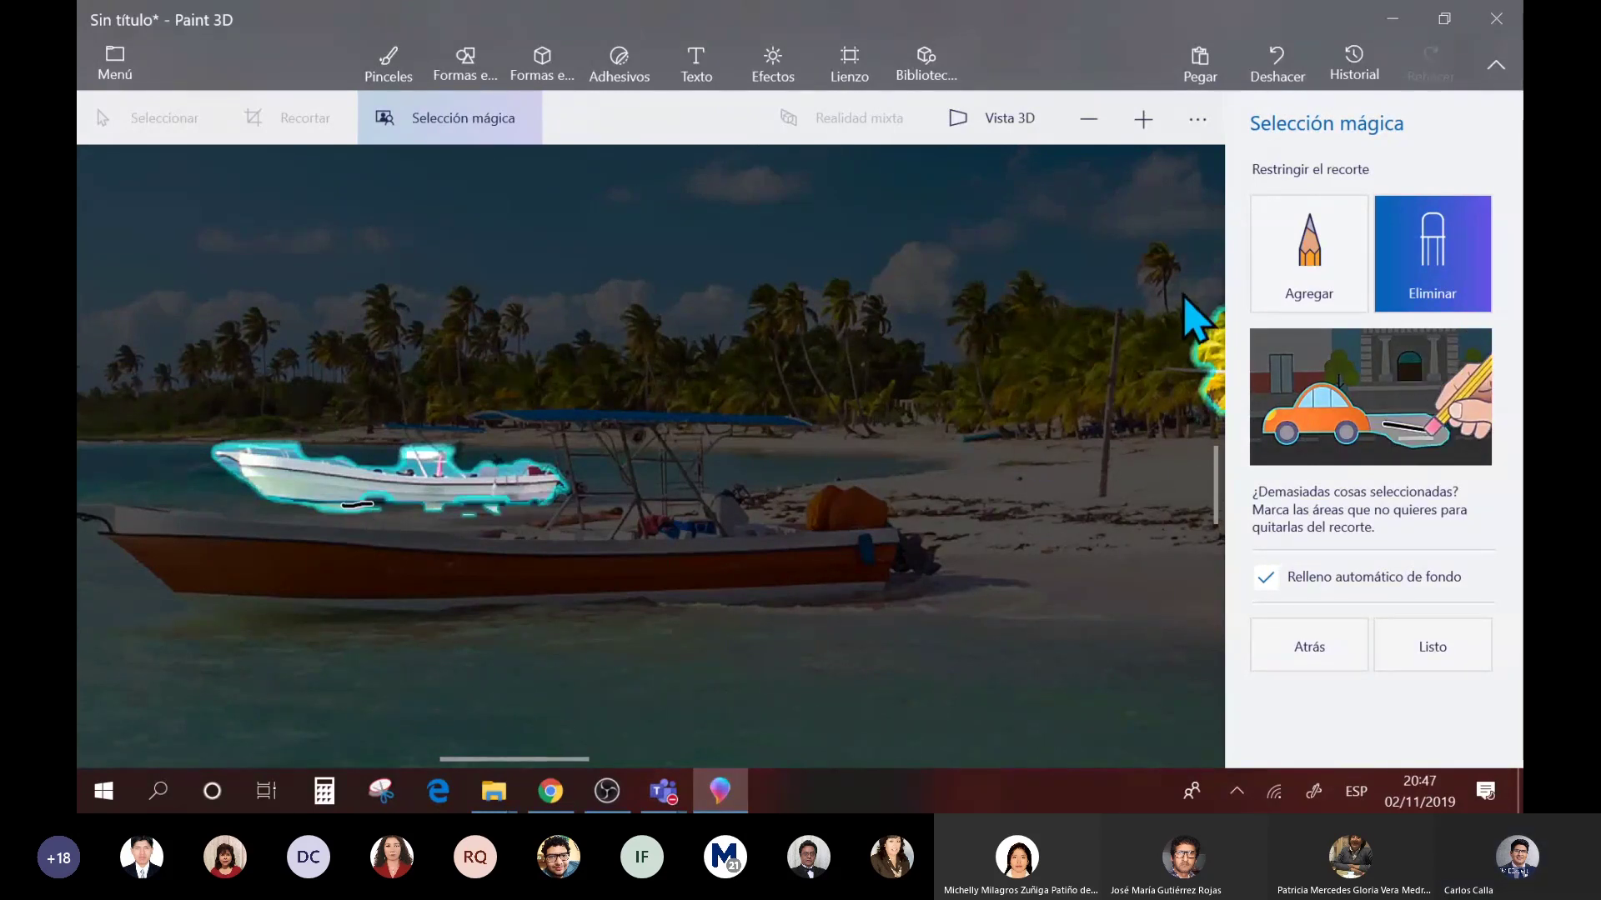
- Mark the white boat's hull as part of the cutout, finish the magic selection and move the boat below the orange one
click(1307, 302)
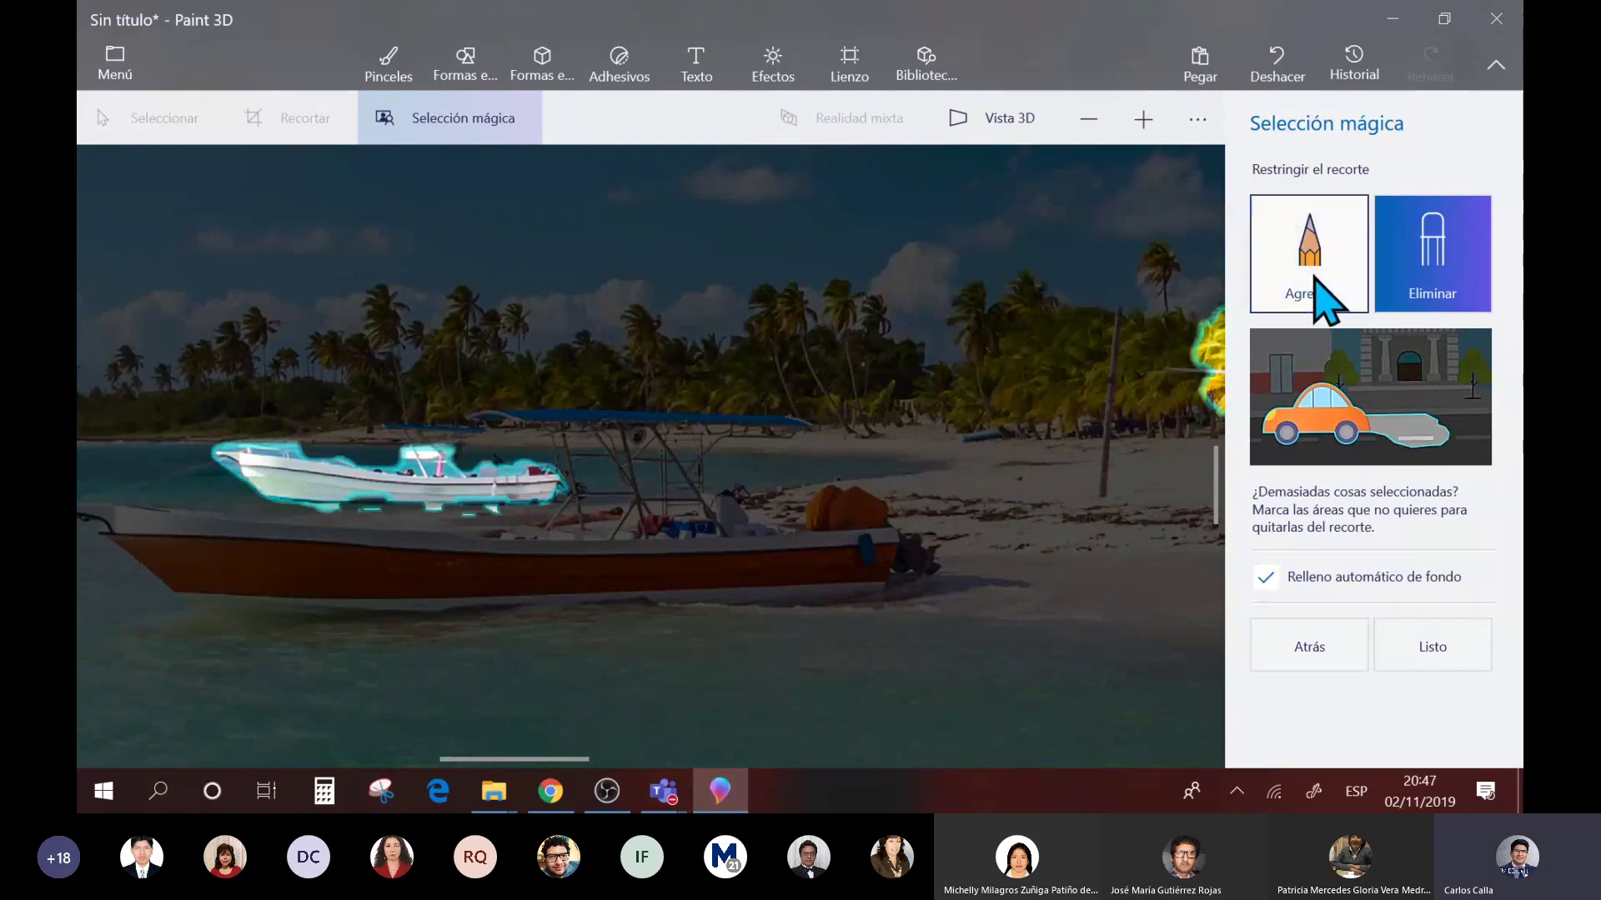
drag(326, 487, 527, 494)
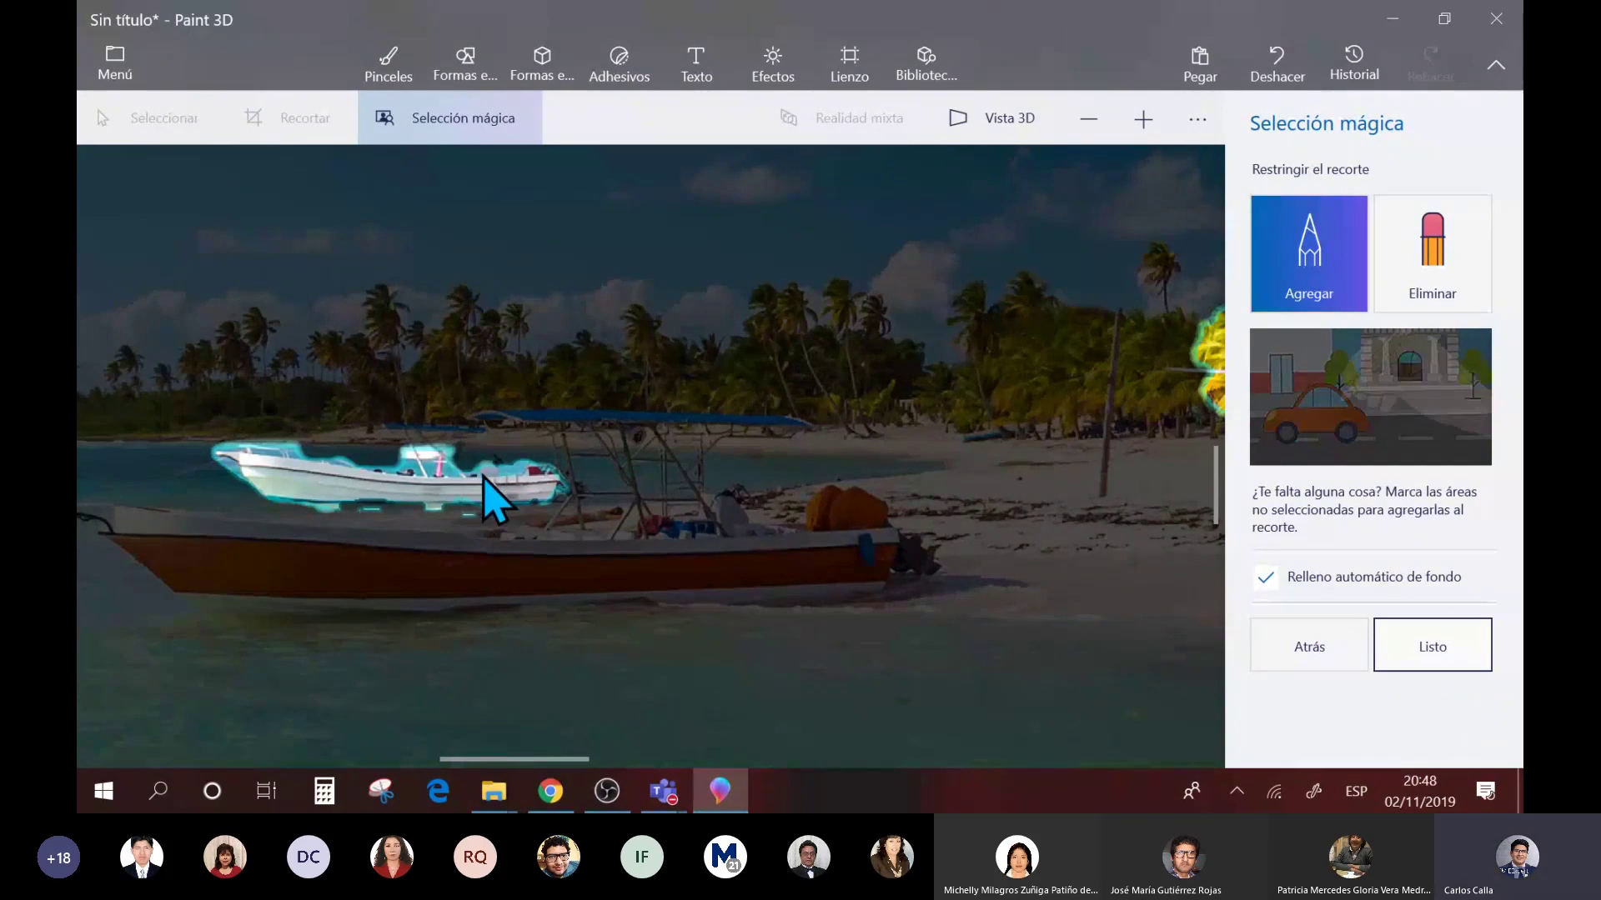
key(Return)
drag(475, 490, 917, 635)
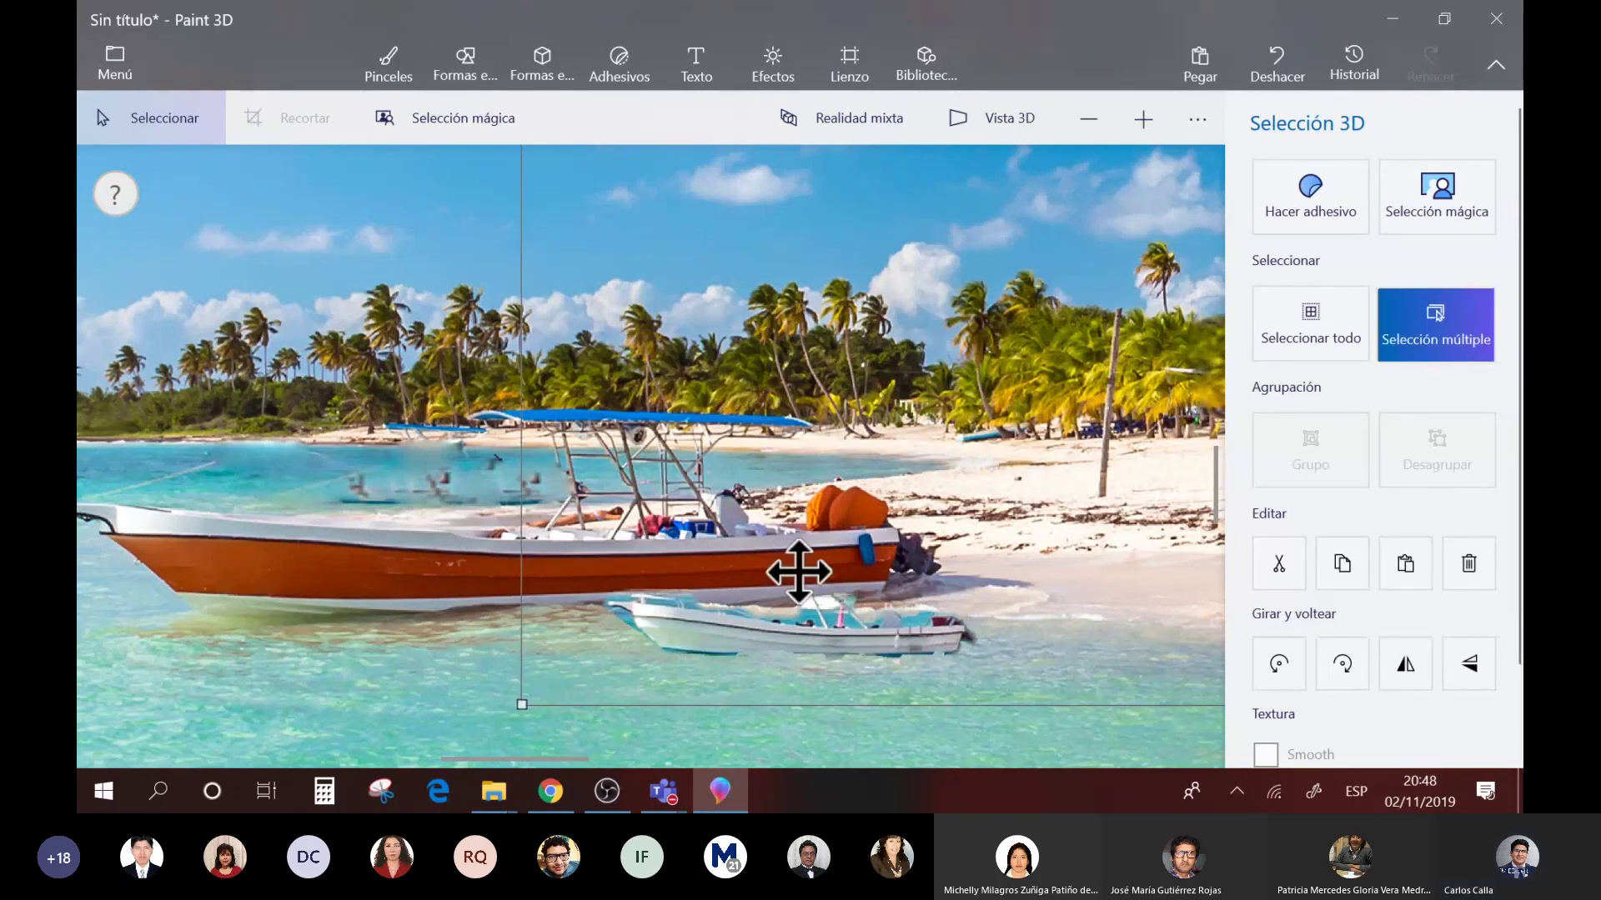
- Examine the background filled in where the white boat was, and undo the boat's move and cutout
ctrl+scroll(796, 568, down, 2)
key(ctrl)
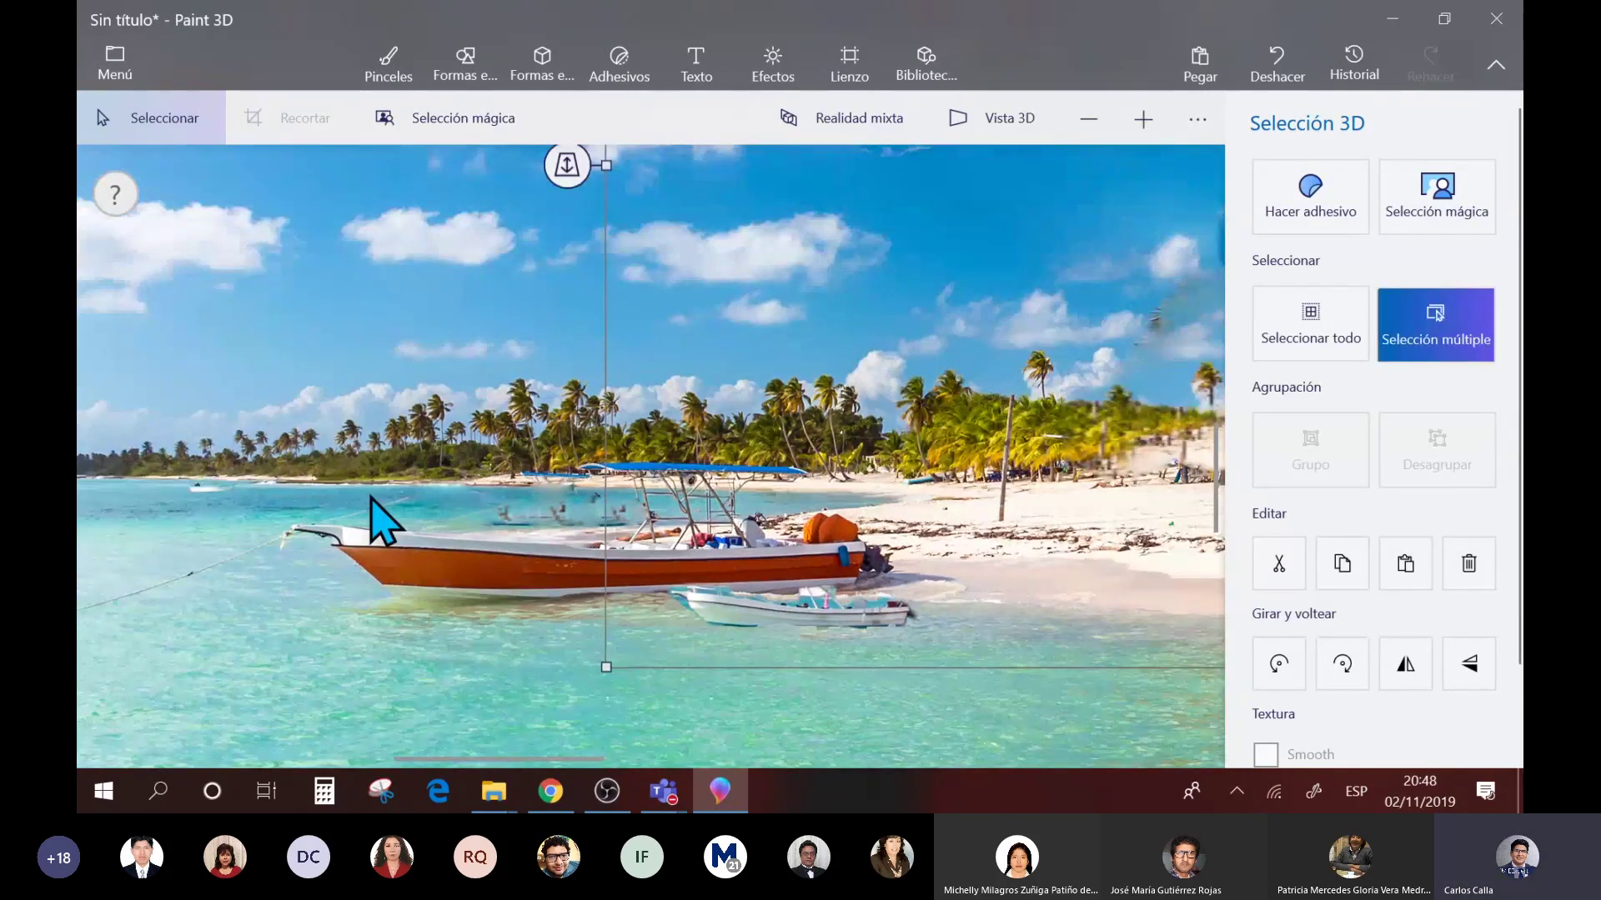
ctrl+scroll(479, 514, up, 5)
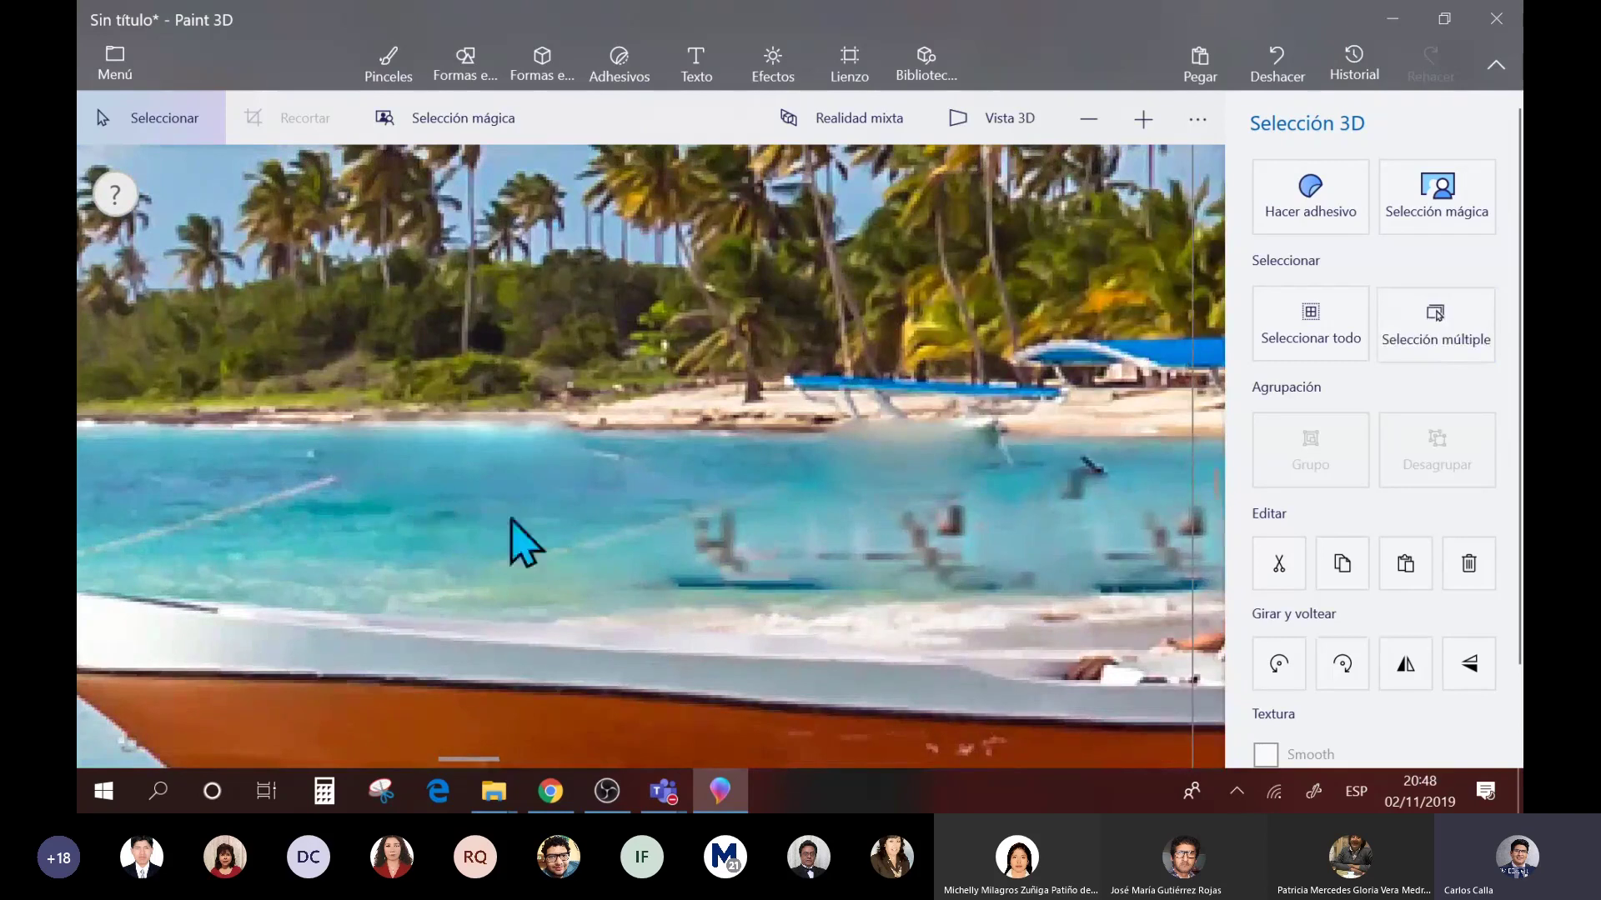
key(ctrl)
ctrl+scroll(741, 518, down, 5)
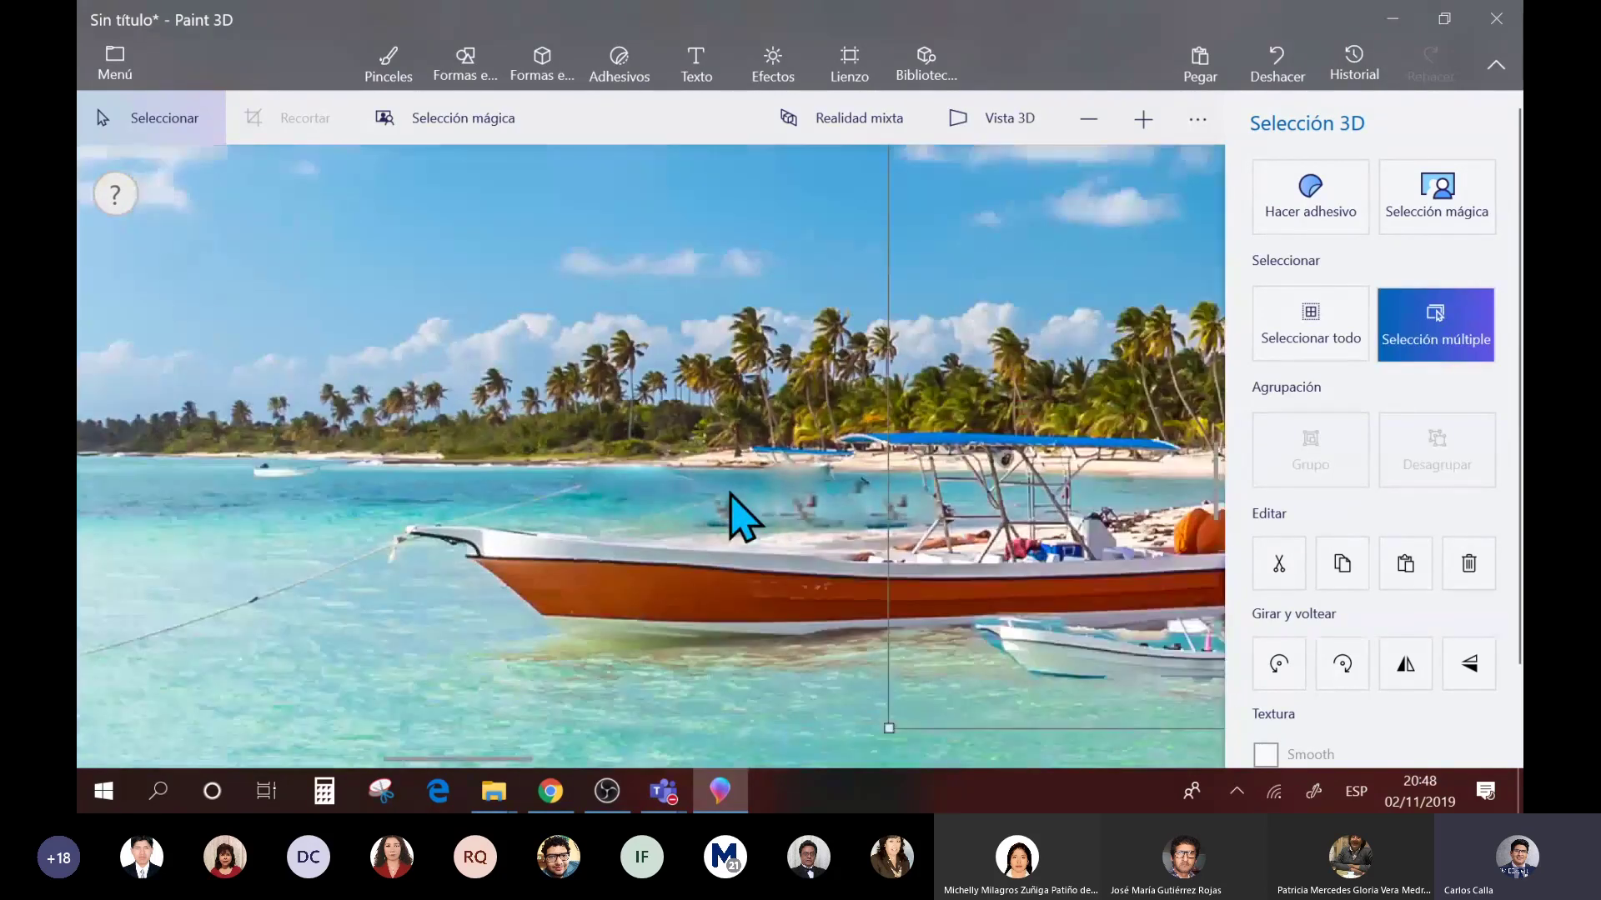
key(ctrl)
key(ctrl+z)
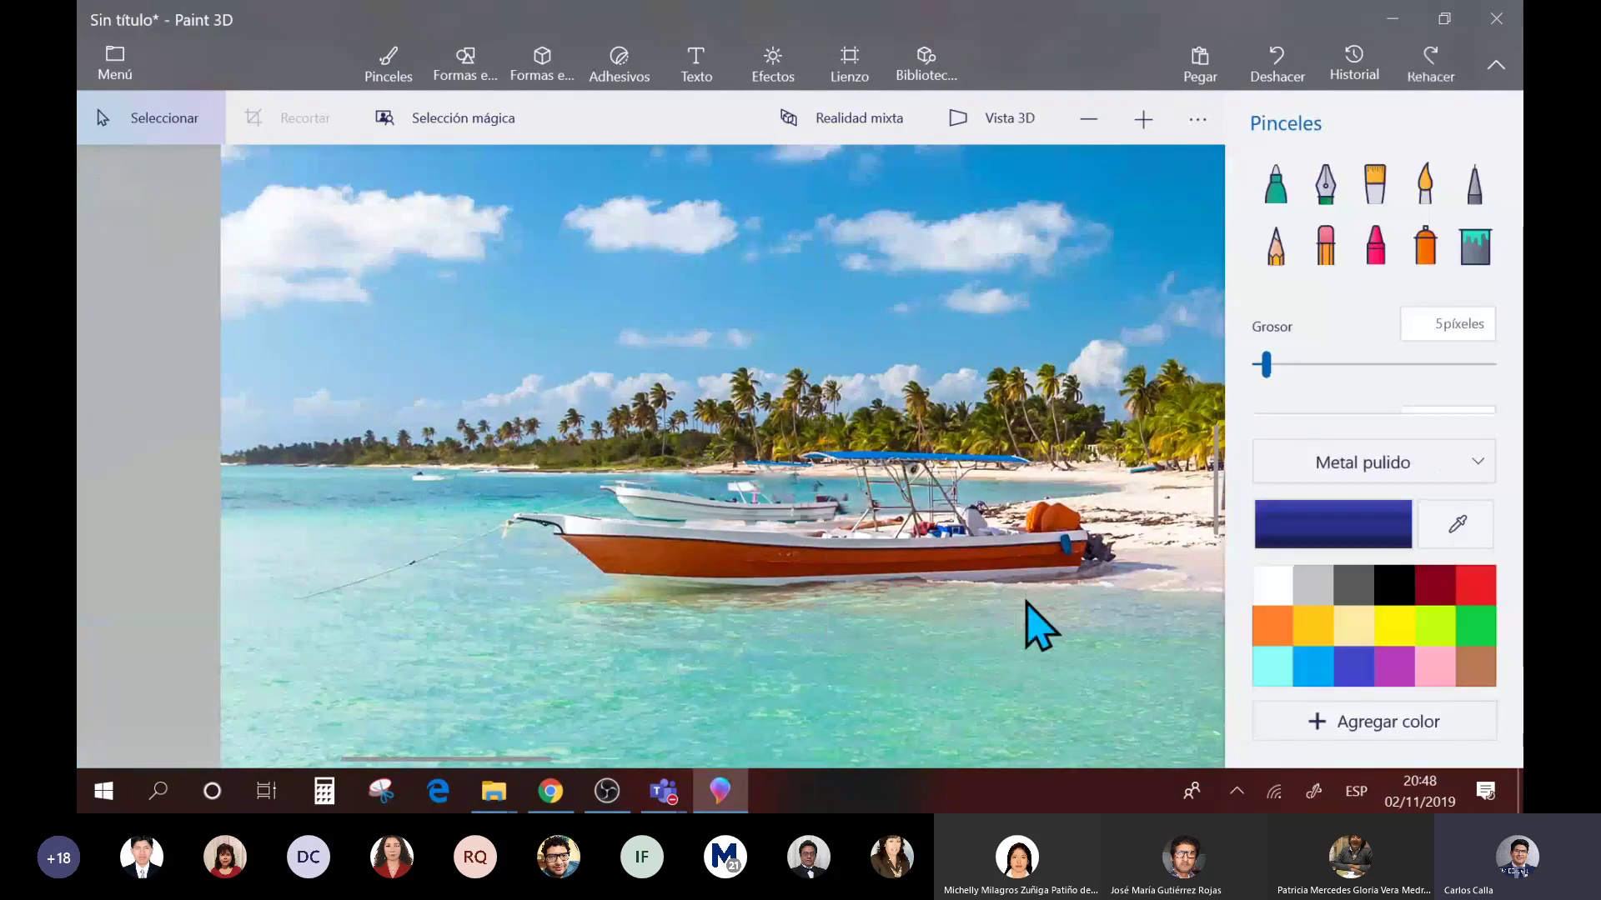
key(ctrl+z)
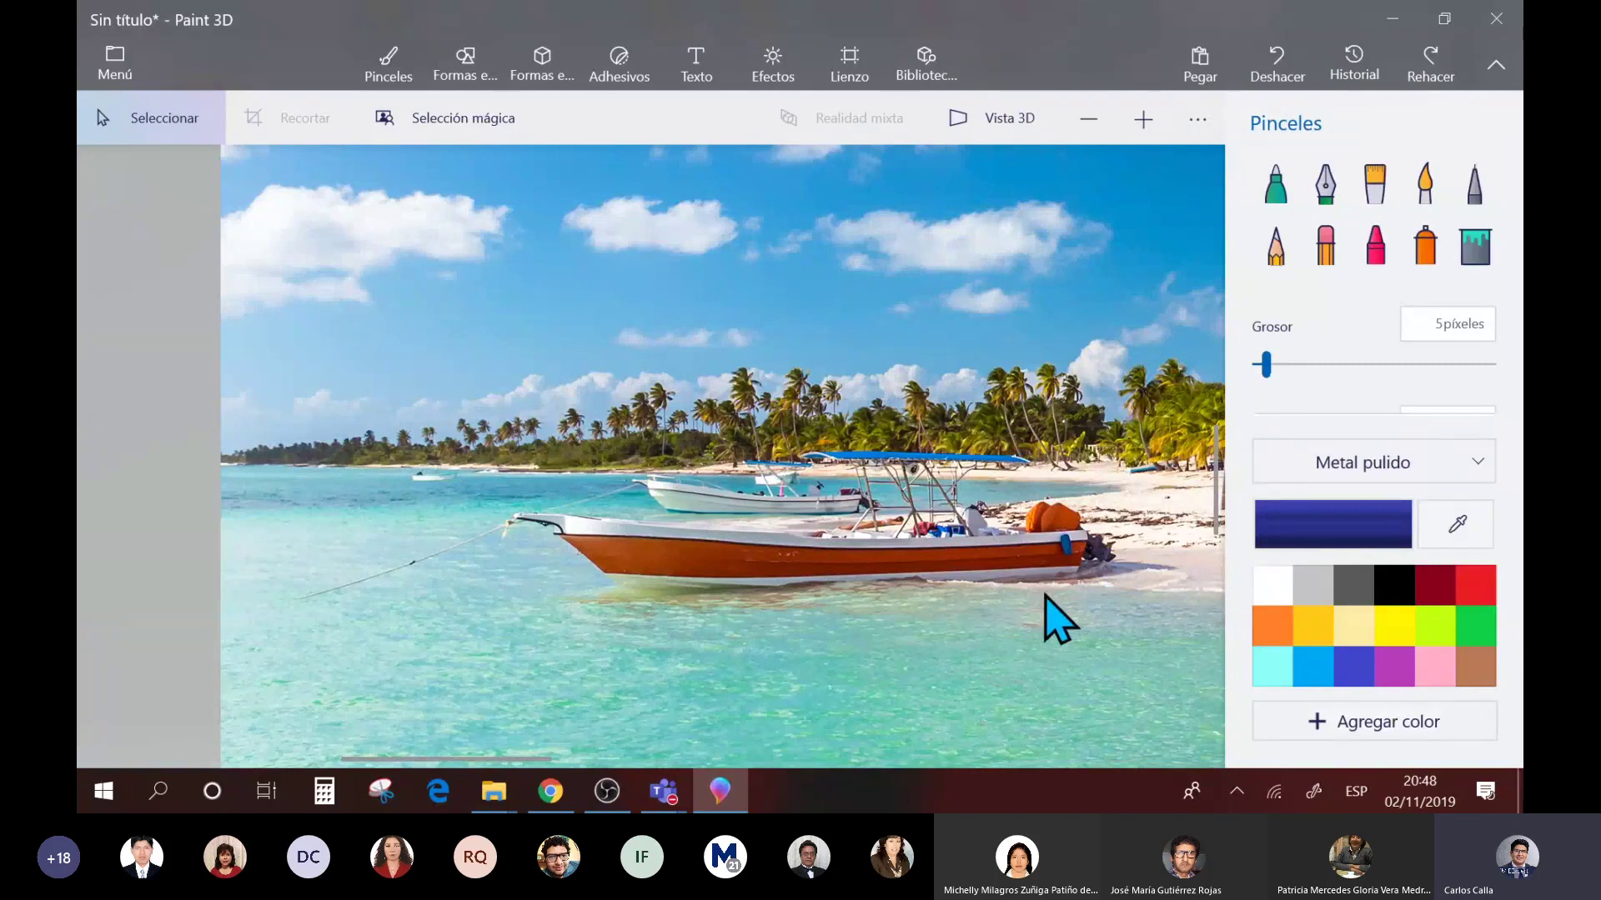
- Start a magic selection on the whole photo and mark the mooring rope in front of the orange boat as part of the cutout
click(524, 121)
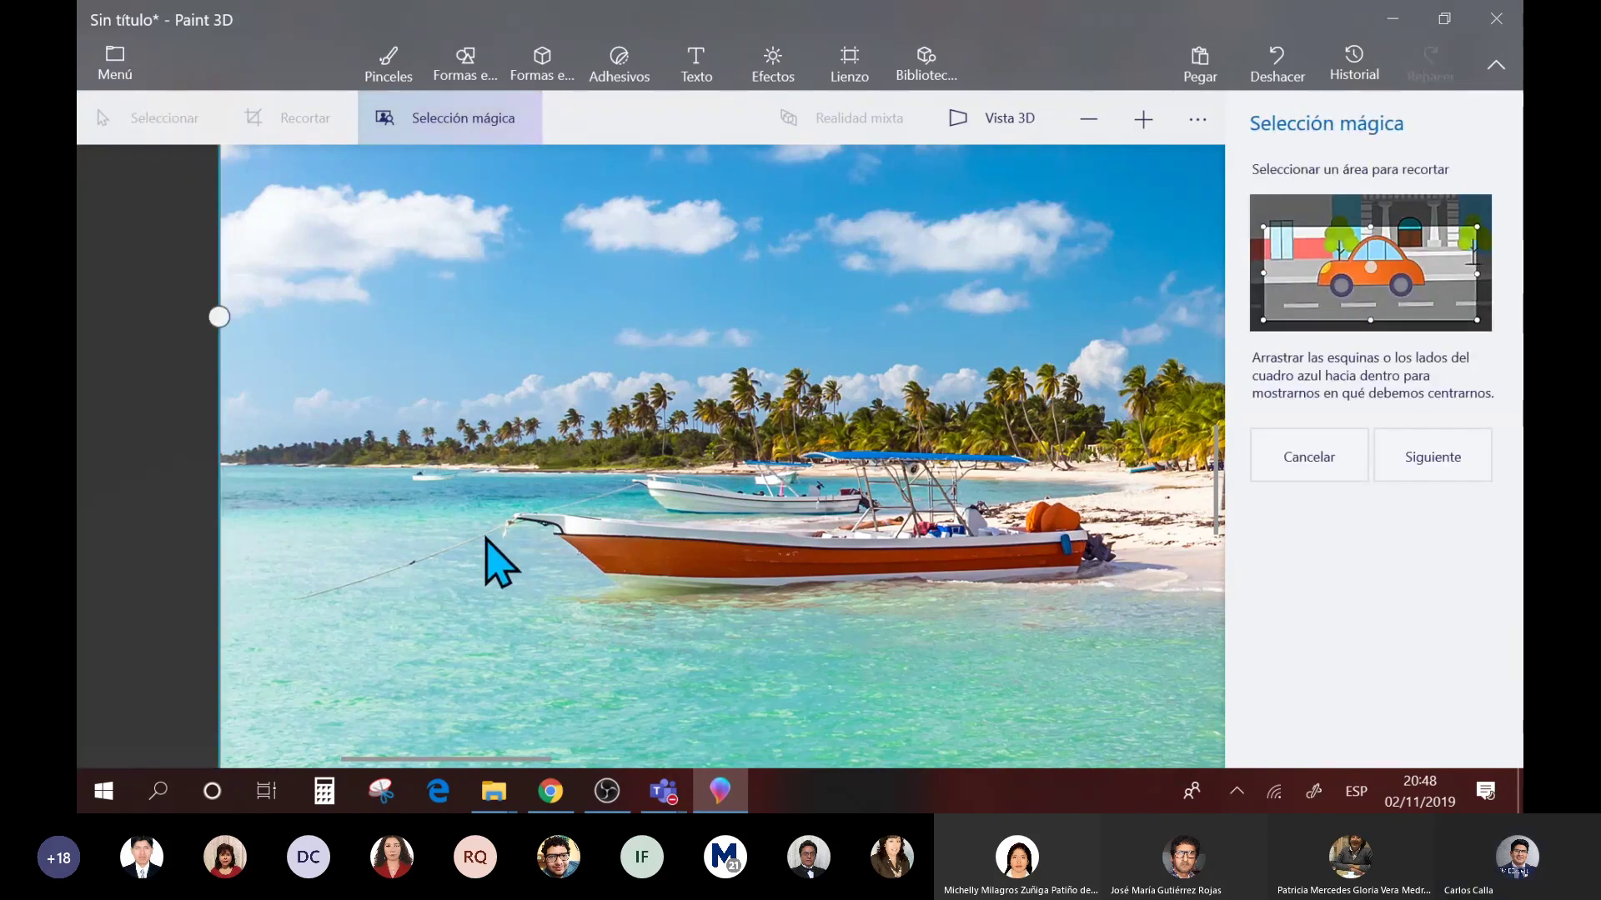
scroll(493, 553, up, 5)
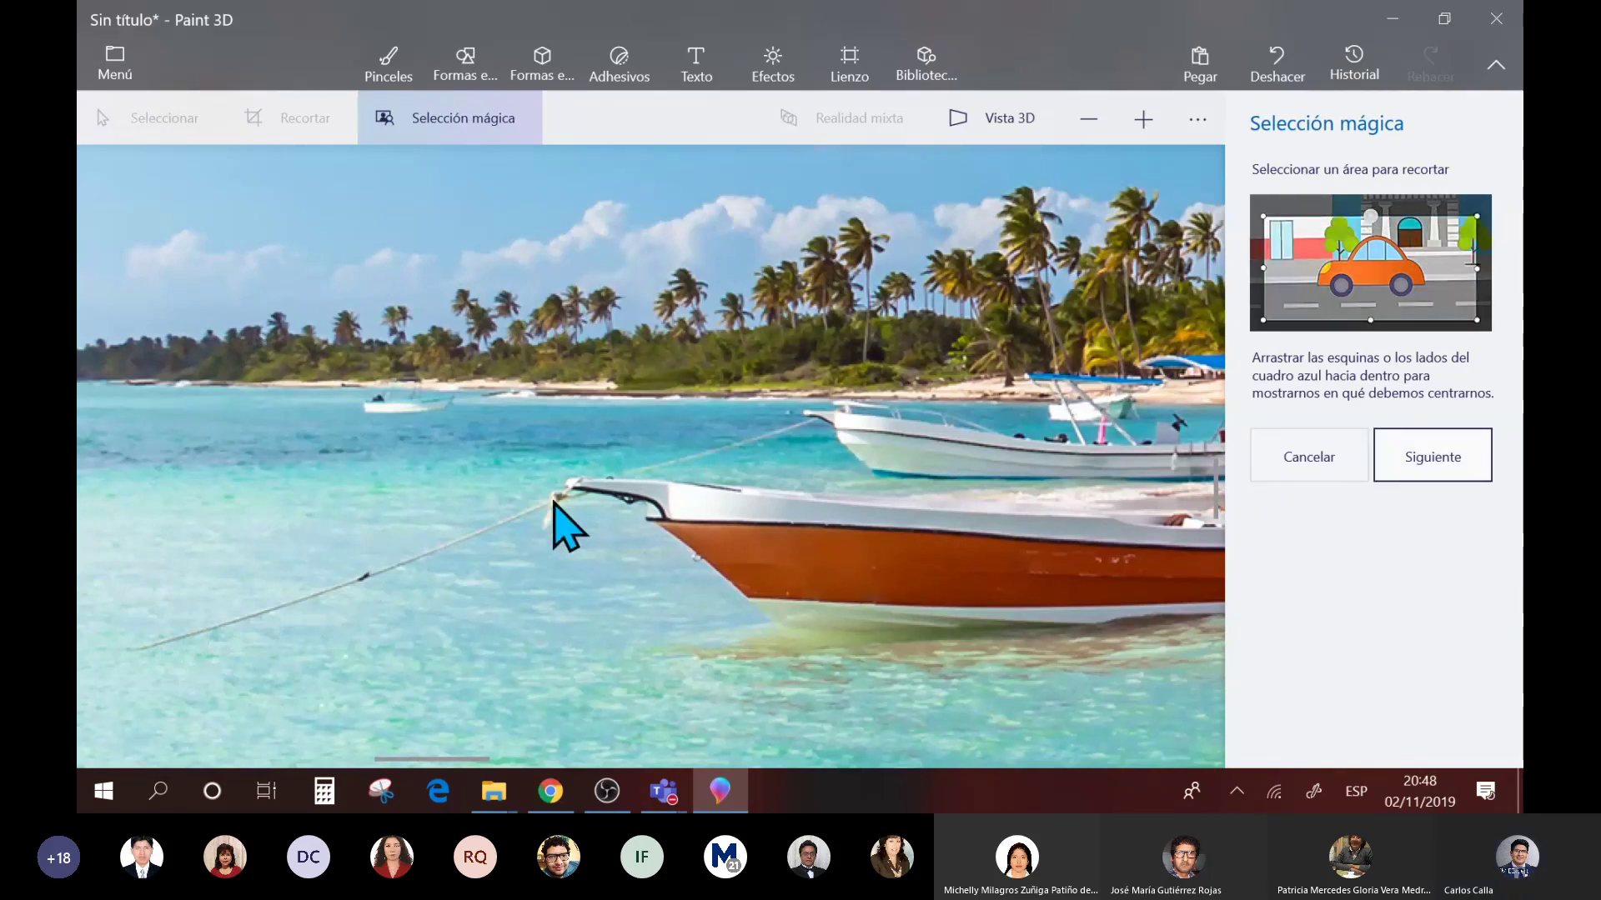
mouse_move(548, 500)
mouse_down()
mouse_move(430, 560)
mouse_move(144, 652)
mouse_up()
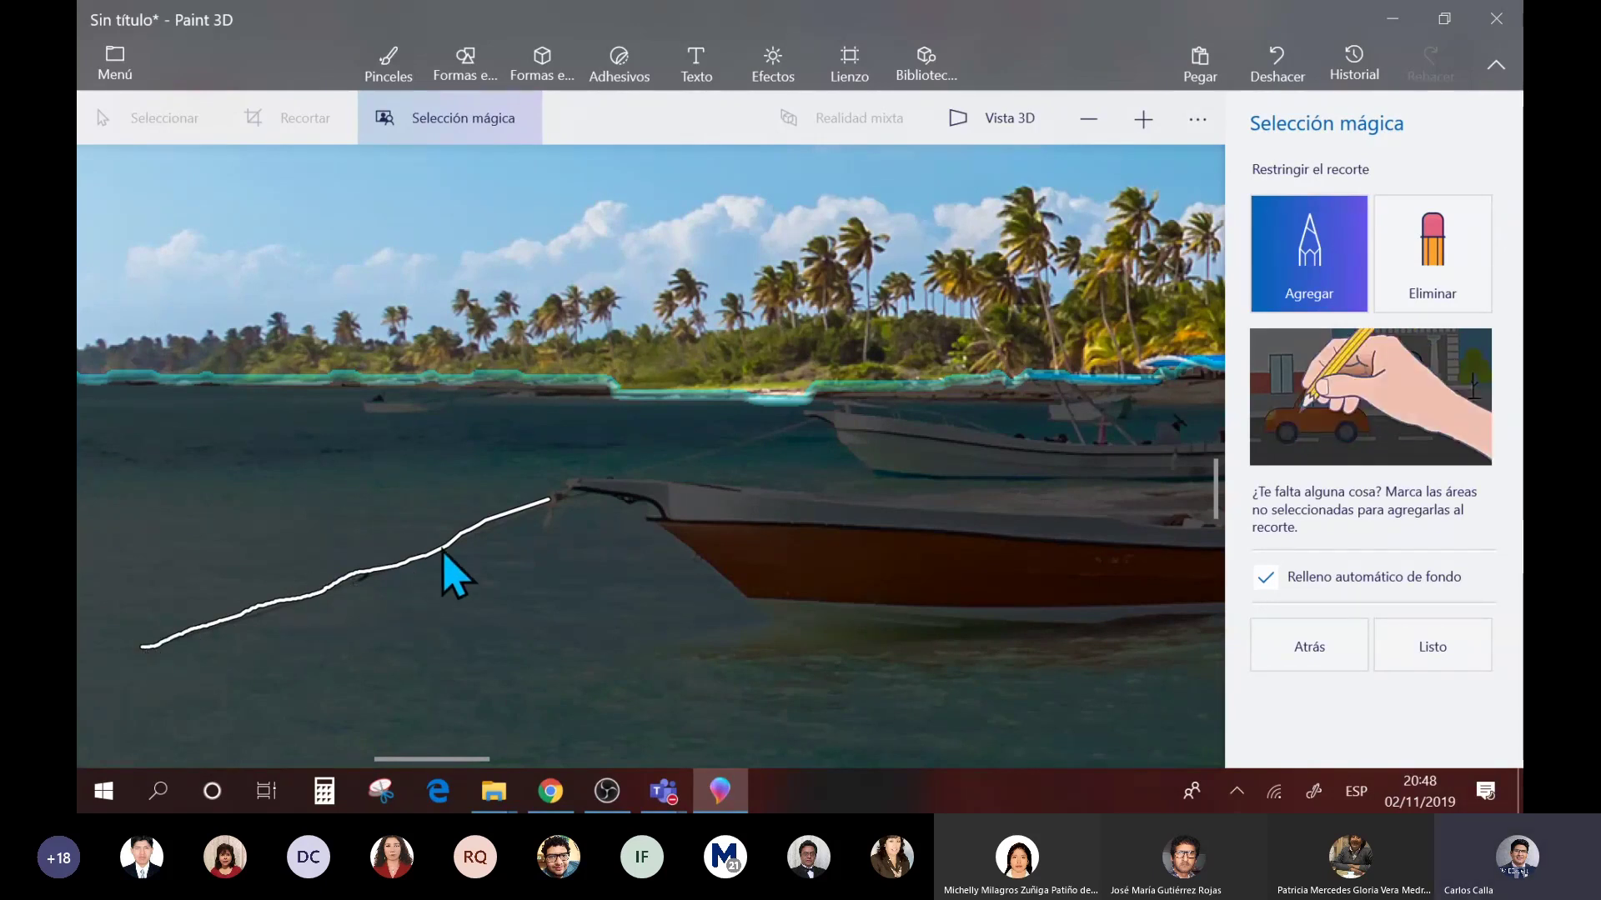
- Remove the sky, the palm trees and the water around the mooring rope from the cutout, and finish the magic selection
click(1418, 310)
mouse_move(1165, 303)
mouse_down()
mouse_move(1033, 274)
mouse_move(277, 281)
mouse_move(286, 511)
mouse_move(863, 310)
mouse_up()
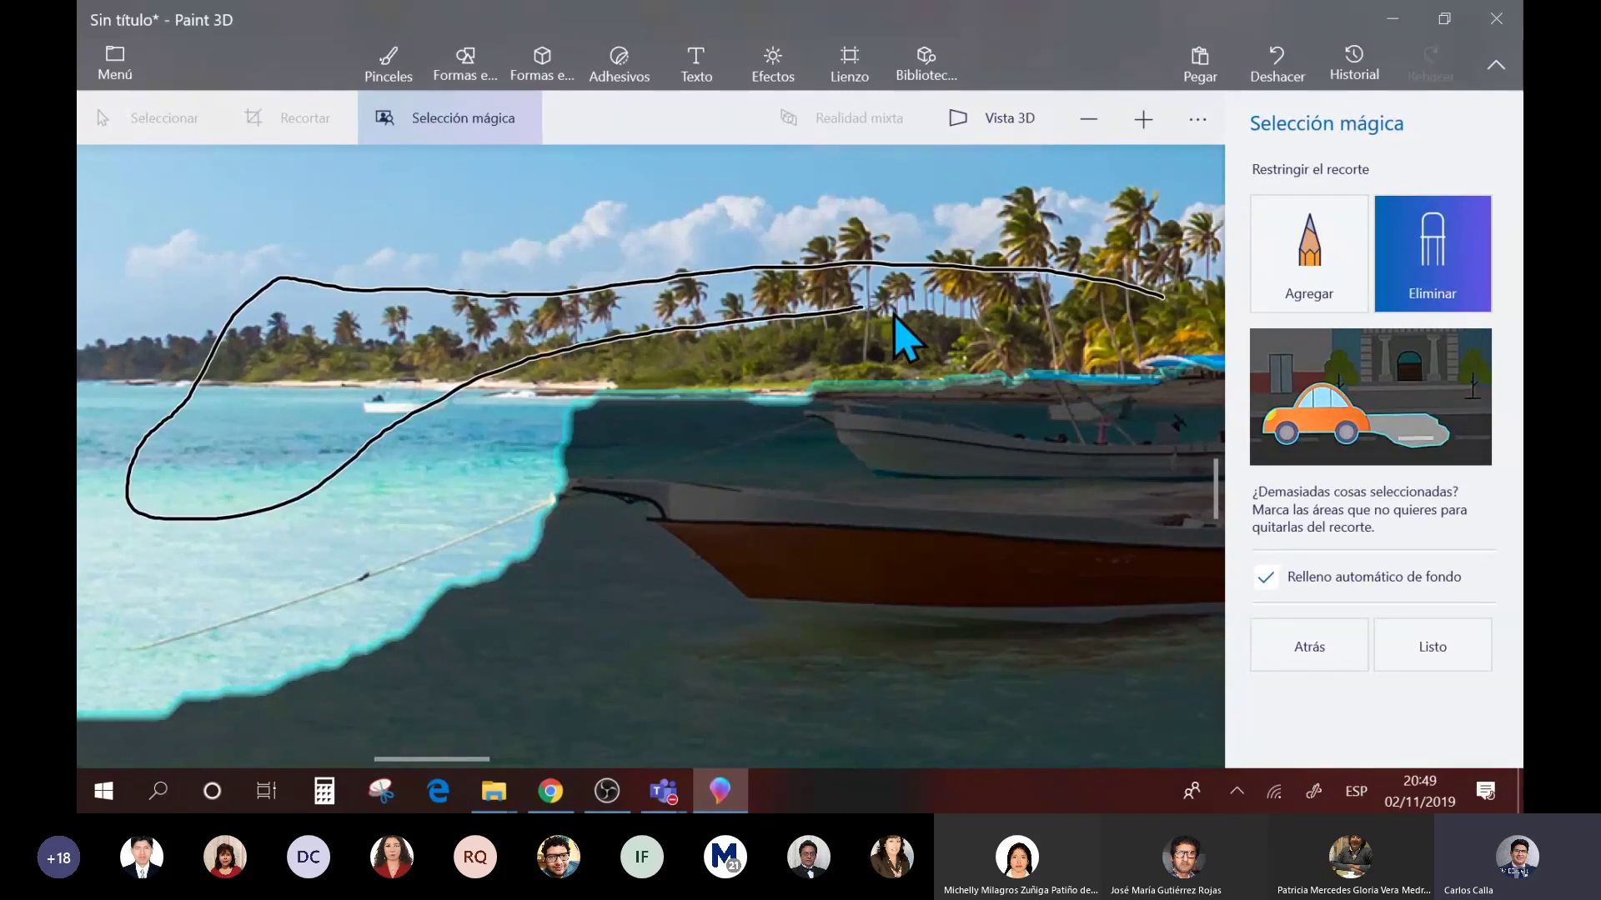
drag(1077, 187, 1206, 299)
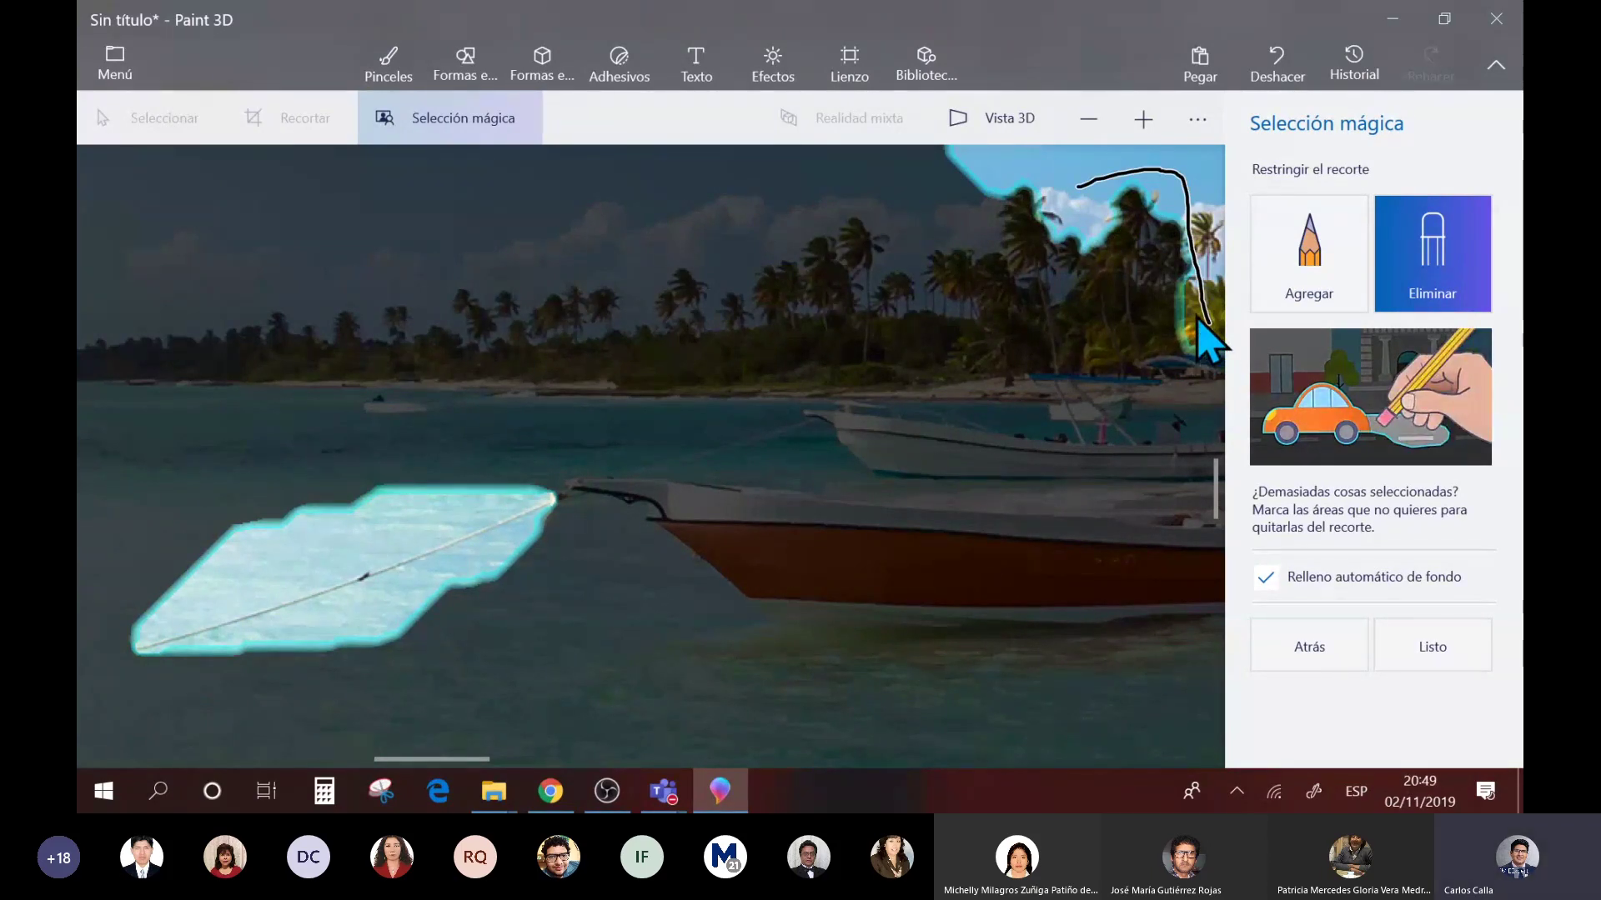
scroll(1206, 337, down, 2)
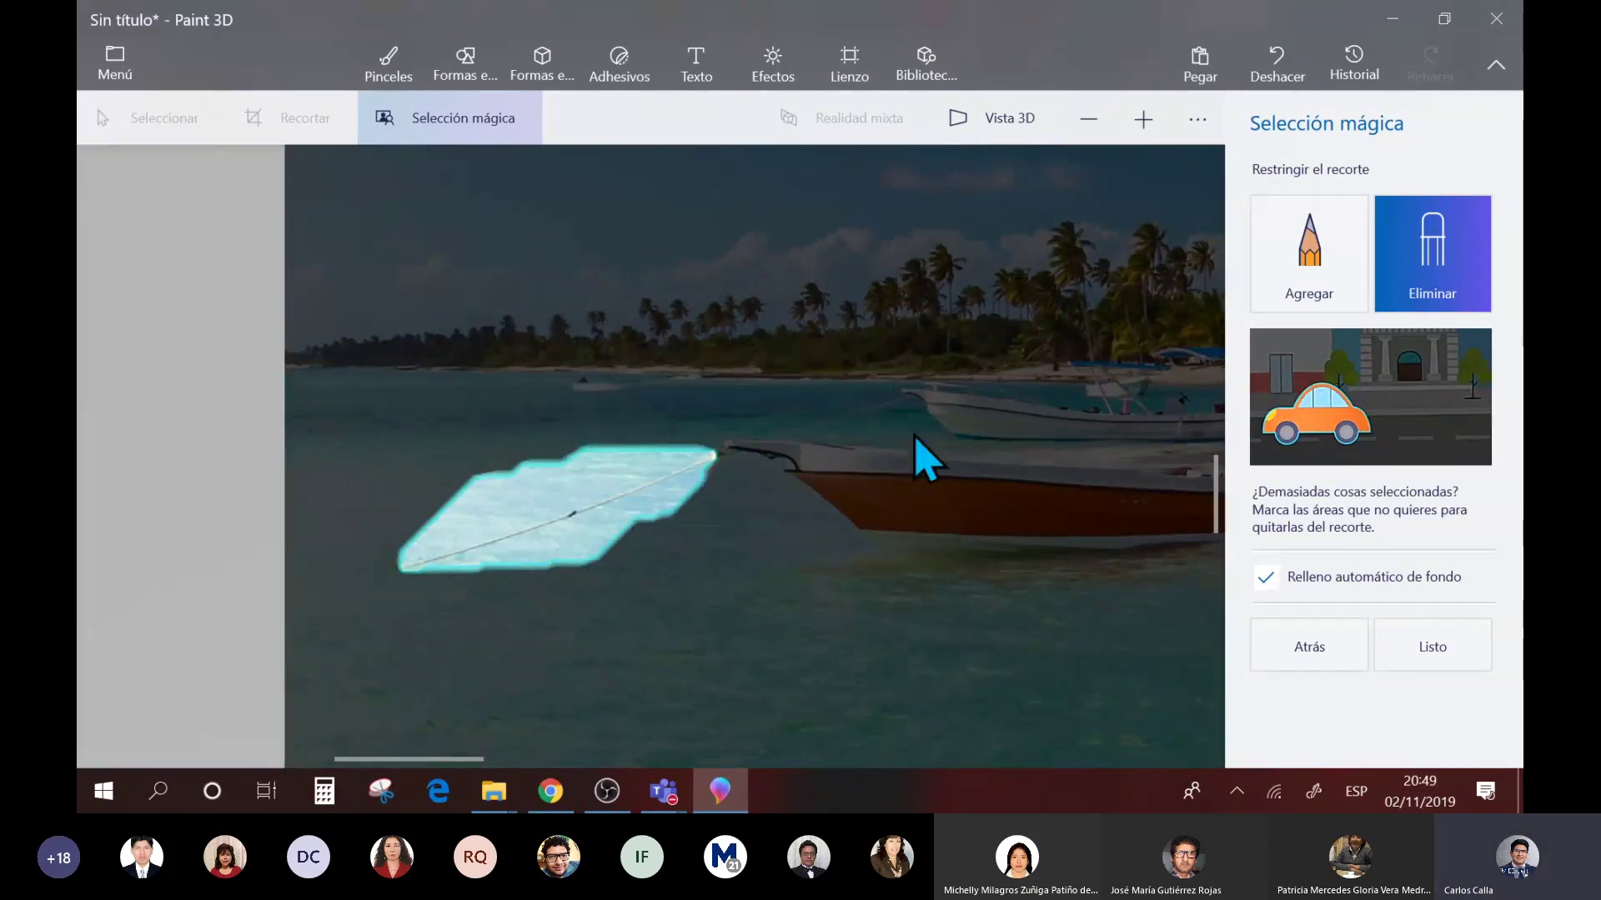
mouse_move(668, 501)
mouse_down()
mouse_move(491, 555)
mouse_move(664, 446)
mouse_move(369, 575)
mouse_up()
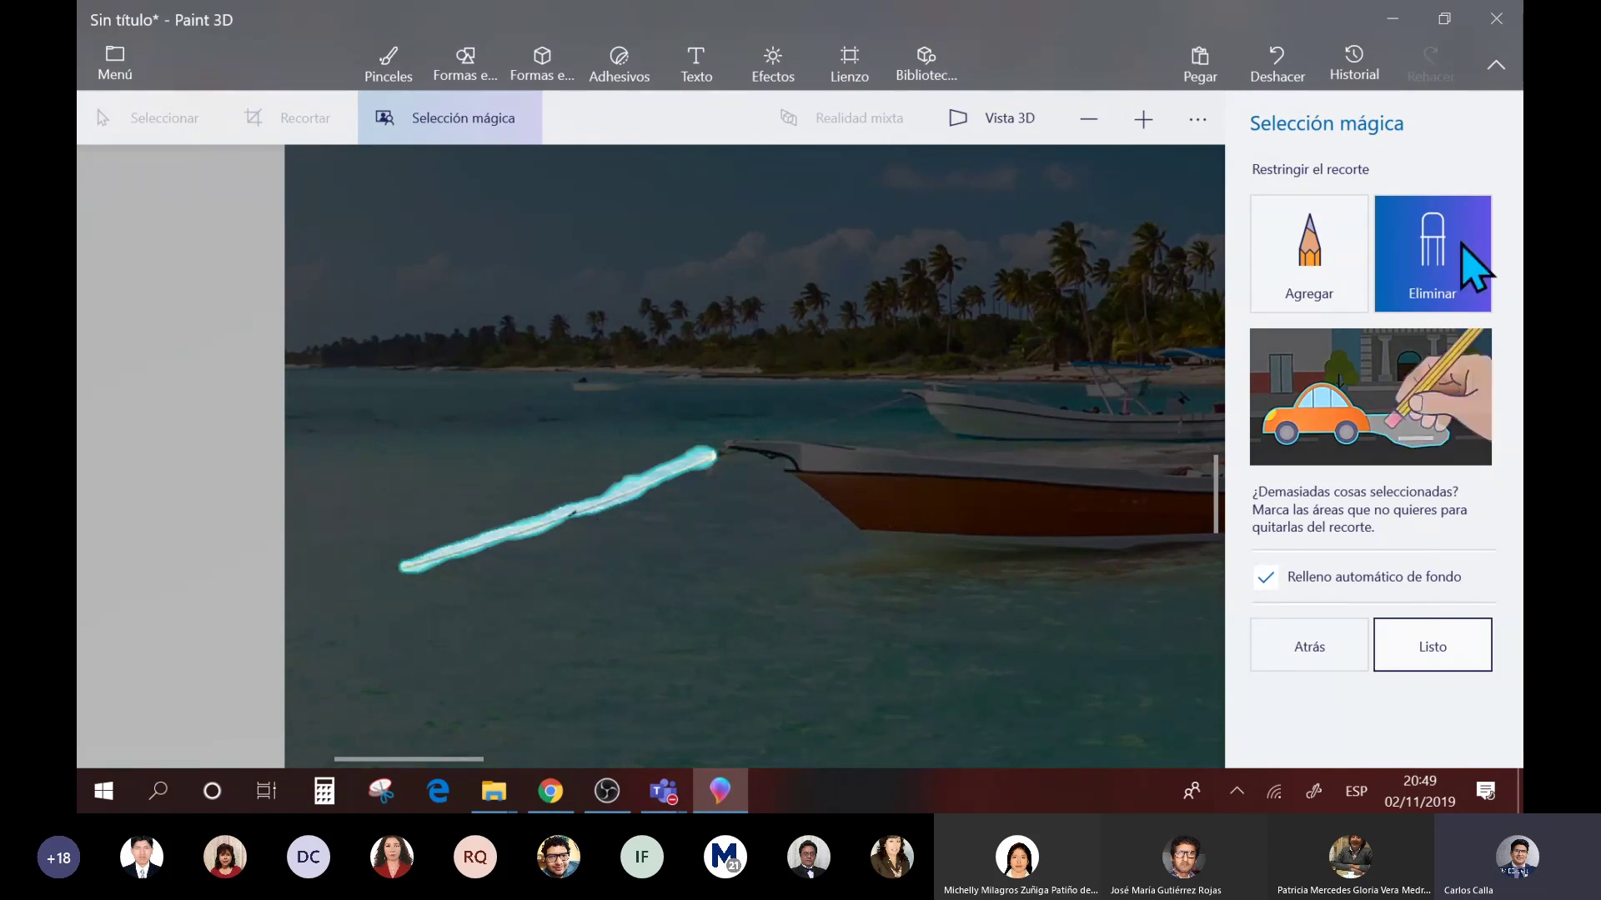
double_click(1008, 28)
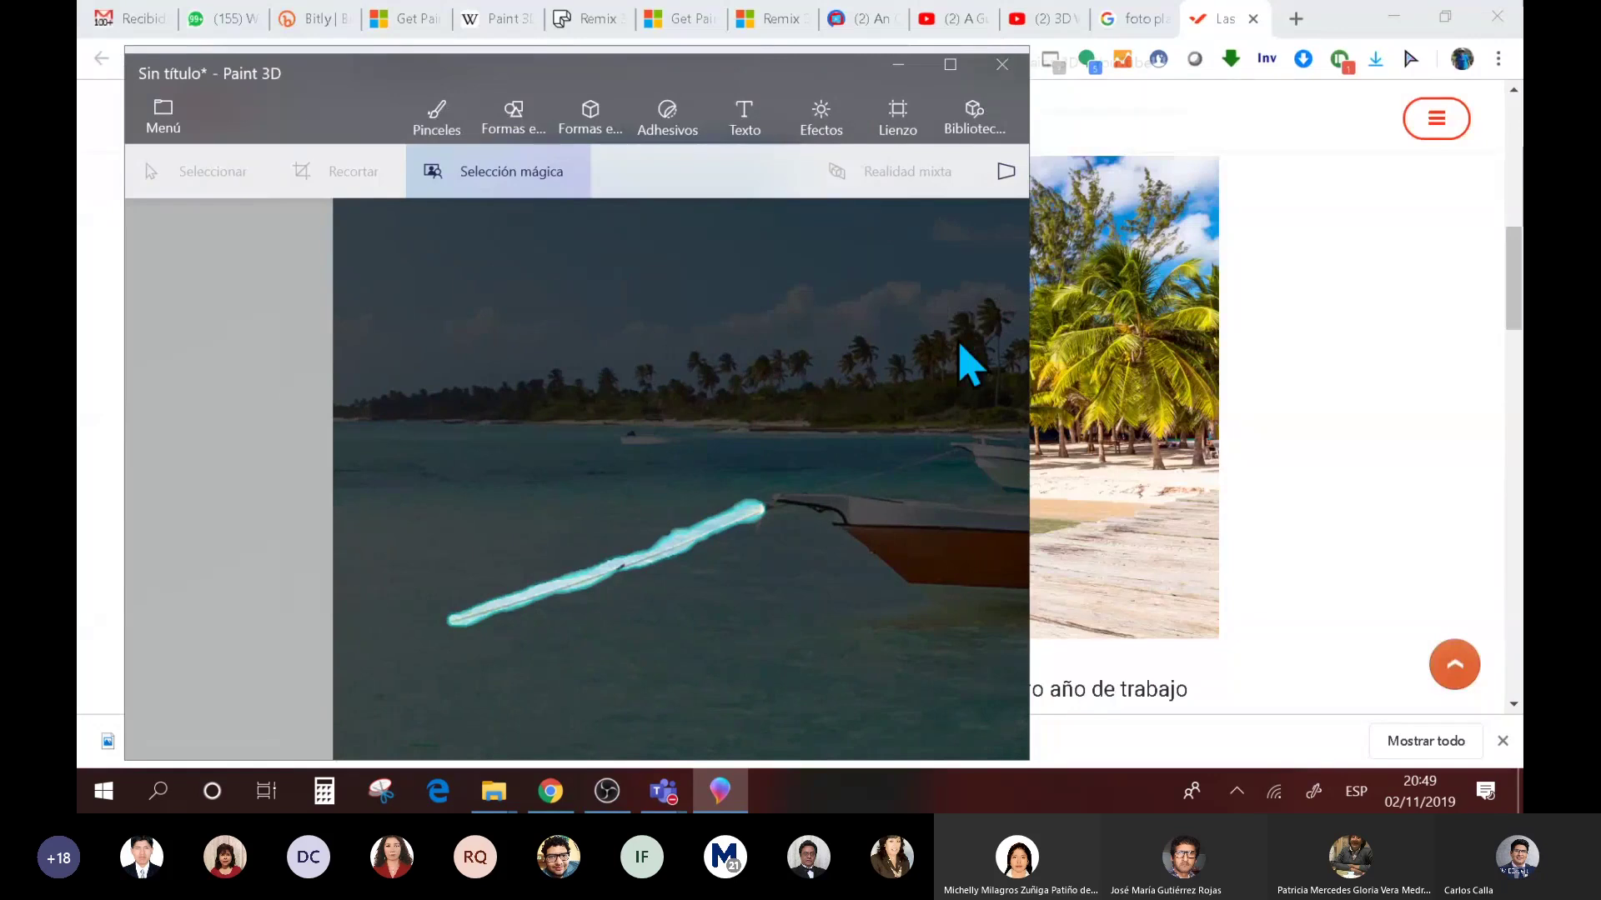
click(950, 65)
click(1432, 647)
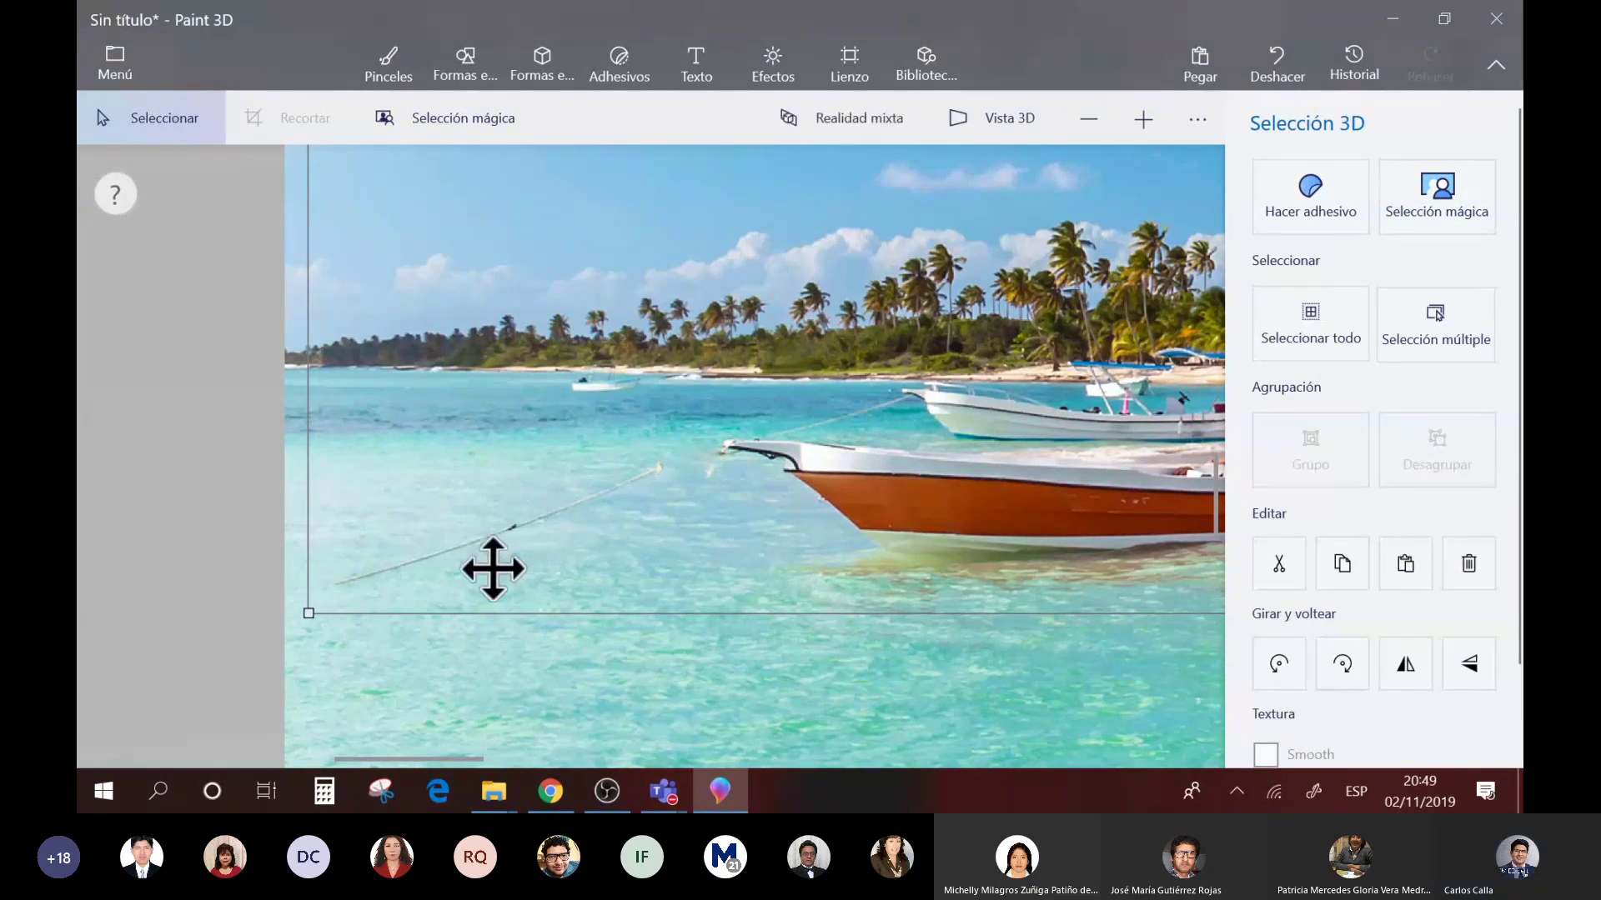
- Move the rope cutout across the water and up into the sky, and delete it
drag(492, 569, 1226, 738)
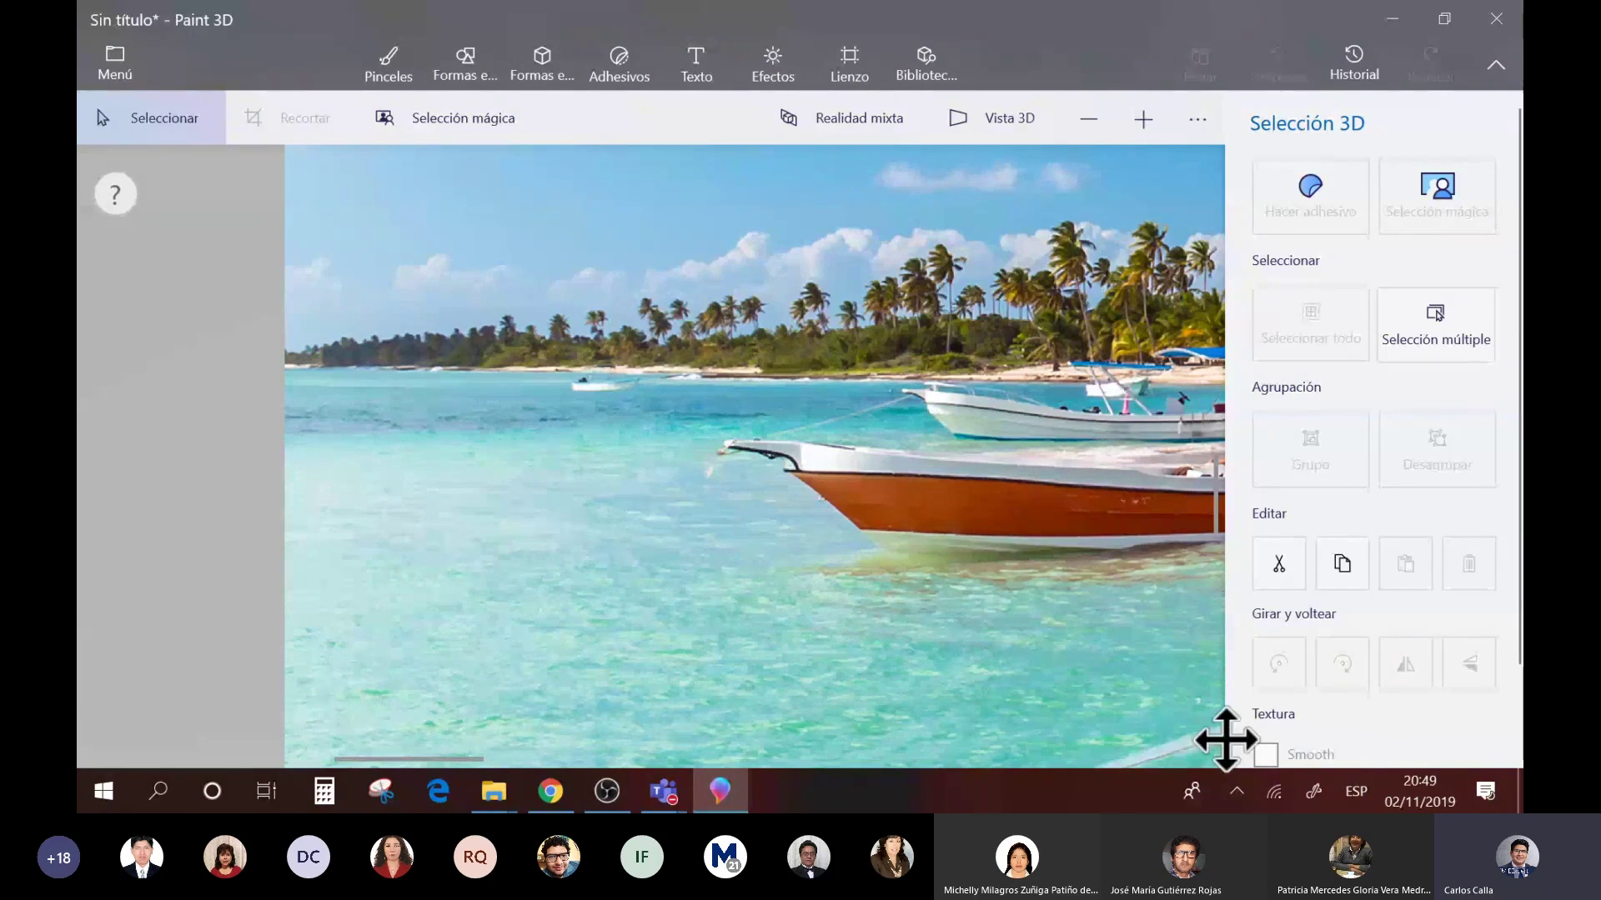
drag(1226, 738, 1130, 722)
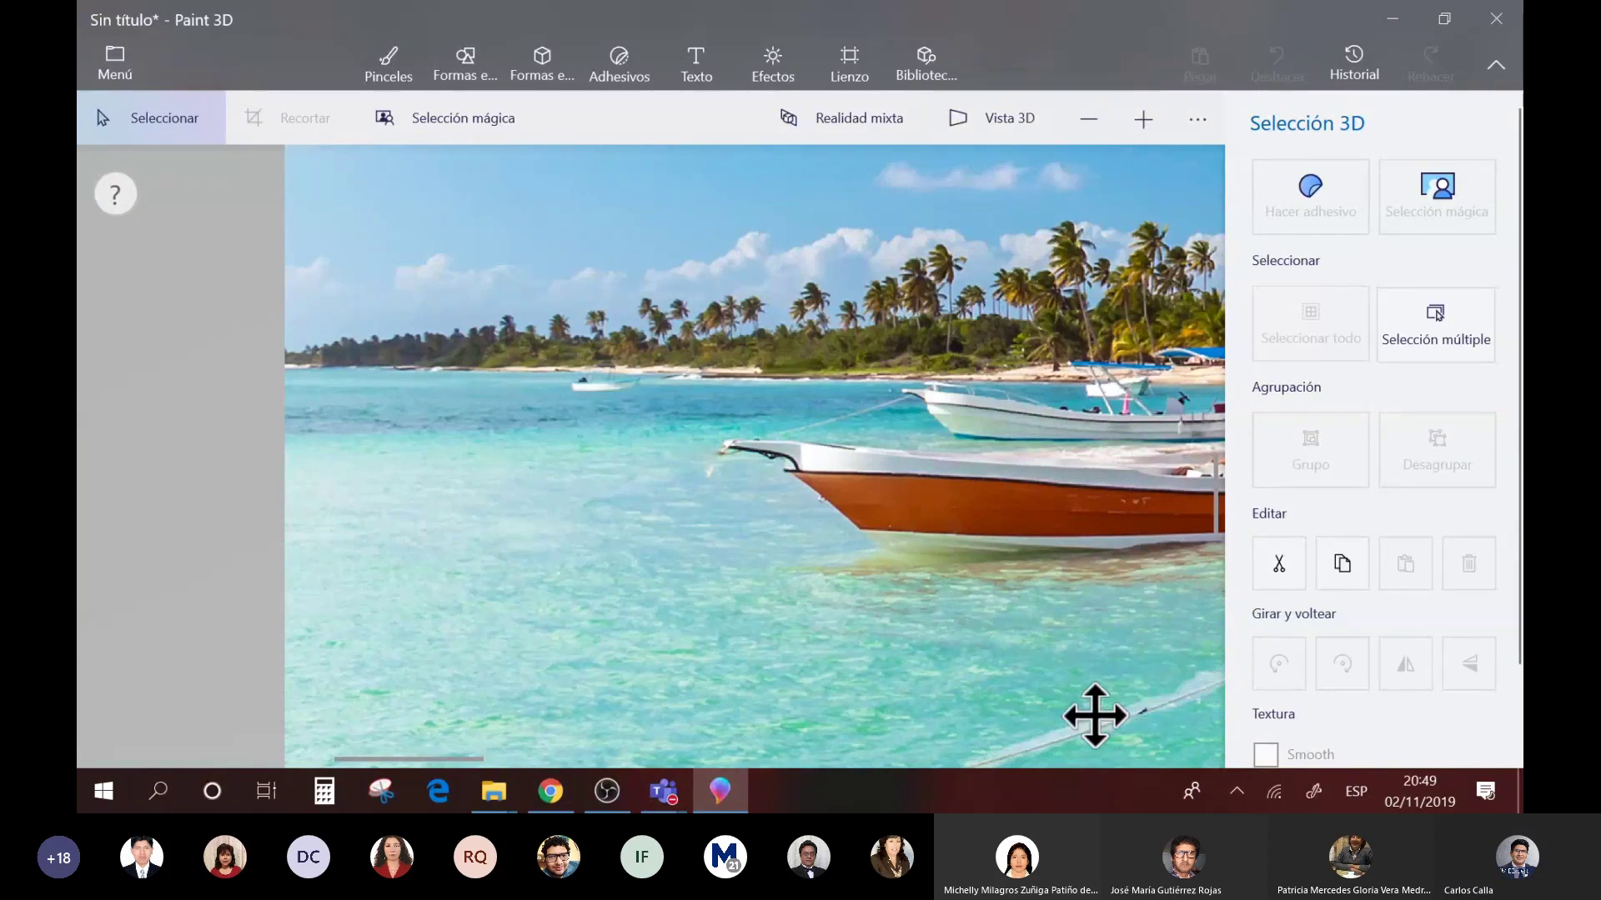
drag(1095, 715, 996, 734)
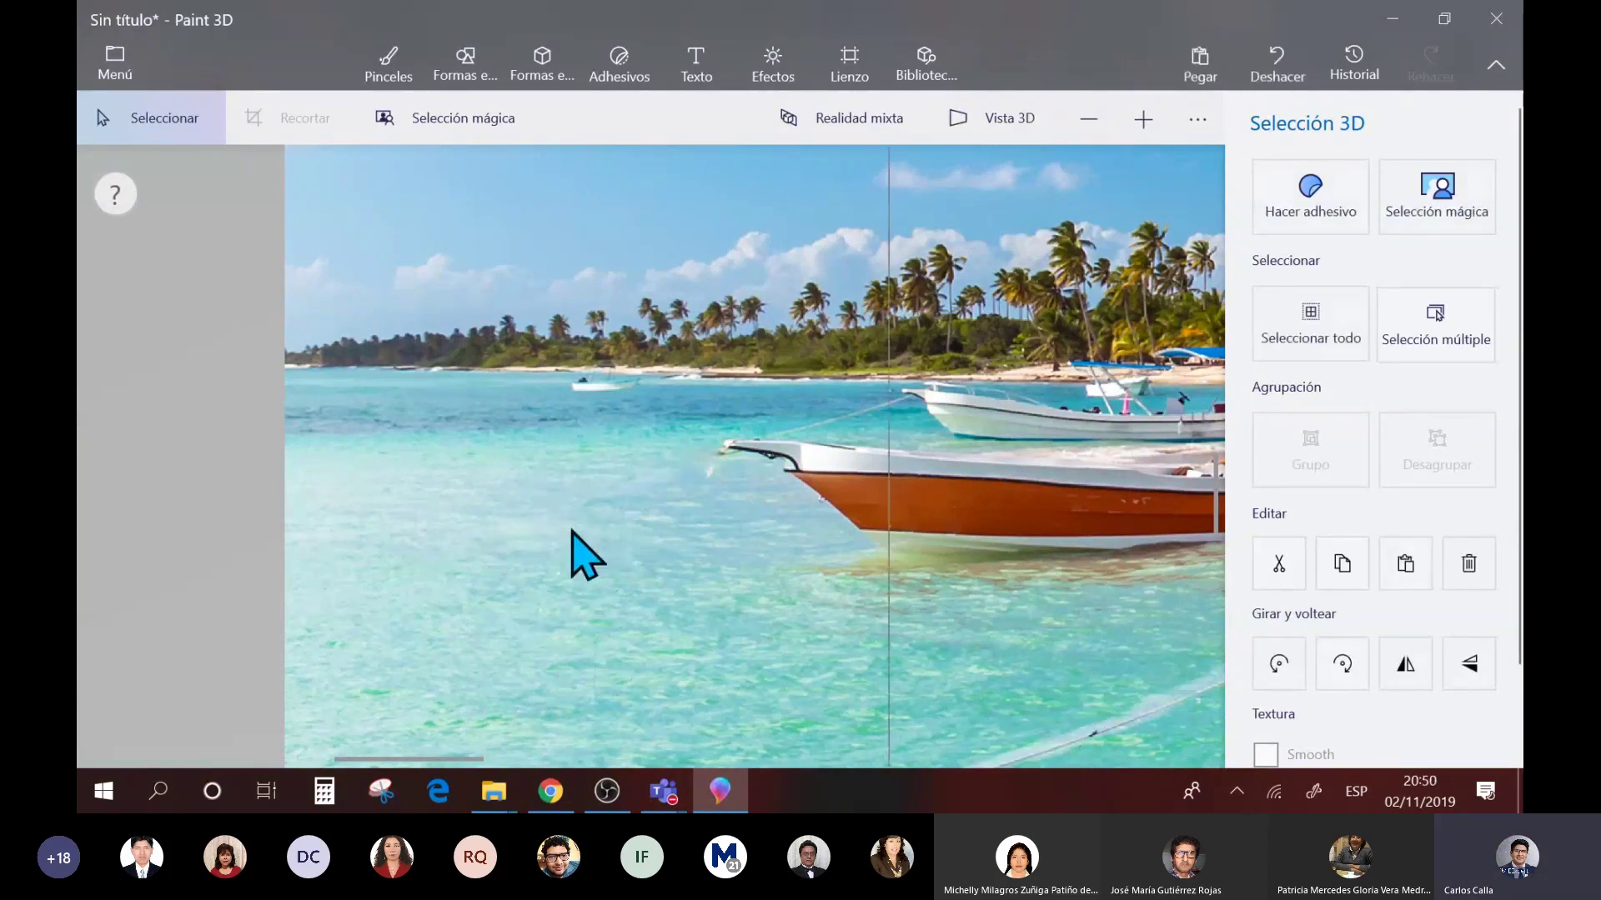
drag(1136, 708, 595, 208)
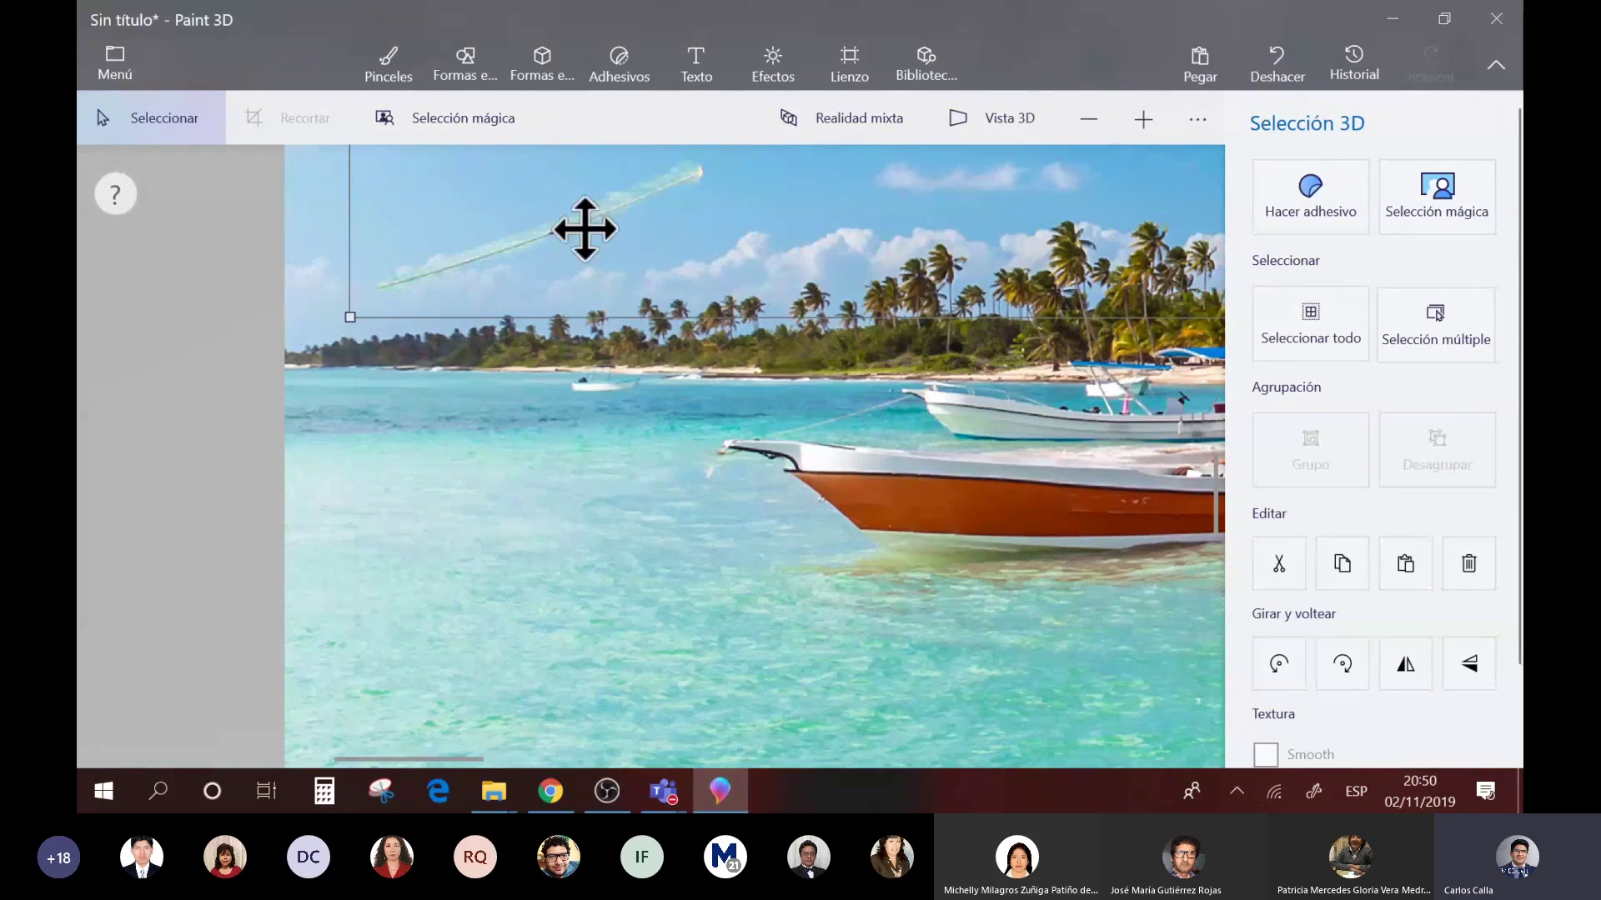
key(Delete)
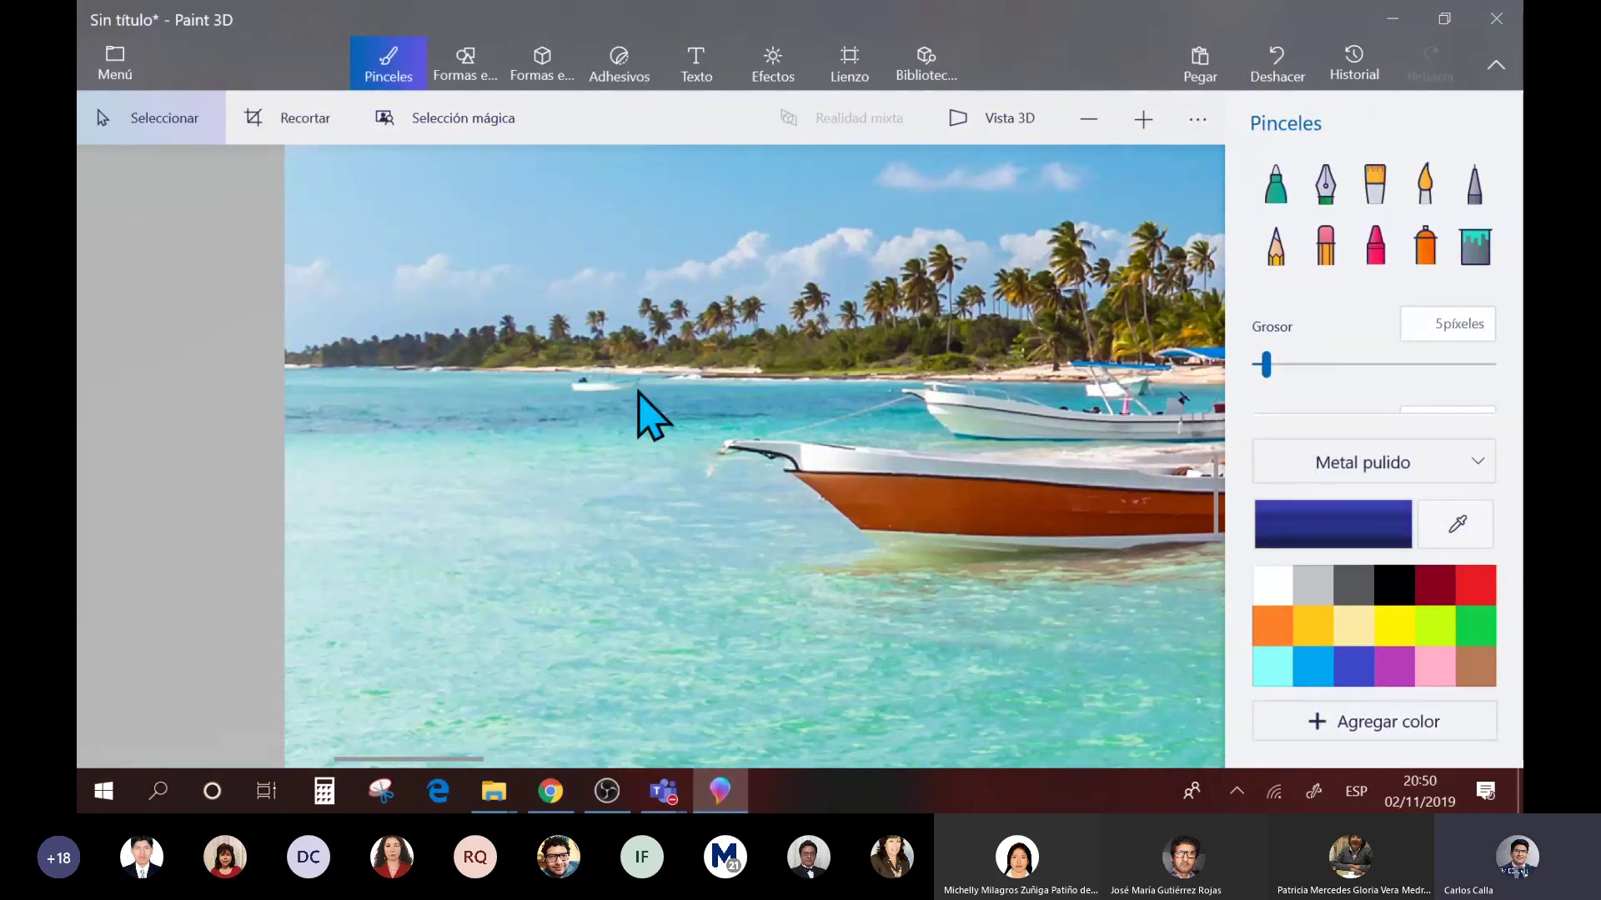
- Examine the photo and the background filled in where the rope was, and undo the deletion and move of the cutout
scroll(638, 400, up, 3)
scroll(638, 400, down, 5)
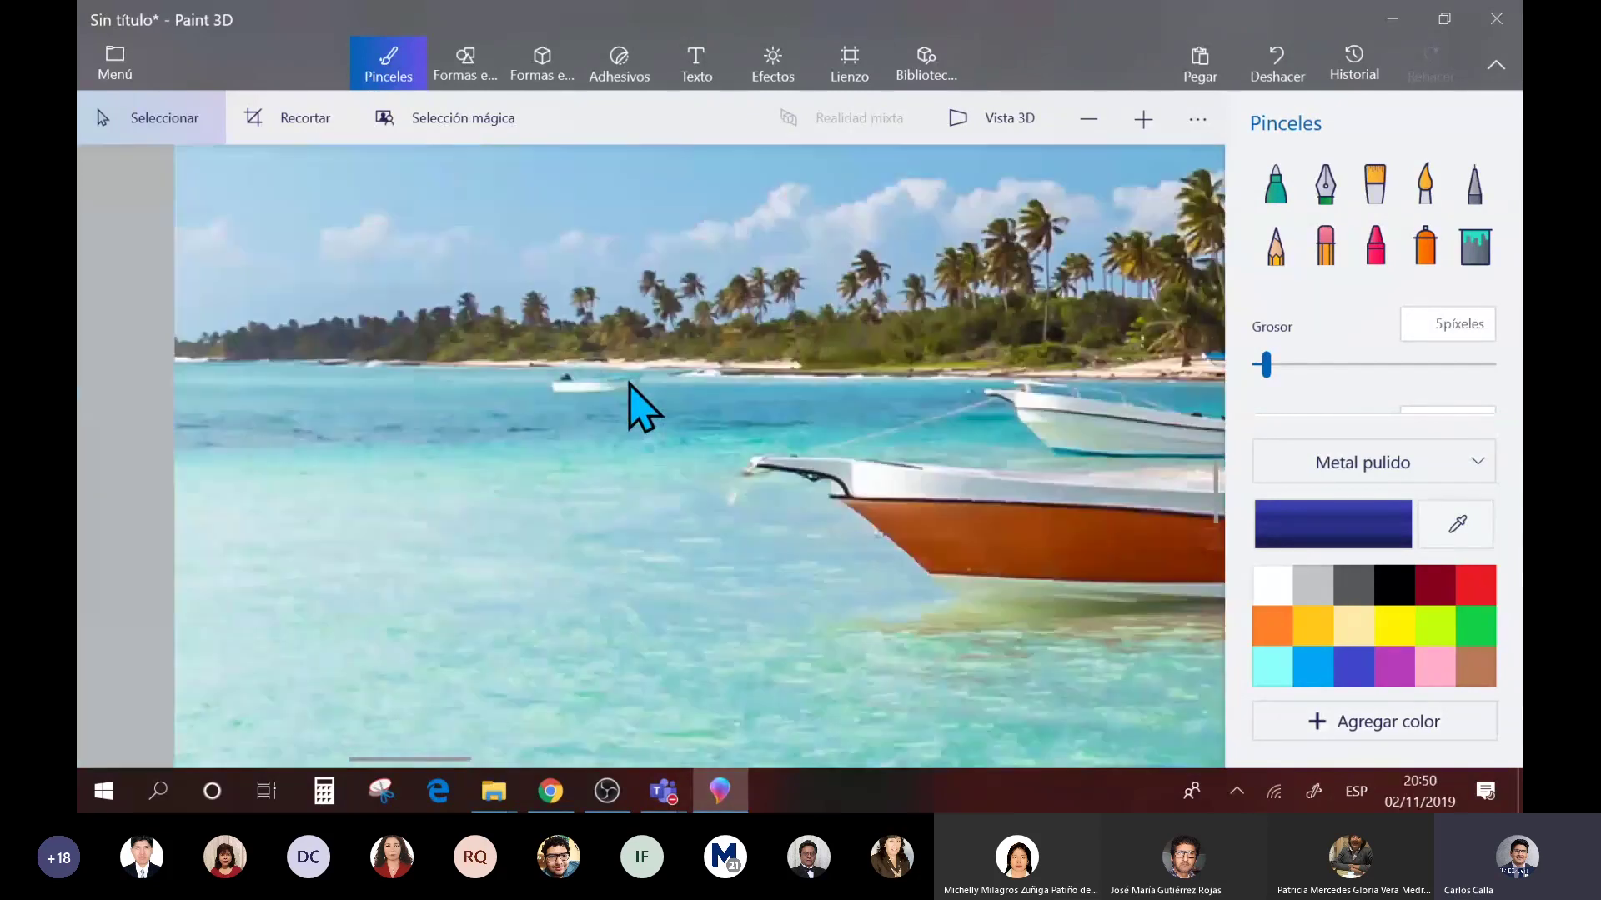
scroll(660, 404, down, 2)
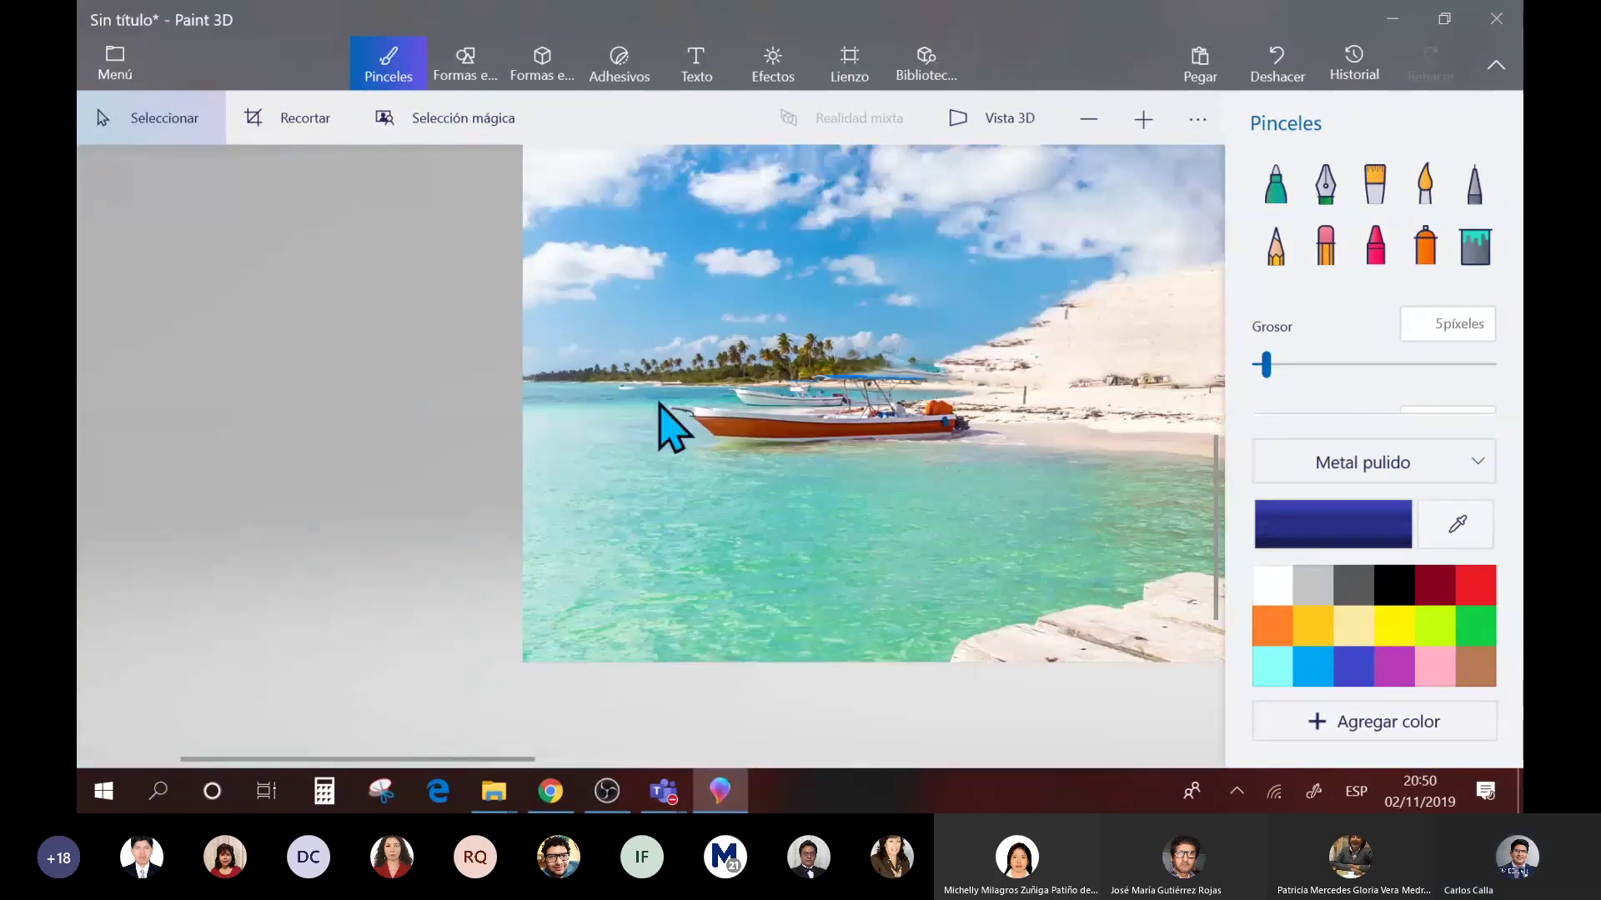
scroll(660, 404, up, 2)
scroll(659, 404, up, 2)
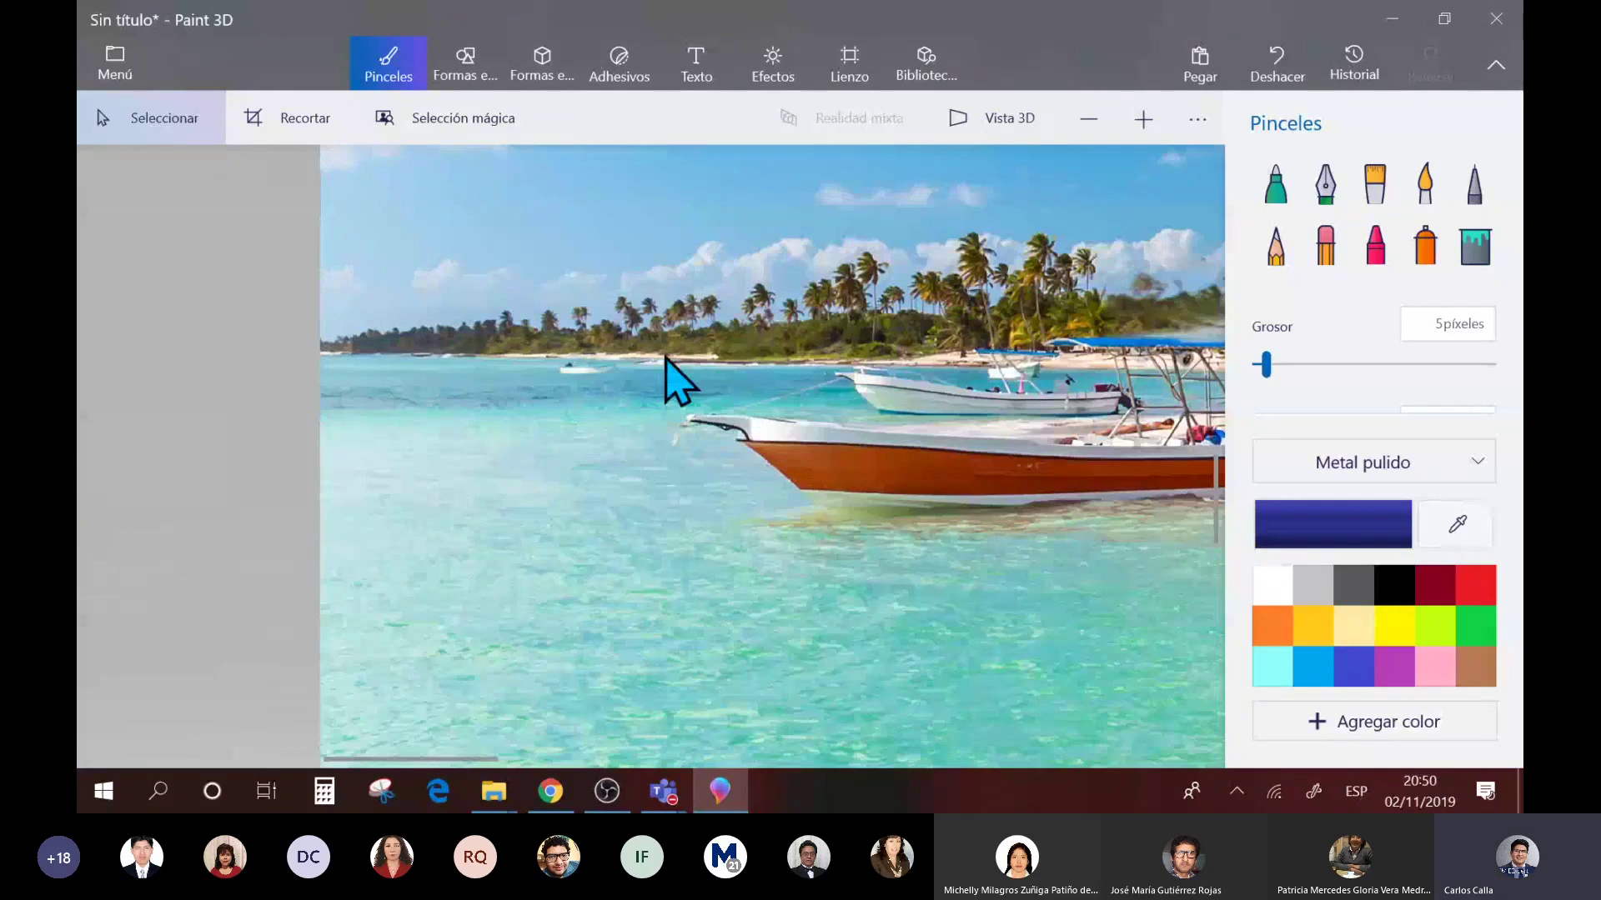
scroll(511, 386, down, 4)
scroll(508, 387, up, 2)
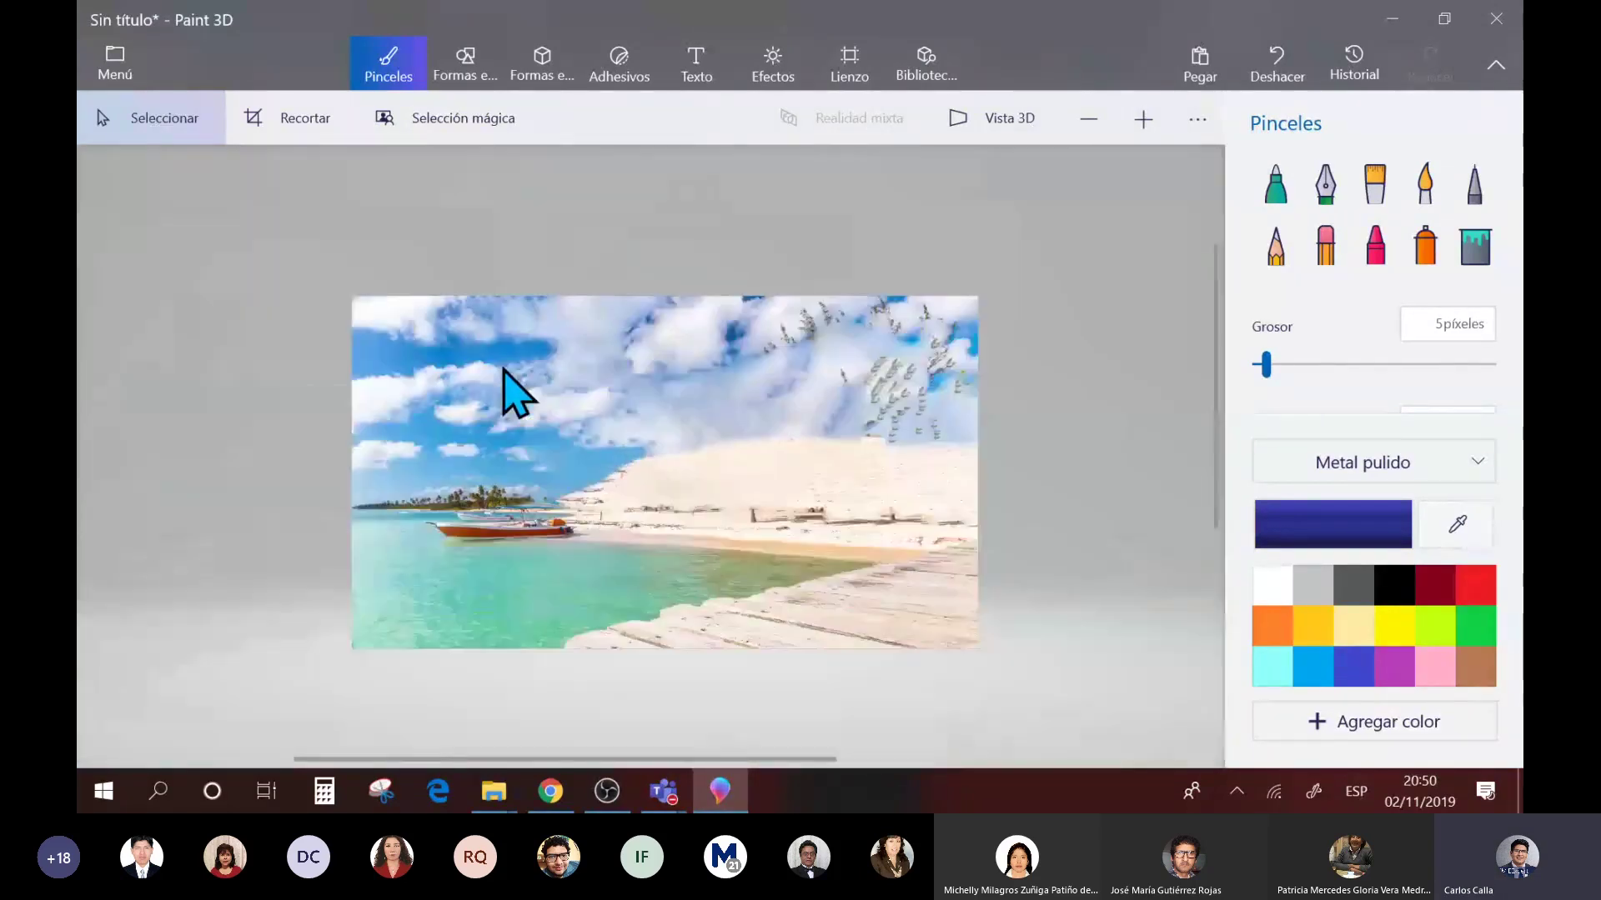
scroll(505, 373, up, 1)
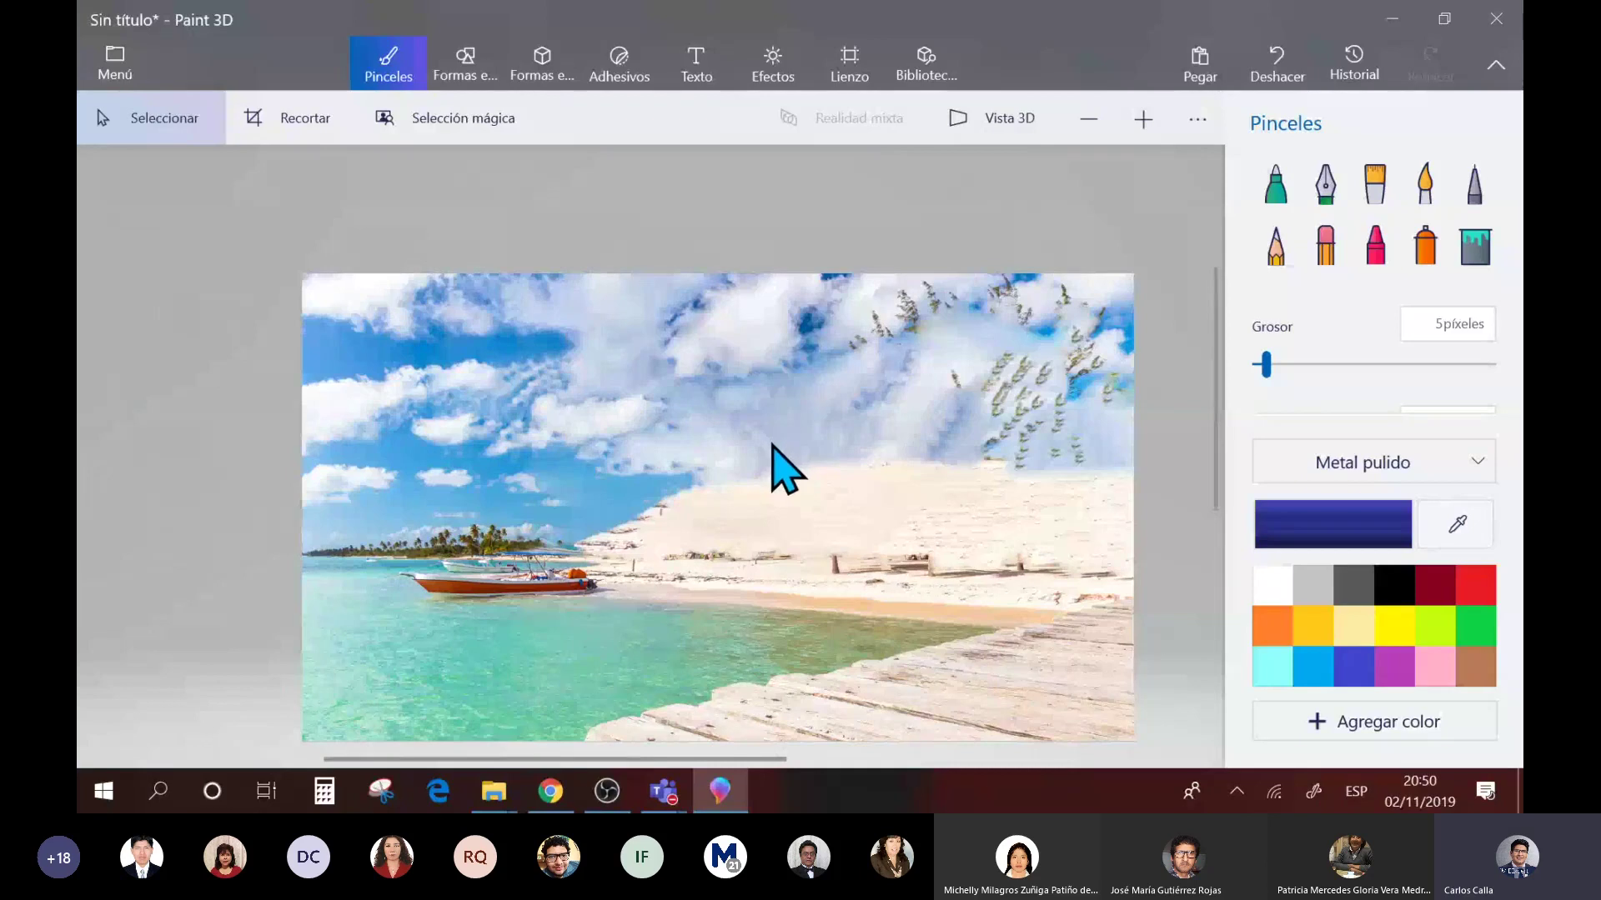
key(ctrl+z)
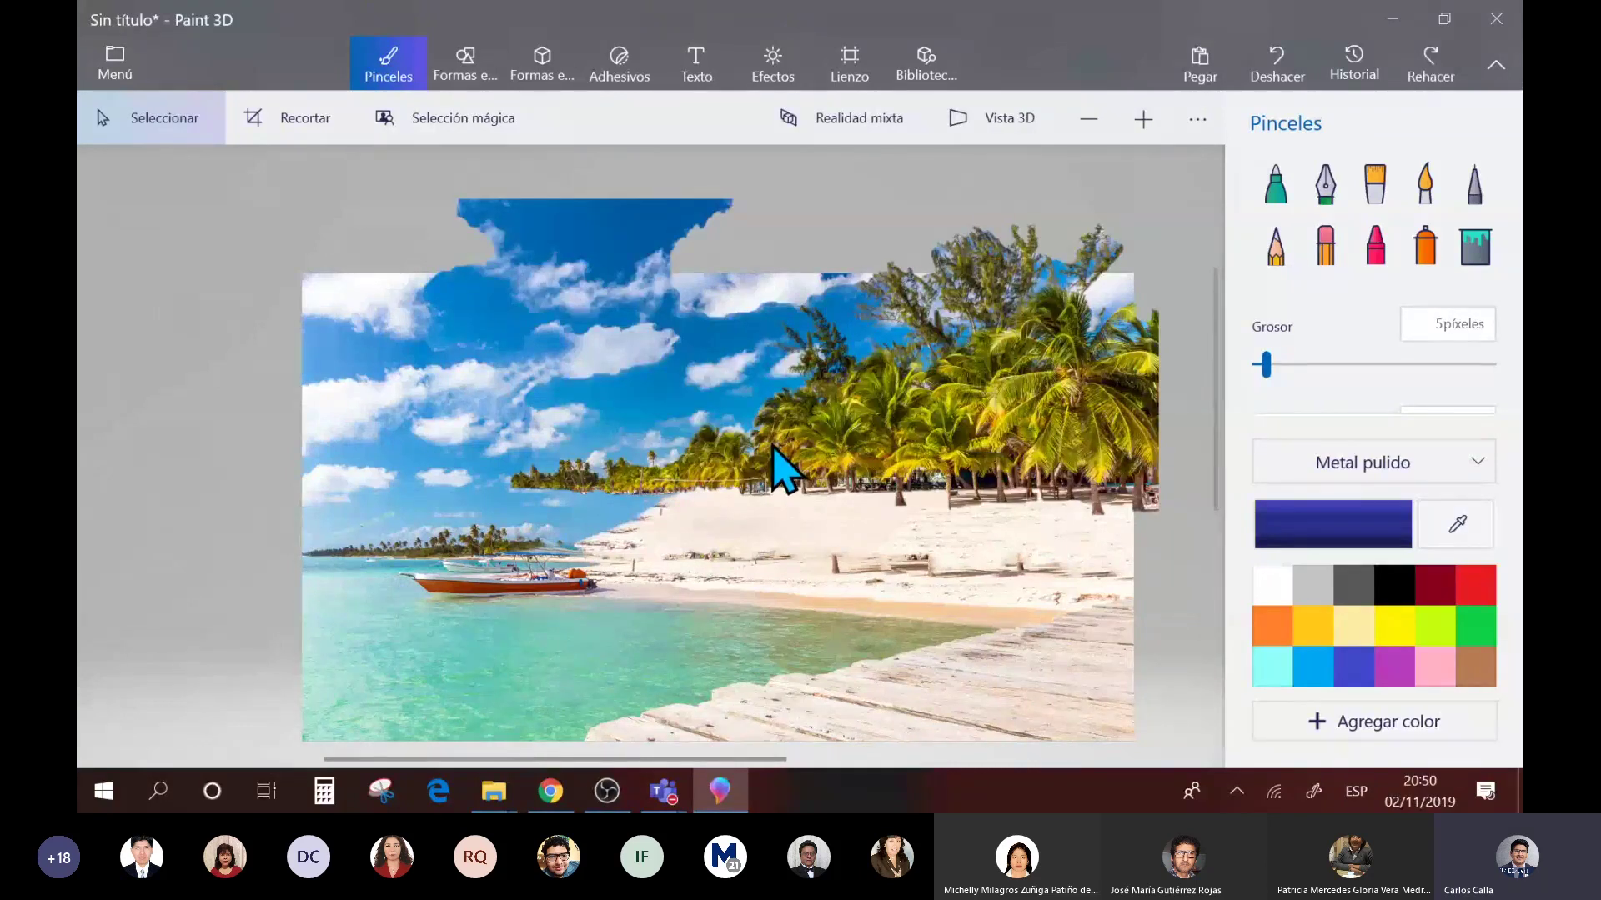
key(ctrl+minus)
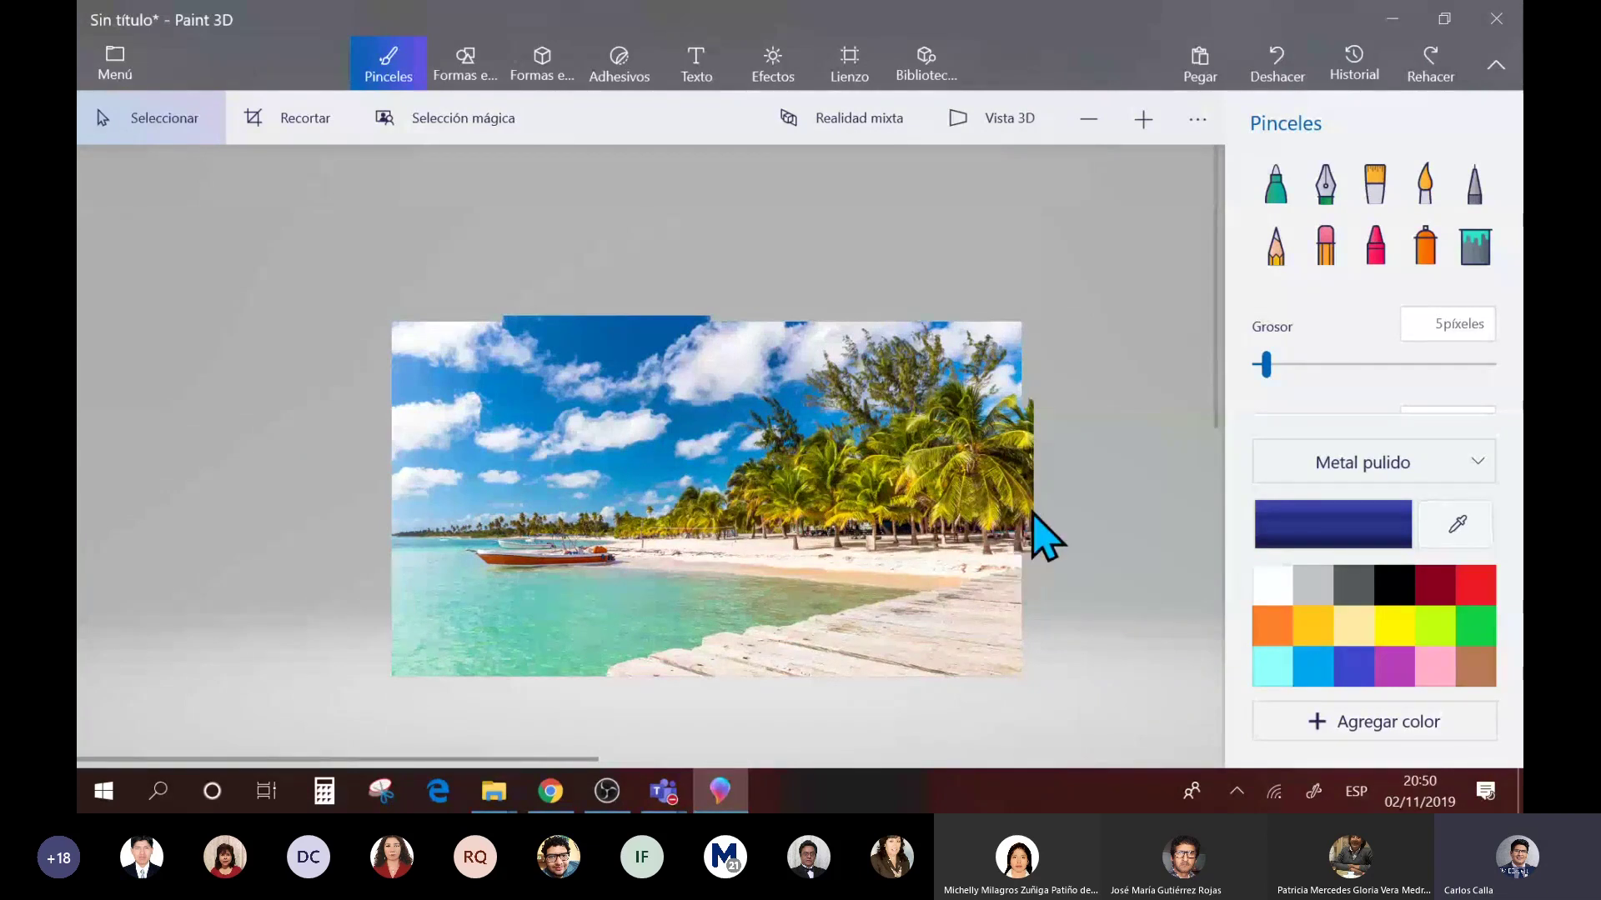
- Switch to Chrome, open the photo of the man lying on the sand from the beach image results and copy the image
key(alt+Tab)
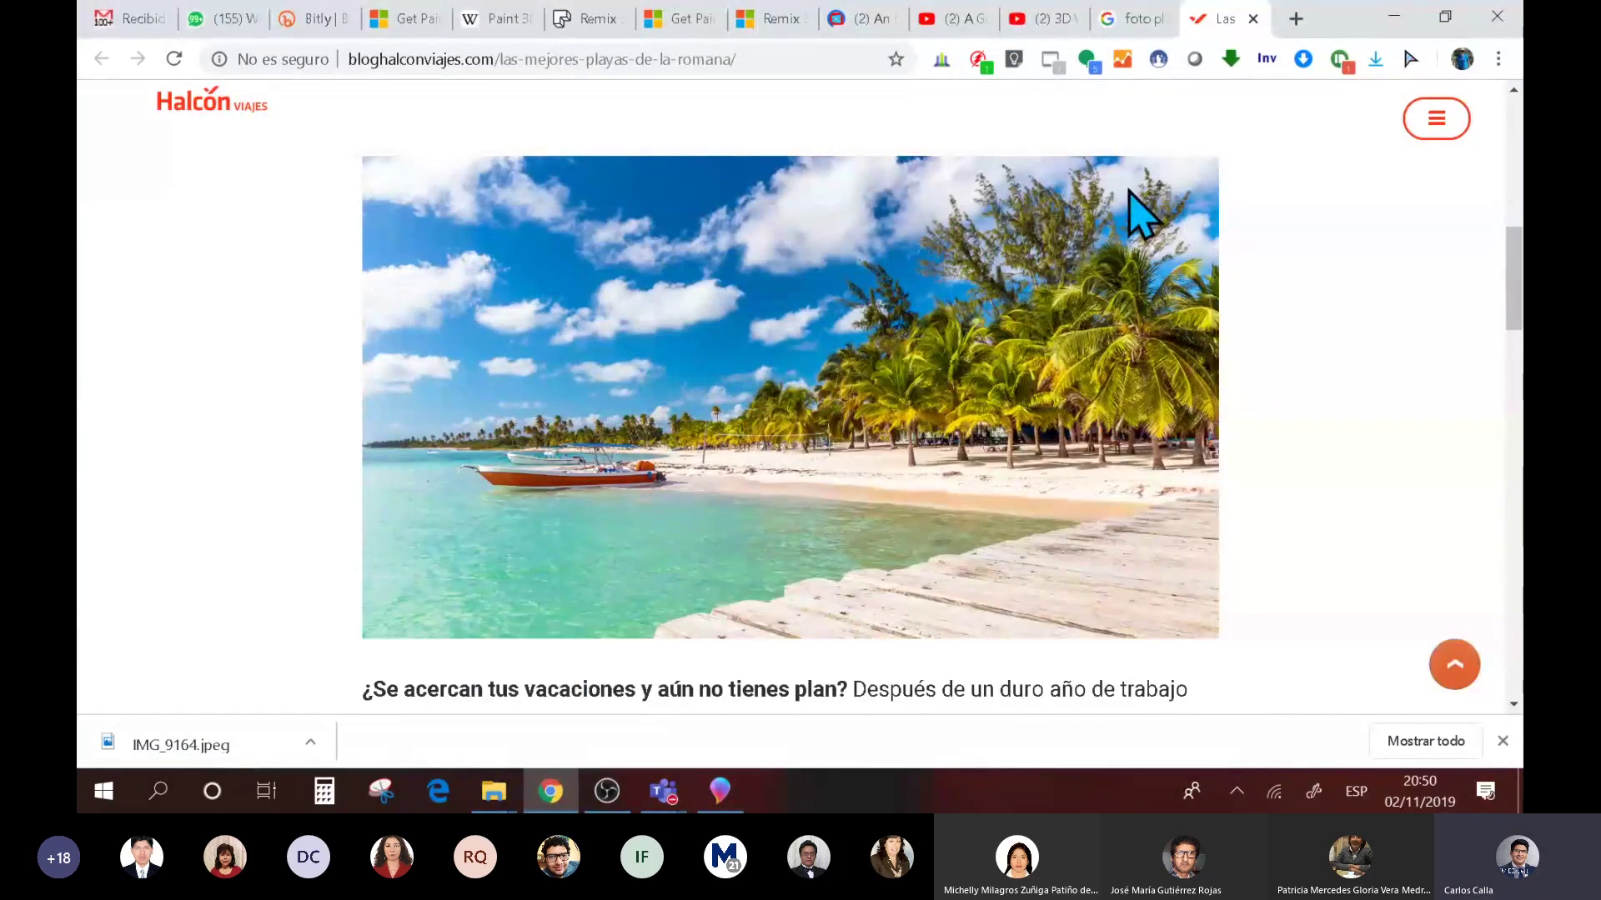
click(1150, 21)
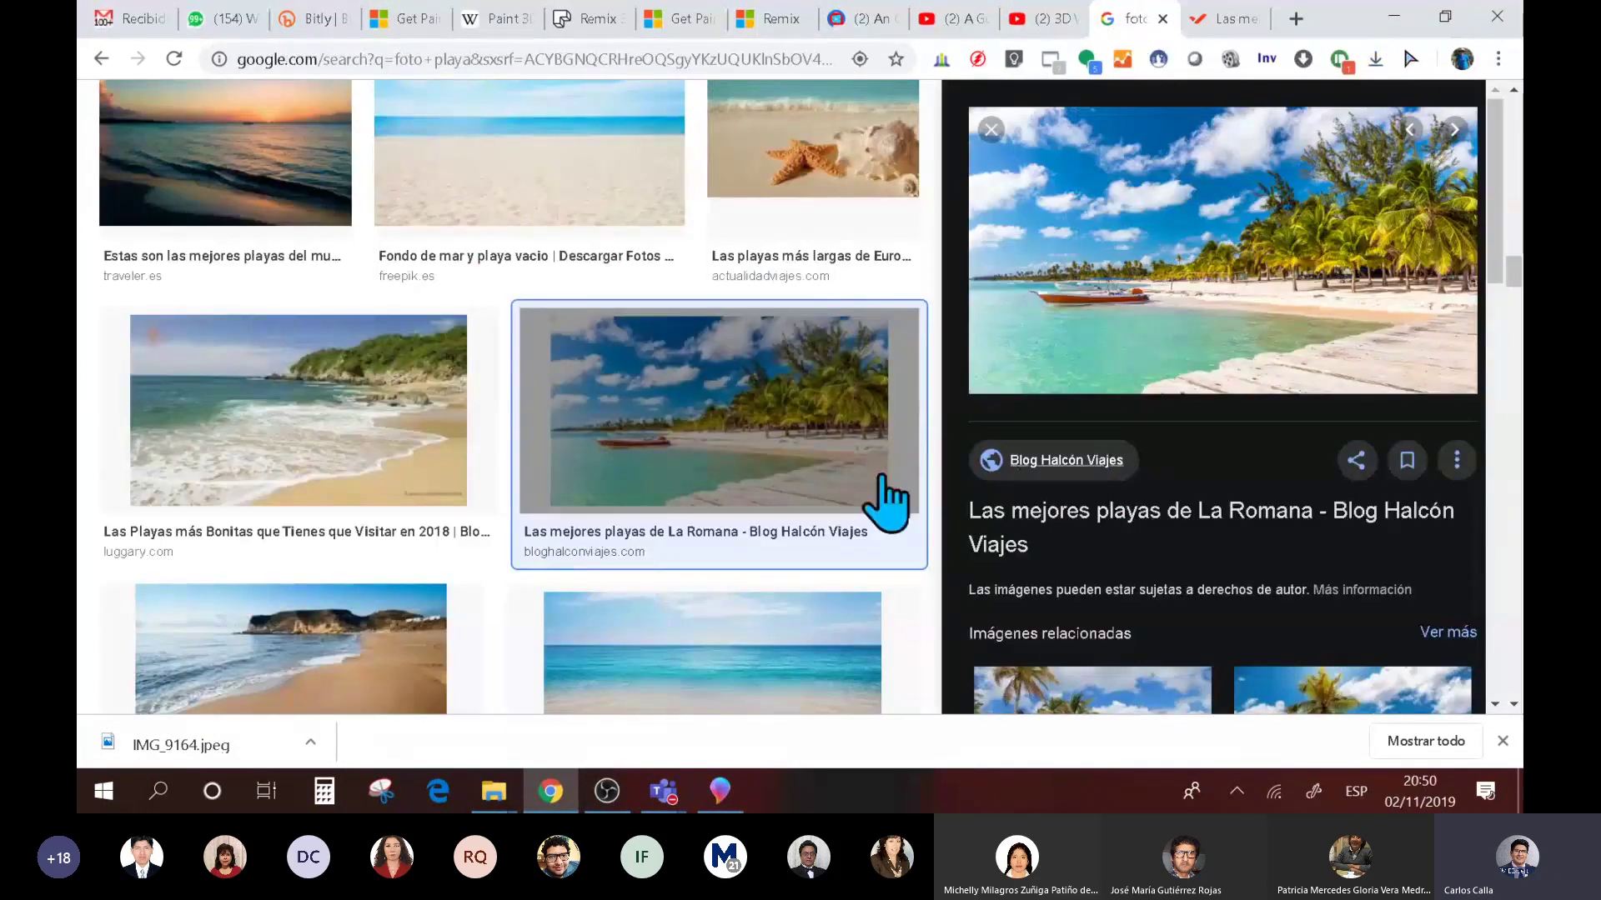
scroll(794, 518, down, 5)
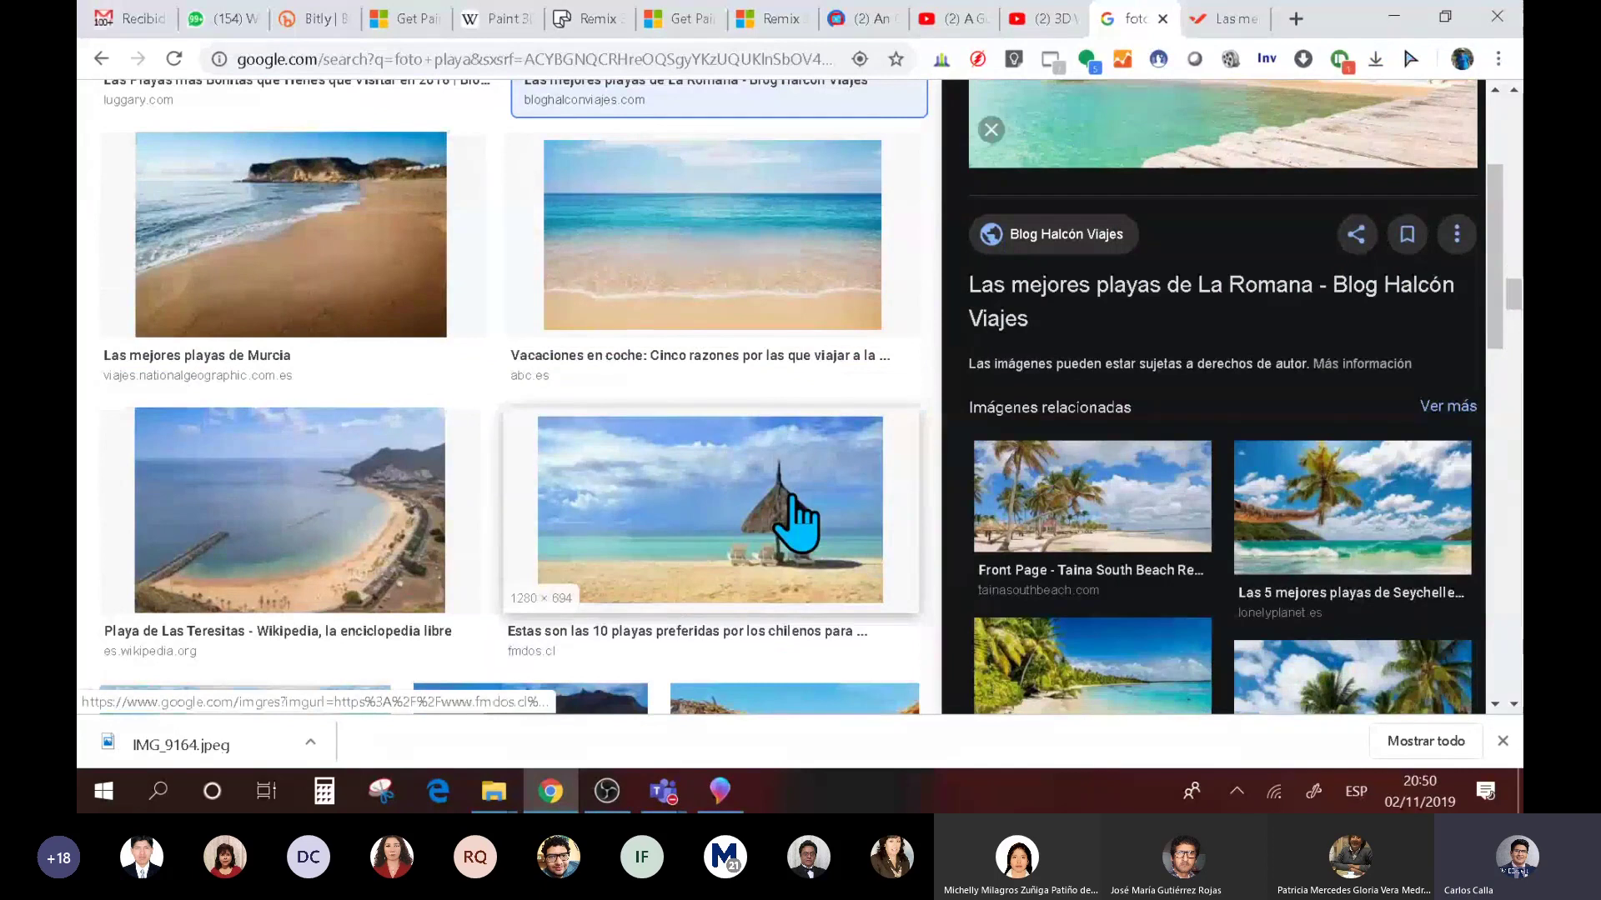
scroll(794, 518, down, 4)
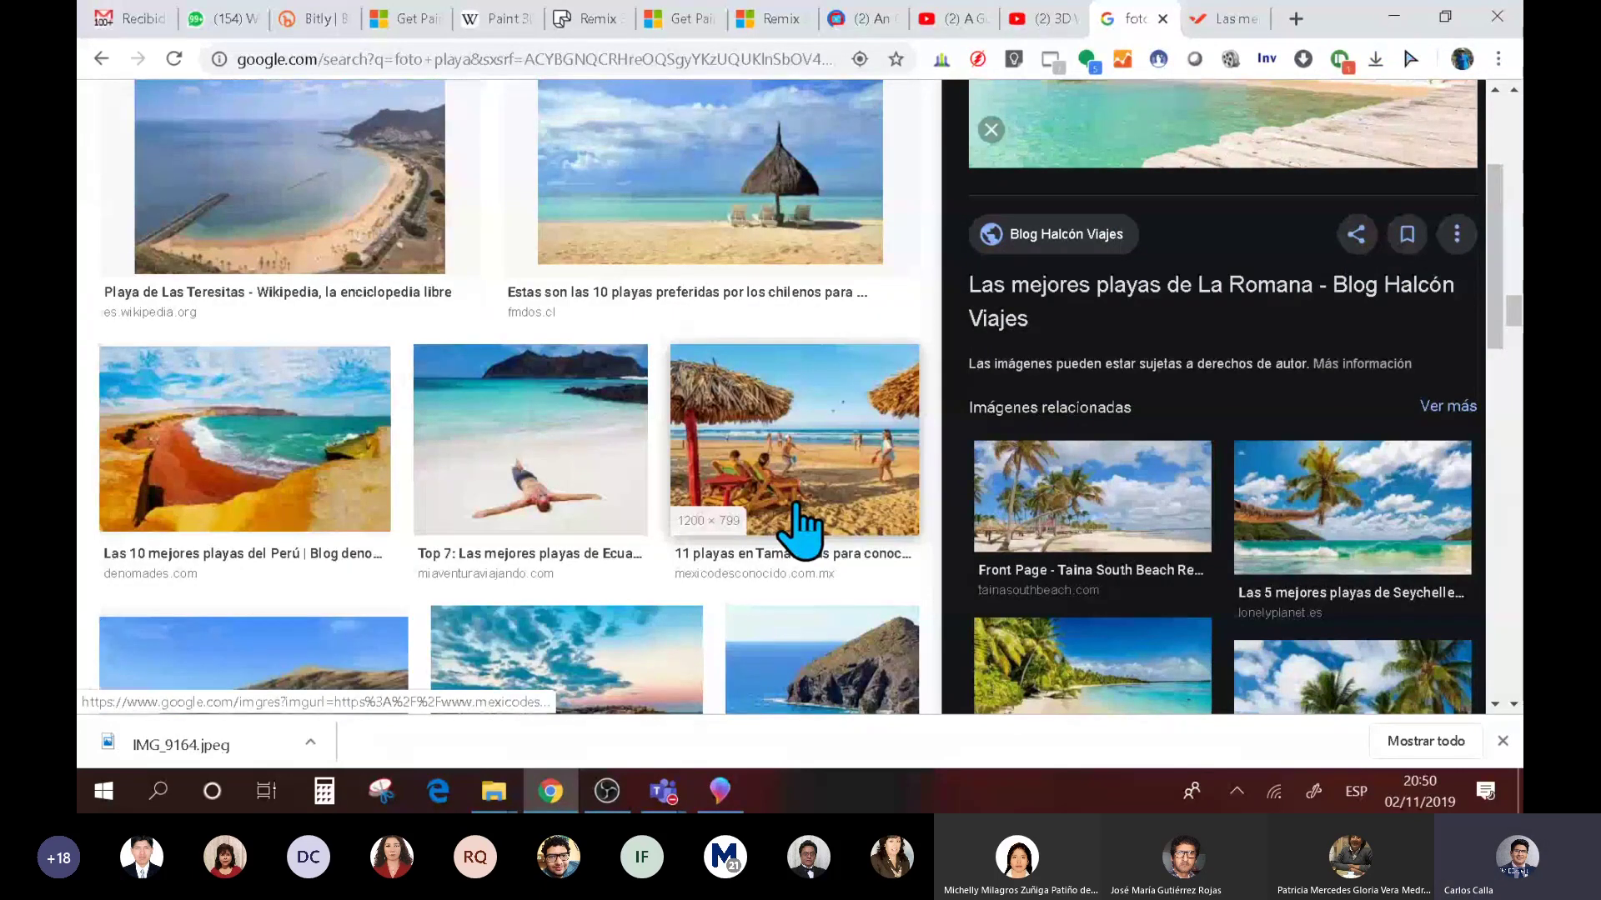
click(623, 492)
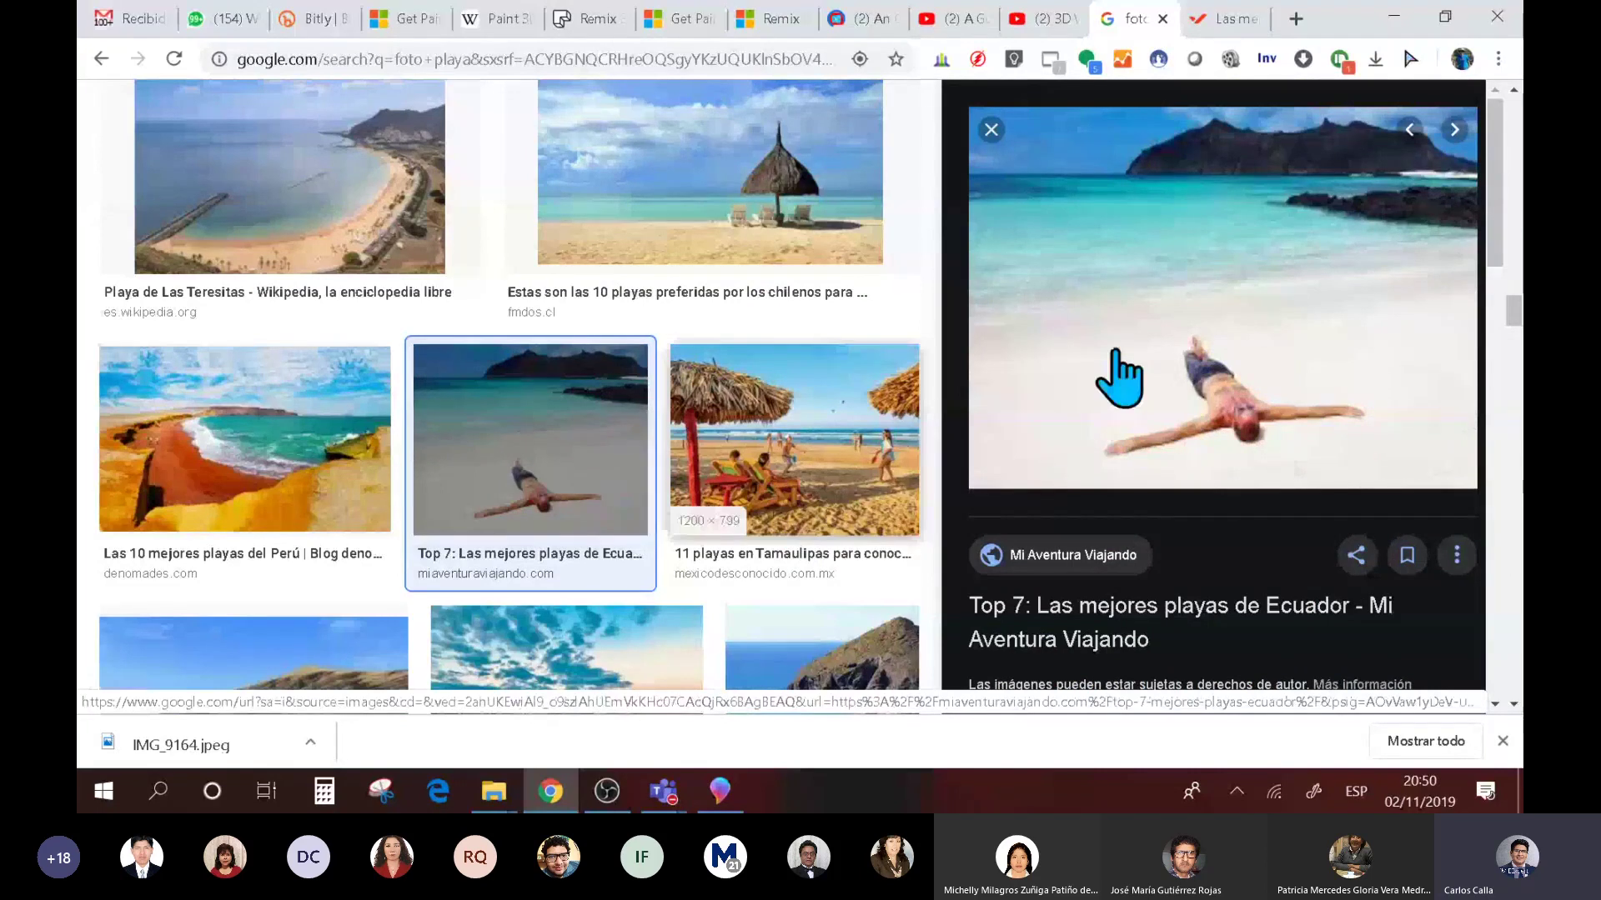
right_click(1246, 405)
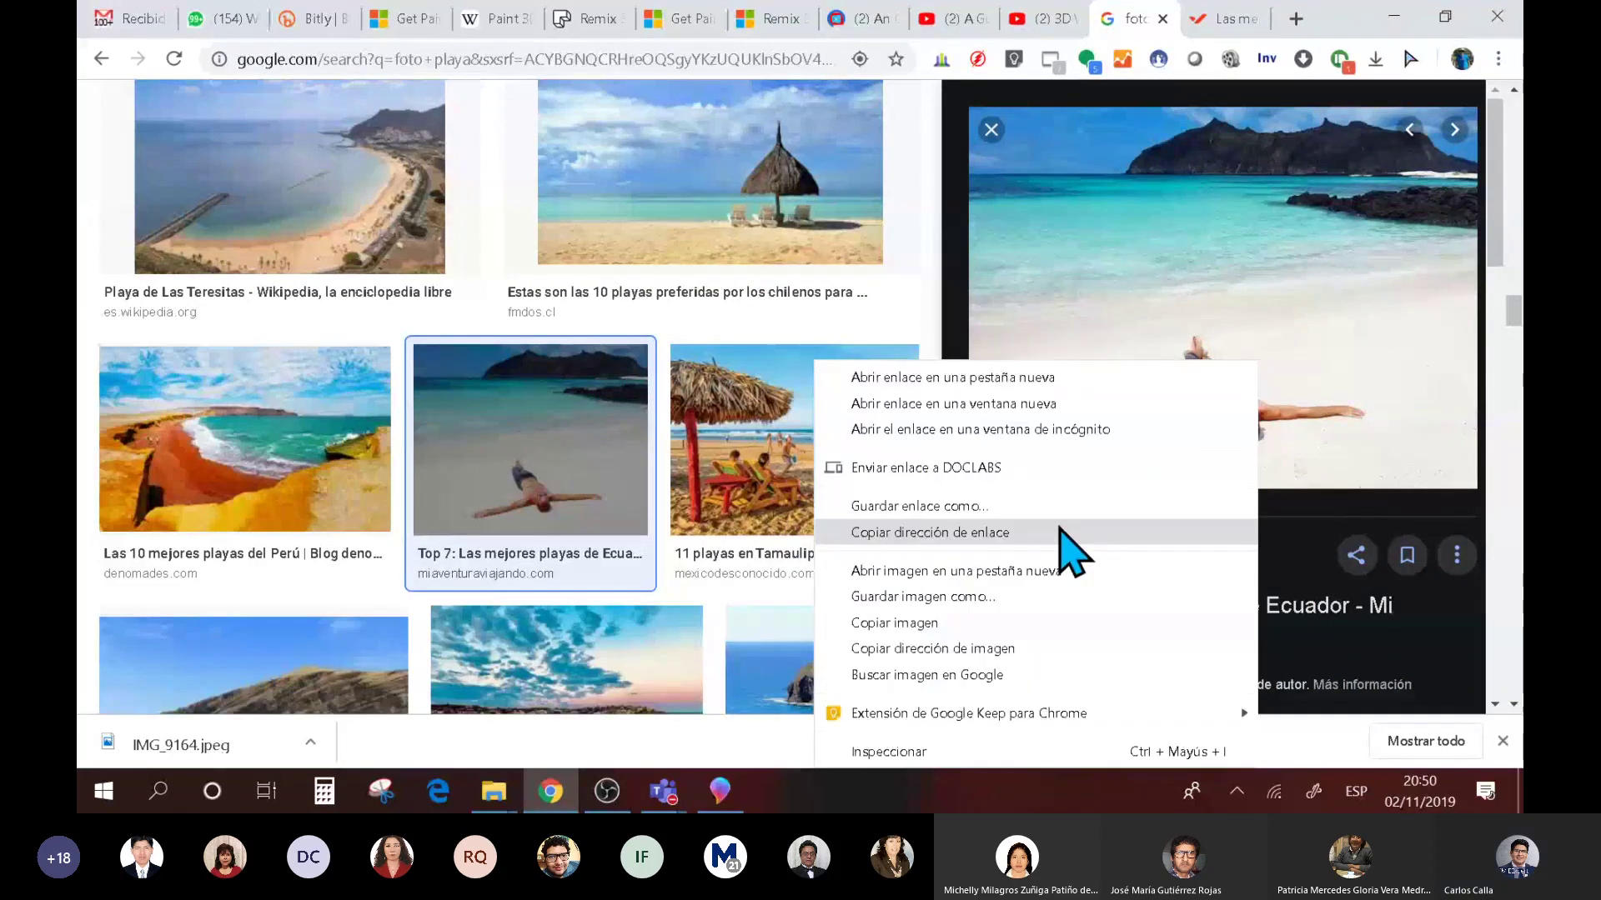
- Switch to Paint 3D, create a new project and paste the copied beach photo onto the blank canvas
key(alt+Tab)
click(115, 62)
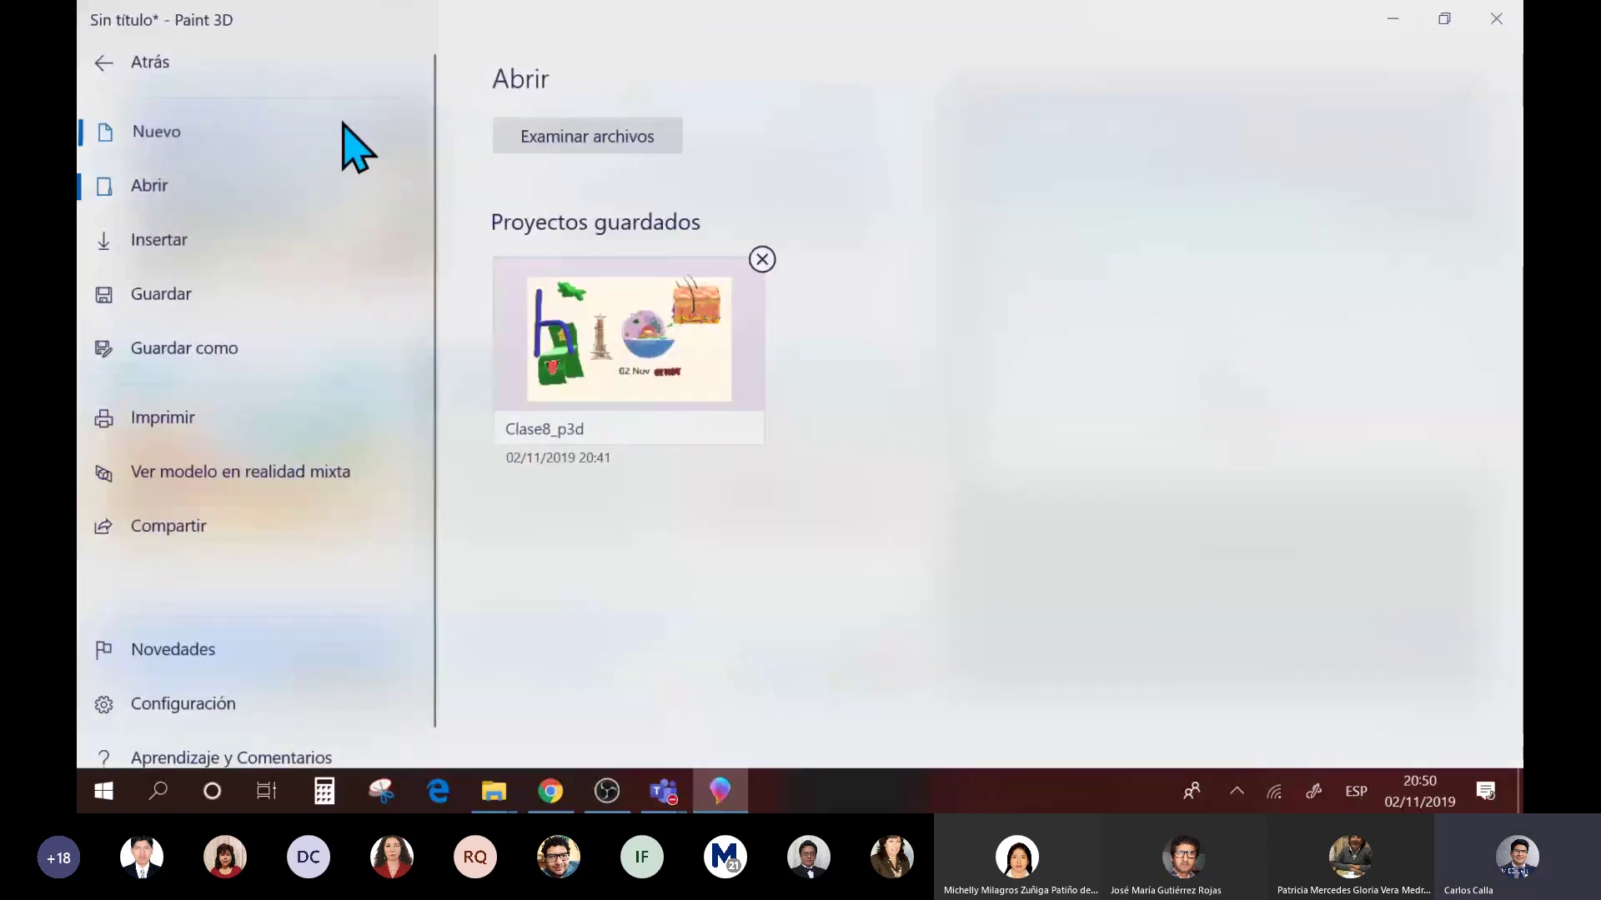
key(Escape)
key(ctrl+n)
click(821, 442)
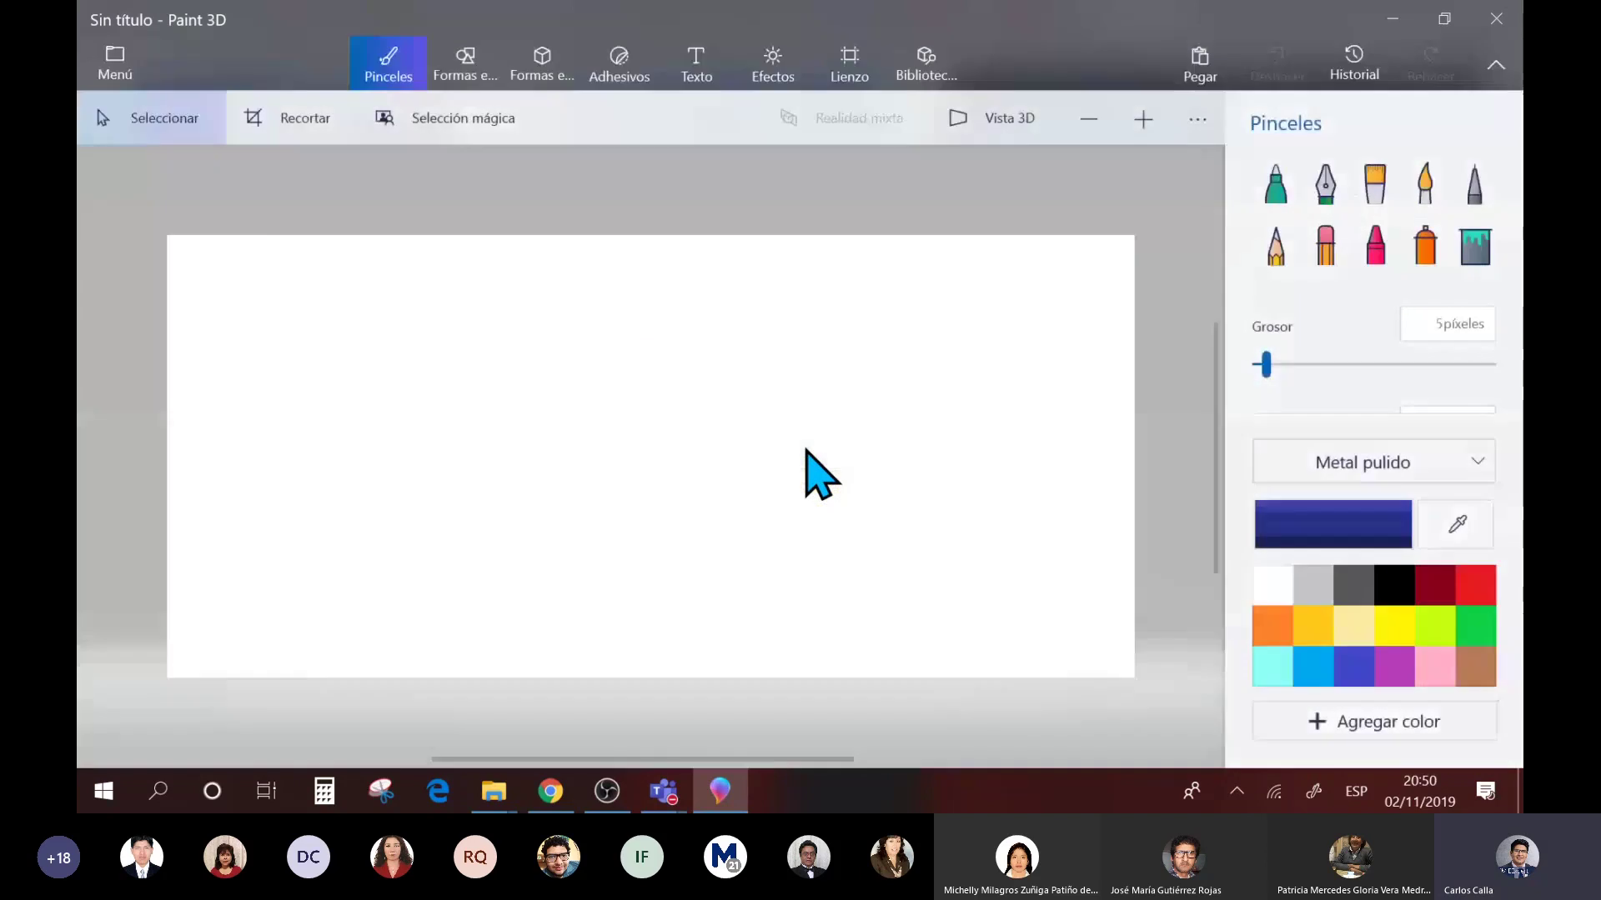
key(ctrl+v)
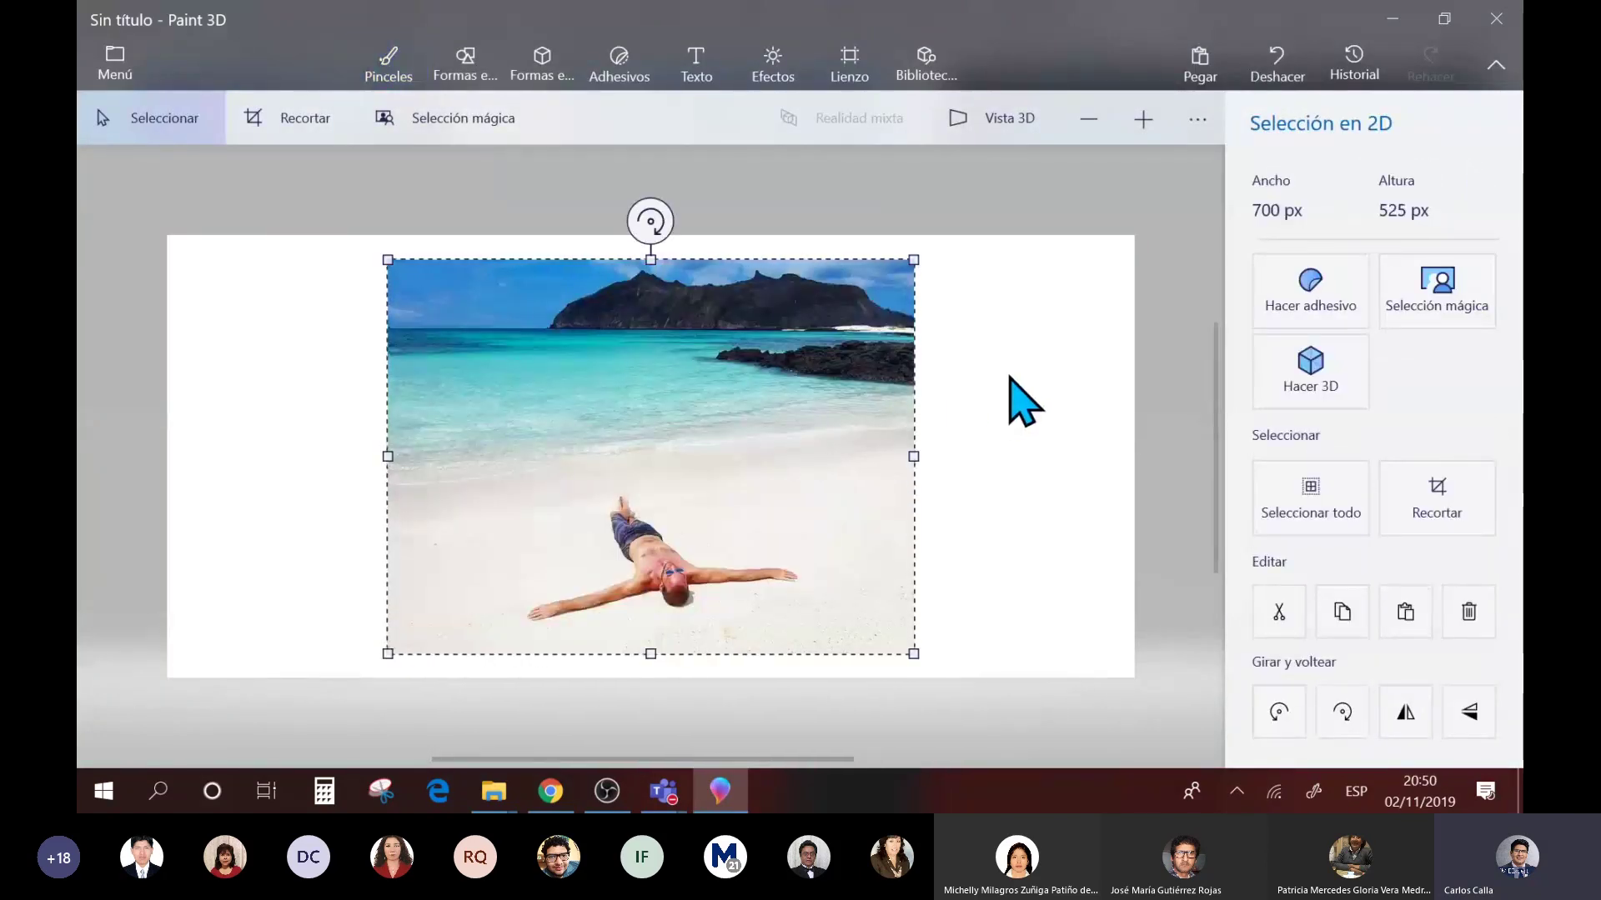
- Stretch the pasted photo vertically to fill the full height of the canvas, and deselect it
drag(650, 260, 657, 235)
drag(651, 653, 651, 684)
click(1150, 743)
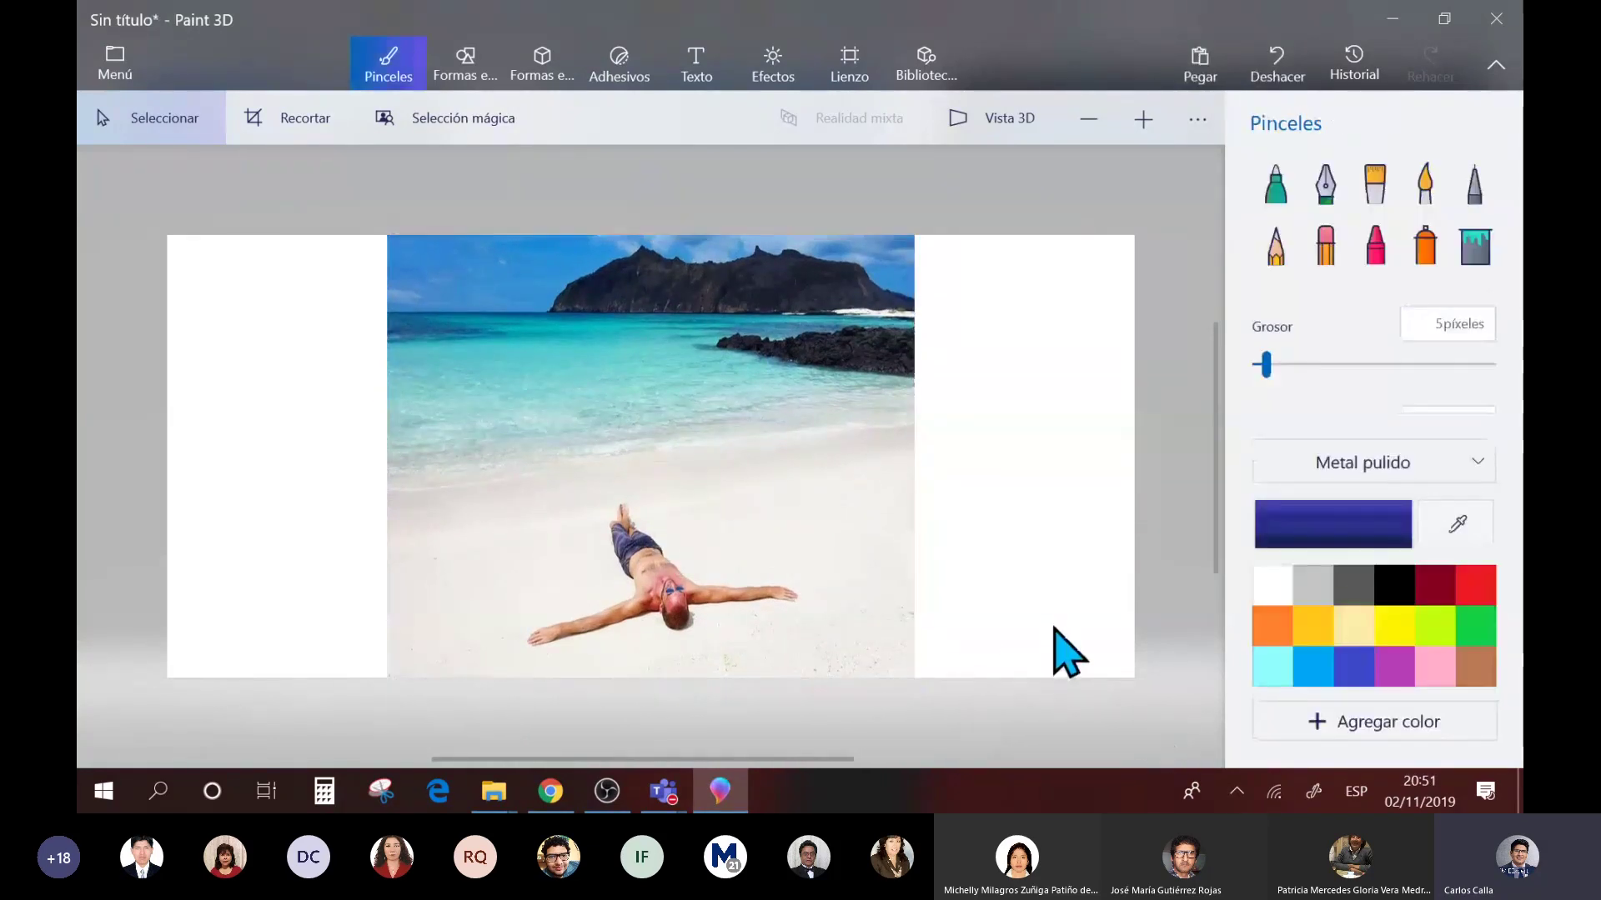
- Start a magic selection on the whole canvas and remove the sand, the mountain and the sea from the cutout
click(488, 136)
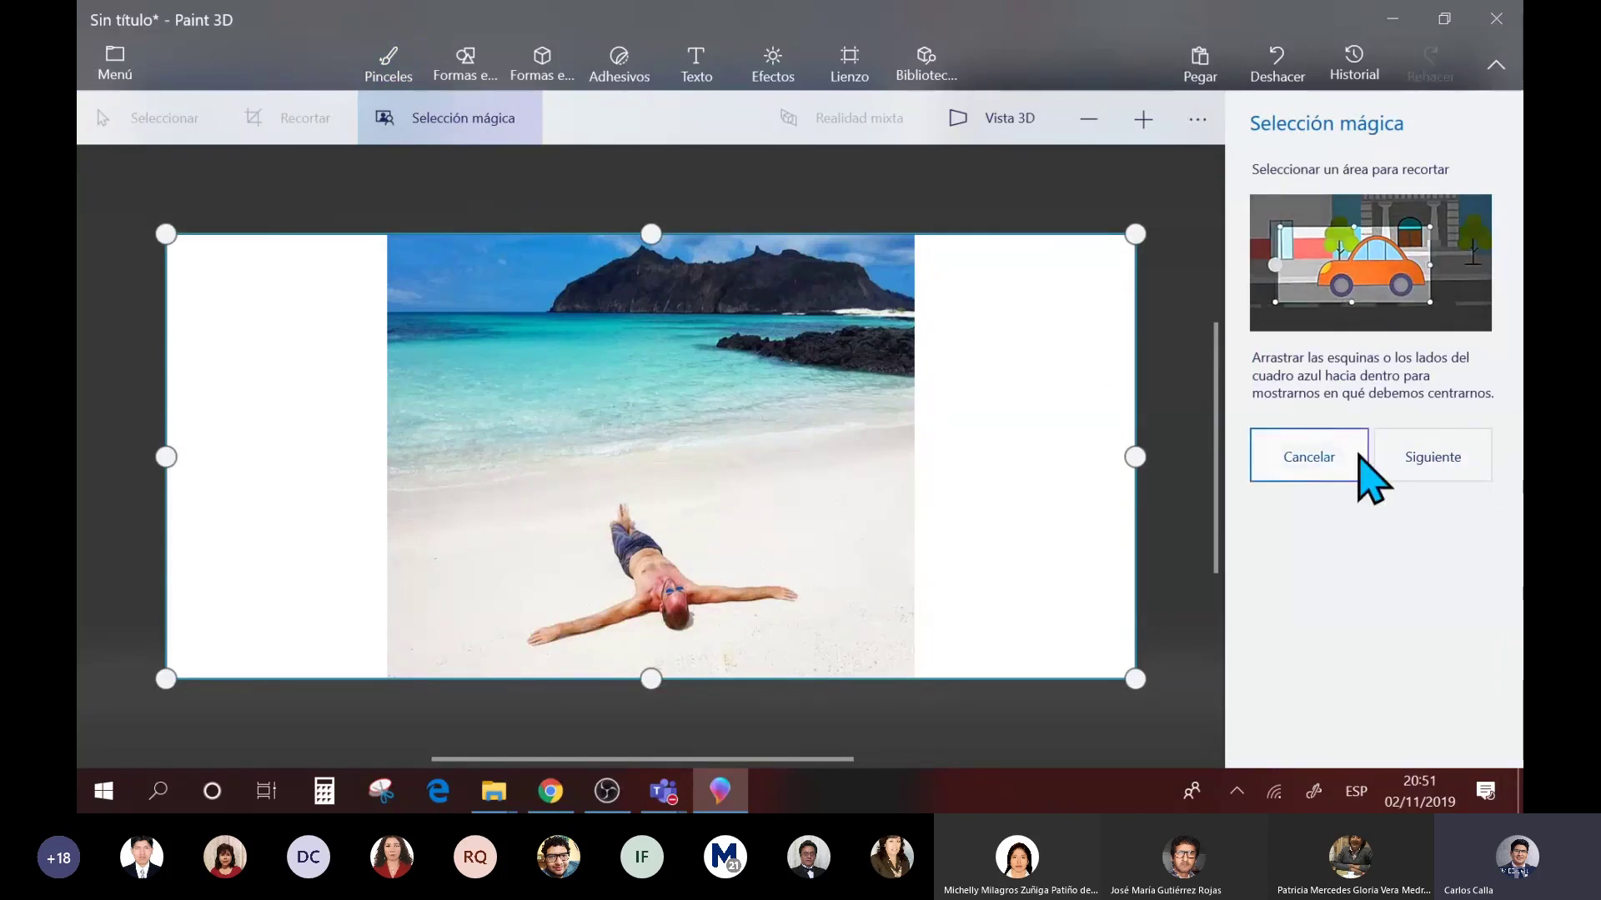
click(1430, 455)
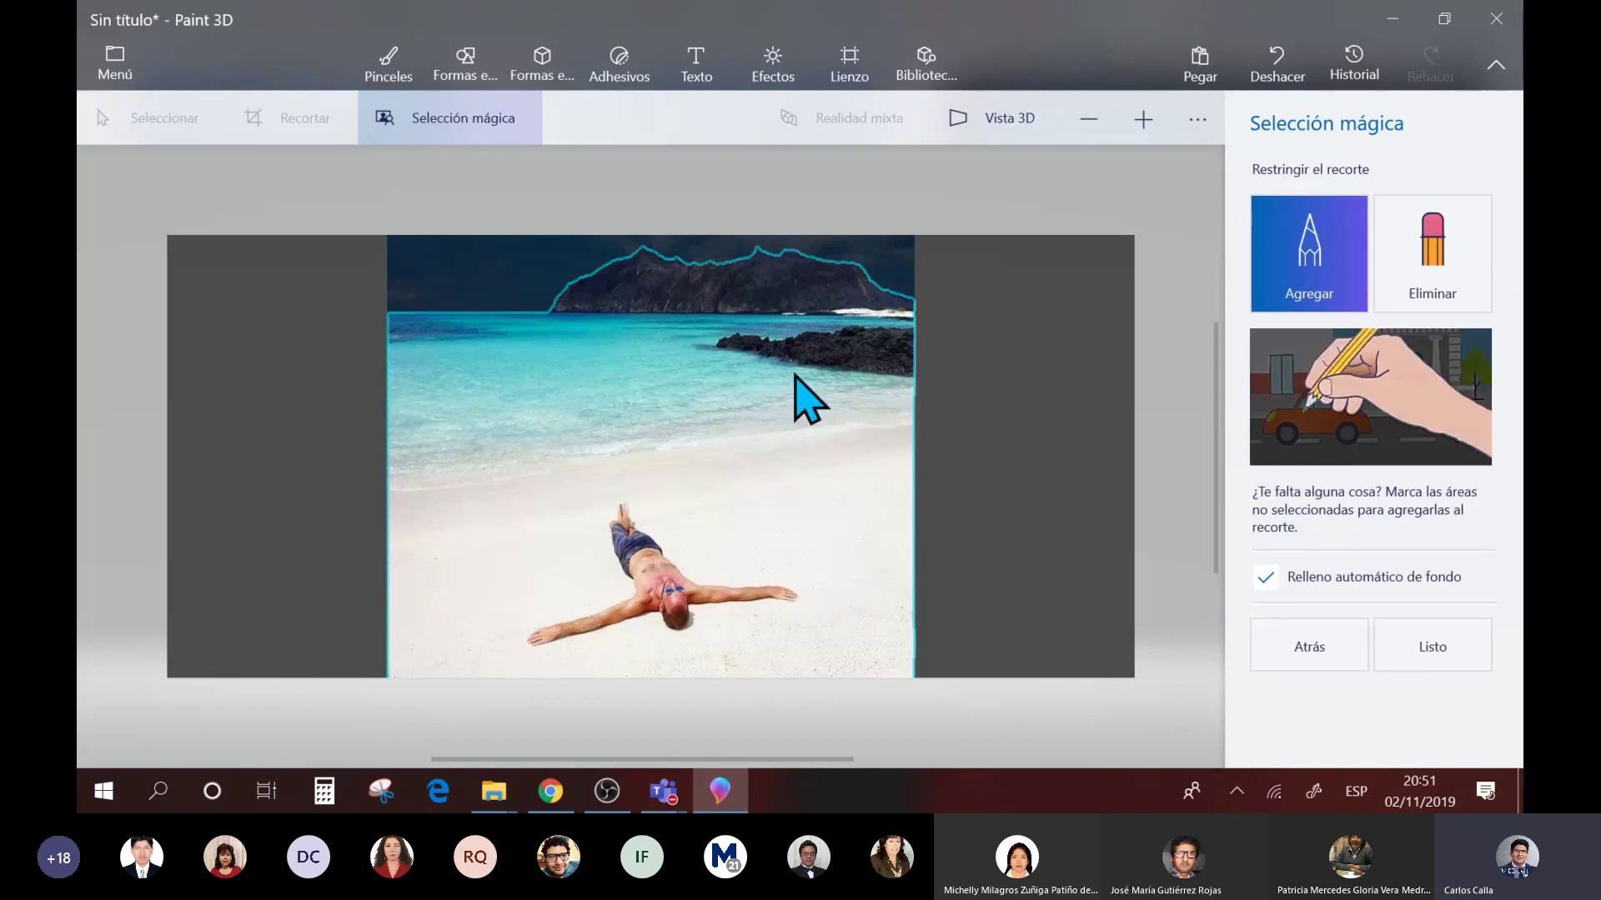
click(1429, 286)
mouse_move(488, 453)
mouse_down()
mouse_move(591, 392)
mouse_move(839, 495)
mouse_move(885, 565)
mouse_move(755, 639)
mouse_move(622, 656)
mouse_move(583, 476)
mouse_up()
drag(836, 299, 581, 313)
drag(425, 390, 872, 383)
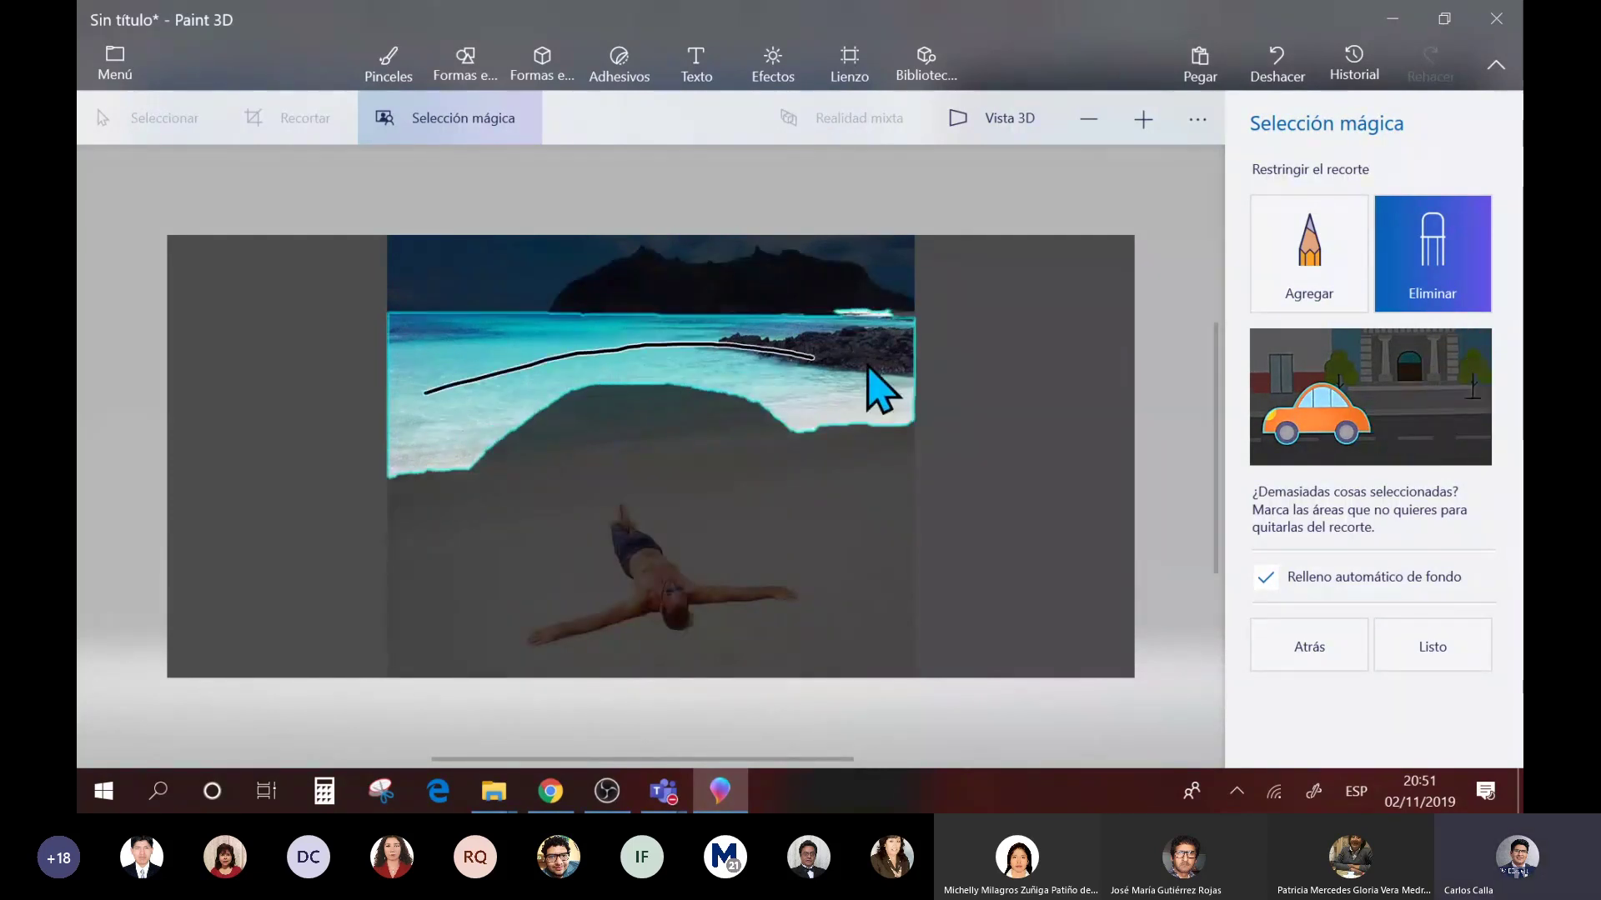
- Add the man lying on the sand to the cutout and remove the sand and sea around him
click(1307, 258)
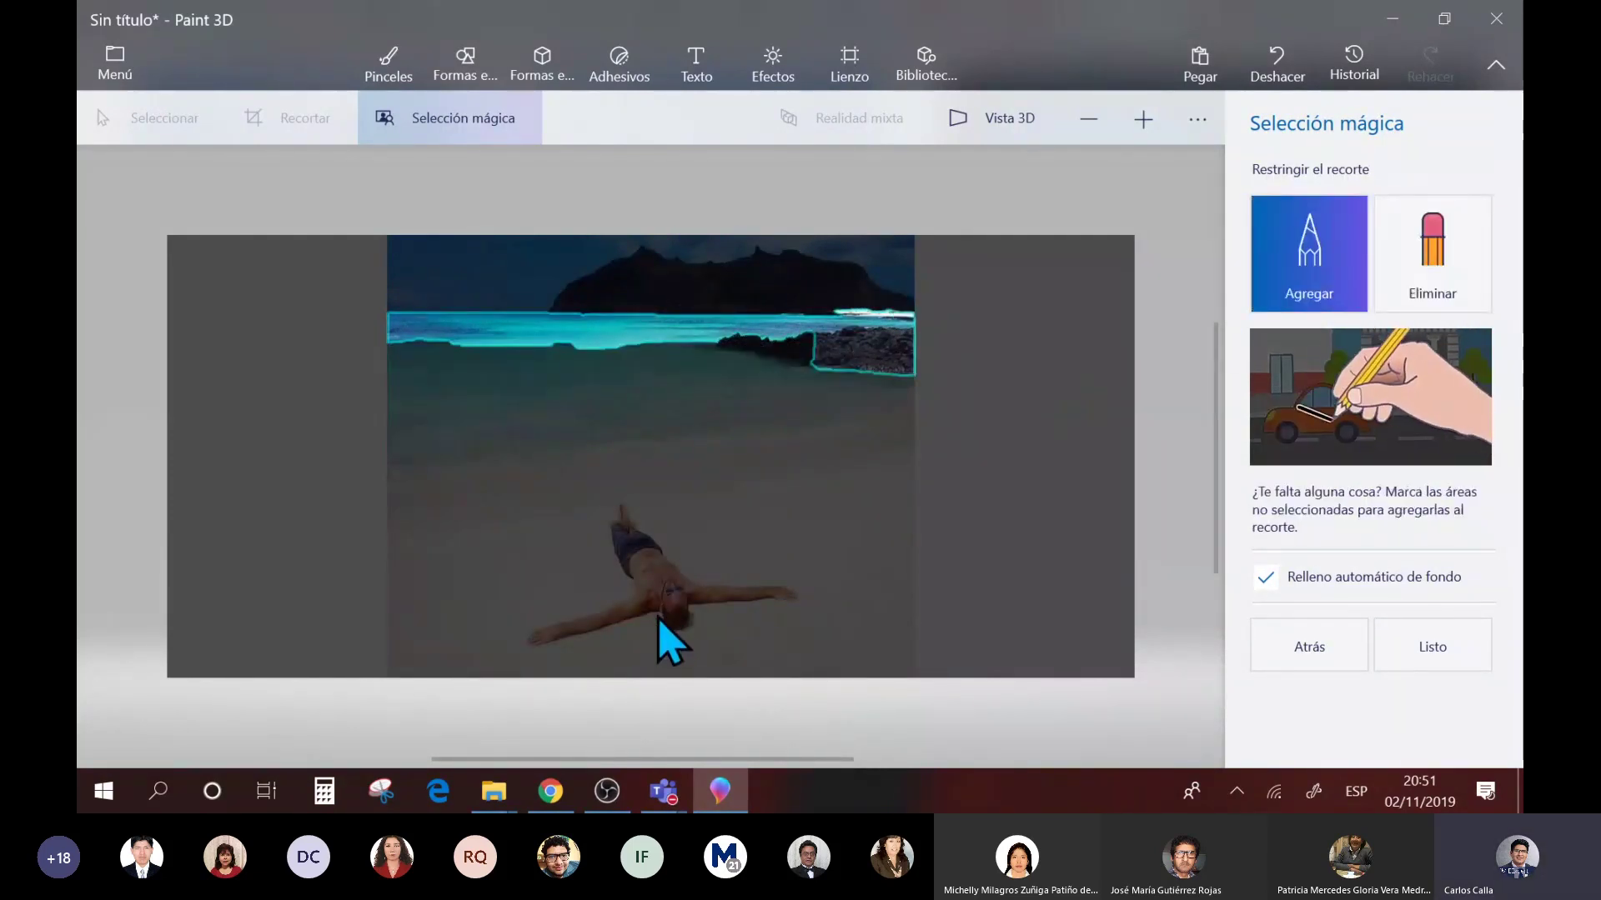
mouse_move(697, 594)
mouse_down()
mouse_move(722, 598)
mouse_move(690, 593)
mouse_move(615, 522)
mouse_move(615, 602)
mouse_move(539, 652)
mouse_move(647, 619)
mouse_move(693, 640)
mouse_move(790, 608)
mouse_move(768, 596)
mouse_up()
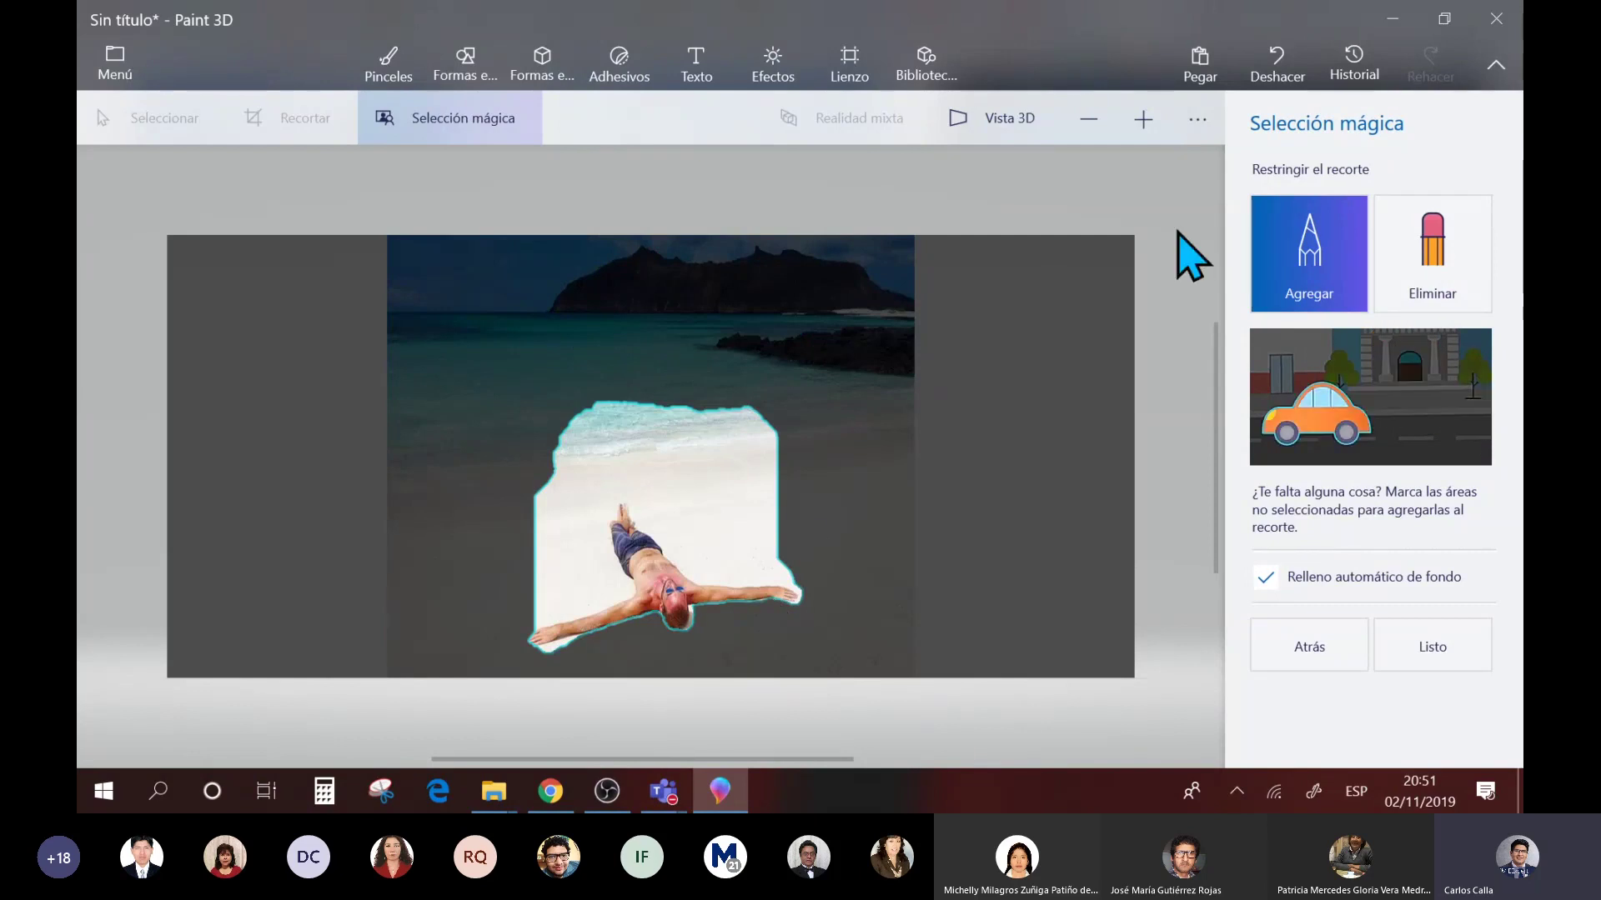
click(1432, 250)
mouse_move(812, 536)
mouse_down()
mouse_move(711, 538)
mouse_move(600, 469)
mouse_move(581, 573)
mouse_move(599, 607)
mouse_move(561, 606)
mouse_move(615, 608)
mouse_move(574, 598)
mouse_move(546, 615)
mouse_up()
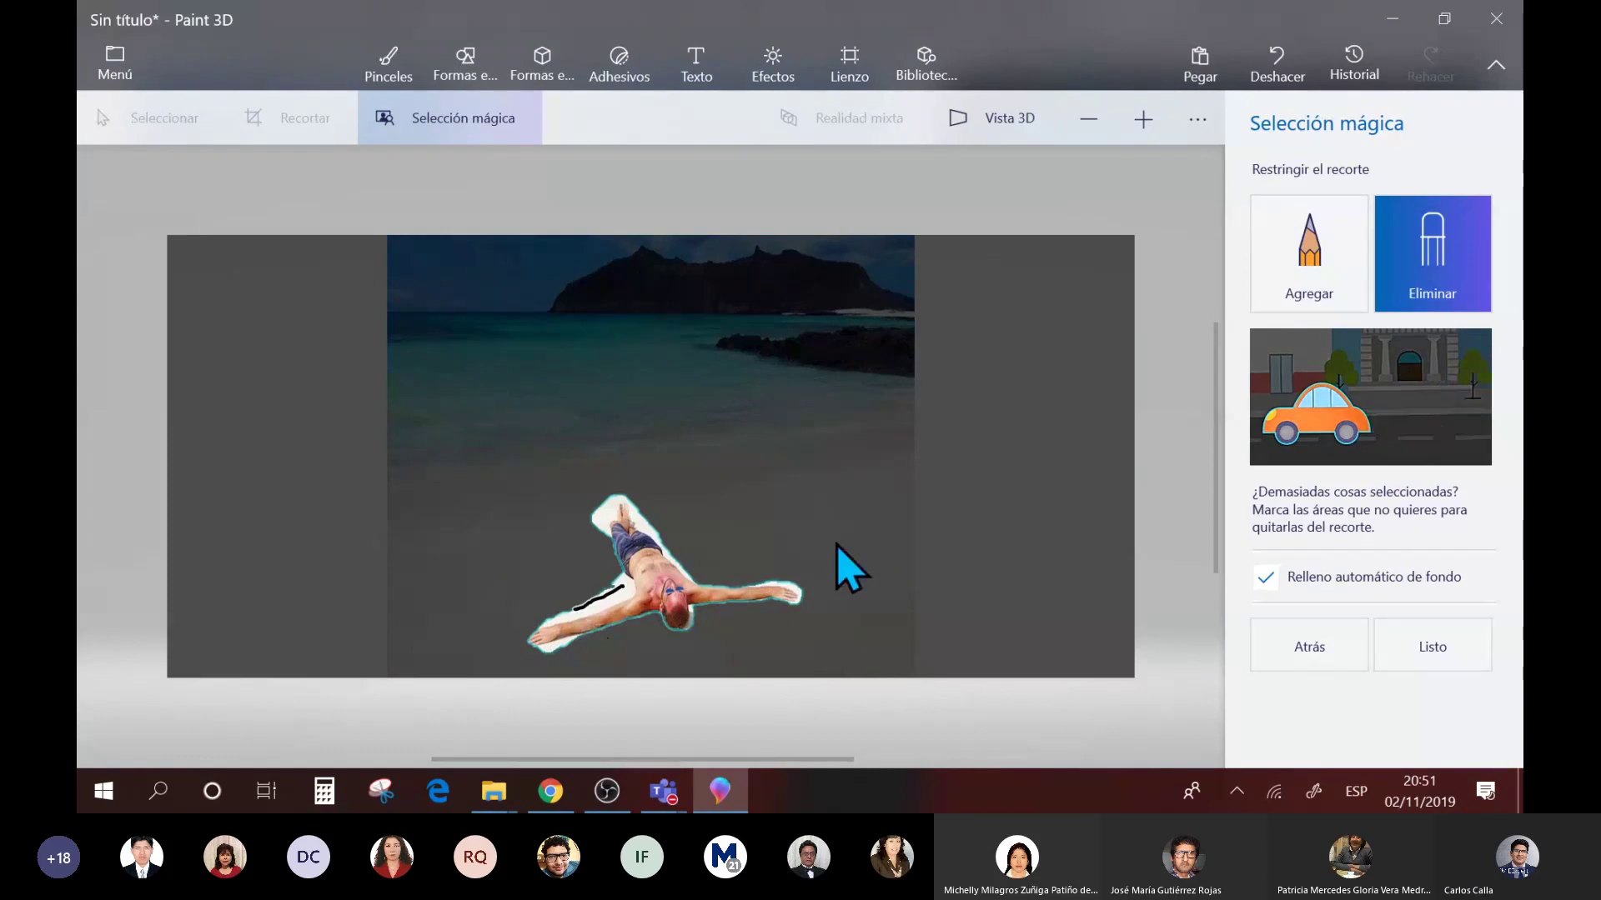
- Remove the leftover sand beside the man's legs from the cutout and complete the magic selection with automatic background fill
mouse_move(600, 463)
mouse_down()
mouse_move(585, 510)
mouse_move(603, 538)
mouse_up()
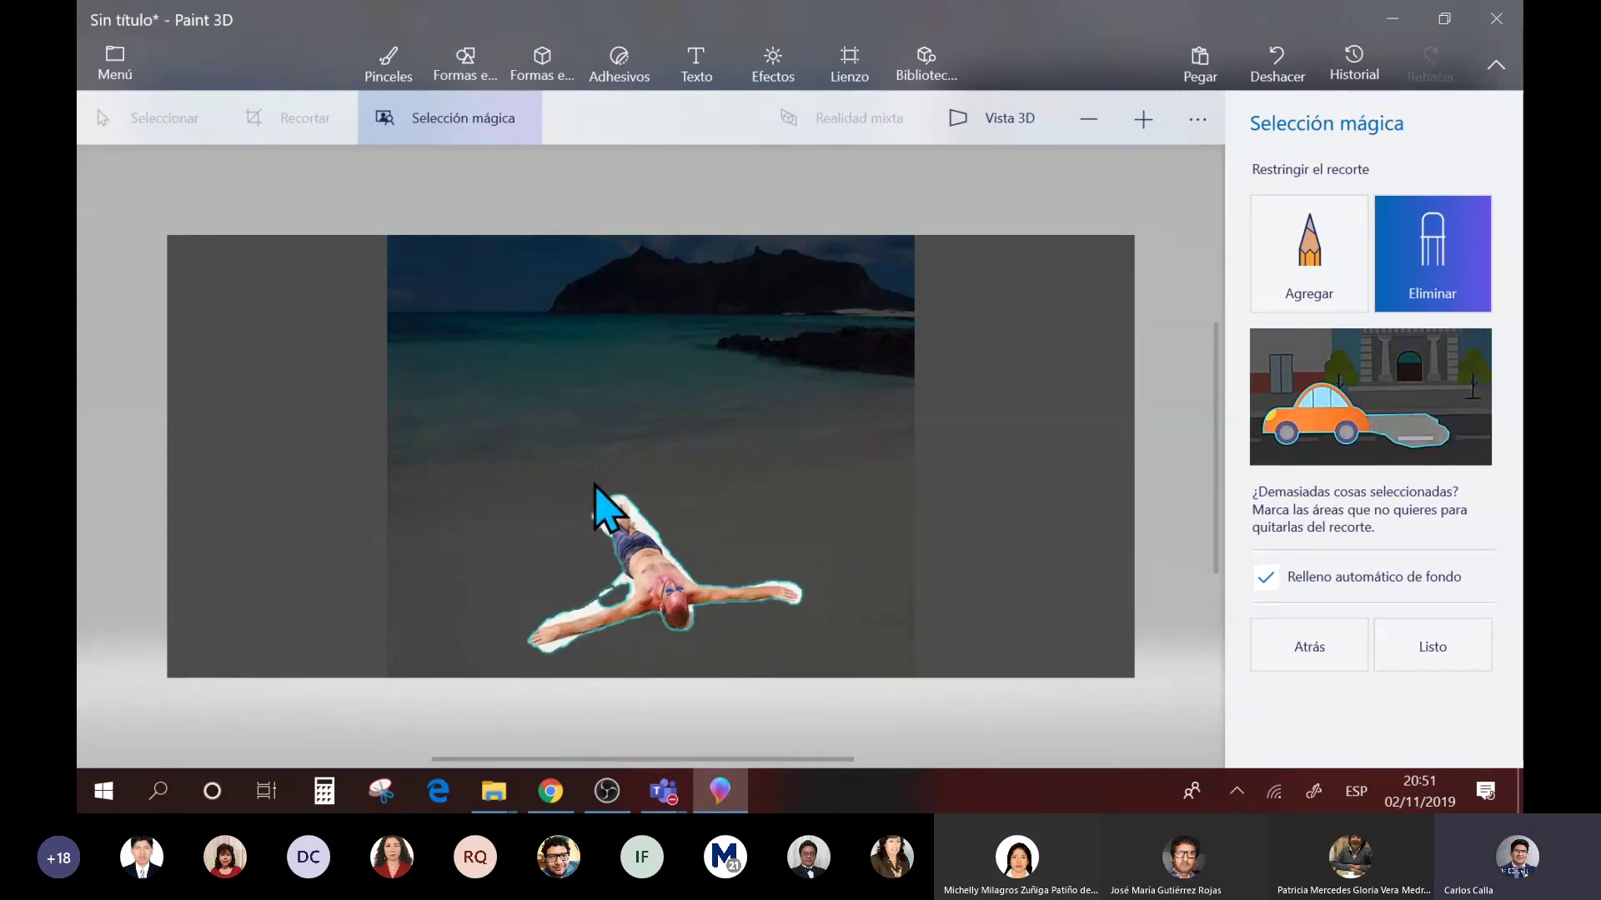
drag(607, 478, 602, 547)
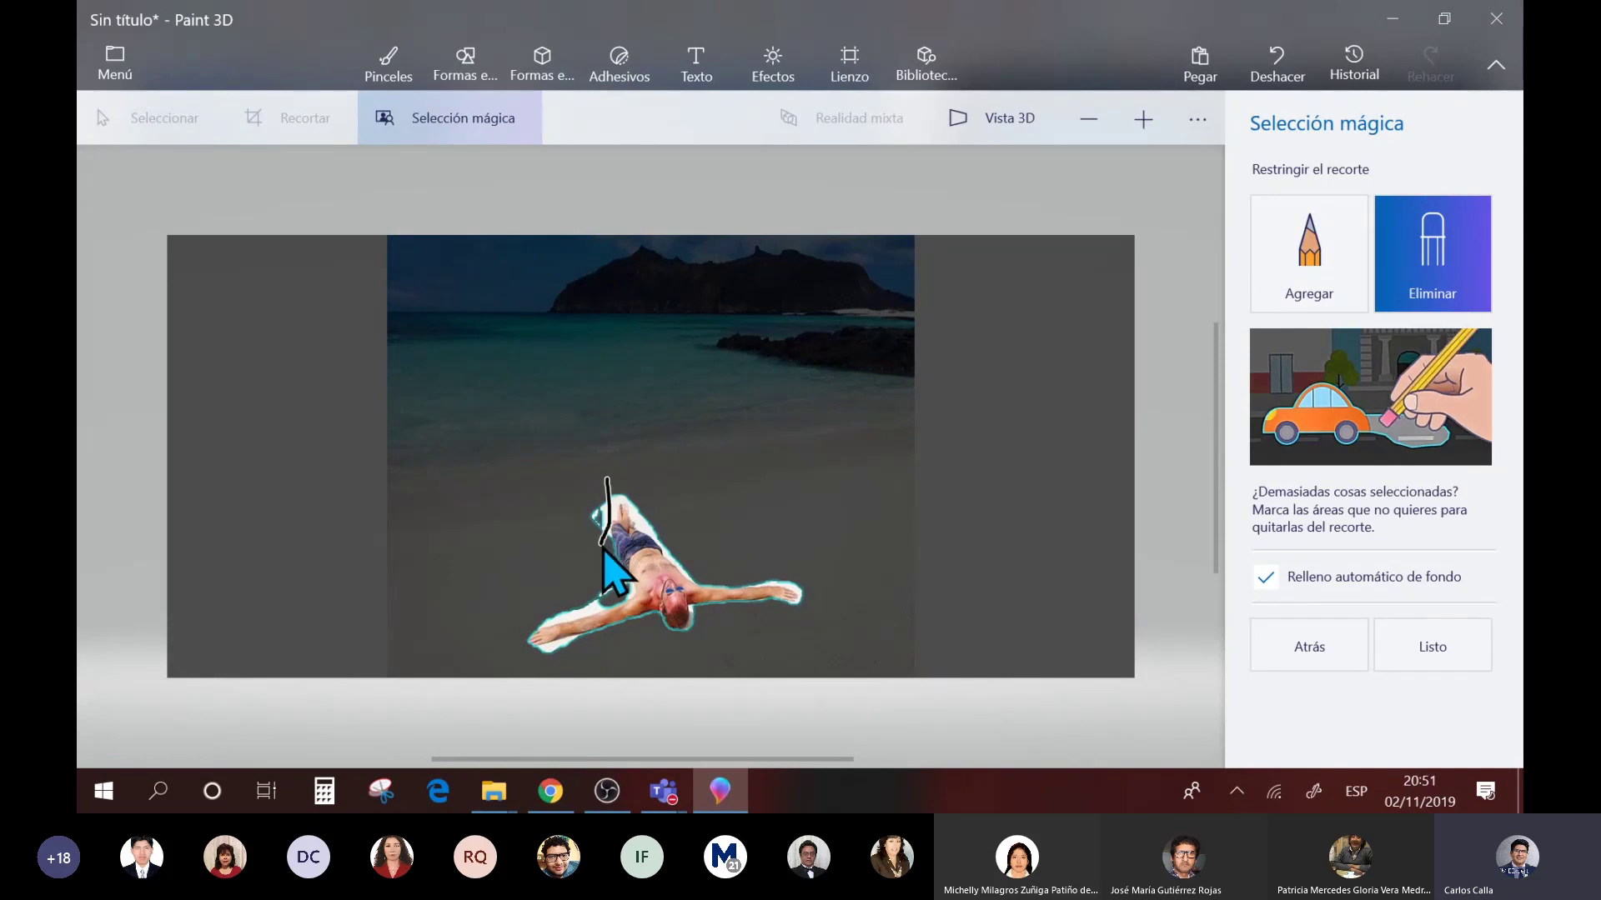
scroll(617, 537, up, 5)
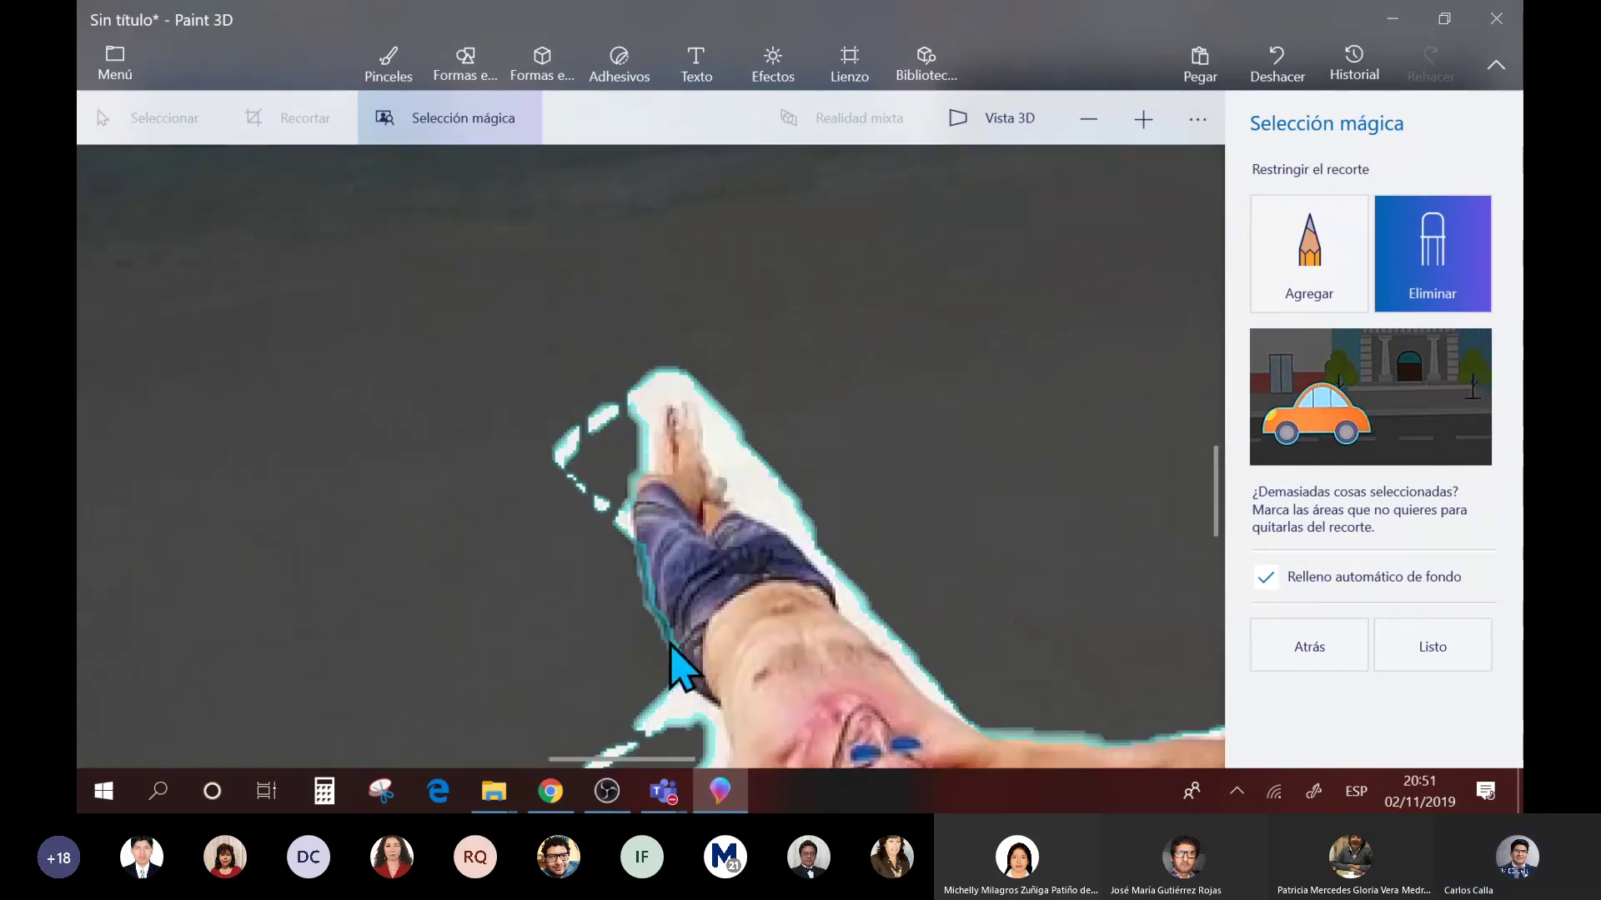
scroll(692, 696, down, 5)
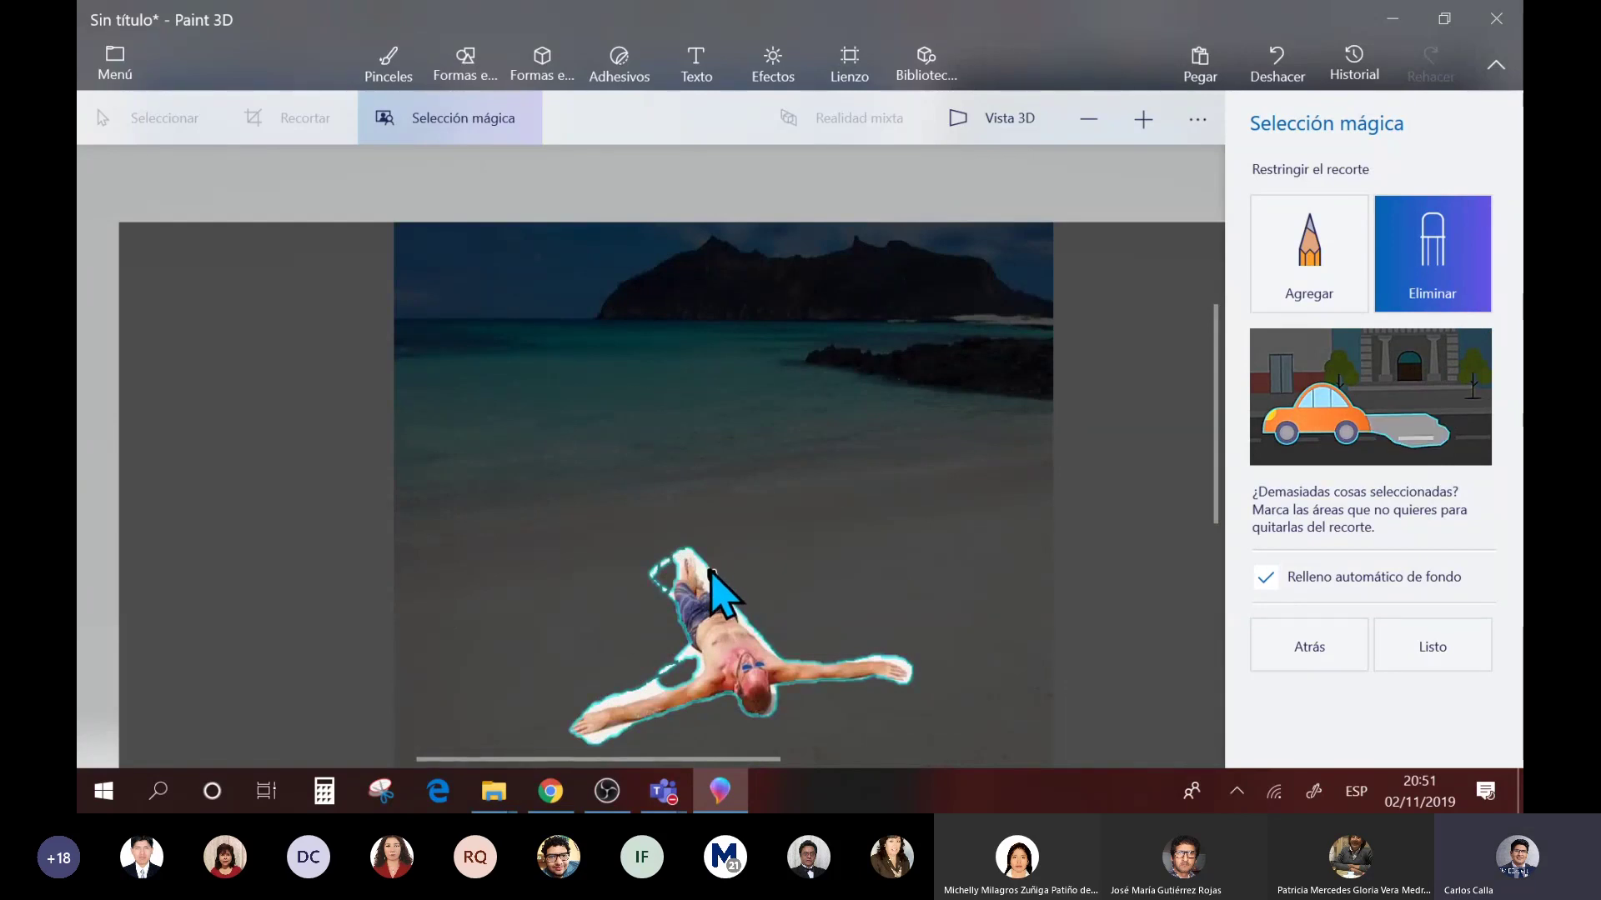
drag(680, 546, 715, 586)
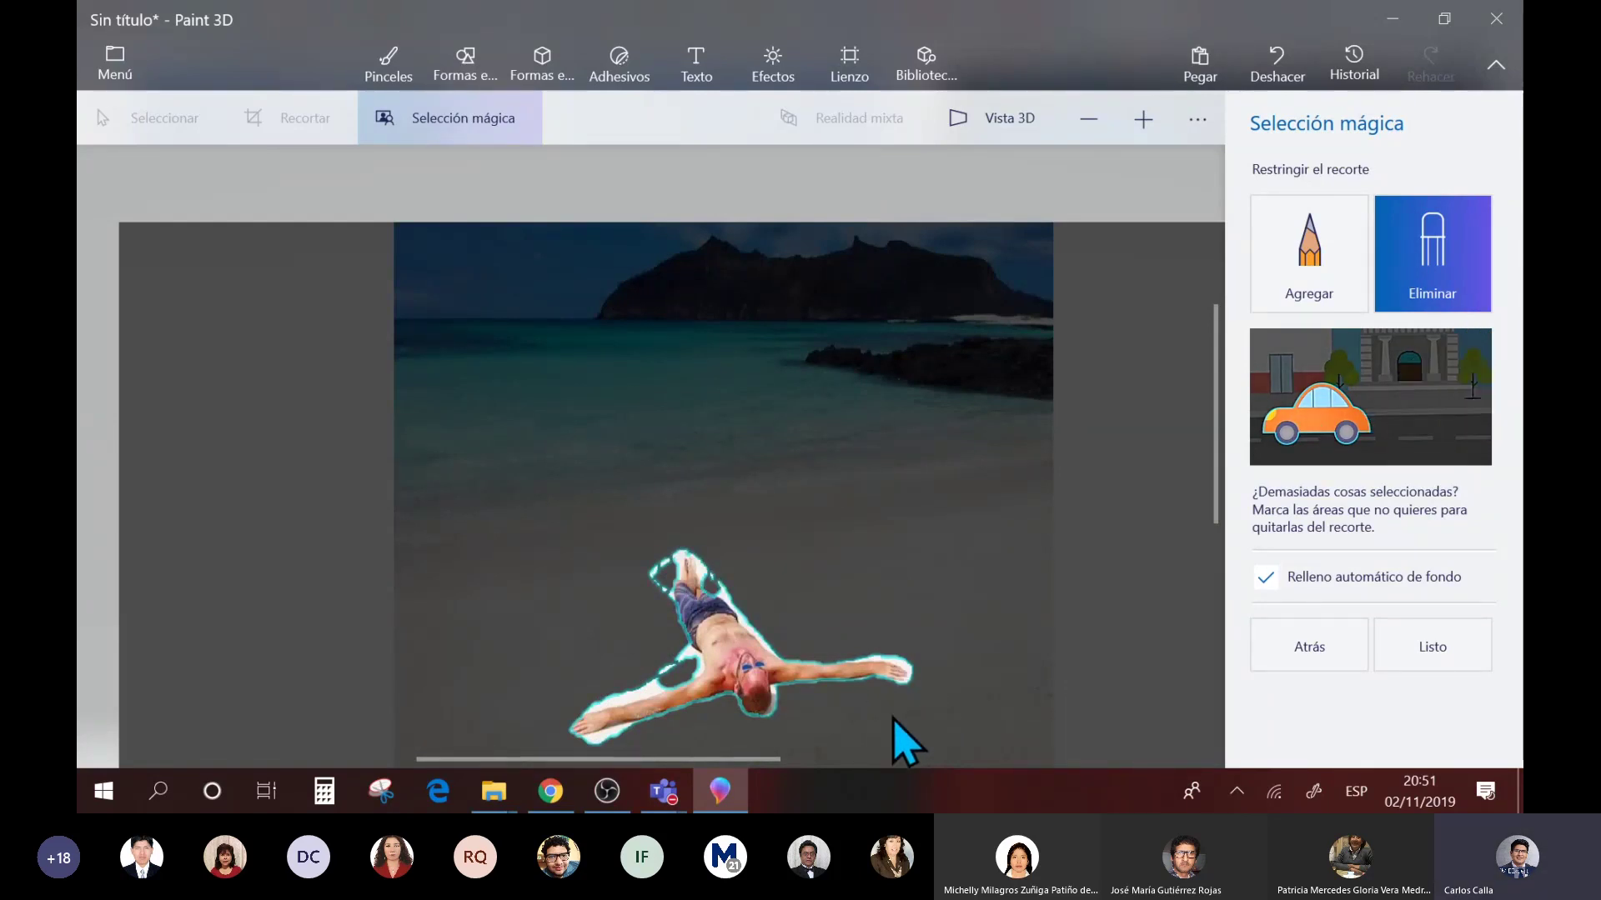
scroll(804, 750, down, 3)
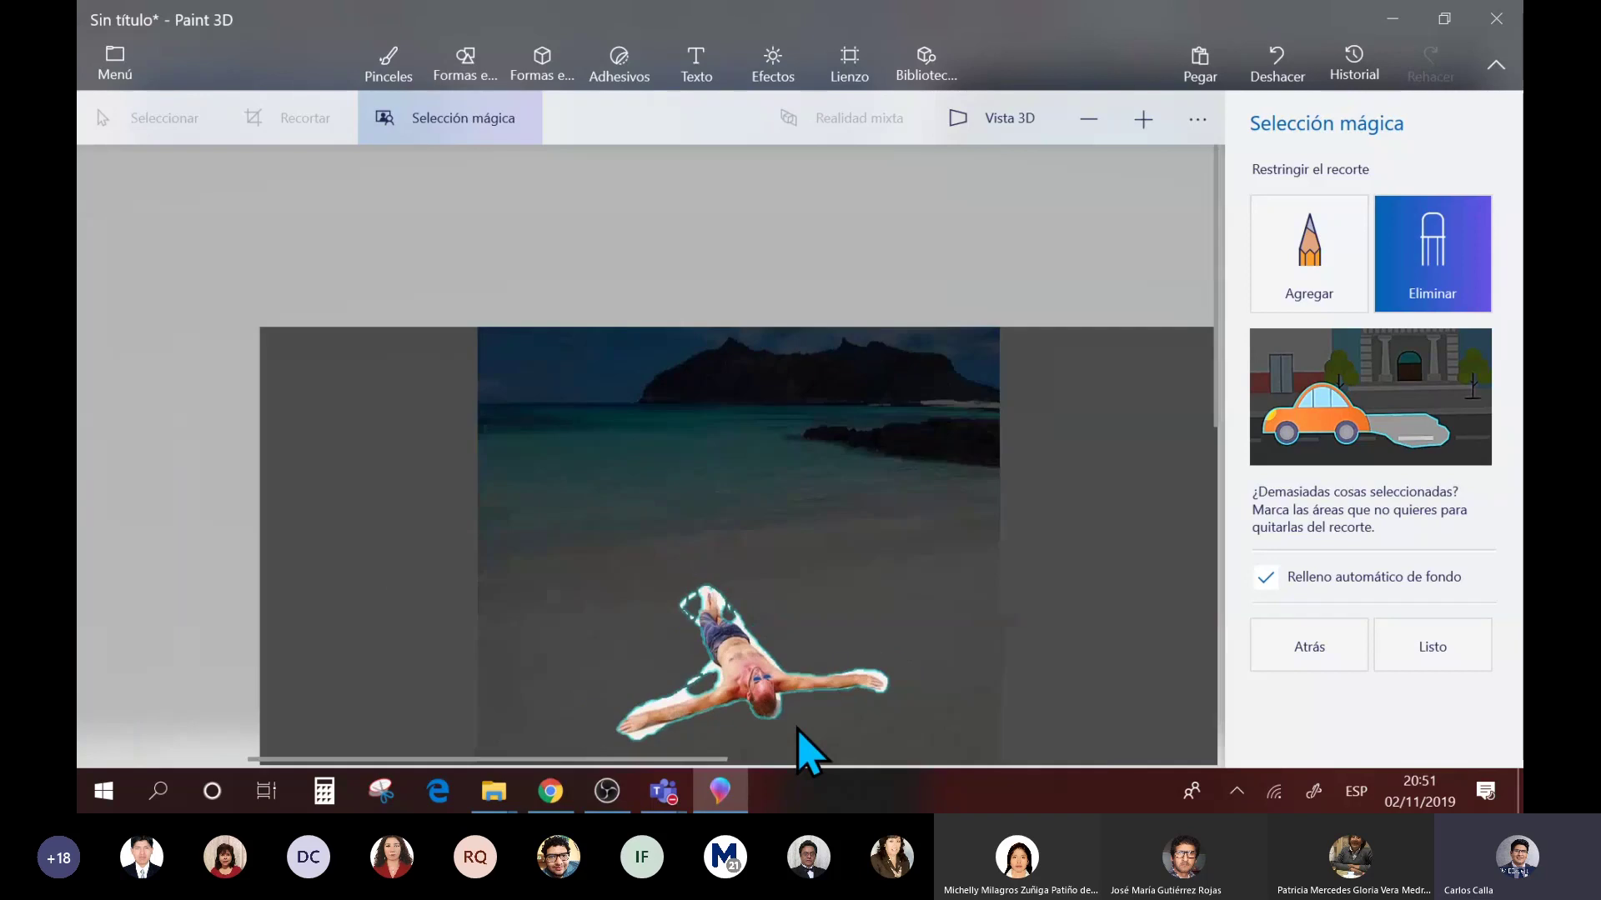
scroll(667, 592, up, 3)
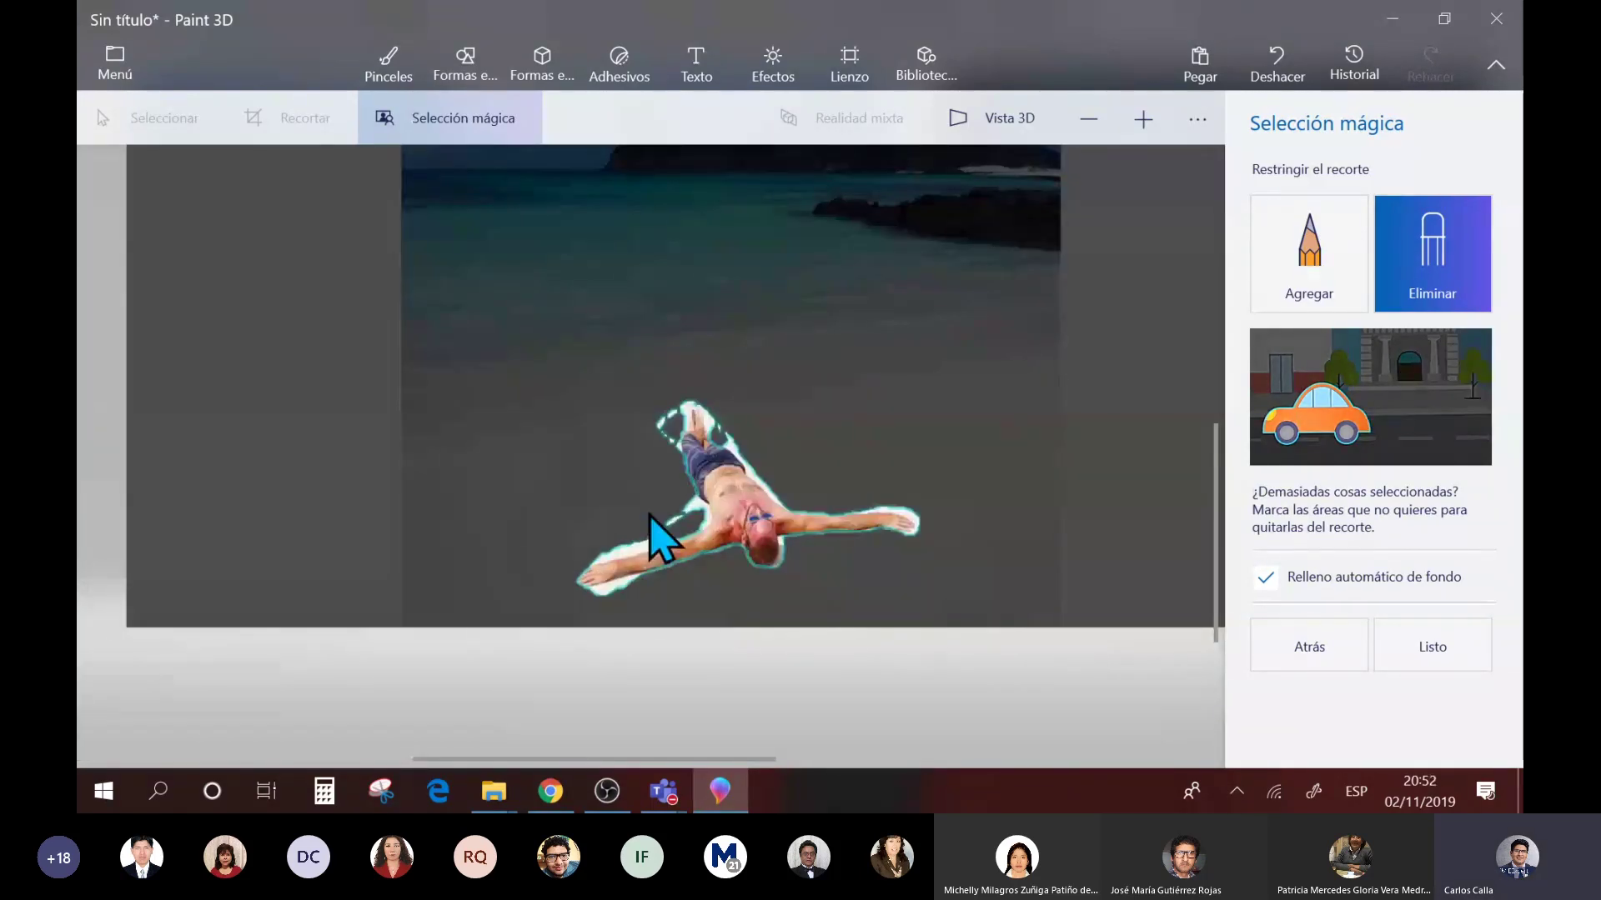
click(1410, 642)
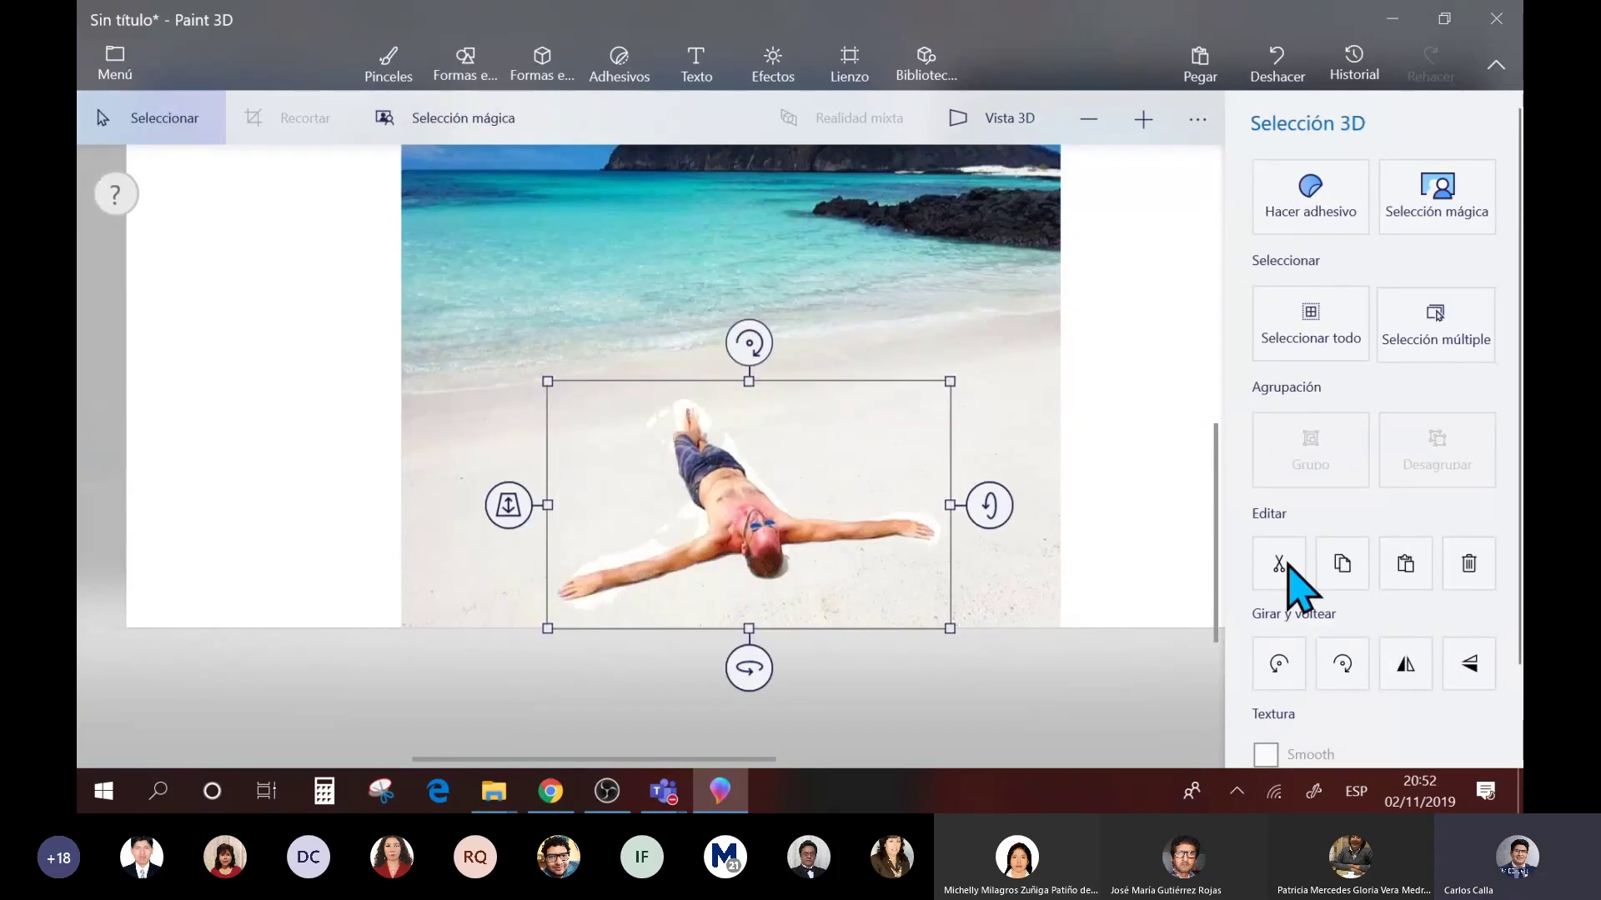
- Move the man's cutout onto the sea in the upper-left part of the photo and shrink it
drag(750, 548, 763, 548)
drag(812, 529, 611, 336)
scroll(611, 336, down, 2)
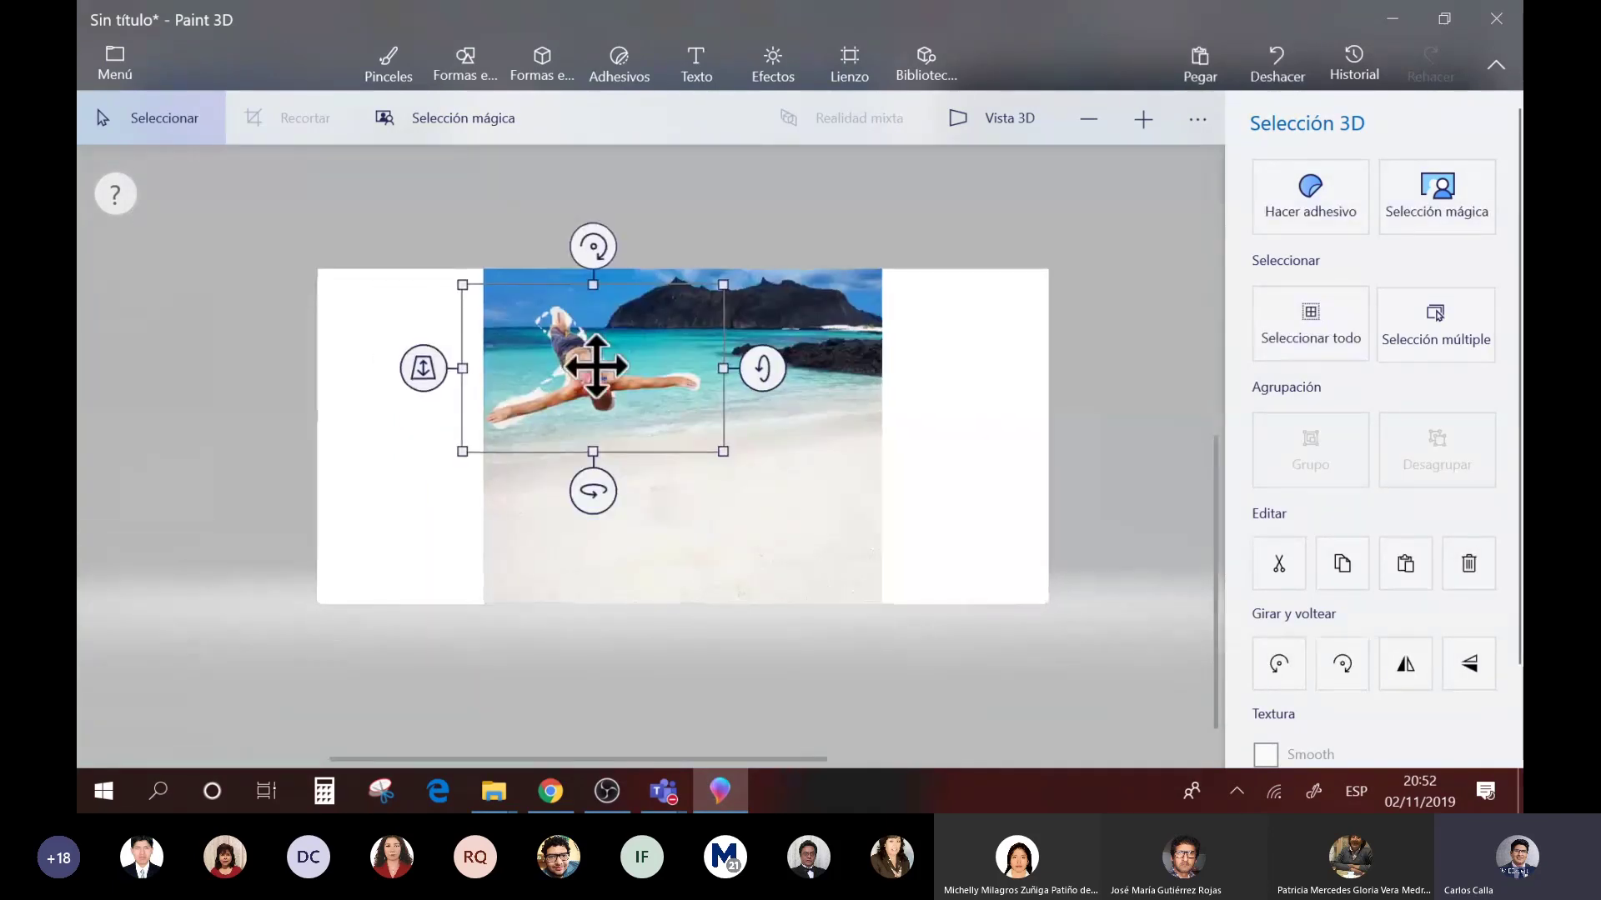
scroll(589, 368, up, 2)
scroll(822, 508, down, 1)
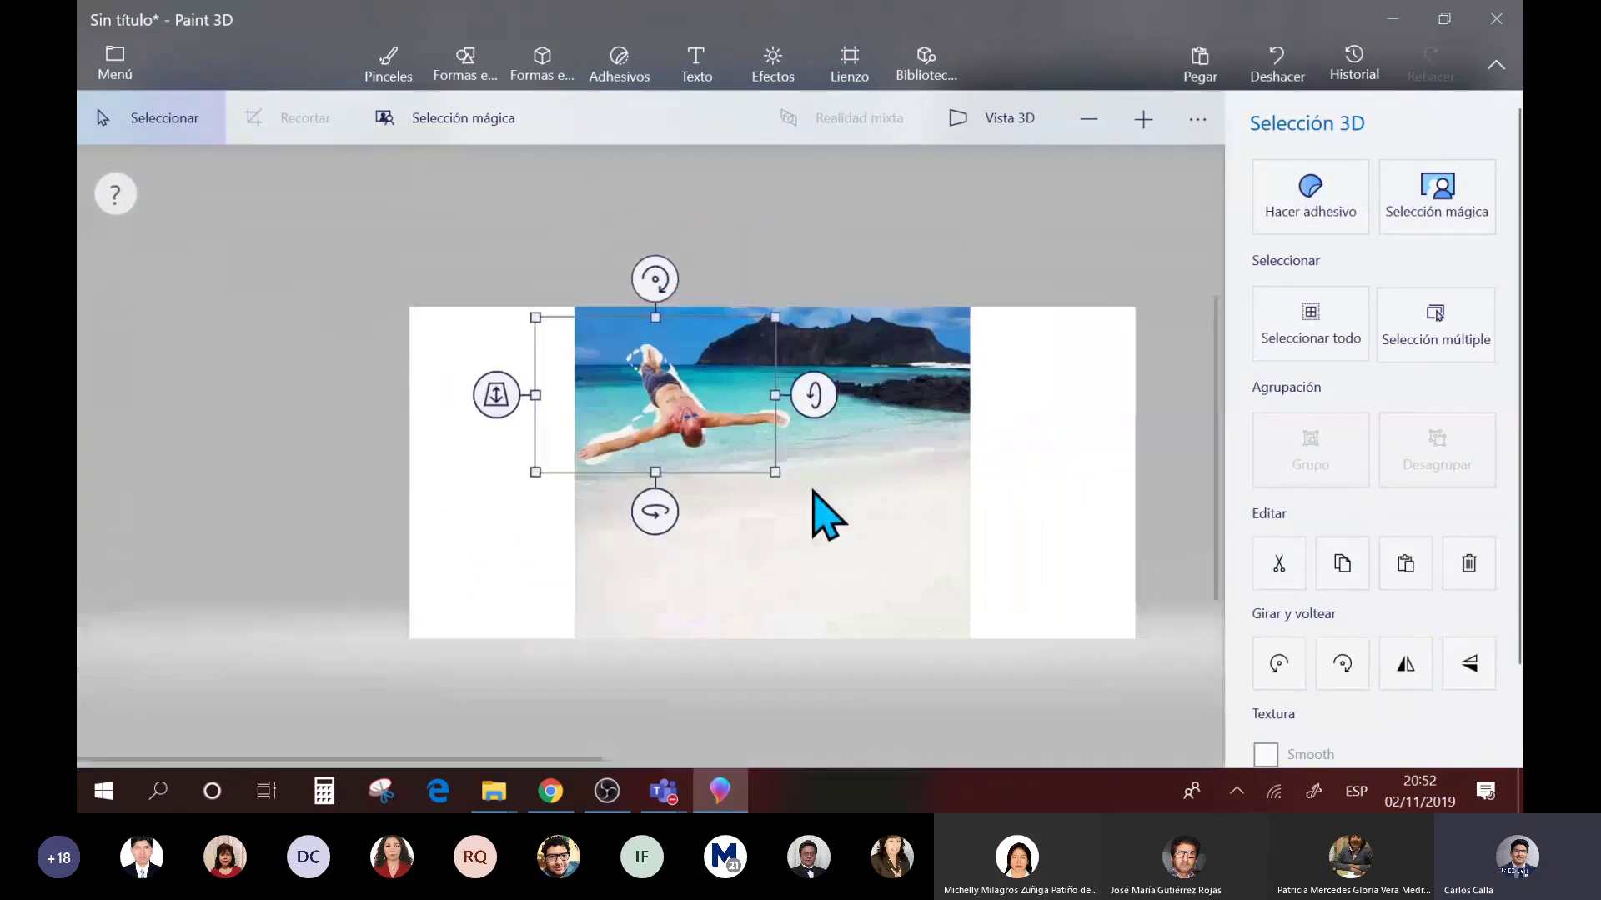
scroll(786, 564, up, 4)
drag(697, 372, 376, 220)
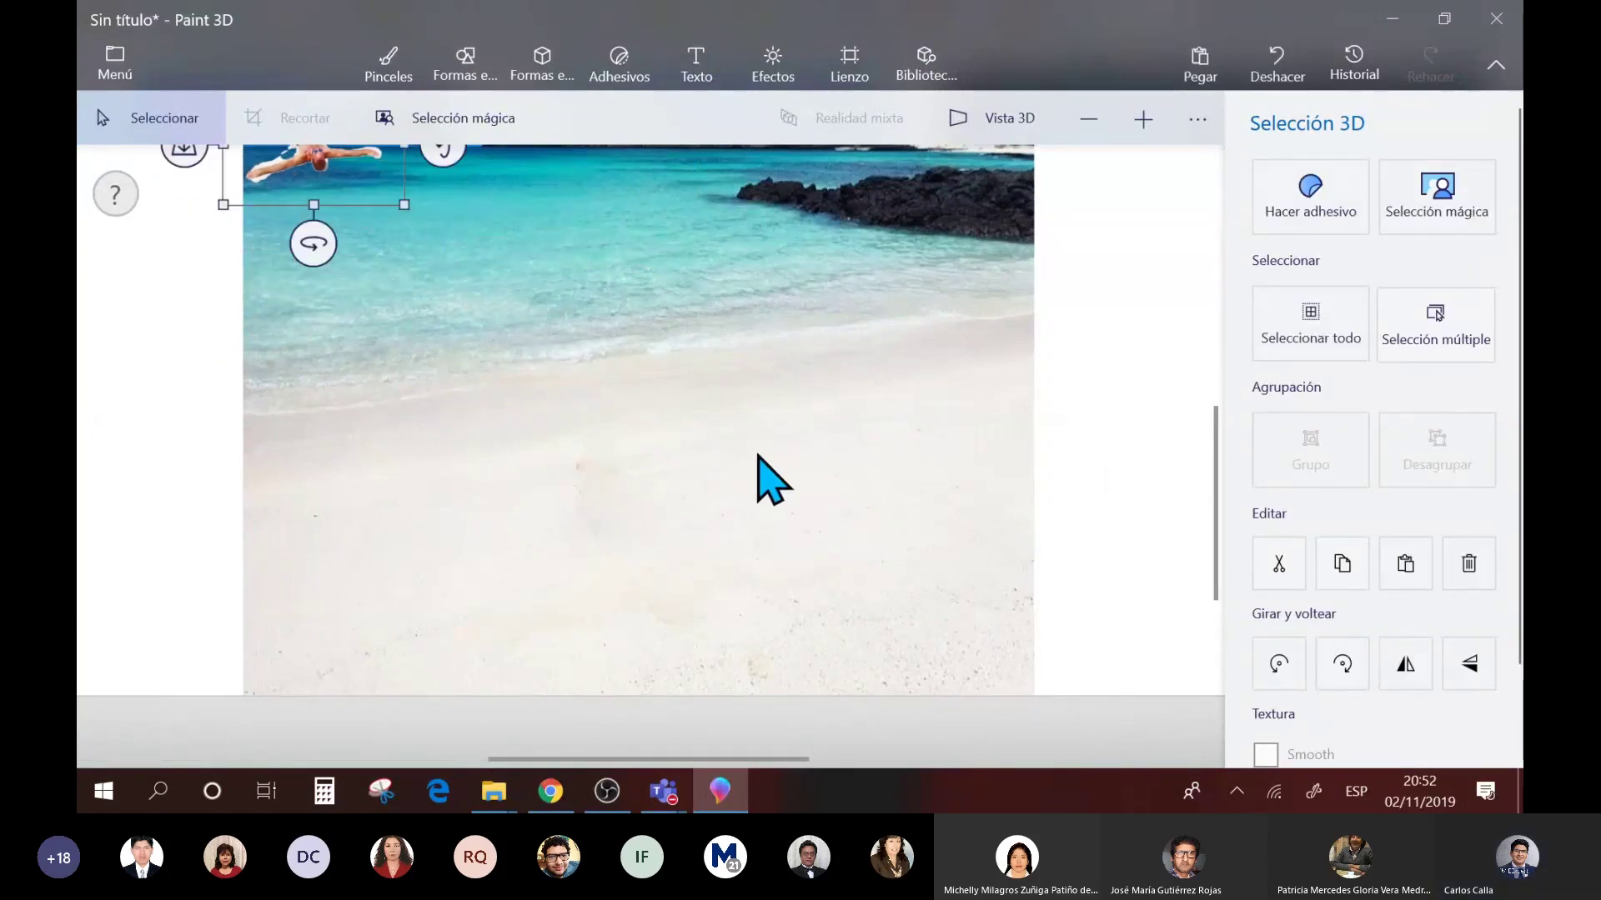
- Place the shrunken man on the sand near the shoreline at the photo's right edge and deselect him
scroll(1009, 592, down, 4)
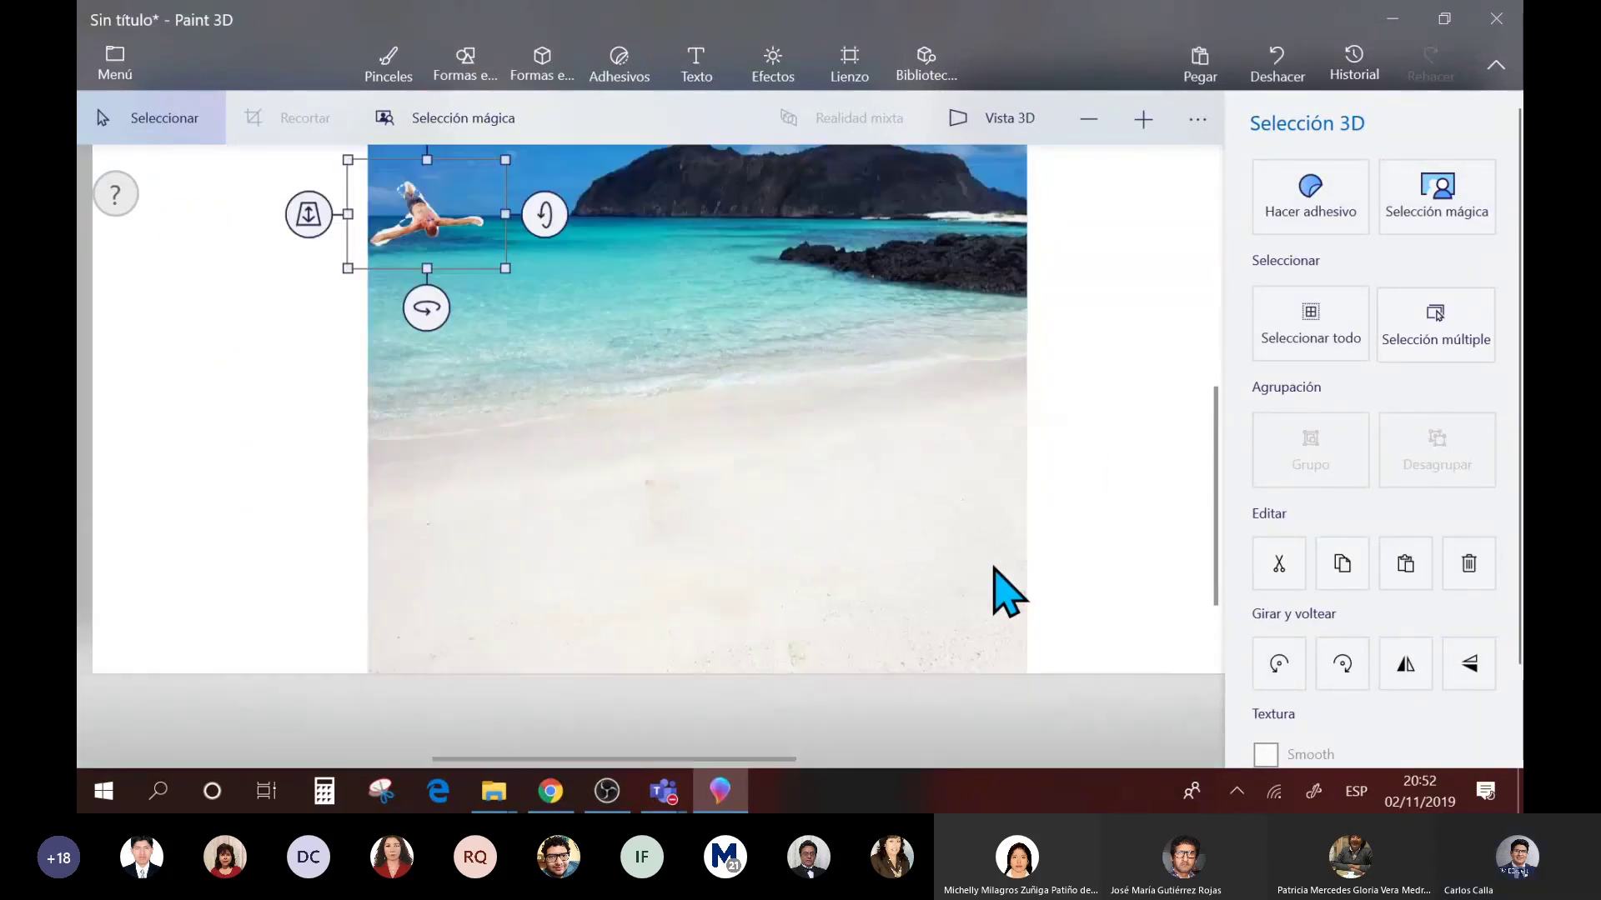
scroll(992, 575, up, 3)
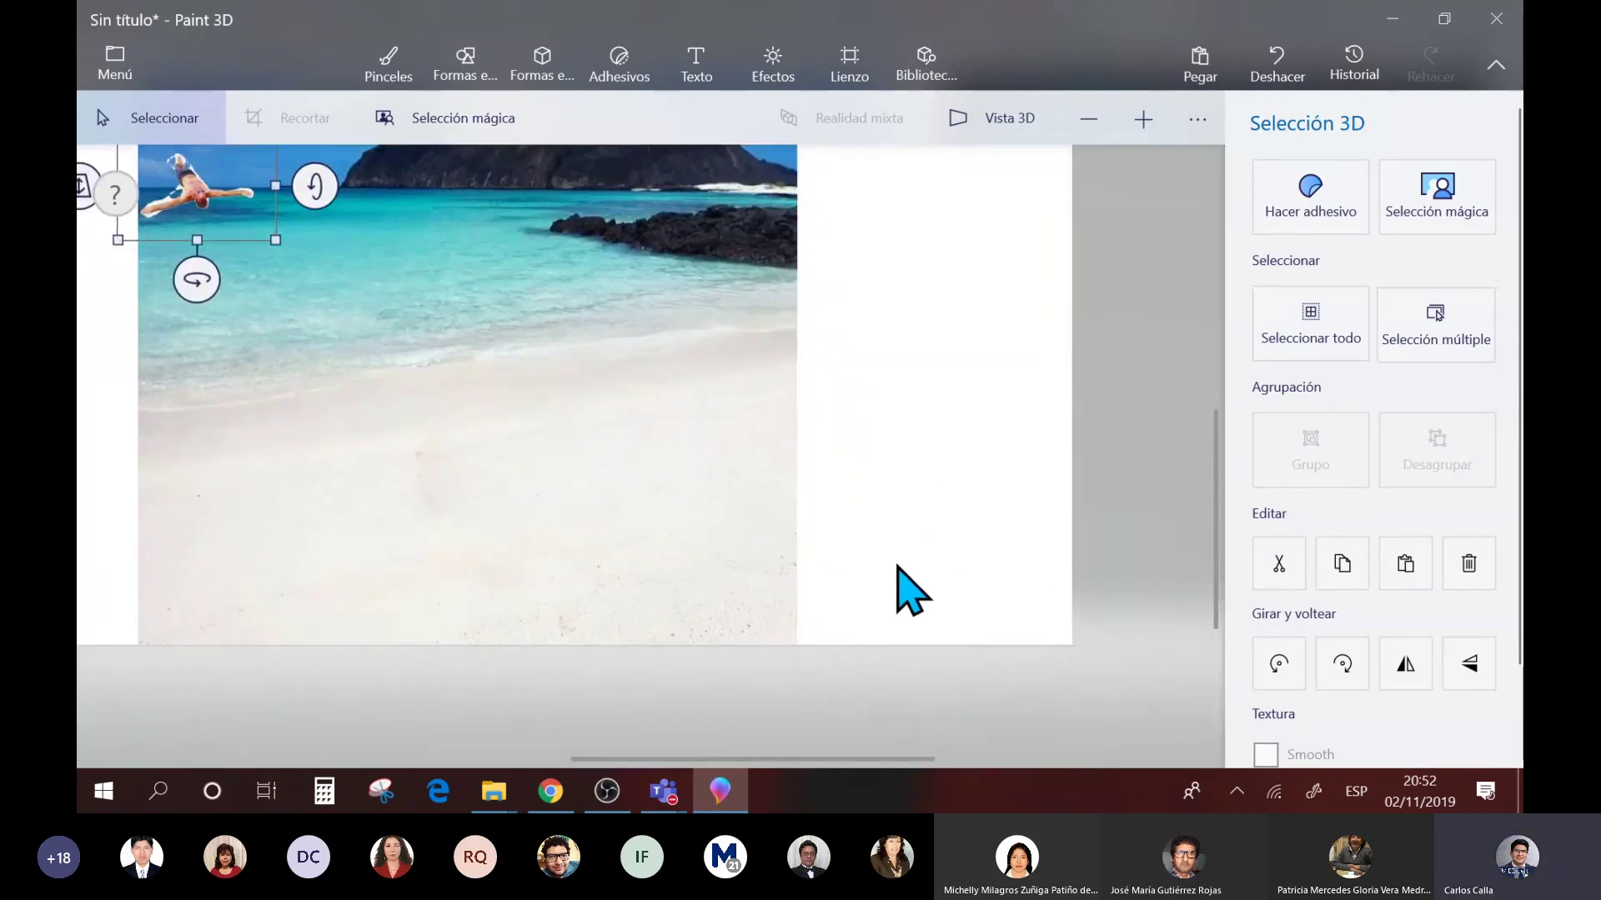
scroll(903, 589, down, 2)
drag(507, 362, 788, 425)
click(843, 655)
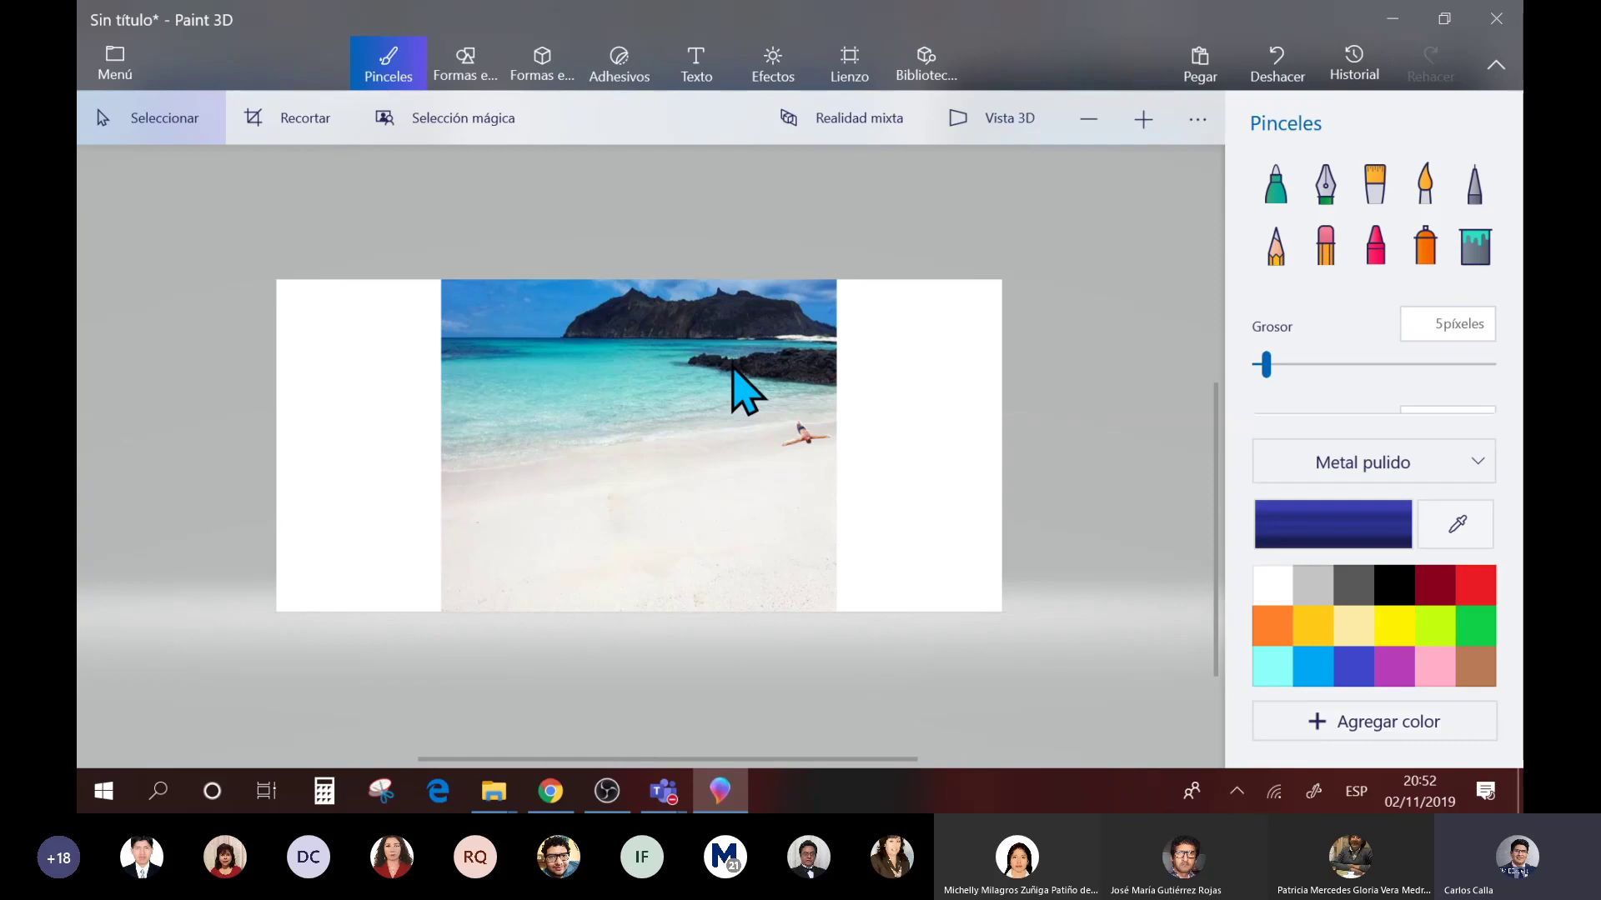
- Start a magic selection on the whole canvas and remove the sand, the sea and the mountain, keeping the dark rocks
scroll(732, 366, up, 5)
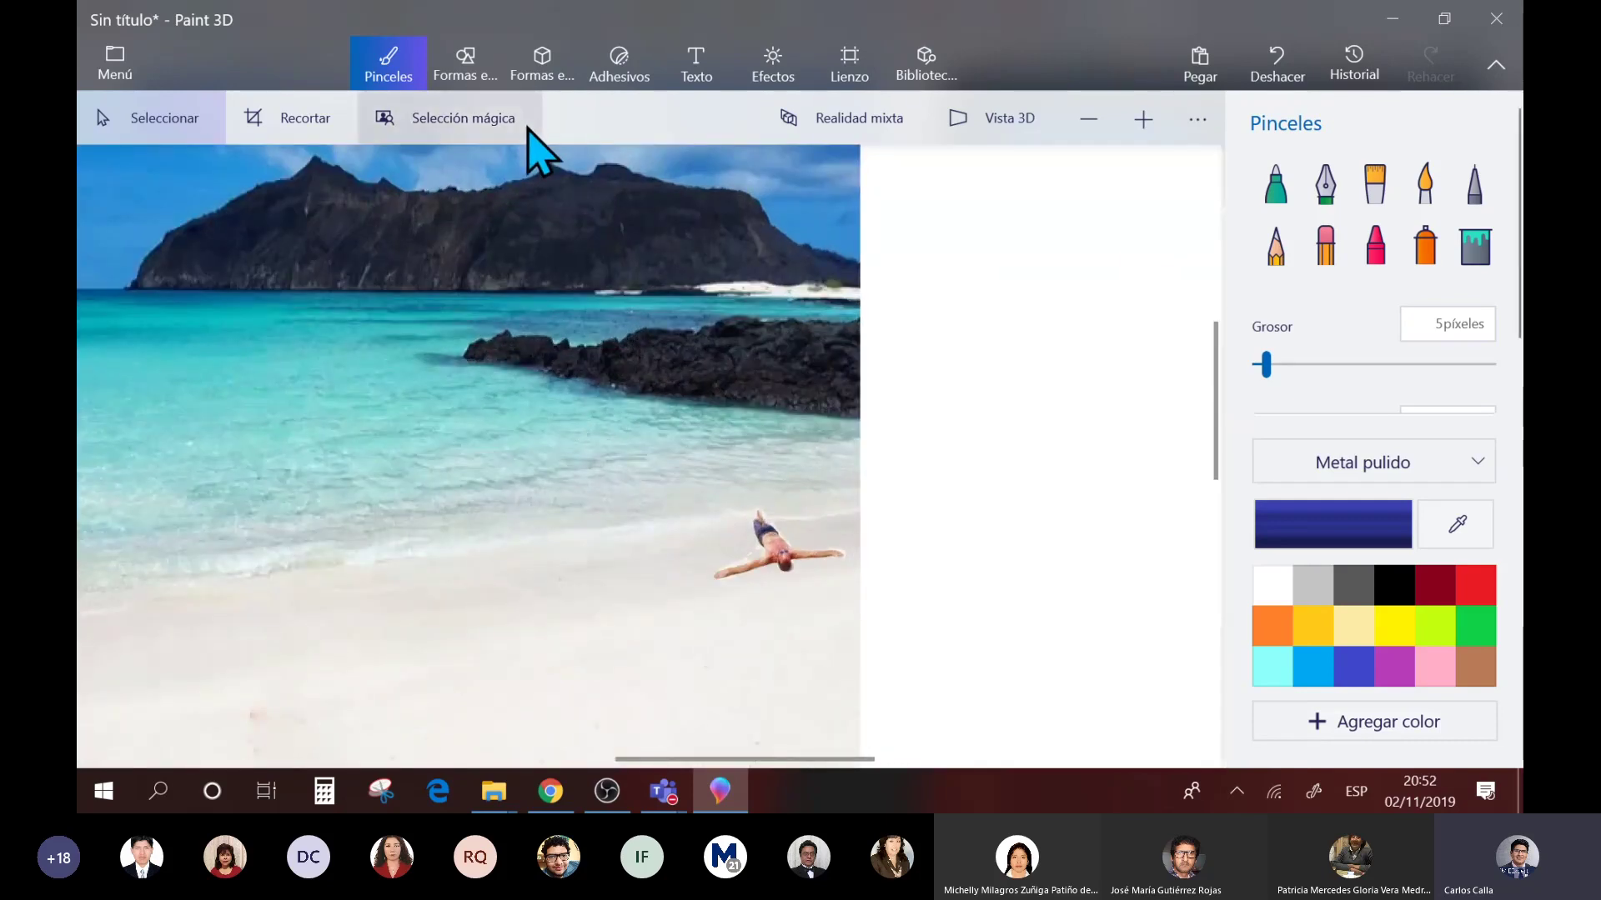
click(523, 125)
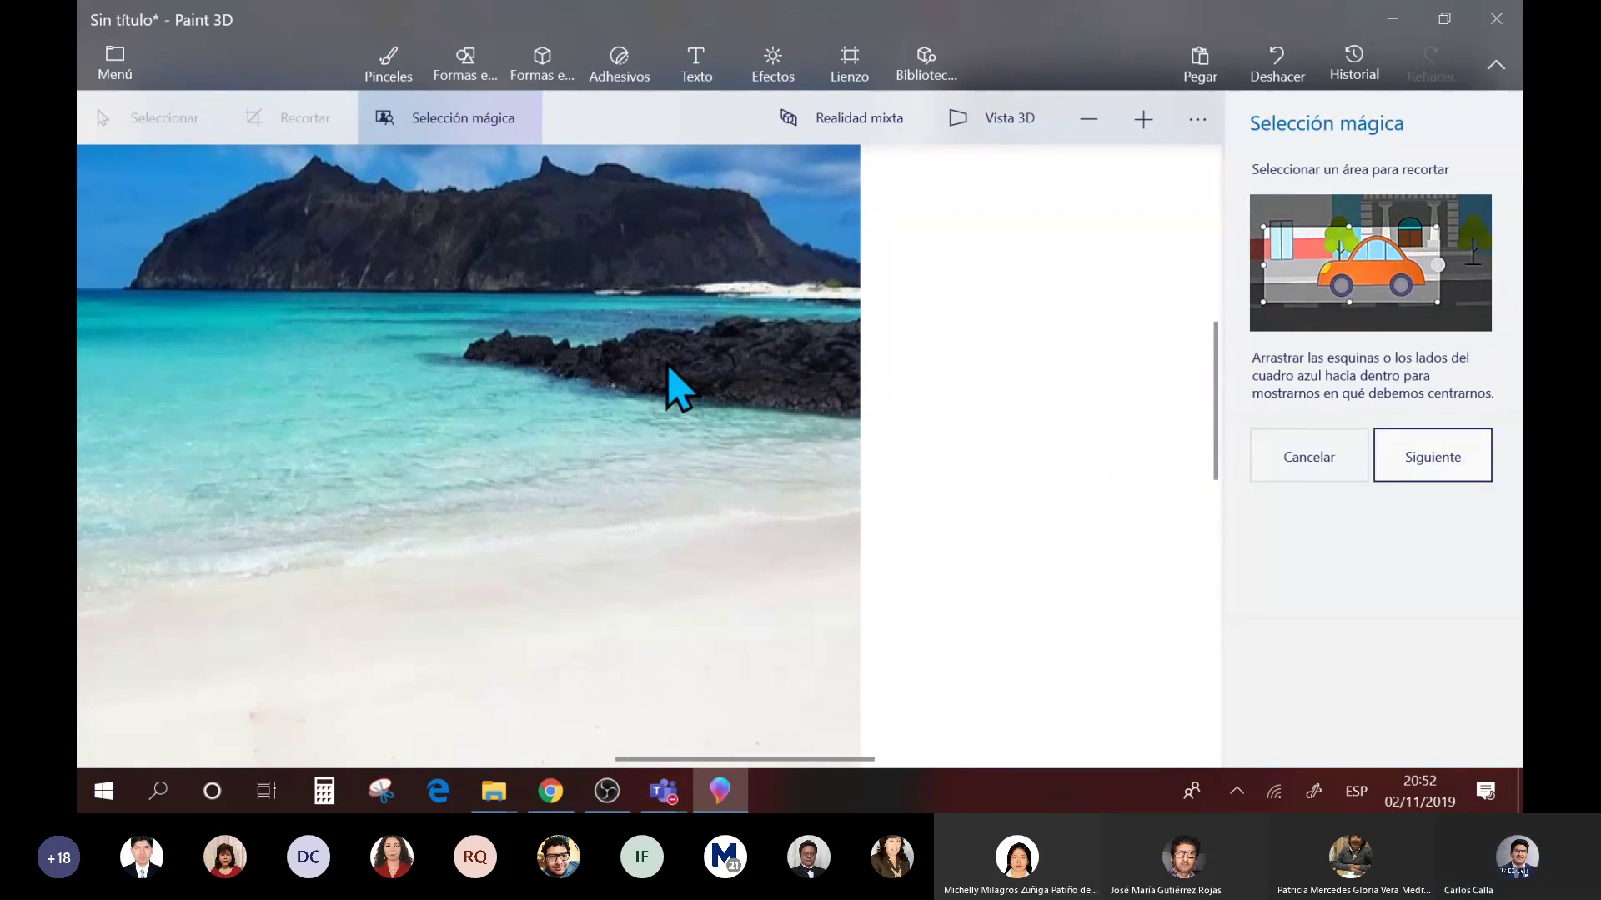
key(Return)
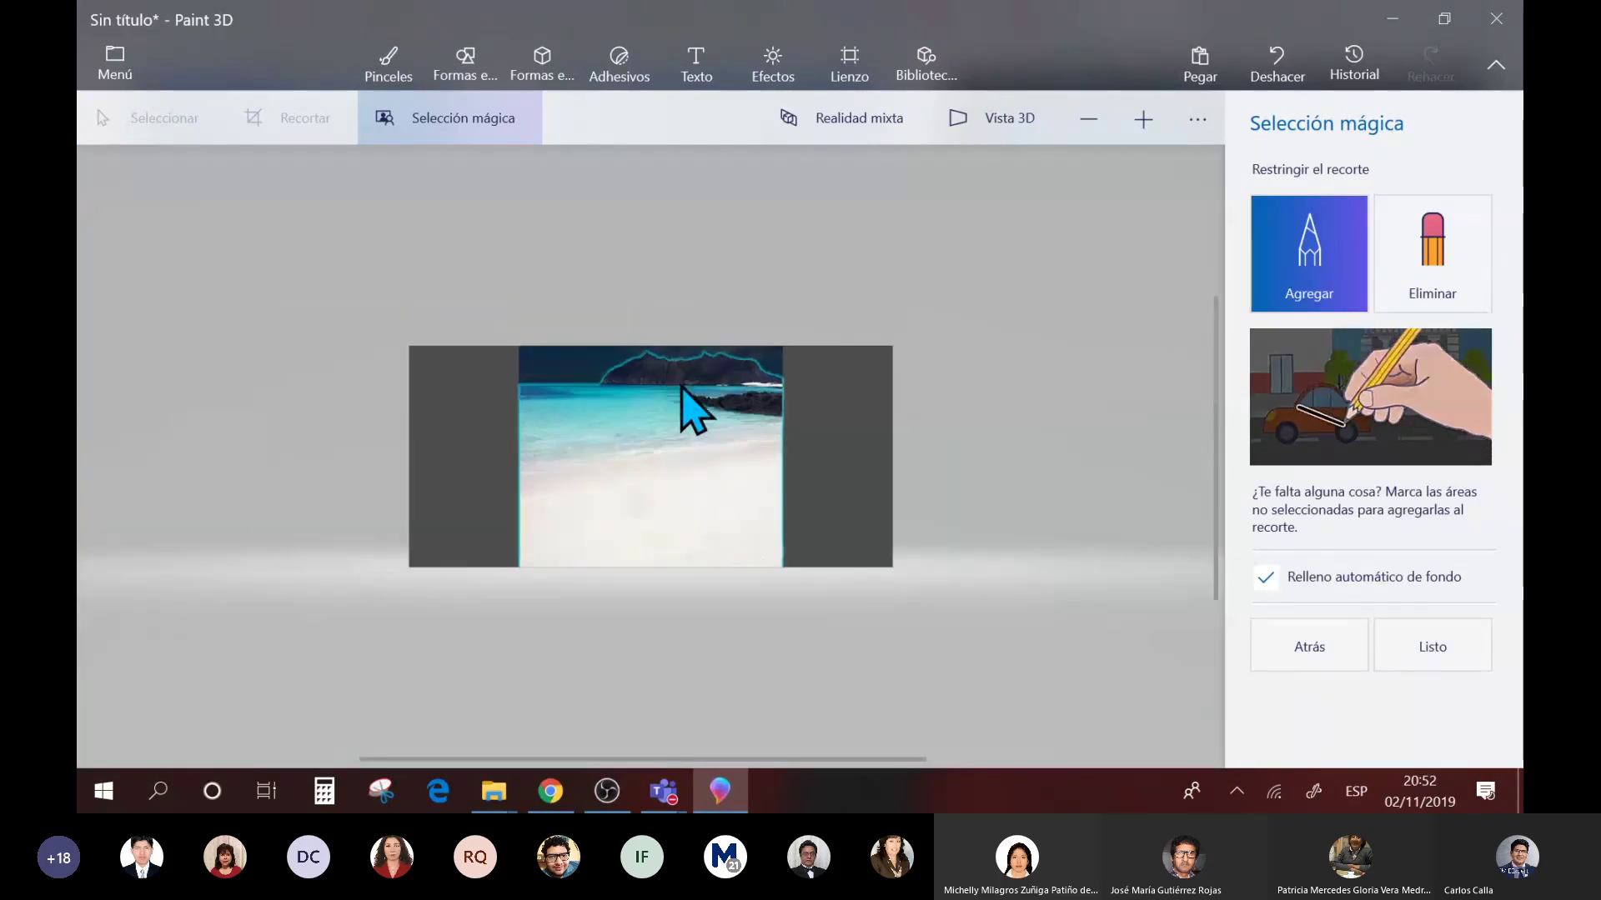
mouse_move(785, 381)
mouse_down()
mouse_move(695, 383)
mouse_move(804, 405)
mouse_up()
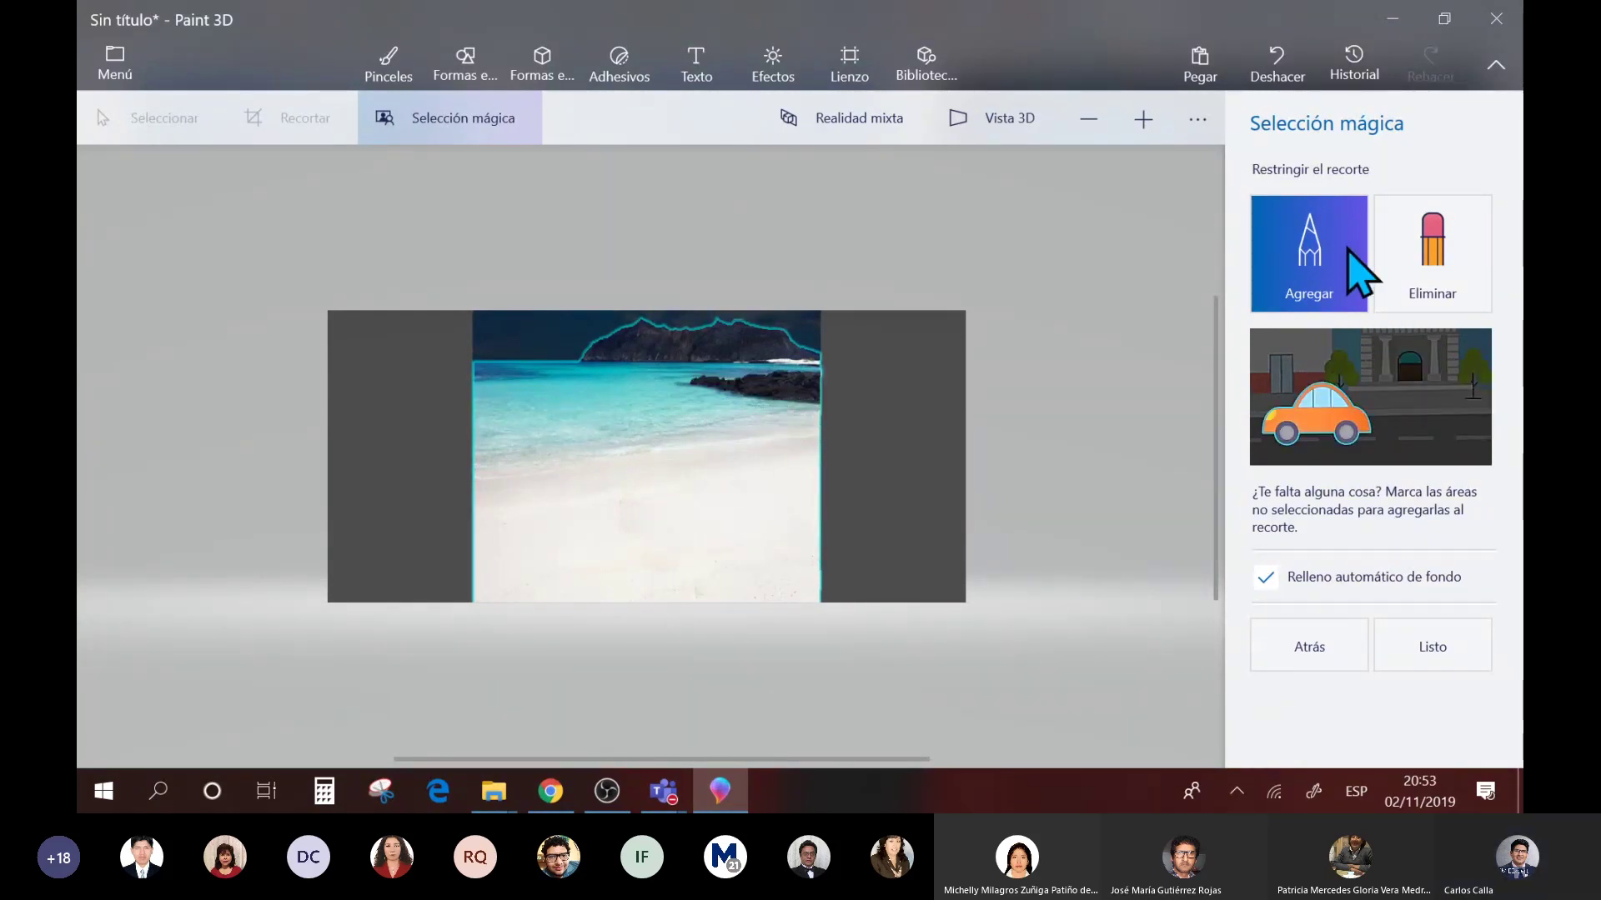
click(1429, 268)
mouse_move(817, 448)
mouse_down()
mouse_move(706, 363)
mouse_move(834, 368)
mouse_up()
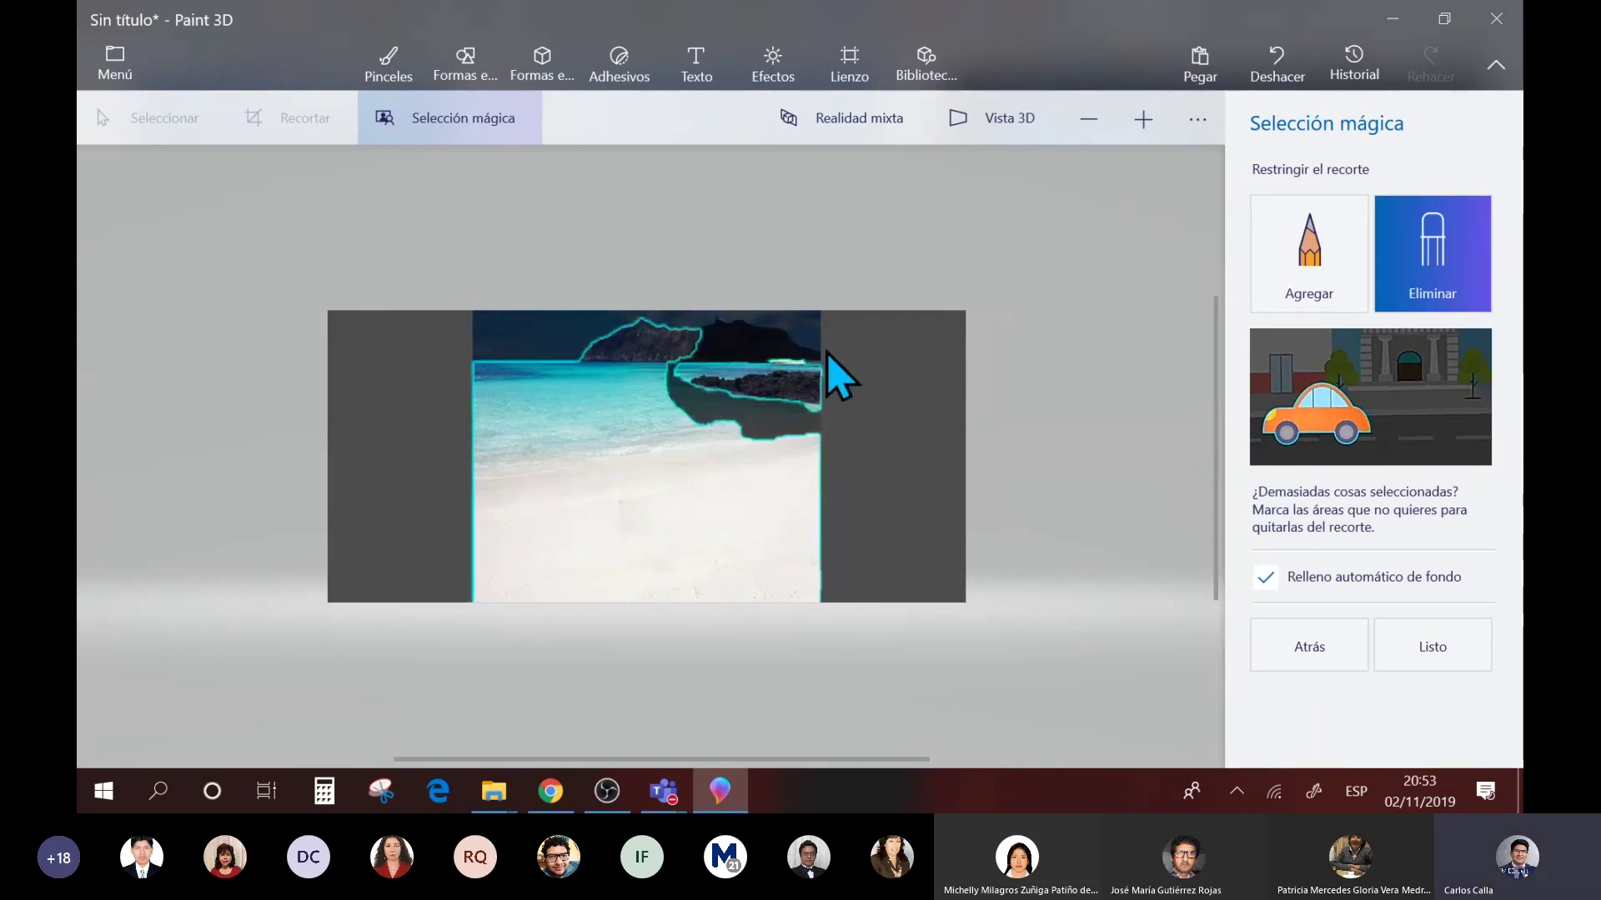
drag(767, 464, 500, 518)
mouse_move(568, 376)
mouse_down()
mouse_move(735, 475)
mouse_move(803, 536)
mouse_up()
mouse_move(510, 388)
mouse_down()
mouse_move(722, 560)
mouse_move(792, 563)
mouse_up()
drag(572, 351, 798, 342)
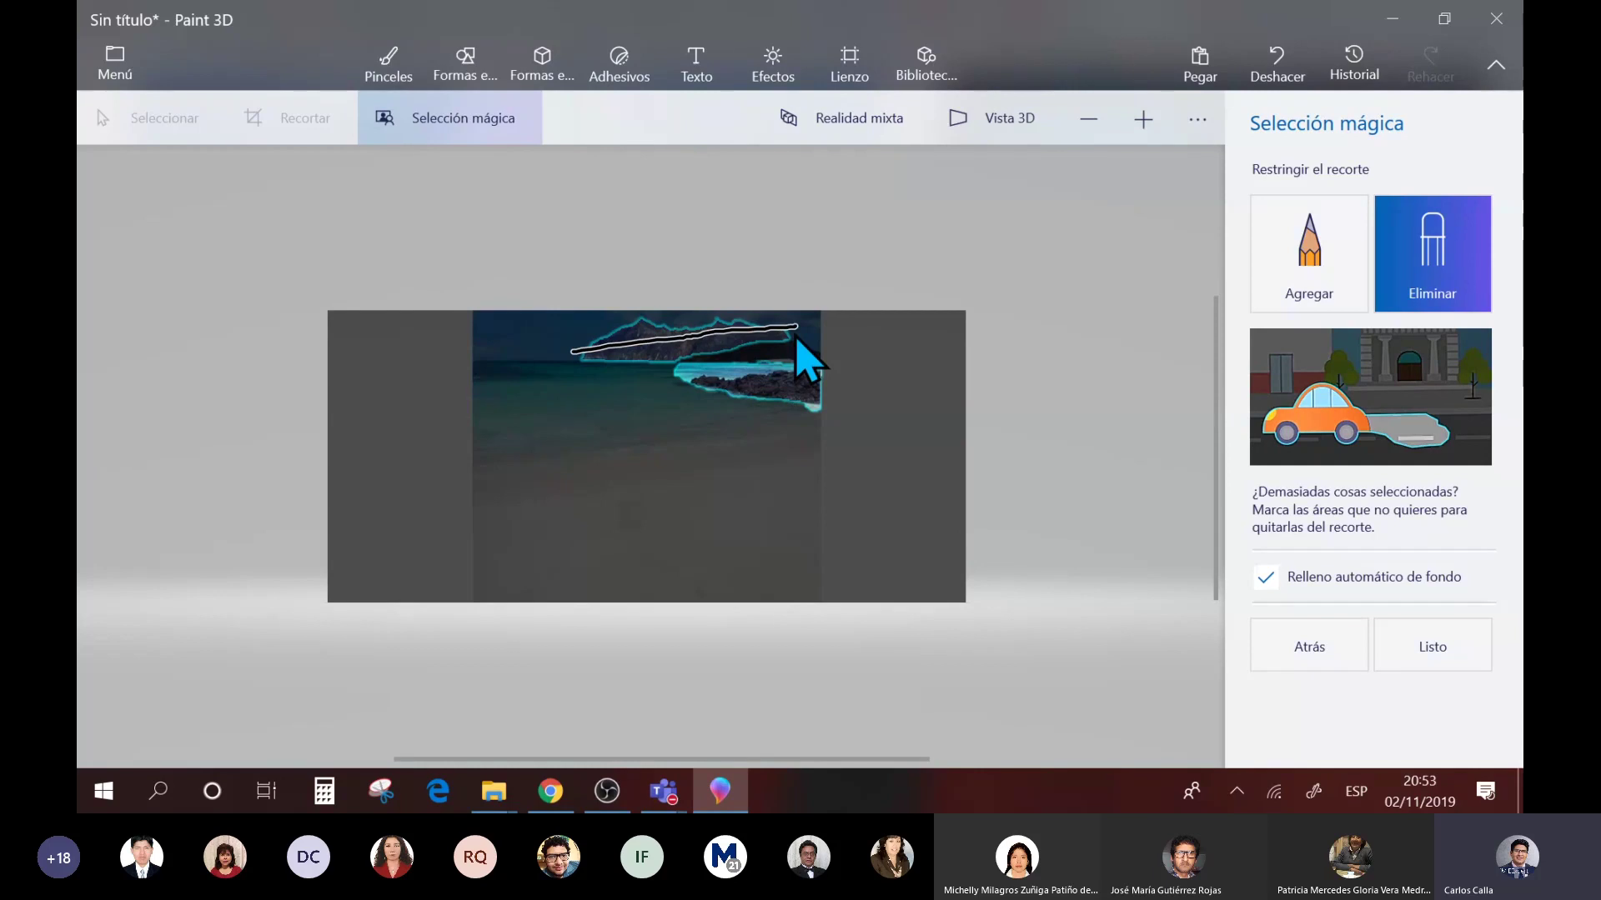
- Remove the remaining water above and below the dark rocks from the cutout and complete the magic selection
ctrl+scroll(798, 340, up, 5)
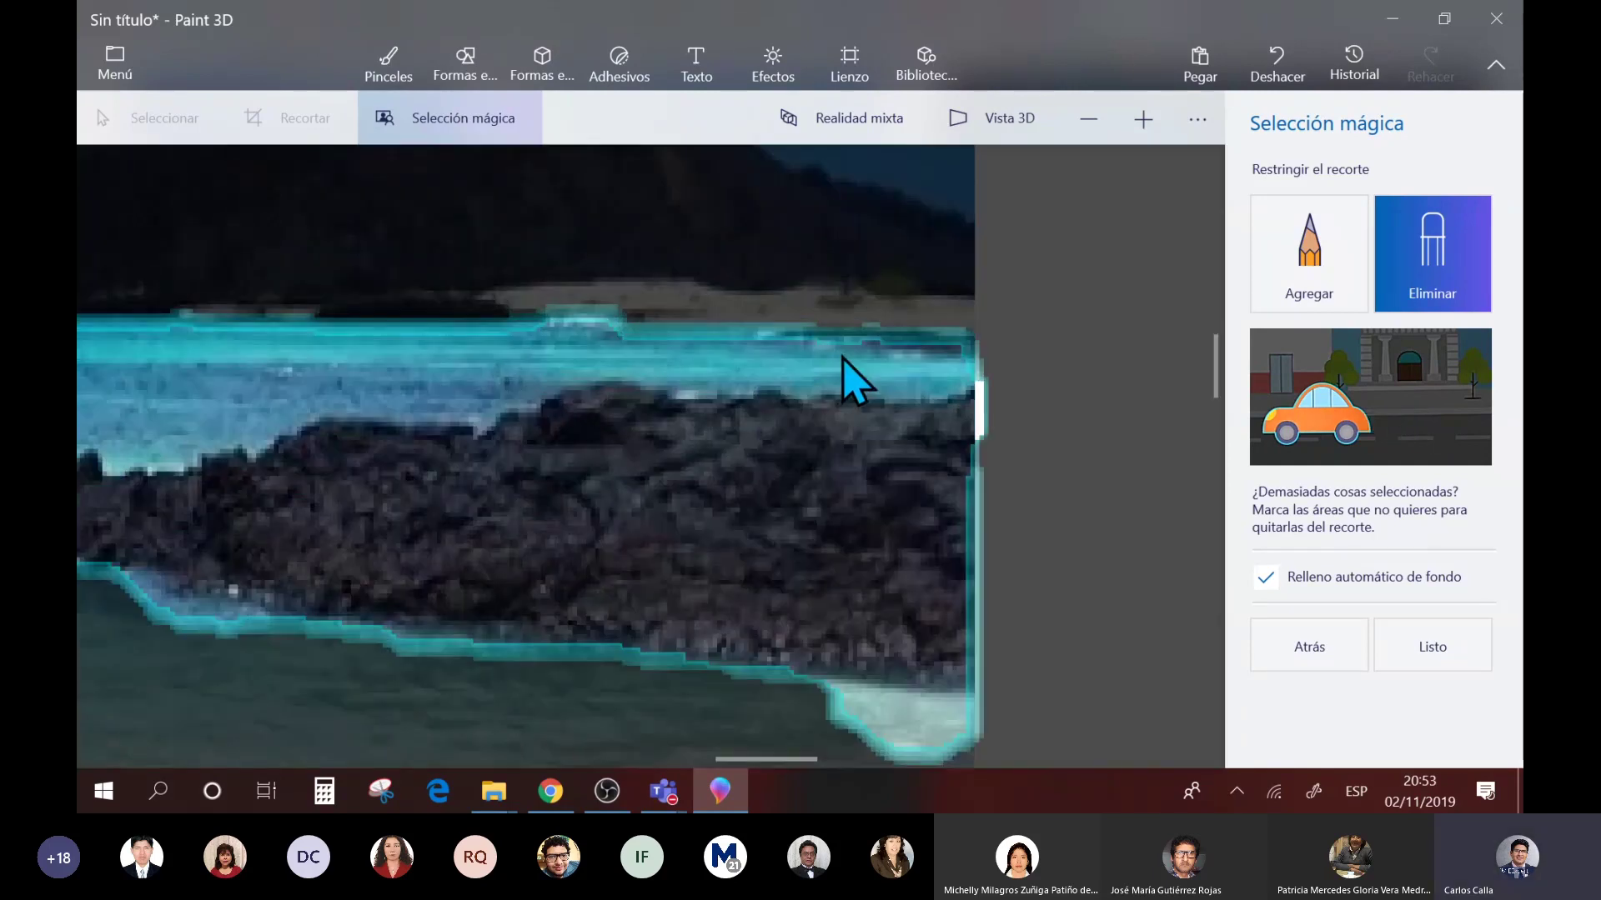
drag(825, 351, 581, 364)
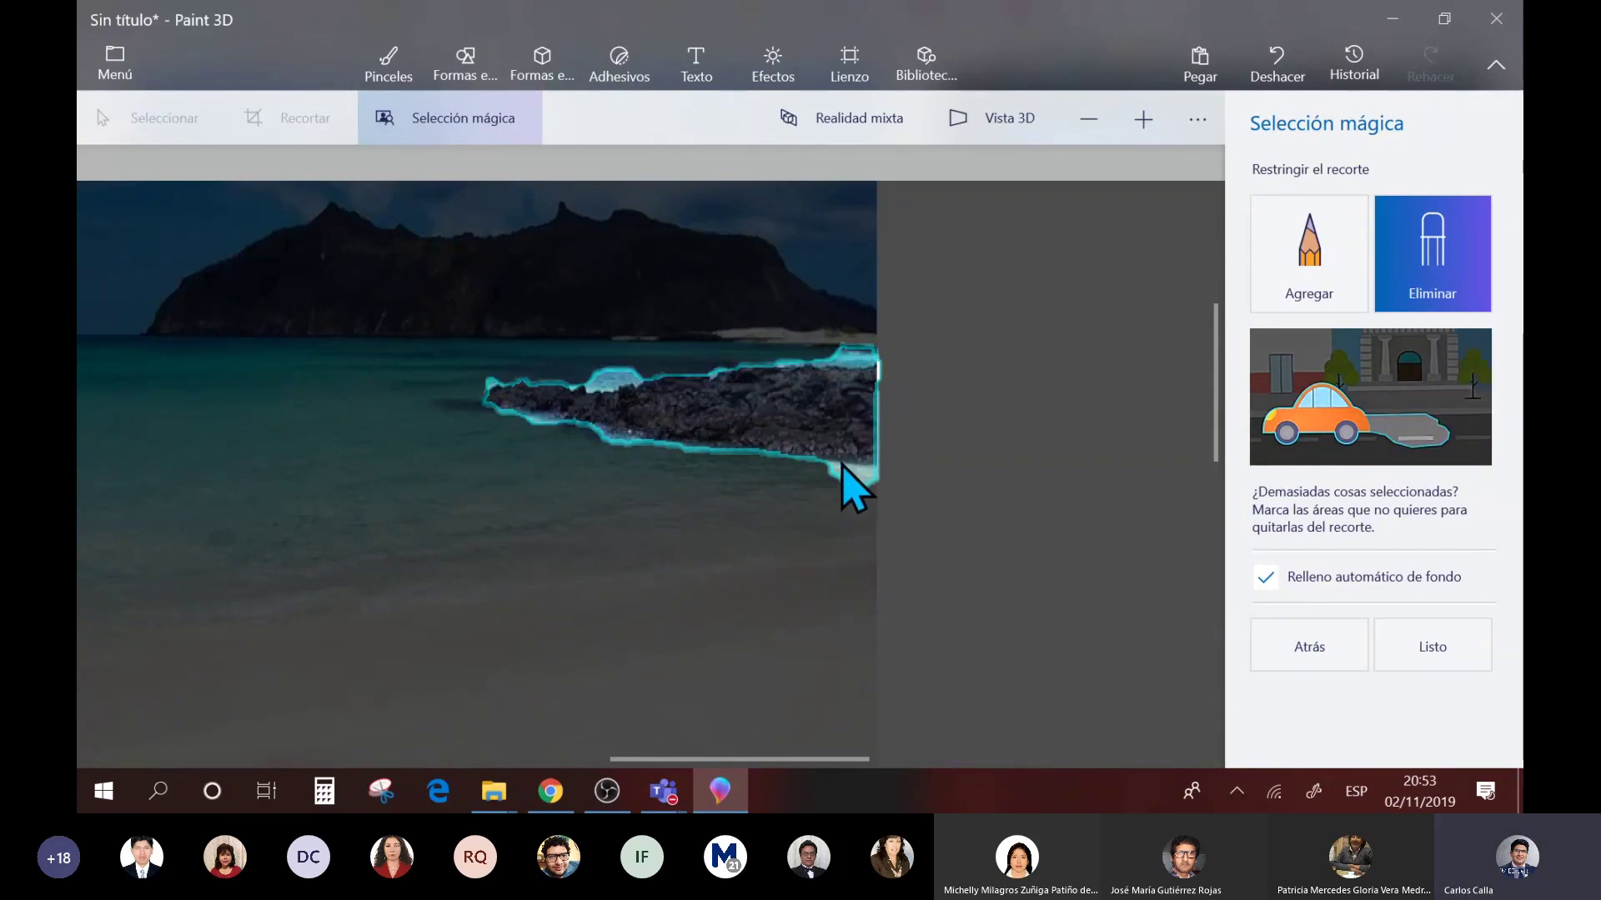
drag(842, 466, 854, 477)
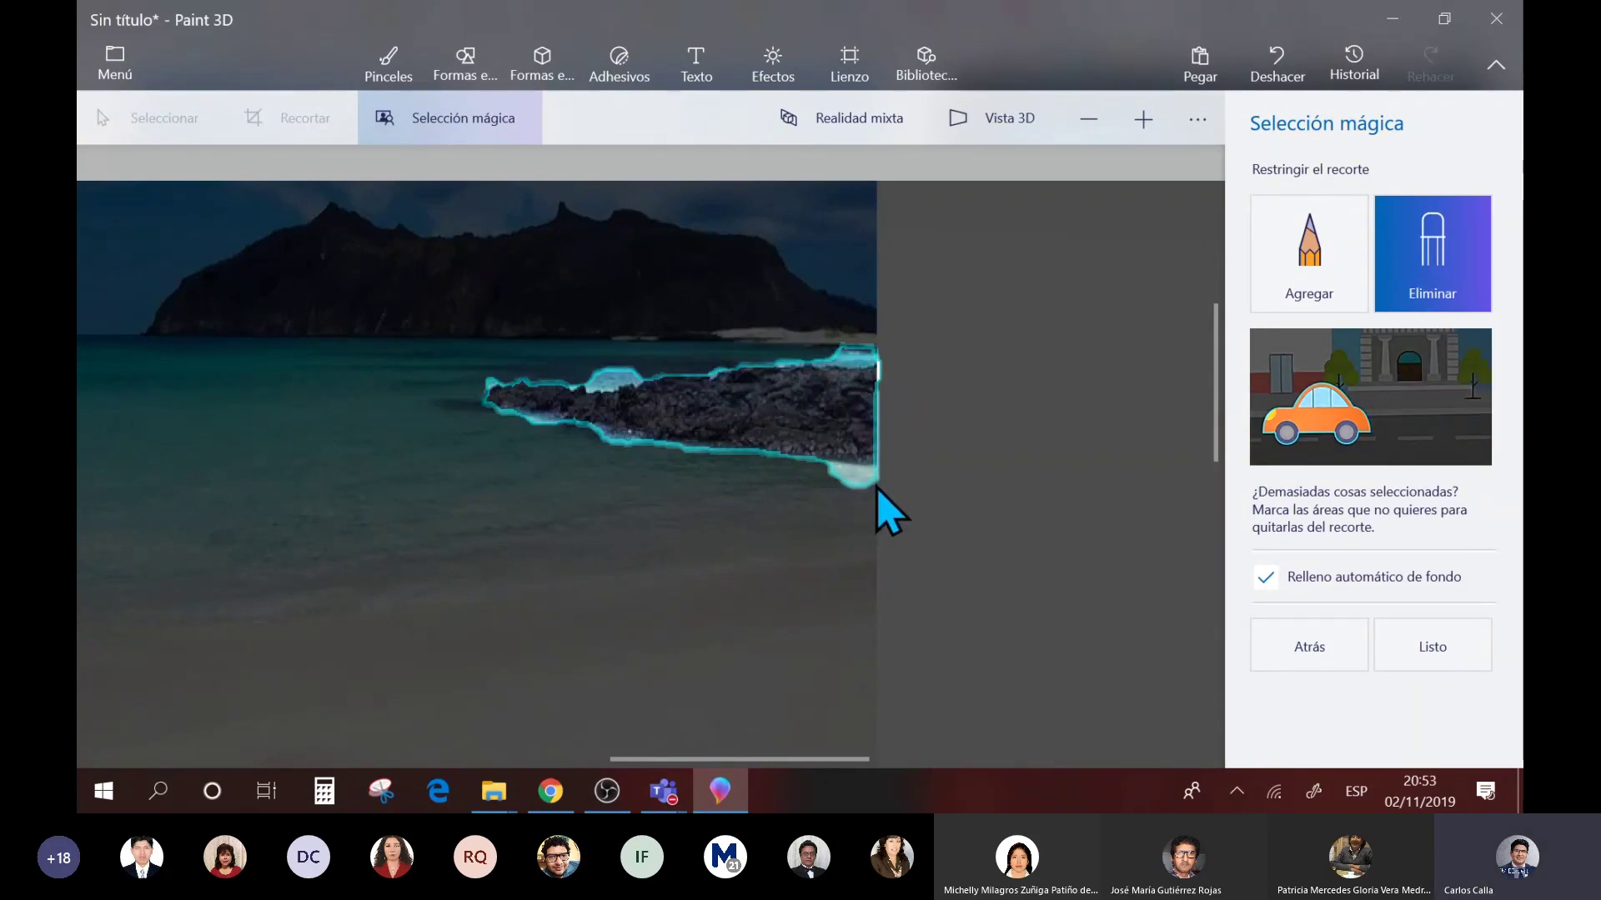
drag(597, 373, 617, 374)
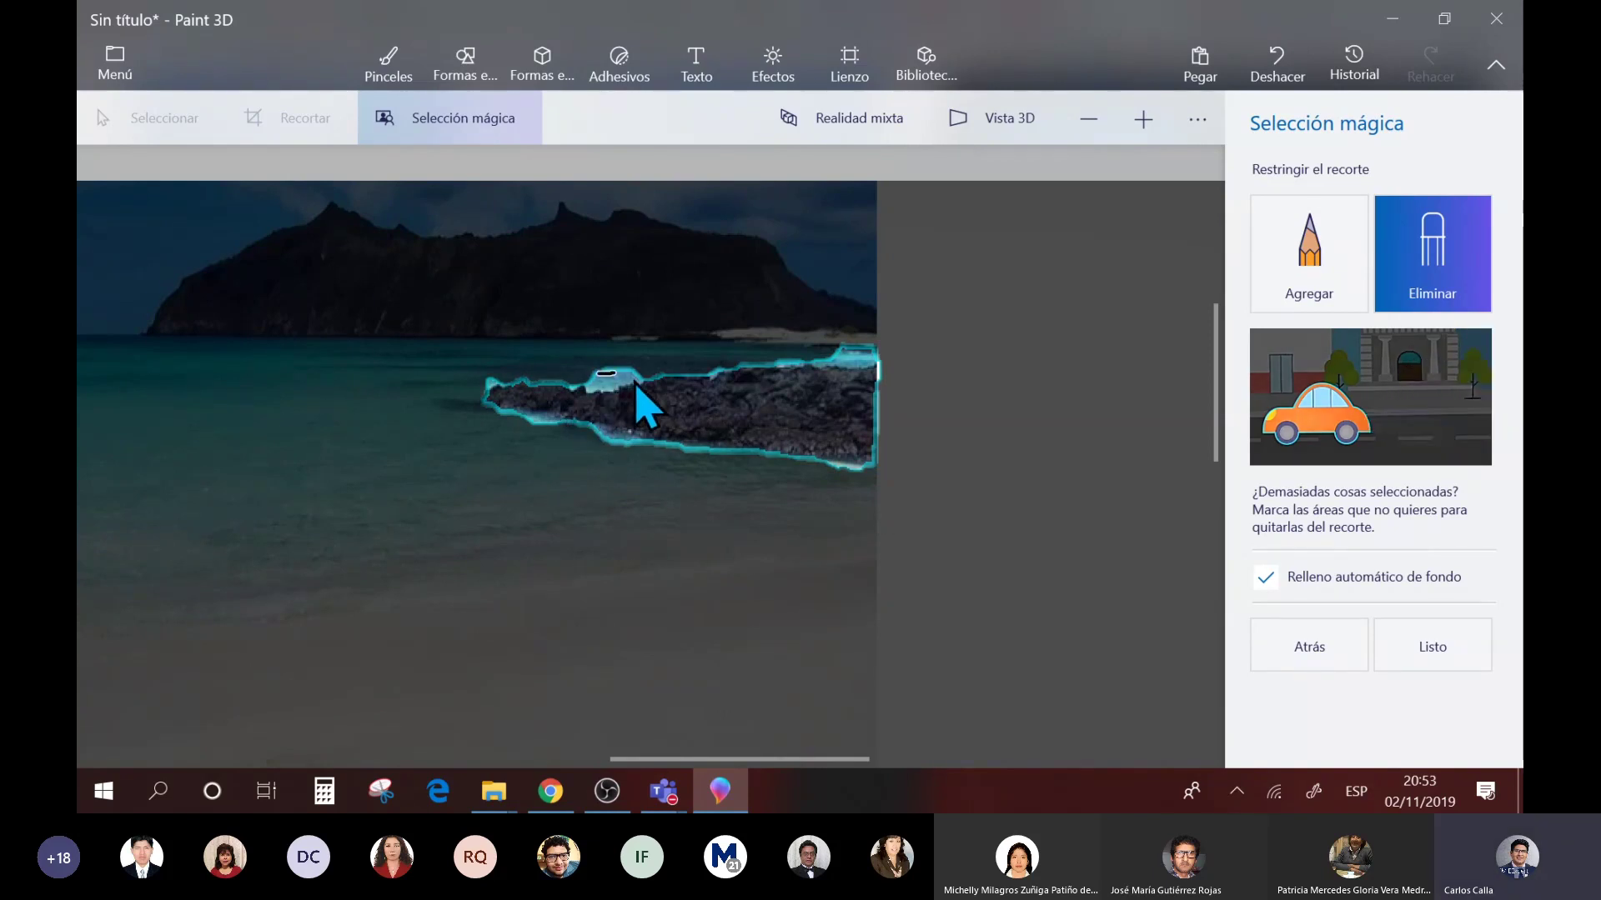
scroll(745, 401, down, 3)
scroll(748, 404, up, 2)
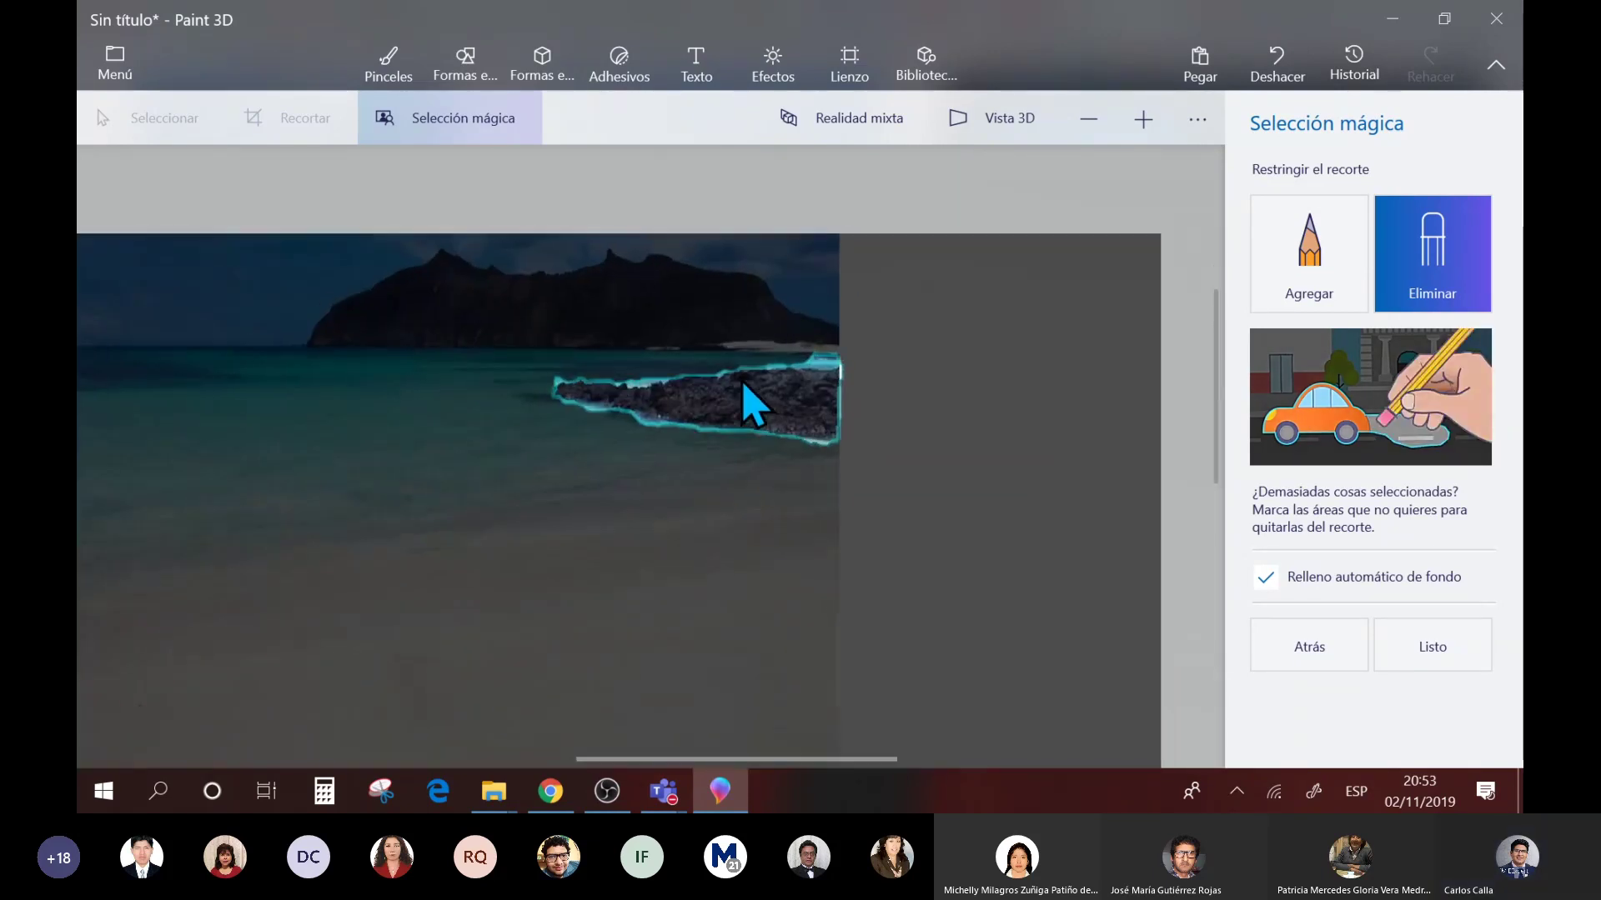
scroll(540, 377, up, 3)
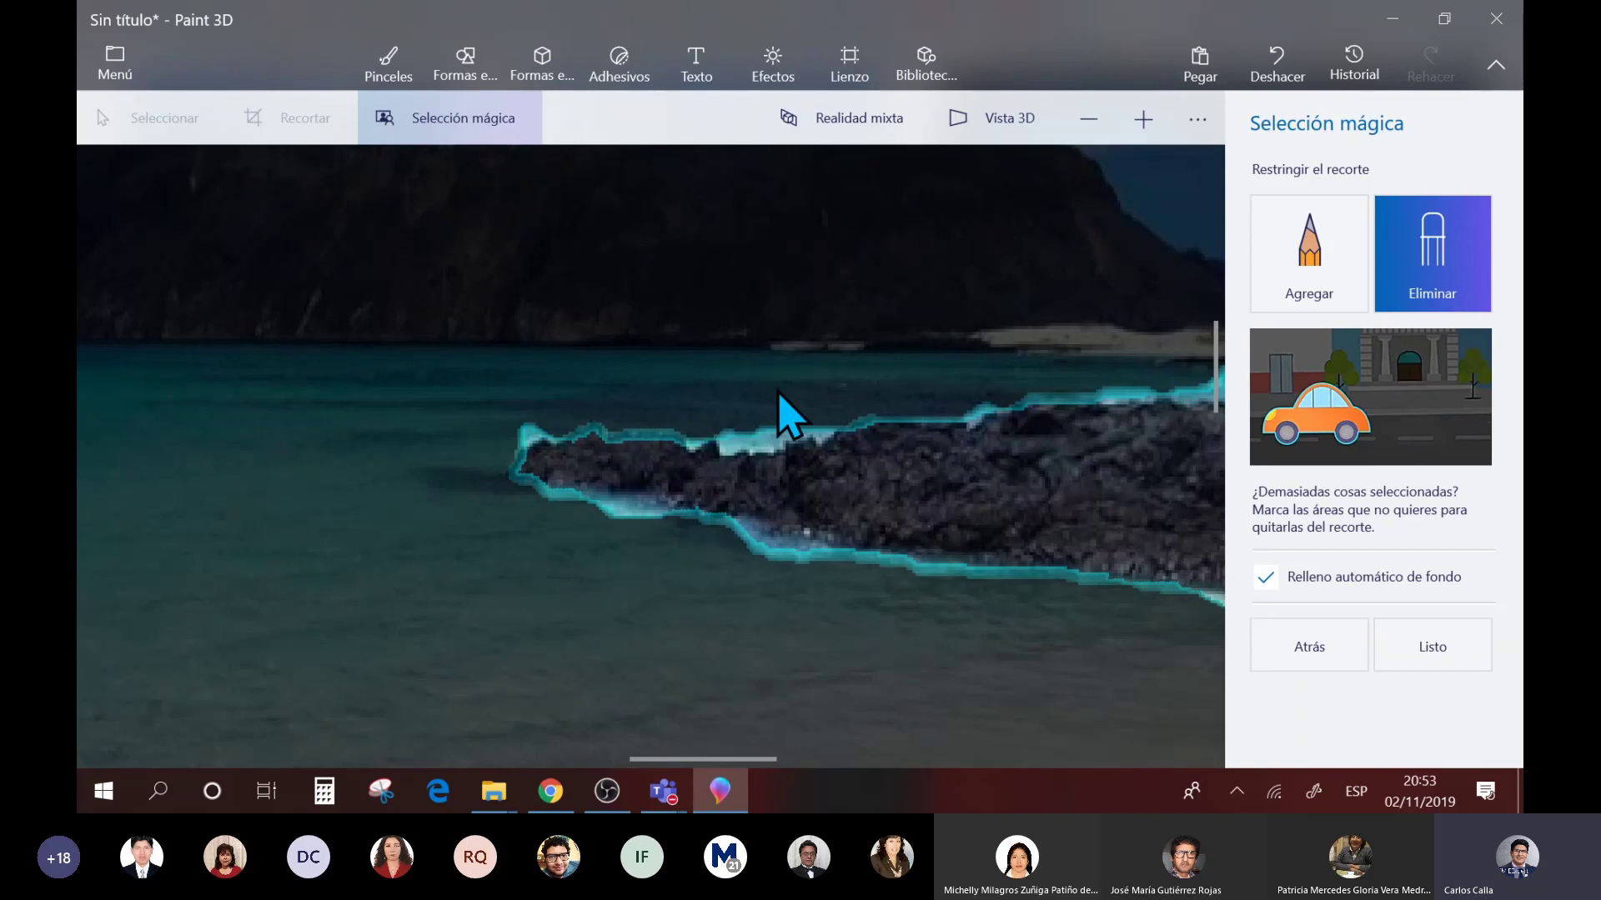
scroll(784, 408, down, 5)
scroll(815, 403, up, 1)
scroll(814, 404, down, 1)
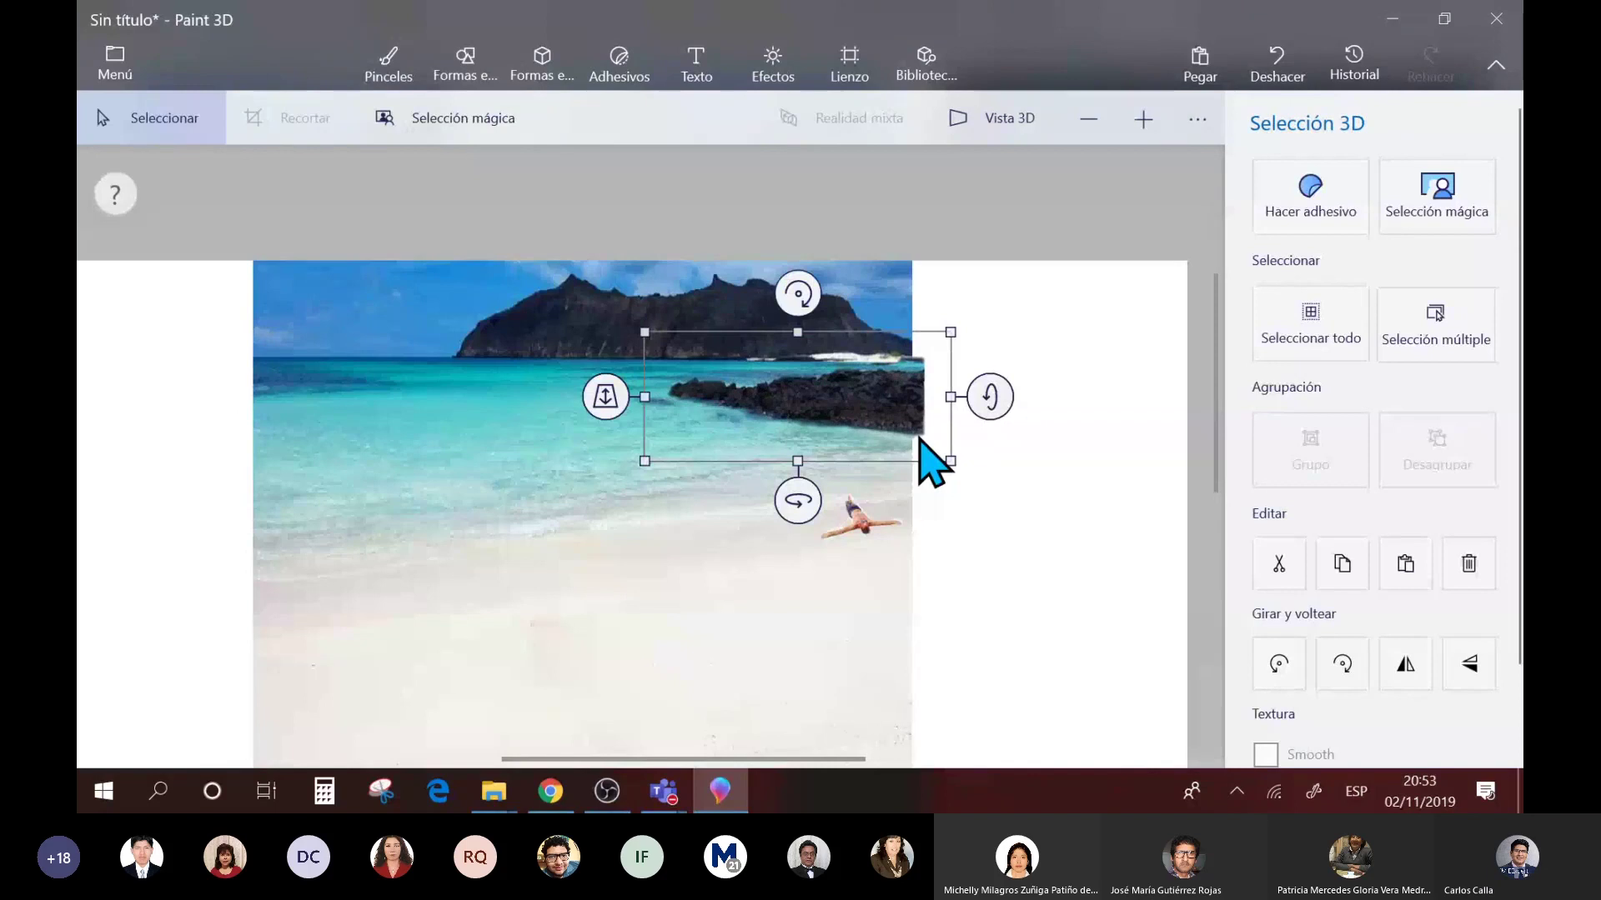
- Shrink the rock cutout and position it against the photo's right edge, just below the mountain
drag(920, 439, 902, 390)
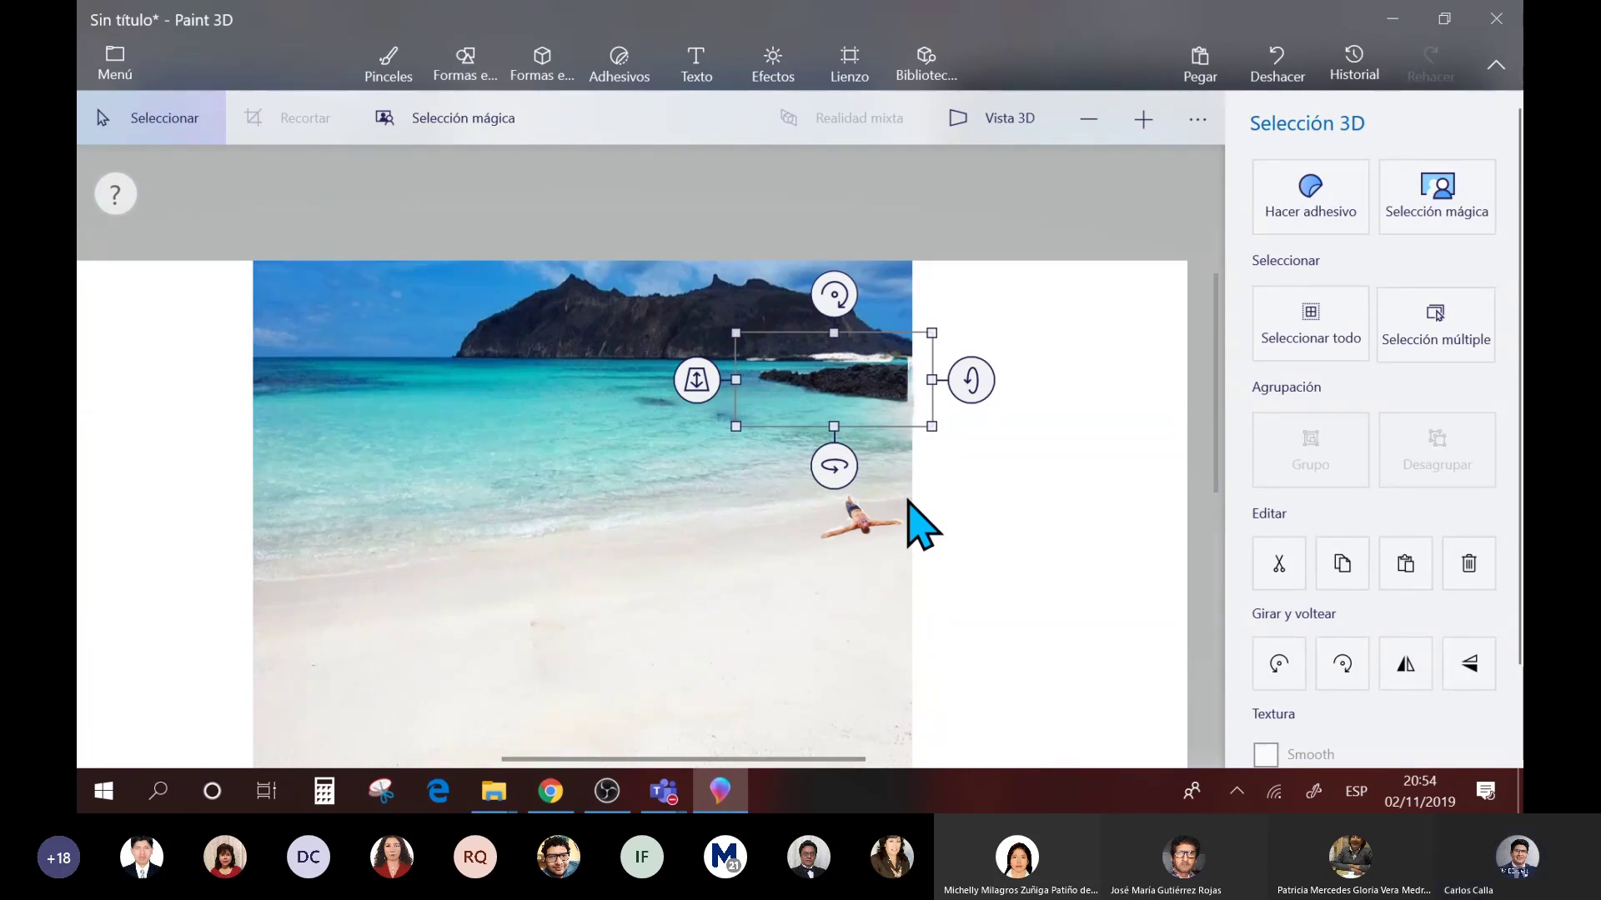
mouse_move(851, 392)
mouse_down()
mouse_move(850, 378)
mouse_move(863, 389)
mouse_up()
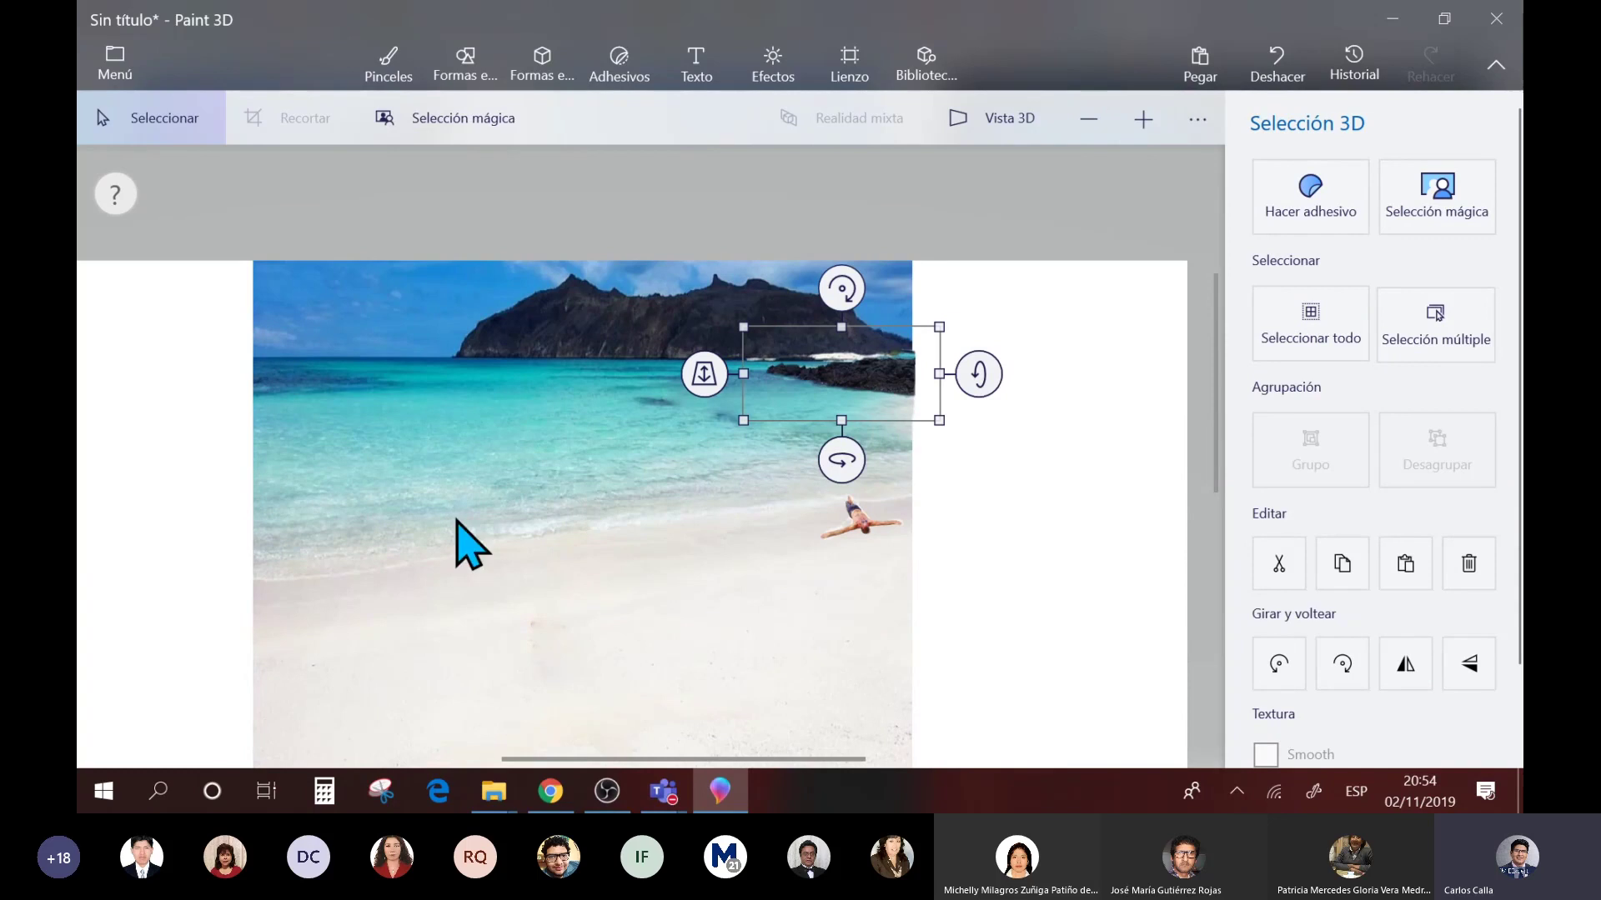
- Open the 3D library, browse its categories and open the Juguete de vinilo collection
click(526, 77)
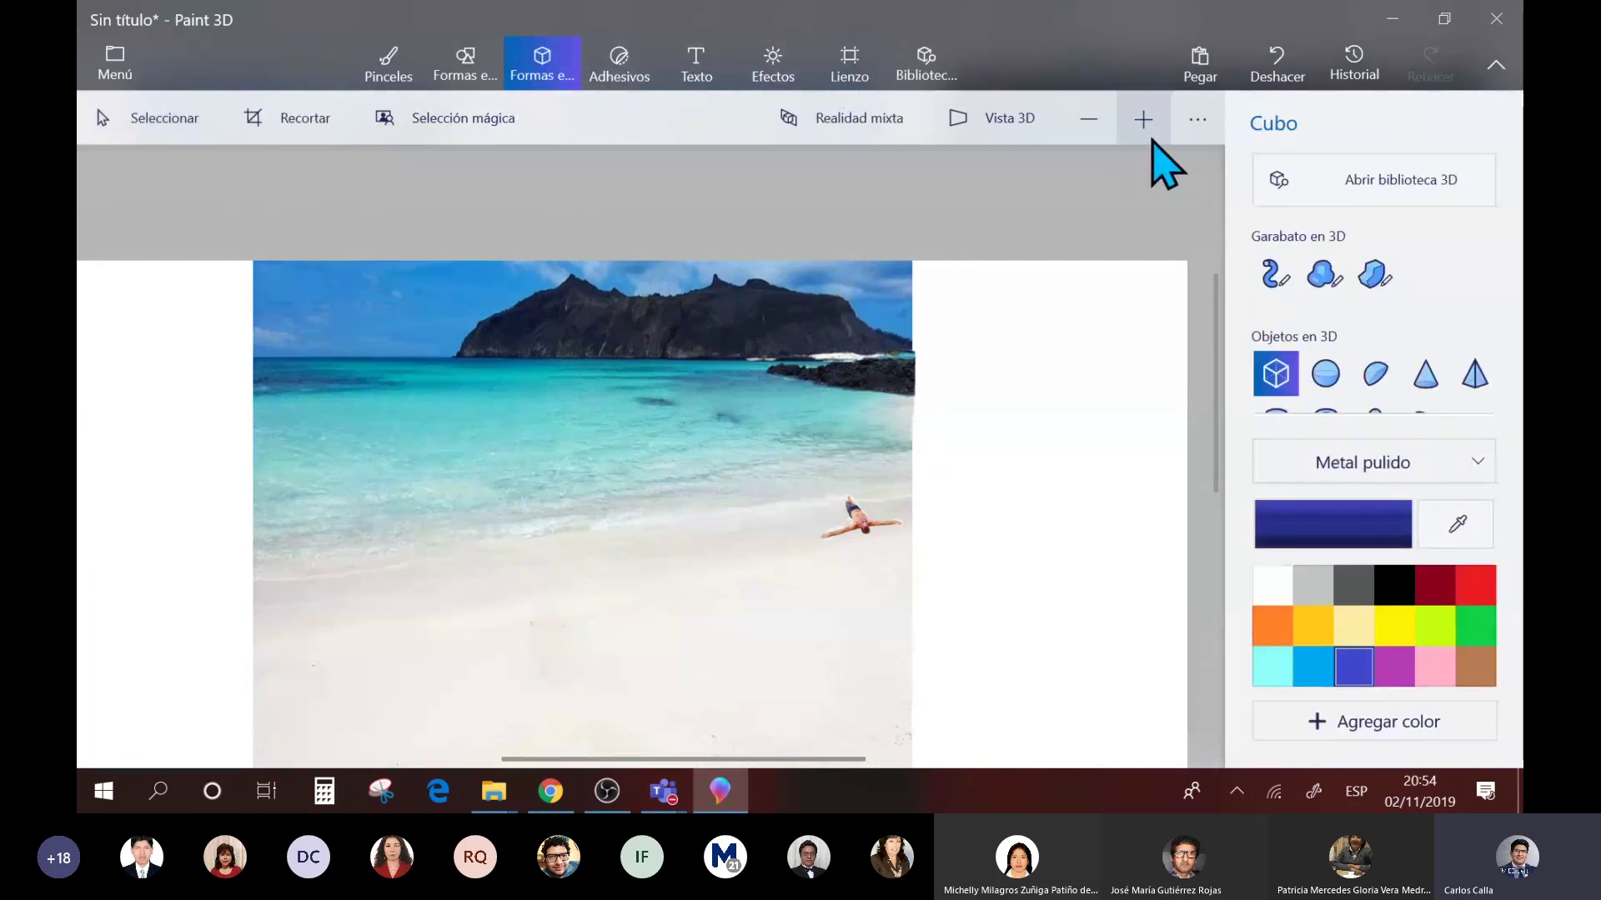
click(950, 75)
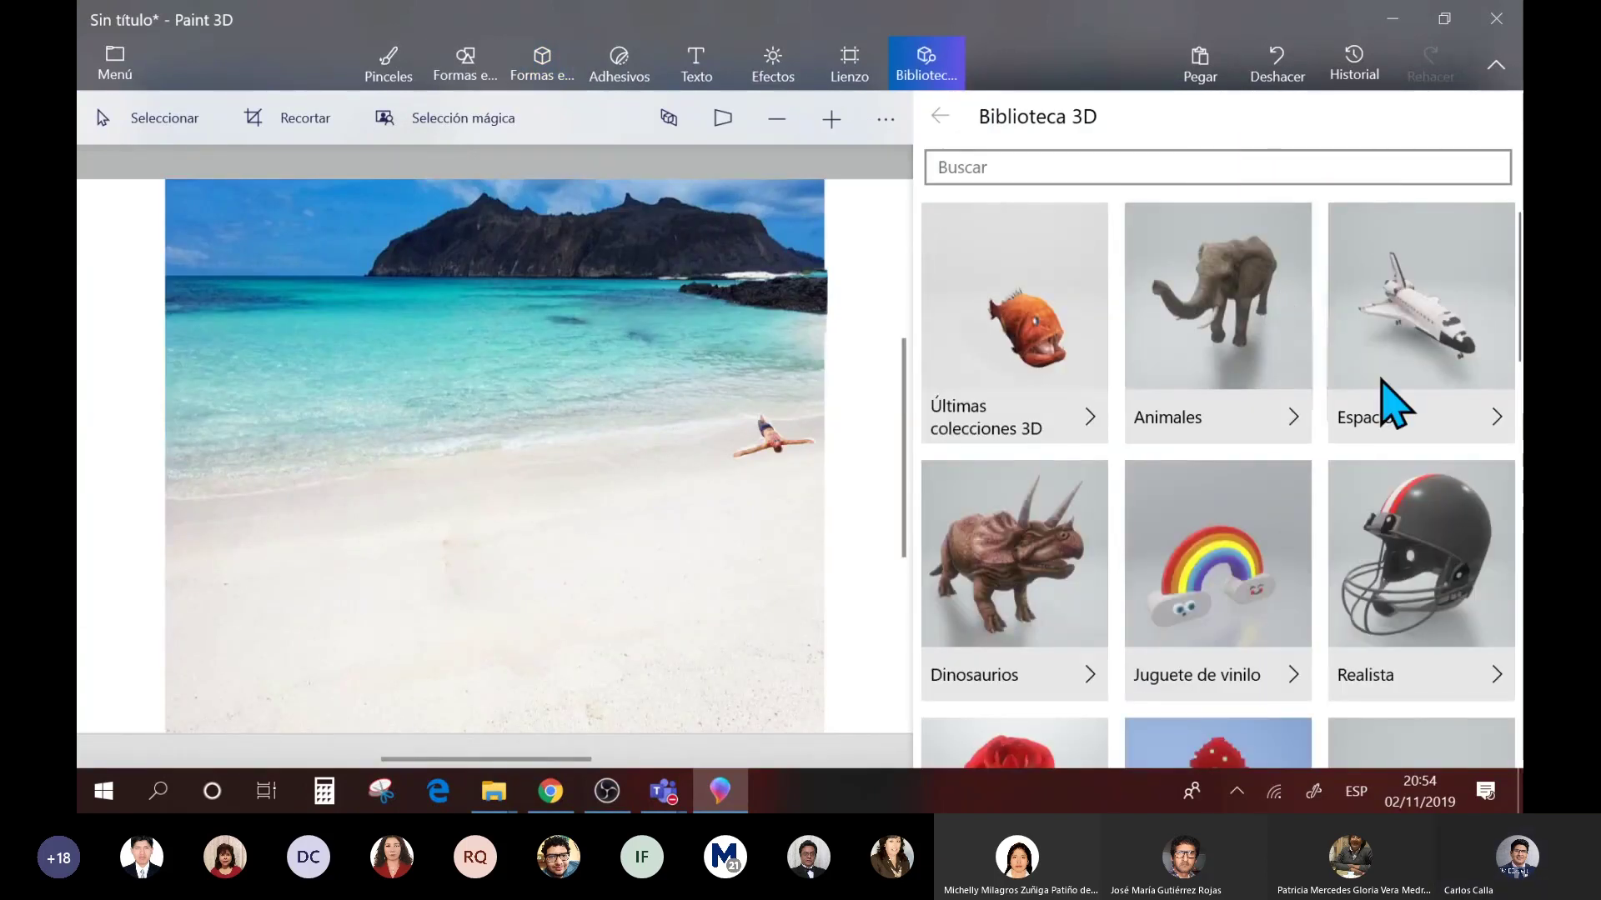
scroll(1466, 435, down, 3)
scroll(1466, 435, down, 5)
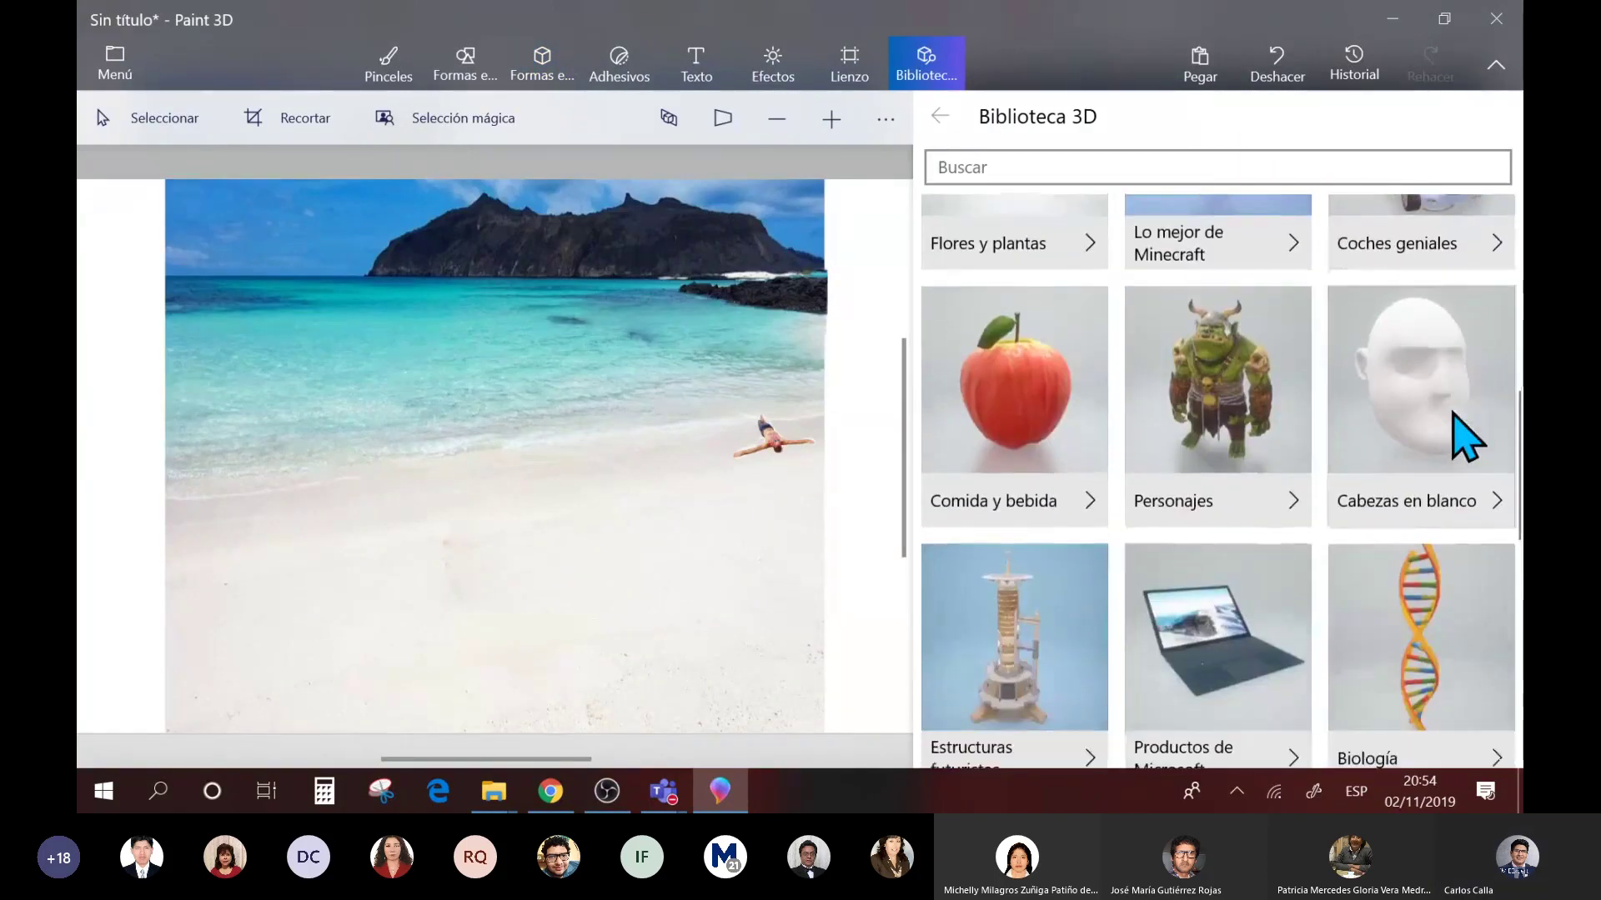
scroll(1466, 435, up, 5)
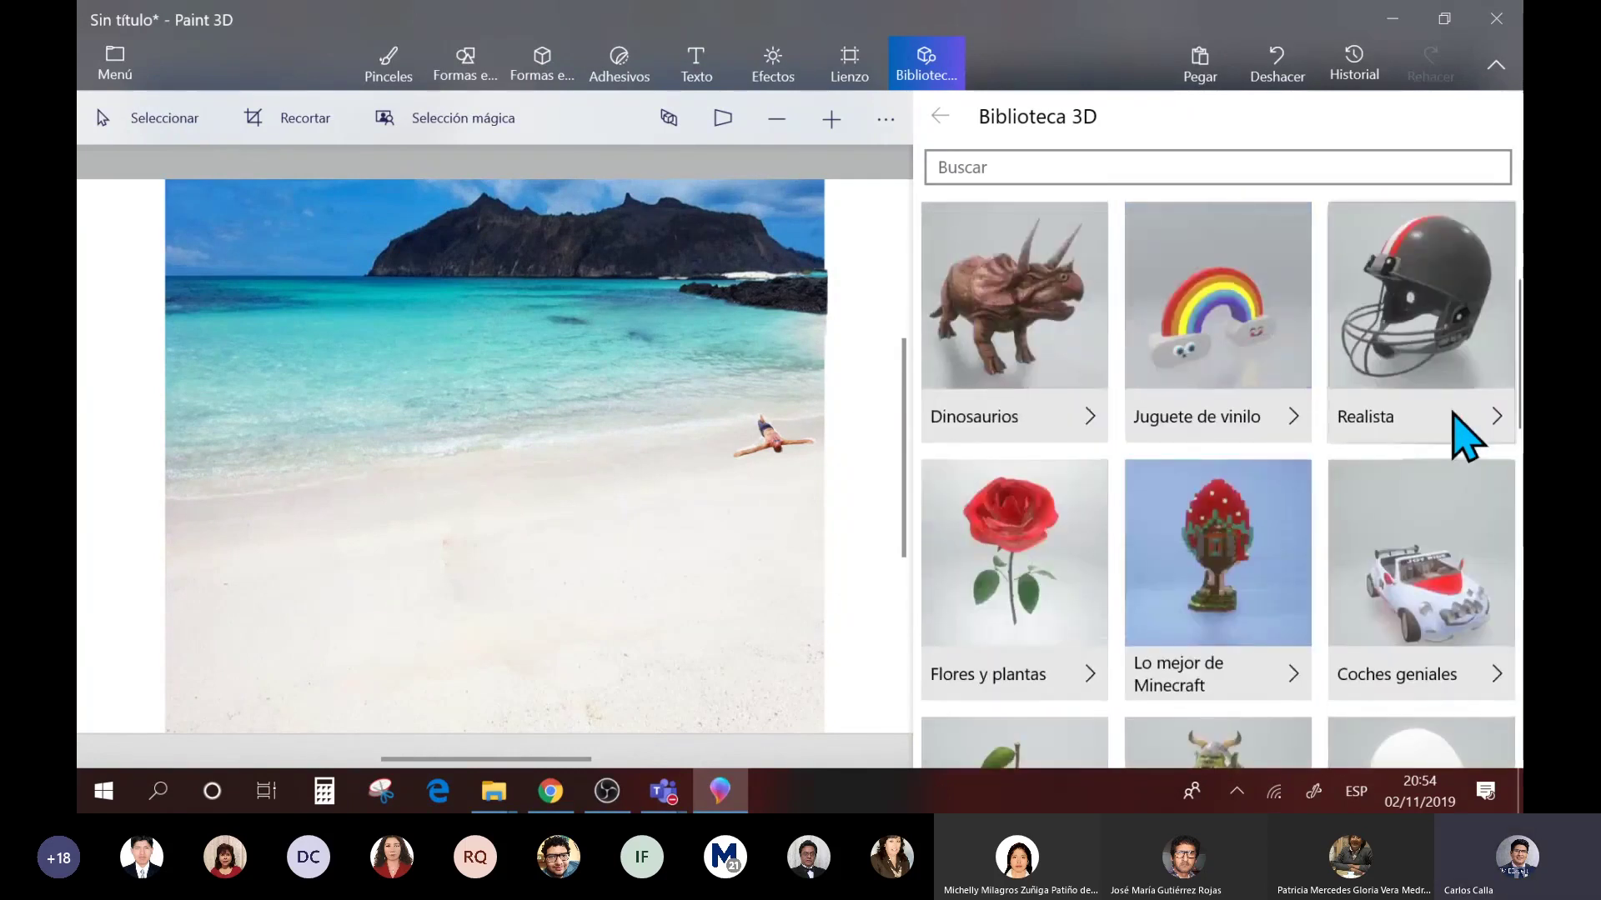
click(1241, 318)
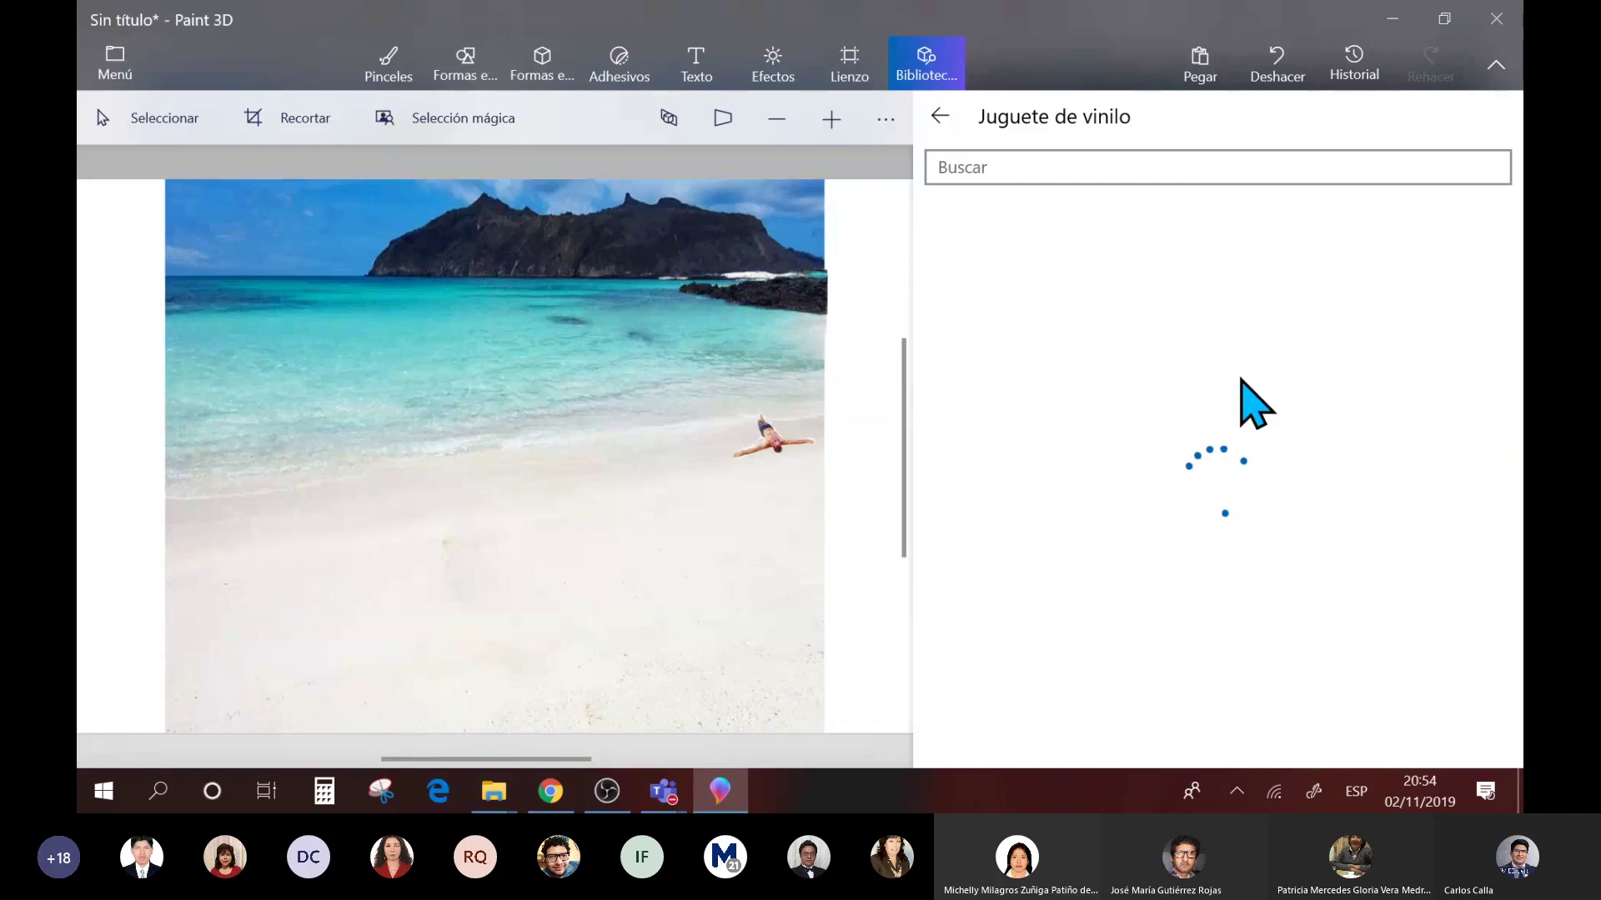
- Search the 3D library for "sea", repeat the search with "mar" and insert the Pelícano model
click(1200, 164)
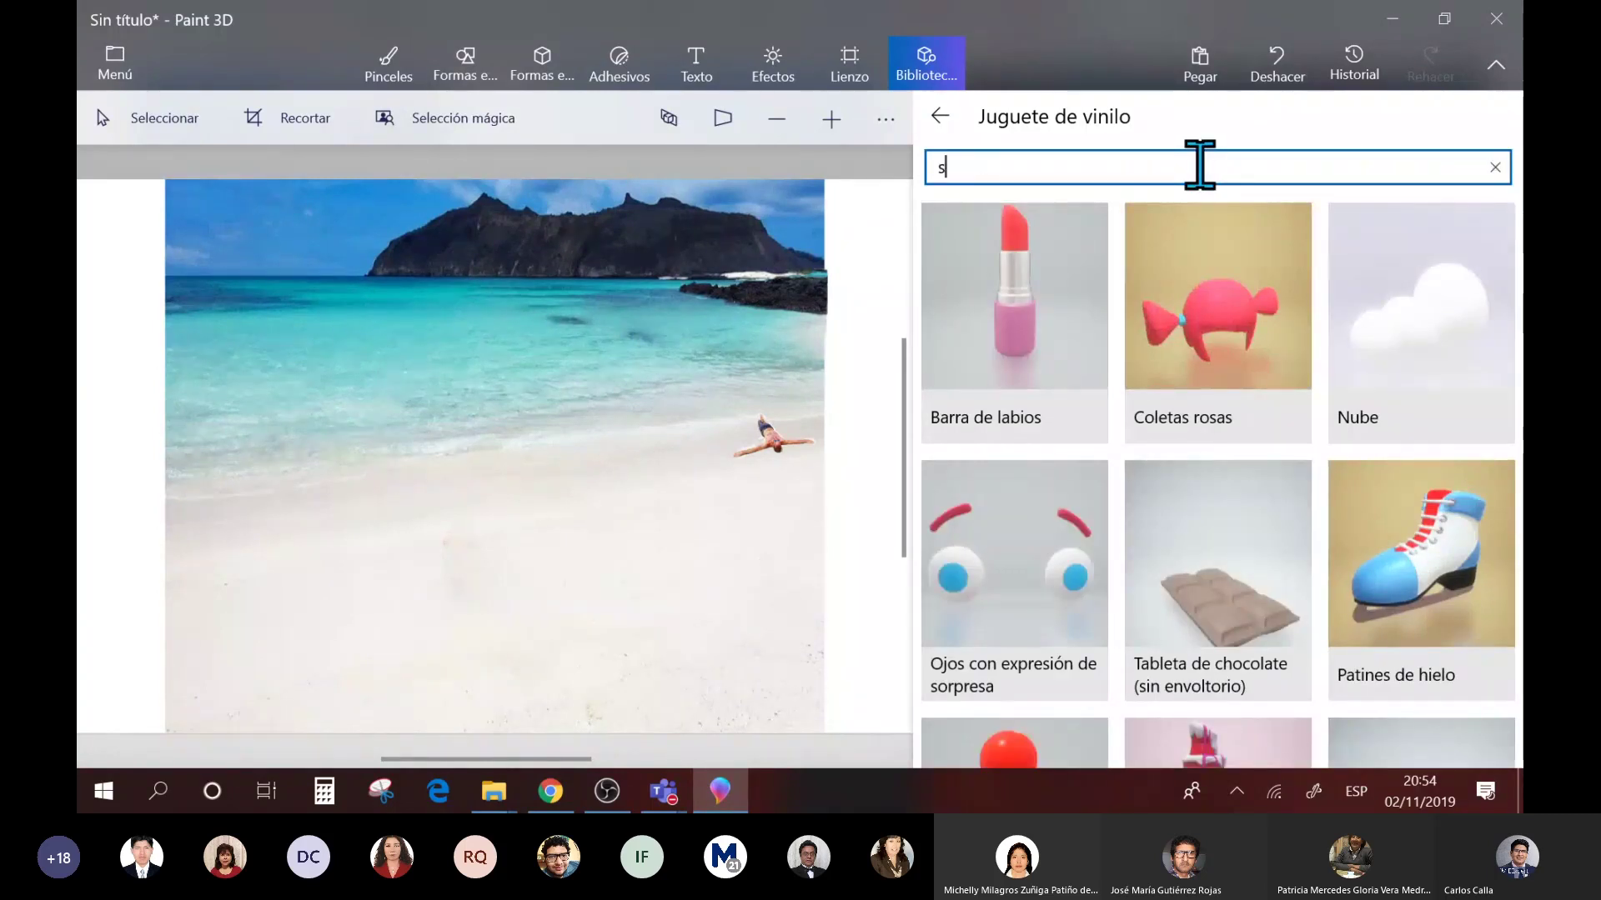
text(sea)
key(Return)
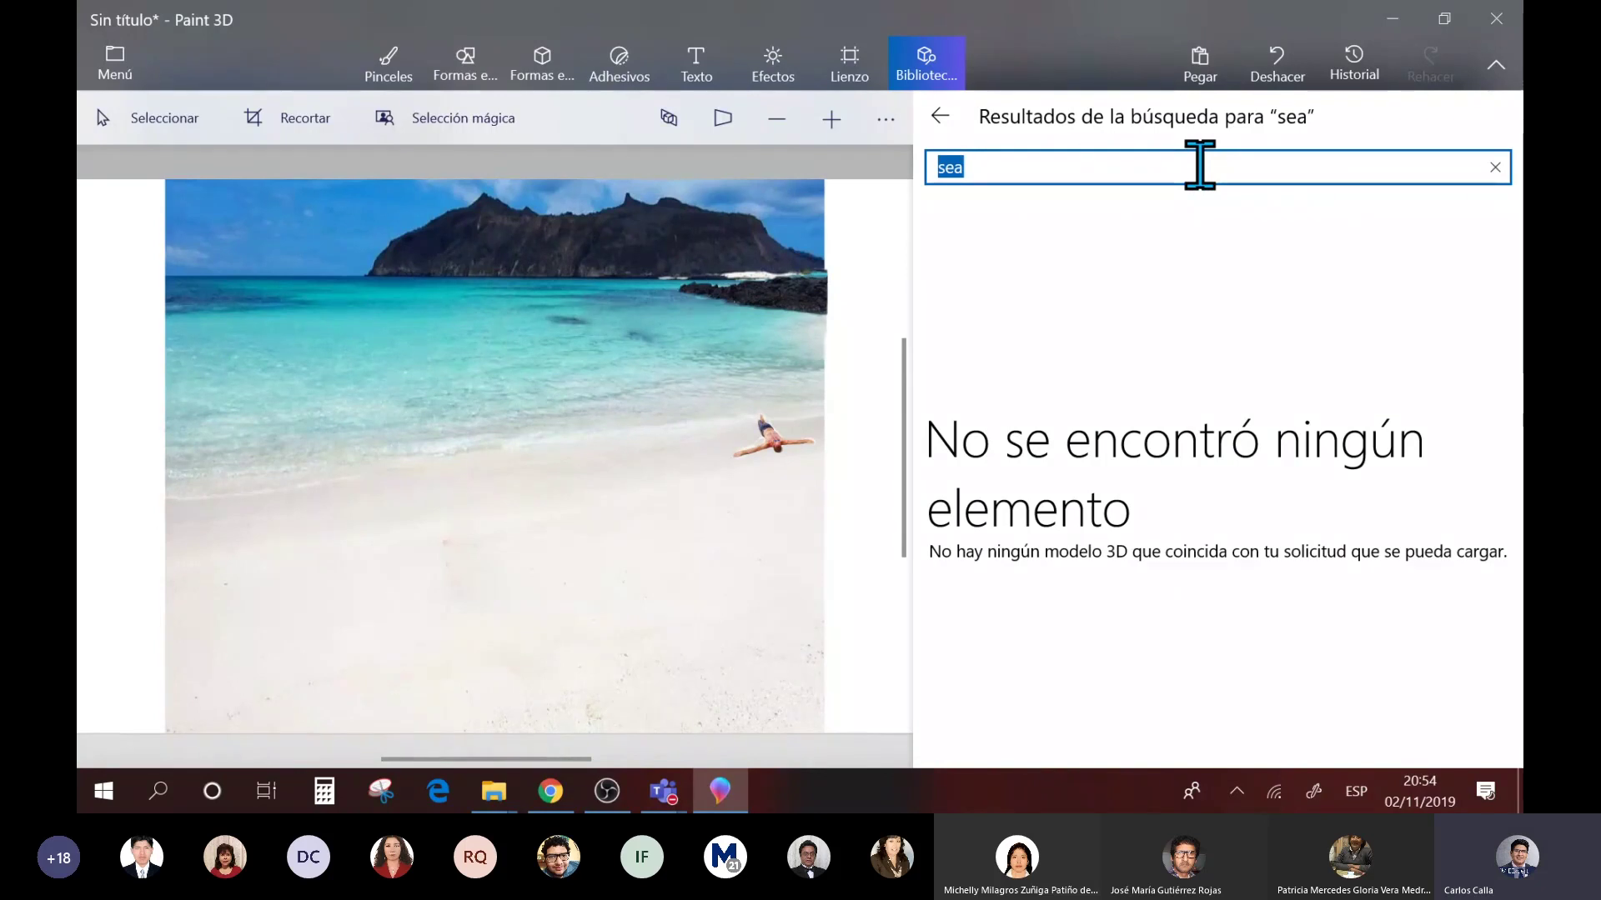
text(mar)
key(Return)
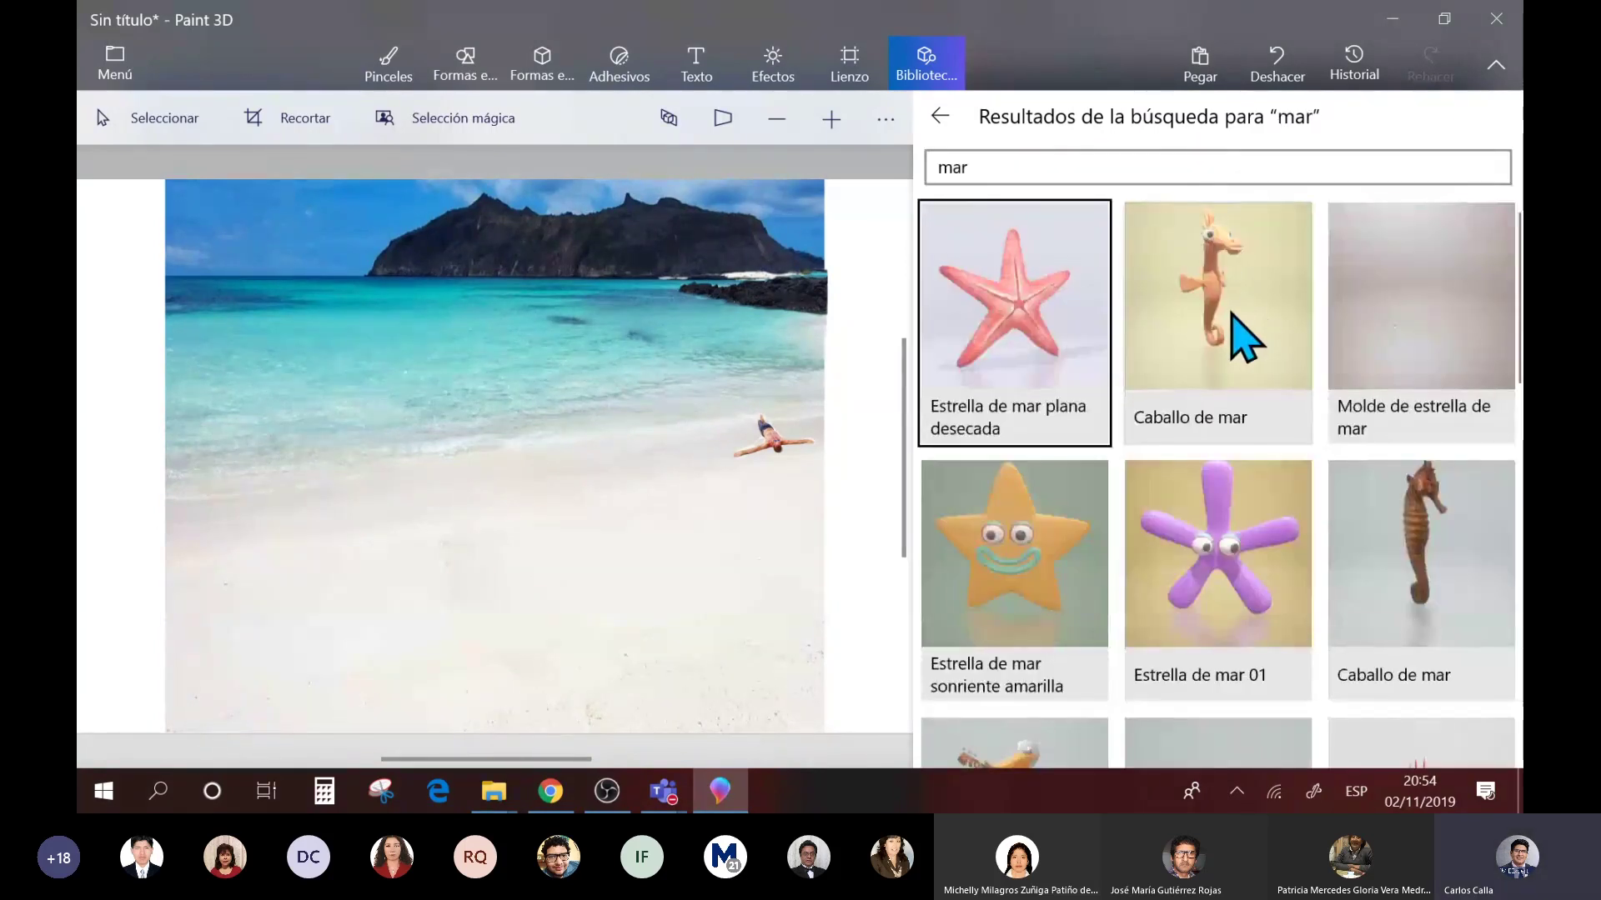
scroll(1241, 334, down, 2)
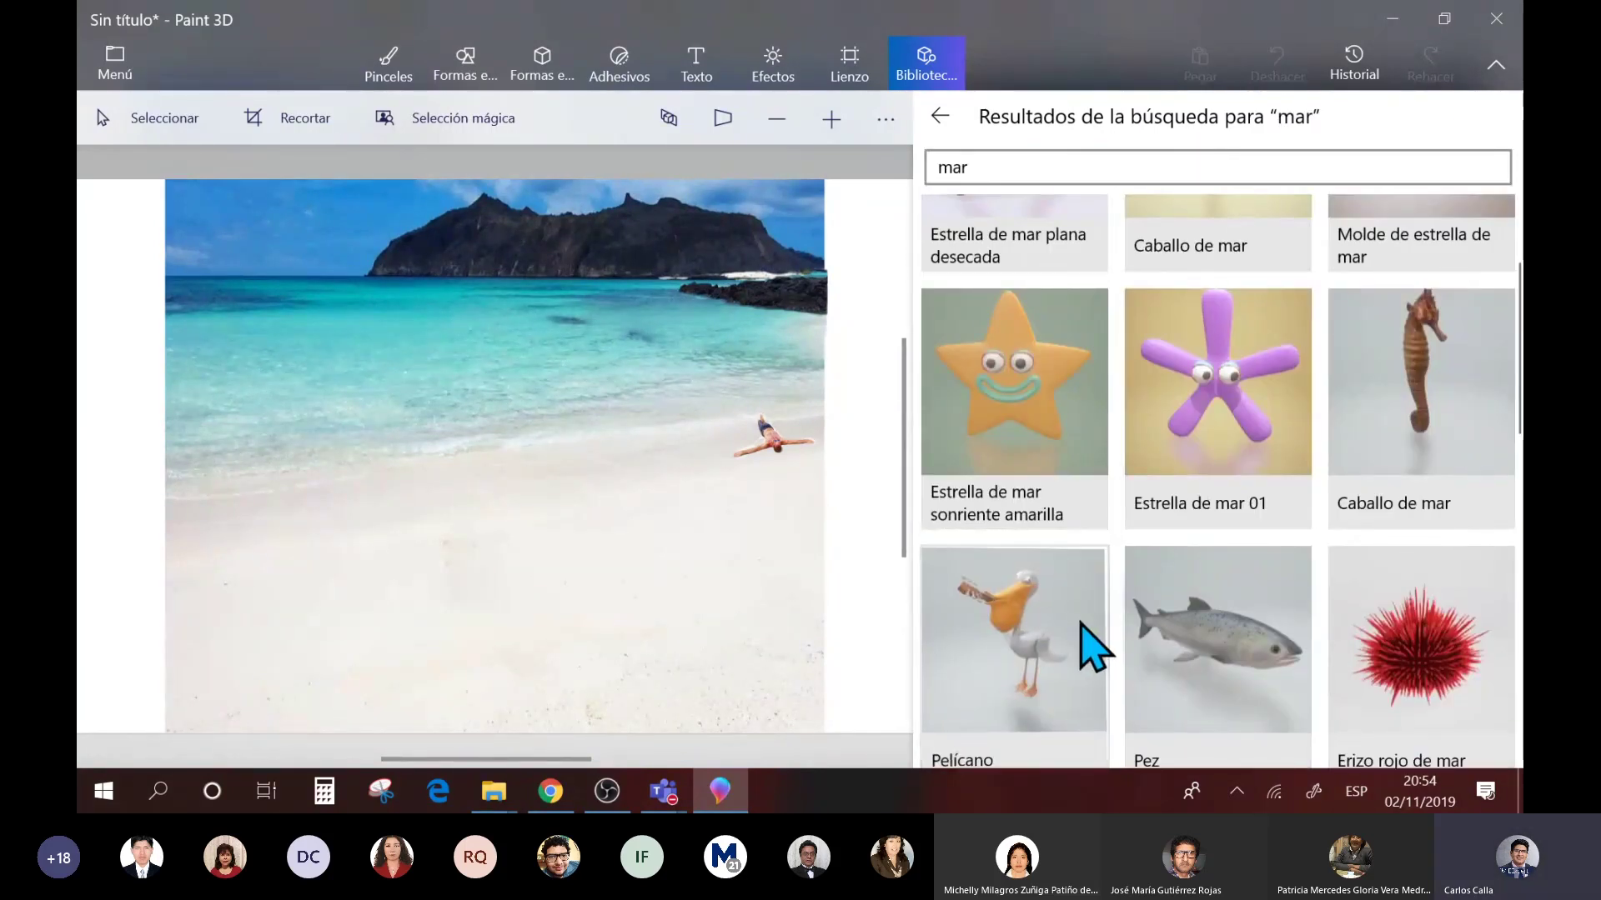
click(1047, 667)
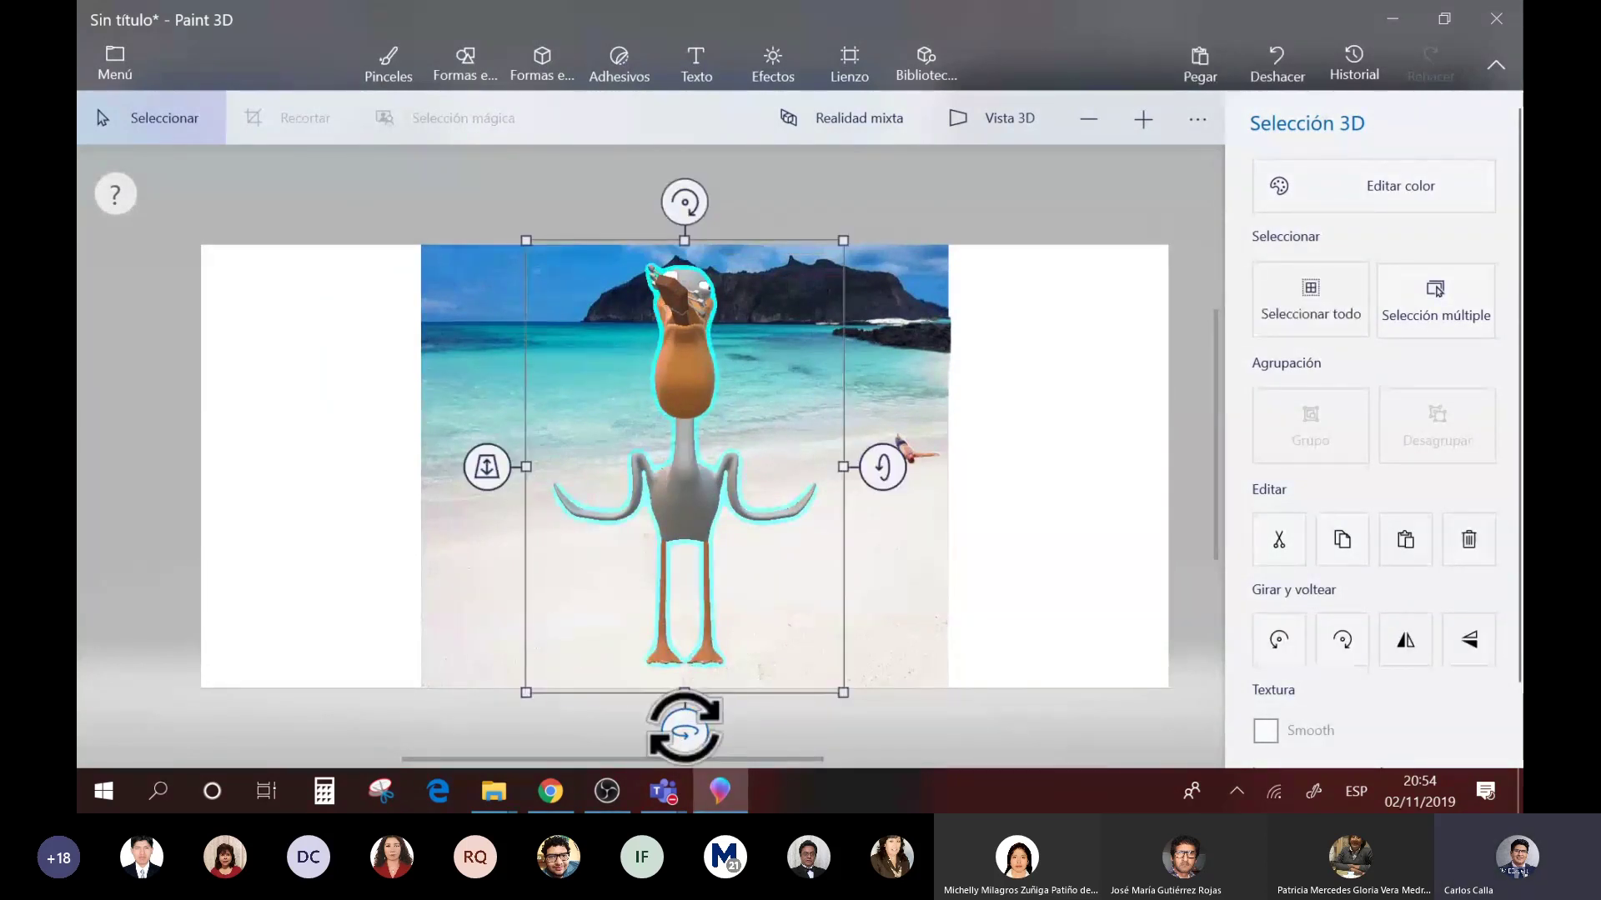
- Turn the pelican sideways, shrink it to less than half size, and stand it at the shoreline on the photo's left side
drag(684, 730, 618, 665)
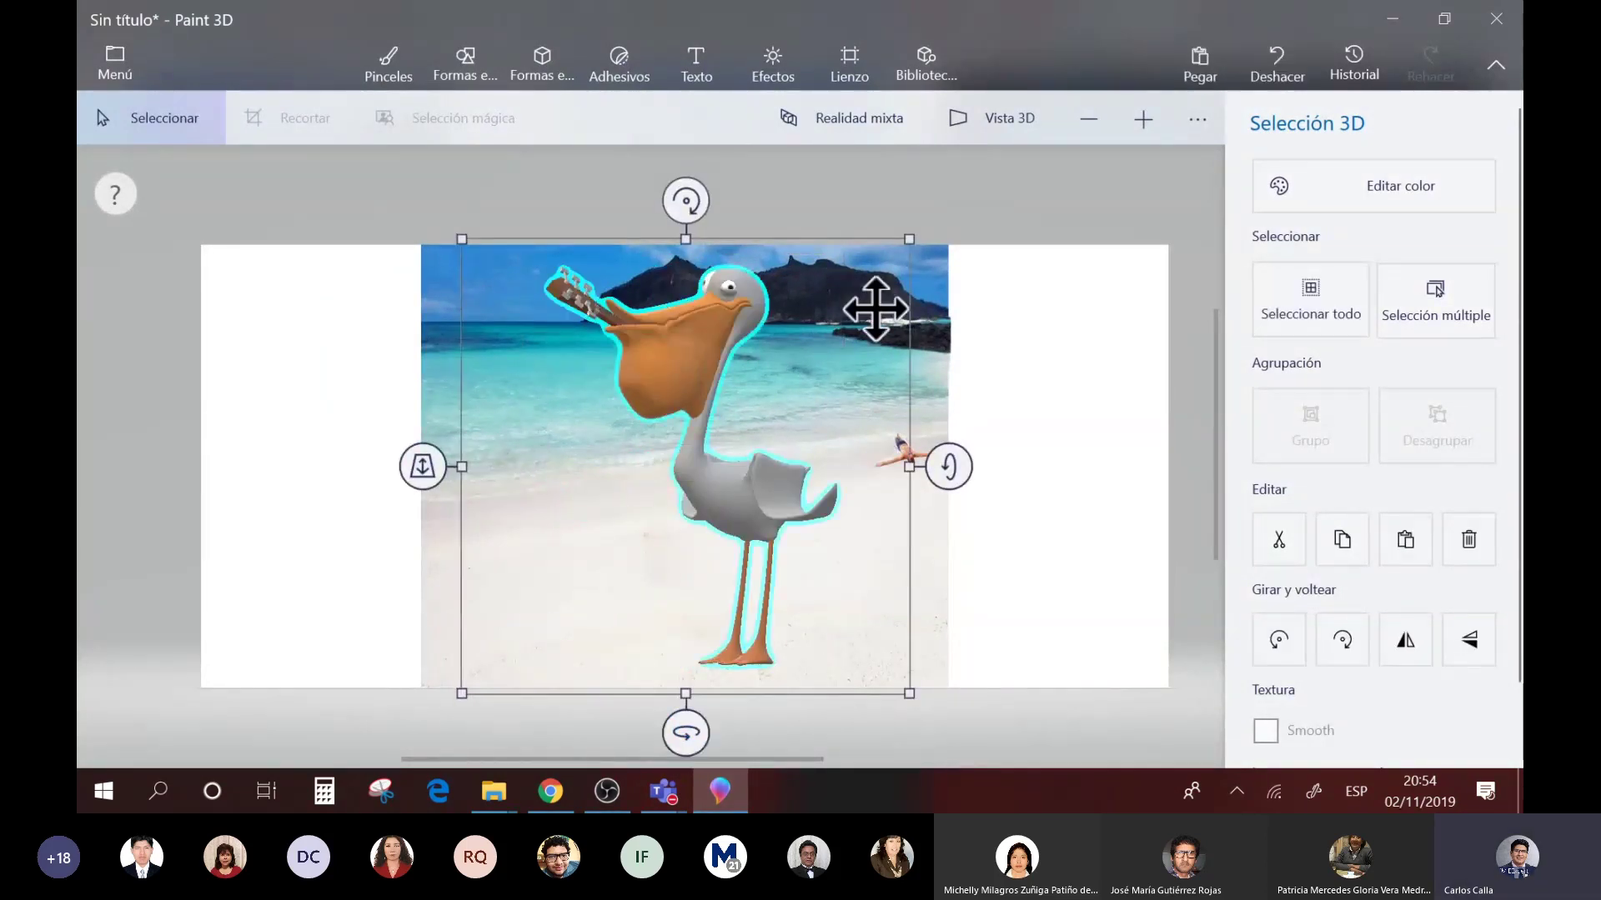
drag(922, 239, 750, 493)
drag(715, 614, 621, 469)
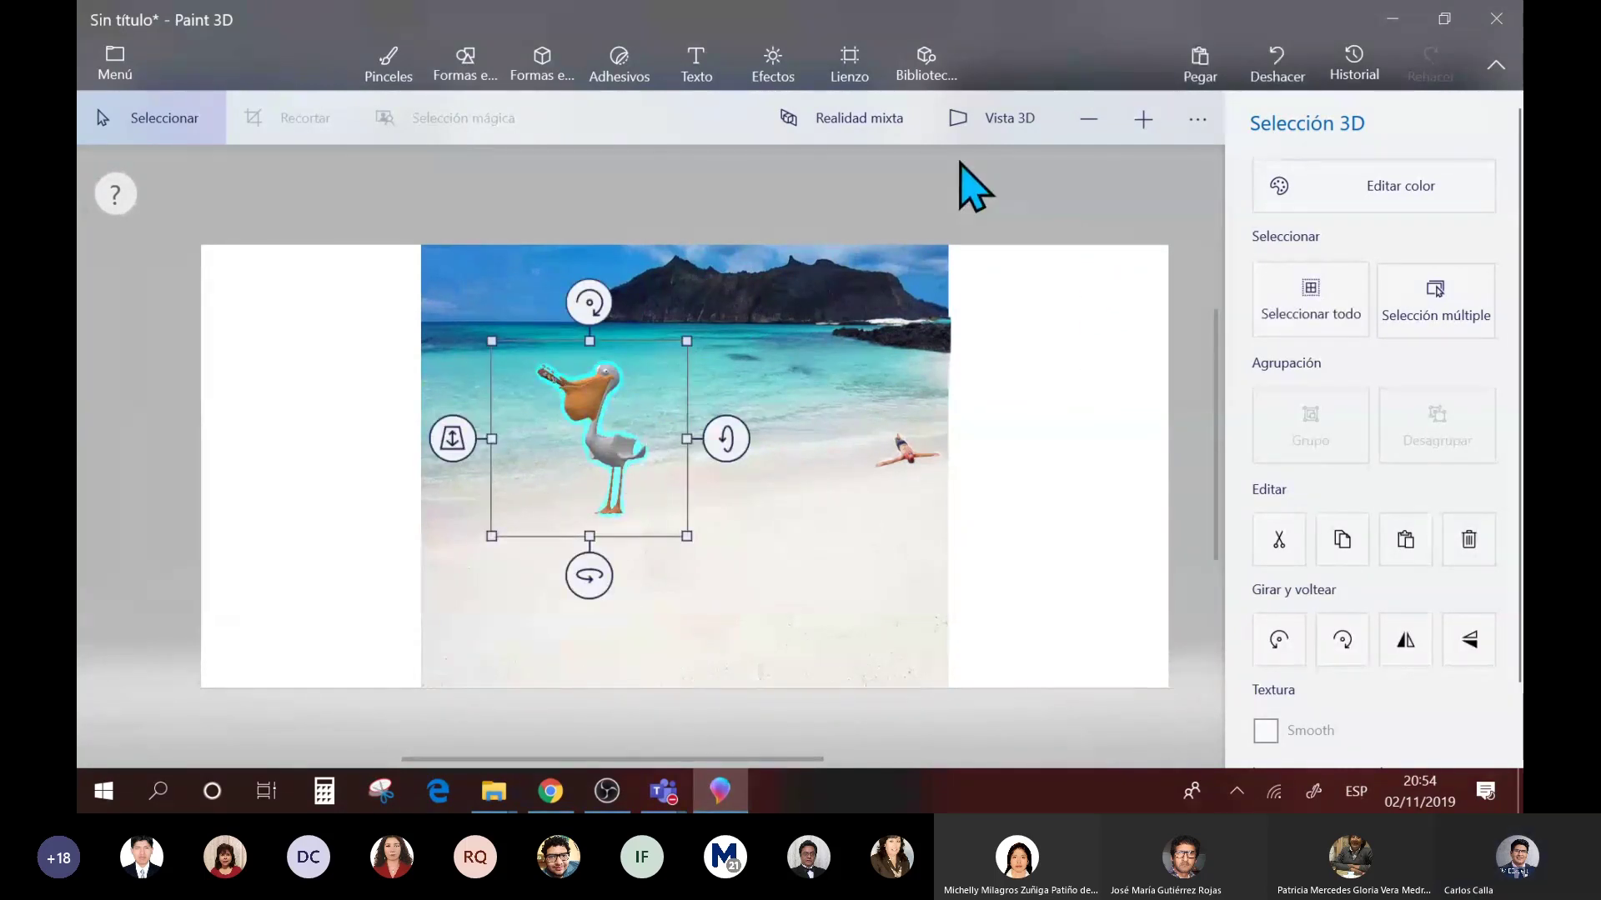
click(905, 147)
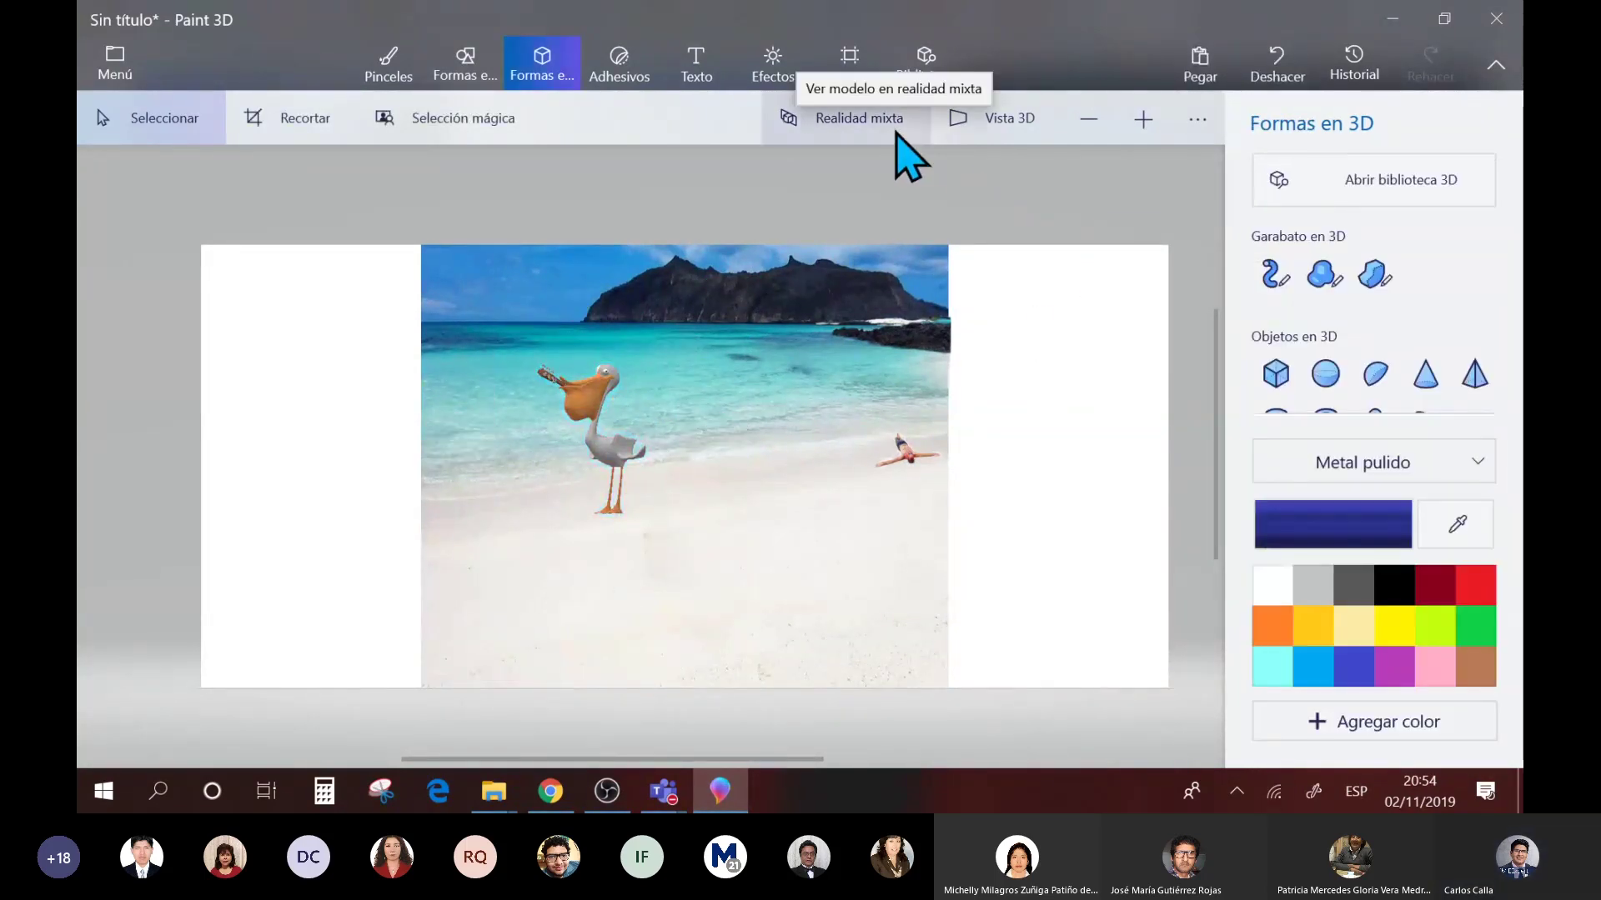
- Examine the depth of the pelican, rocks and man from several angles in 3D view, and check the composition back in 2D view
click(982, 121)
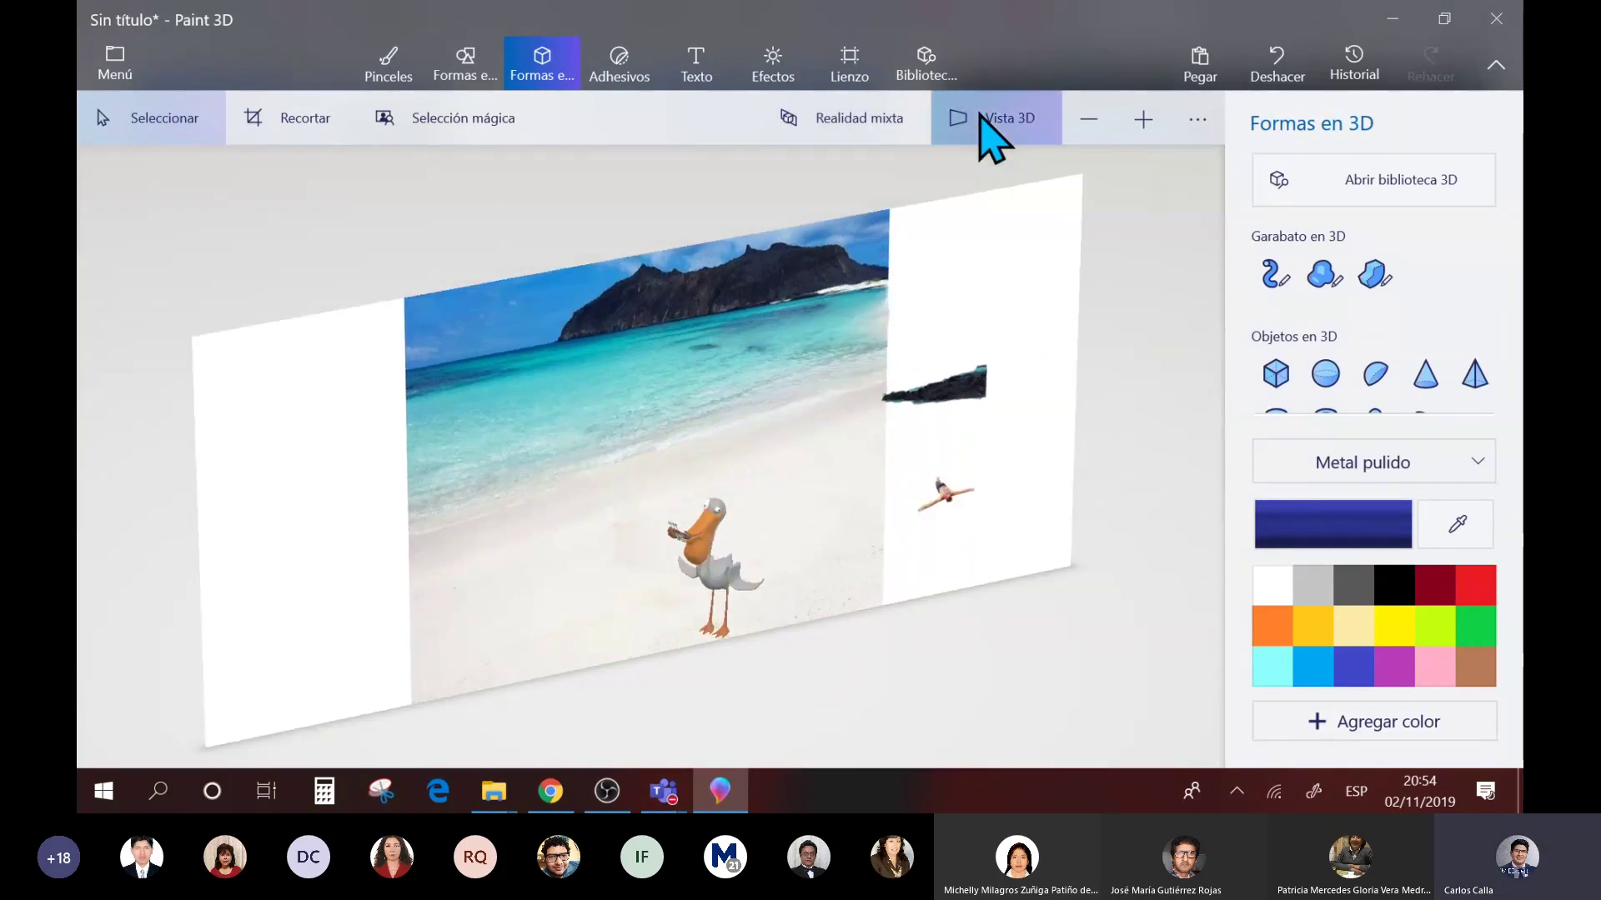
drag(1091, 556, 581, 377)
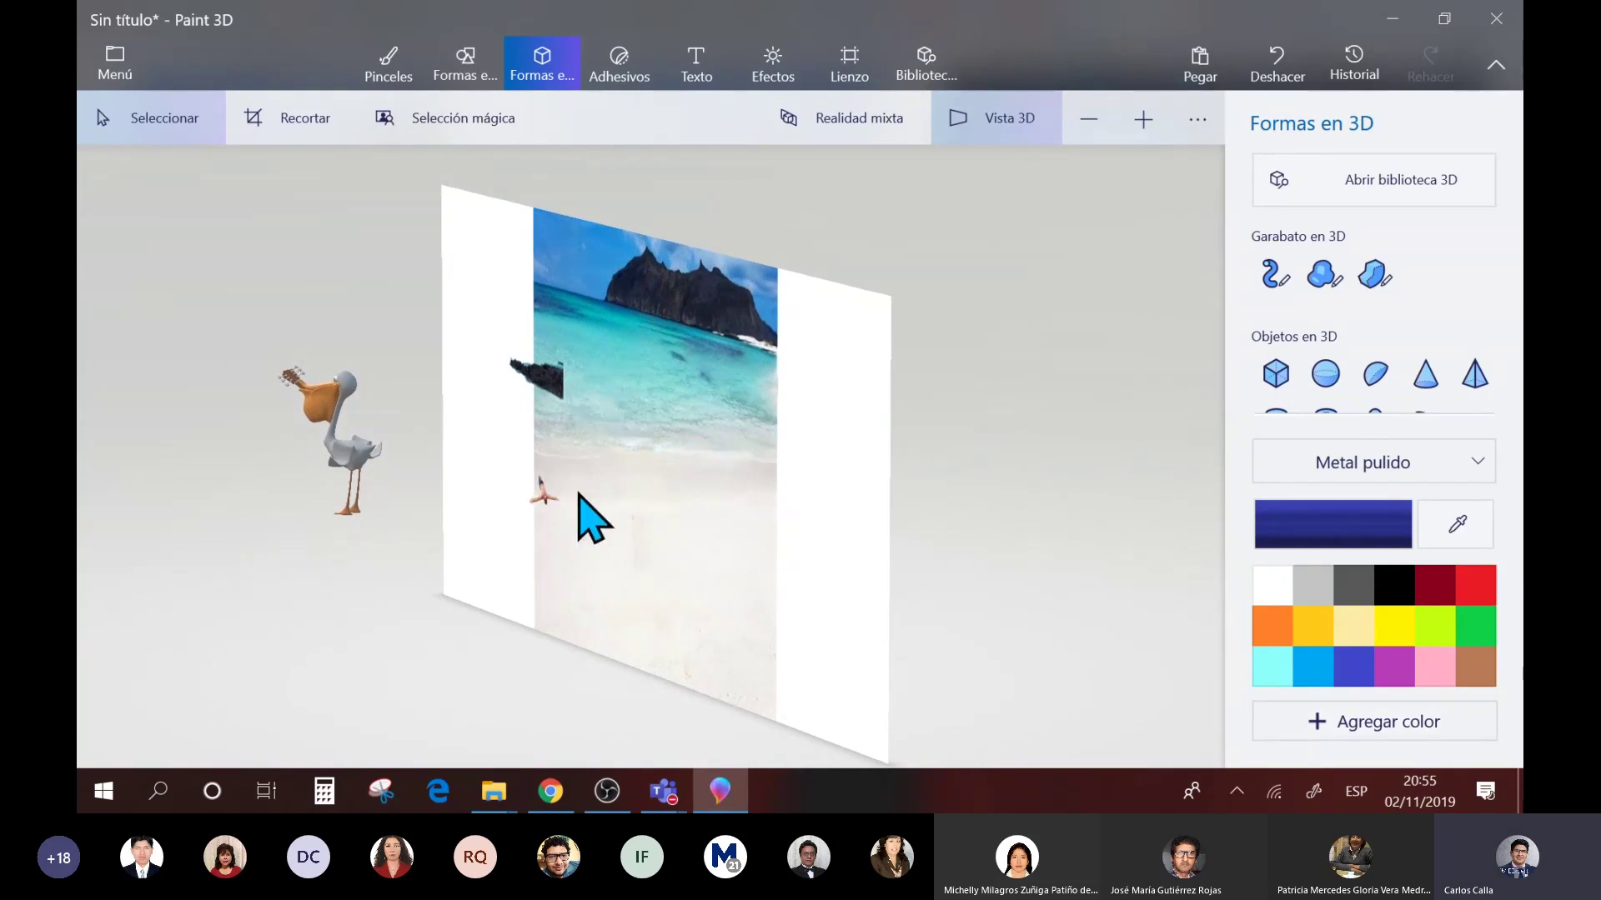
drag(815, 514, 1027, 500)
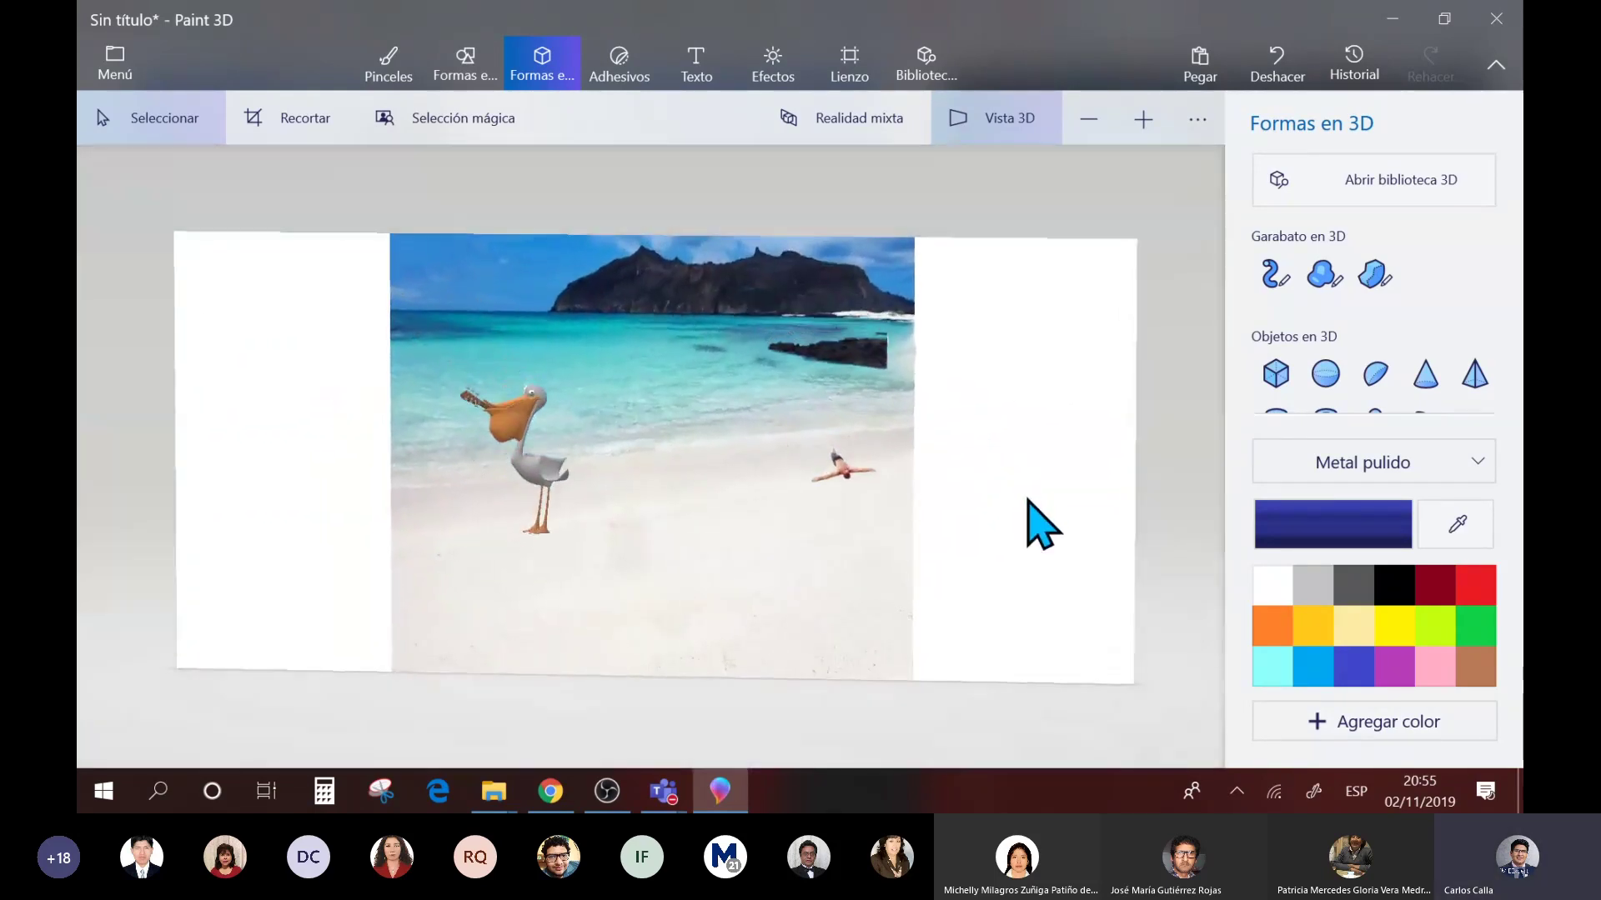
click(1009, 131)
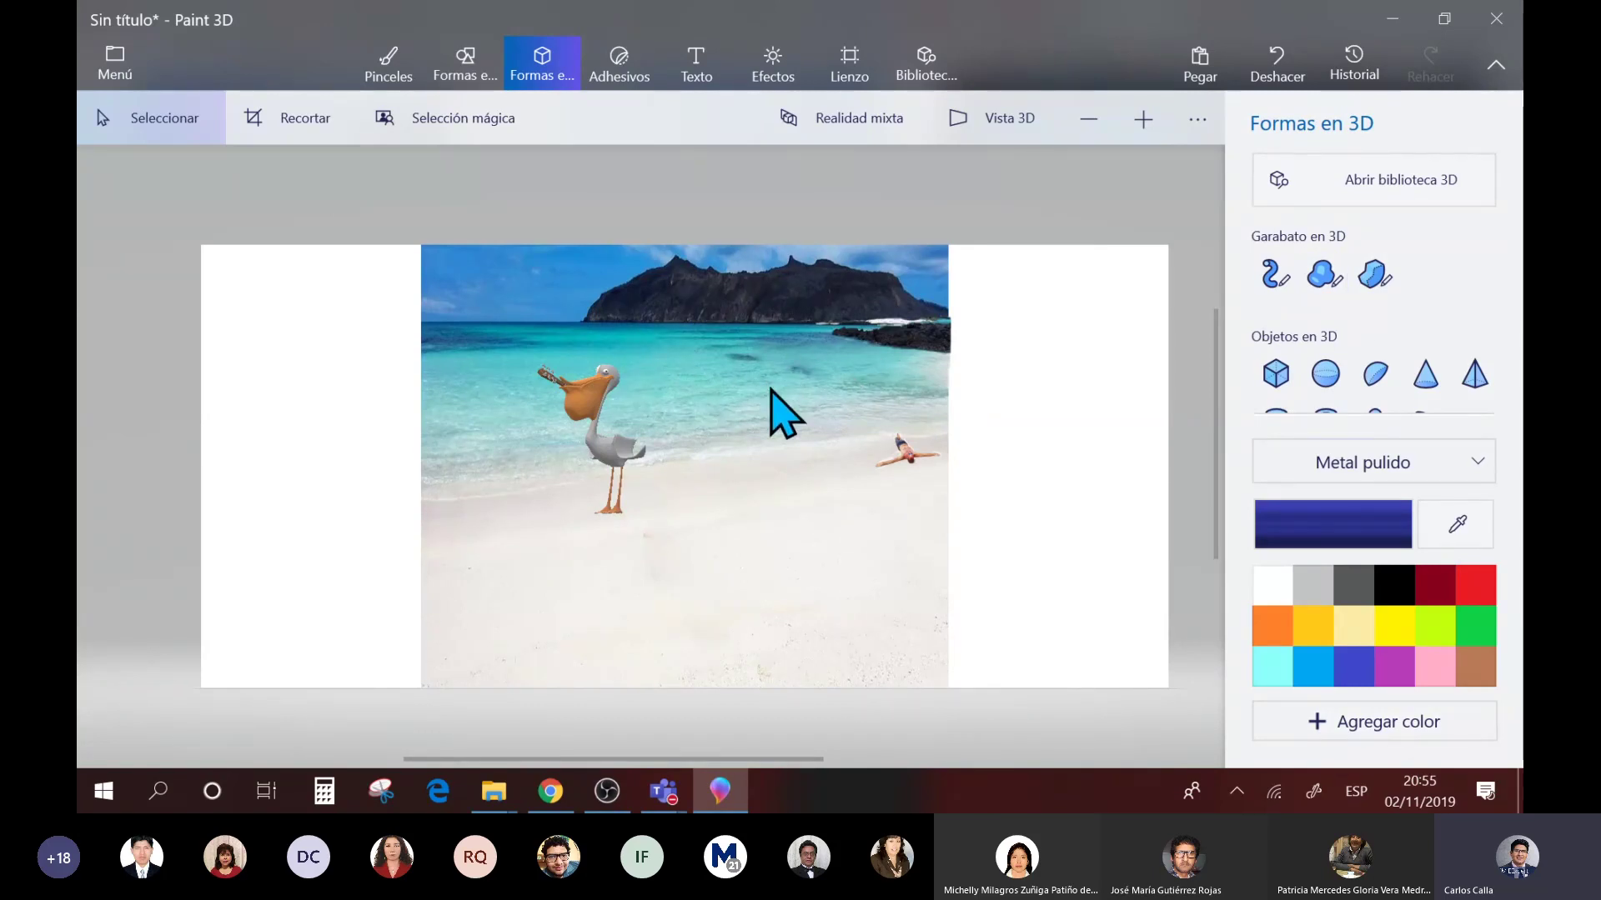
scroll(769, 390, down, 3)
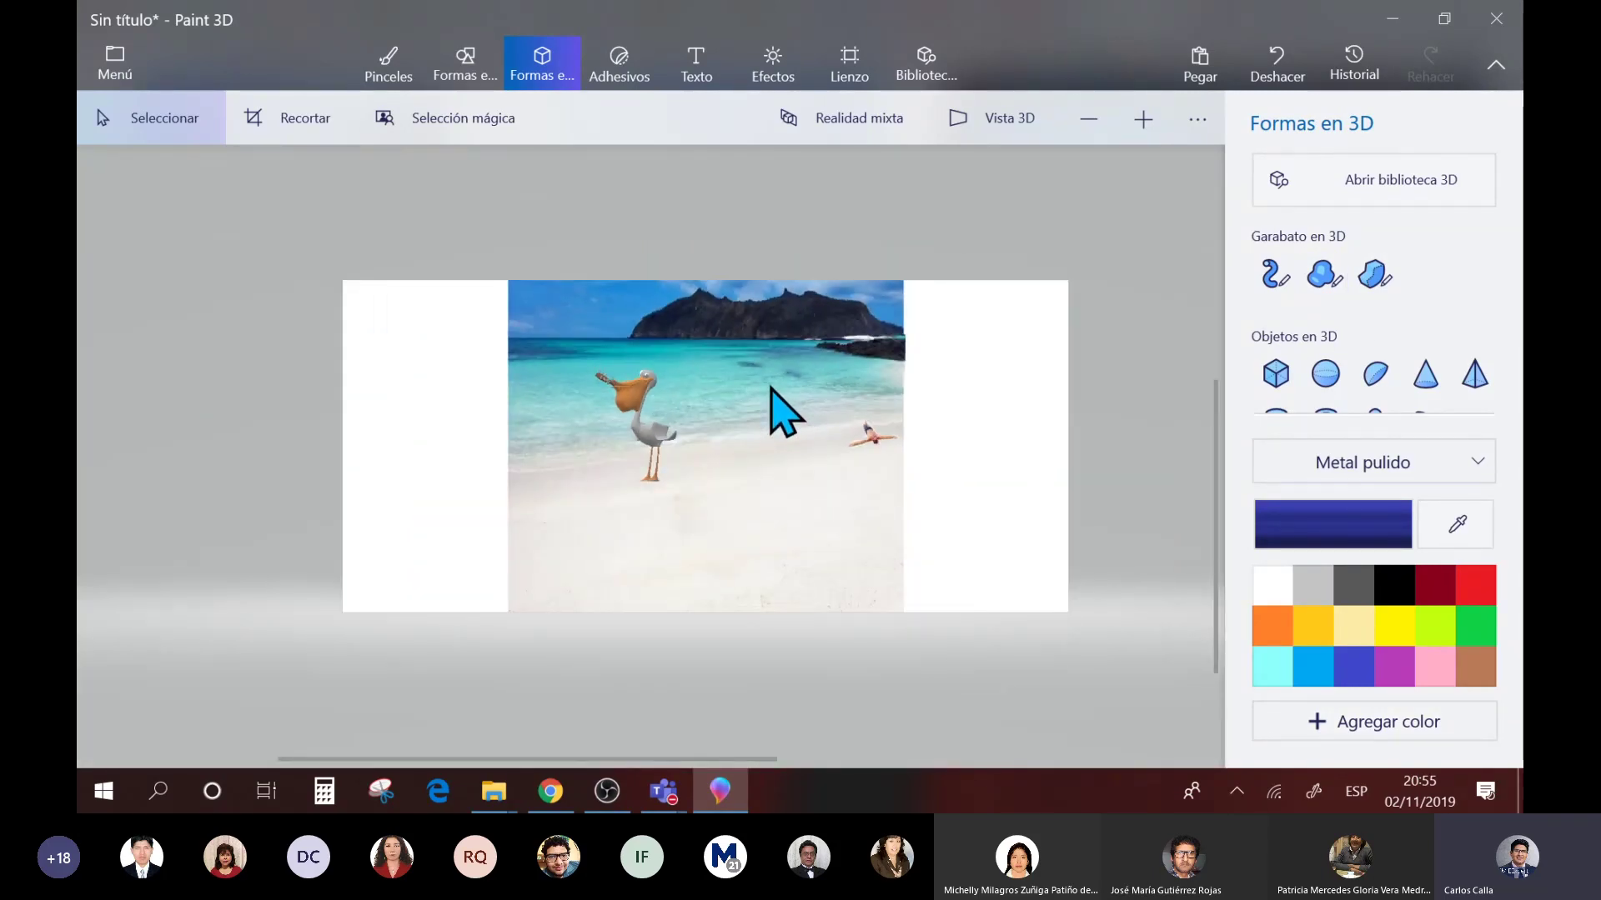
scroll(770, 389, up, 3)
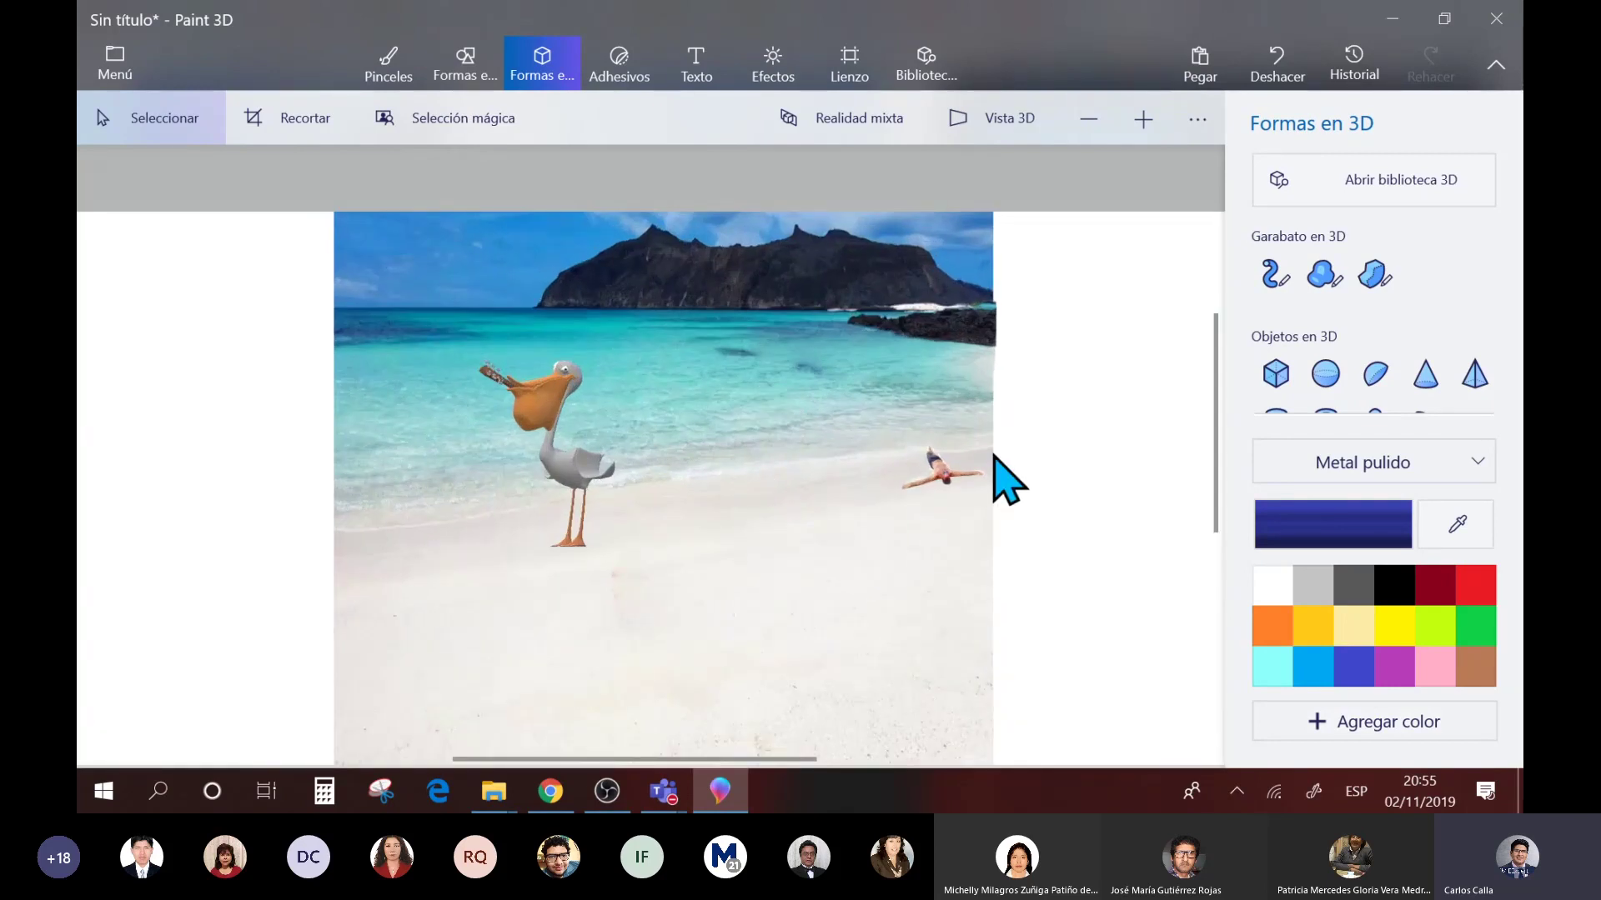
scroll(865, 515, down, 3)
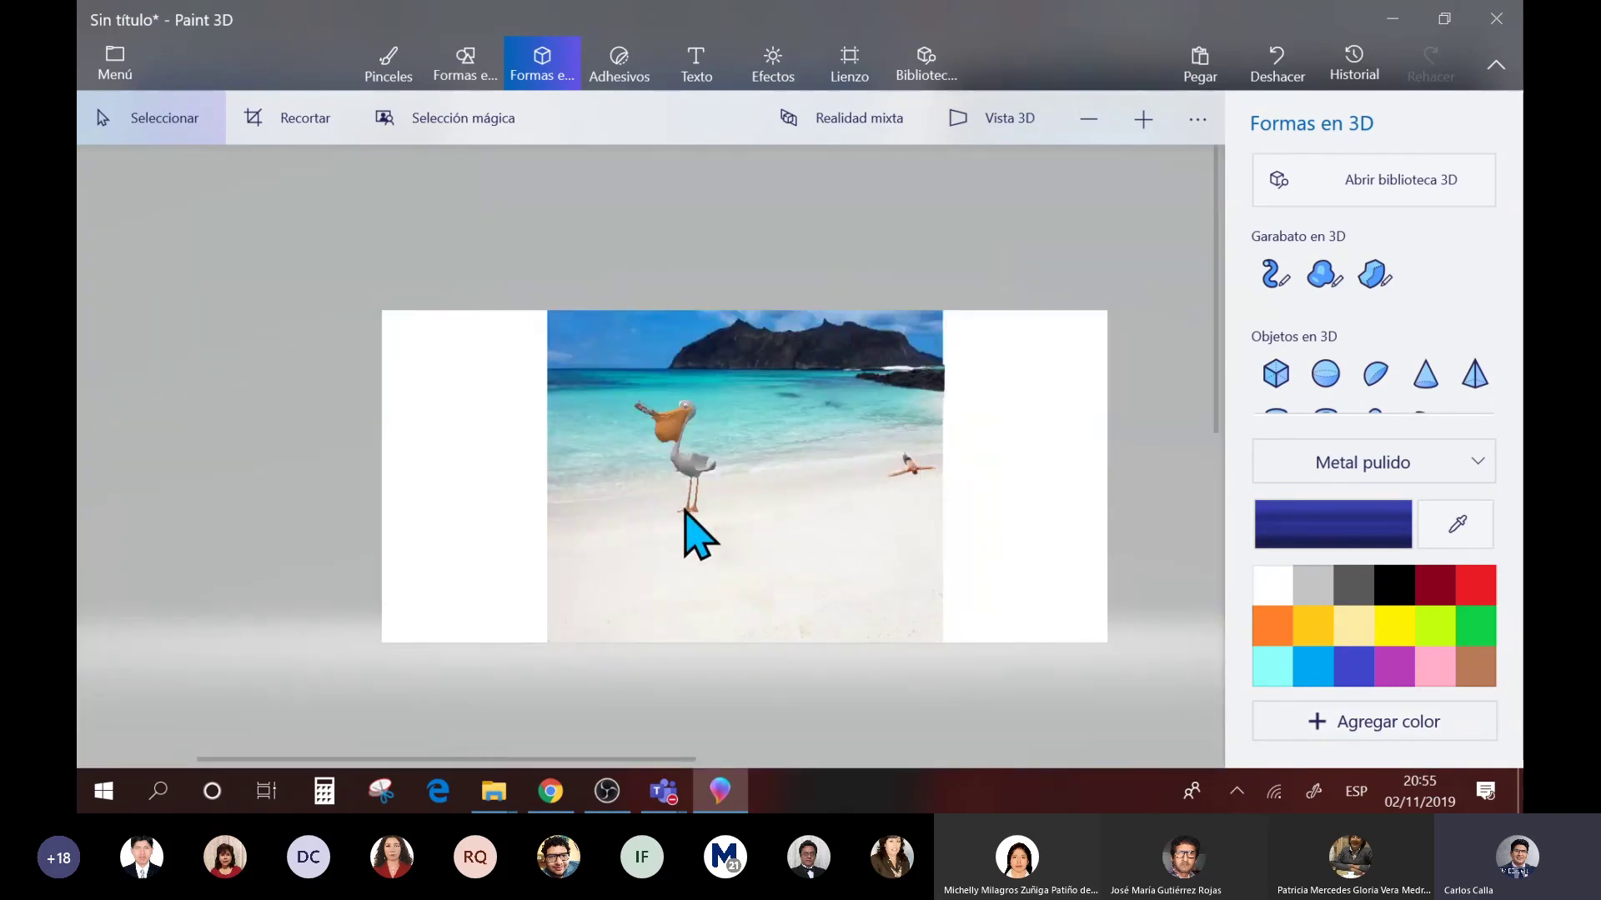
scroll(897, 572, up, 2)
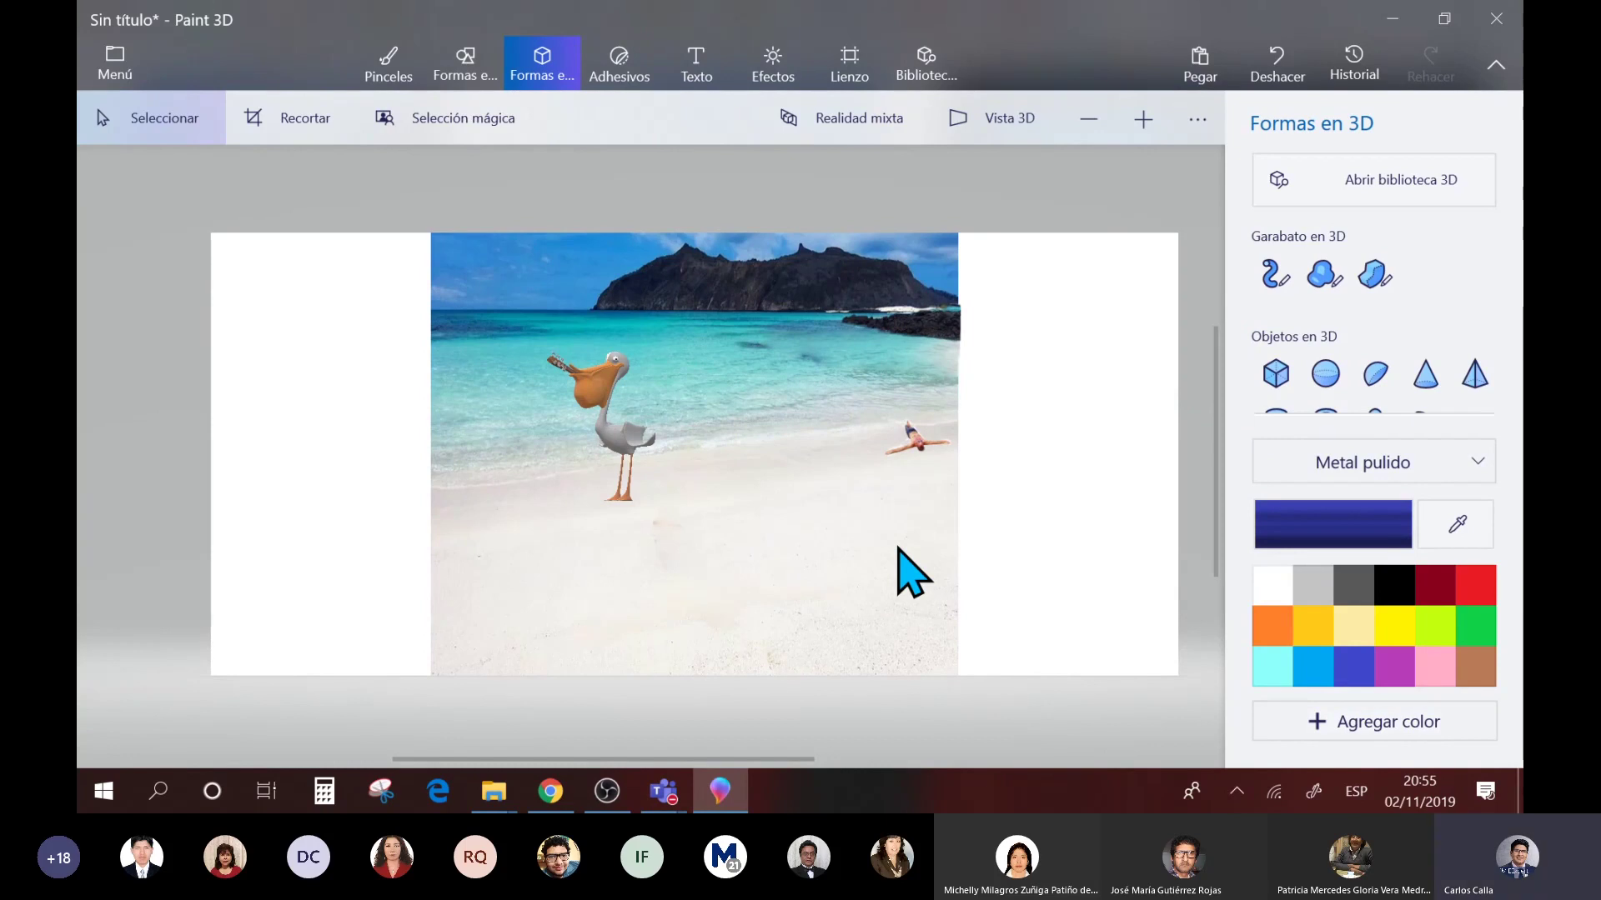
- Switch to the Microsoft Teams meeting, read the recent chat messages, and return to Paint 3D
click(666, 789)
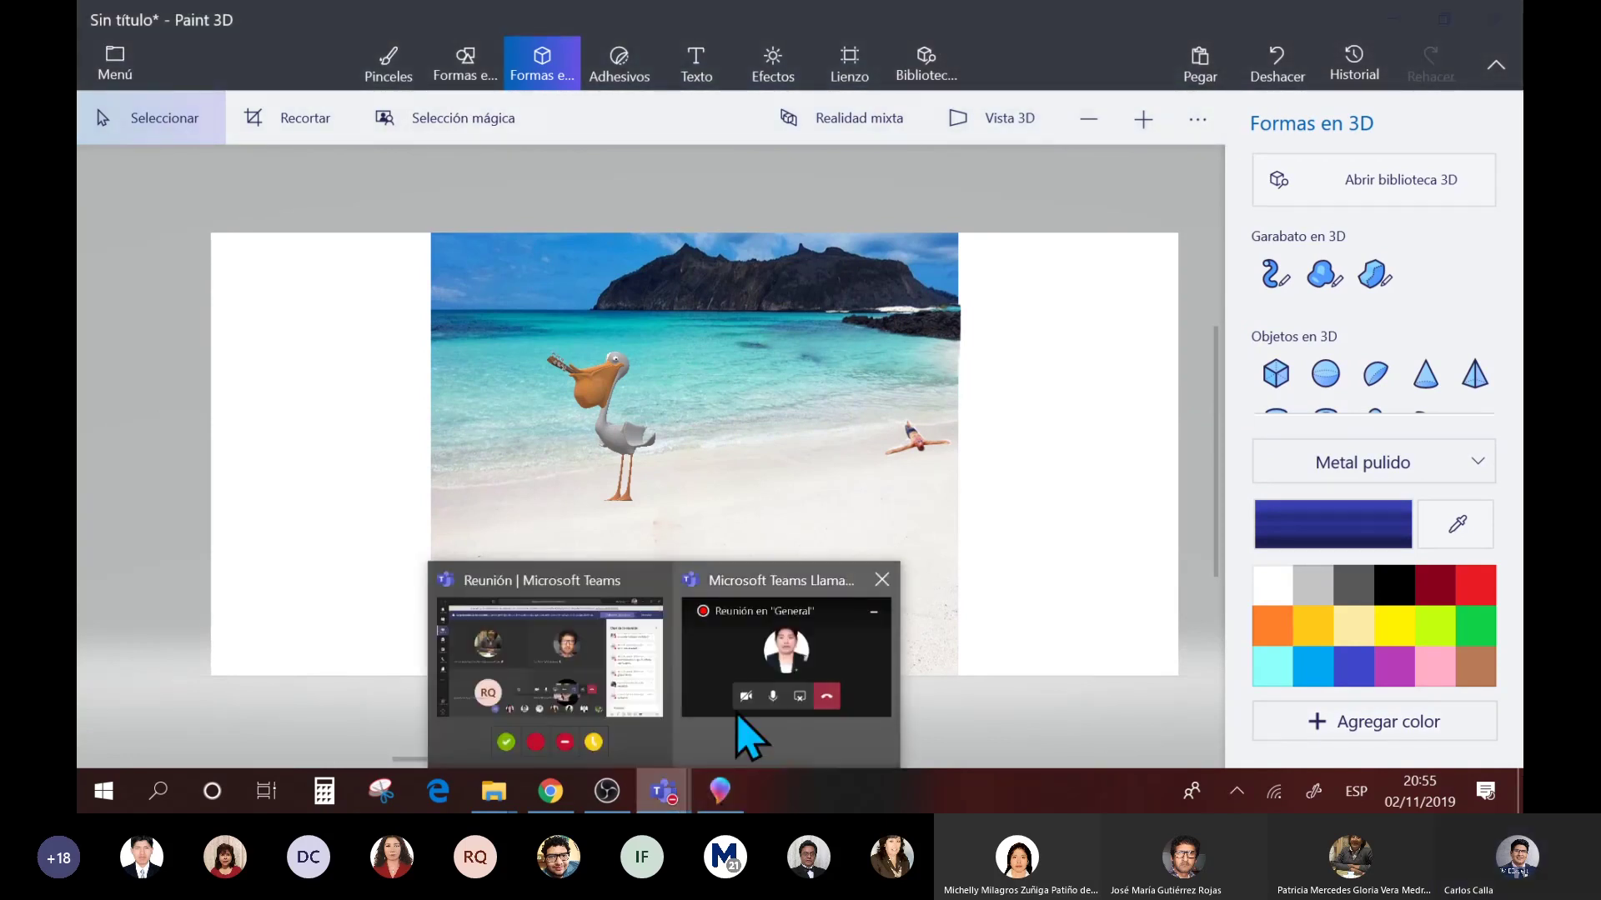
click(648, 701)
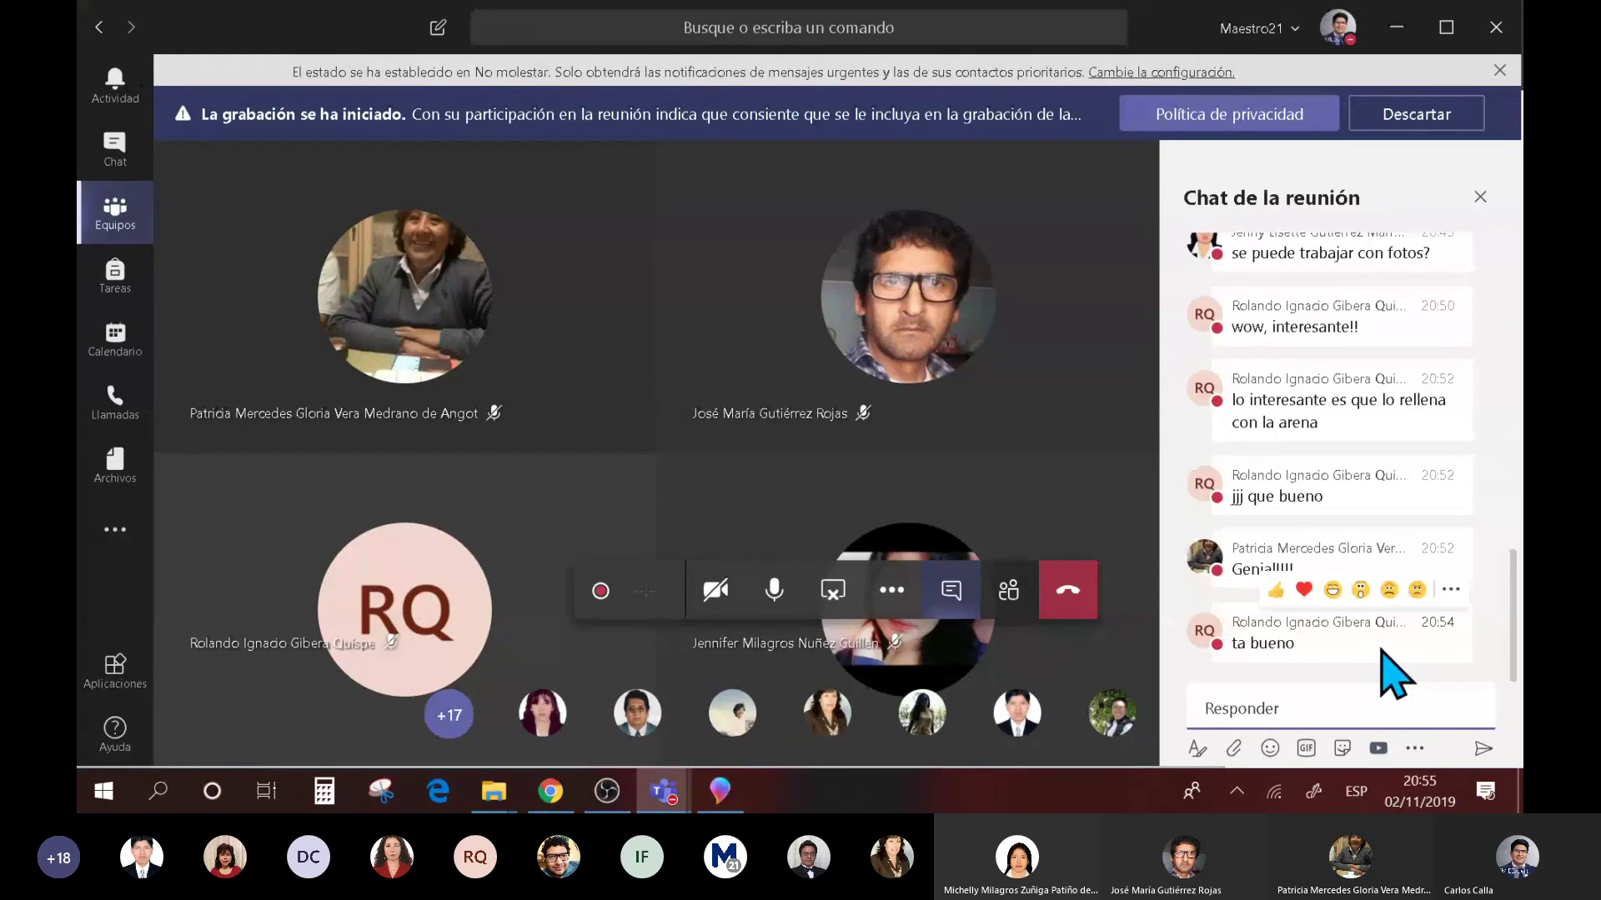
scroll(1391, 671, up, 2)
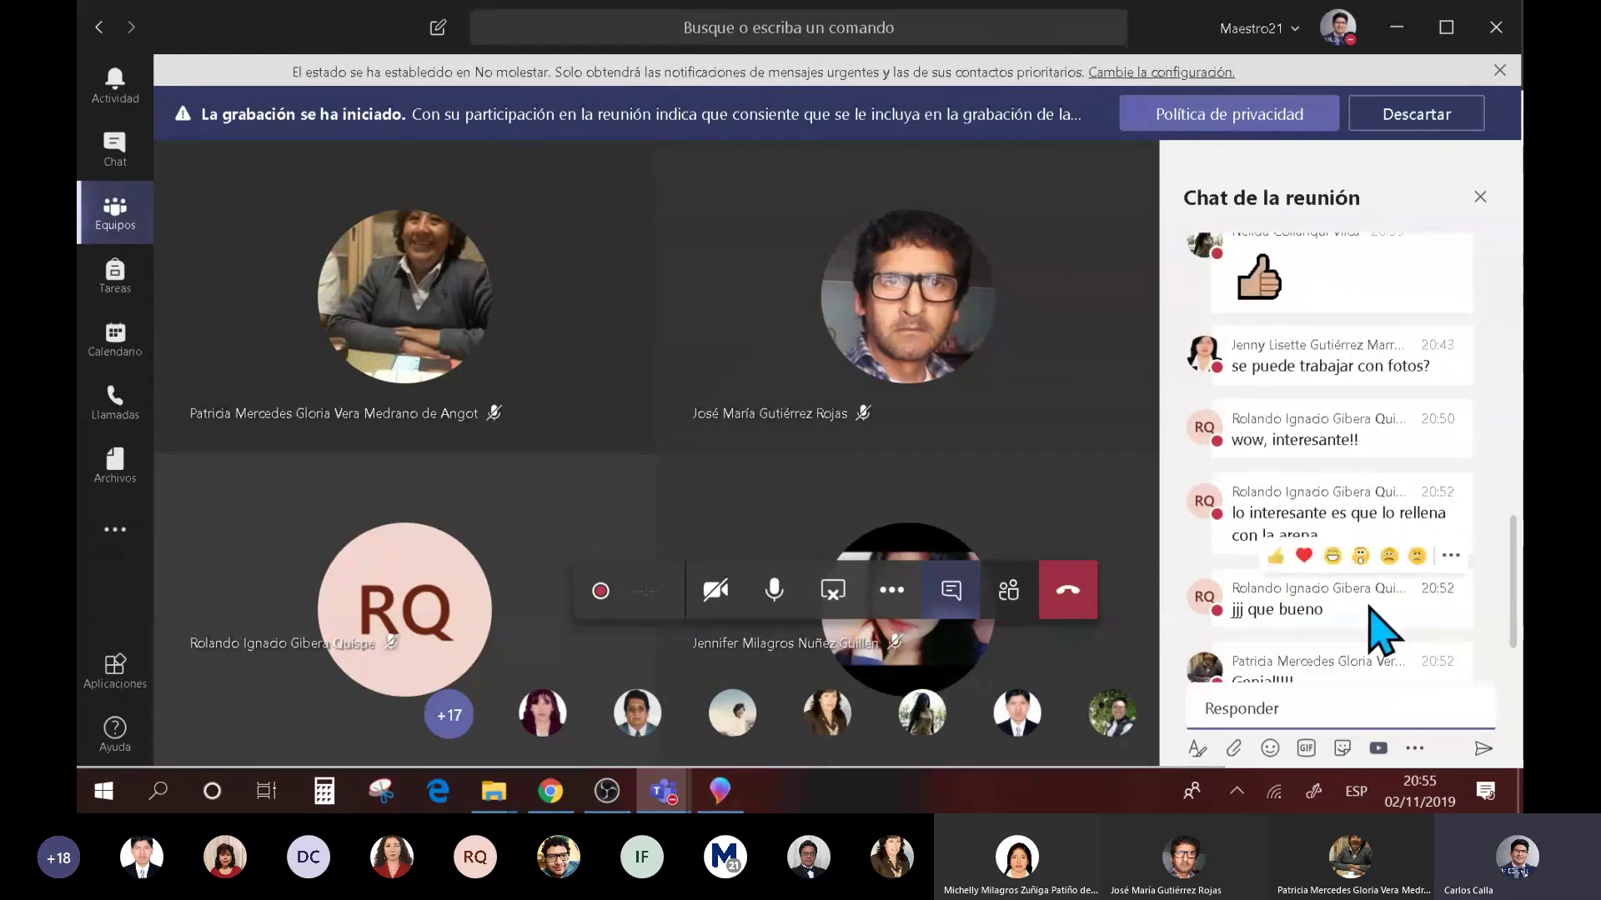
key(alt+Tab)
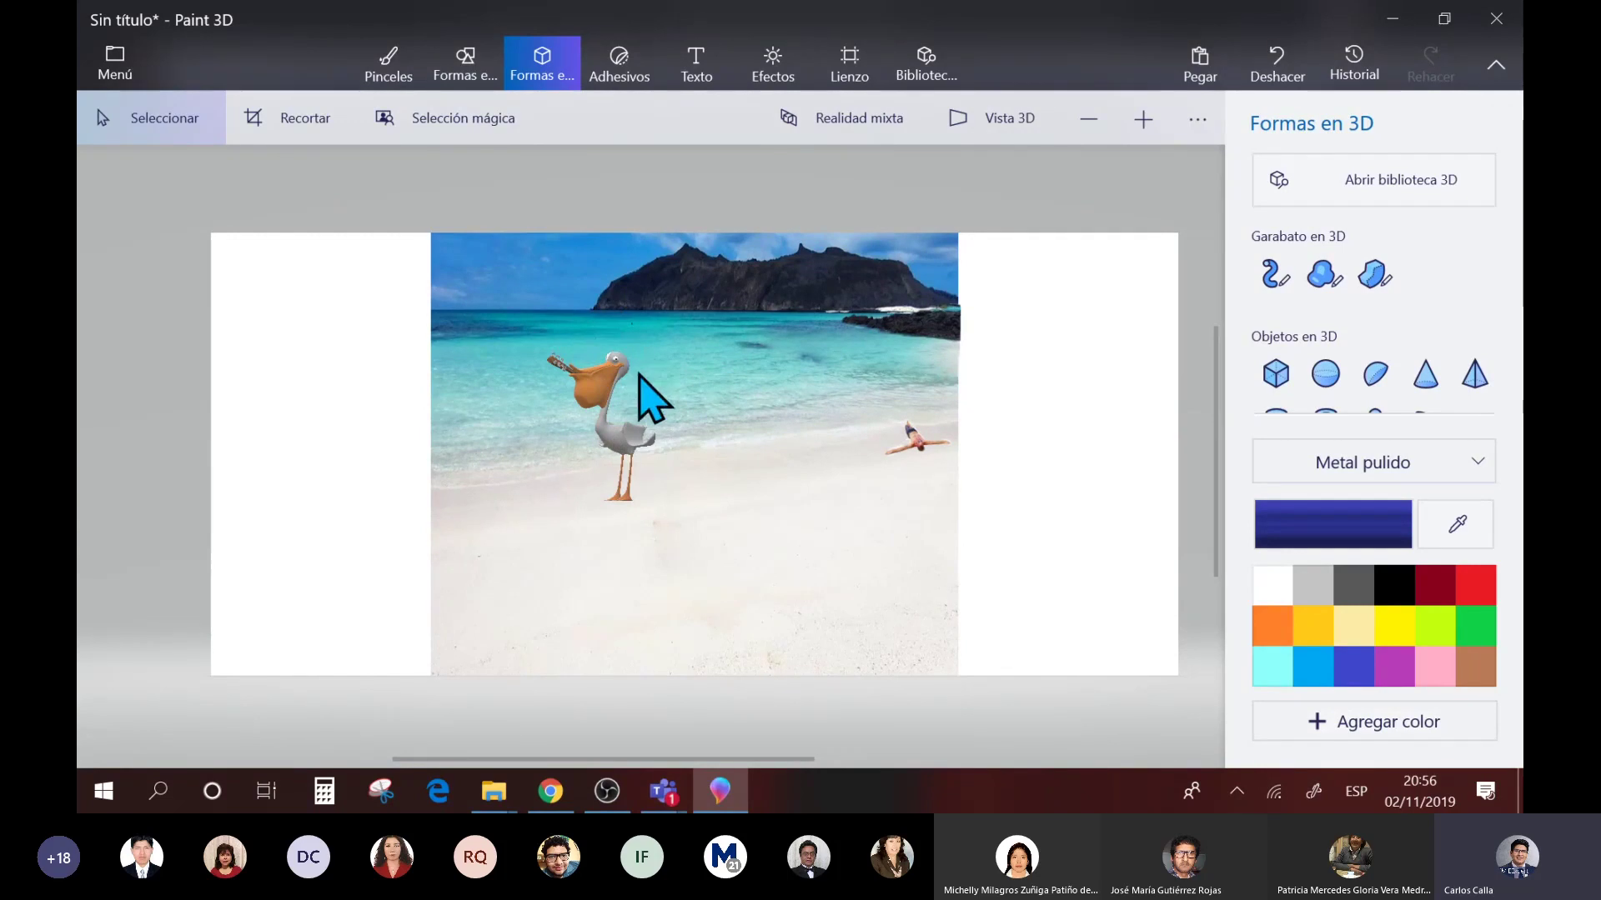
- Resize the pelican to slightly larger than before and place it at the shoreline just left of the man
click(638, 442)
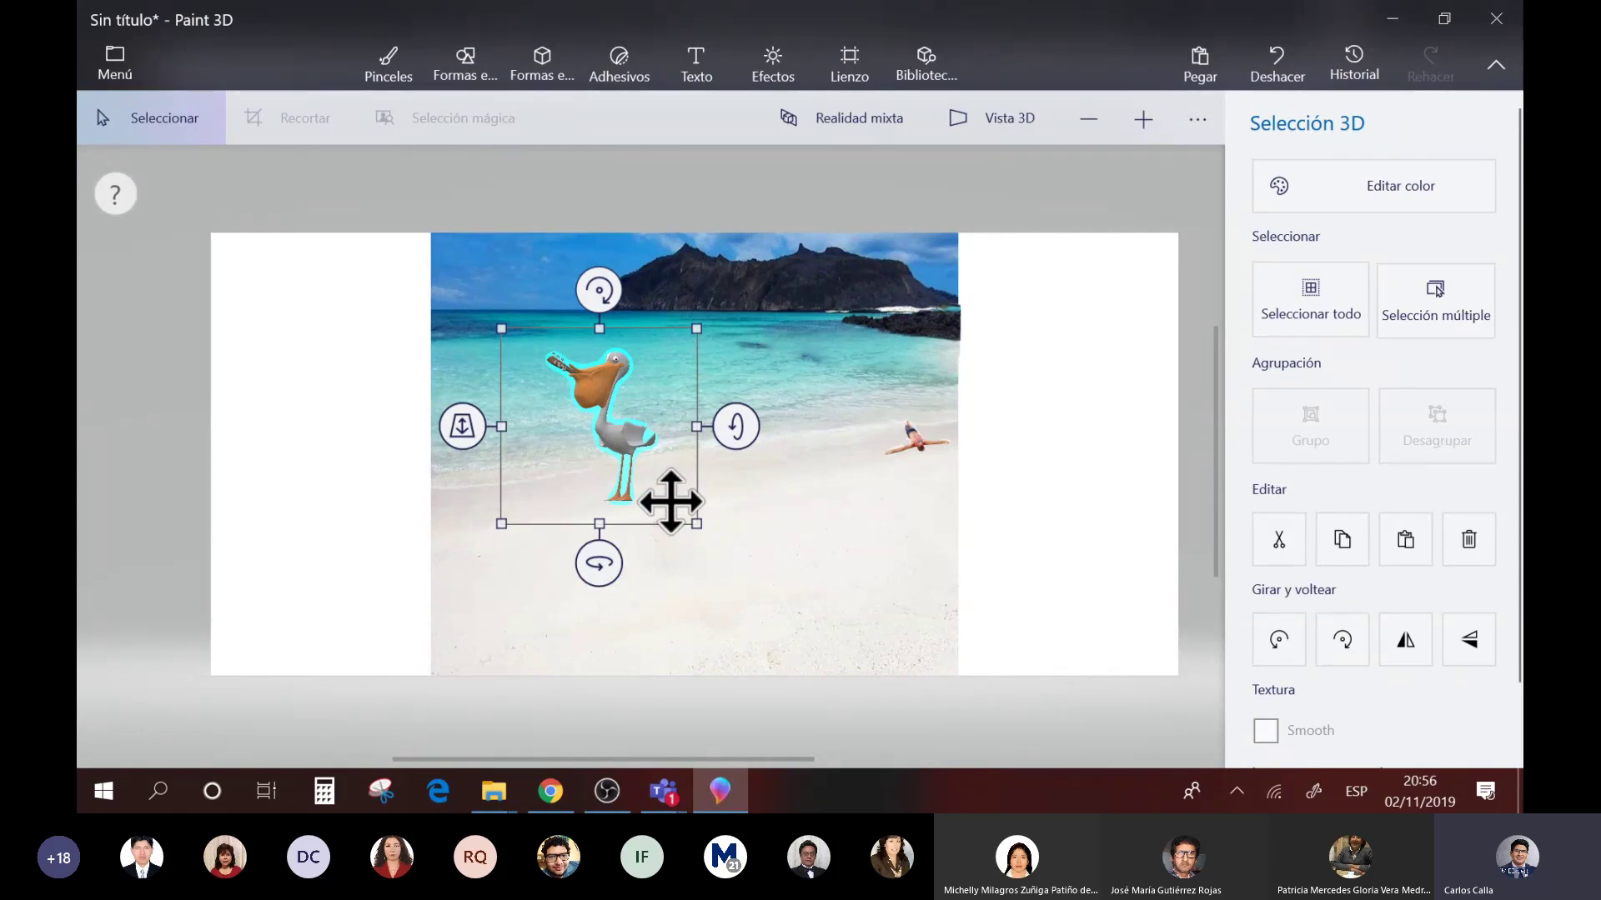
drag(695, 522, 742, 599)
drag(661, 500, 825, 433)
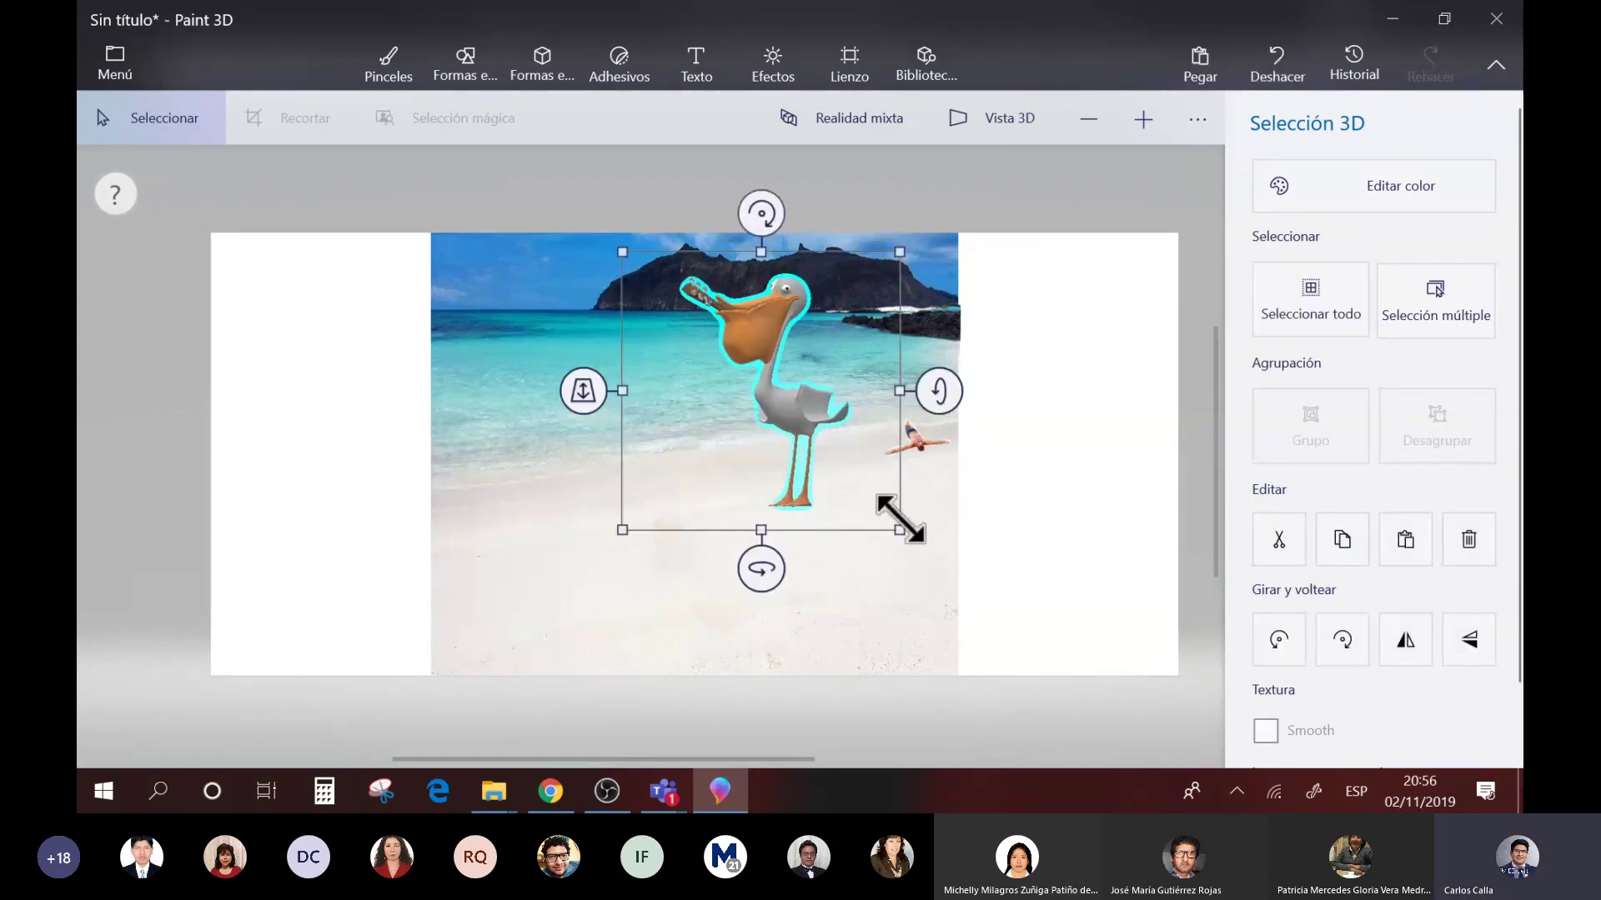
drag(900, 518, 847, 451)
drag(800, 367, 838, 404)
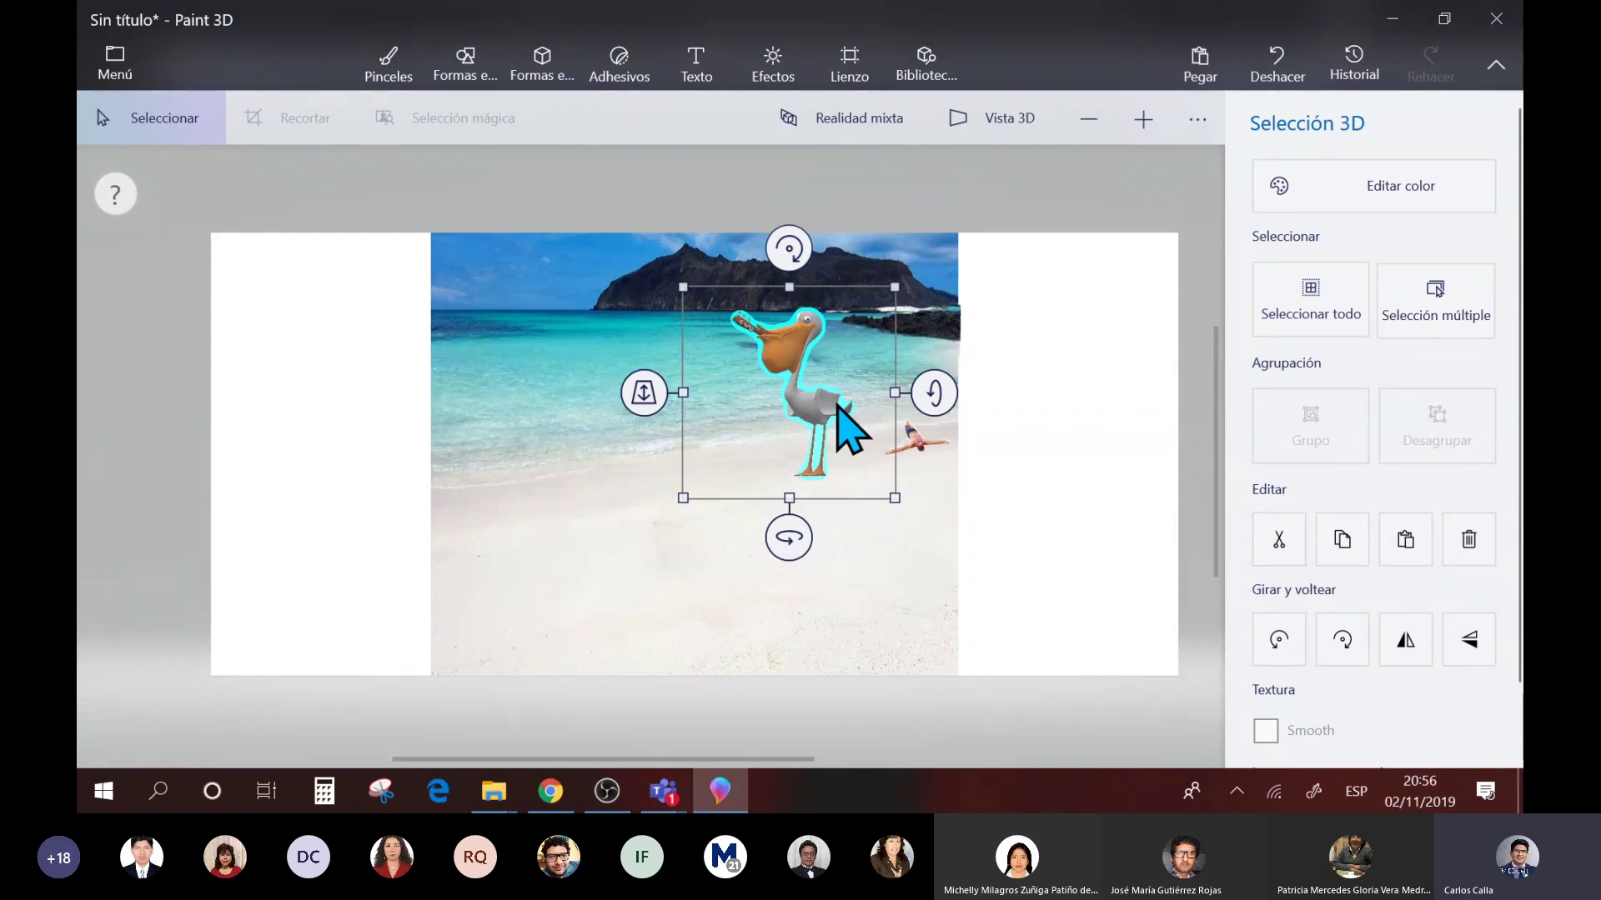
- Push the pelican back in depth until the photo partly hides it, and bring it forward in front of the photo again
drag(642, 393, 679, 258)
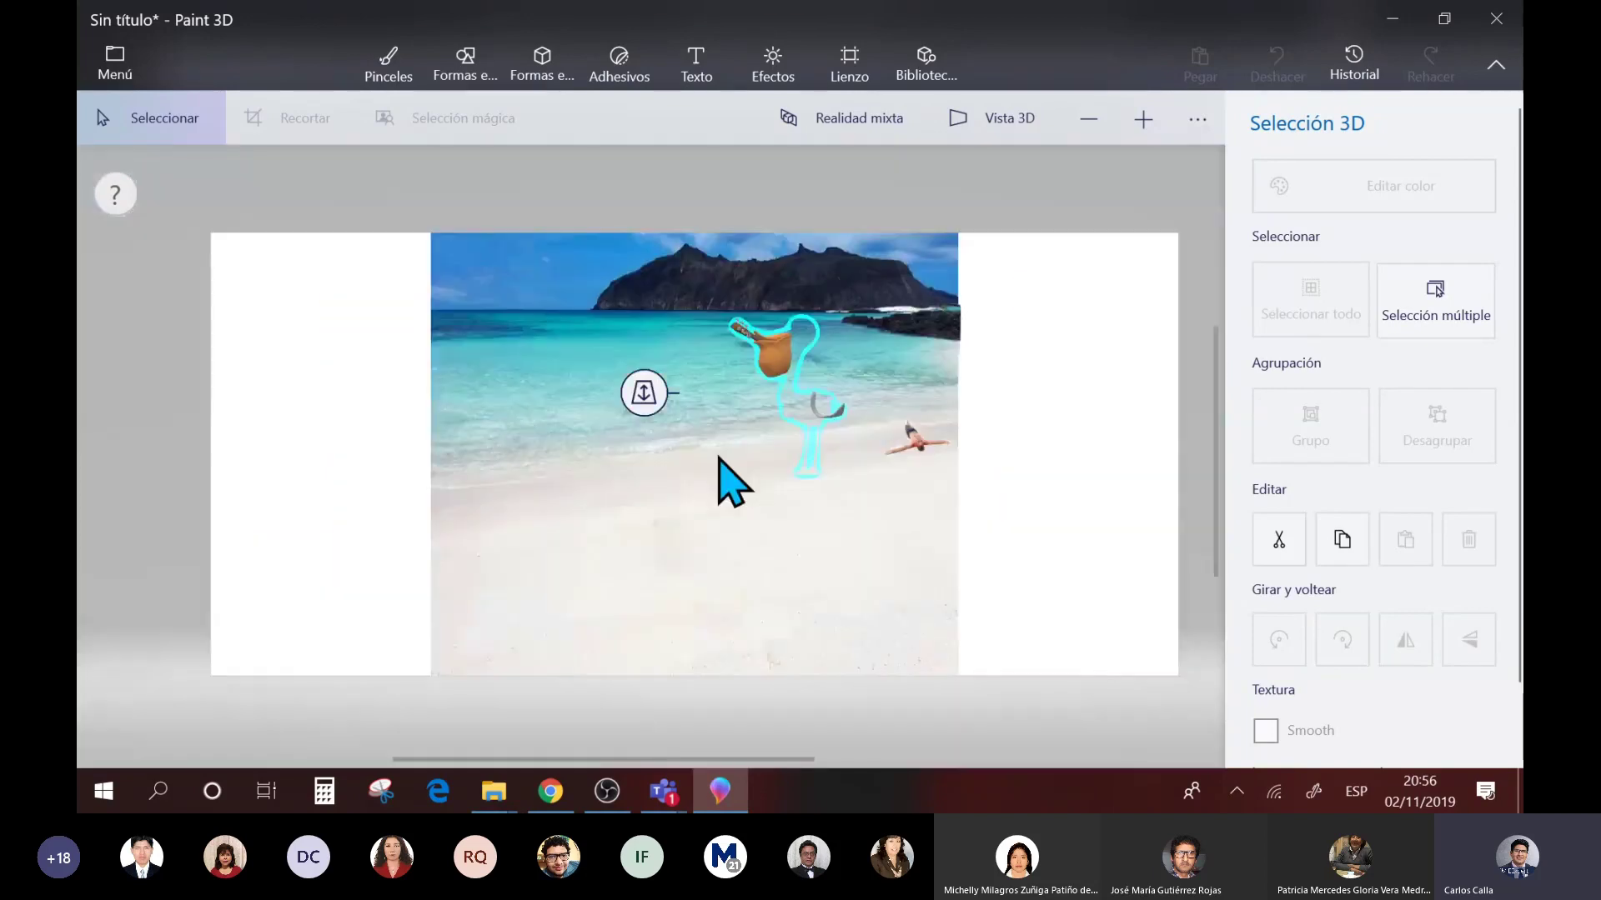
click(719, 457)
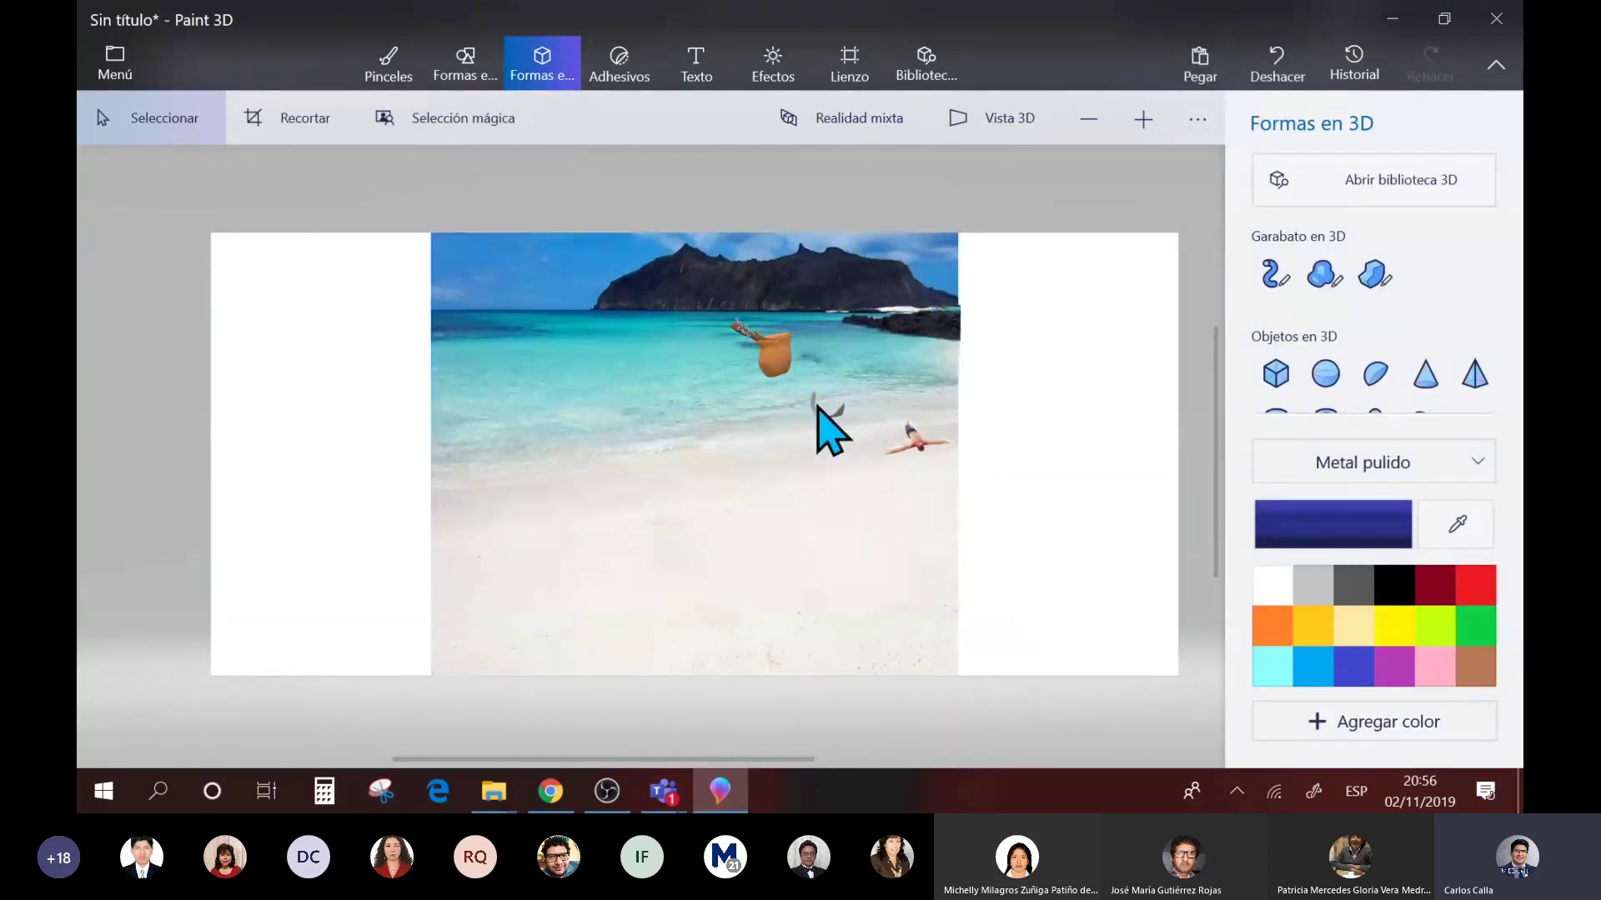
click(782, 362)
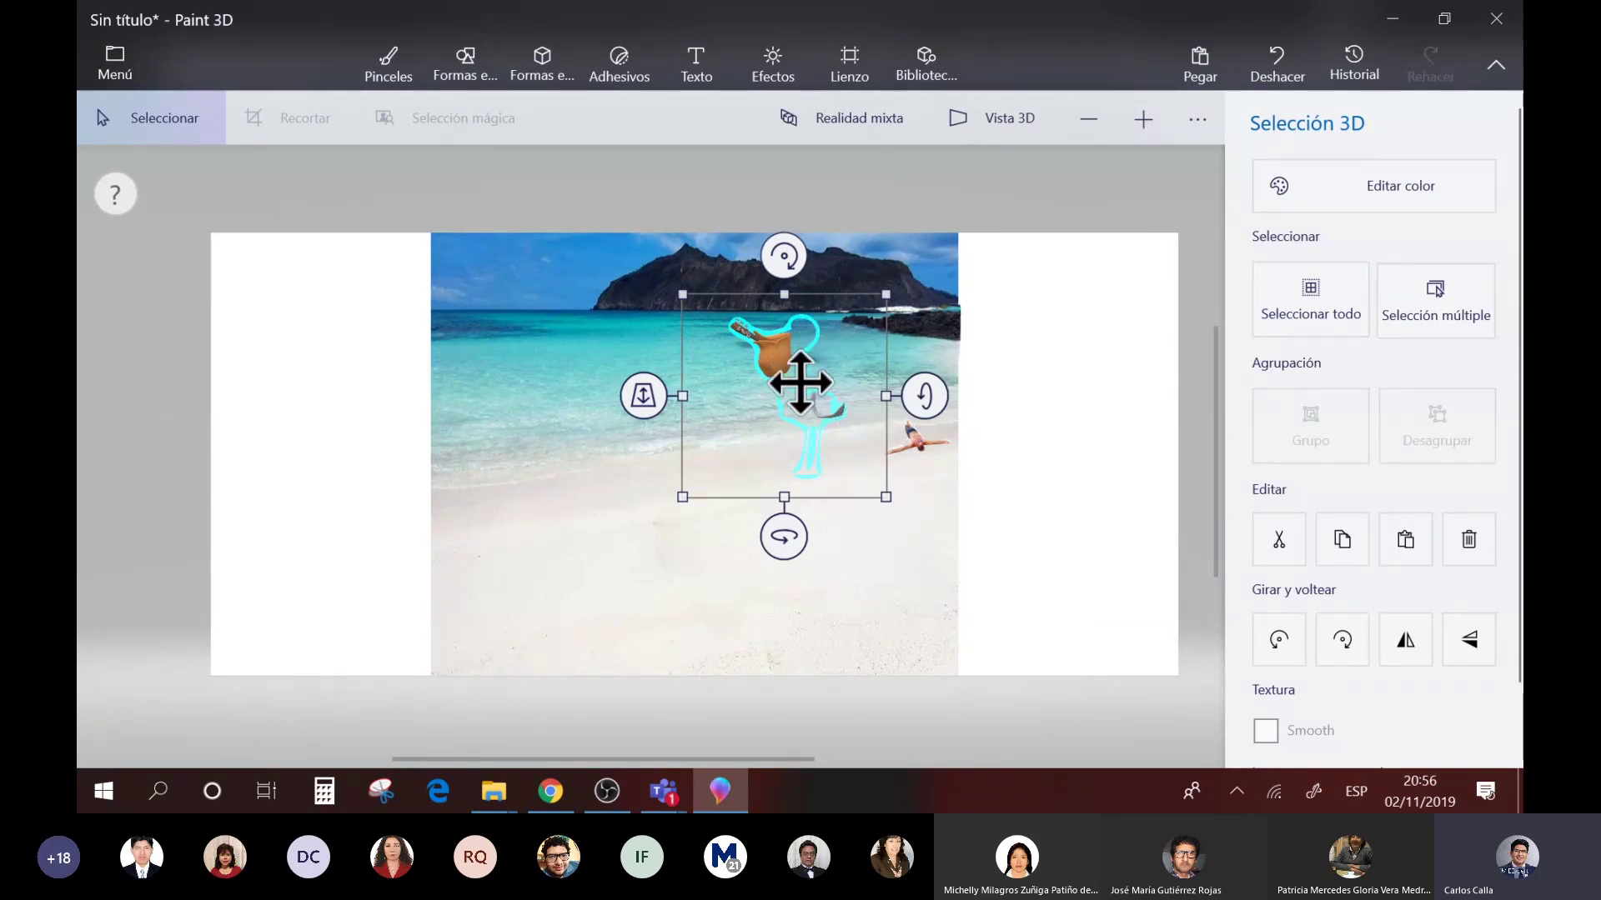
drag(659, 402, 652, 527)
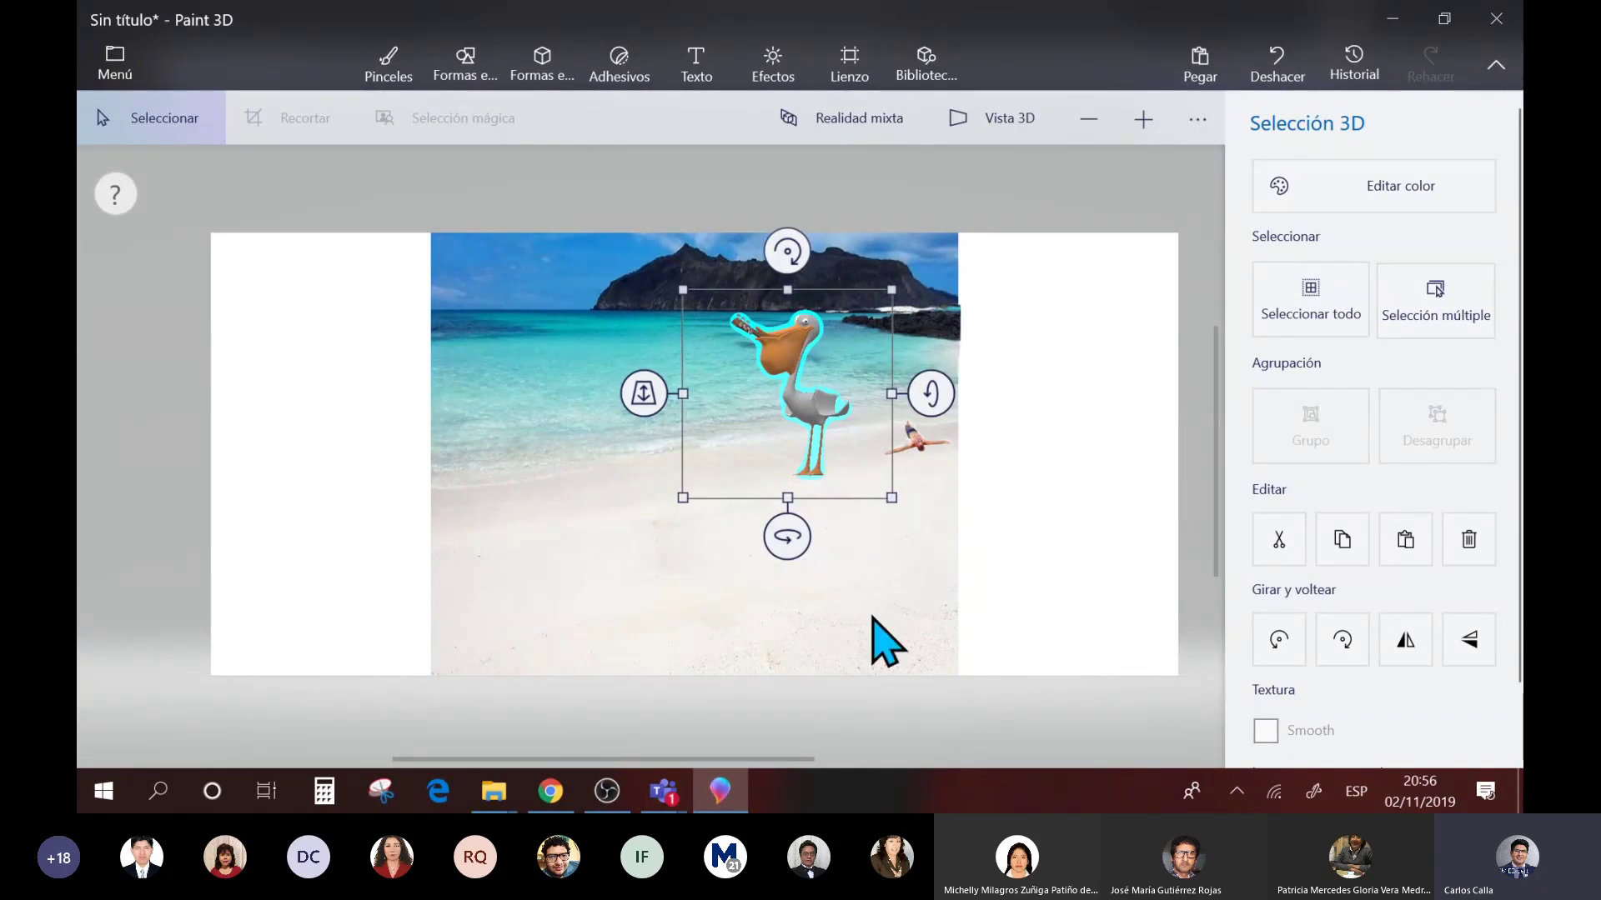
- Search the computer for "one" and launch OneNote
click(647, 794)
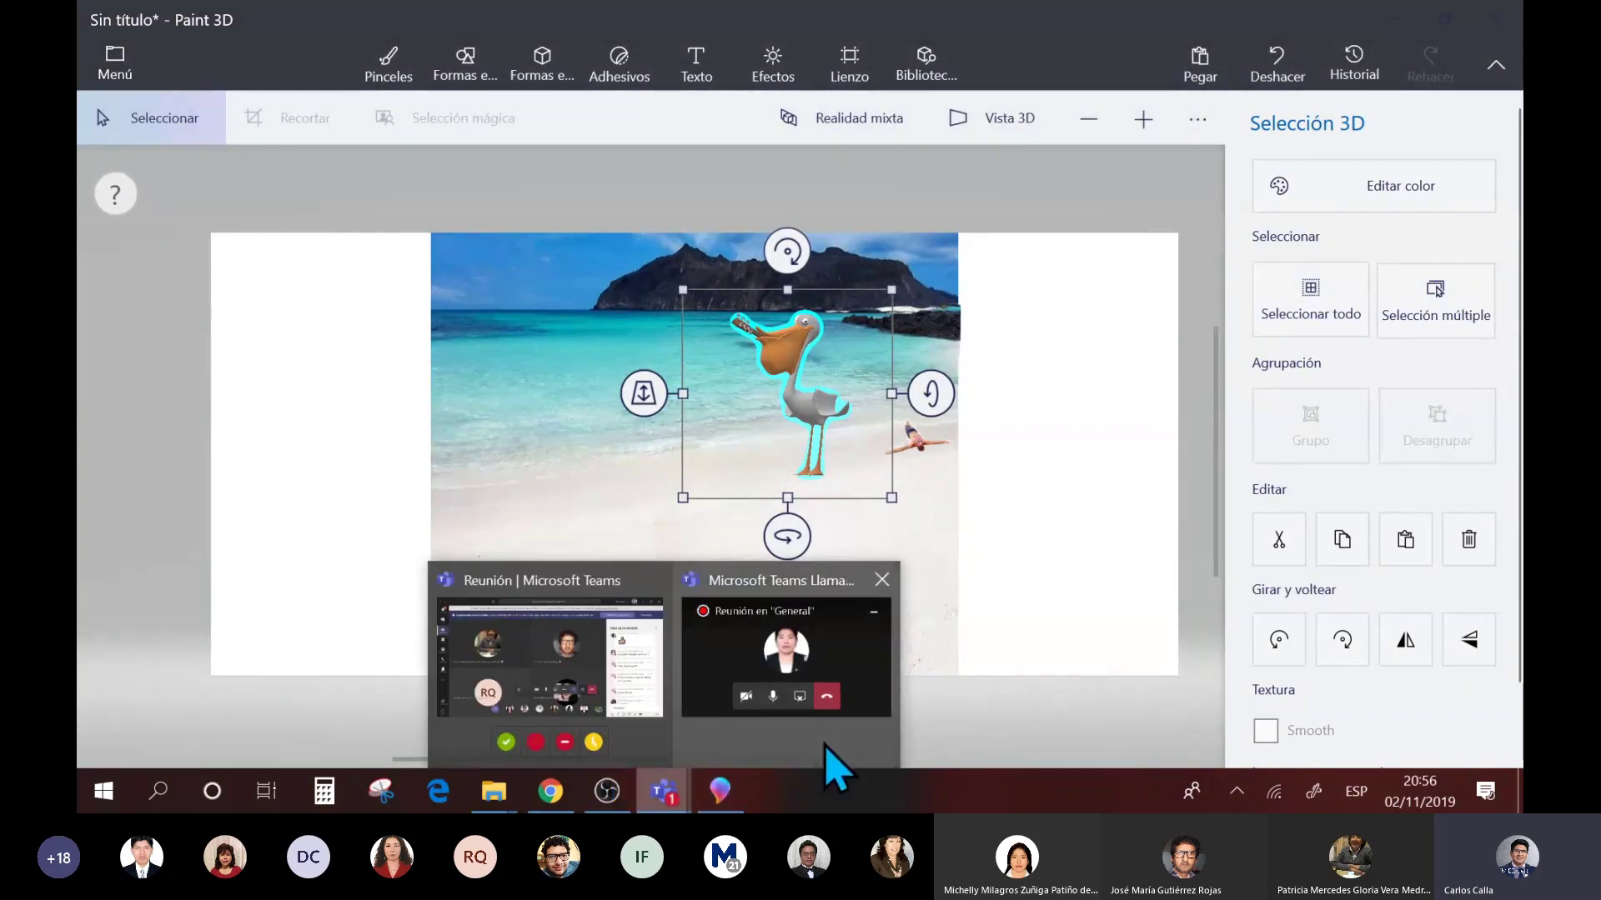
key(super)
text(one)
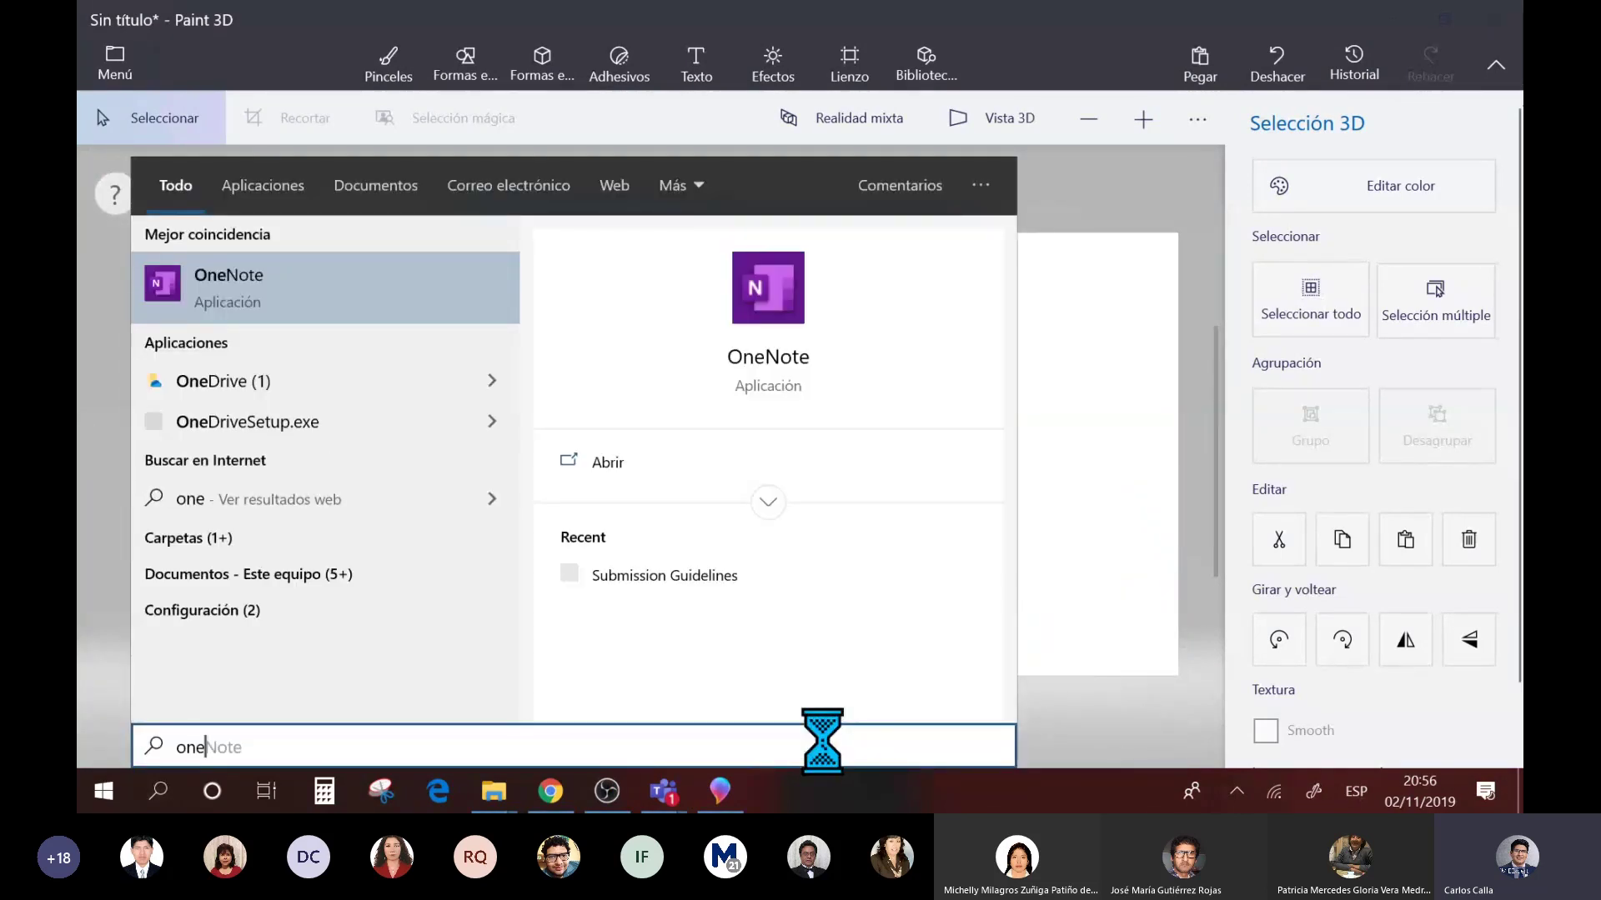
key(Return)
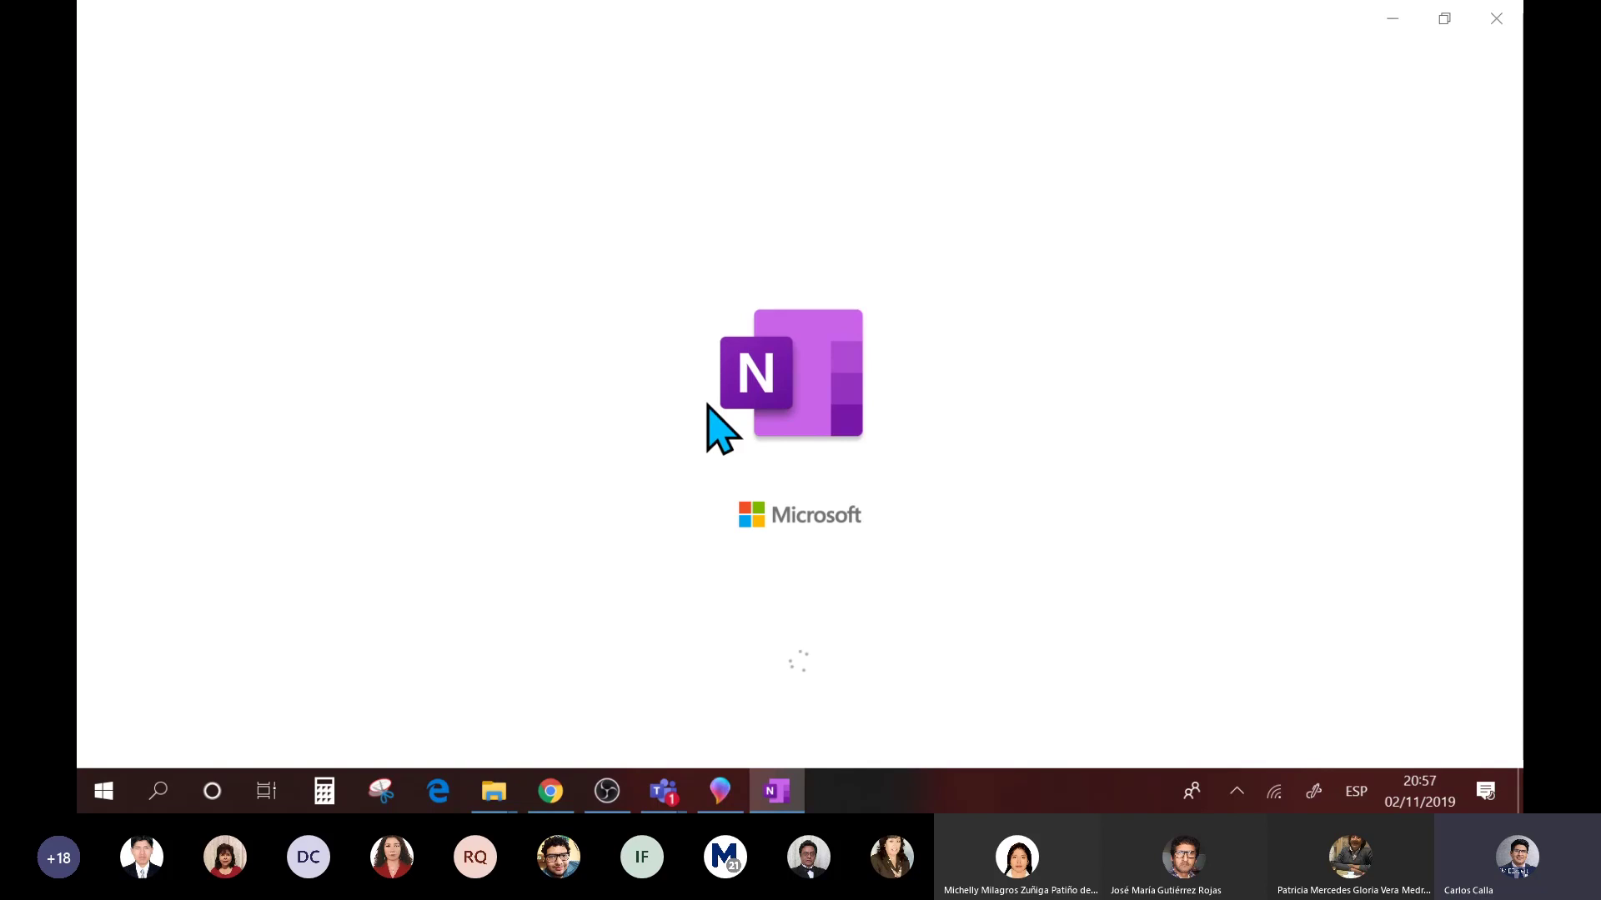
- Read the 2D shapes, 3D shapes, stickers, text and effects sections of the Paint 3D tools guide
scroll(854, 459, down, 5)
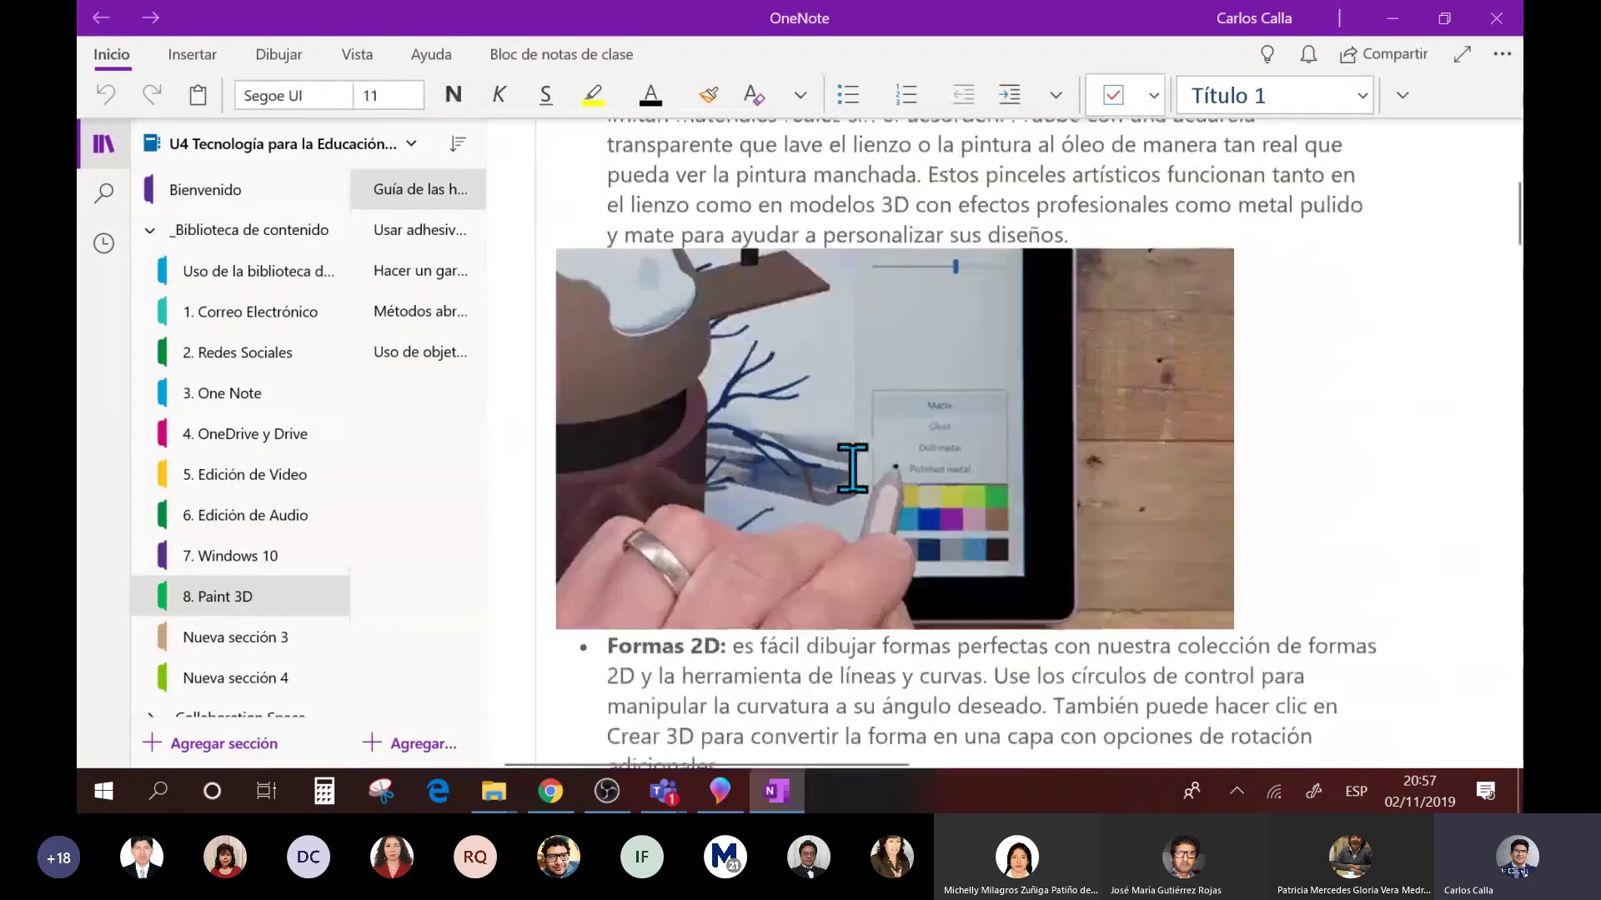
scroll(1008, 496, down, 6)
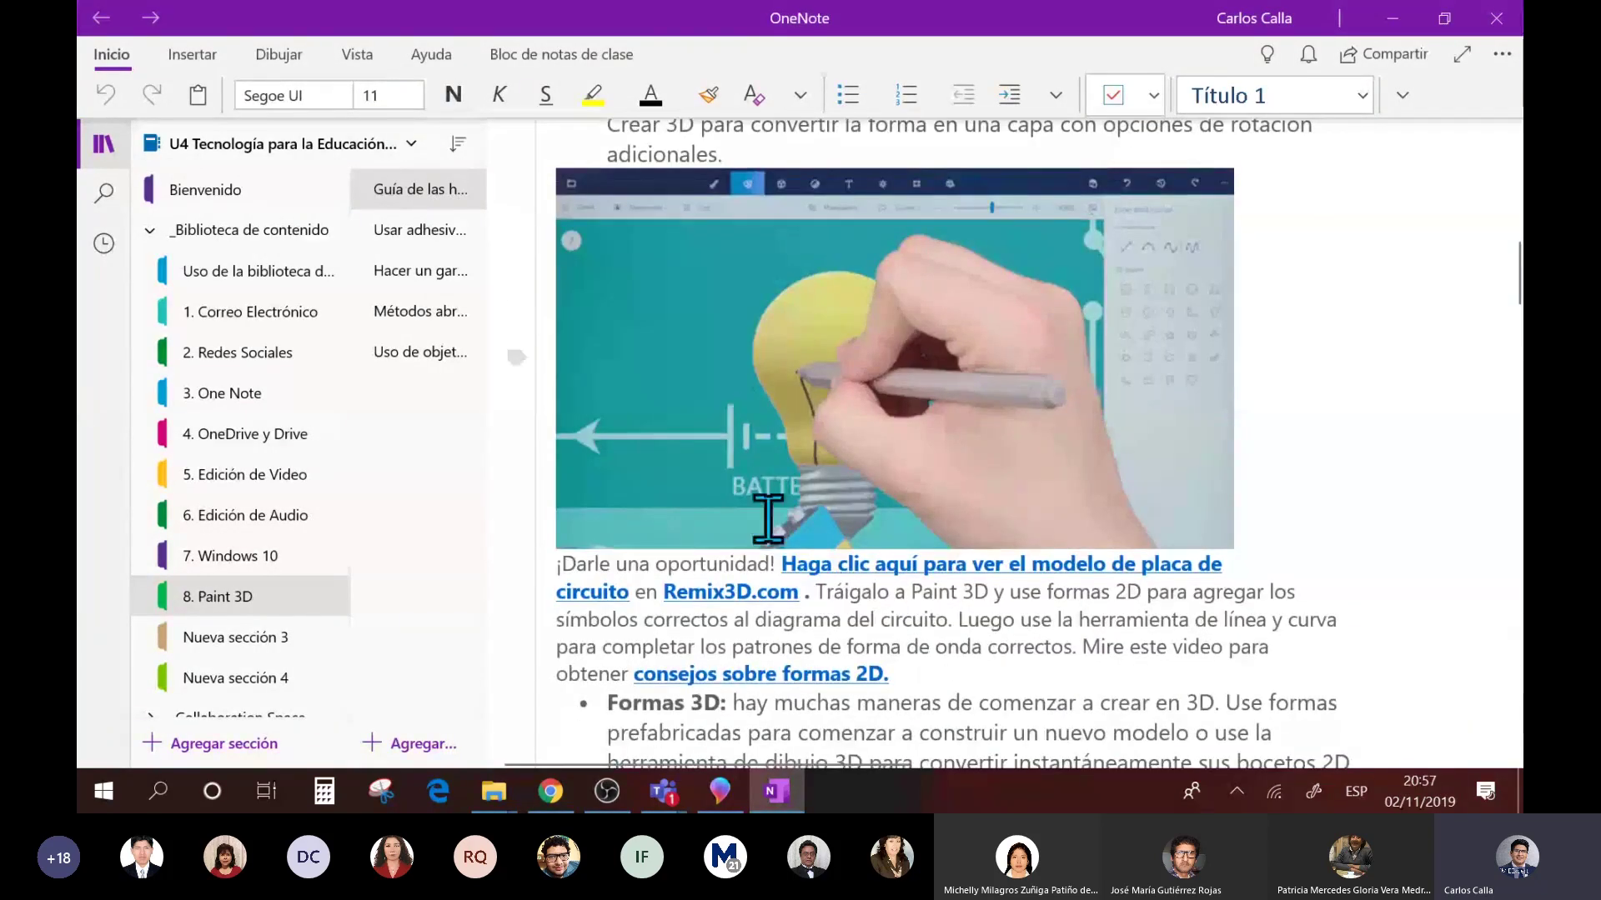
scroll(963, 478, down, 1)
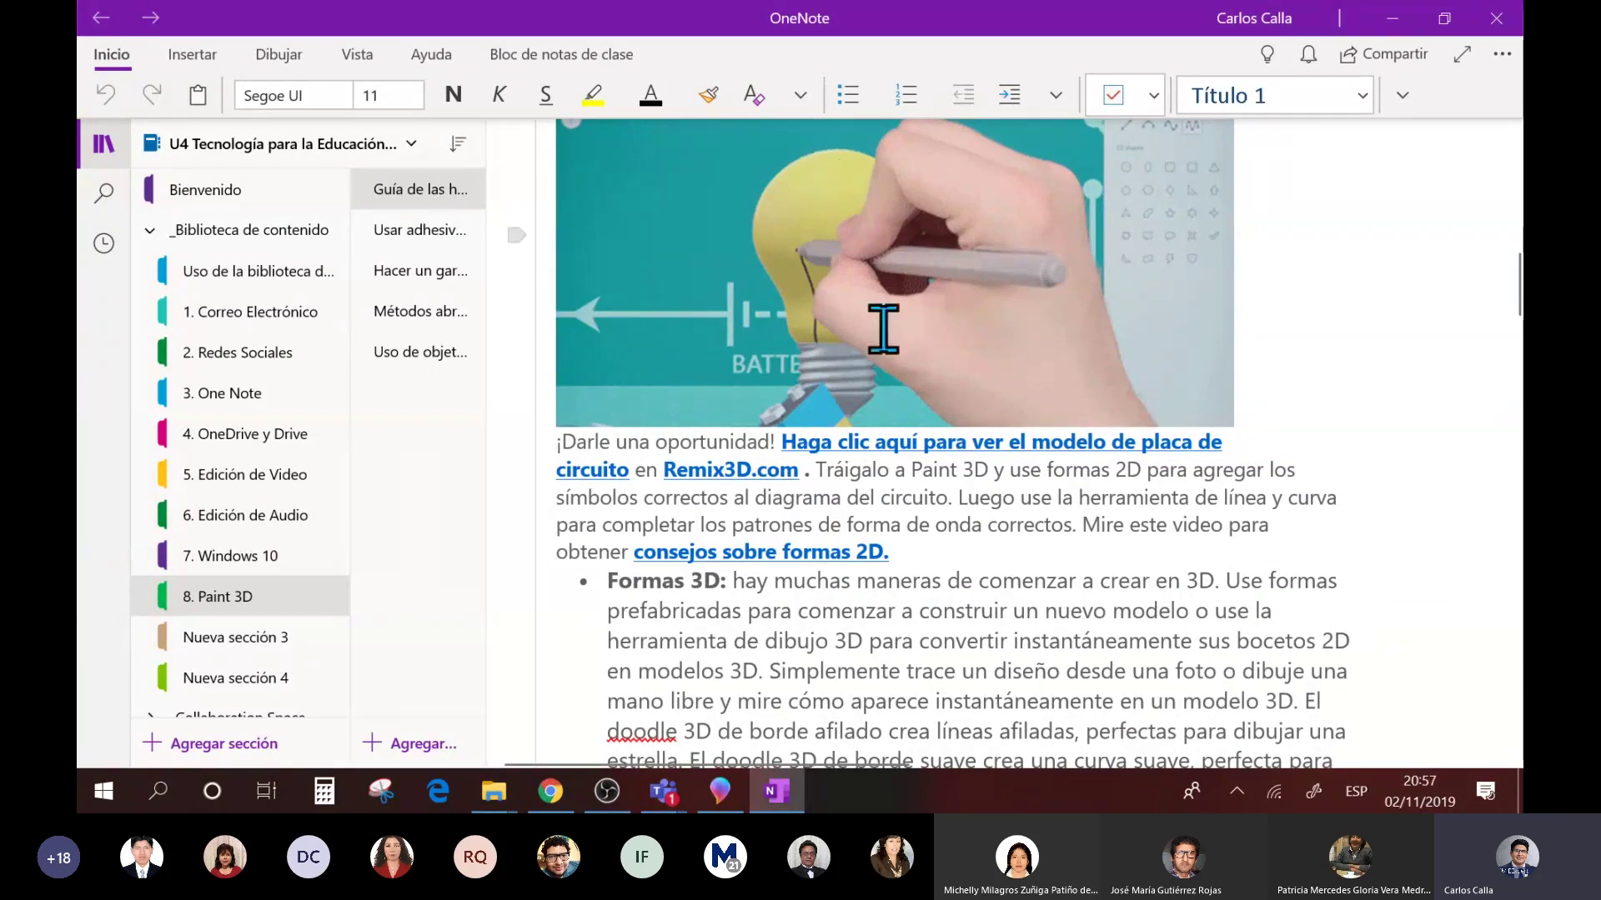
drag(861, 470, 711, 468)
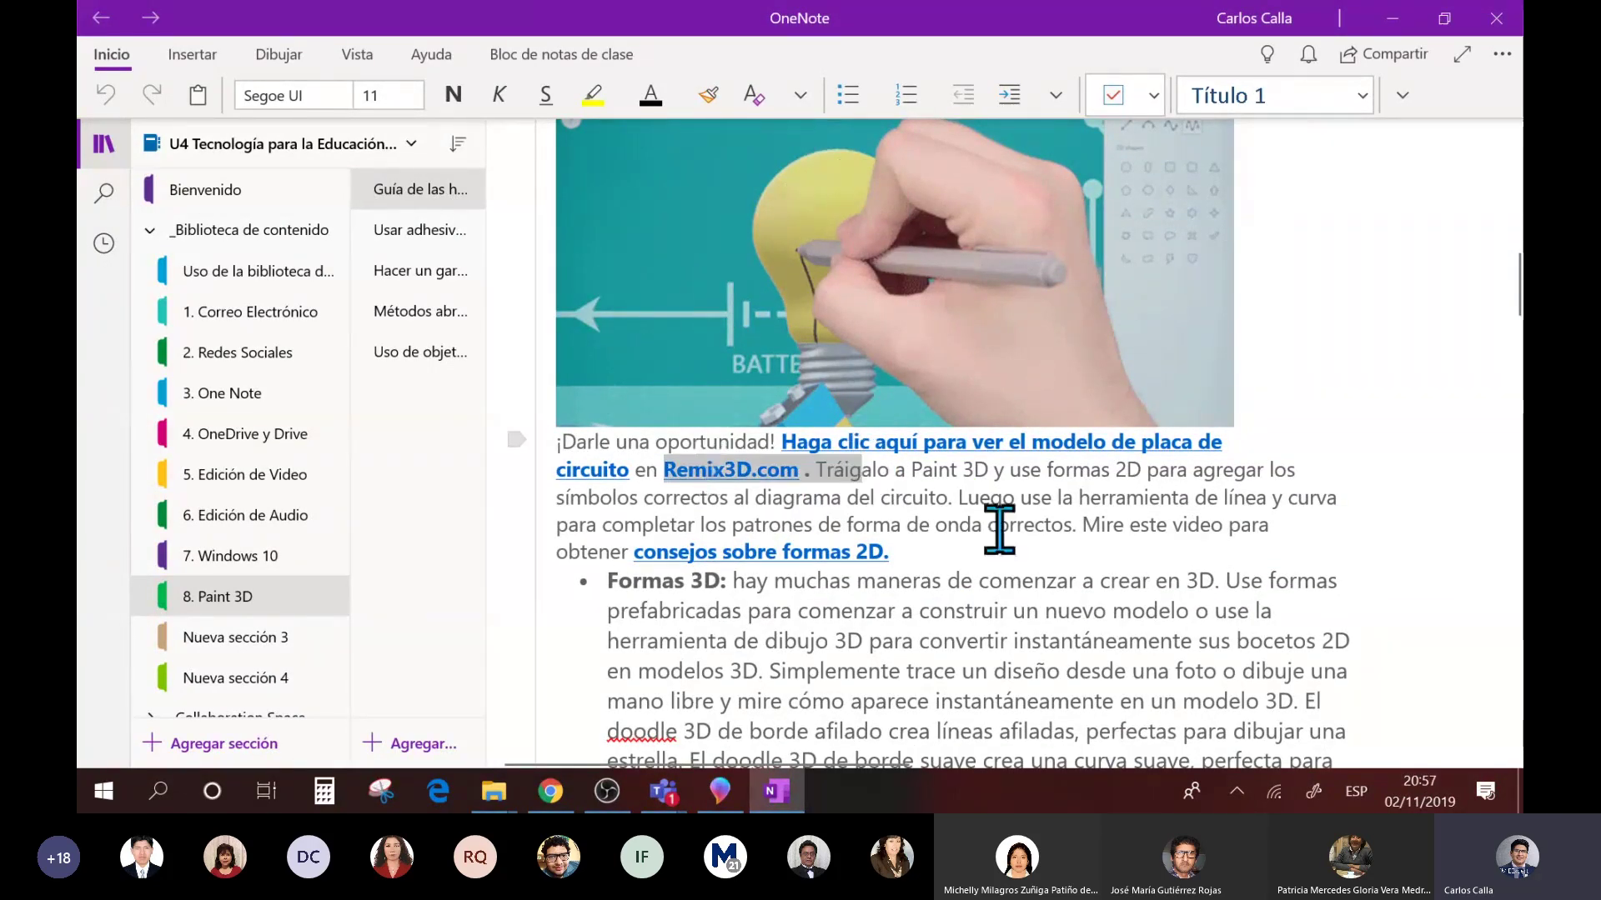
scroll(999, 528, down, 10)
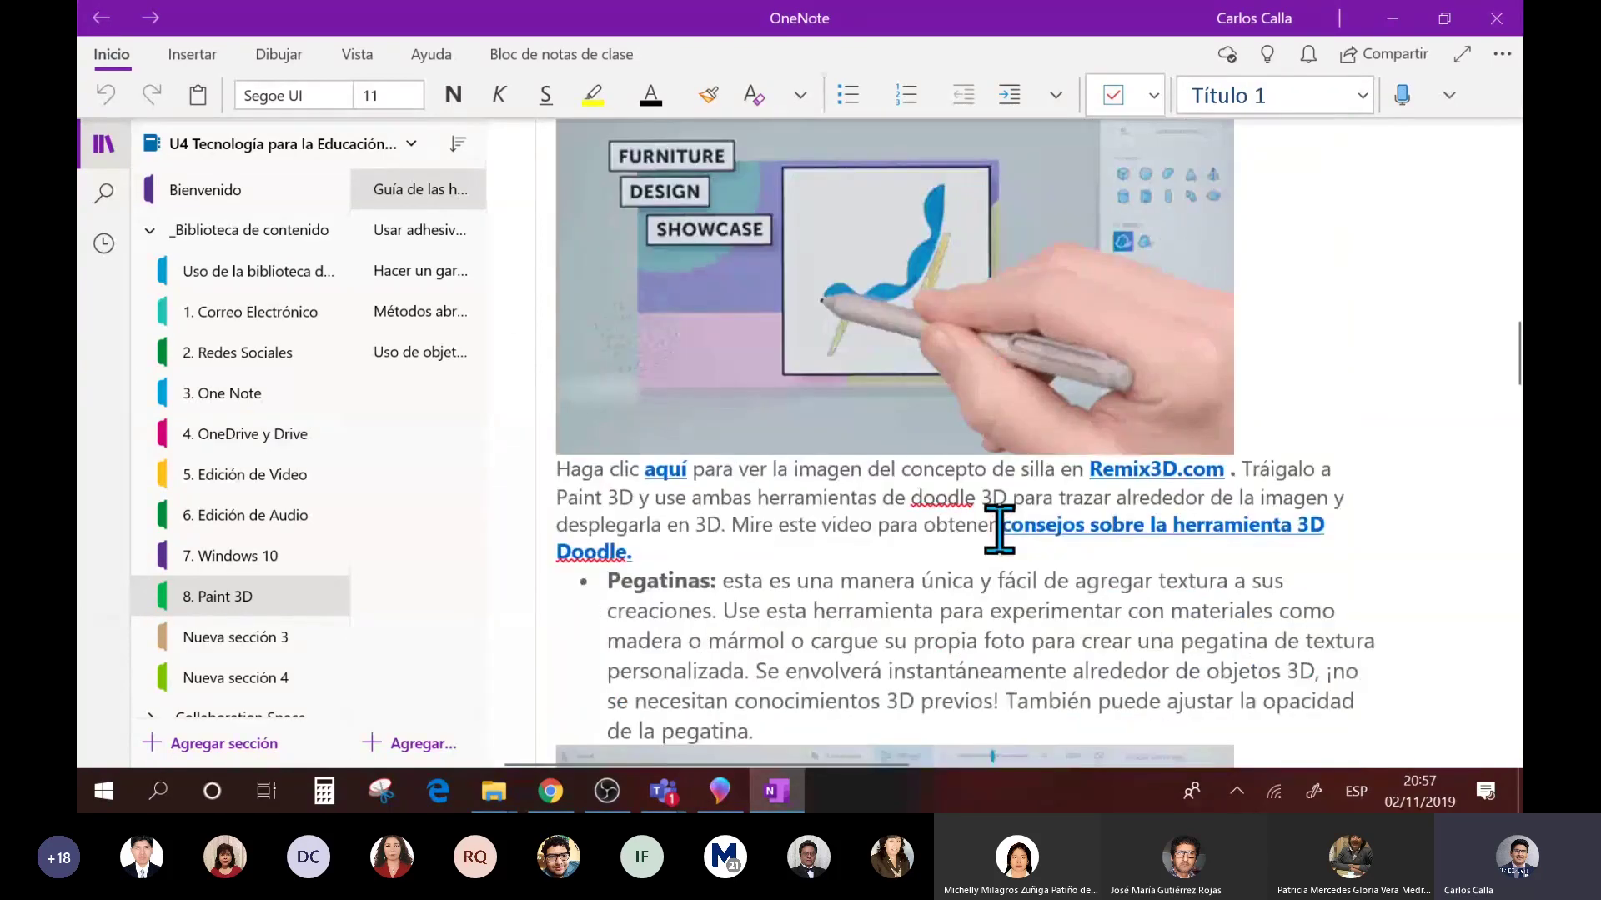
scroll(999, 528, down, 7)
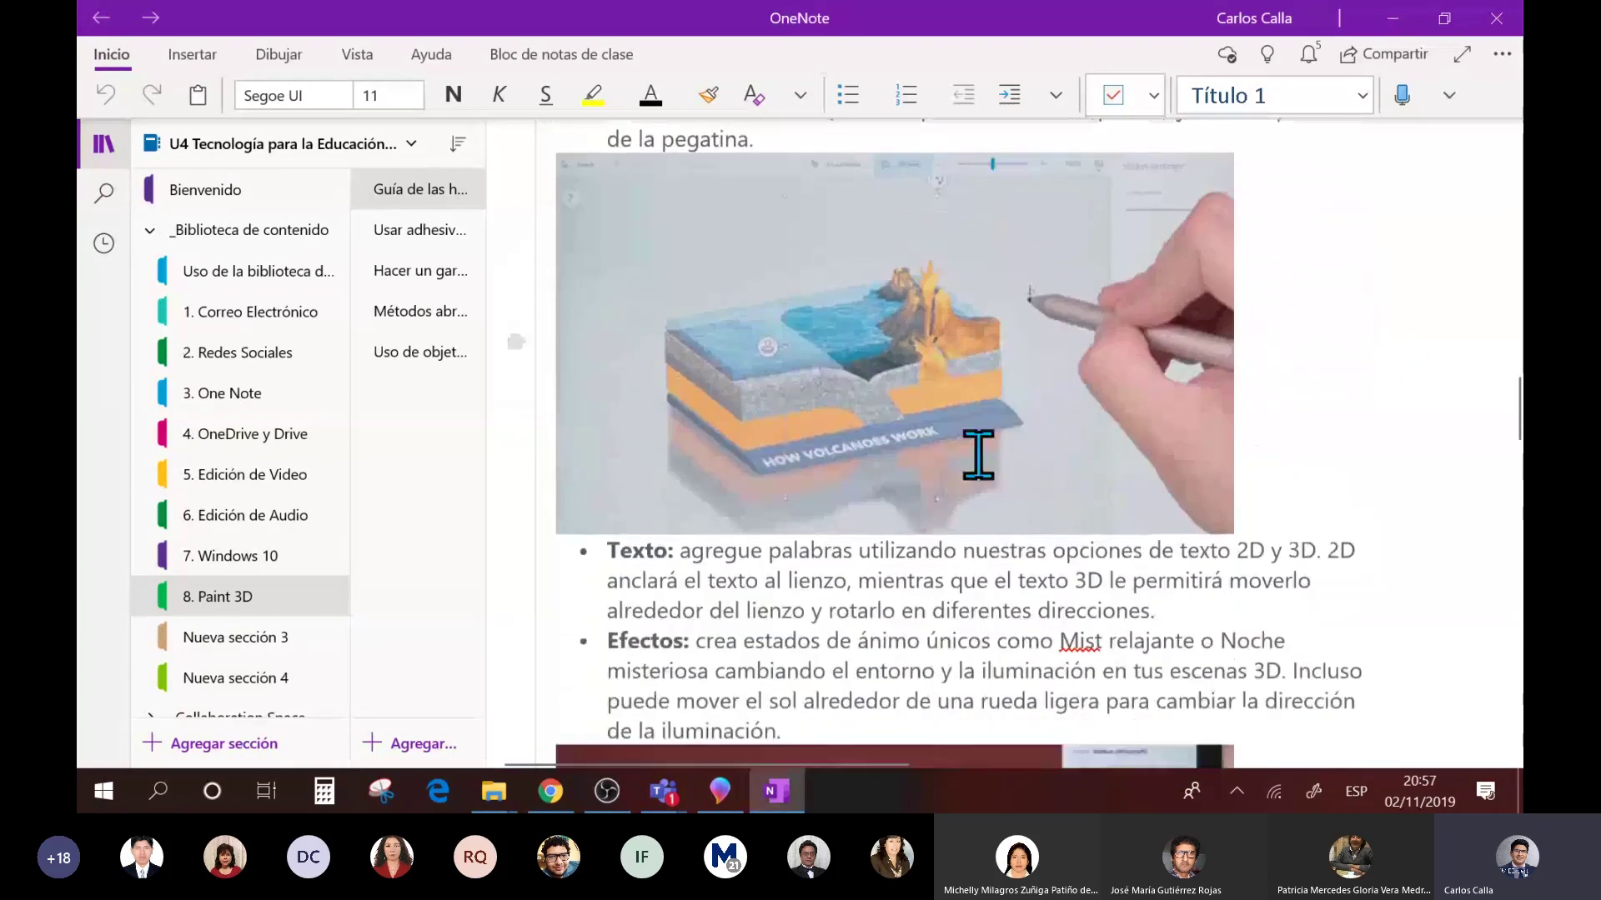
click(978, 454)
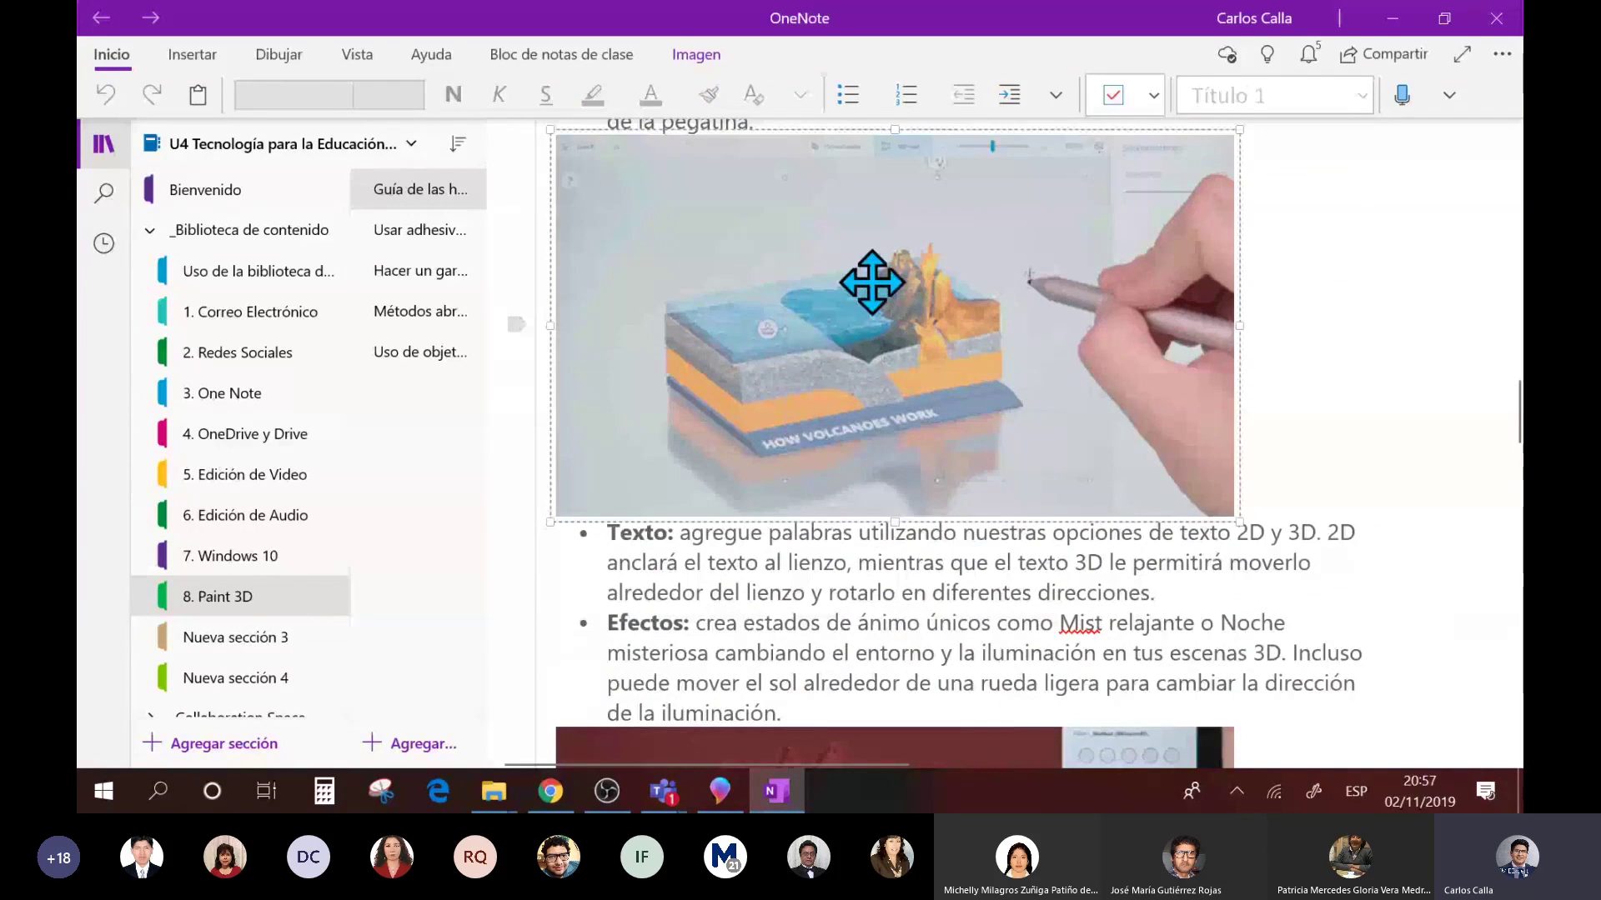
scroll(1008, 380, down, 7)
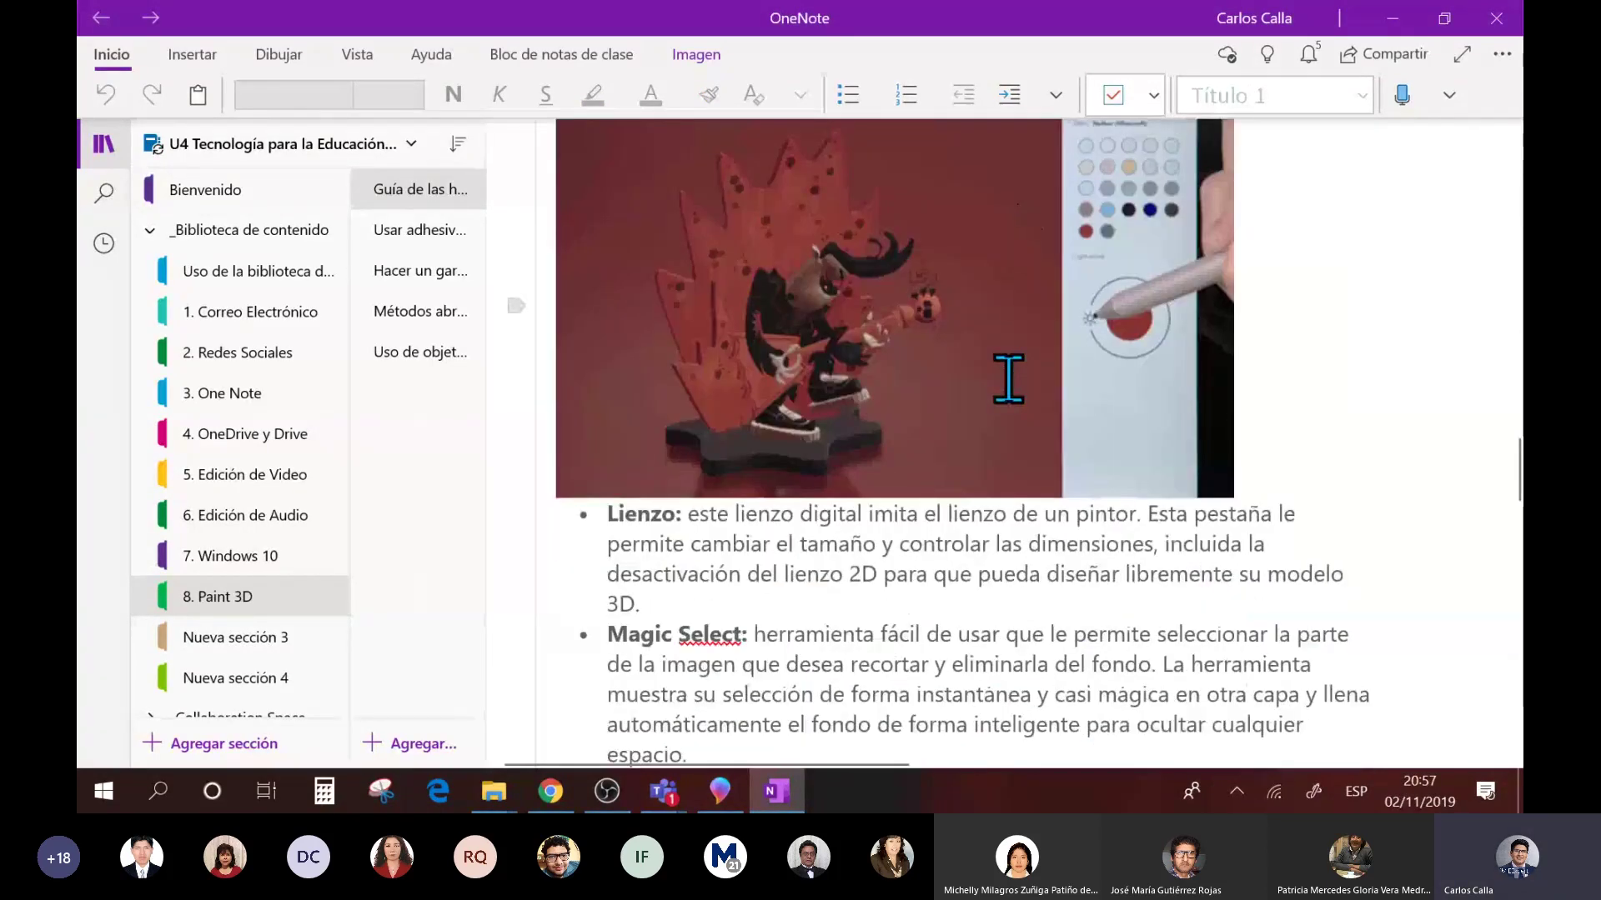
- Read the guide's remaining sections from canvas and Magic Select through the 3D library and 3D view to mixed reality
scroll(1008, 380, down, 7)
scroll(978, 403, up, 3)
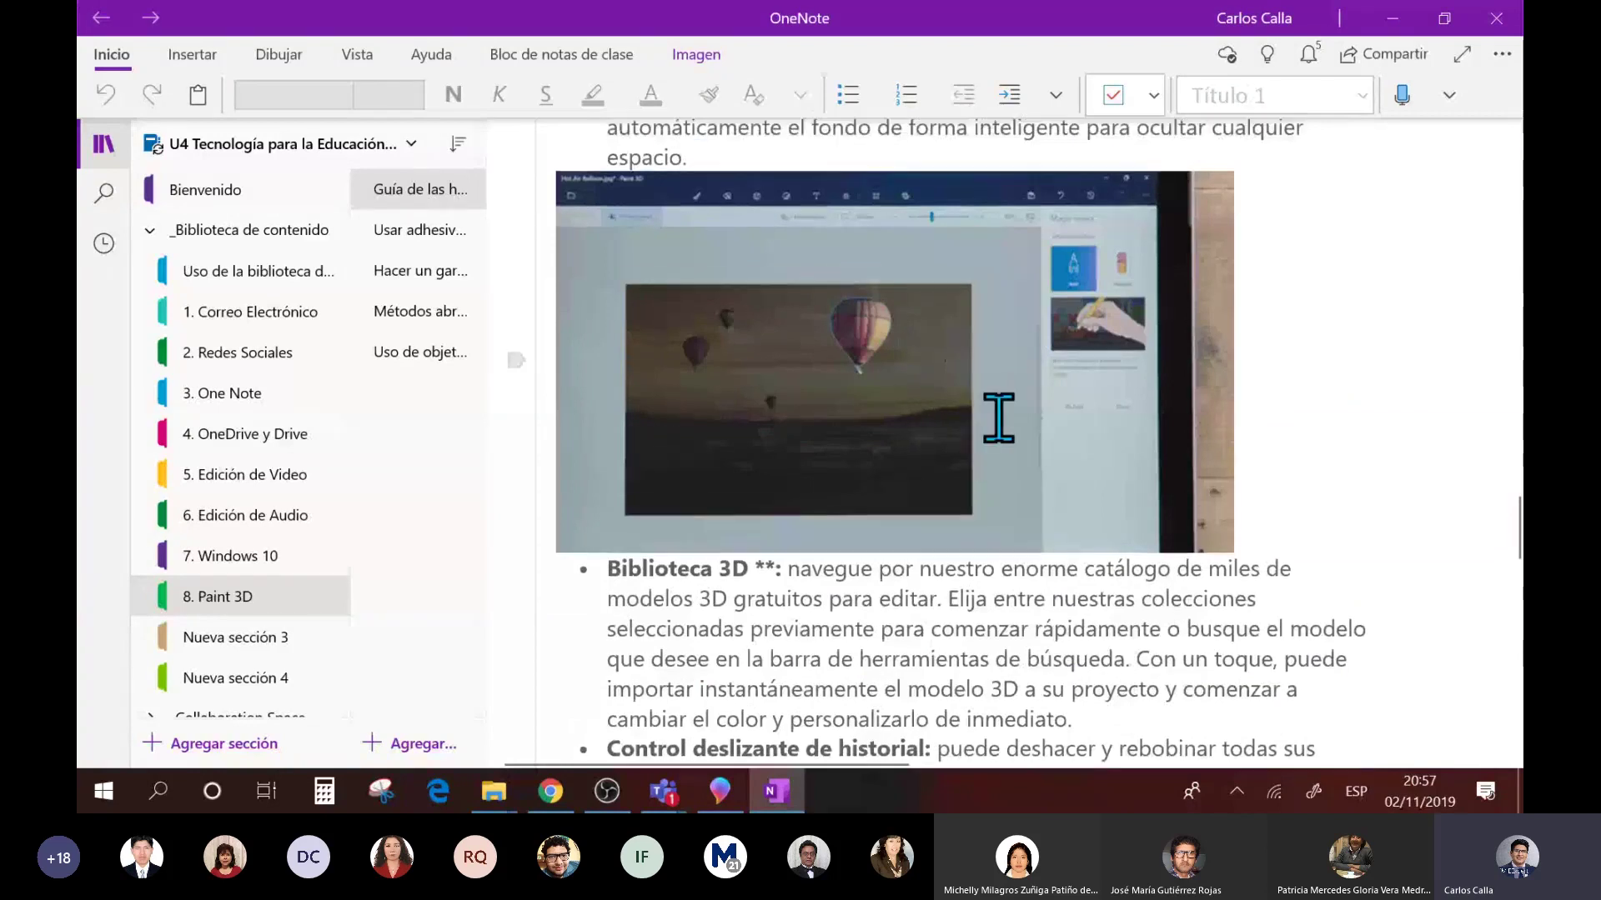
double_click(705, 269)
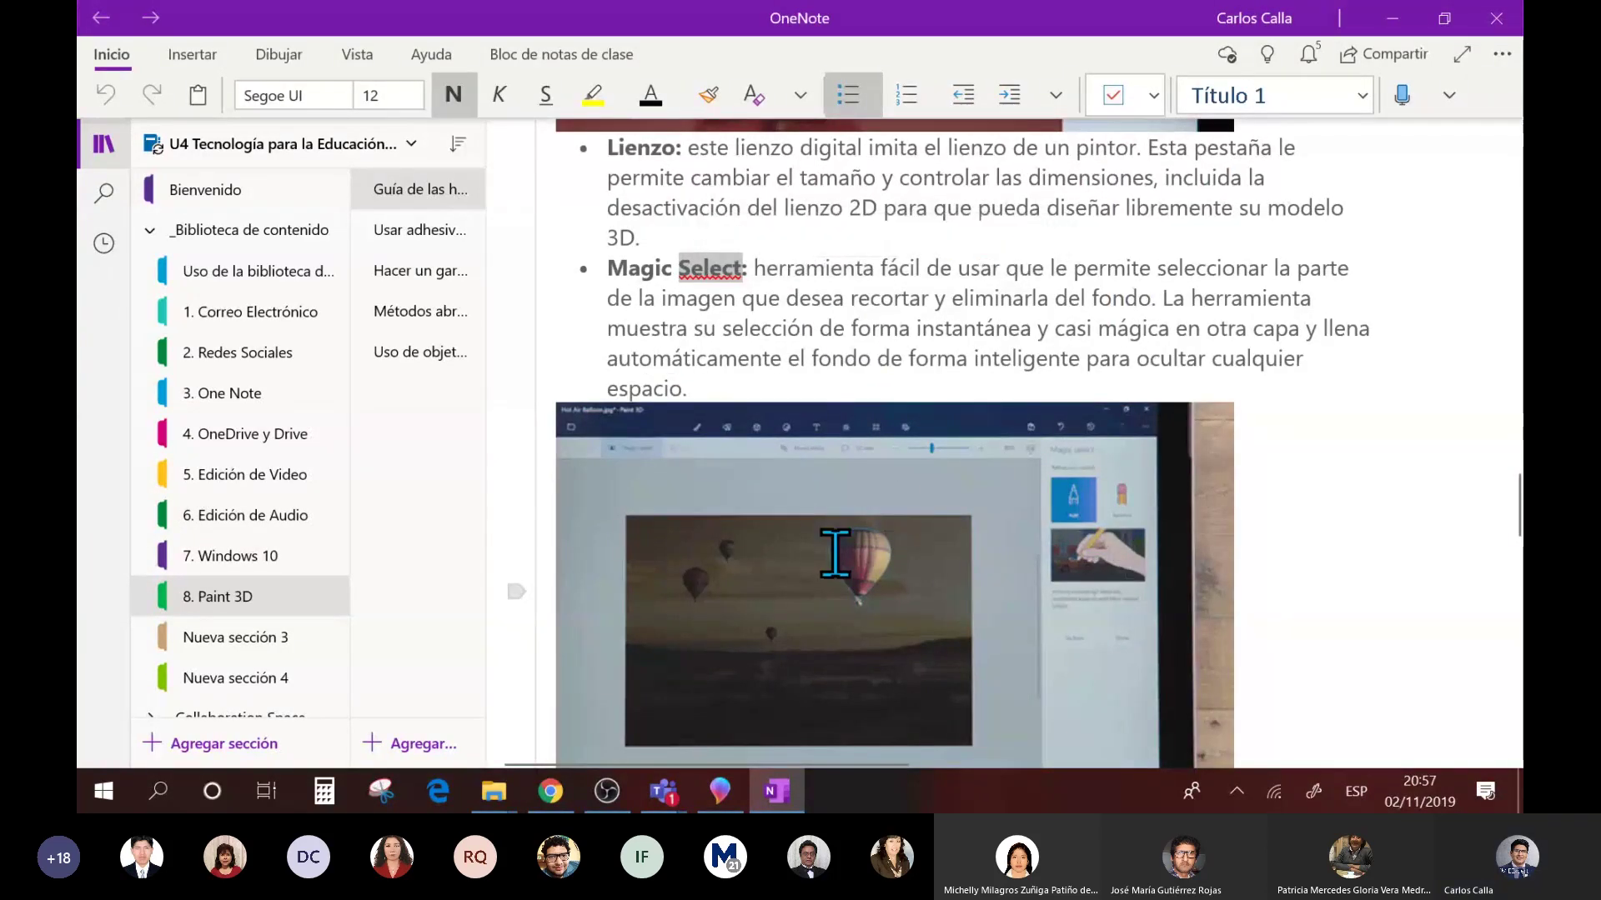
scroll(834, 552, down, 3)
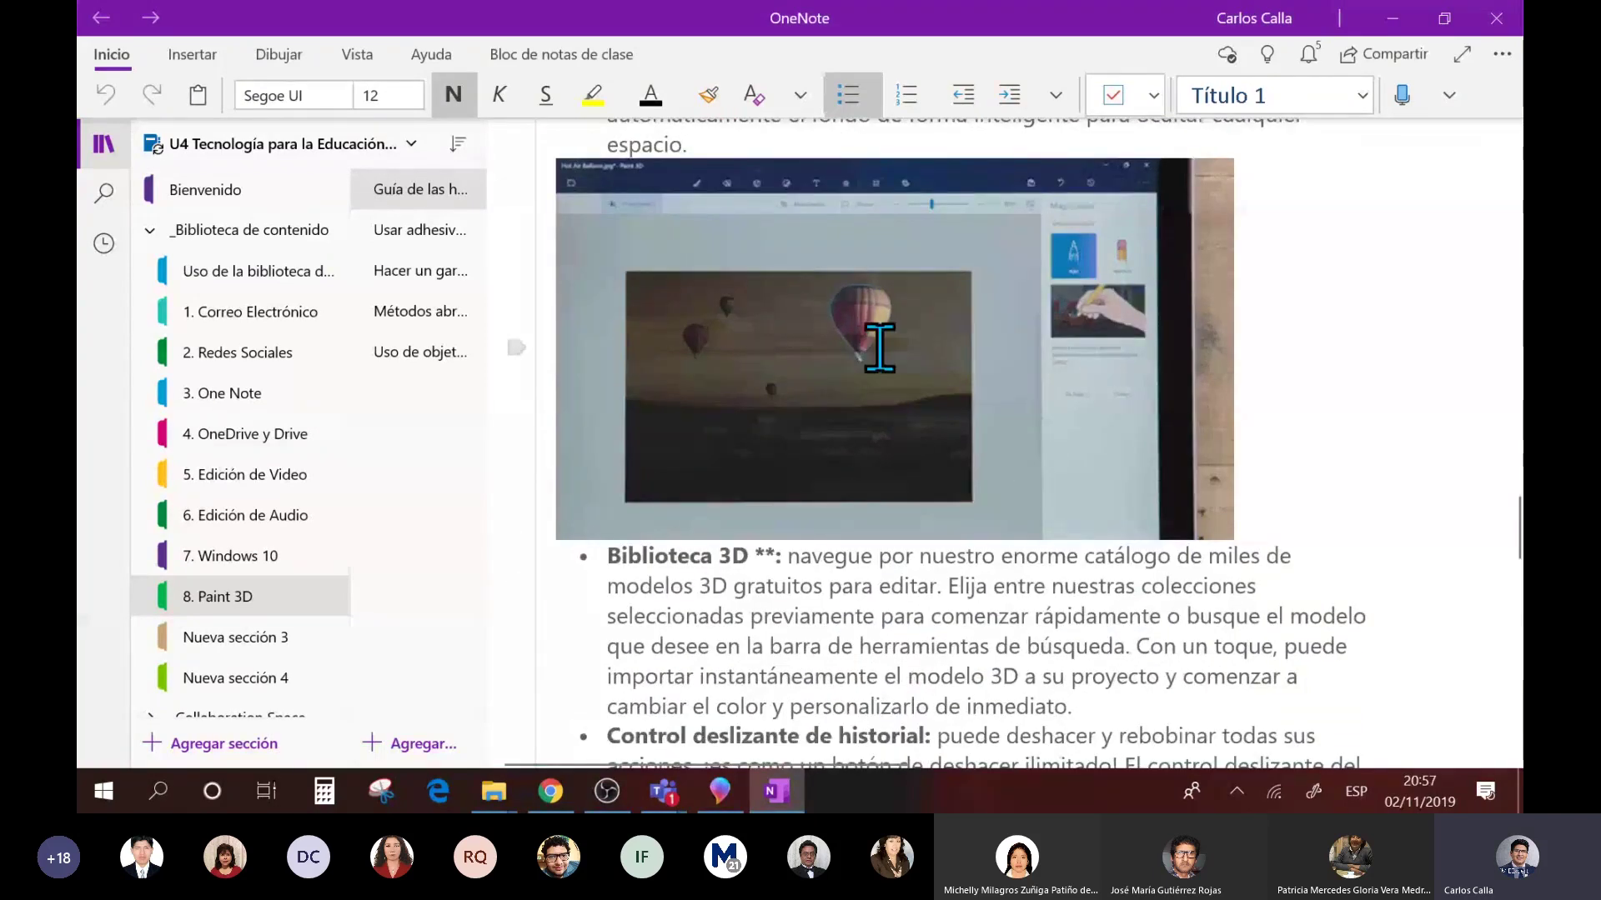
scroll(873, 432, down, 8)
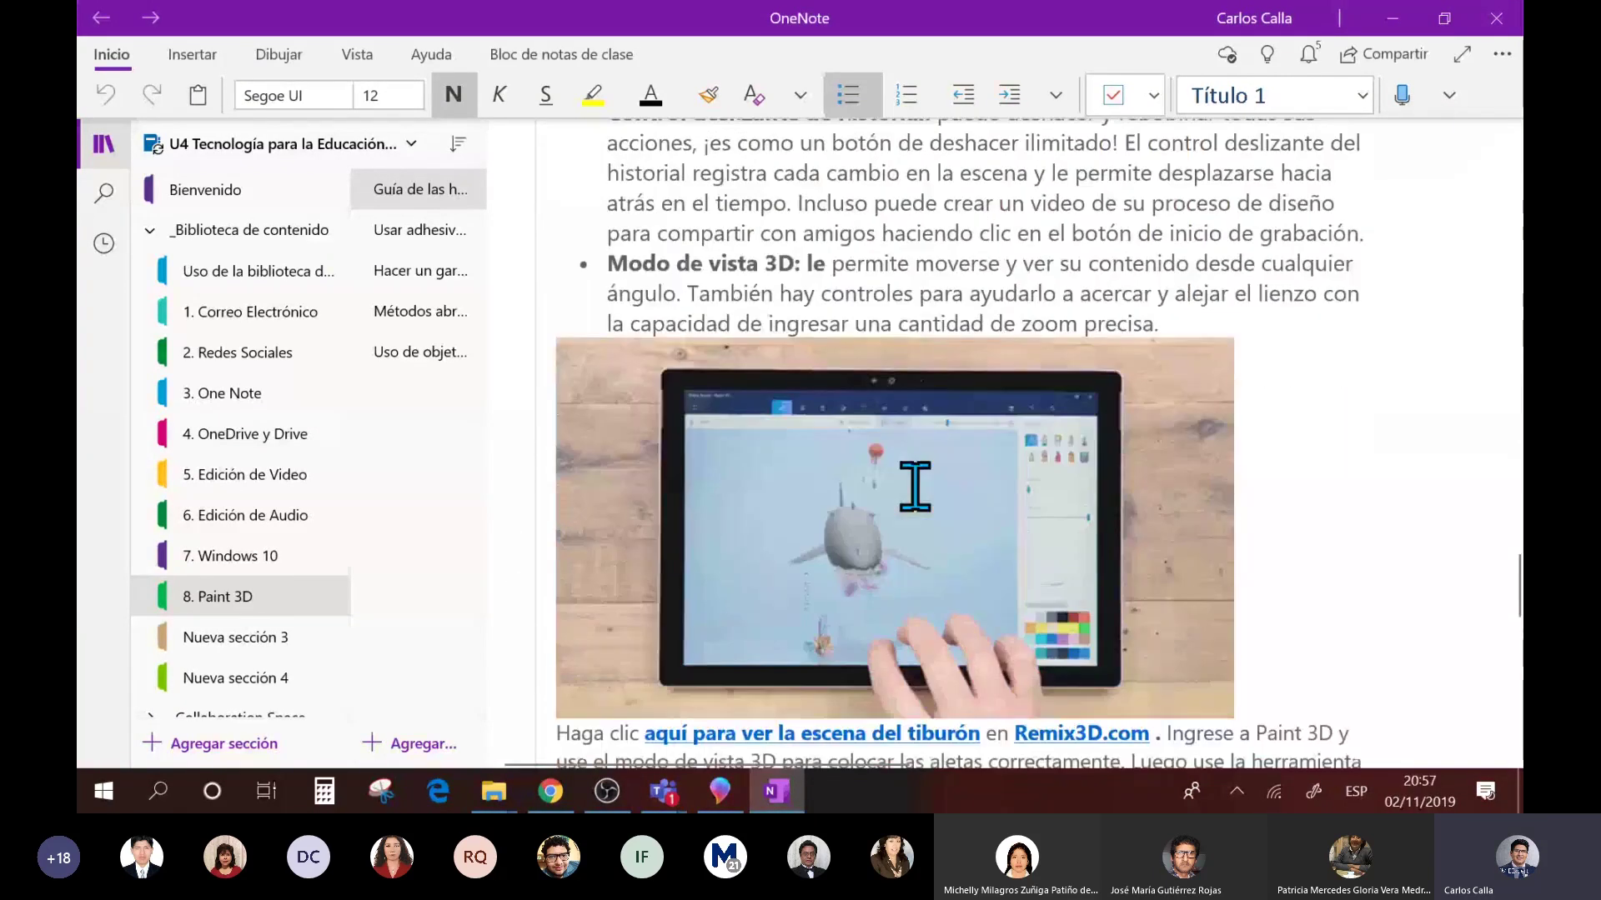
scroll(851, 302, down, 3)
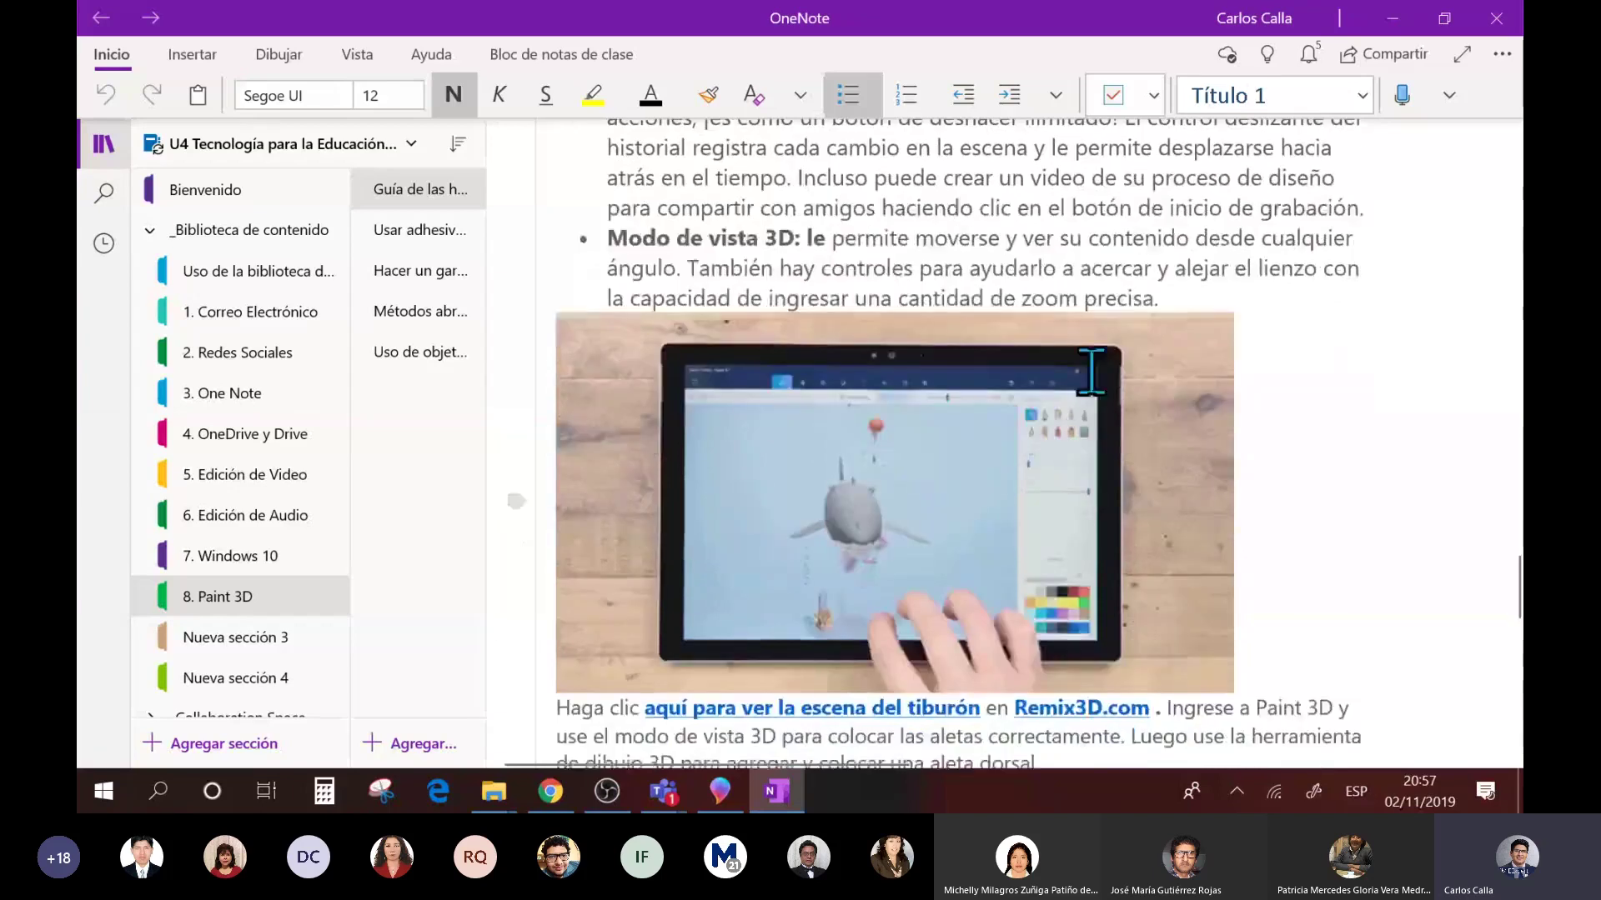
scroll(1090, 386, down, 1)
scroll(1088, 392, down, 3)
drag(821, 248, 1134, 323)
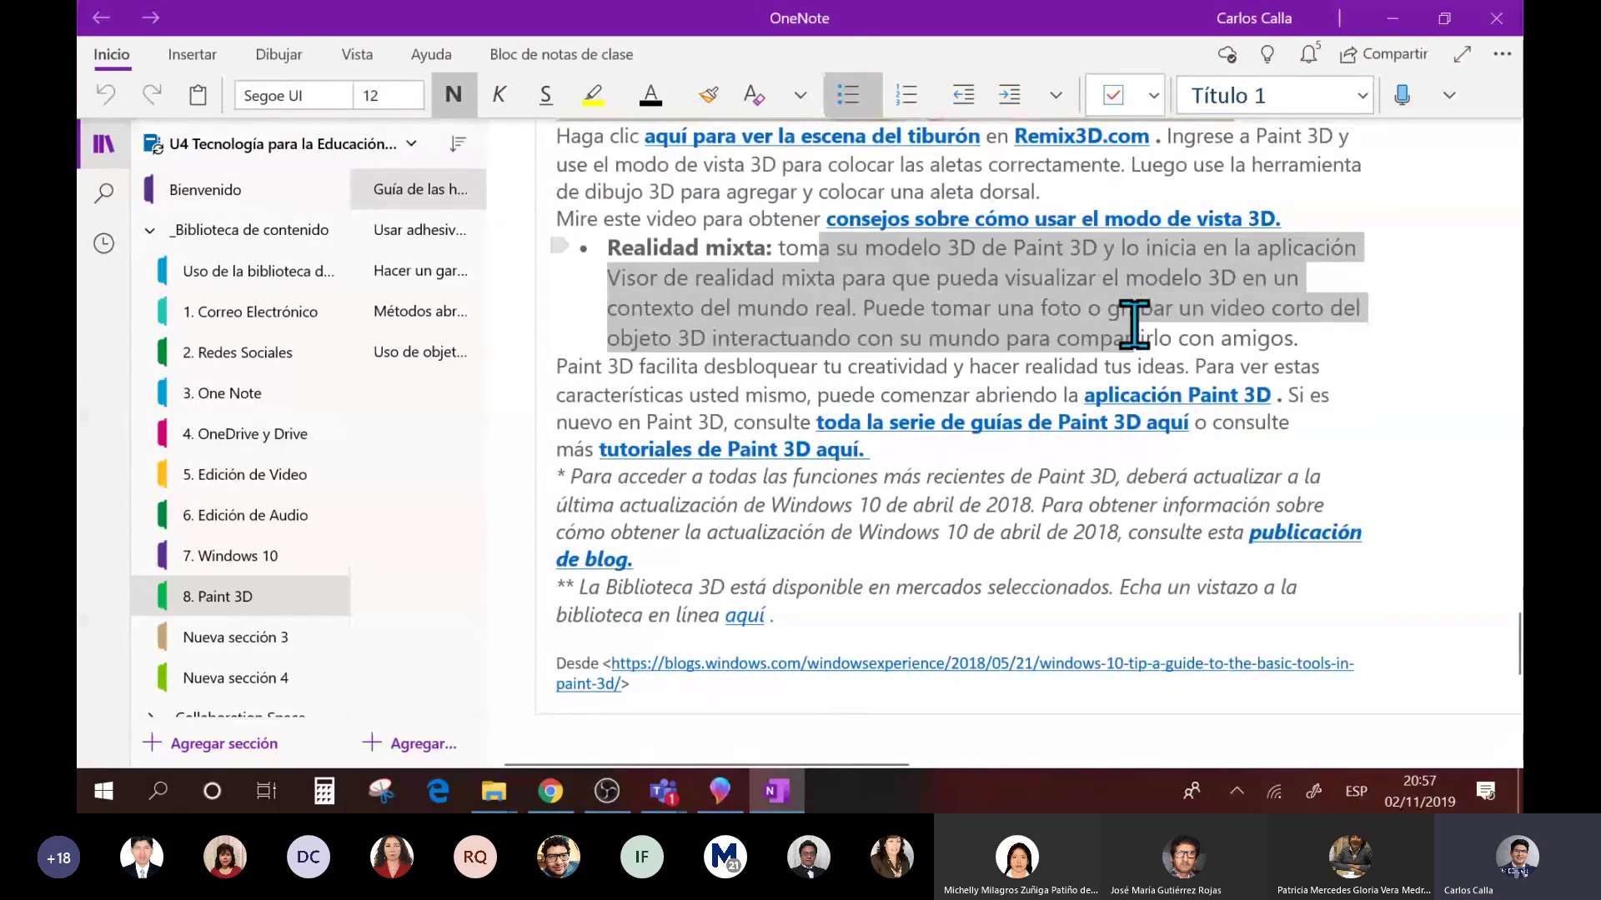
- Open the notebook page on using stickers and examine its smiley example and instructions
click(425, 234)
scroll(942, 350, down, 3)
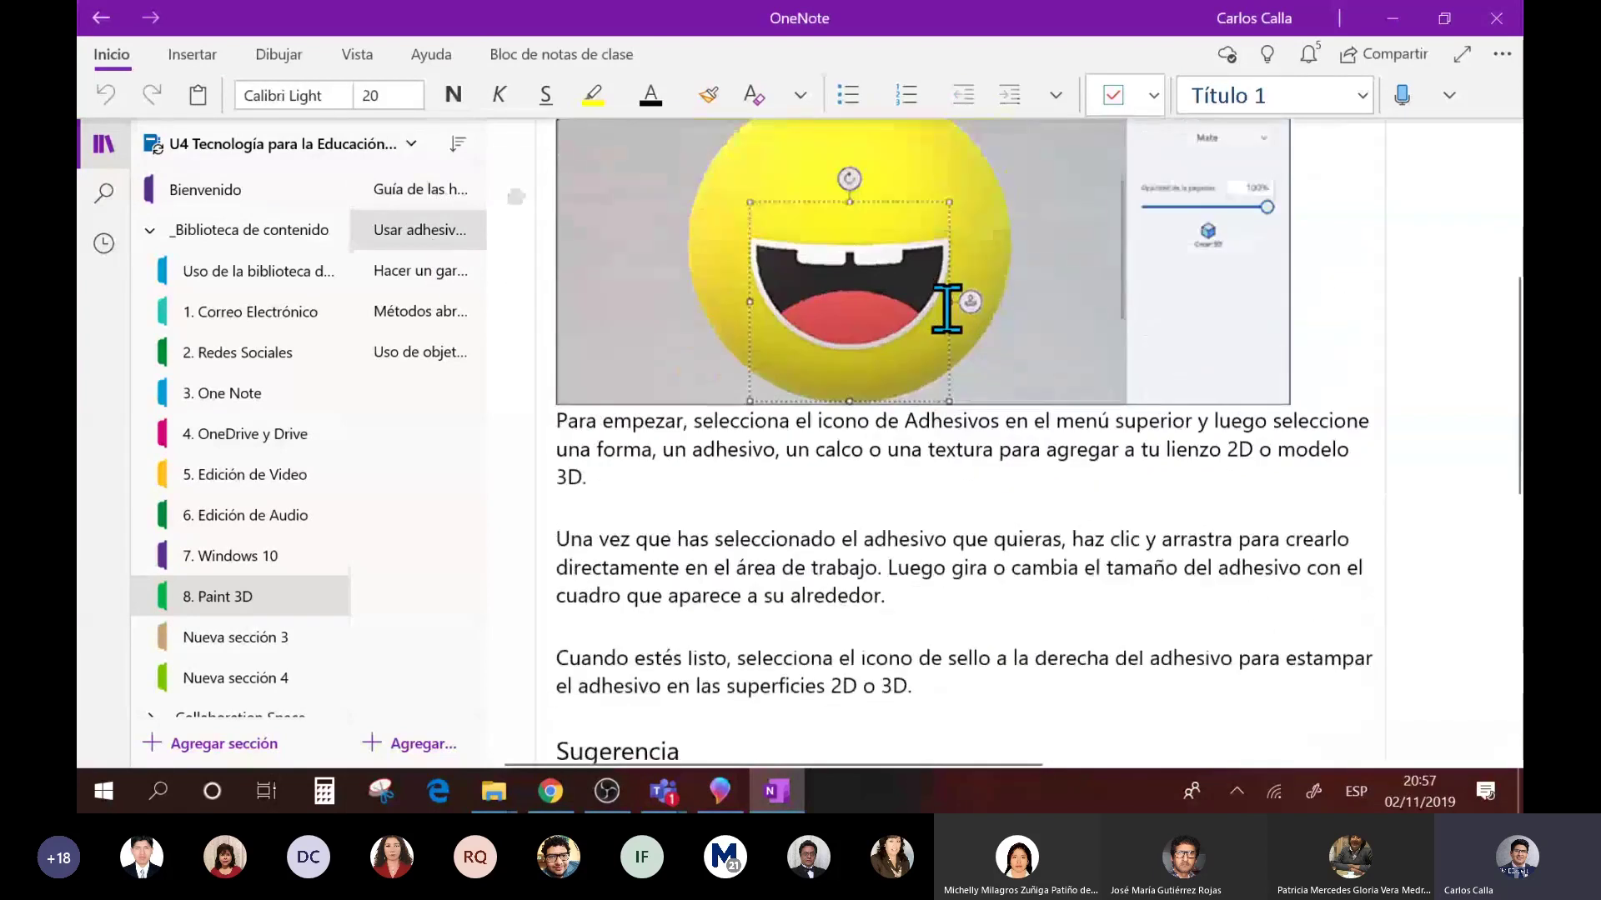
scroll(946, 309, up, 3)
scroll(1012, 454, down, 2)
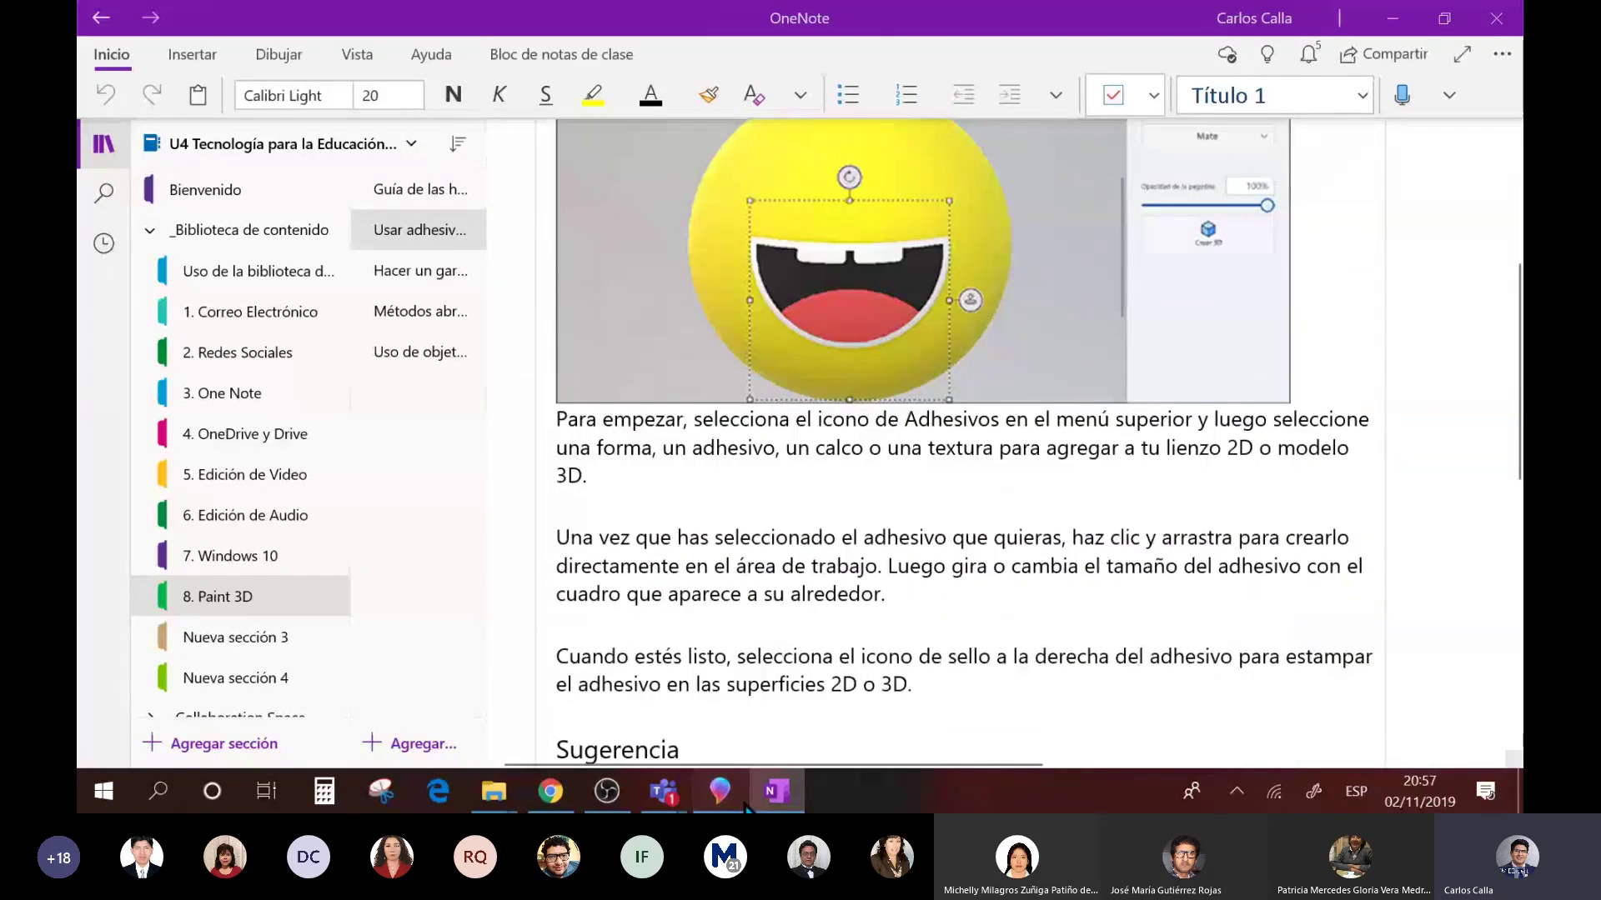
- Switch back to Paint 3D and bring up the 3D shapes
click(720, 790)
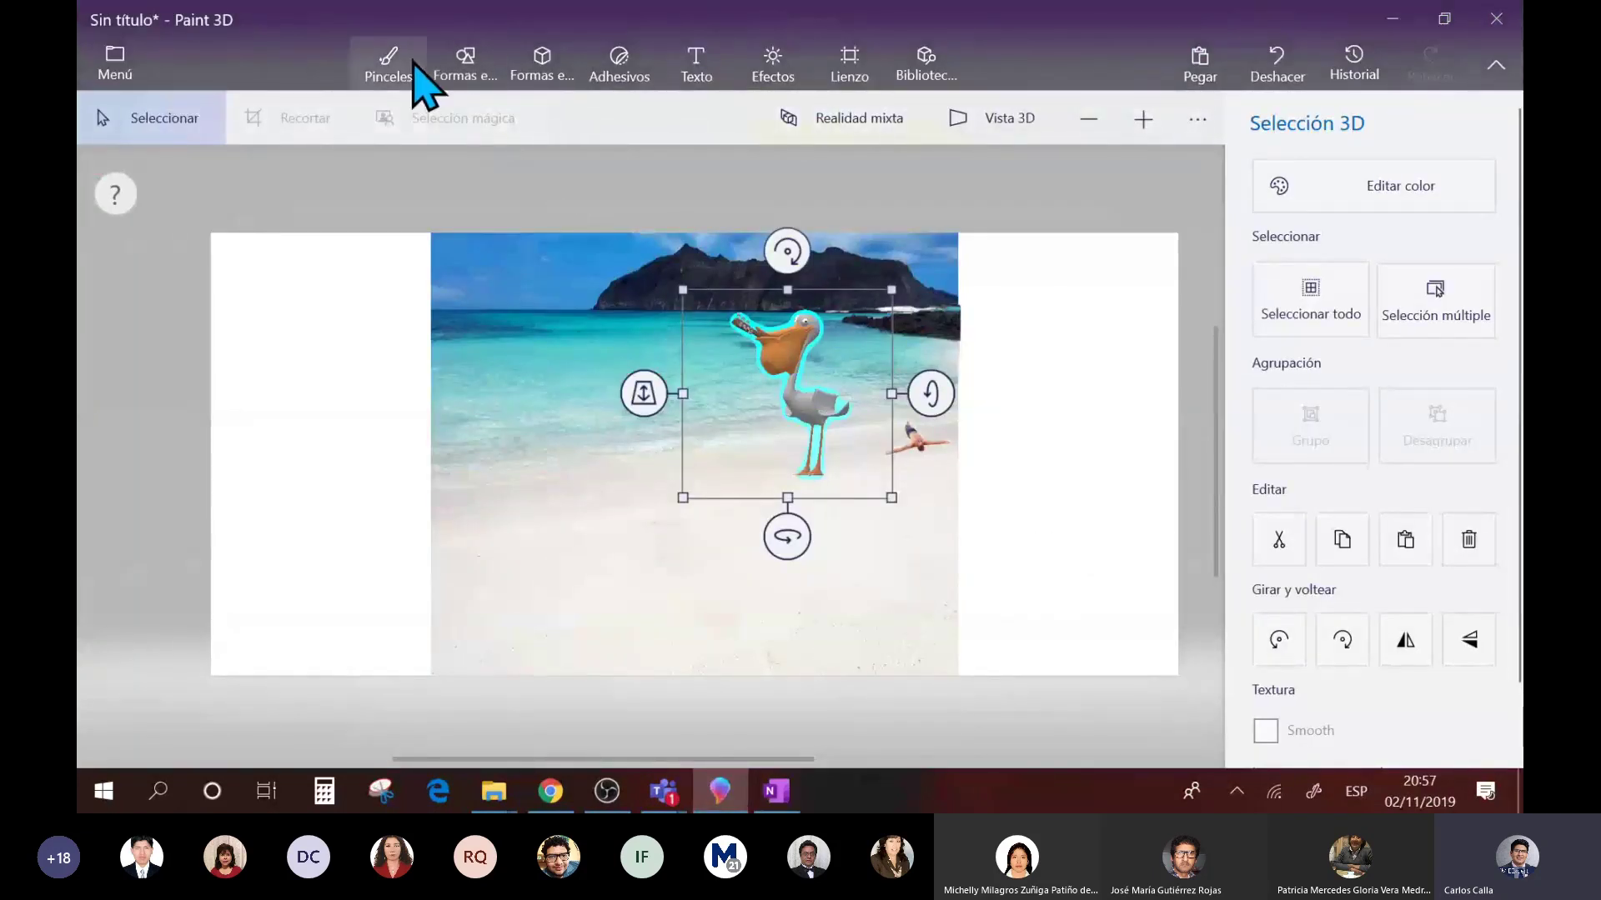
click(465, 65)
click(565, 71)
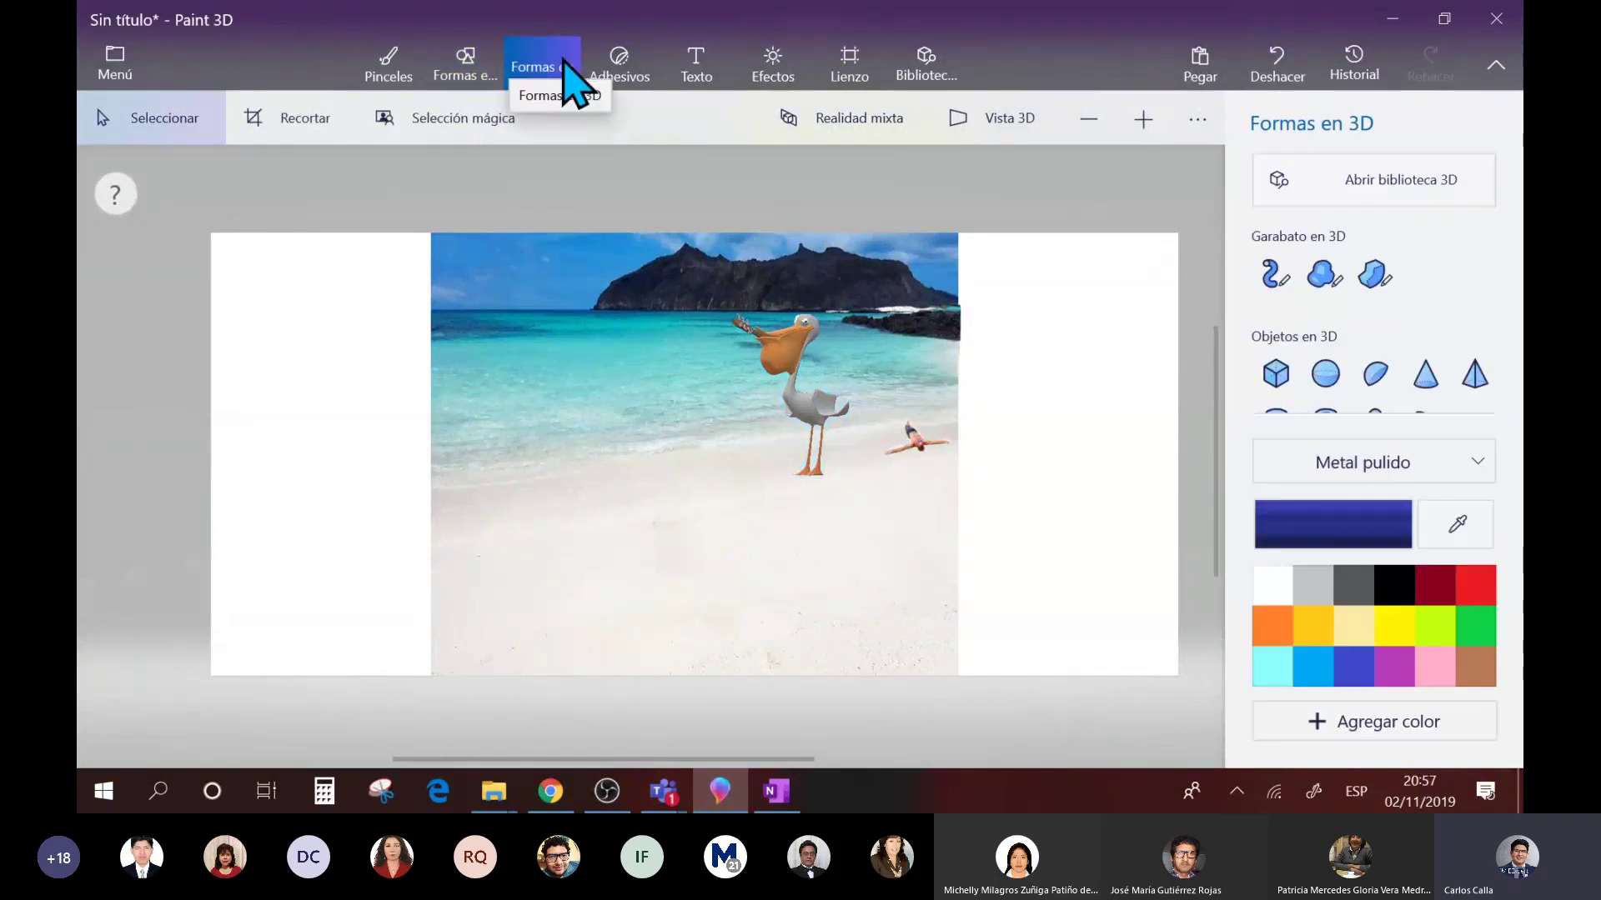
- Draw a blue polished-metal sphere over the lower-left edge of the beach photo and try to edit its colour
click(1333, 375)
drag(334, 421, 590, 642)
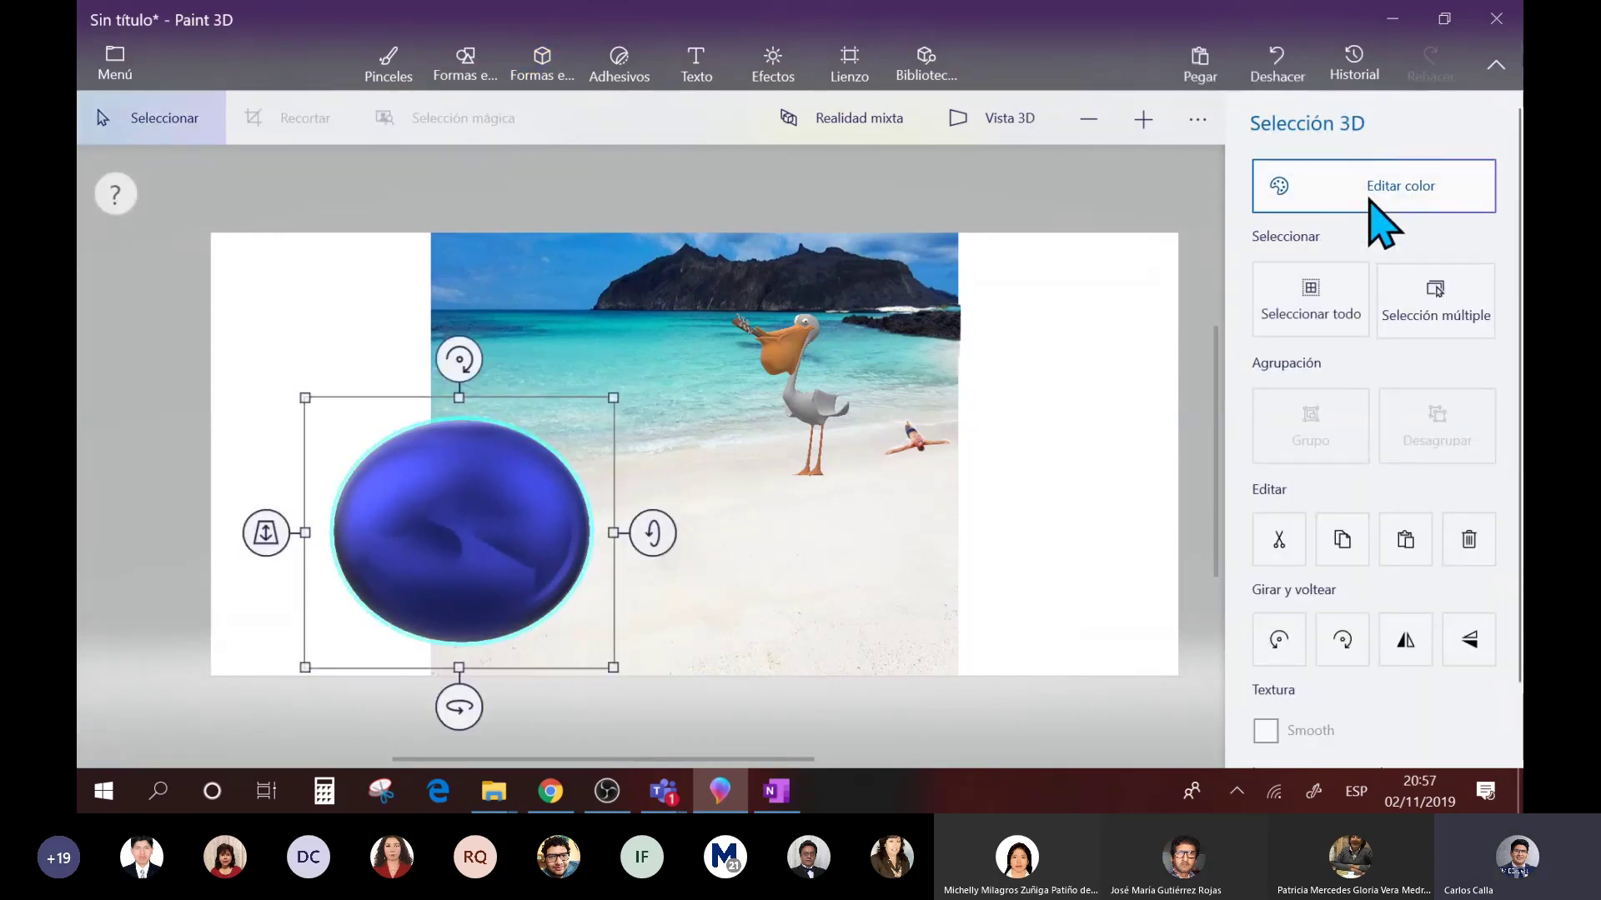
click(1288, 202)
click(1099, 302)
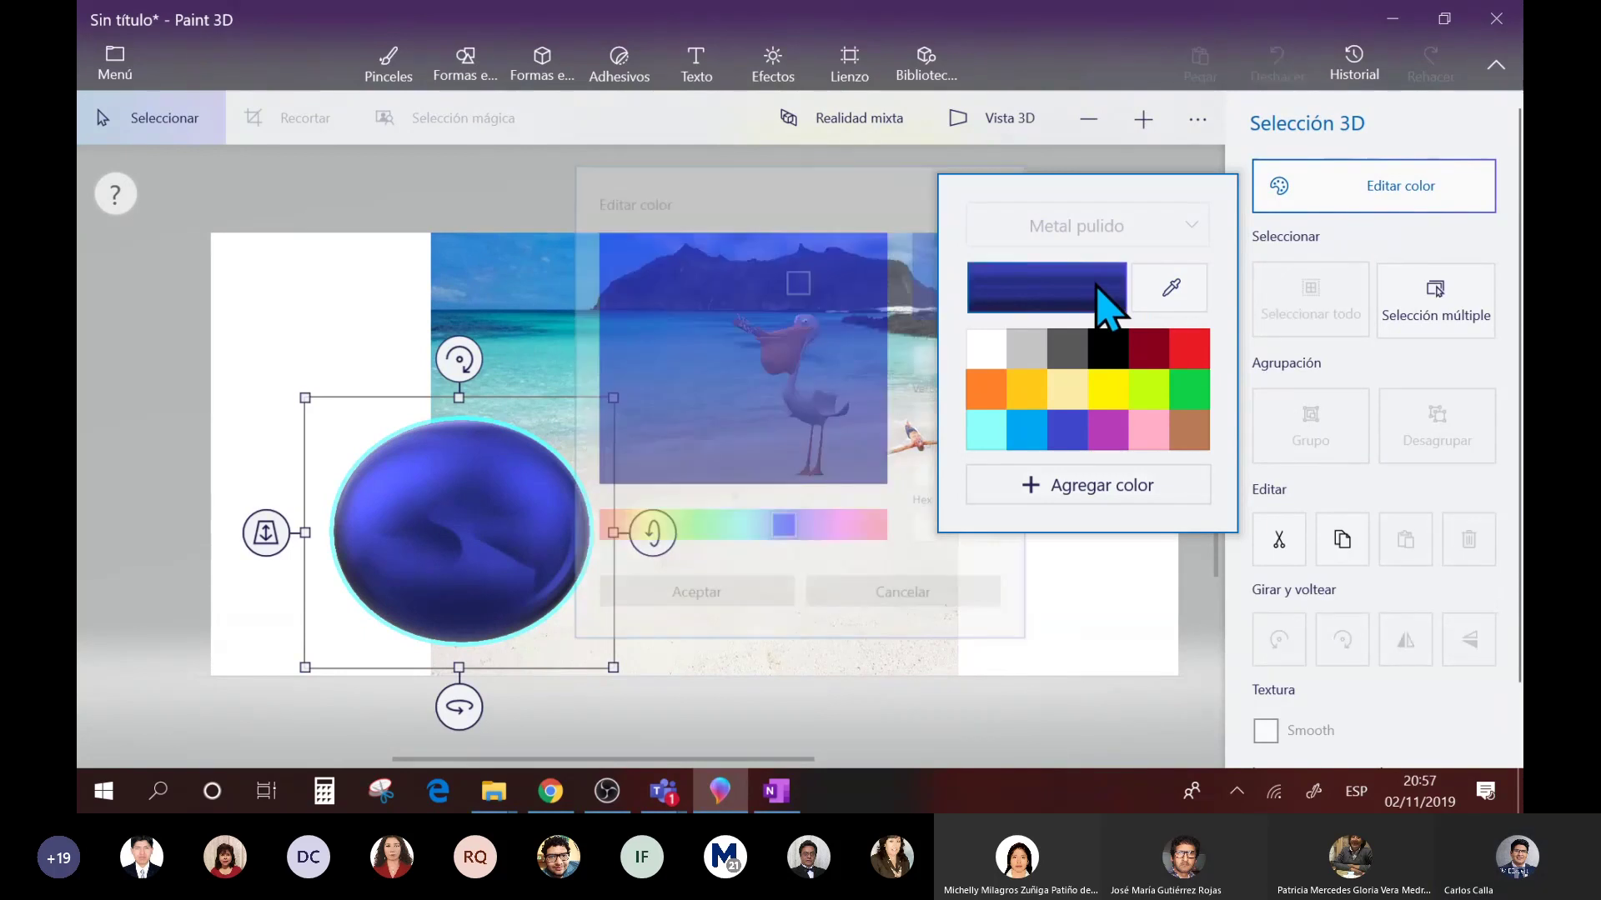
click(922, 625)
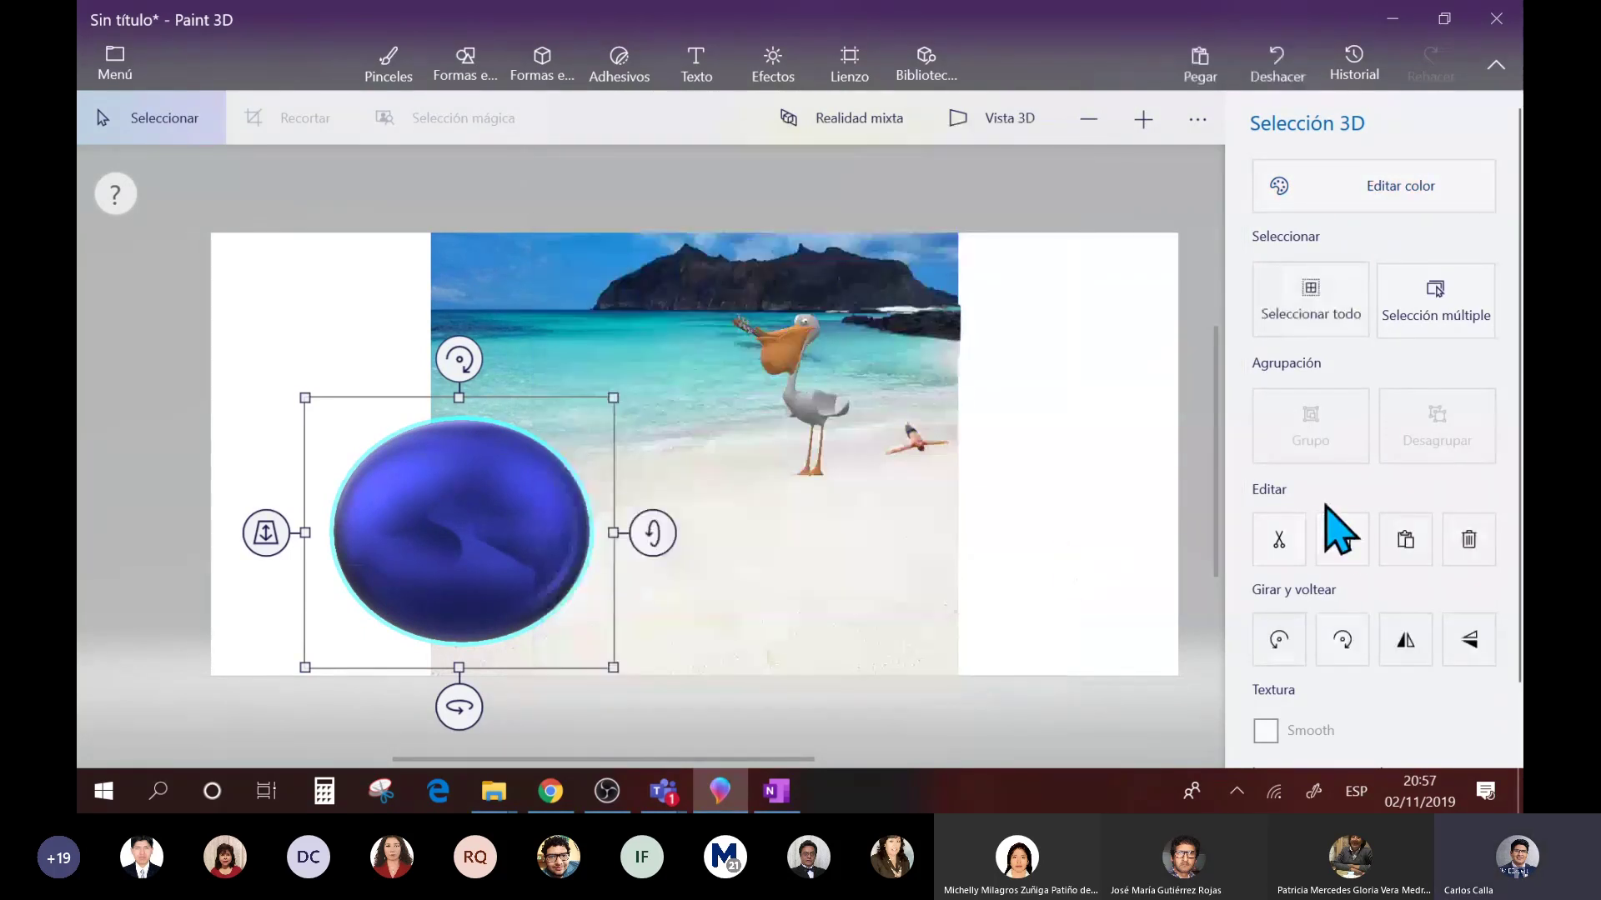
- Check the blue sphere's colour options again and delete the sphere
click(1344, 542)
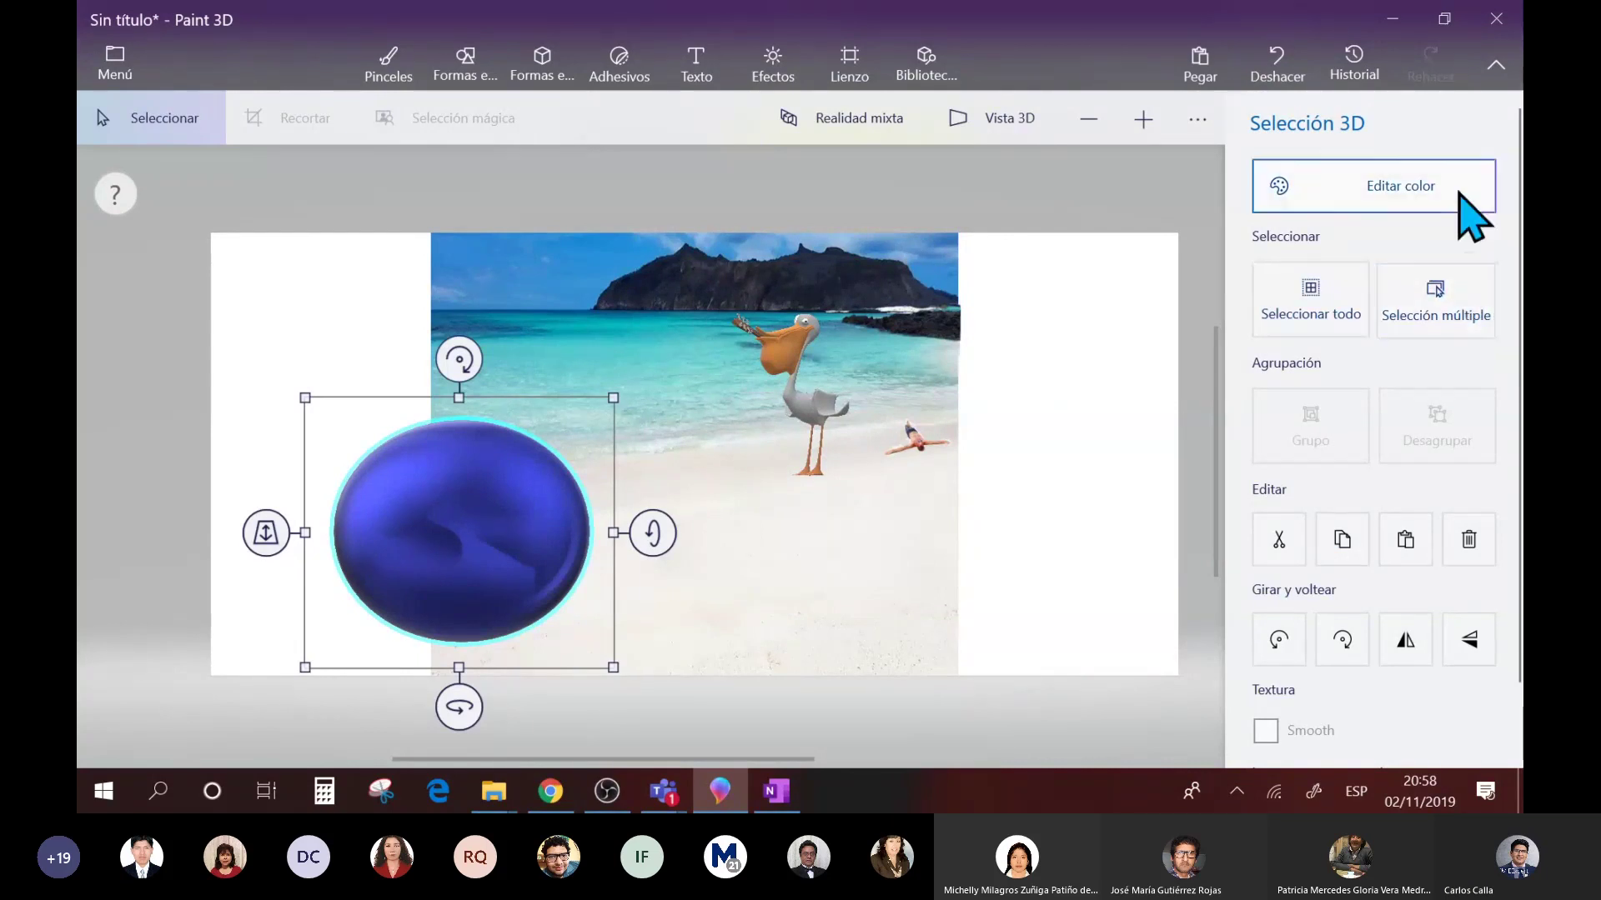
click(1386, 196)
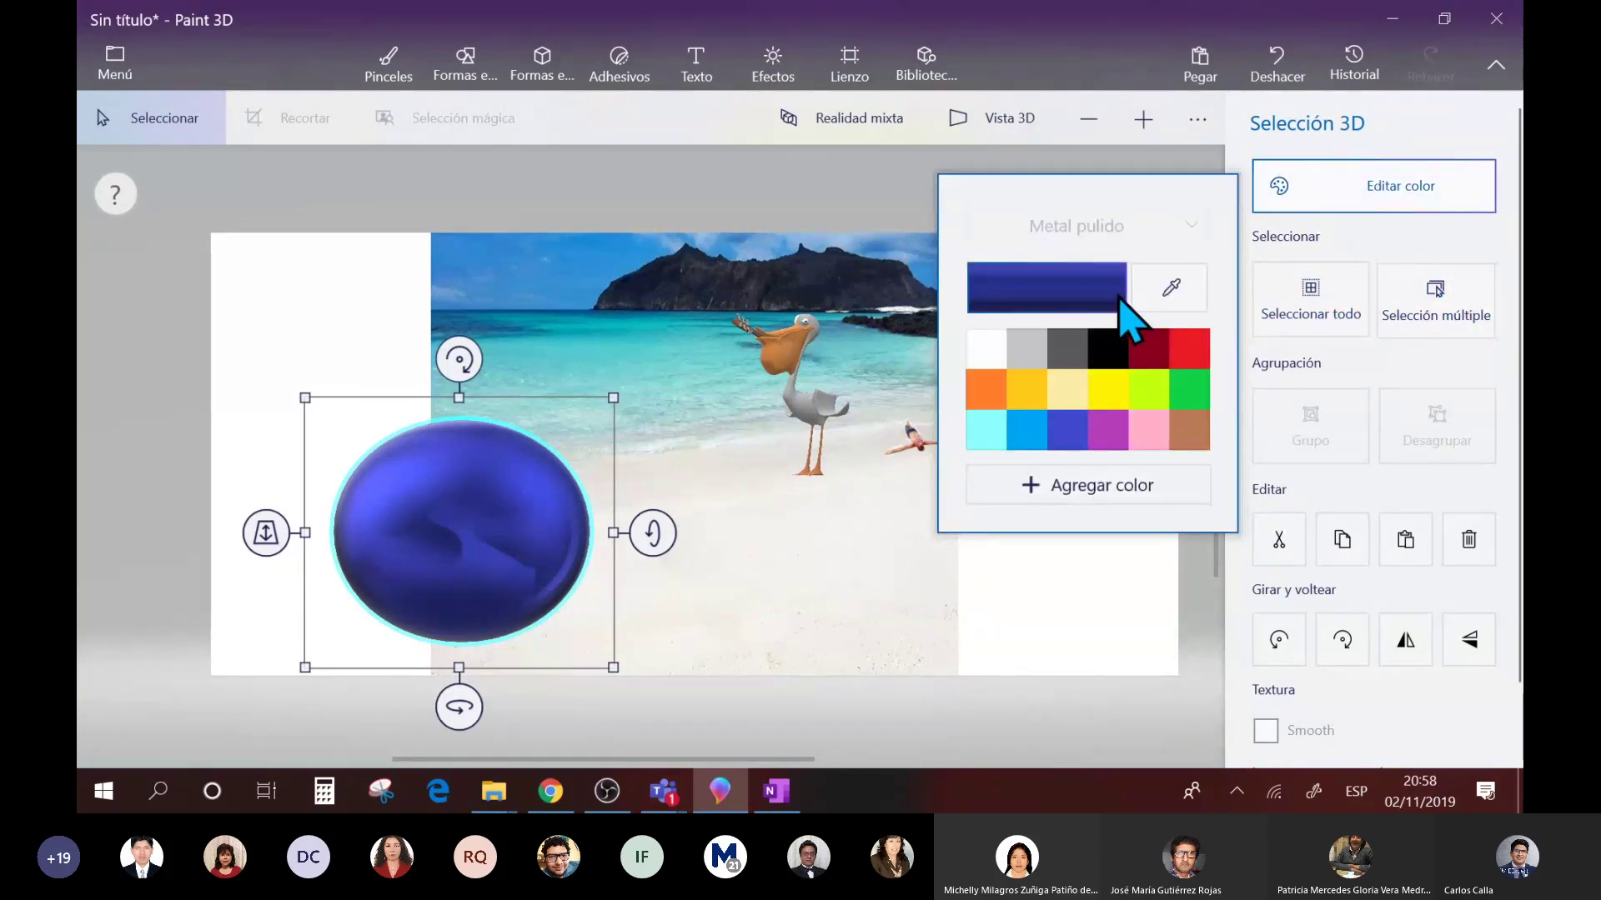
click(775, 536)
drag(526, 536, 517, 562)
key(Delete)
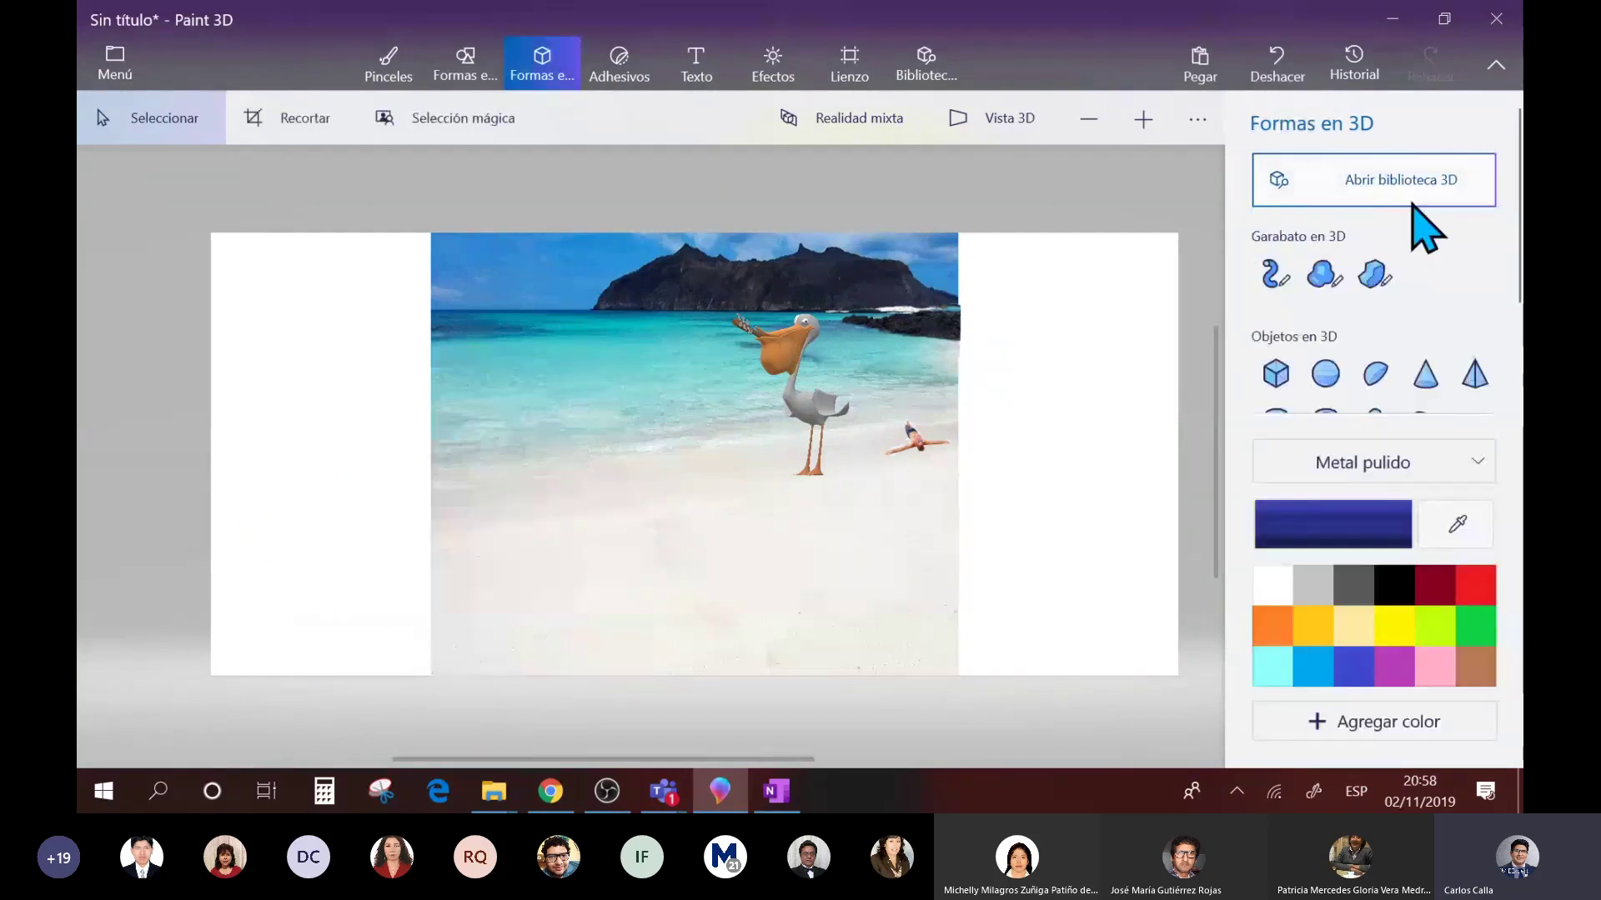
- Draw a yellow sphere with the Mate material over the lower-left edge of the beach photo
click(1407, 536)
click(1443, 474)
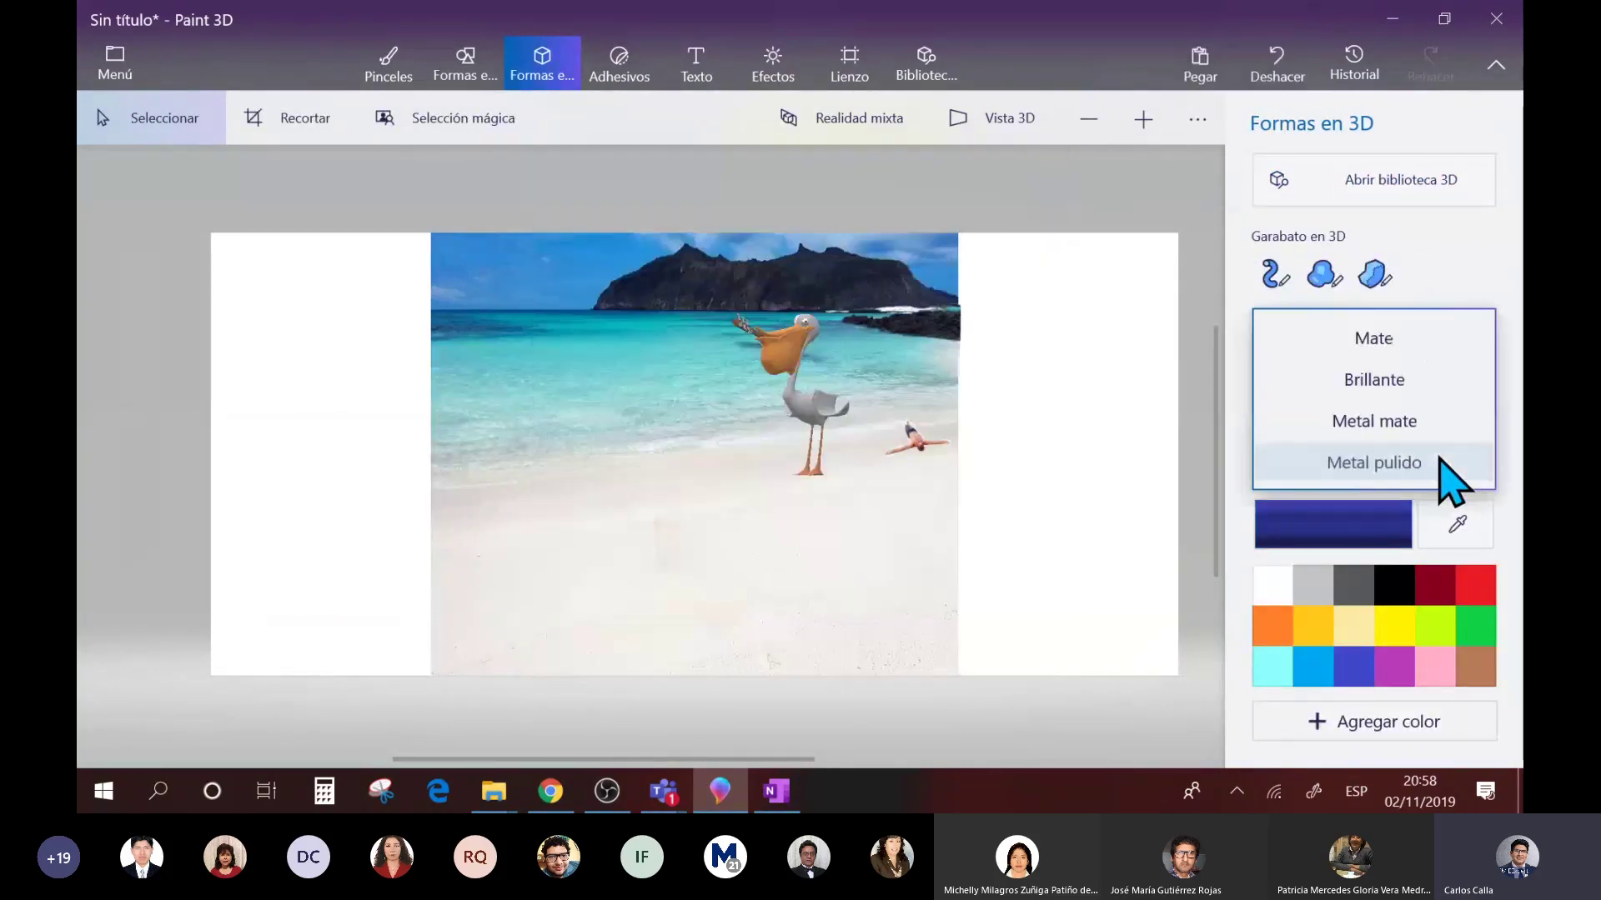
click(1422, 340)
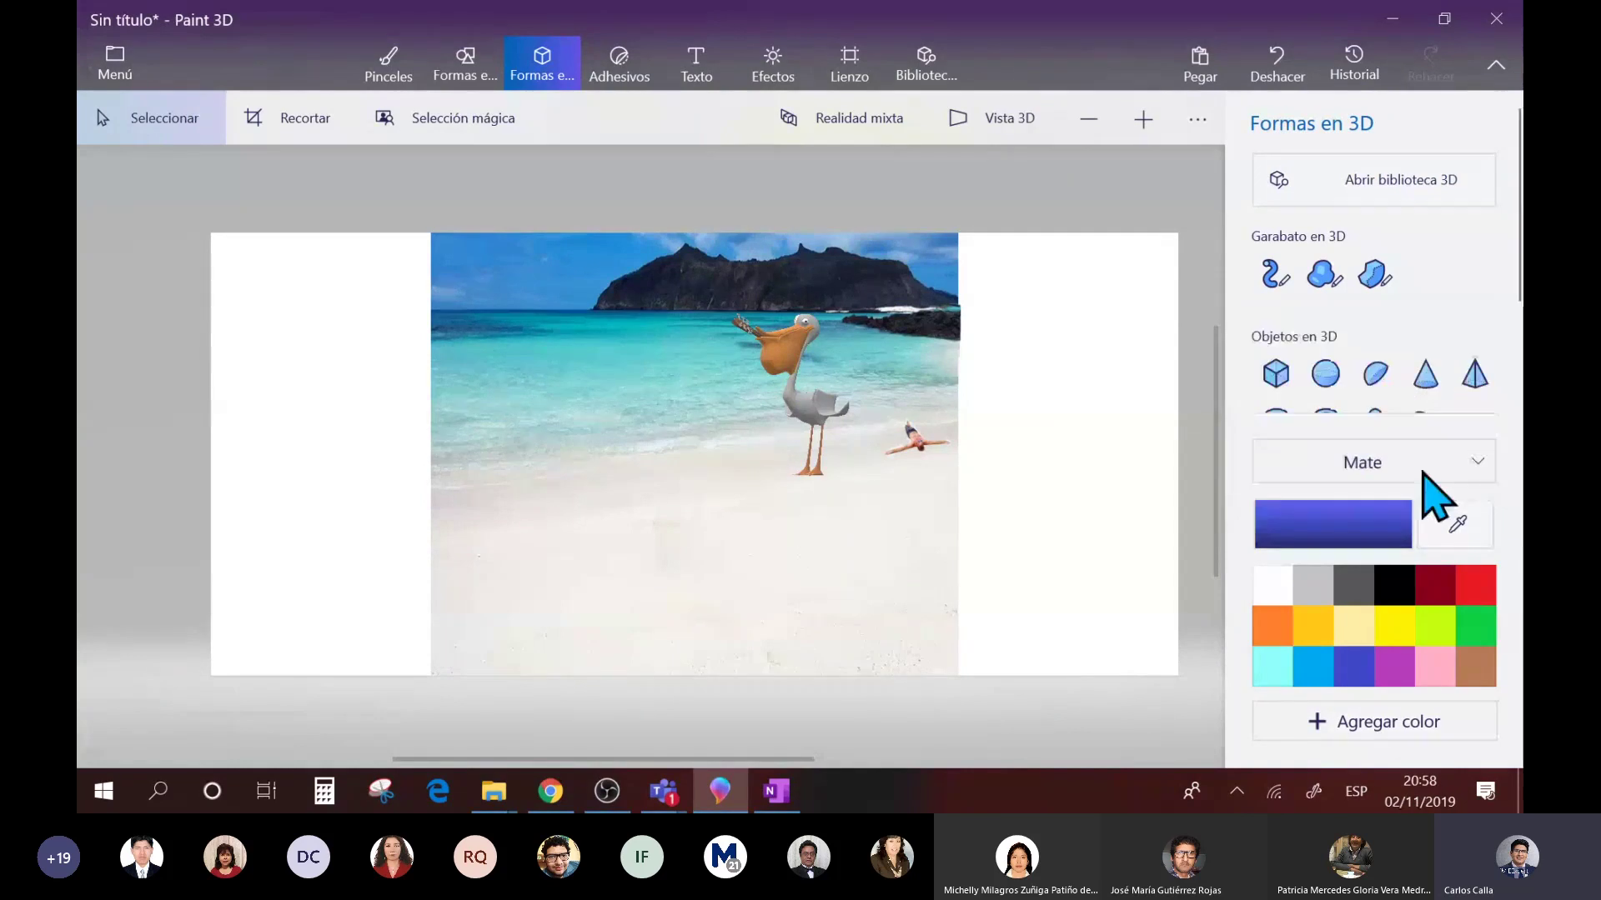
click(1397, 632)
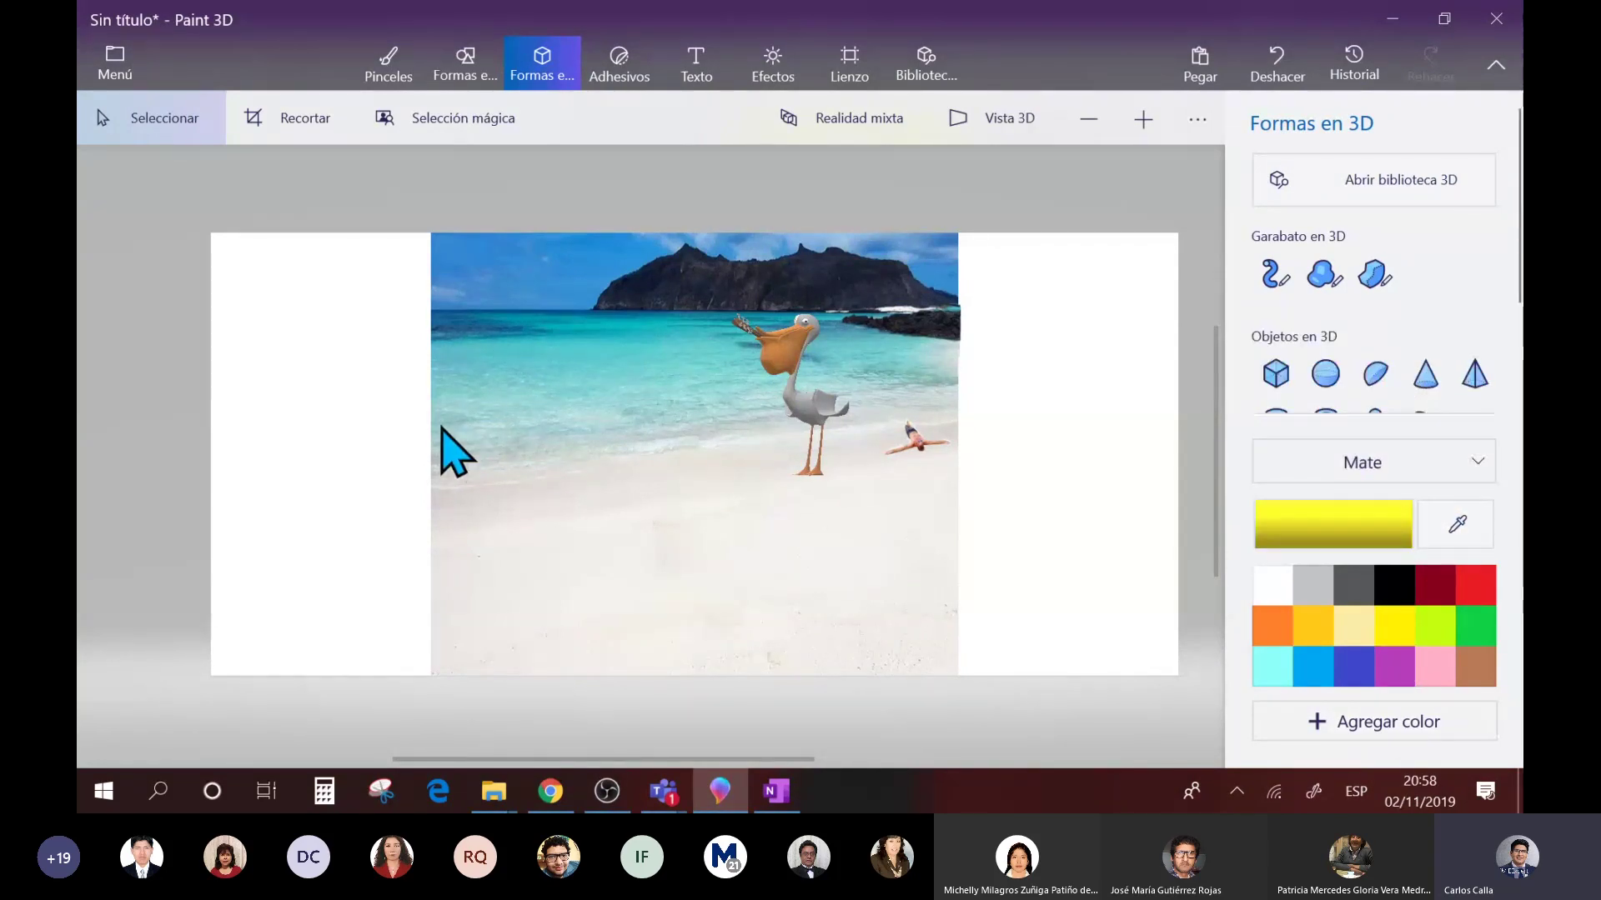
drag(320, 399, 506, 588)
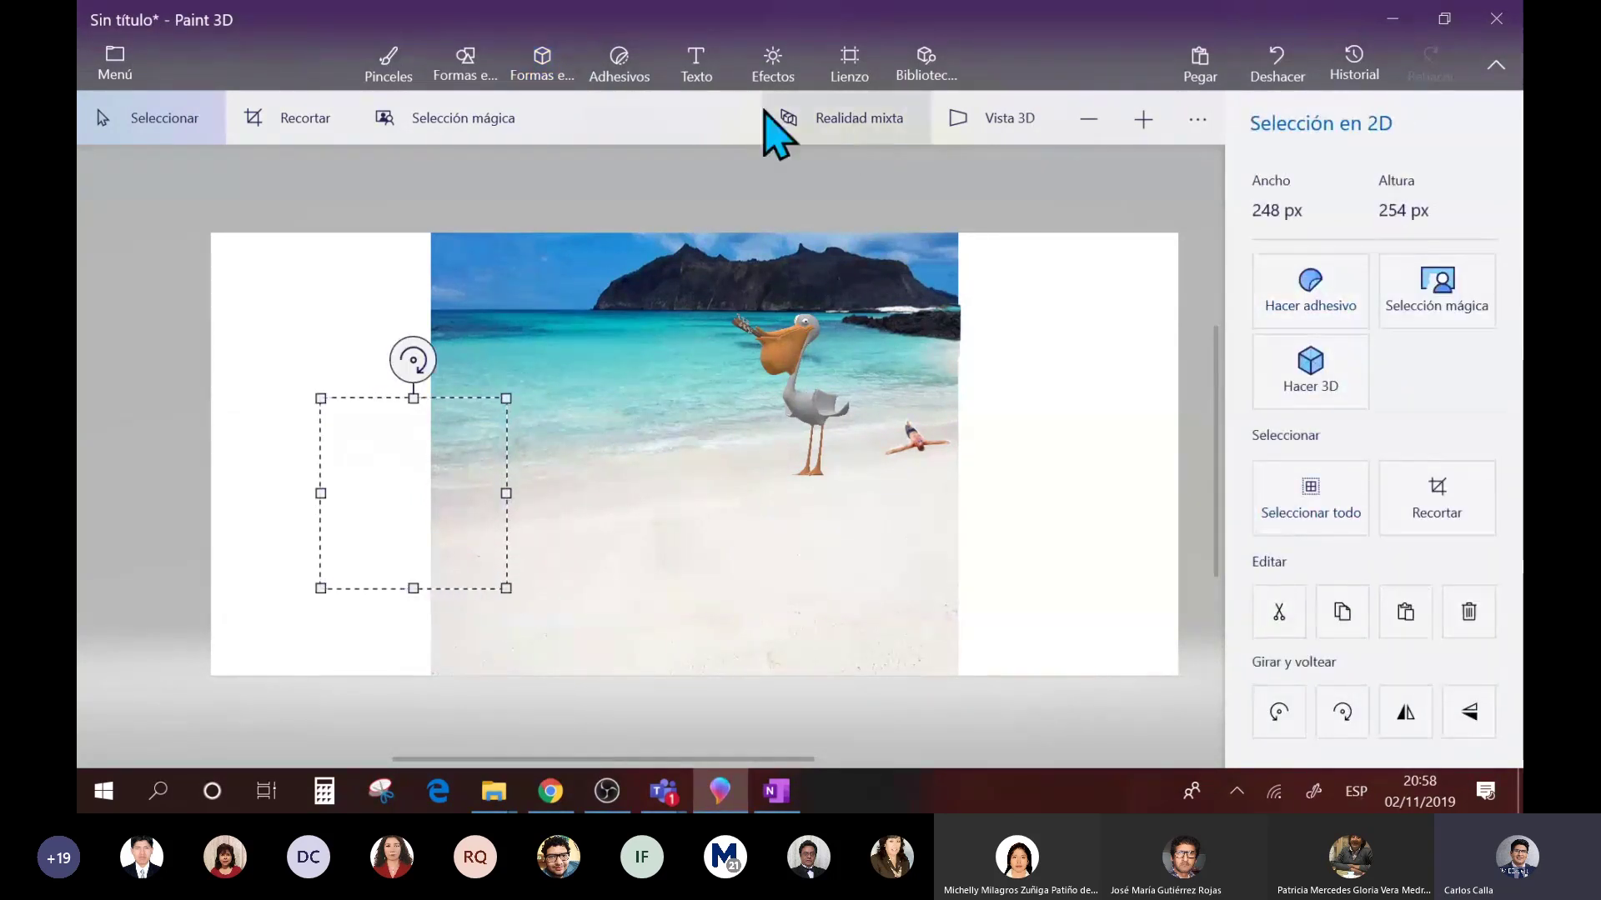
click(542, 70)
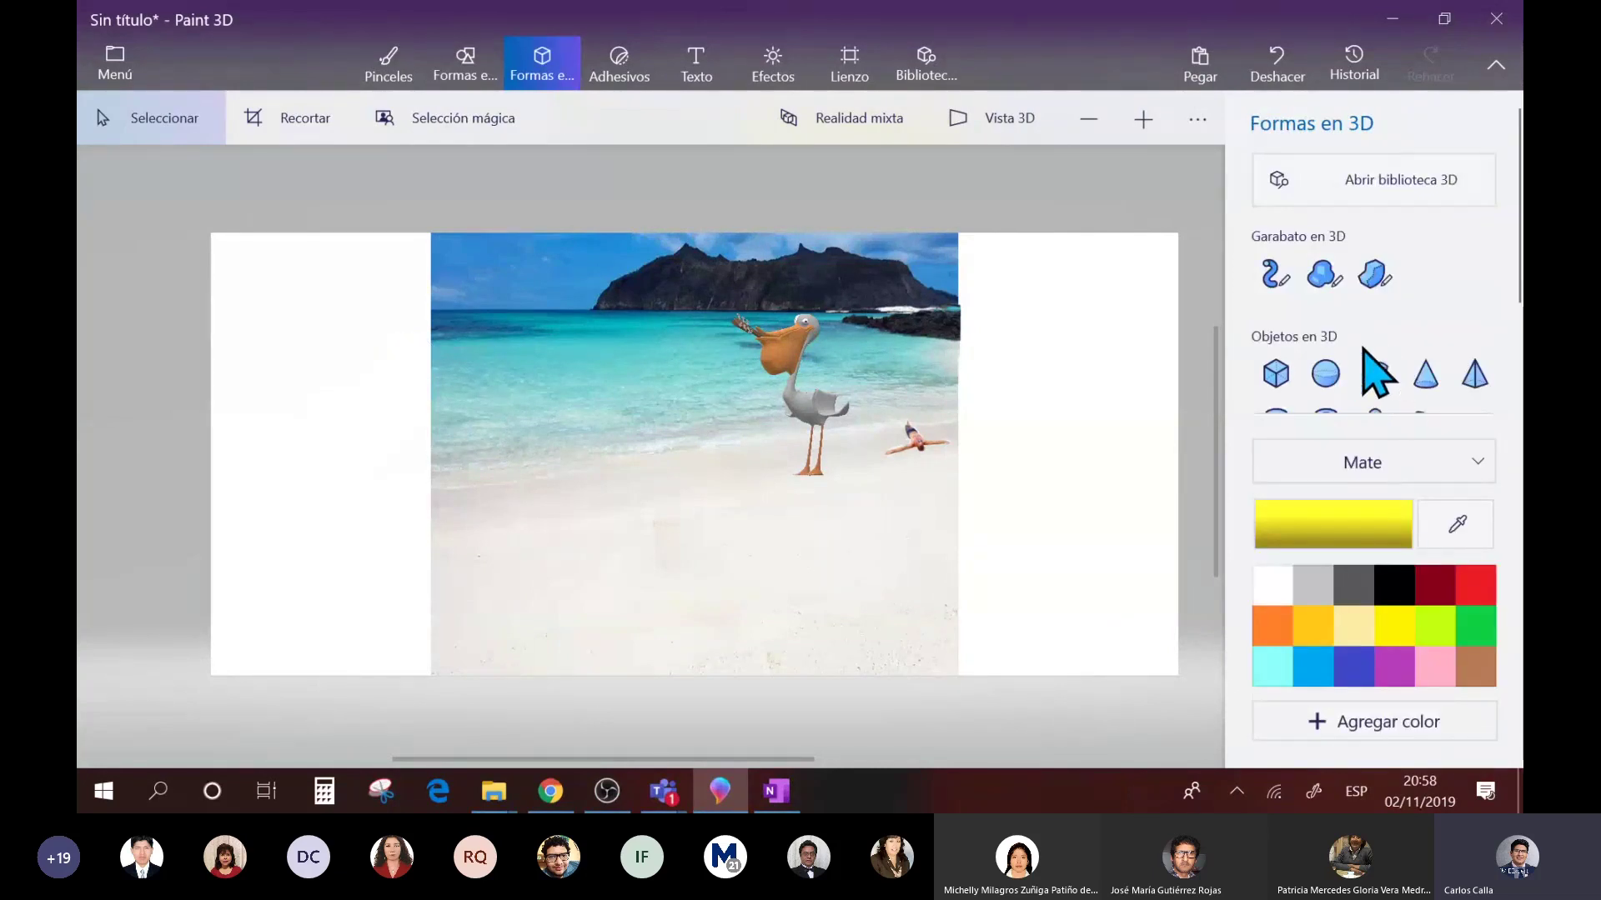
click(1327, 375)
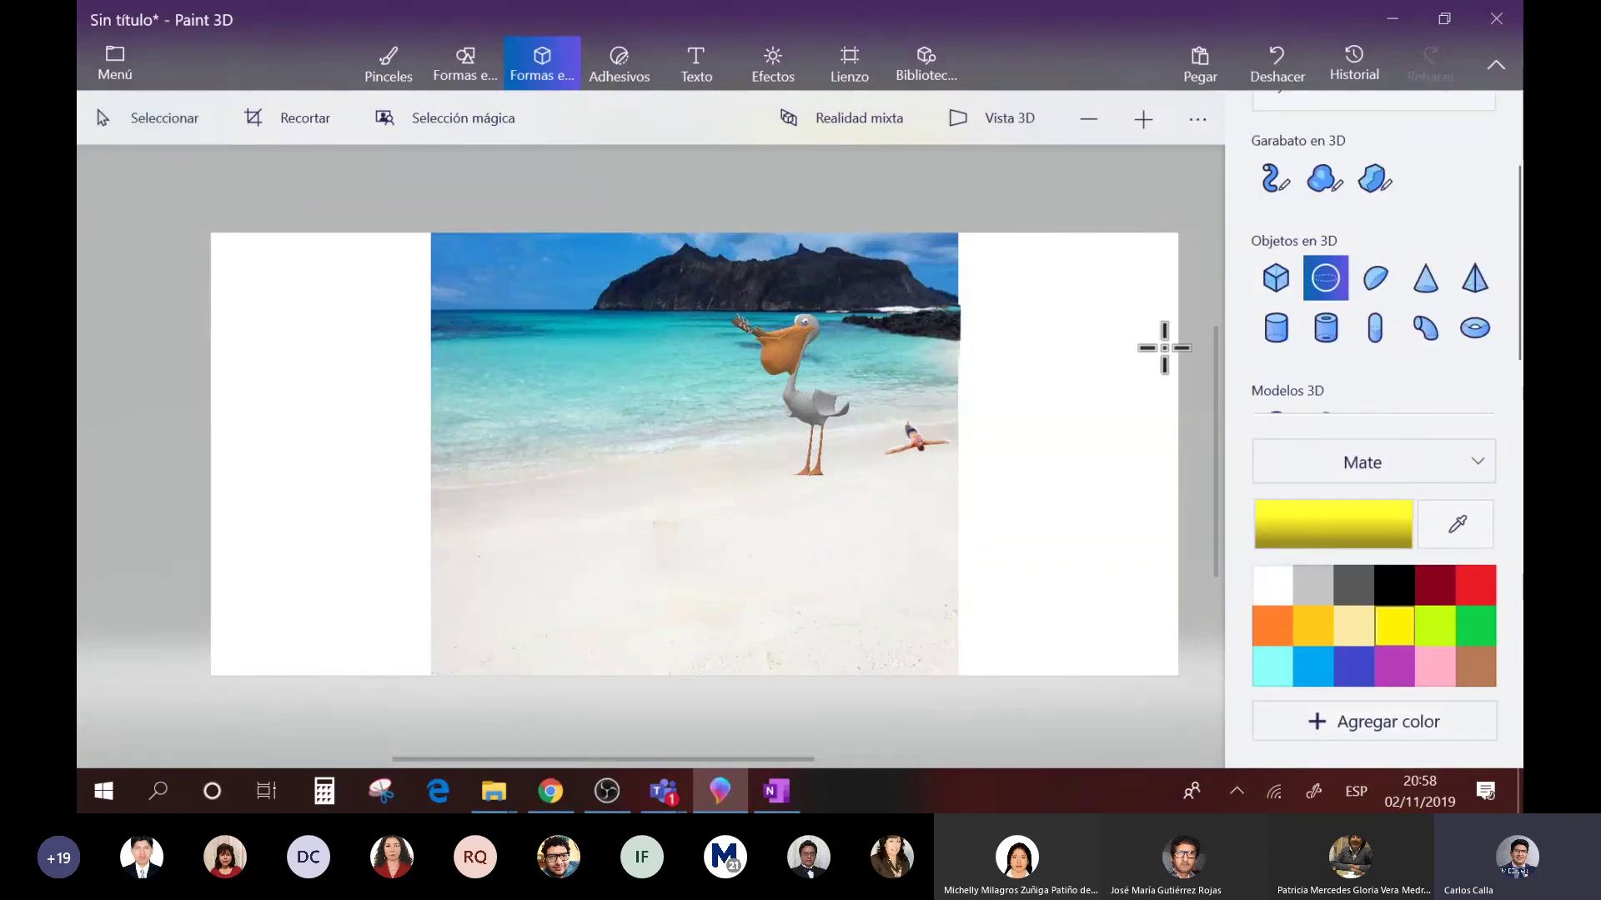
drag(380, 391, 587, 615)
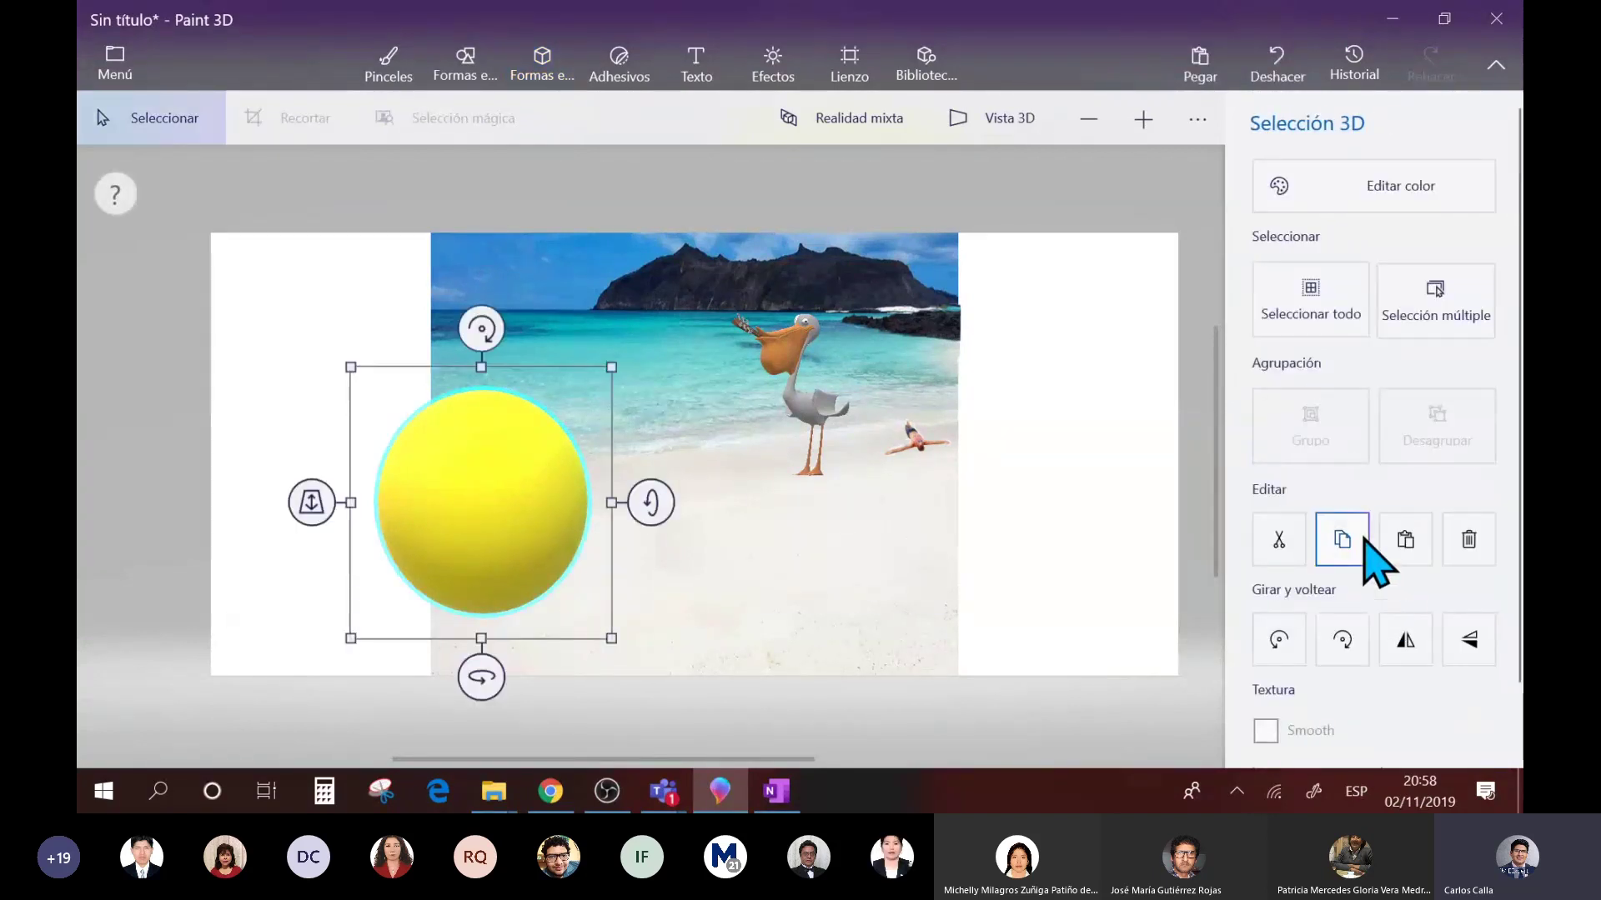
- Paint two black eyes on the yellow sphere using the Acuarela brush at 50 px with the Mate finish
click(634, 80)
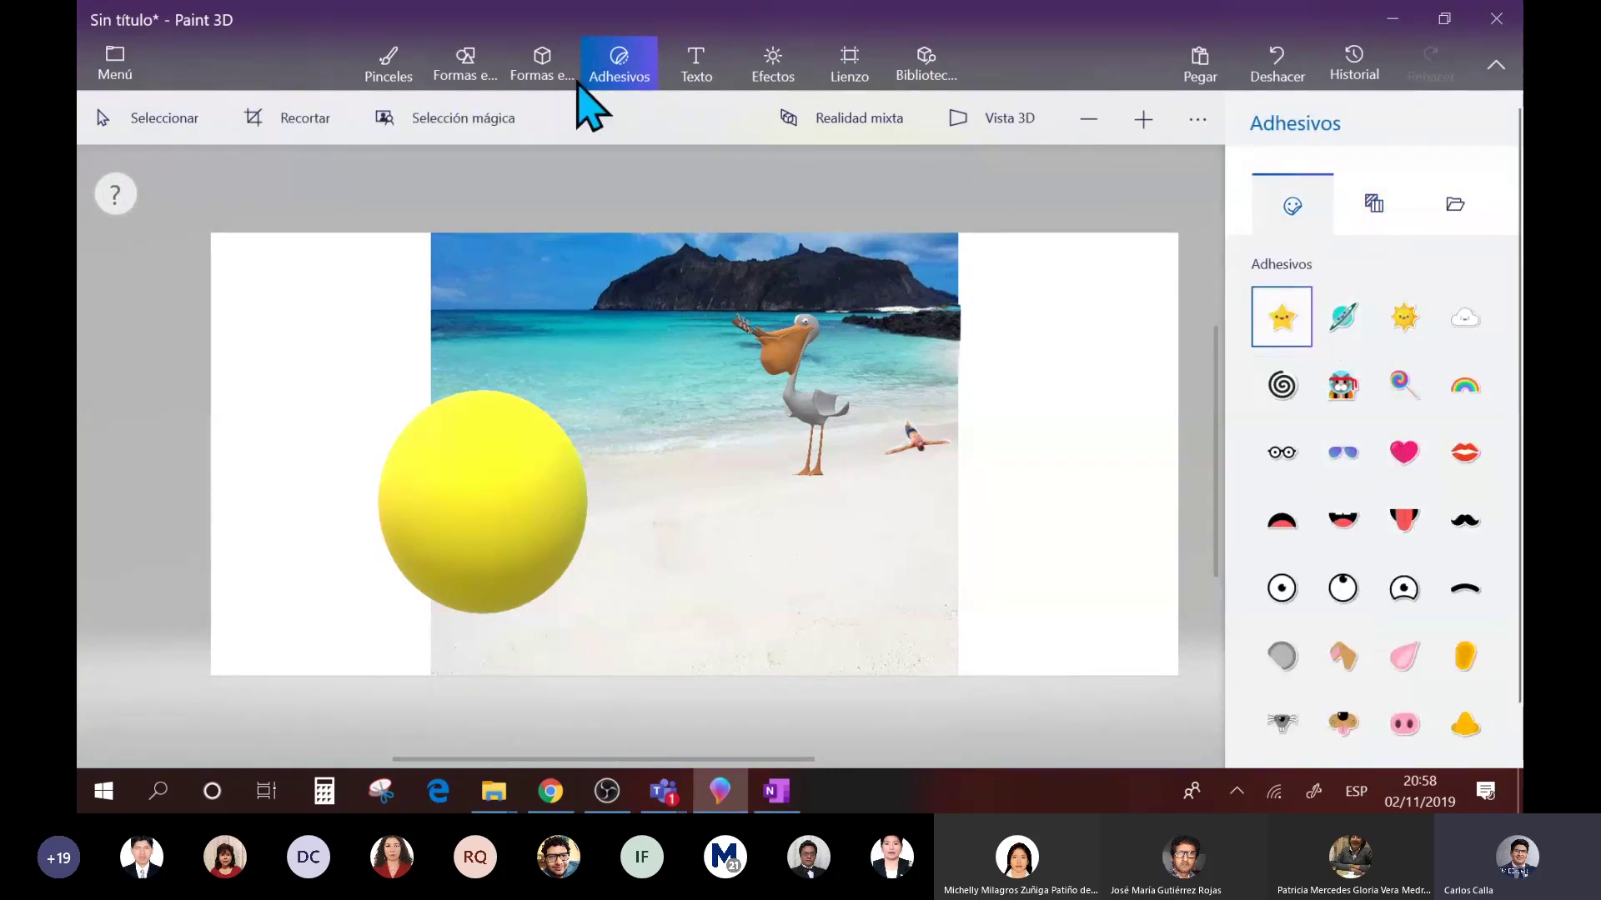
click(389, 63)
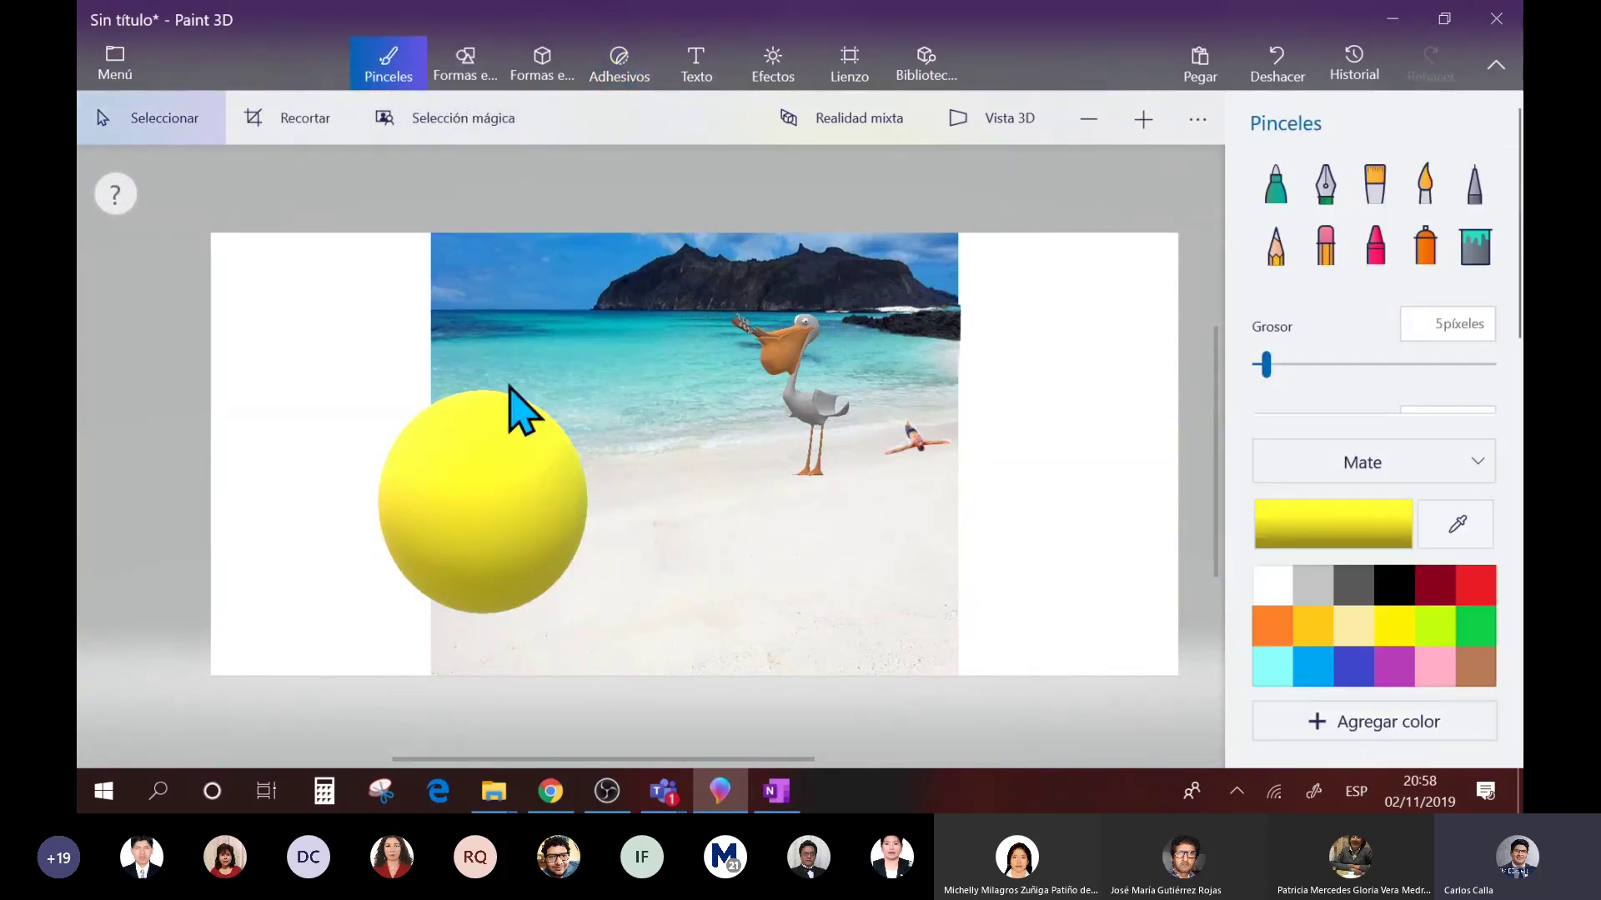
click(1425, 185)
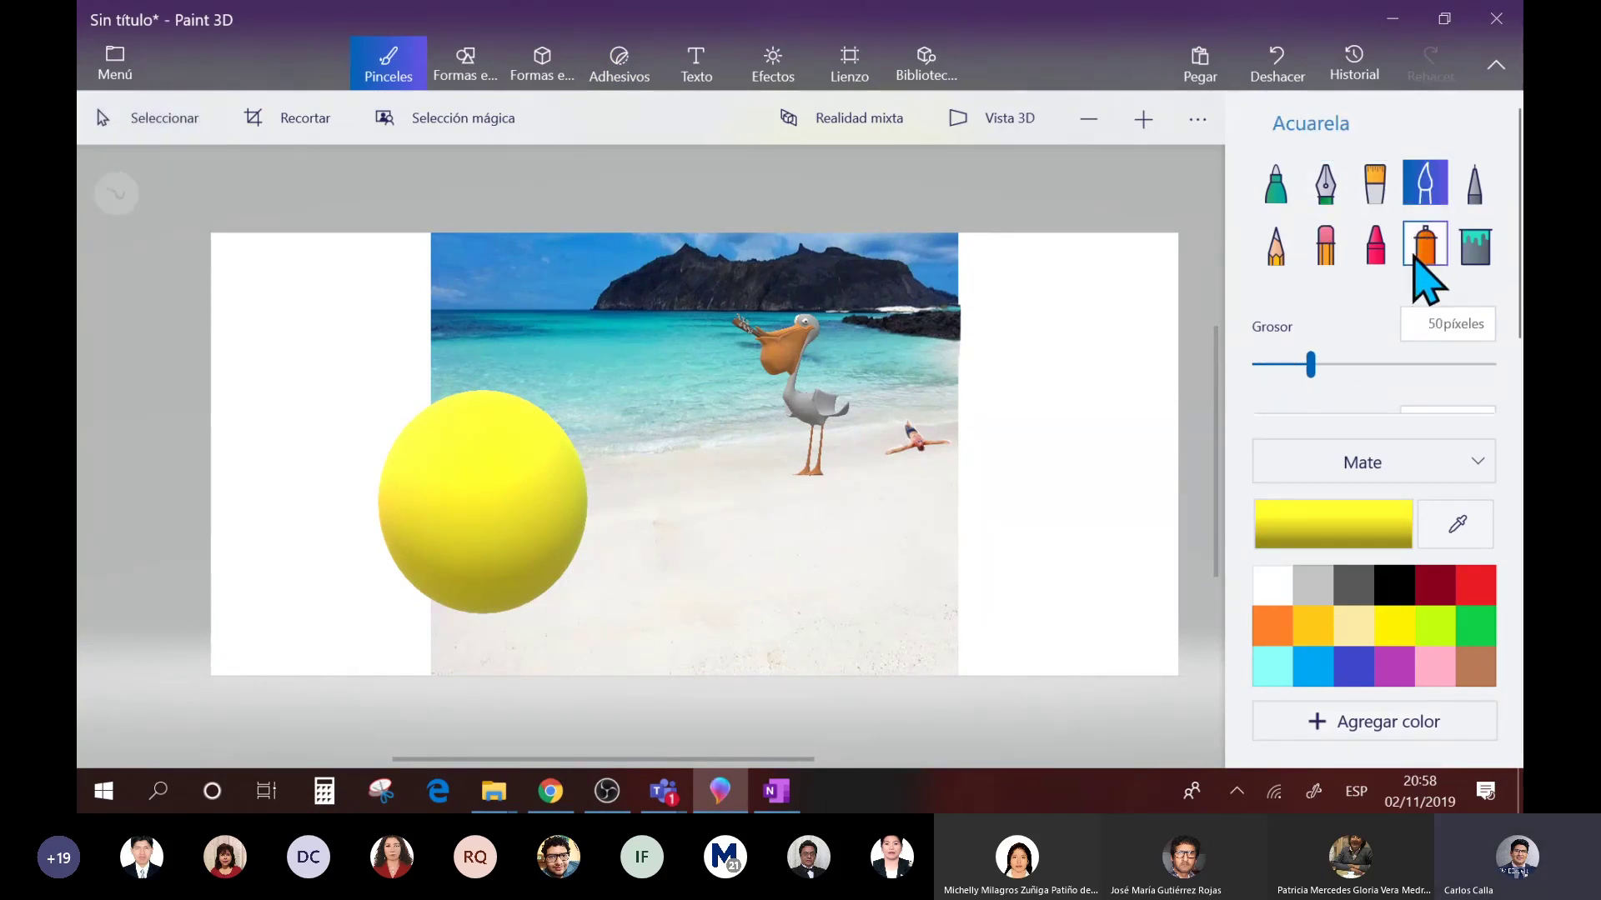
mouse_move(465, 458)
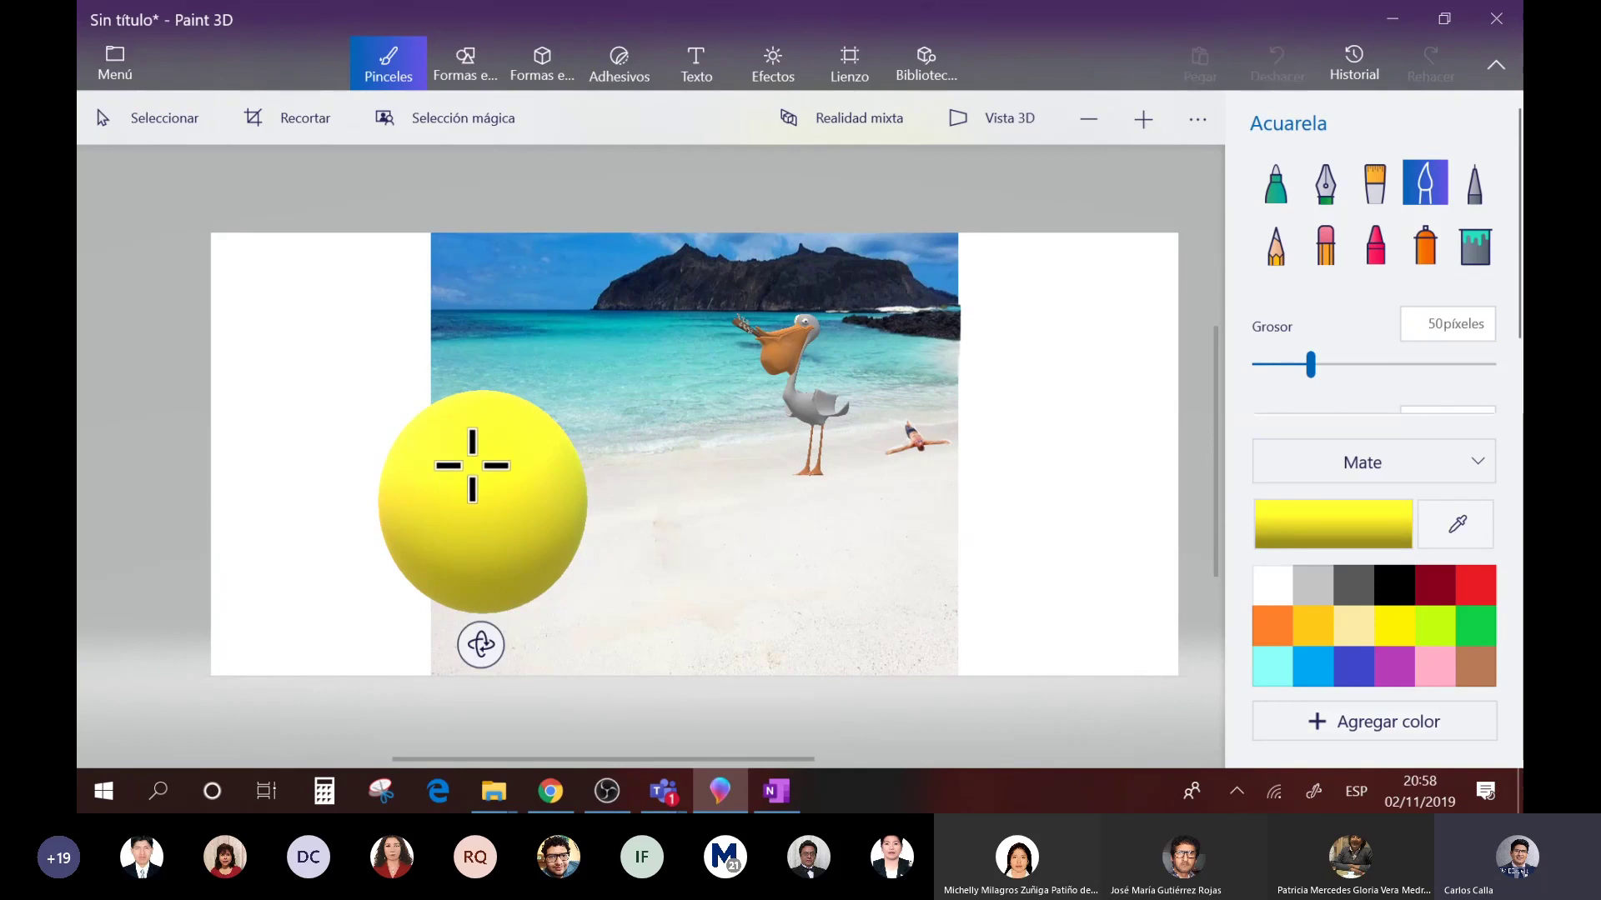
click(1394, 585)
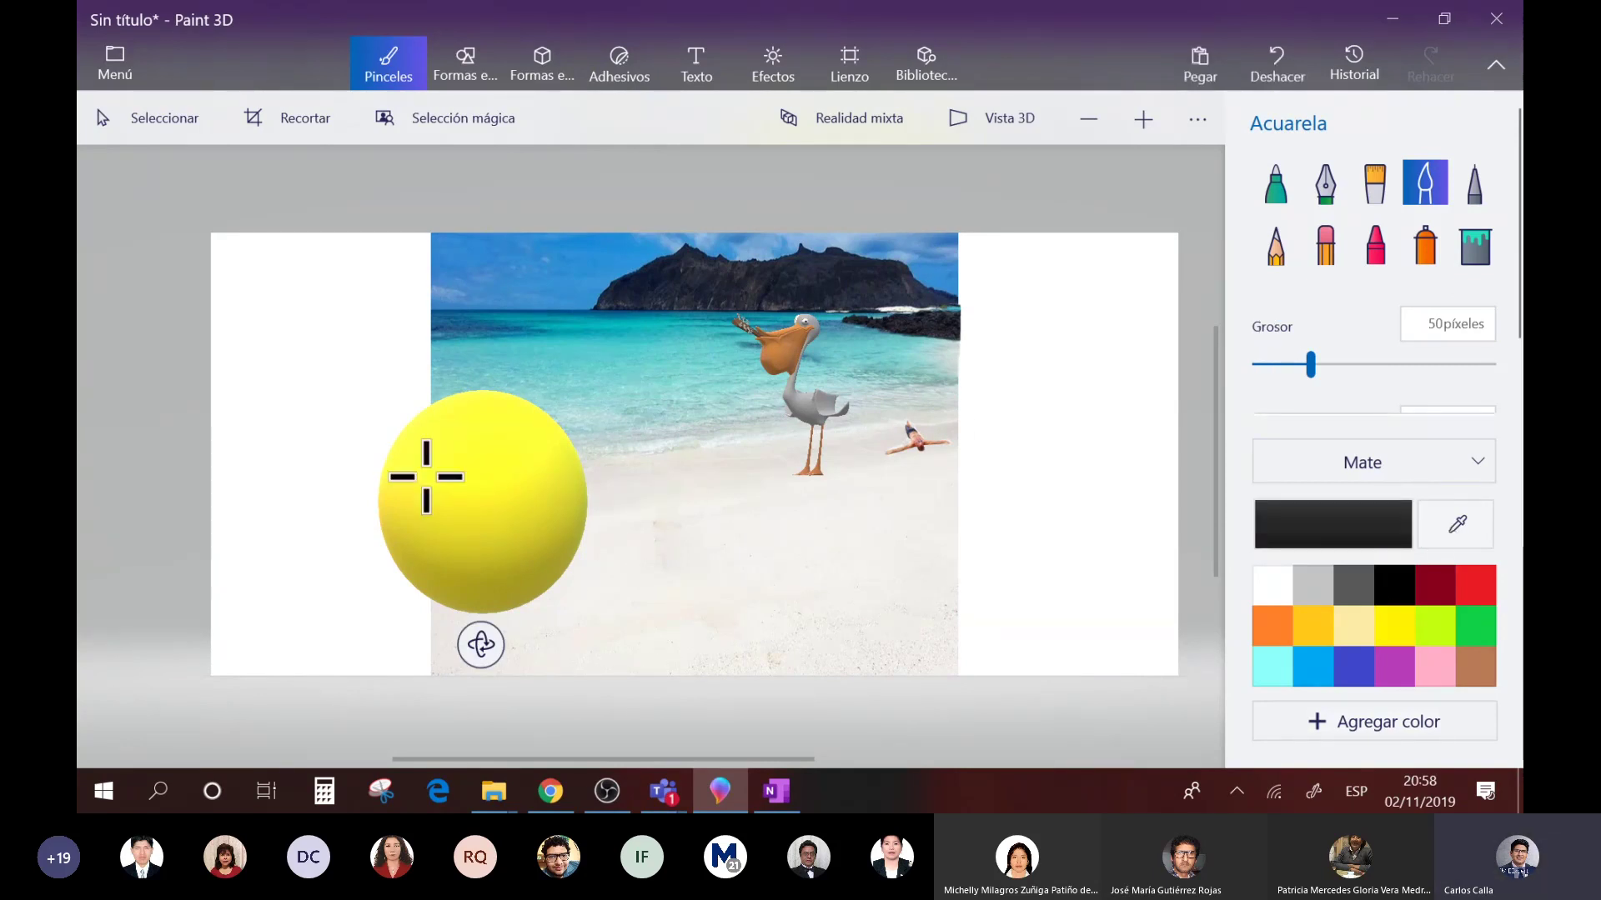
drag(433, 480, 542, 489)
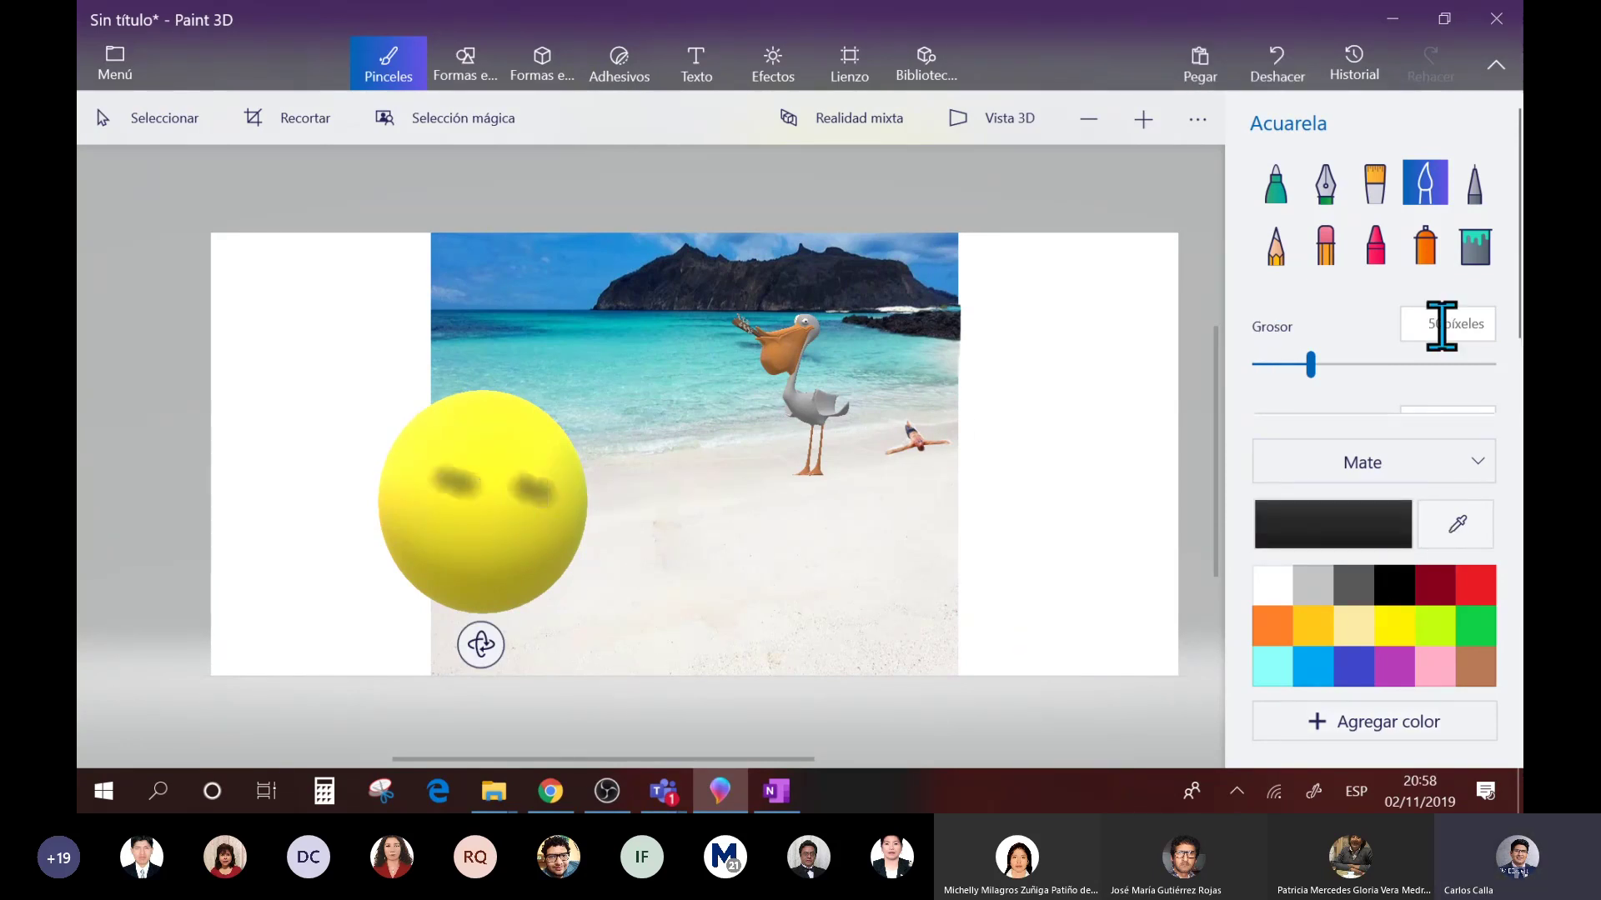
- Draw a crooked mouth and two slanted eyebrows on the sphere with the black Marcador at 5 px
click(1275, 185)
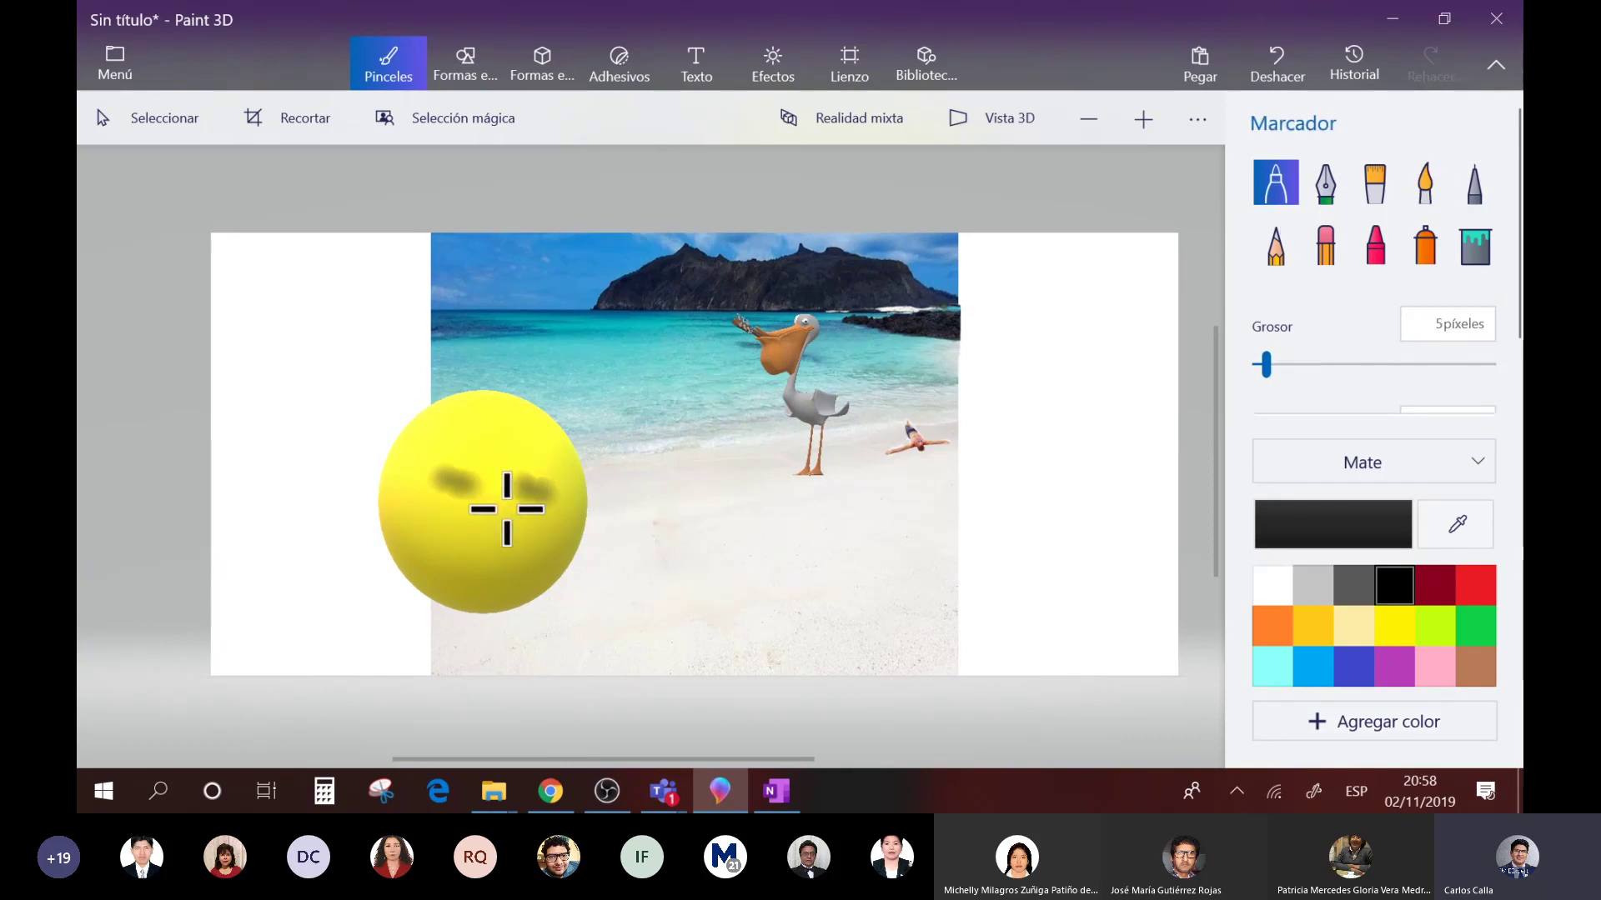
drag(486, 564, 519, 561)
drag(500, 469, 542, 465)
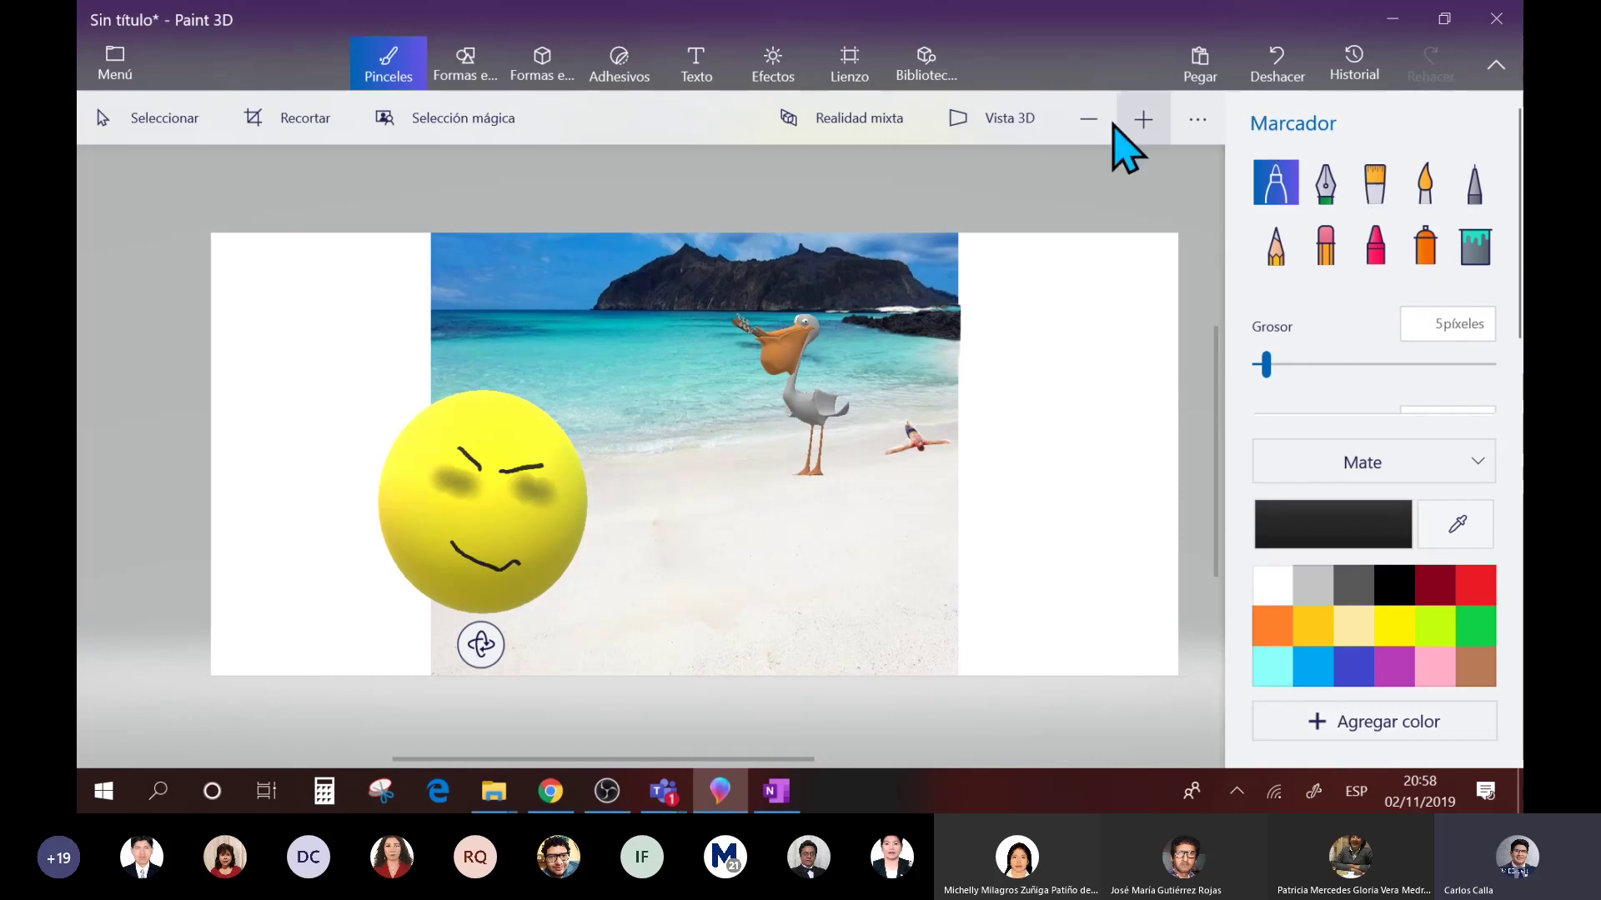
- Move the smiley sphere up and left, and rotate it about its vertical axis until the face points sideways
click(155, 124)
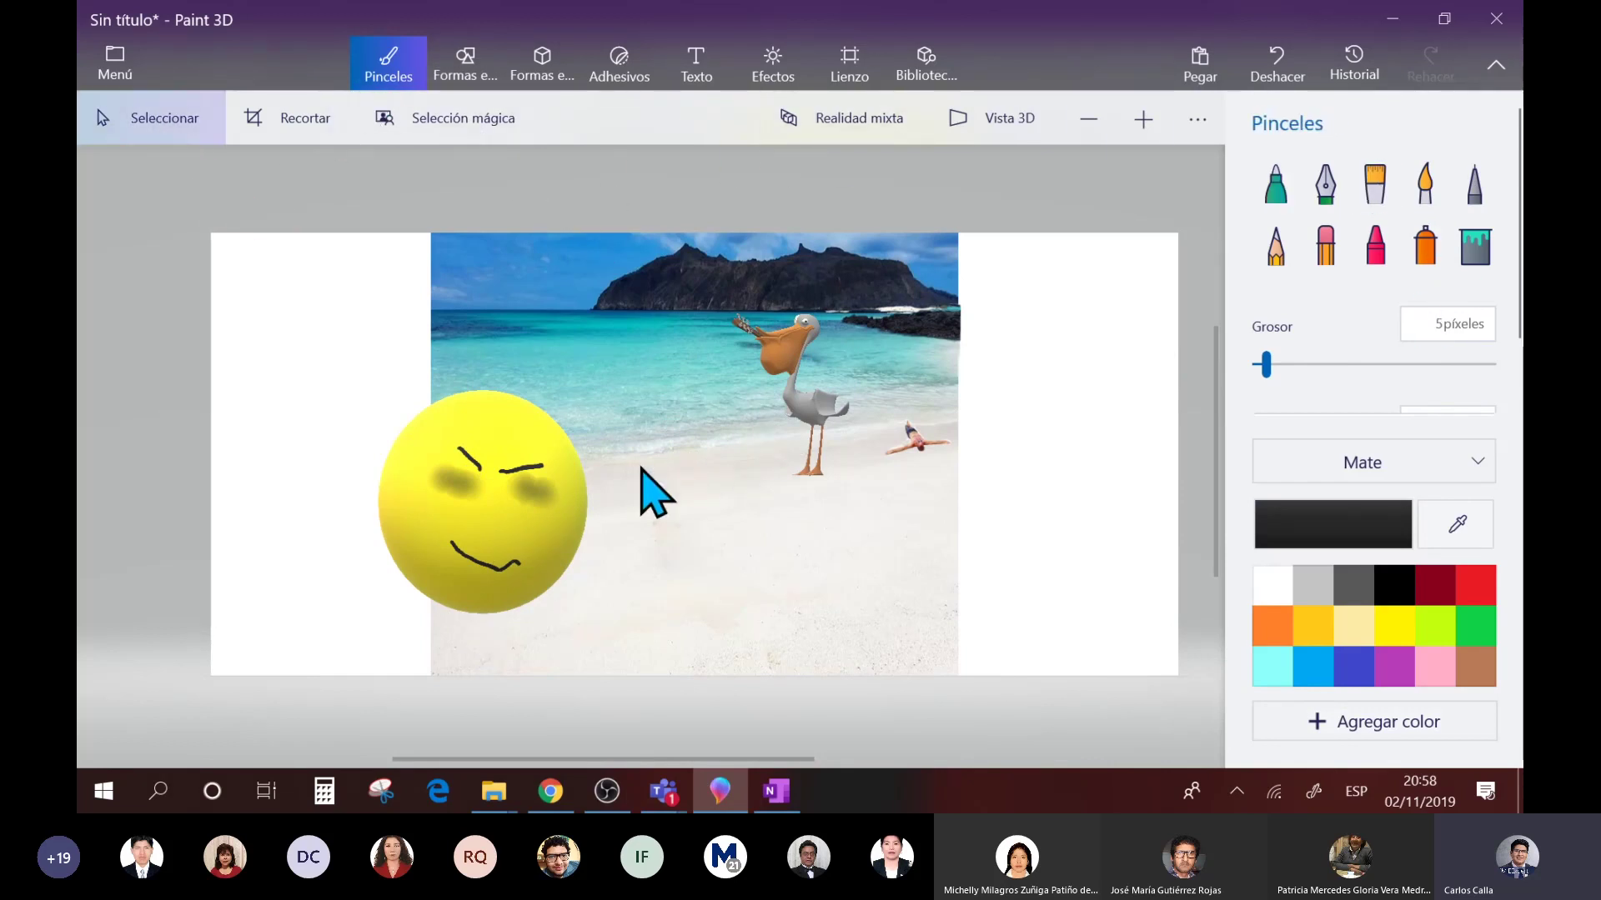
click(559, 517)
drag(564, 517, 501, 457)
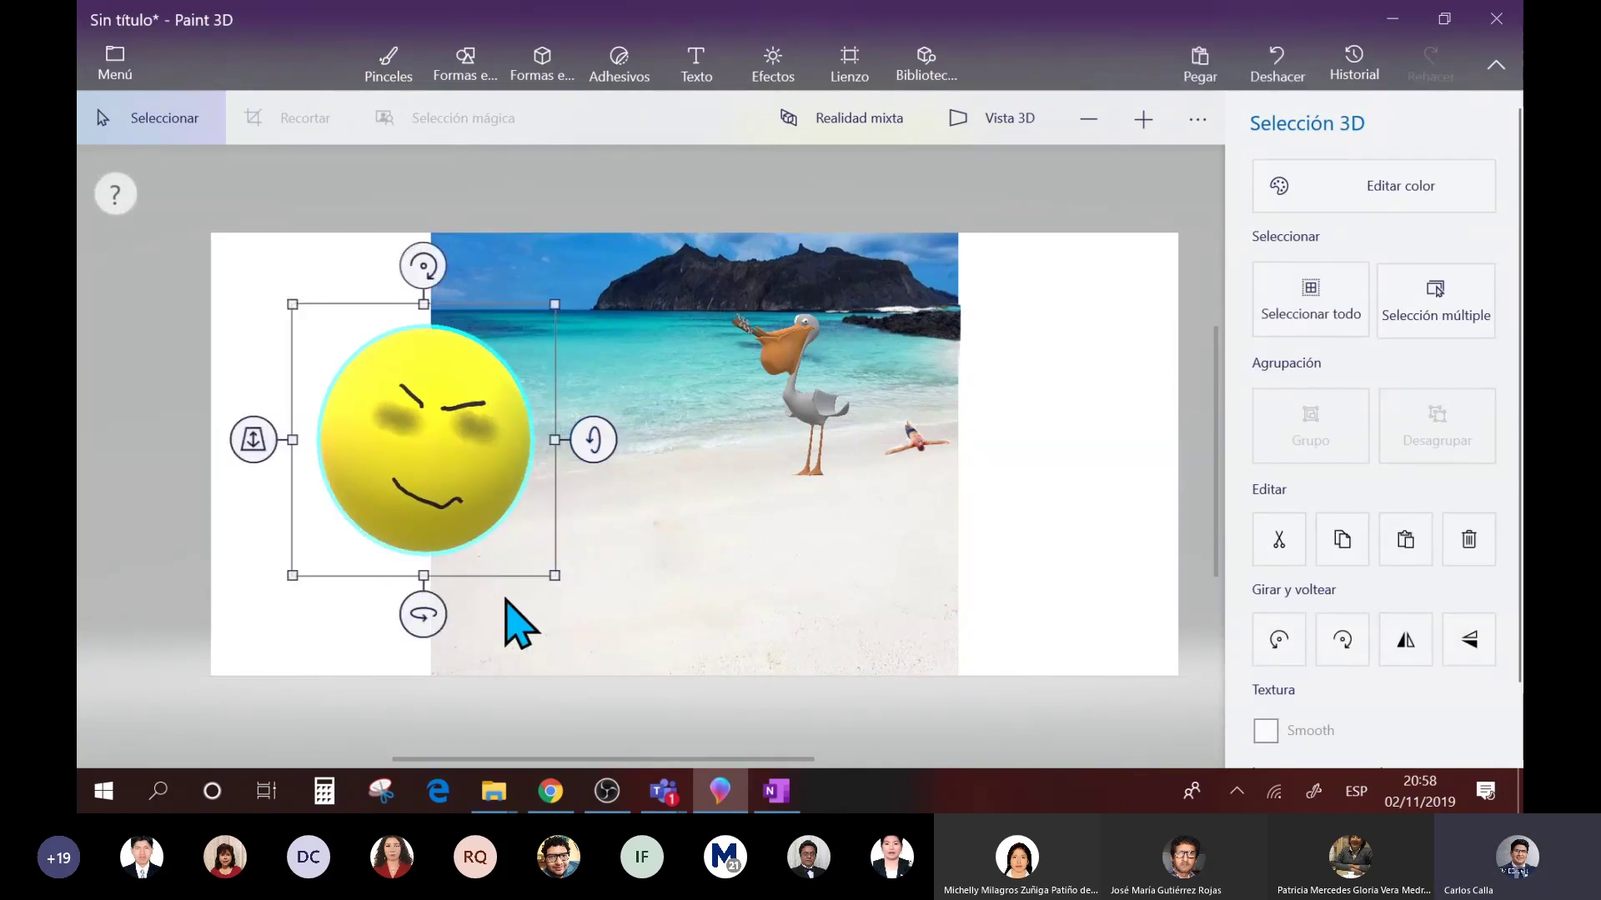
drag(419, 617, 317, 589)
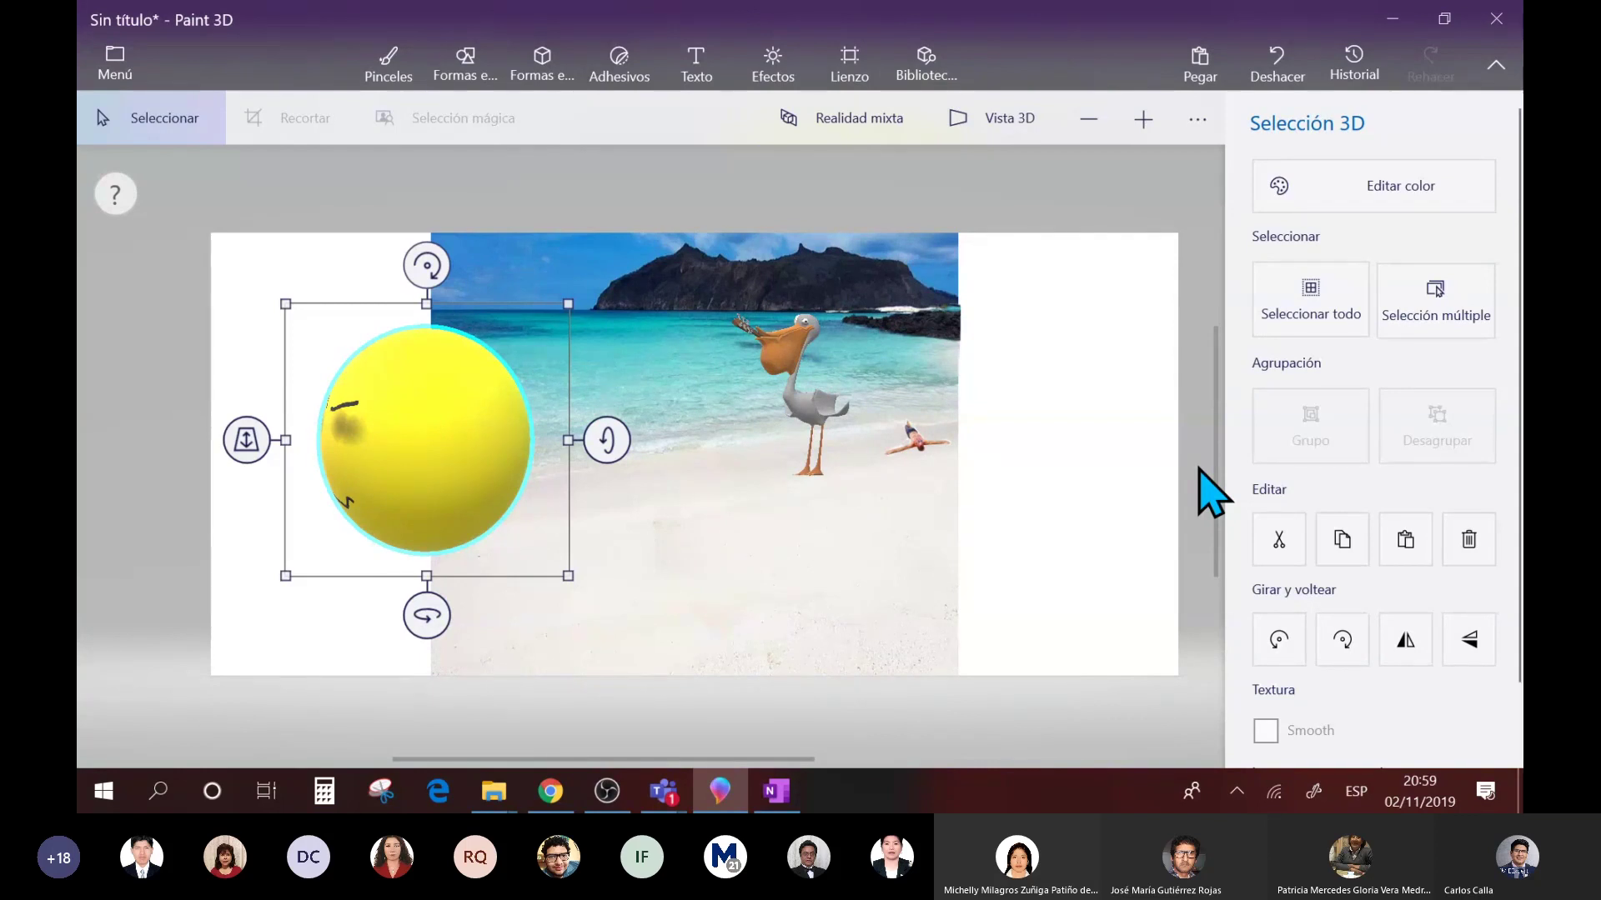
- Turn the sphere's face back to the front and place it, scaled down, in the upper-right corner of the beach photo
drag(650, 364, 789, 501)
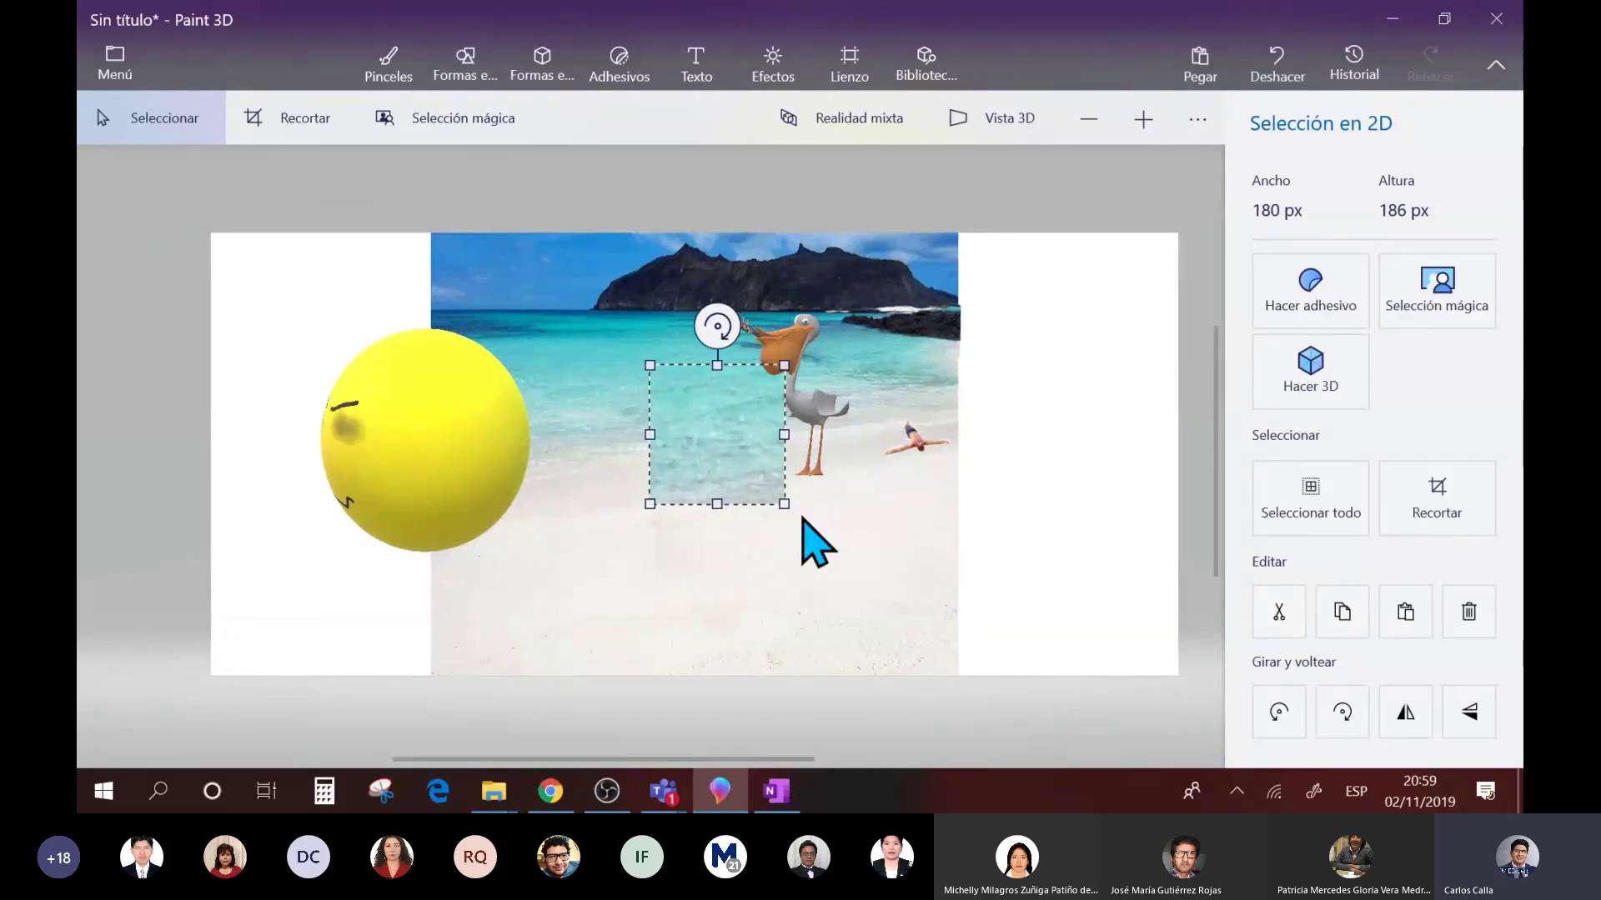
key(b)
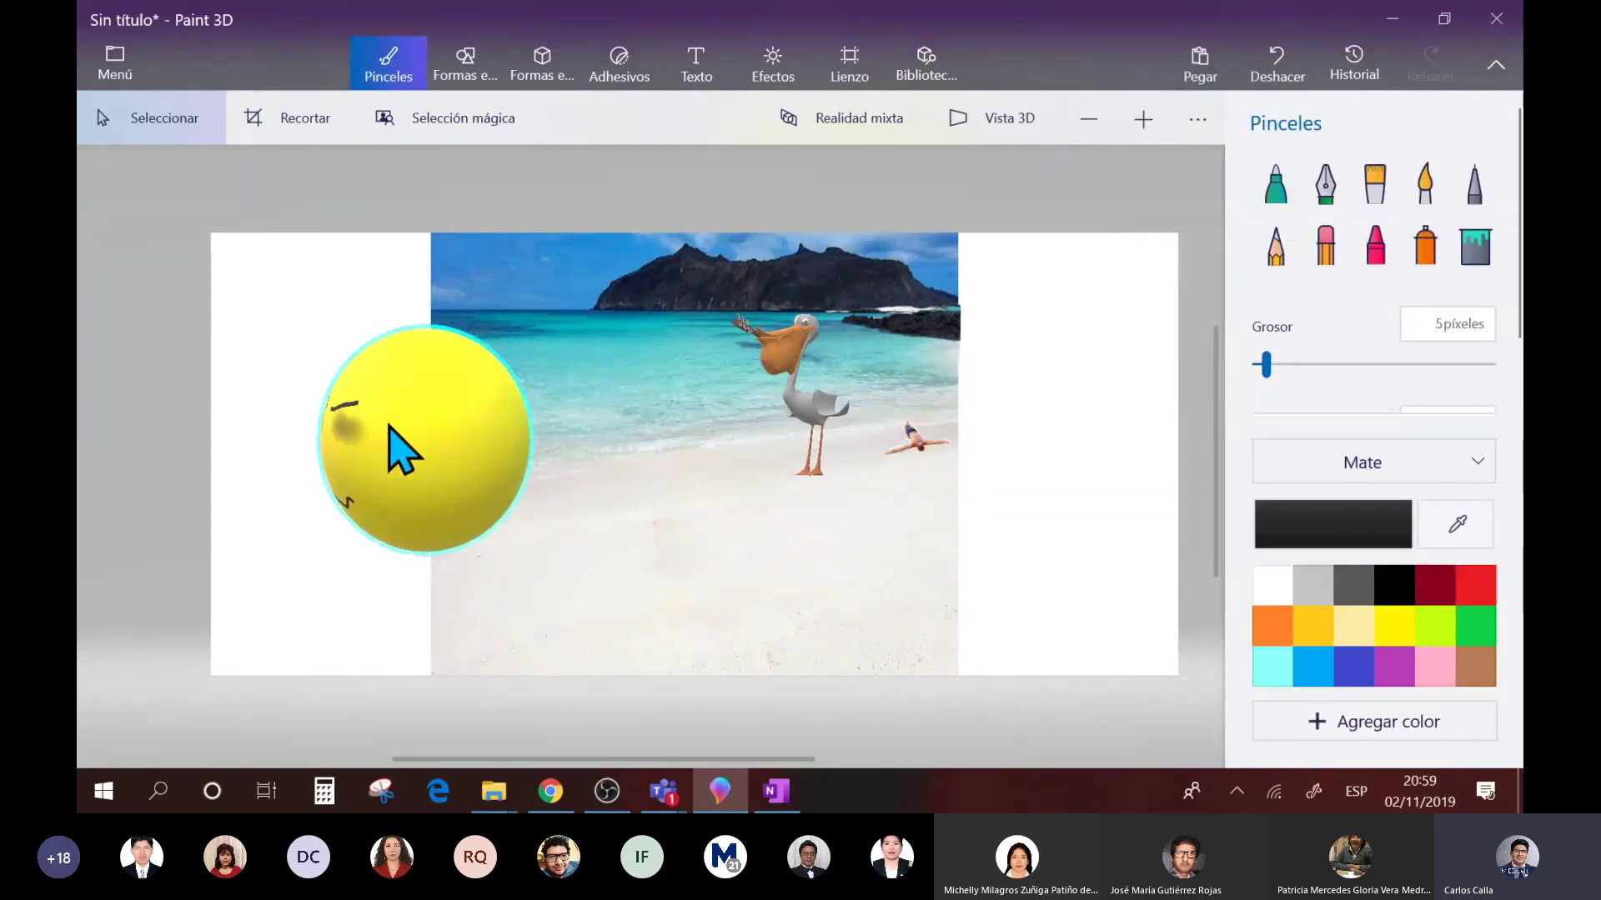
click(404, 471)
drag(426, 611, 388, 403)
drag(340, 356, 935, 283)
click(643, 392)
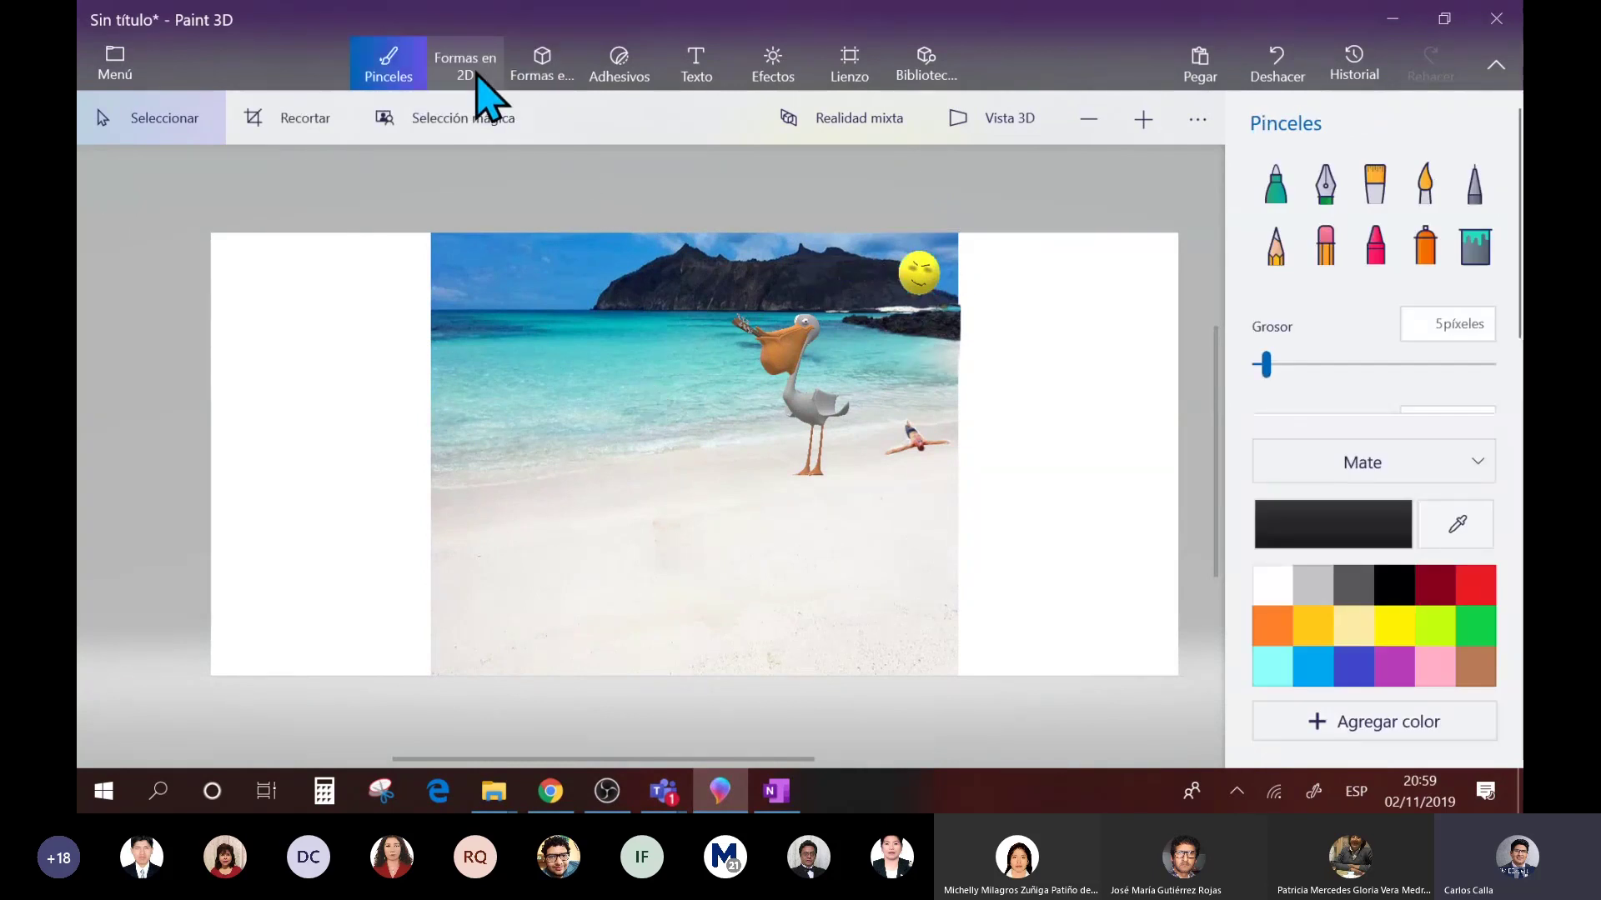
- Scribble a zigzag and a rounded outline on the sand with the black Lápiz at 6 px
click(1275, 184)
click(1280, 247)
mouse_move(612, 589)
mouse_down()
mouse_move(700, 543)
mouse_move(657, 529)
mouse_move(722, 543)
mouse_move(745, 620)
mouse_move(777, 567)
mouse_move(770, 583)
mouse_up()
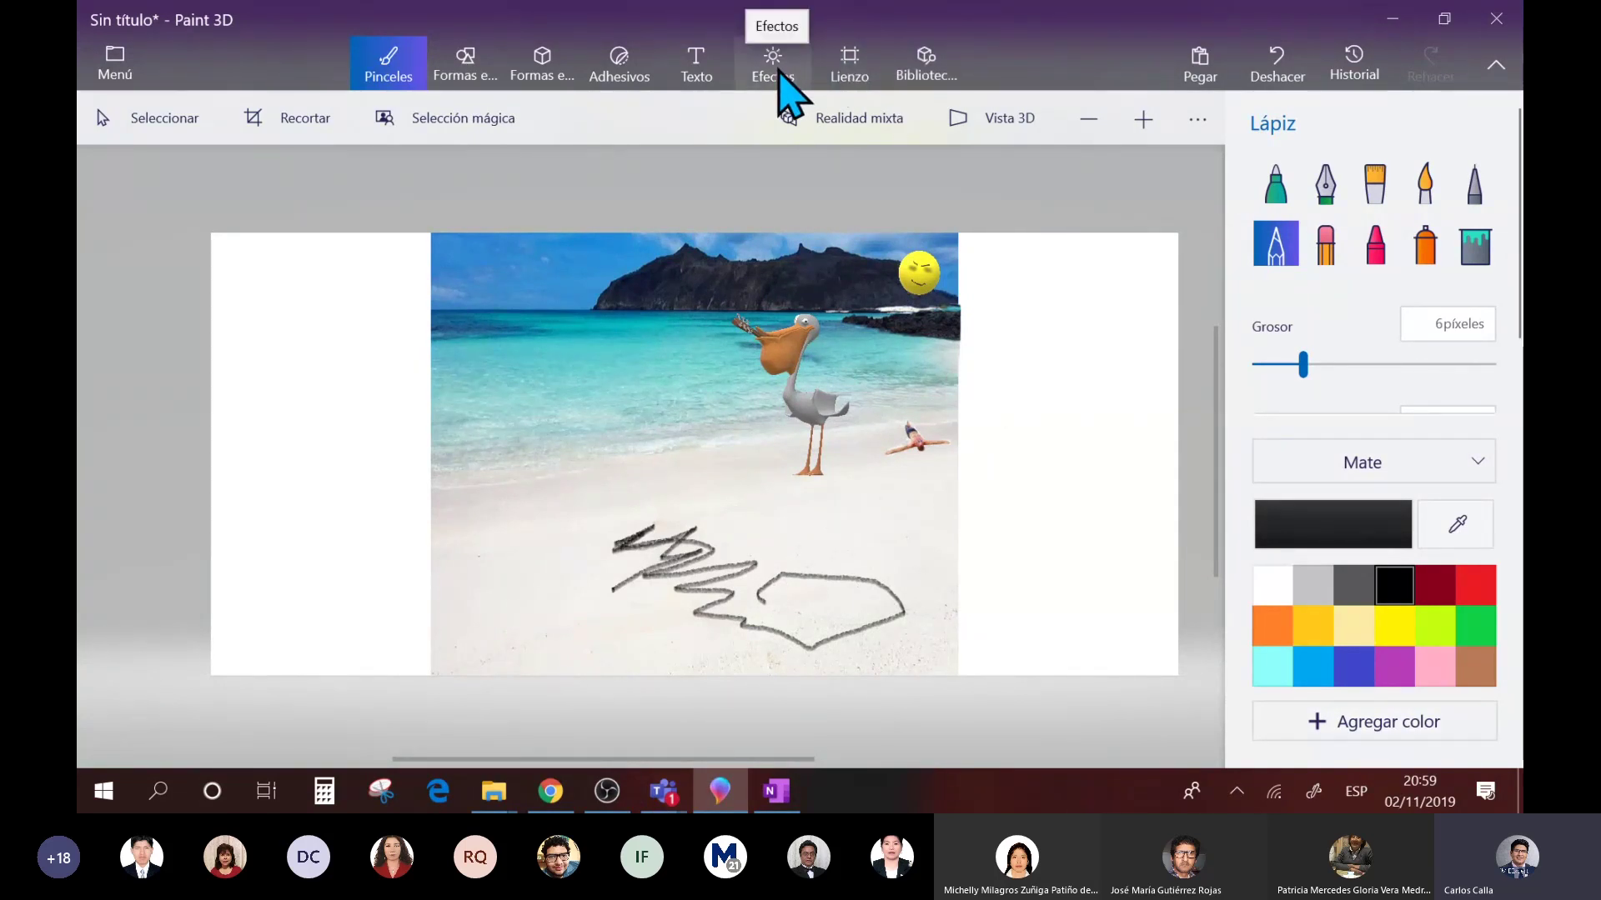
- Switch to Chrome and search Google for "photoshop" in a new tab
key(alt+Tab)
key(alt+Tab)
key(alt+Tab)
key(Tab)
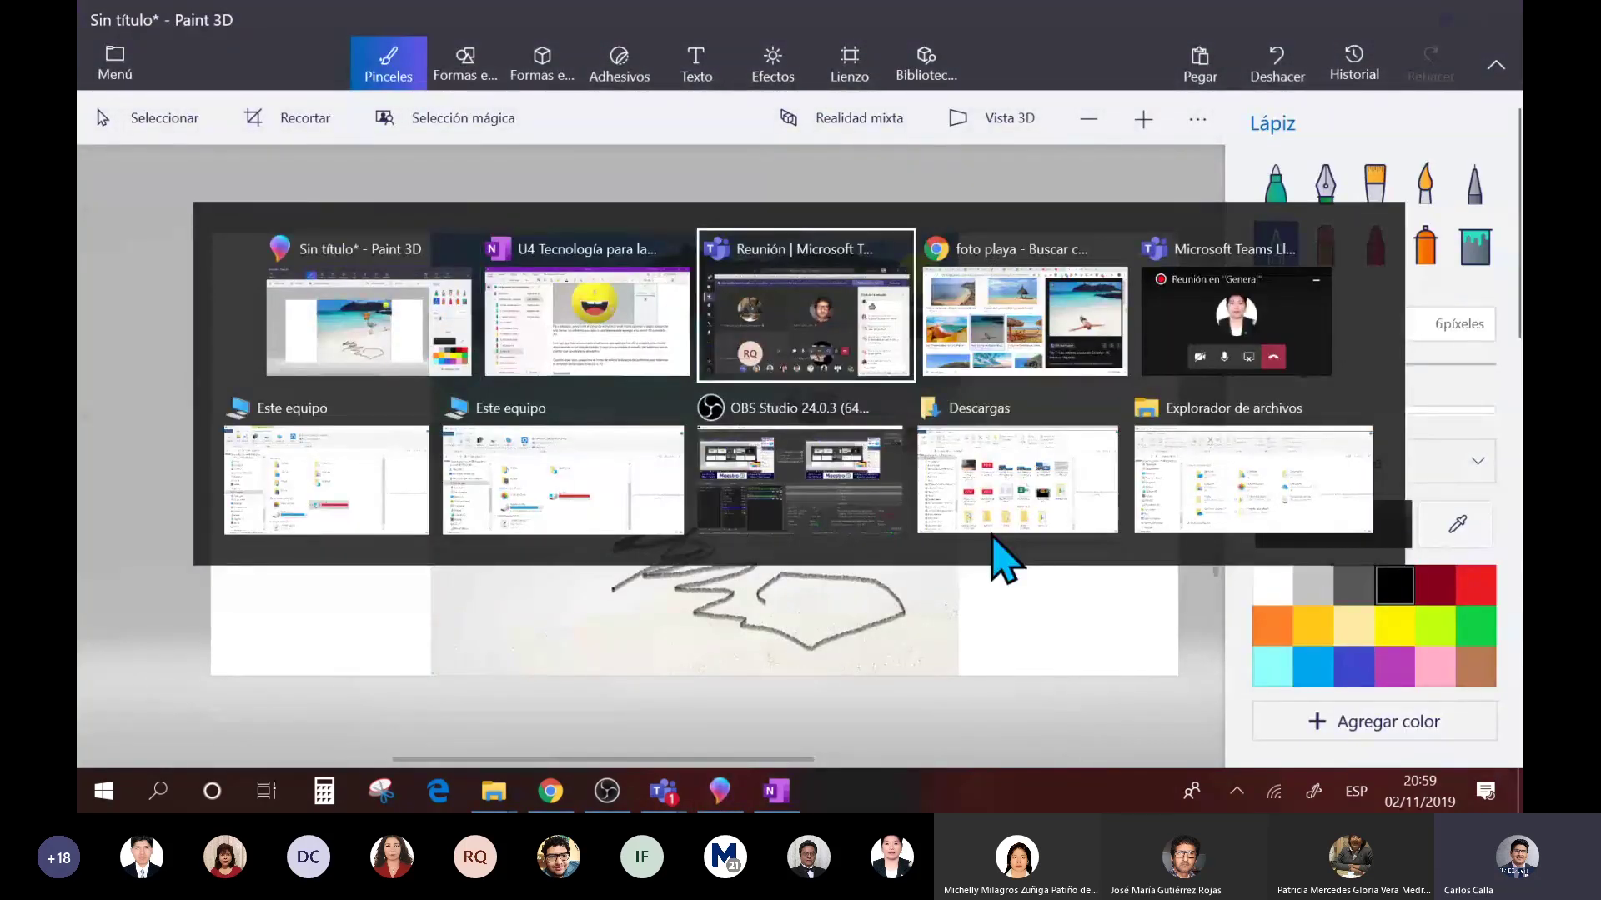
key(alt+Tab)
key(Tab)
key(Tab)
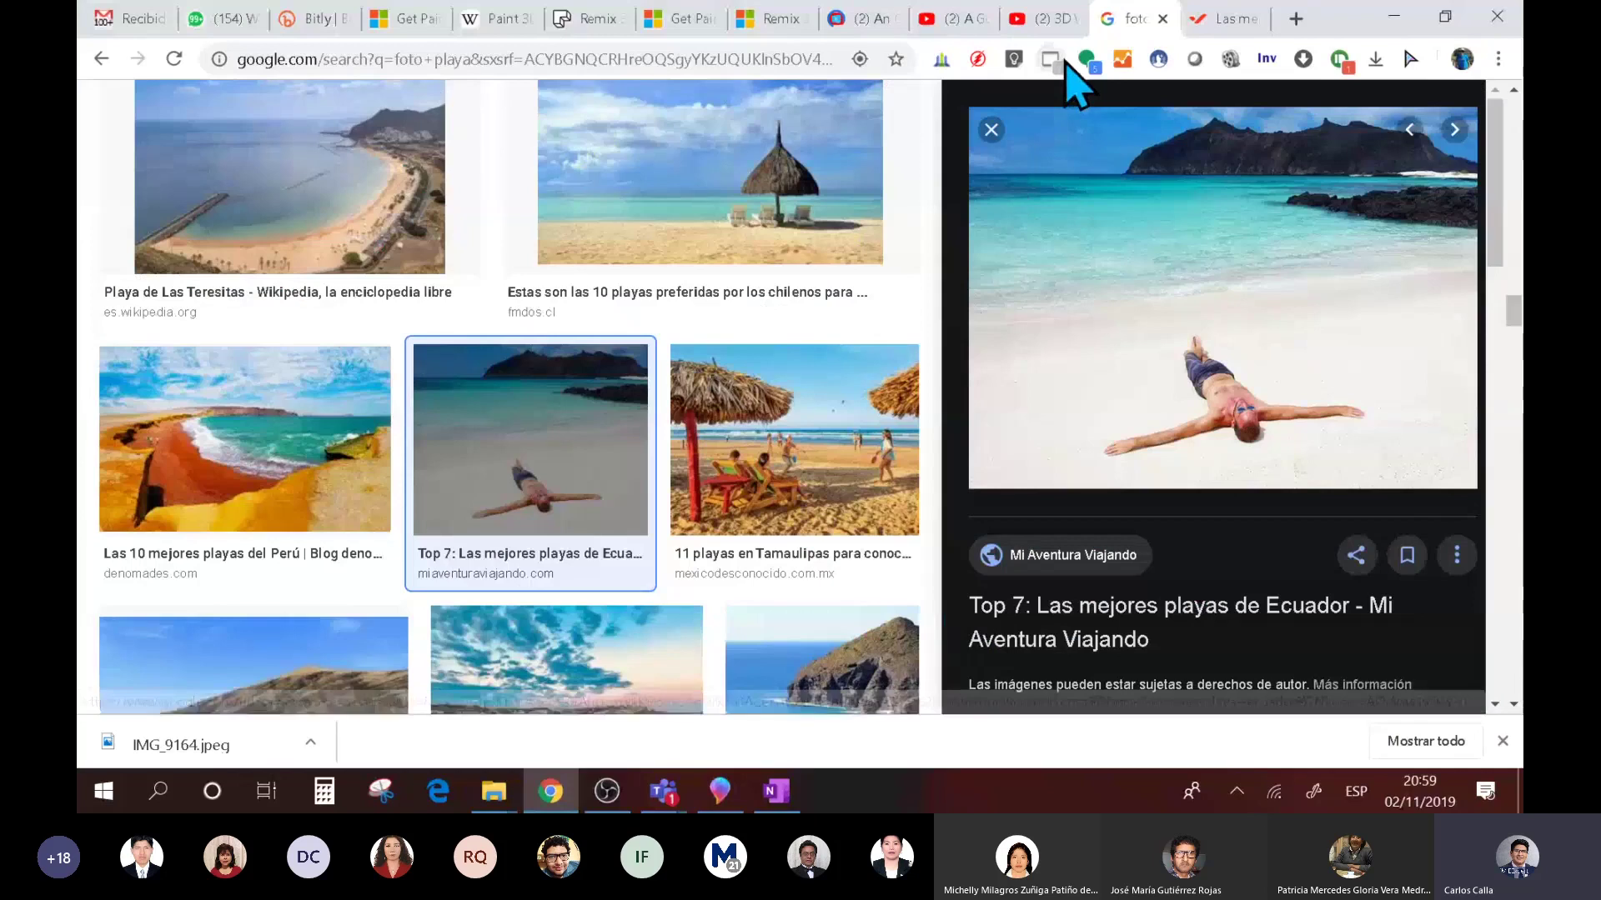
key(ctrl+t)
text(p)
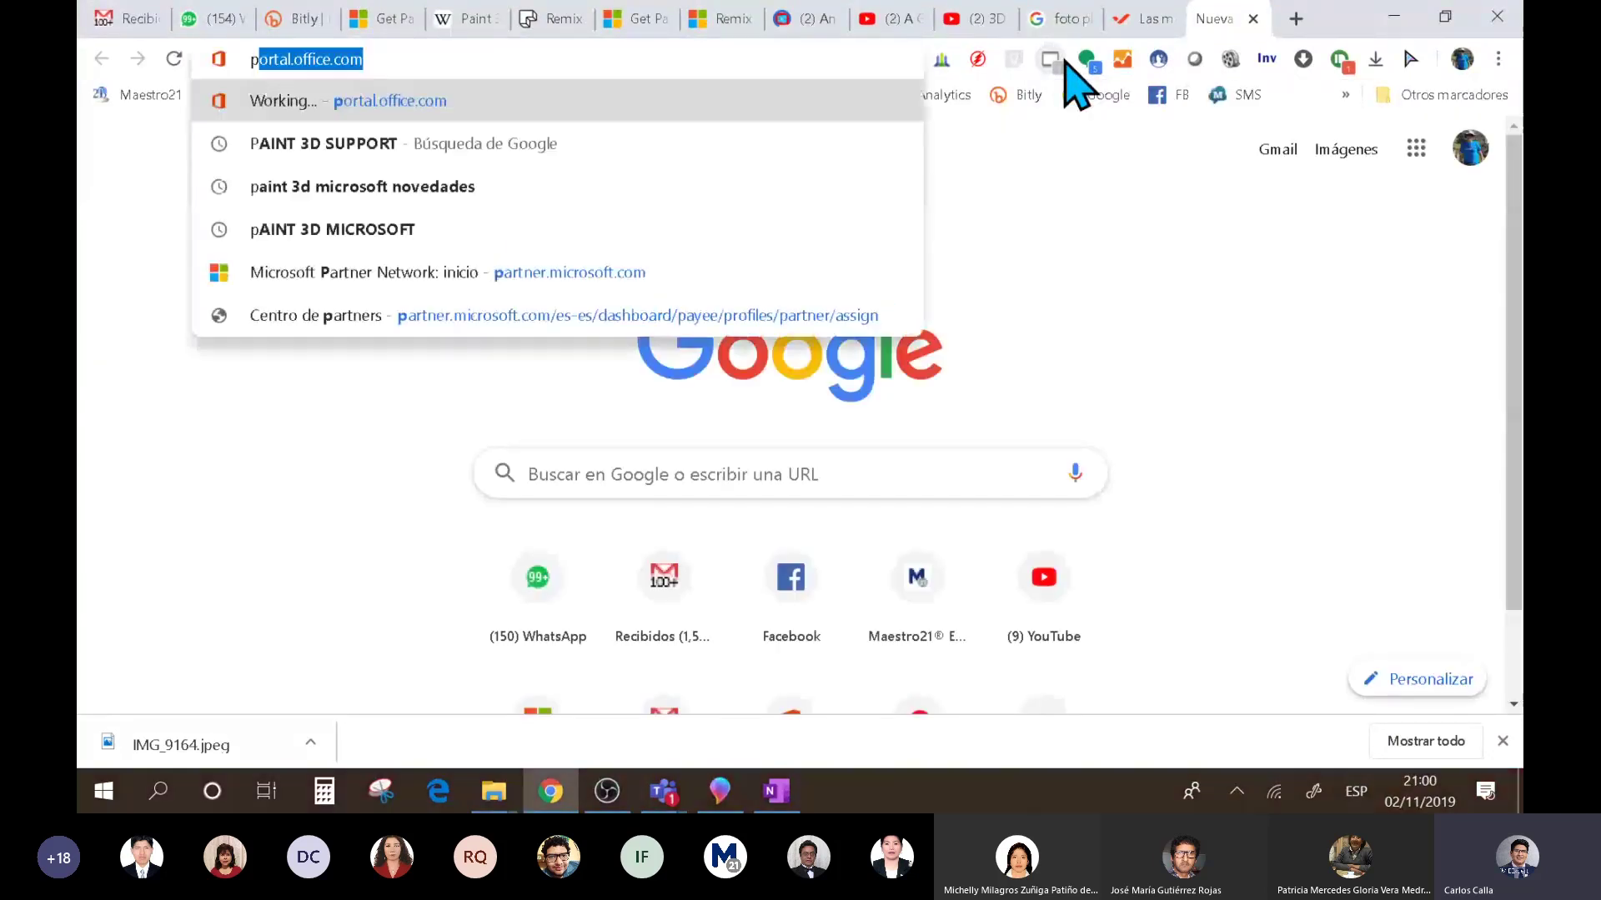
text(hot)
key(Down)
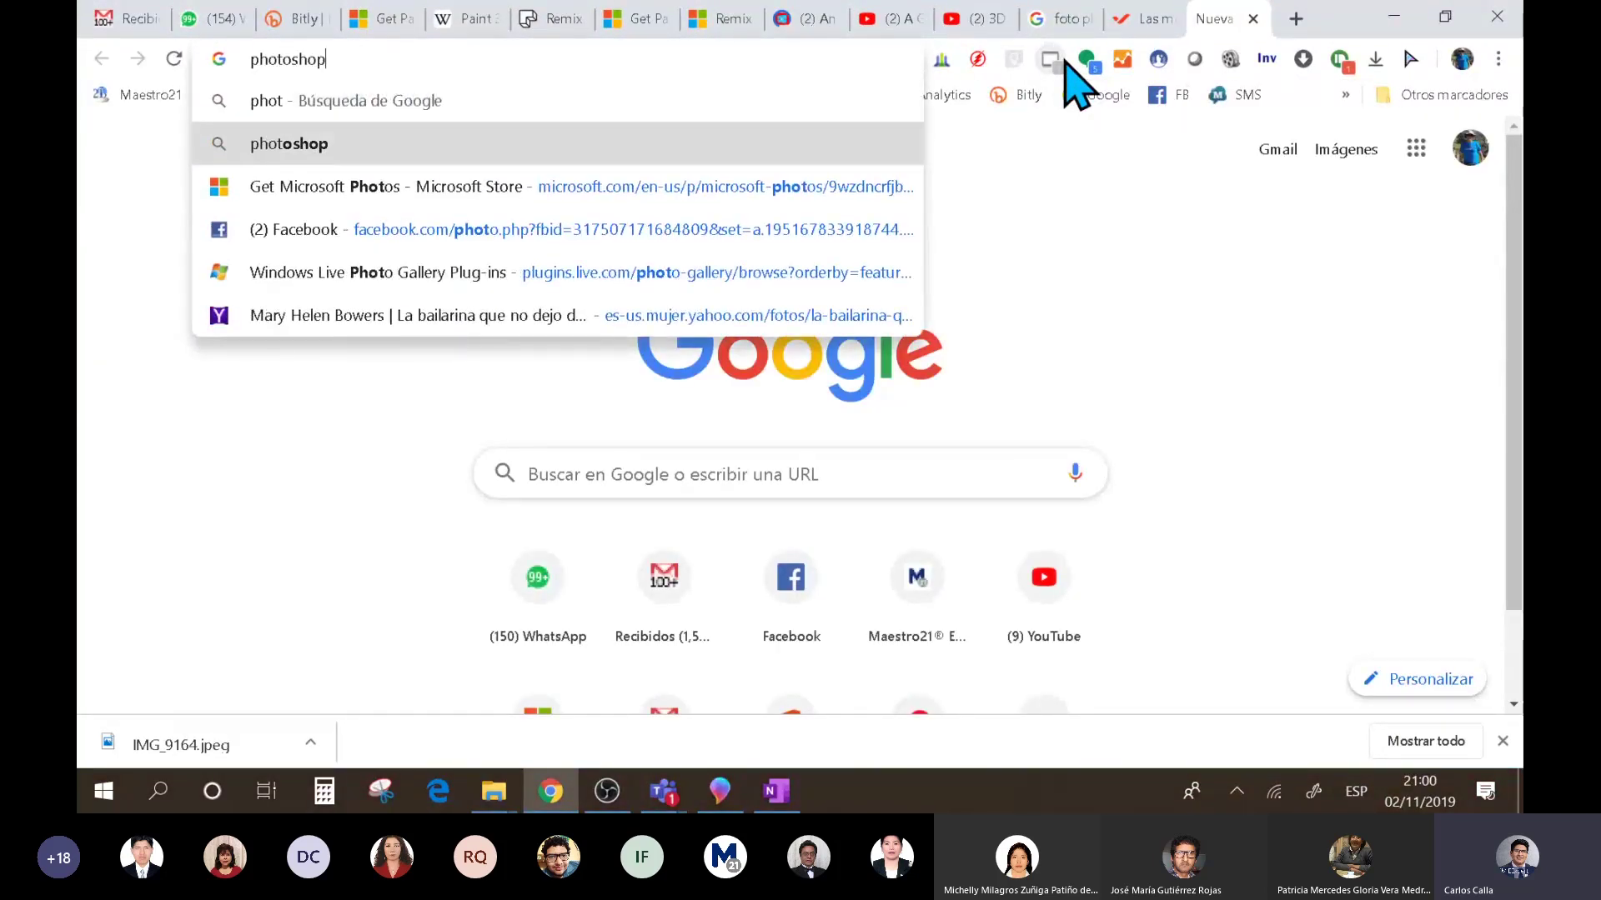
key(Return)
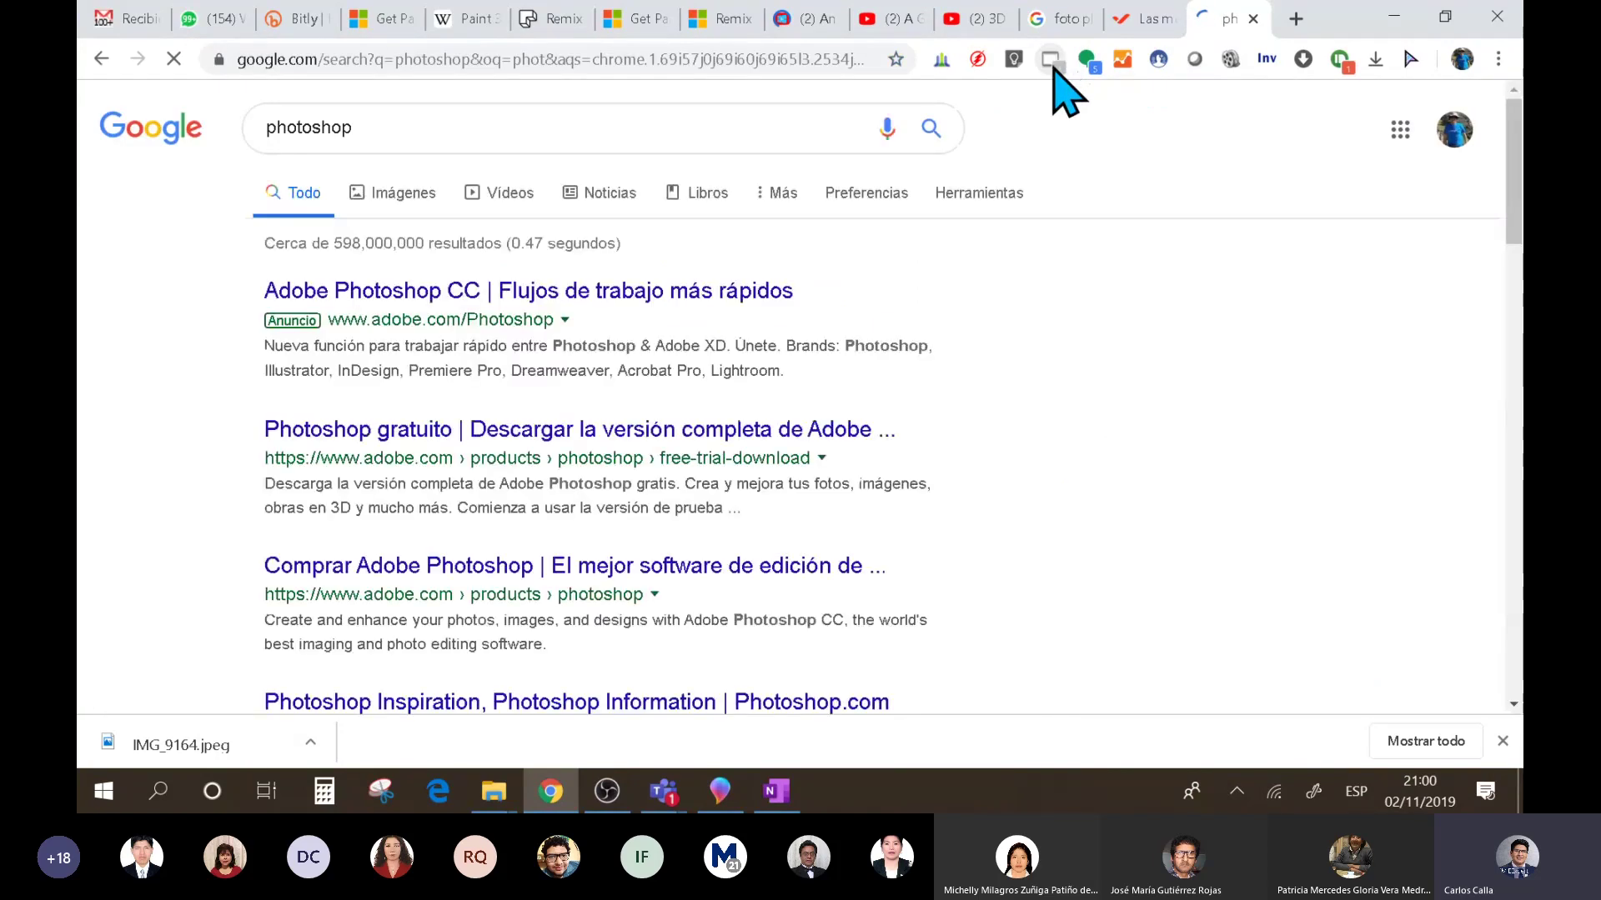
- Open Adobe's Photoshop product page from the search results and examine its example images, iPad section and new features
click(753, 292)
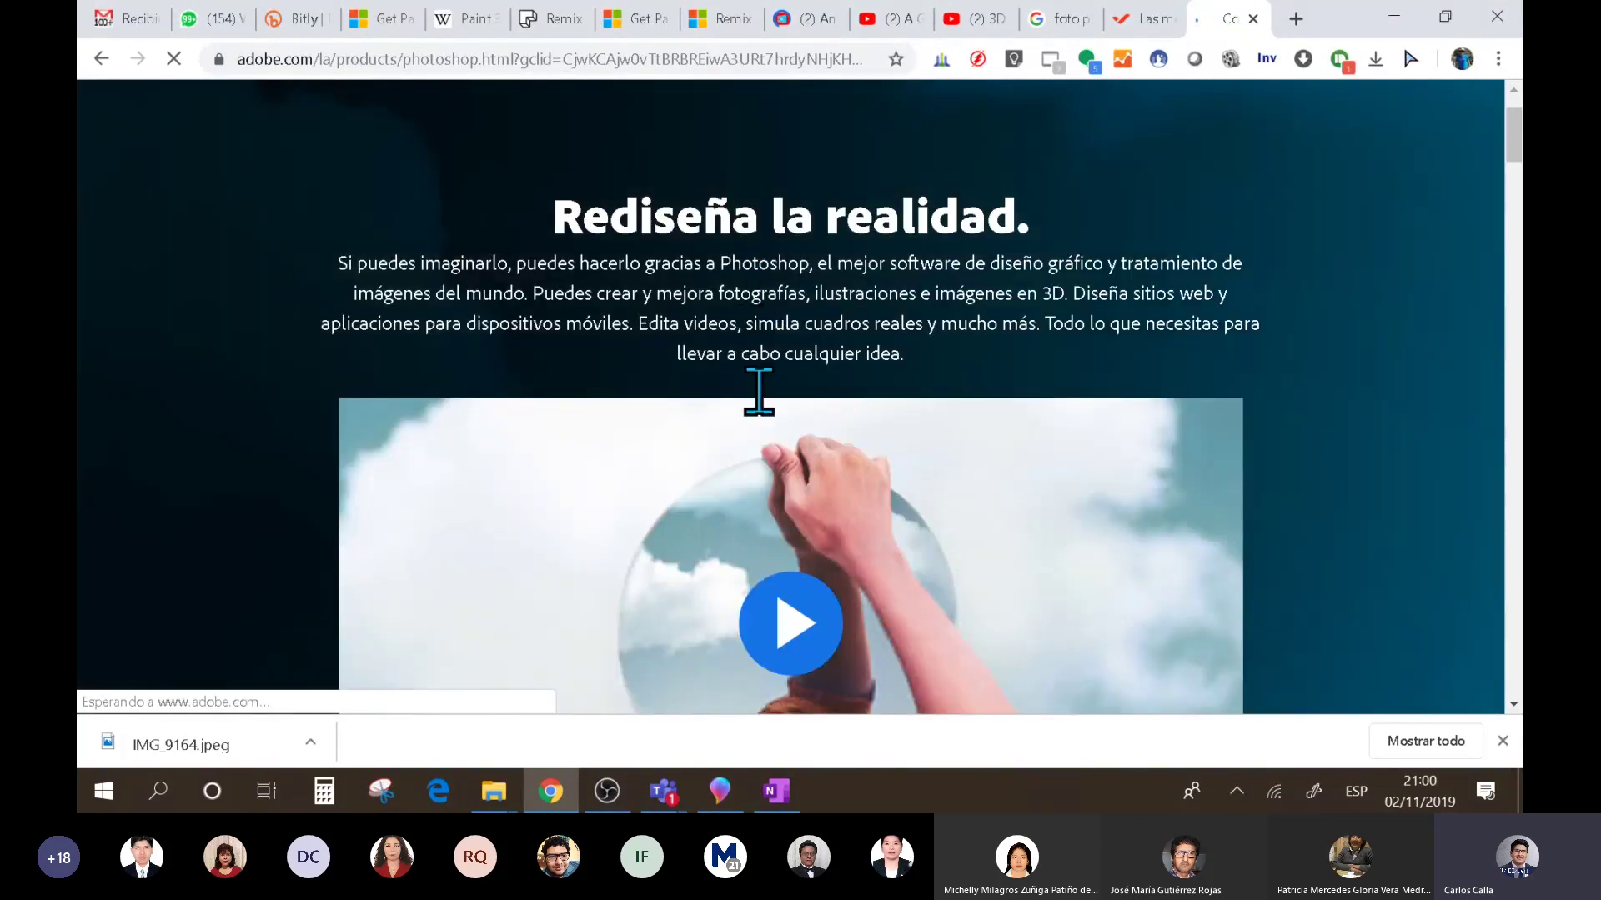
scroll(1518, 392, down, 10)
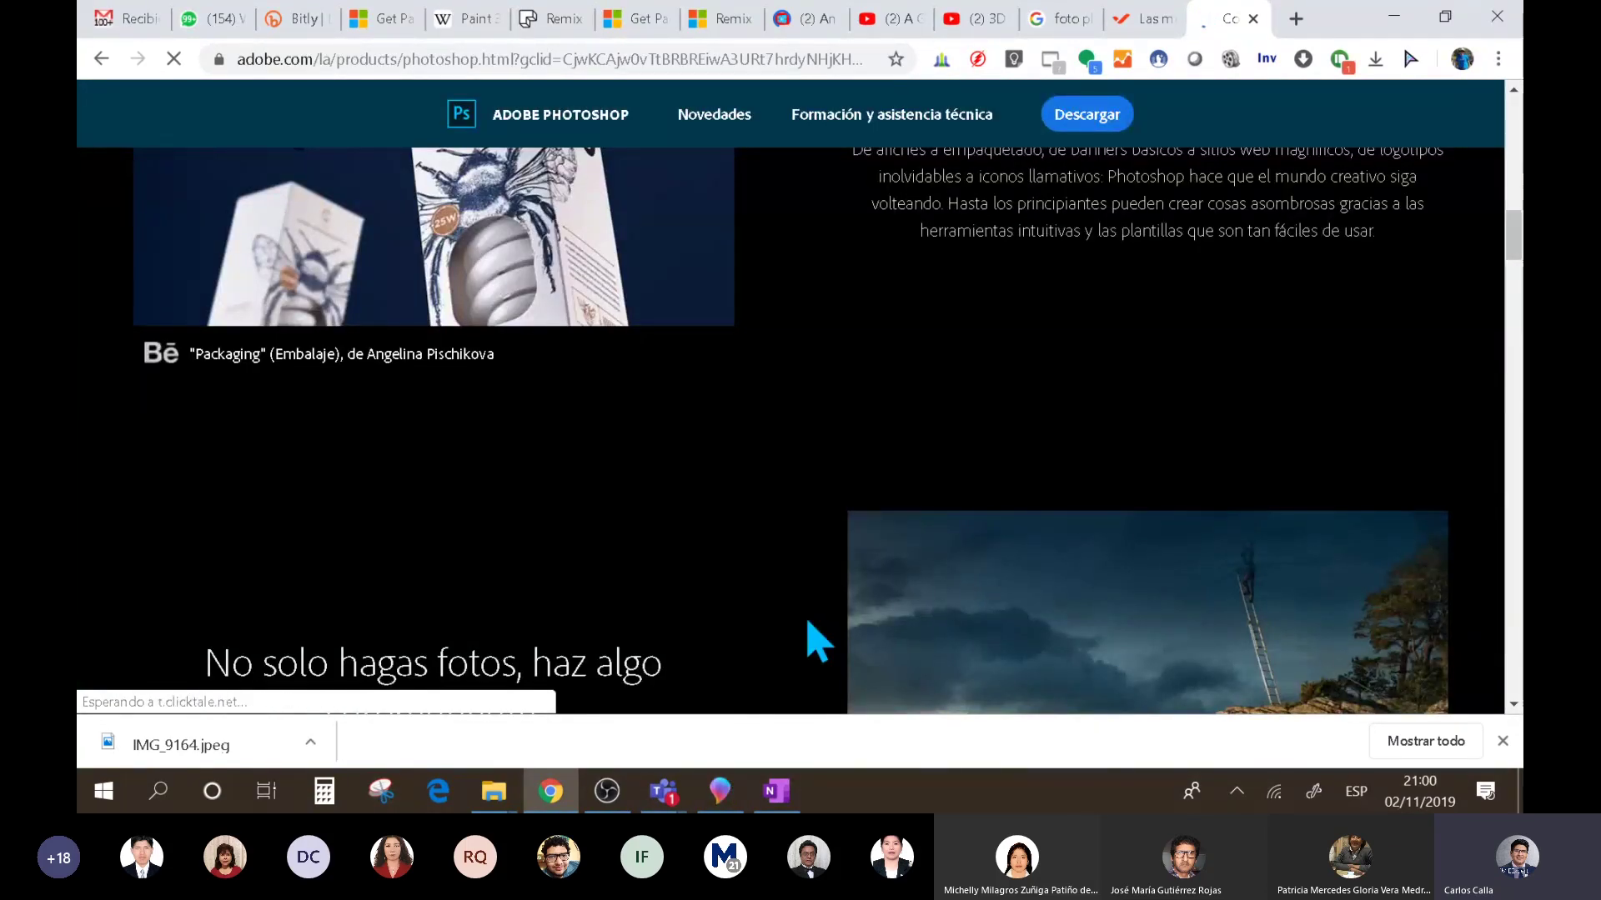
scroll(829, 605, down, 8)
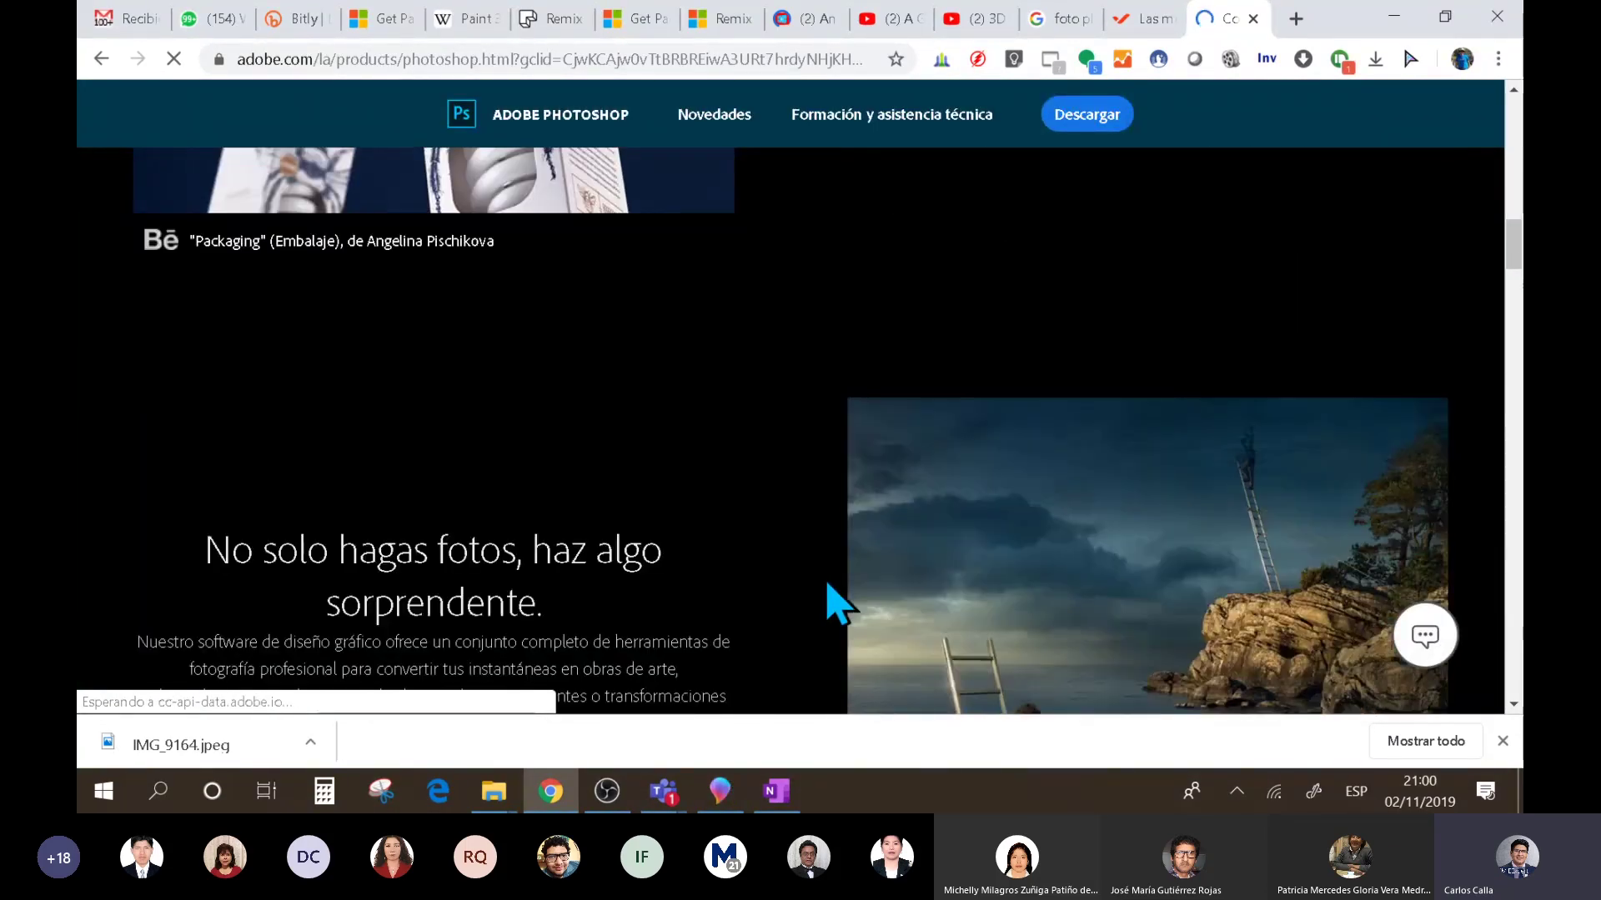
scroll(838, 601, up, 3)
scroll(838, 602, up, 1)
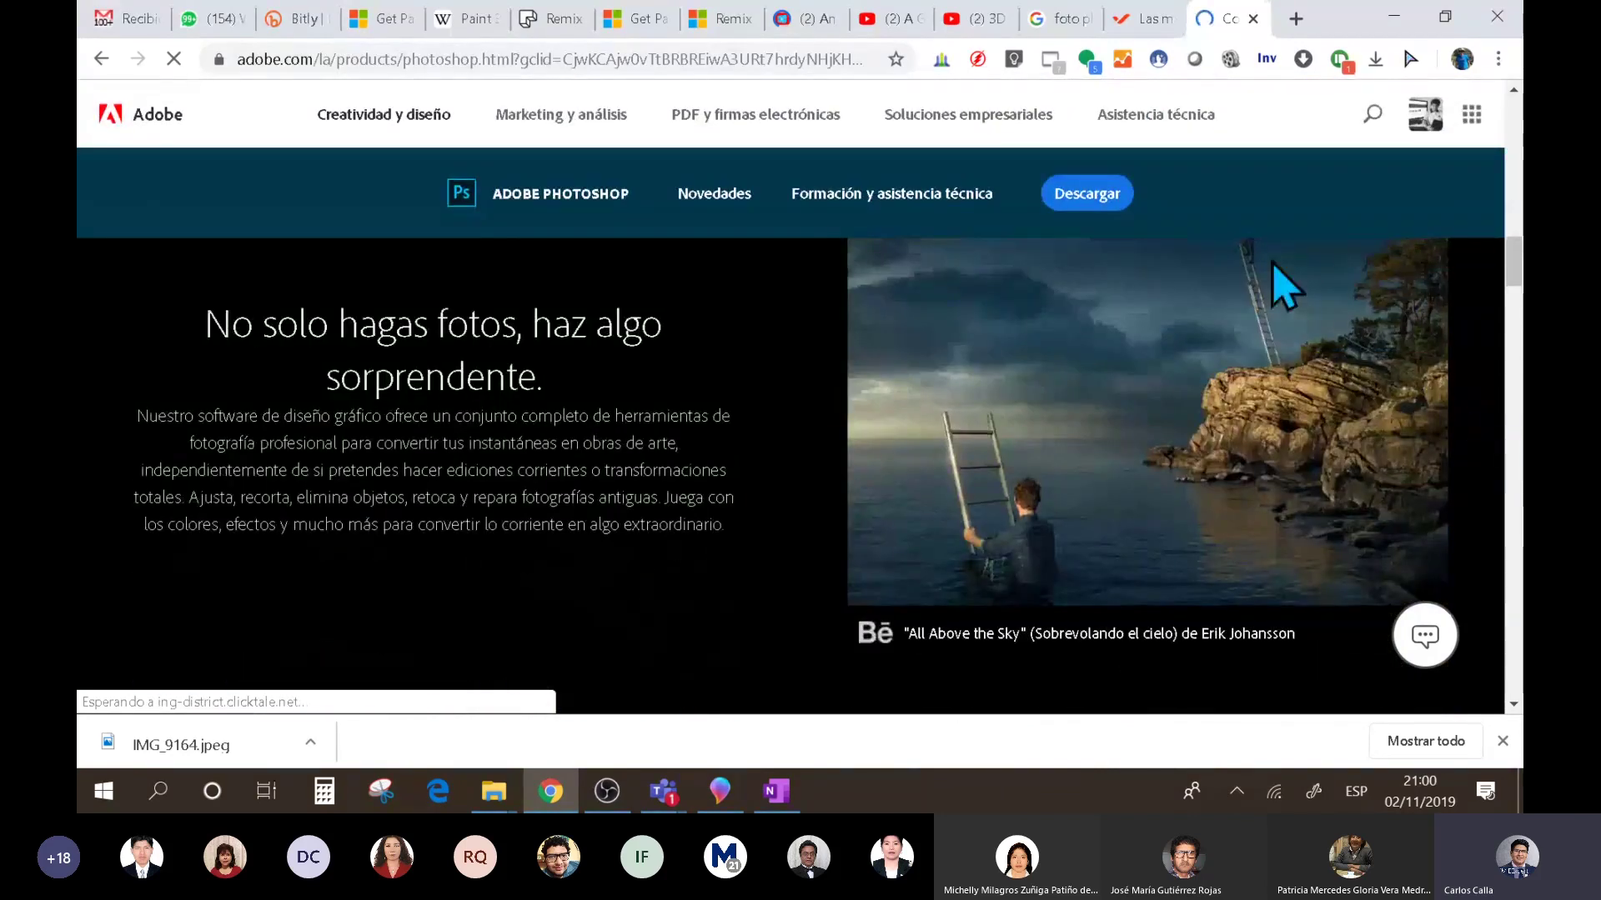
scroll(1038, 587, down, 2)
scroll(1038, 588, down, 10)
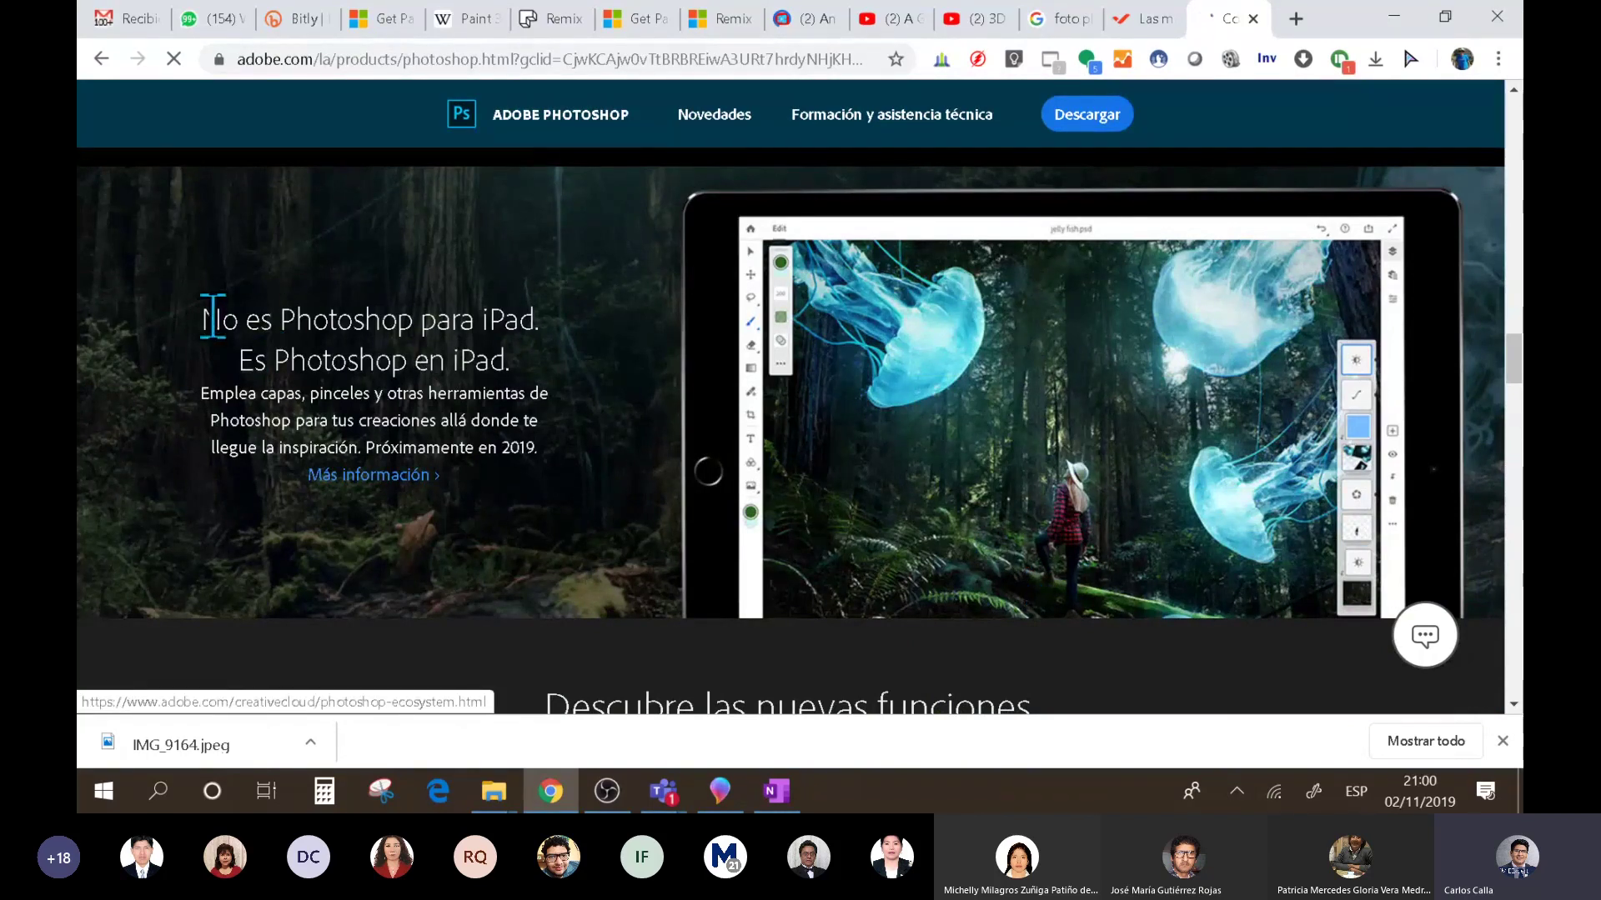
drag(212, 317, 589, 350)
double_click(392, 321)
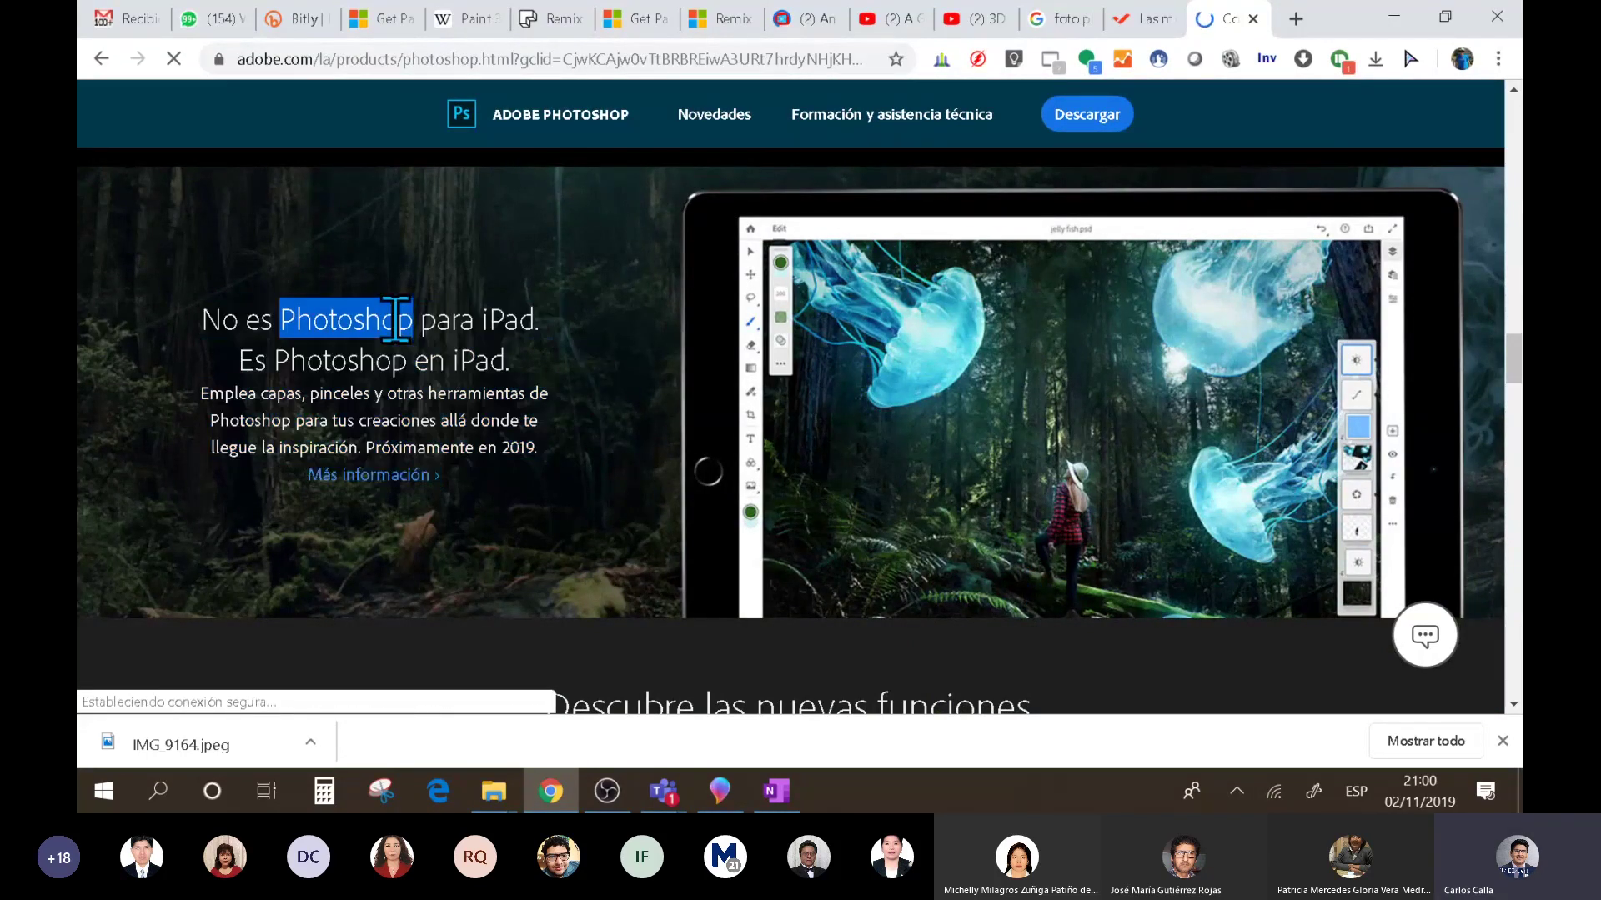
scroll(924, 469, down, 10)
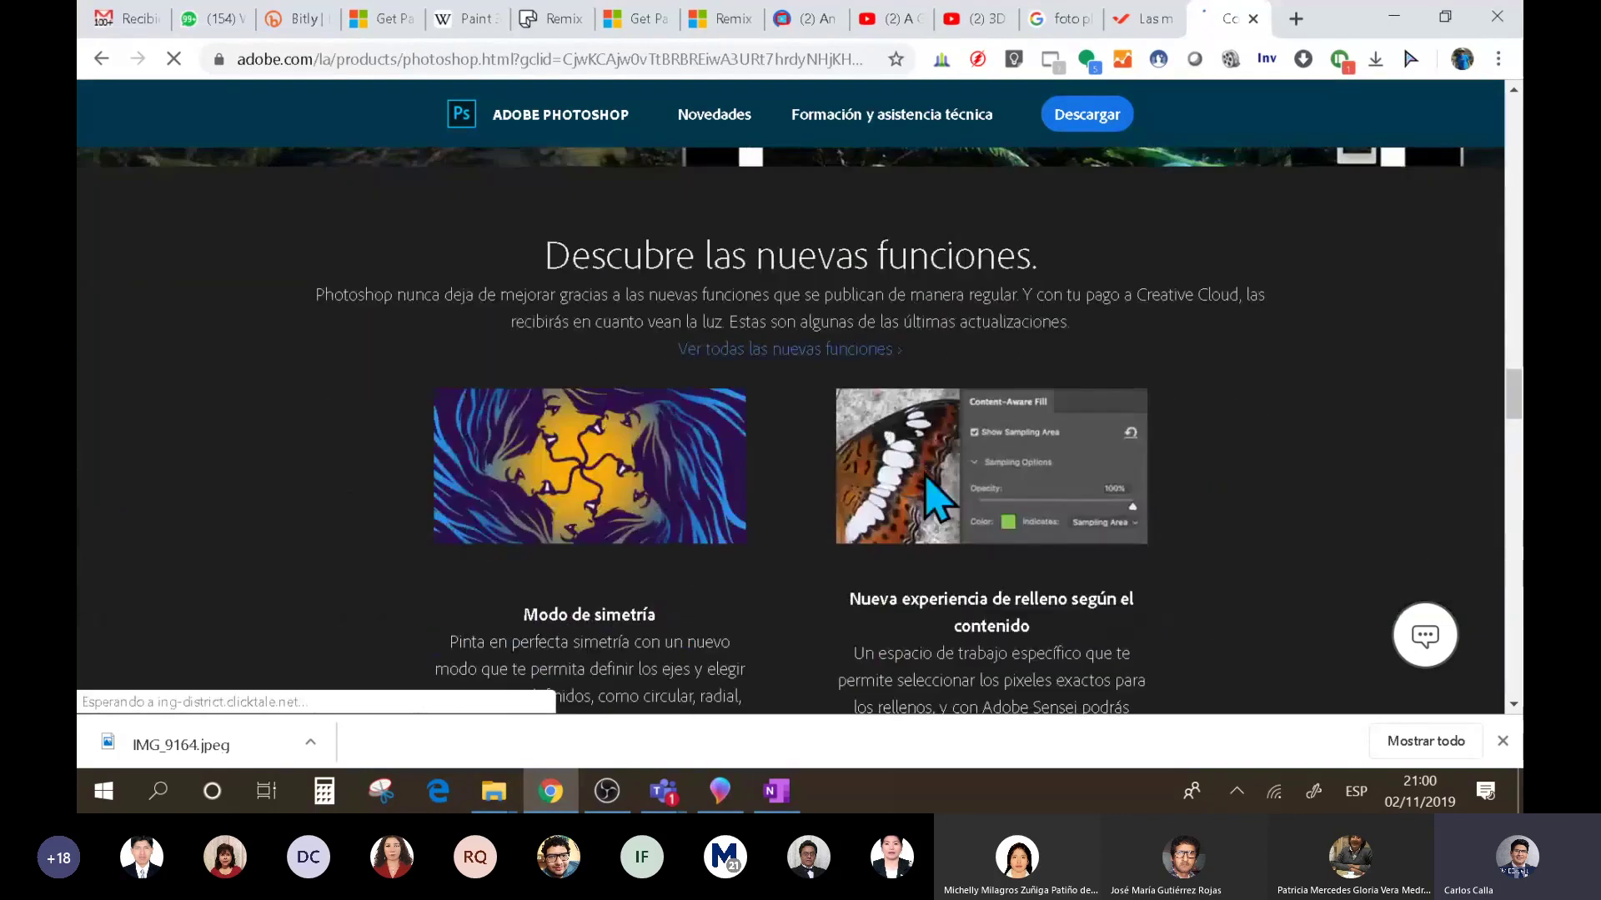
scroll(923, 469, up, 1)
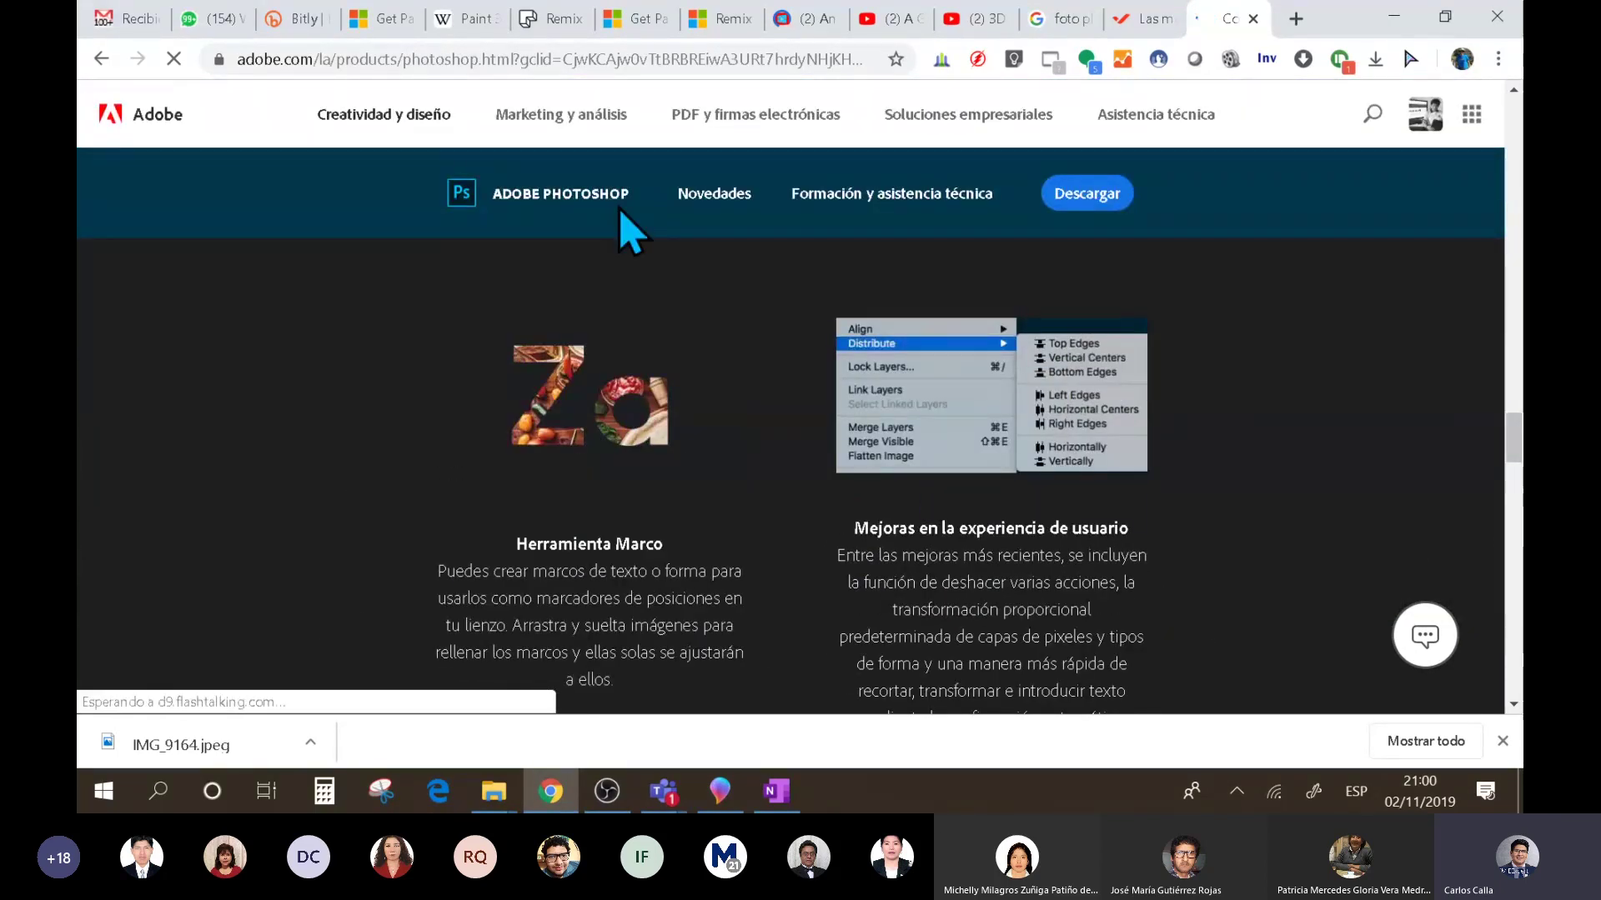
- Glance at the Paint 3D canvas, return to the start of the Photoshop page in Chrome, and try to open Novedades
click(722, 792)
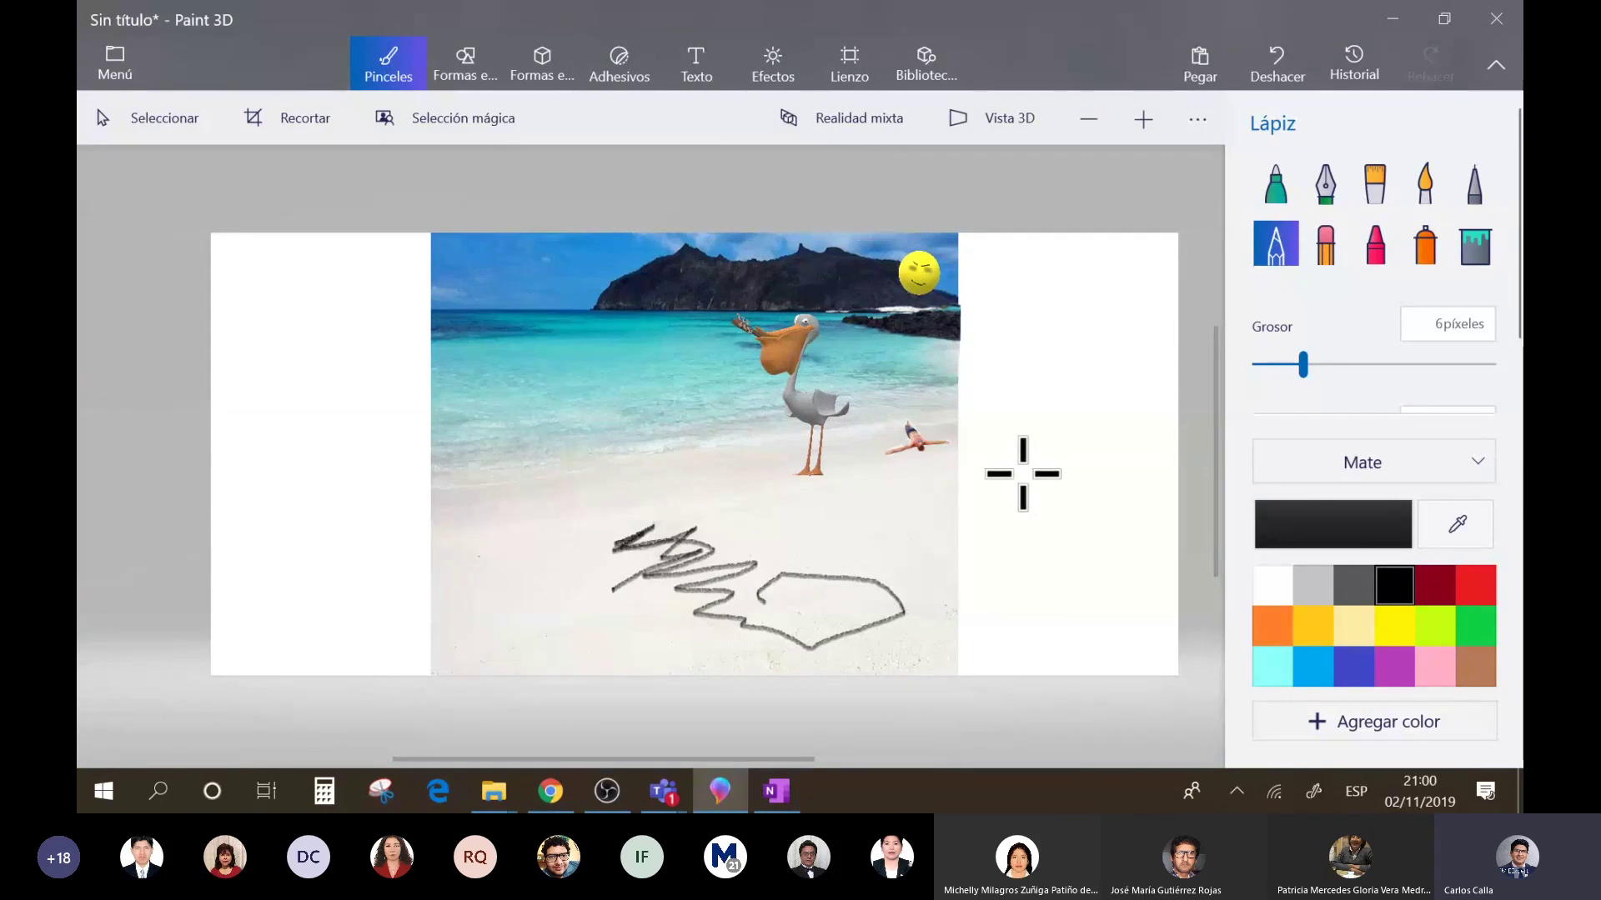
key(alt+Tab)
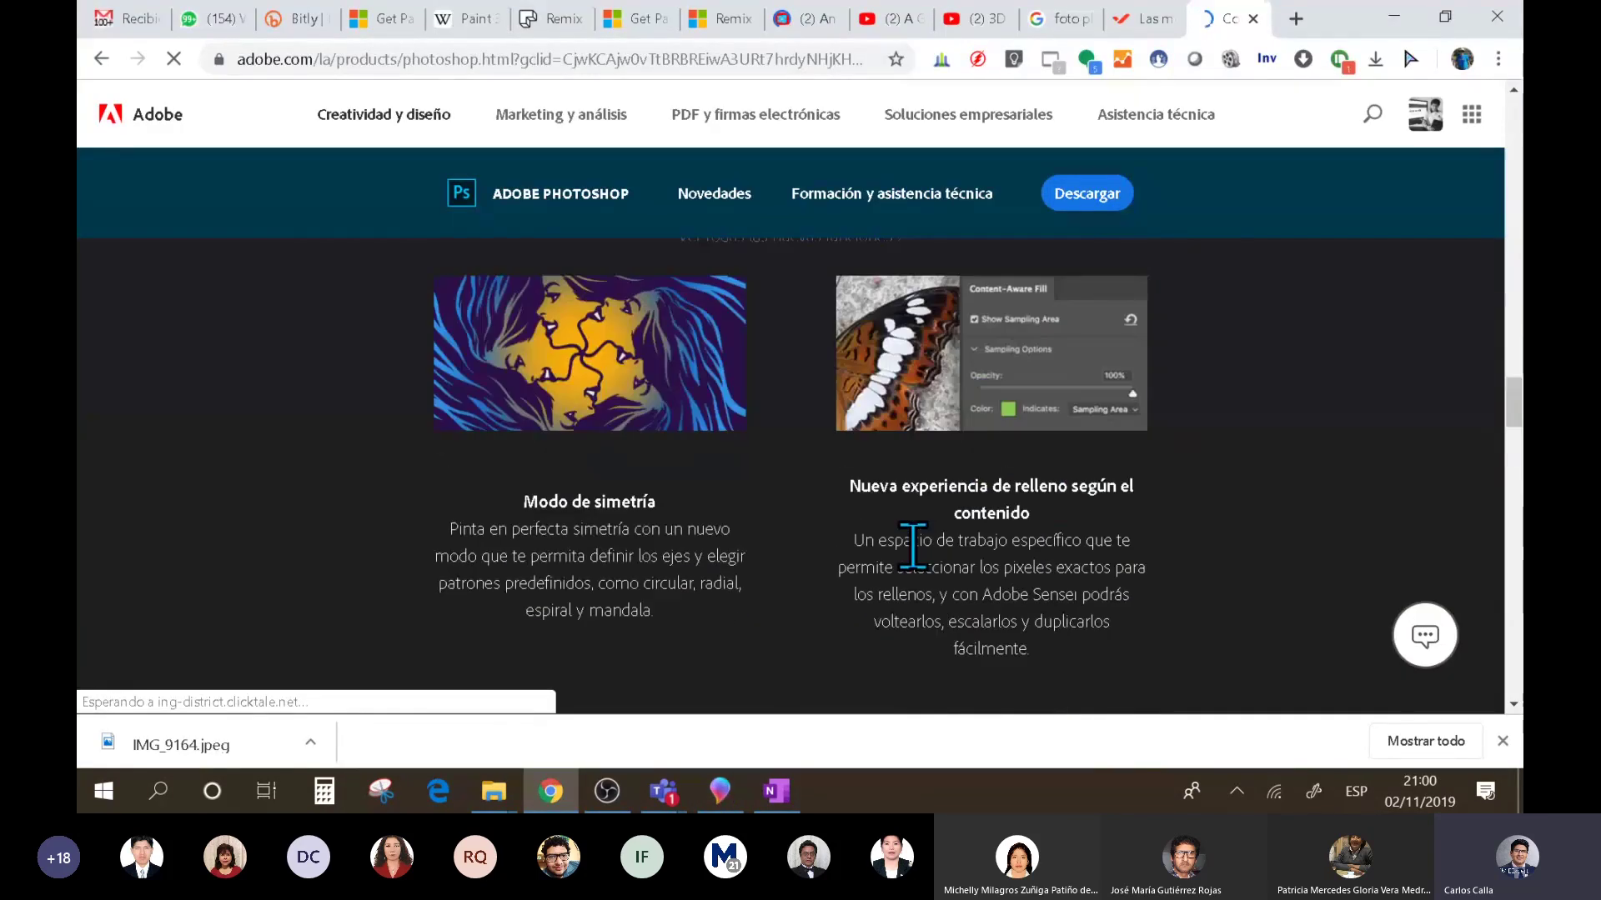
scroll(913, 546, up, 5)
scroll(913, 546, up, 7)
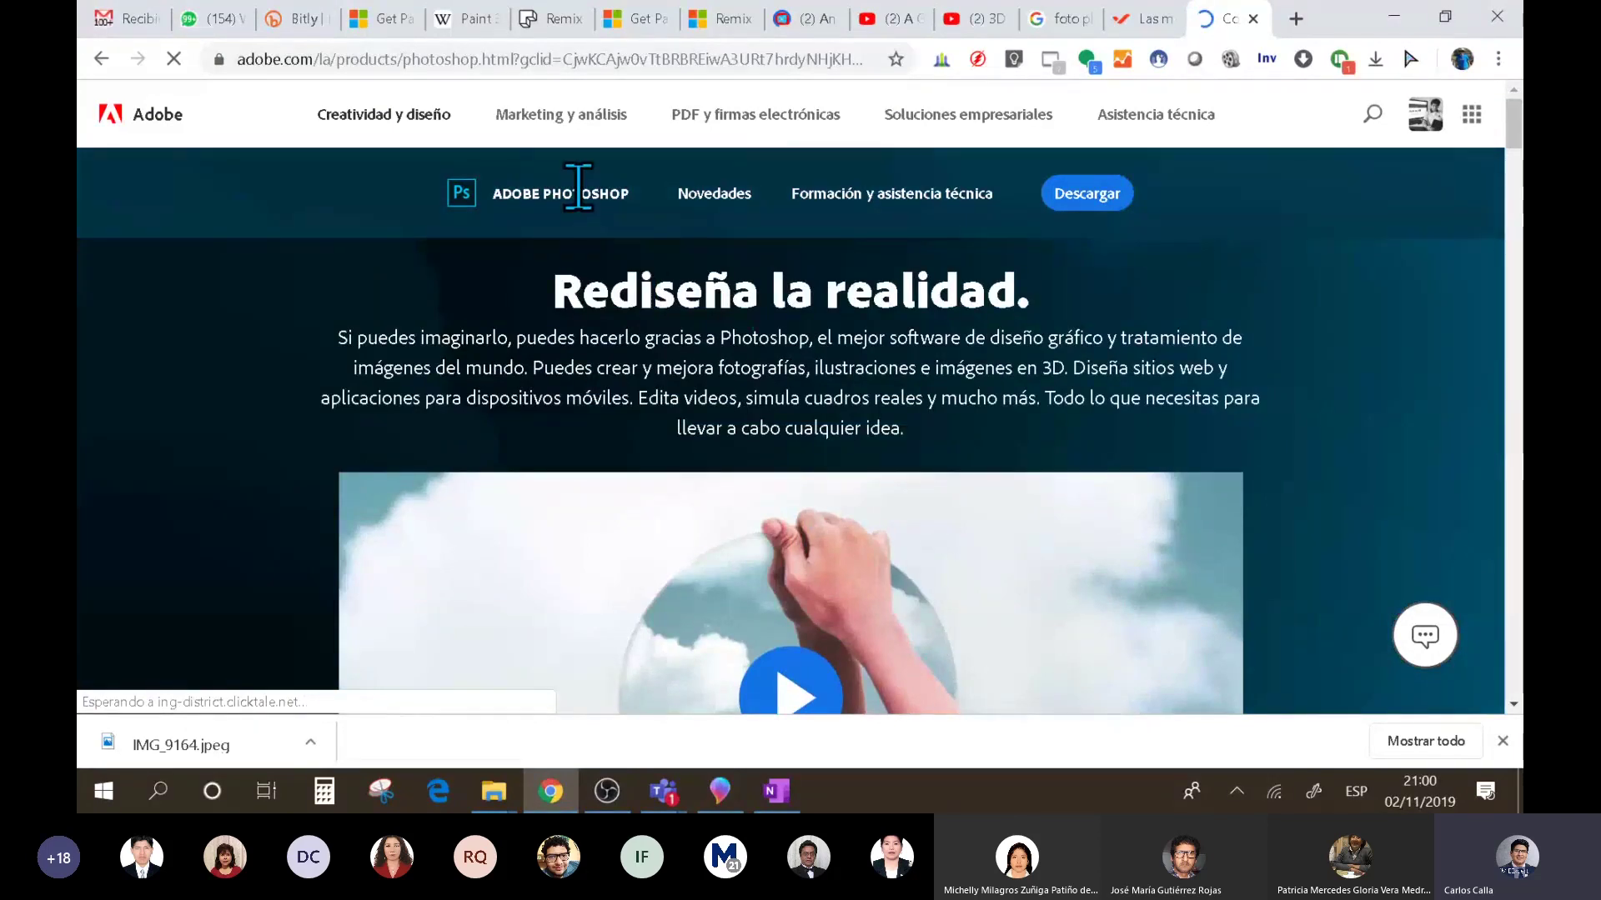
click(702, 209)
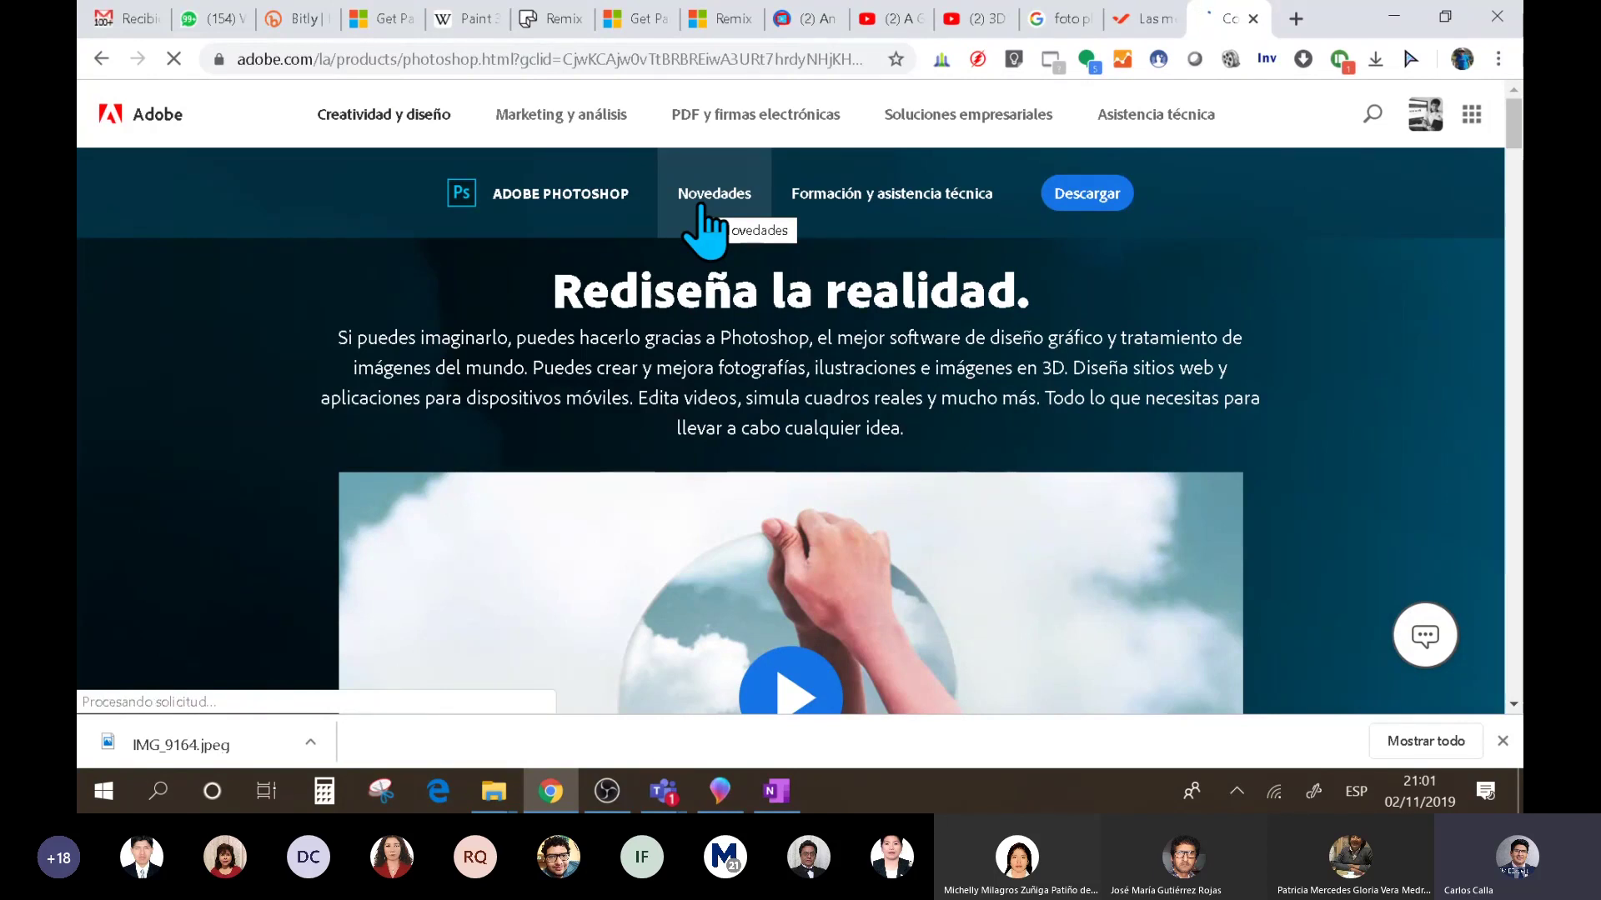
- Check the Teams meeting chat, return to the Photoshop page in Chrome, and highlight the Adobe Photoshop name in its header
key(alt+Tab)
key(alt+Tab)
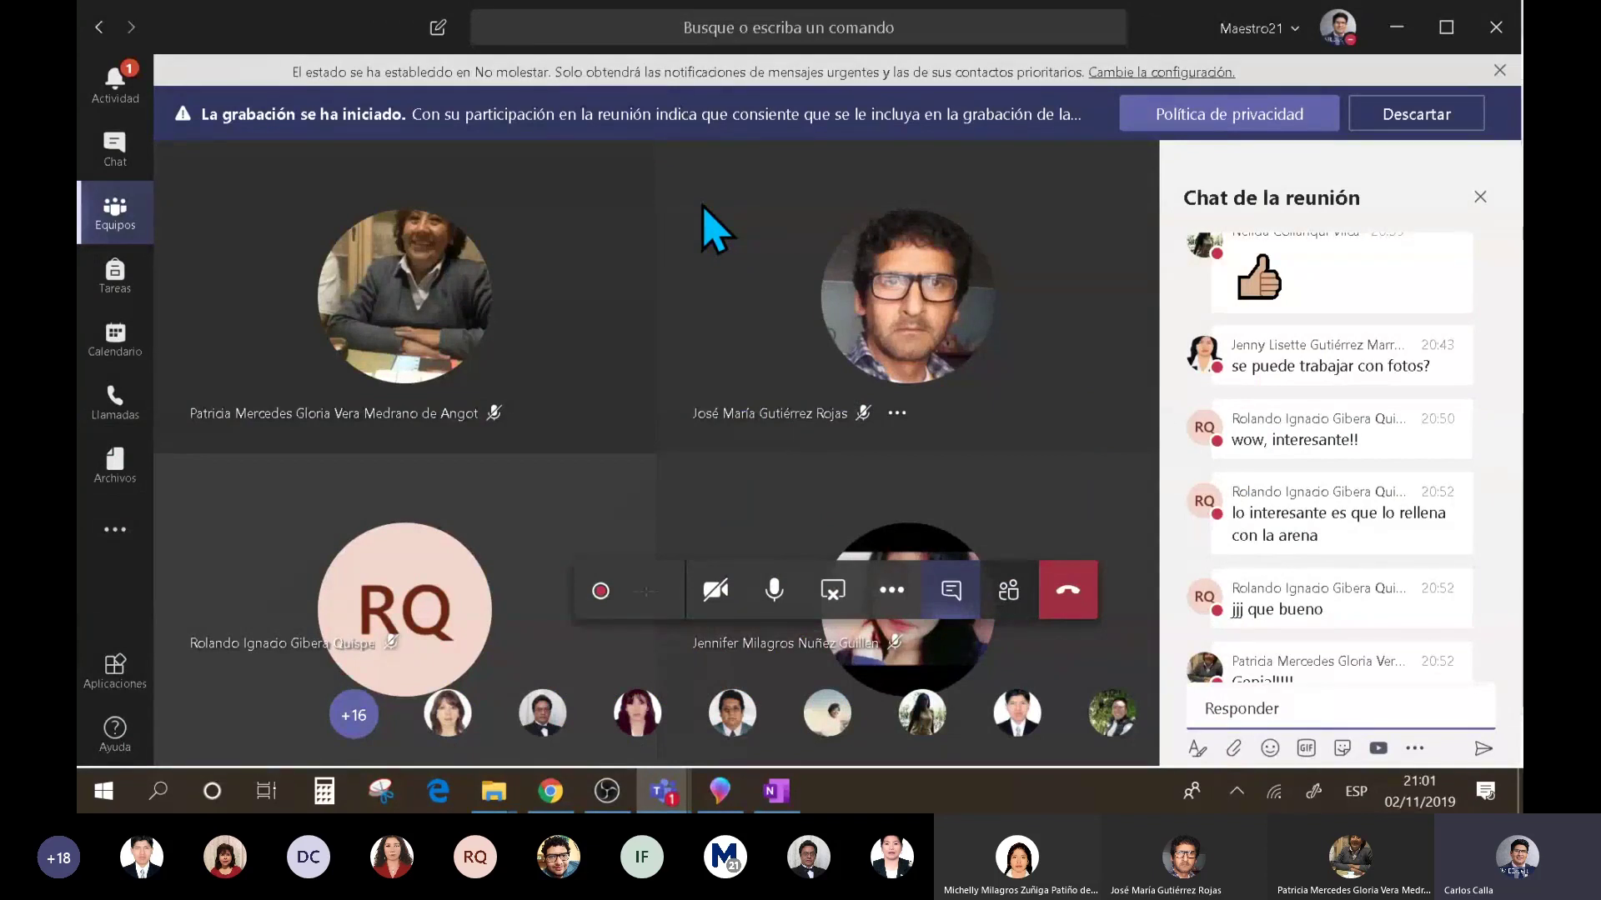
key(alt+Tab)
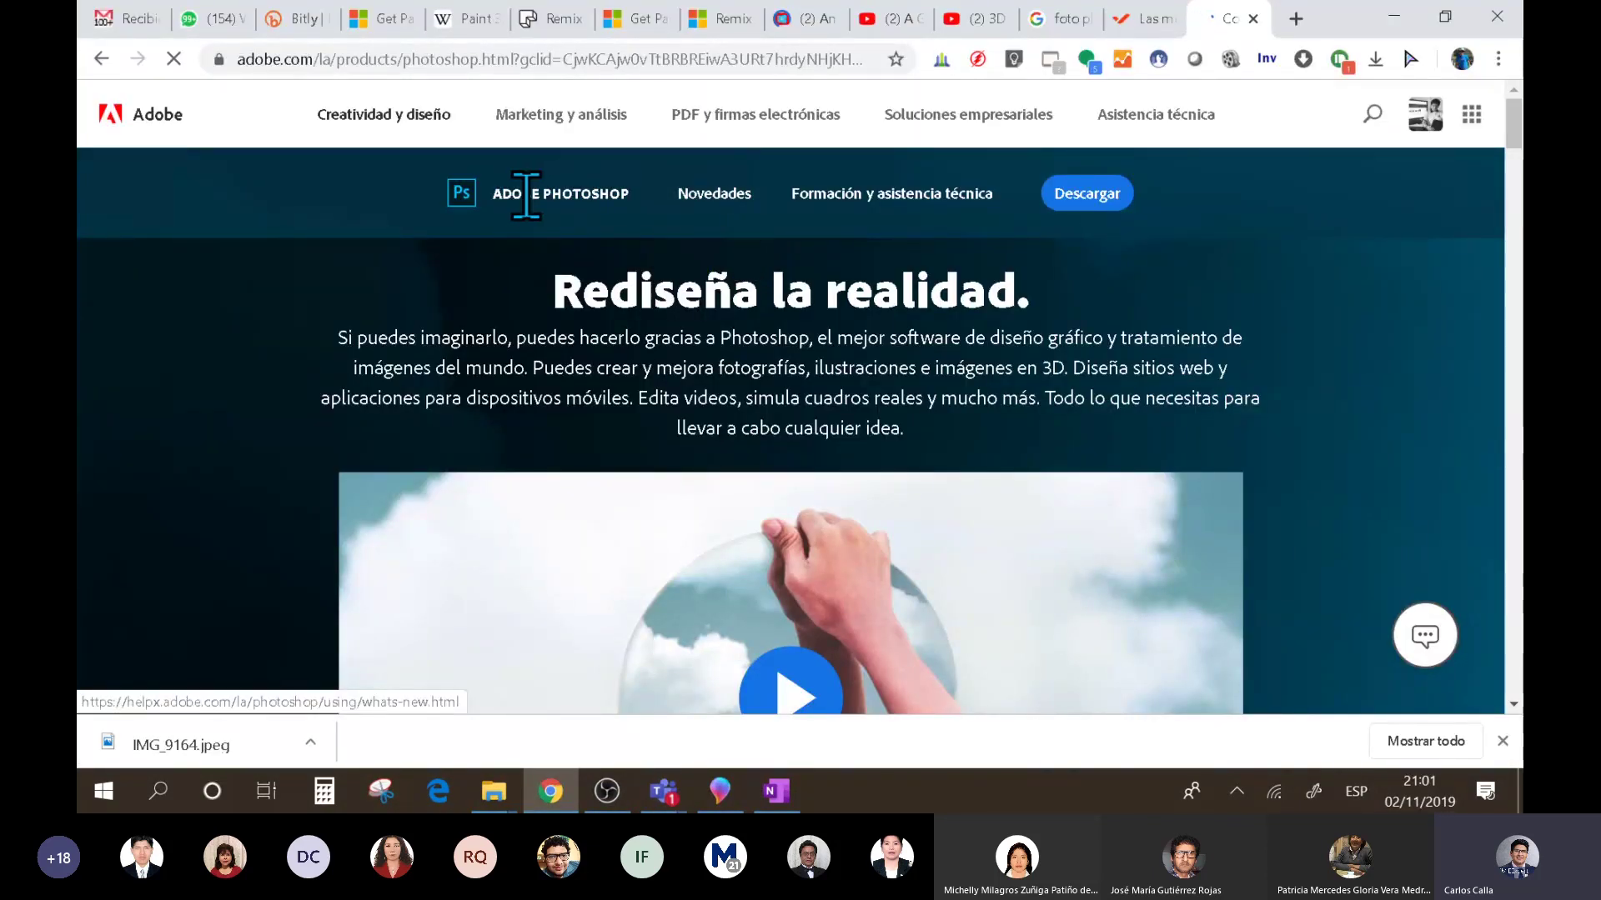
drag(512, 194, 659, 196)
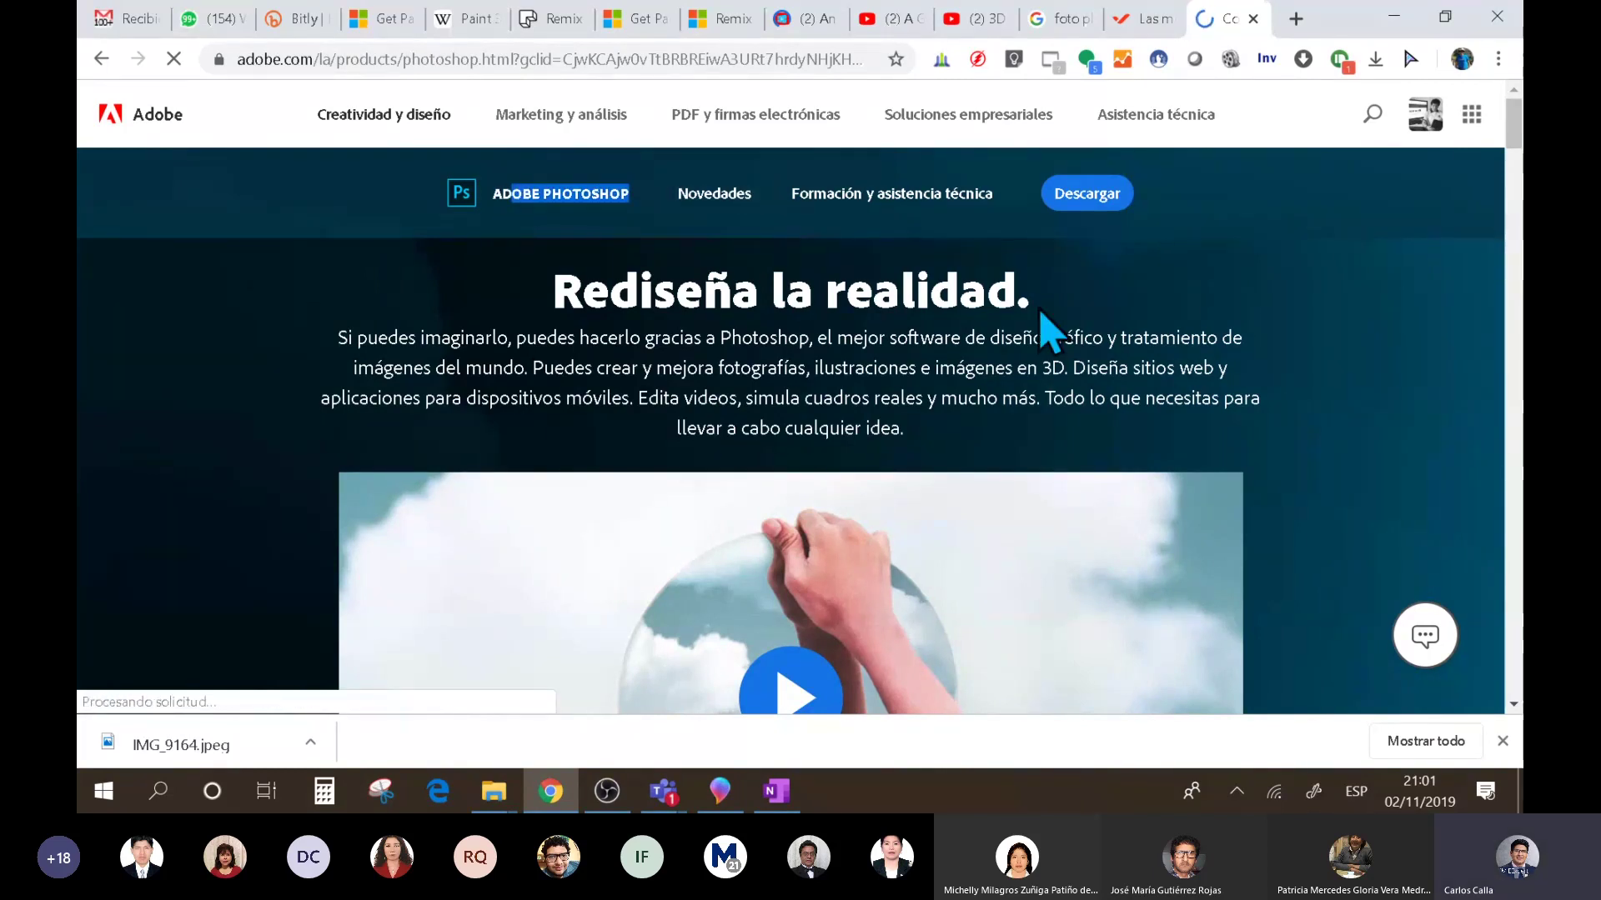
- Highlight the "Rediseña la realidad." heading on the Photoshop page and review the example images below it
key(alt+Tab)
key(alt+Tab)
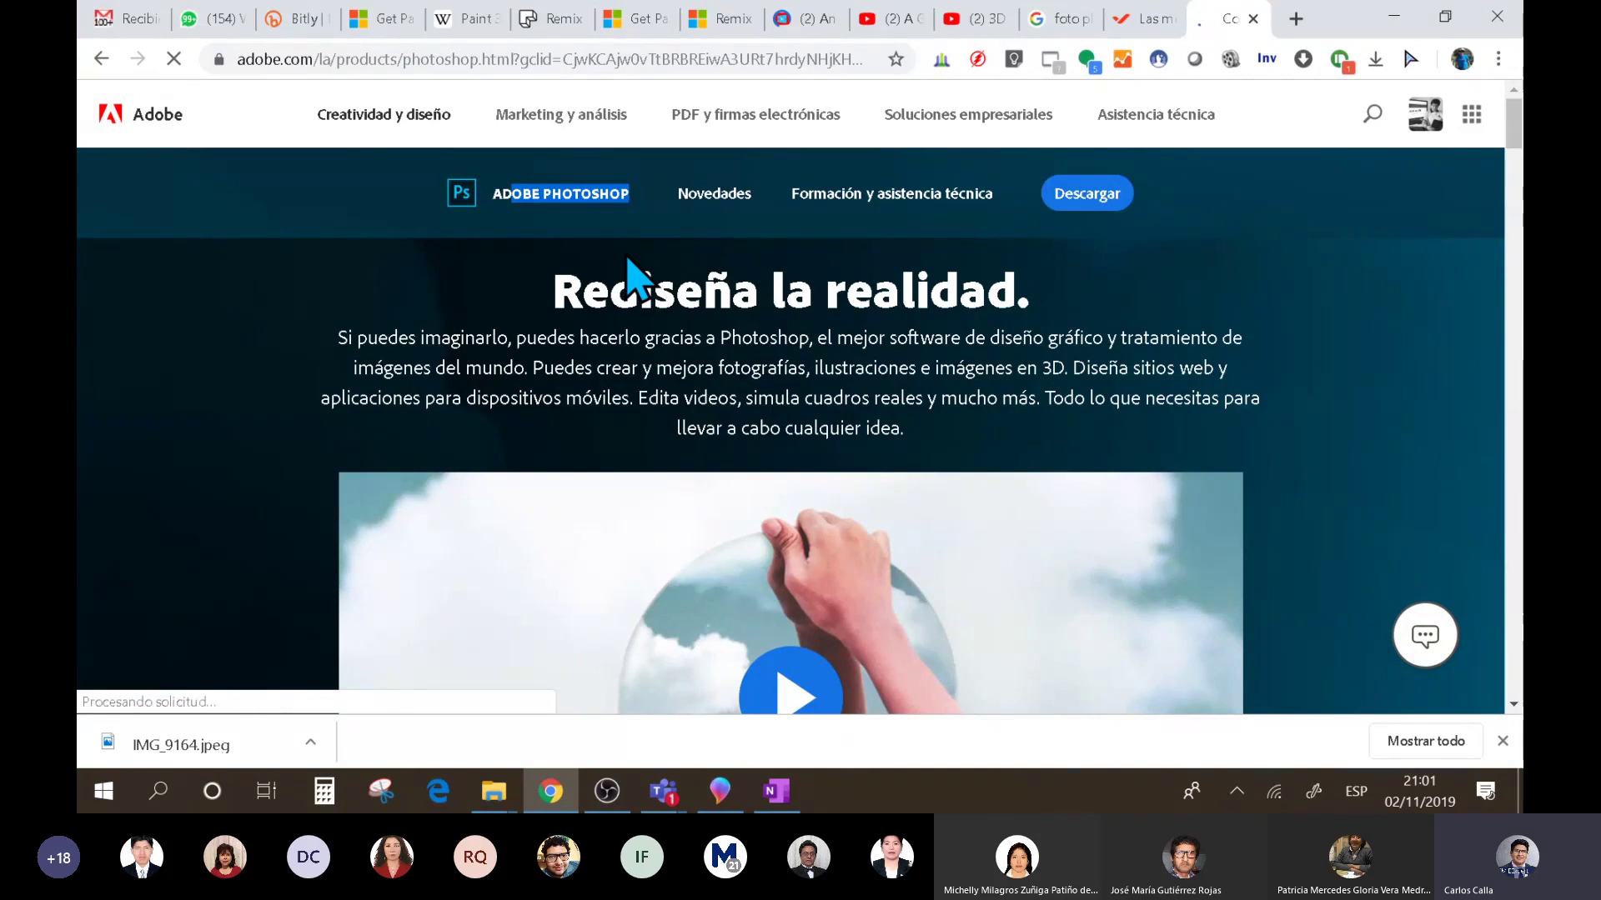
double_click(688, 292)
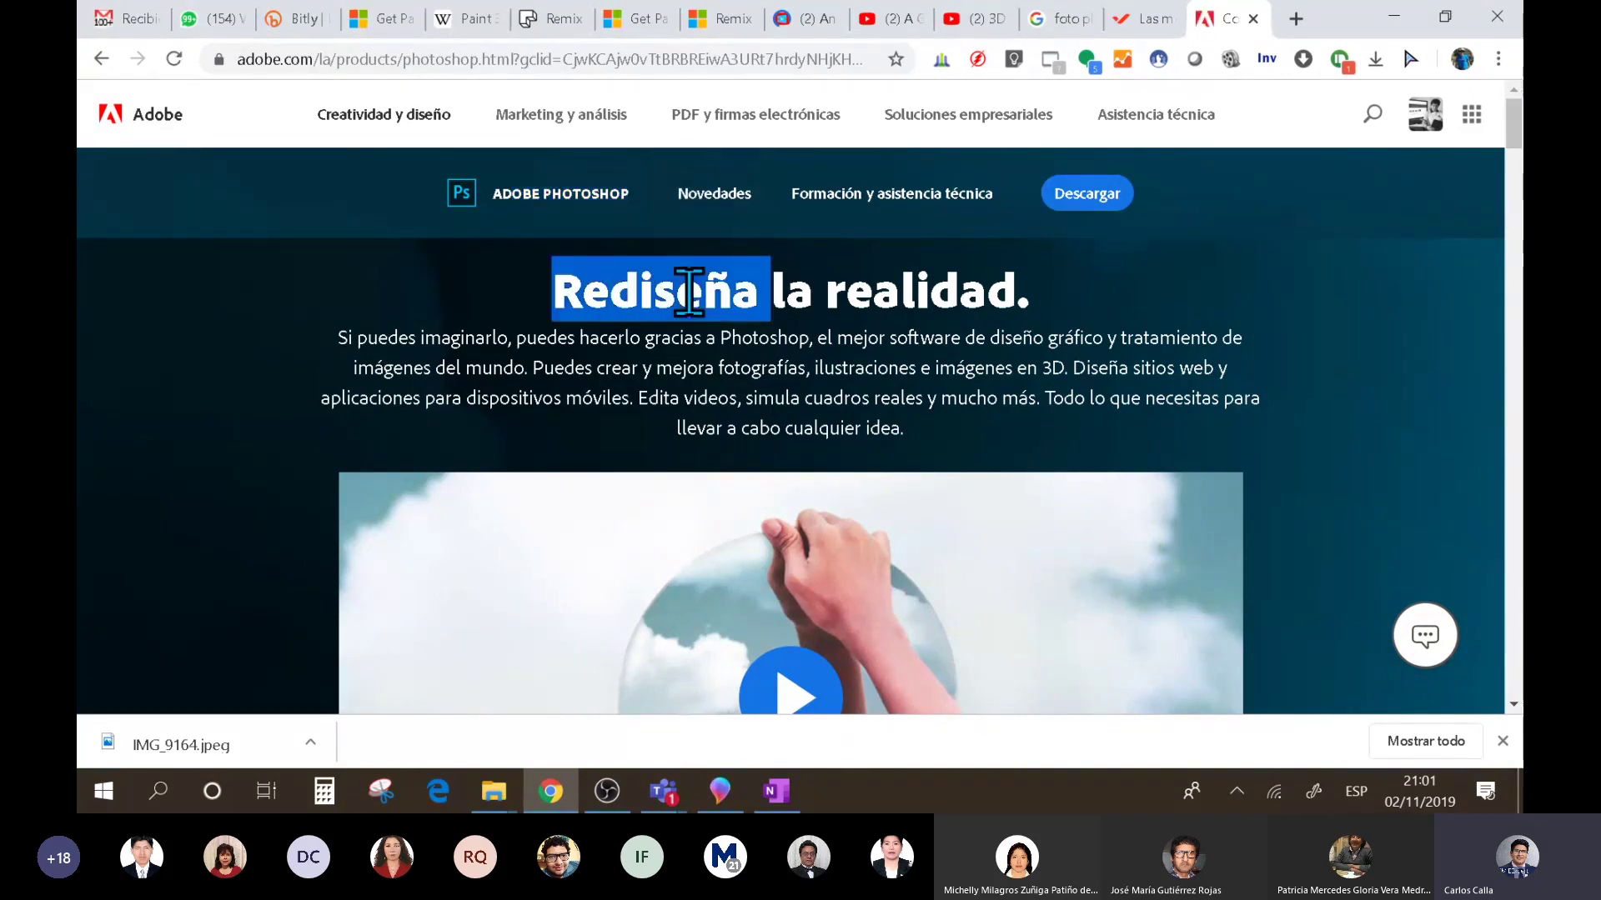
triple_click(688, 292)
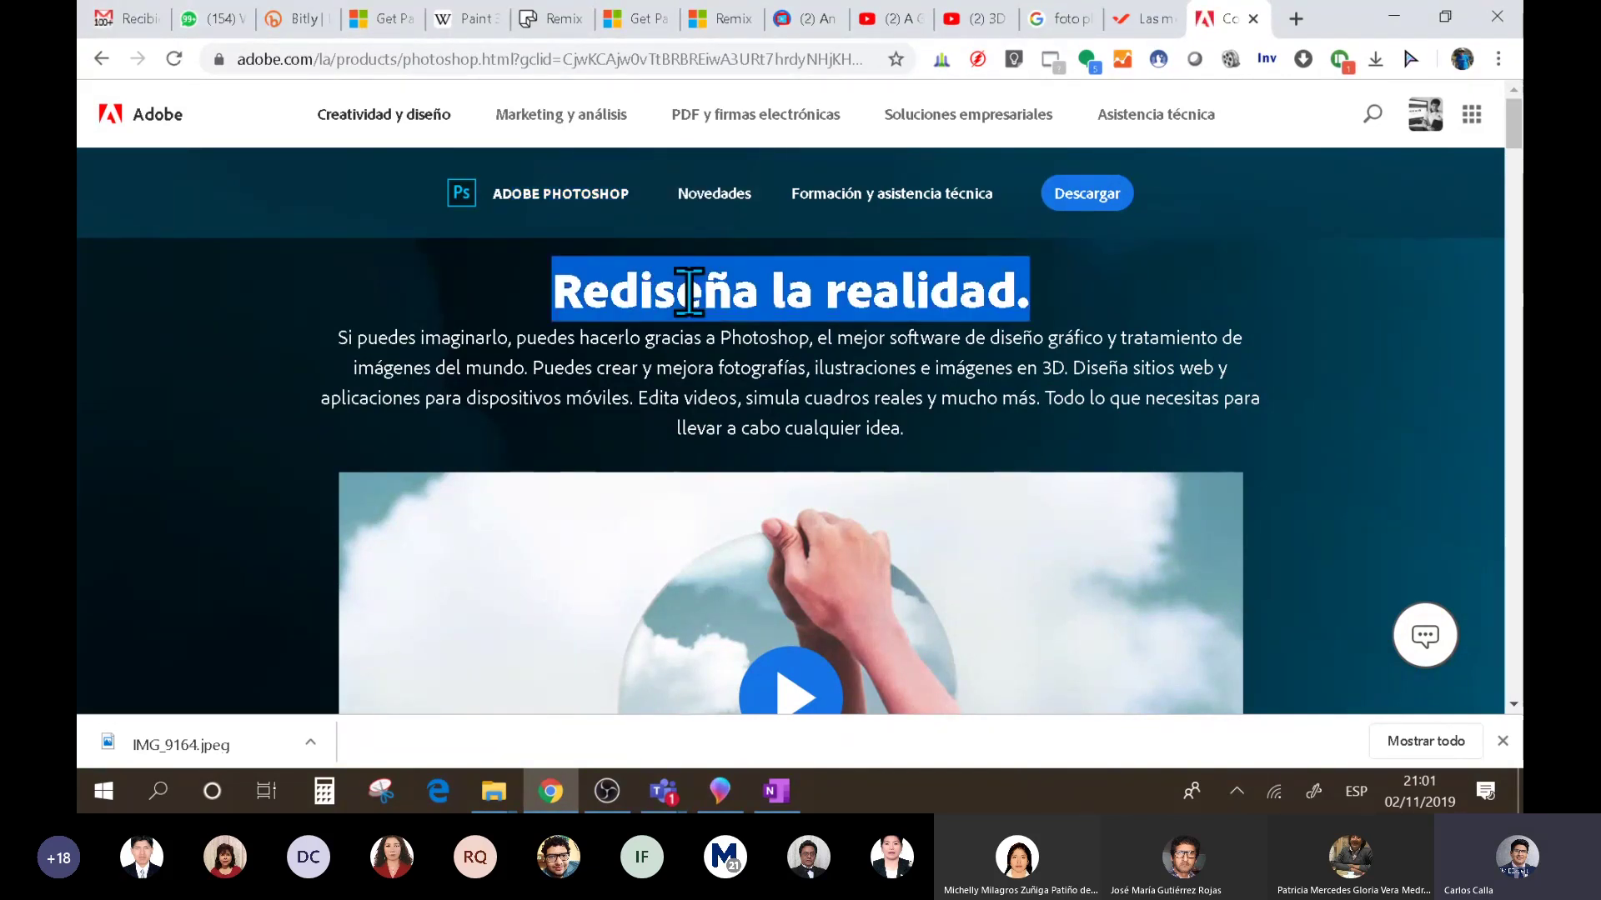
scroll(682, 254, down, 10)
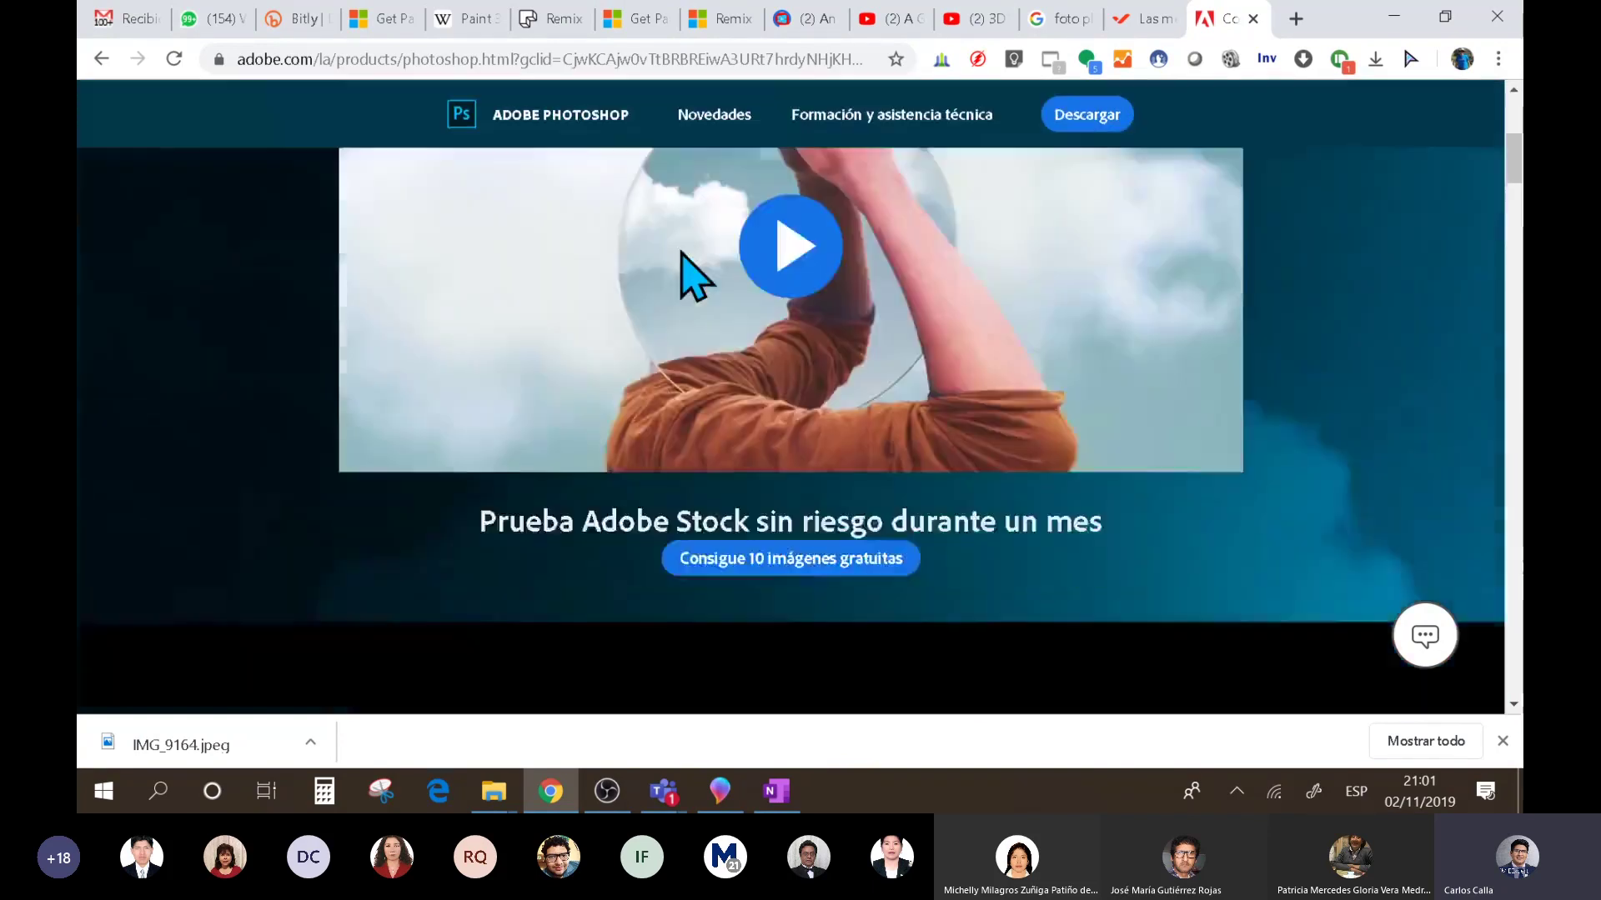
scroll(684, 257, up, 1)
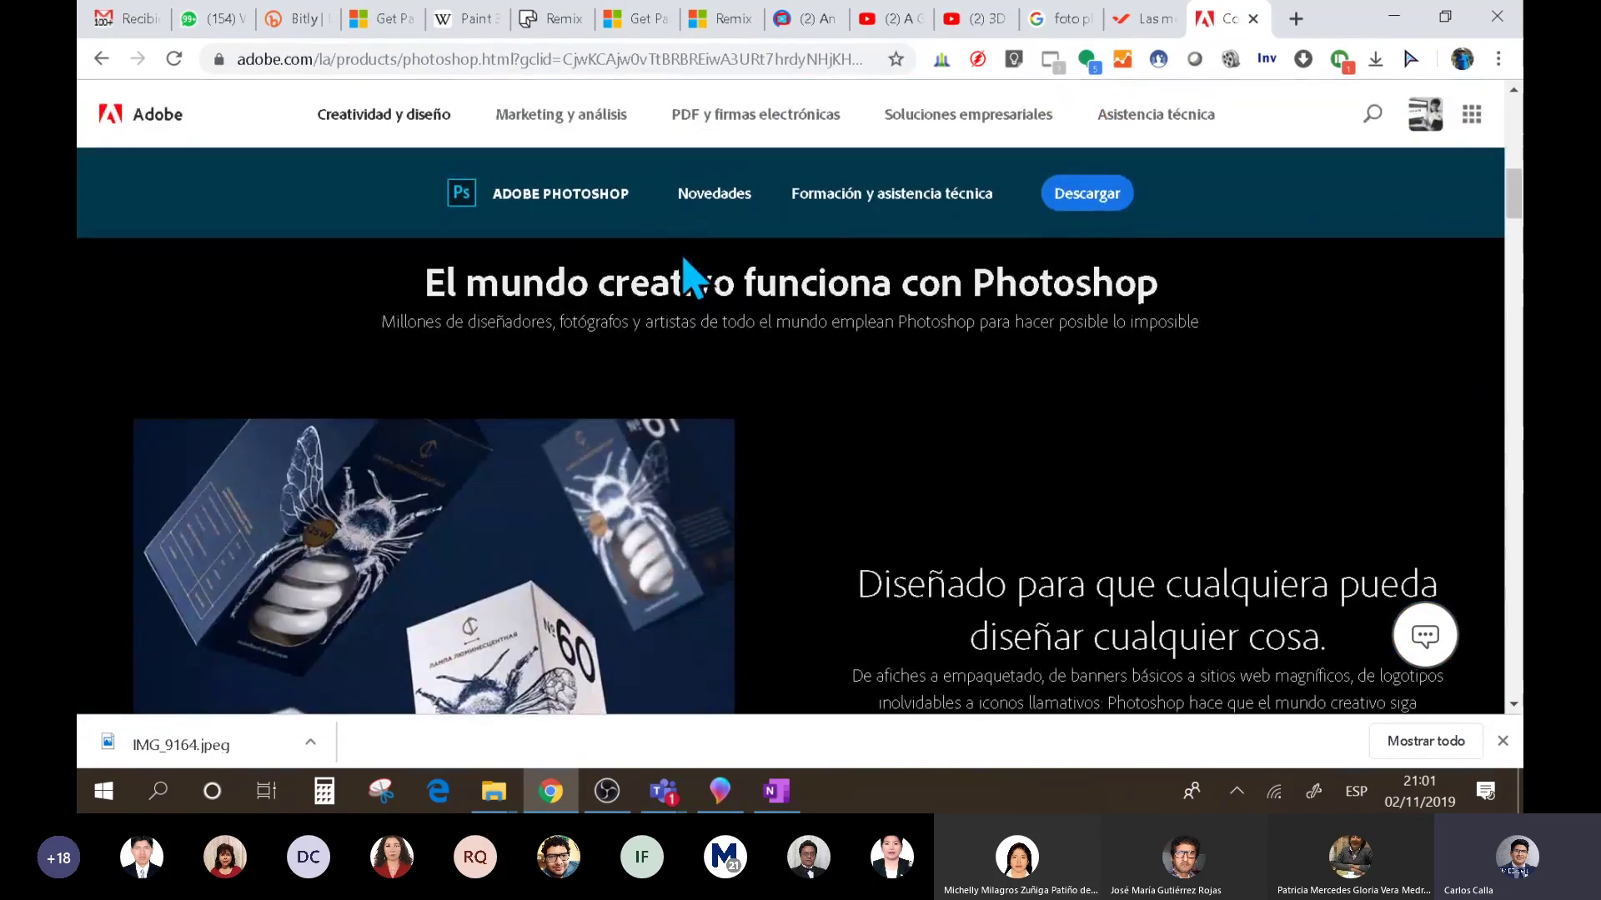
scroll(683, 258, down, 15)
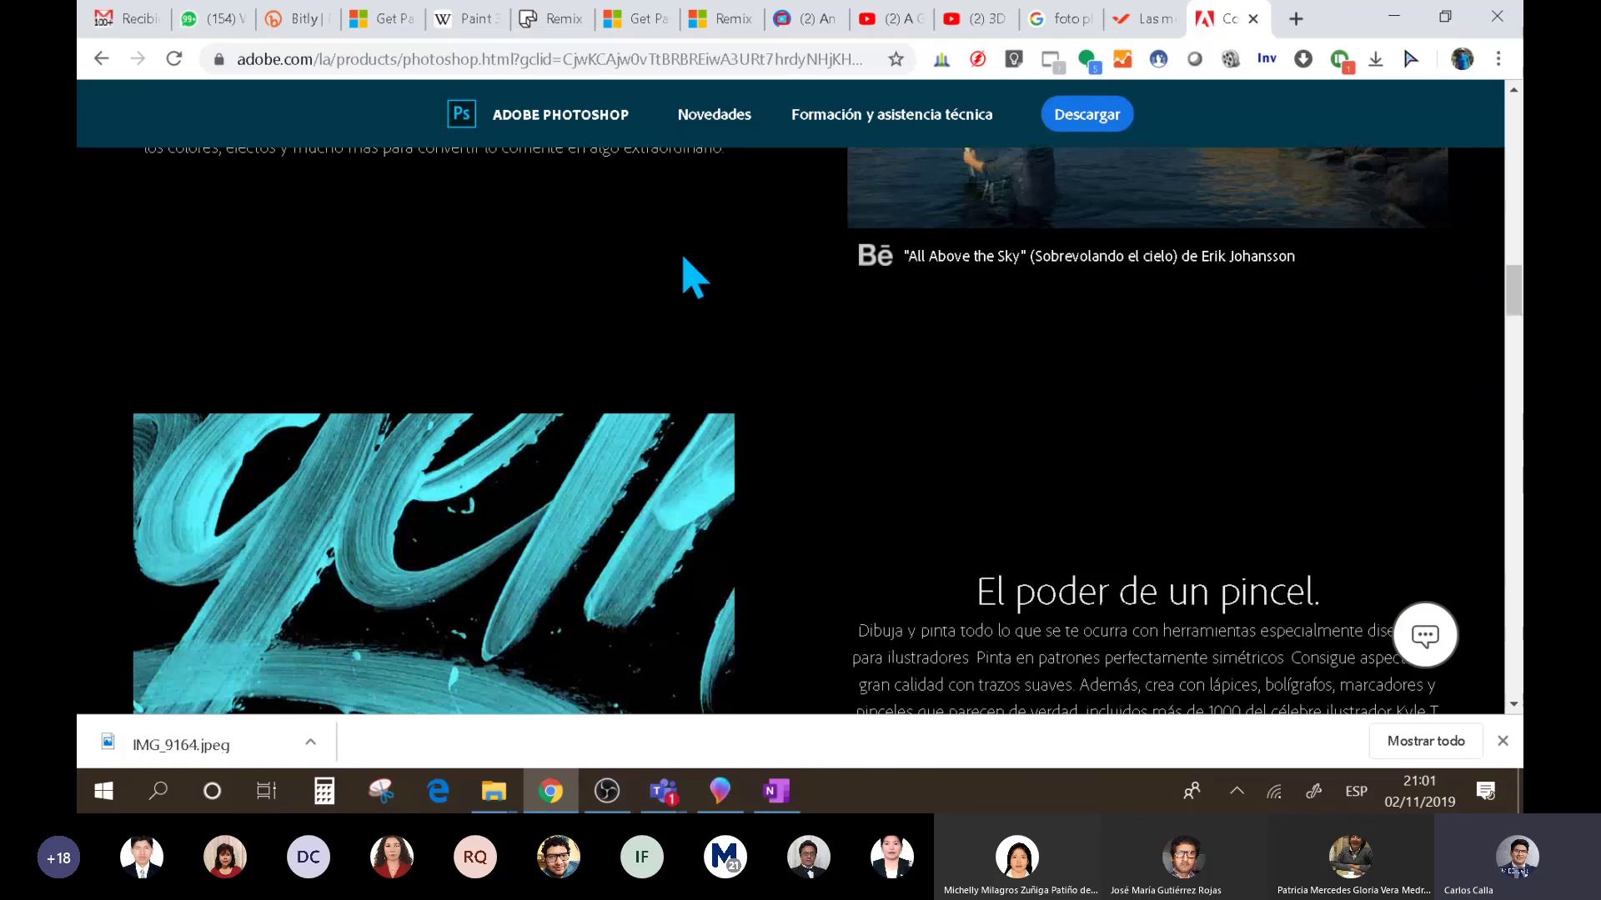
scroll(650, 288, up, 20)
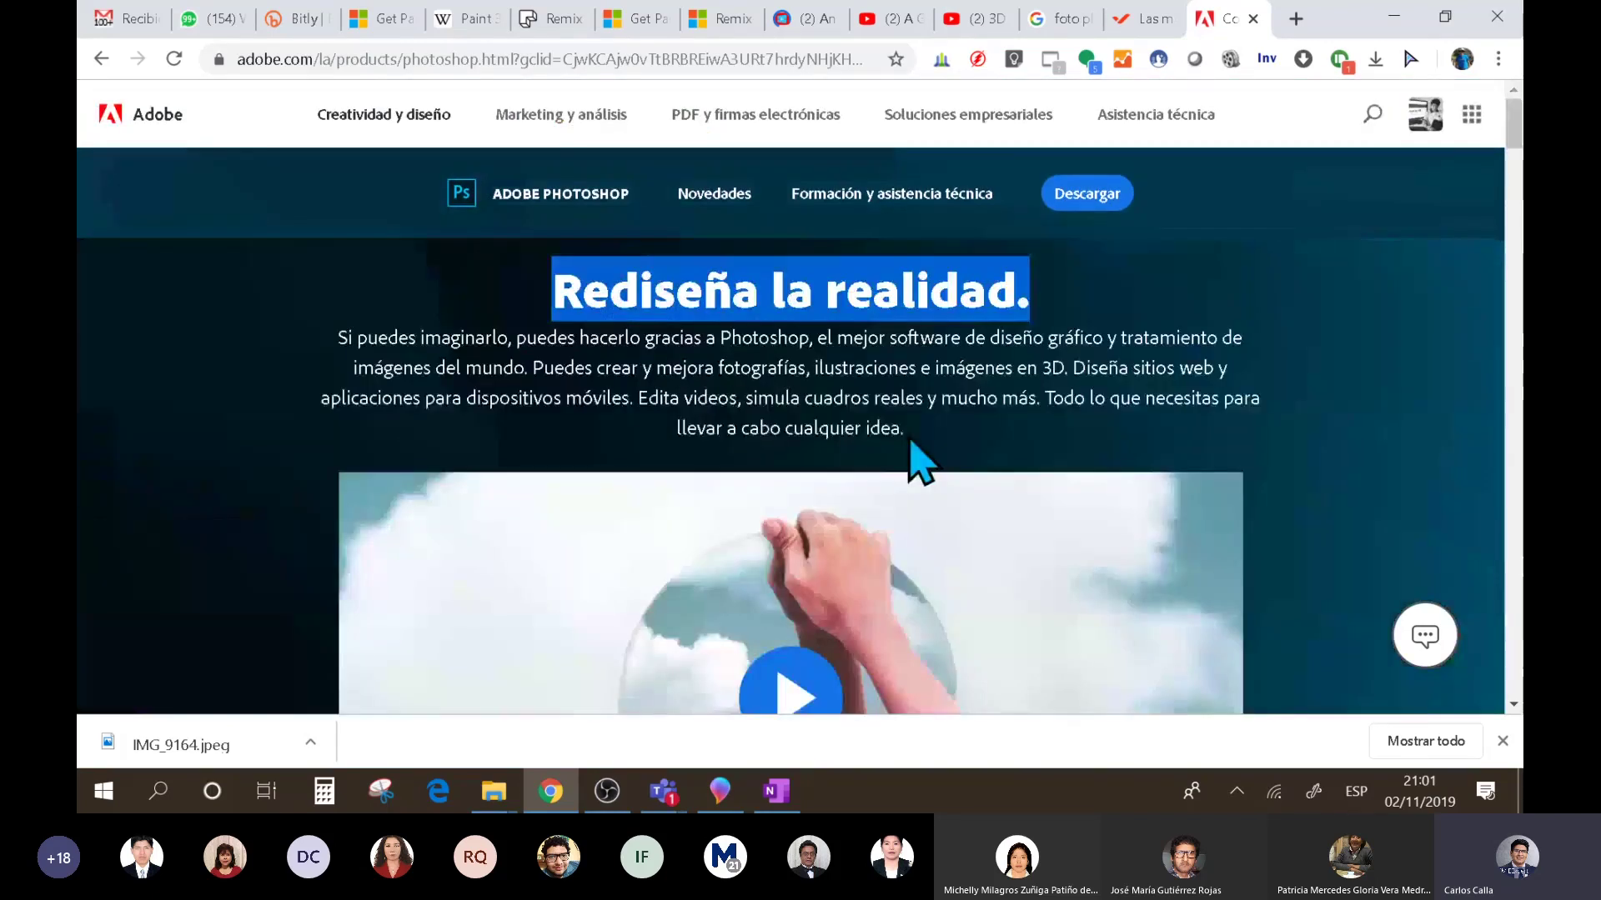
- Switch to Teams and read the latest questions in the meeting chat
key(alt+Tab)
scroll(1250, 508, down, 5)
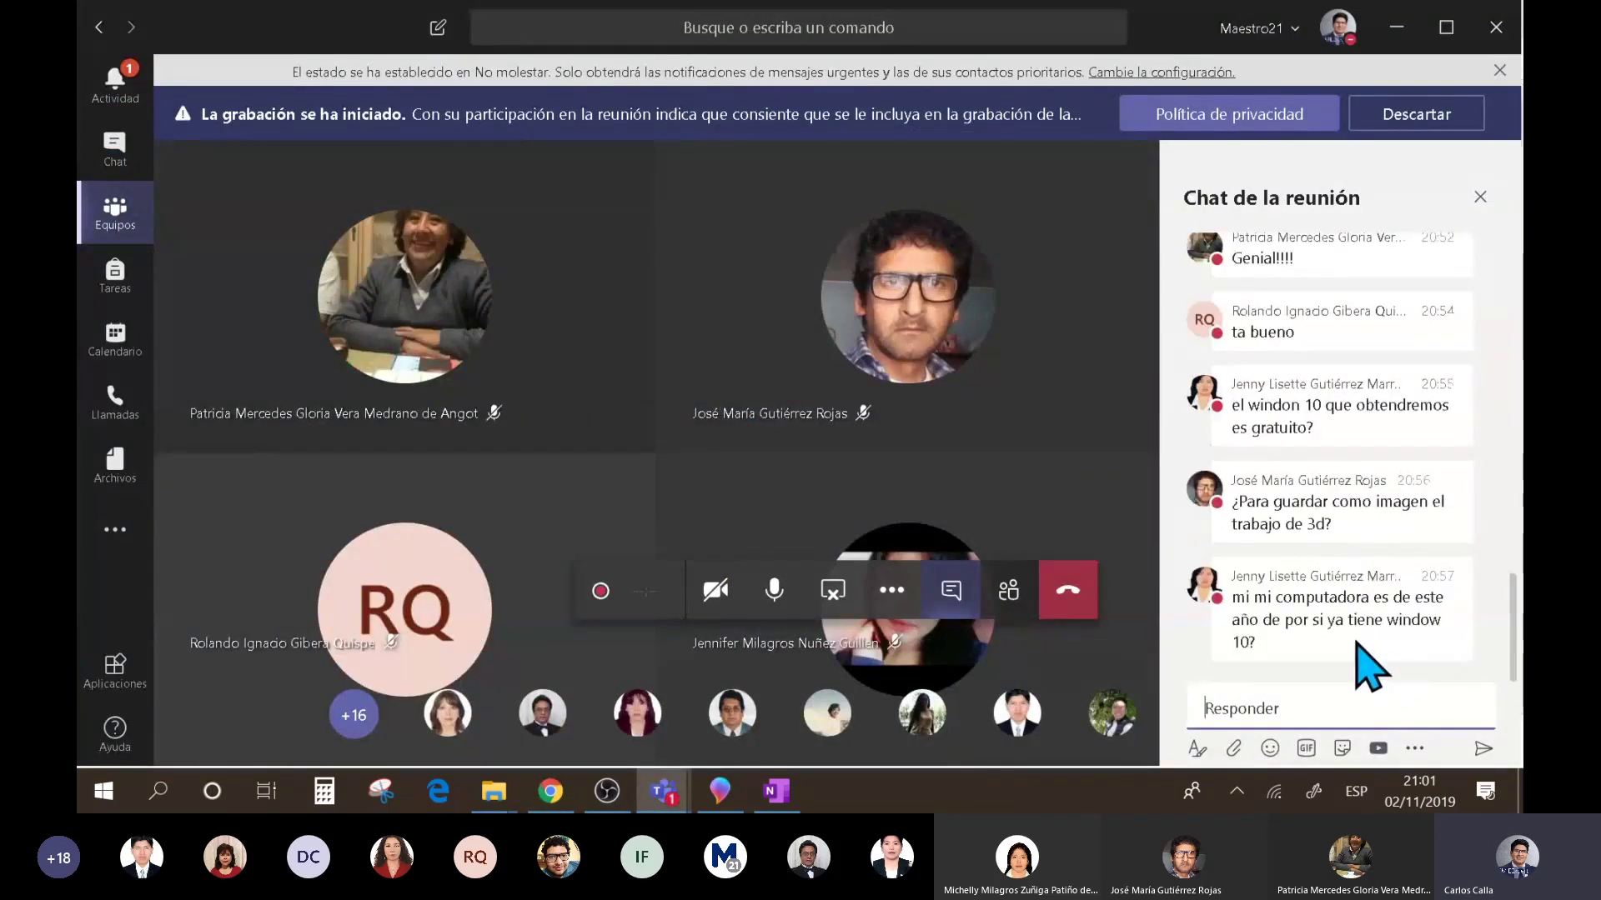
click(1364, 594)
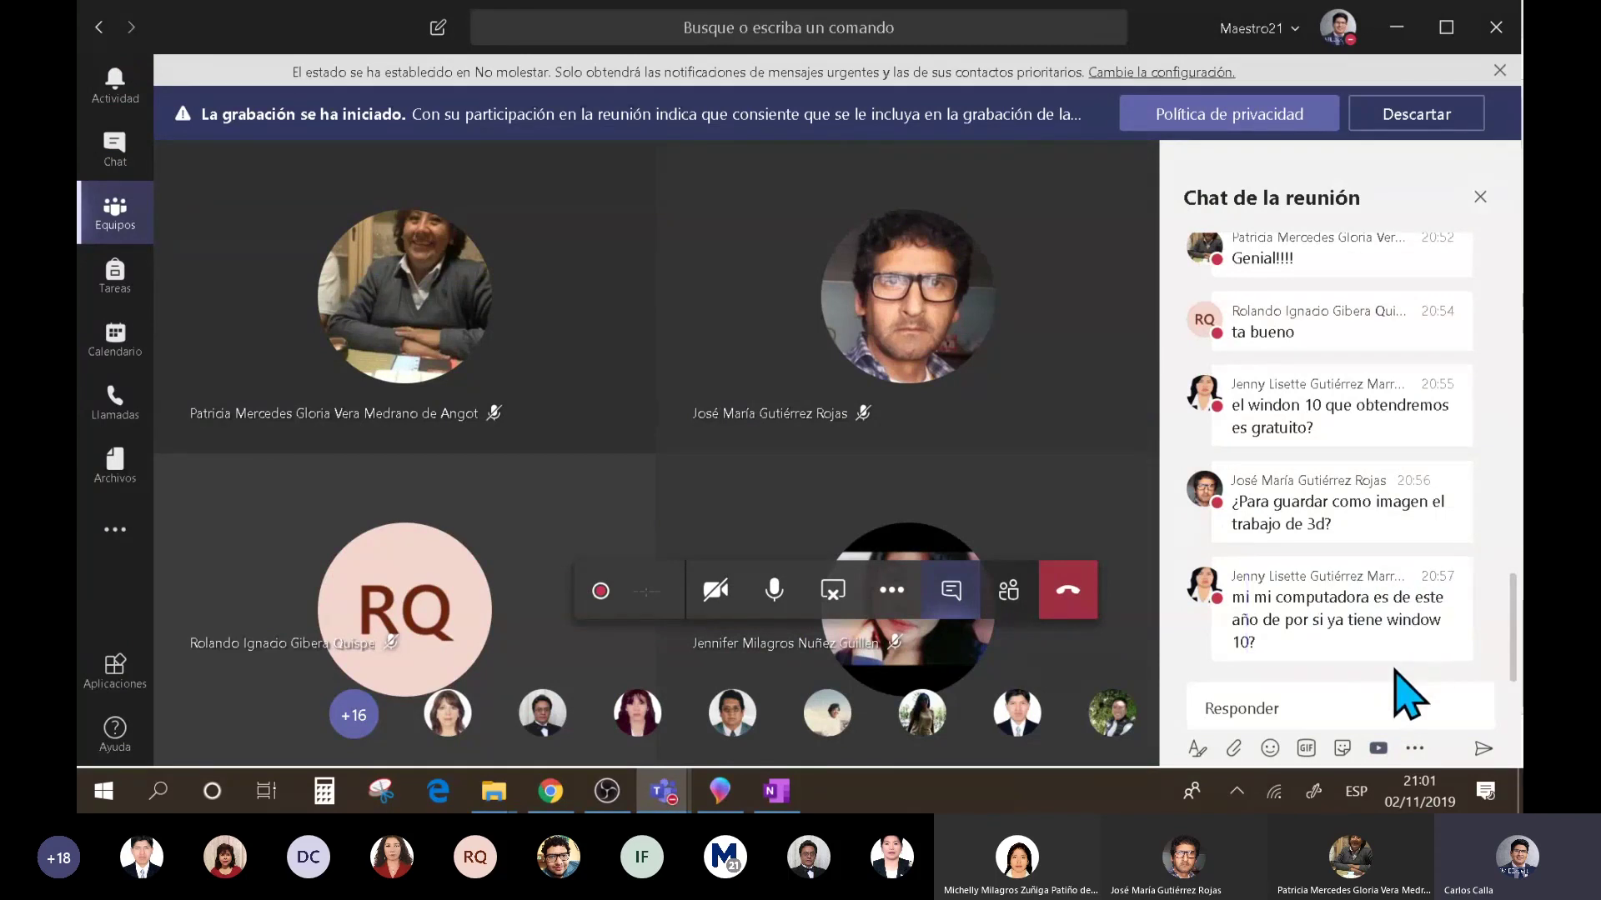
mouse_move(1394, 661)
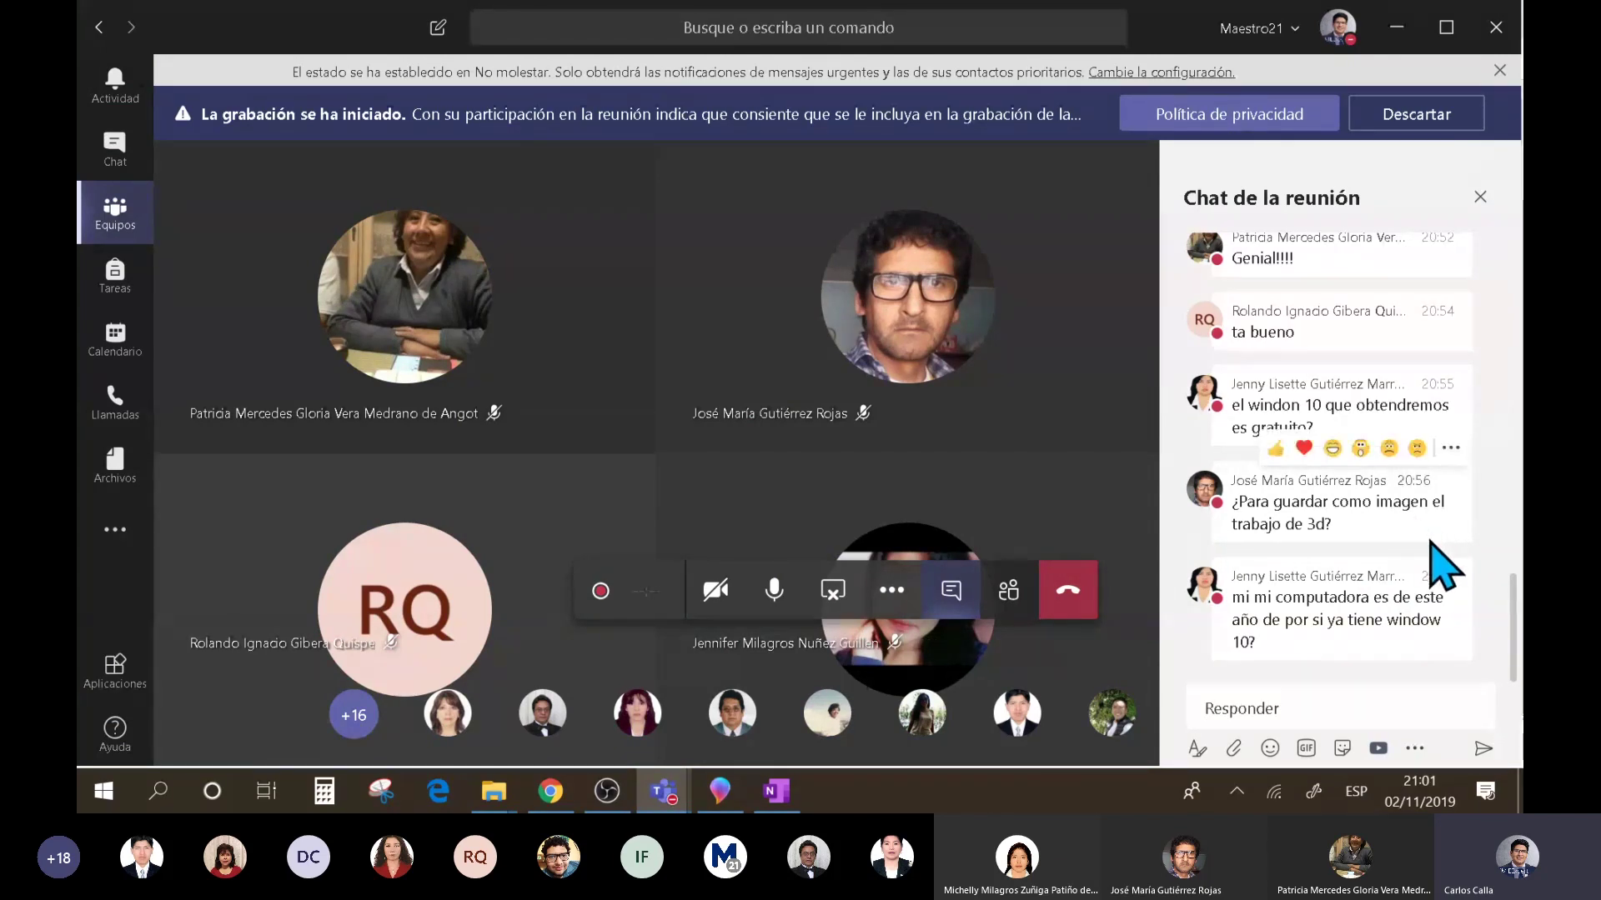
- Switch to Paint 3D and open the options for saving a copy of the beach project as an image
key(alt+Tab)
key(alt+Tab)
click(720, 791)
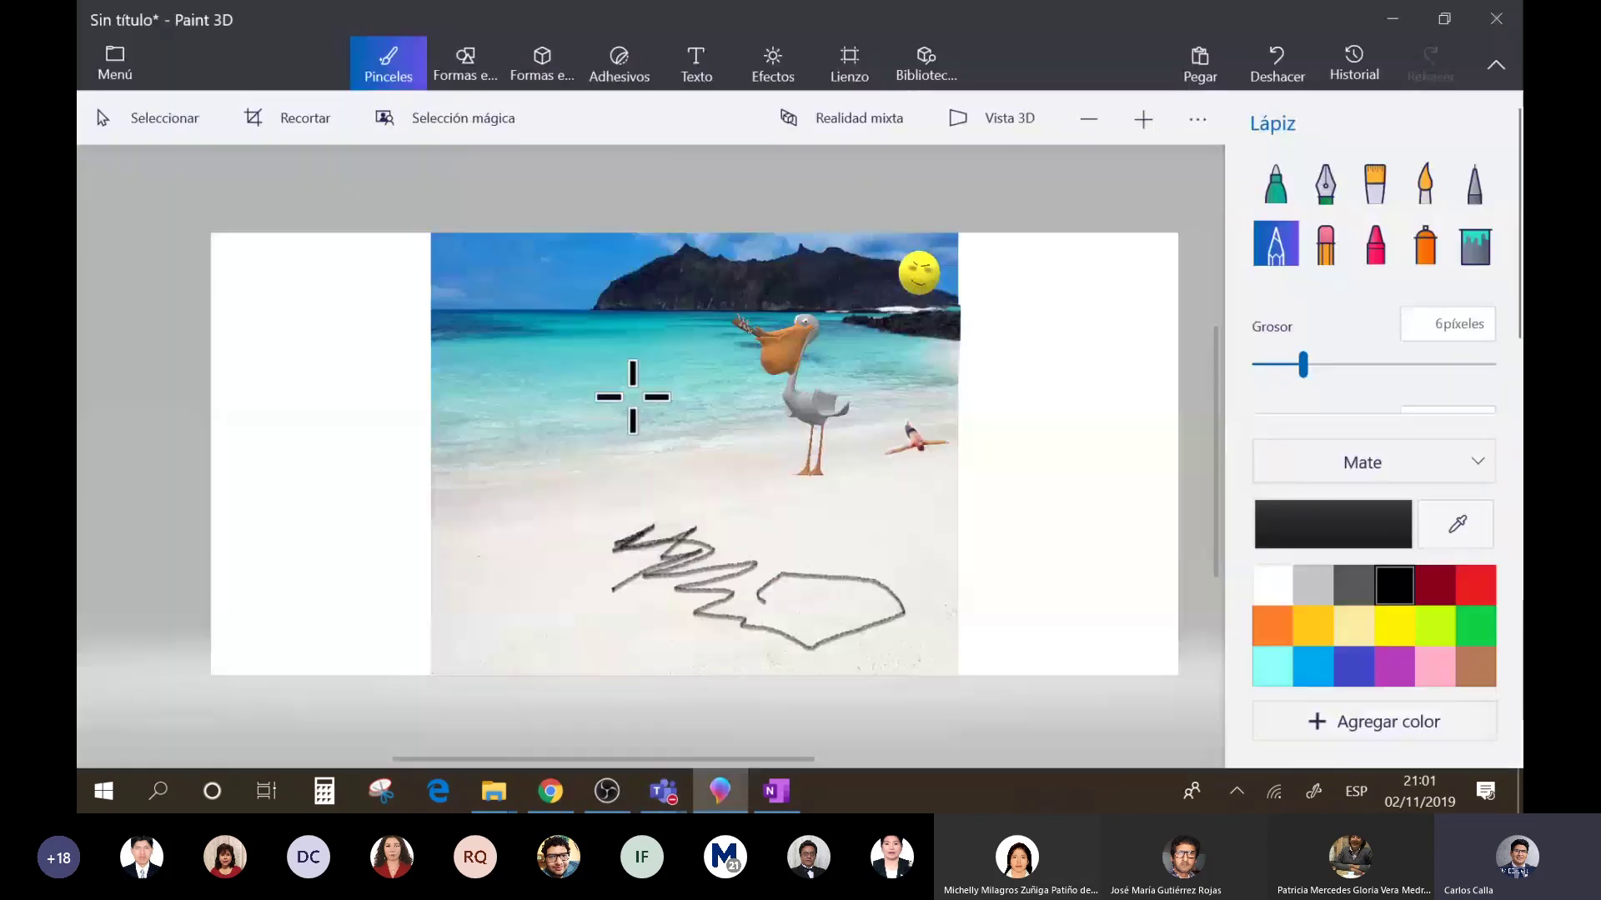
click(130, 65)
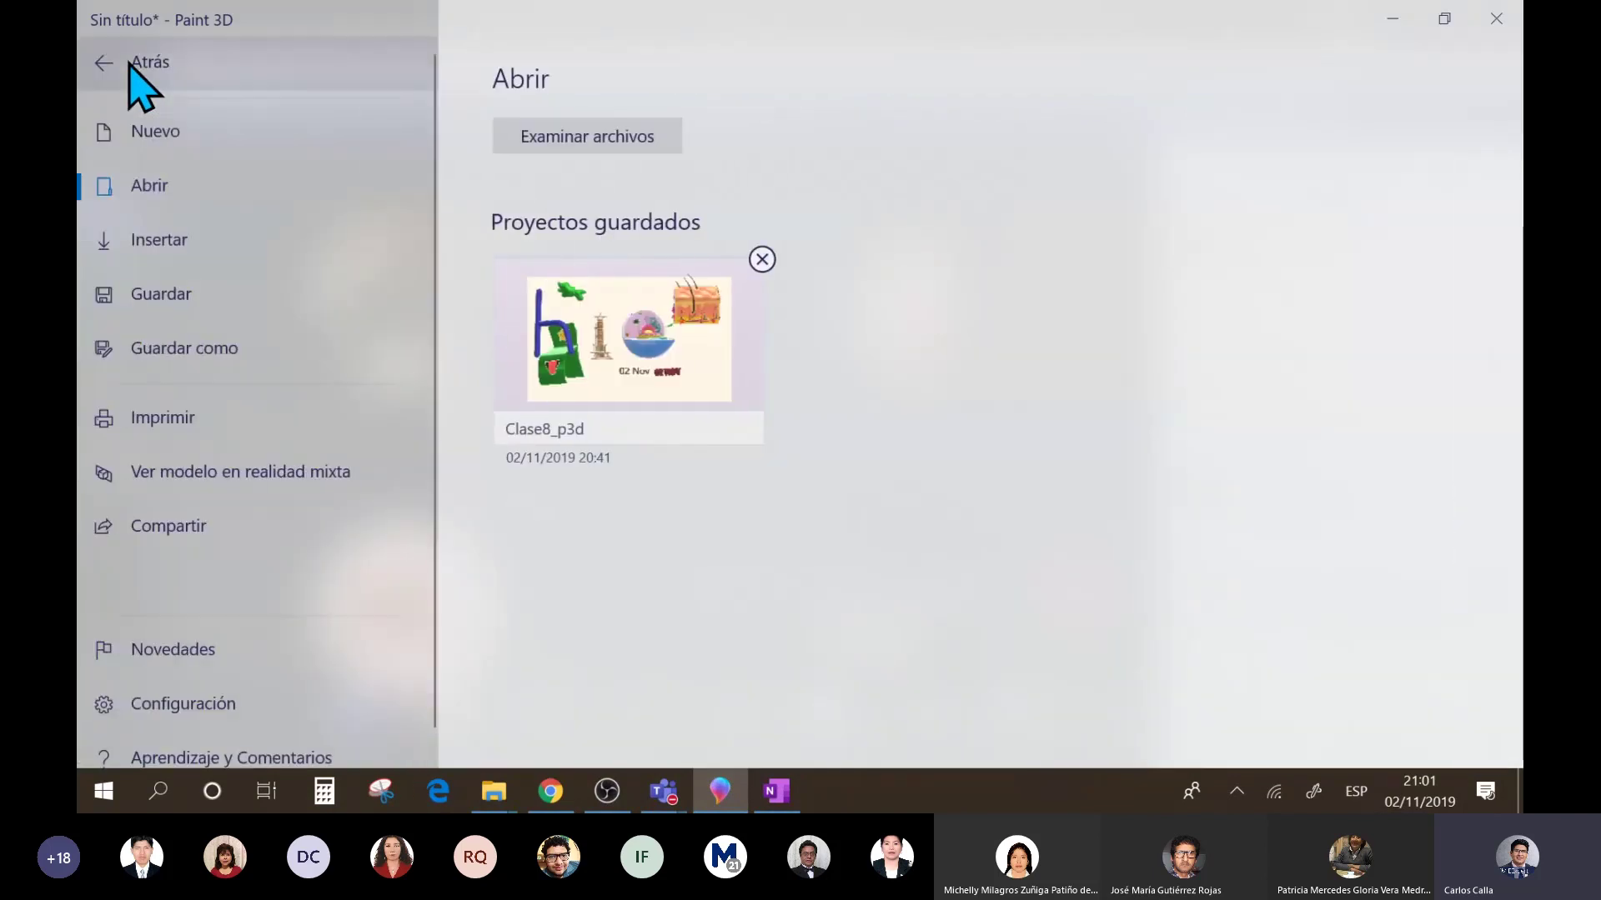
click(285, 350)
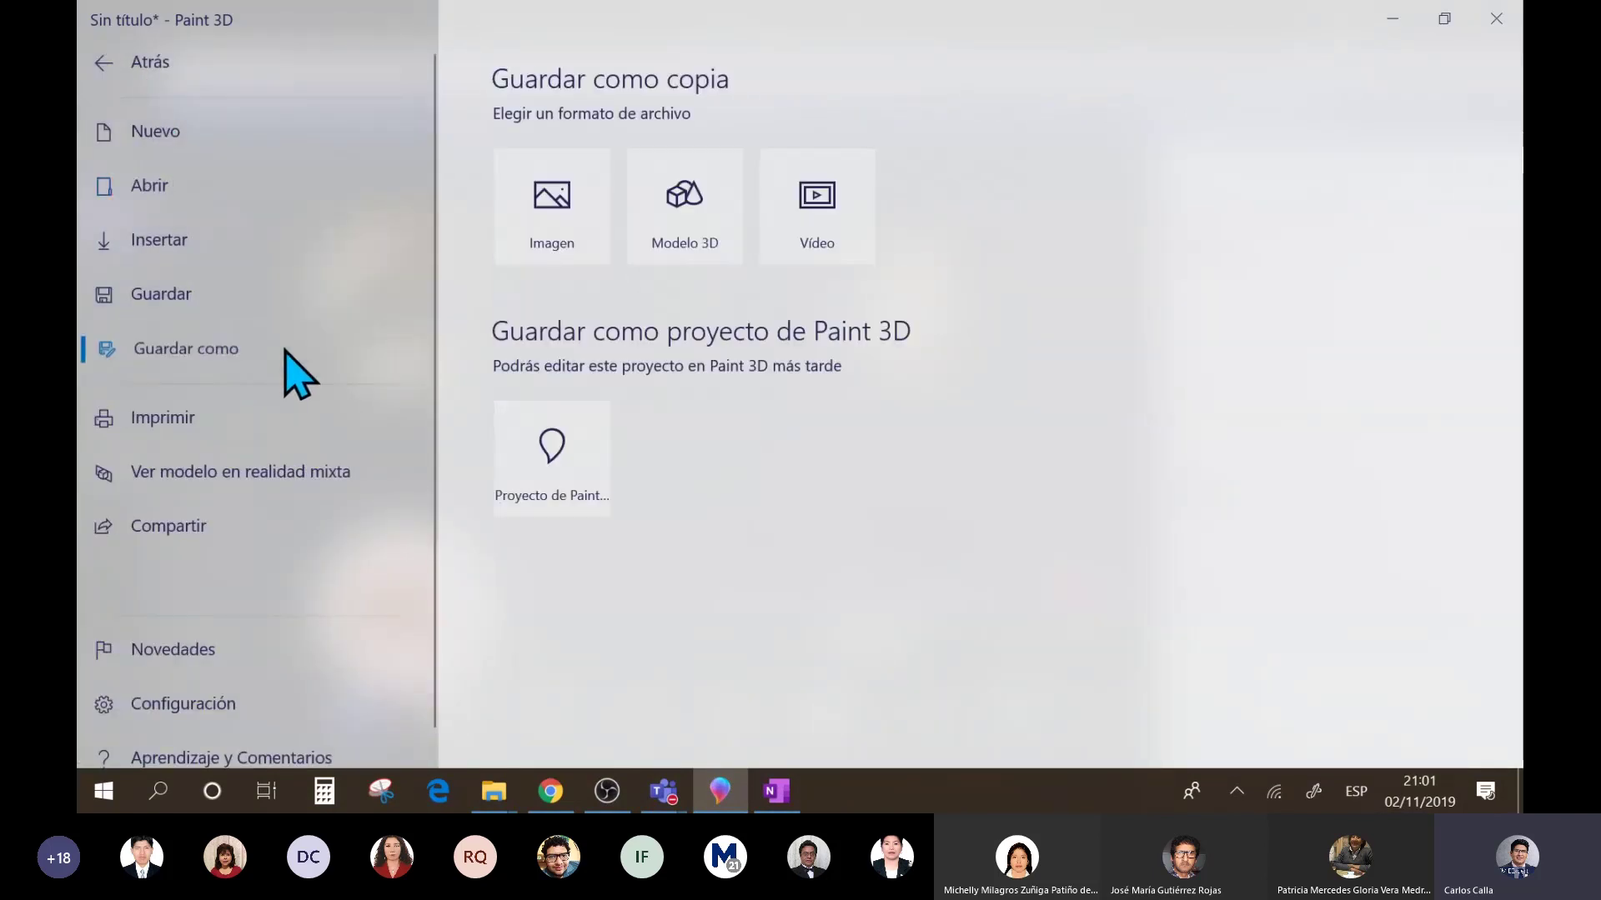
click(564, 205)
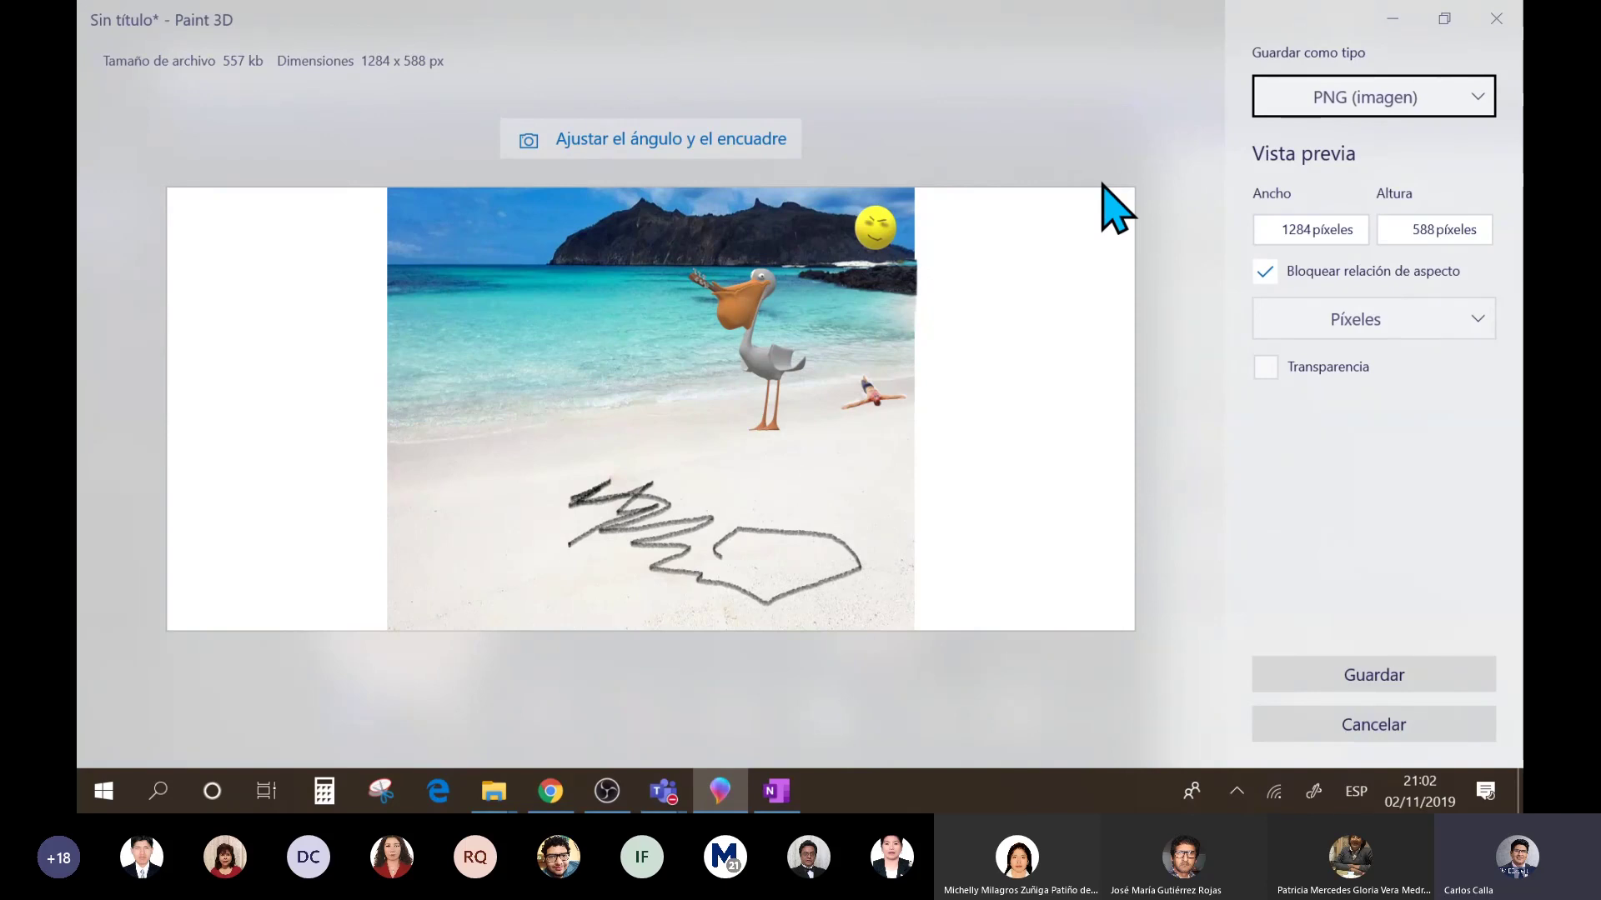
- Check the Teams meeting chat again and return to the image save options in Paint 3D
key(alt+Tab)
key(alt+Tab)
key(alt+Tab)
key(alt+Tab)
key(alt+Tab)
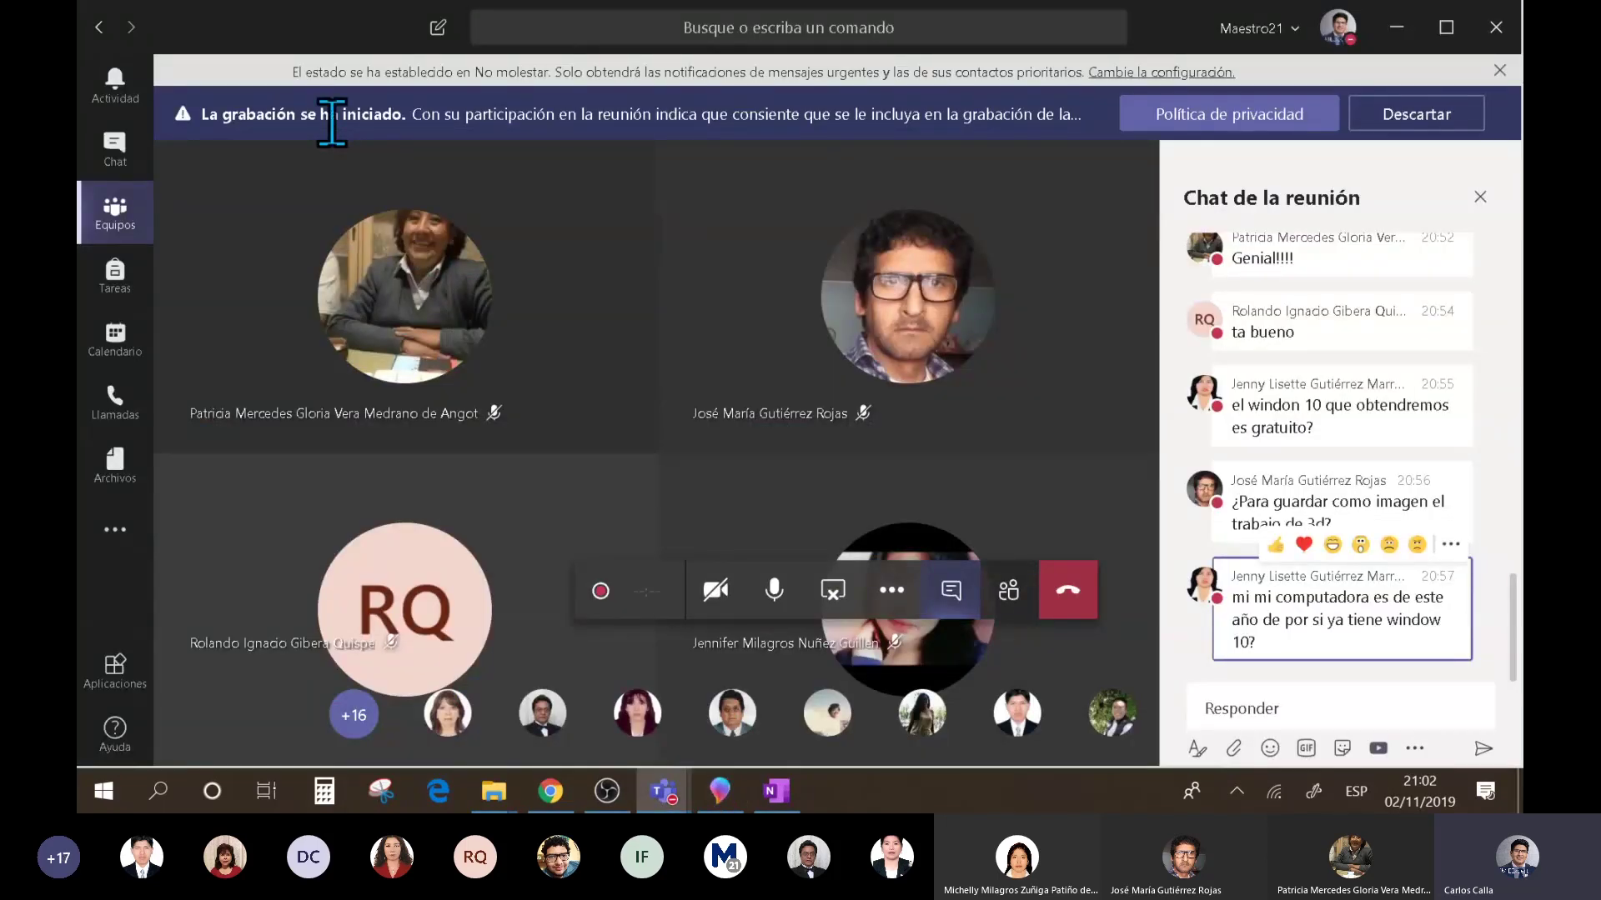
key(alt+Tab)
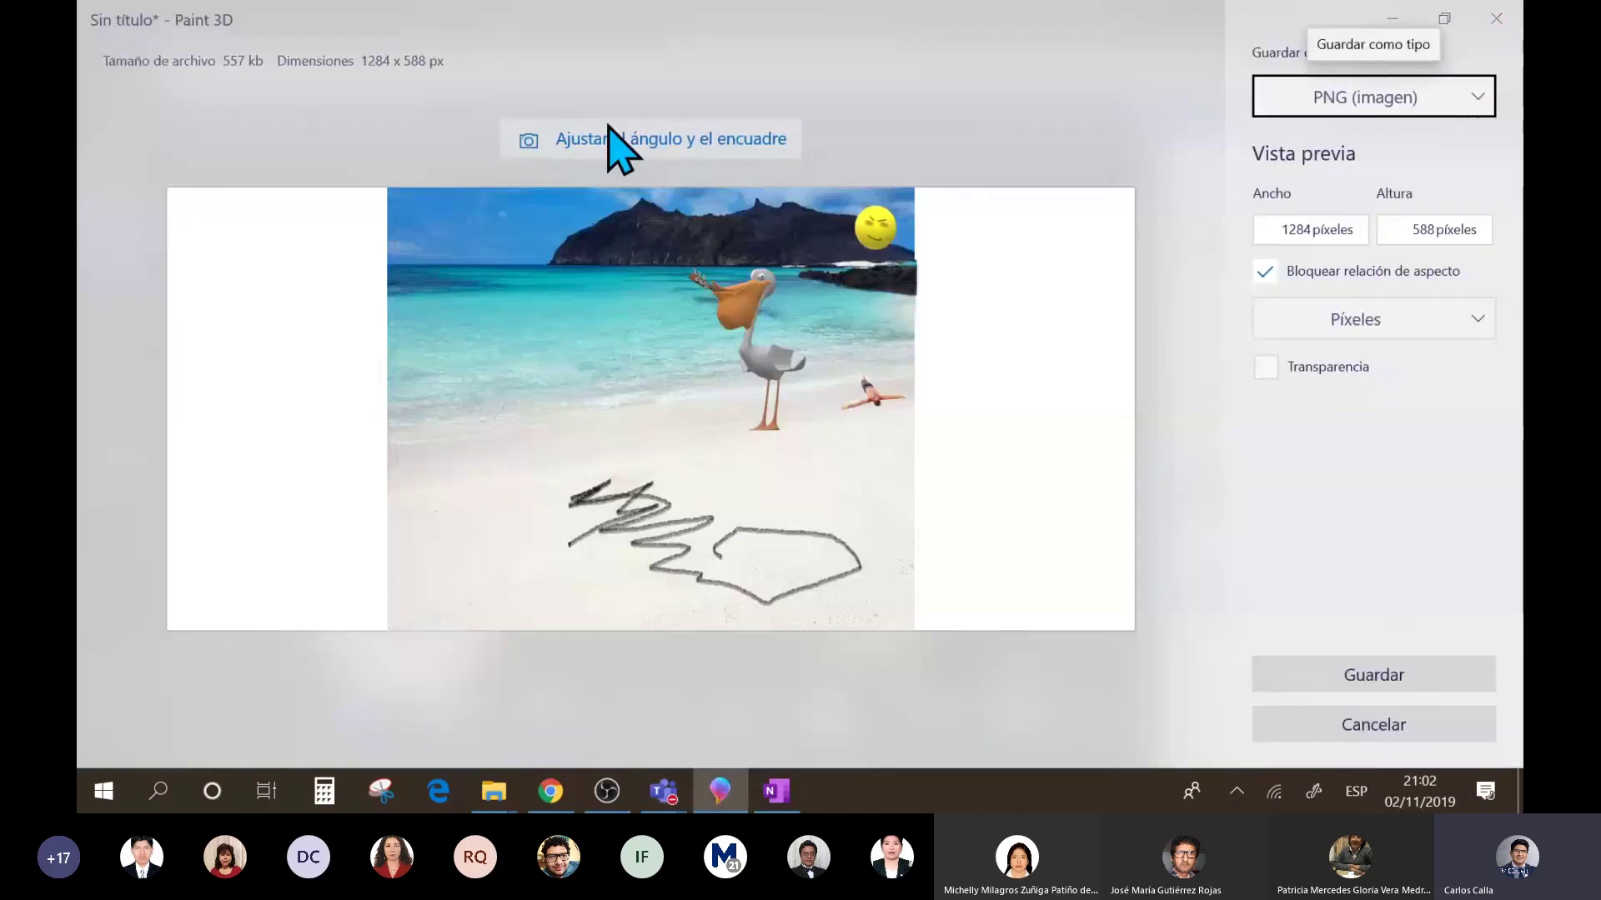
- Examine the width setting for the exported image and enable Transparencia
click(1316, 228)
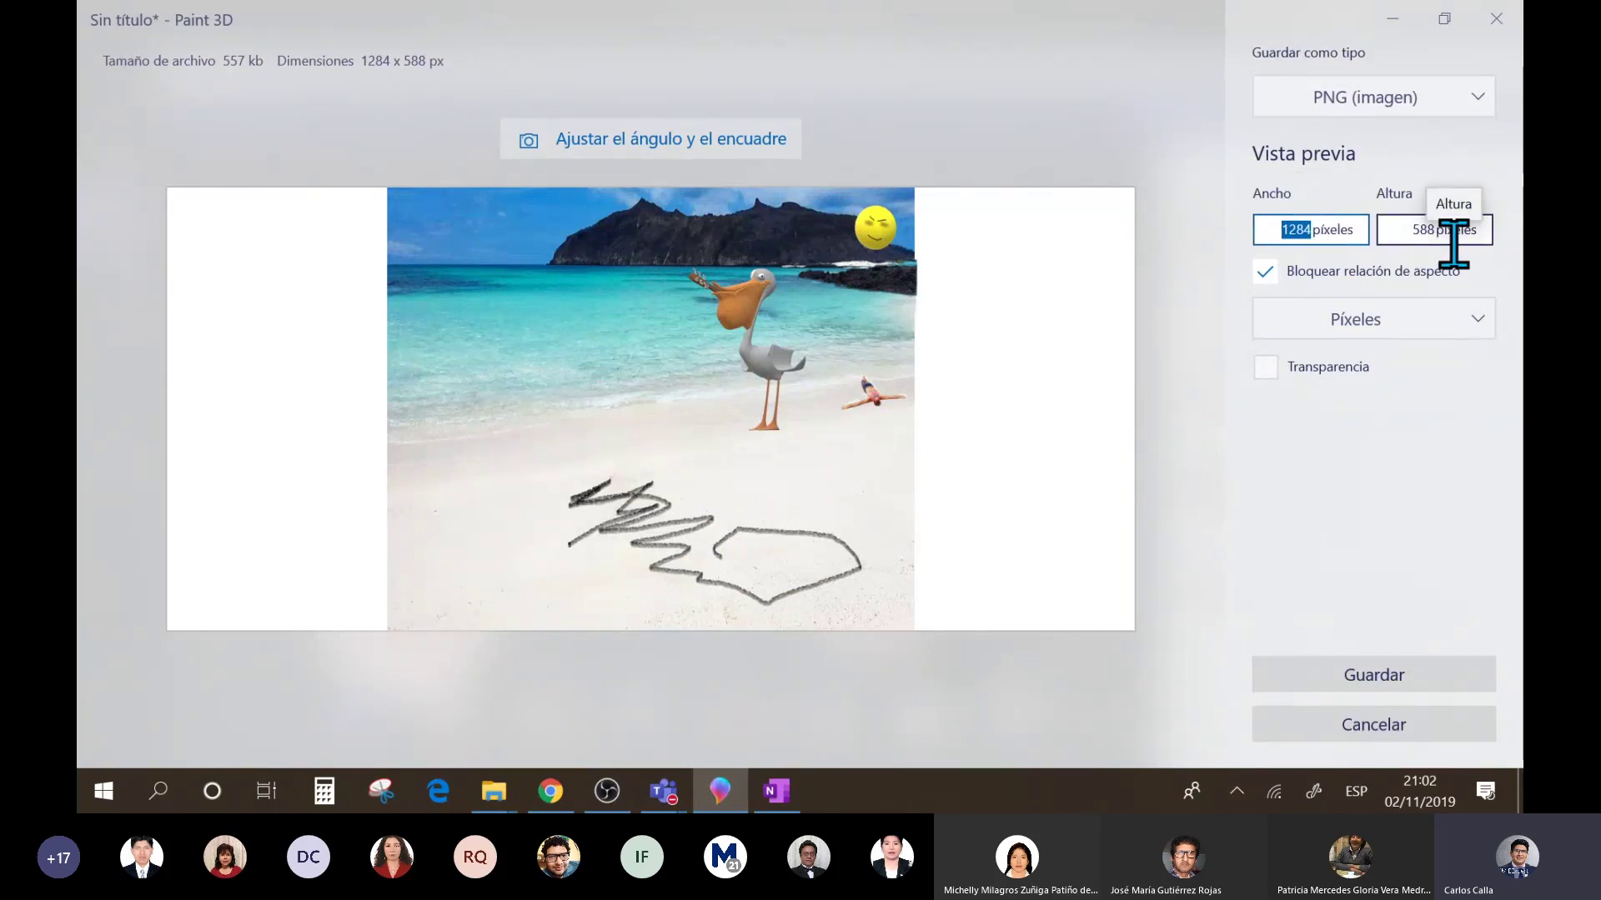
click(1268, 376)
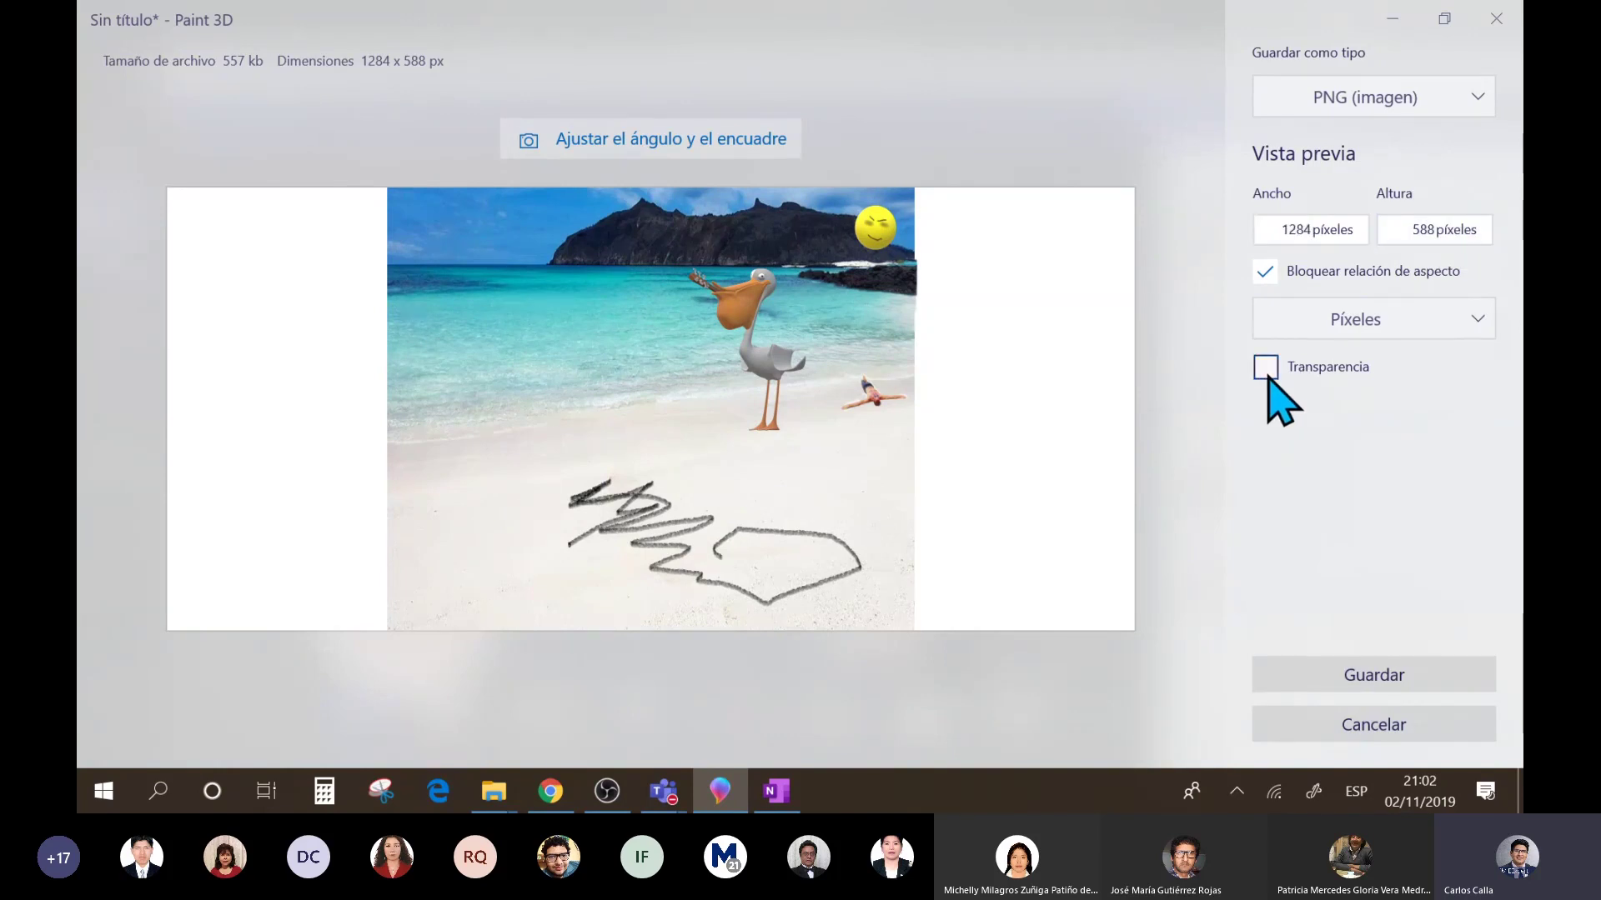
click(1266, 370)
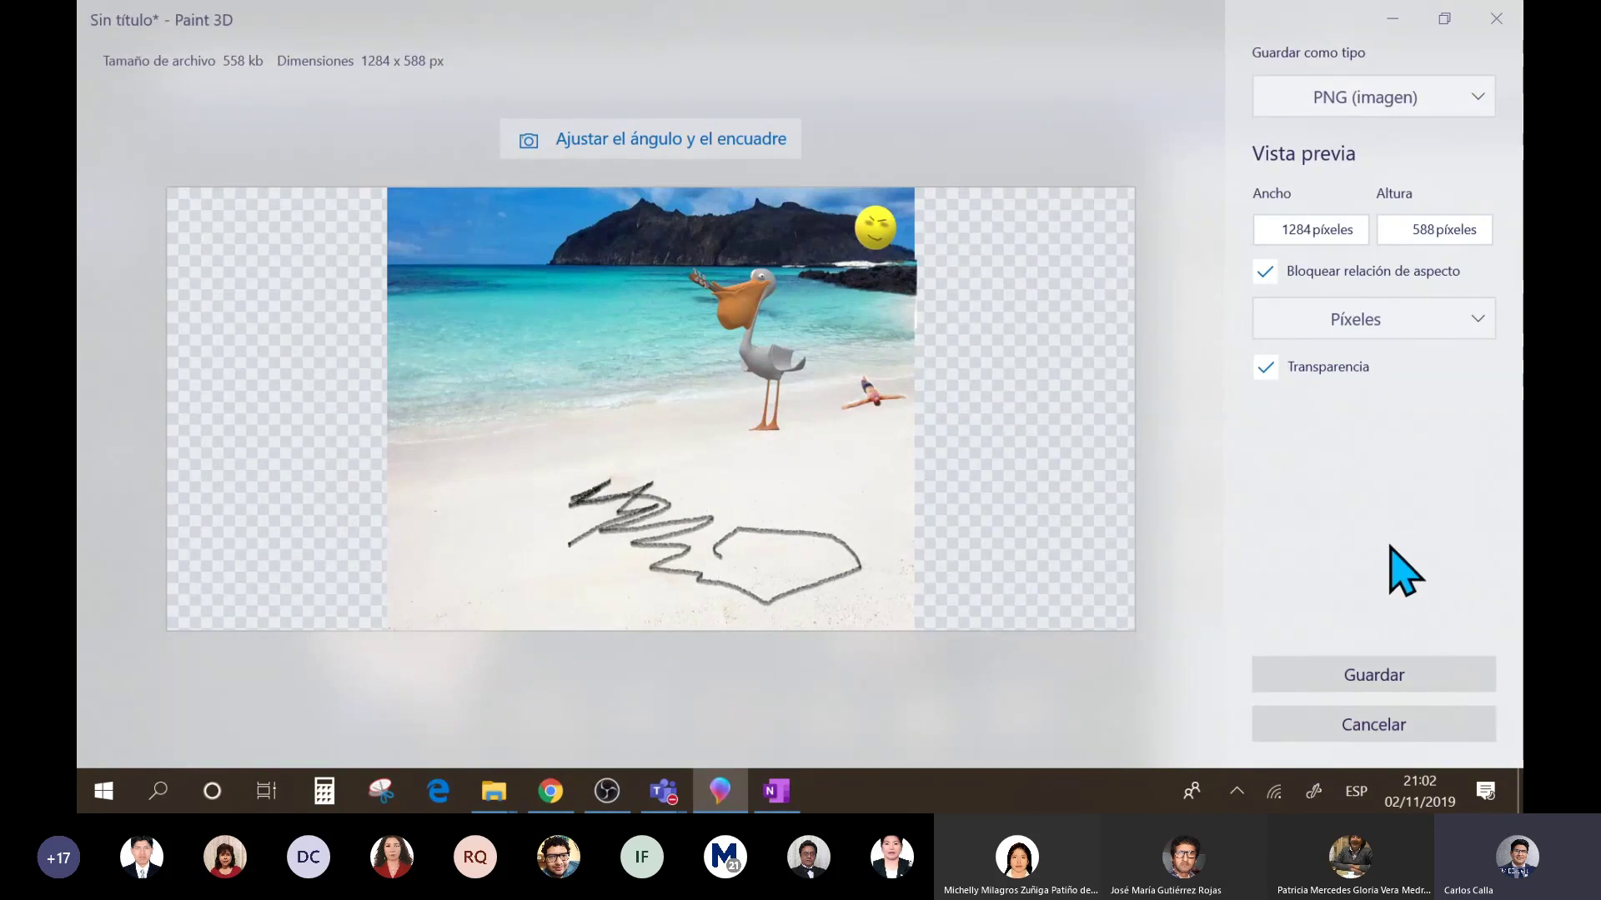
- Activate Vista 3D in the angle and framing adjustment, keep the custom frame at 100% zoom, and accept it
click(727, 144)
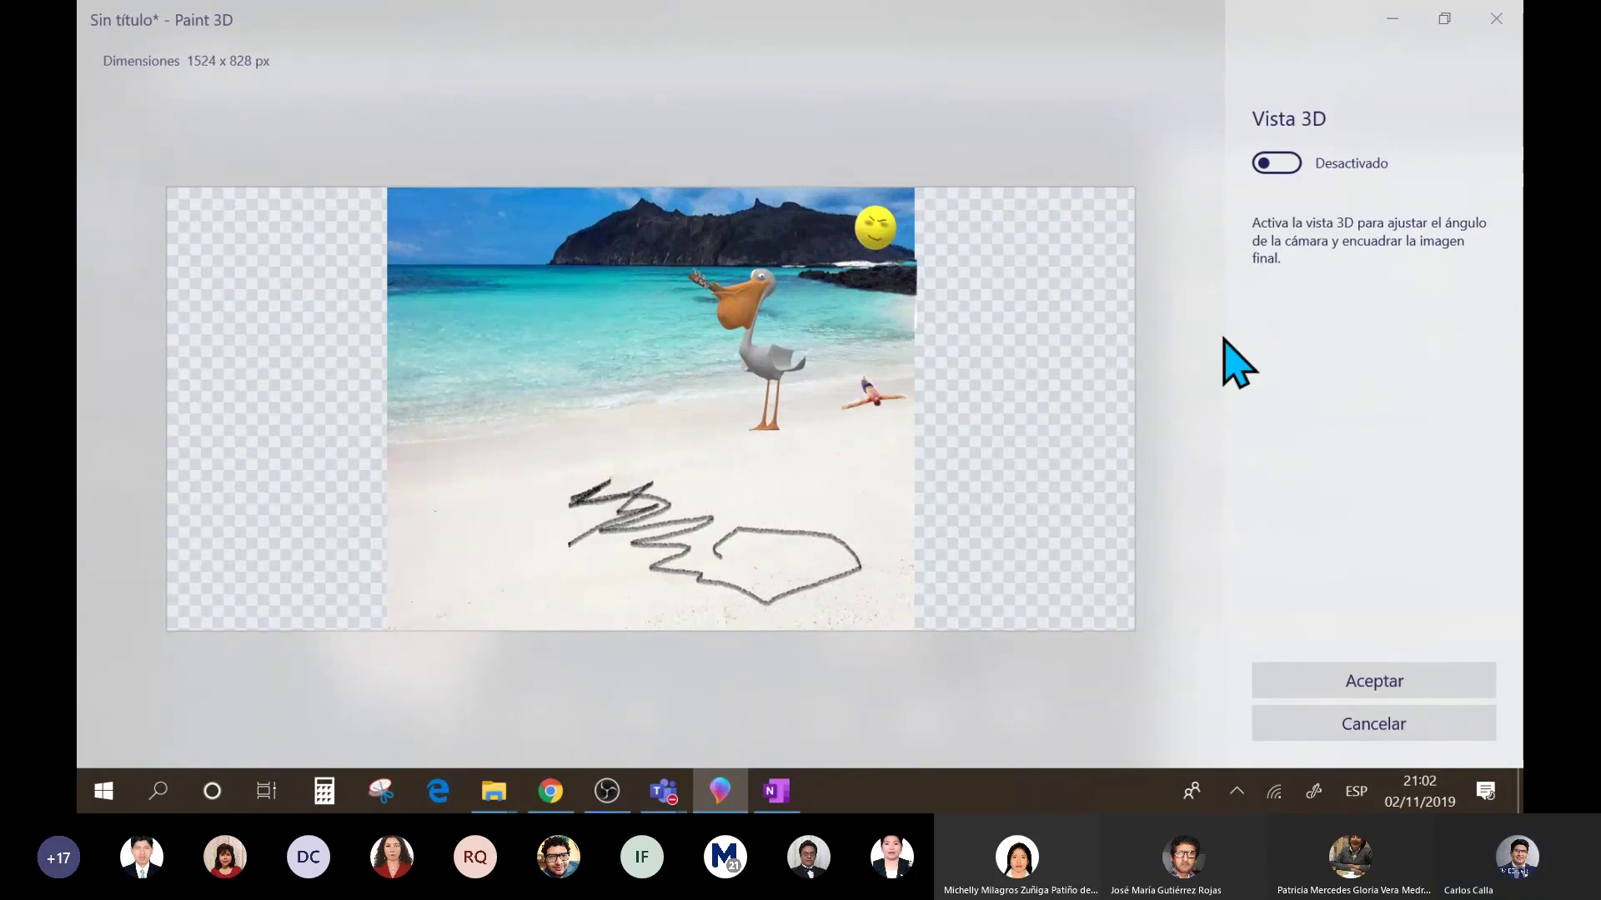
click(1289, 169)
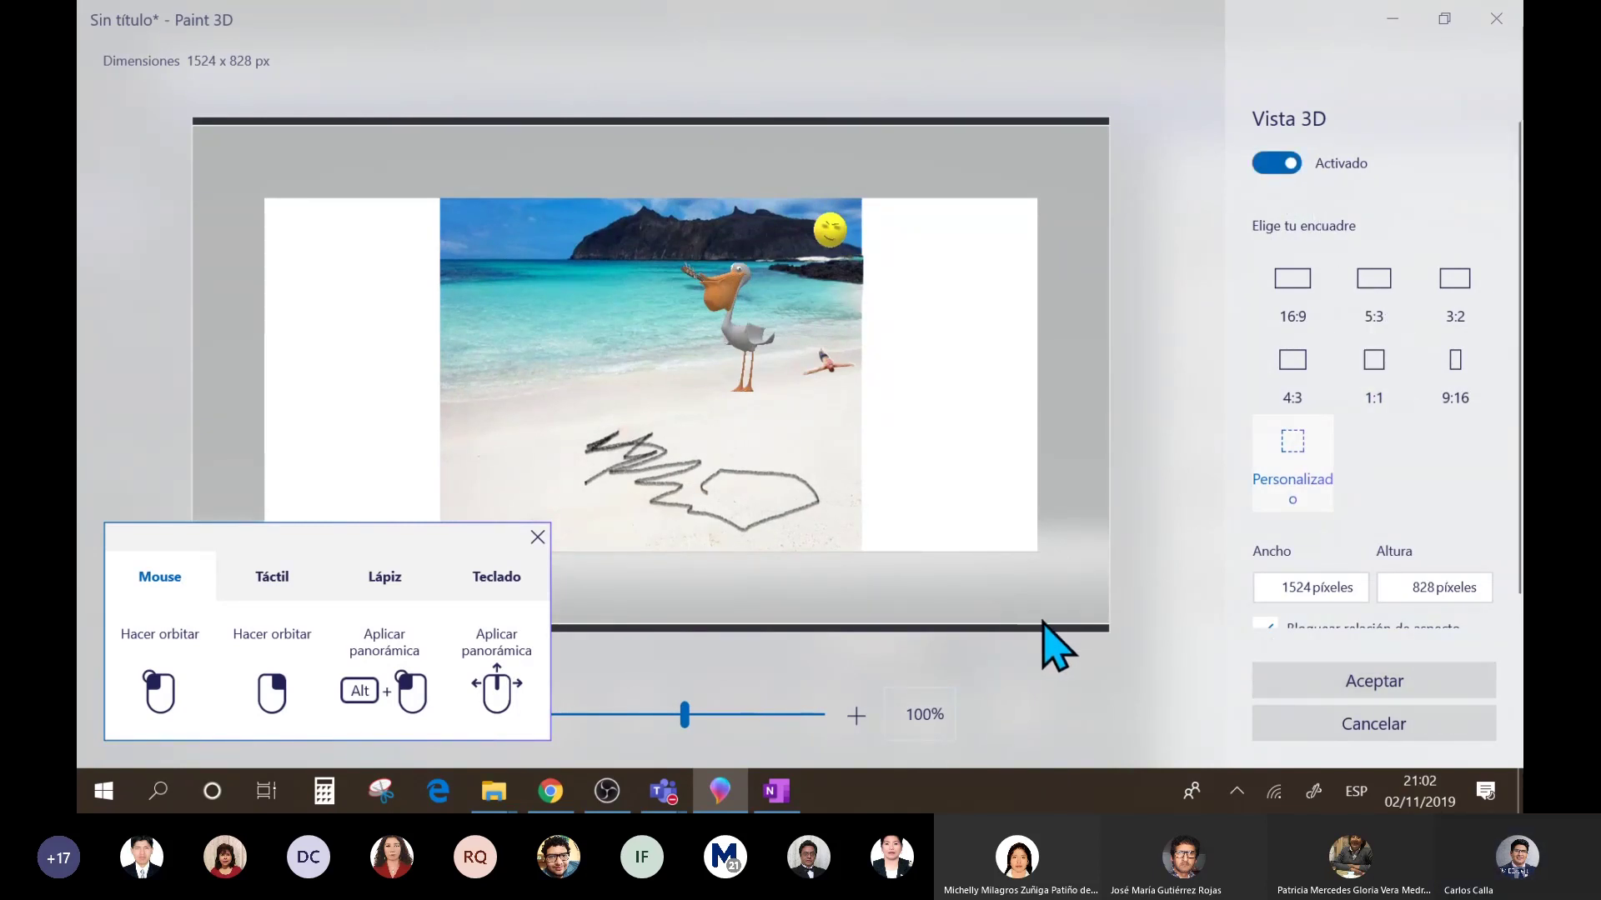
mouse_move(691, 705)
mouse_down()
mouse_move(705, 708)
mouse_move(686, 707)
mouse_up()
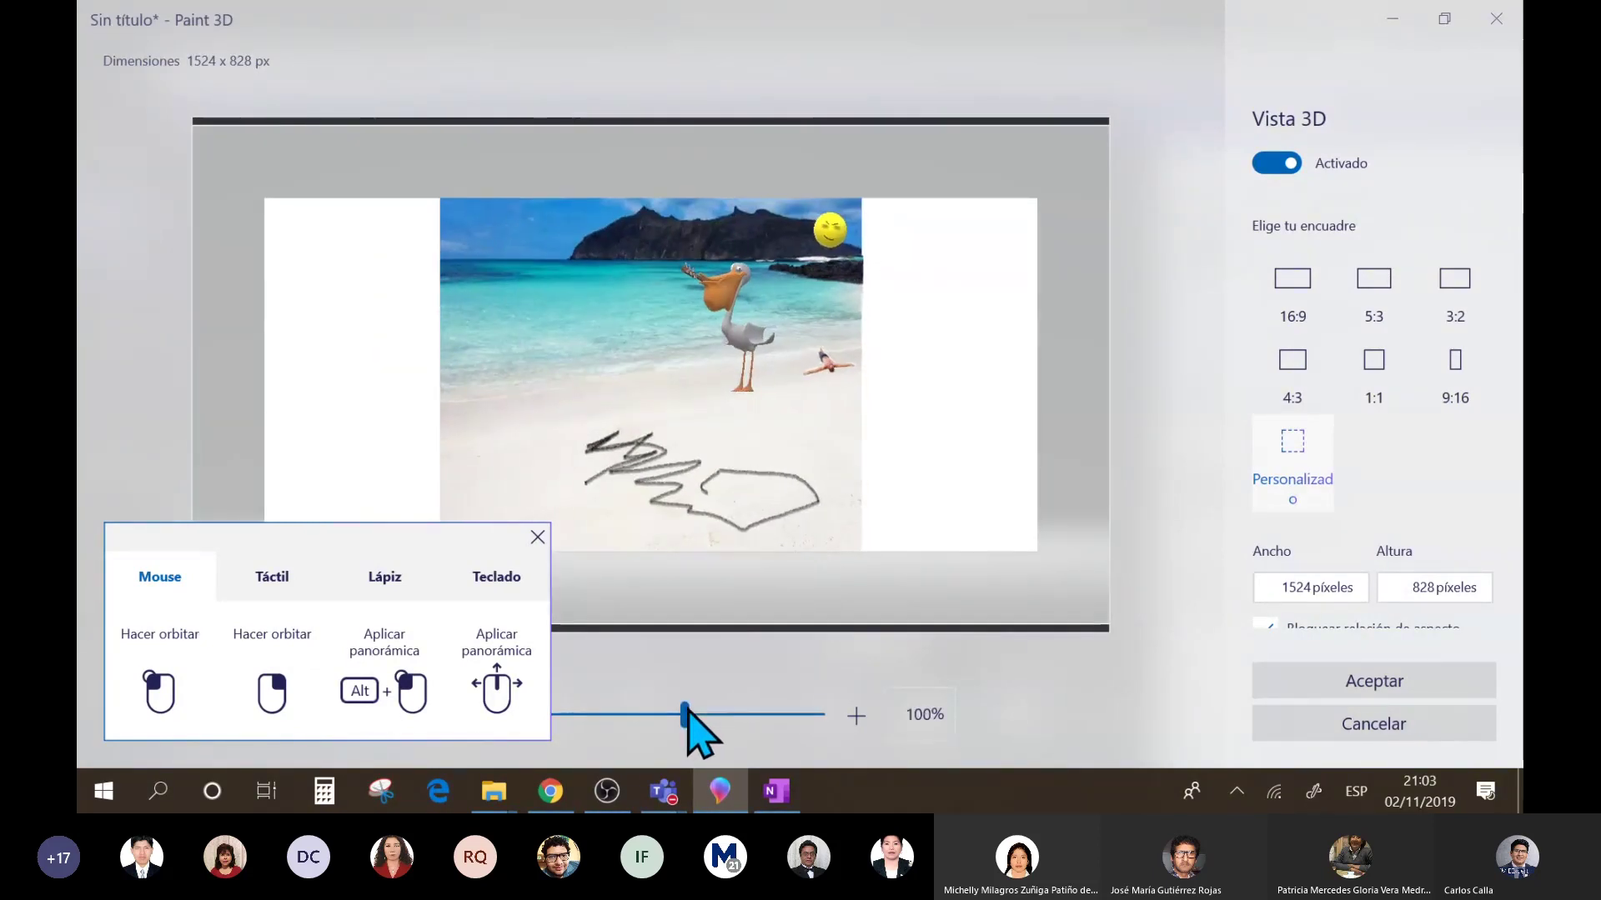
click(1313, 684)
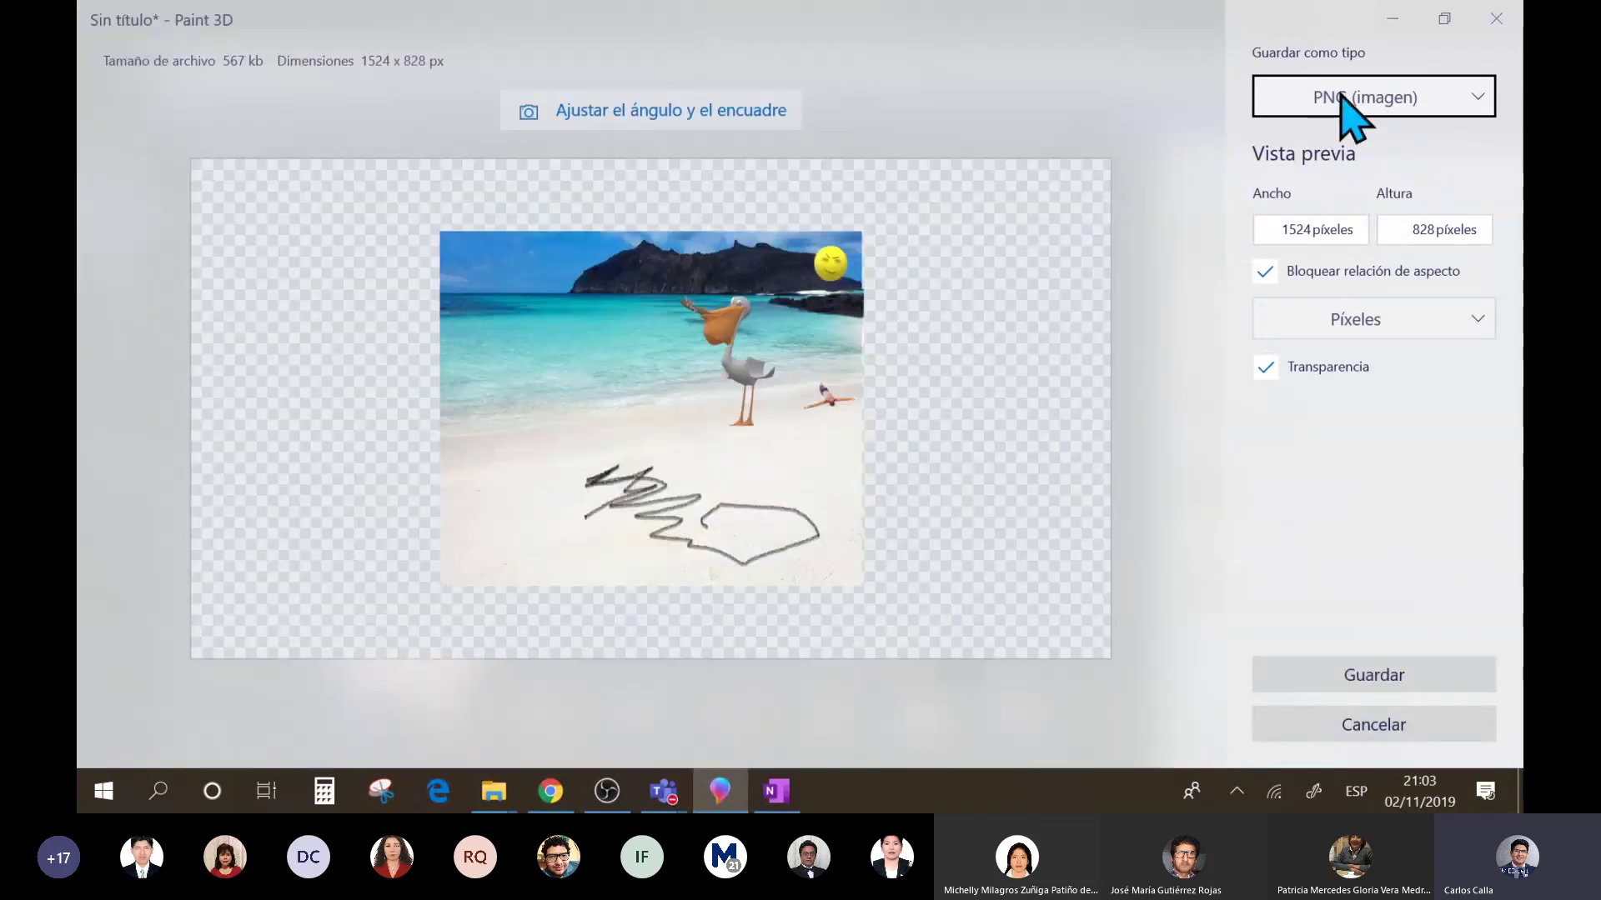
- Show the available save file types, read the new question in the Teams chat, and return to Paint 3D
click(1346, 104)
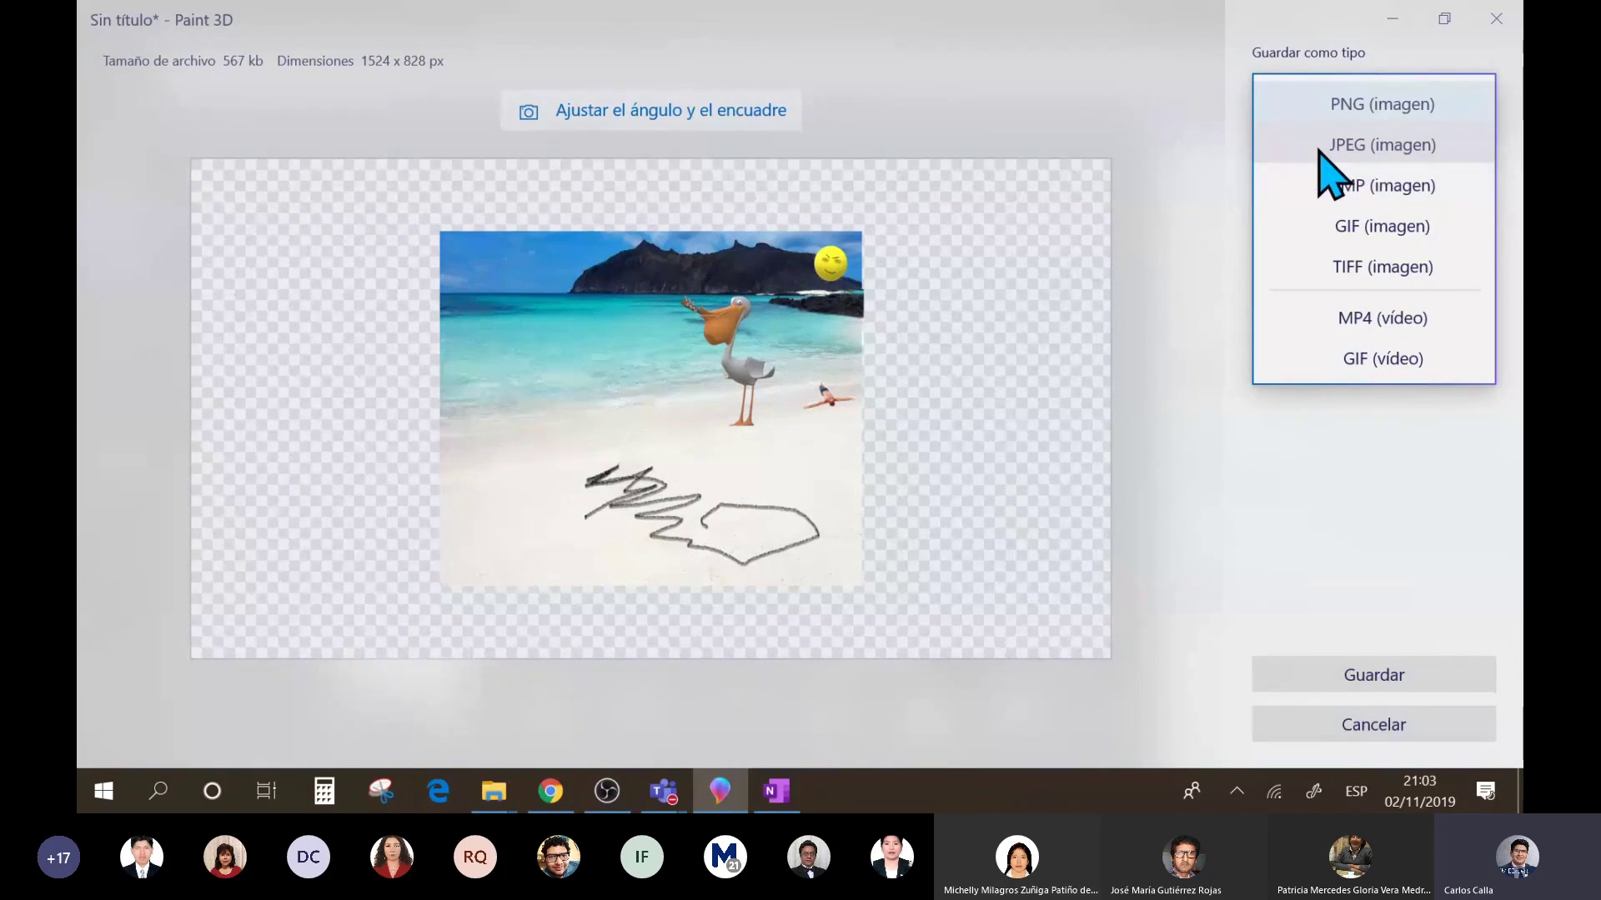
key(alt+Tab)
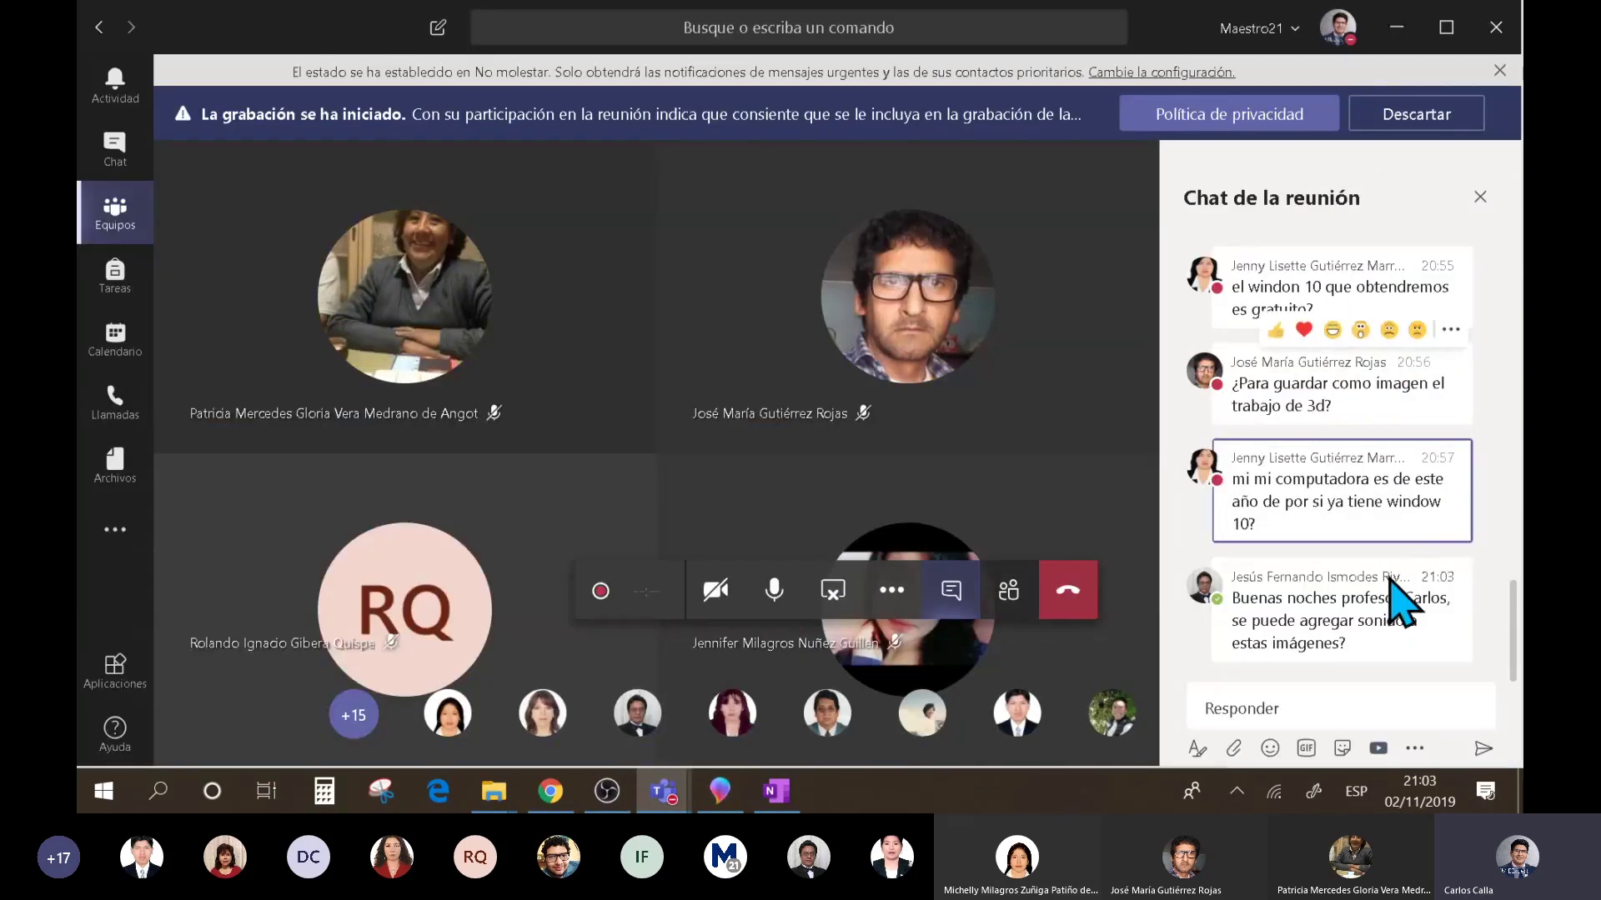
key(alt+Tab)
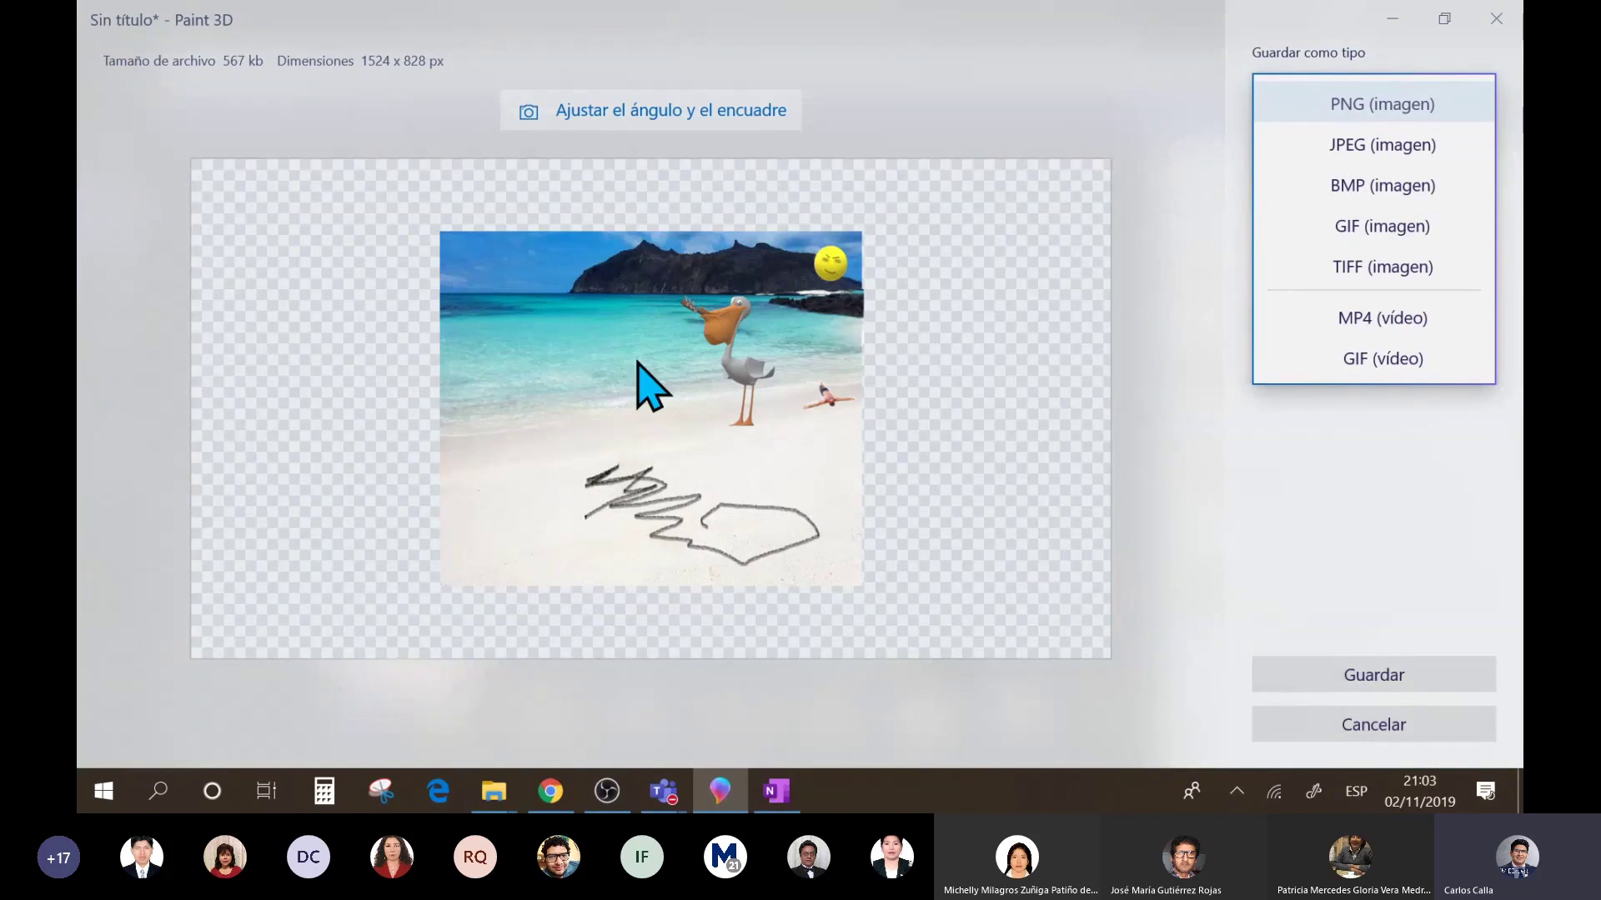
- Search Windows for "foto" from the Teams window to show the Fotos app, and dismiss the search
key(super)
text(foto)
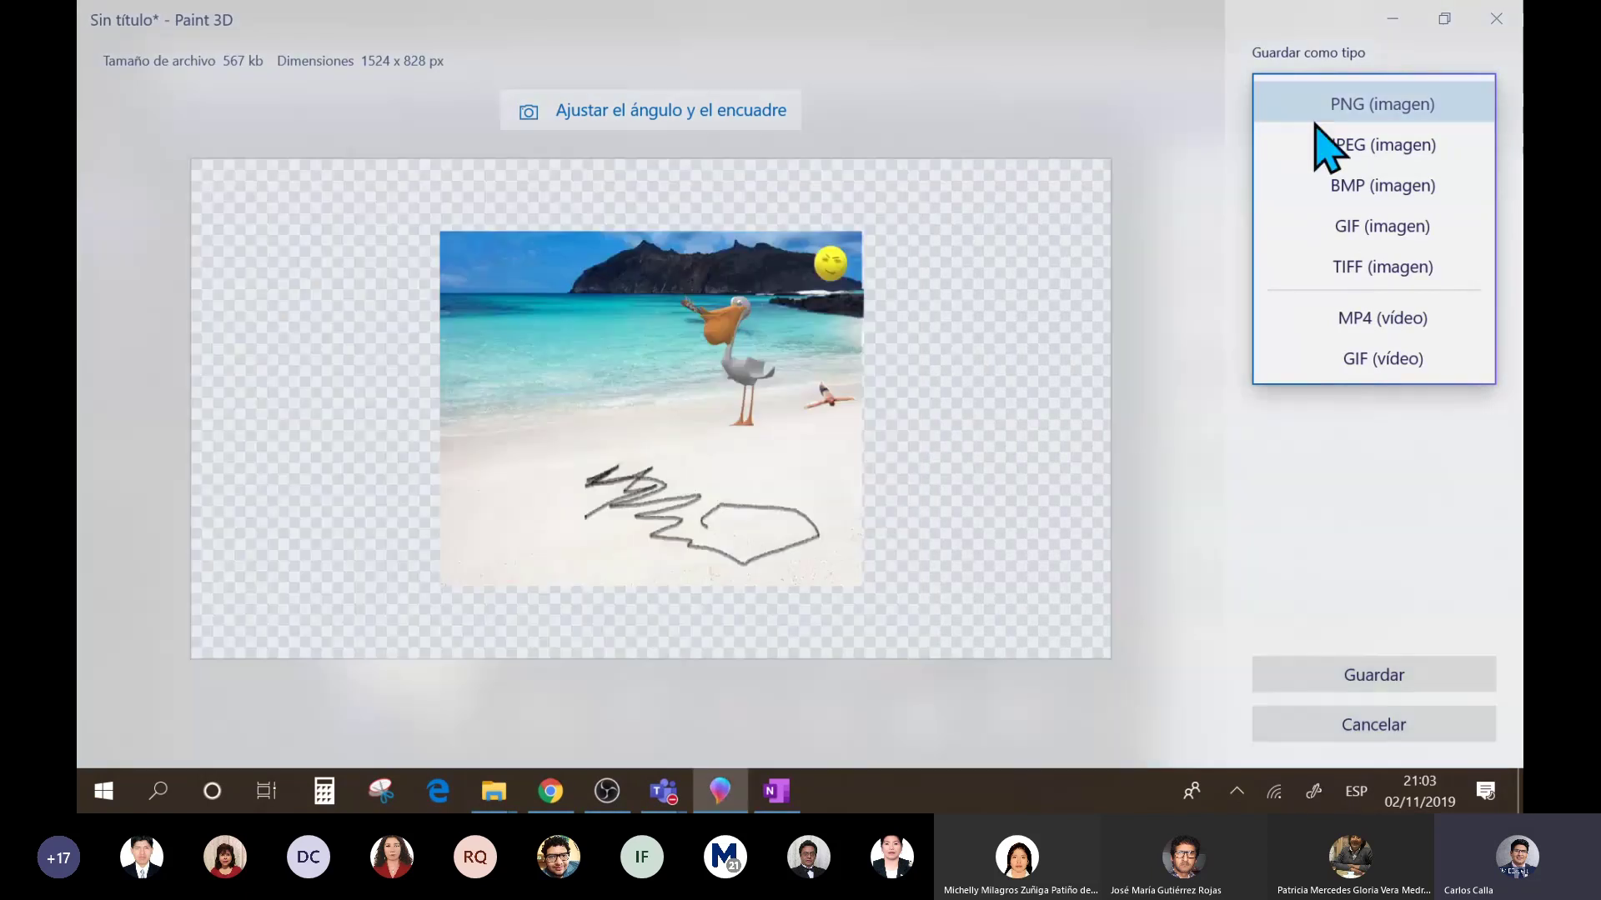
key(alt+Tab)
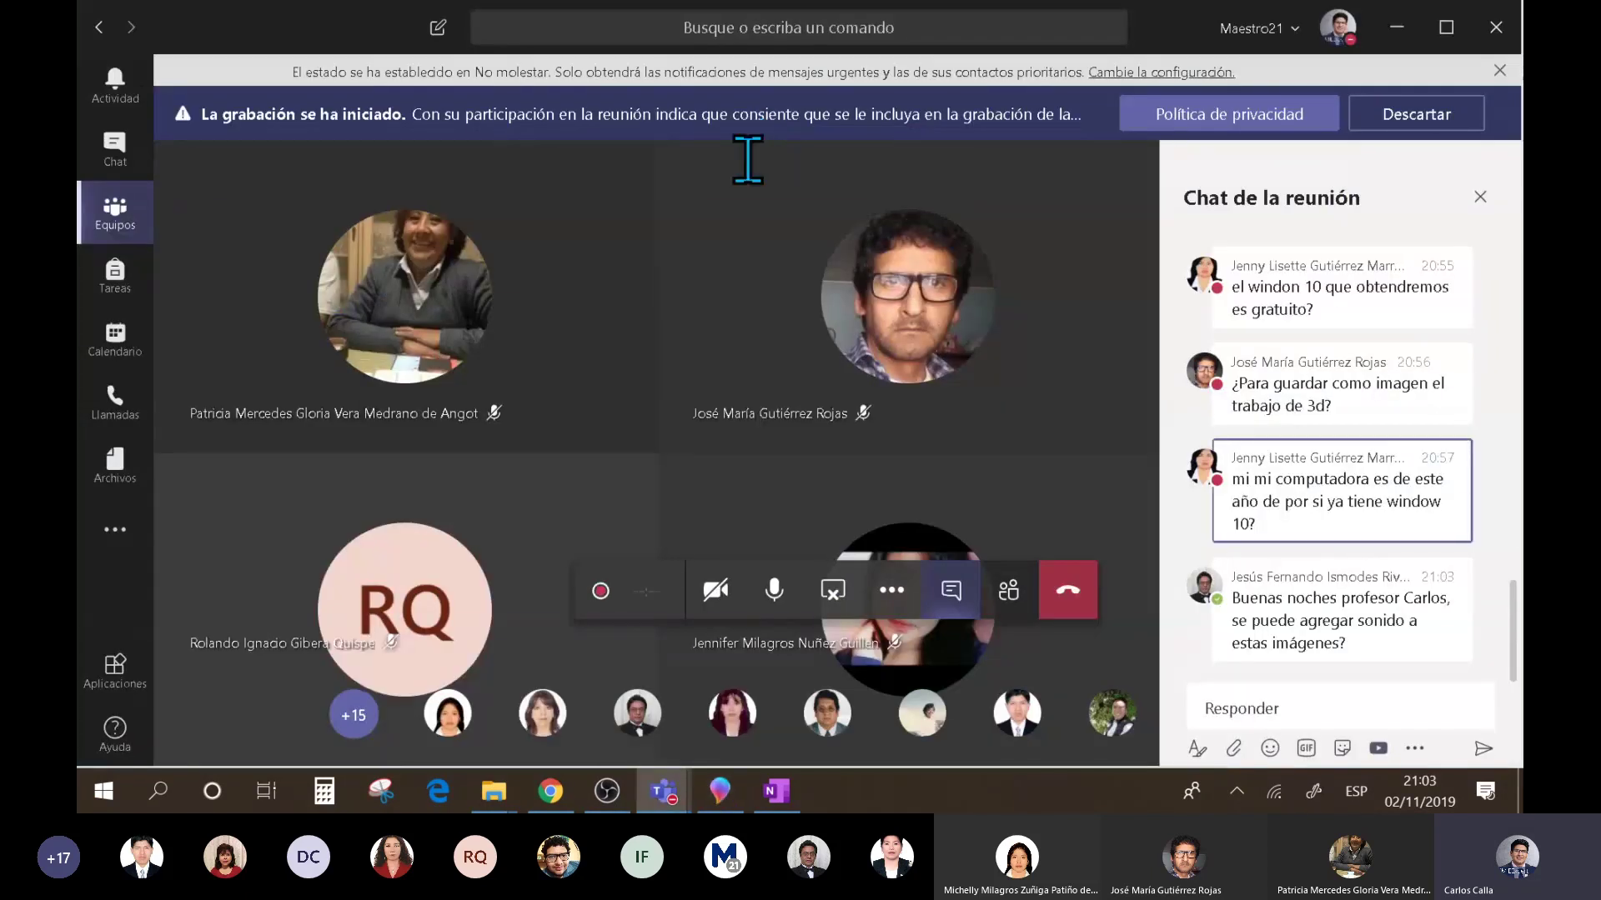
key(super)
text(foto)
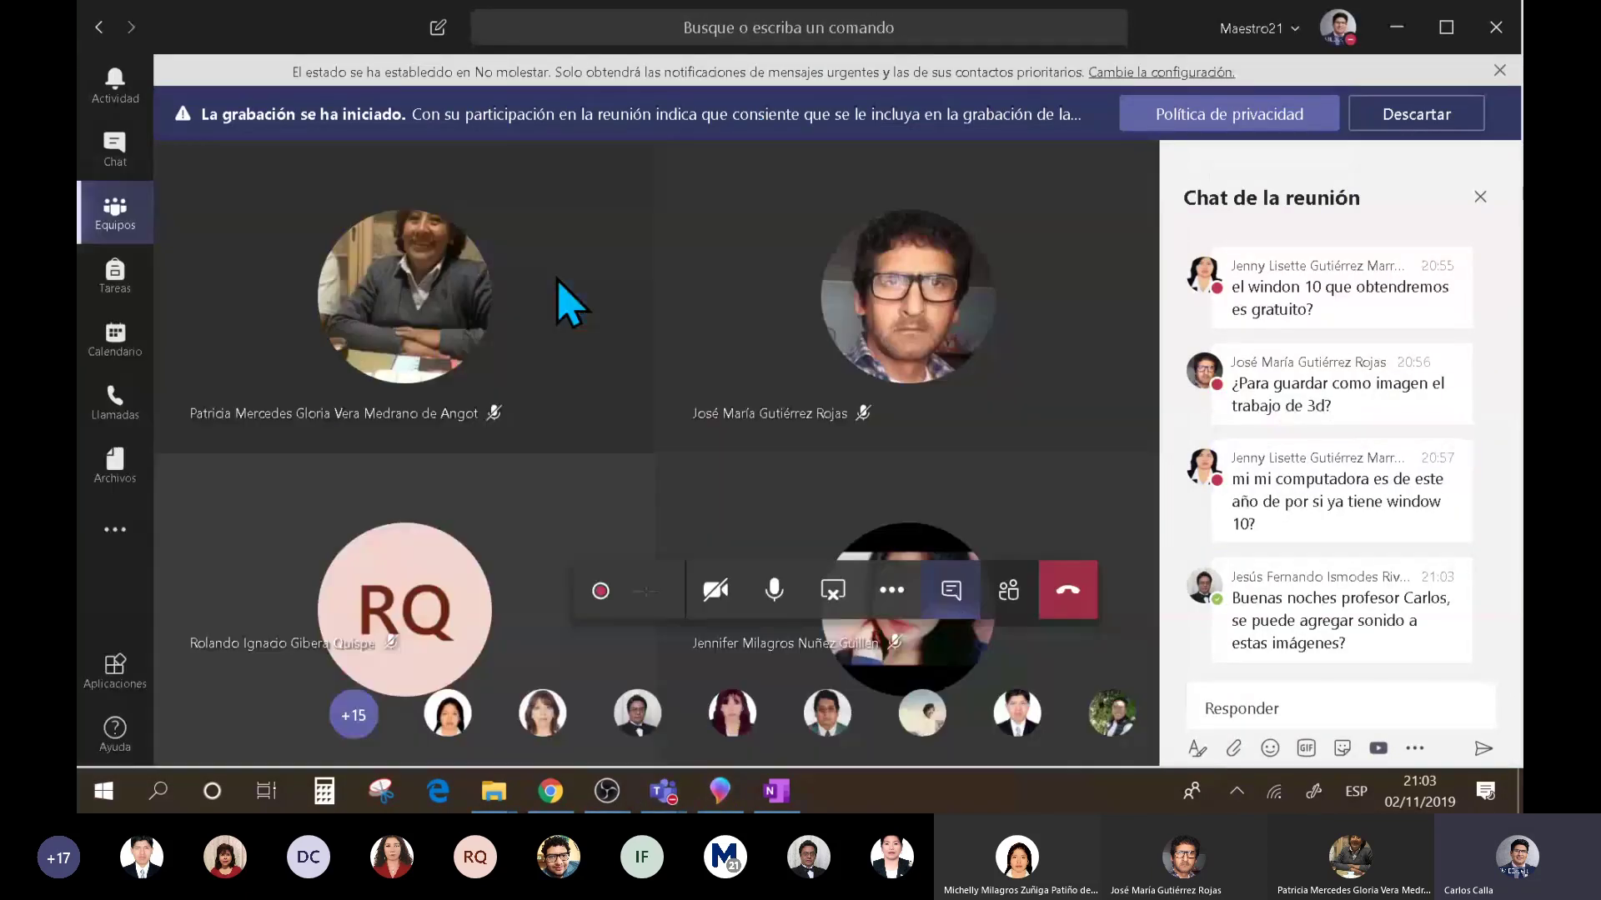
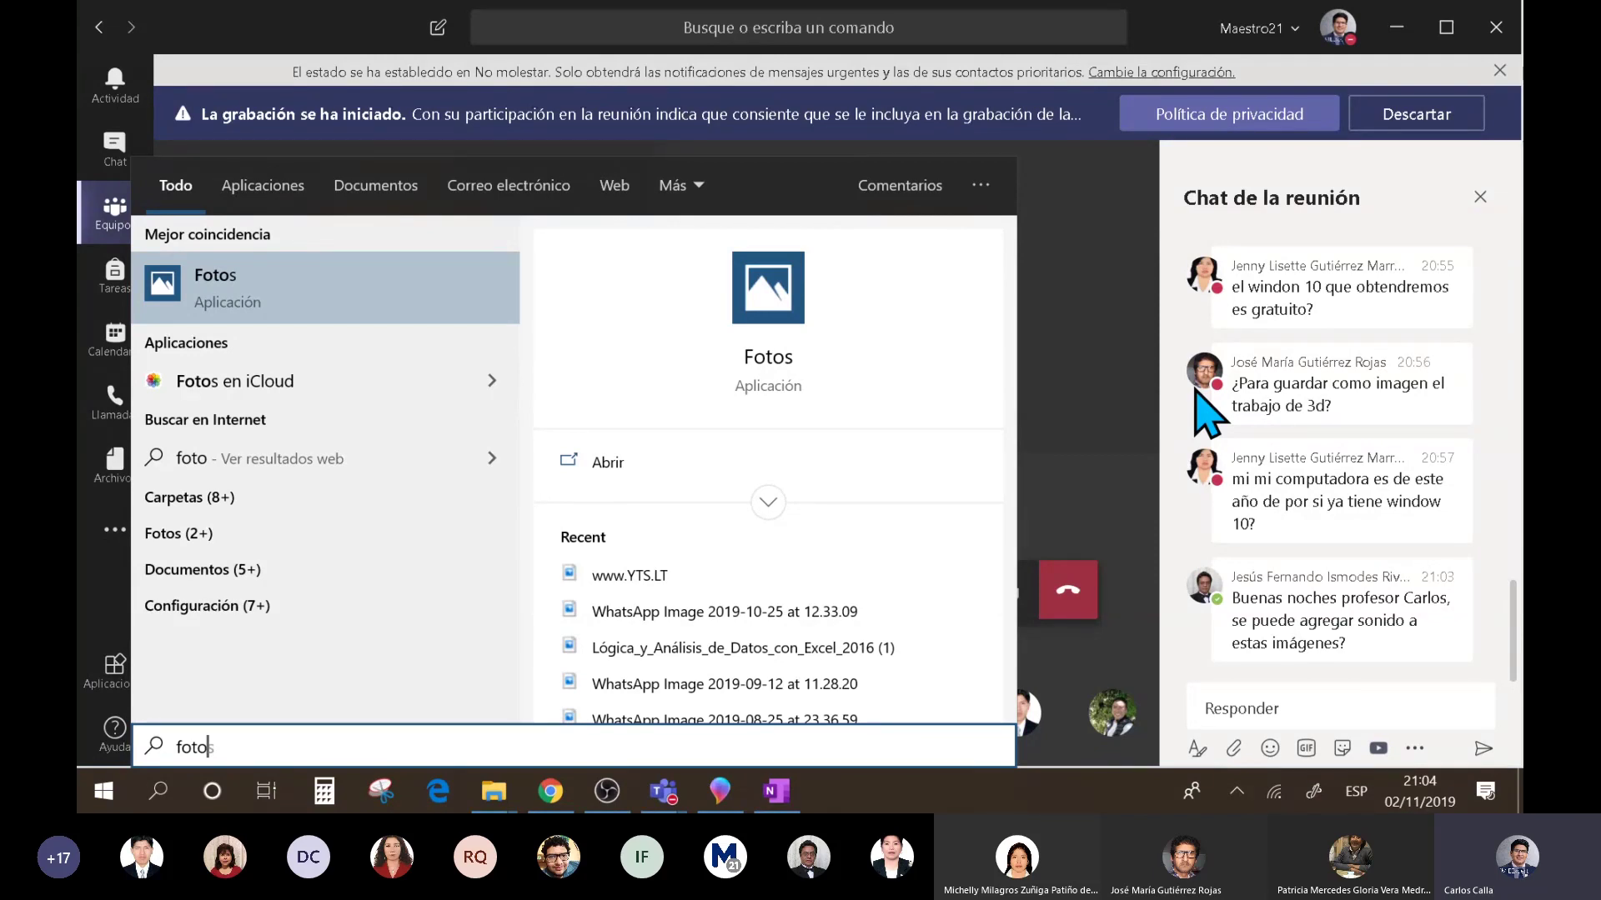
click(1041, 232)
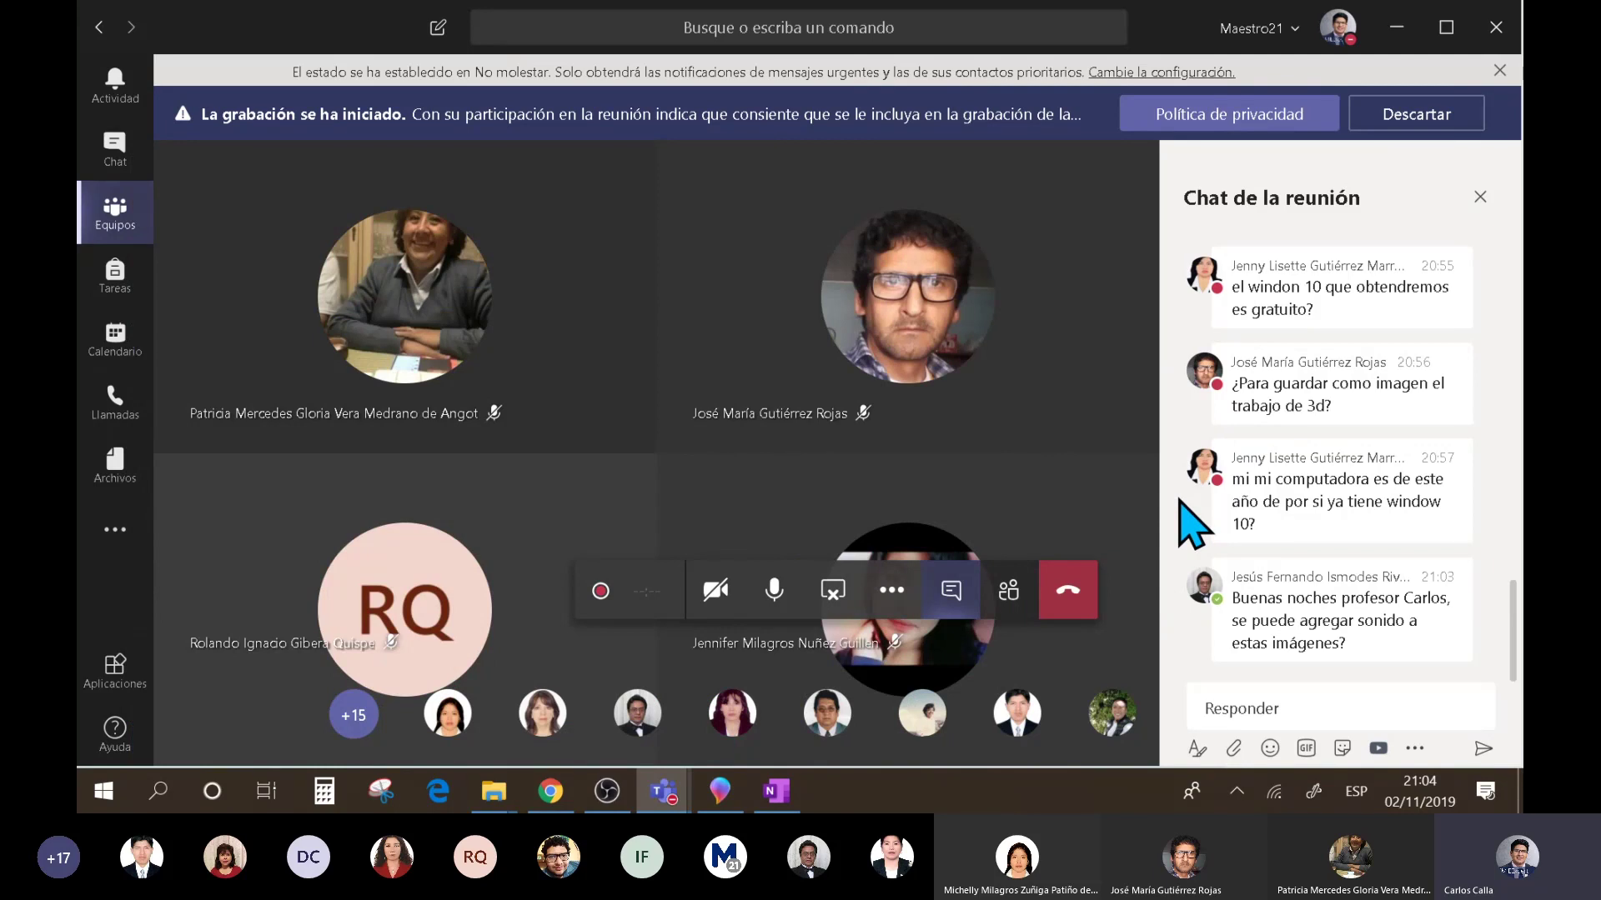
- Return to Paint 3D, keep PNG (imagen) as the file type, and proceed to saving the picture
key(alt+Tab)
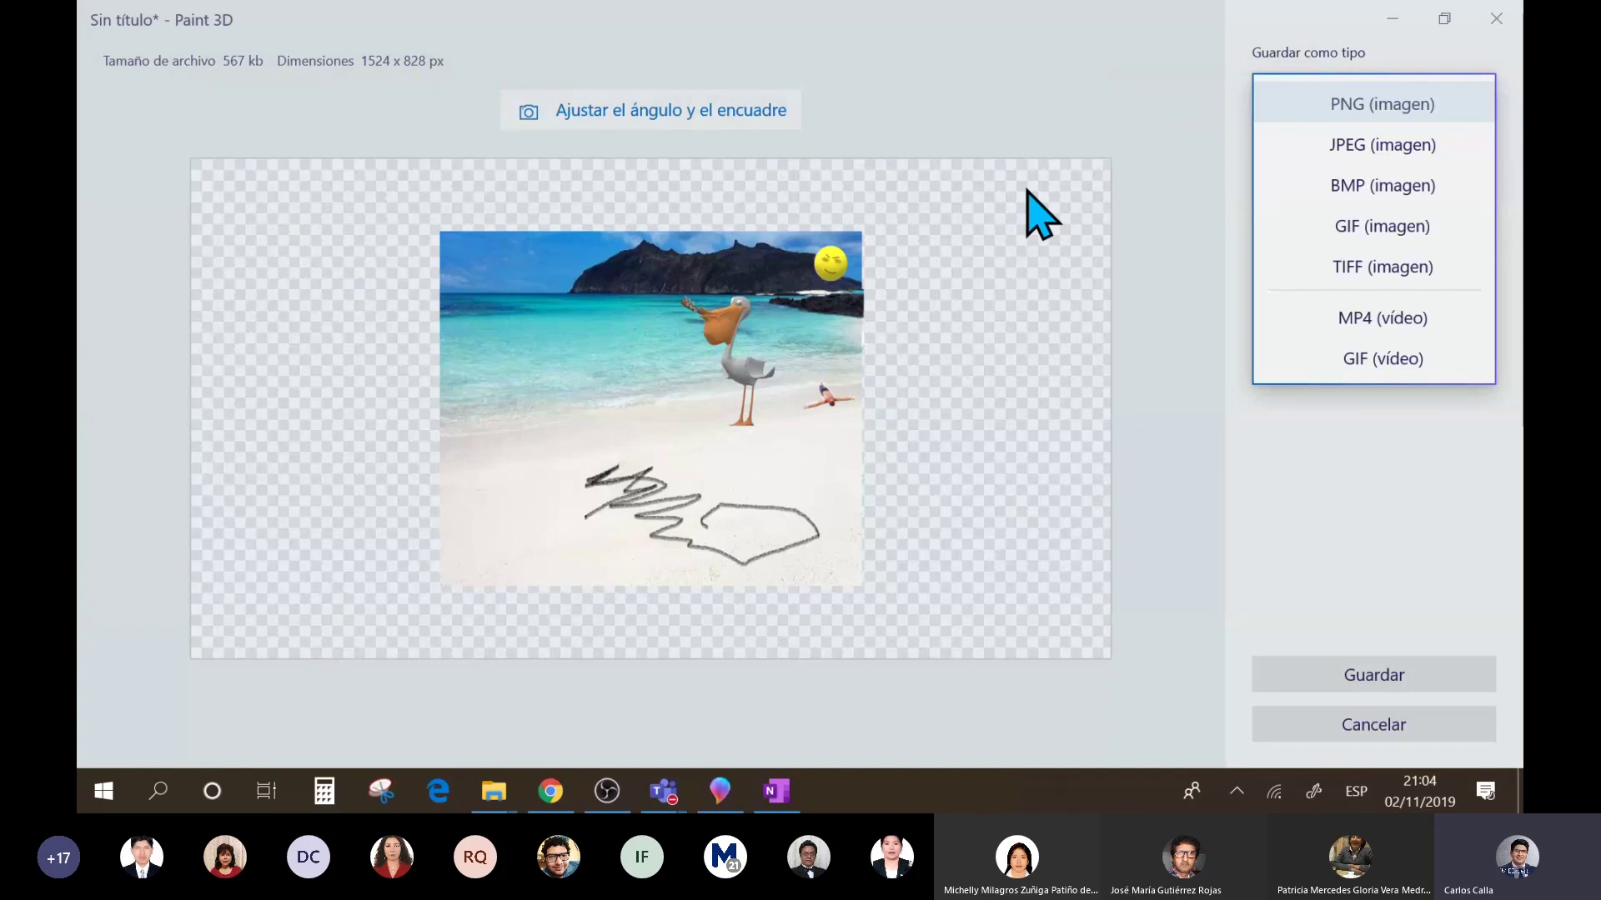
mouse_move(740, 806)
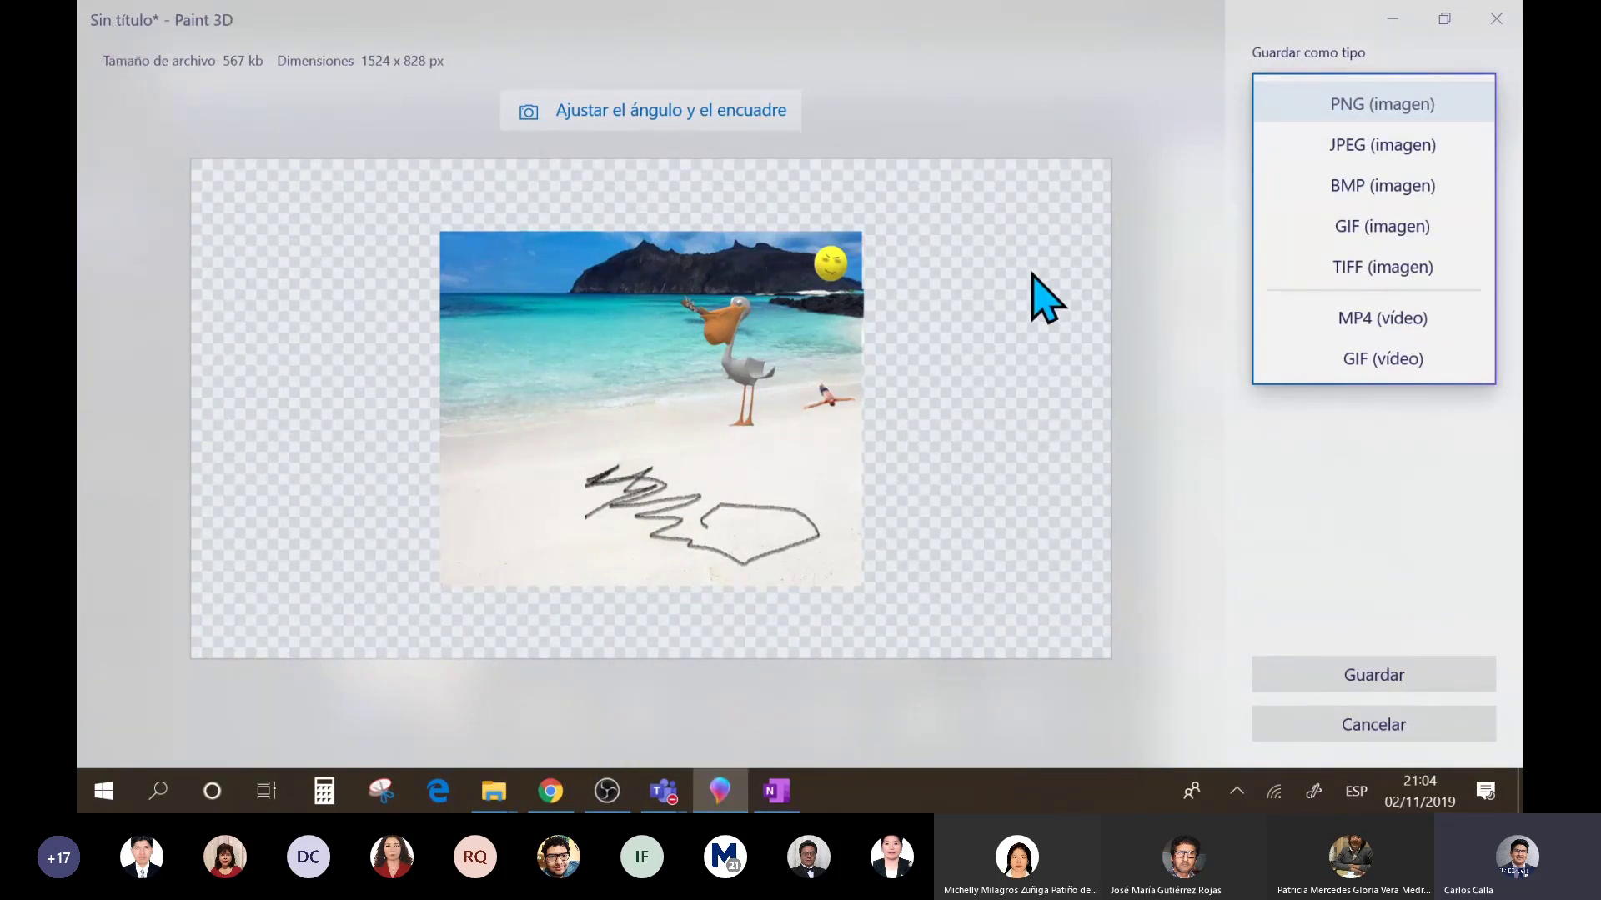
click(739, 264)
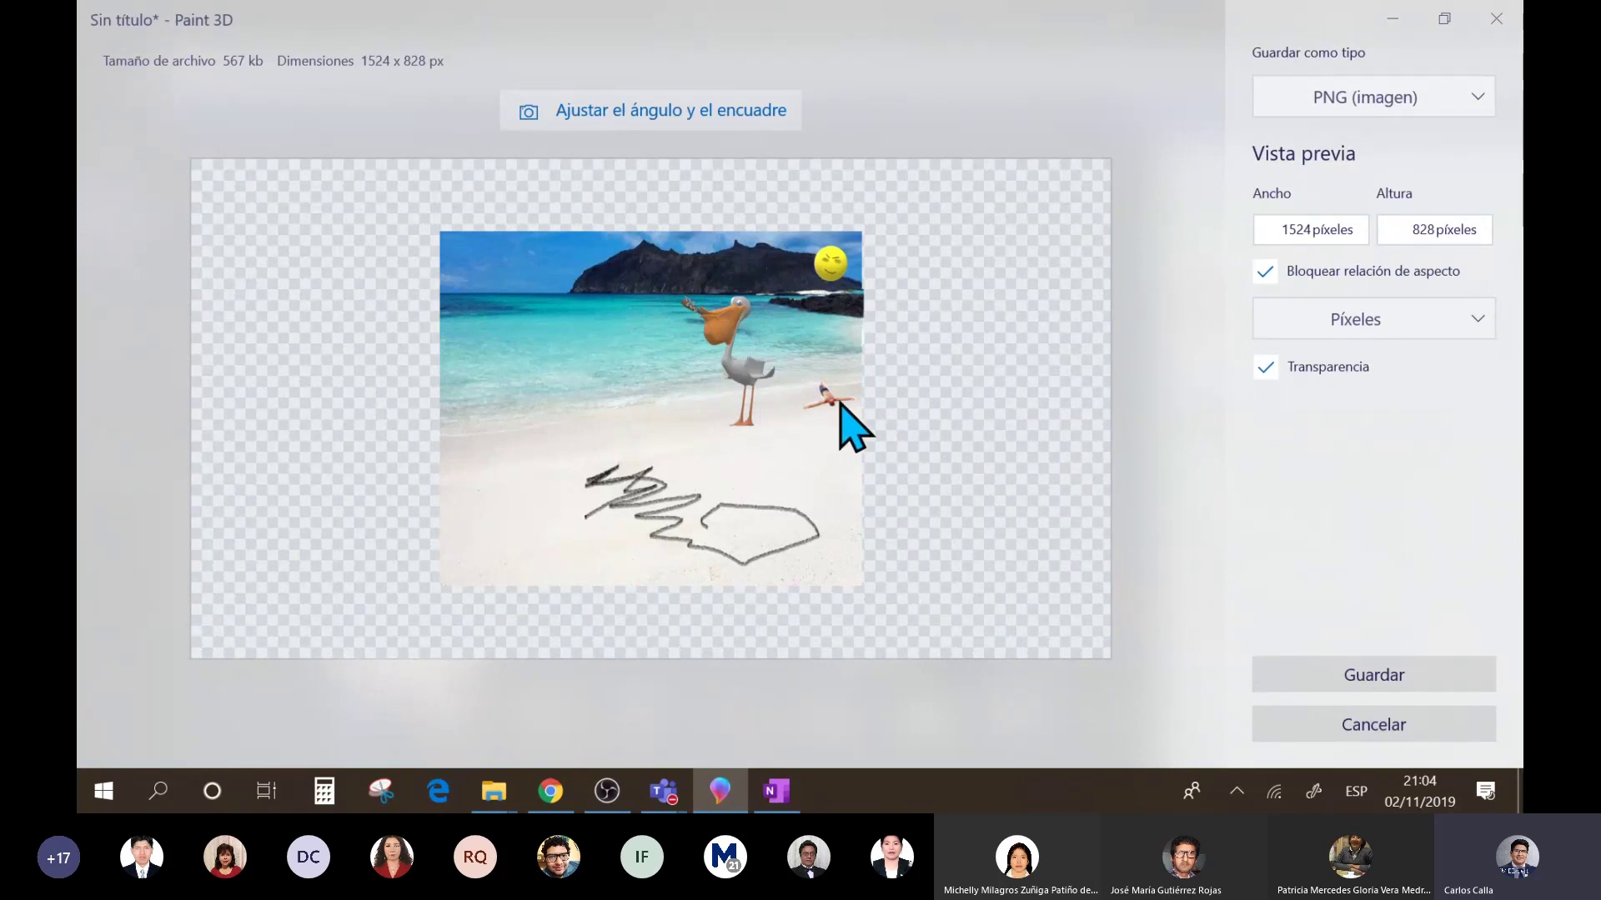
click(1390, 682)
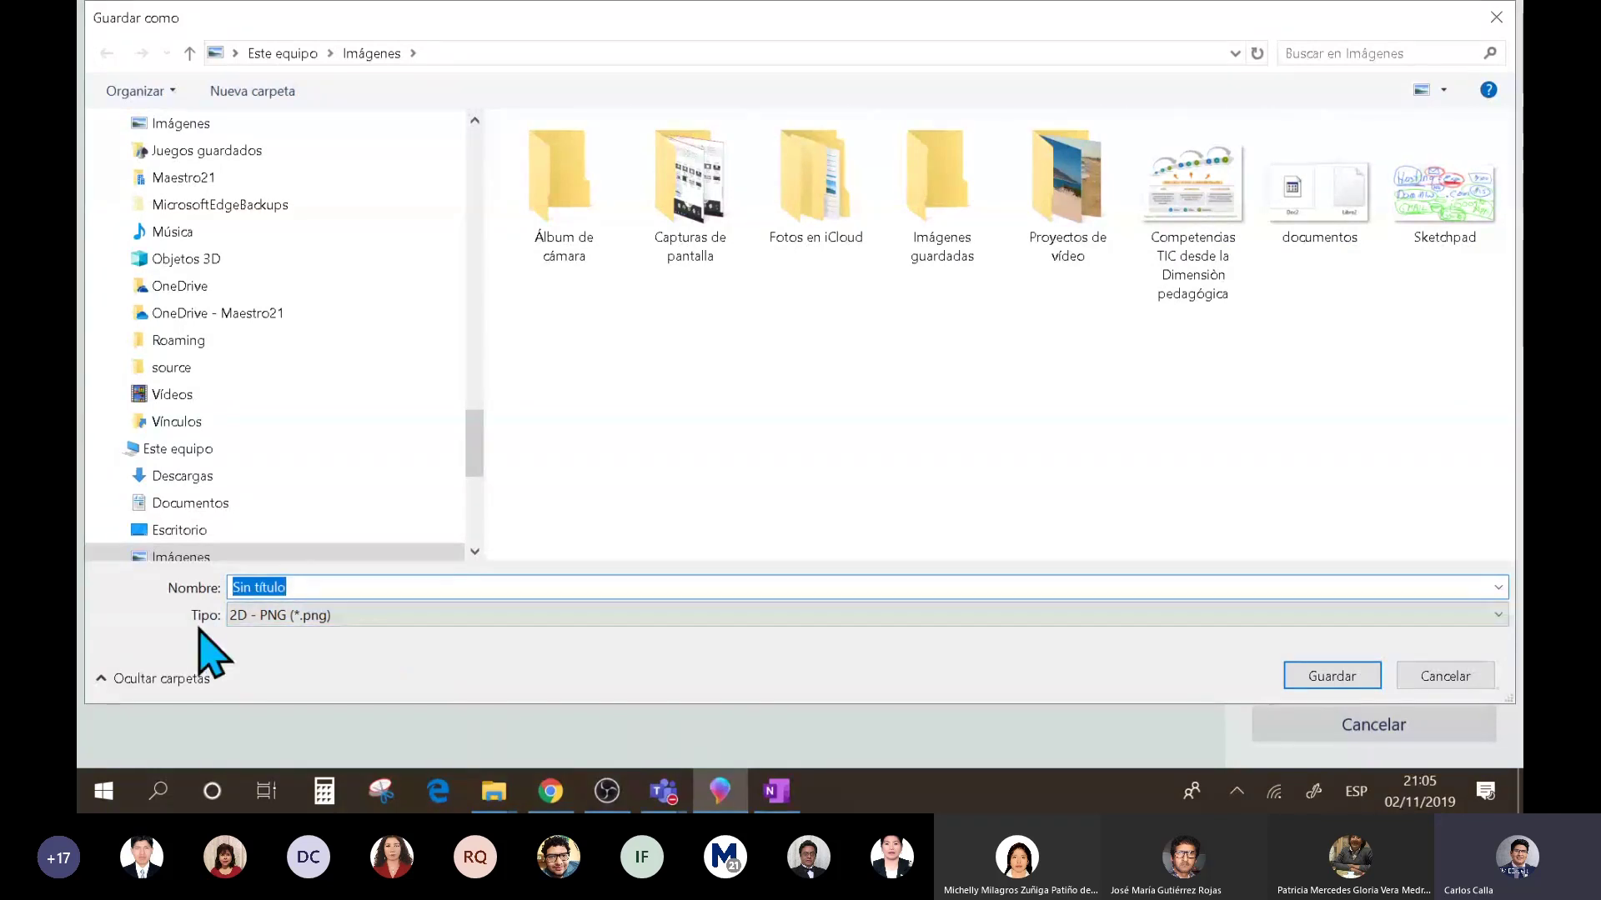
- Save the picture in the Imágenes folder as "pelícano" with the type 2D - PNG (*.png)
click(238, 618)
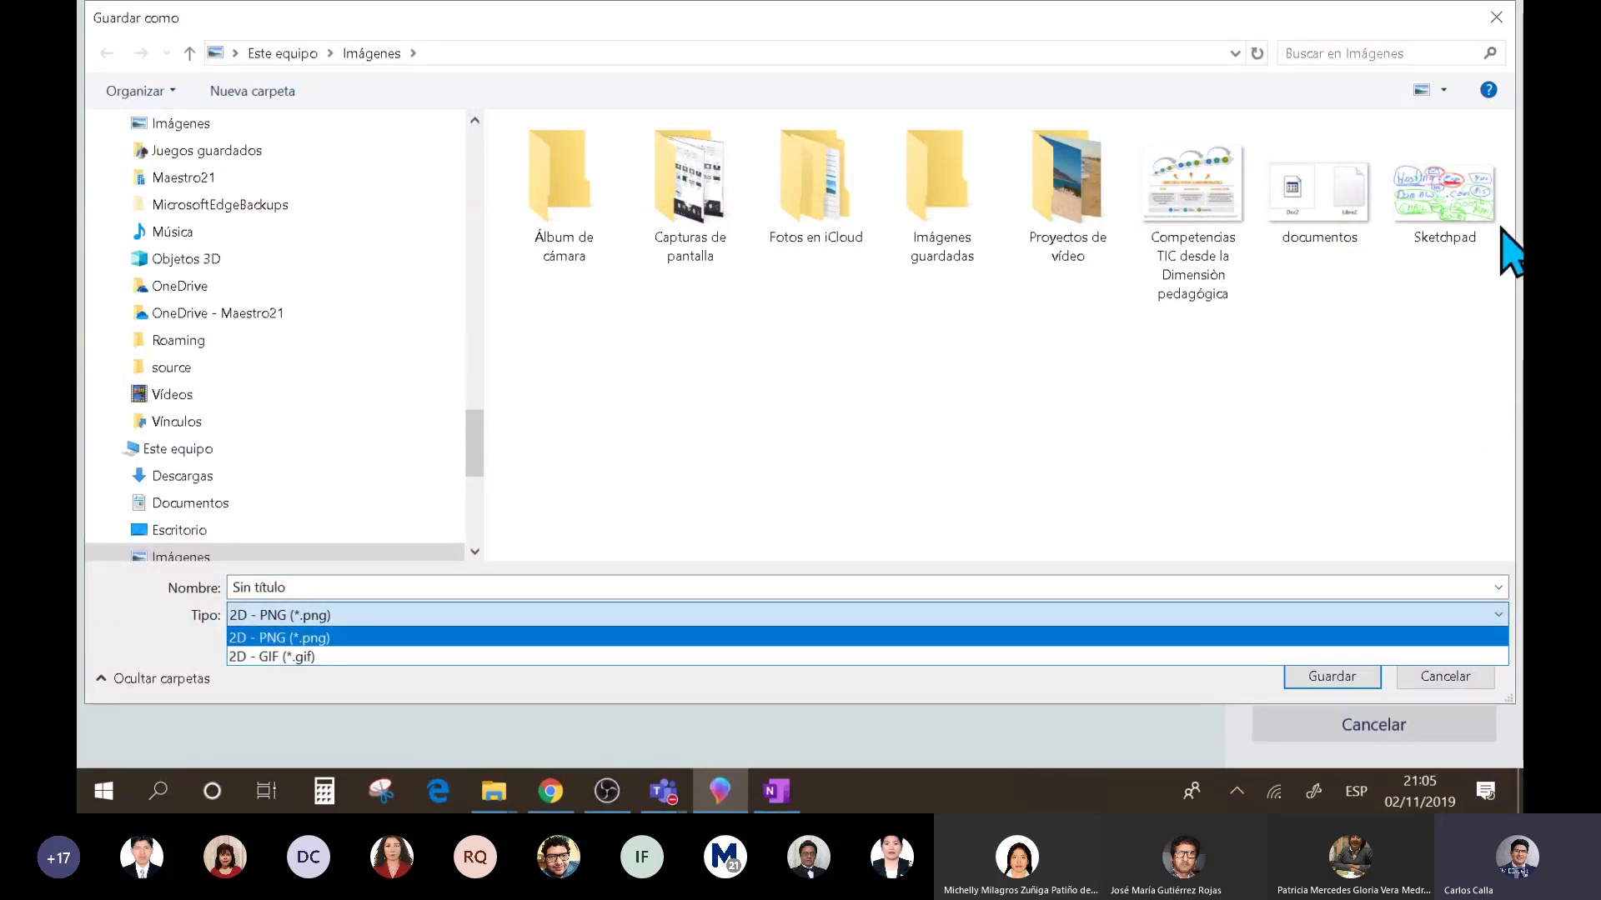
click(703, 642)
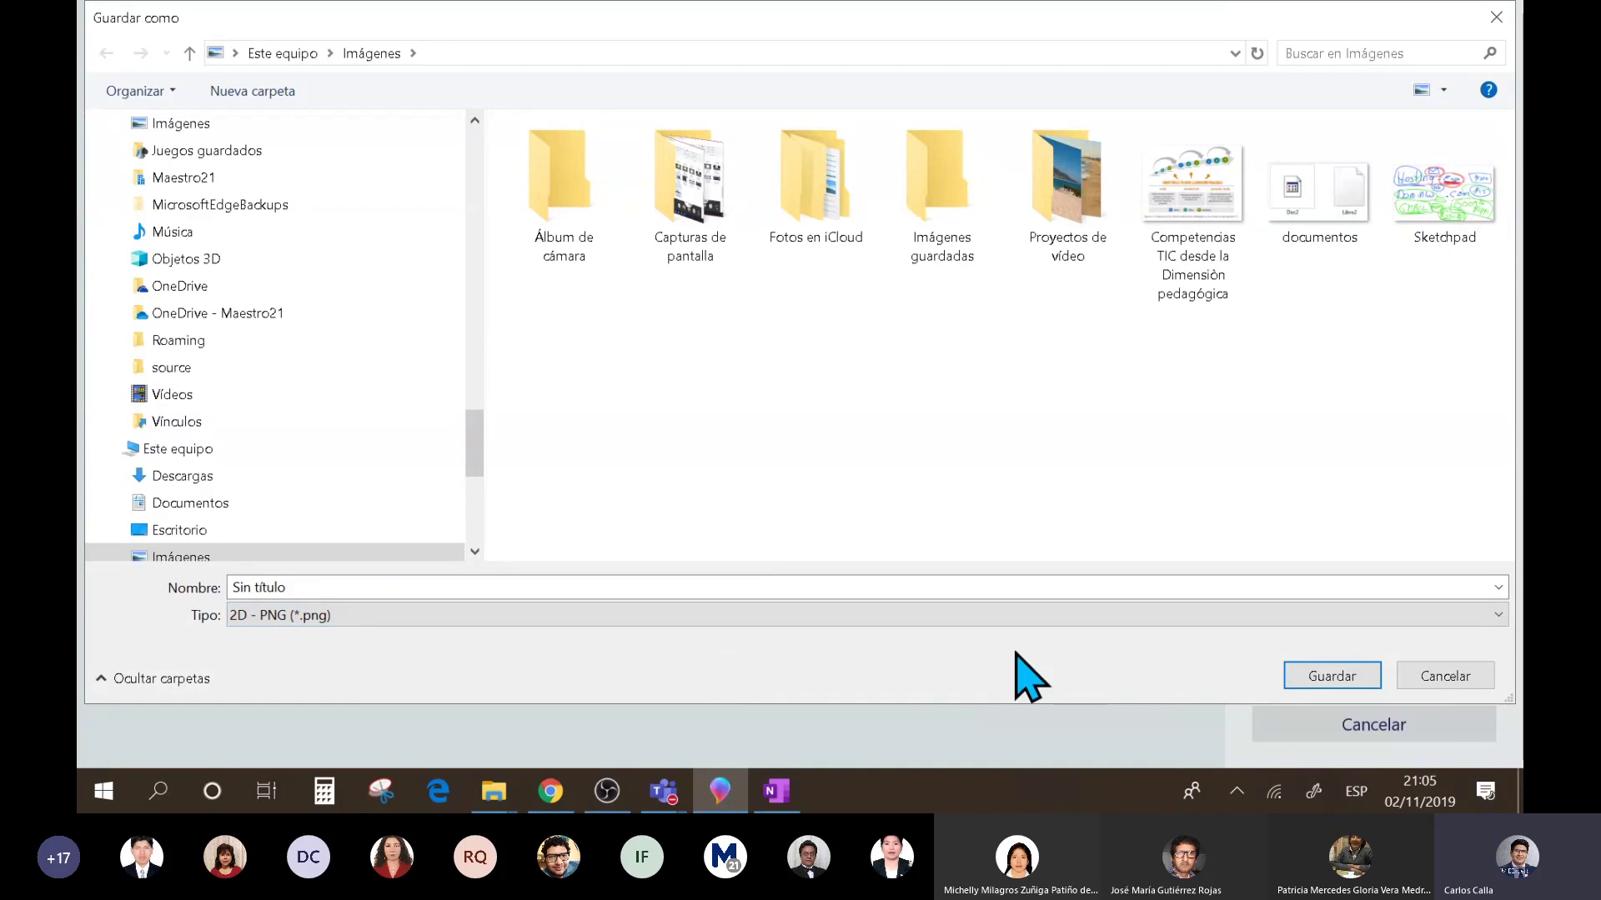
click(872, 587)
text(pel)
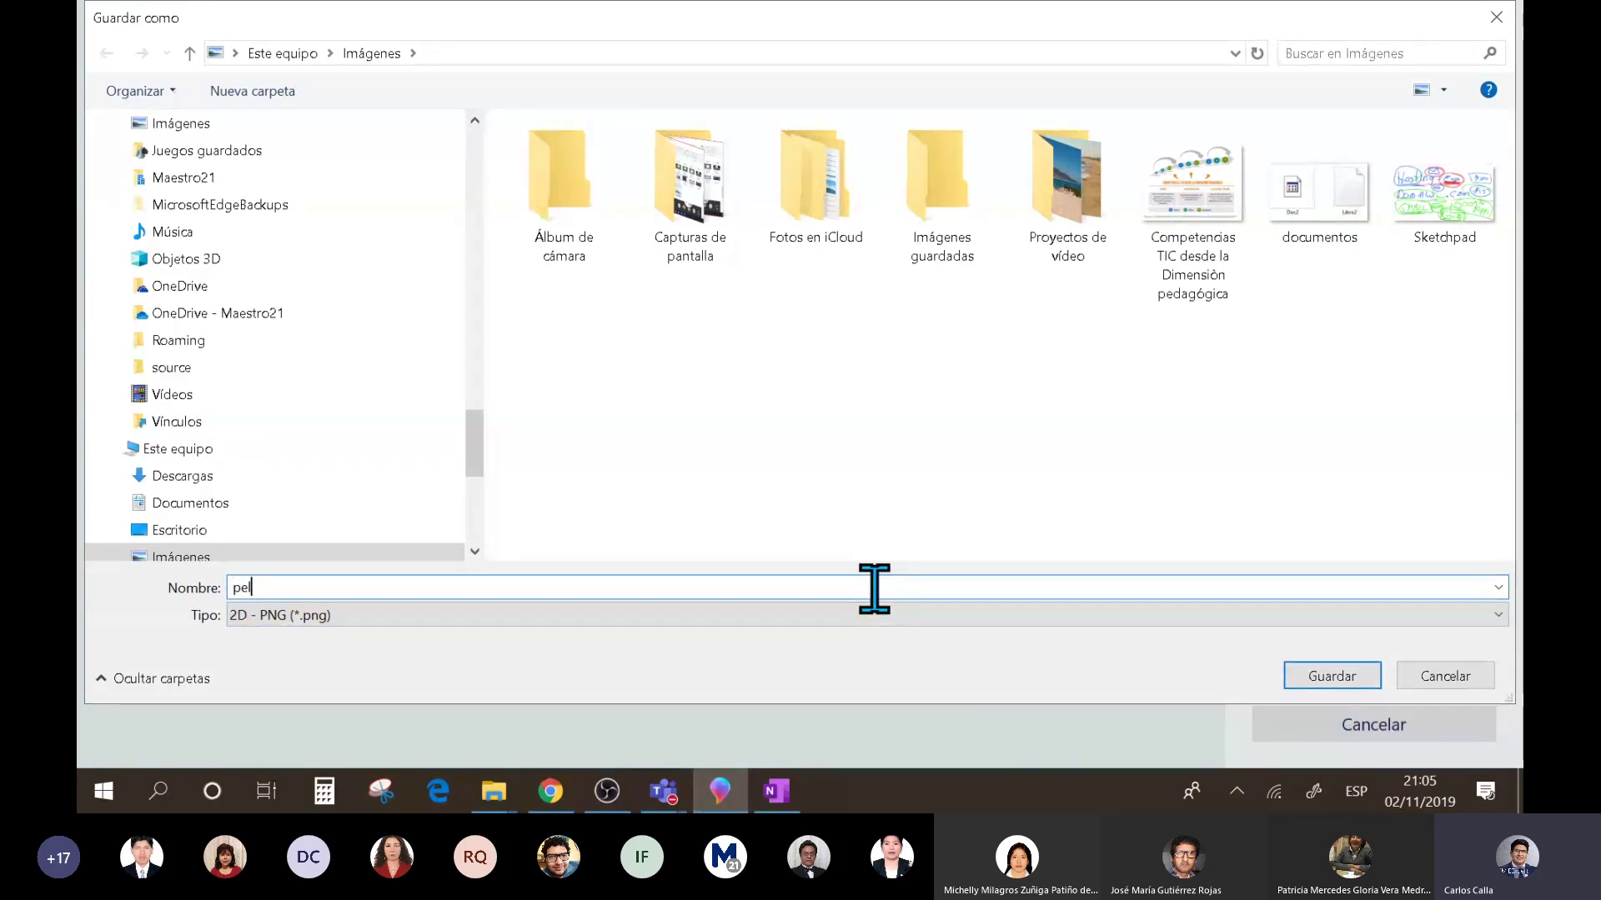
text(écano)
key(Return)
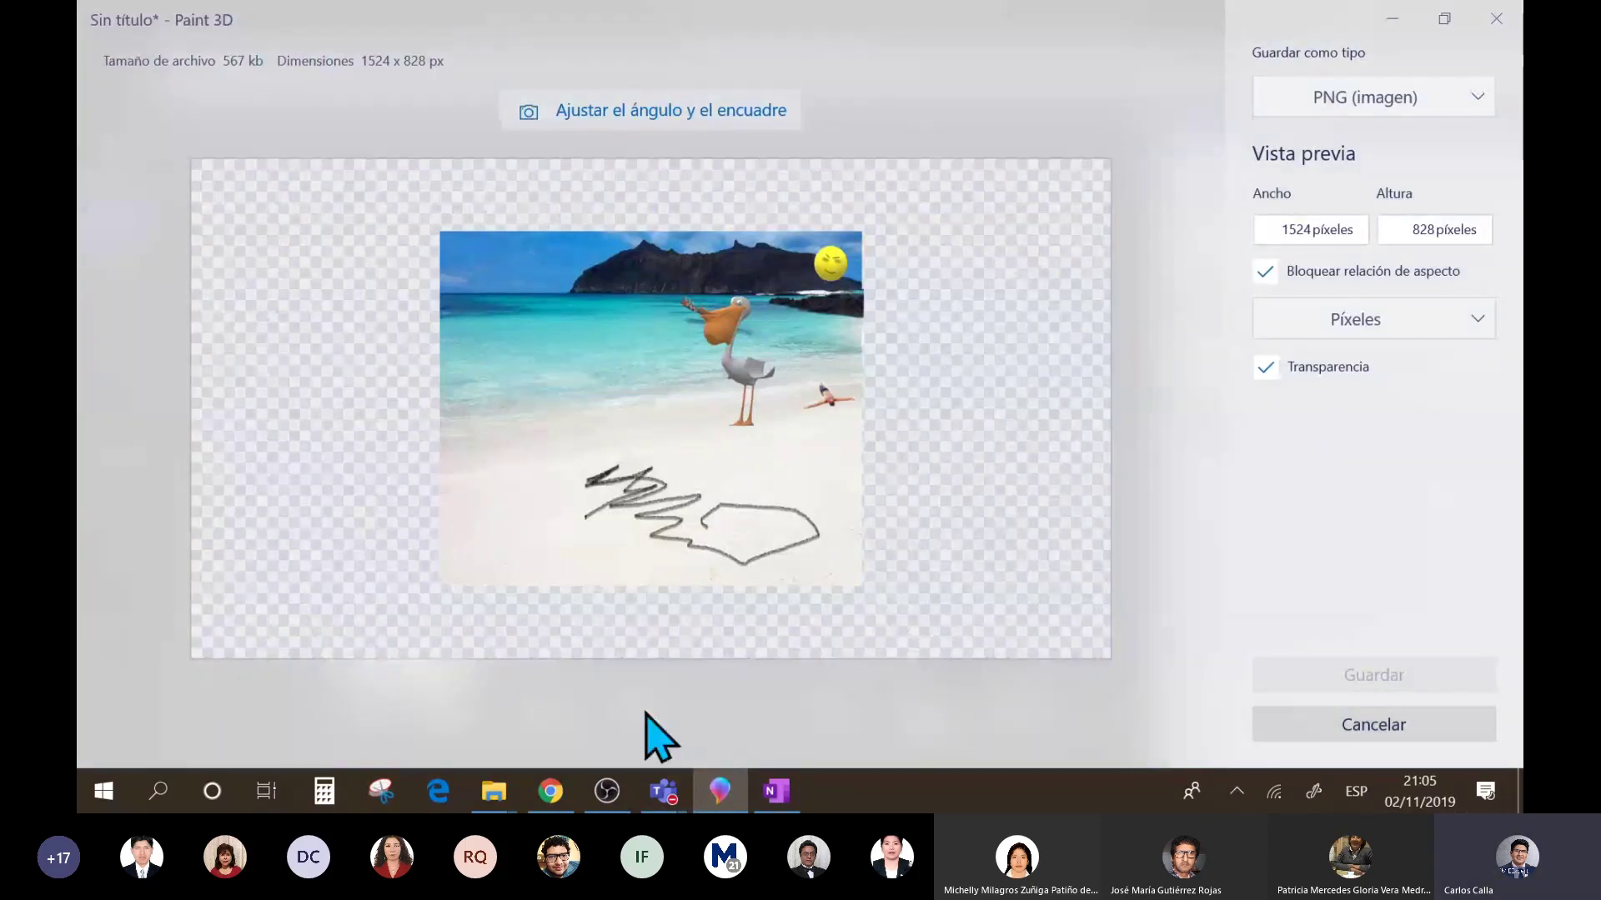
- Find the saved pelícano file in the Imágenes folder in File Explorer and enlarge its preview
click(494, 792)
scroll(246, 383, up, 10)
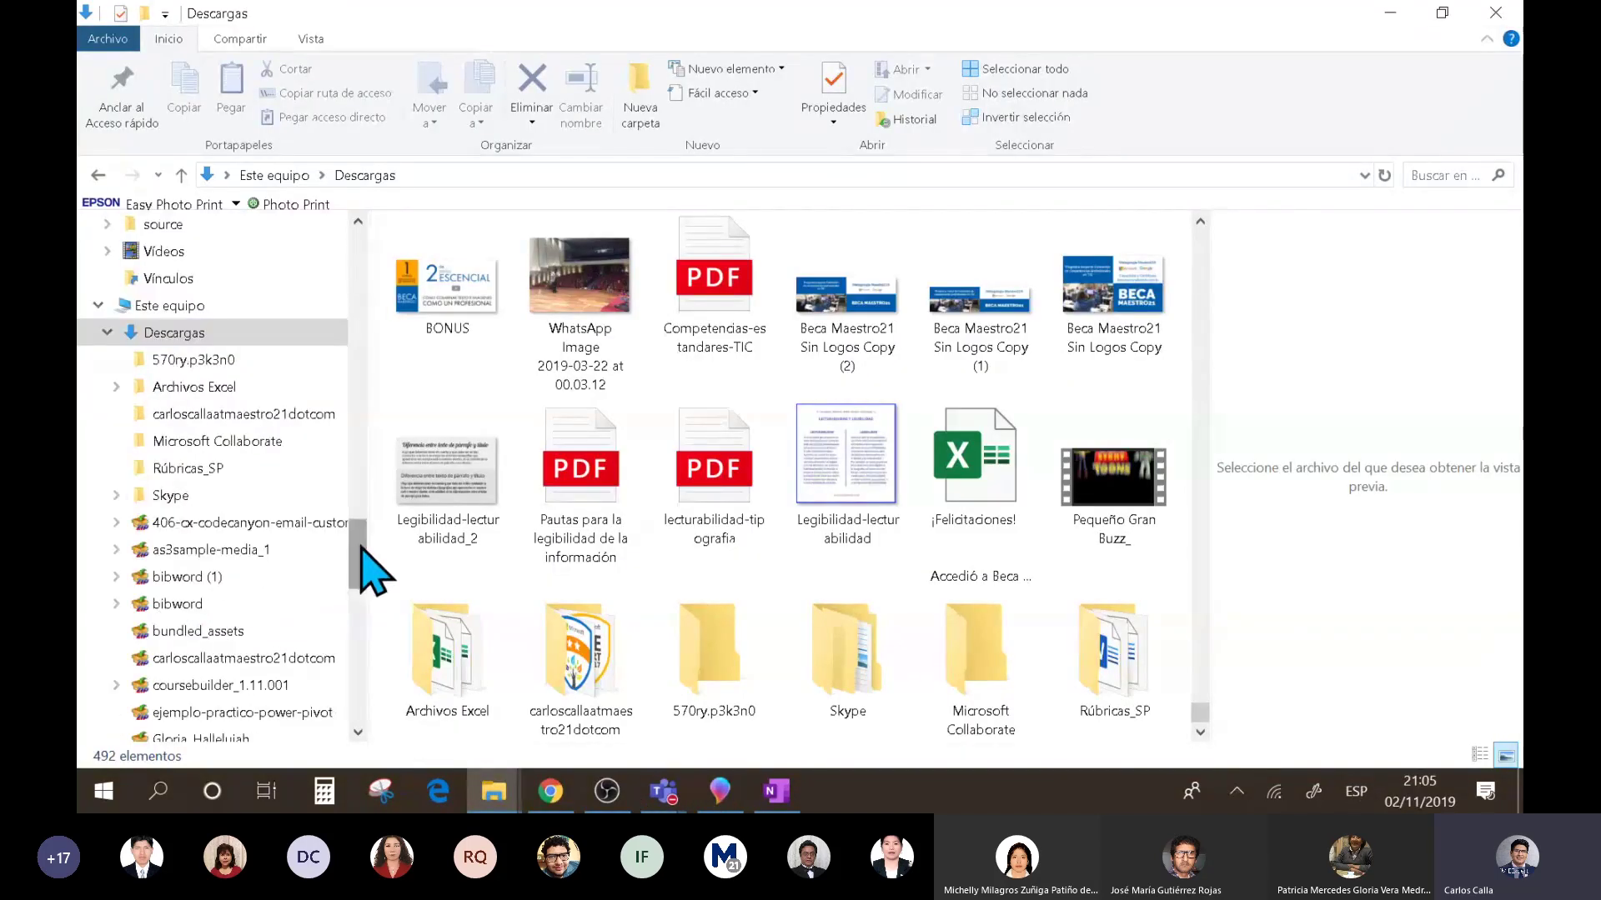
click(194, 350)
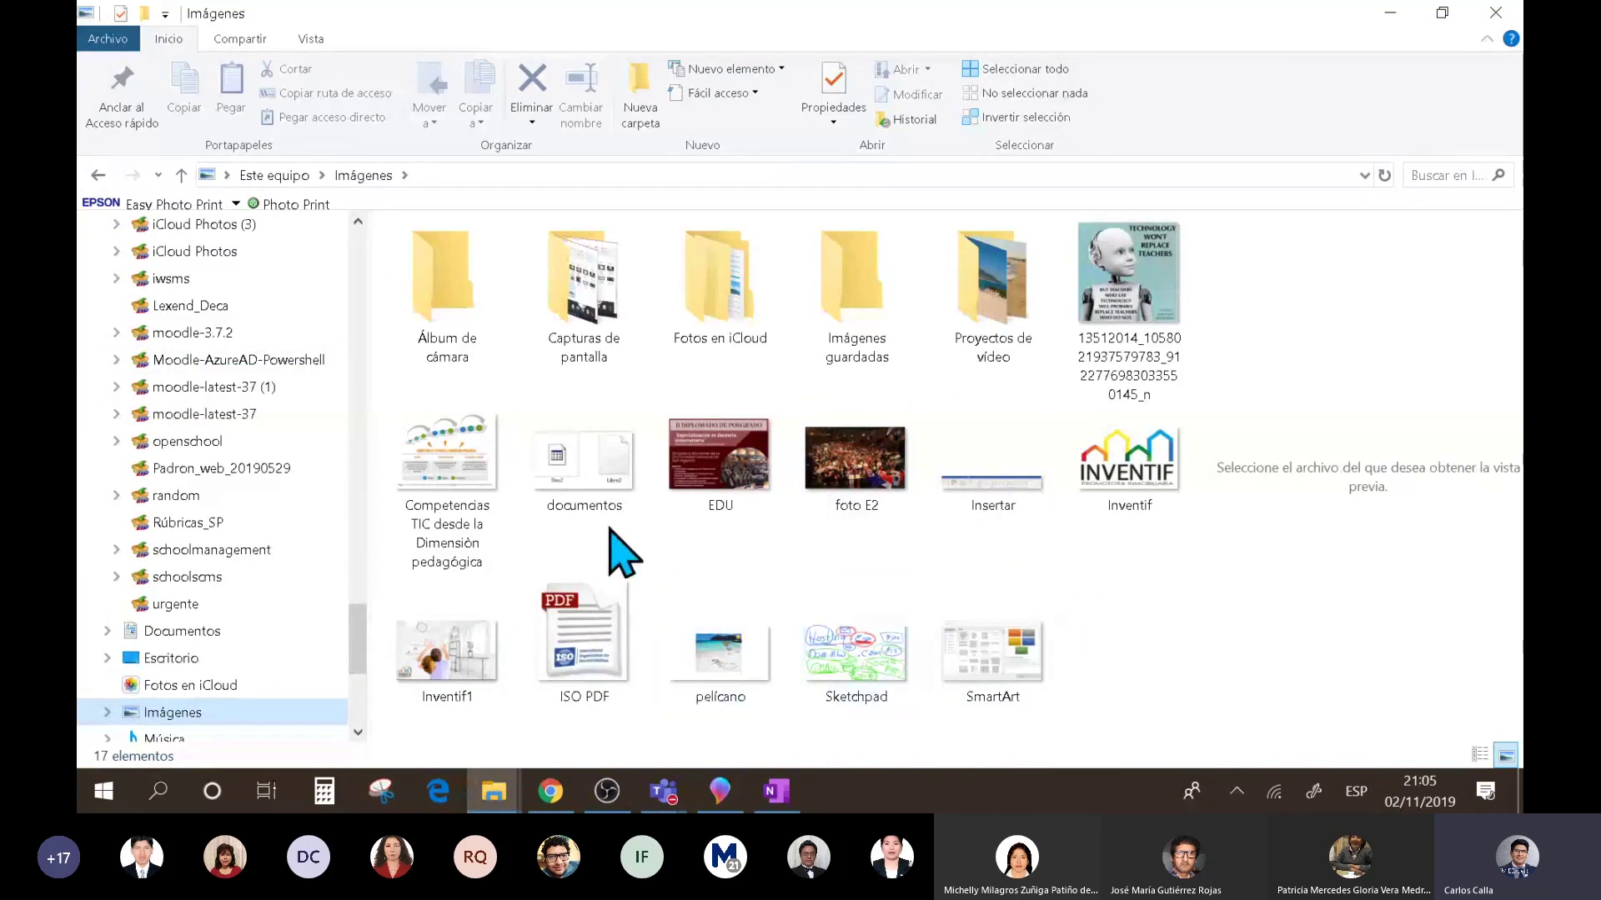
click(765, 663)
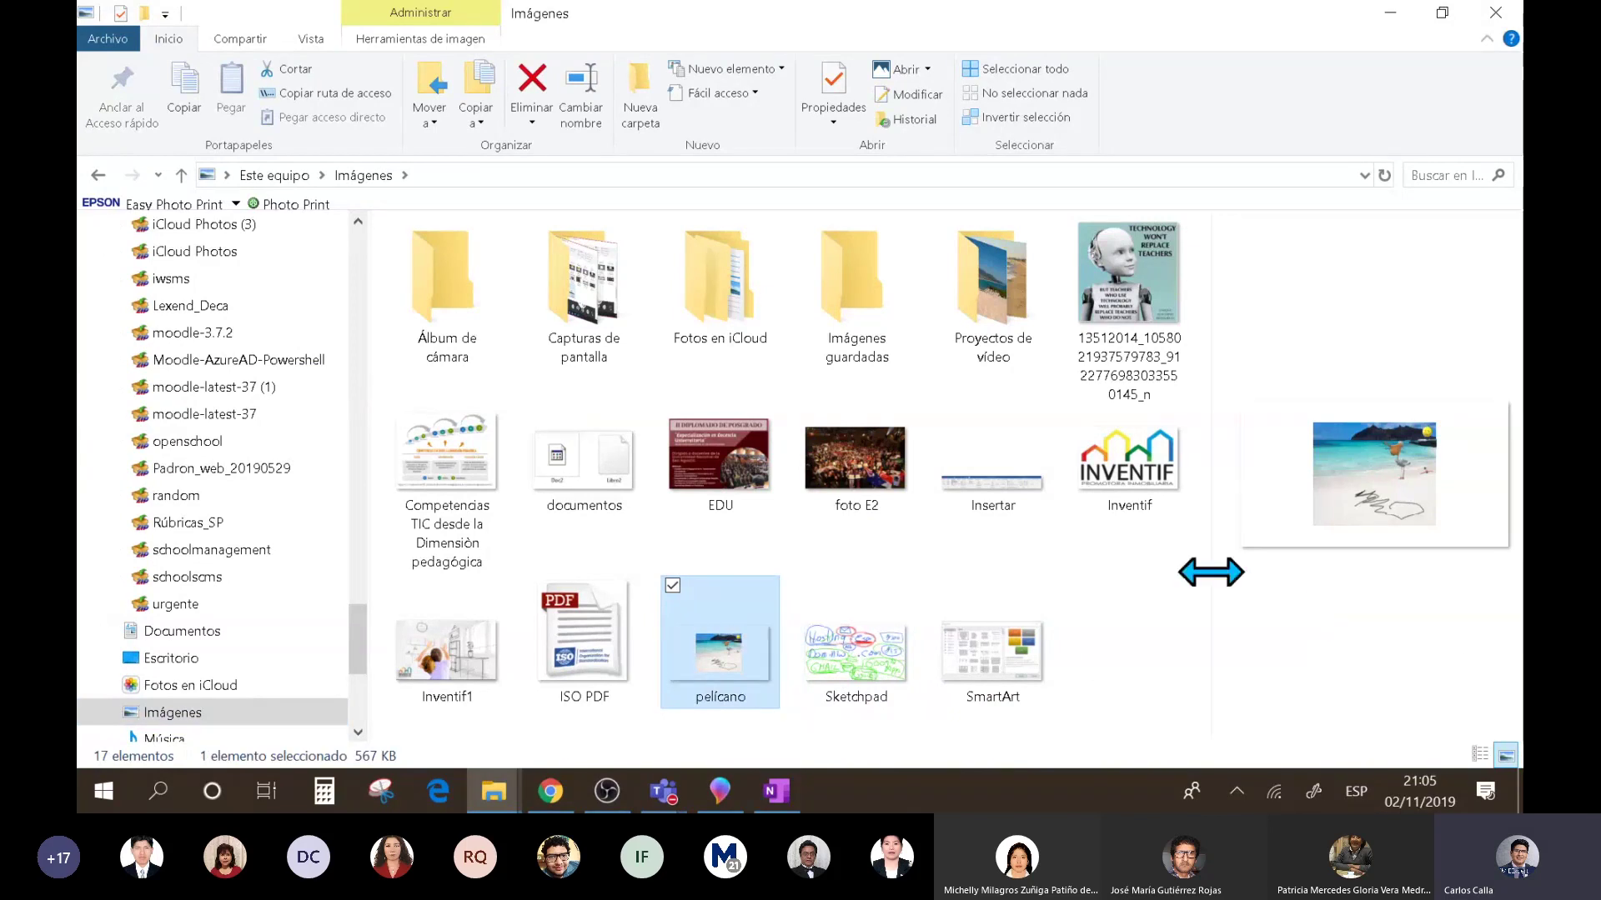
drag(1210, 572, 796, 572)
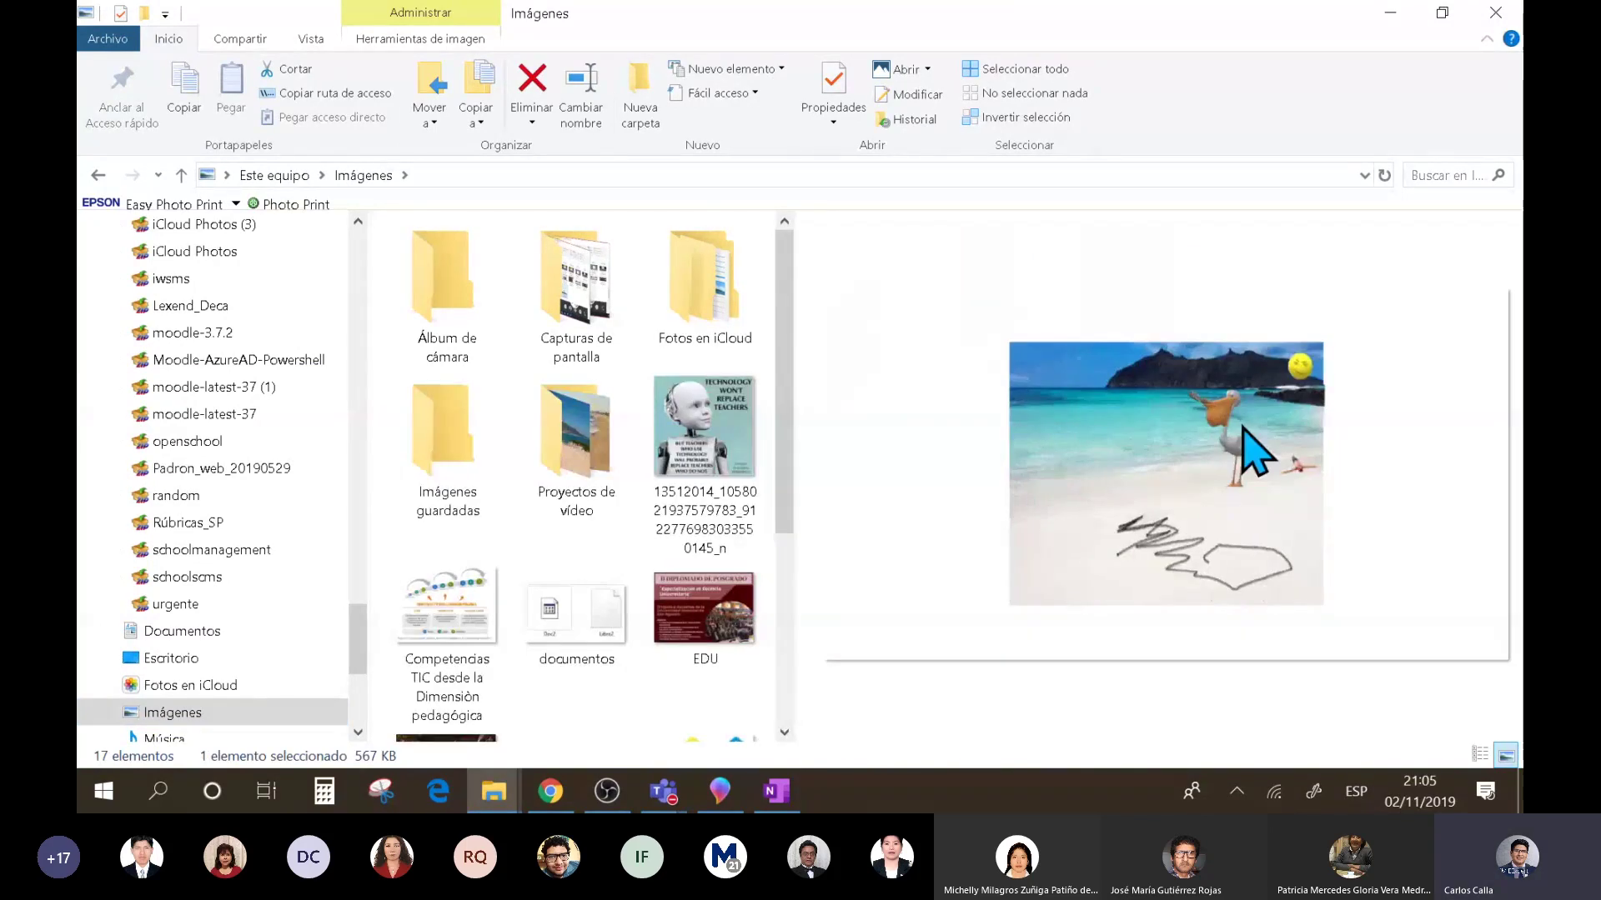
- Open the pelícano image in Fotos, show the choices for adding it to a creation, and dismiss them
double_click(1284, 426)
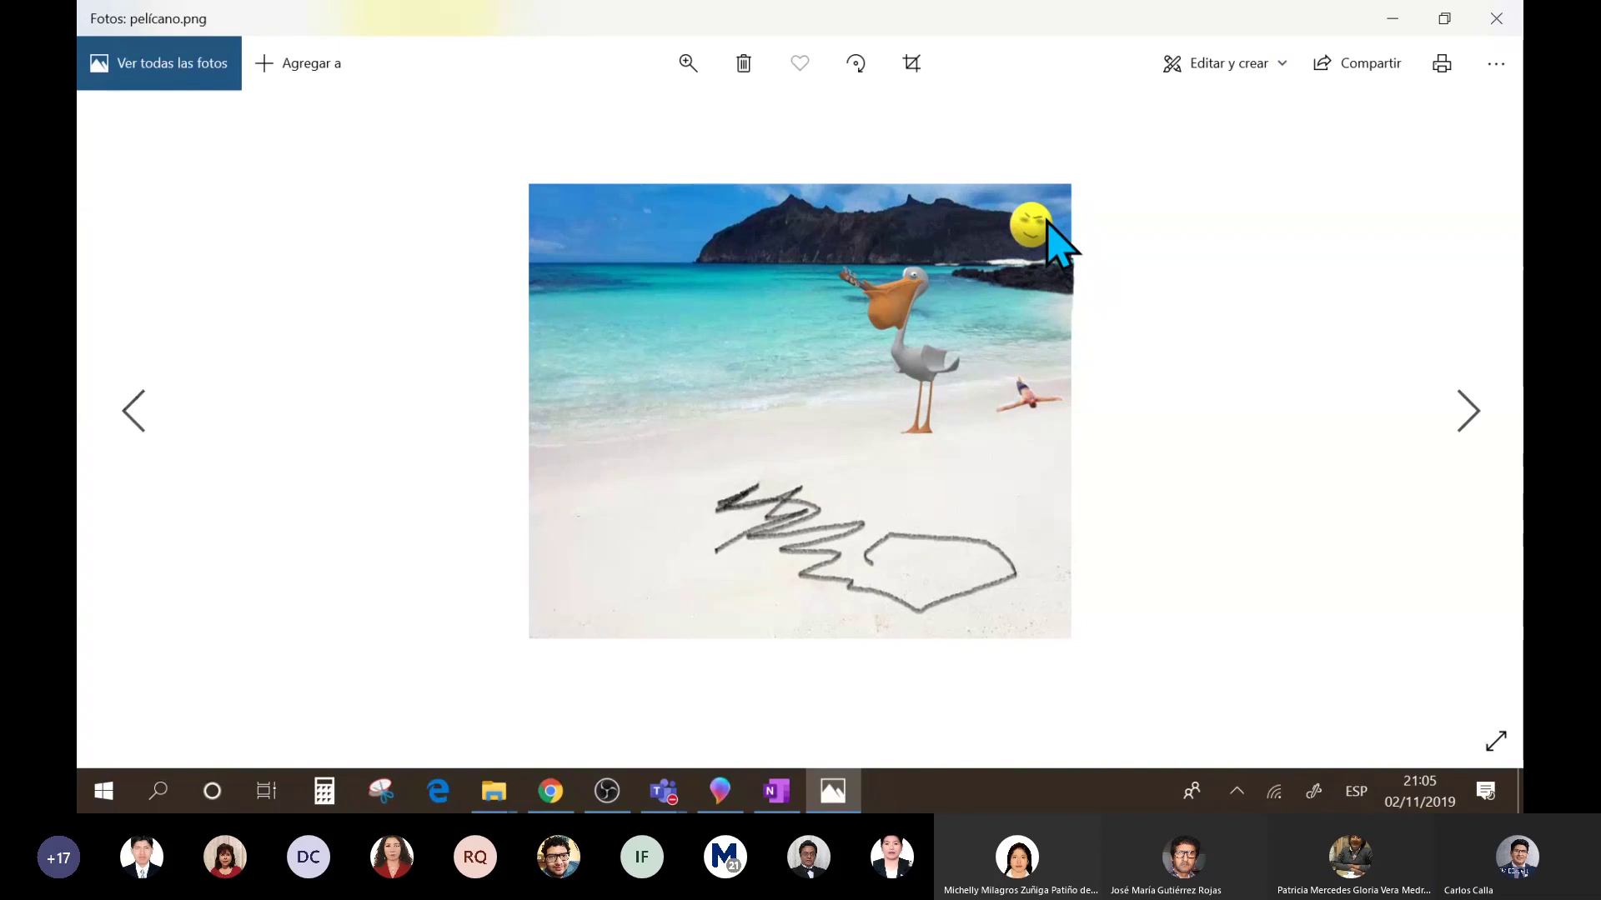
click(315, 62)
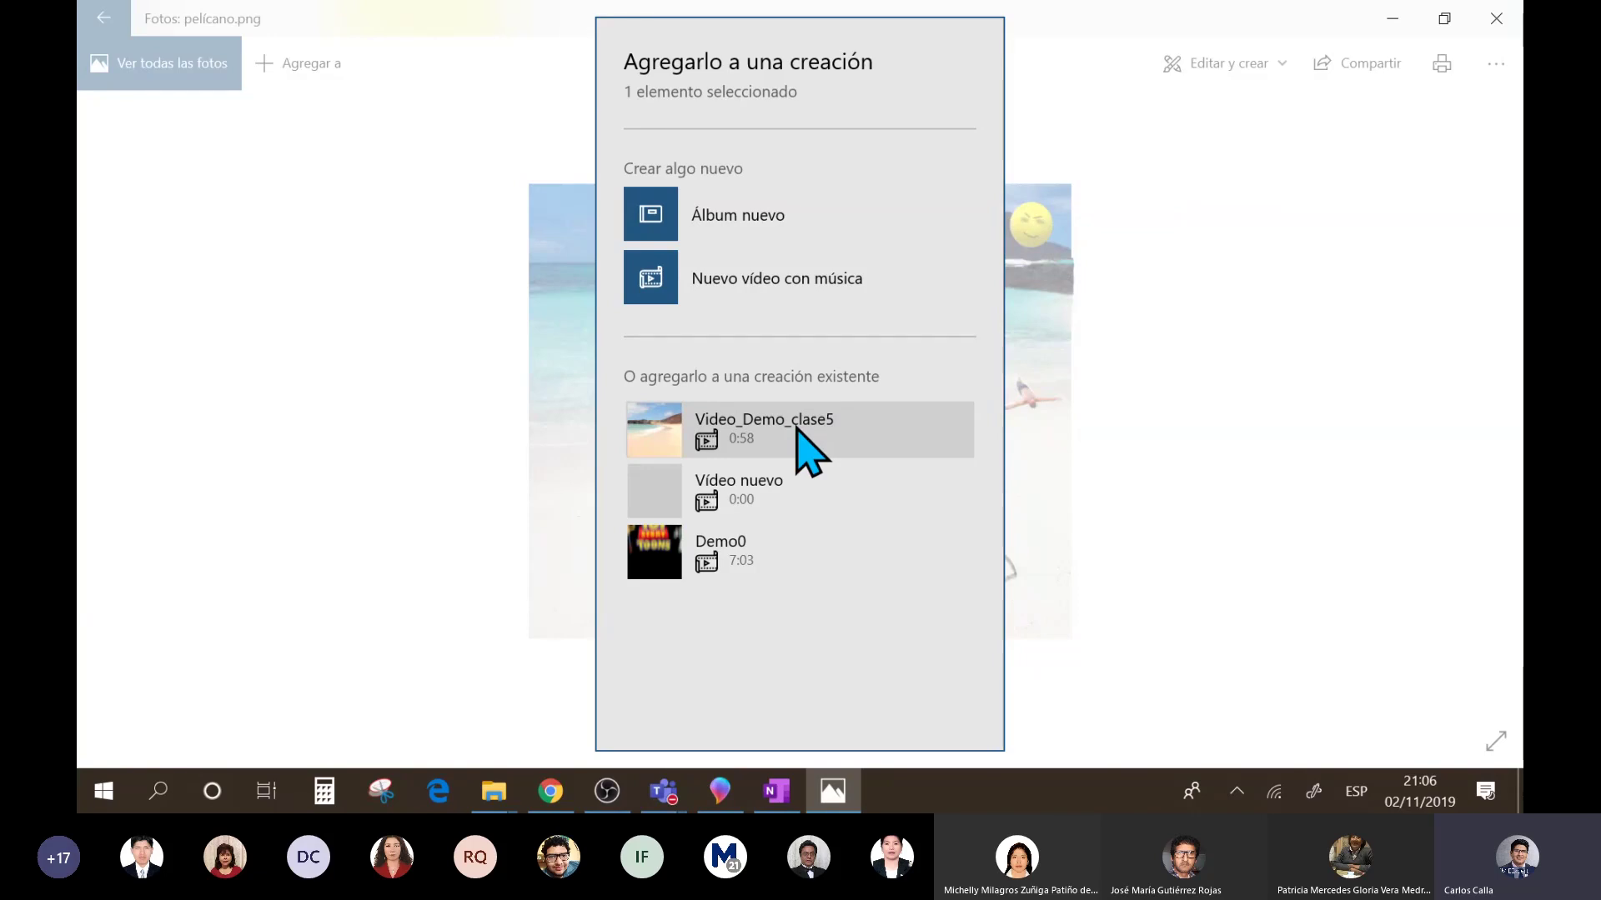
click(1103, 249)
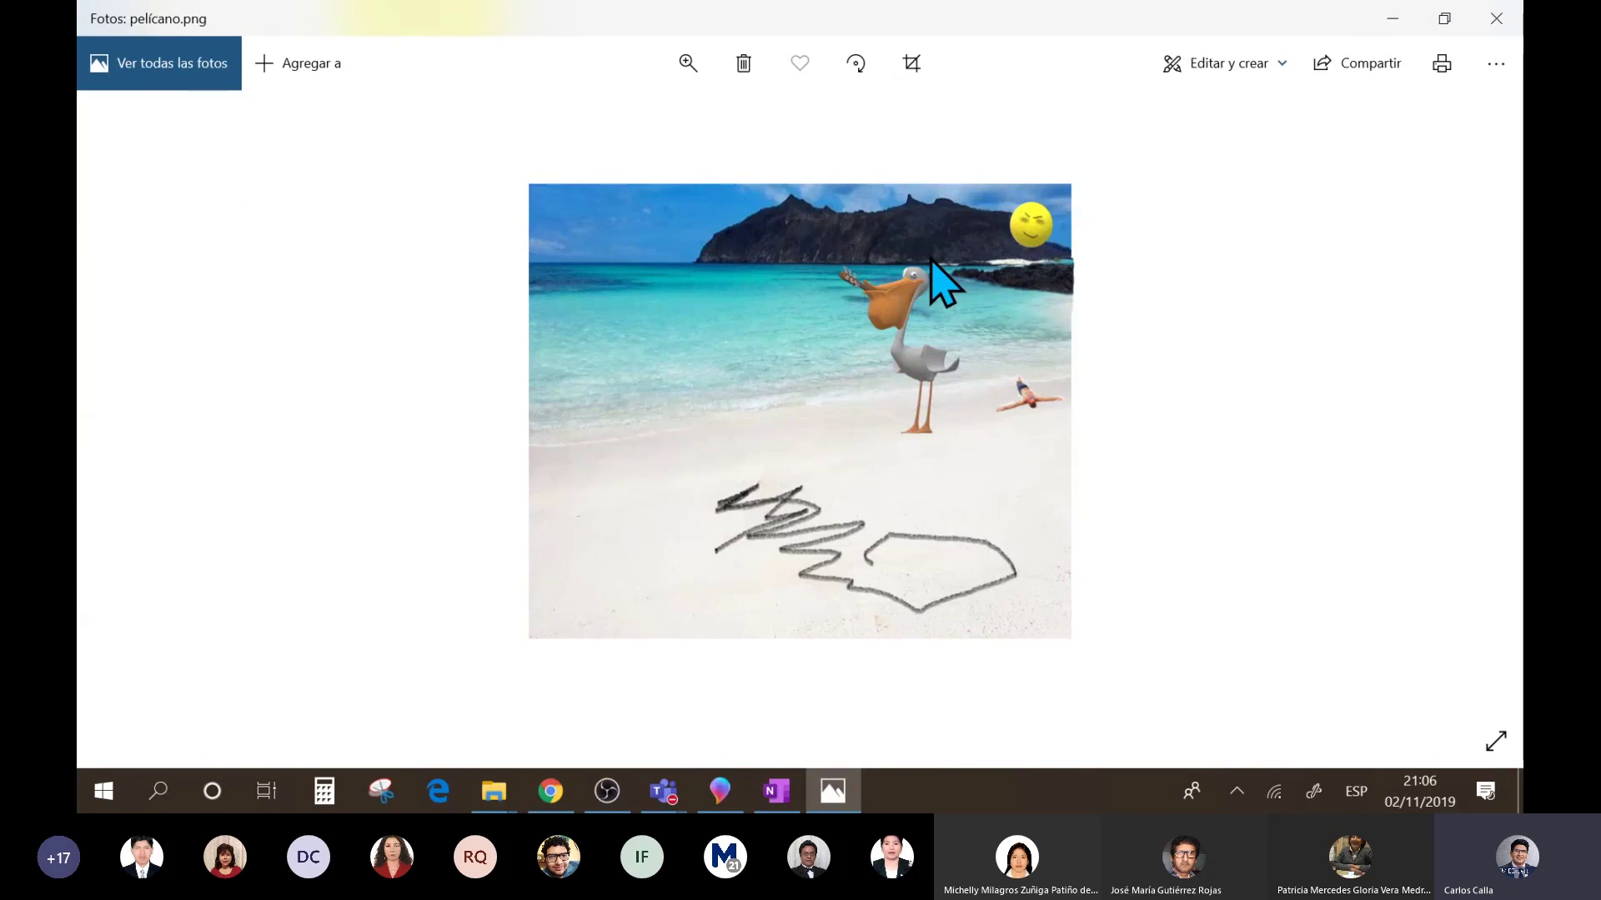
key(alt+Tab)
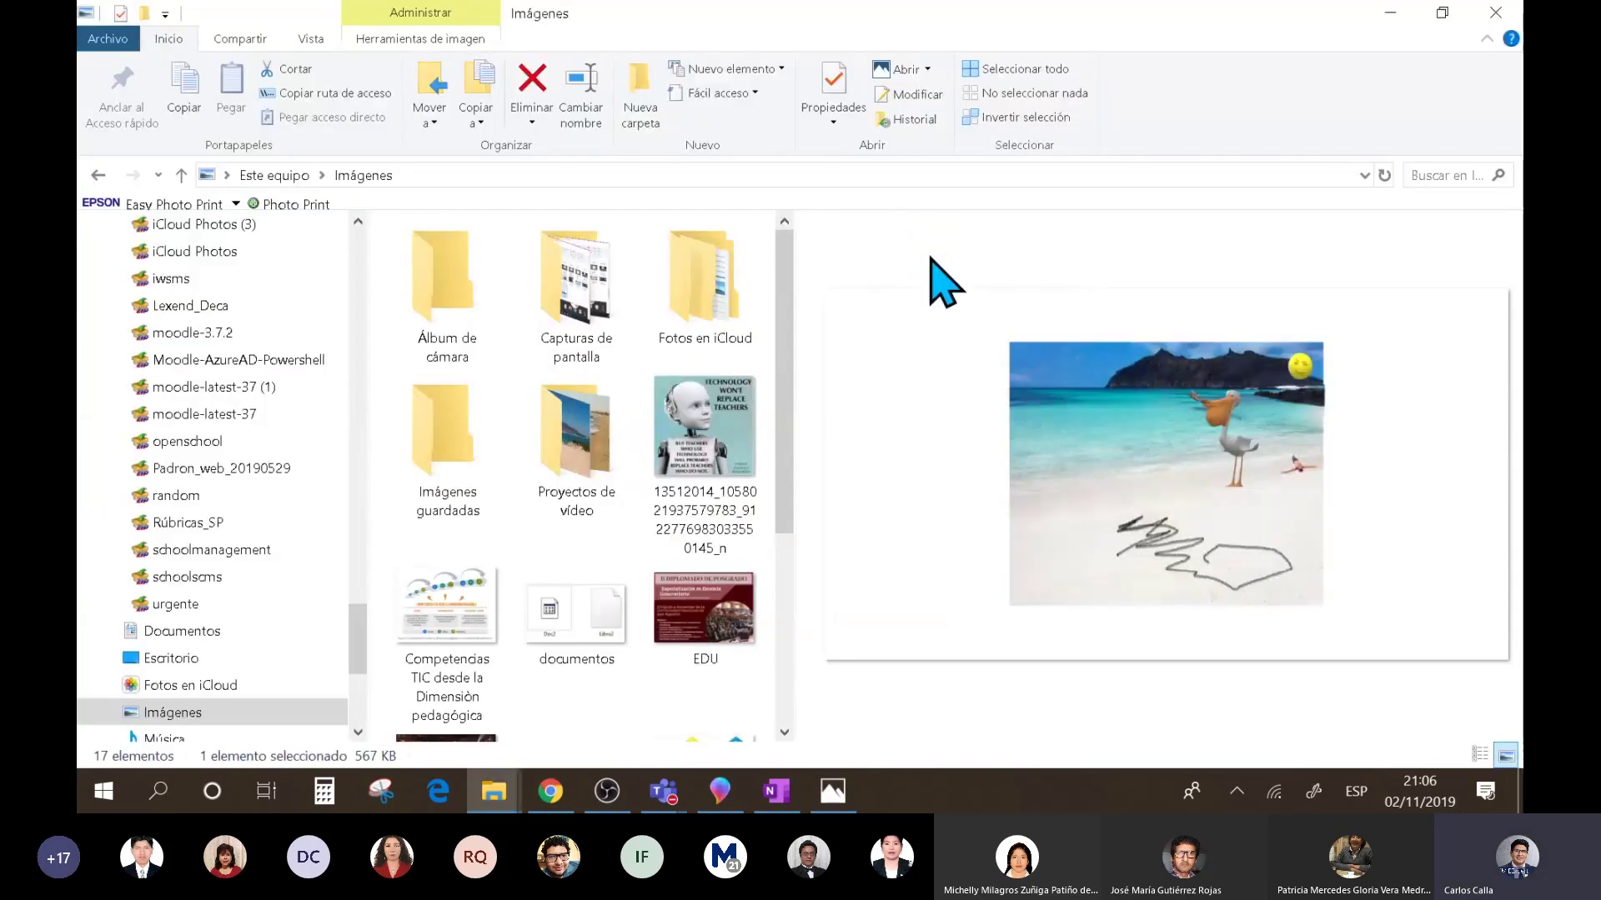
key(alt+Tab)
key(alt+Tab)
key(alt+Tab)
key(alt+Tab)
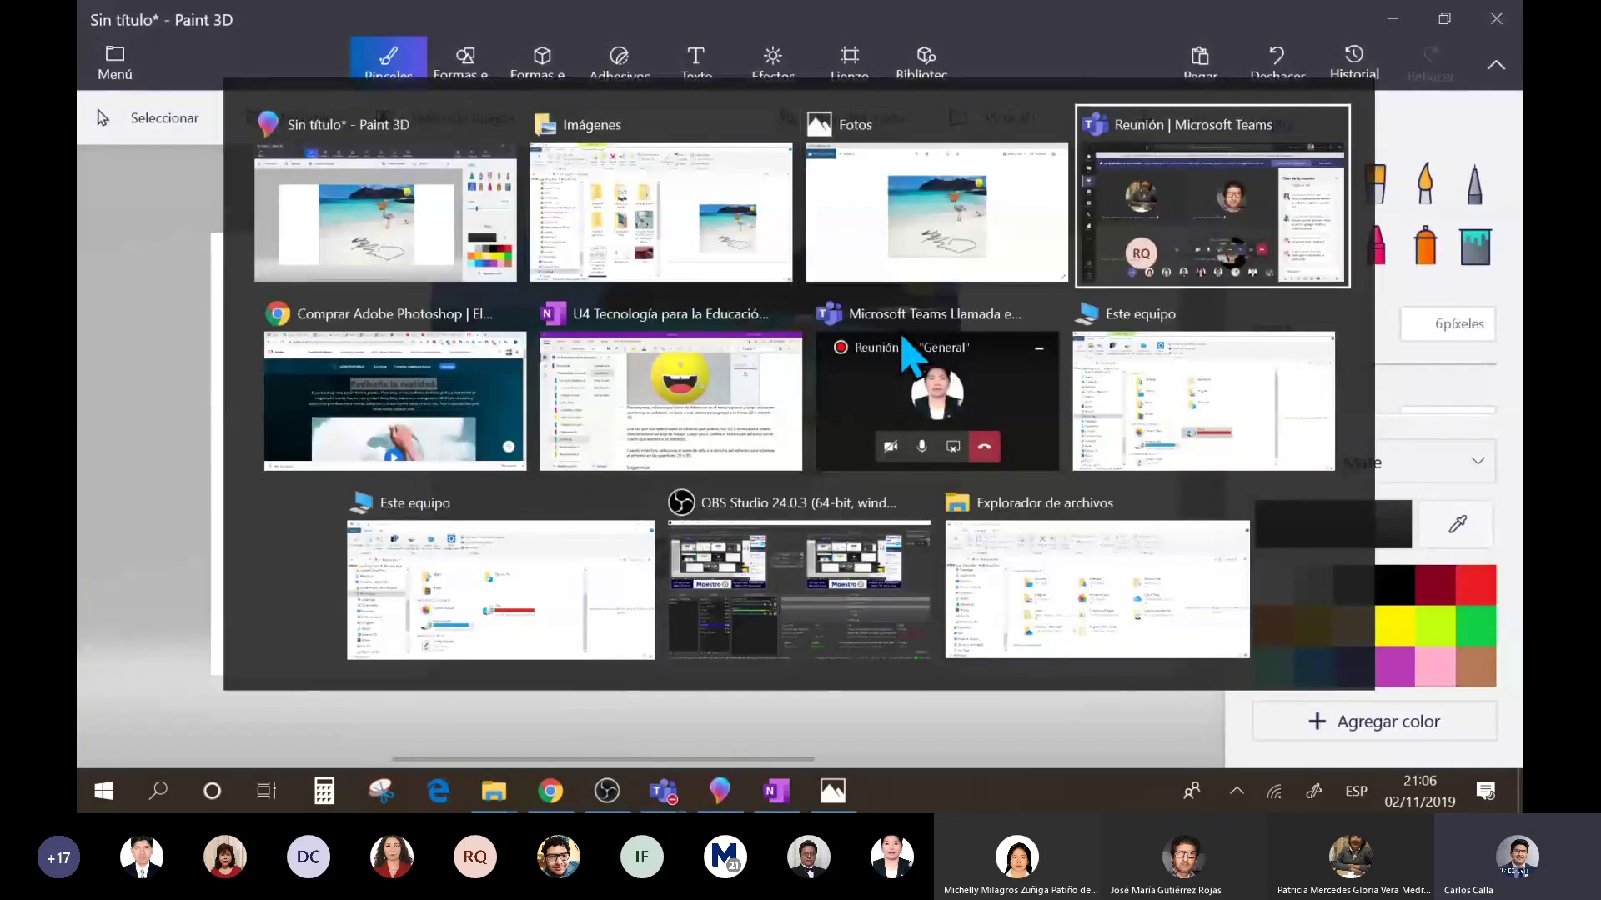
key(alt+Tab)
key(alt+Tab)
key(alt+Tab)
key(alt+Tab)
key(alt+Tab)
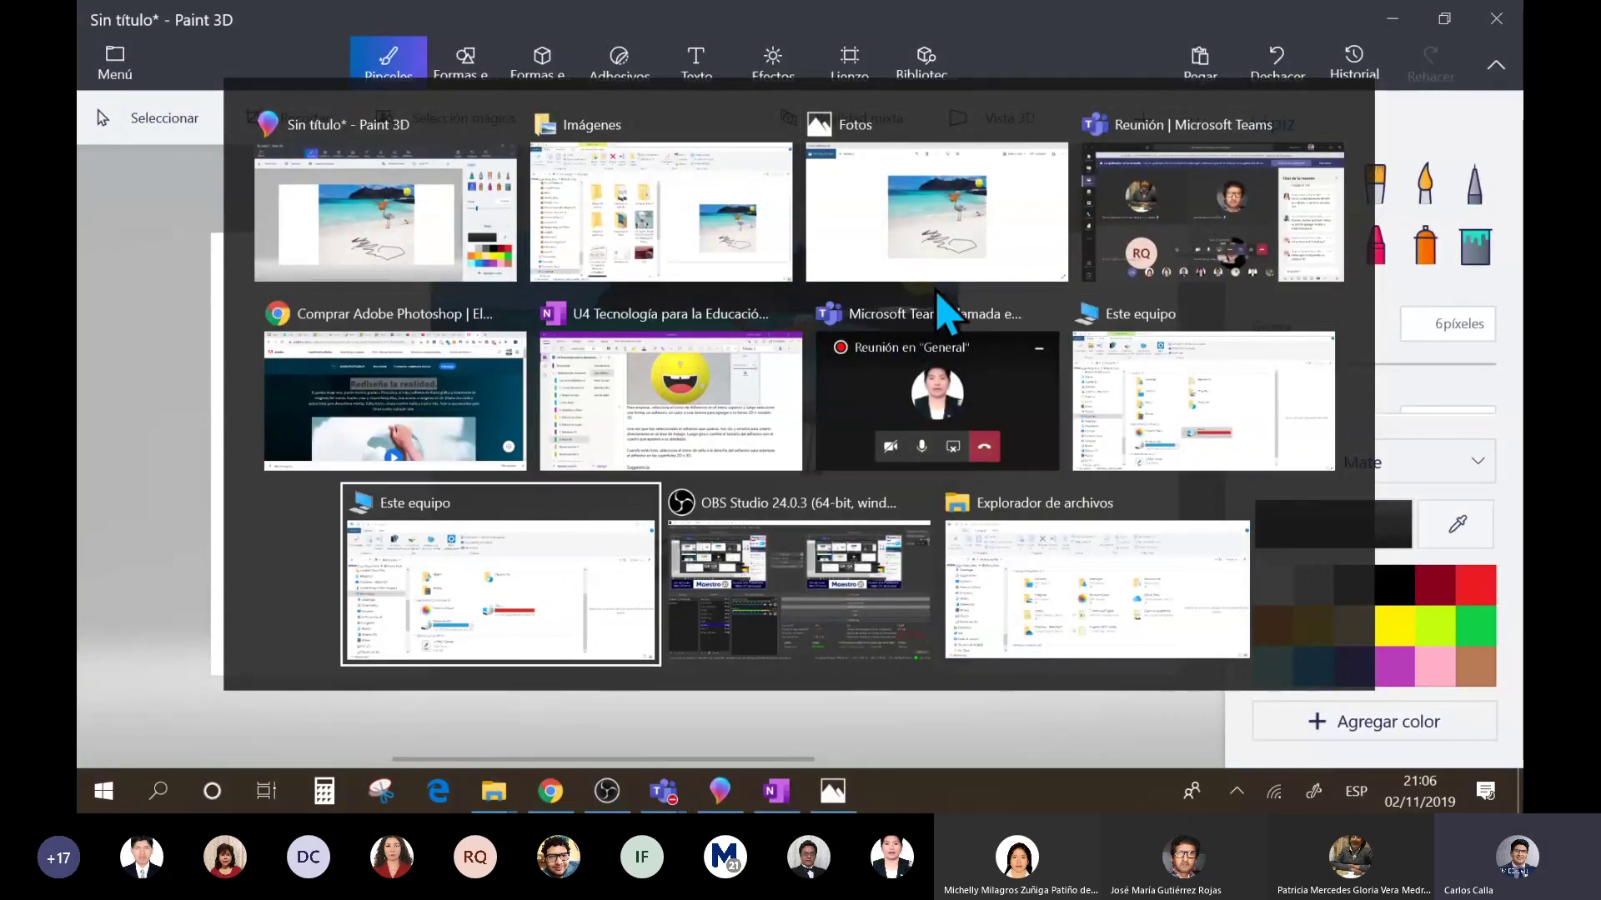
click(993, 235)
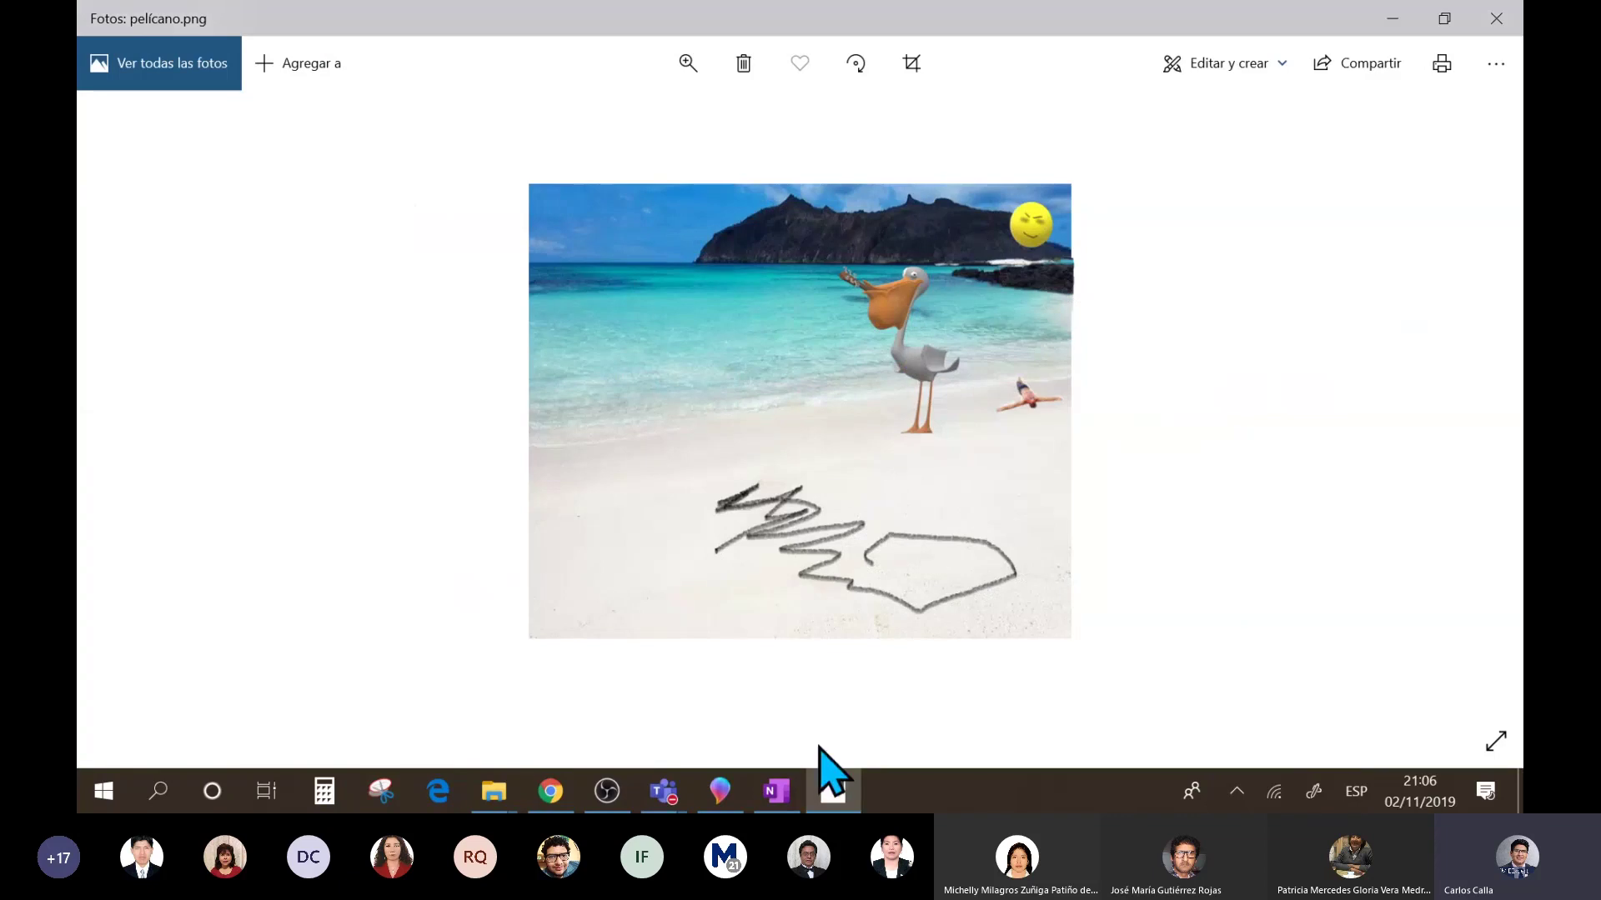
- Switch to Paint 3D and insert the Cerebro humano model from Últimas colecciones 3D in the 3D library
click(720, 791)
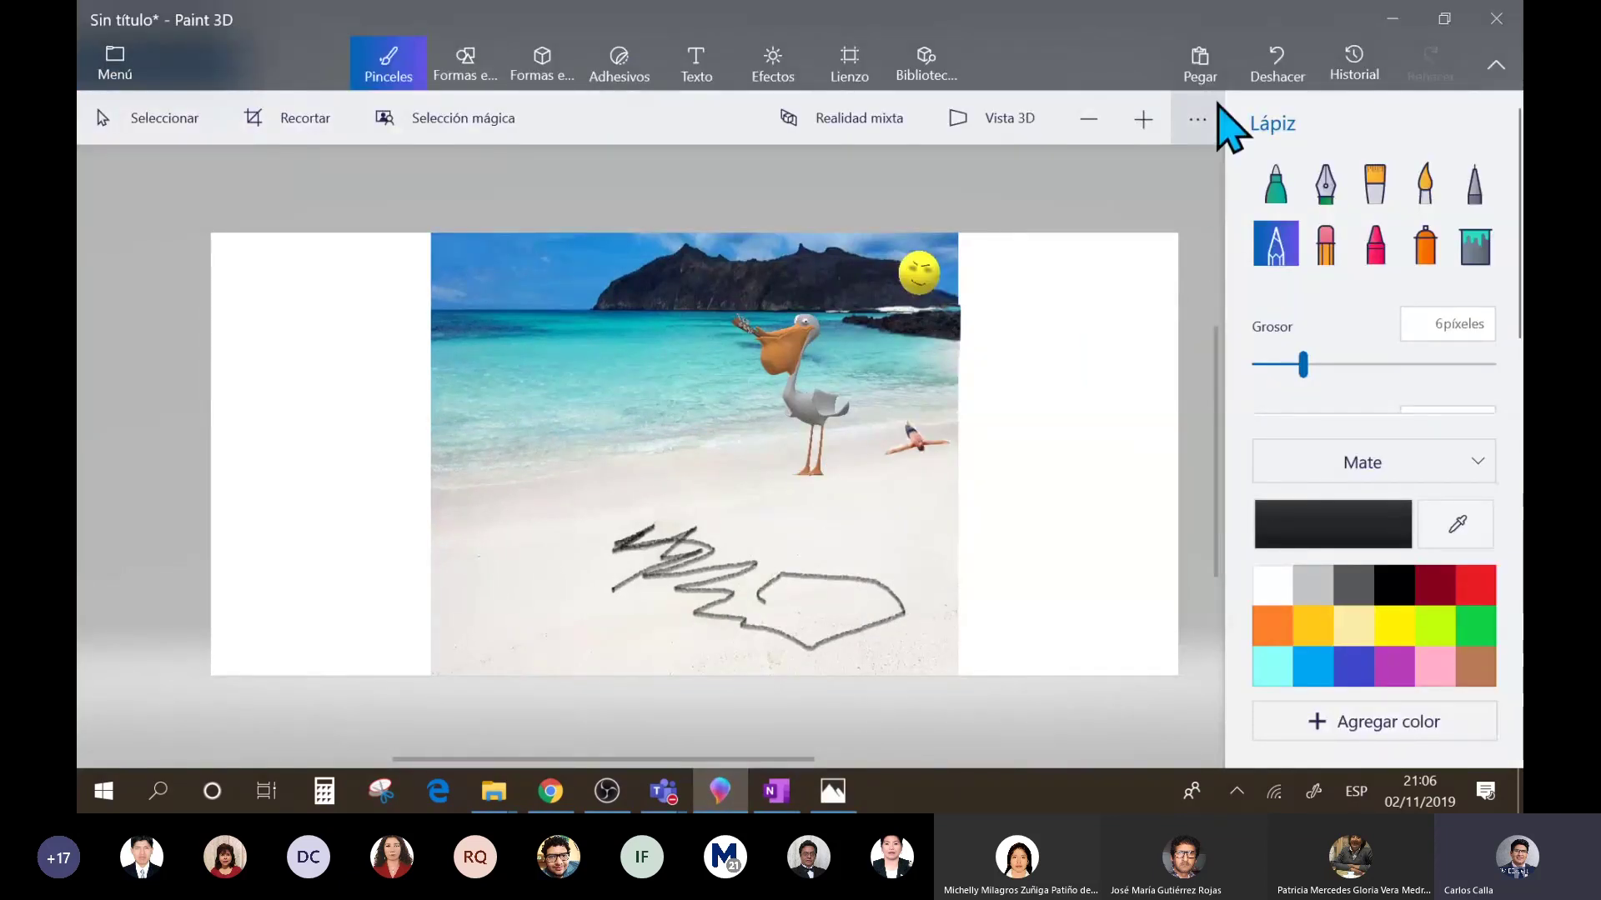
click(950, 55)
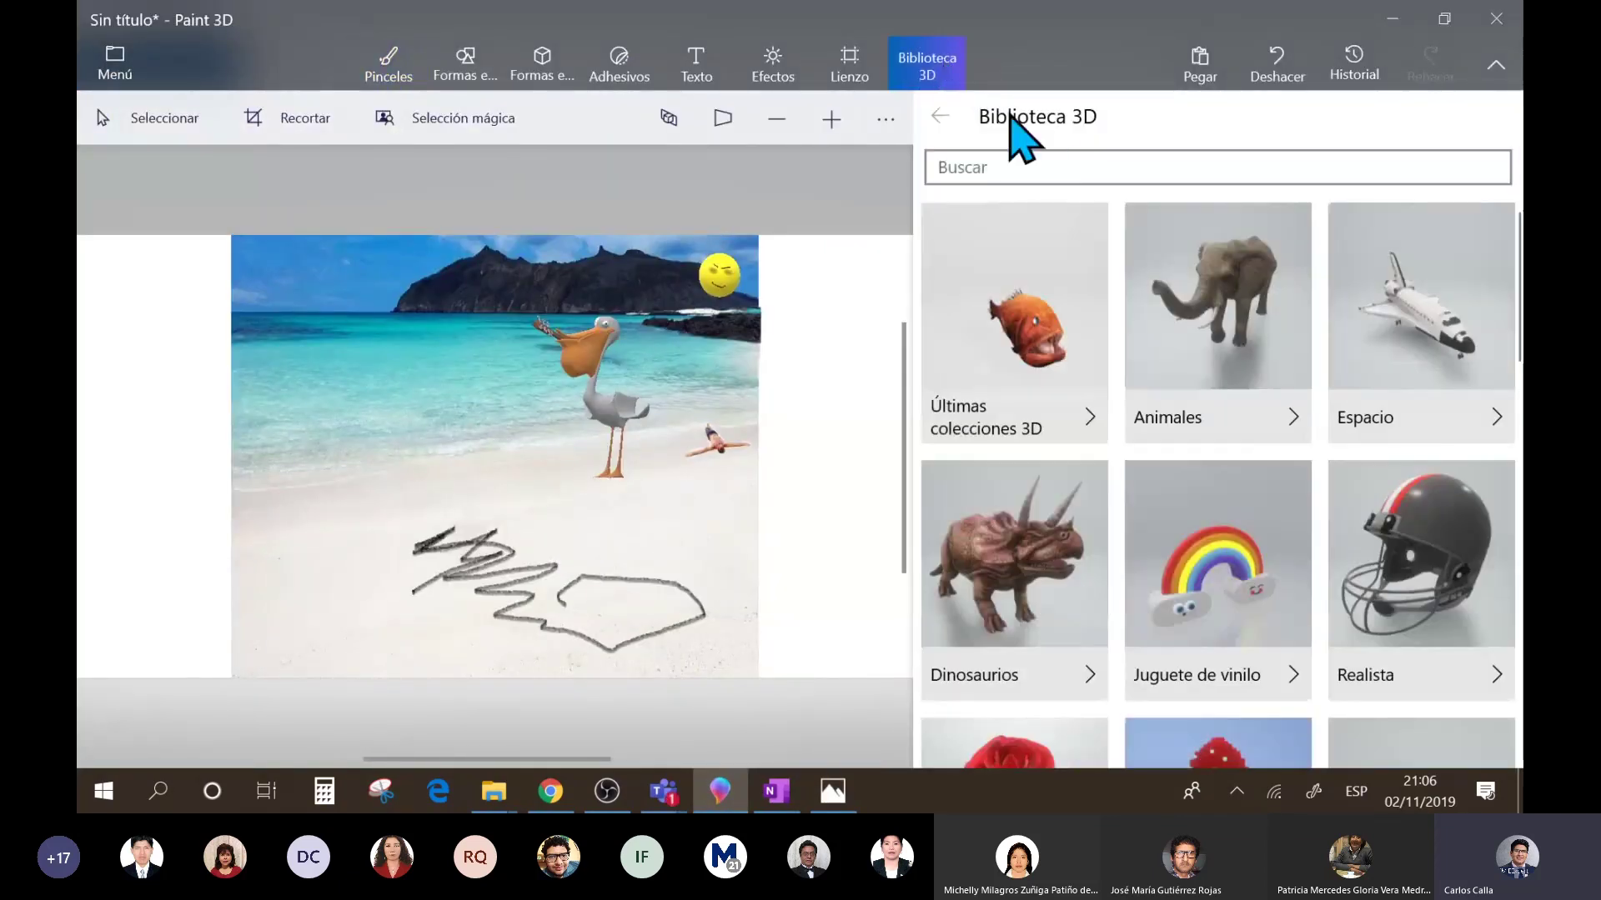
scroll(1367, 404, down, 5)
scroll(1371, 407, up, 5)
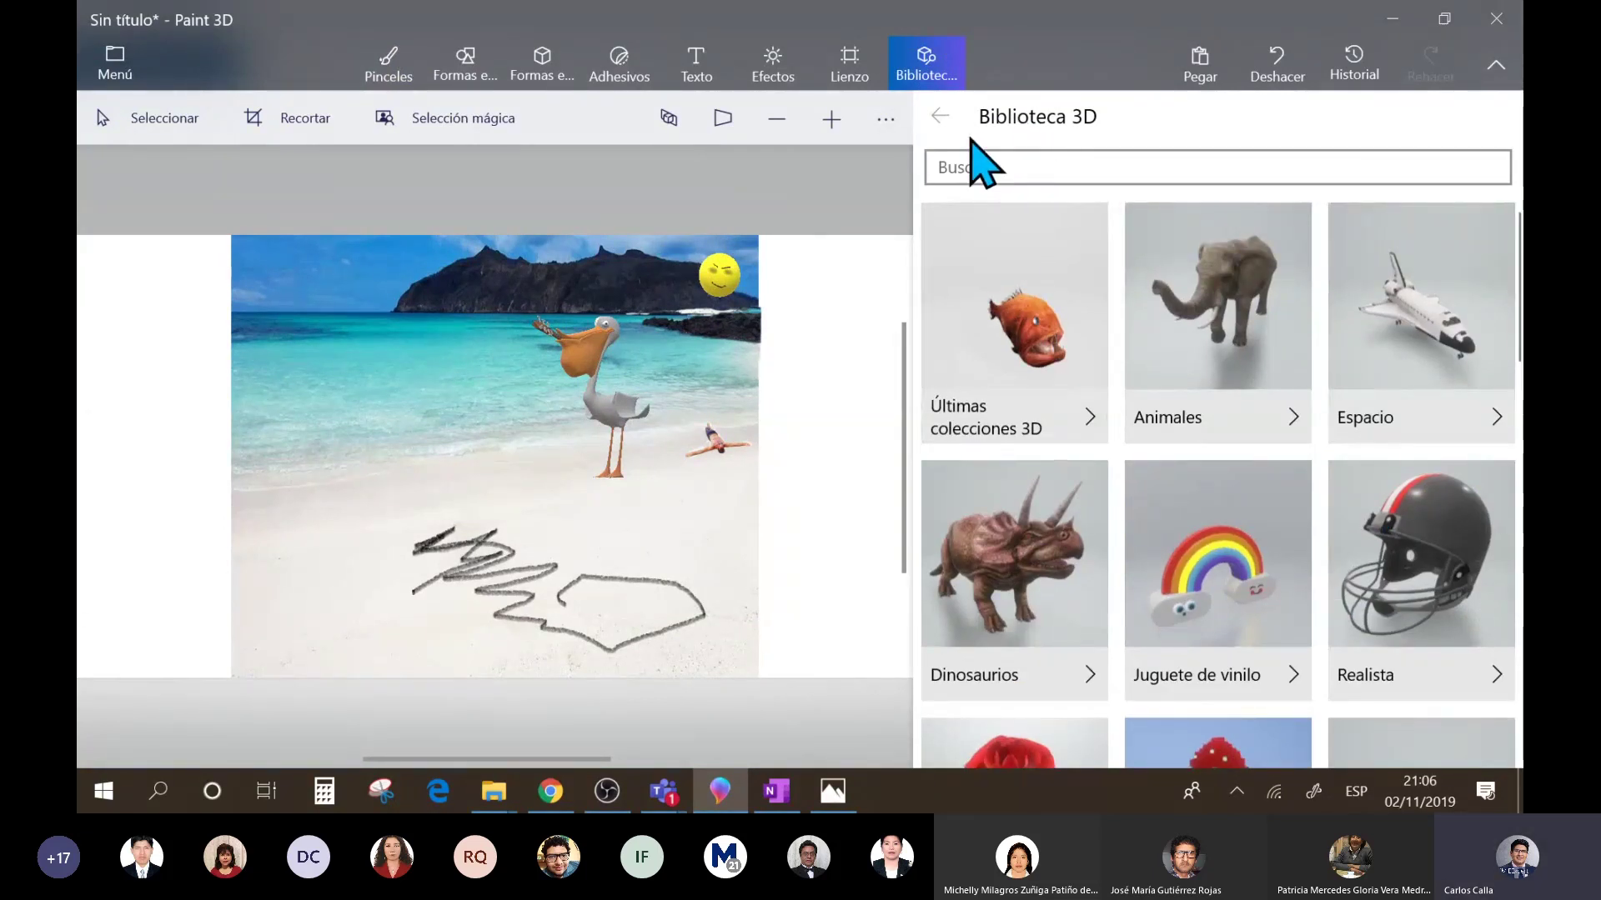
click(968, 333)
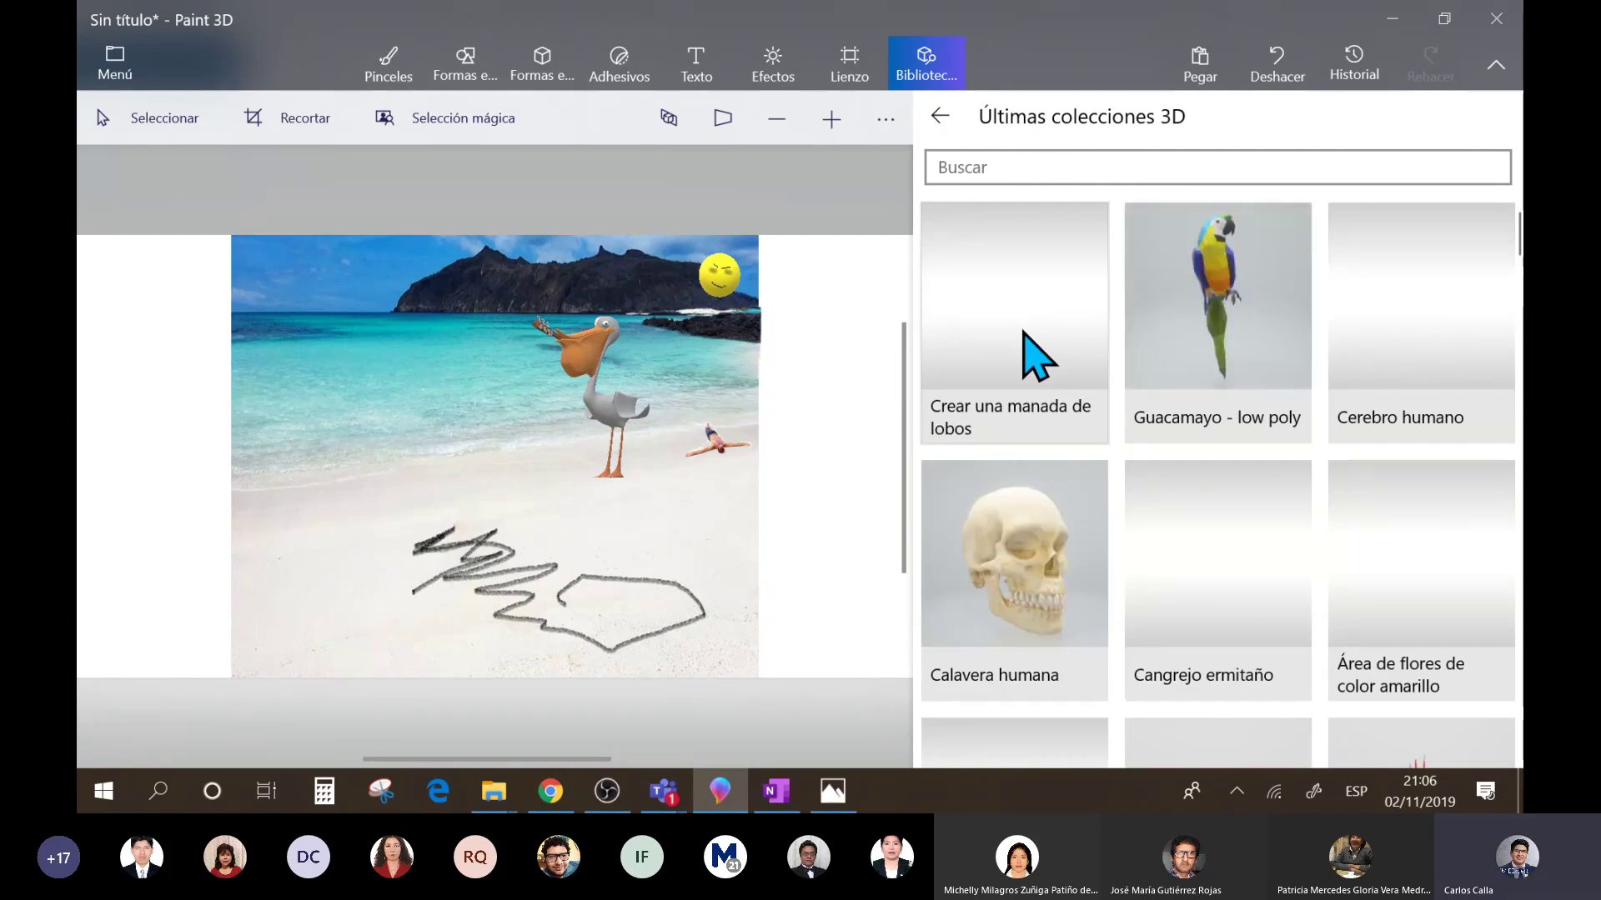
click(1429, 332)
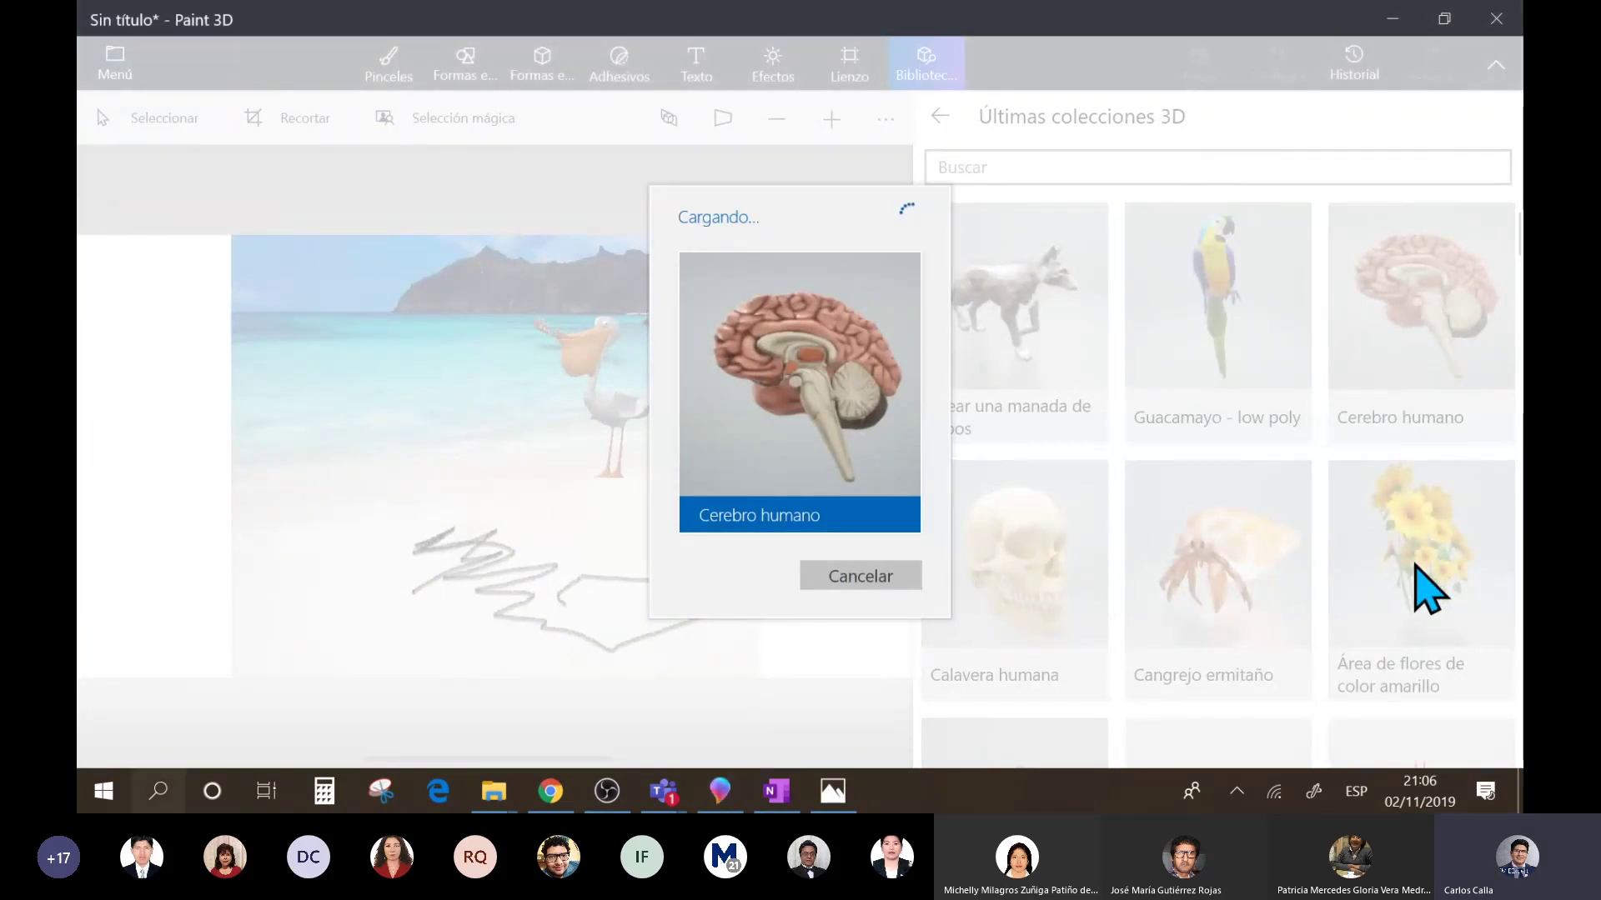
- Search Windows for "power" and launch PowerPoint
key(super)
text(po)
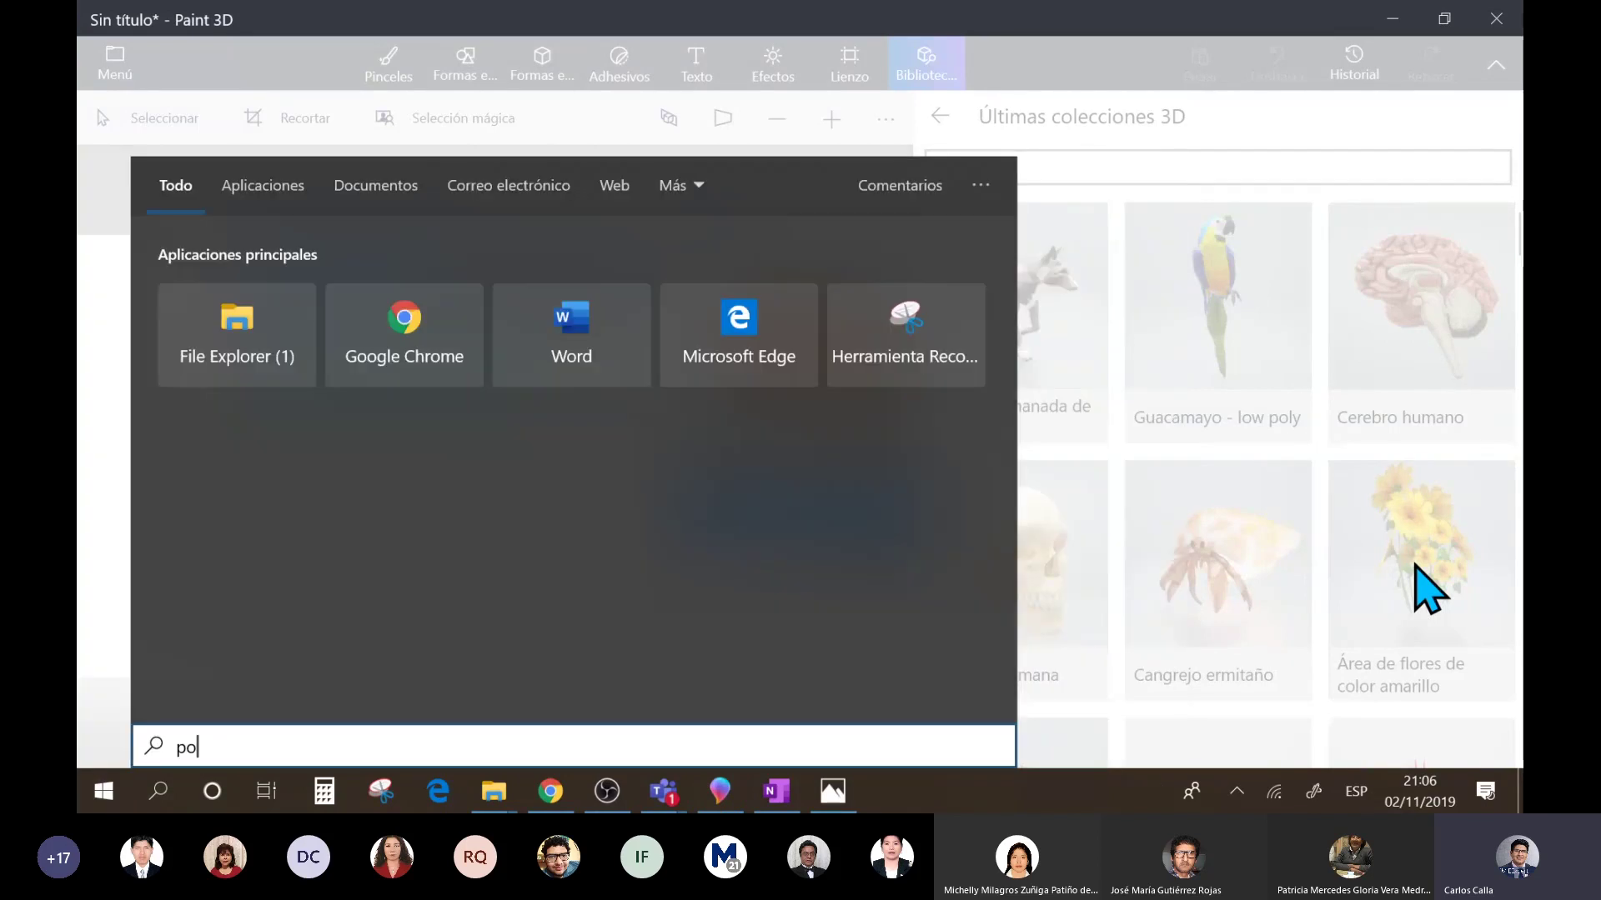
text(we)
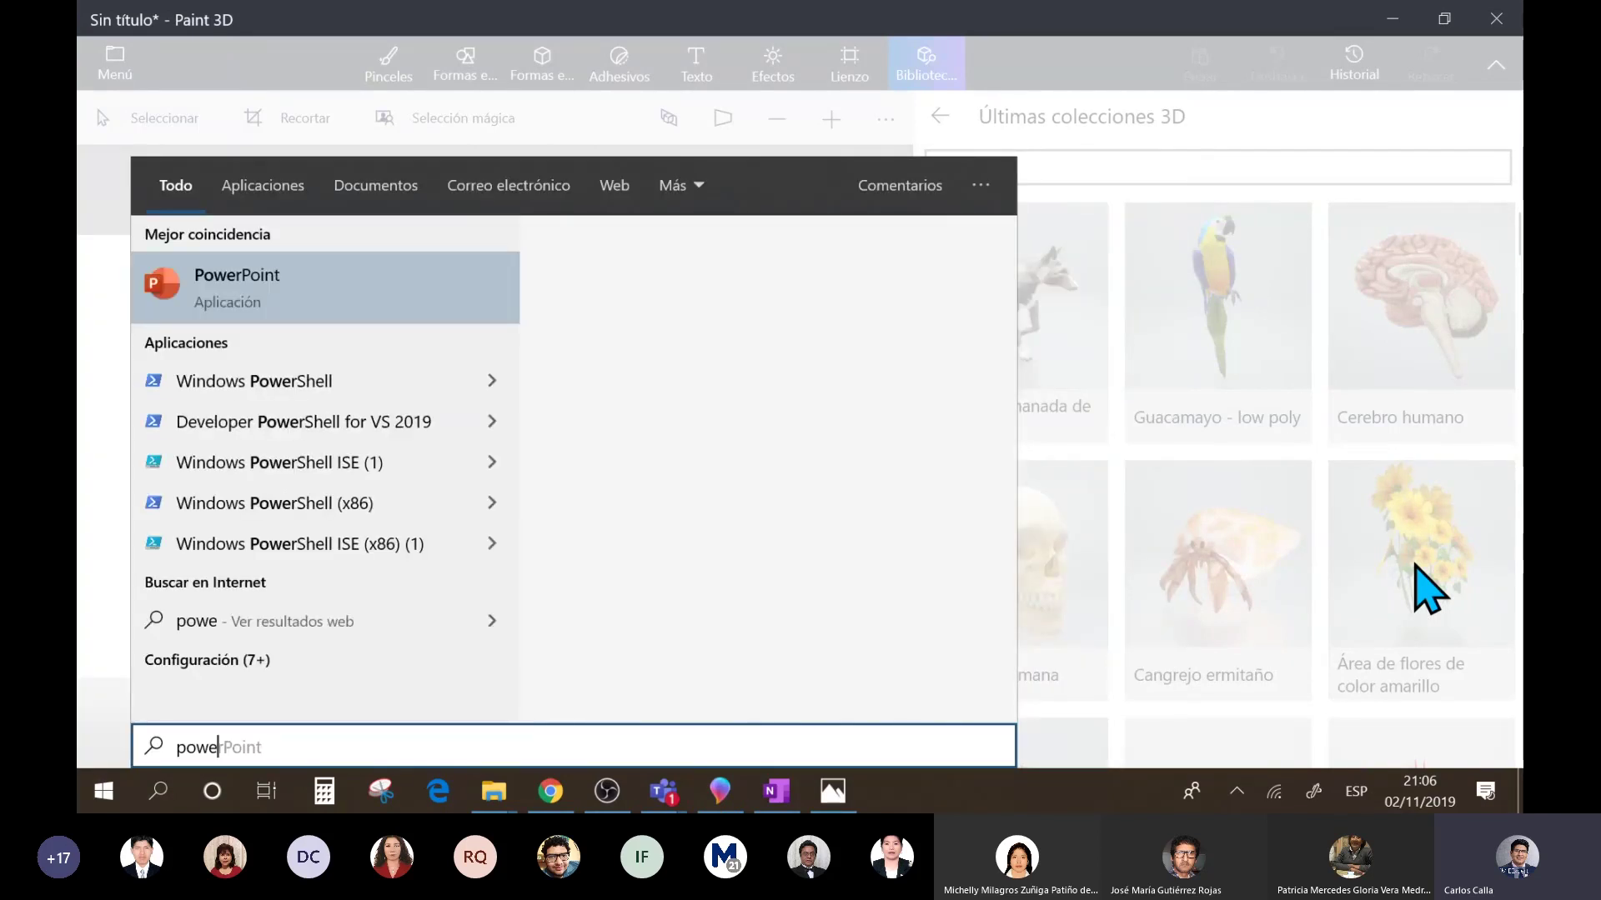
text(r)
key(Return)
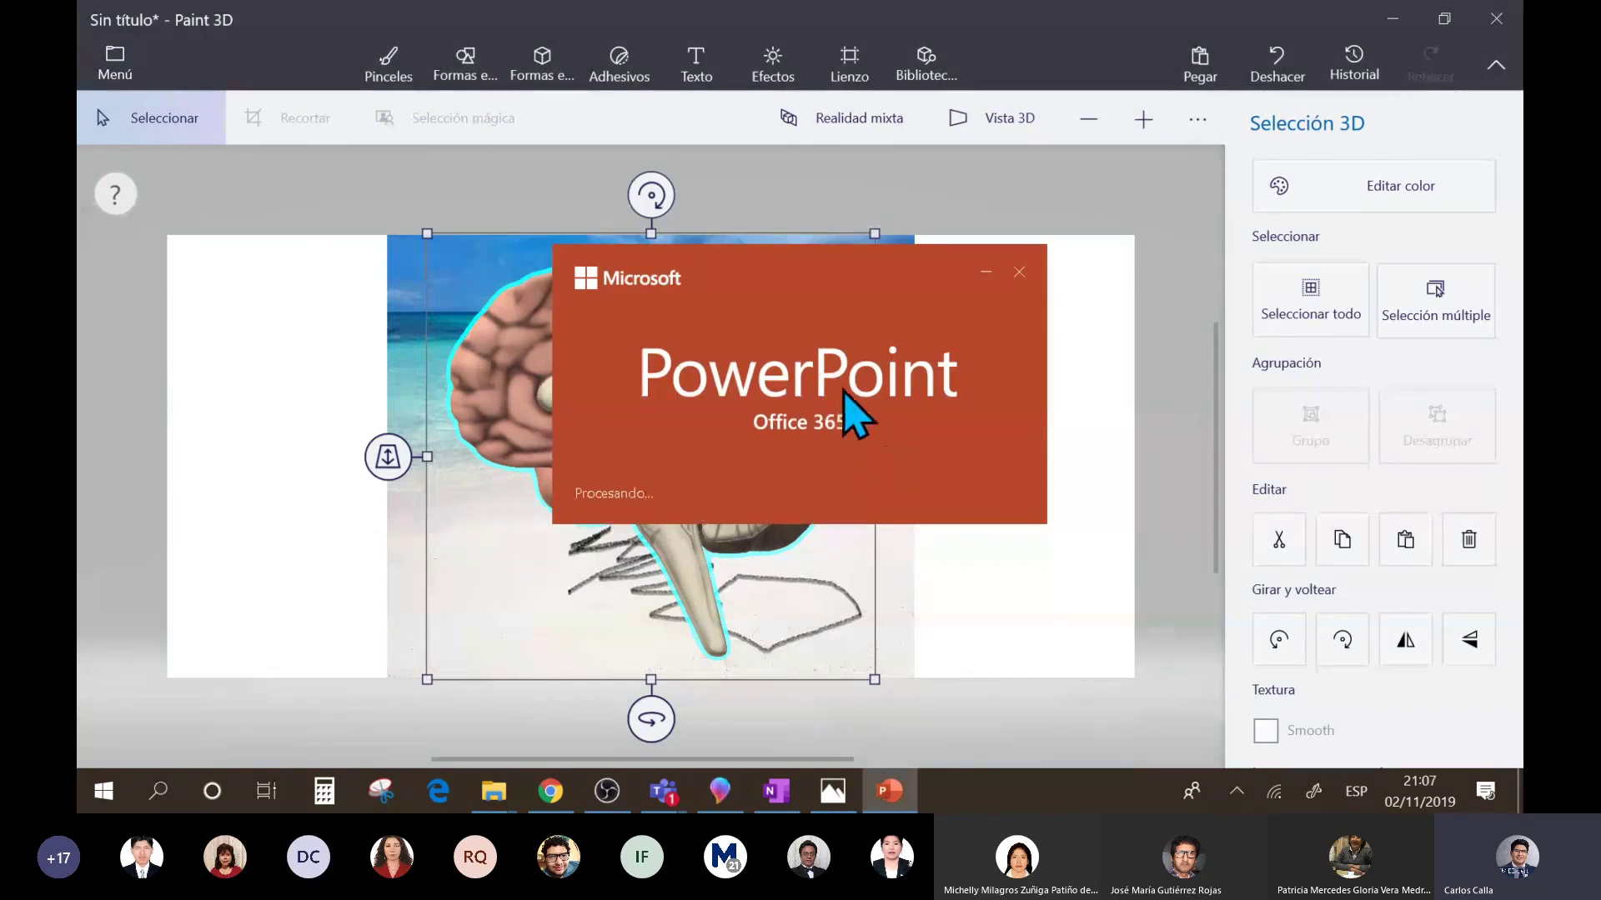
- Switch to the PowerPoint window and create a blank presentation
key(alt+Tab)
key(Tab)
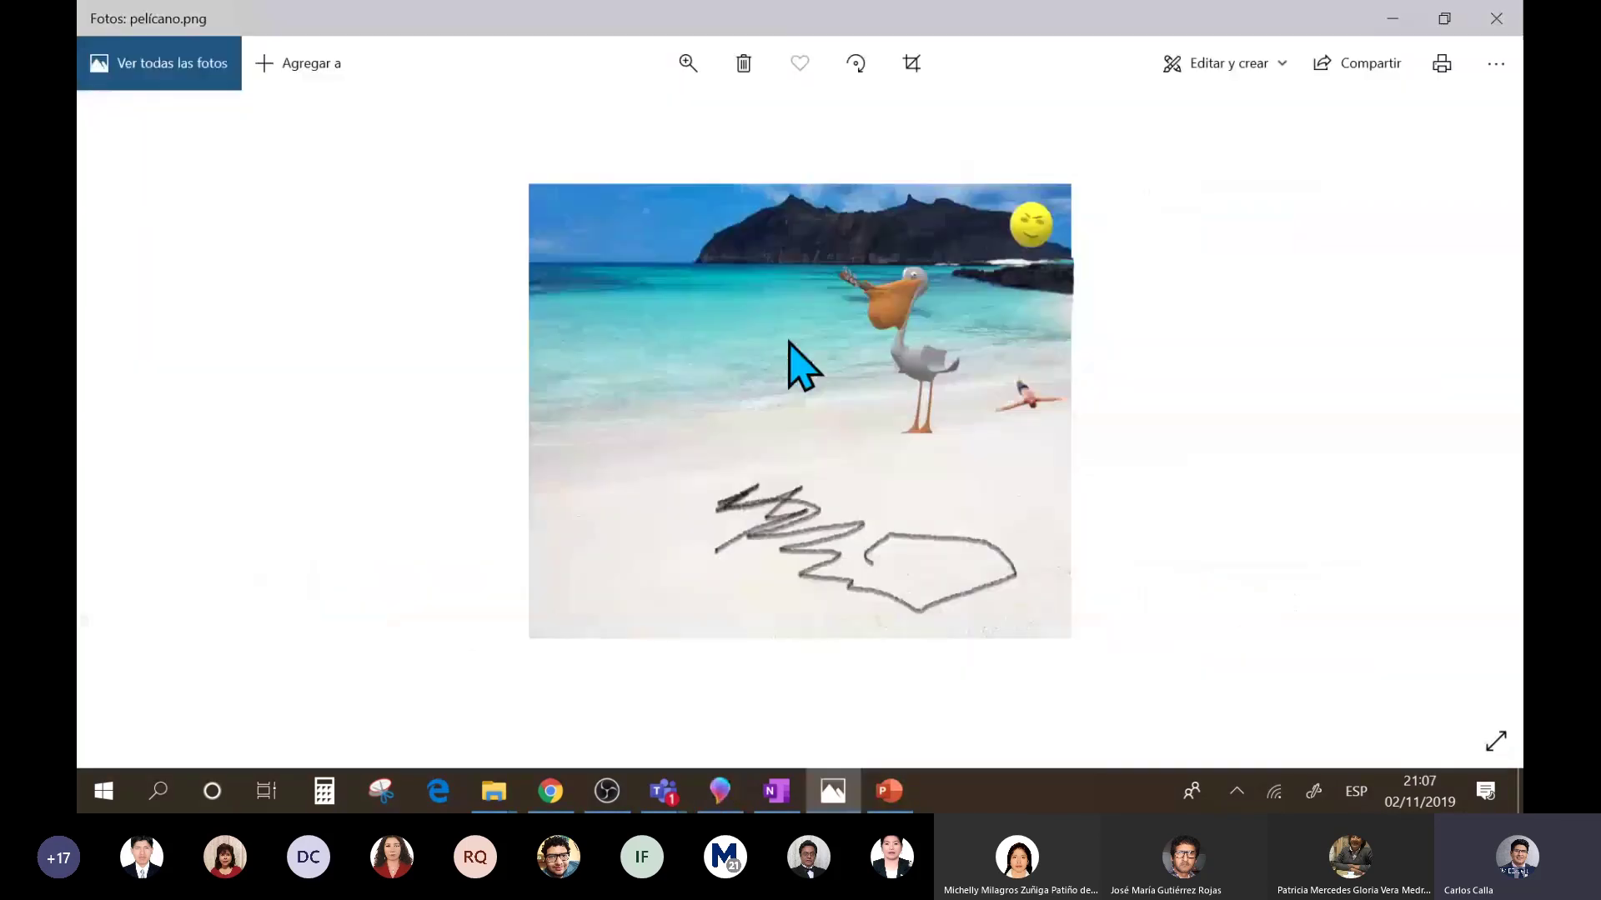
key(alt+Tab)
key(alt+Tab)
key(alt+Tab)
key(Tab)
key(alt+Tab)
key(alt+Tab)
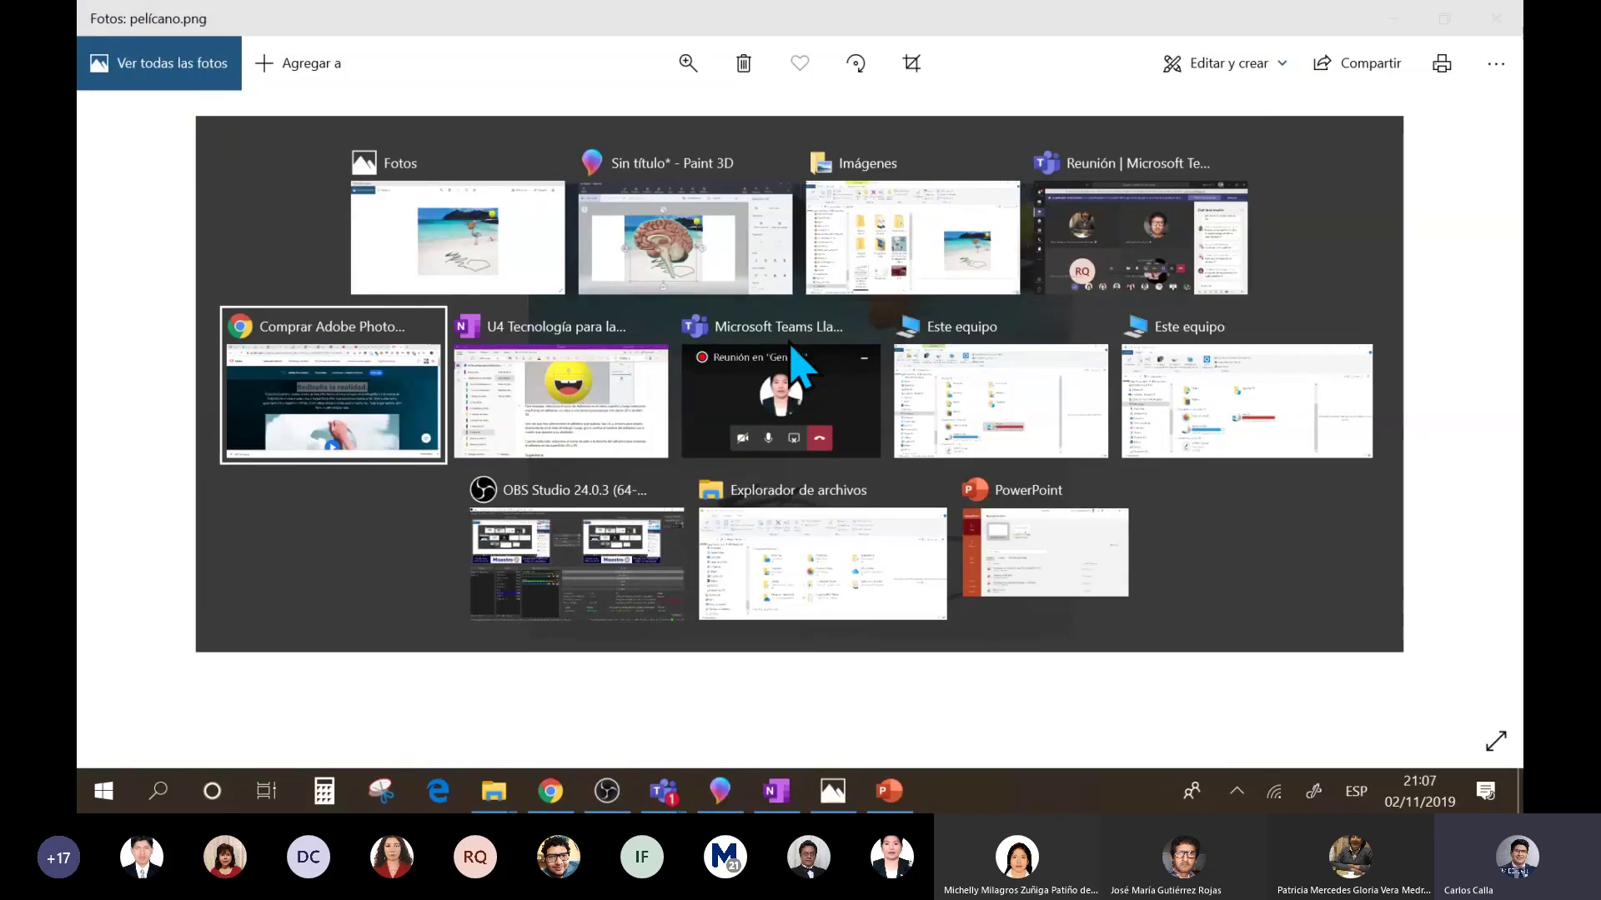
click(1044, 550)
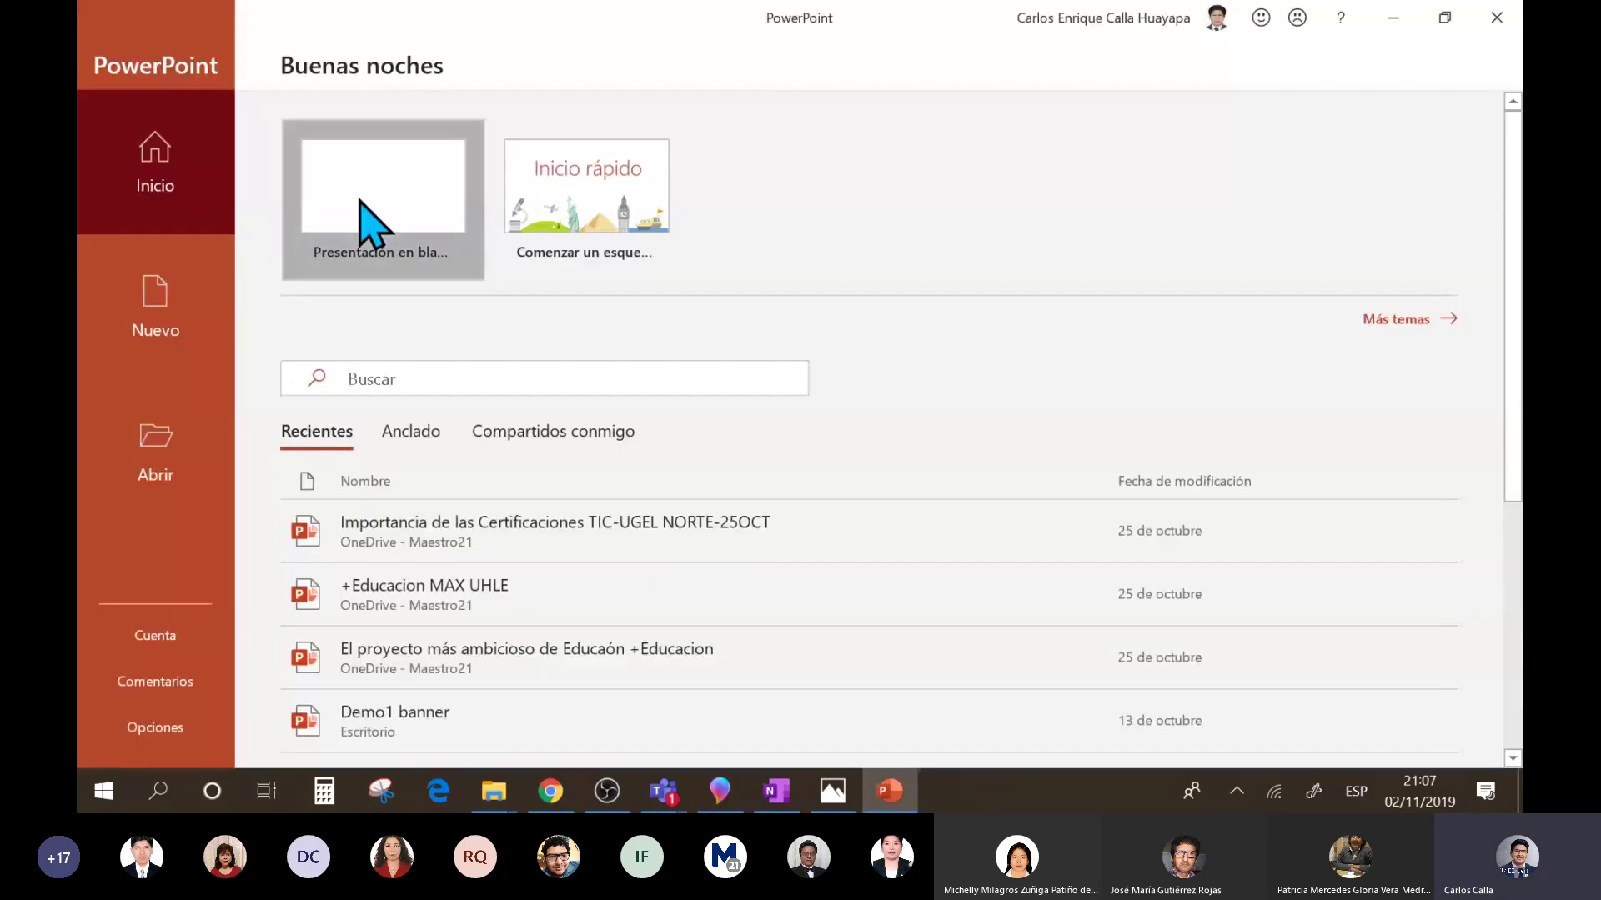
click(363, 279)
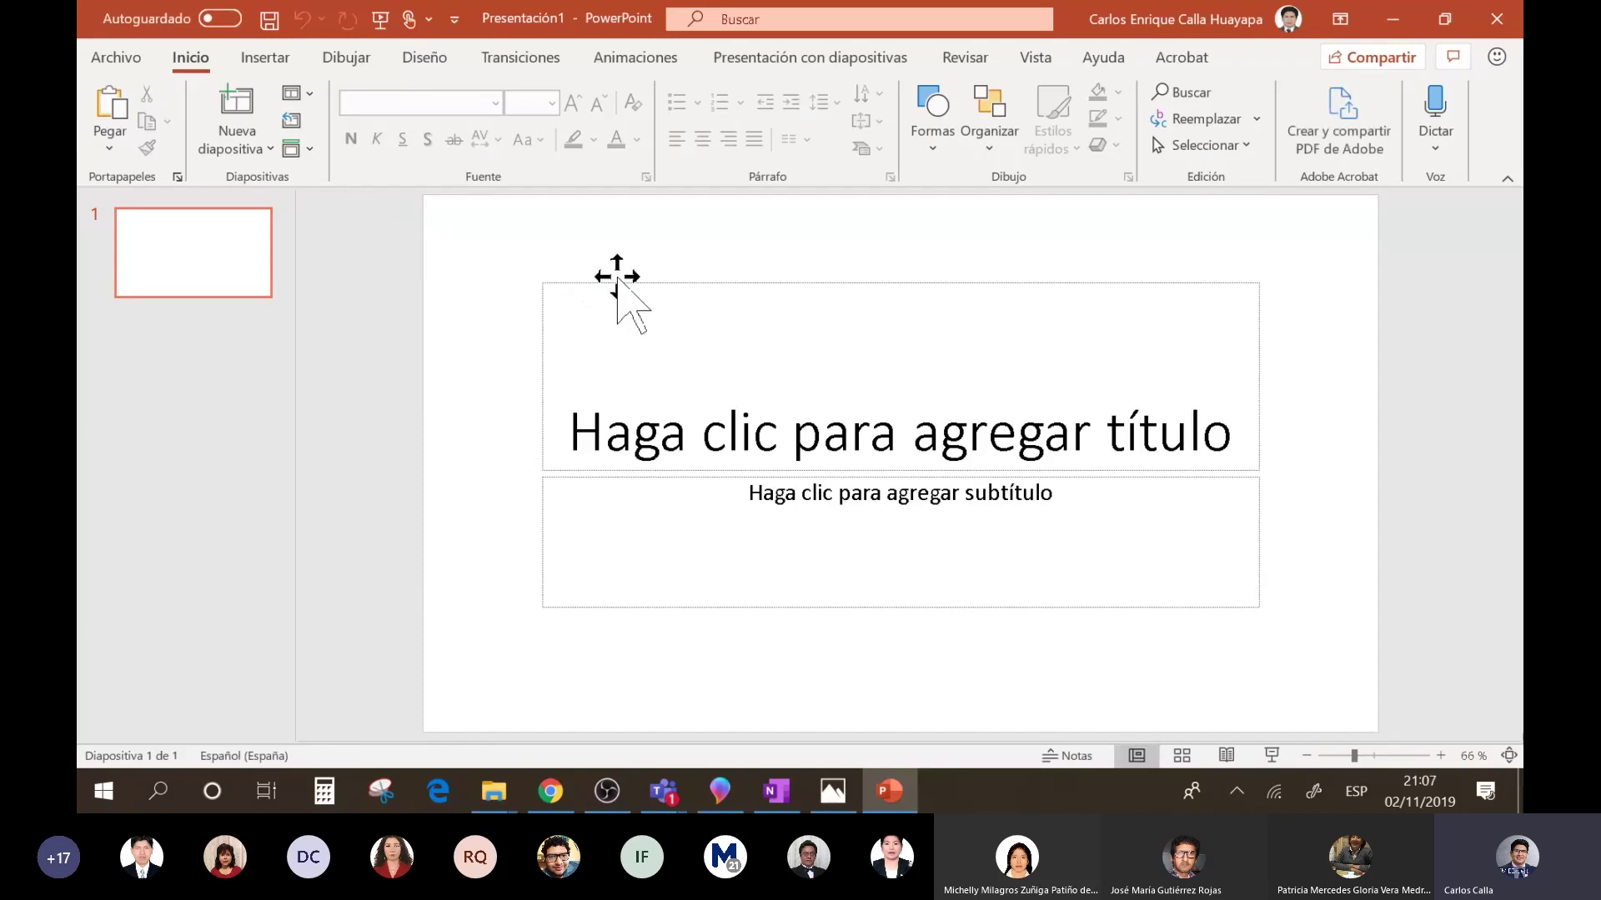
- Show the 3D model sources for the title slide, open the online models gallery, and close it
click(636, 409)
click(275, 60)
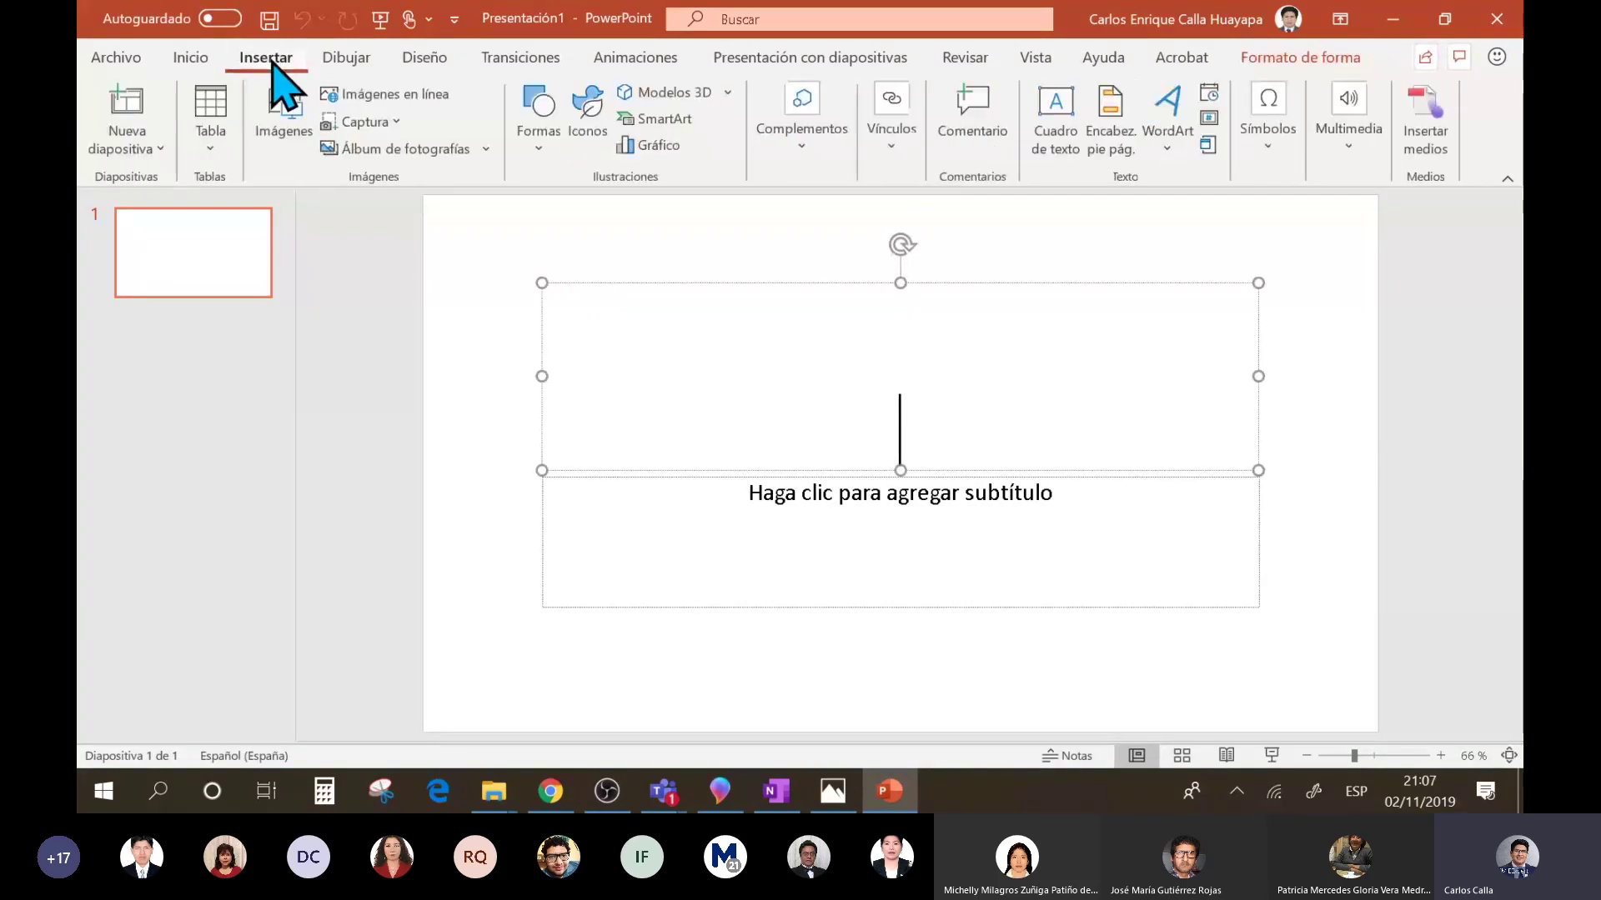
click(729, 94)
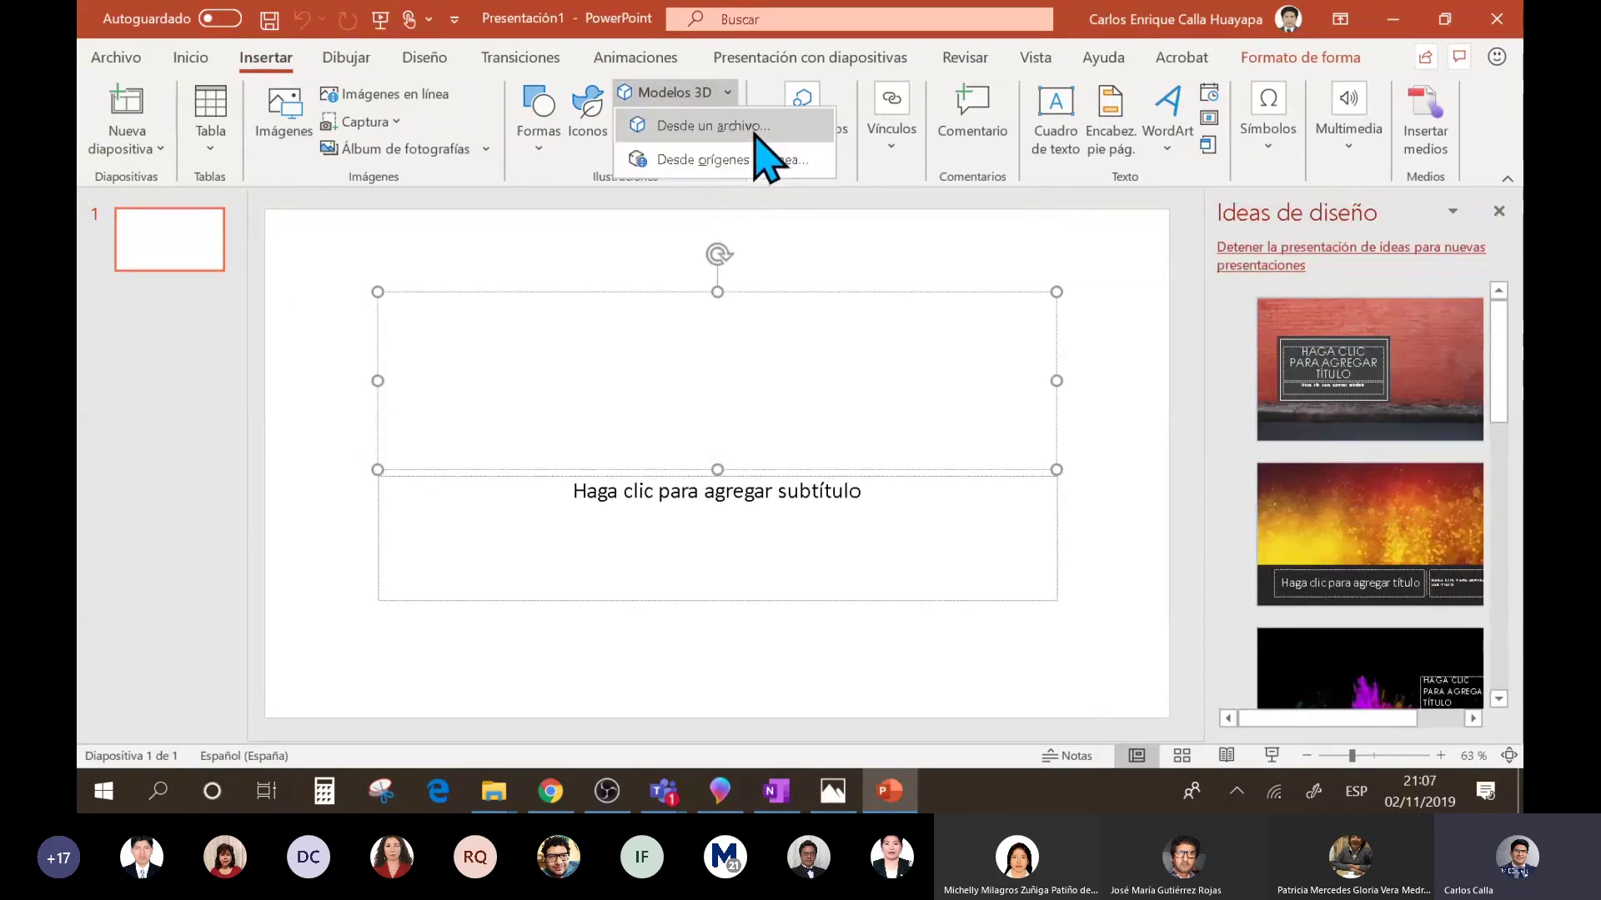
click(792, 160)
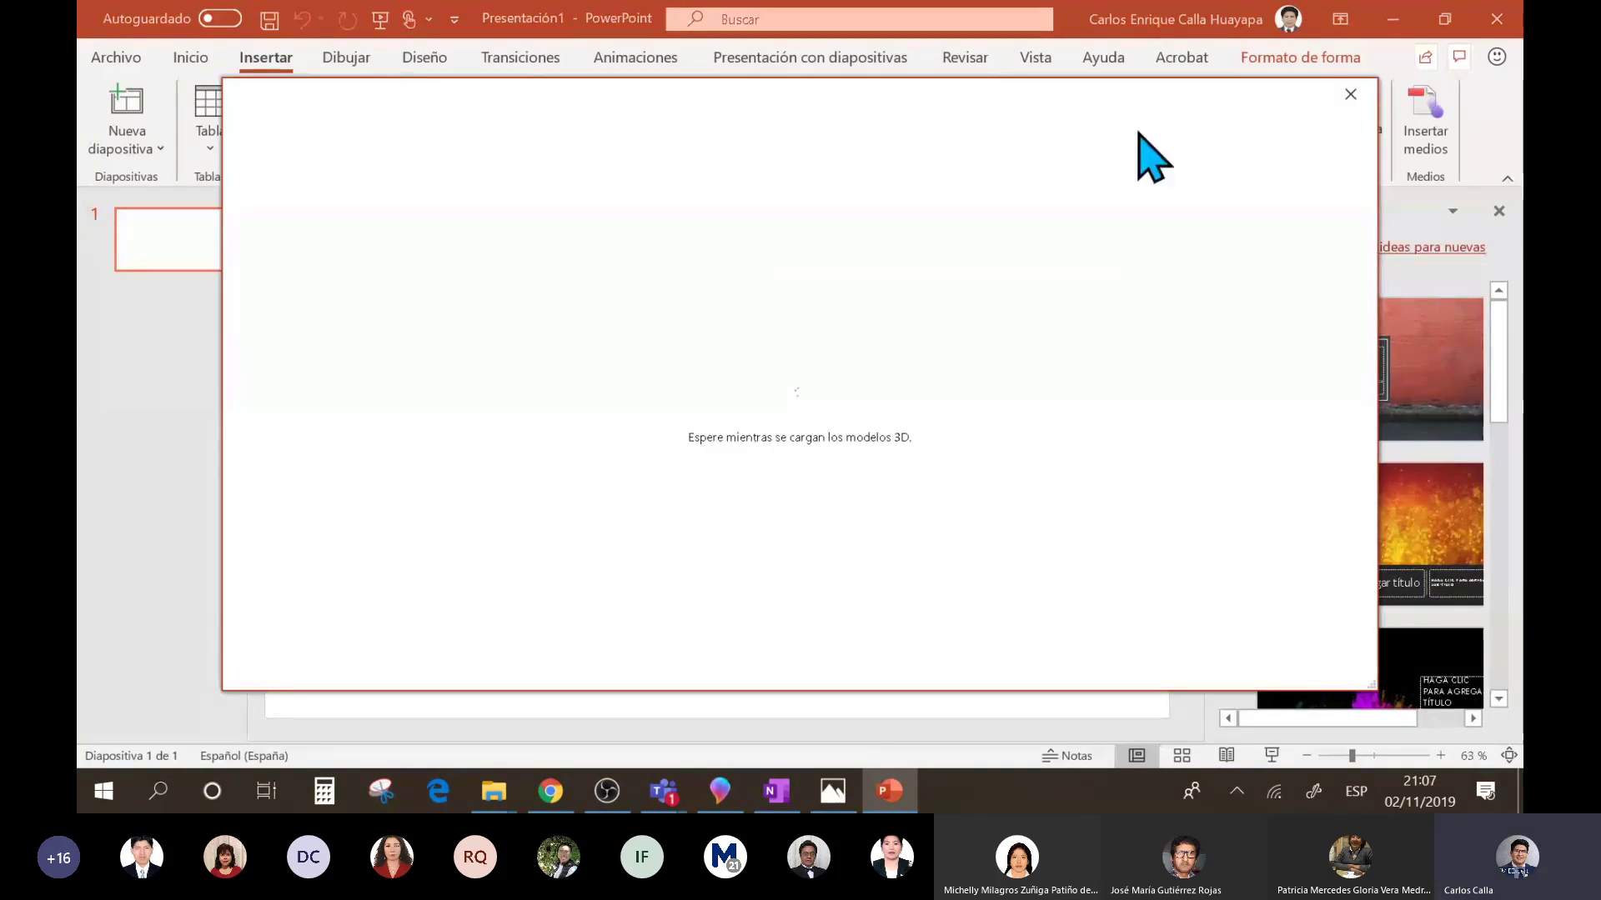
click(1348, 94)
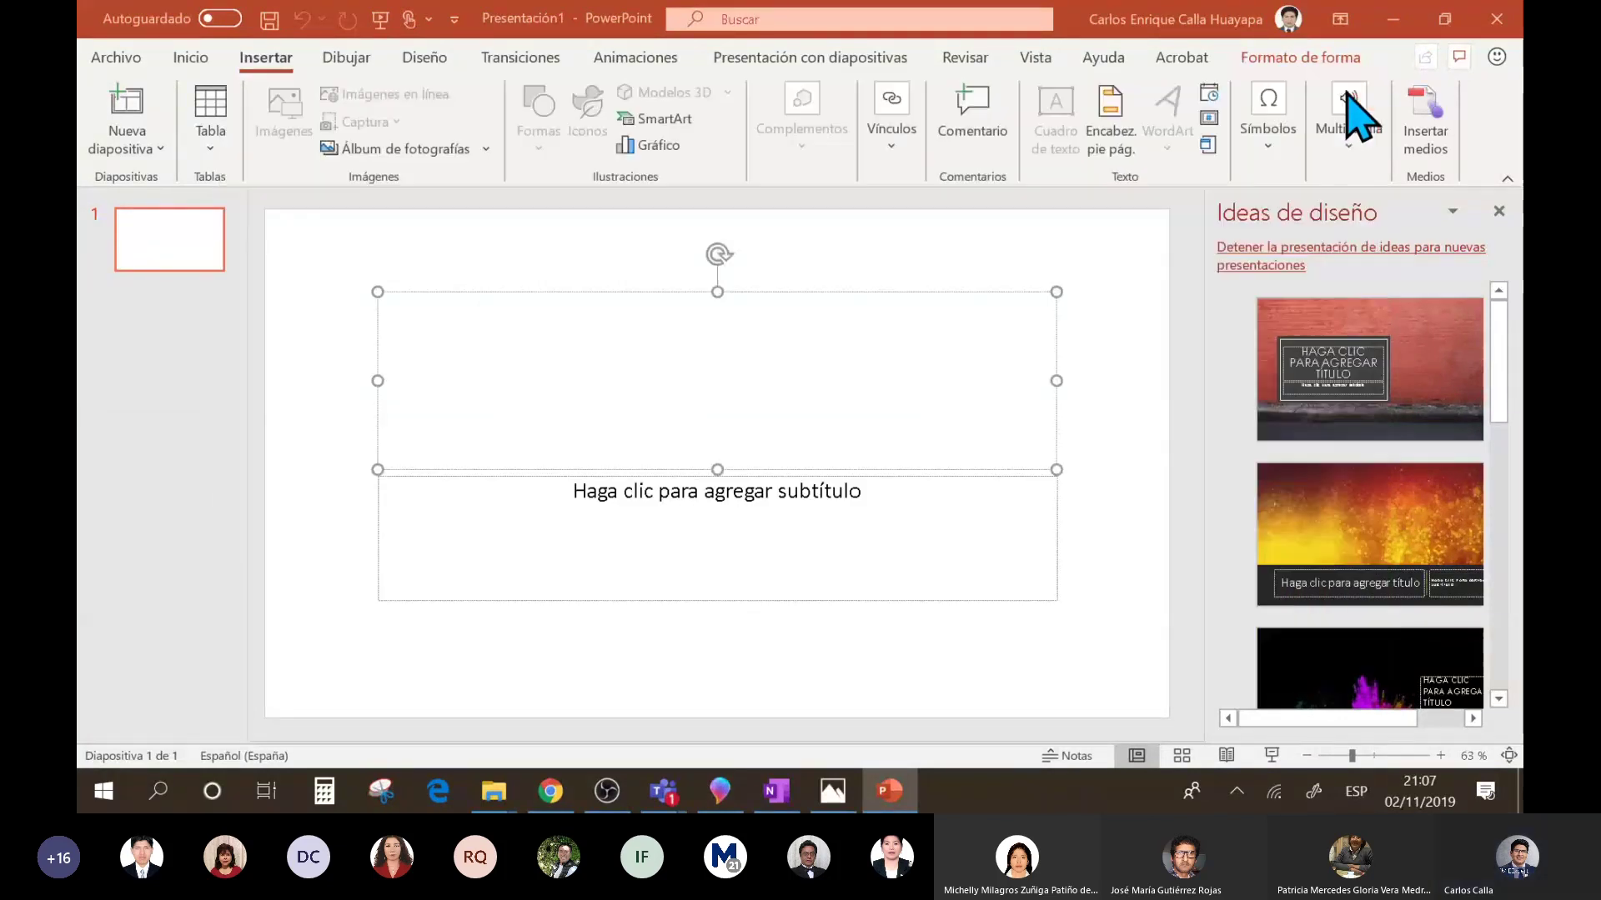
- Open the dialog for inserting a 3D model from a file and switch to the pelican picture in Fotos
click(728, 92)
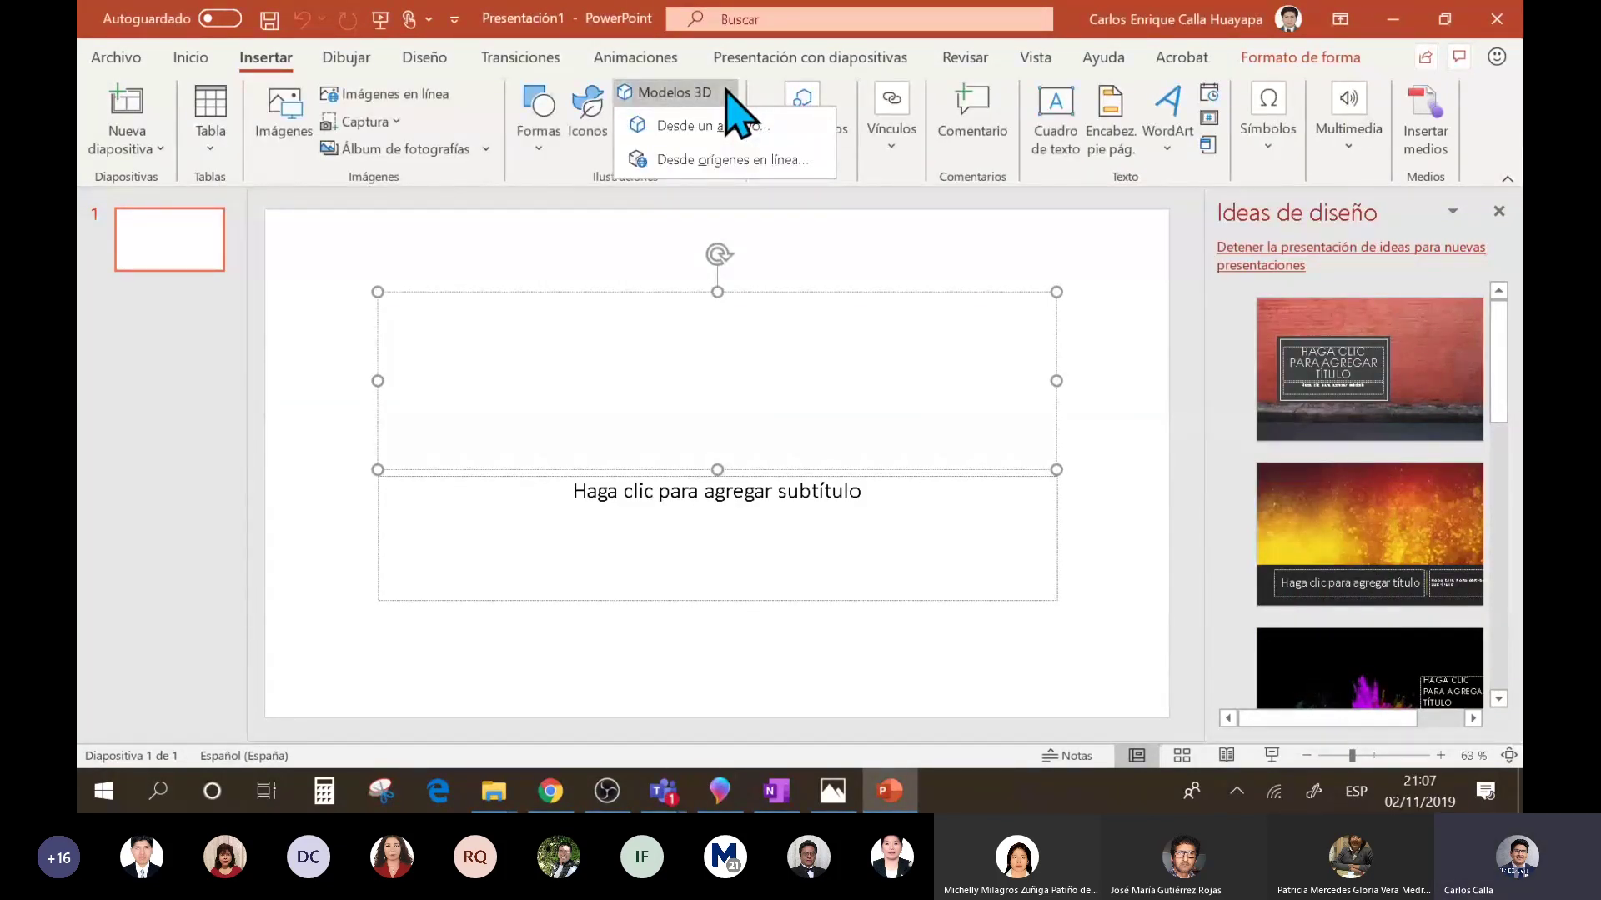
click(730, 93)
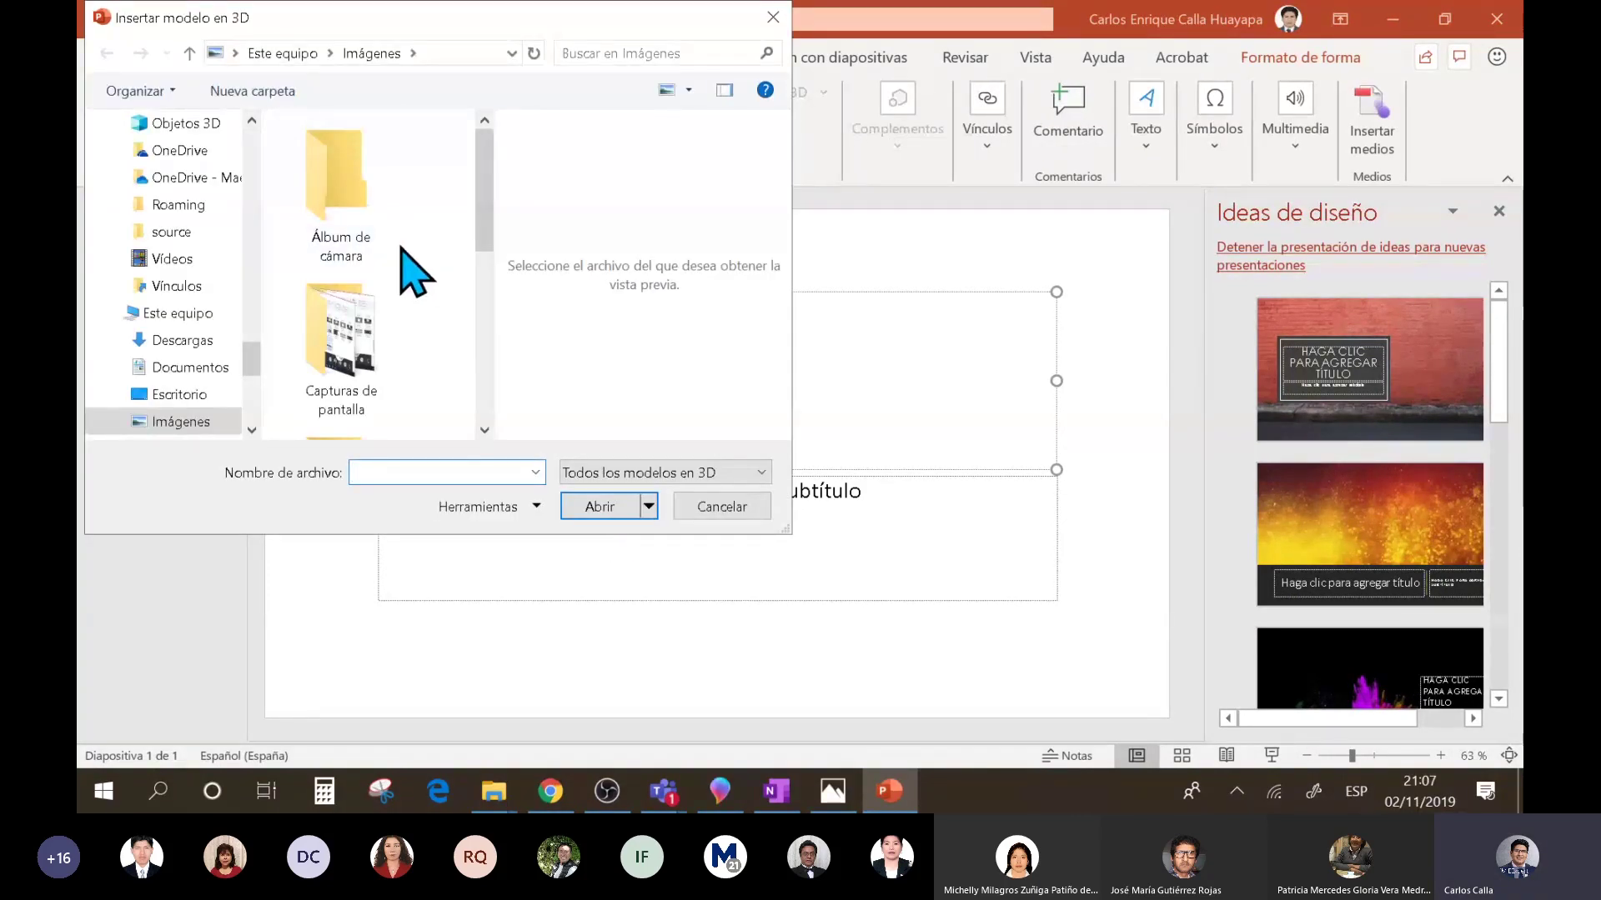
click(832, 787)
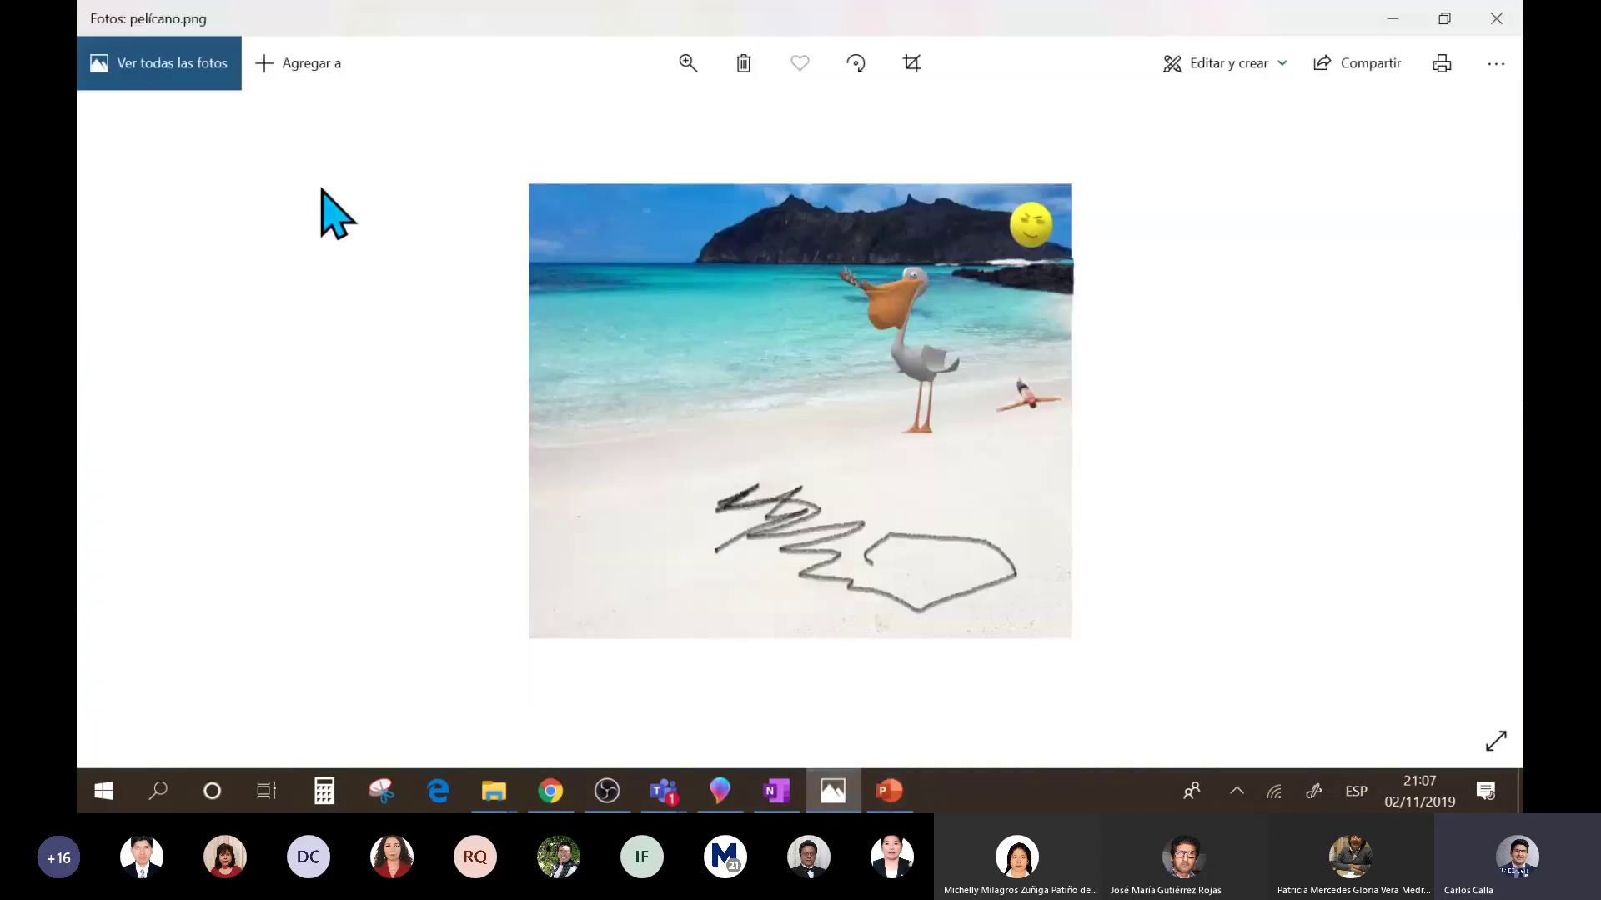
- Switch to Paint 3D and save the untitled beach and brain project in Paint 3D under the name "pel"
click(721, 791)
click(121, 64)
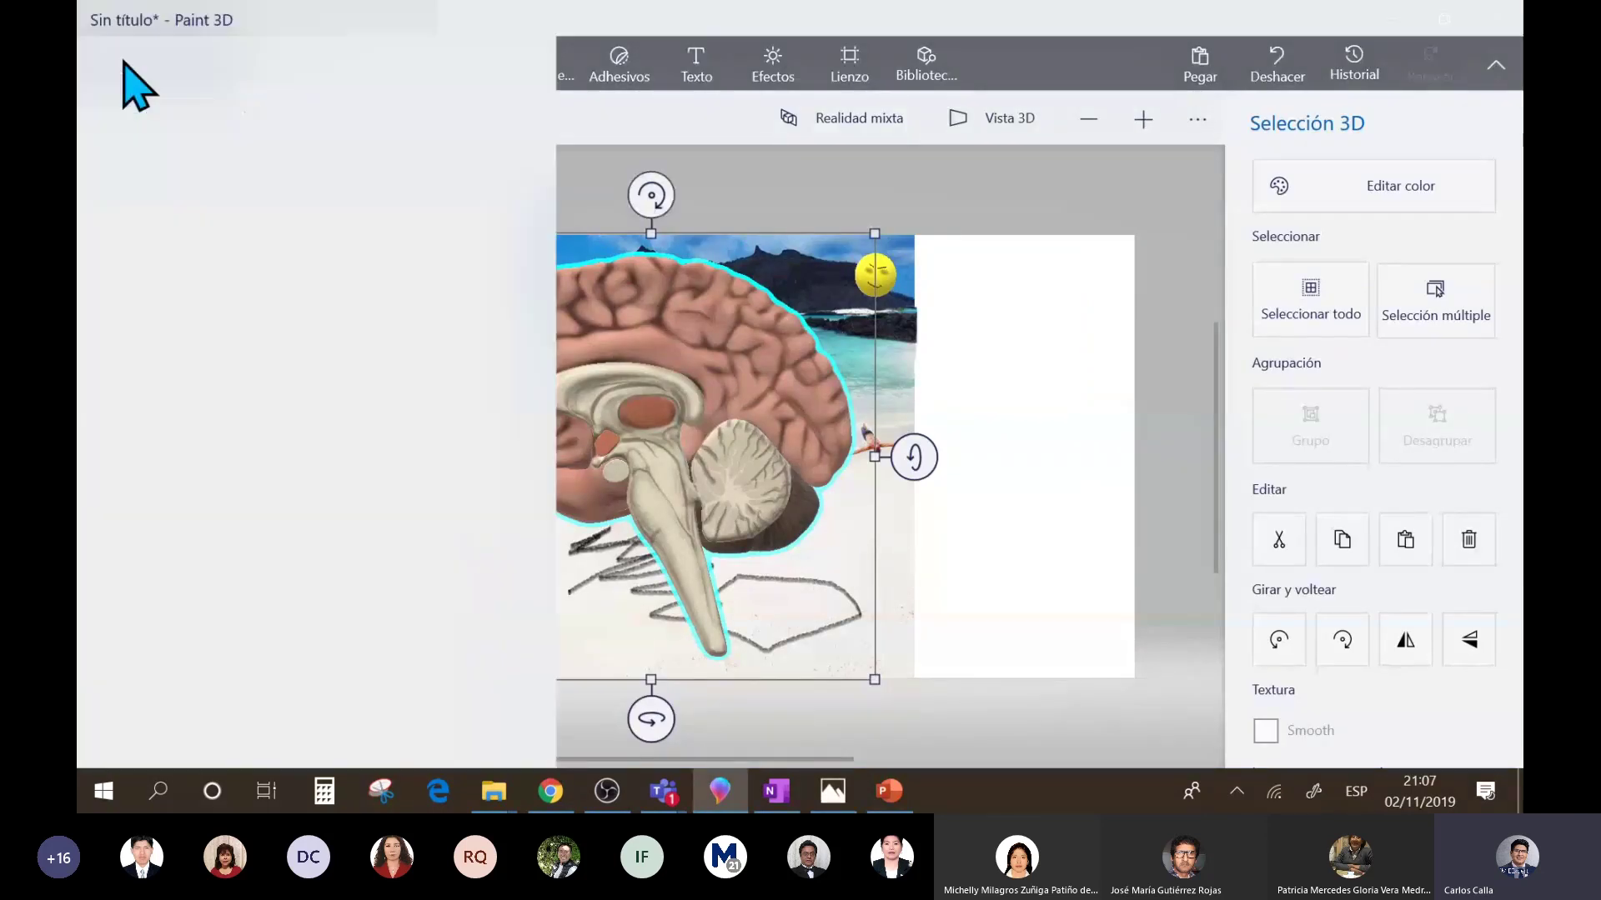
click(665, 327)
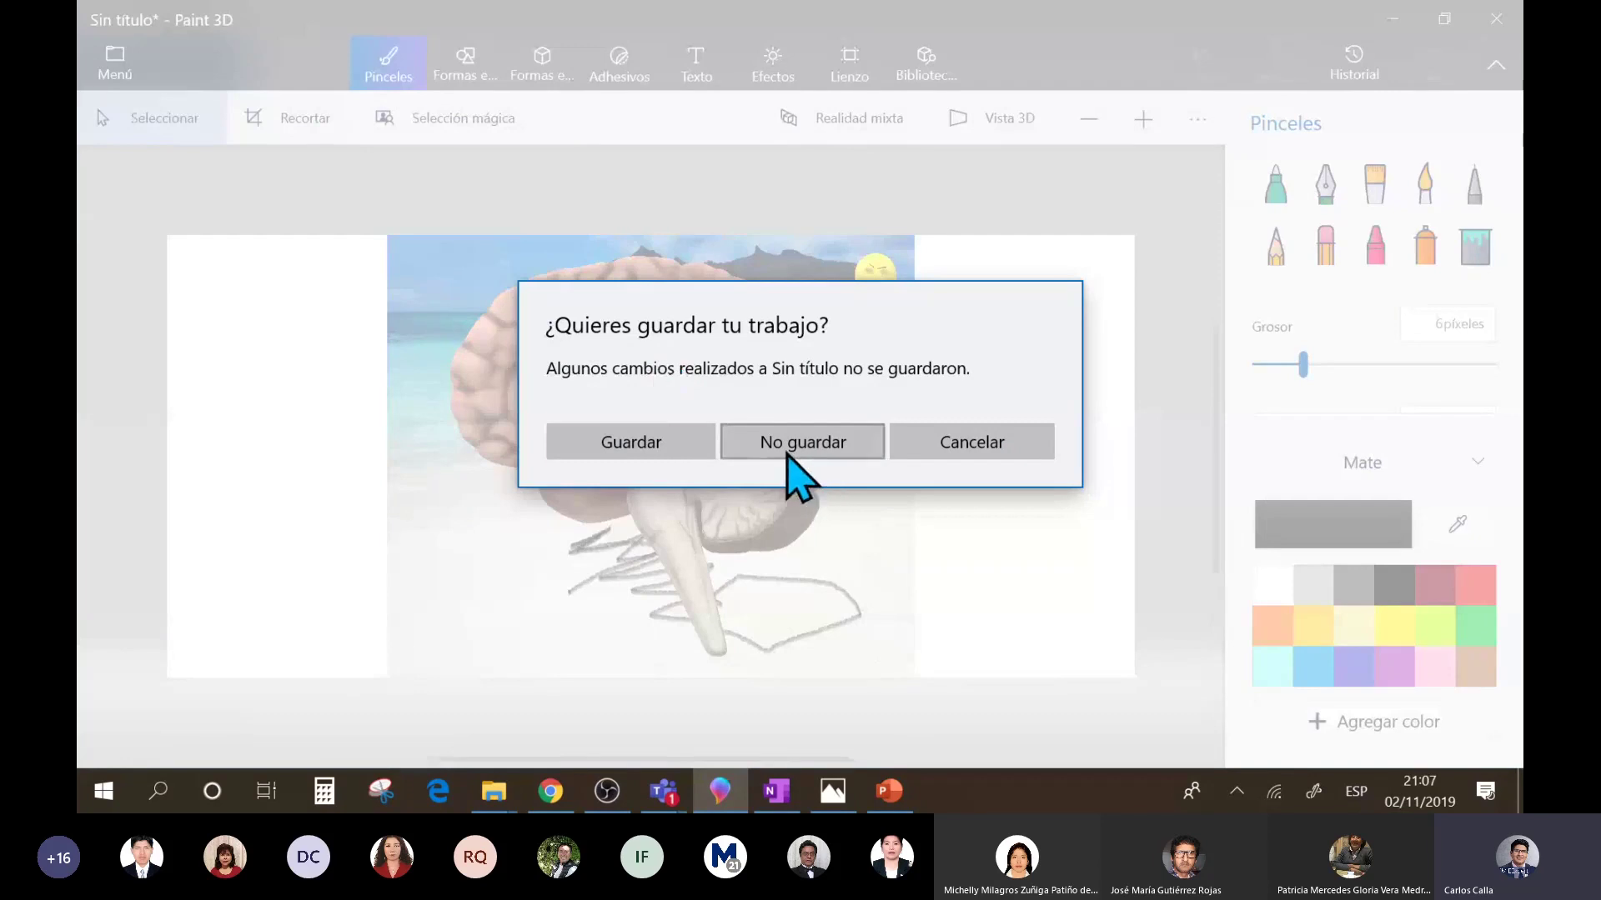
click(707, 446)
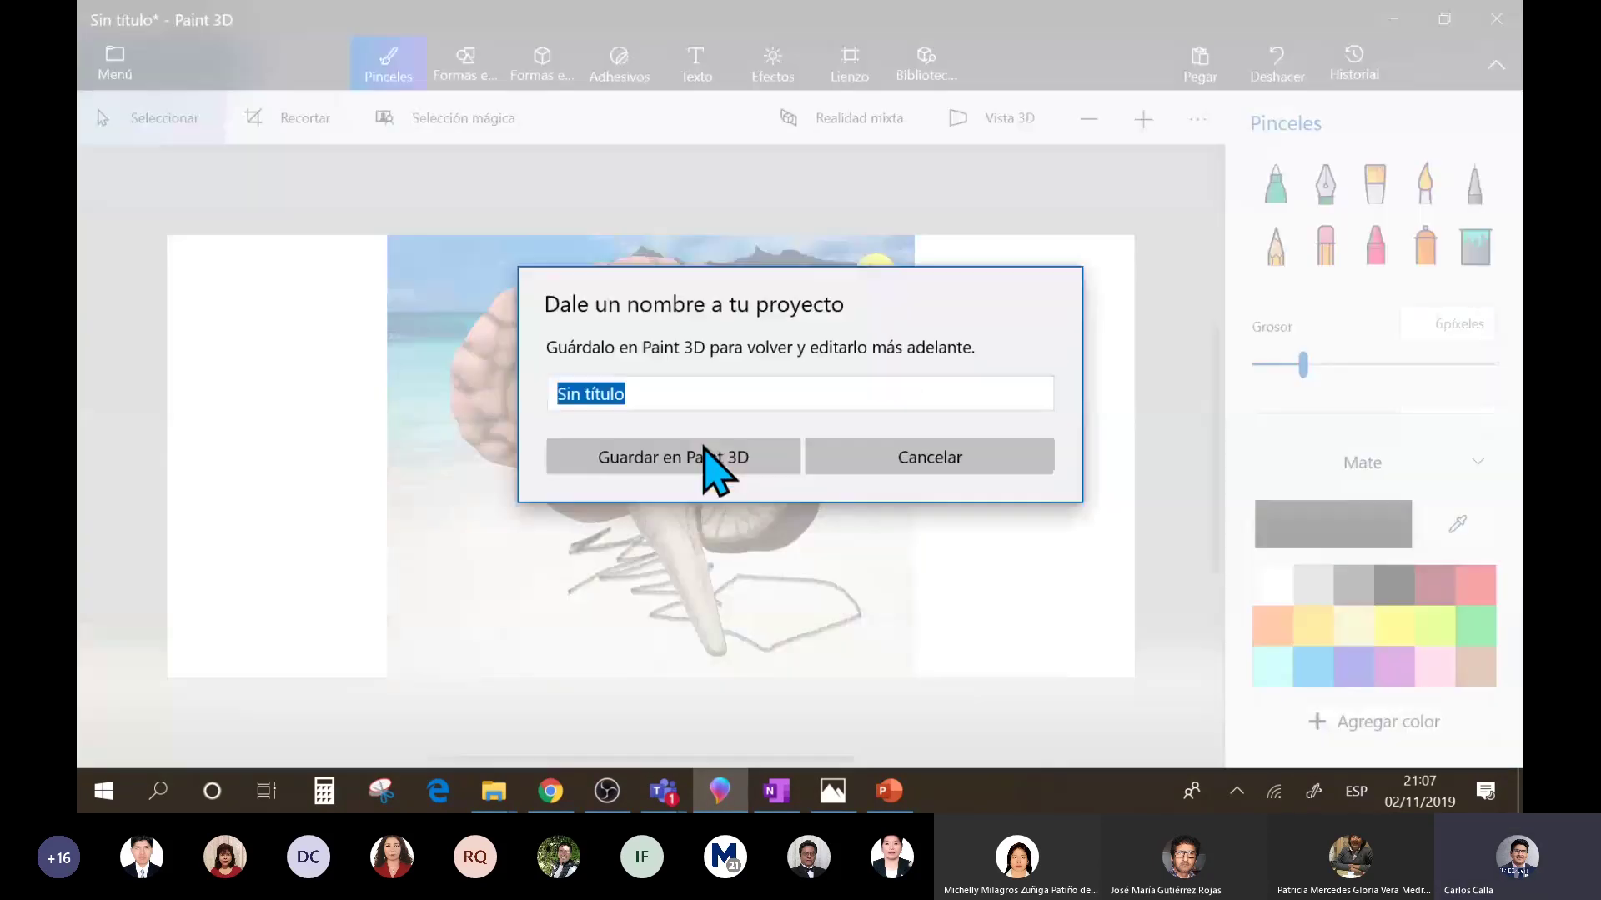
text(pel)
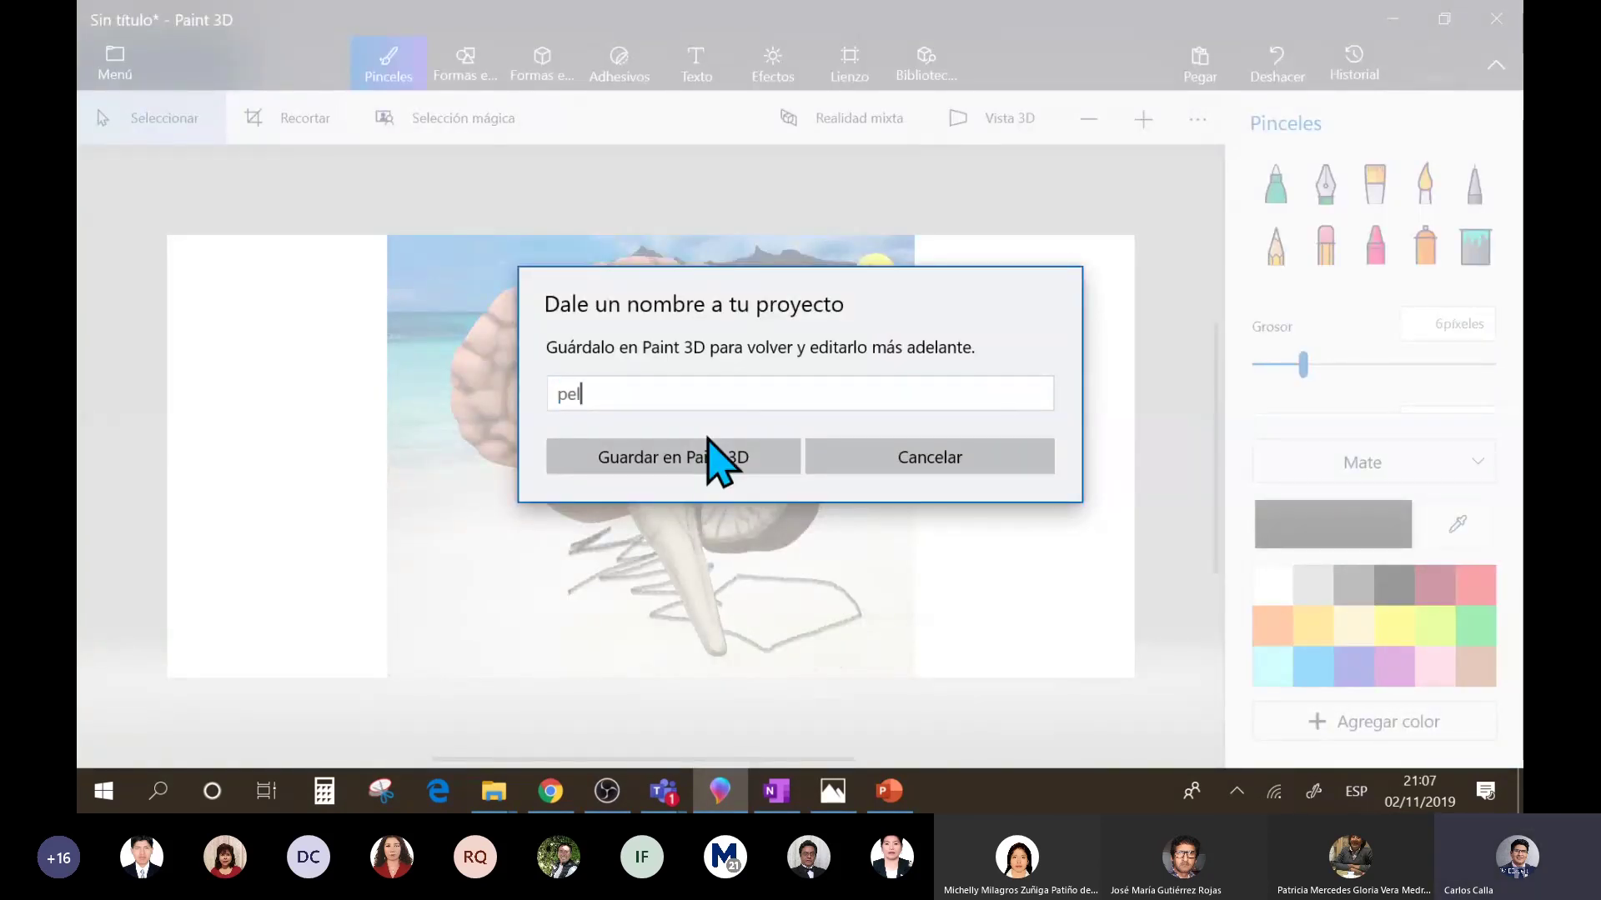
click(707, 442)
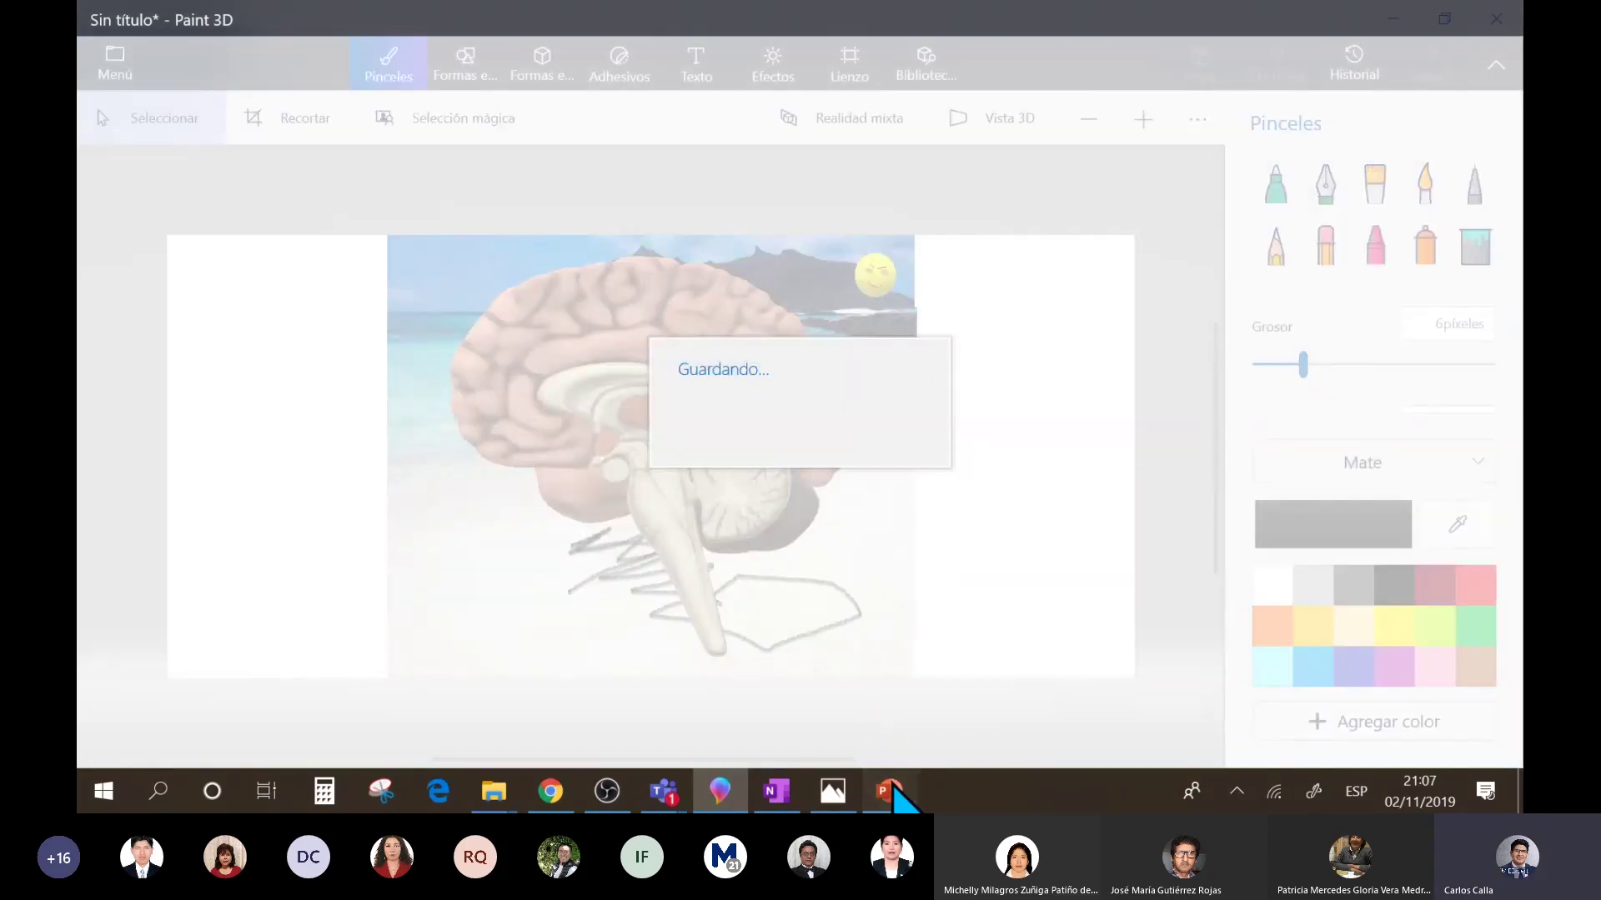
- Return to PowerPoint, check the Imágenes folder for 3D model files, and cancel the file insertion
click(891, 792)
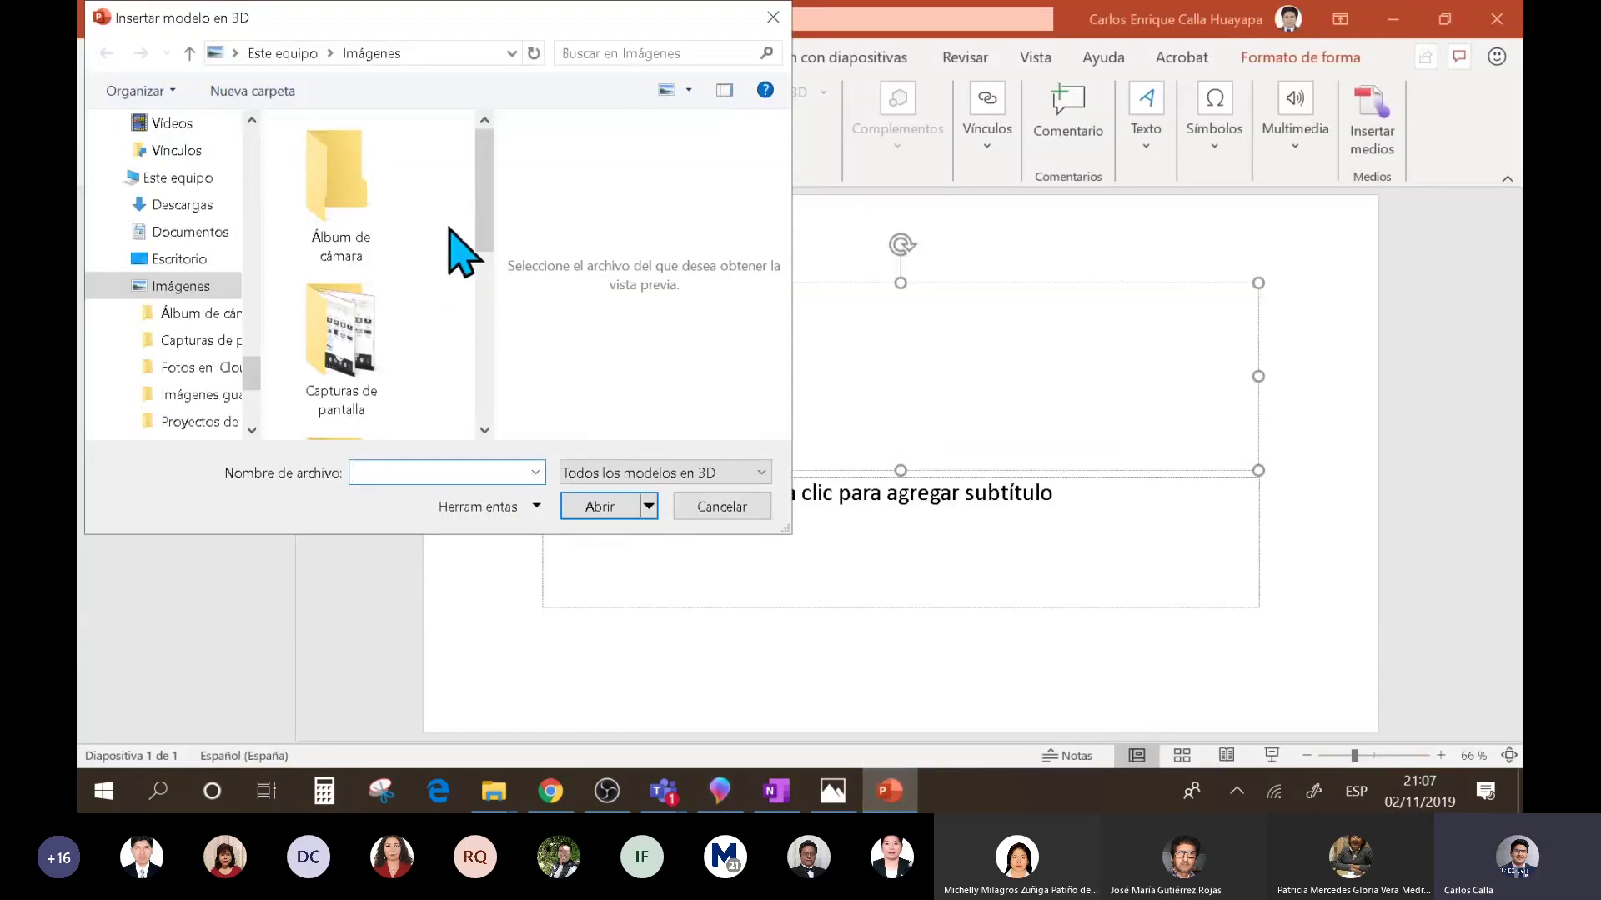
drag(486, 196, 475, 156)
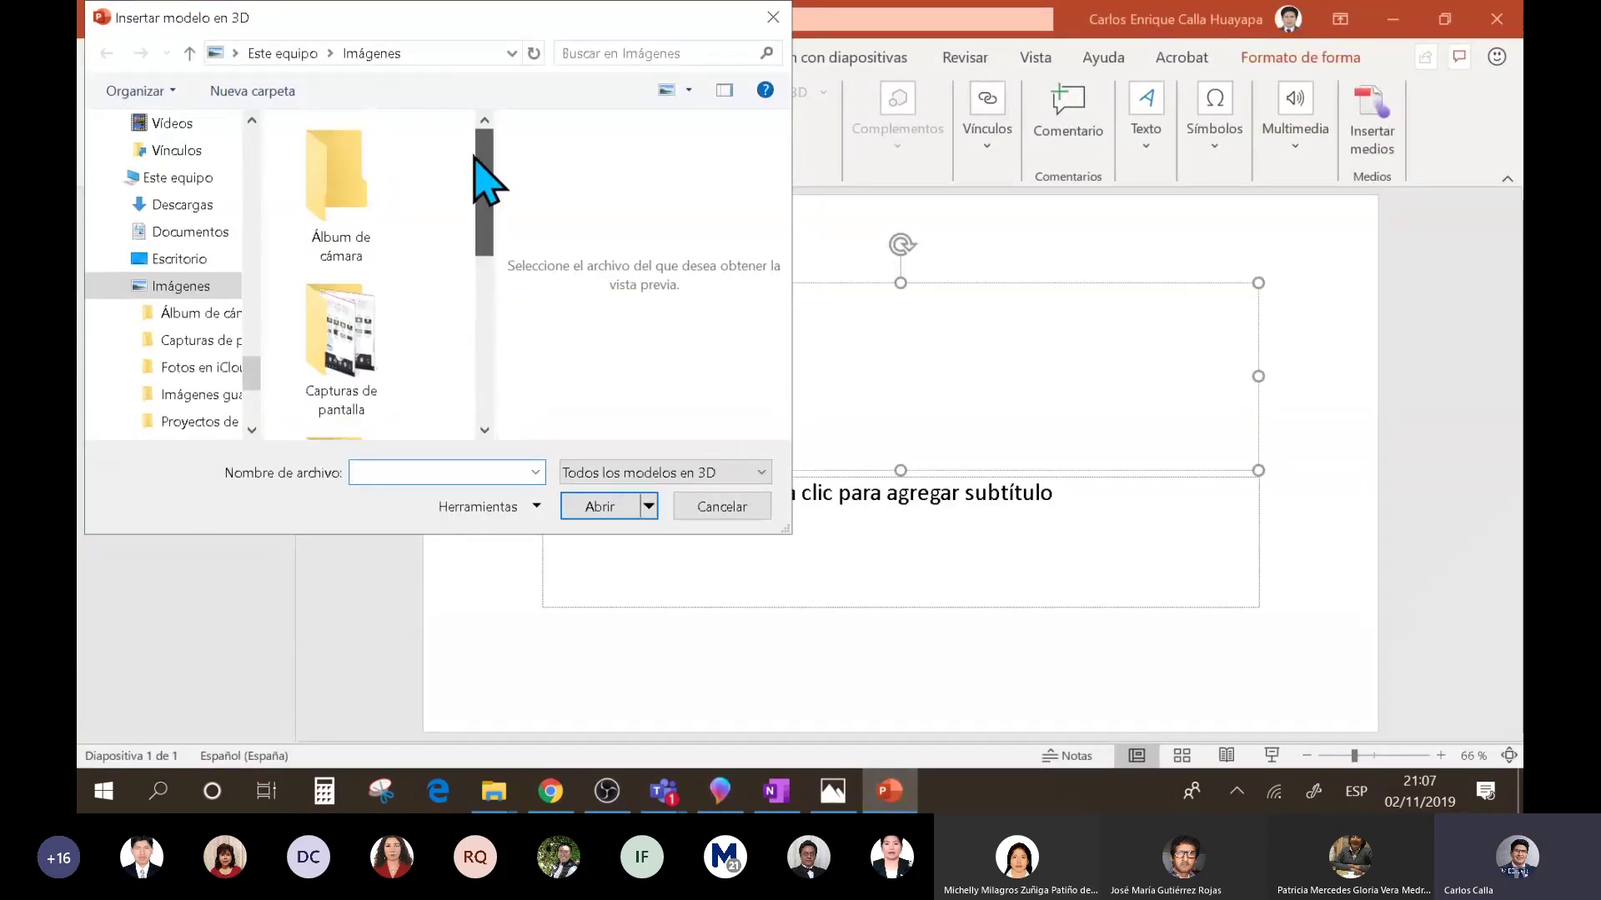
key(alt+Tab)
key(alt+Tab)
key(alt+Tab)
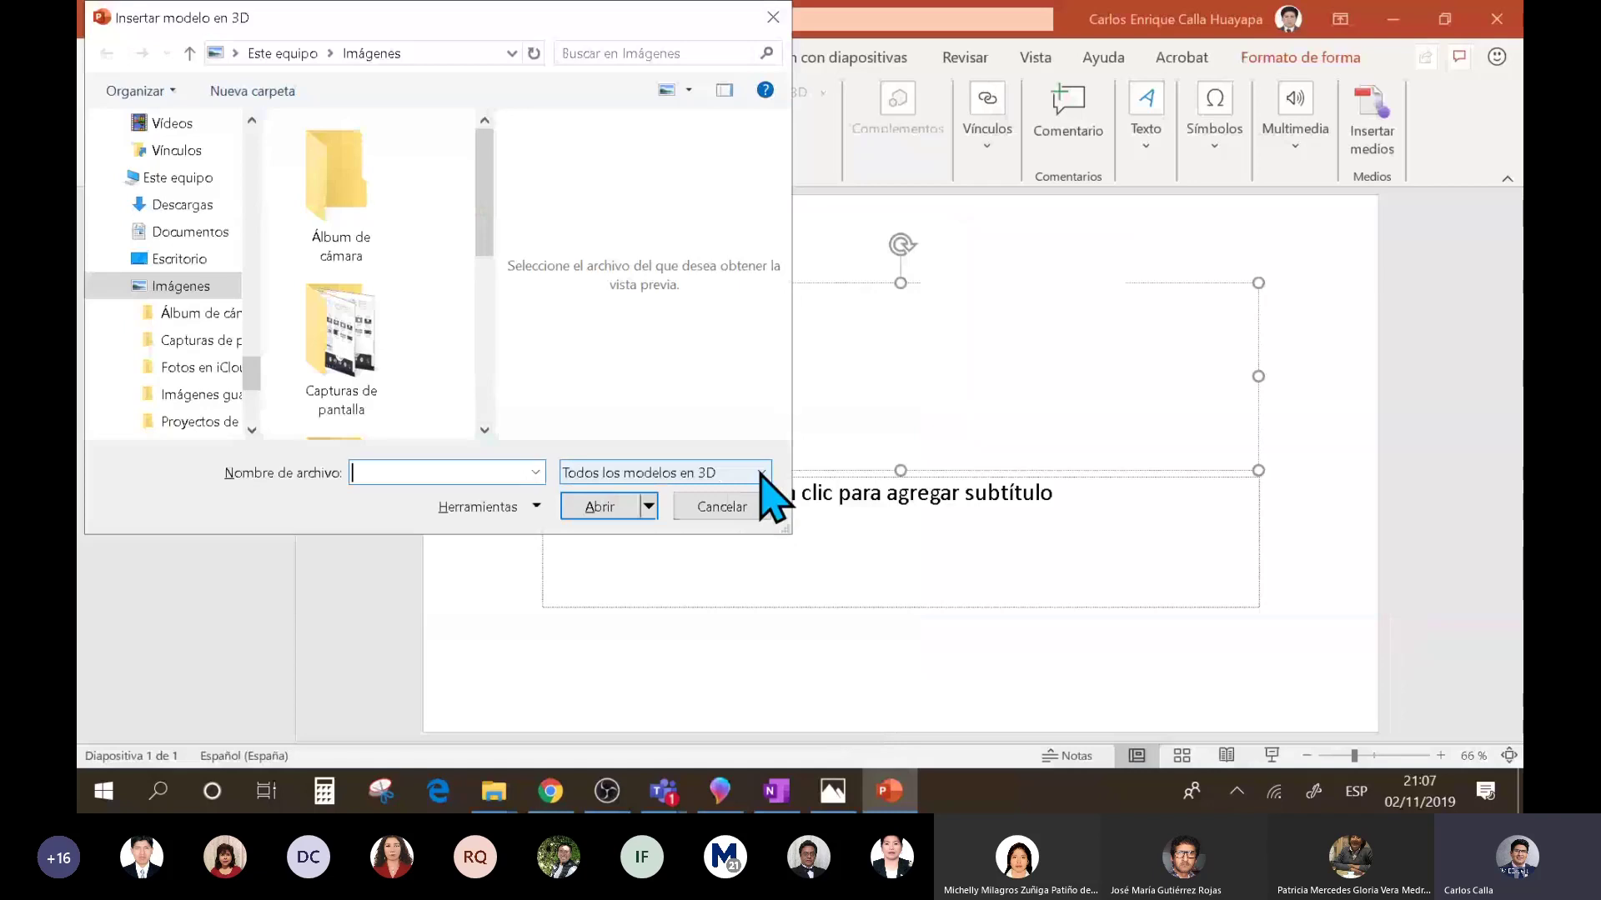
click(732, 508)
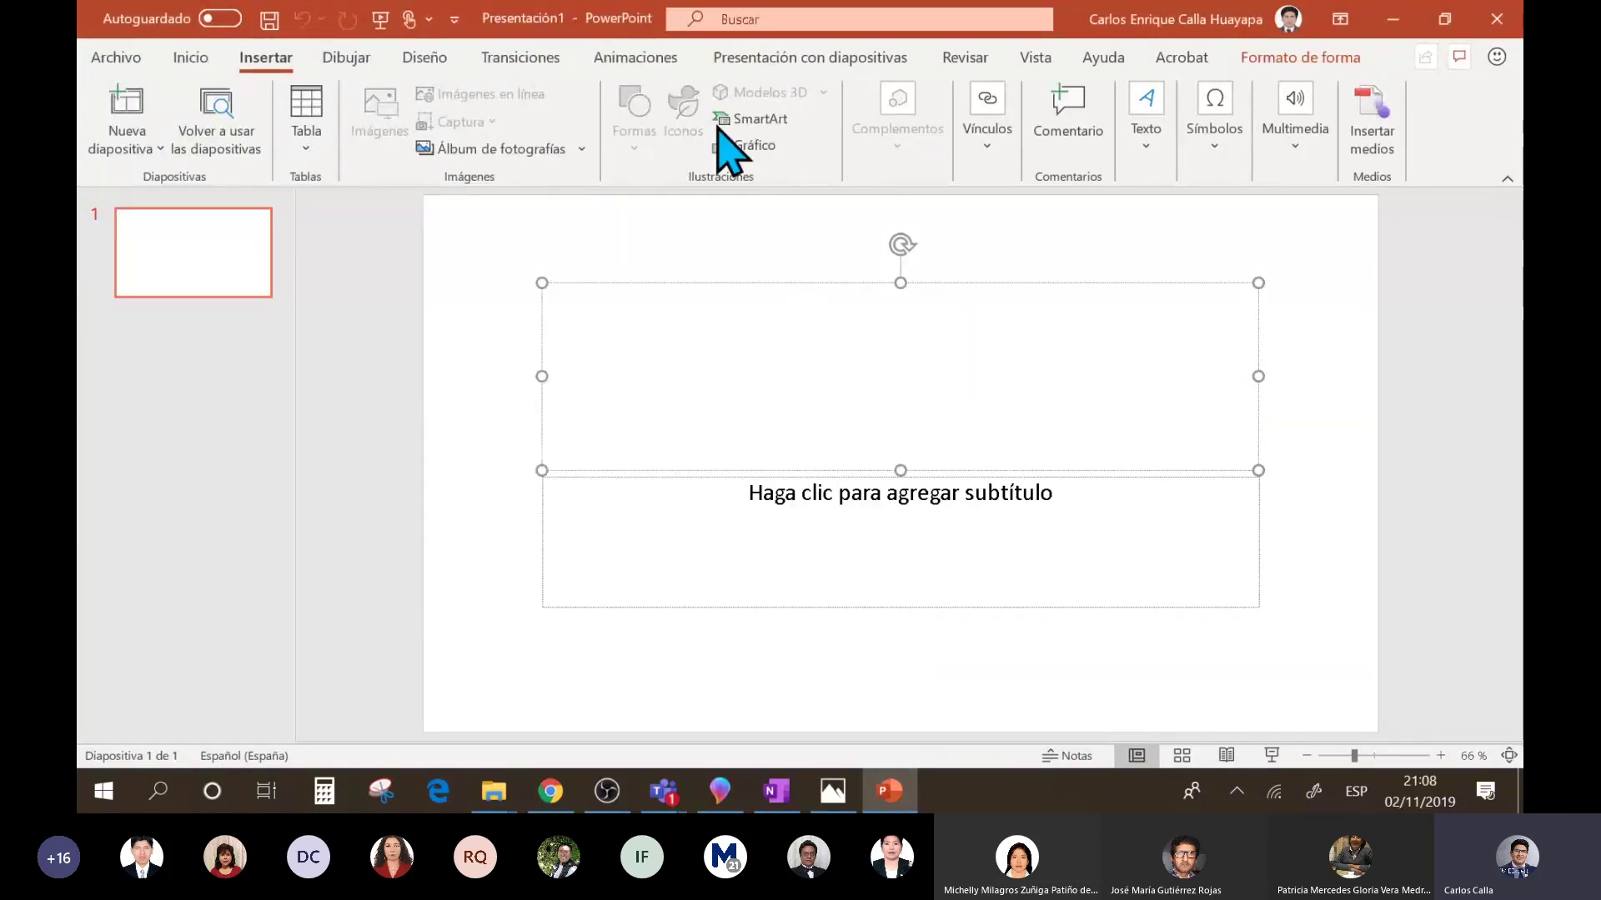
- Open the online 3D models gallery and select the white projector in the Dispositivos electrónicos y accesorios category
click(823, 92)
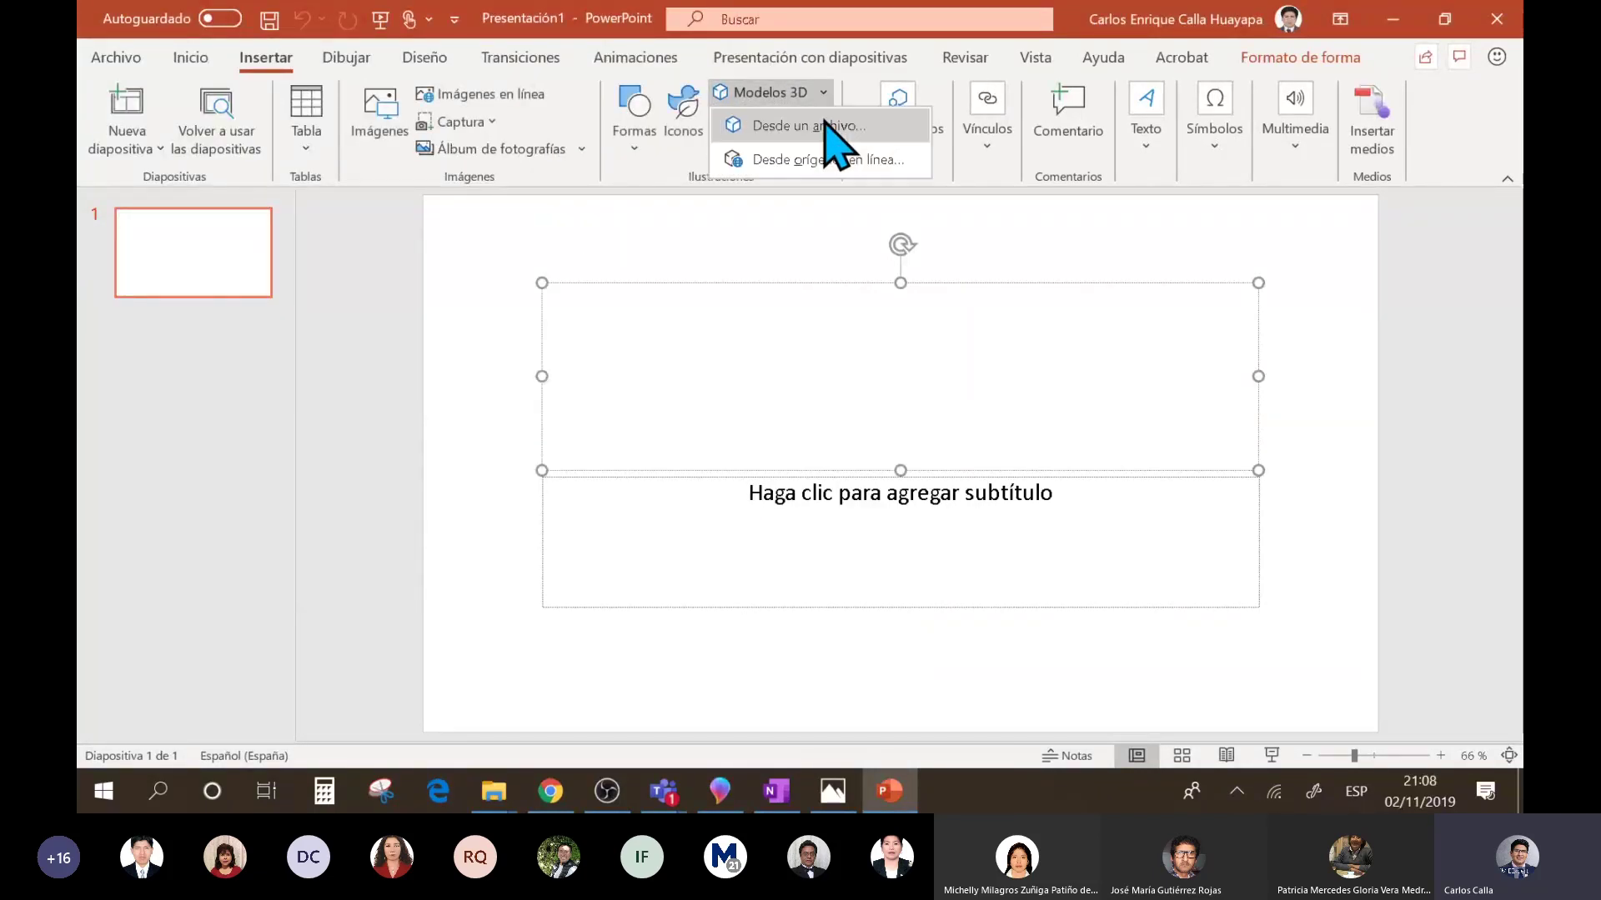
click(843, 160)
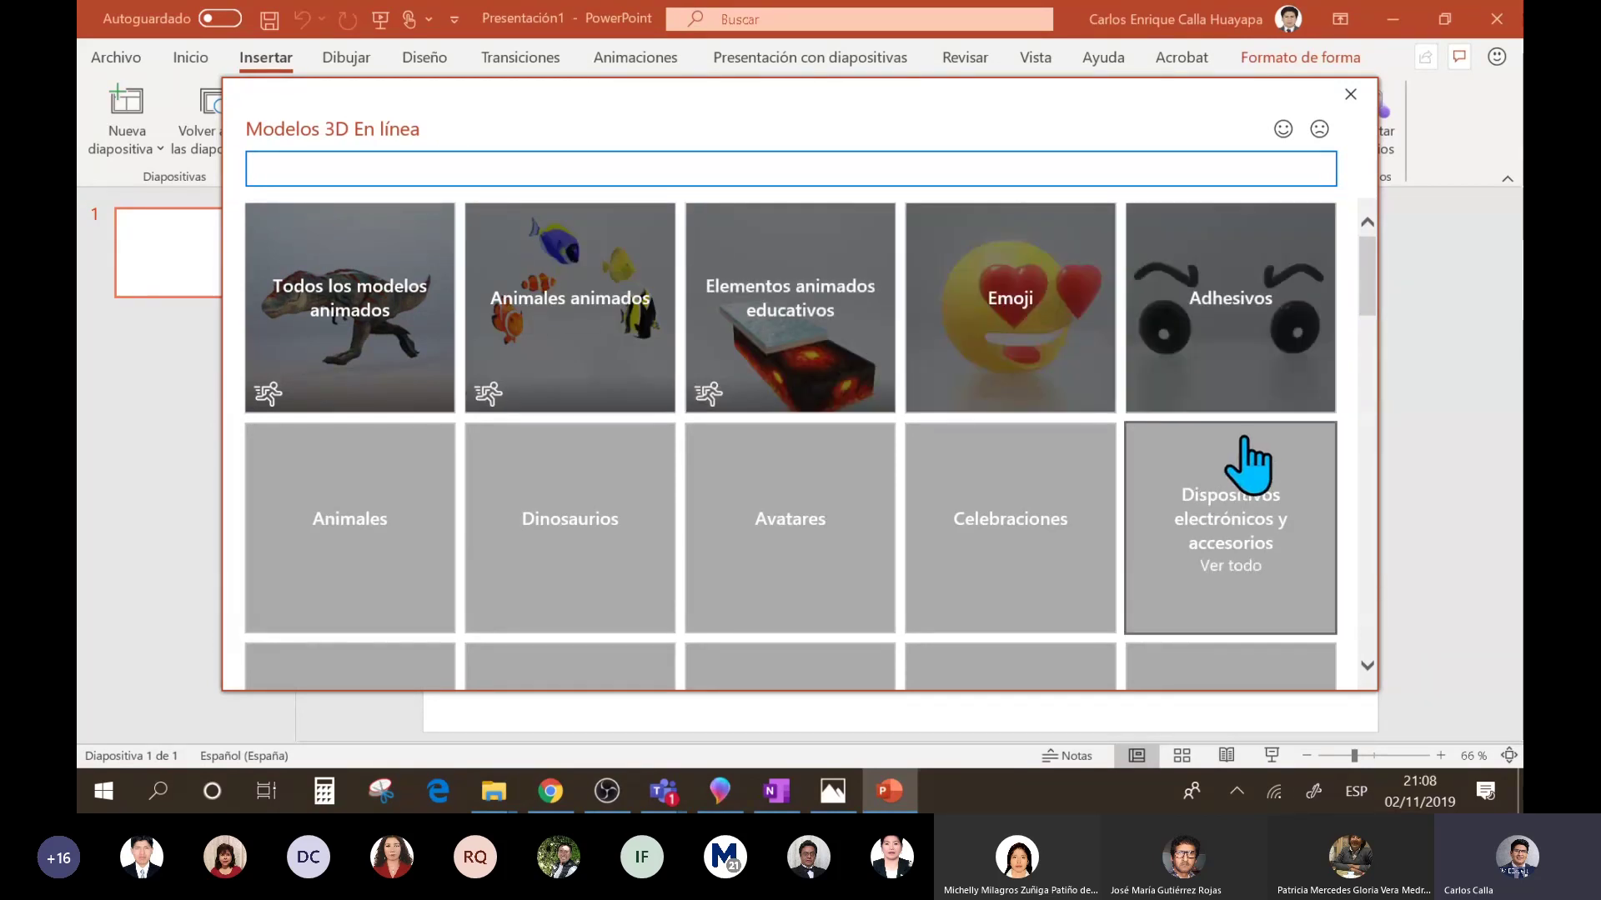
scroll(1242, 471, down, 1)
scroll(1226, 505, down, 1)
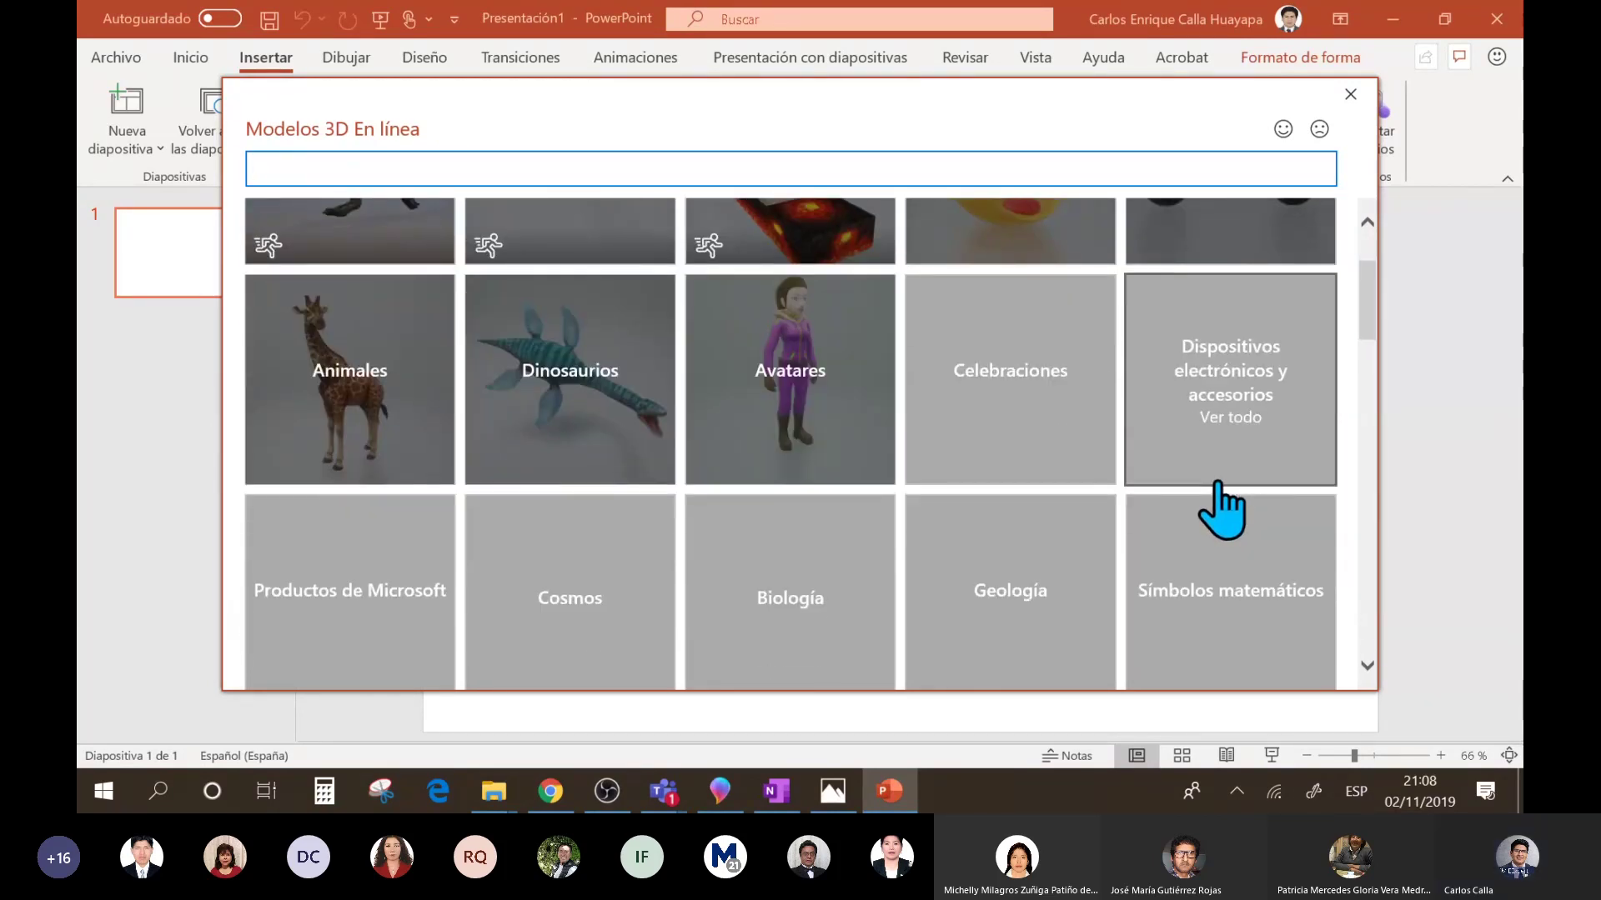
click(1219, 406)
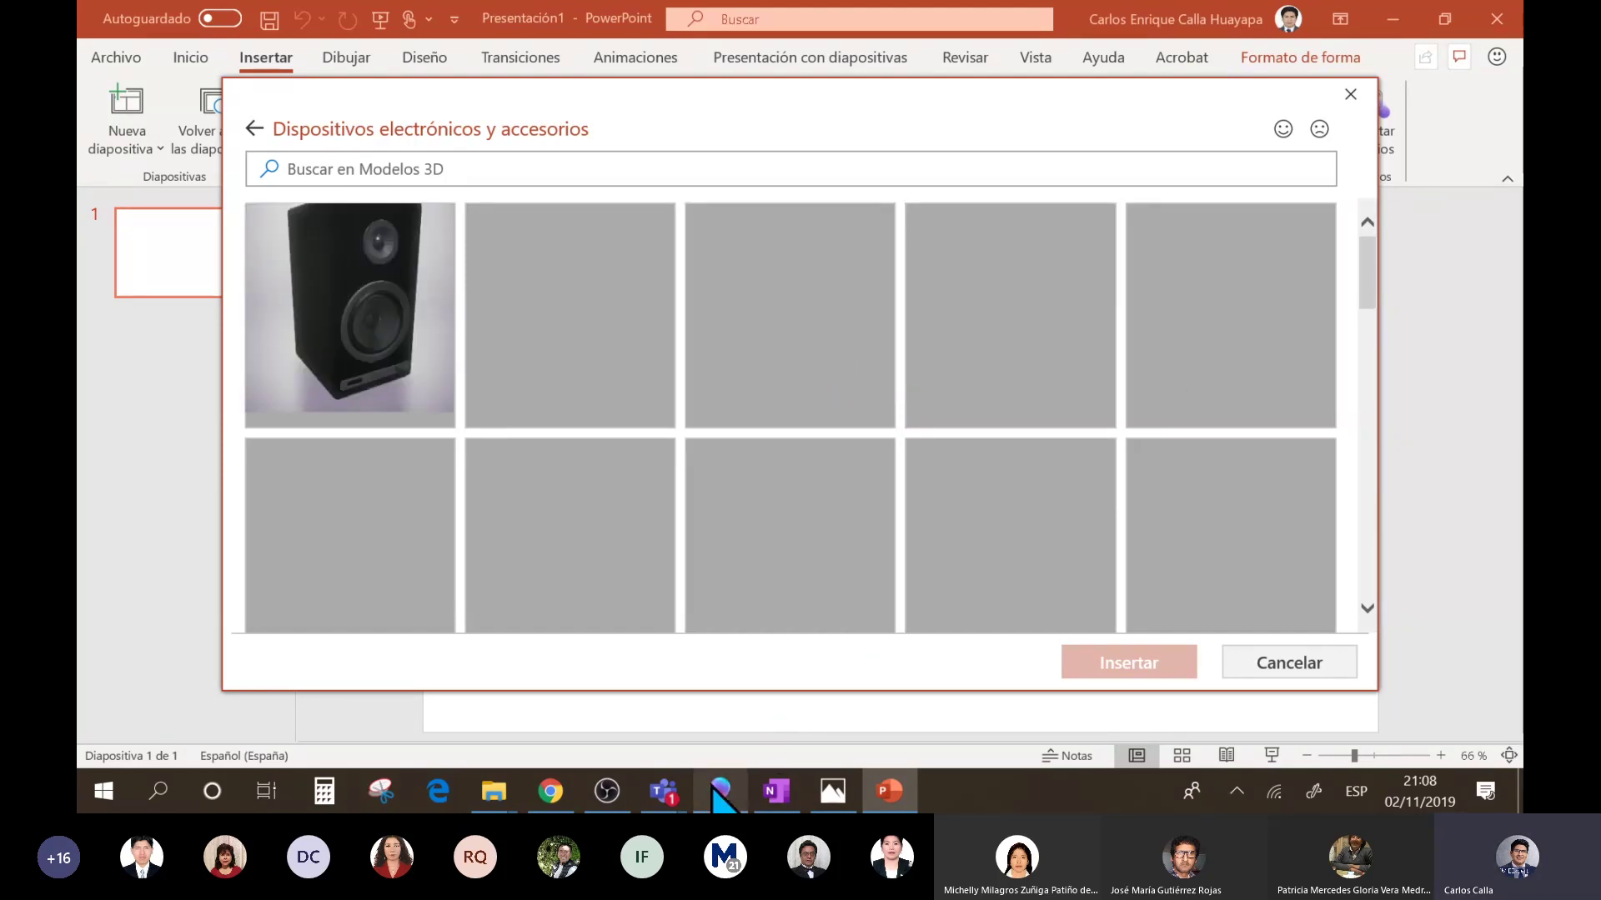
mouse_move(682, 794)
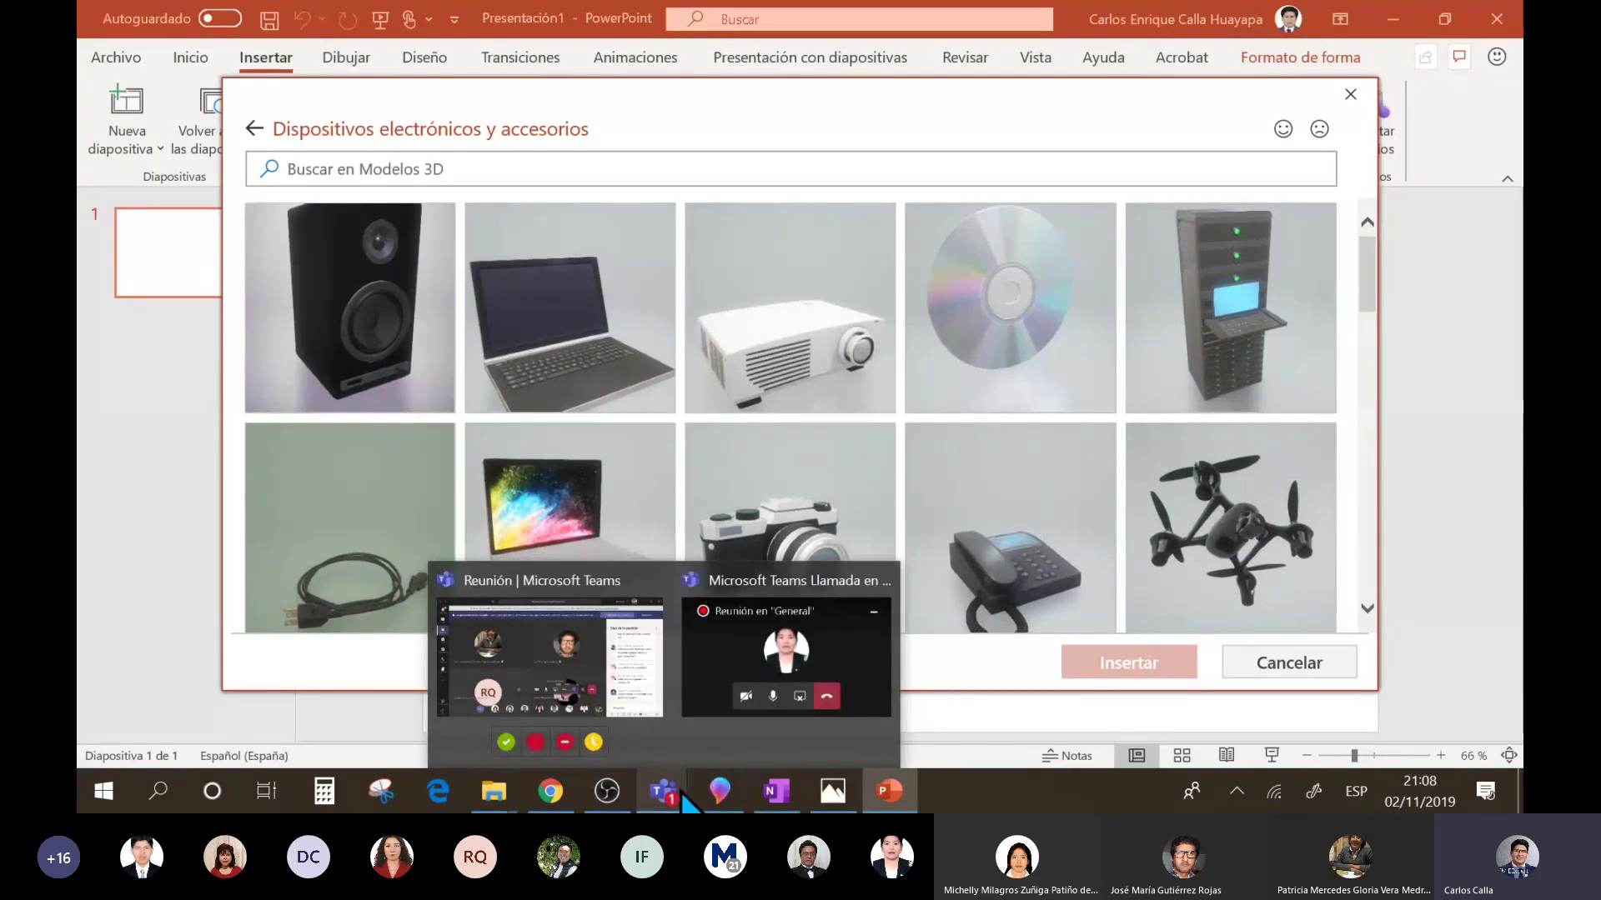
mouse_move(777, 788)
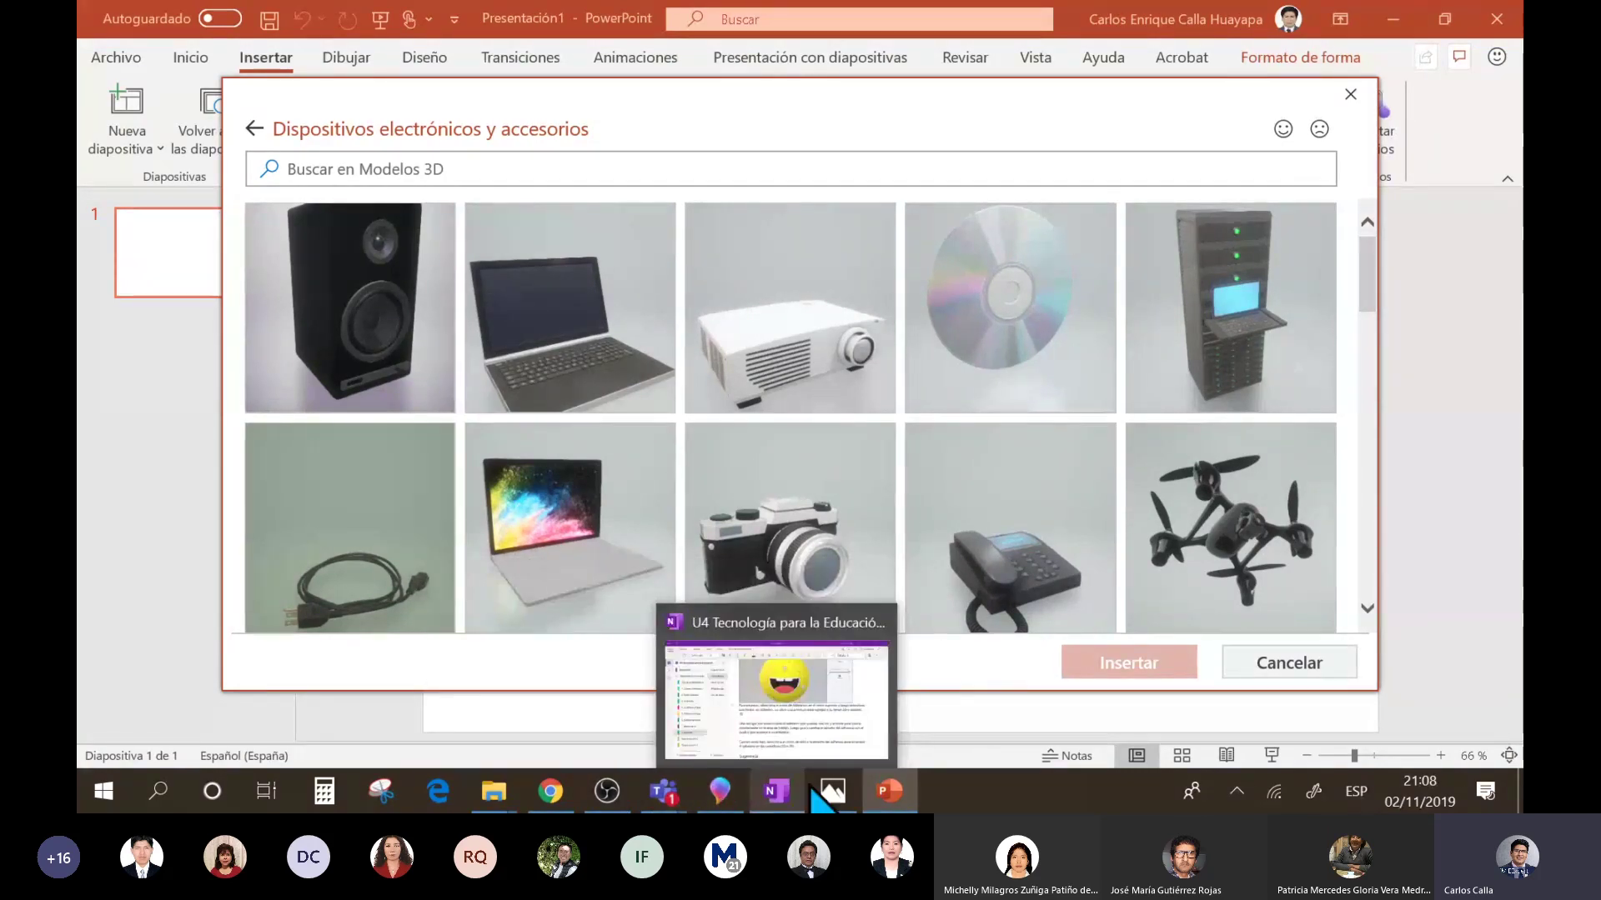
click(780, 352)
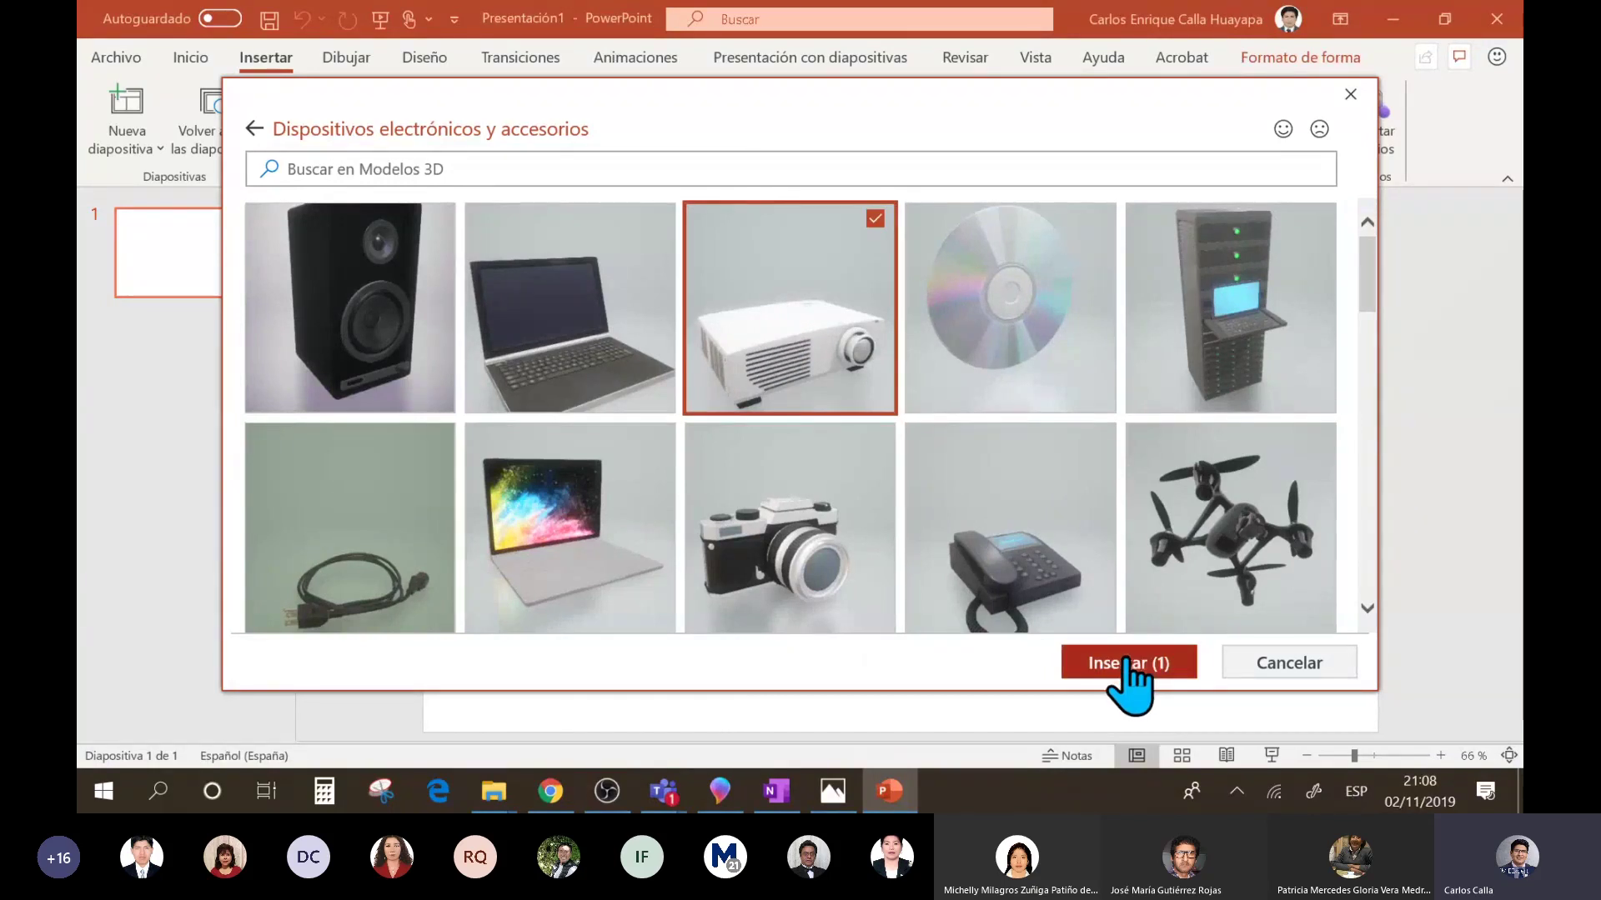